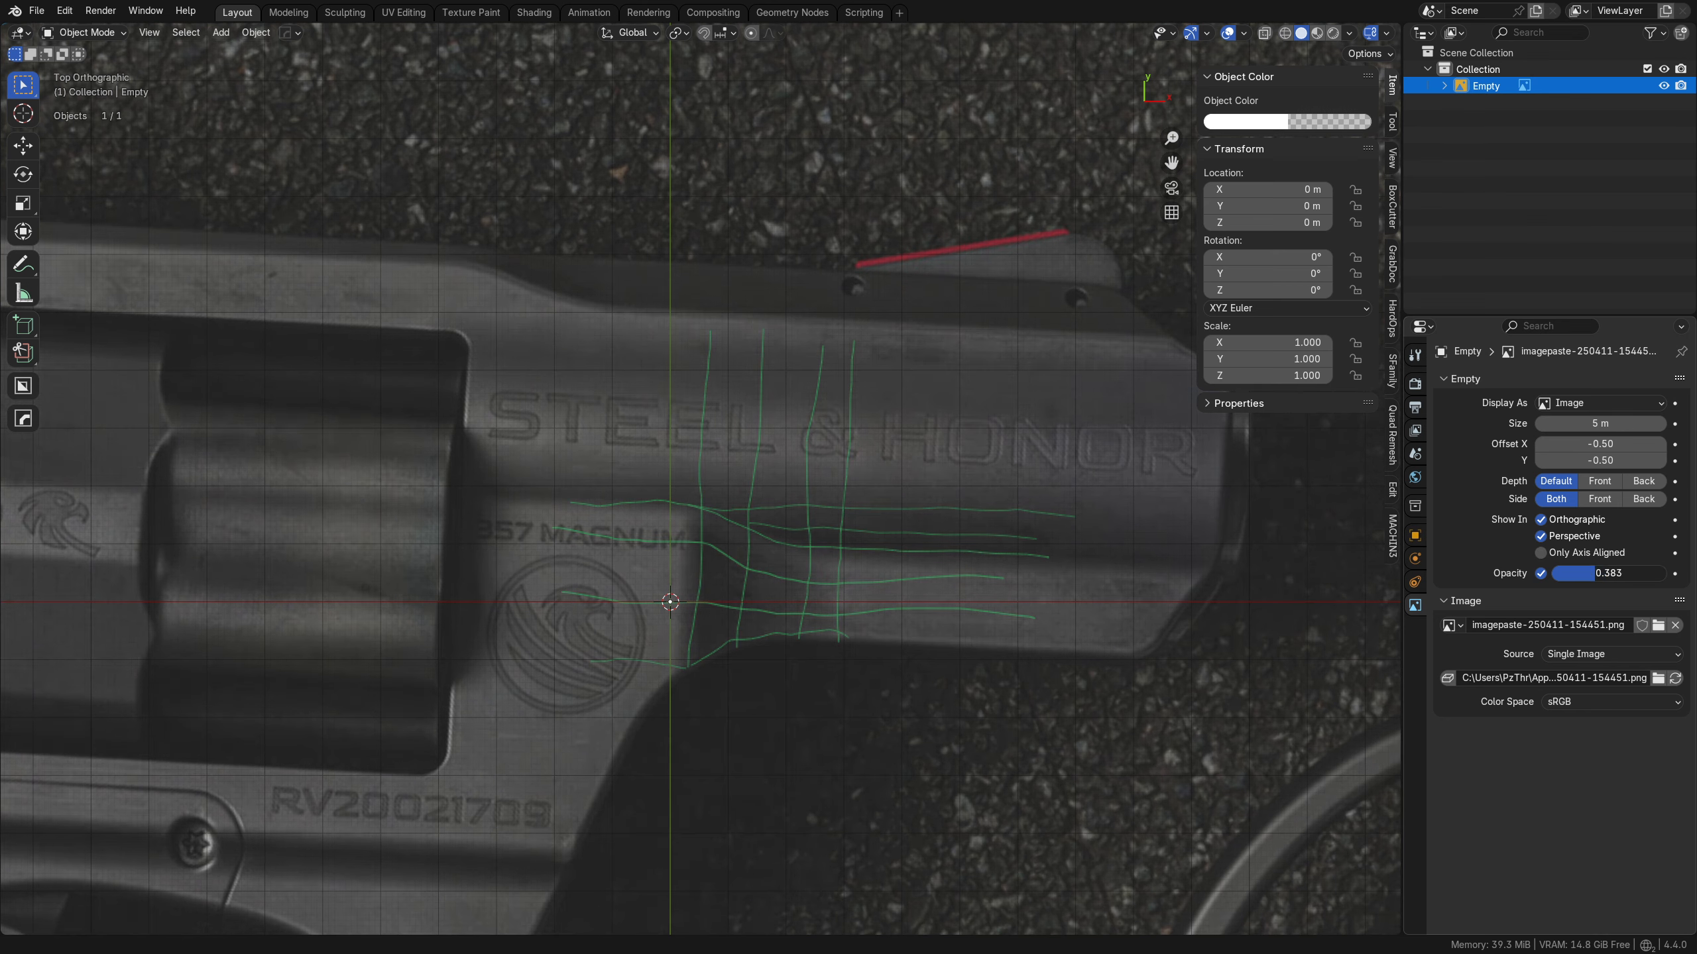
- Rotate the revolver reference image to about 3.1° around Z so the barrel lies level
scroll(869, 652, down, 2)
key(r)
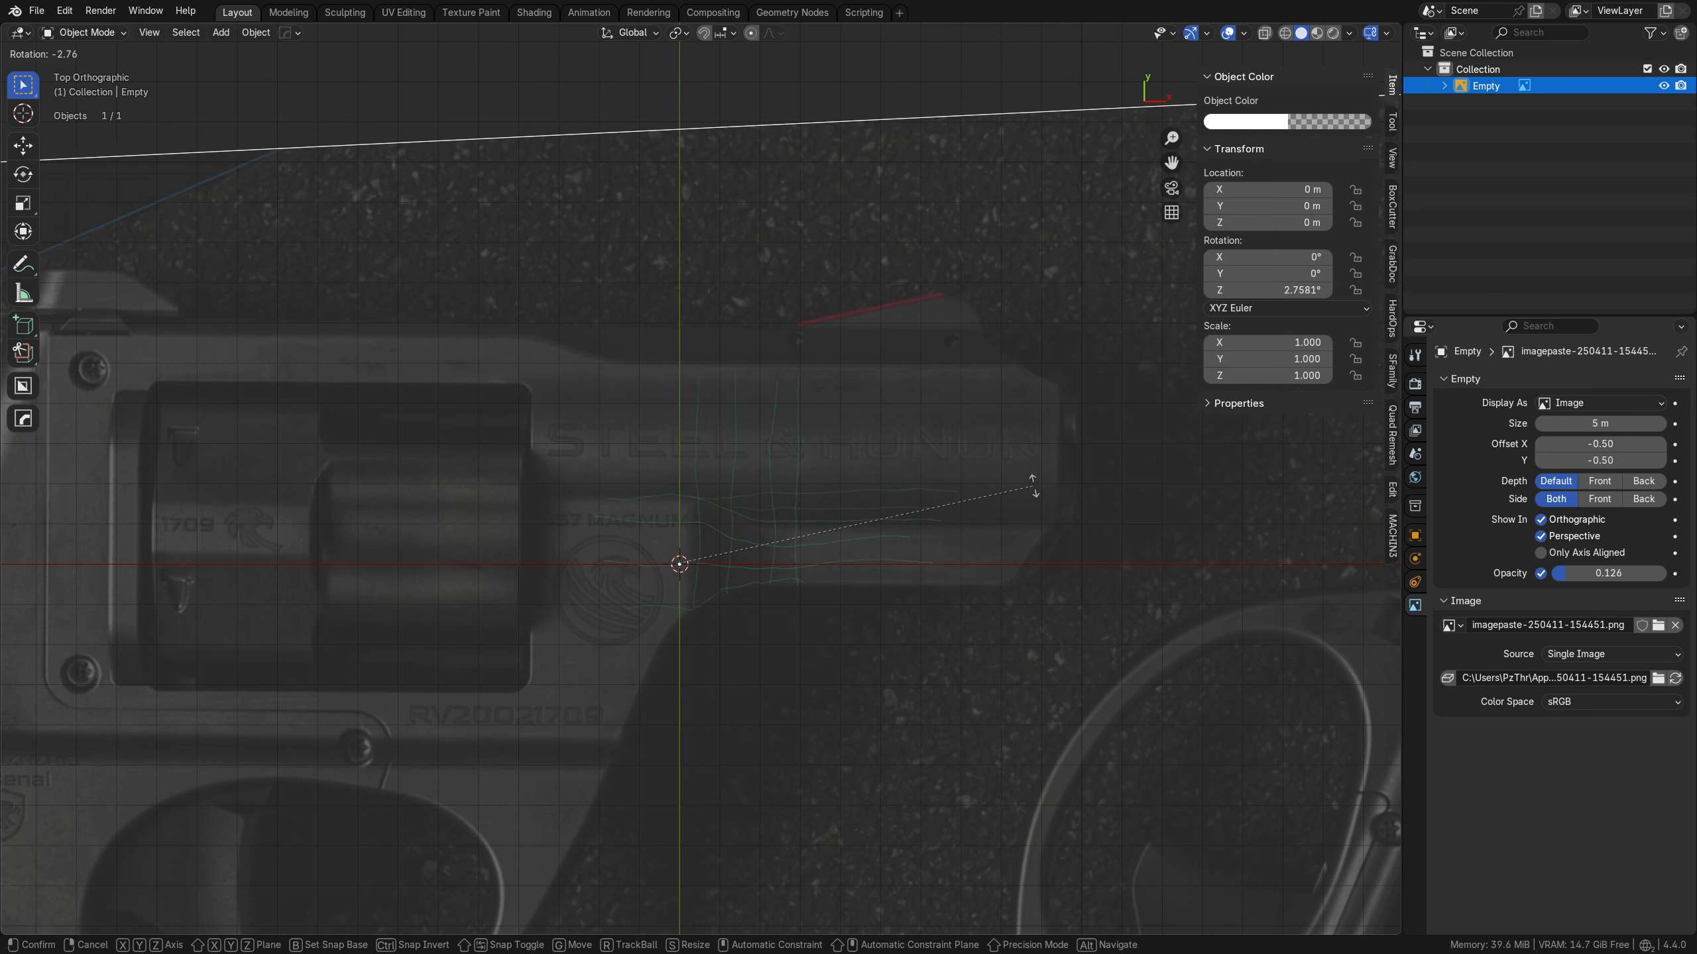
click(1007, 424)
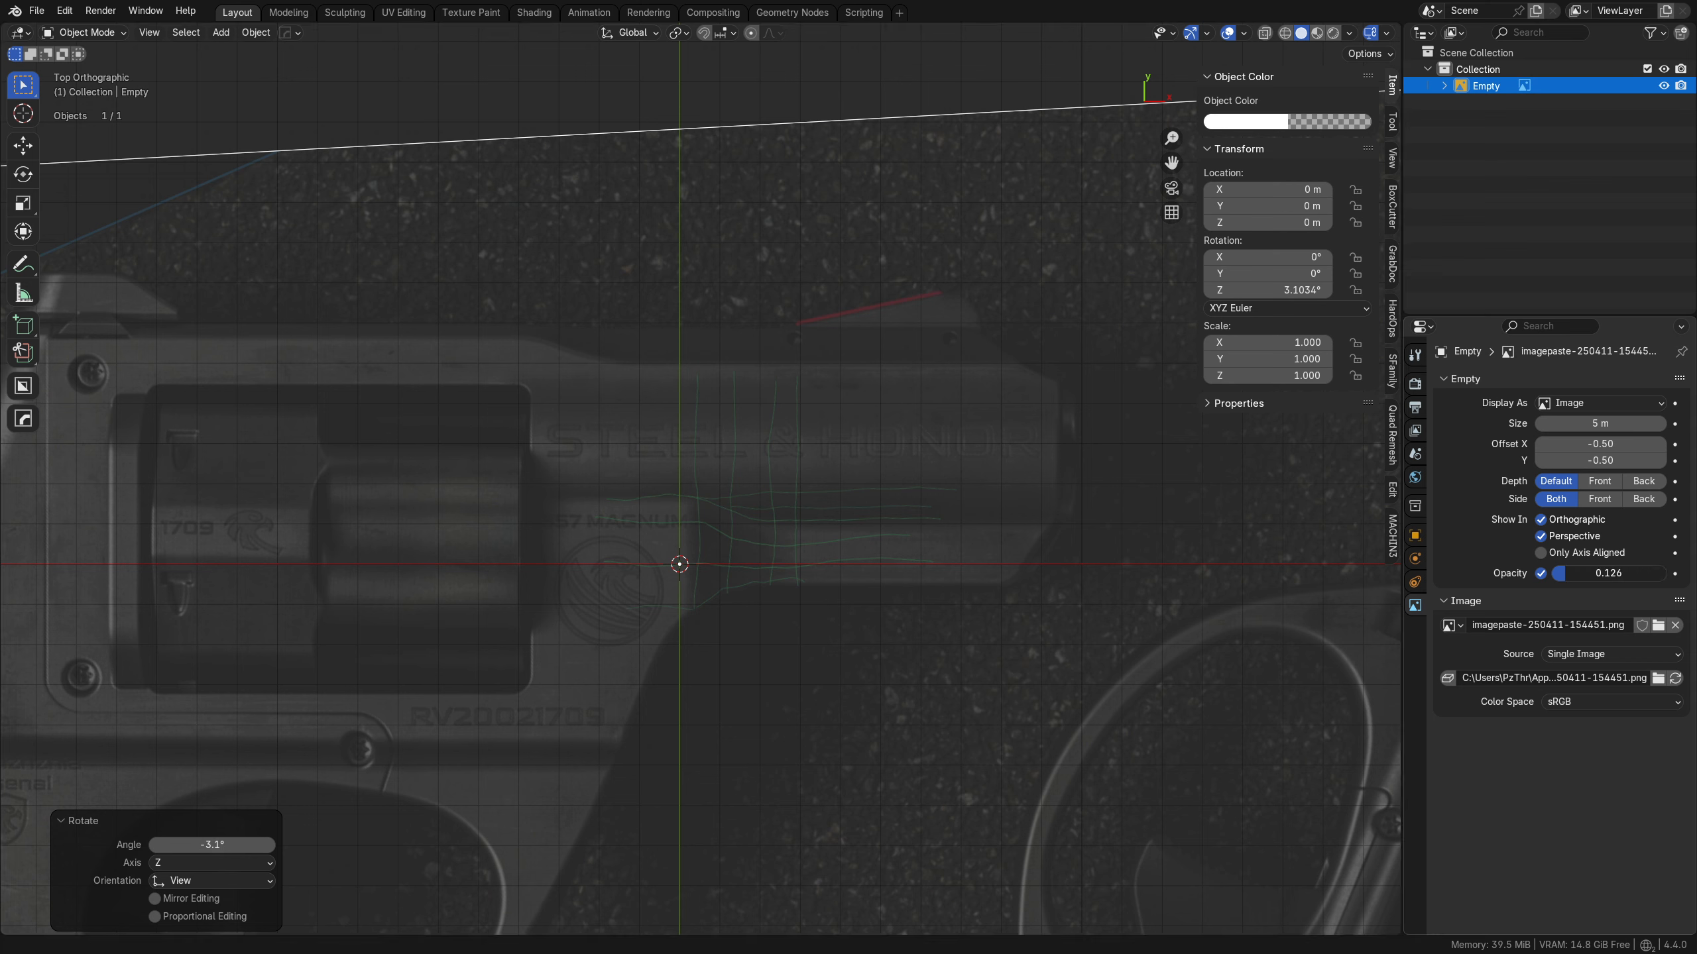
- Raise the reference image's opacity to about 0.646 and hide the viewport's grid and axis lines
drag(1603, 573, 1643, 573)
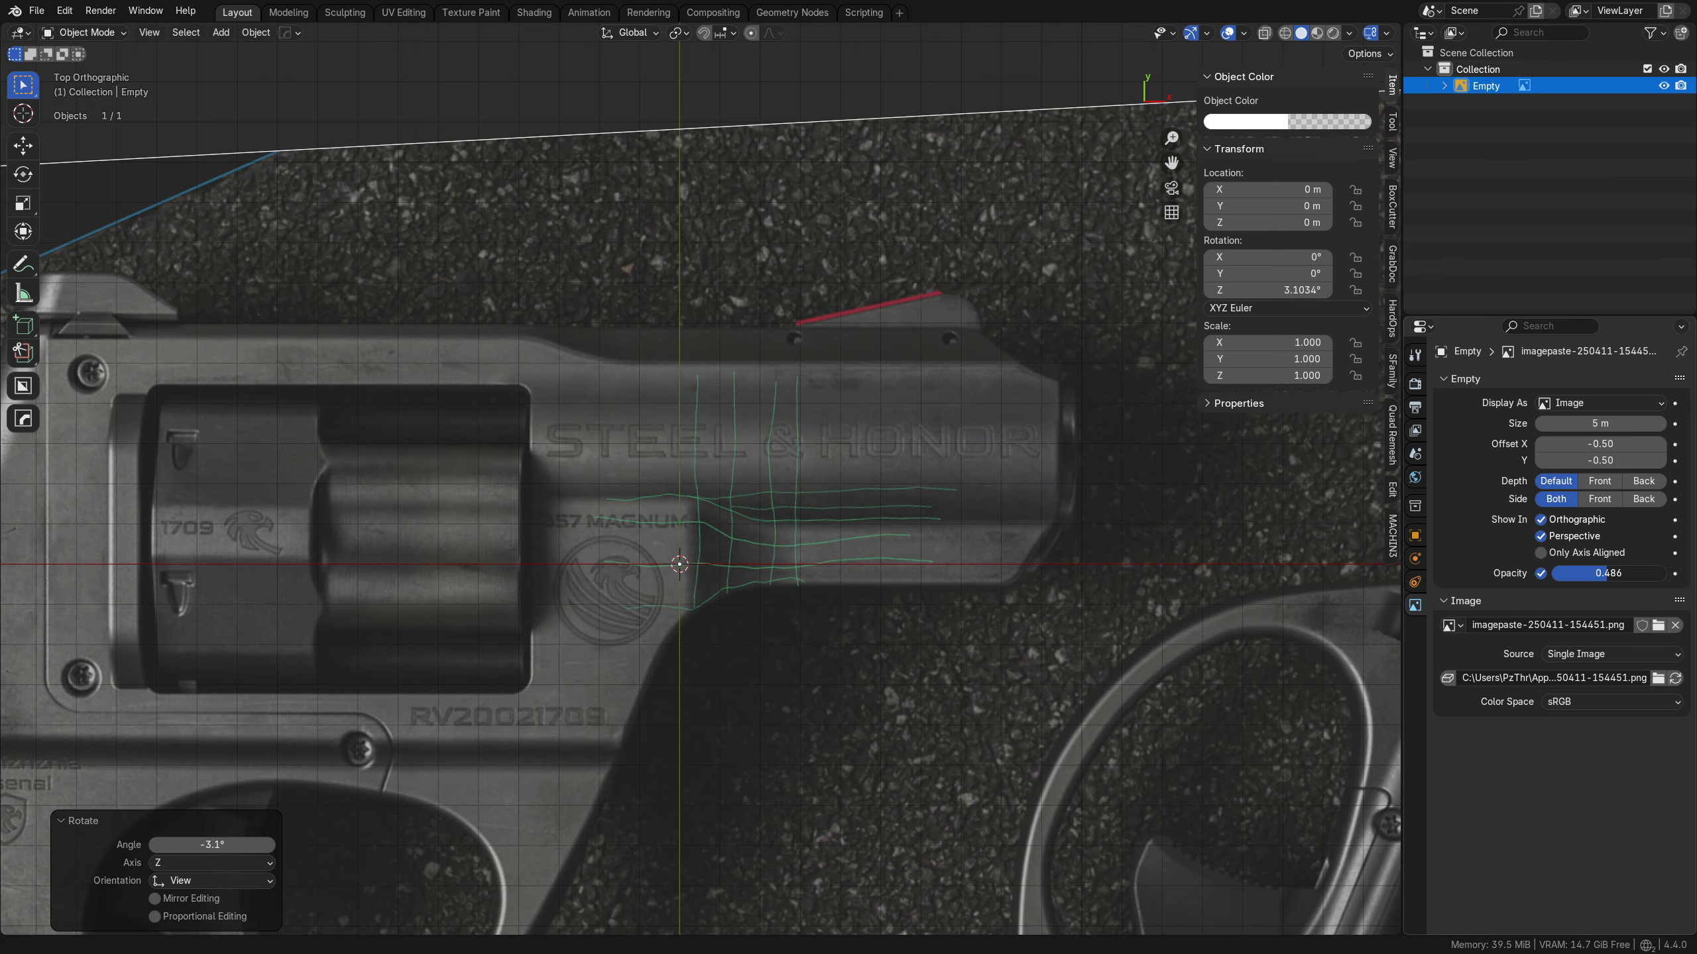
click(1245, 33)
click(1142, 111)
scroll(902, 468, down, 2)
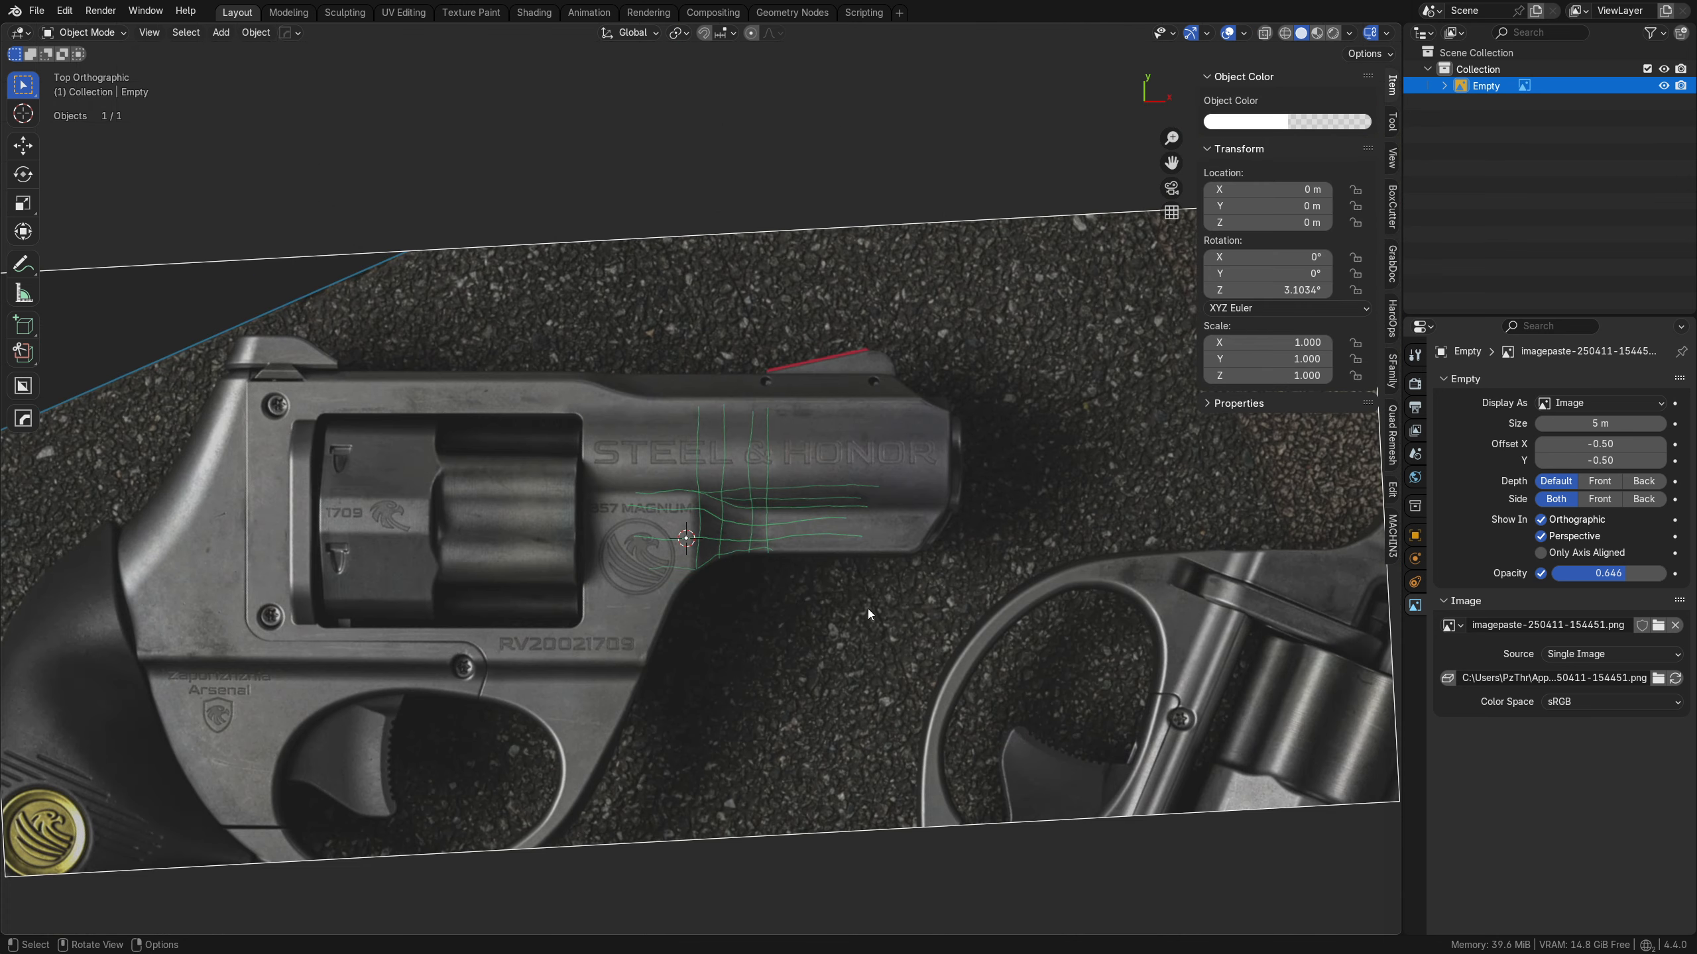
- Lower the reference image along Z to about -0.683 m and deselect it in the top view
middle_drag(867, 609, 814, 451)
key(g)
key(z)
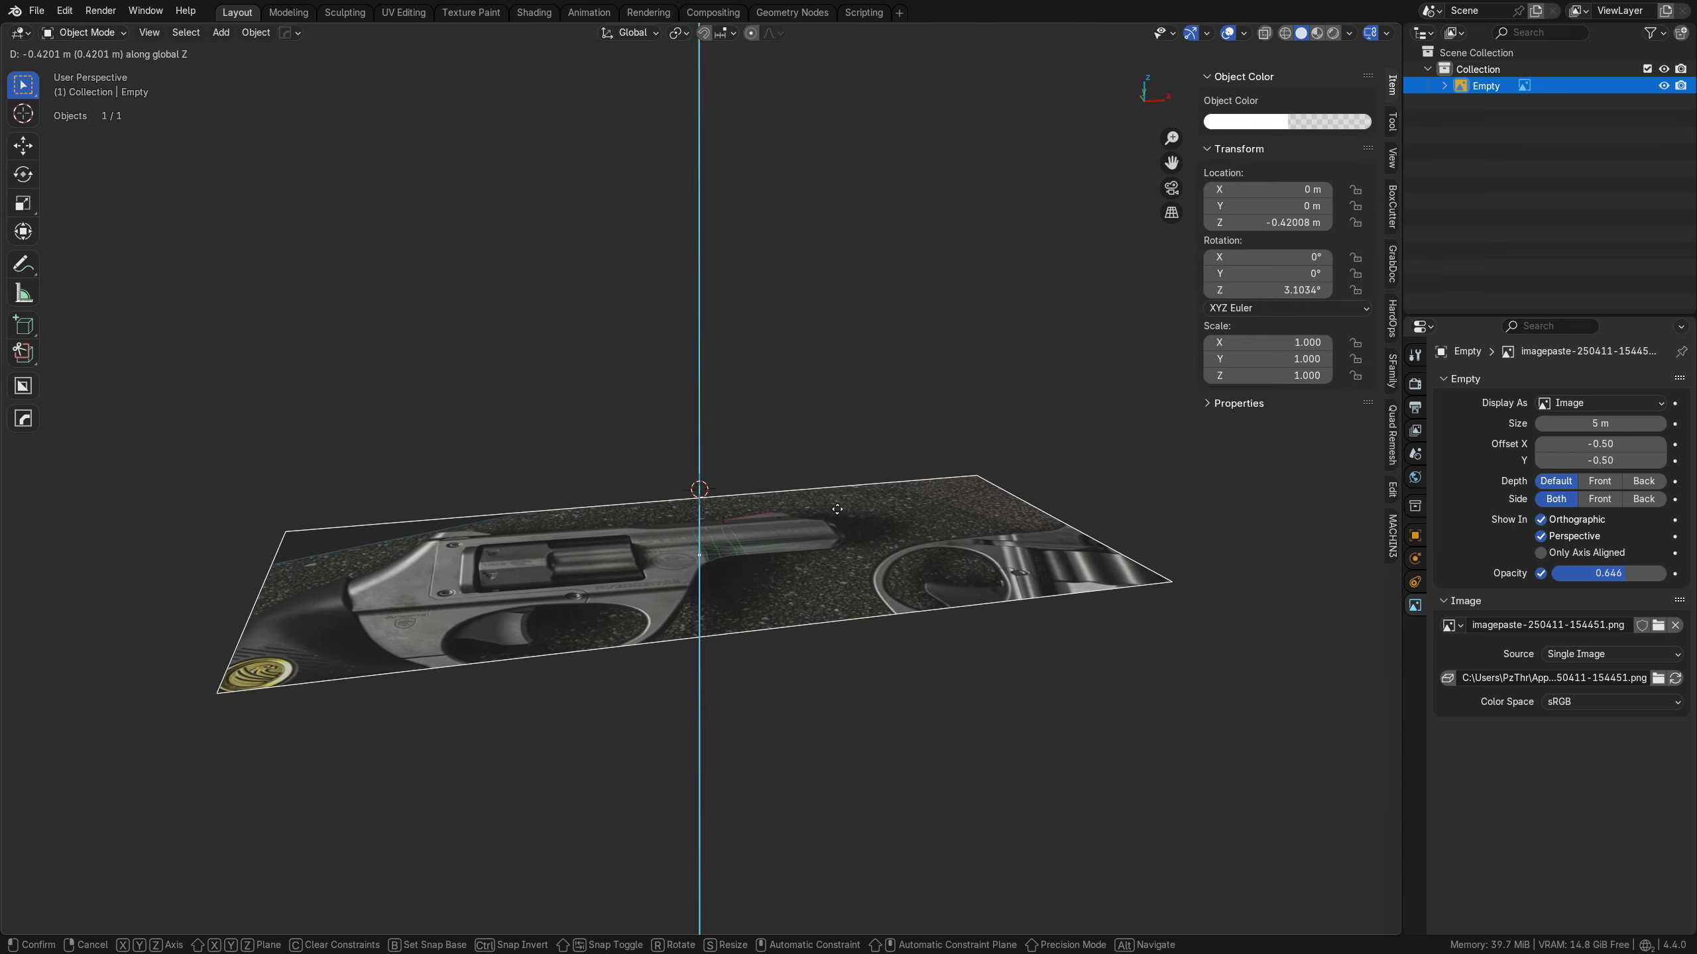
click(826, 409)
key(KP_7)
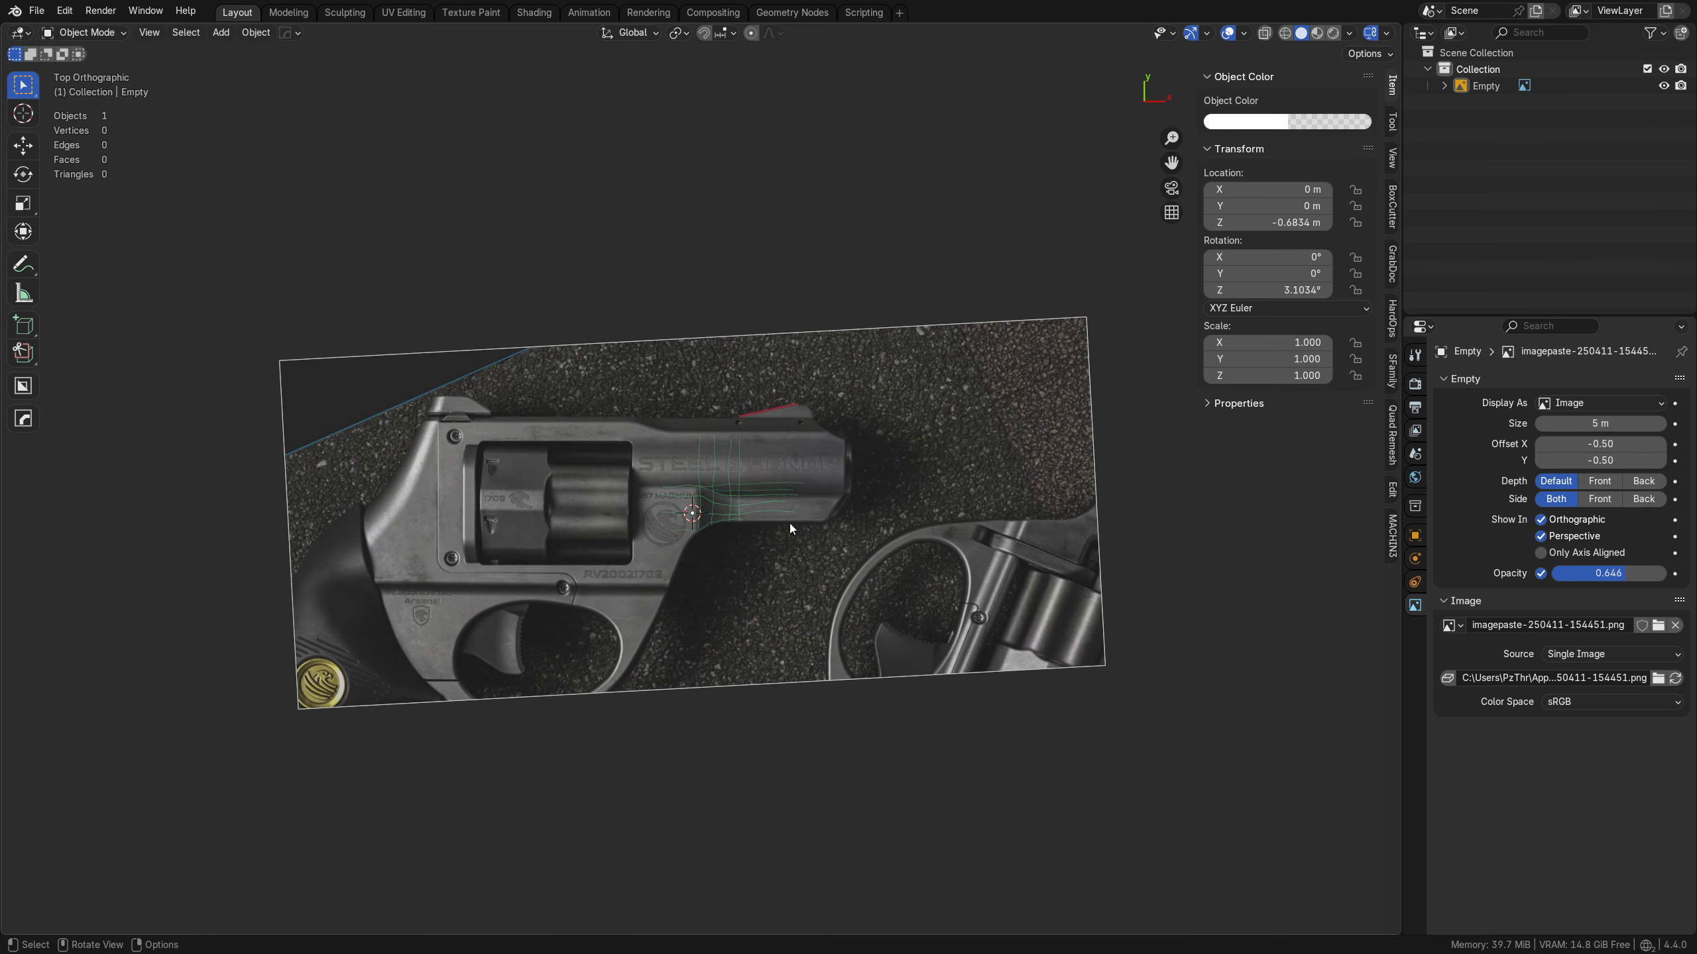
scroll(788, 529, up, 3)
scroll(773, 574, down, 4)
- In the left side view, rotate the reference image 90° so it stands upright
middle_drag(773, 638, 937, 315)
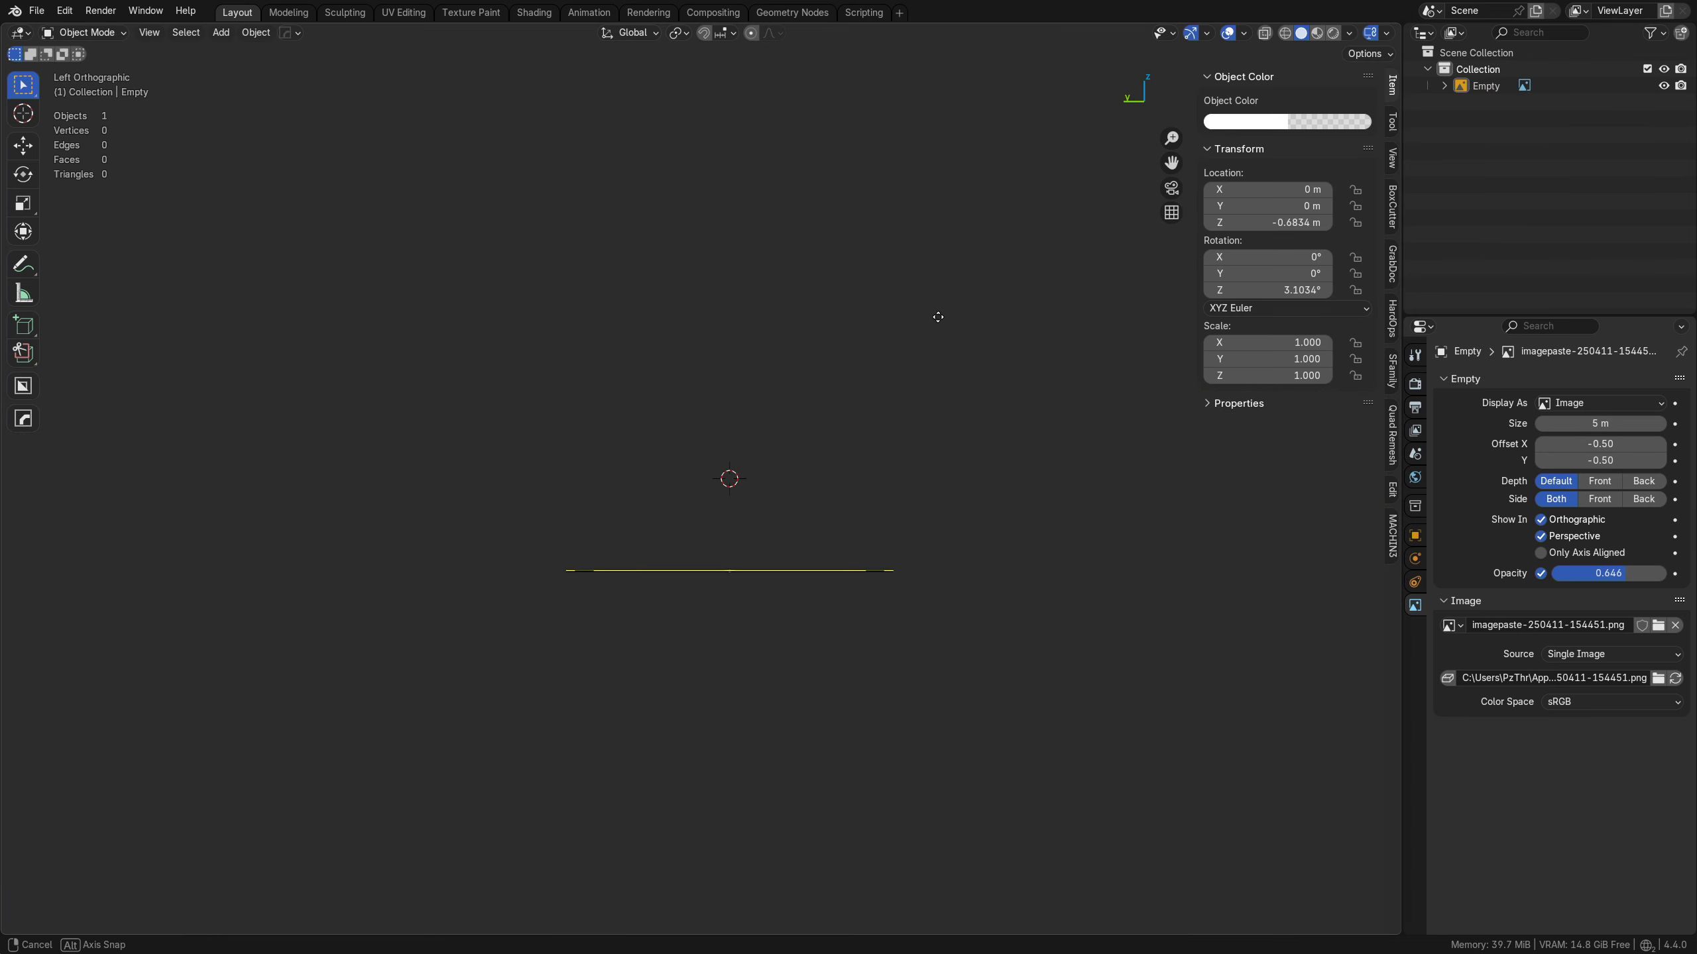
click(796, 570)
key(r)
click(735, 737)
middle_drag(736, 737, 1073, 613)
key(x)
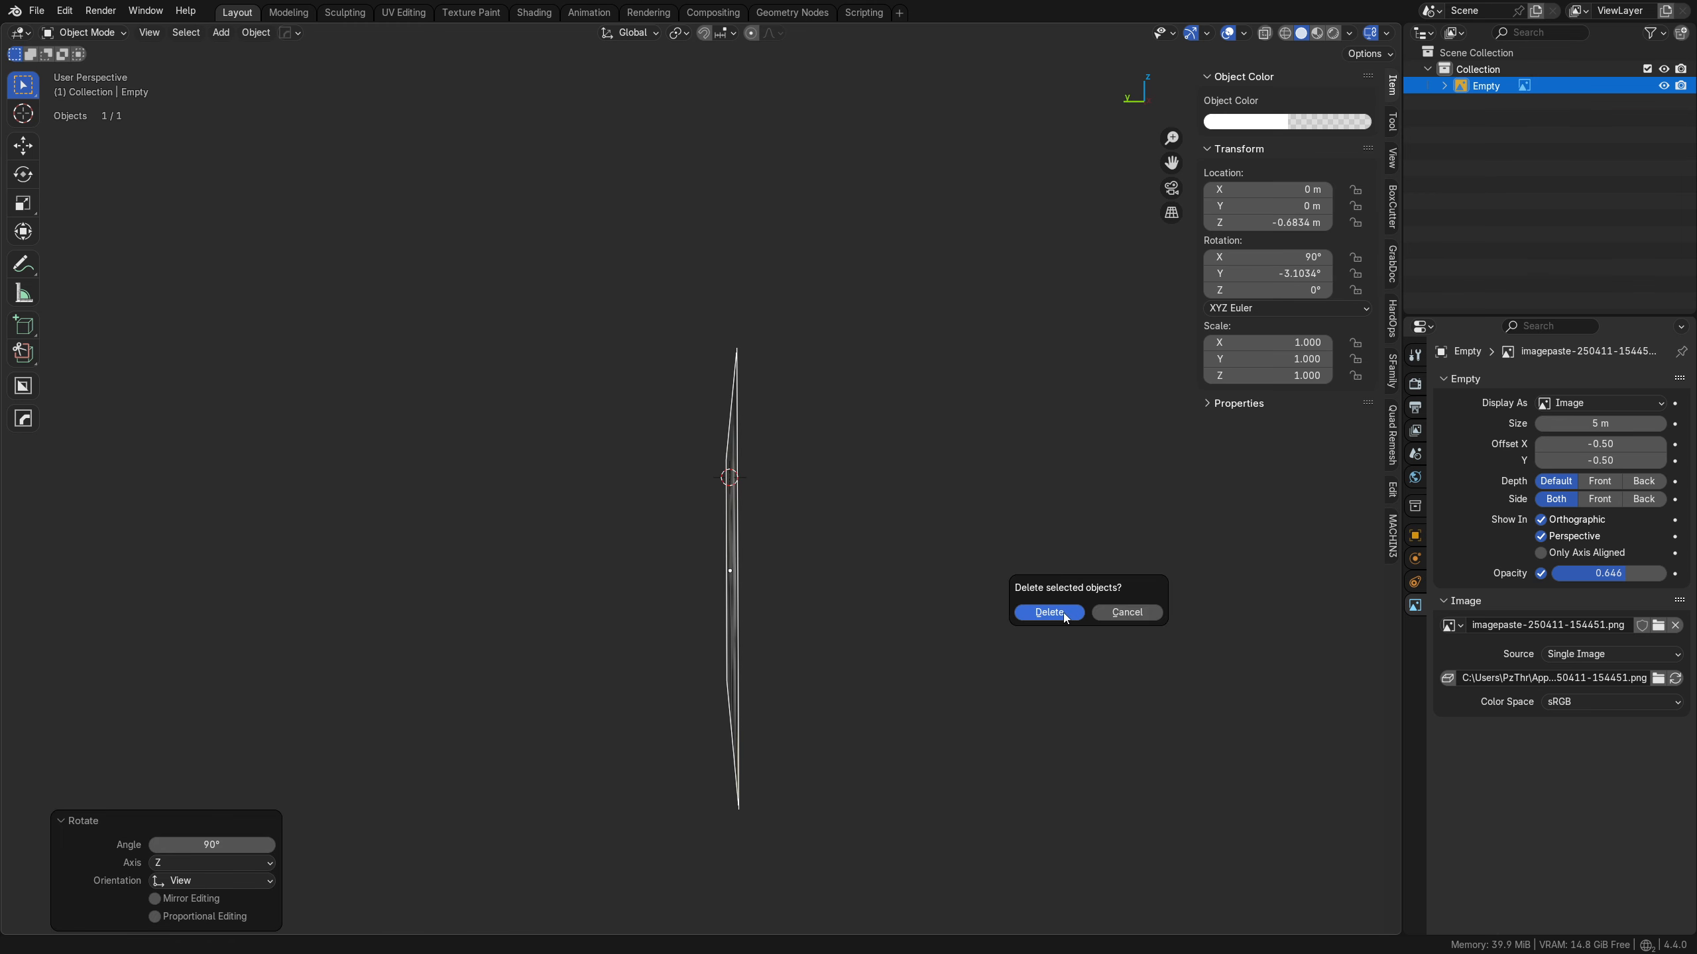
alt+middle_drag(810, 609, 841, 616)
- Move the upright reference image back along Y to about 0.95 m, deselect it and face it in front view
key(g)
key(y)
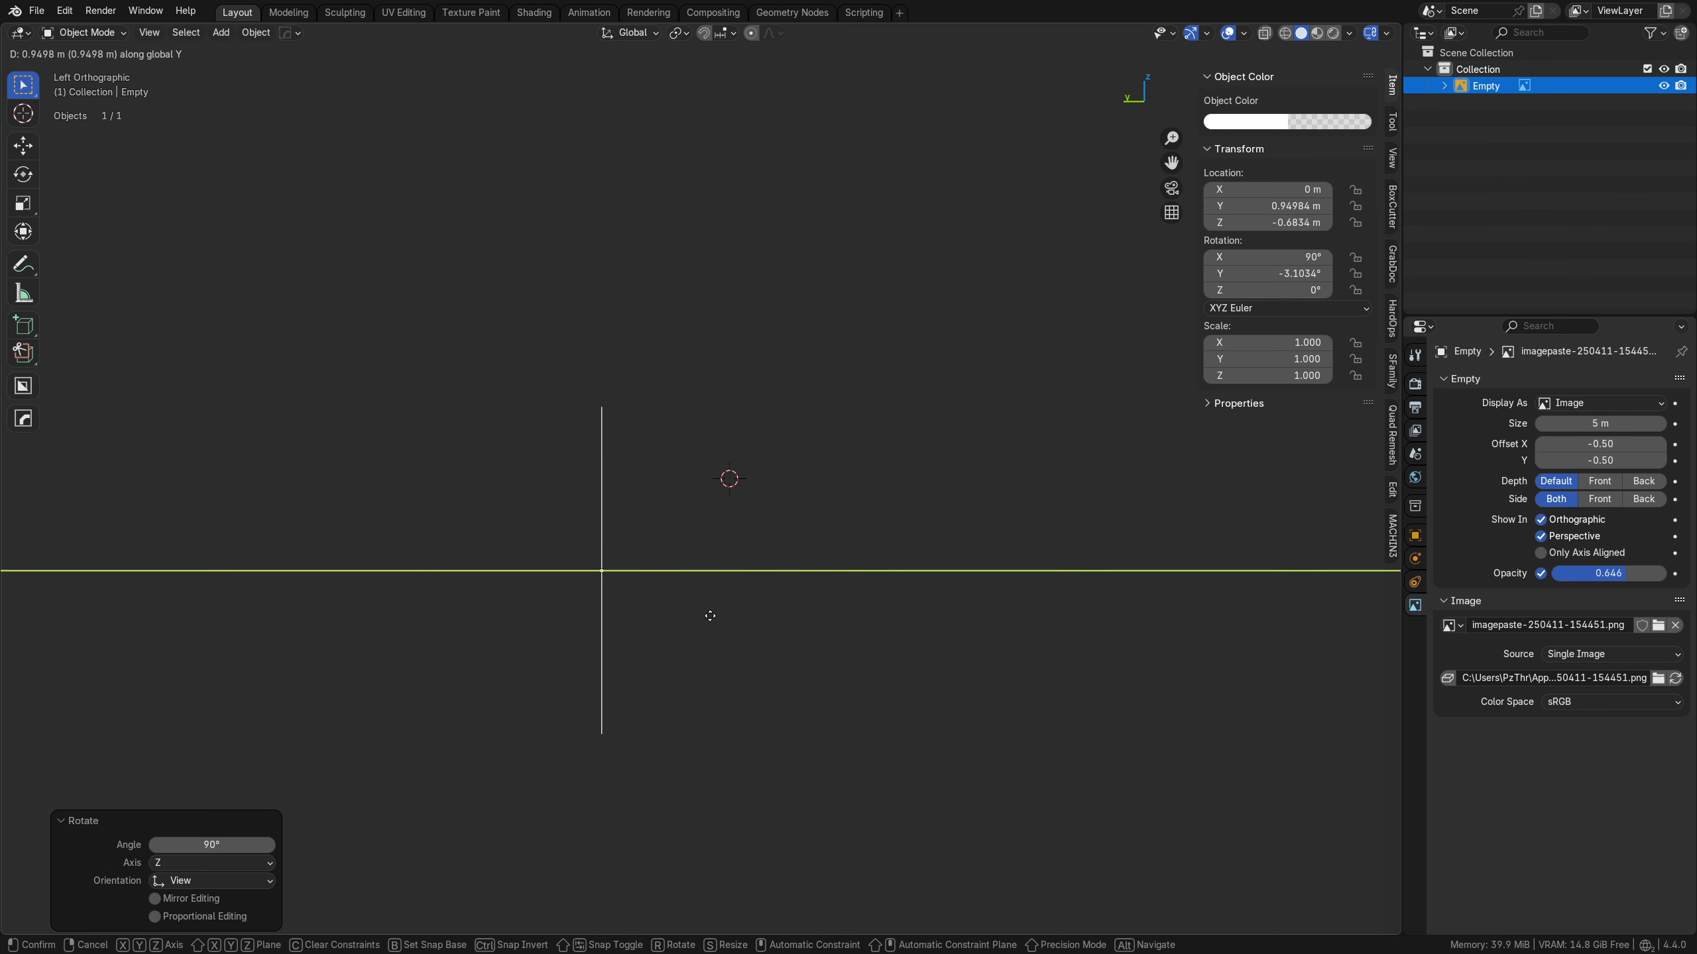
click(710, 616)
mouse_move(710, 616)
middle_down()
mouse_move(774, 640)
mouse_move(760, 493)
mouse_move(752, 565)
mouse_move(724, 604)
middle_up()
key(alt+a)
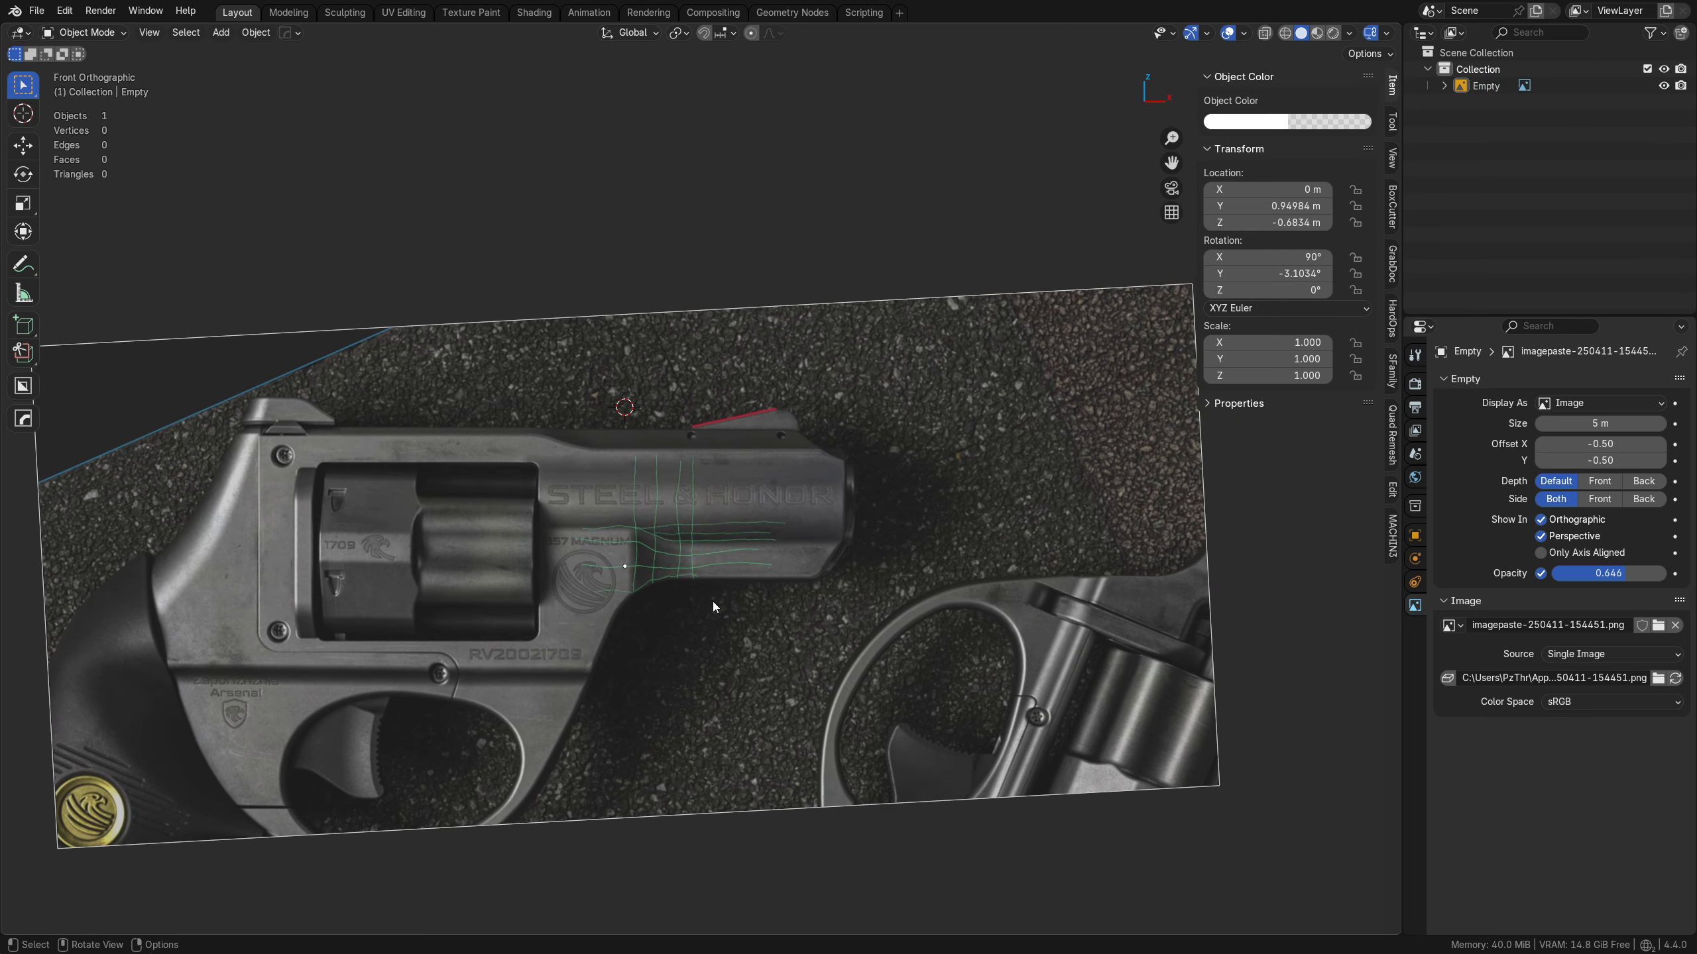
- Add a cylinder mesh with 32 vertices, 1 m radius and 2 m depth
key(shift+a)
mouse_move(683, 496)
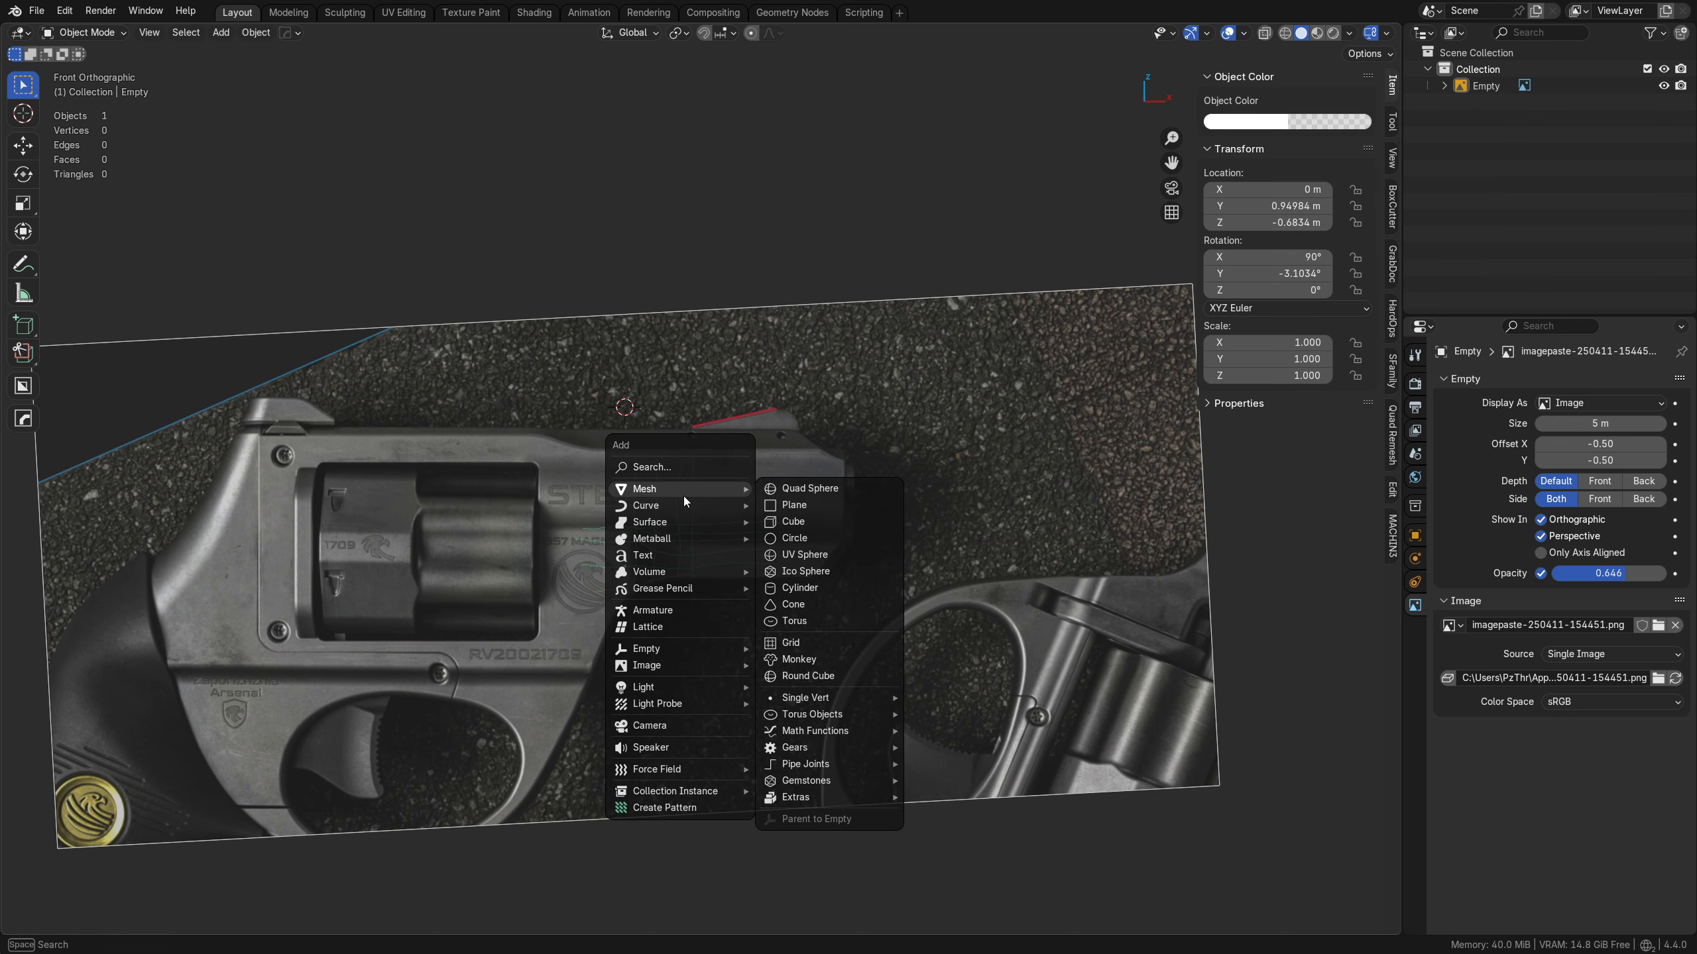
click(814, 587)
key(r)
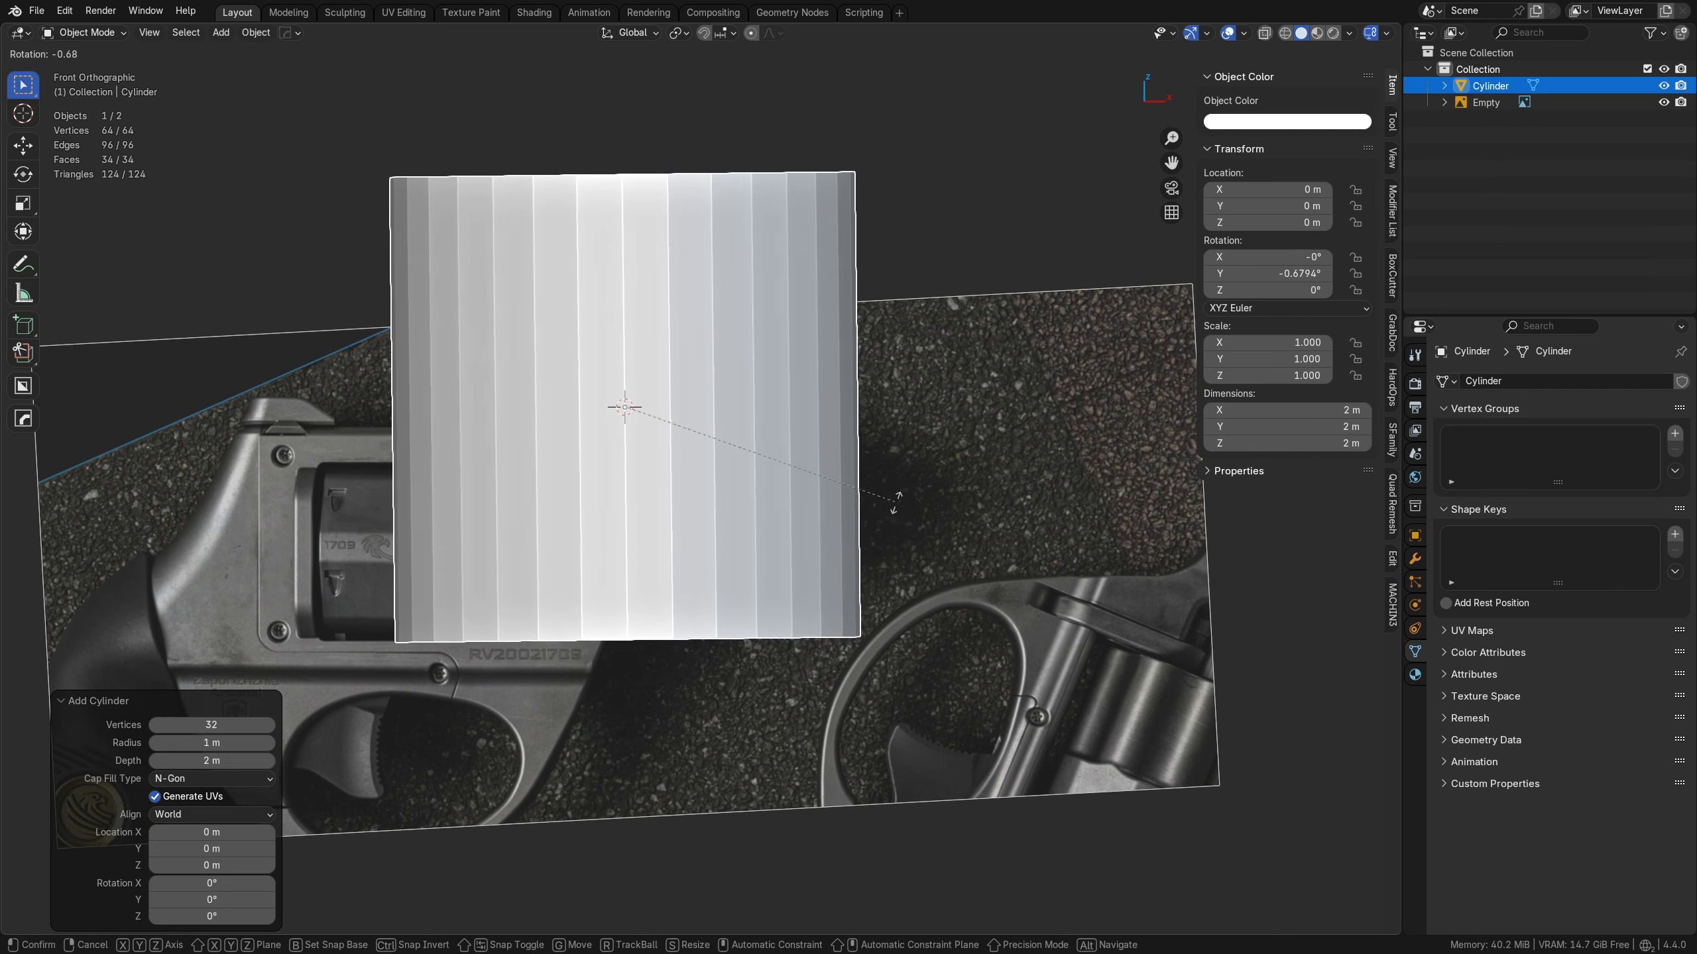
click(596, 683)
key(ctrl+z)
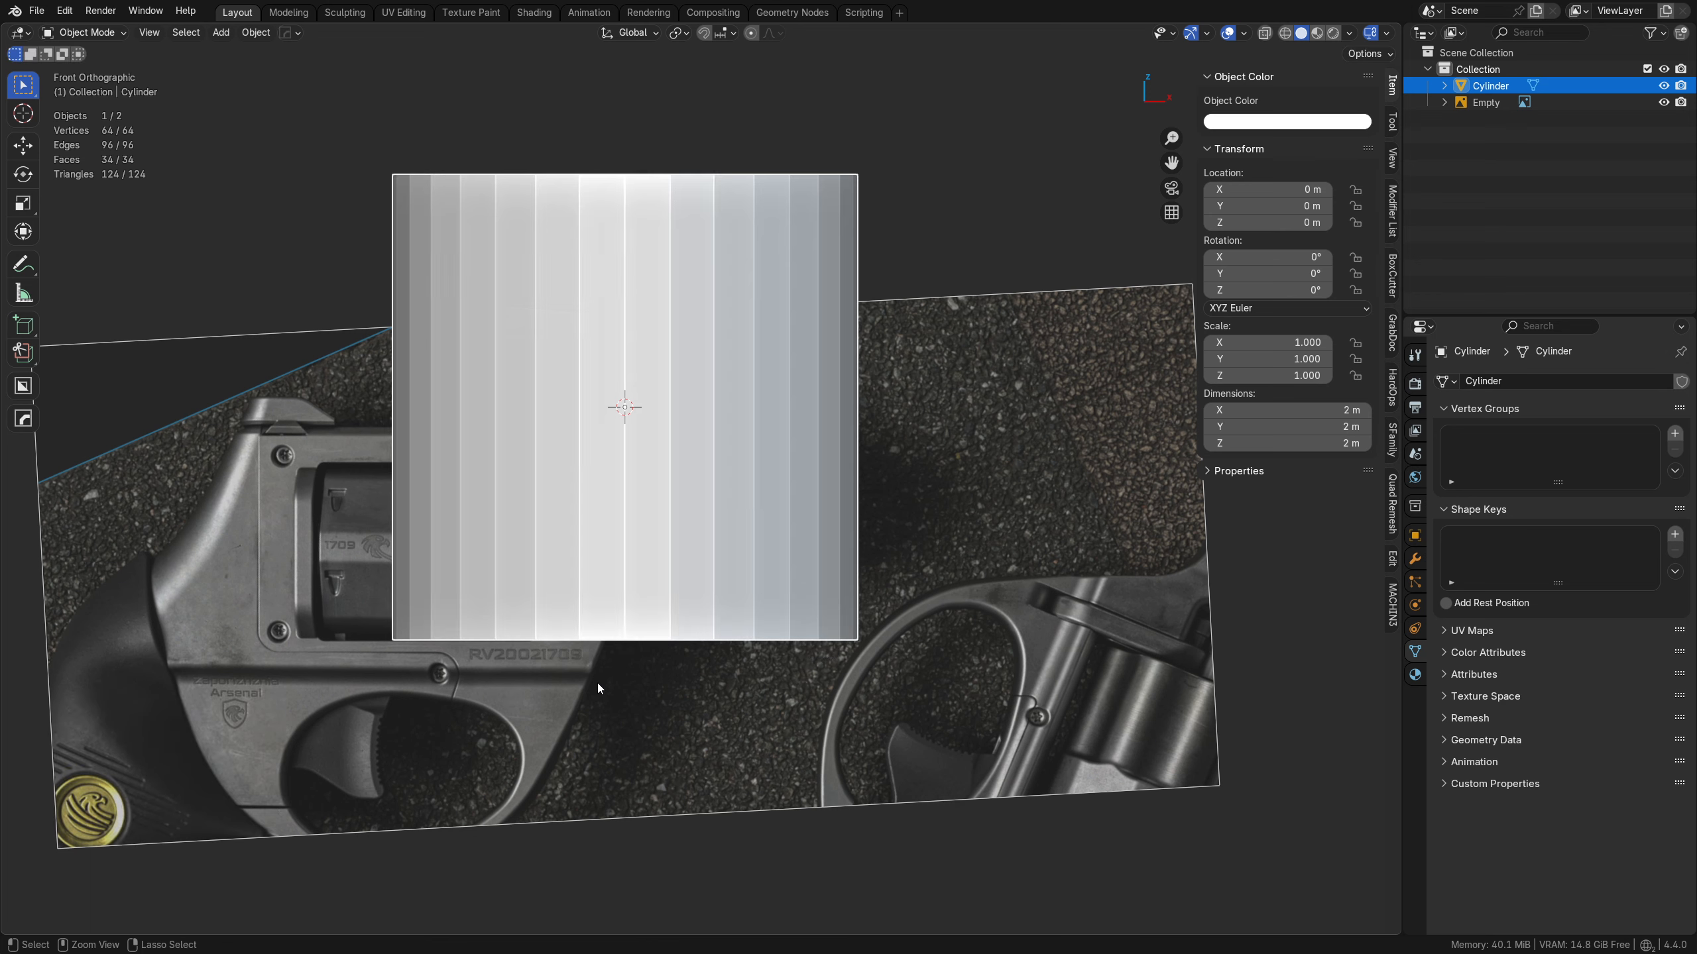
- Rotate the cylinder 90° in front view so its axis runs along the revolver's barrel
key(r)
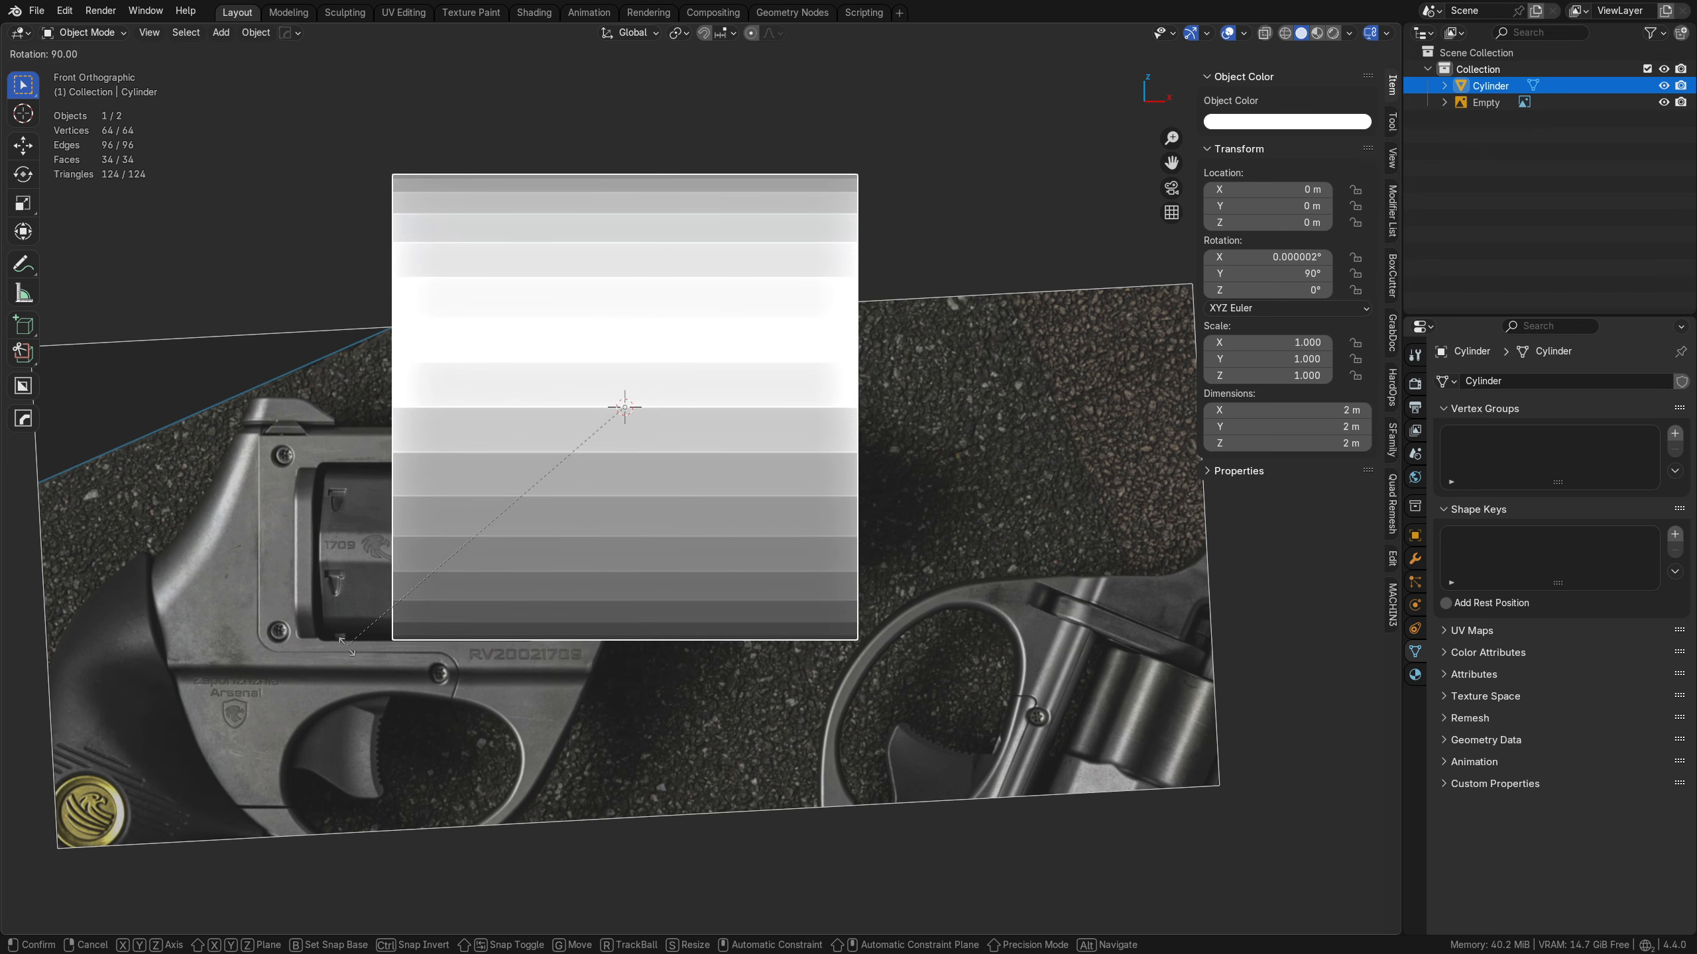
click(346, 645)
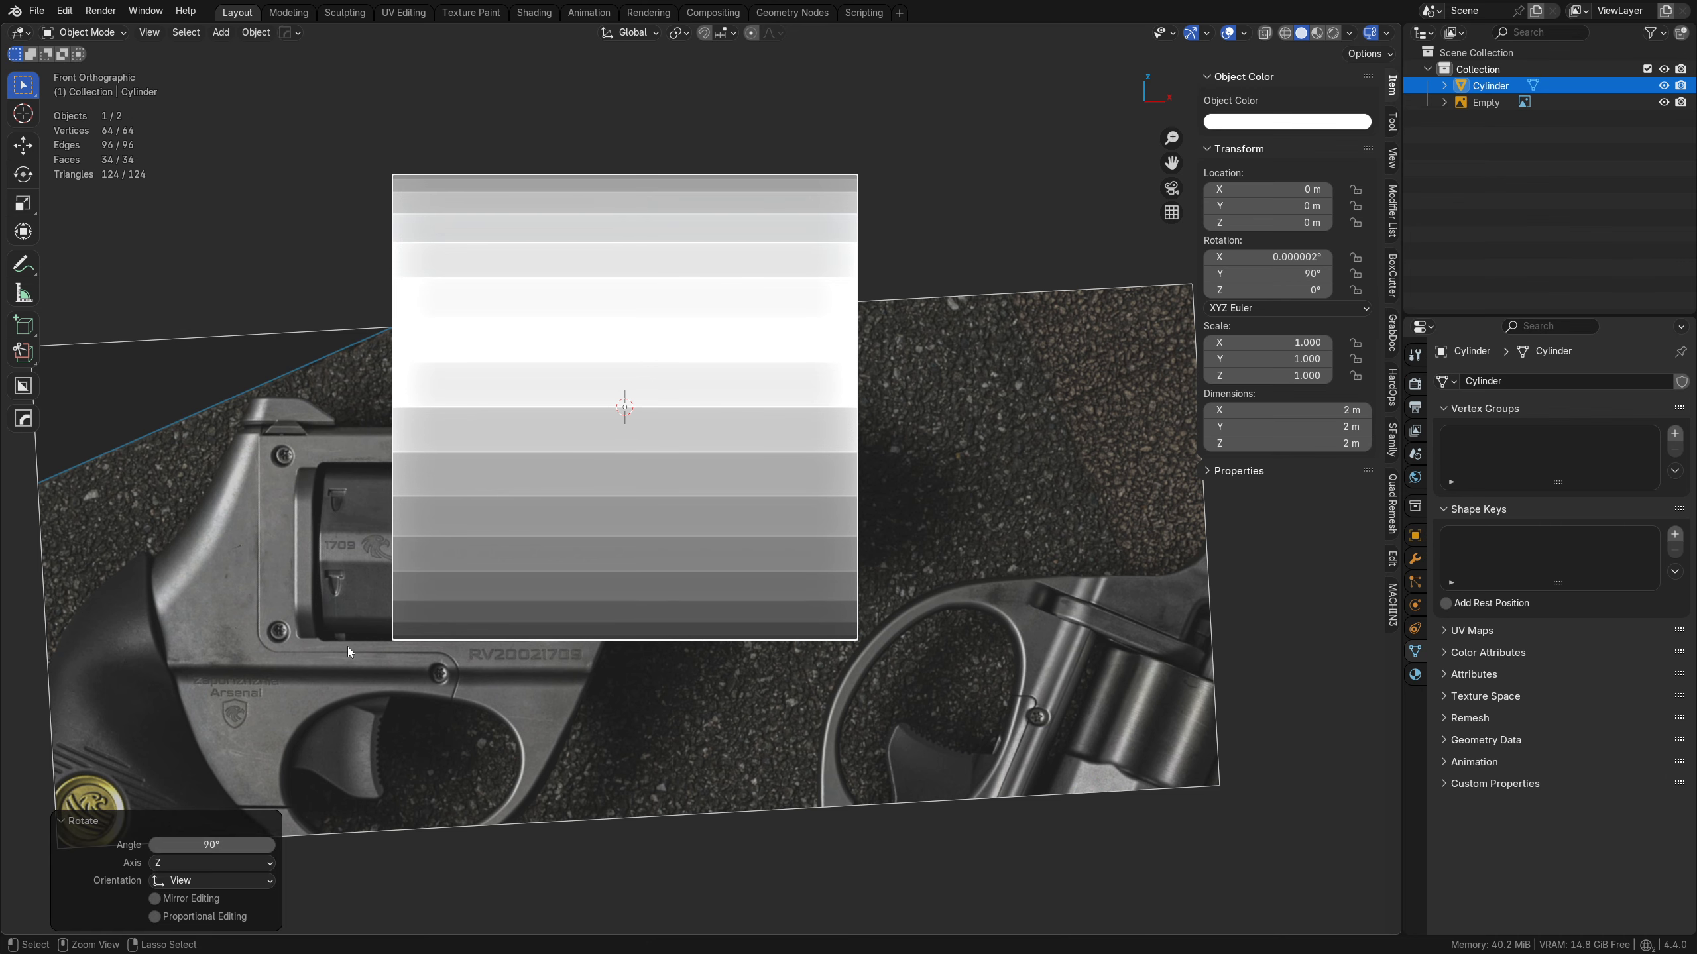
scroll(896, 656, up, 3)
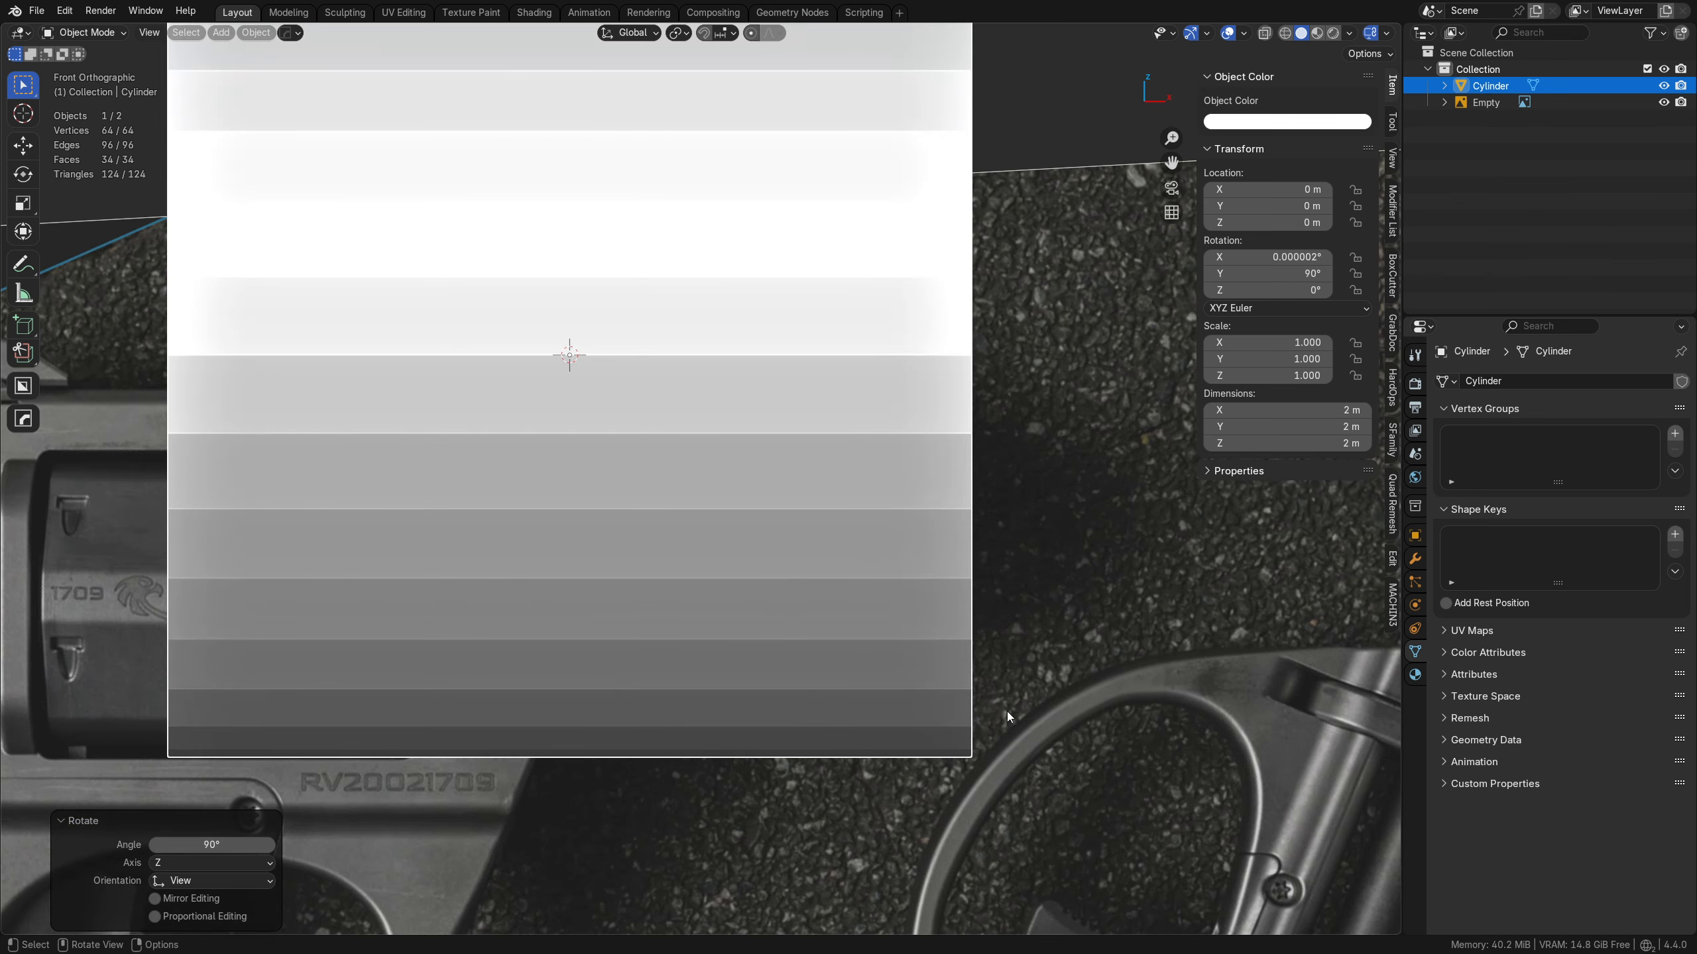
- In Edit Mode, scale the cylinder mesh to about 0.221 and move it onto the muzzle end of the barrel
key(Tab)
key(s)
click(643, 378)
scroll(643, 379, up, 2)
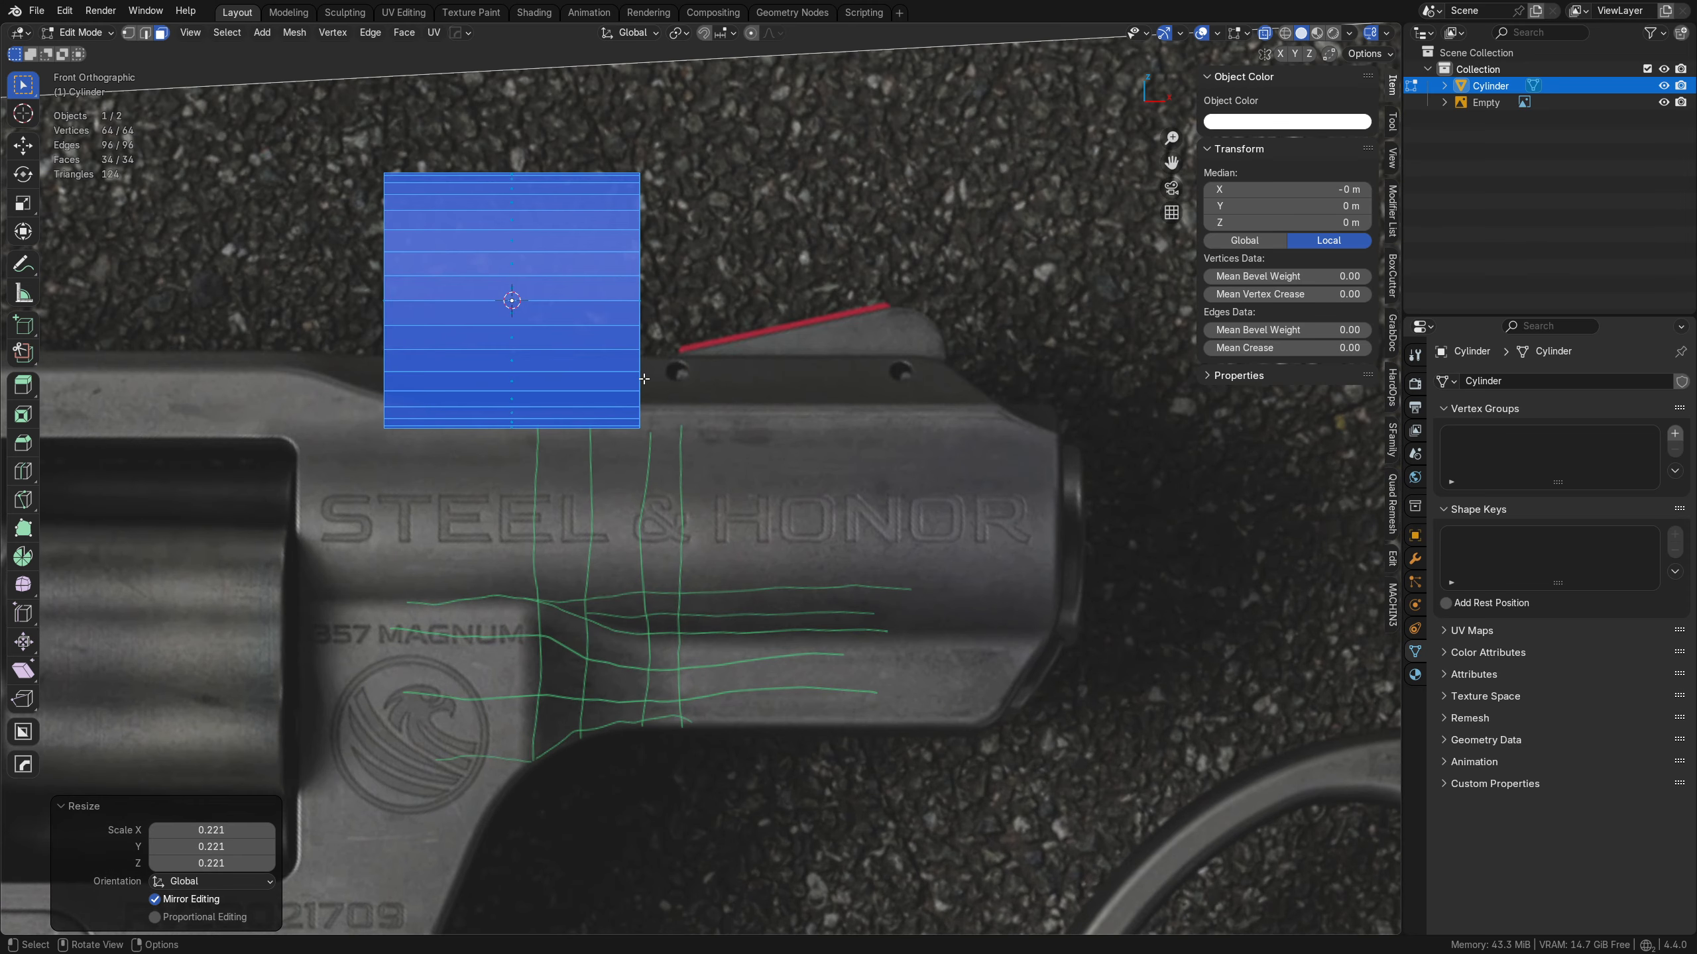
key(g)
click(1078, 592)
- Select the vertices of the cylinder's rear end and move them about -0.907 m along X to lengthen the barrel
key(Tab)
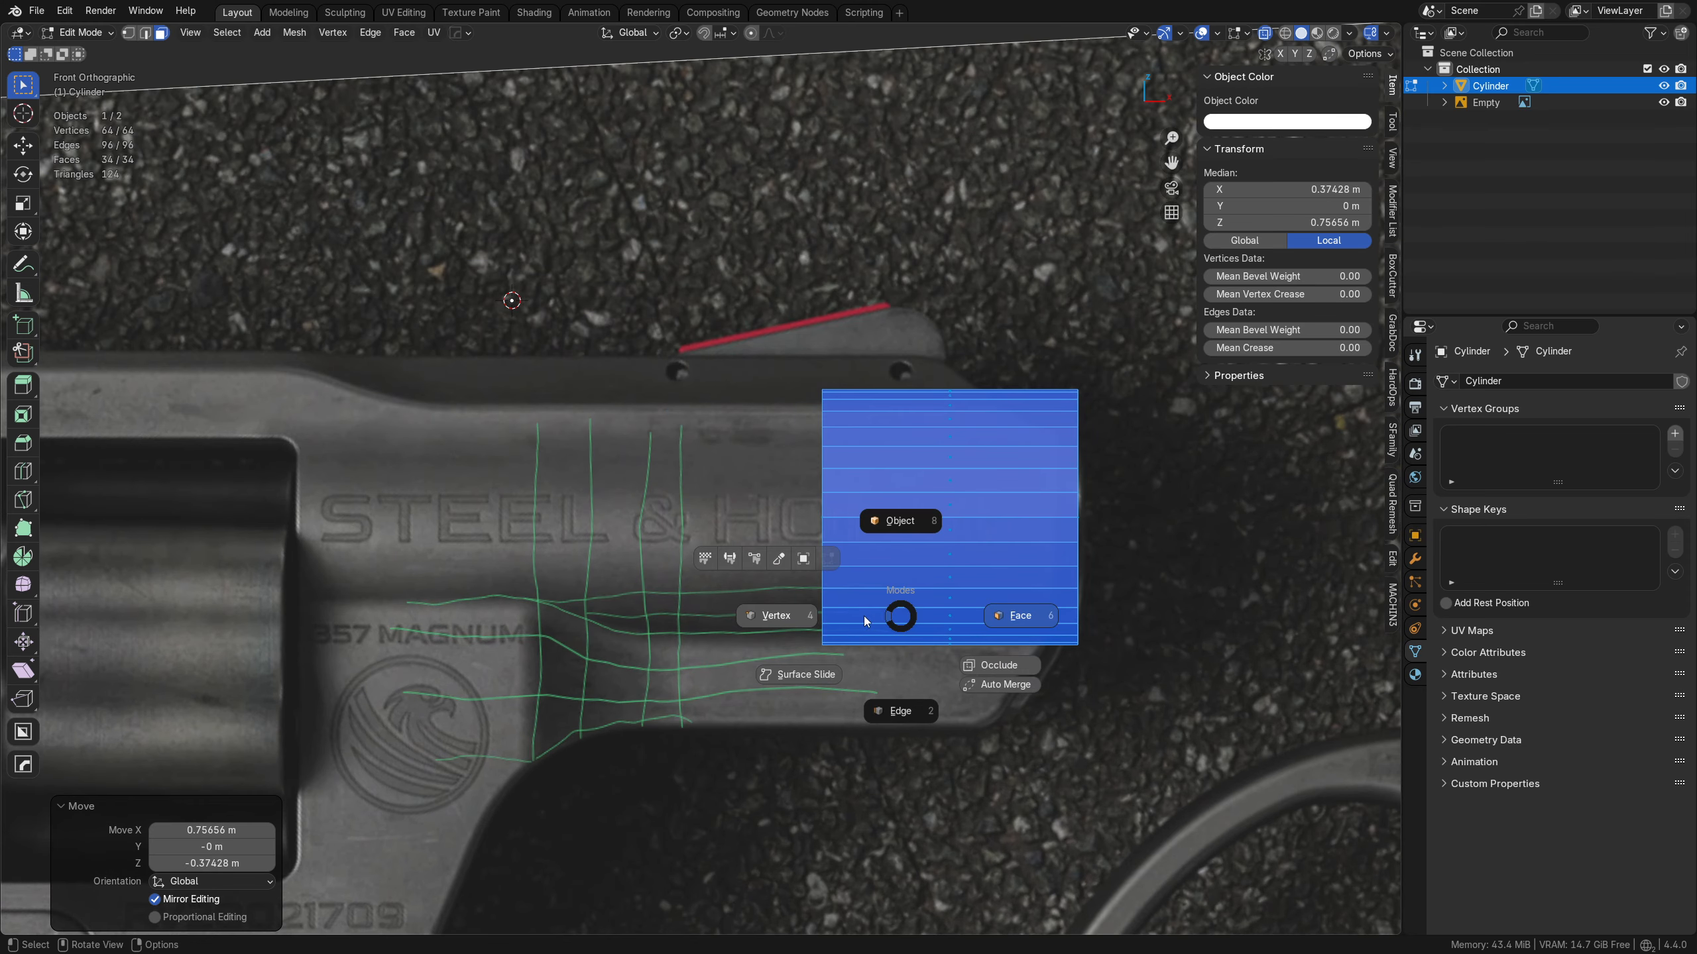
click(862, 623)
drag(770, 722, 882, 343)
key(g)
key(y)
key(x)
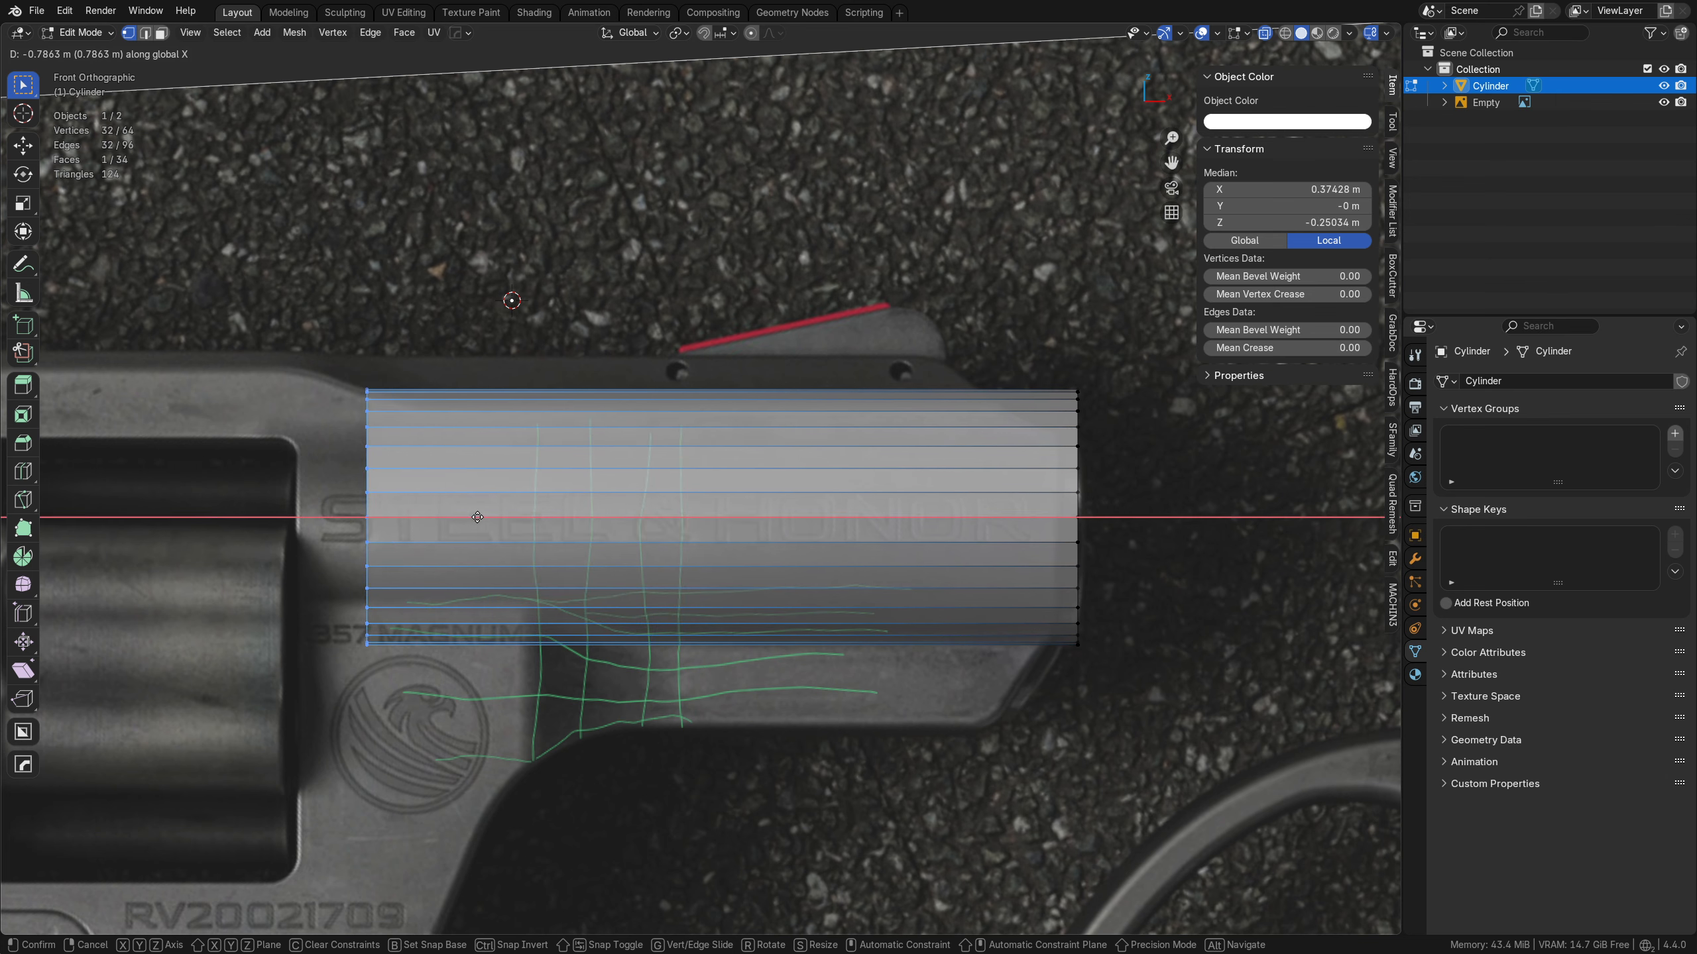
click(418, 515)
shift+middle_drag(977, 629, 772, 618)
shift+middle_drag(927, 615, 895, 602)
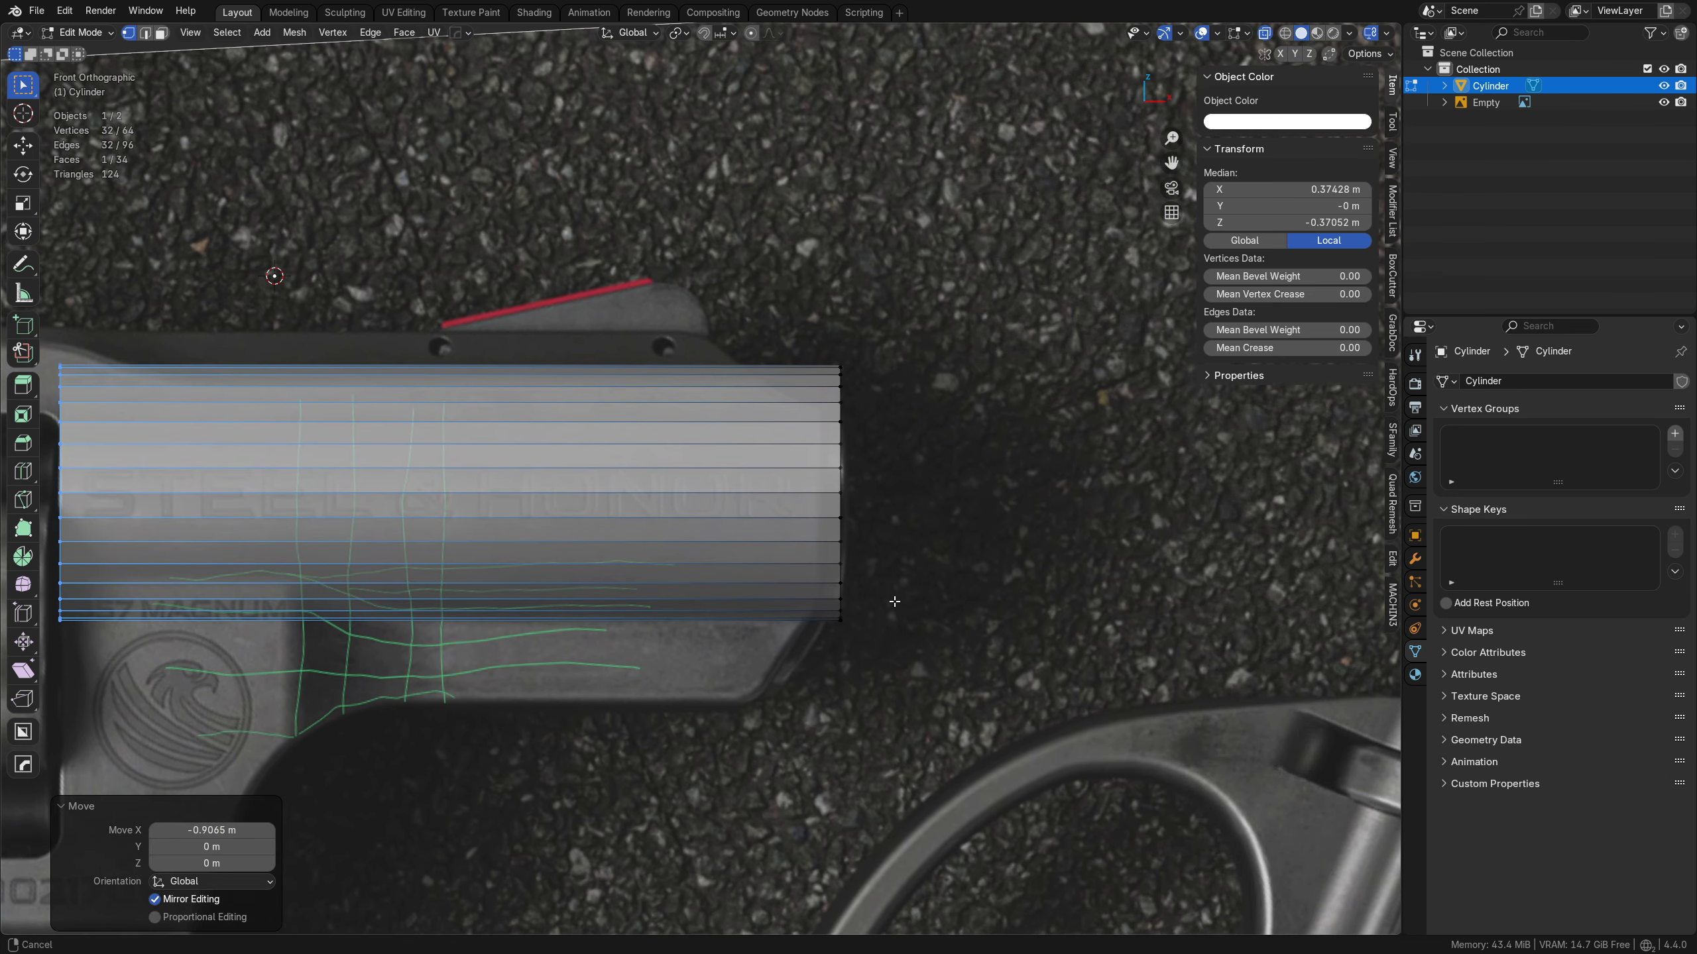
scroll(894, 601, up, 1)
- In Object Mode, nudge the cylinder down by about 0.0115 m to match the barrel, and focus the view on it
key(Tab)
click(890, 560)
key(g)
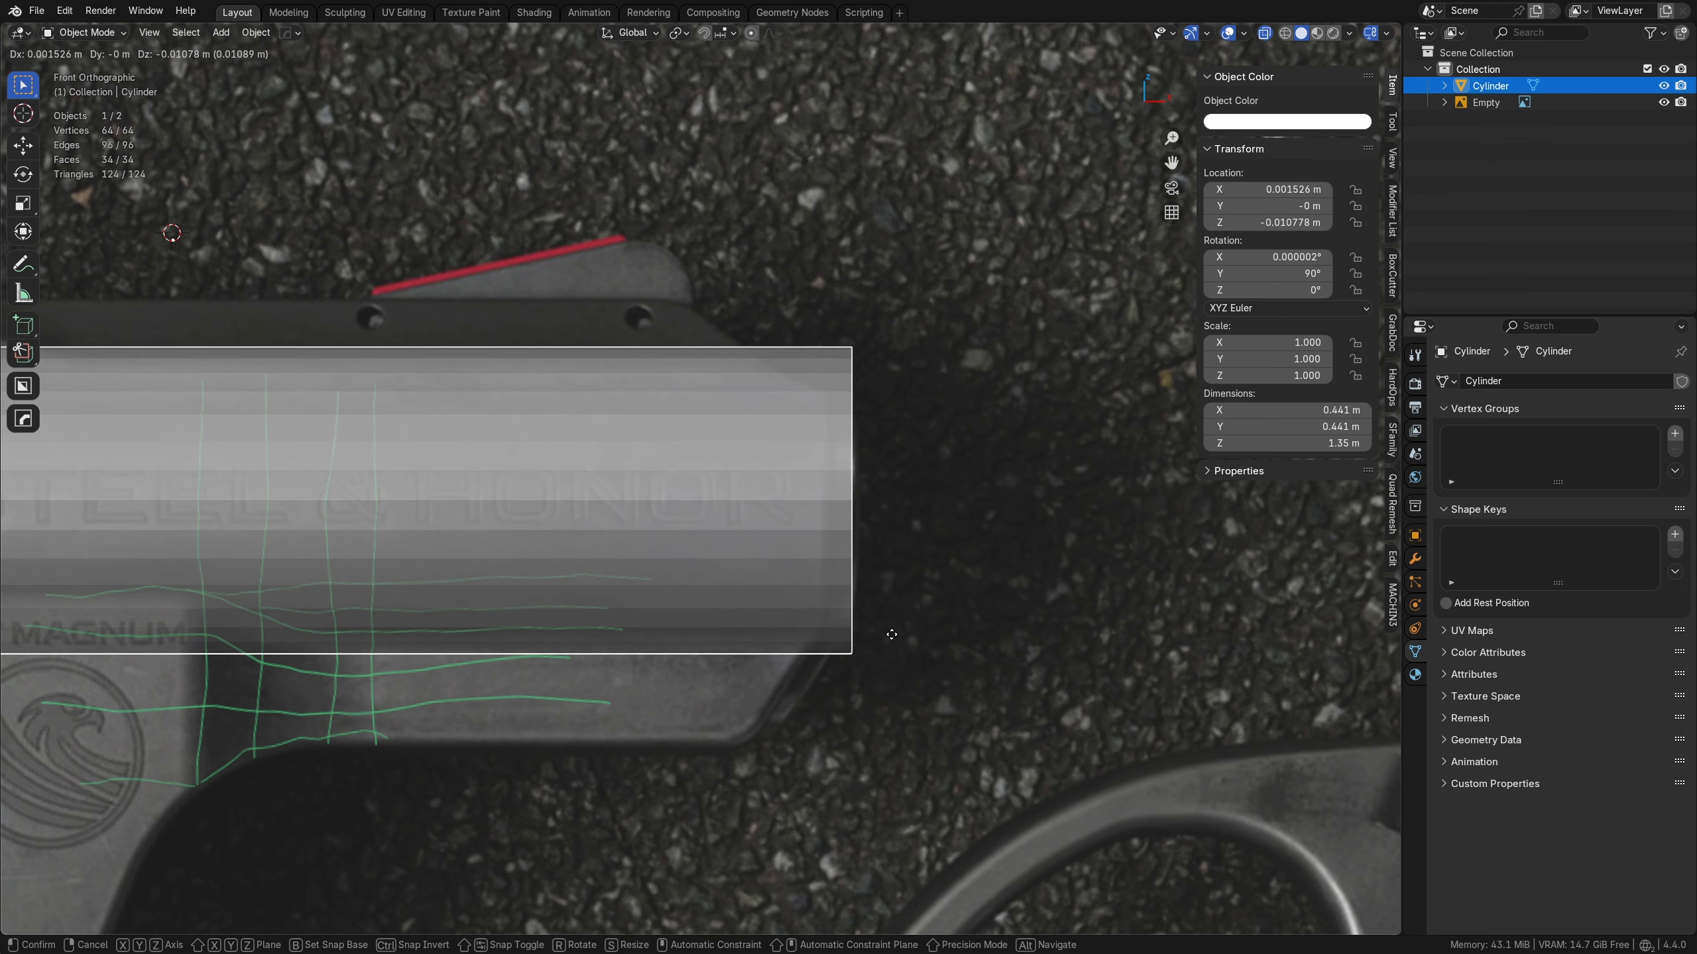
click(909, 642)
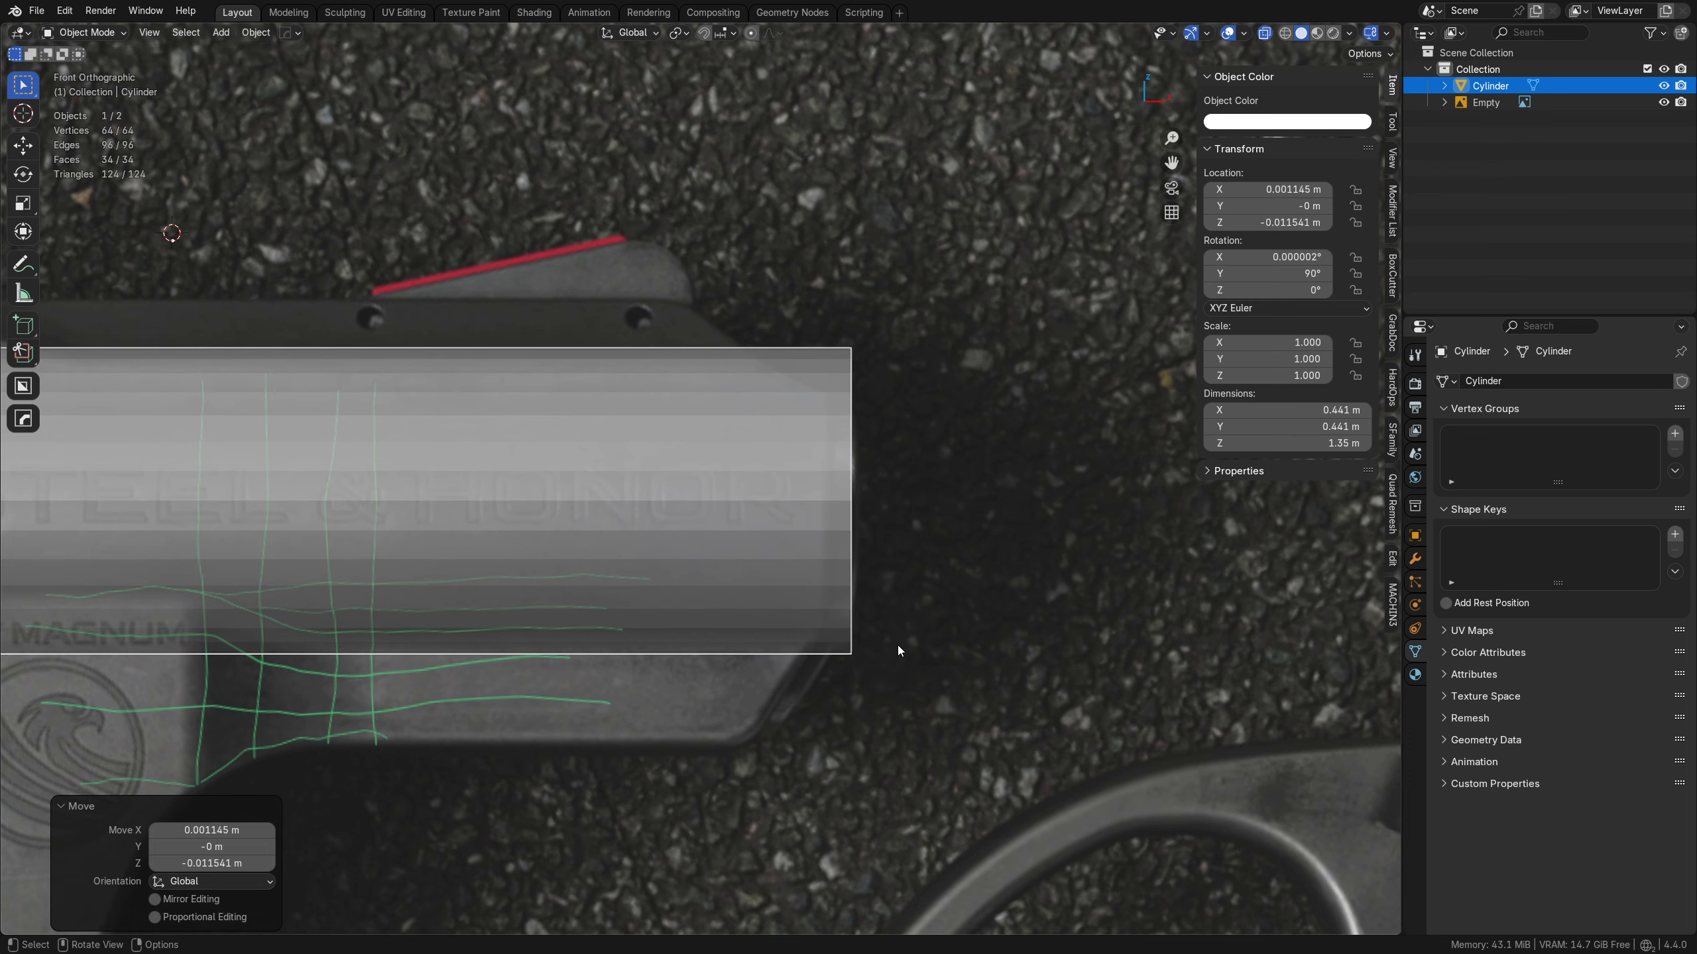
key(f)
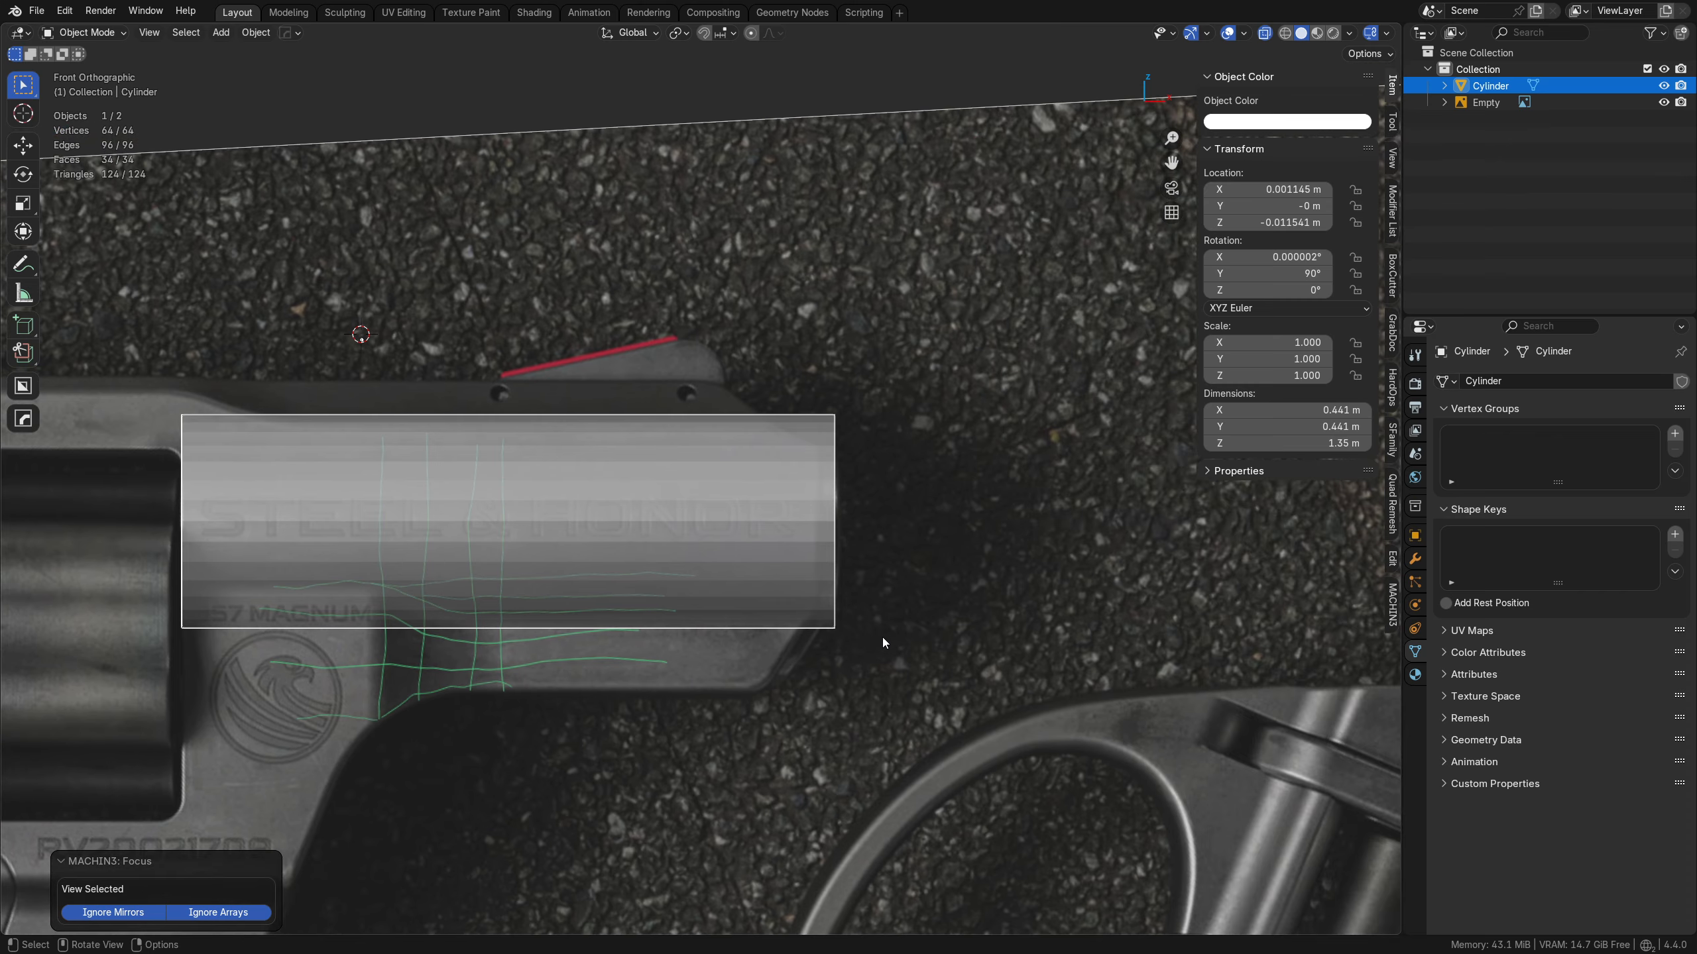
- Add a cube and scale its mesh in Edit Mode to about 0.46 m per side
key(a)
key(a)
shift+middle_drag(717, 518, 803, 391)
key(shift+a)
mouse_move(772, 415)
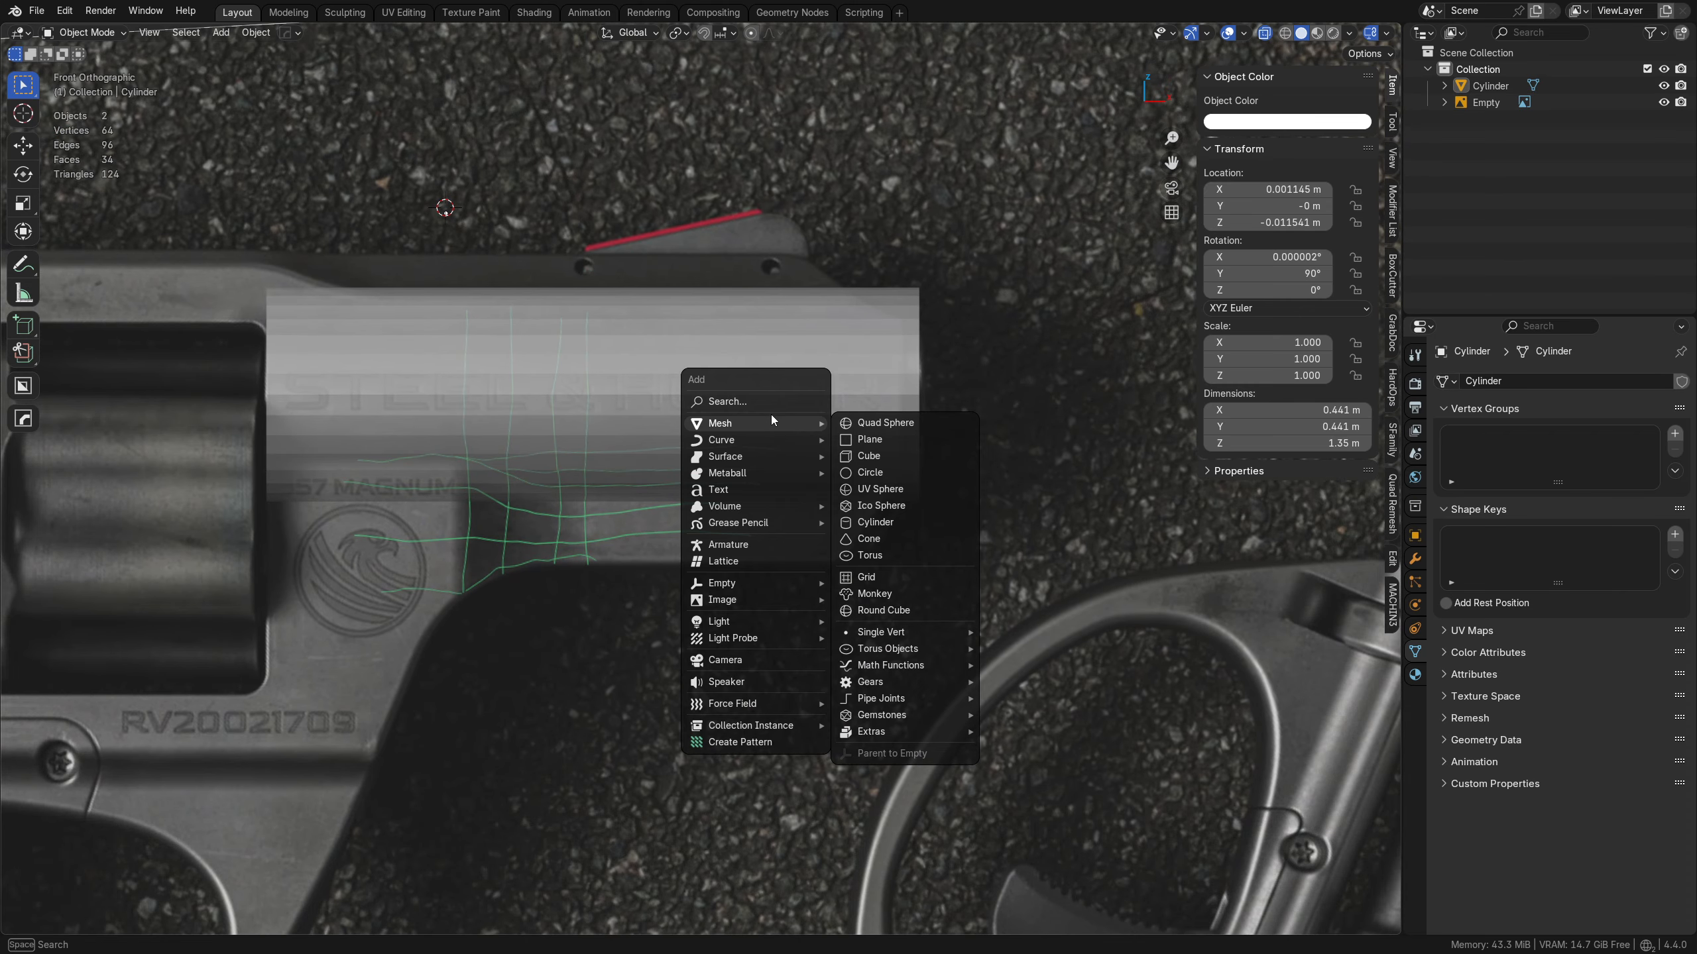
click(899, 457)
key(Tab)
click(678, 456)
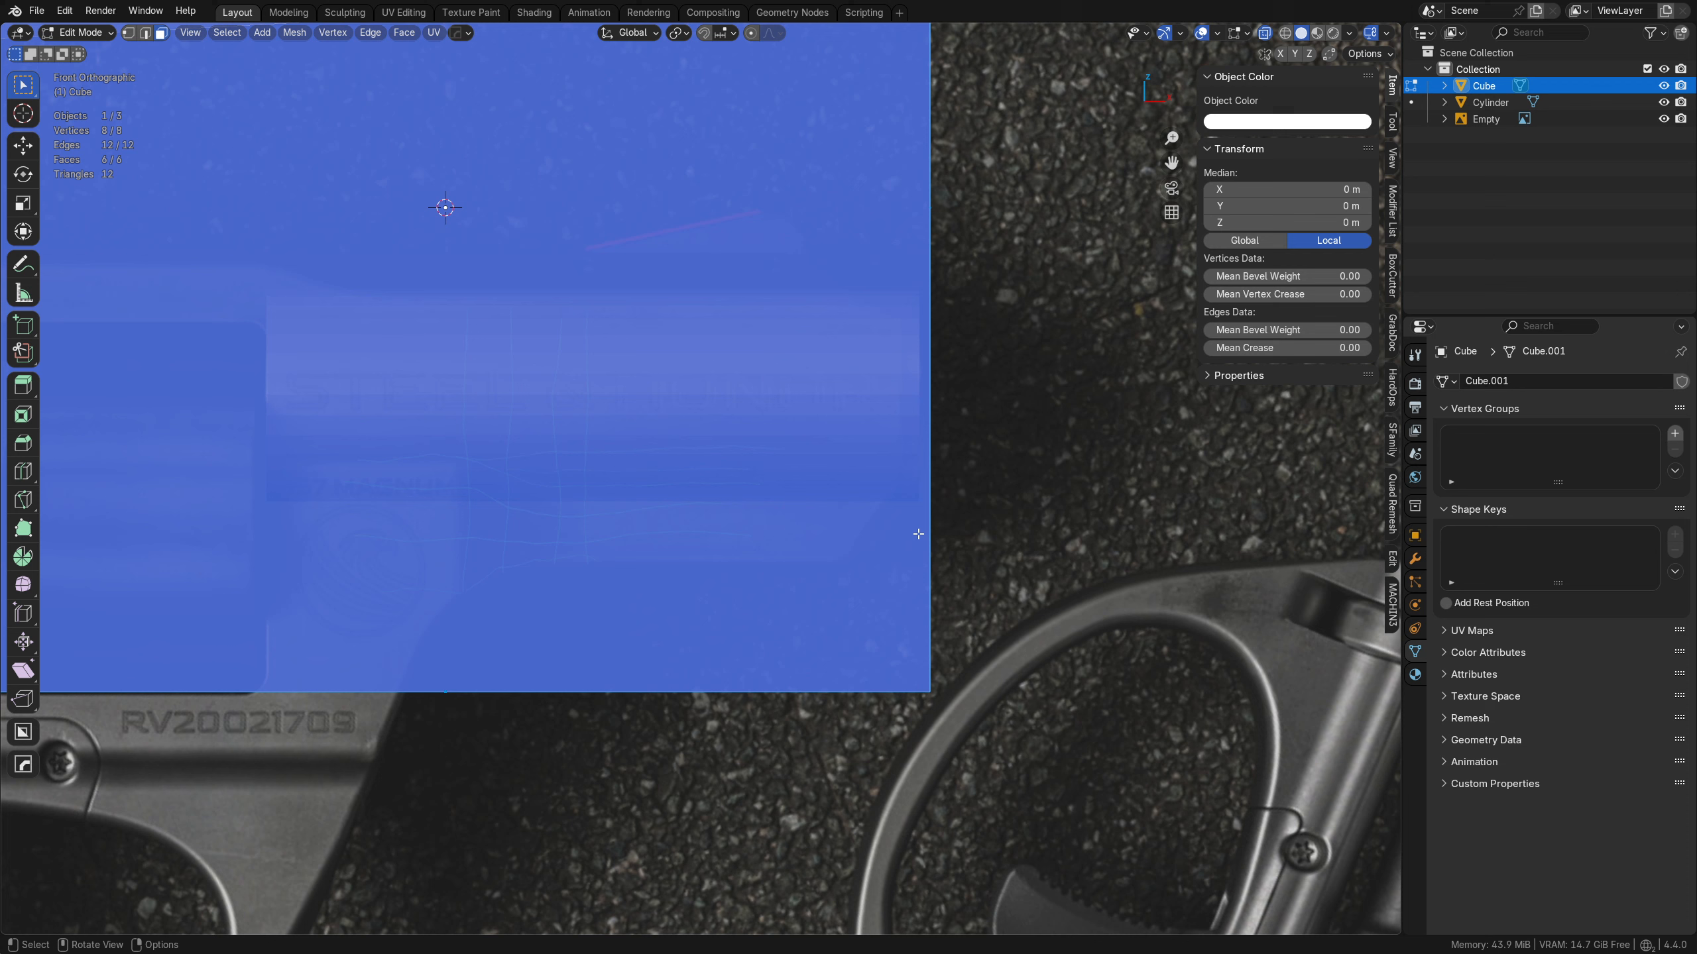
key(s)
click(537, 368)
- In Object Mode, move the cube below the barrel's rear end, about -0.138 m in X and -0.614 m in Z
key(Tab)
click(527, 295)
key(g)
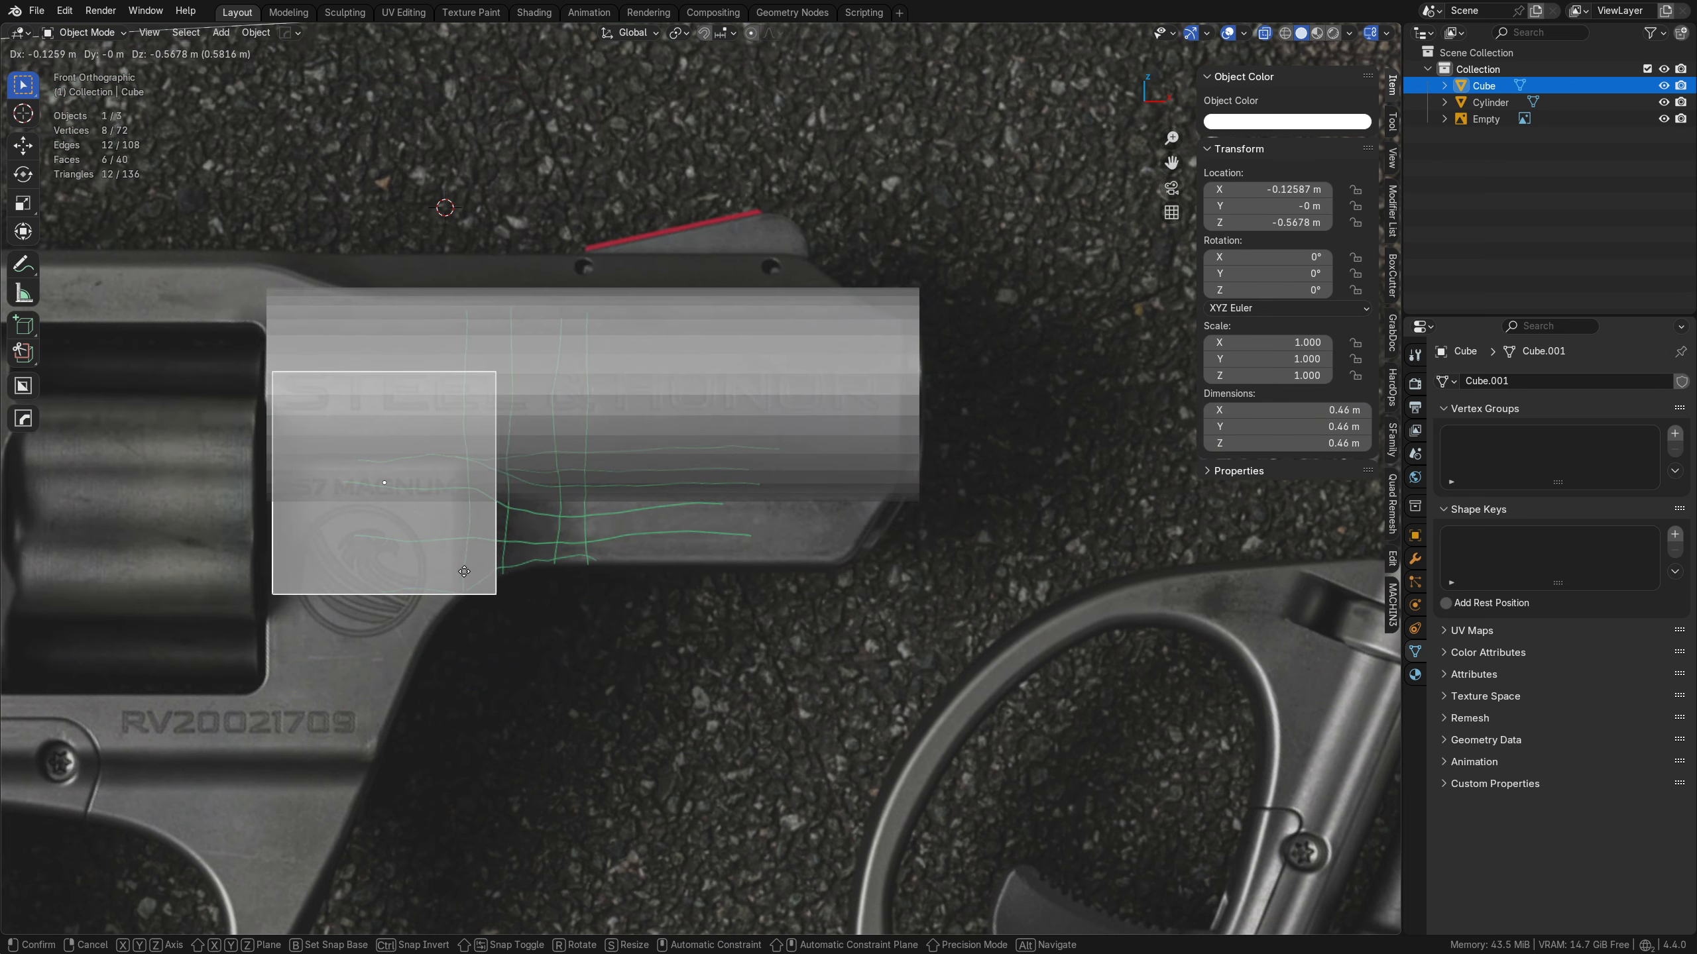
click(458, 593)
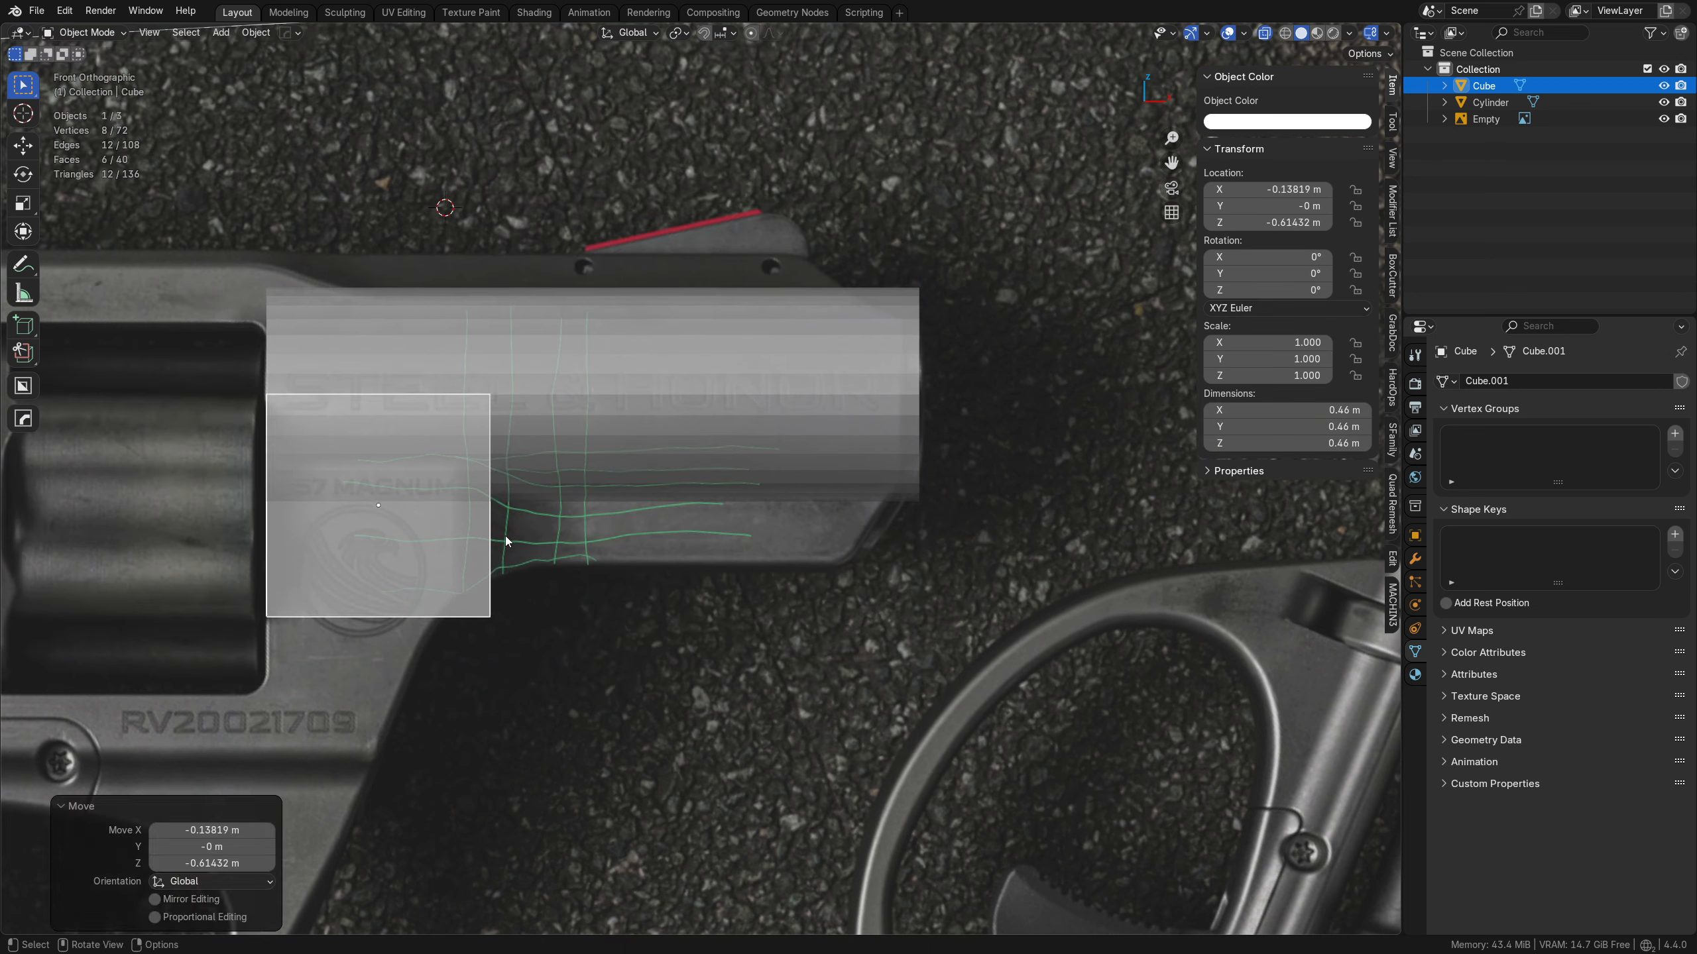
- Select the vertices of the cube's rear face and move them slightly along X past the barrel cylinder's rear end
key(Tab)
click(416, 539)
drag(188, 686, 323, 353)
key(g)
key(y)
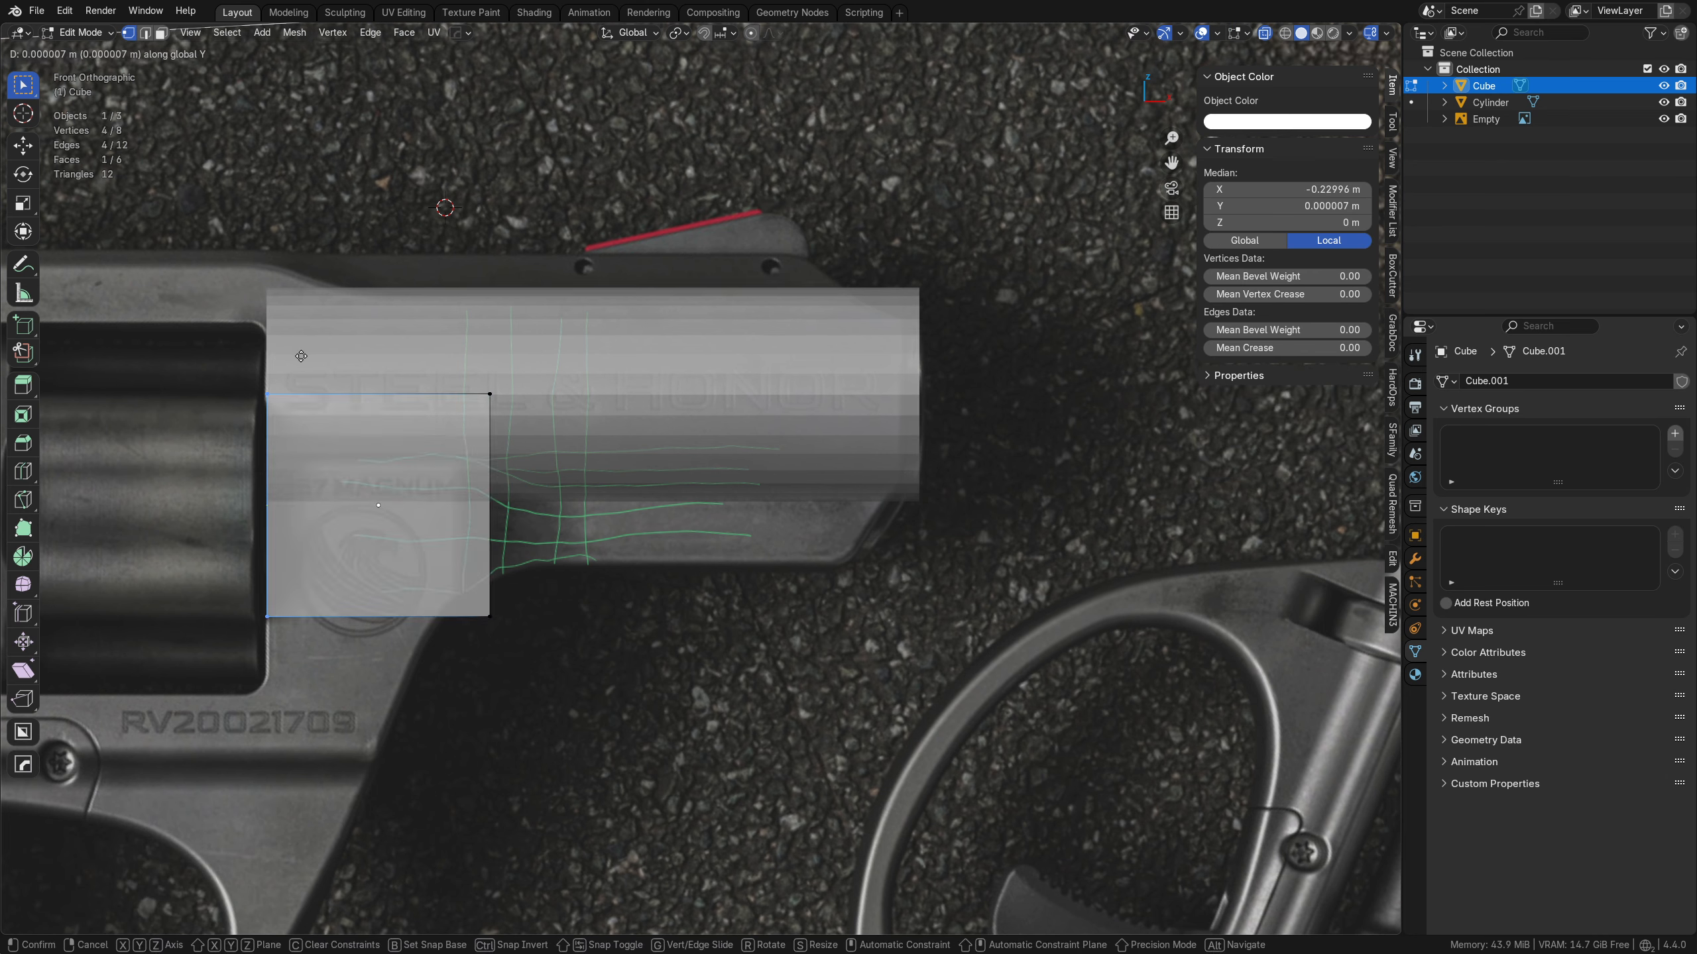
key(x)
click(283, 354)
- Switch editing to the barrel cylinder and move its rear-end vertices about -0.067 m along X to align with the cube
key(alt+q)
drag(206, 533, 323, 237)
key(g)
key(x)
click(304, 267)
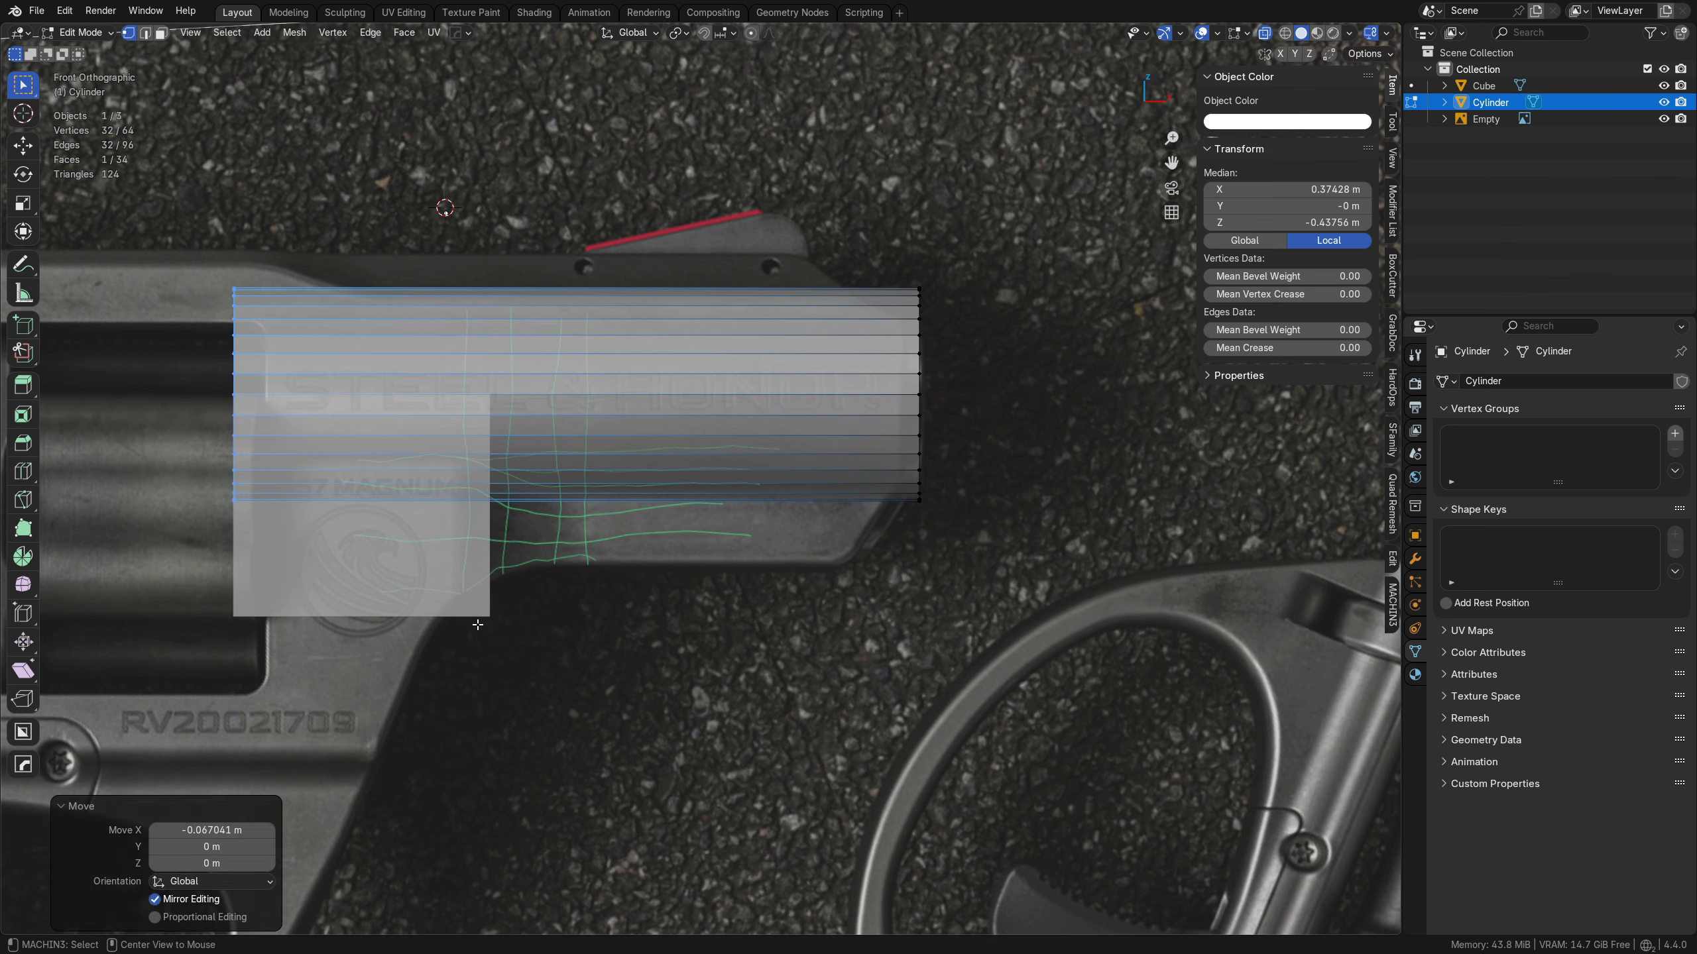
- Switch editing back to the cube and move its front-face vertices about 0.87 m along X toward the muzzle
key(alt+q)
key(alt+q)
drag(398, 354, 564, 693)
key(g)
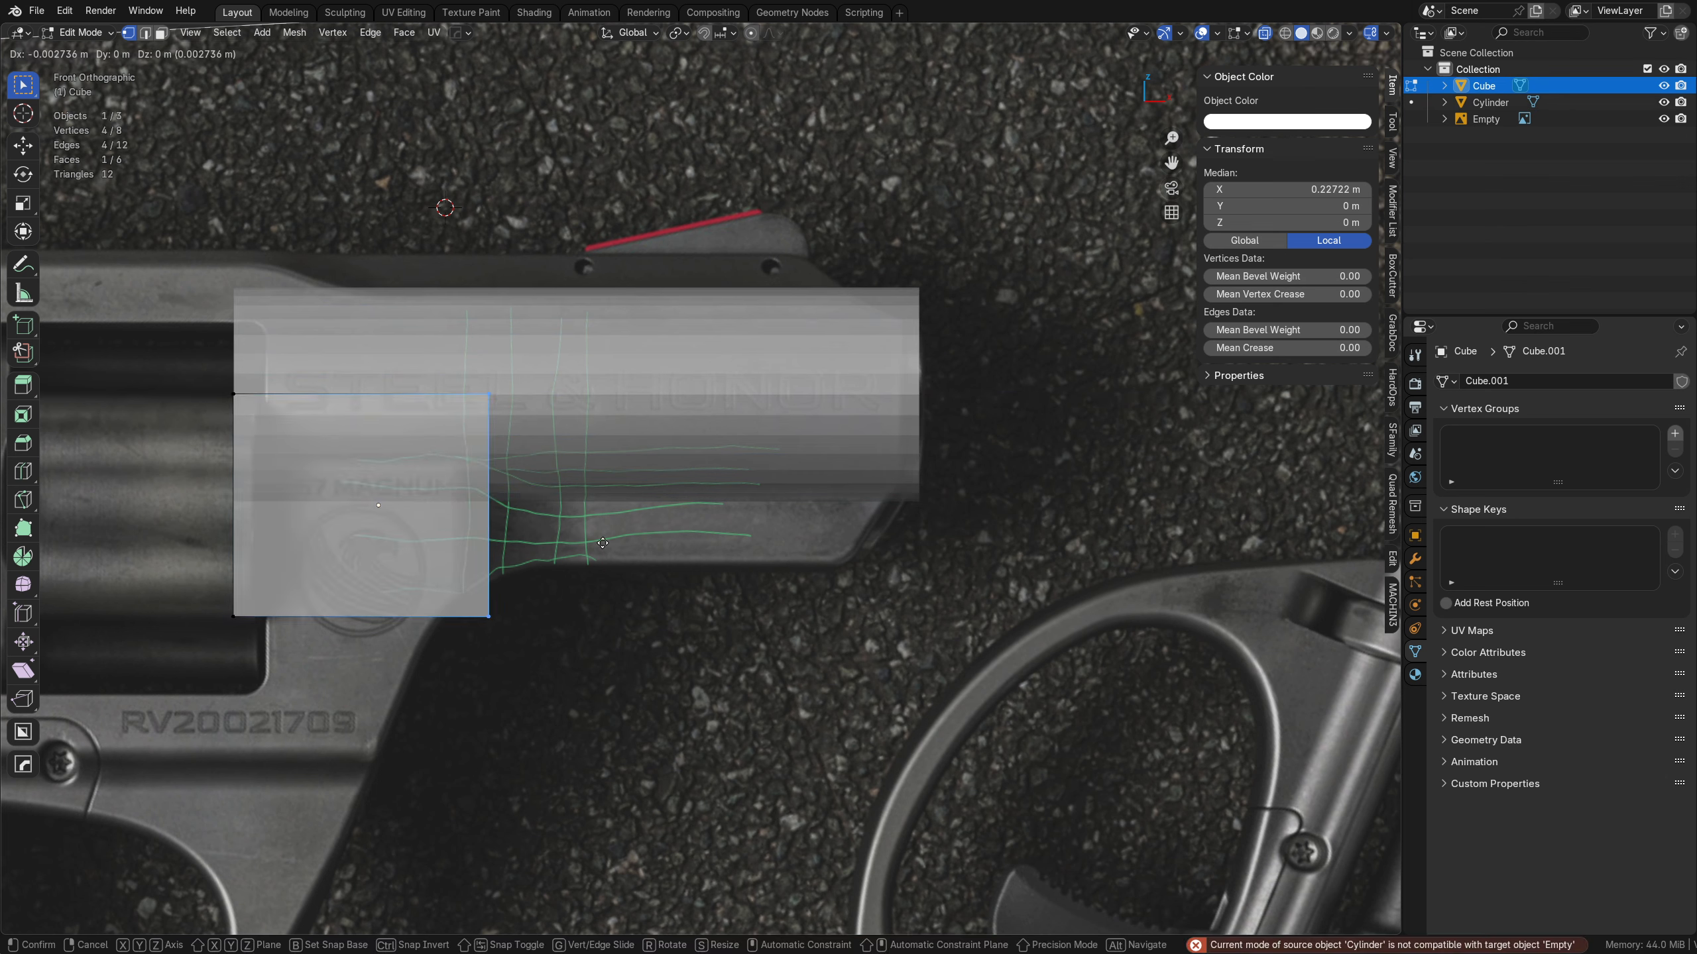
key(x)
click(1023, 569)
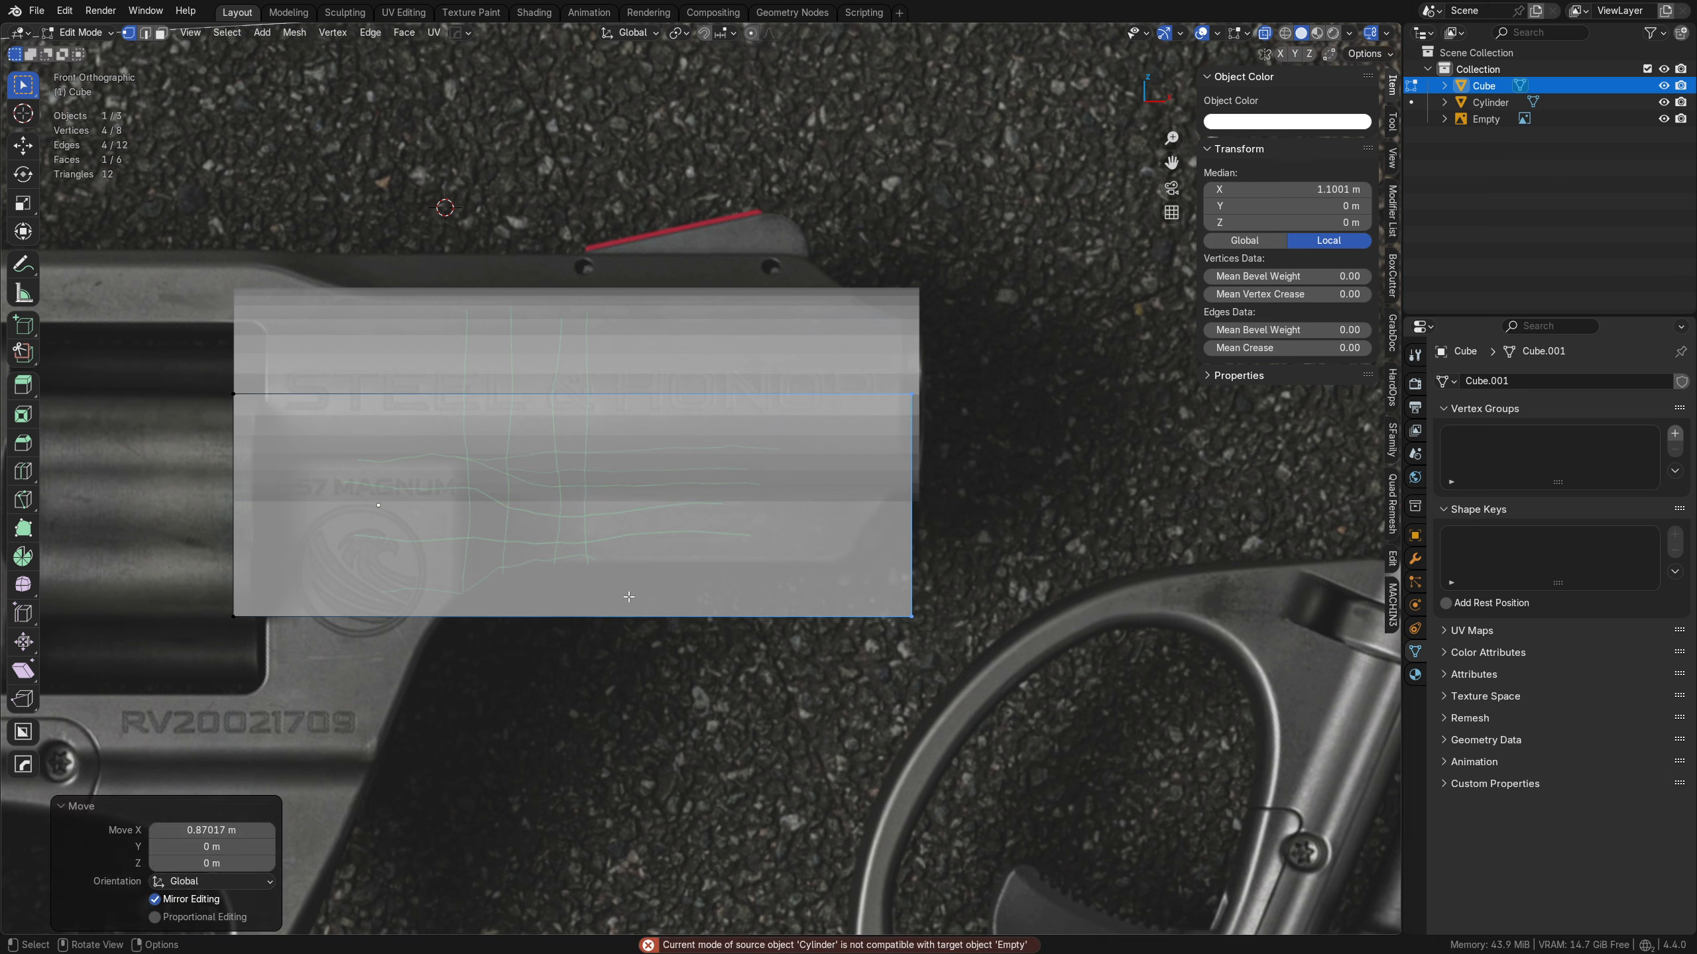
- Select the cube's bottom vertices and raise them about 0.115 m along Z to the barrel underside
drag(176, 659, 1012, 553)
key(g)
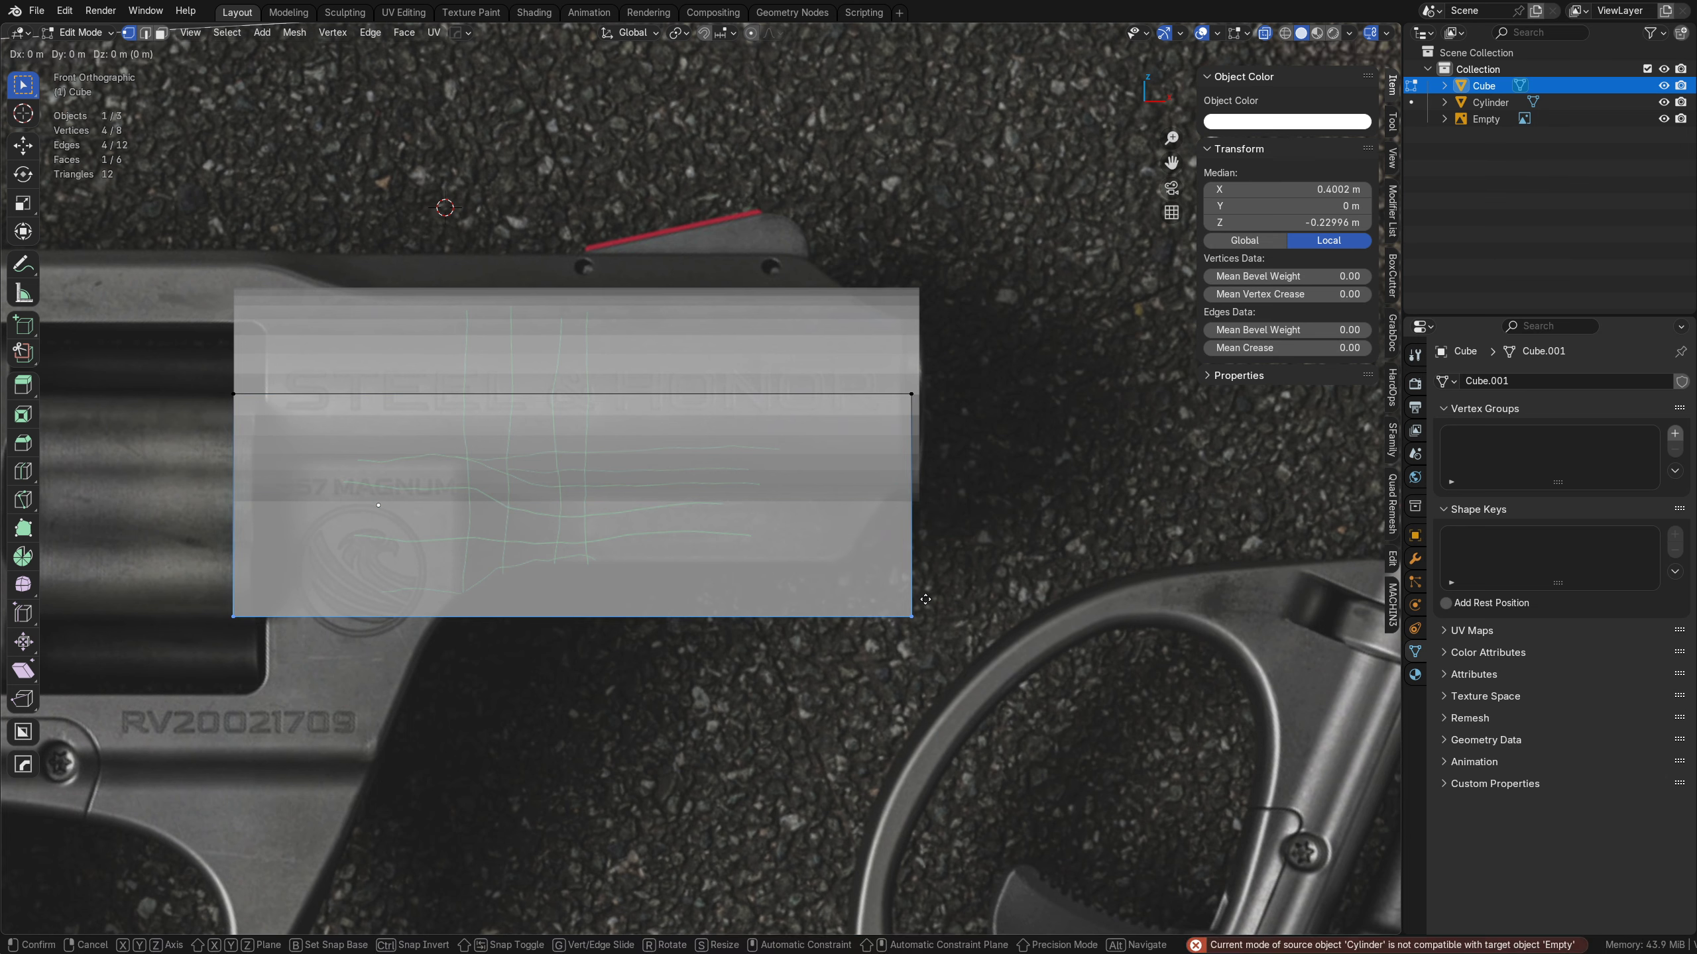
key(z)
click(917, 544)
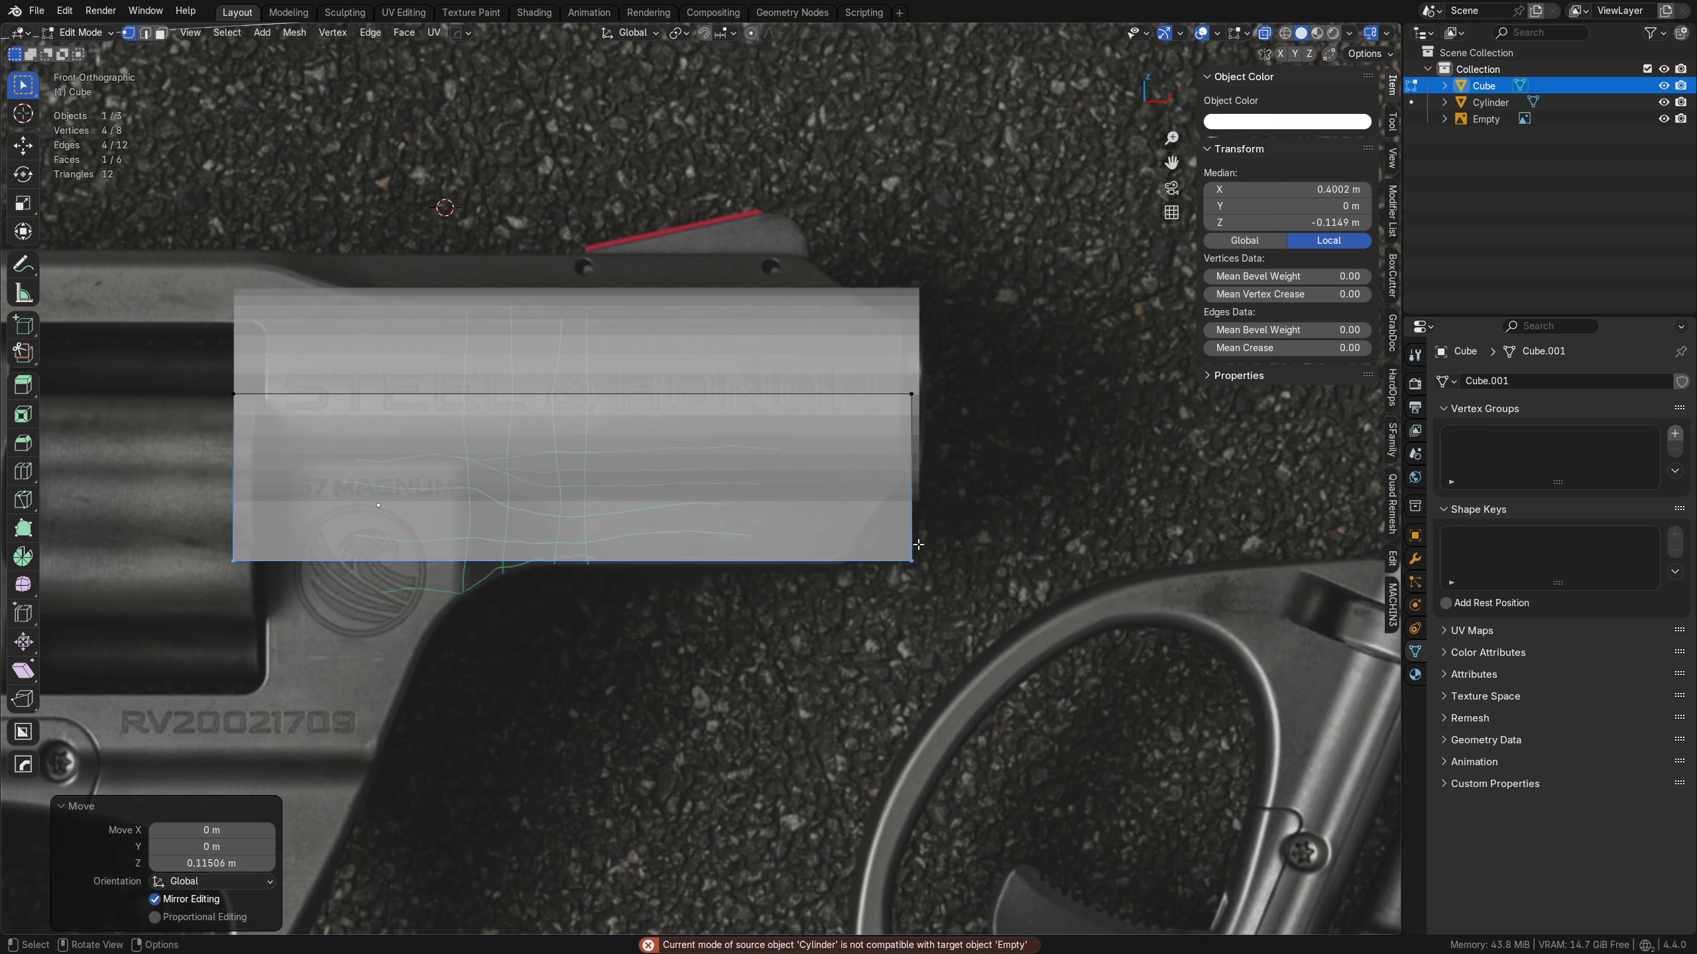
- Add two vertical loop cuts to the cube around the underside curve ahead of the eagle logo, the second at factor -0.448
key(Tab)
click(644, 608)
key(ctrl+r)
click(503, 563)
click(408, 555)
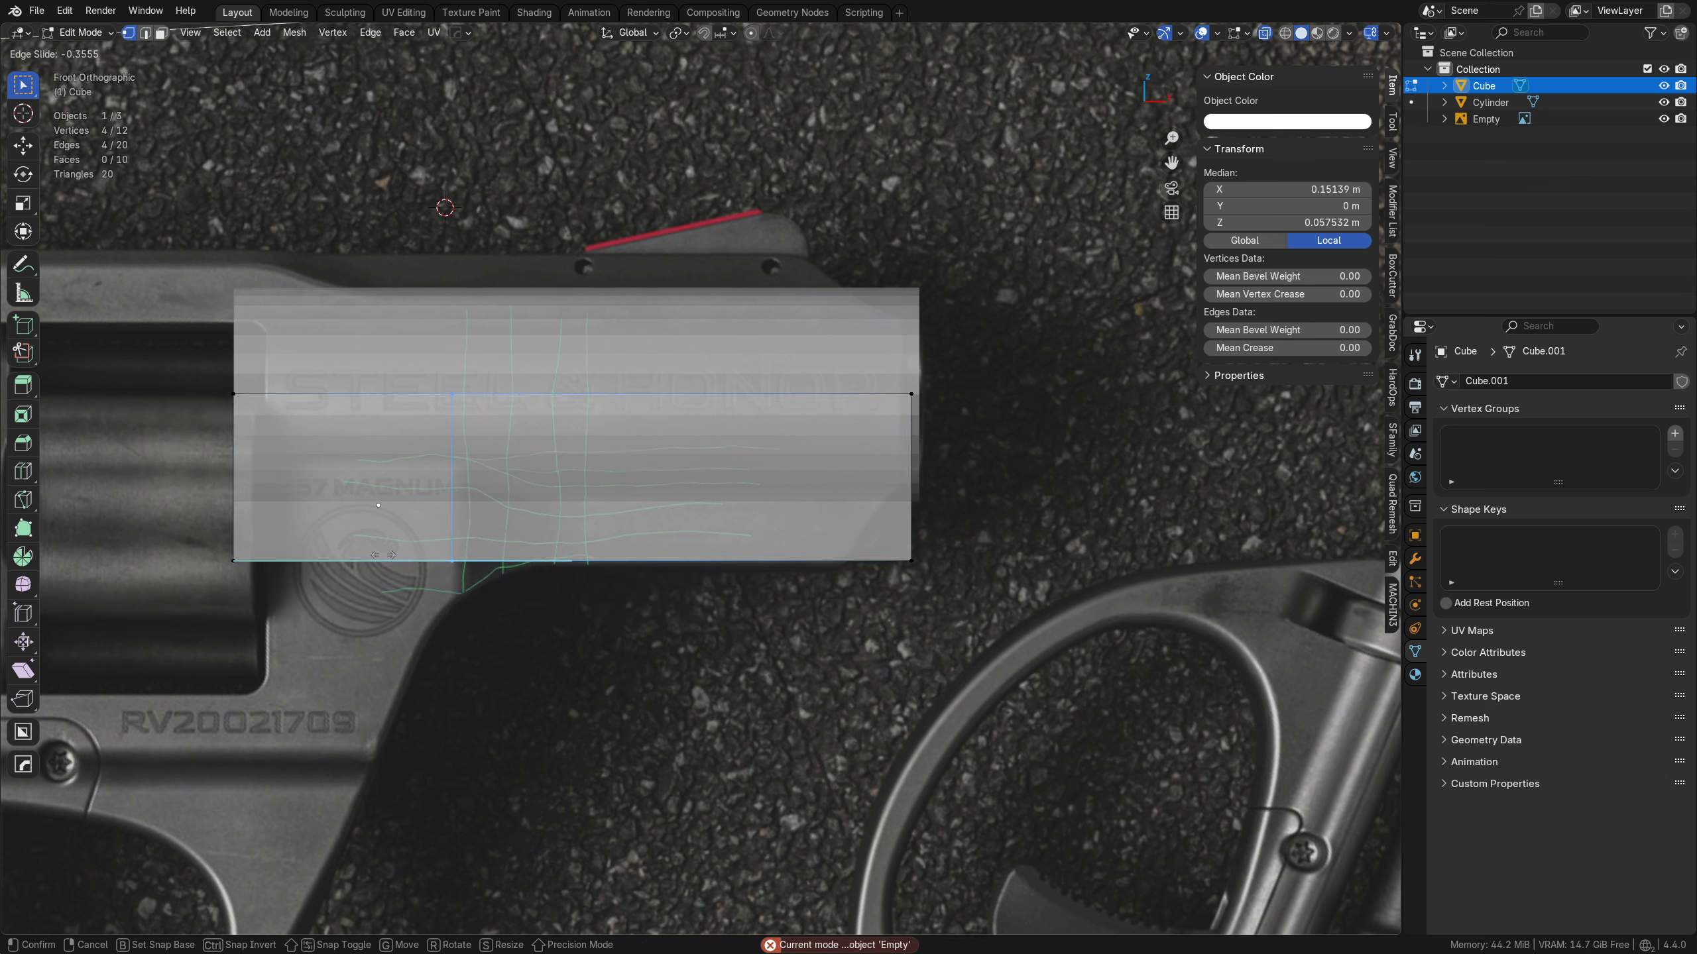
key(ctrl+r)
click(588, 549)
click(518, 549)
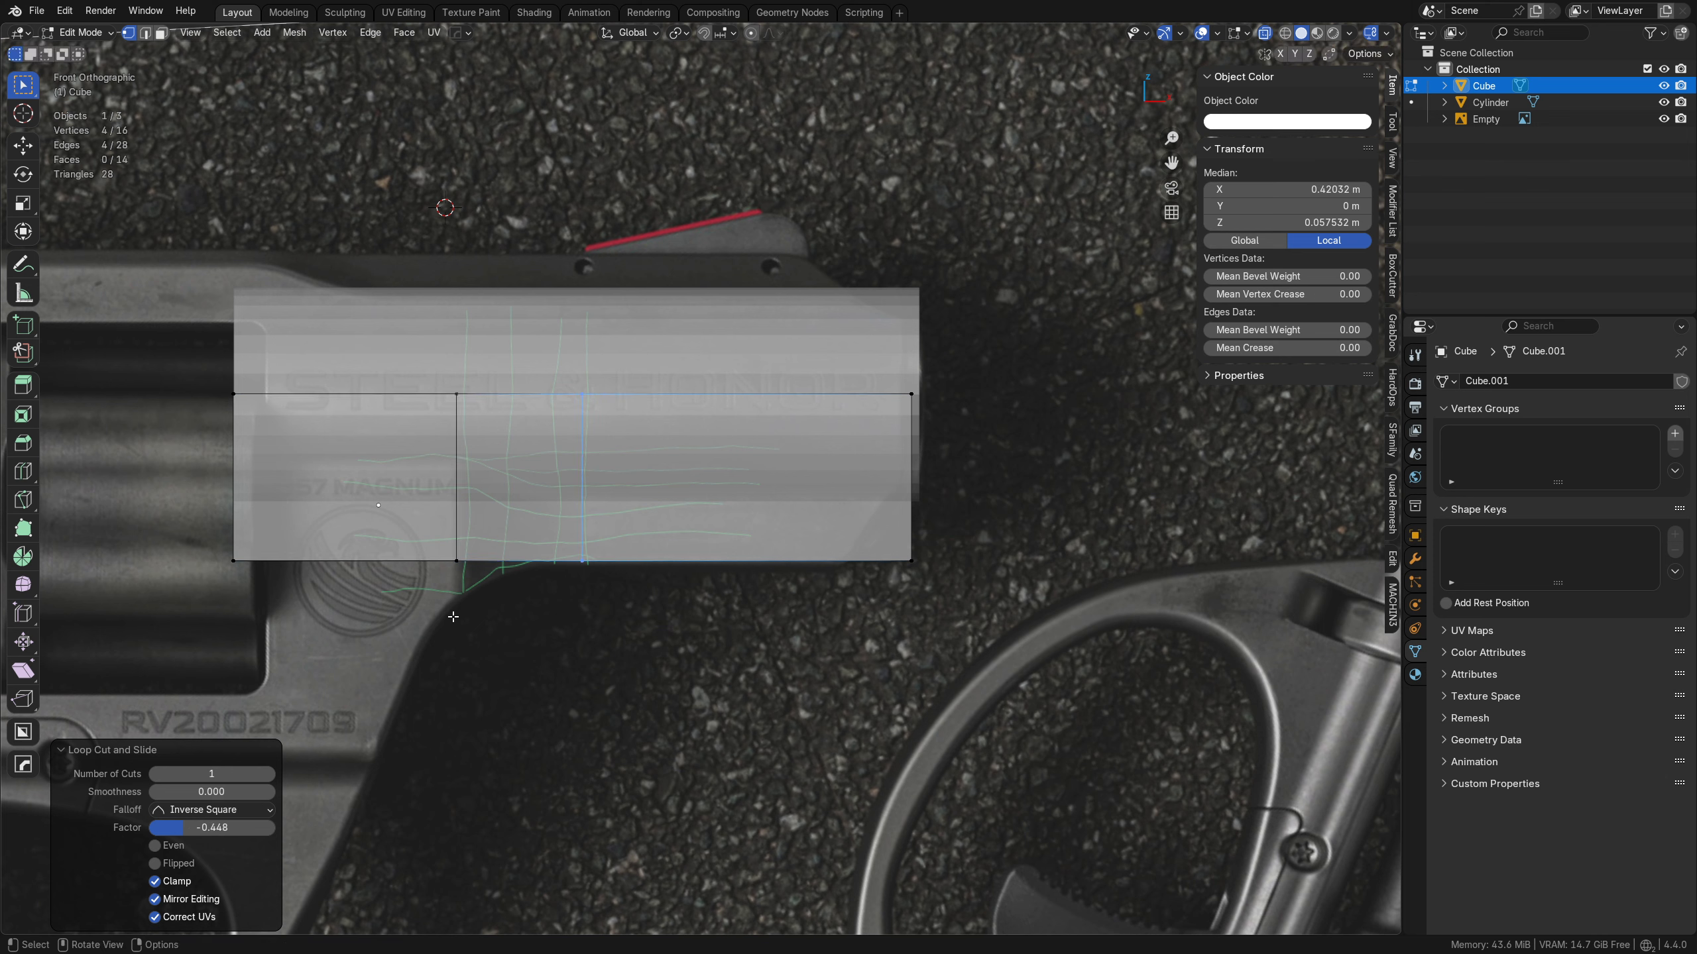
- Select the cube's bottom vertices behind the underside curve and lower them about 0.067 m along Z
drag(460, 533, 461, 535)
key(g)
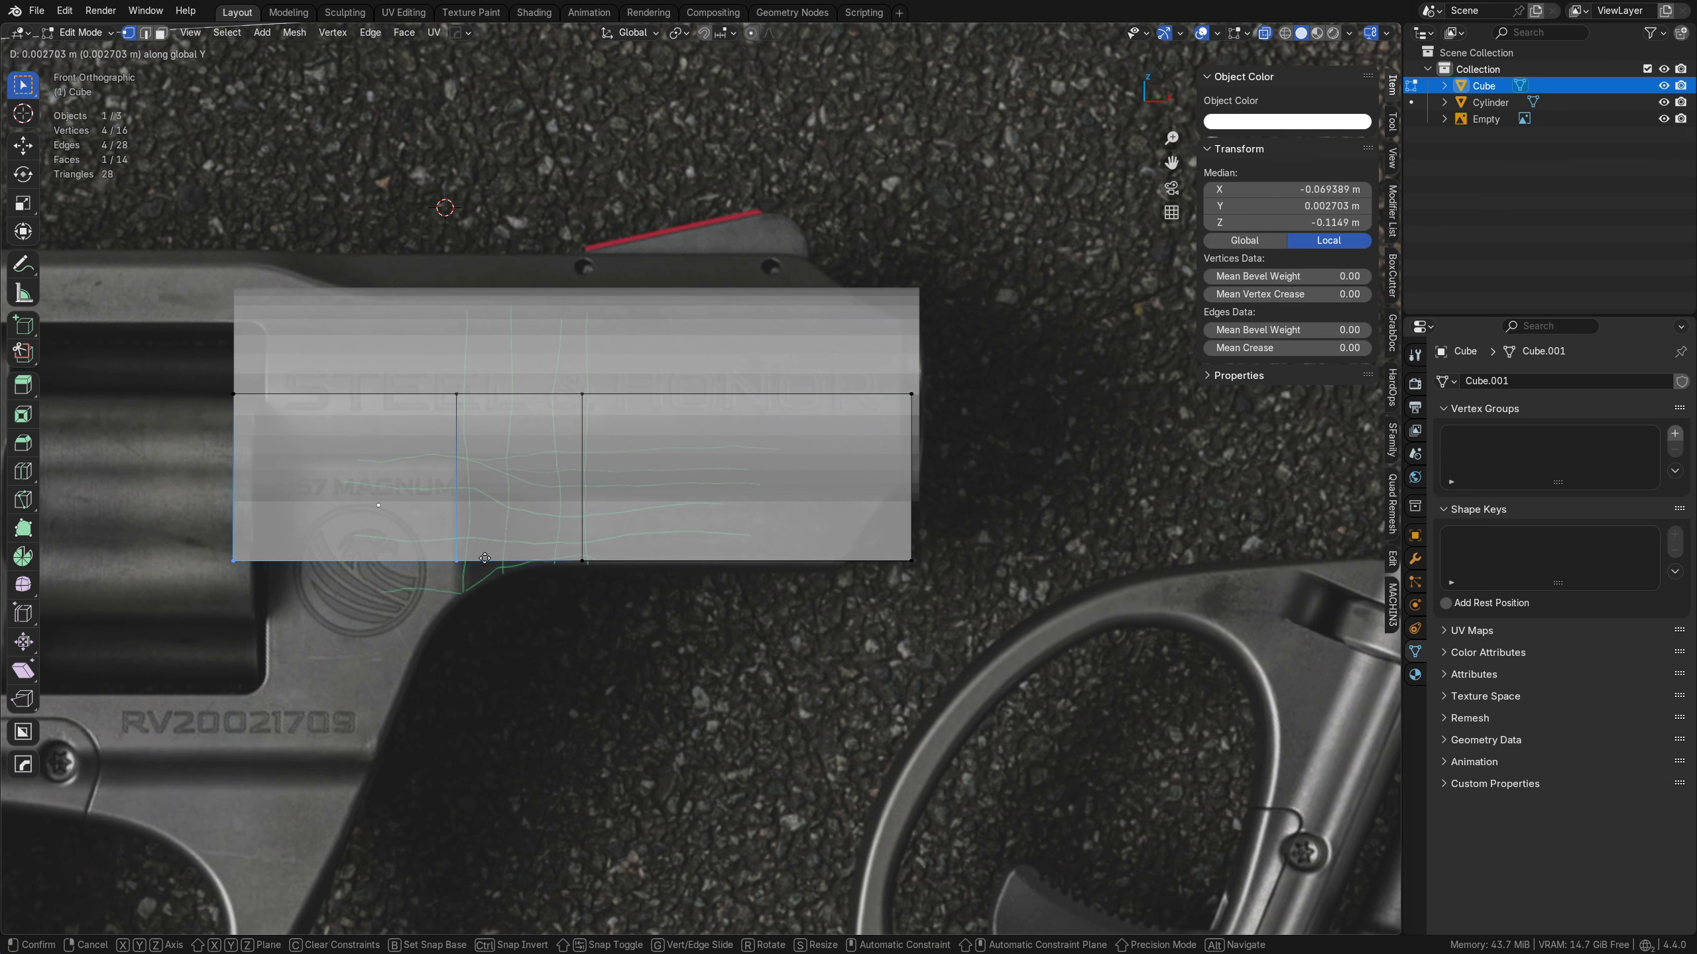
key(z)
click(485, 578)
- Add three evenly spaced vertical loop cuts through the sloped section of the cube
key(ctrl+r)
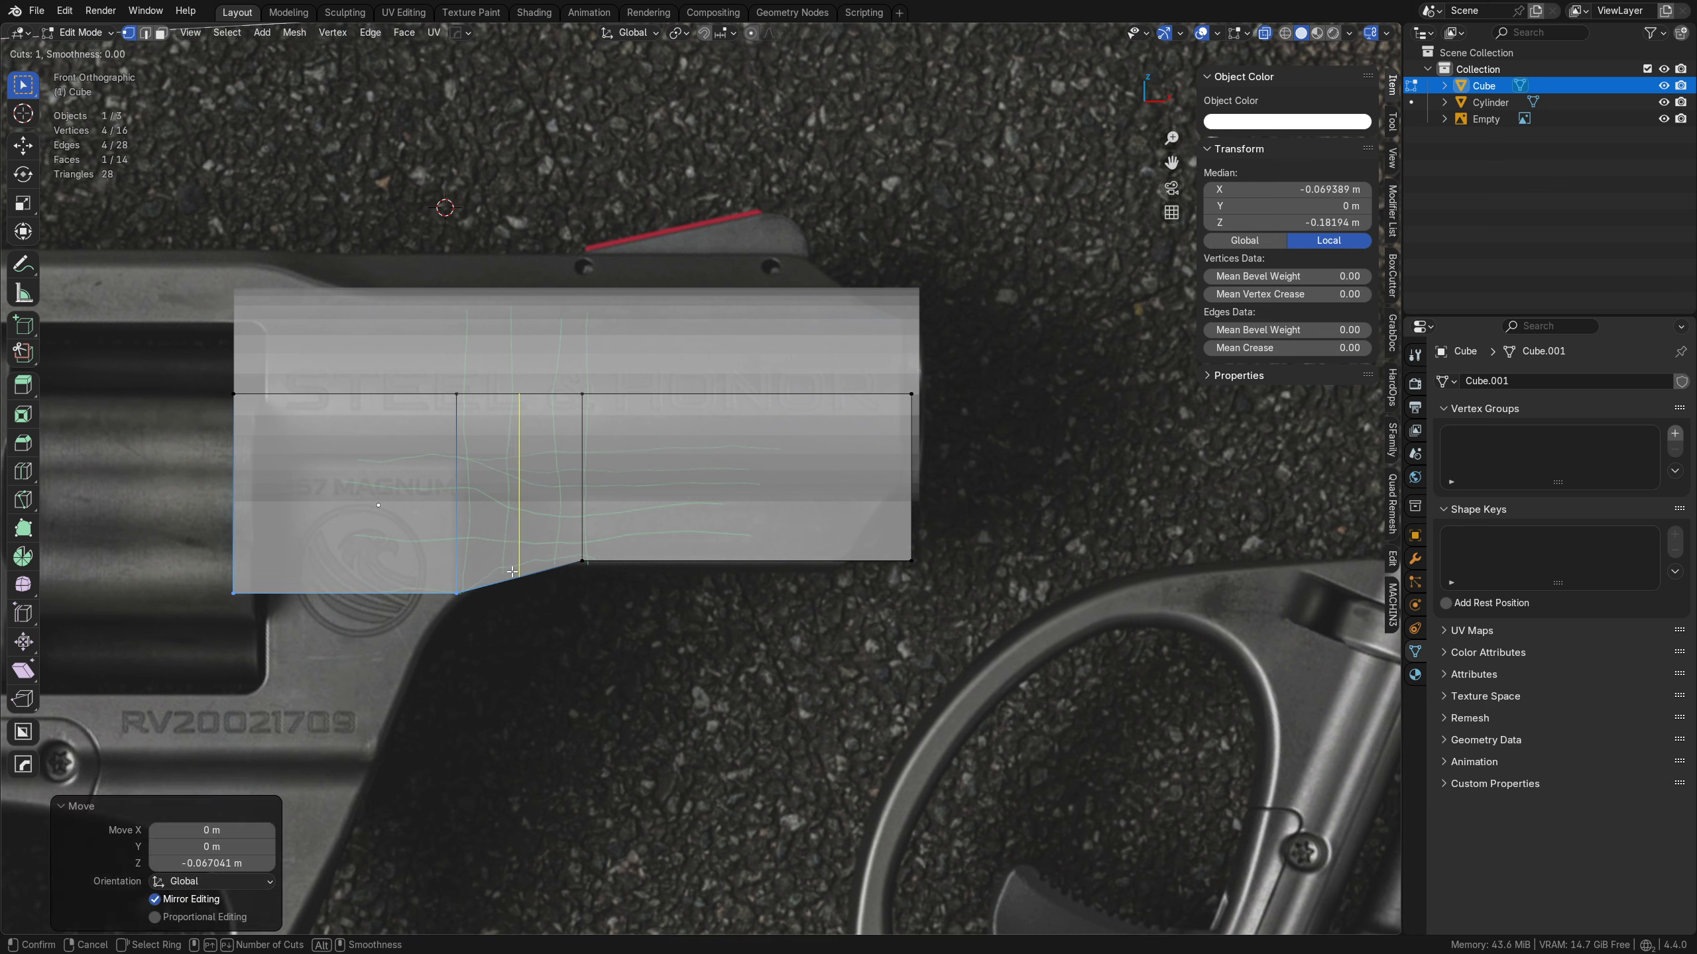
click(511, 571)
right_click(512, 571)
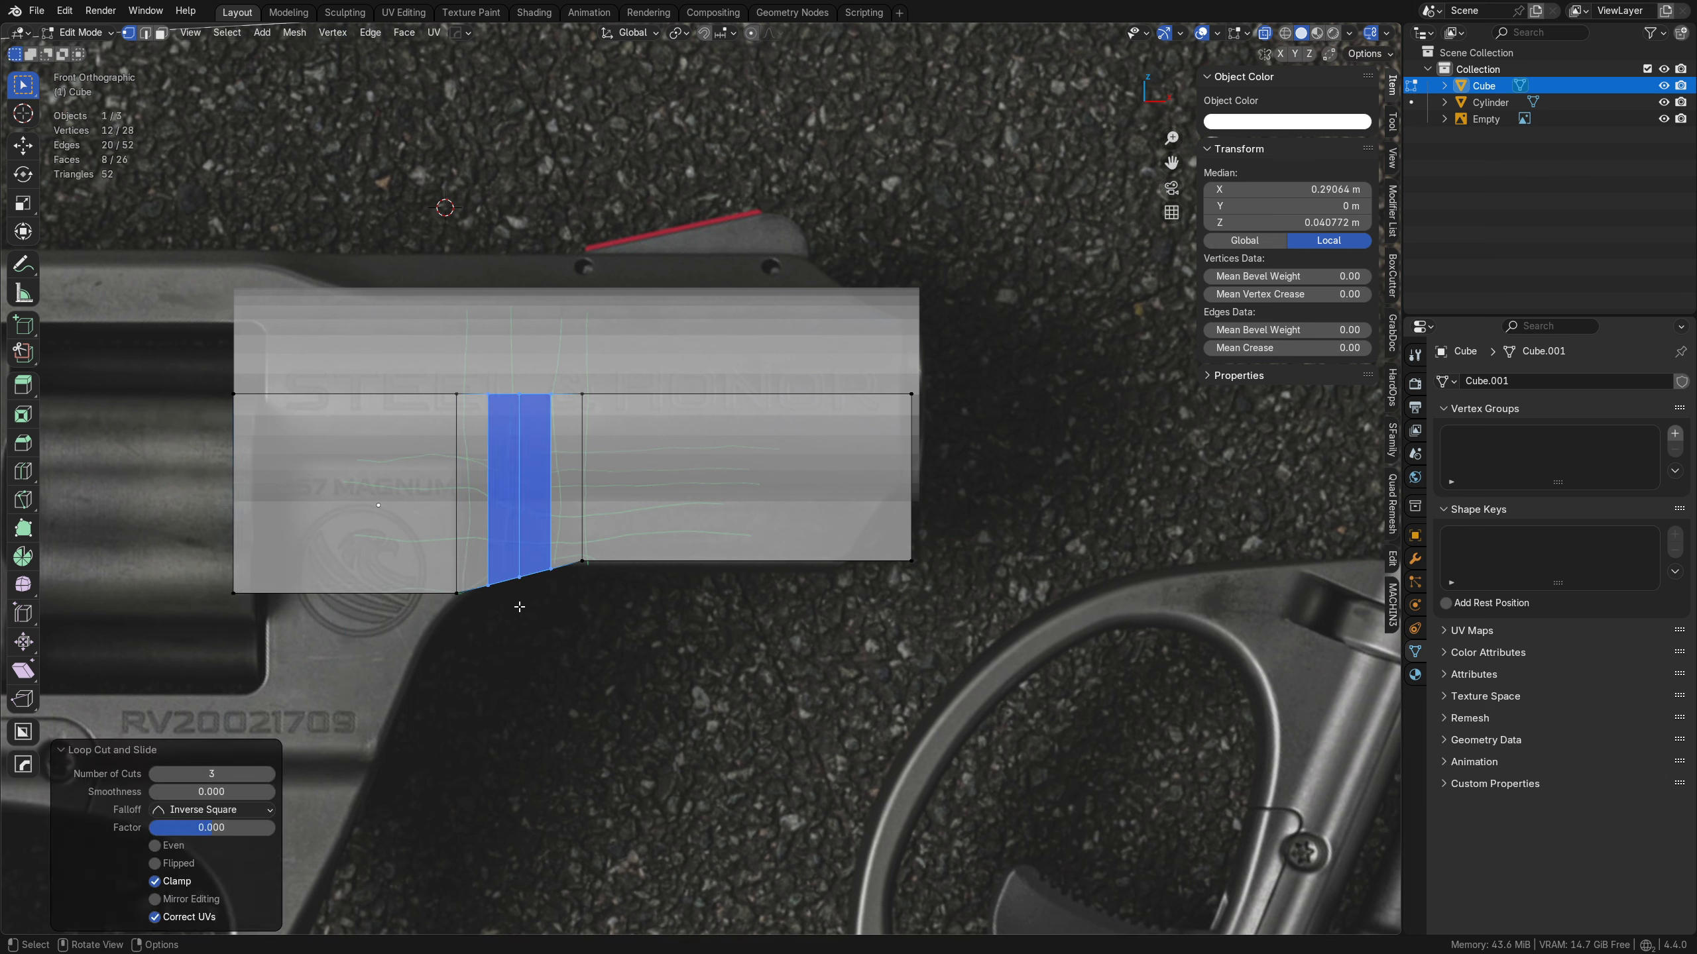
- Raise the bottom vertices of the three new cuts along Z to follow the reference underside curve, the foremost pair by about 0.018 m
drag(497, 573, 498, 572)
key(g)
key(z)
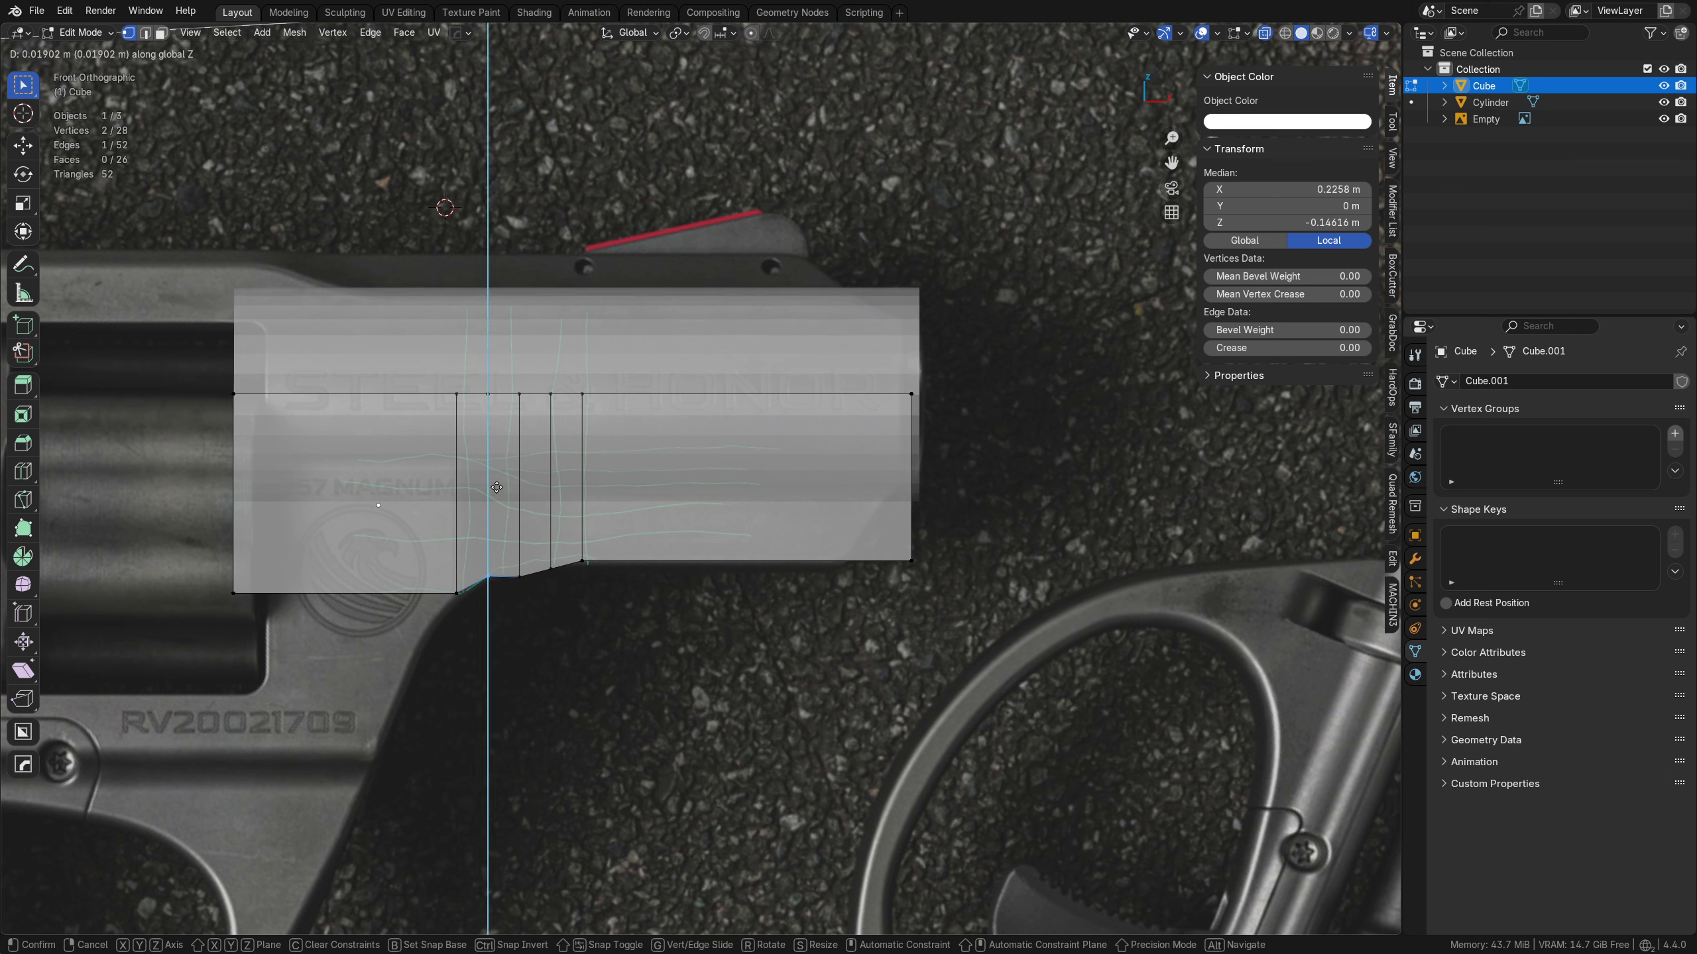
click(497, 461)
click(519, 575)
key(g)
key(z)
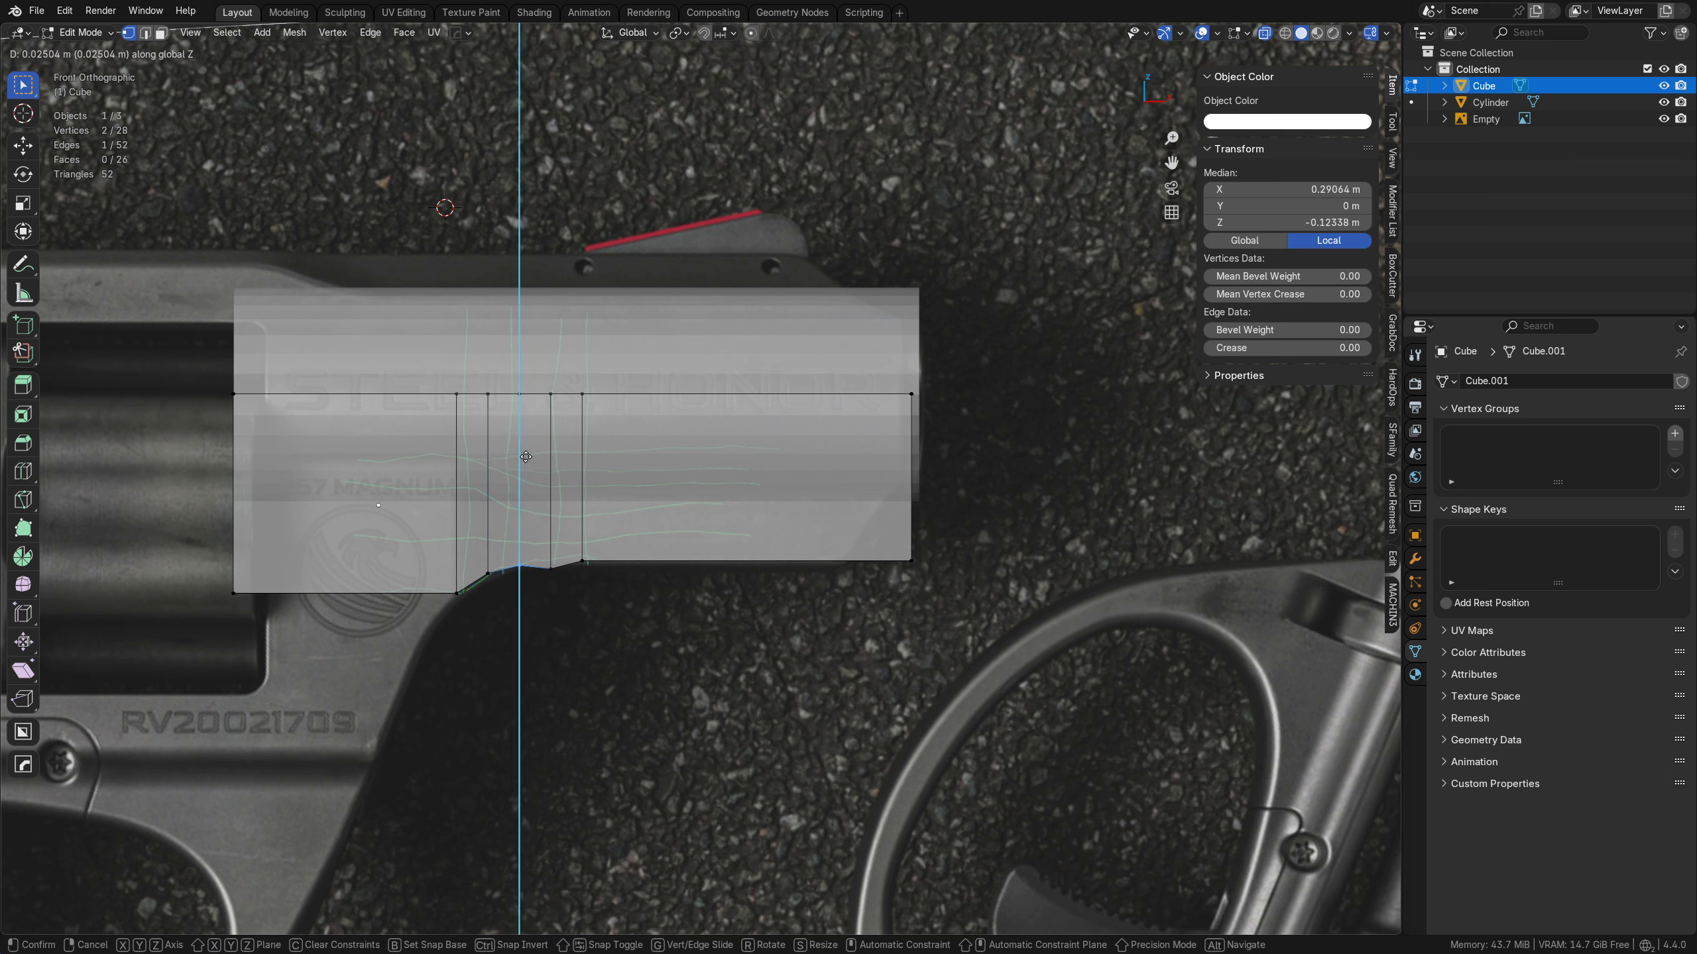
click(533, 430)
drag(571, 552, 572, 553)
key(g)
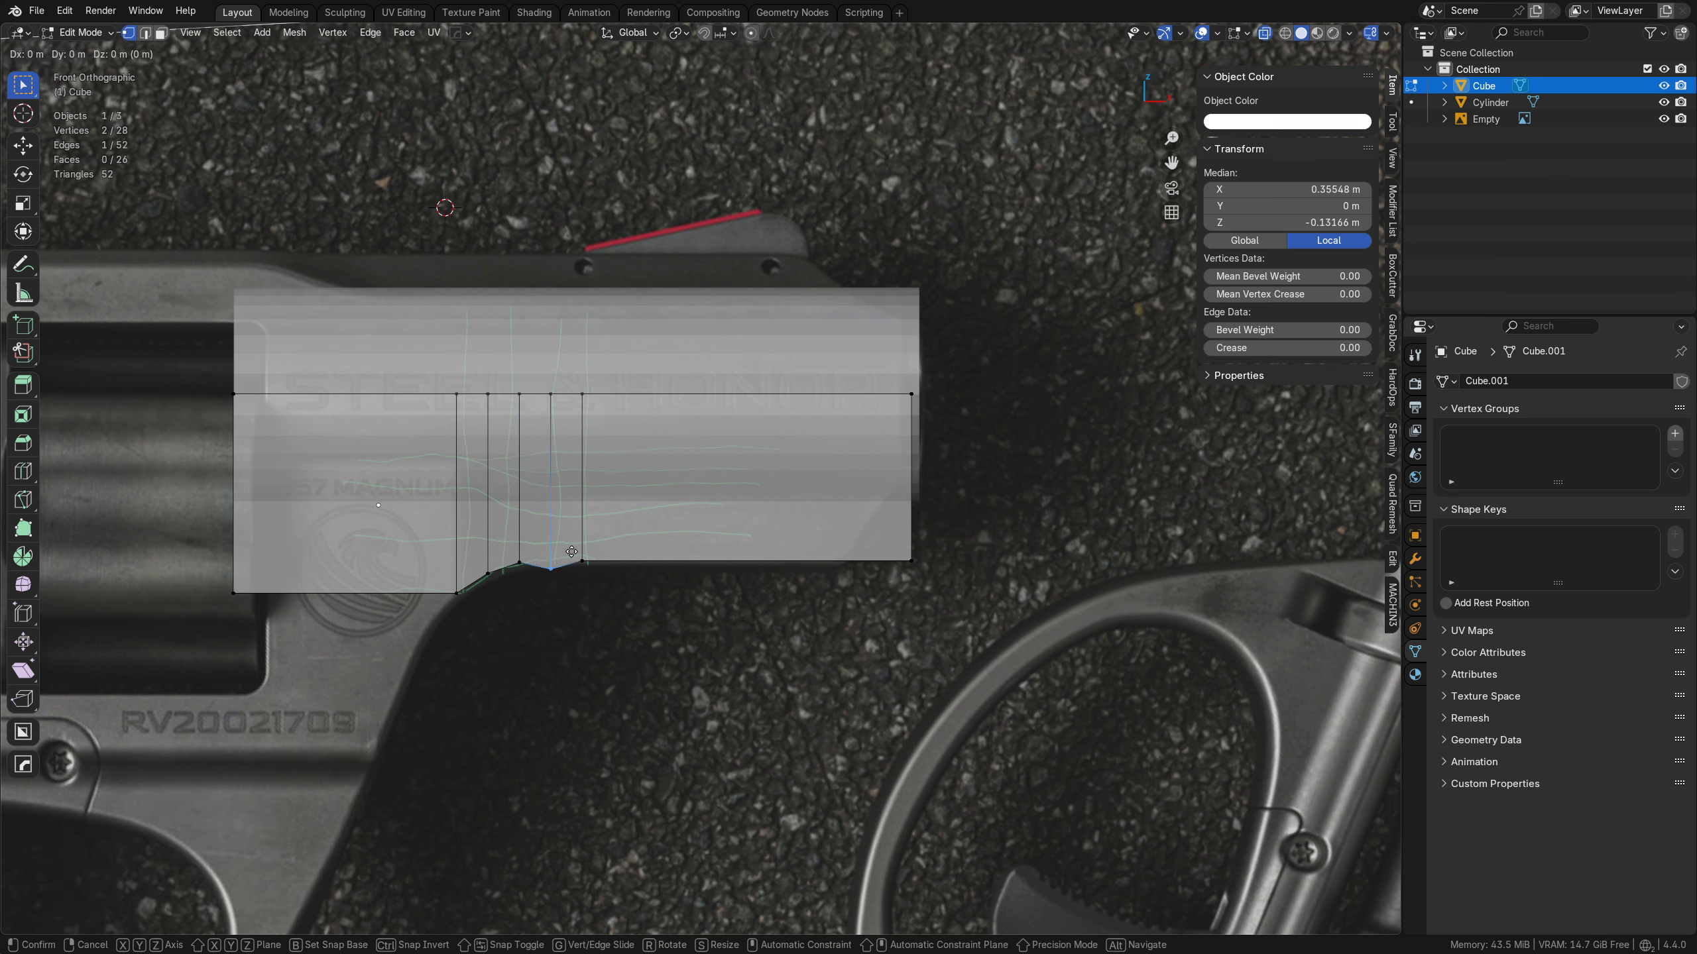
key(z)
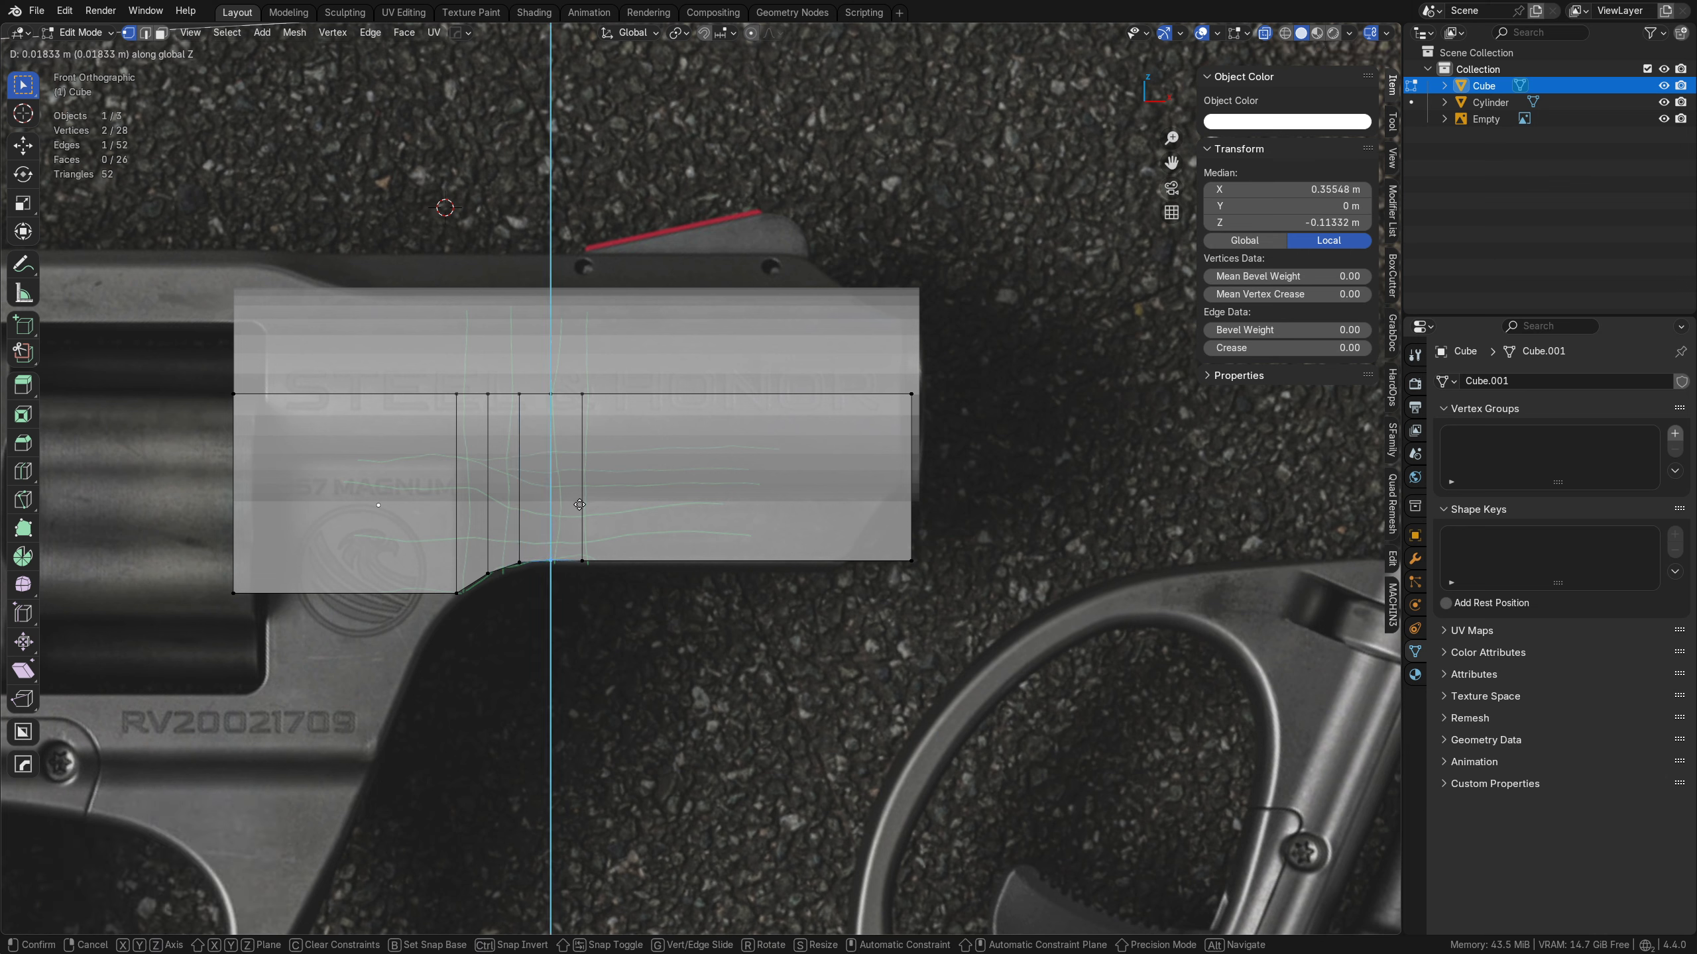
click(579, 504)
- Turn X-ray off, leave mesh editing and scale the cube to about 0.746 along Y so it is narrower than the barrel
key(alt+z)
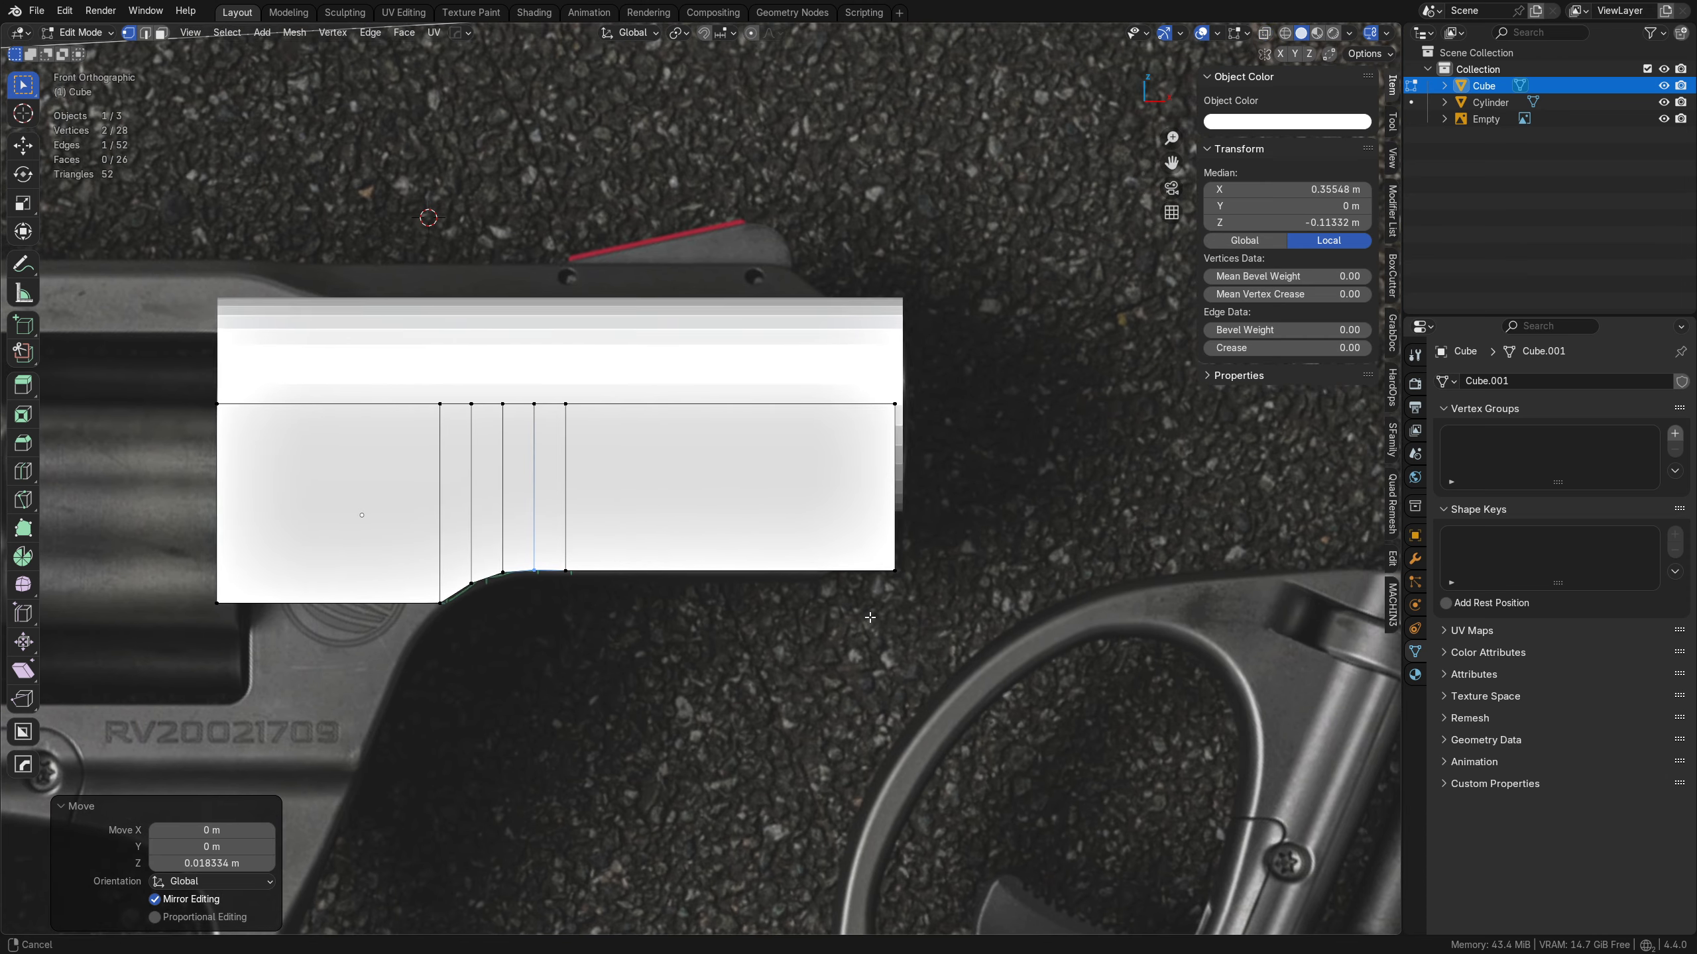
middle_drag(741, 573, 483, 382)
key(Tab)
click(697, 560)
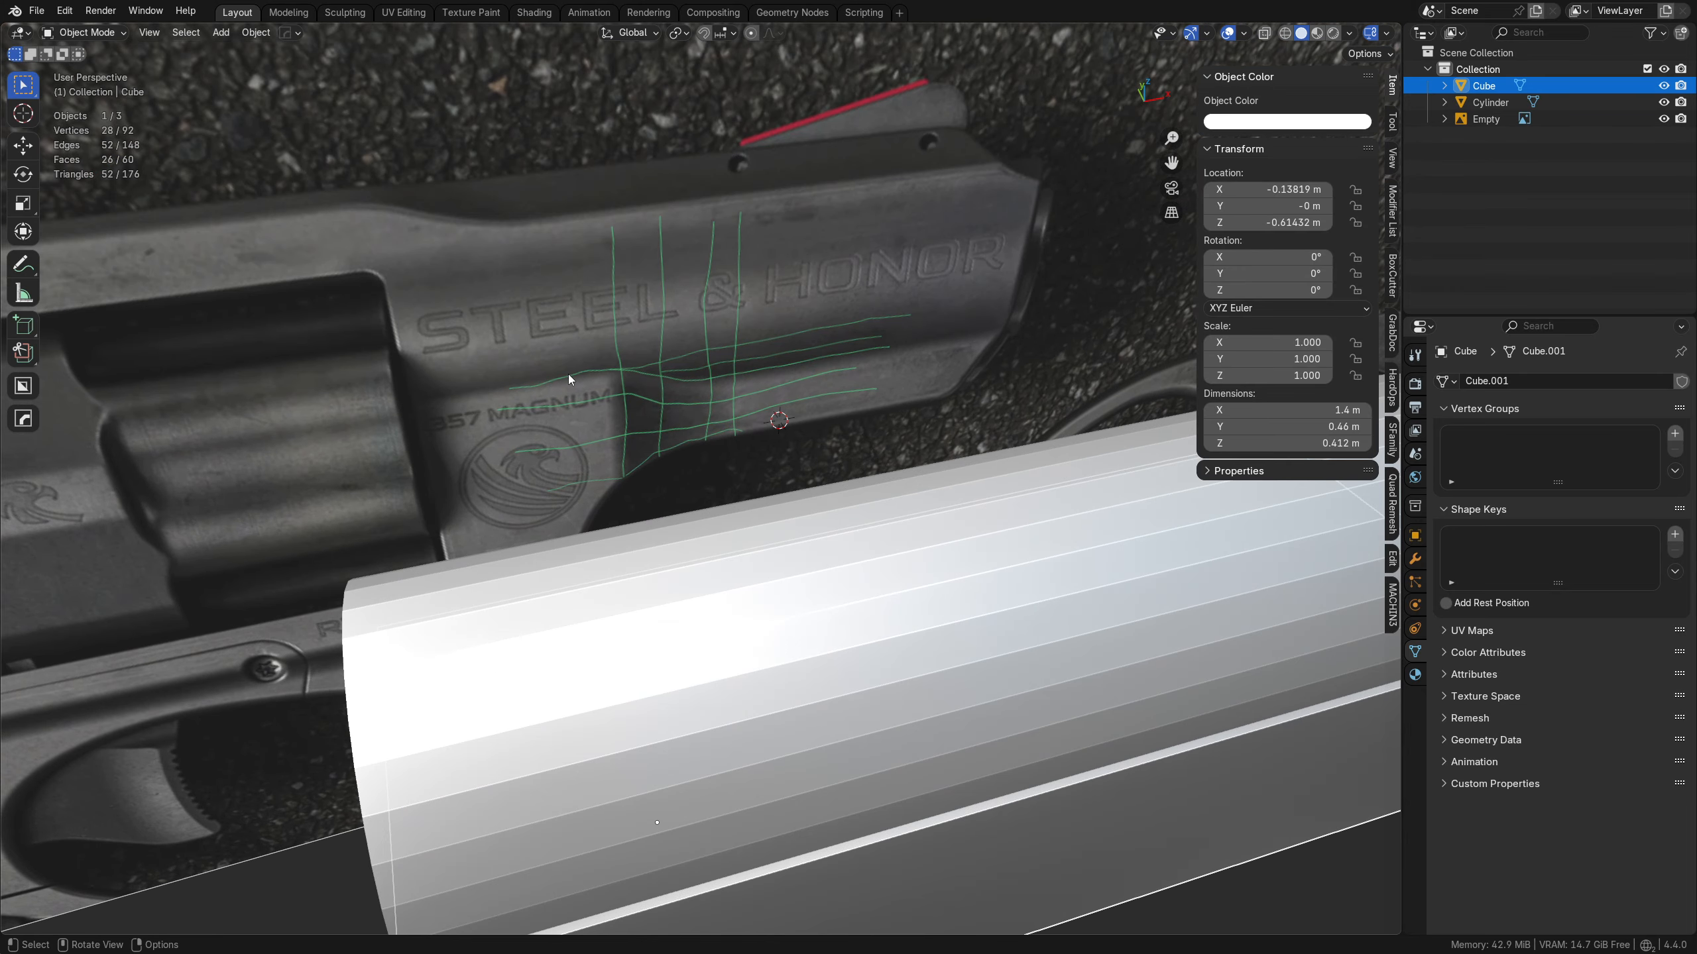
middle_drag(738, 385, 785, 605)
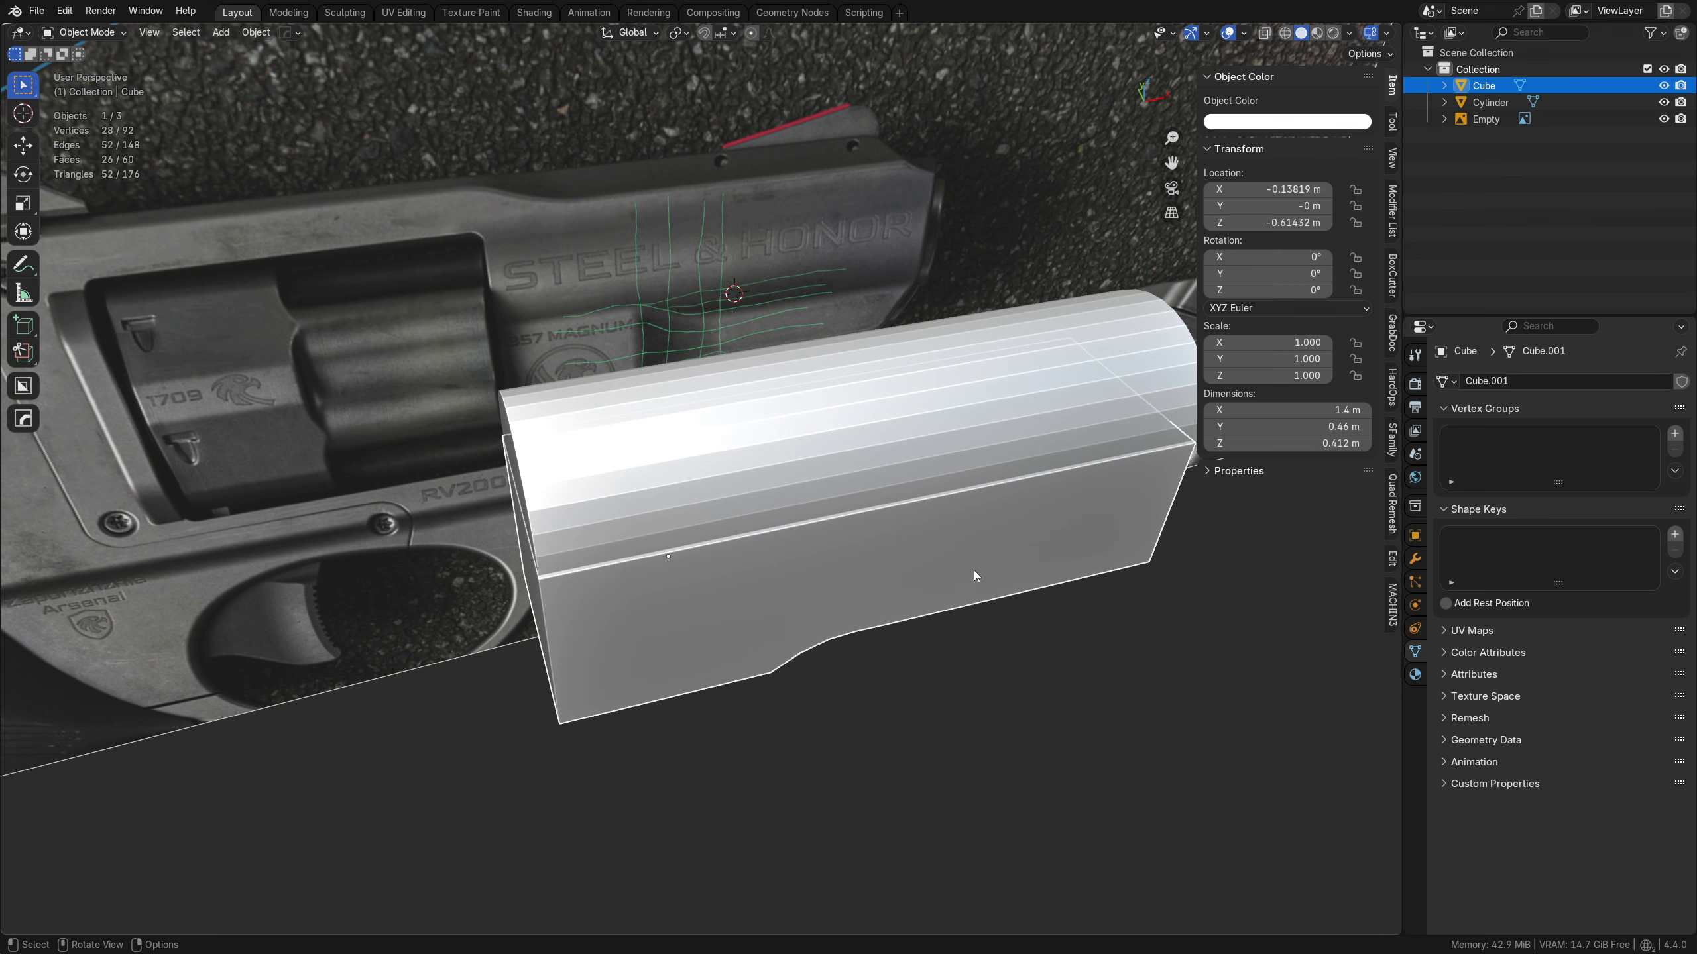
key(s)
key(x)
key(y)
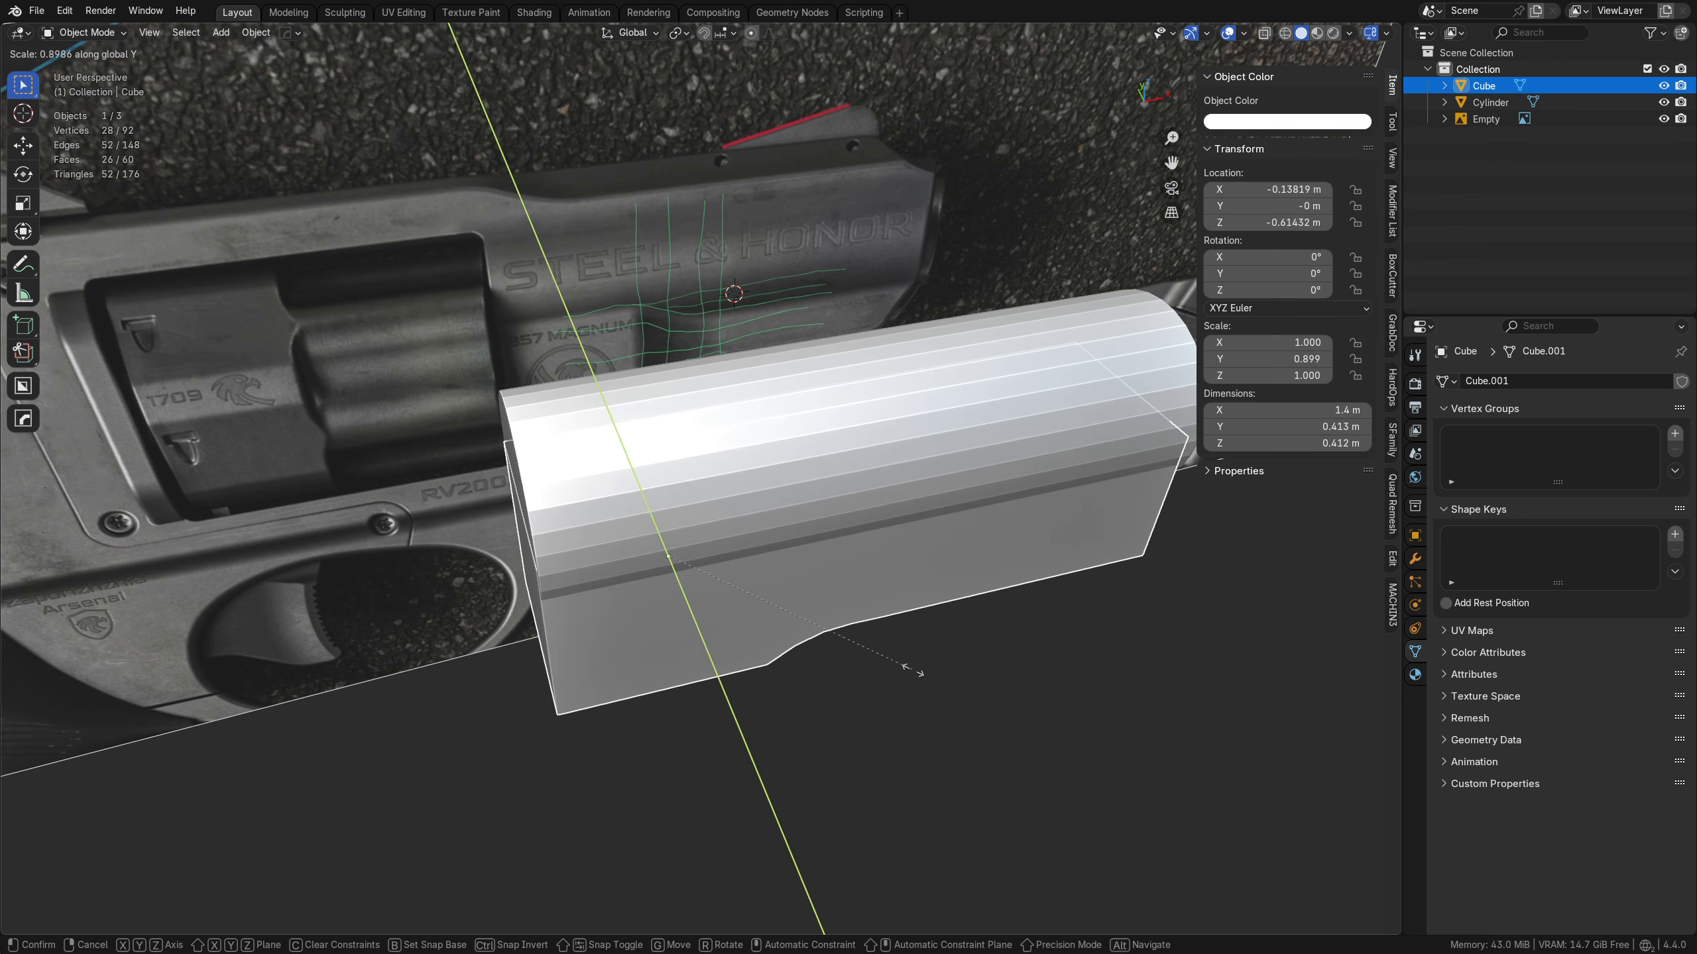
click(867, 658)
- Compare the blockout with the reference image in front view, with X-ray on and off
key(KP_1)
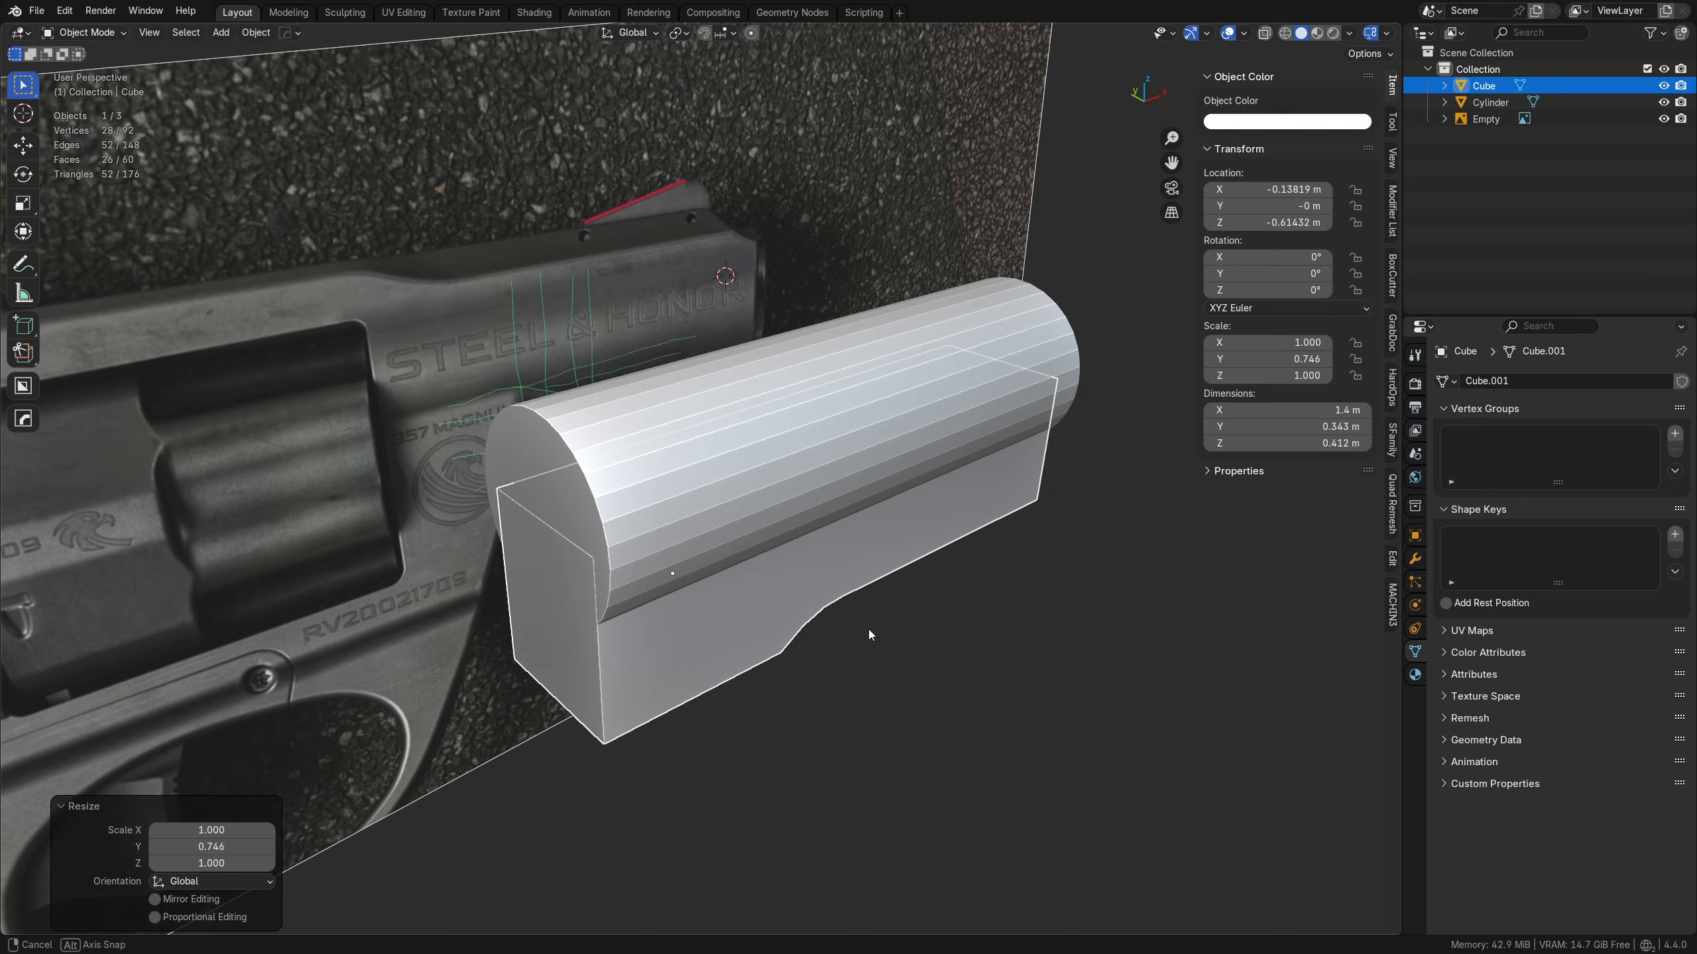
key(alt+z)
scroll(674, 604, up, 2)
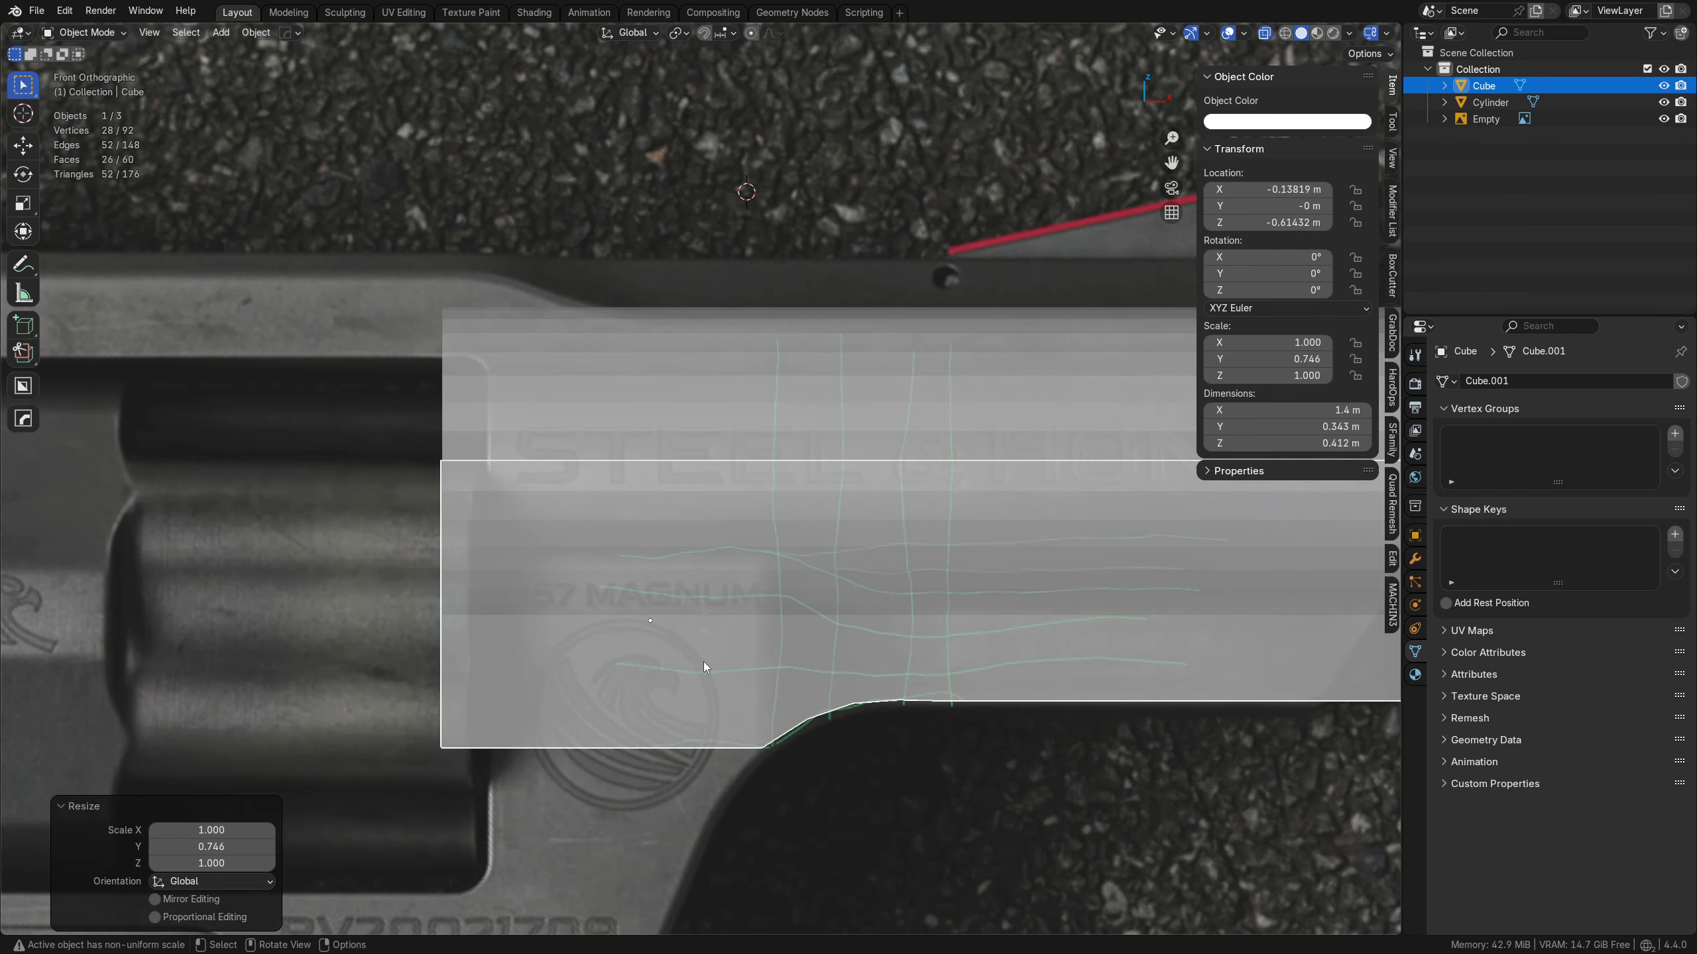
key(alt+z)
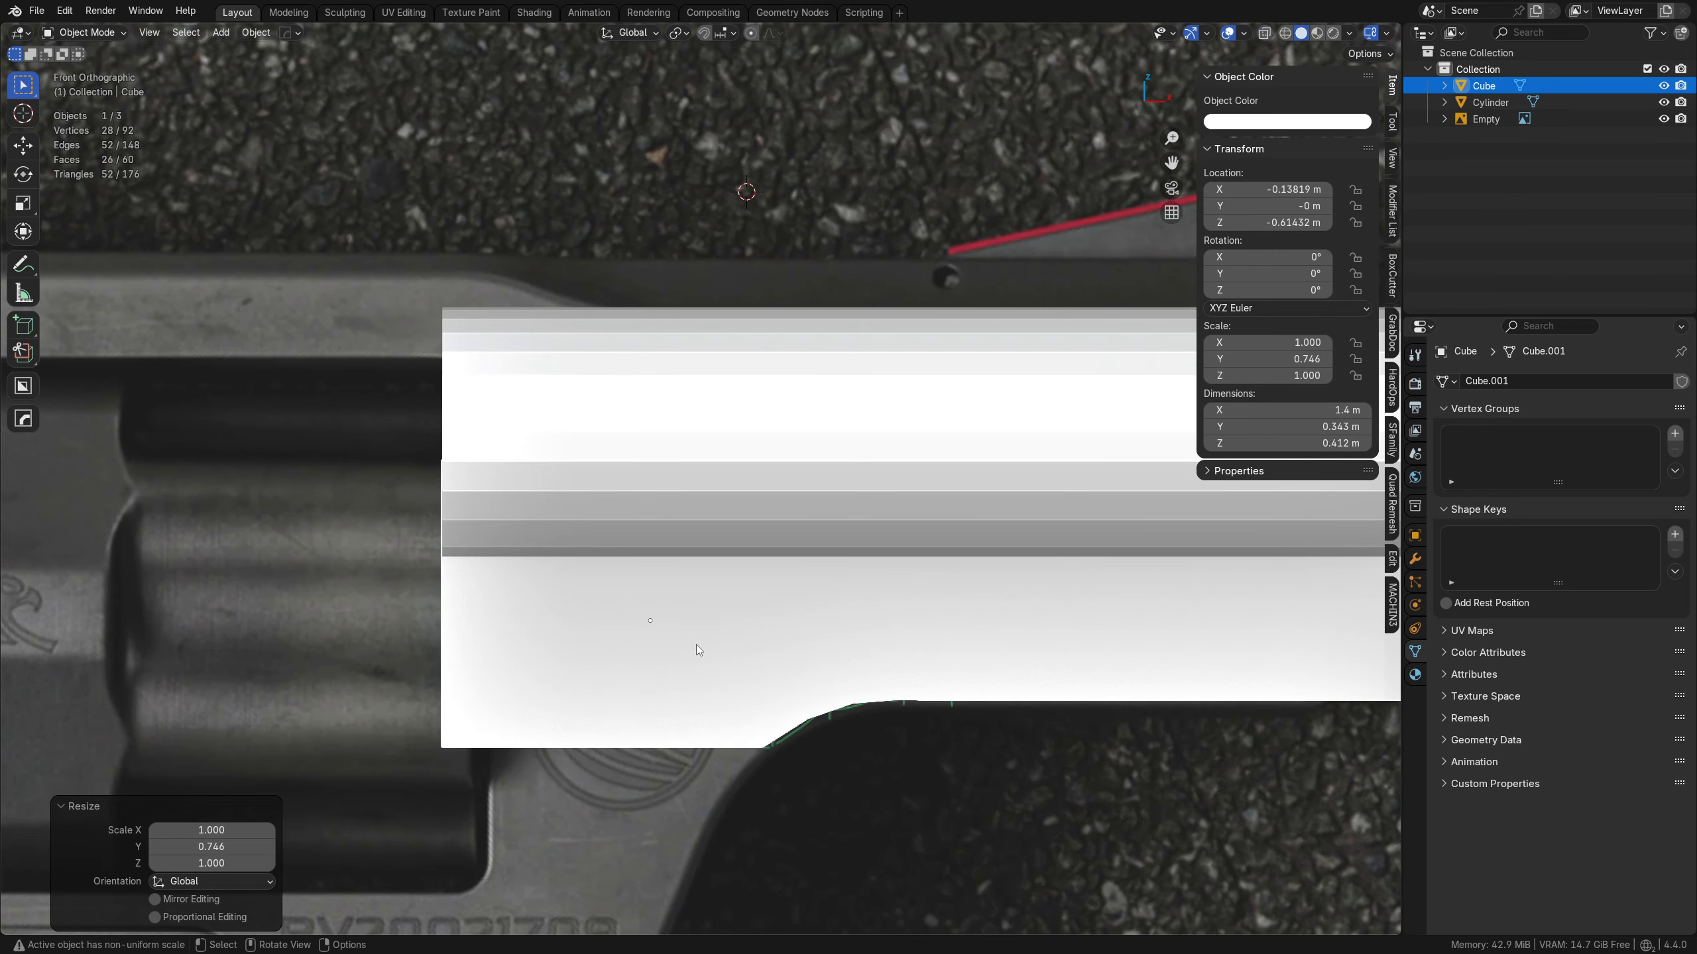
key(alt+z)
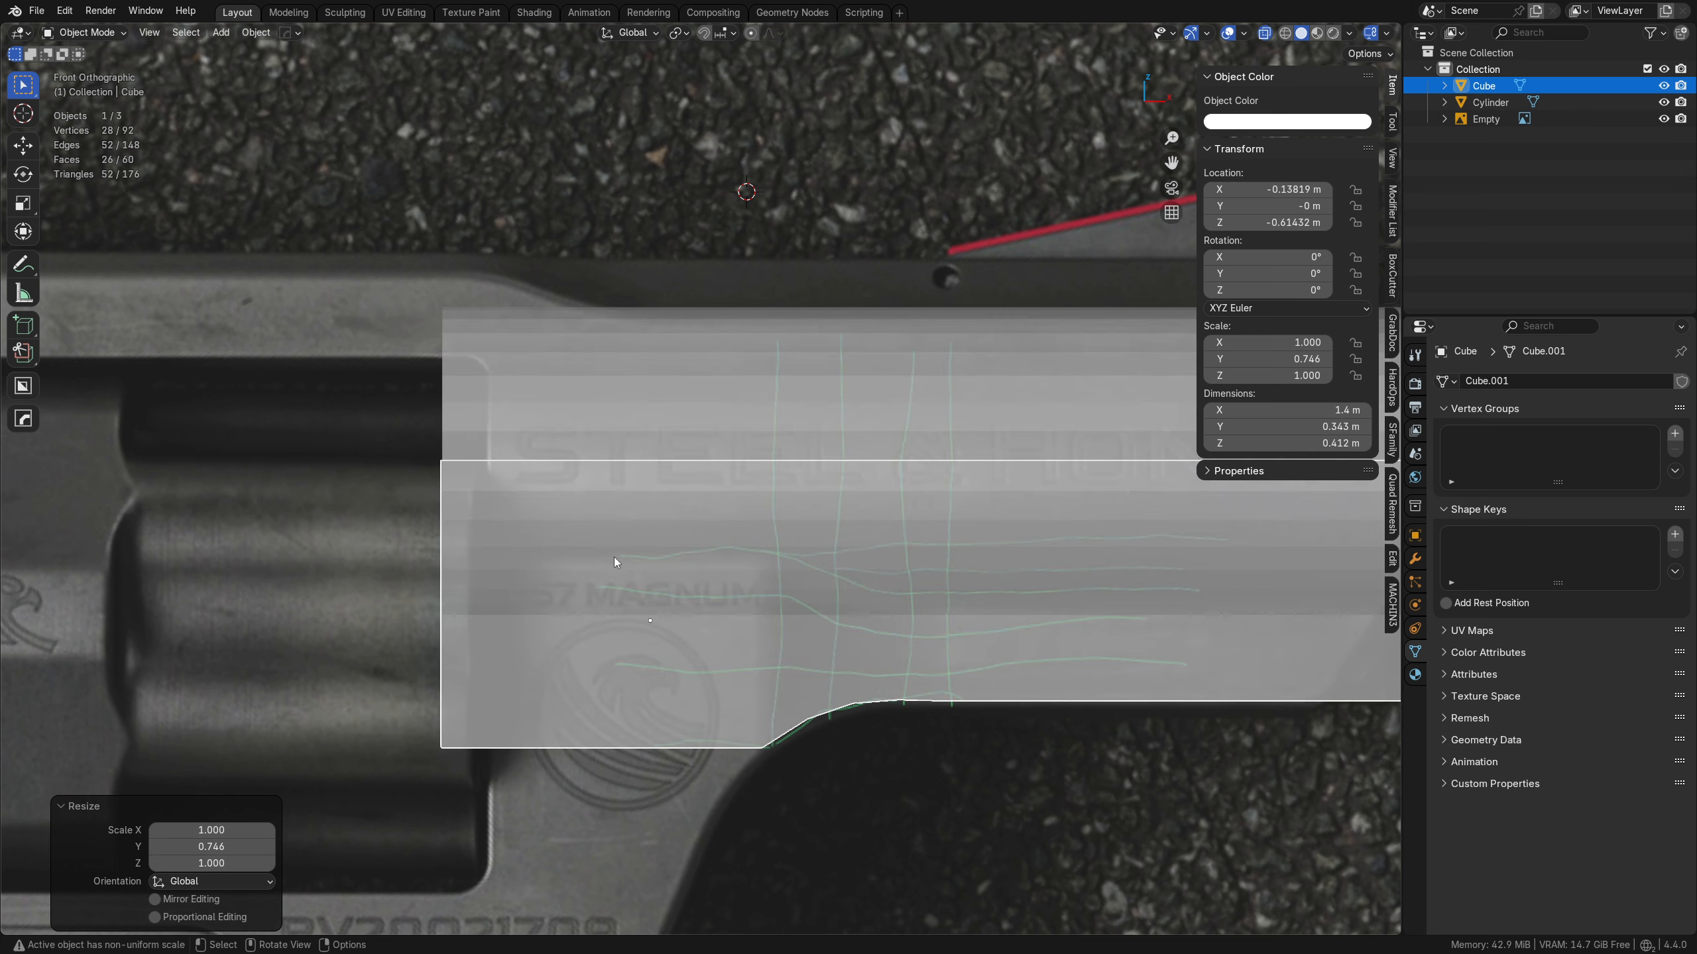
key(alt+z)
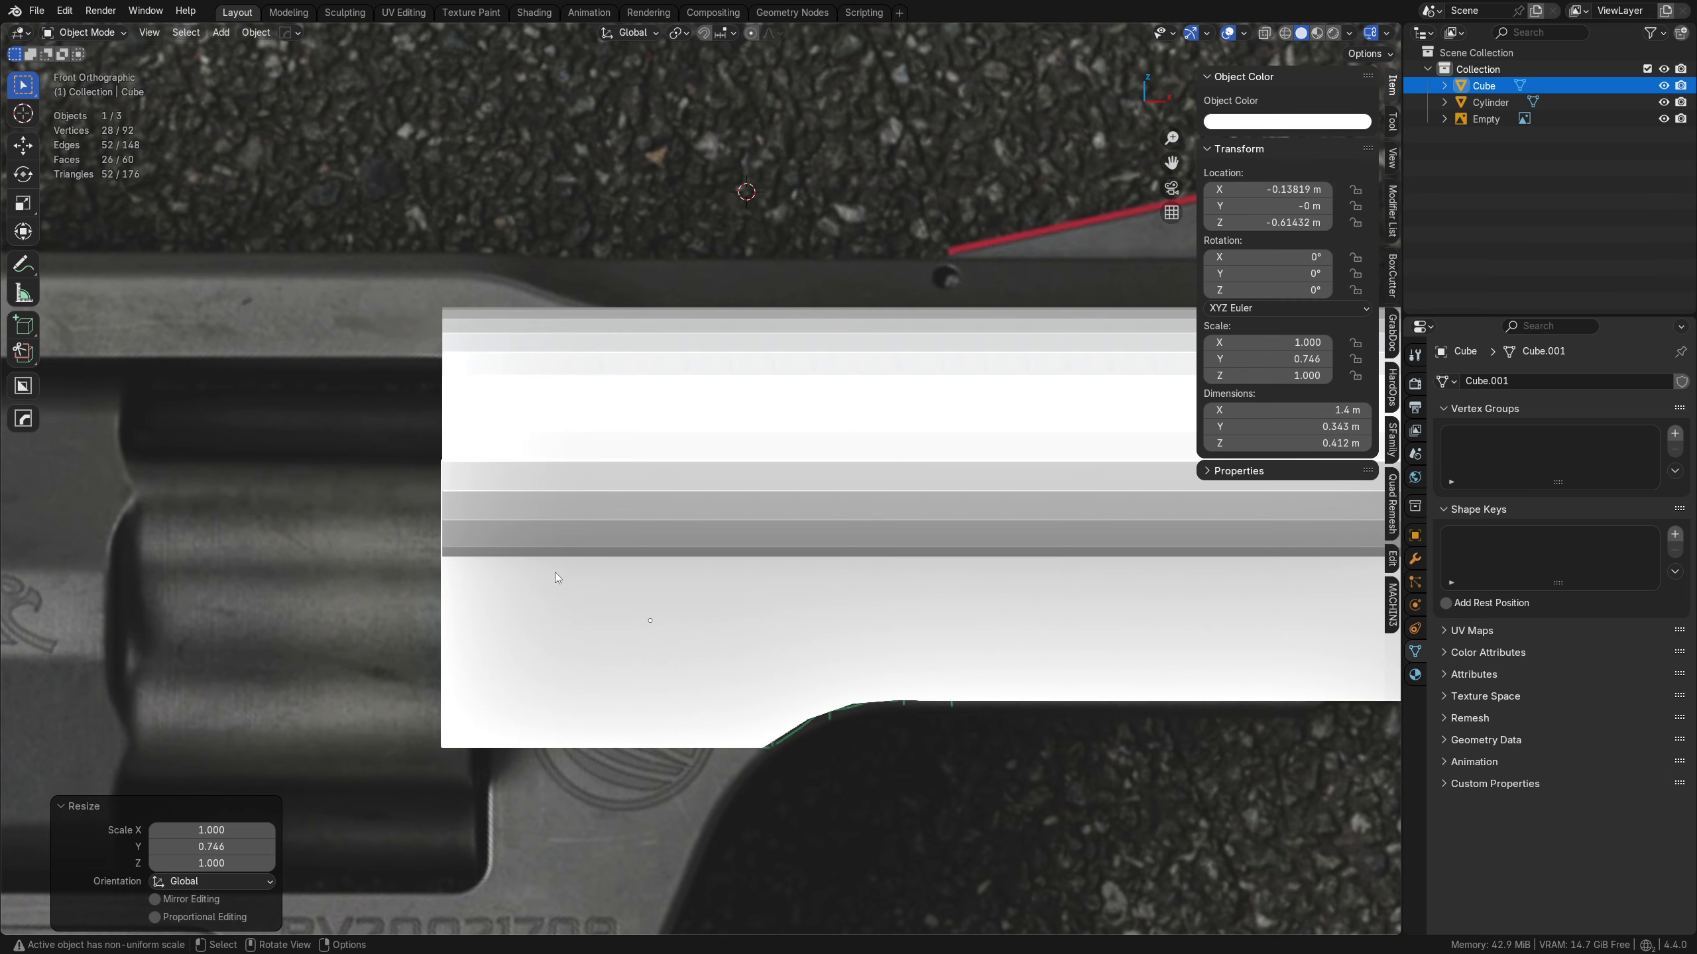
- Select the cube's underside faces from the curve to the muzzle, duplicate them in place and separate them into their own object
middle_drag(554, 572, 400, 576)
shift+middle_drag(651, 546, 643, 489)
scroll(642, 489, down, 2)
middle_drag(684, 594, 589, 543)
key(Tab)
click(494, 554)
click(493, 554)
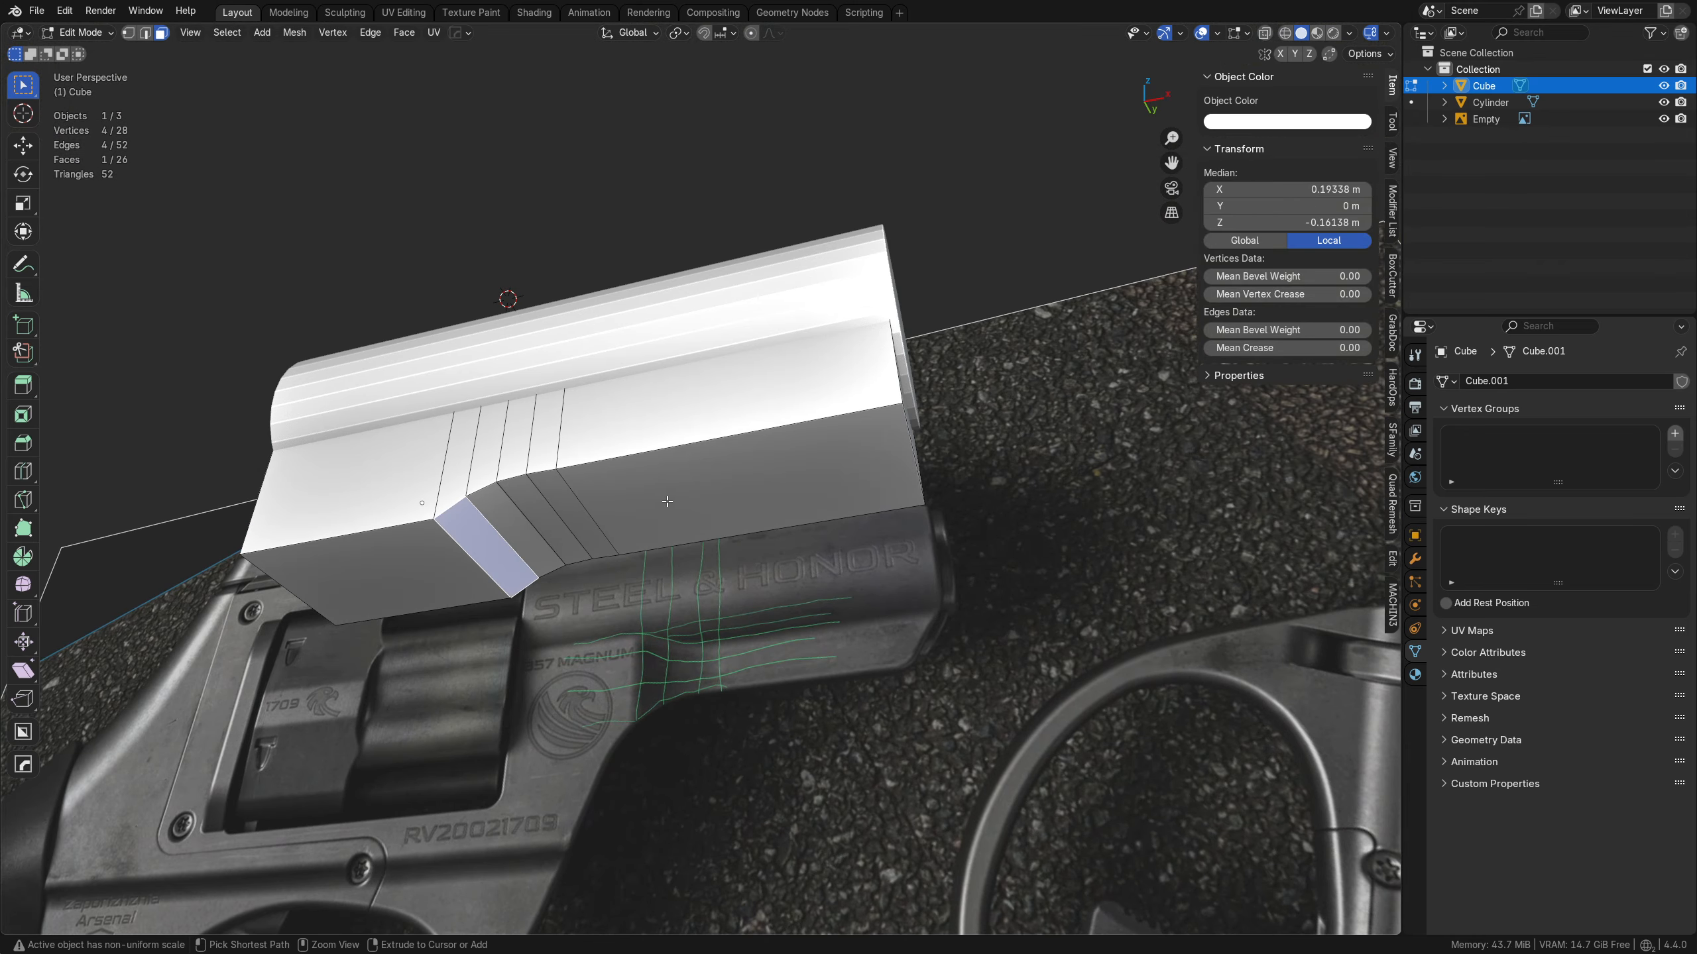
ctrl+click(697, 554)
key(shift+d)
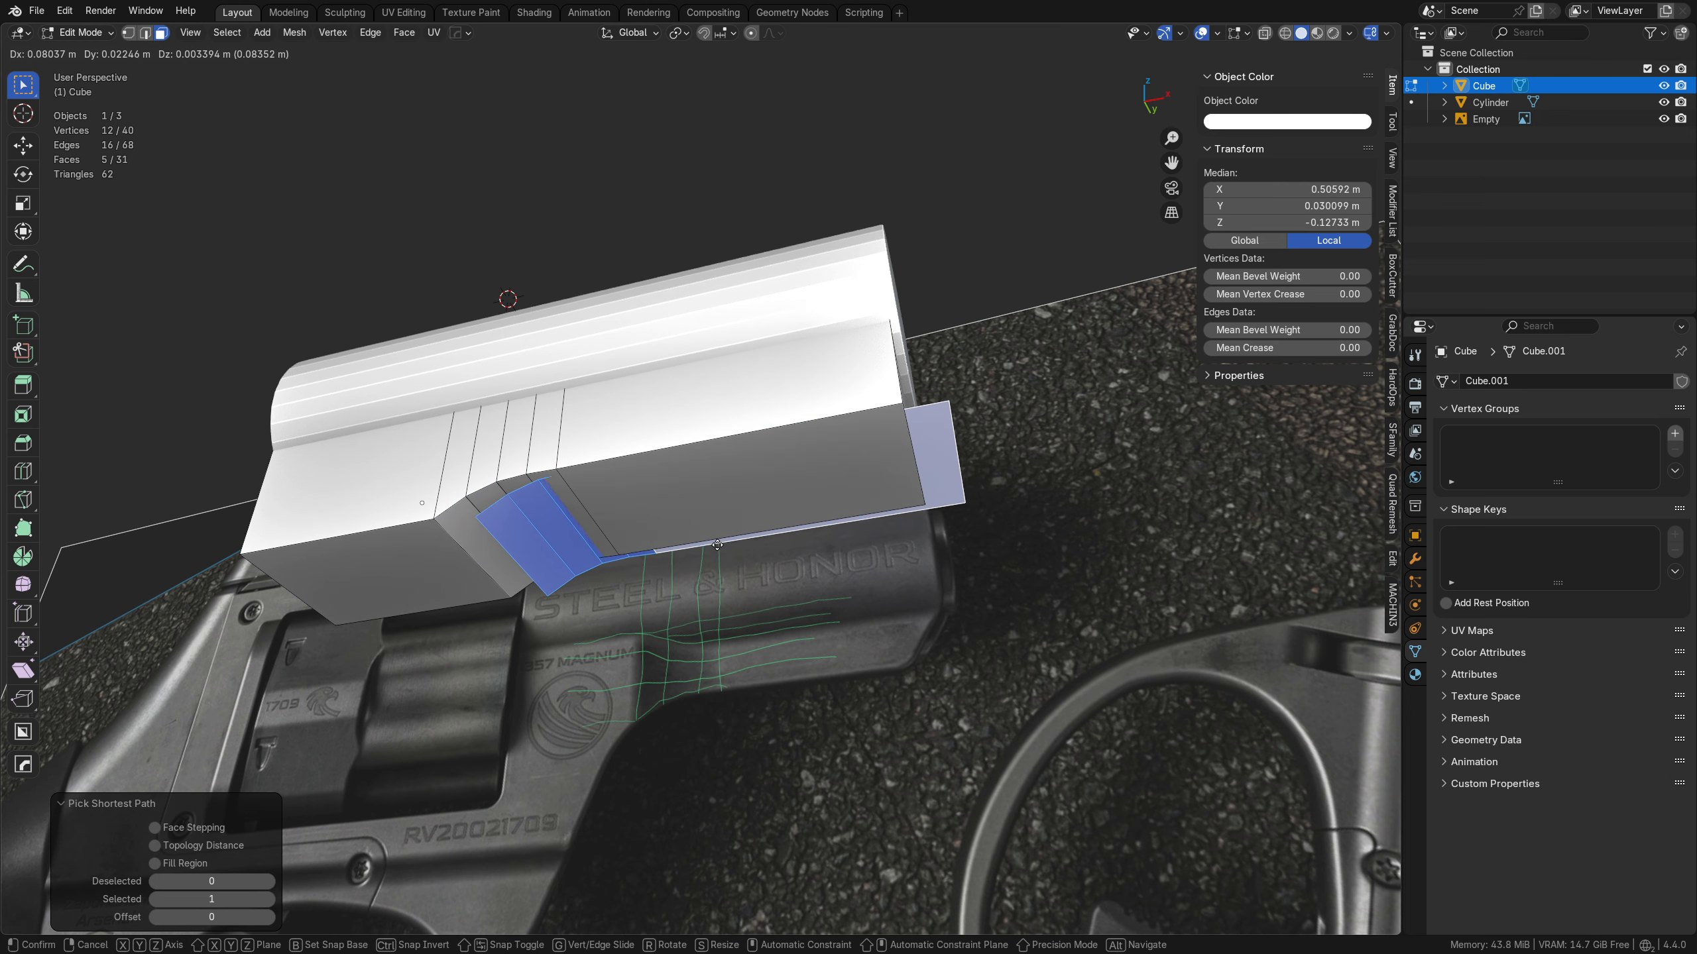
right_click(699, 529)
key(p)
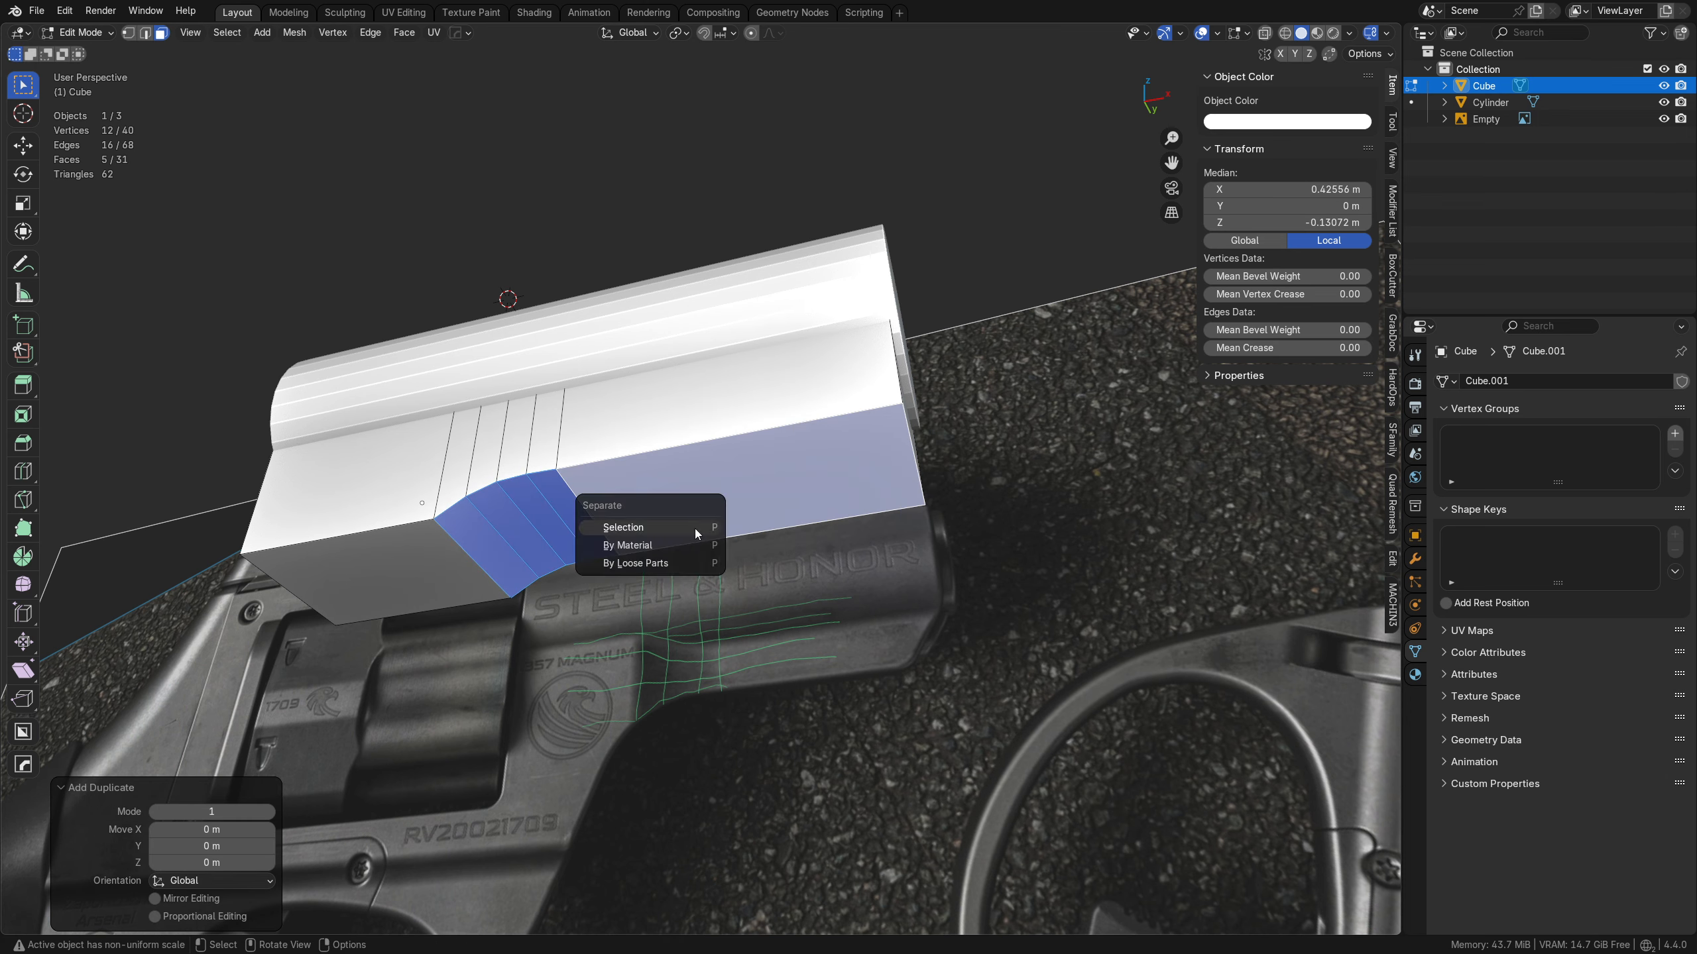
click(623, 527)
- Return to object mode, try moving the separated face strip and delete it
key(Tab)
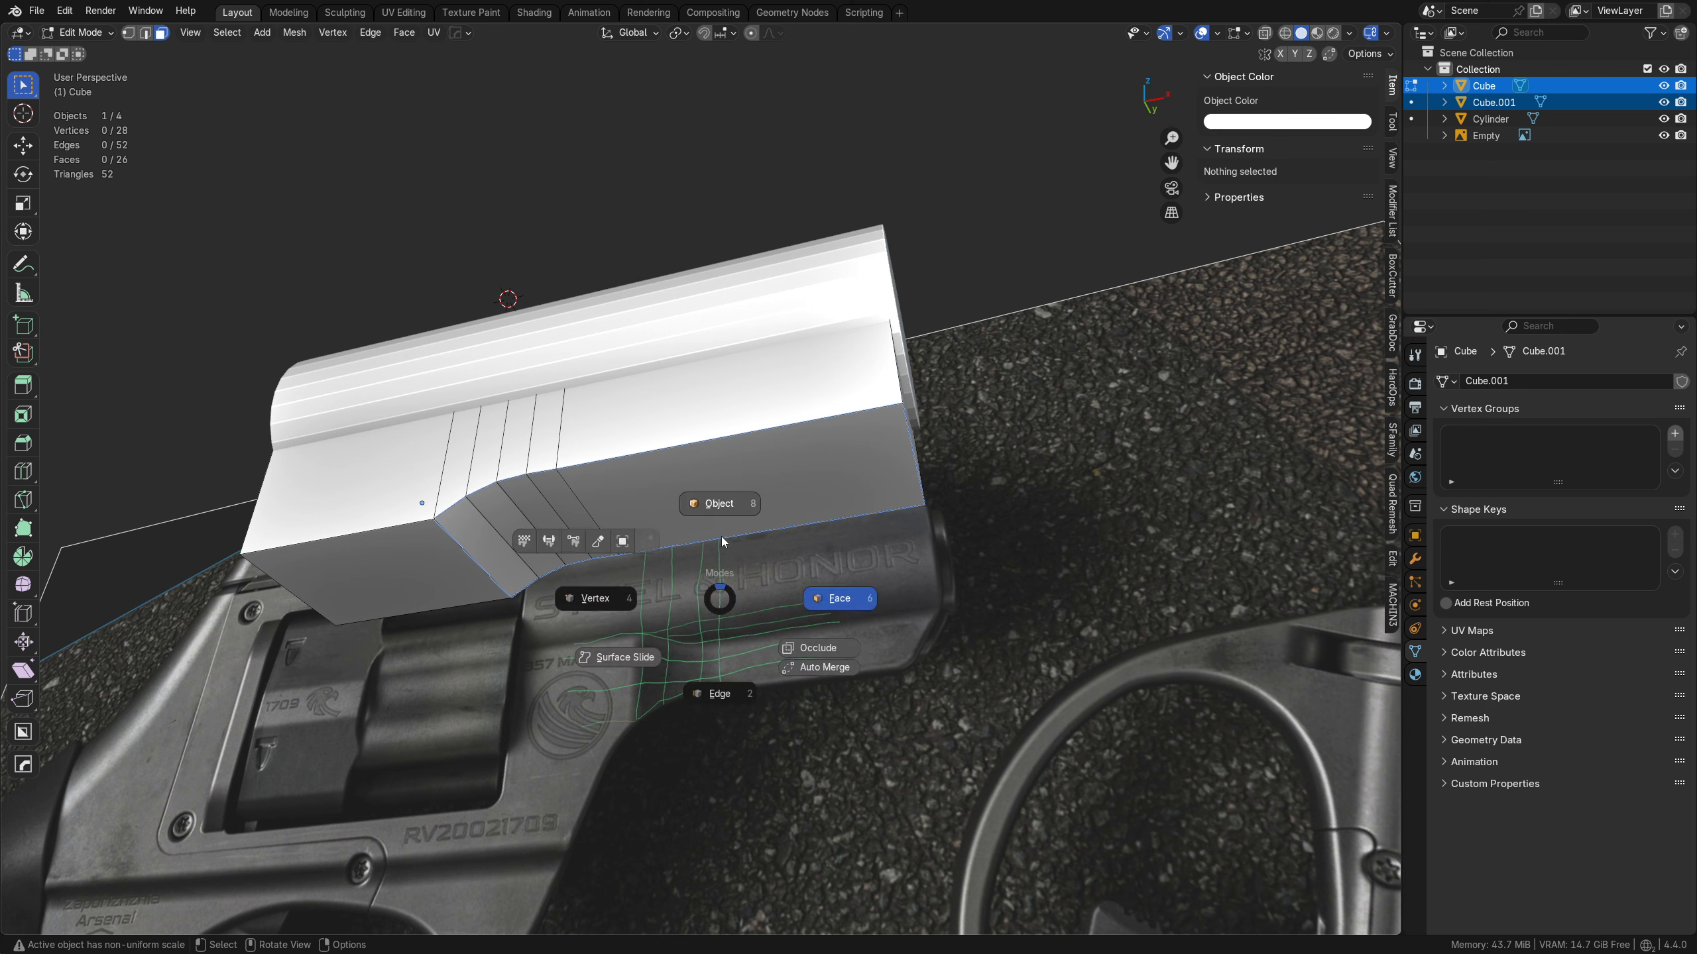
click(714, 514)
click(683, 518)
click(683, 518)
key(g)
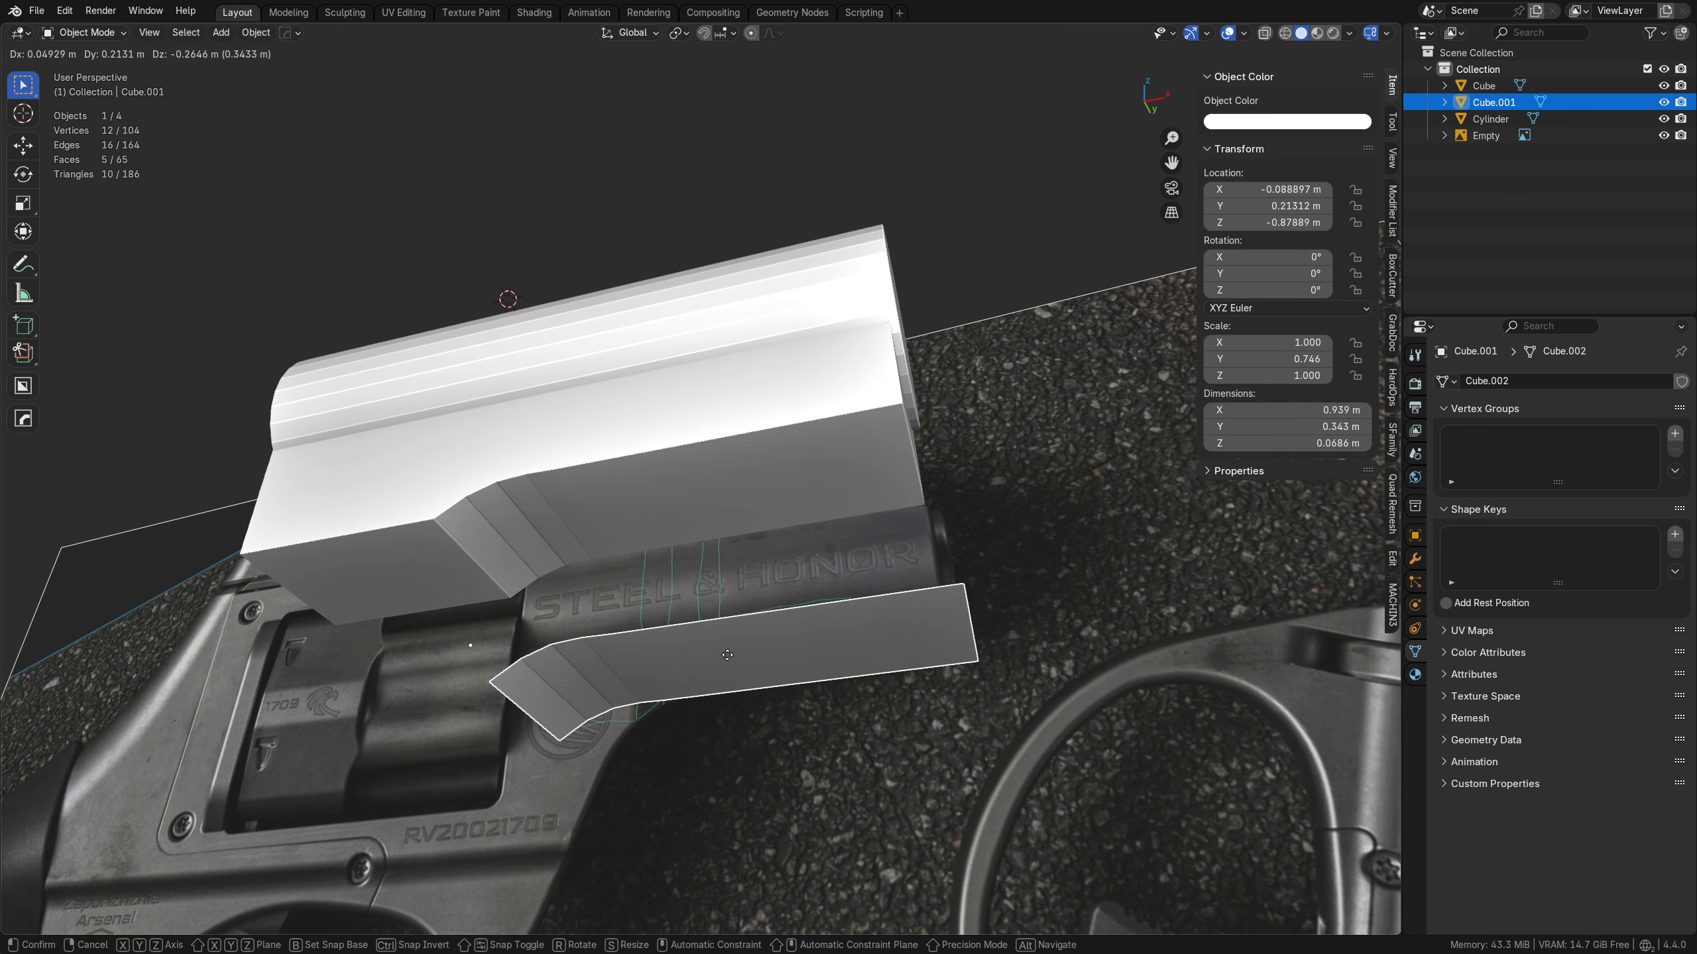
right_click(729, 668)
key(x)
click(699, 521)
- Select the cube's underside faces from the curve to the muzzle again and extract them as a new object with MACHIN3 Smart Face
click(618, 523)
key(Tab)
click(509, 546)
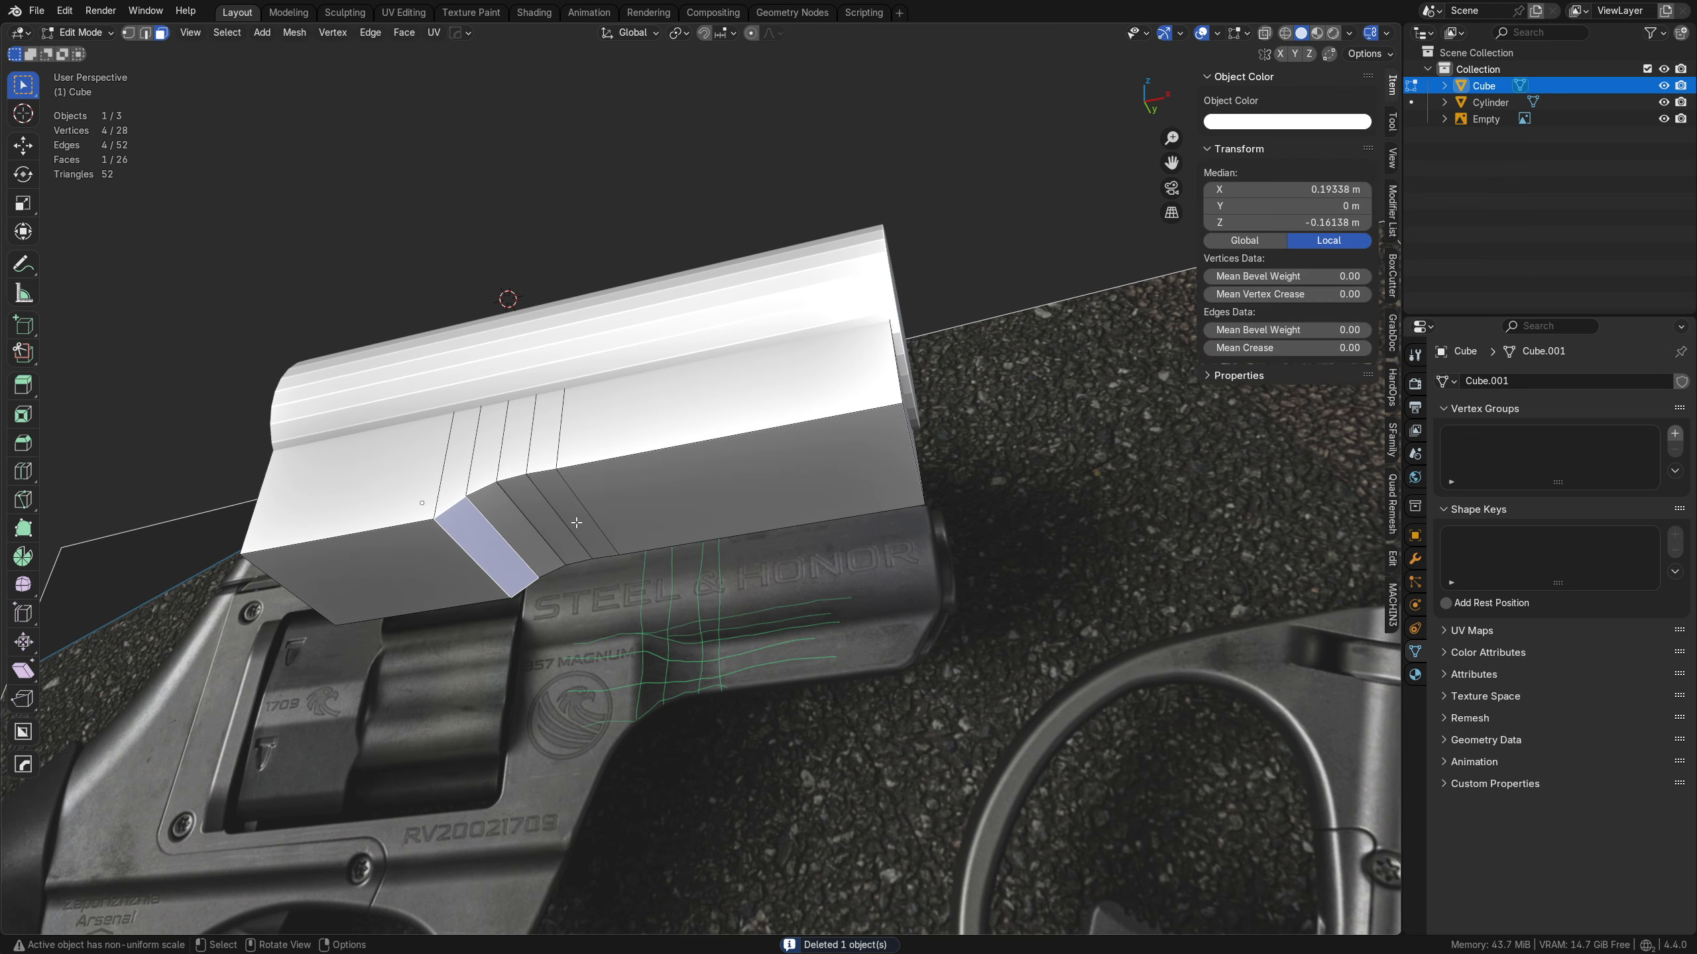
ctrl+click(670, 508)
key(4)
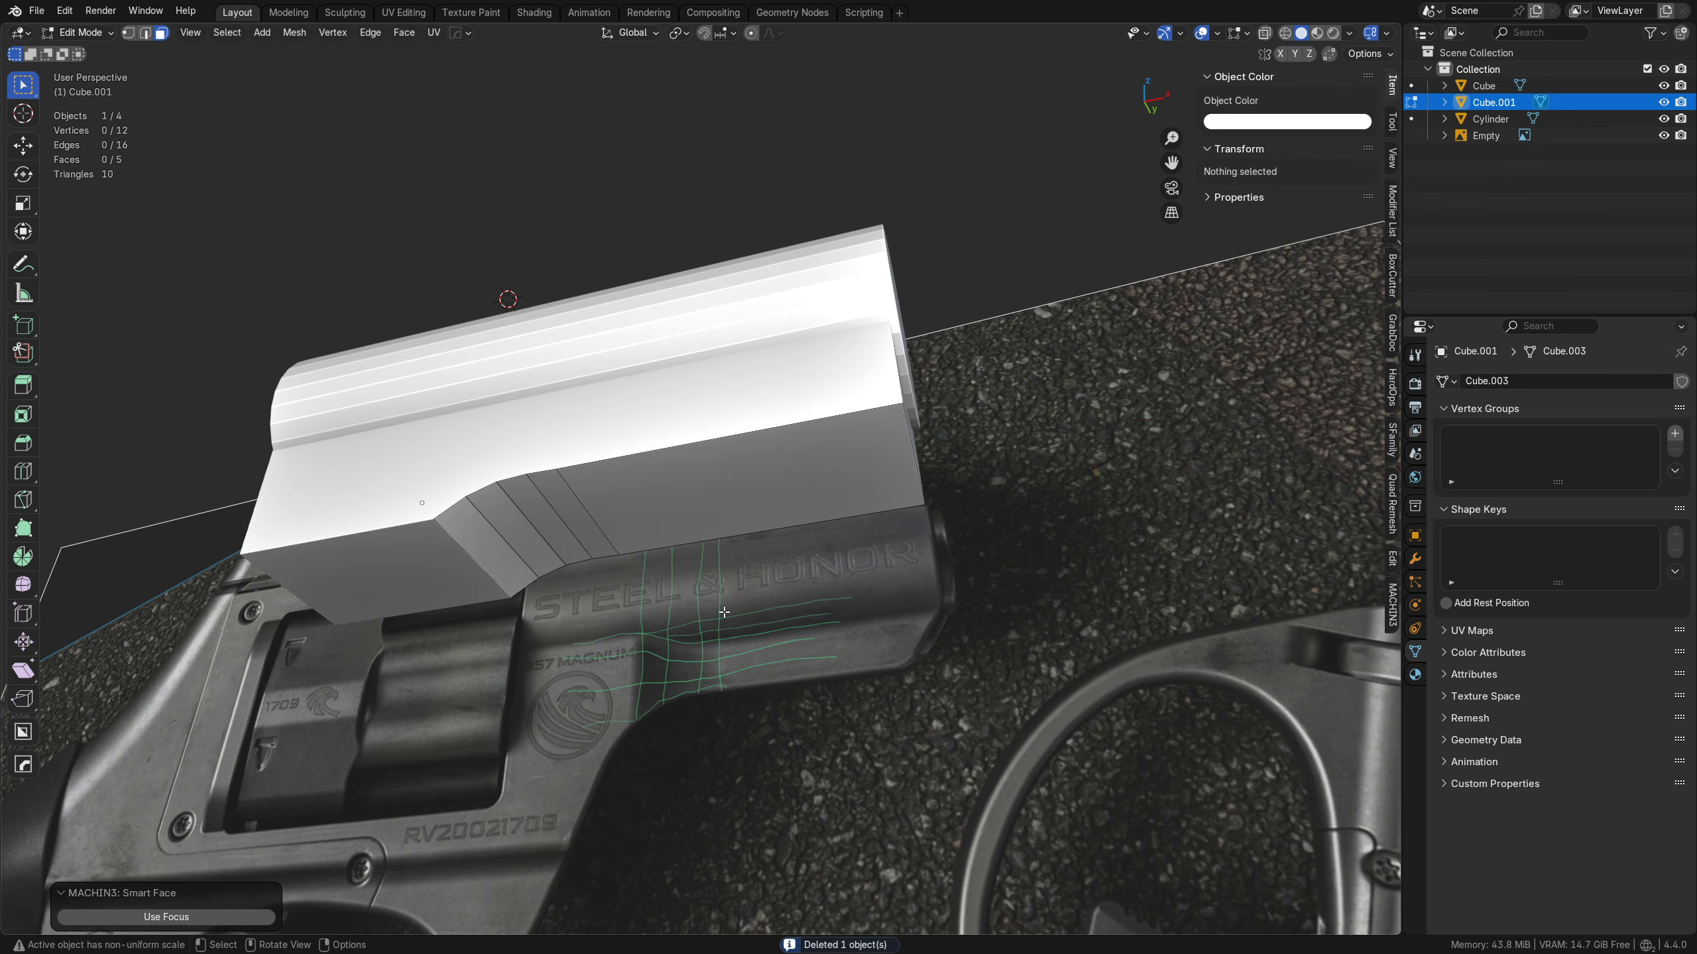
- Rotate the whole extracted face strip 90° to stand upright and move it about -0.125 m along Y beside the underlug
key(a)
alt+middle_drag(724, 612, 788, 581)
key(r)
click(668, 671)
key(y)
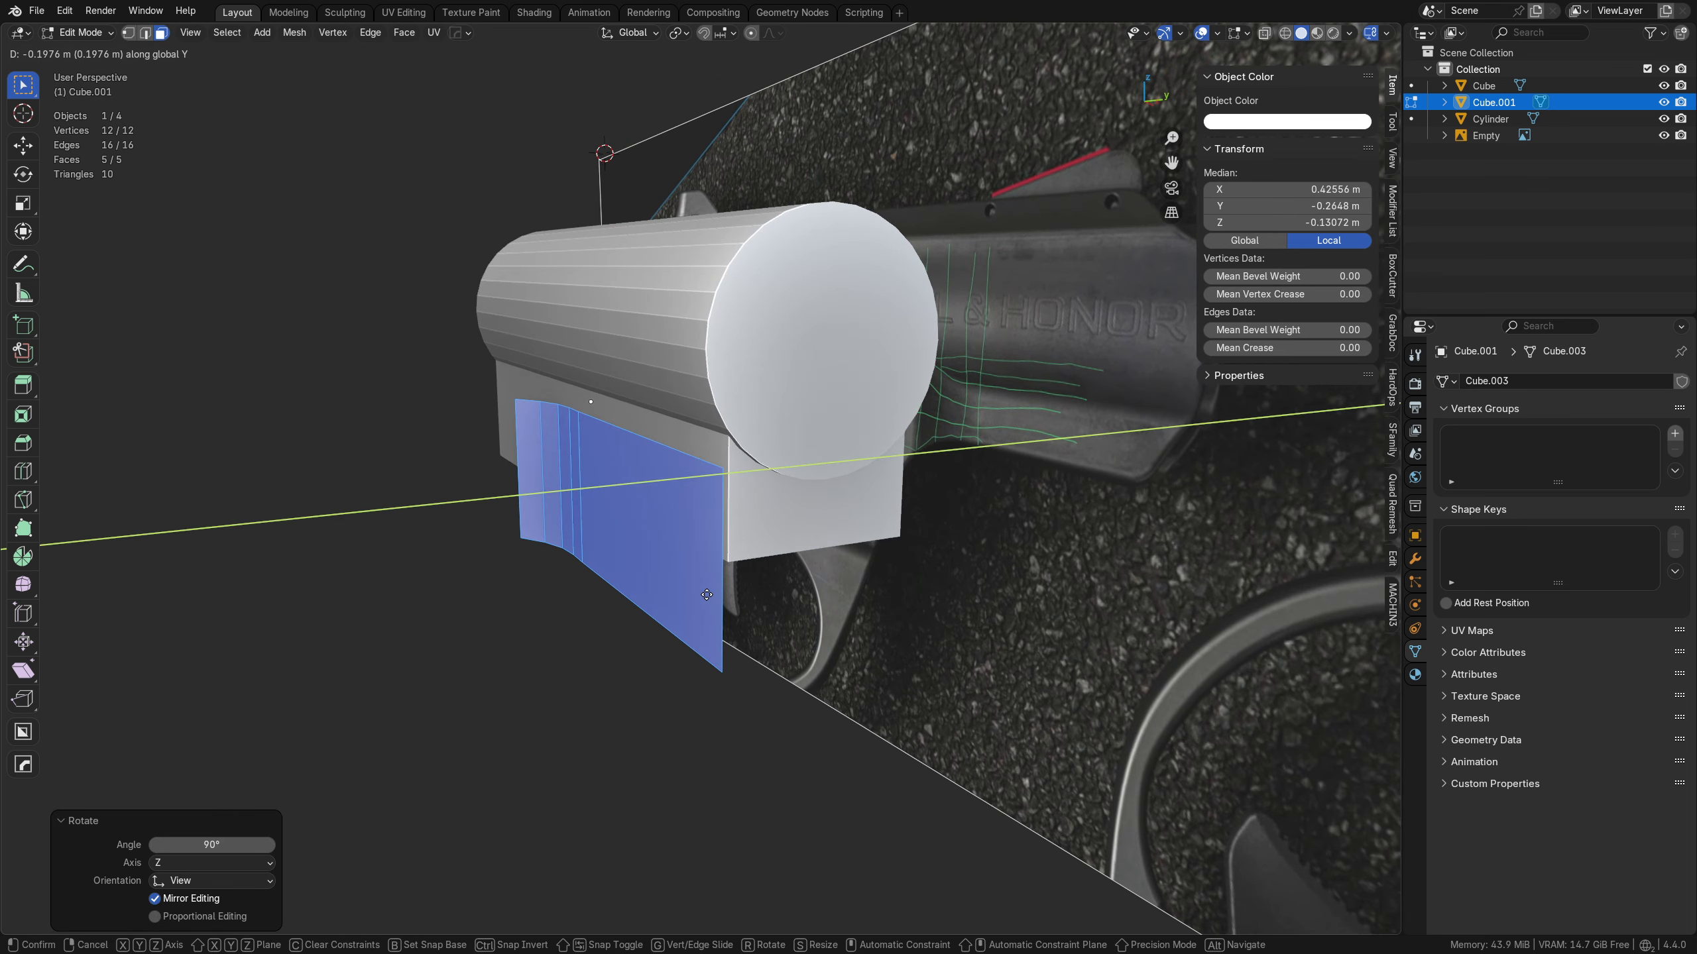
click(737, 594)
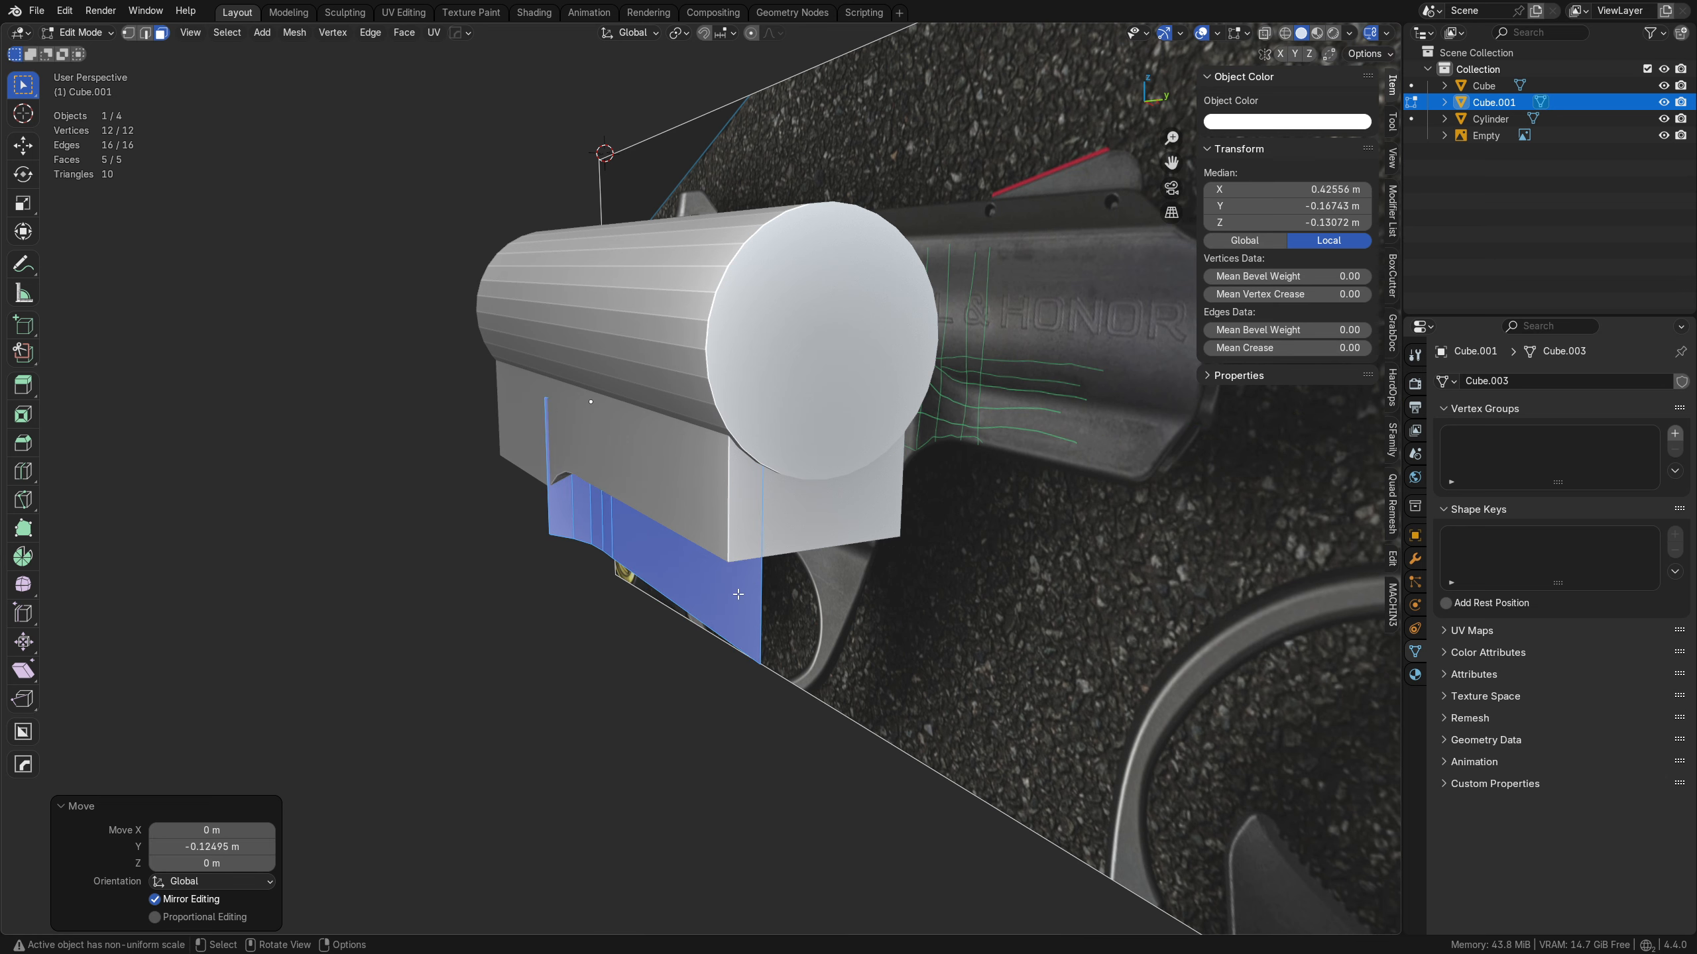
key(e)
key(r)
key(y)
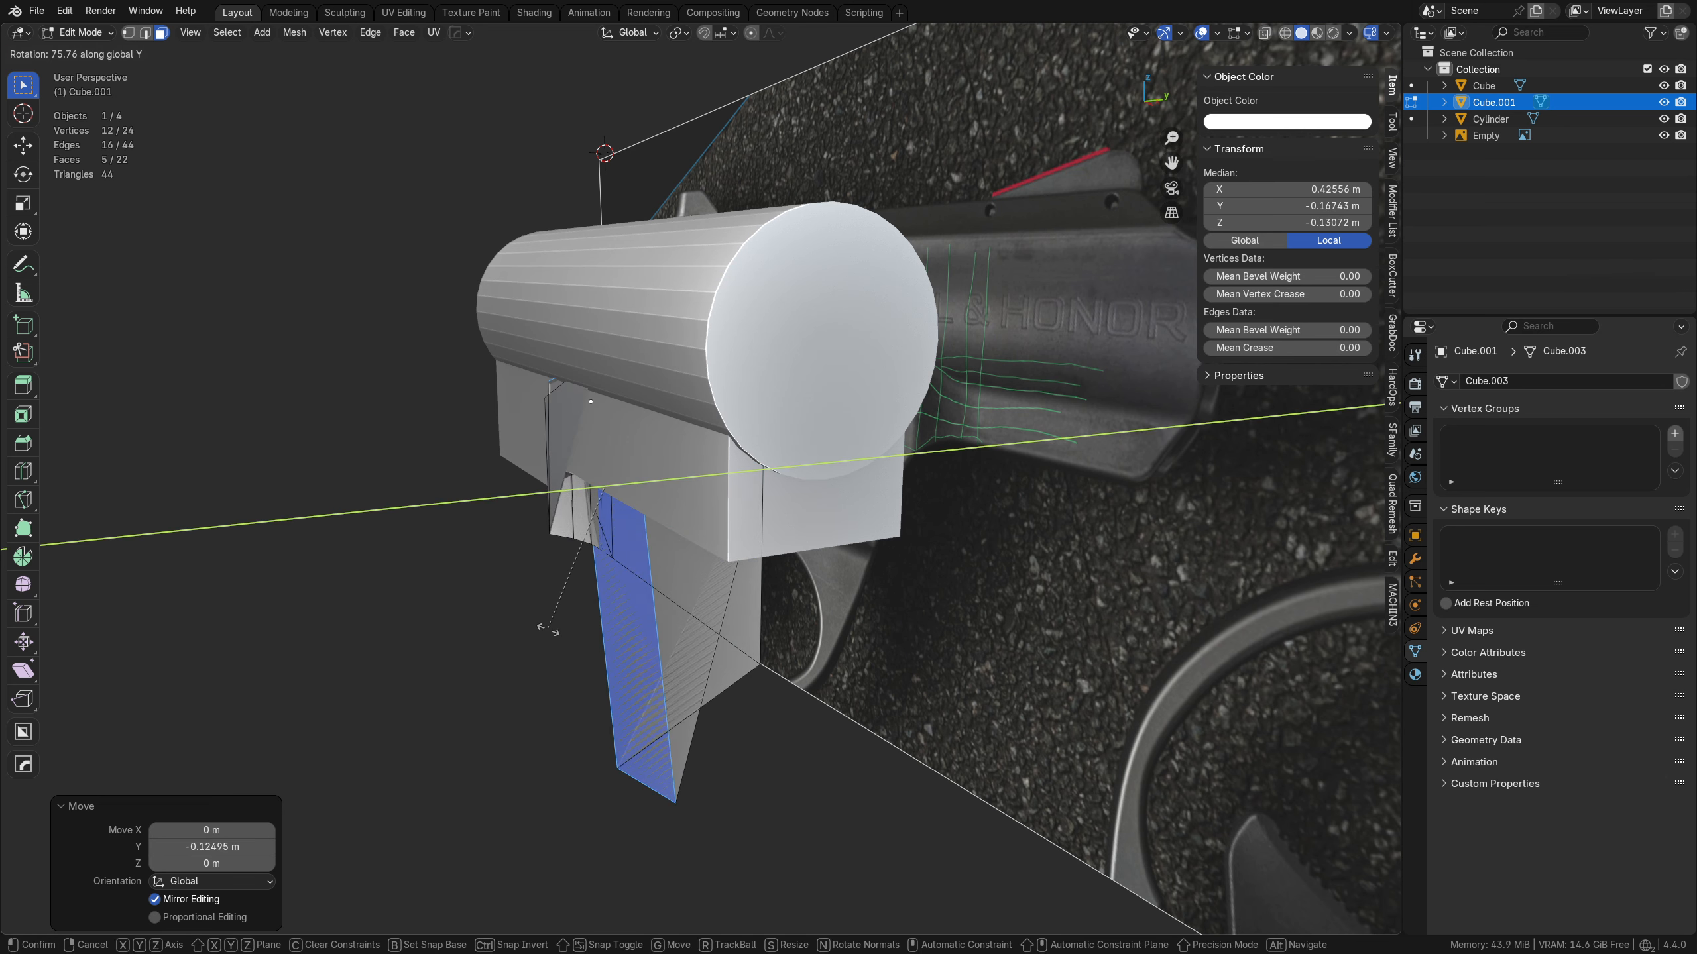
key(x)
right_click(495, 638)
key(ctrl+z)
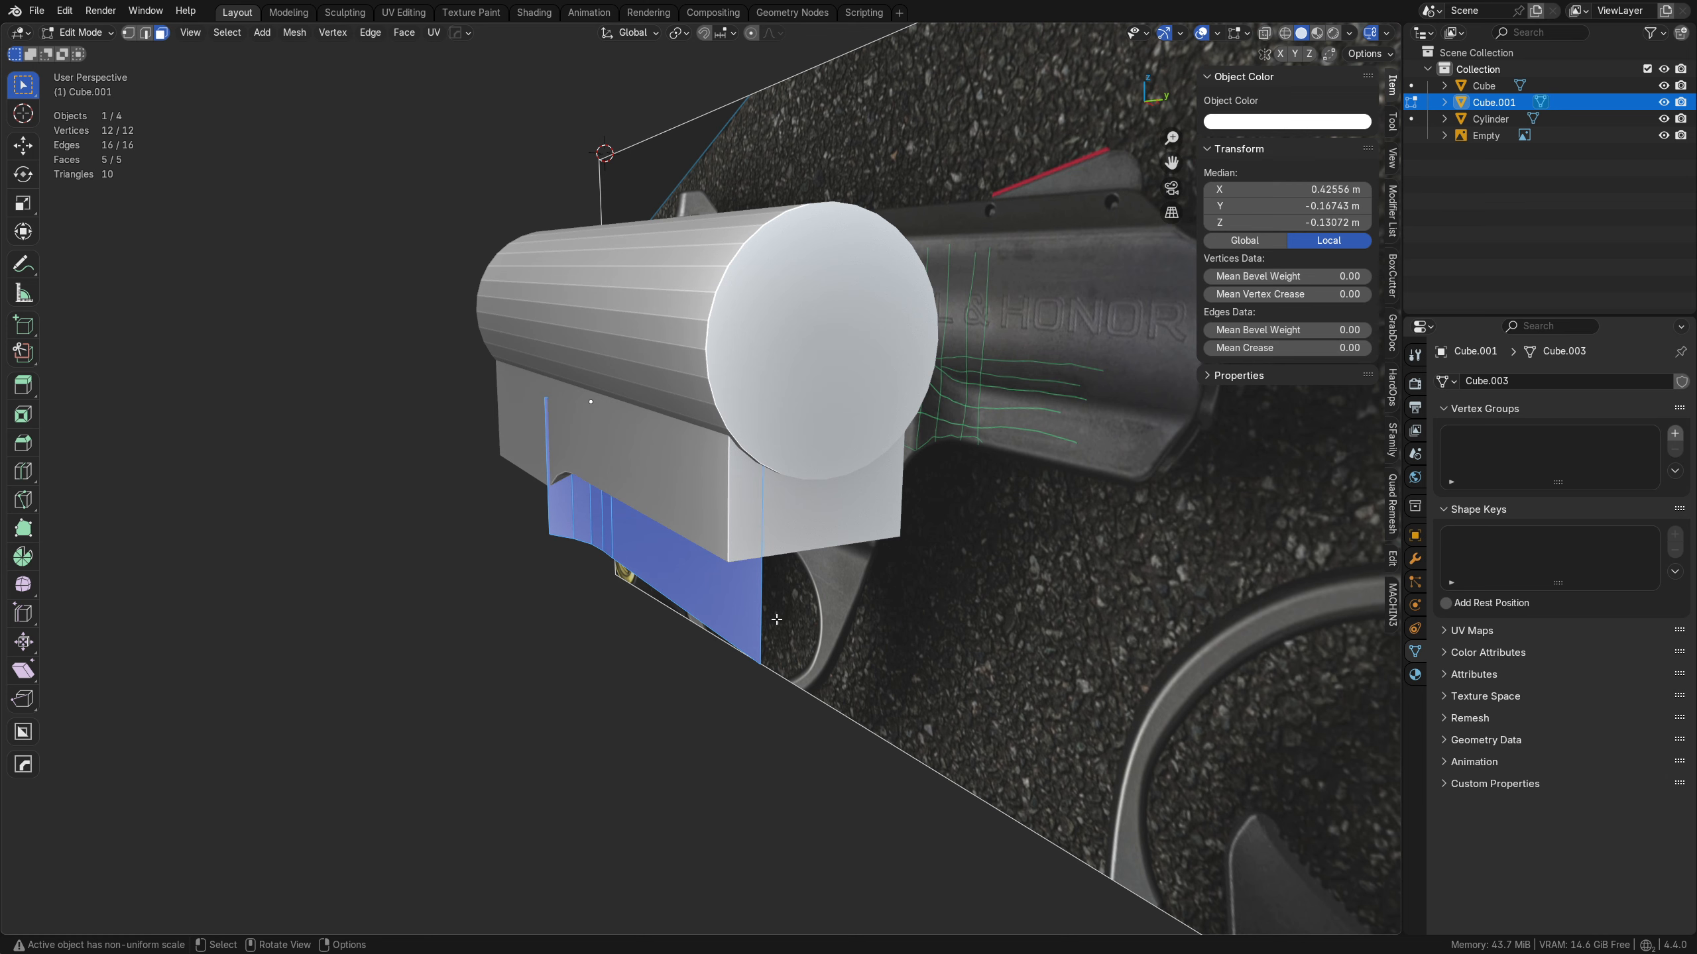
key(e)
key(r)
key(y)
right_click(568, 625)
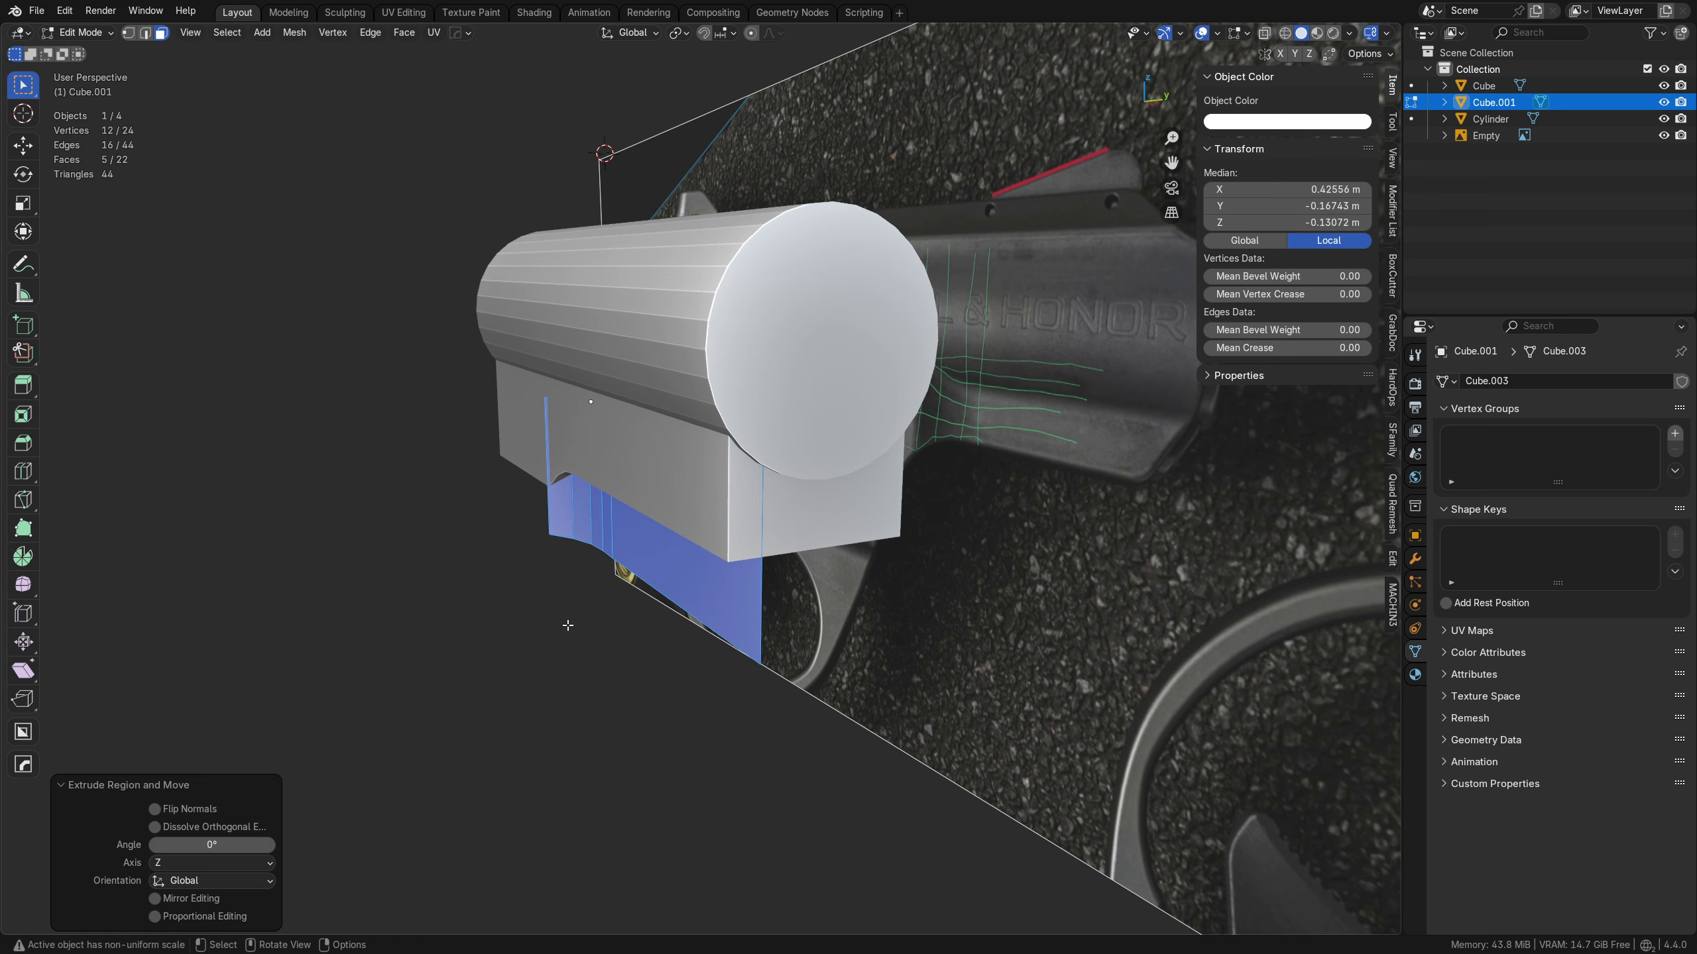
key(ctrl+z)
- Extrude the face strip outward along Y into a solid block about 0.425 m deep overall
middle_drag(773, 642, 693, 636)
key(e)
key(y)
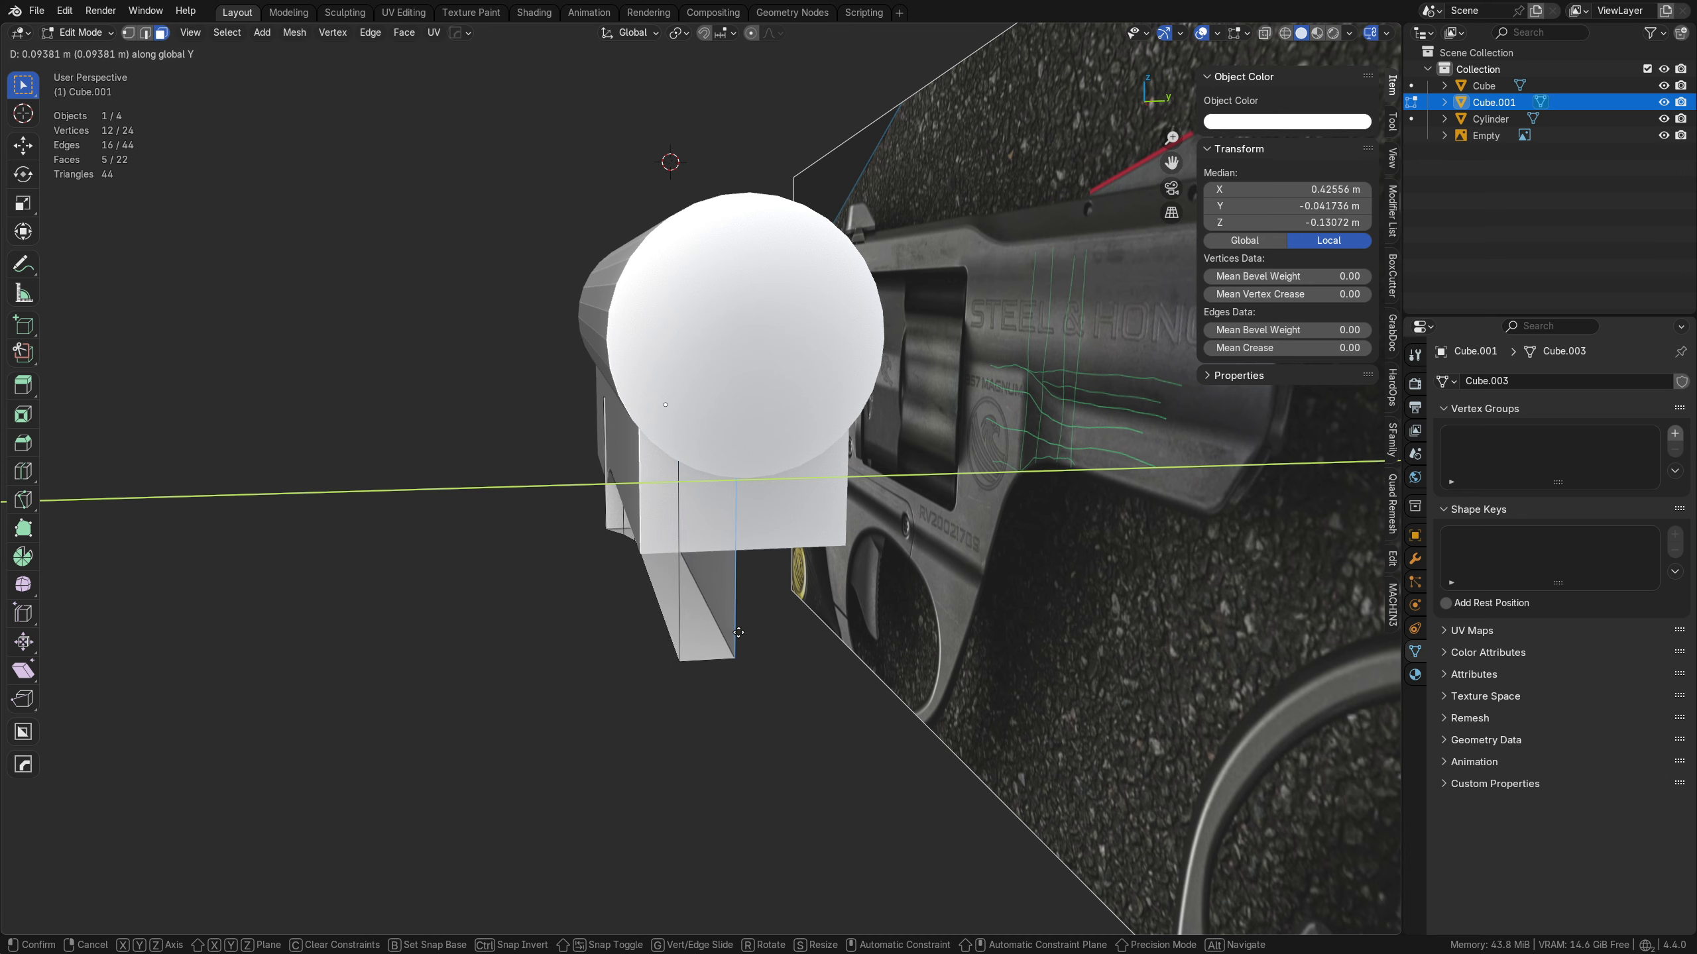
click(542, 628)
- Subtract the extruded block from the underlug cube with a nondestructive Boolean Difference
middle_drag(554, 629, 741, 607)
key(Tab)
click(802, 618)
shift+click(677, 624)
key(ctrl+KP_Subtract)
- Move the cutter block about 0.0079 m along Y into the underlug
middle_drag(1048, 617, 635, 624)
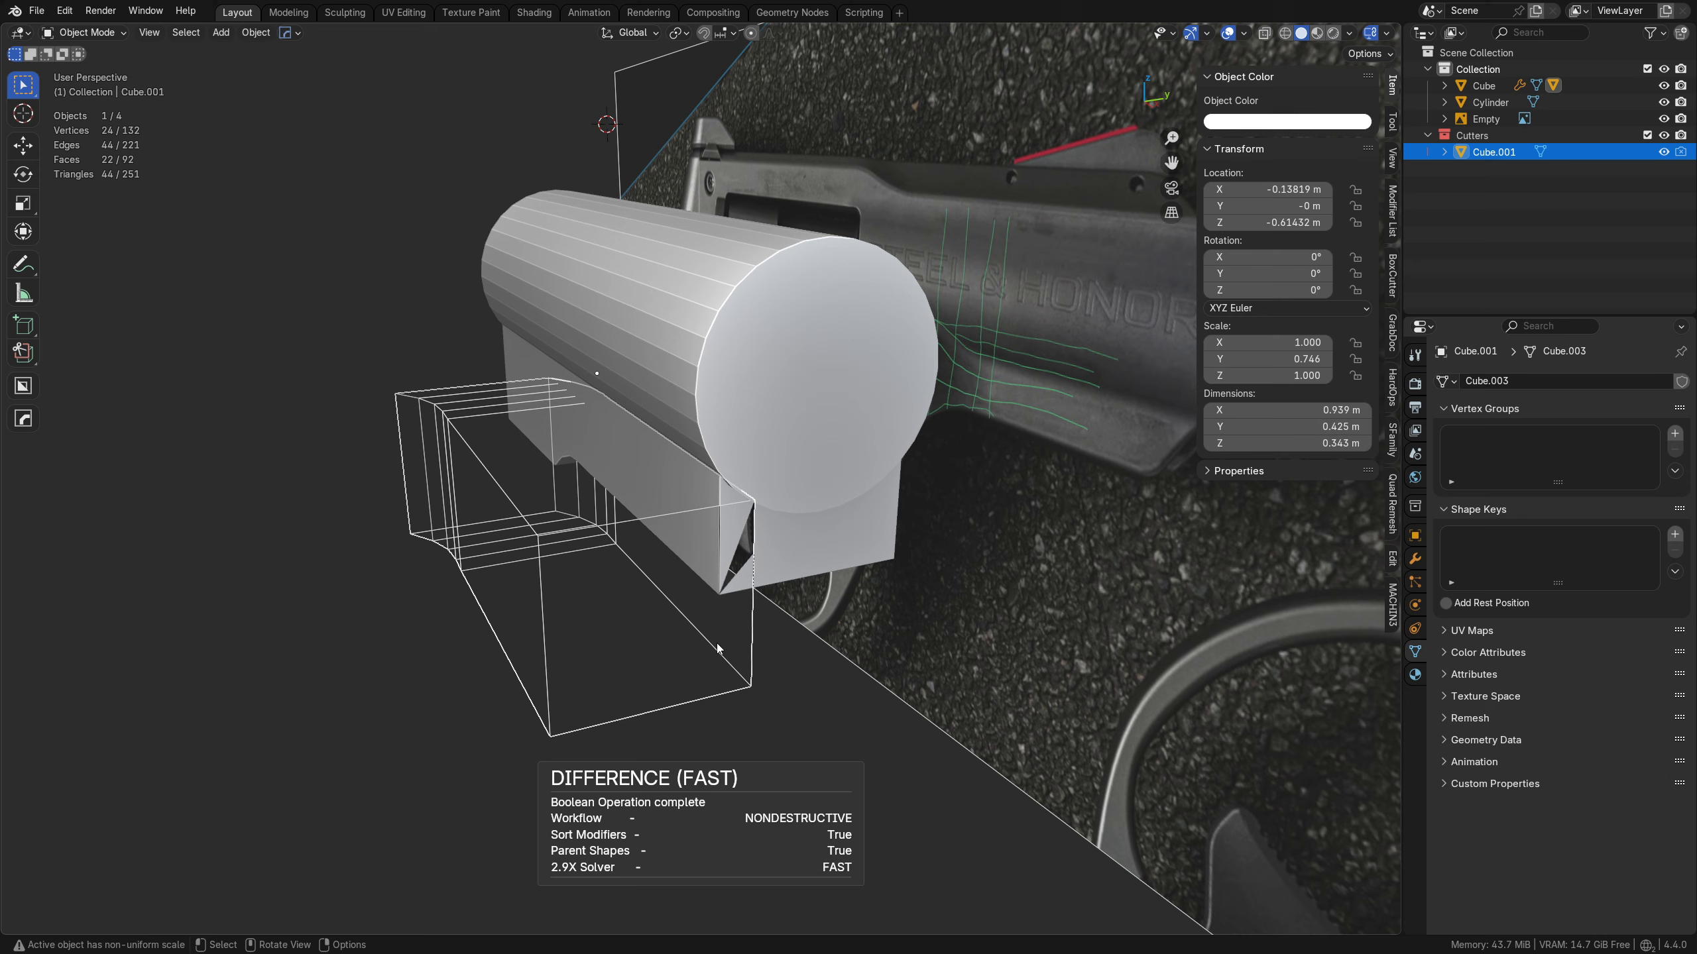
key(g)
key(y)
click(610, 533)
- Nudge the cutter 0.000042 m along X so its rear edge no longer coincides with the underlug's cut
scroll(610, 533, up, 10)
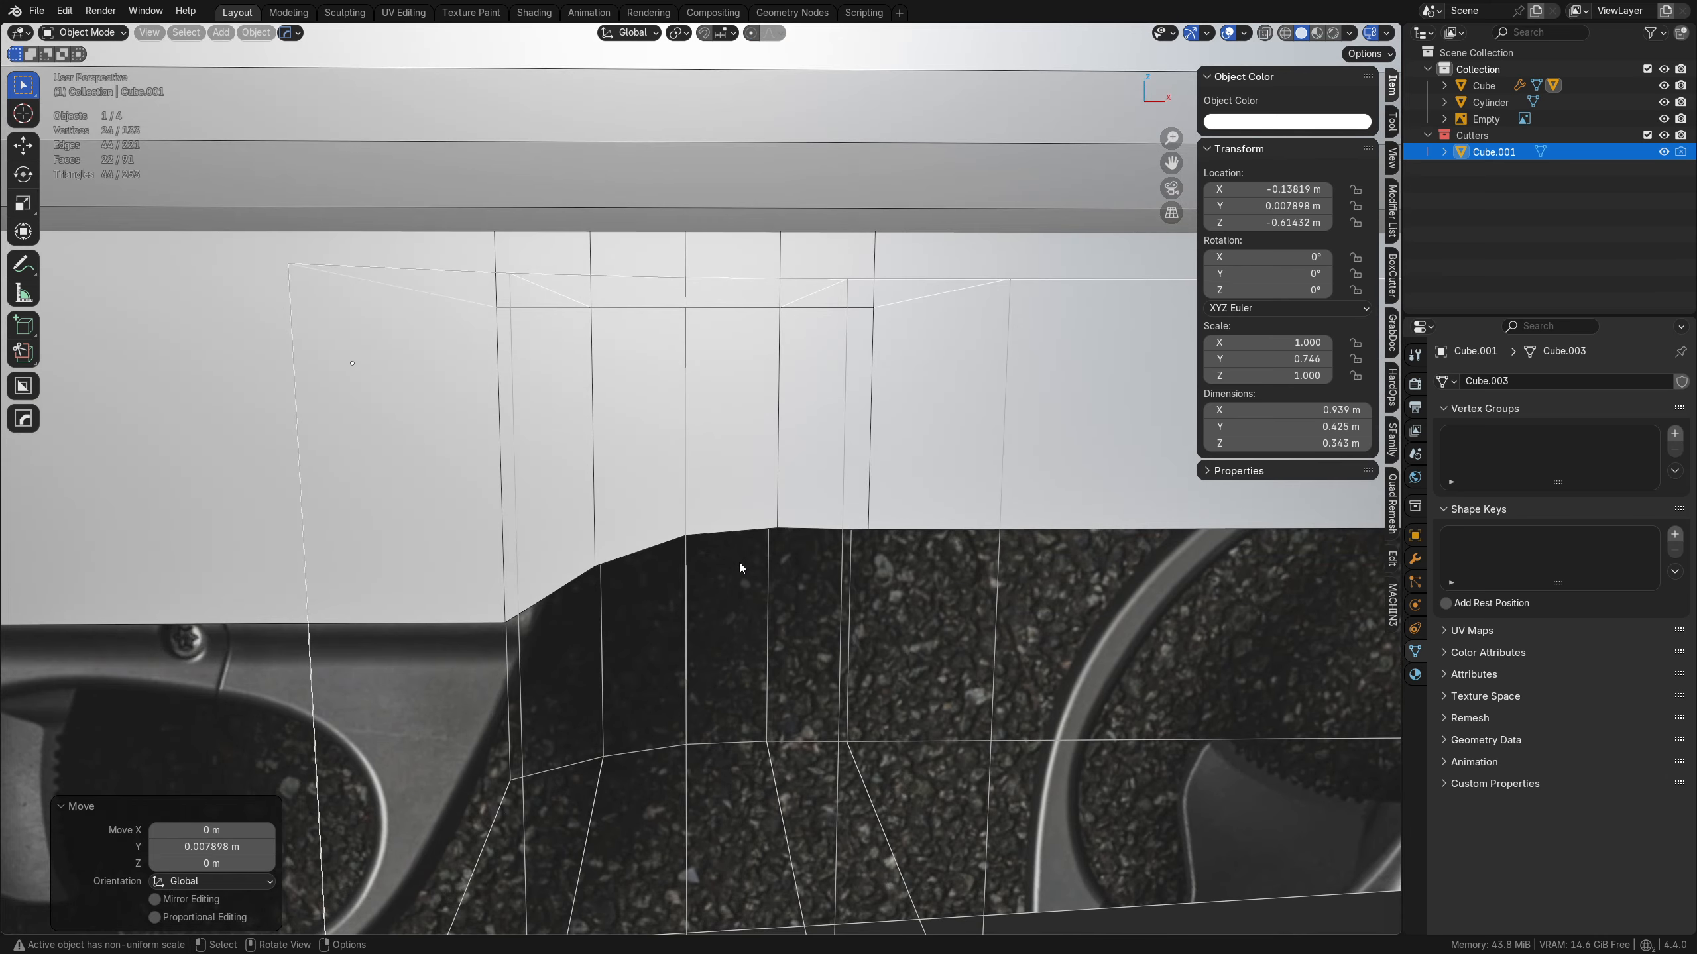
middle_drag(739, 568, 840, 573)
key(g)
key(x)
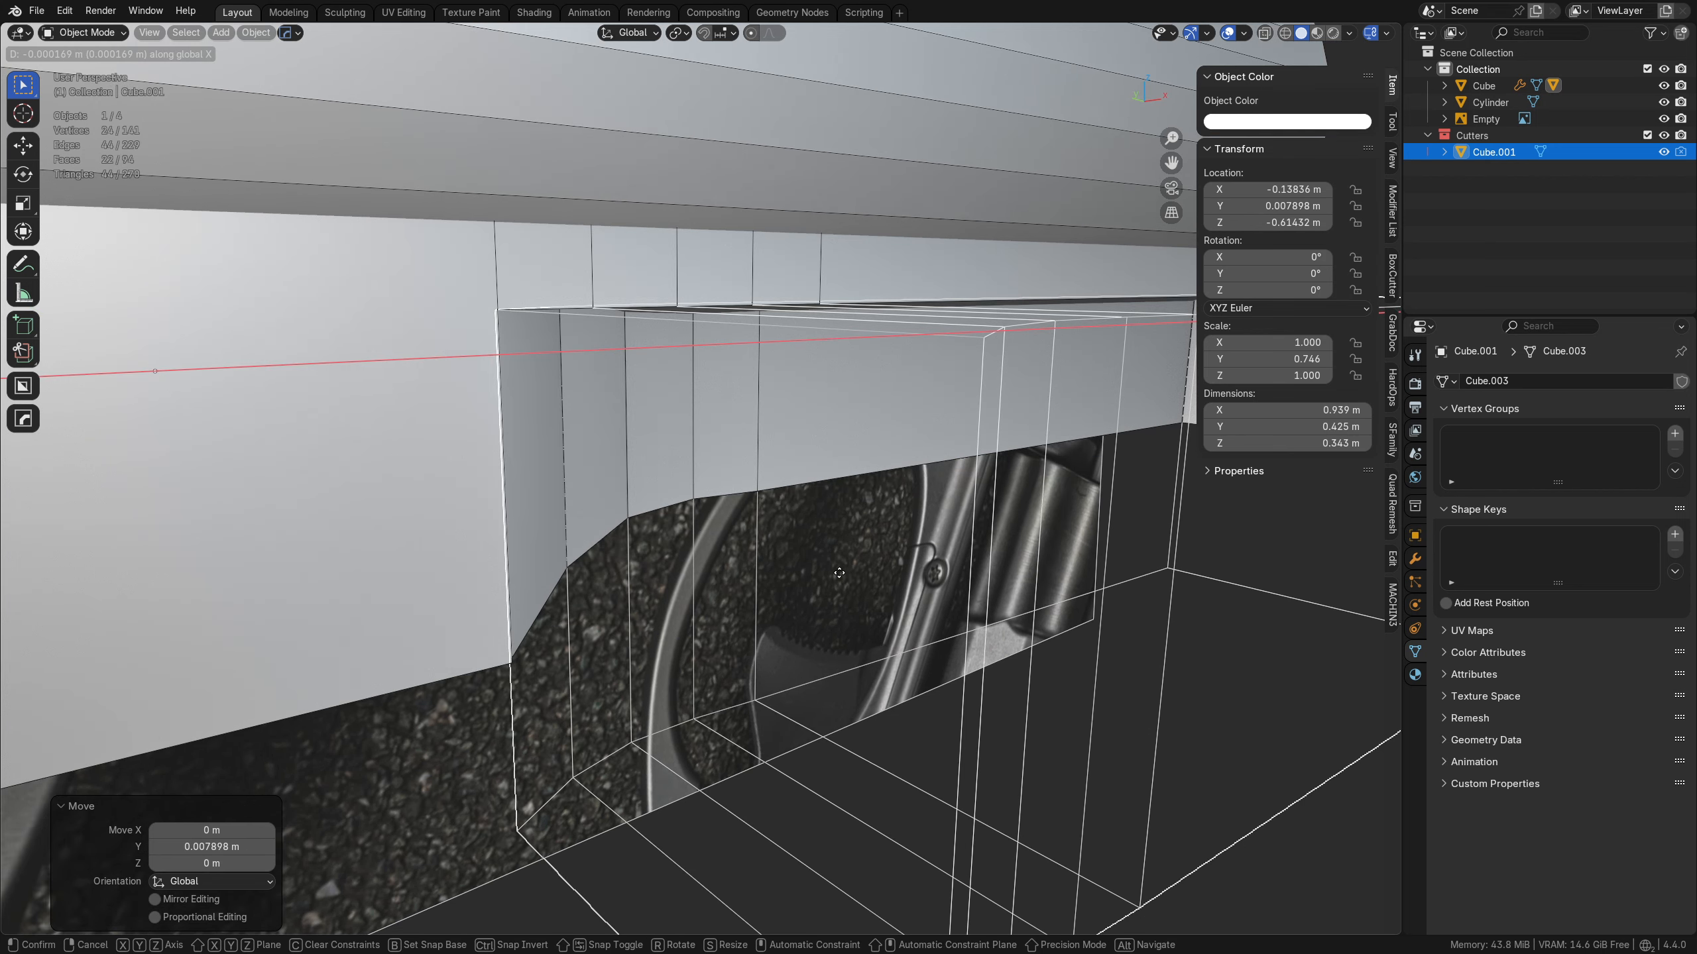
right_click(840, 579)
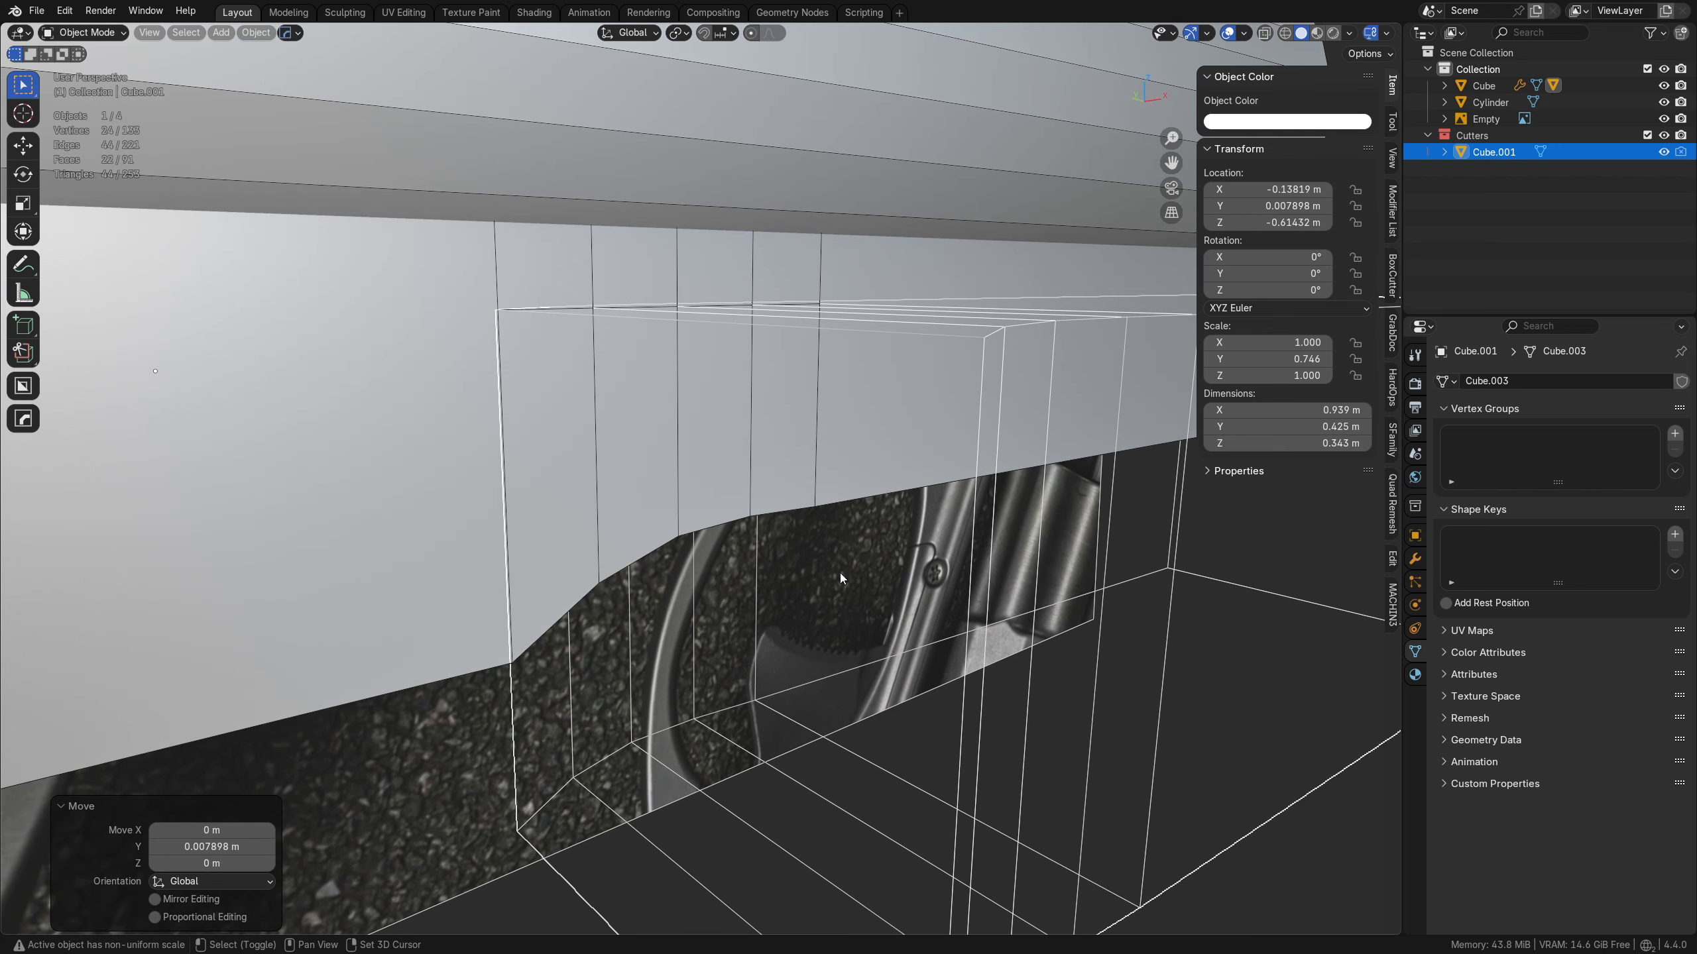
key(g)
key(x)
click(835, 580)
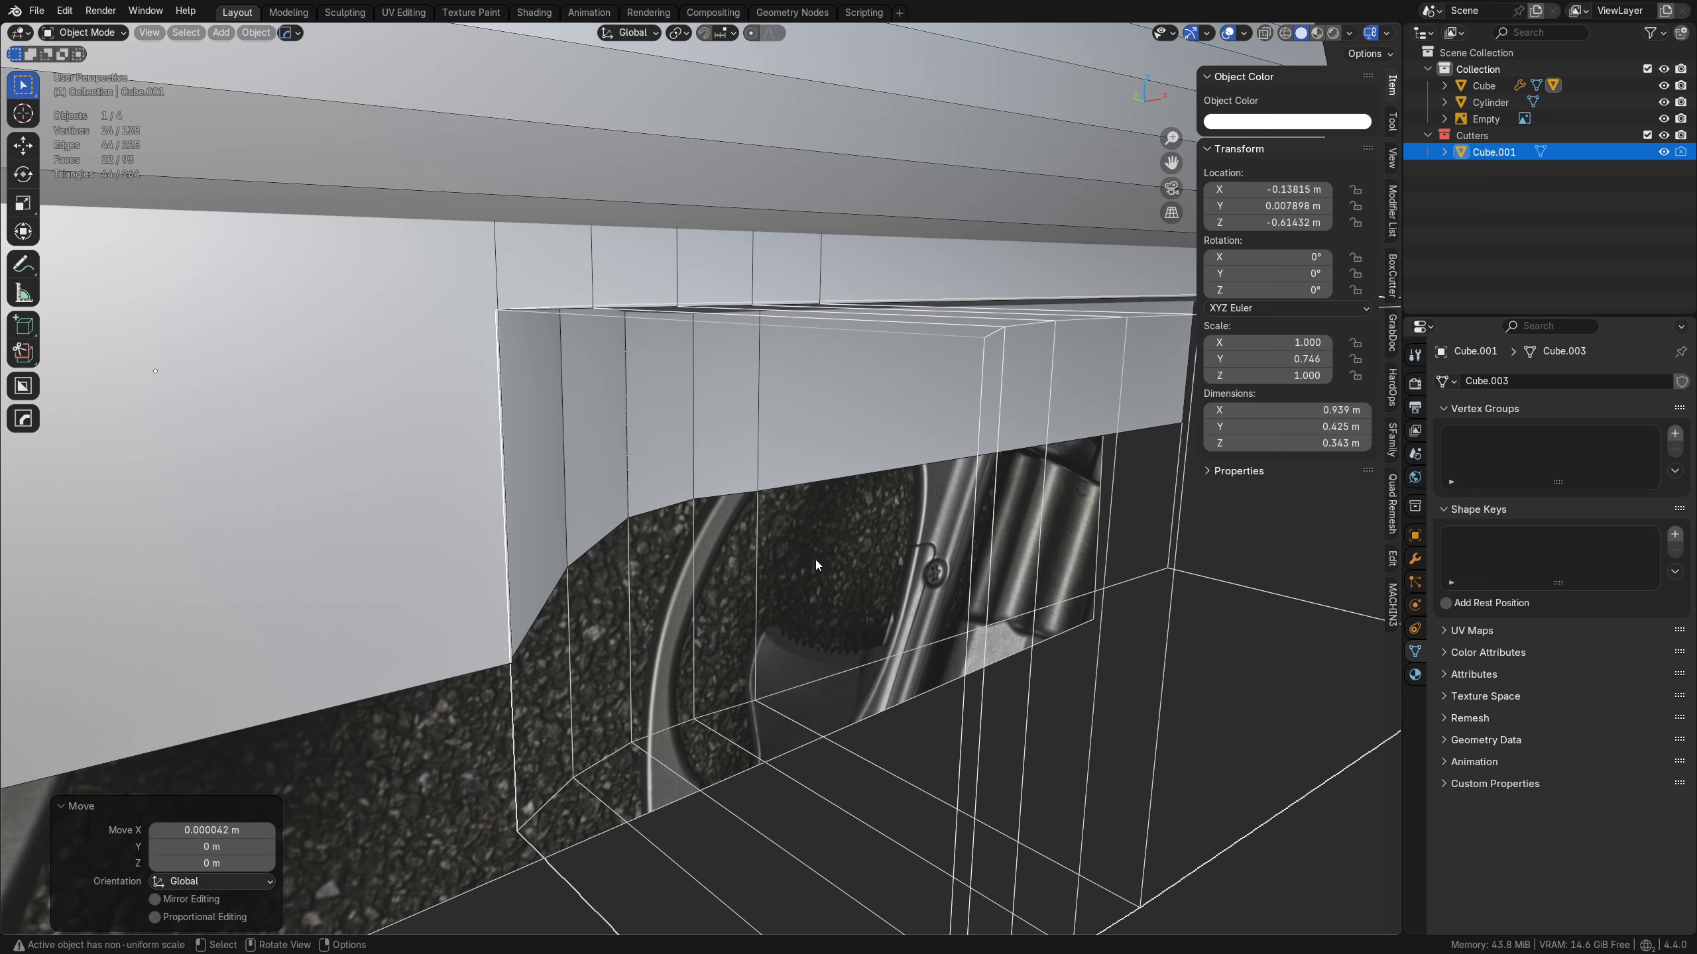
- Compare the cutter's outline with the sketched guide lines on the reference in X-ray front view
middle_drag(815, 560, 734, 553)
key(alt+z)
scroll(923, 574, down, 2)
shift+middle_drag(935, 578, 667, 524)
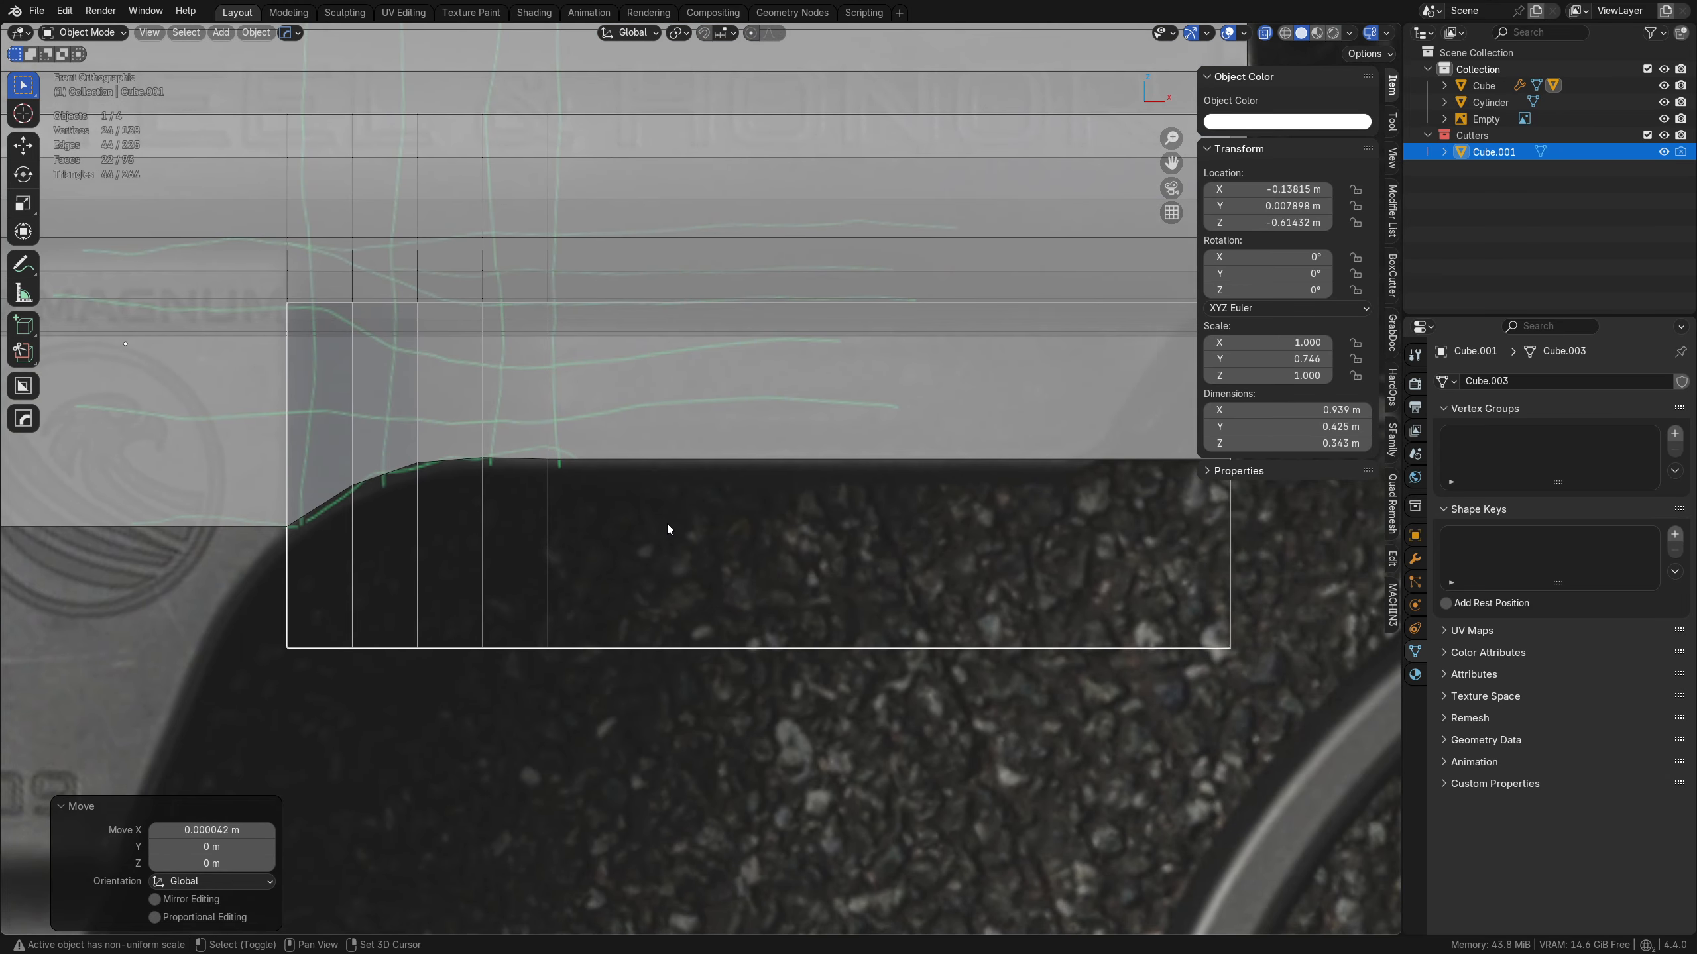
- Raise the cutter block about 0.0917 m along Z, turn off X-ray and hide the cutter to expose the recess
key(g)
key(z)
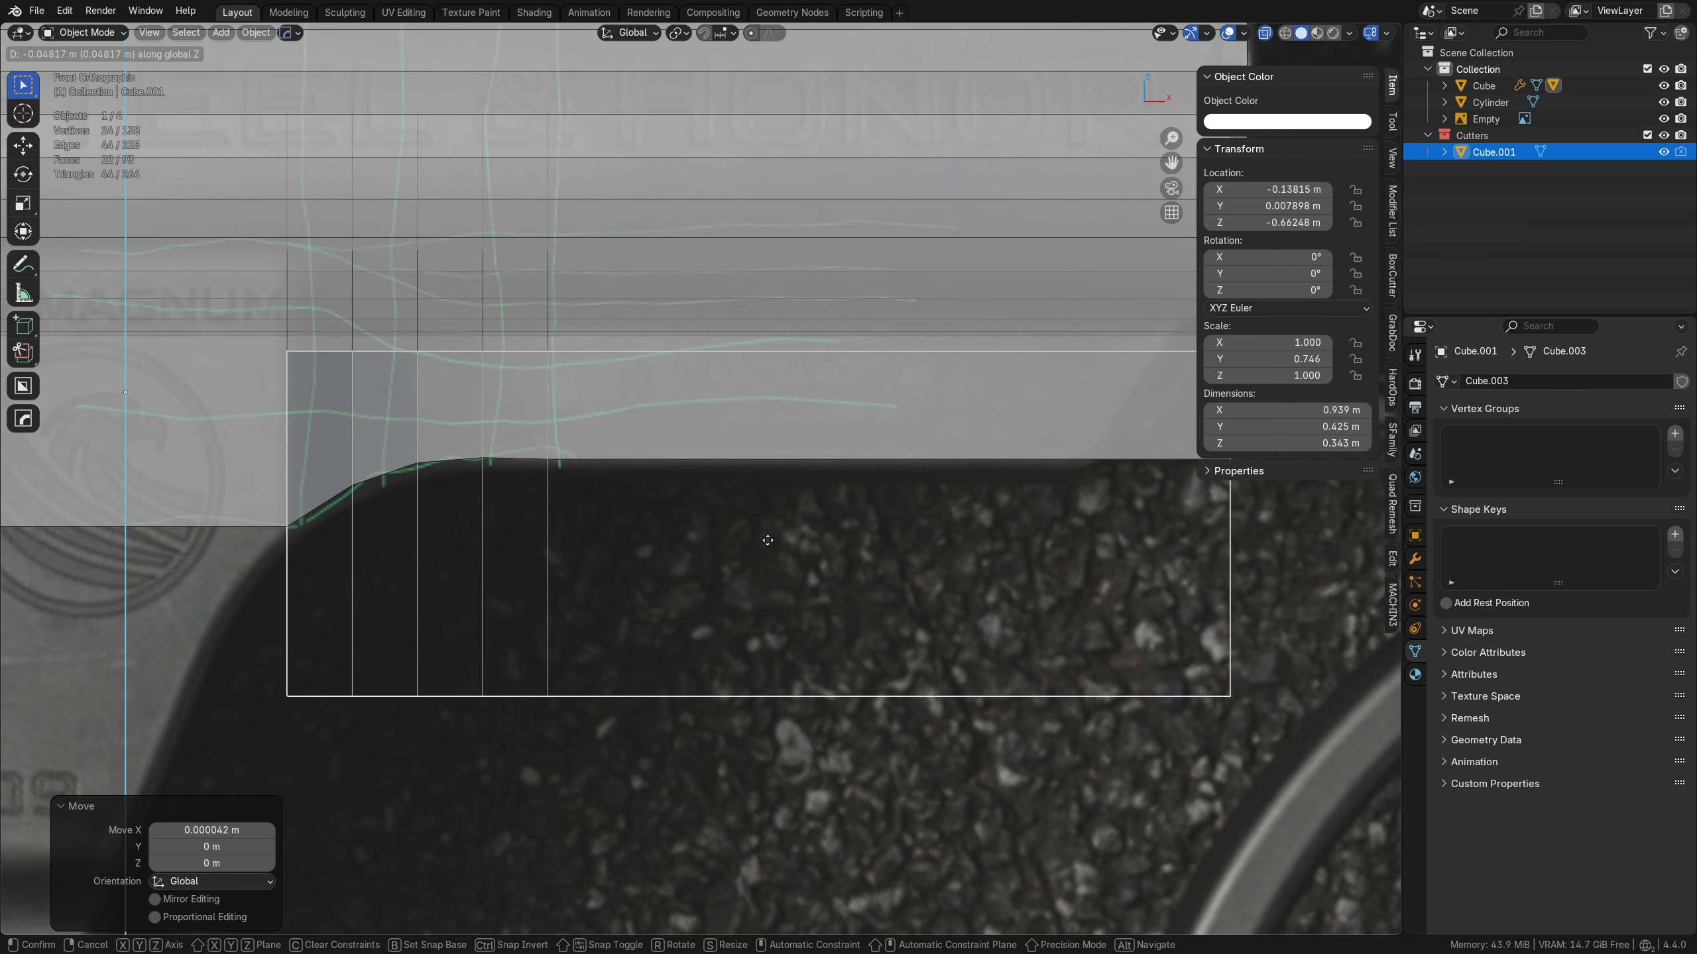
click(775, 396)
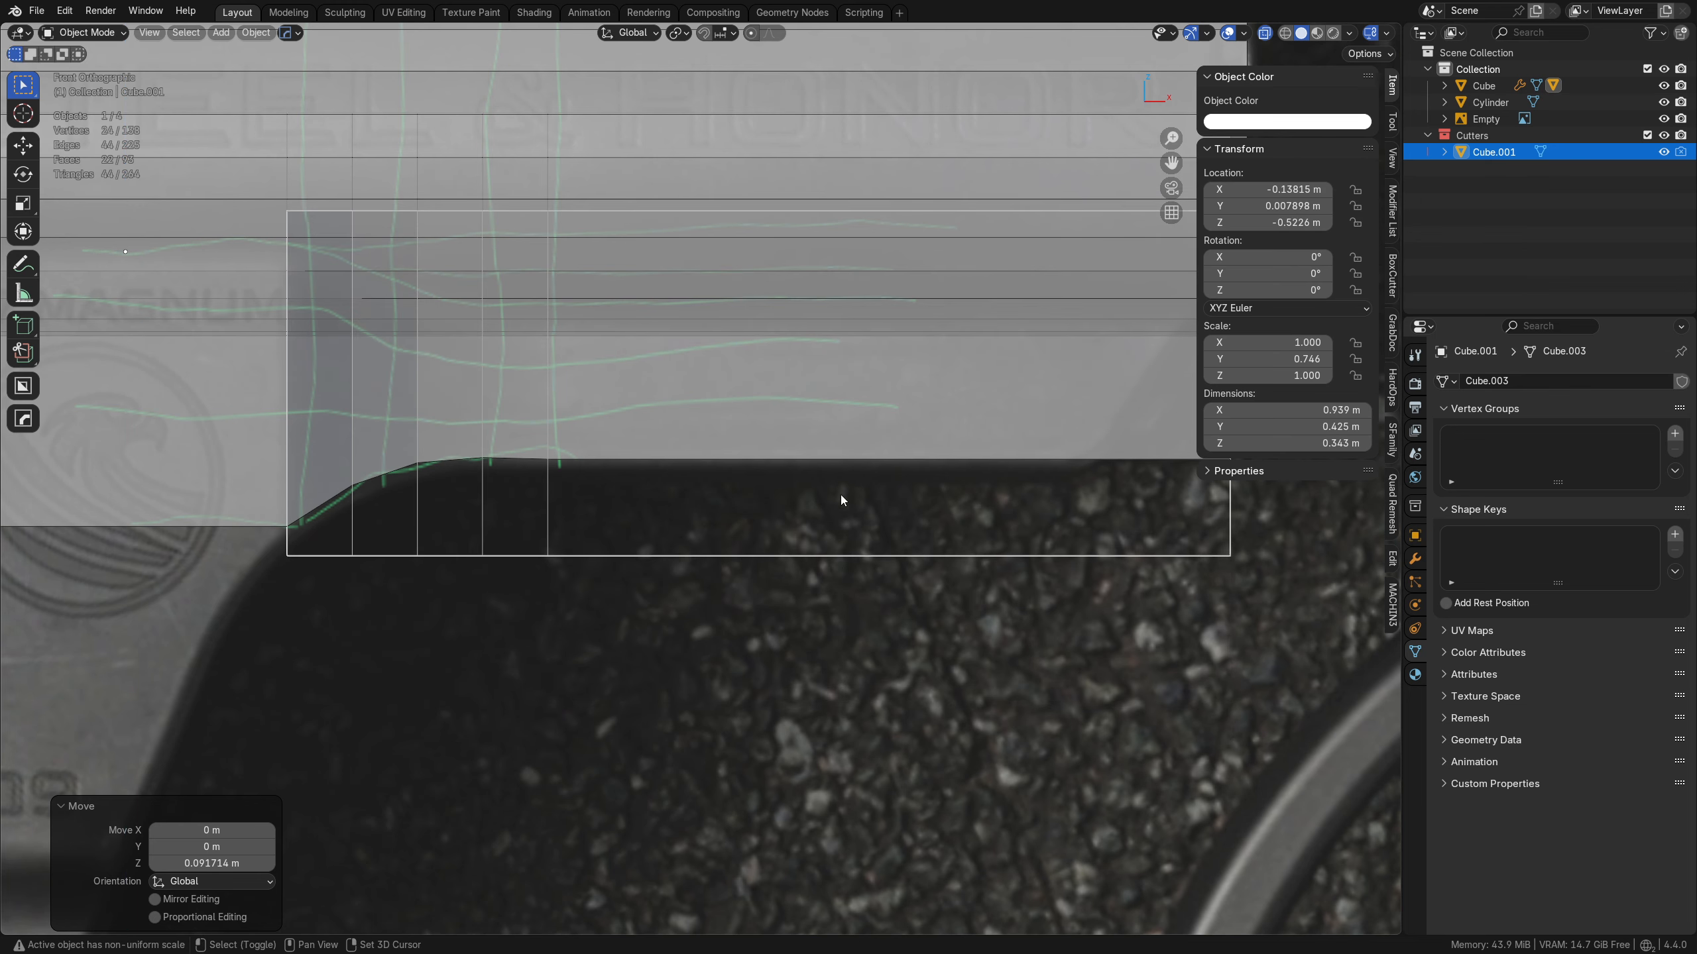
middle_drag(841, 492, 470, 581)
key(Tab)
key(Tab)
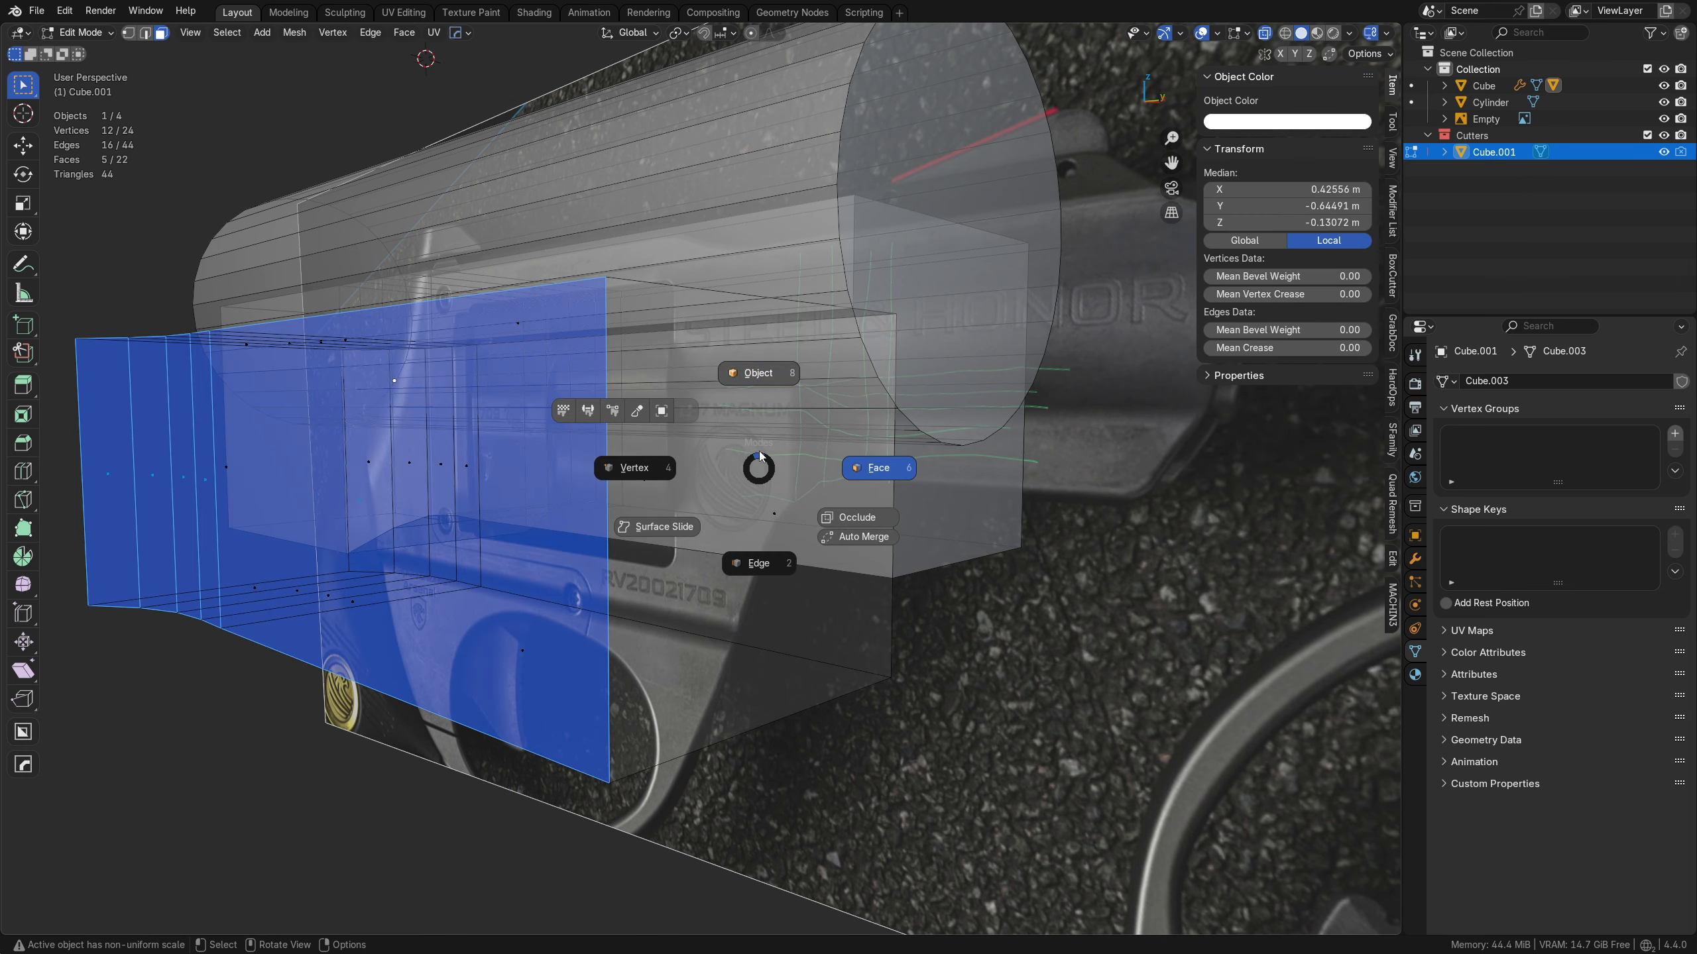
key(alt+z)
key(h)
scroll(804, 509, down, 2)
middle_drag(804, 510, 678, 558)
- Bring back the underlug's Boolean cutter and mirror it along Y about the underlug cube to cut the opposite side too
click(798, 533)
key(ctrl+shift+q)
click(799, 534)
shift+middle_drag(799, 533, 718, 535)
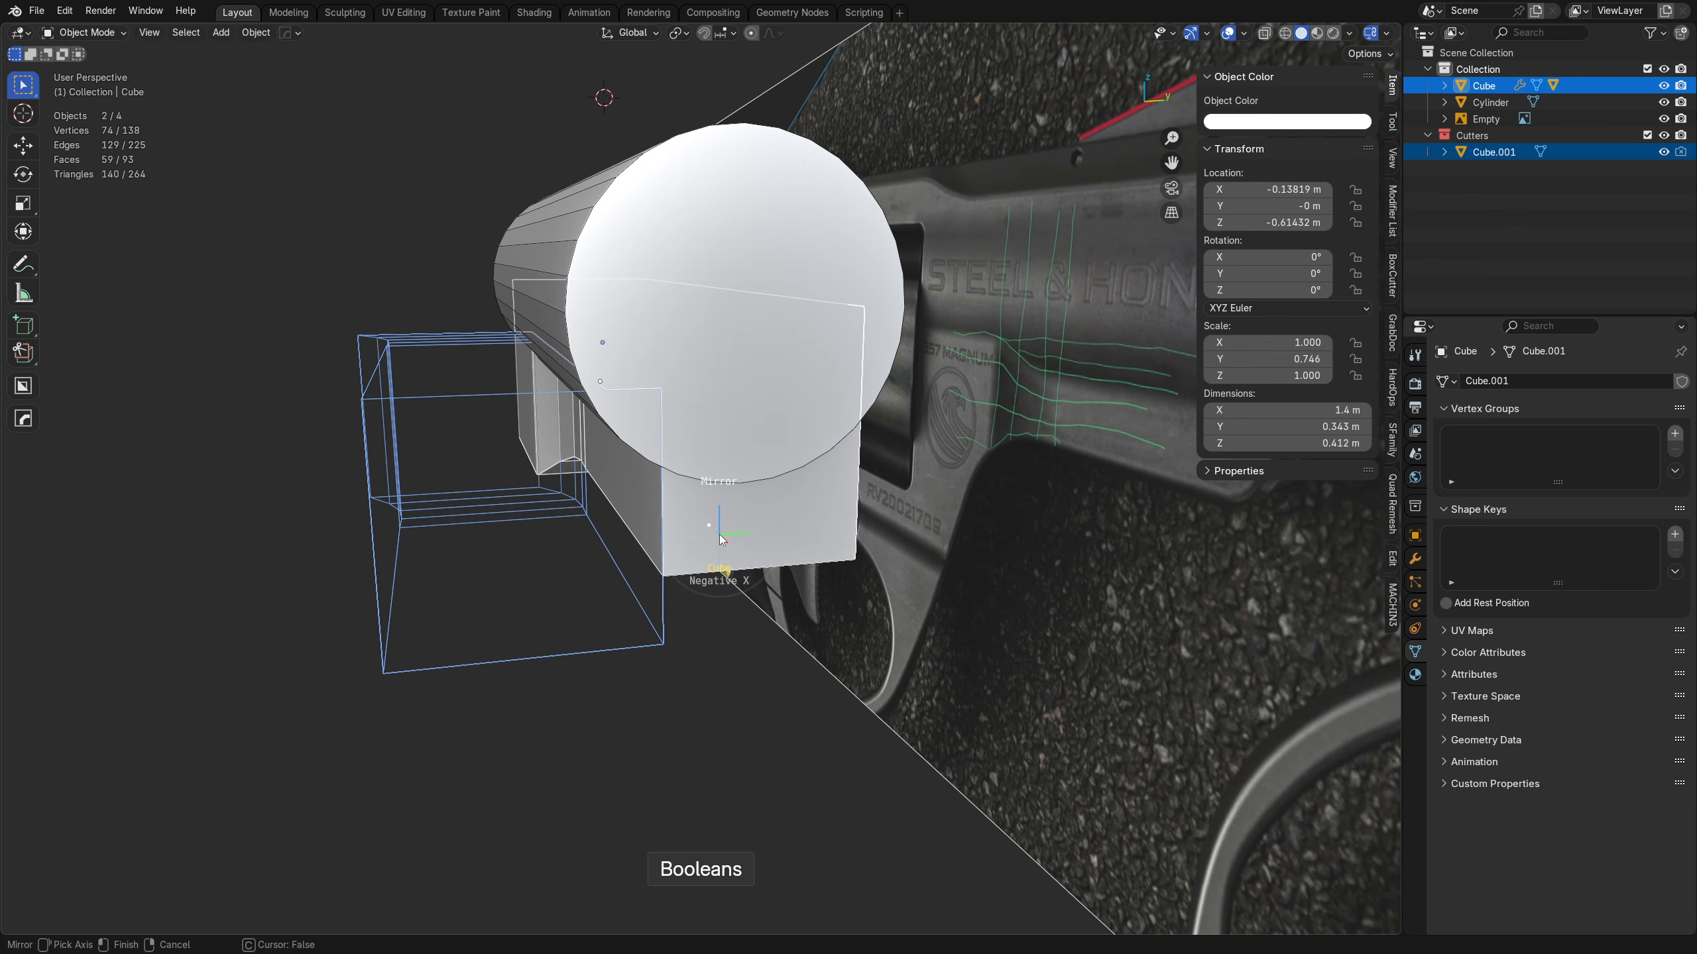
right_click(718, 535)
click(578, 639)
click(587, 658)
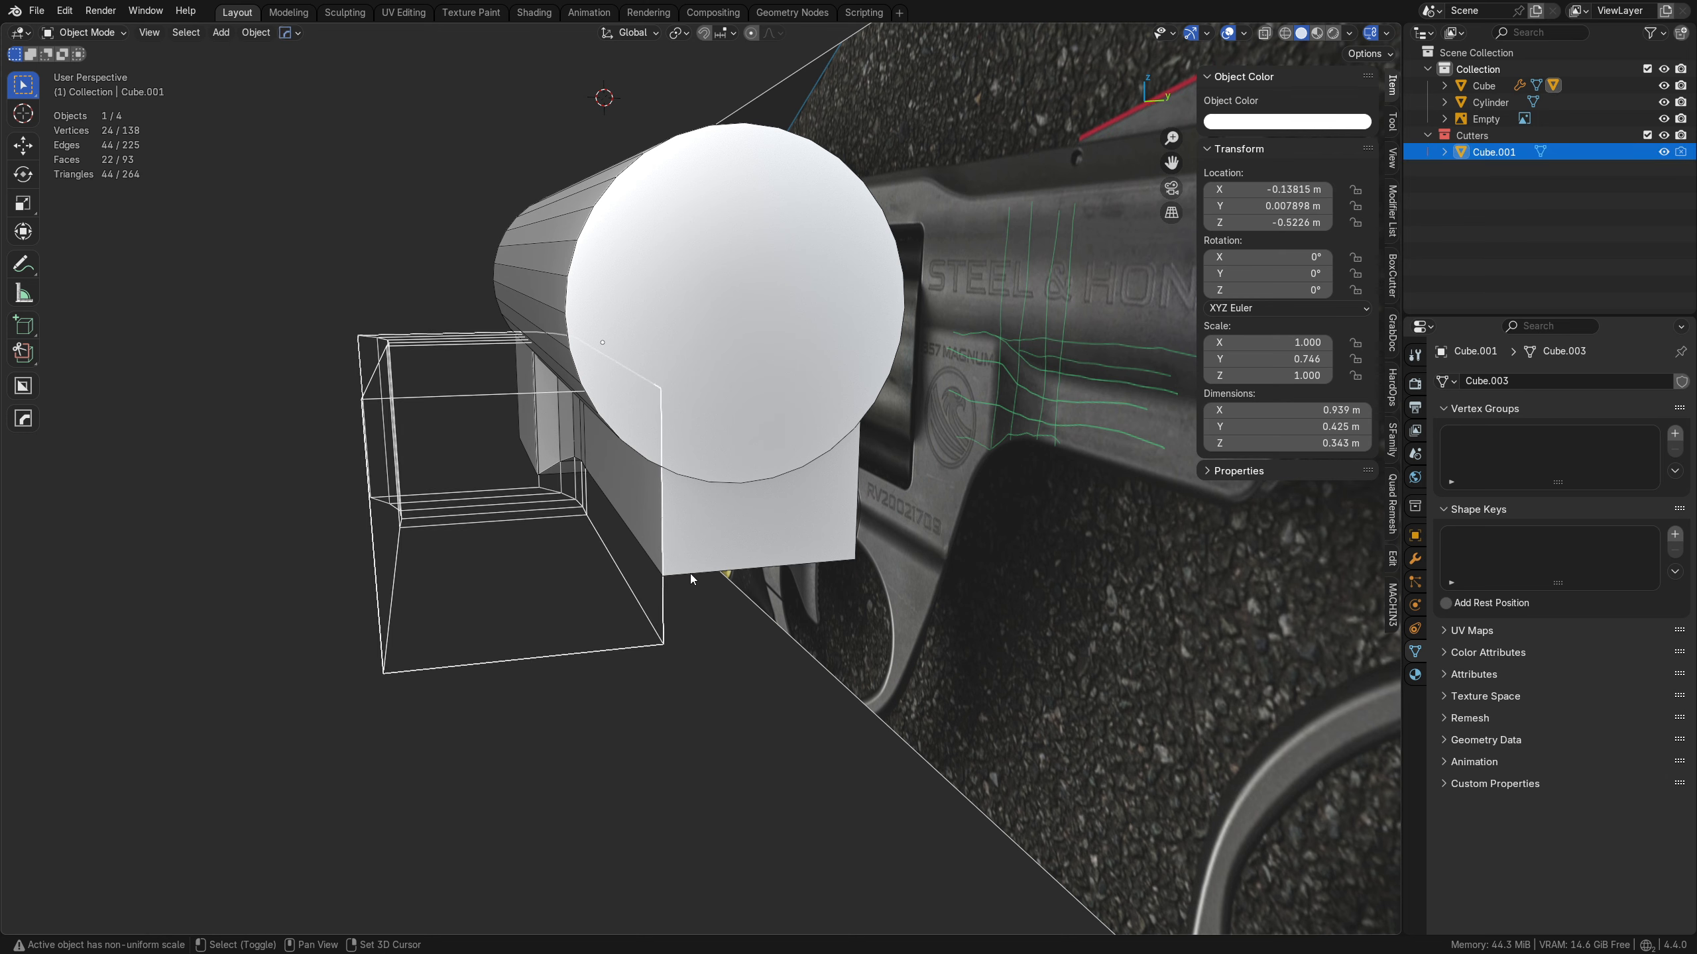
shift+click(710, 559)
key(alt+shift+x)
click(898, 559)
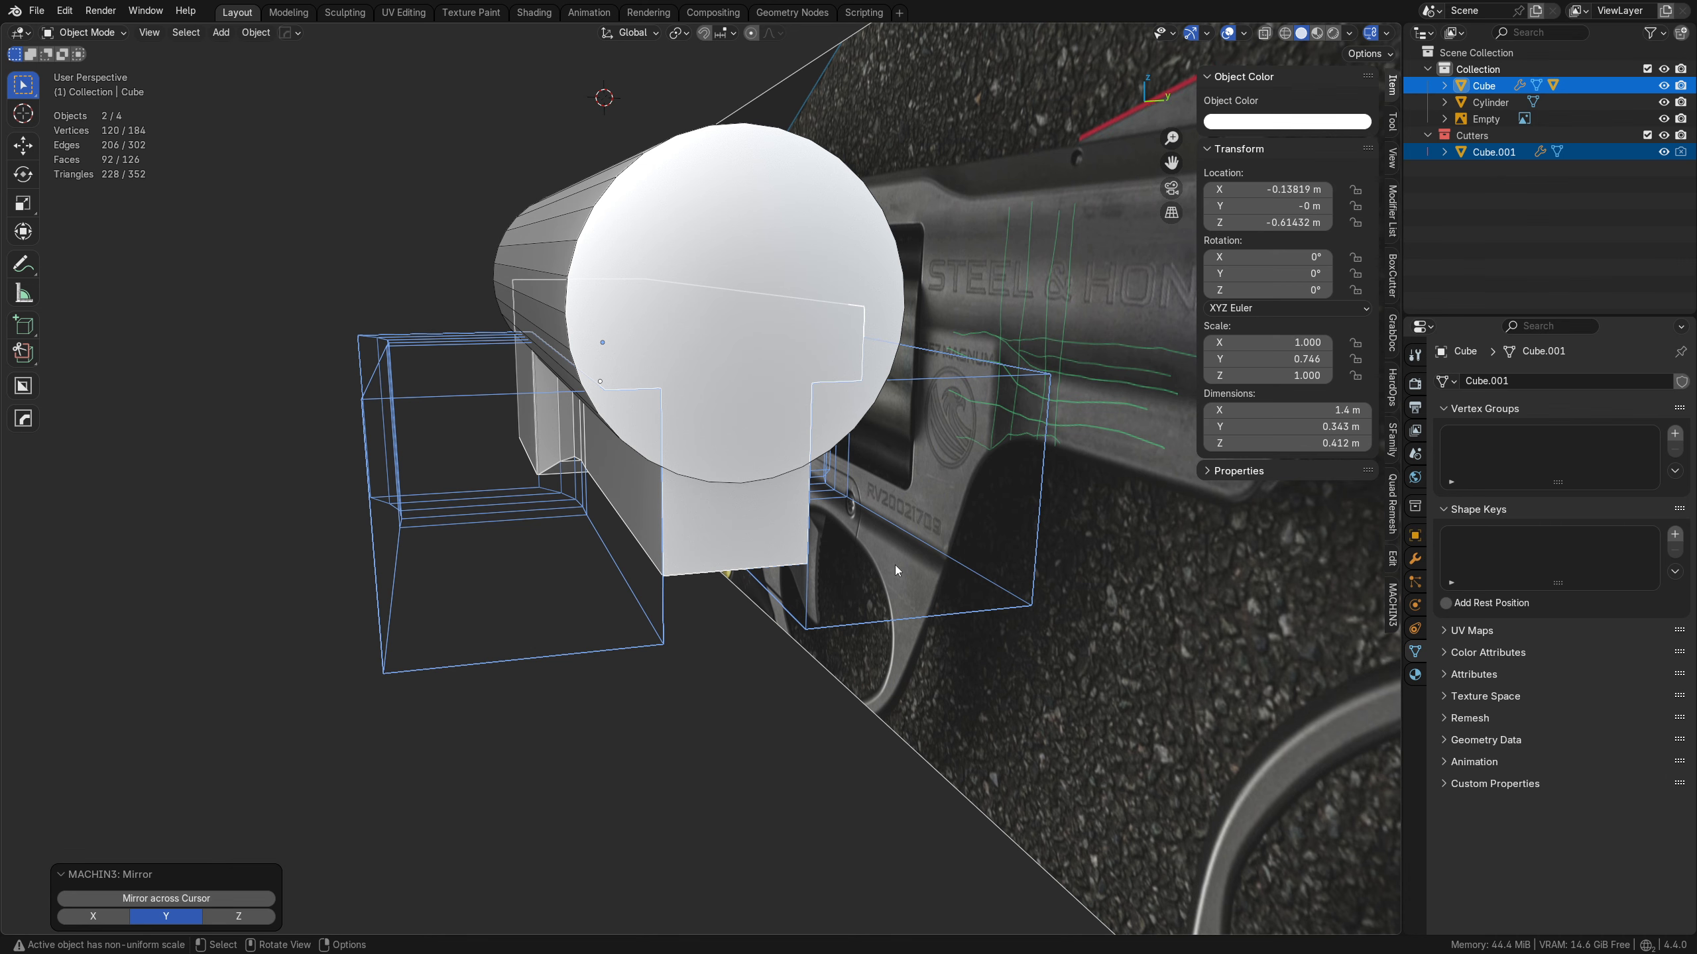
click(894, 565)
- Move all the front-end vertices of the underlug cube about 0.069 m along X in X-ray front view
middle_drag(823, 611, 743, 553)
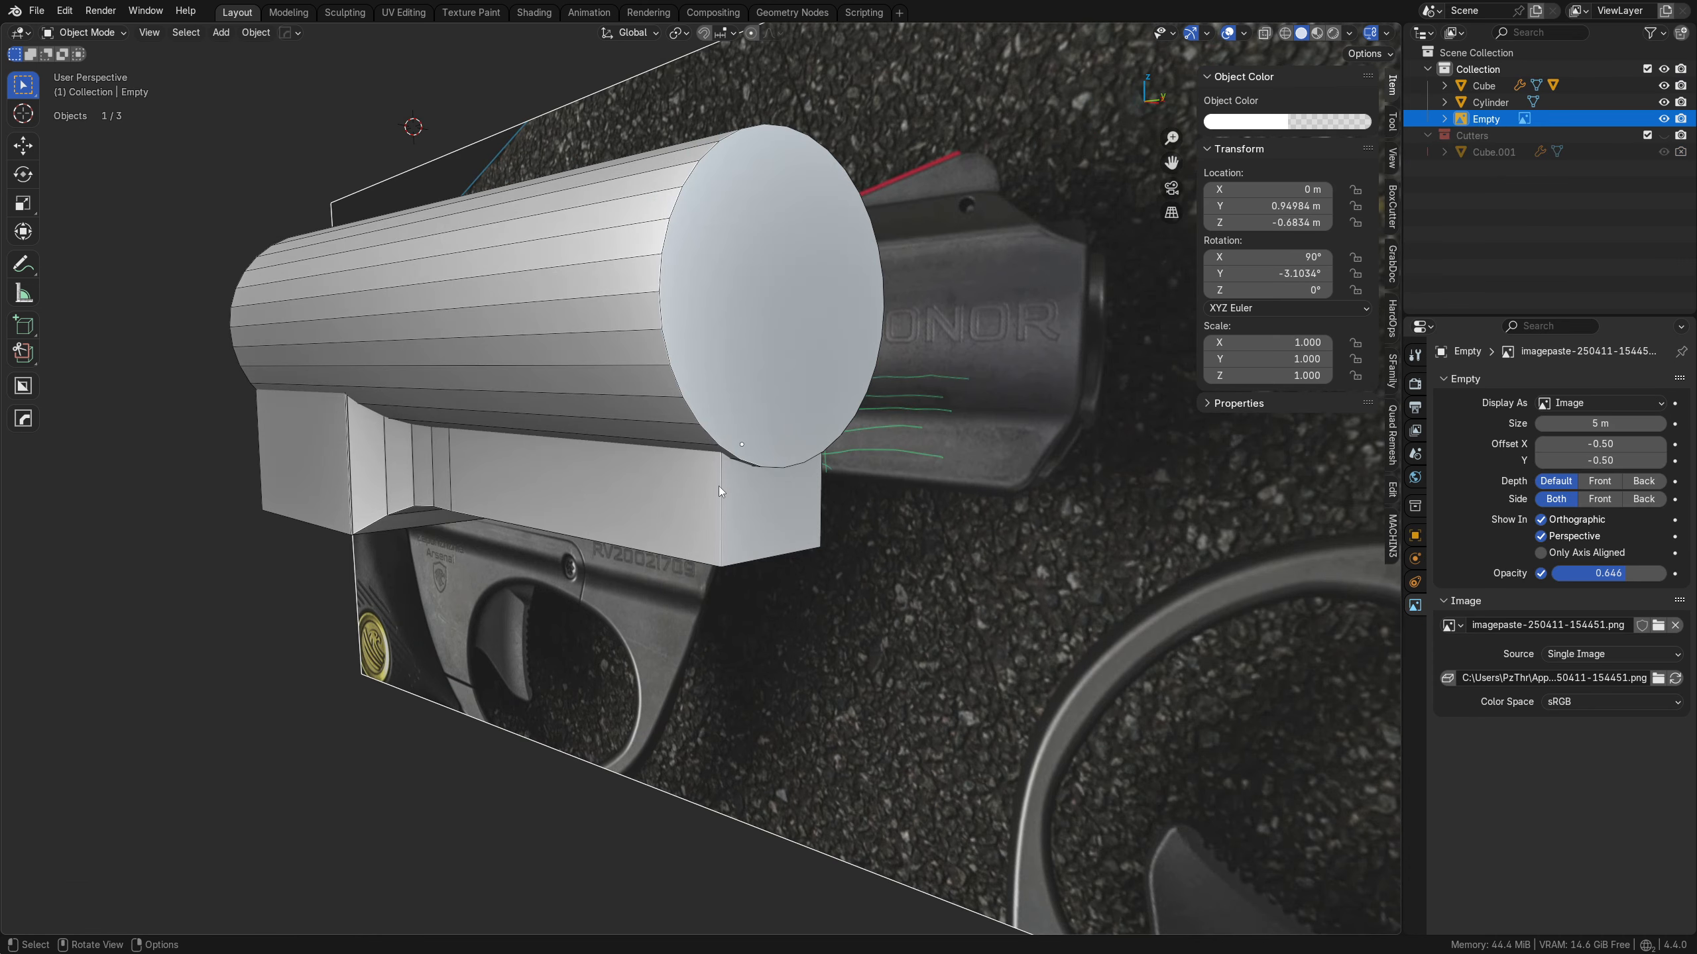
middle_drag(631, 495, 639, 499)
mouse_move(777, 527)
alt+middle_down()
mouse_move(833, 505)
mouse_move(790, 499)
alt+middle_up()
click(697, 507)
key(Tab)
click(630, 523)
drag(641, 602, 796, 292)
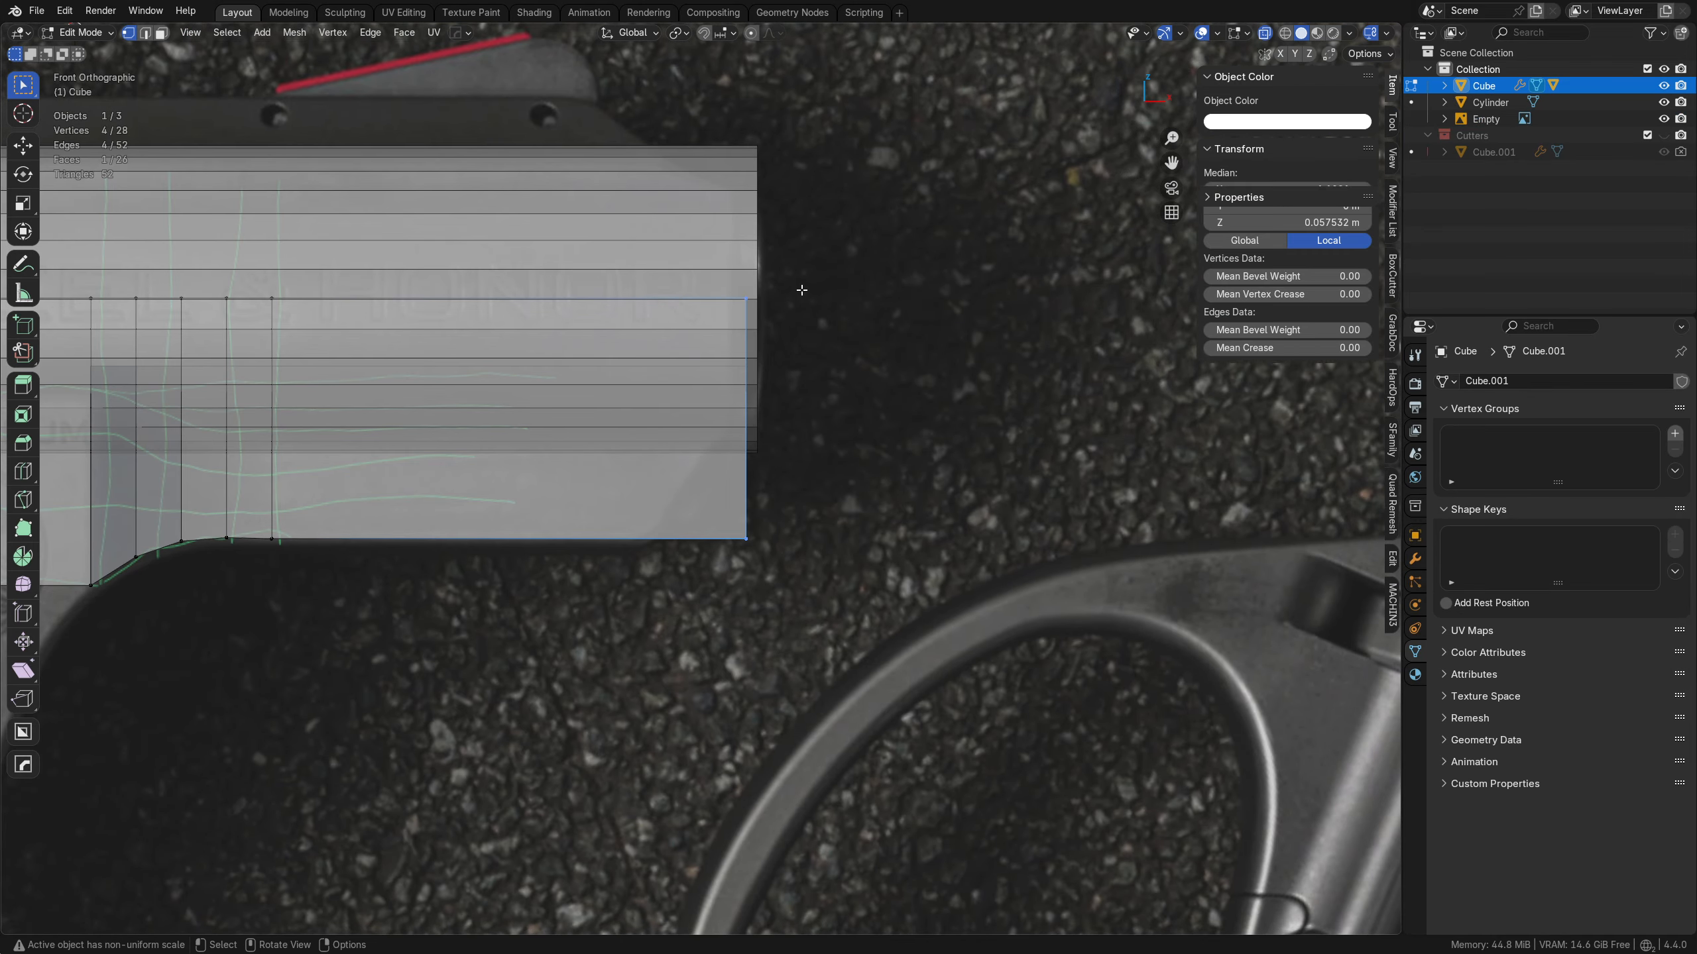
click(792, 305)
drag(568, 623, 785, 277)
drag(864, 718, 679, 216)
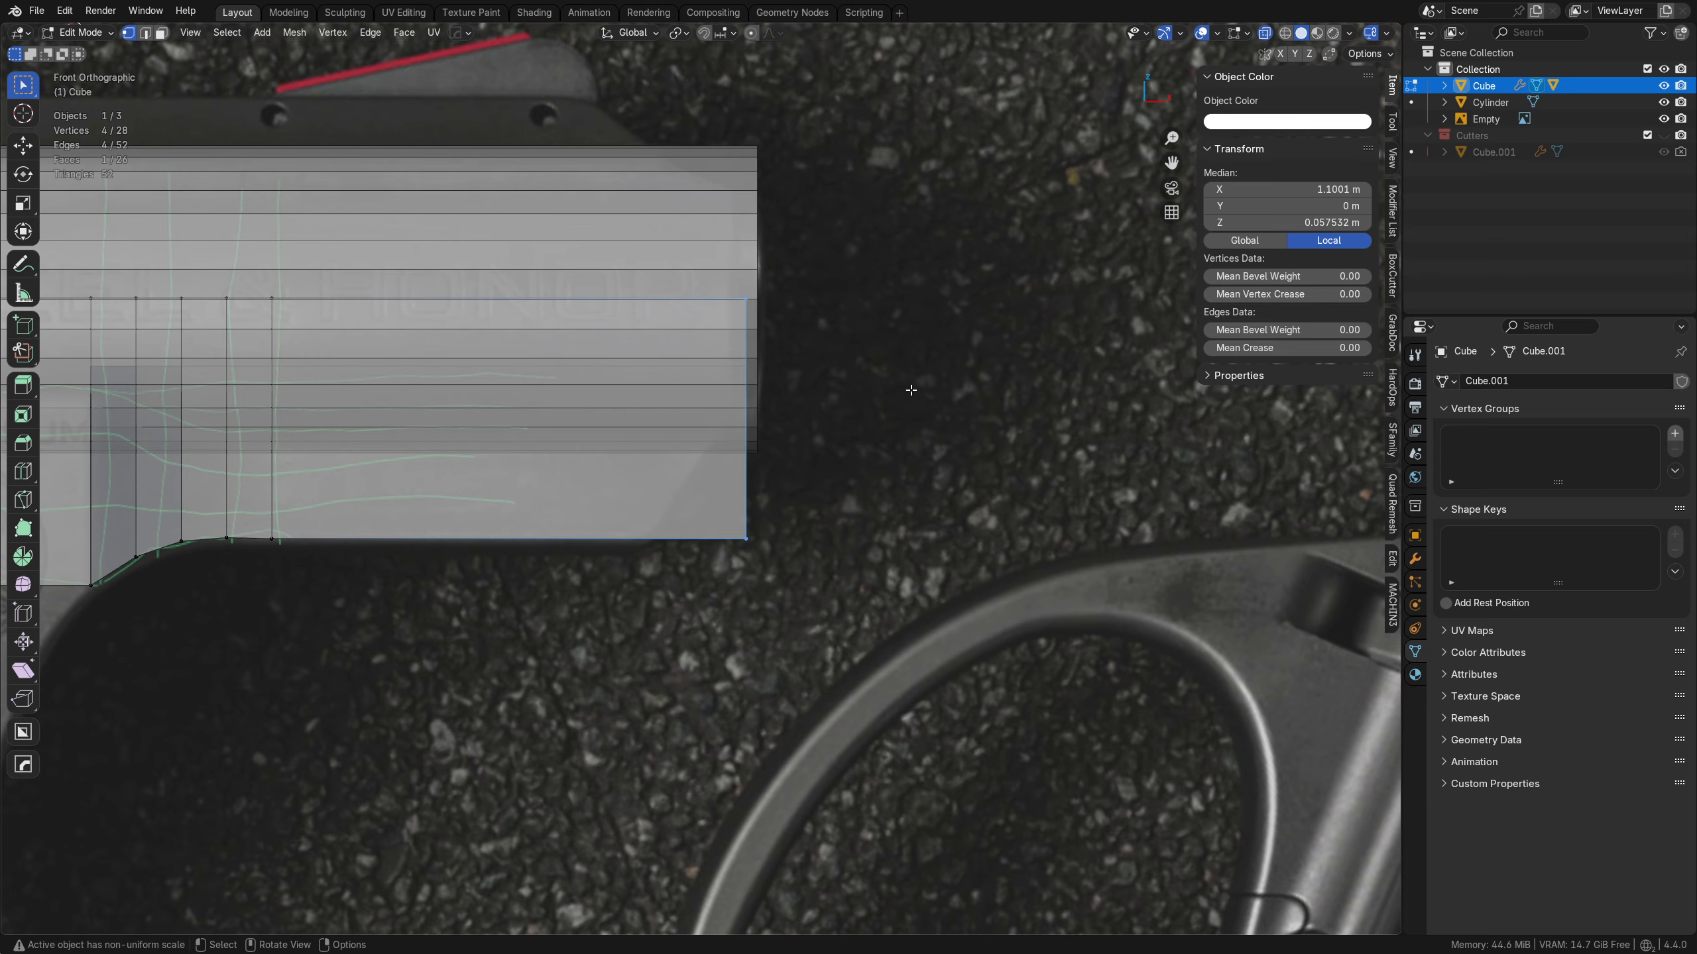
key(g)
key(x)
click(927, 397)
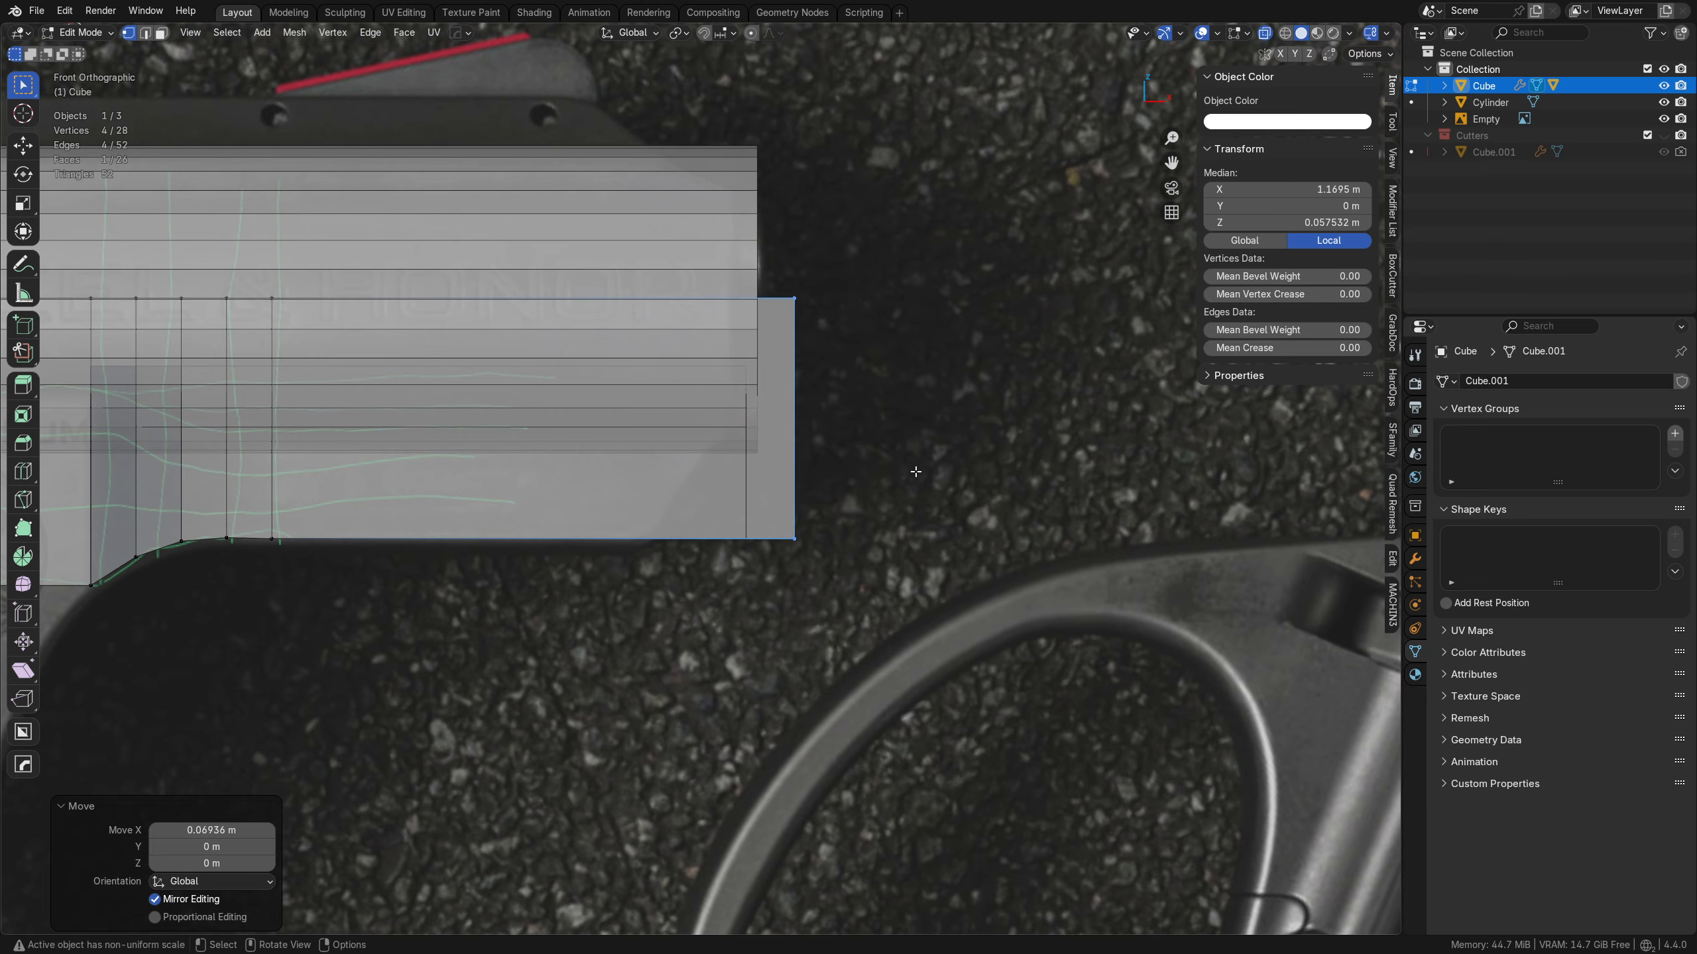
- Switch to editing the barrel cylinder, extend its front end about 0.106 m along X, and return to Object Mode
middle_drag(915, 472, 858, 501)
key(alt+q)
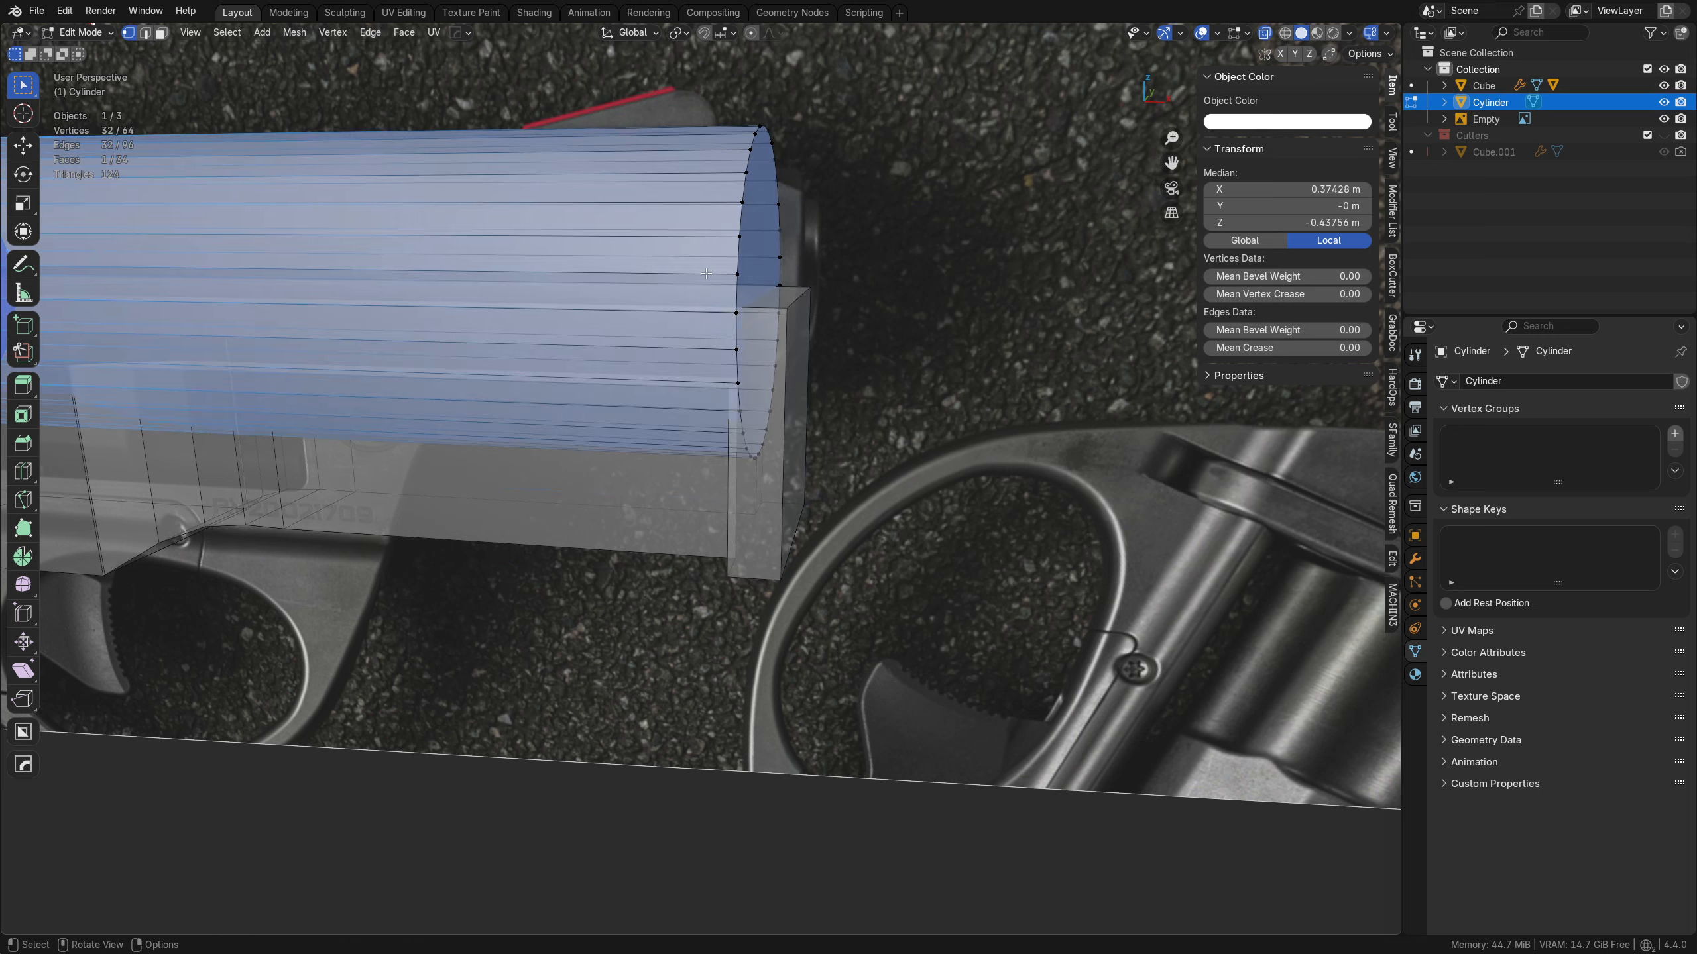
key(g)
key(x)
click(951, 392)
key(Tab)
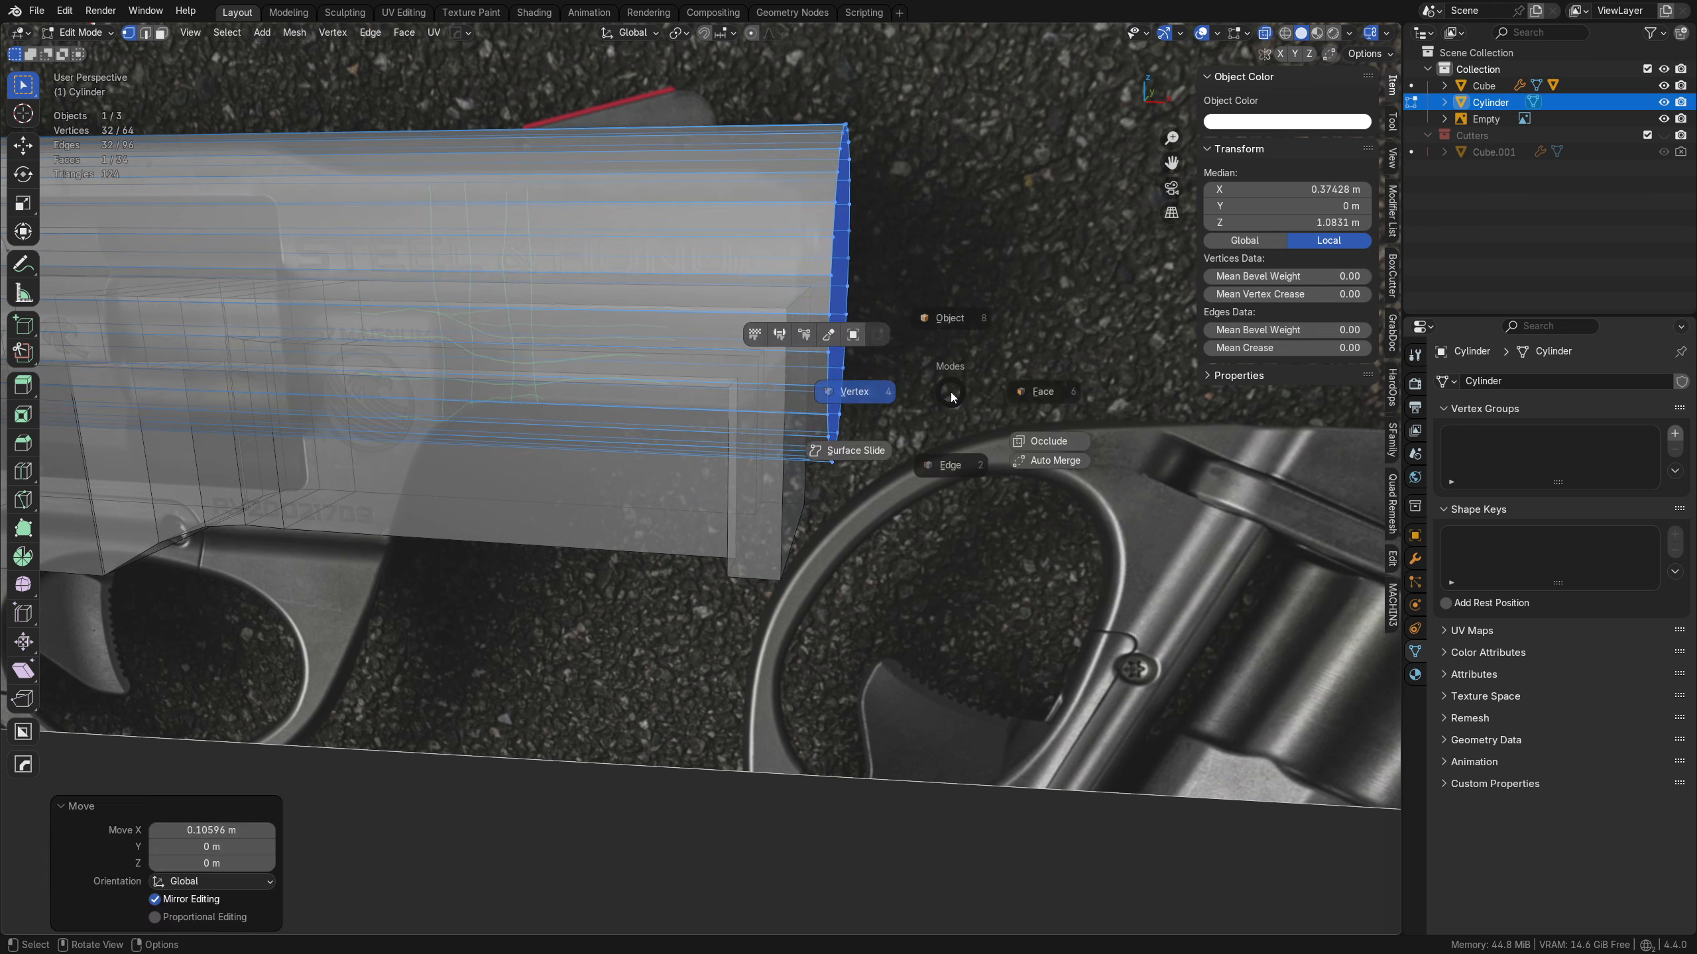
click(950, 318)
- Reveal the cutter, extend its front face along X past the underlug's end to 1.12 m overall length, and hide it again
click(709, 523)
key(ctrl+shift+b)
click(709, 523)
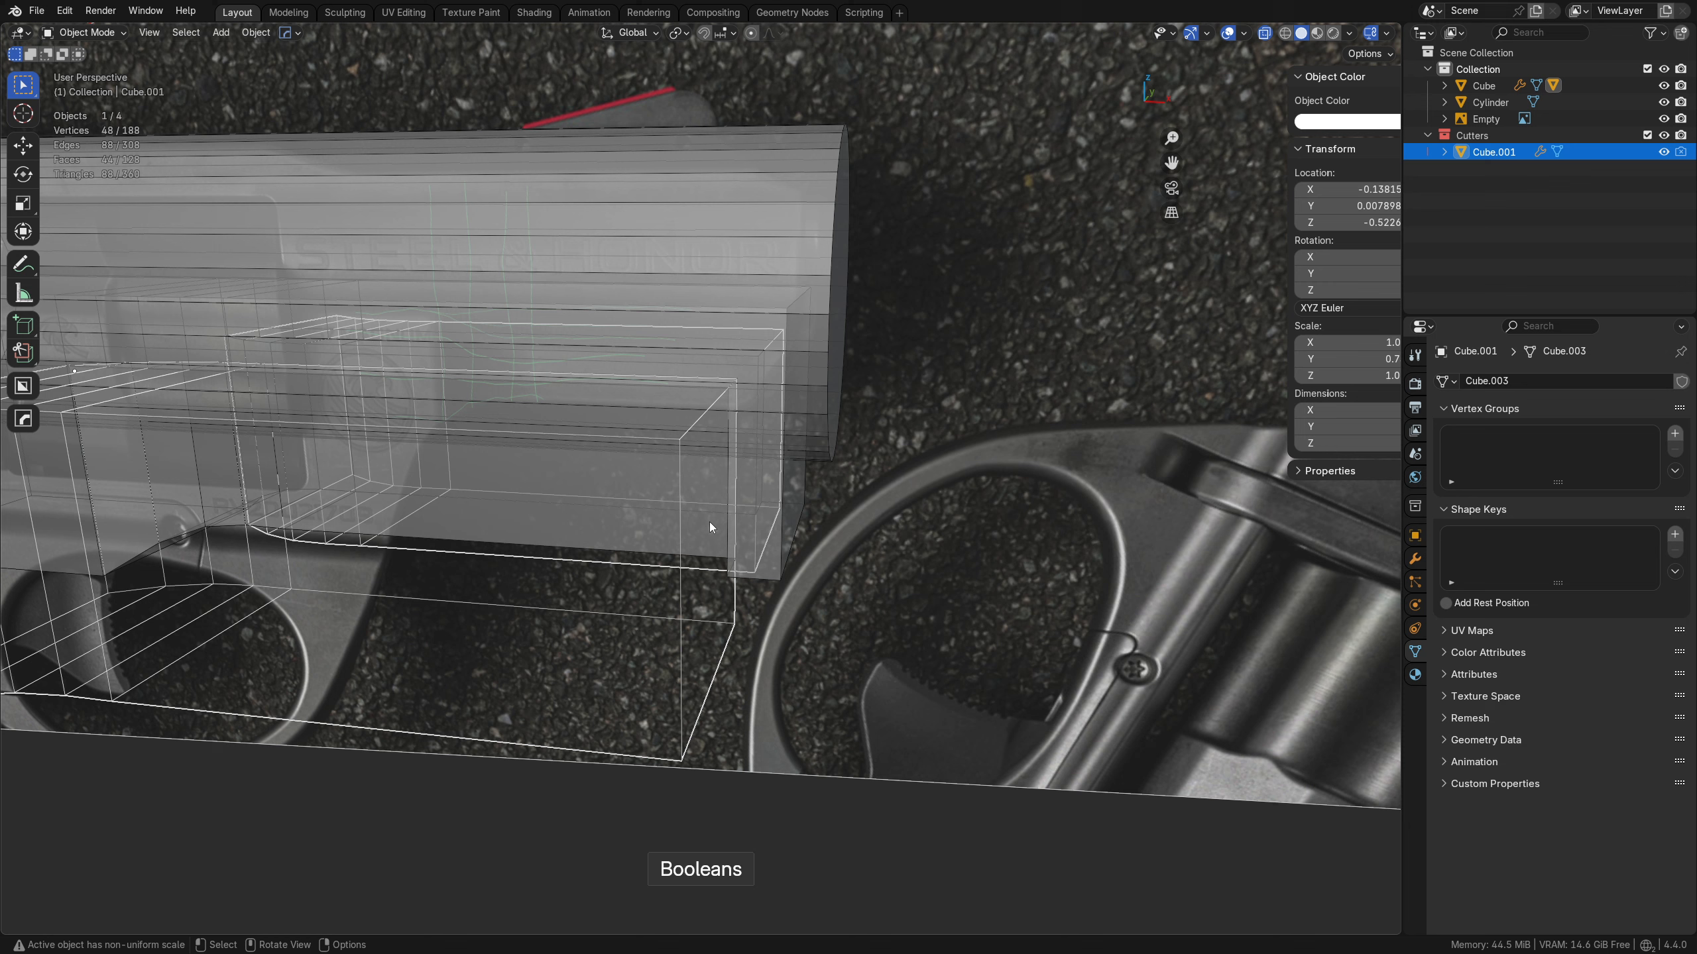
key(Tab)
click(740, 524)
key(g)
key(x)
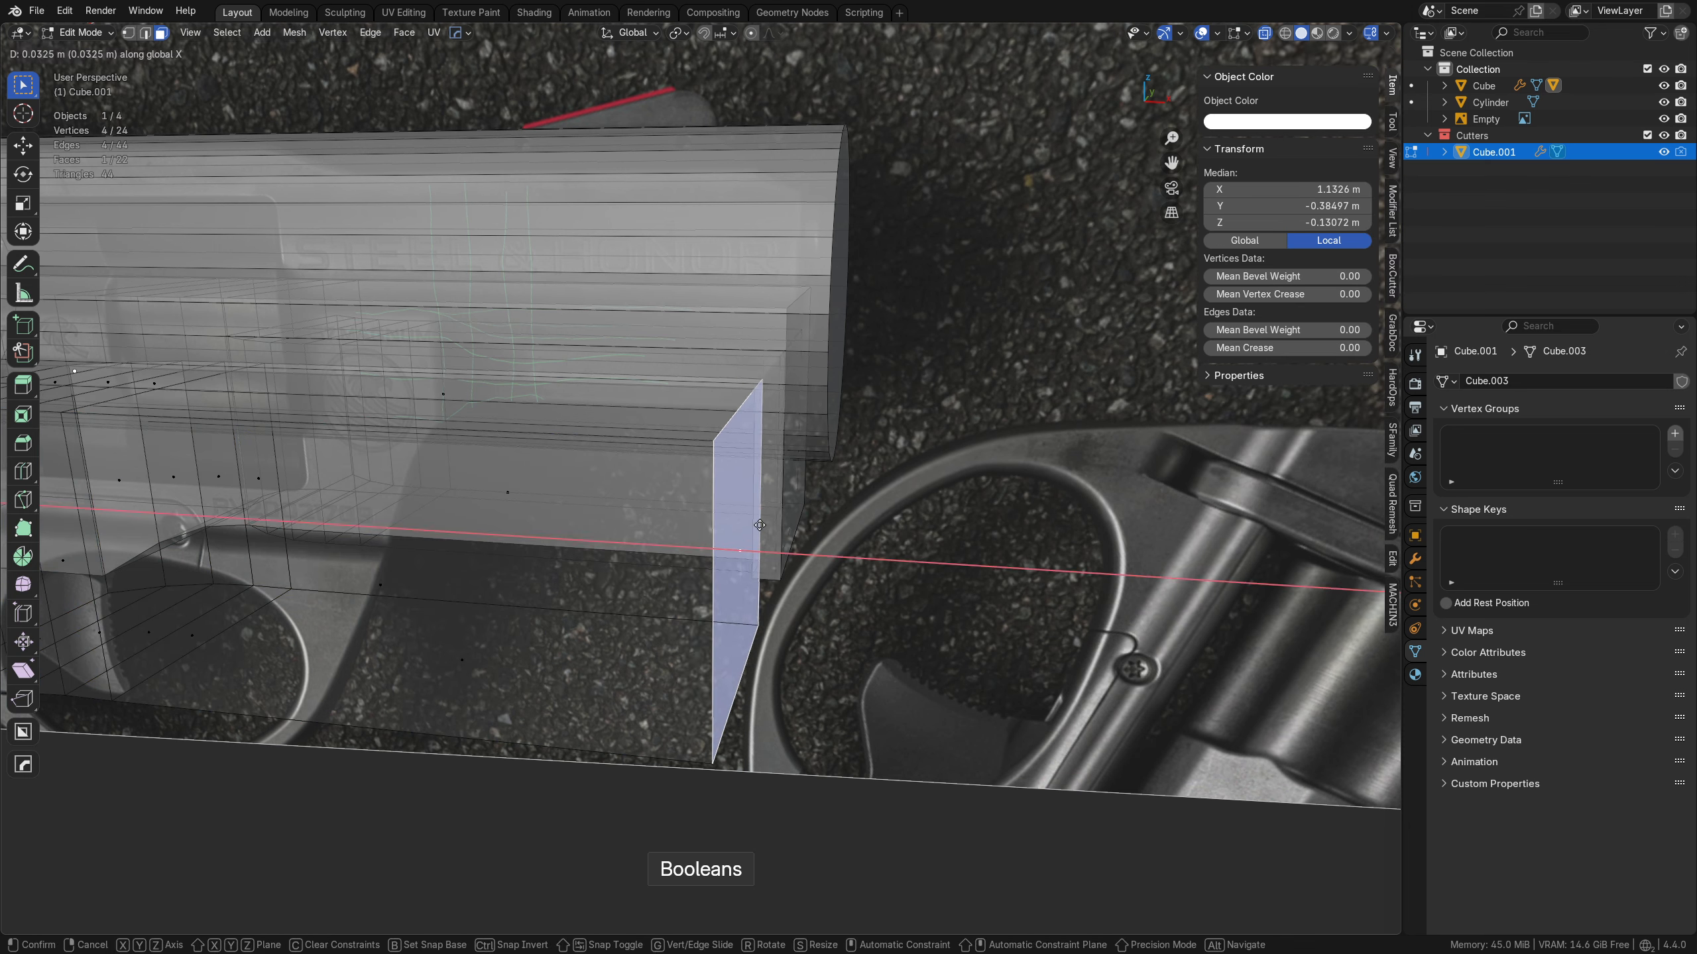
click(788, 527)
key(Tab)
key(h)
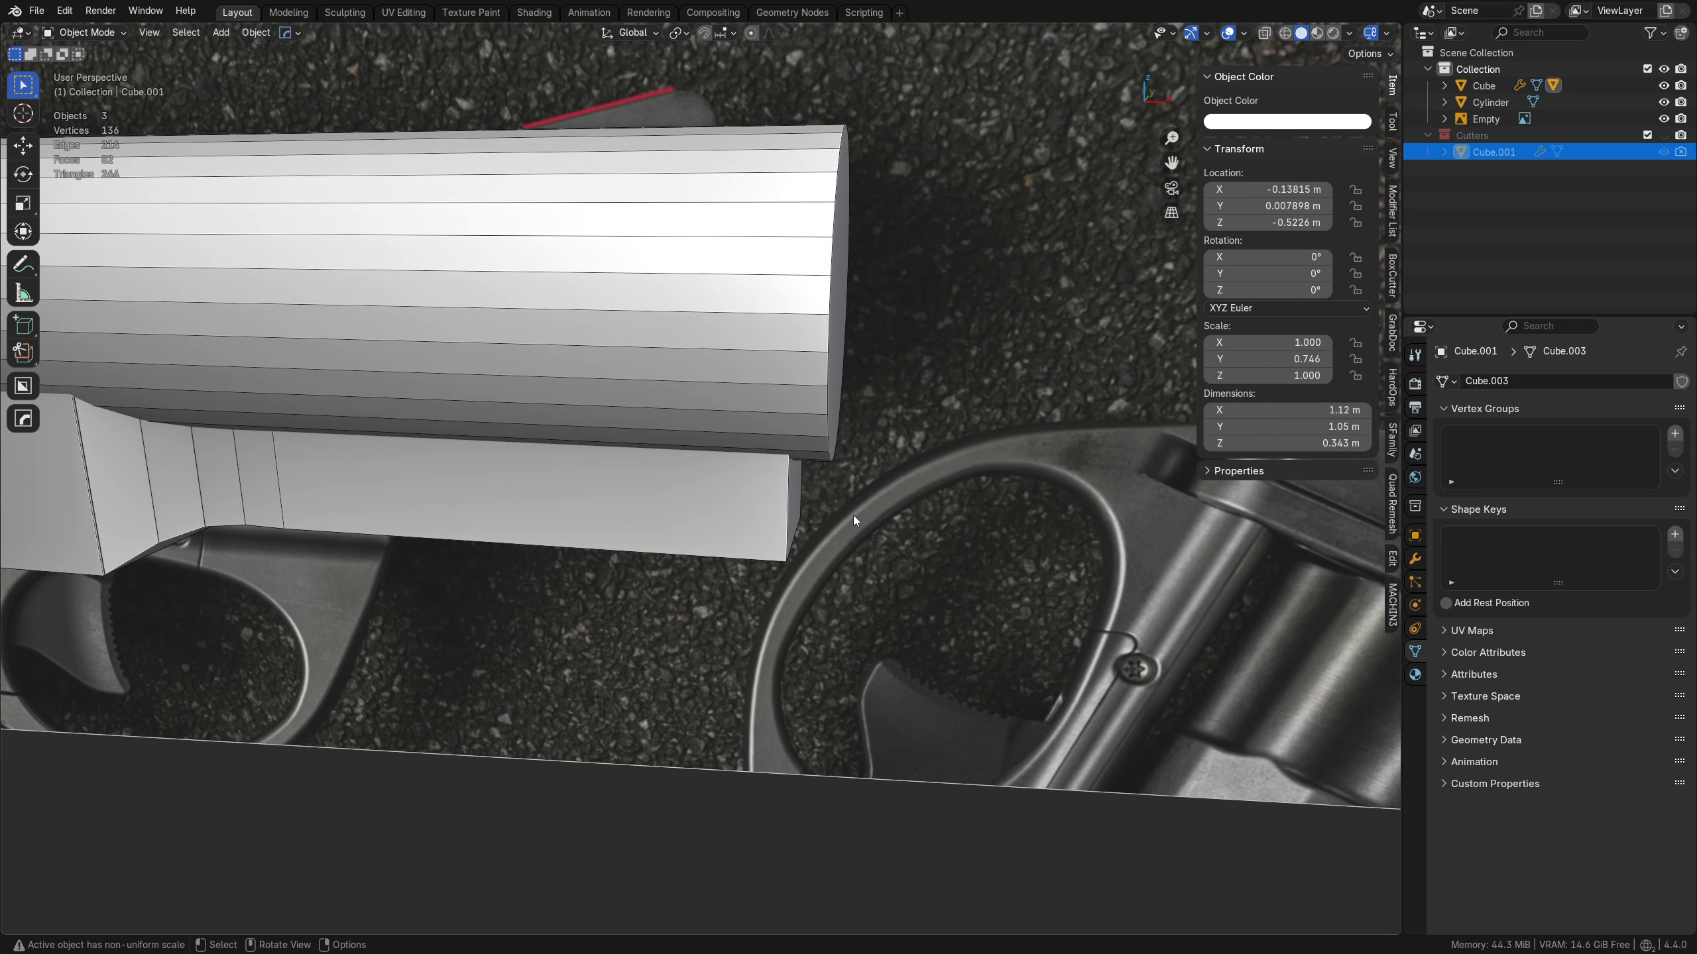
- Add a cube, scale its mesh to 0.096, and place it over the barrel's upper rear edge, matching the rib in the reference
middle_drag(854, 514, 521, 462)
scroll(604, 422, down, 2)
shift+middle_drag(605, 421, 697, 382)
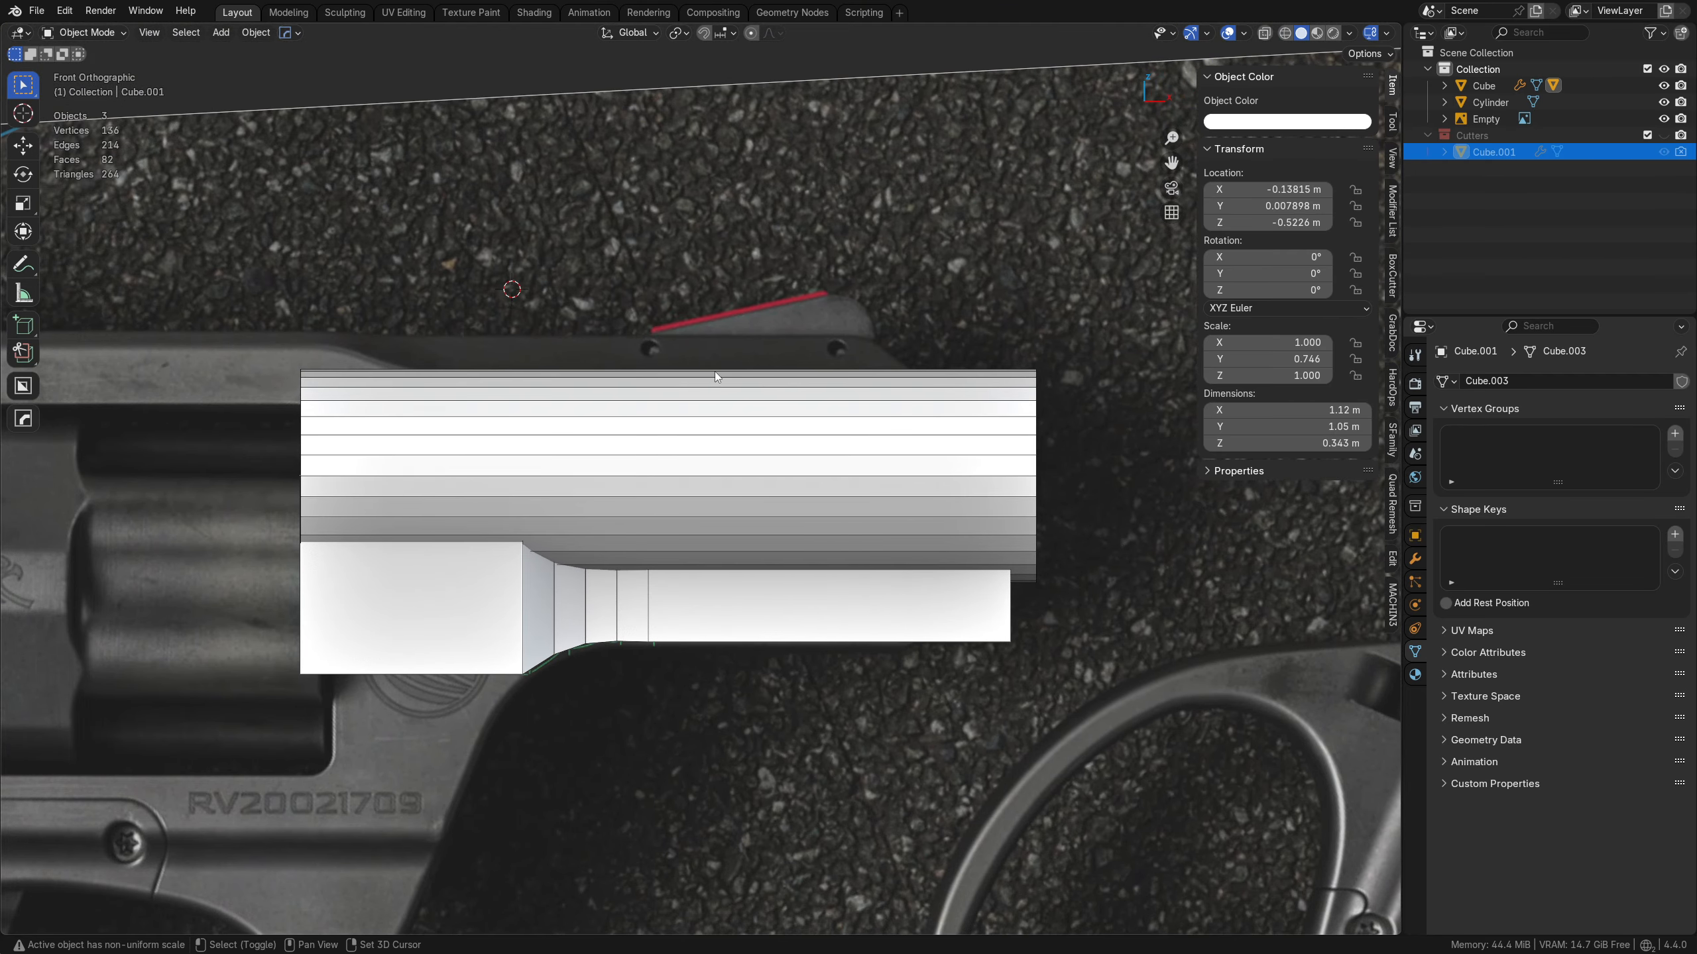
shift+middle_drag(708, 380, 676, 383)
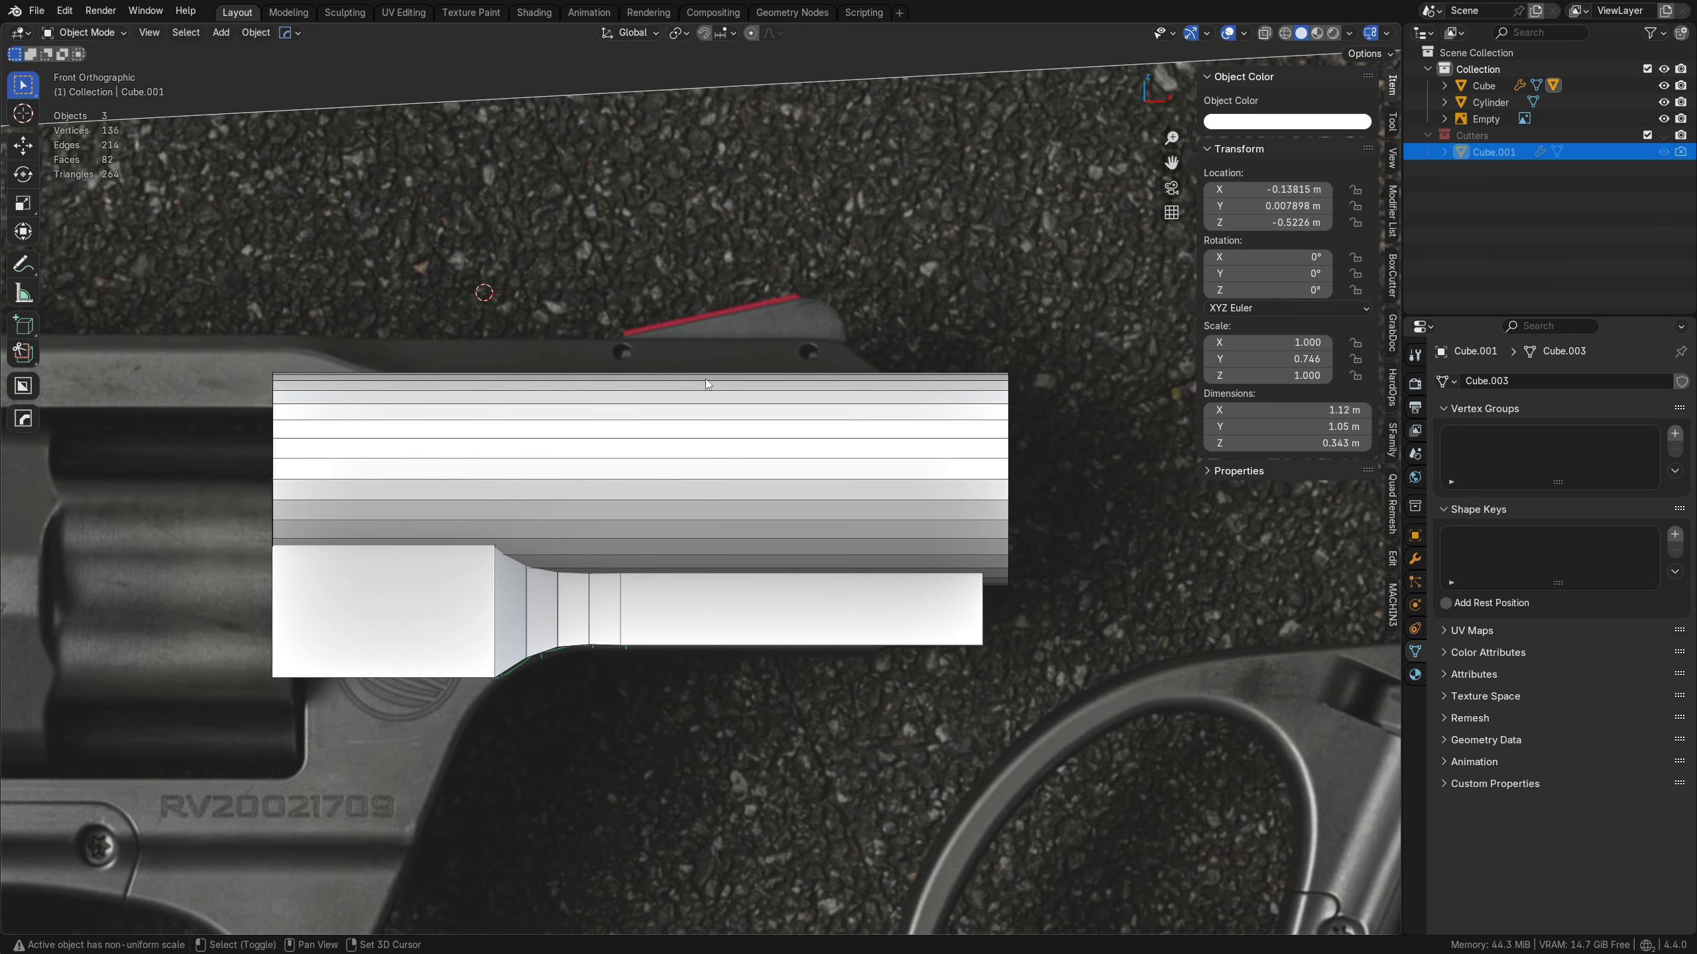
key(shift+a)
mouse_move(694, 373)
click(771, 404)
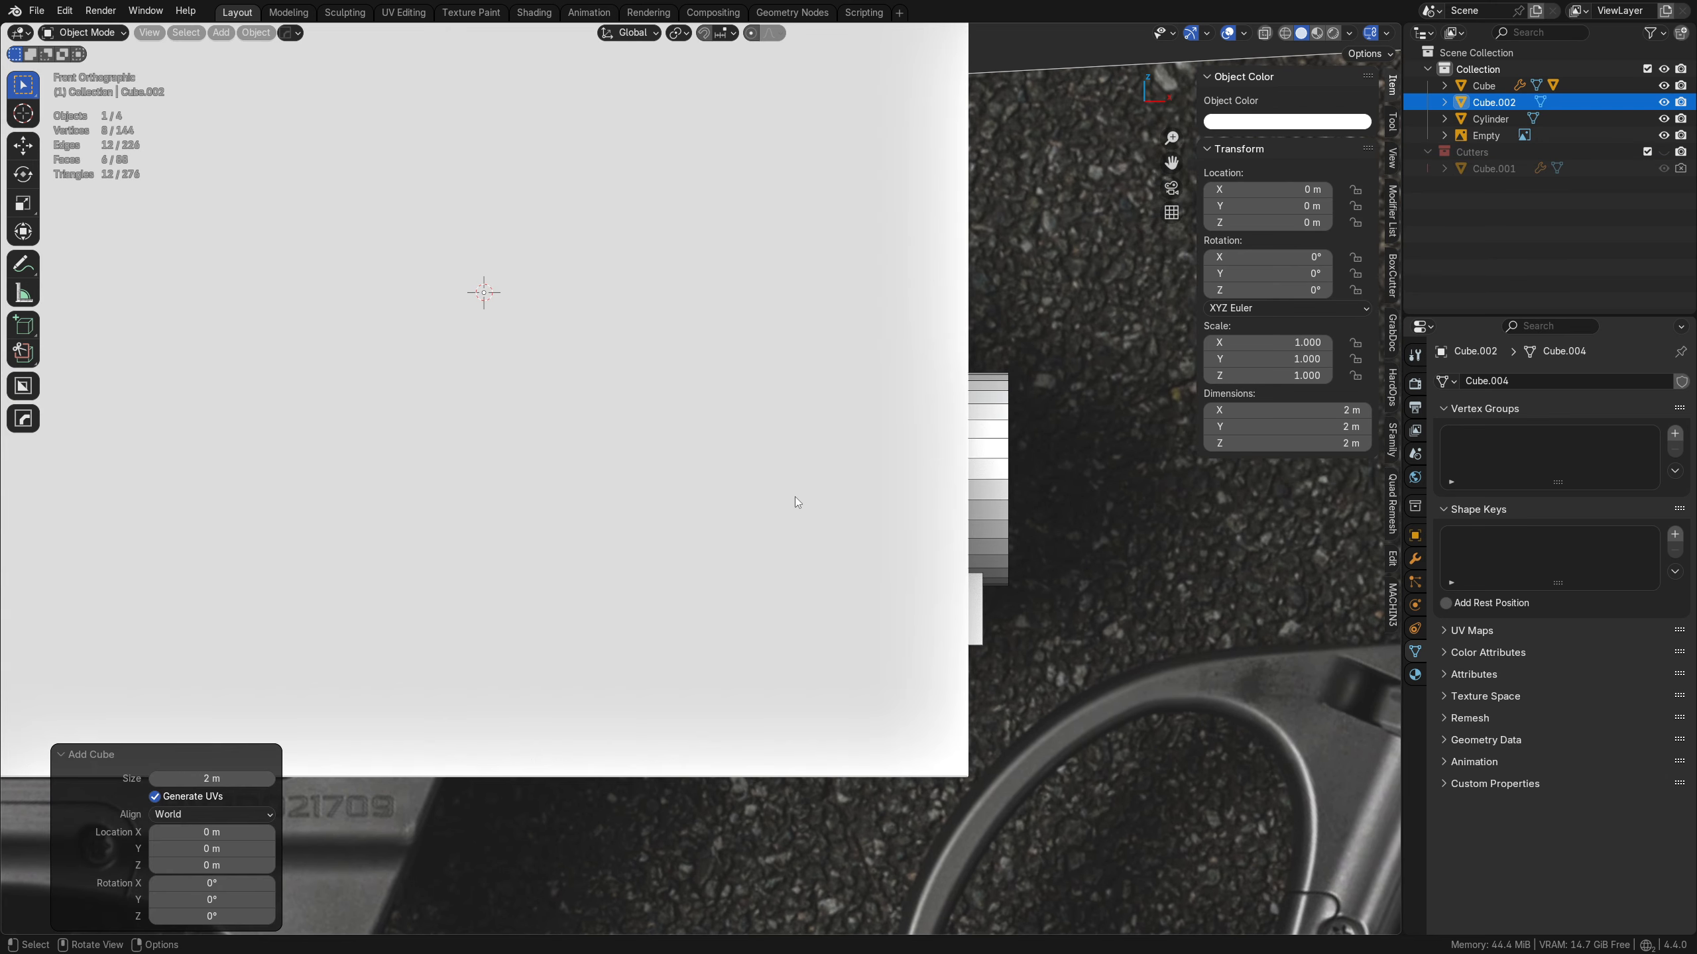
key(Tab)
key(s)
click(527, 340)
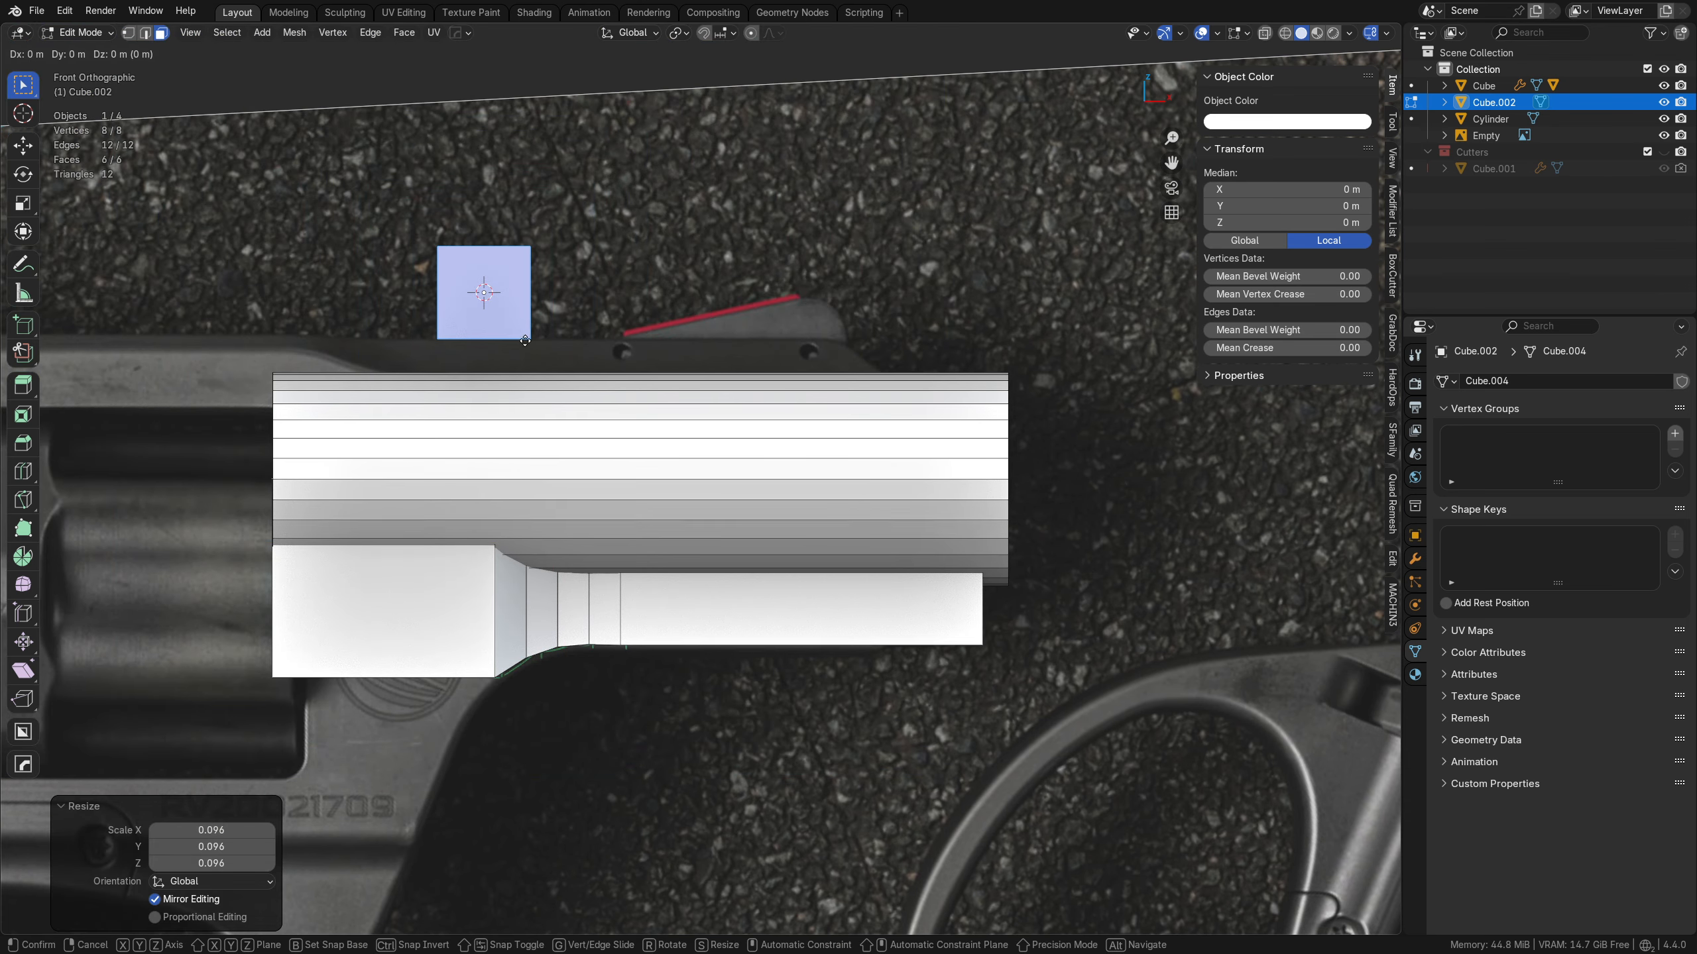
key(g)
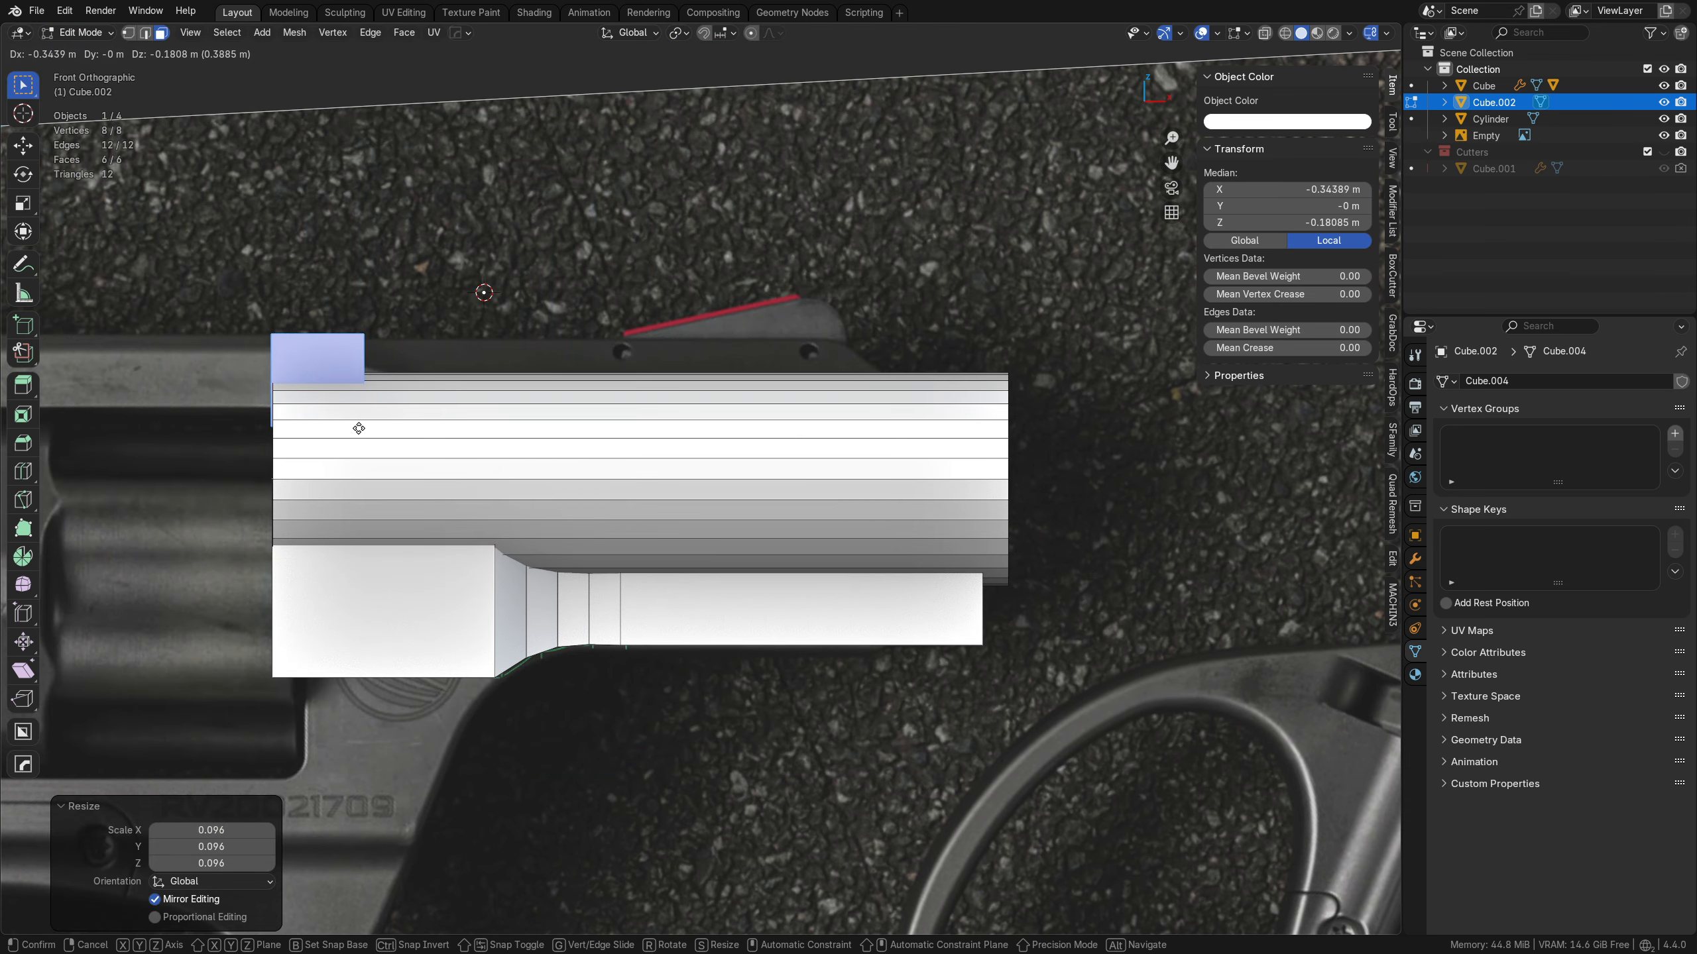
click(358, 429)
- Stretch the new block forward along the barrel's top by moving its front face 1.192 m along X
key(Tab)
key(alt+z)
click(362, 383)
key(g)
key(y)
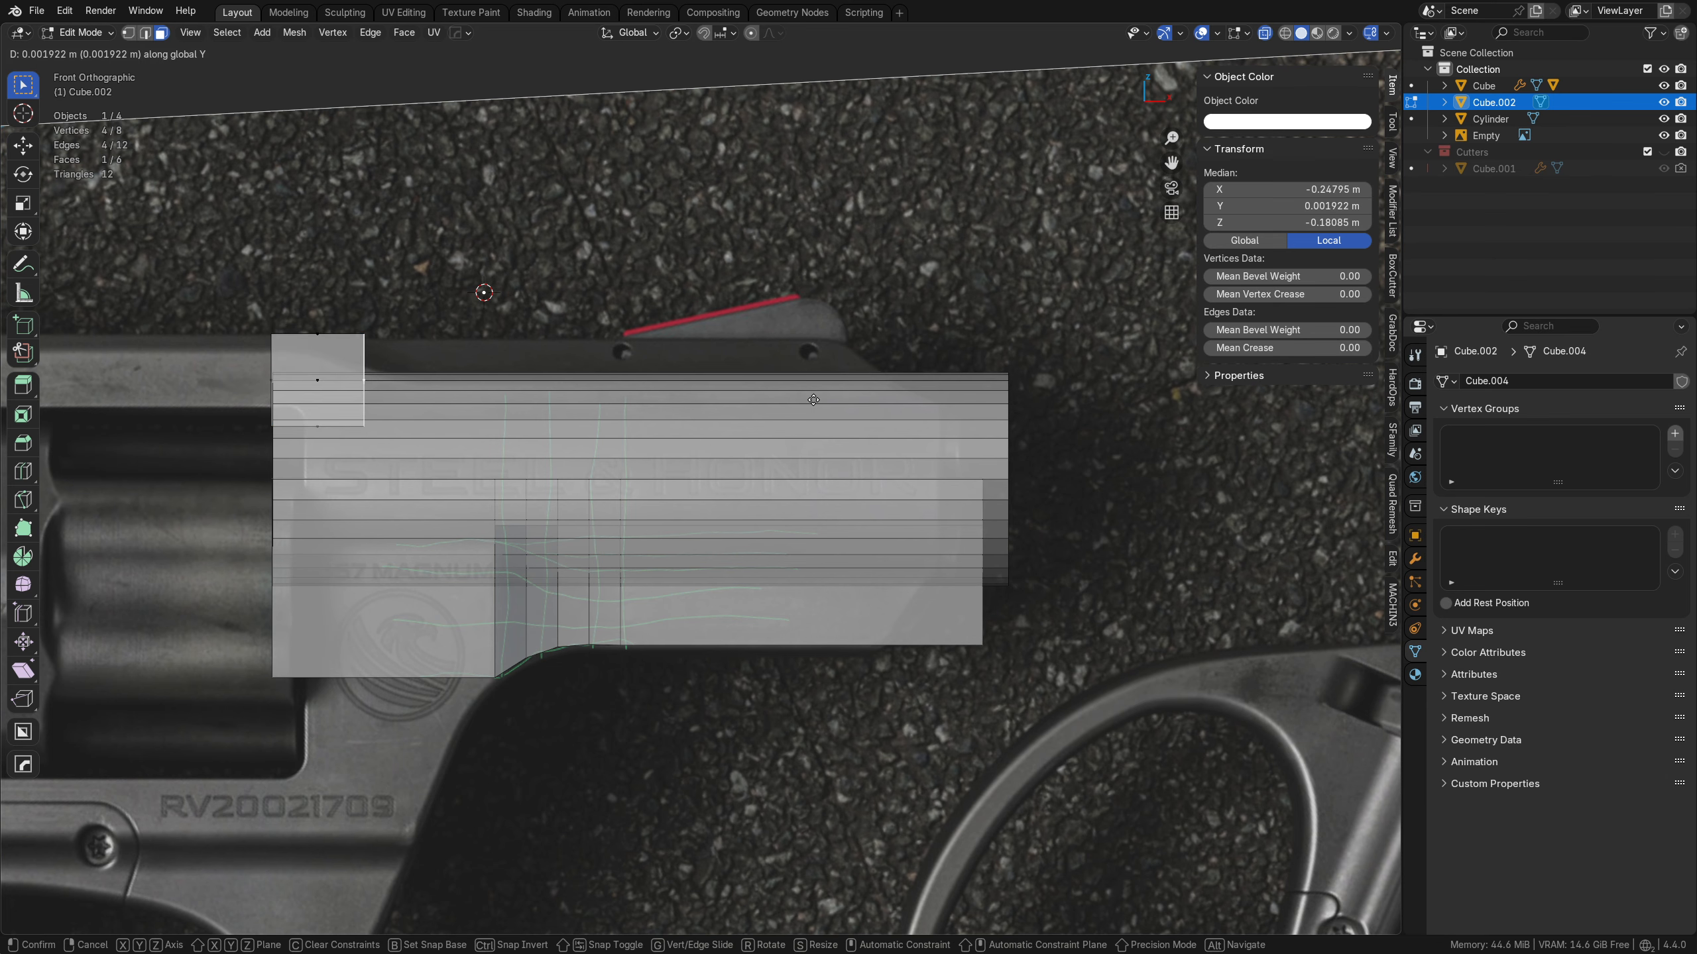
key(x)
click(983, 415)
shift+middle_drag(864, 381, 689, 424)
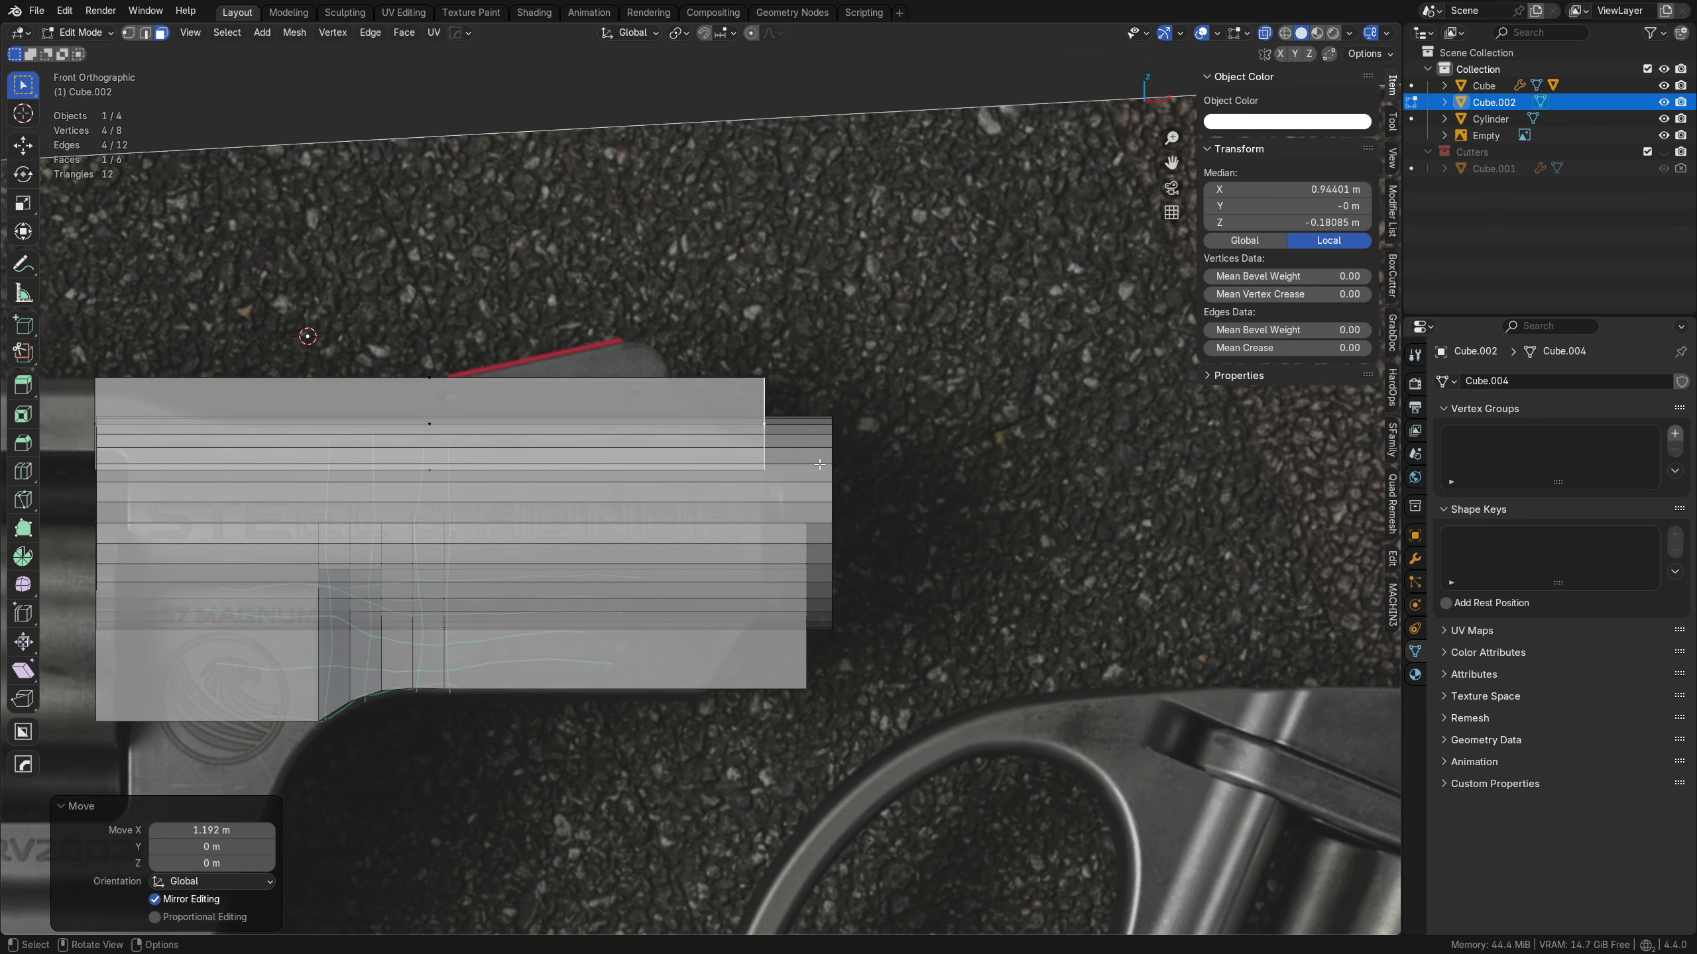
- Slant the rib block's front by moving its upper front edge about -0.212 m along X to follow the reference
key(1)
key(g)
key(x)
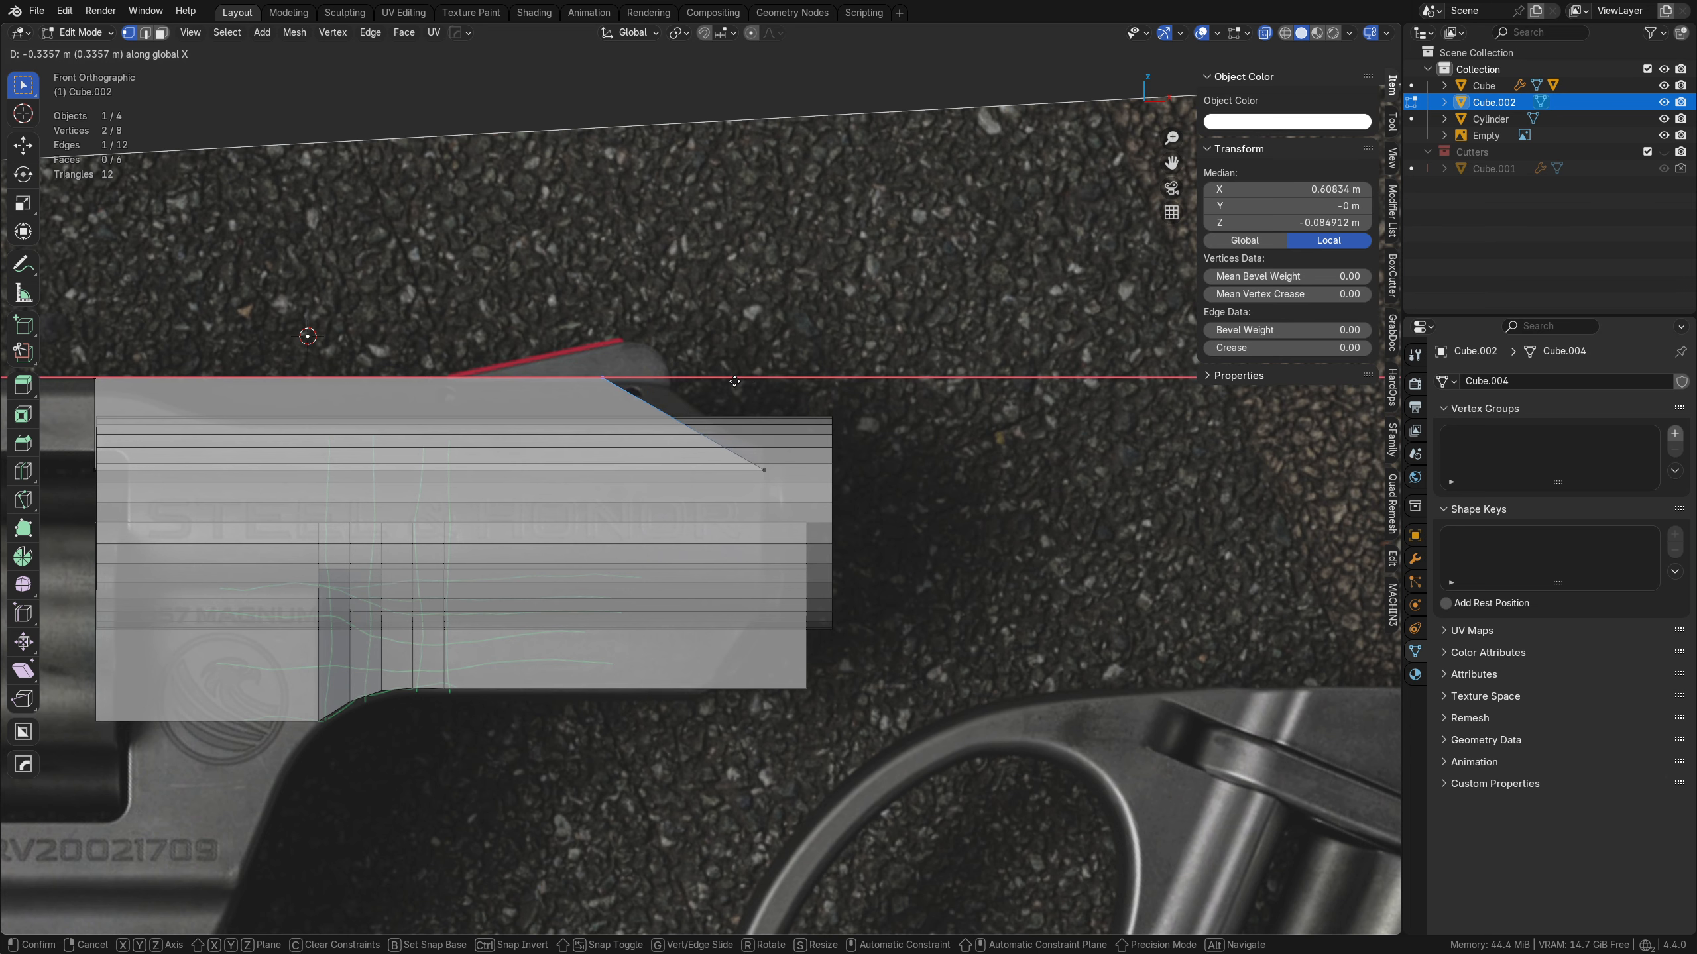
click(794, 380)
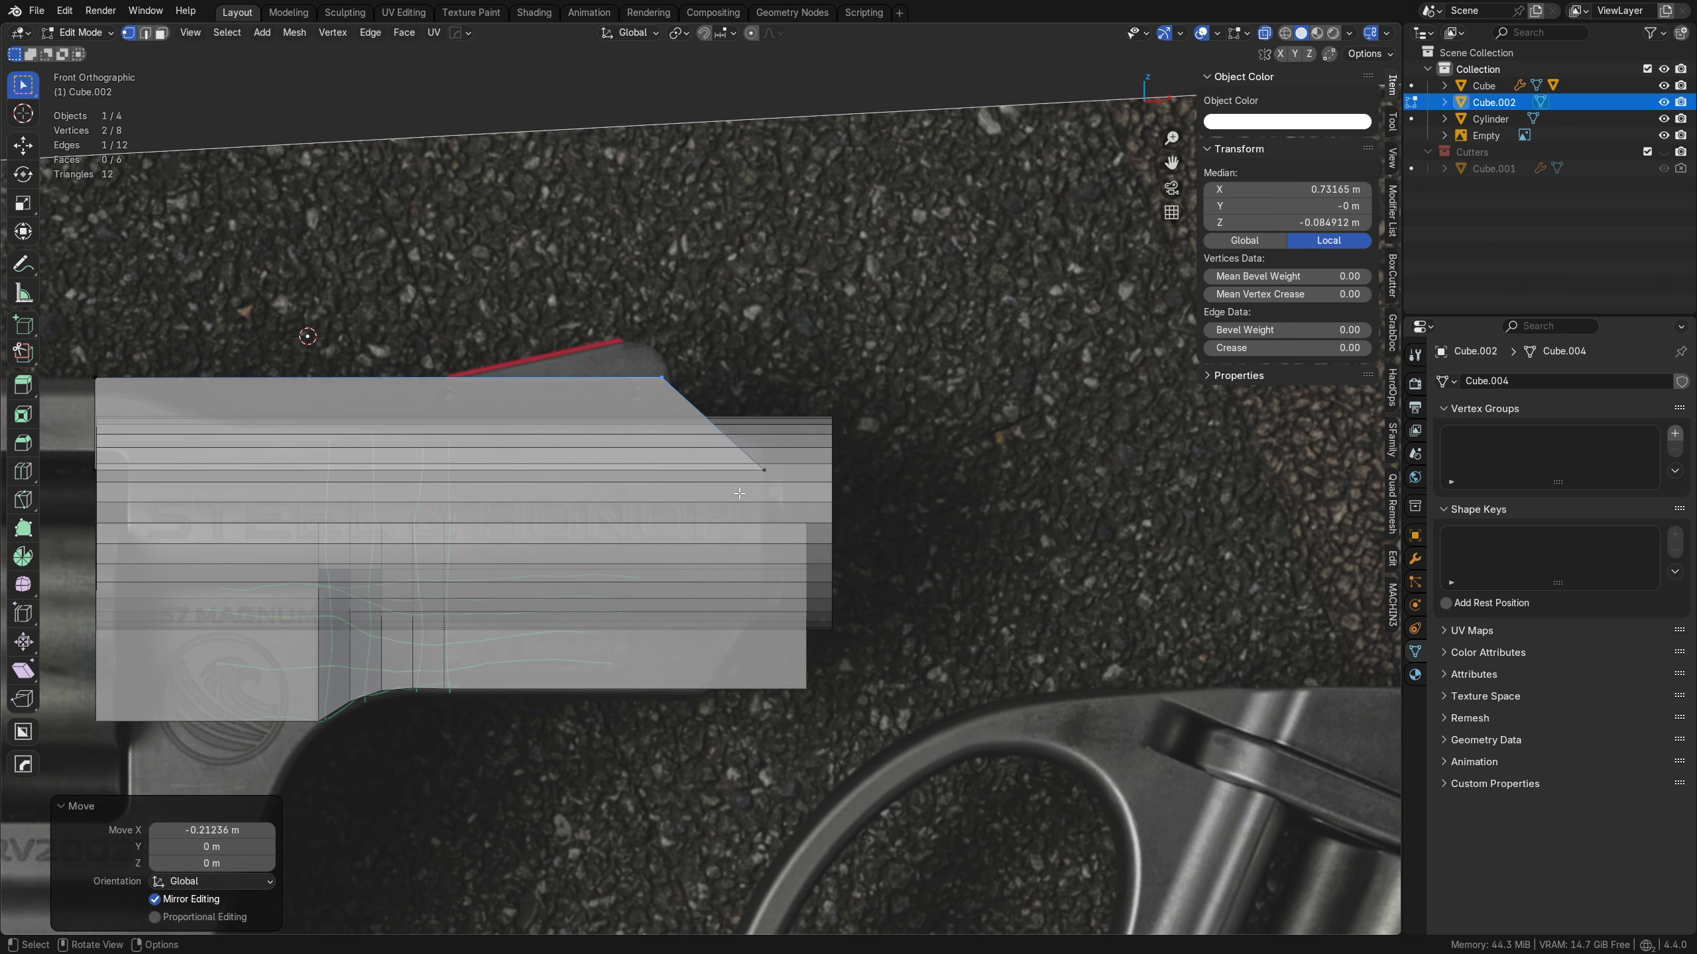
click(820, 521)
- Widen the whole rib block by scaling it 1.449 along Y
middle_drag(844, 480, 777, 552)
key(KP_1)
scroll(850, 486, up, 2)
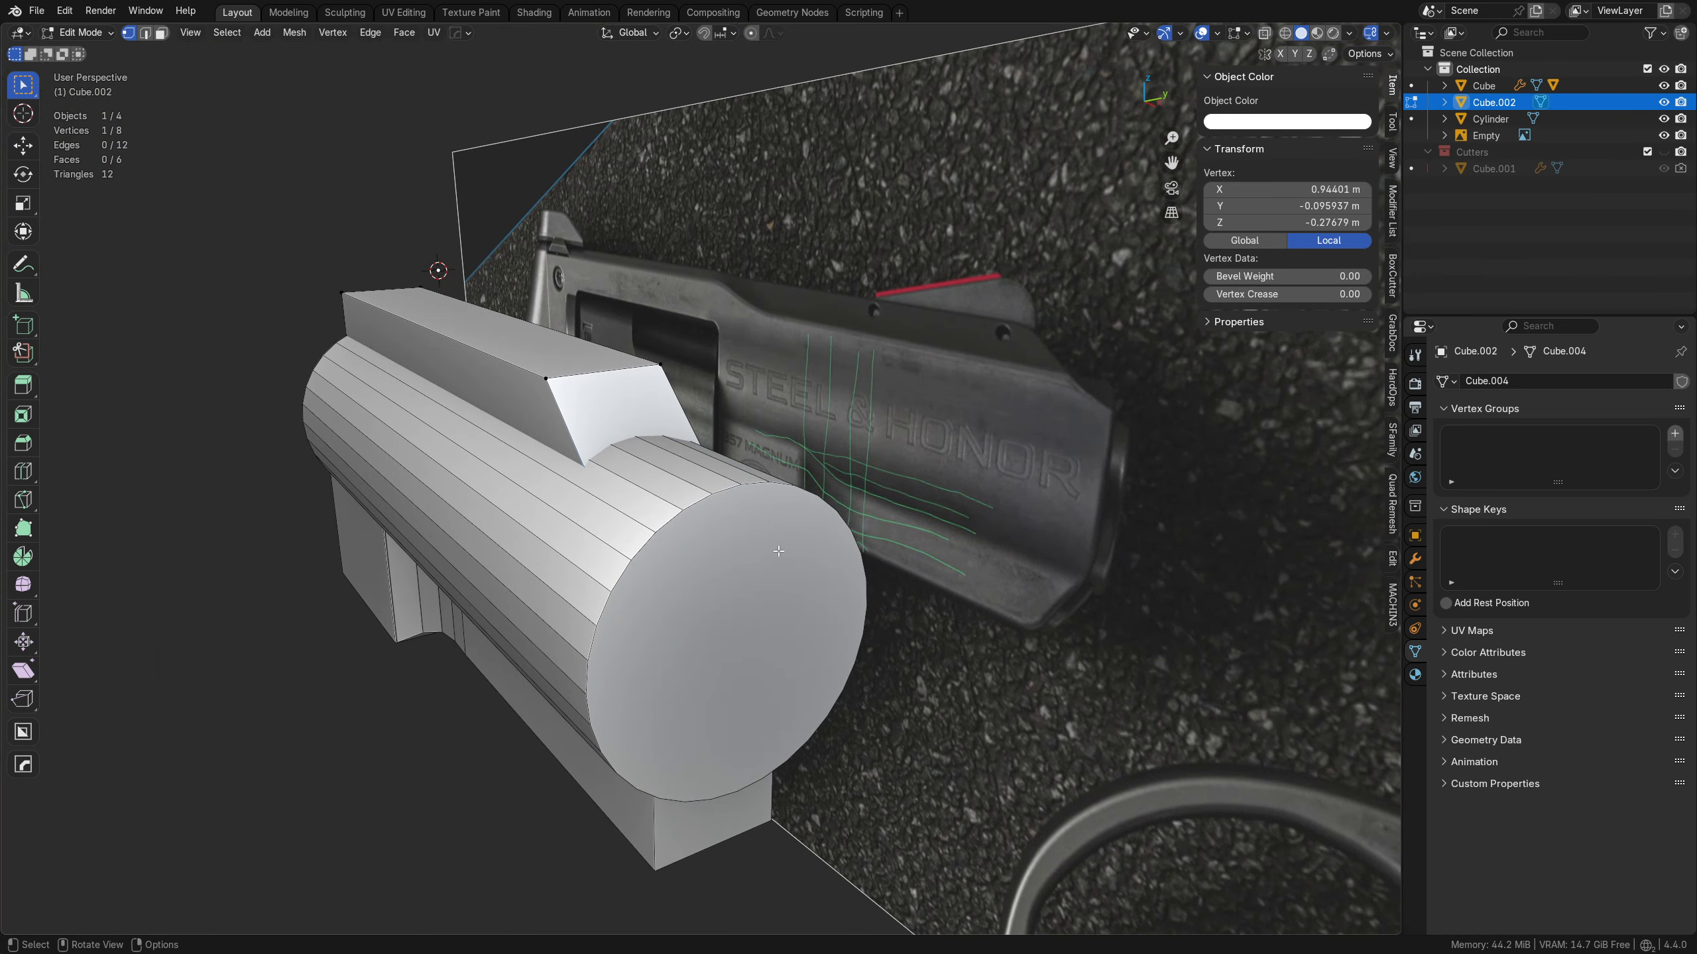
key(a)
key(s)
key(x)
key(y)
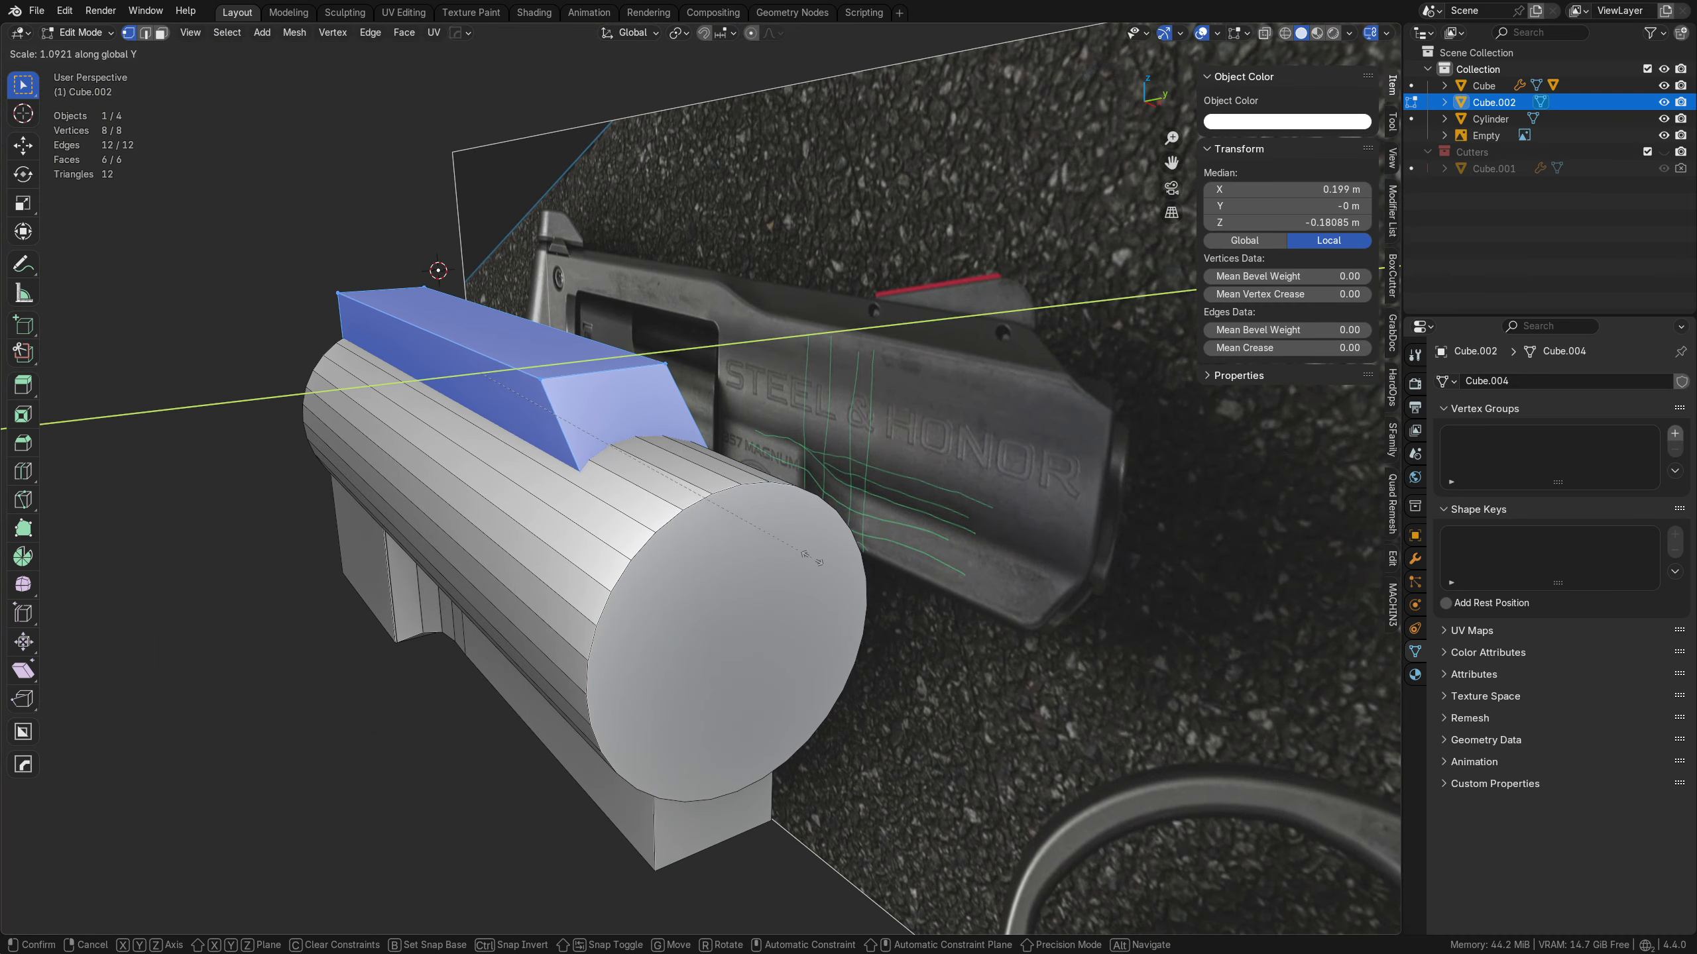
click(932, 584)
middle_drag(724, 583, 774, 573)
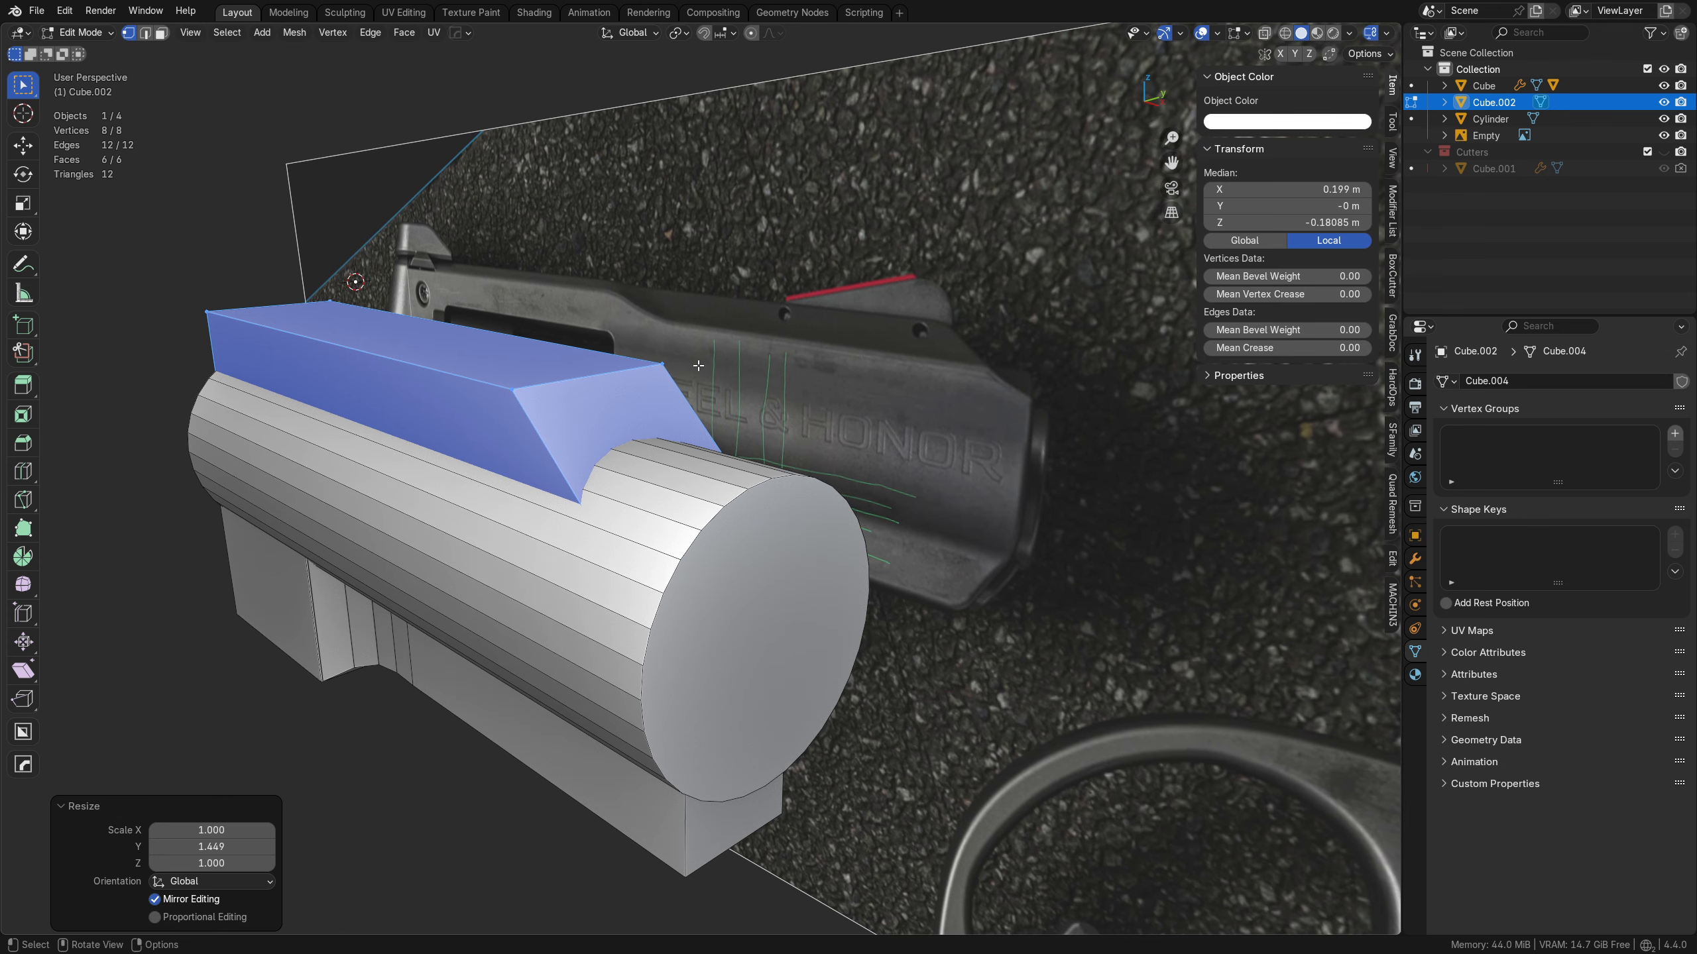
- Compare the rib block's slanted front and rear end with the reference revolver in wireframe and X-ray front view
key(KP_1)
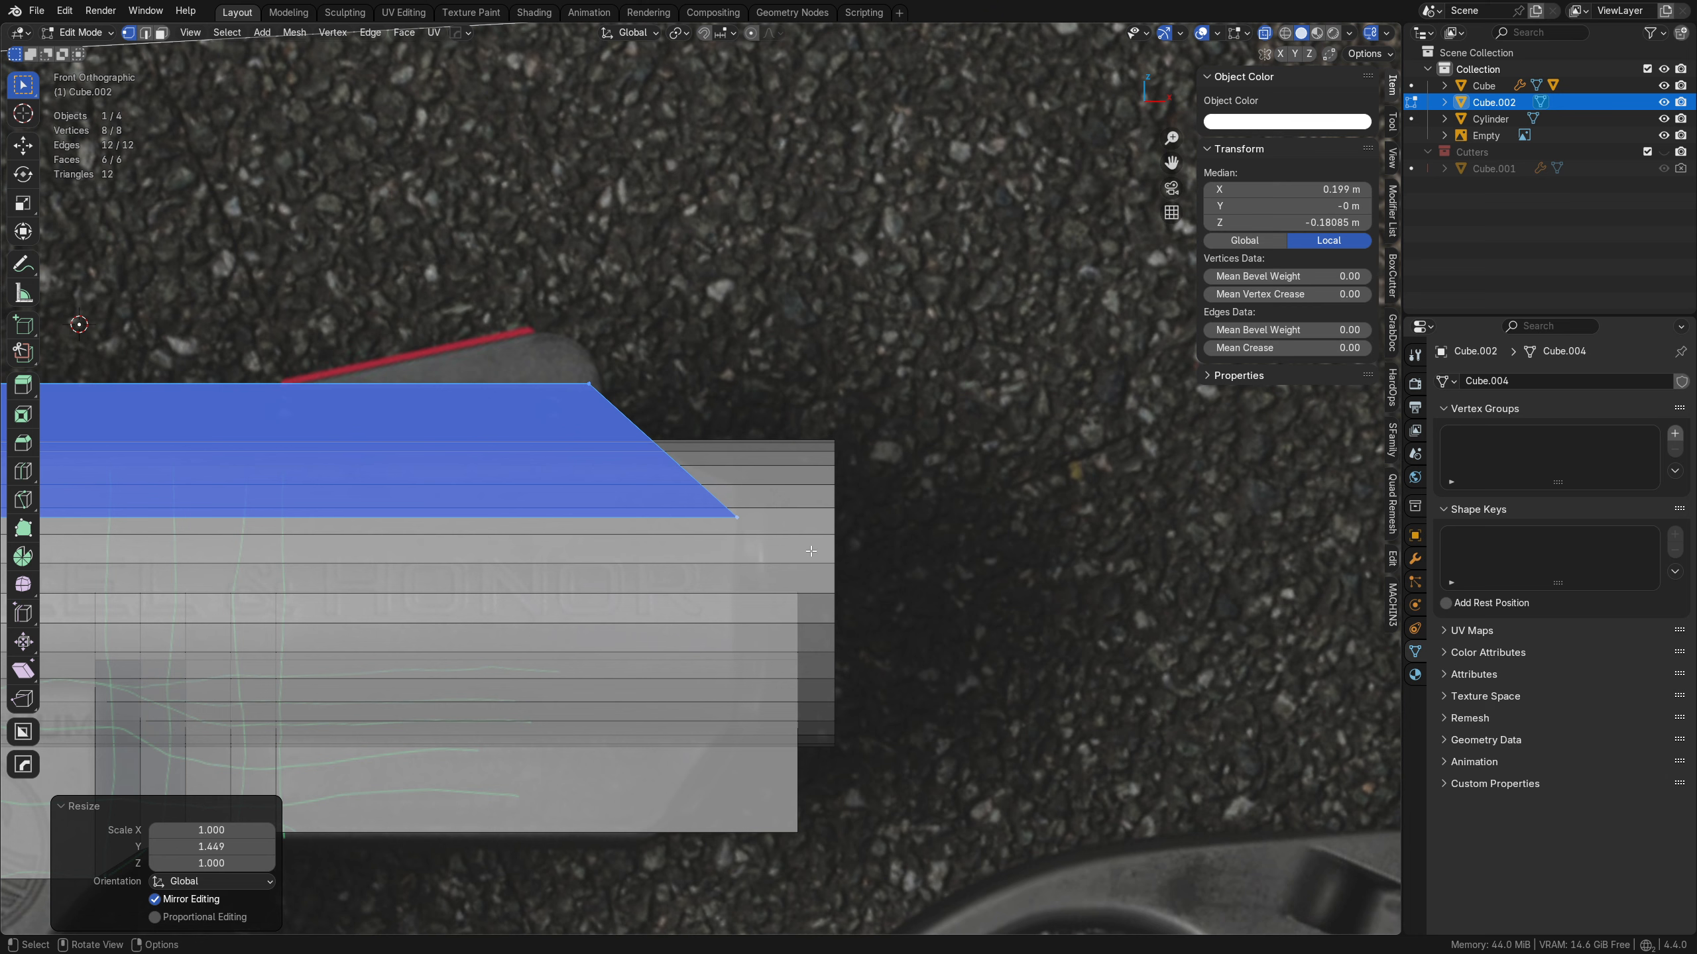
key(Tab)
click(731, 550)
key(alt+z)
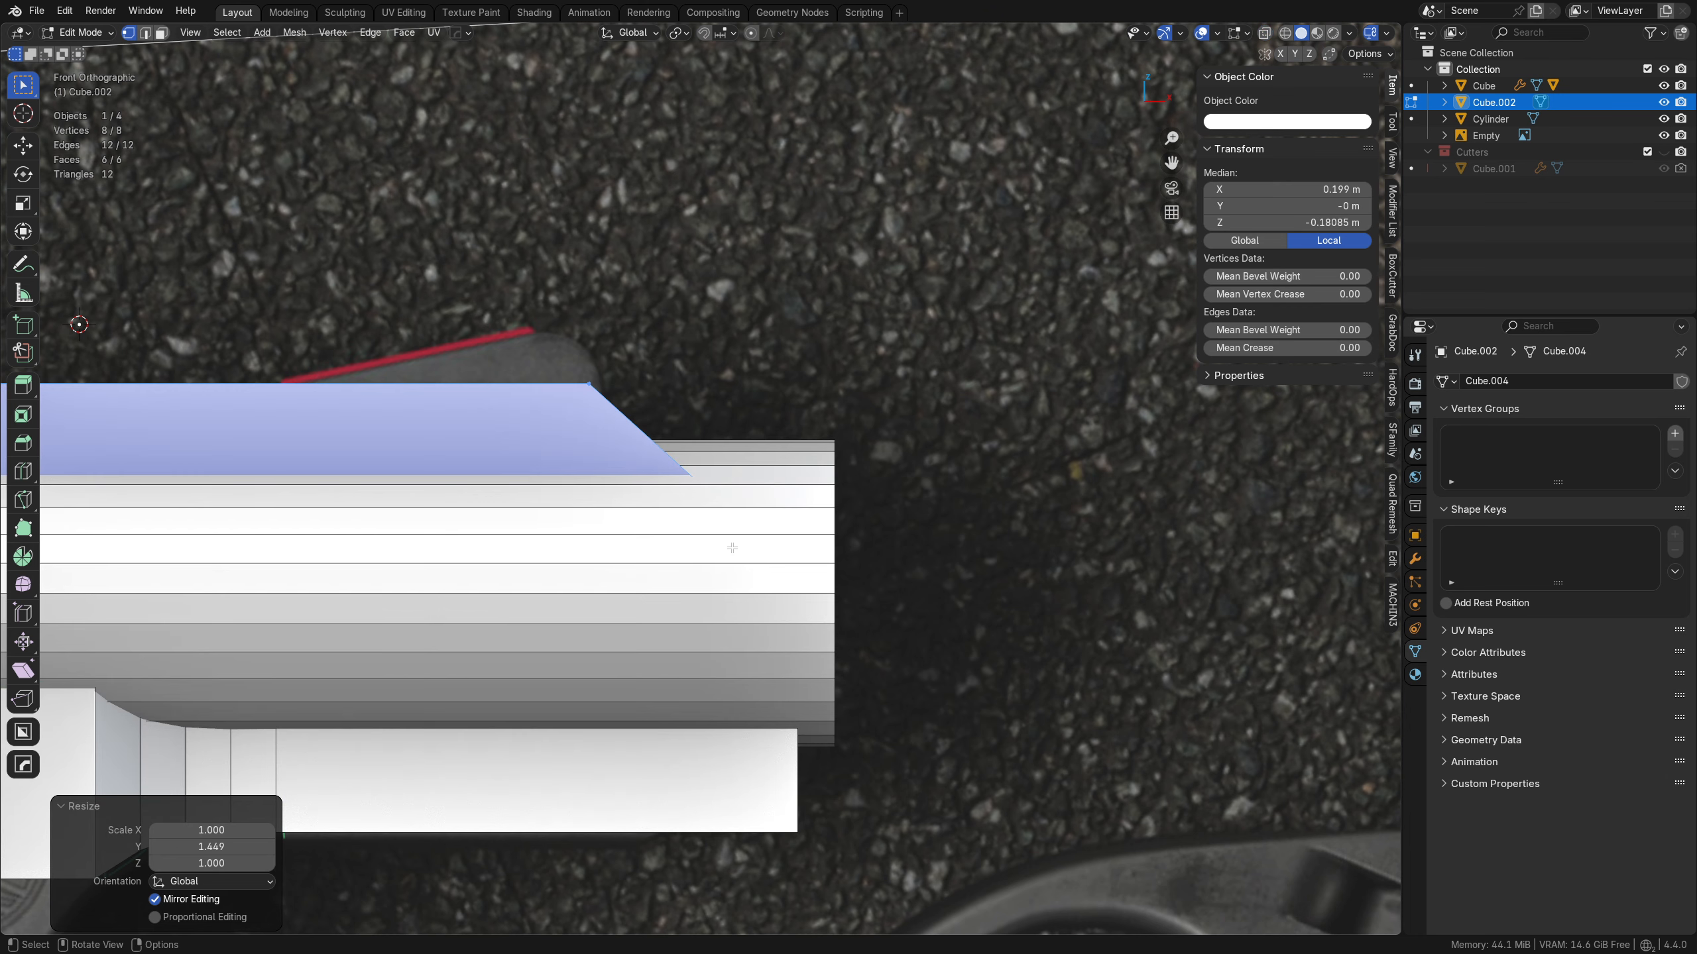
key(alt+z)
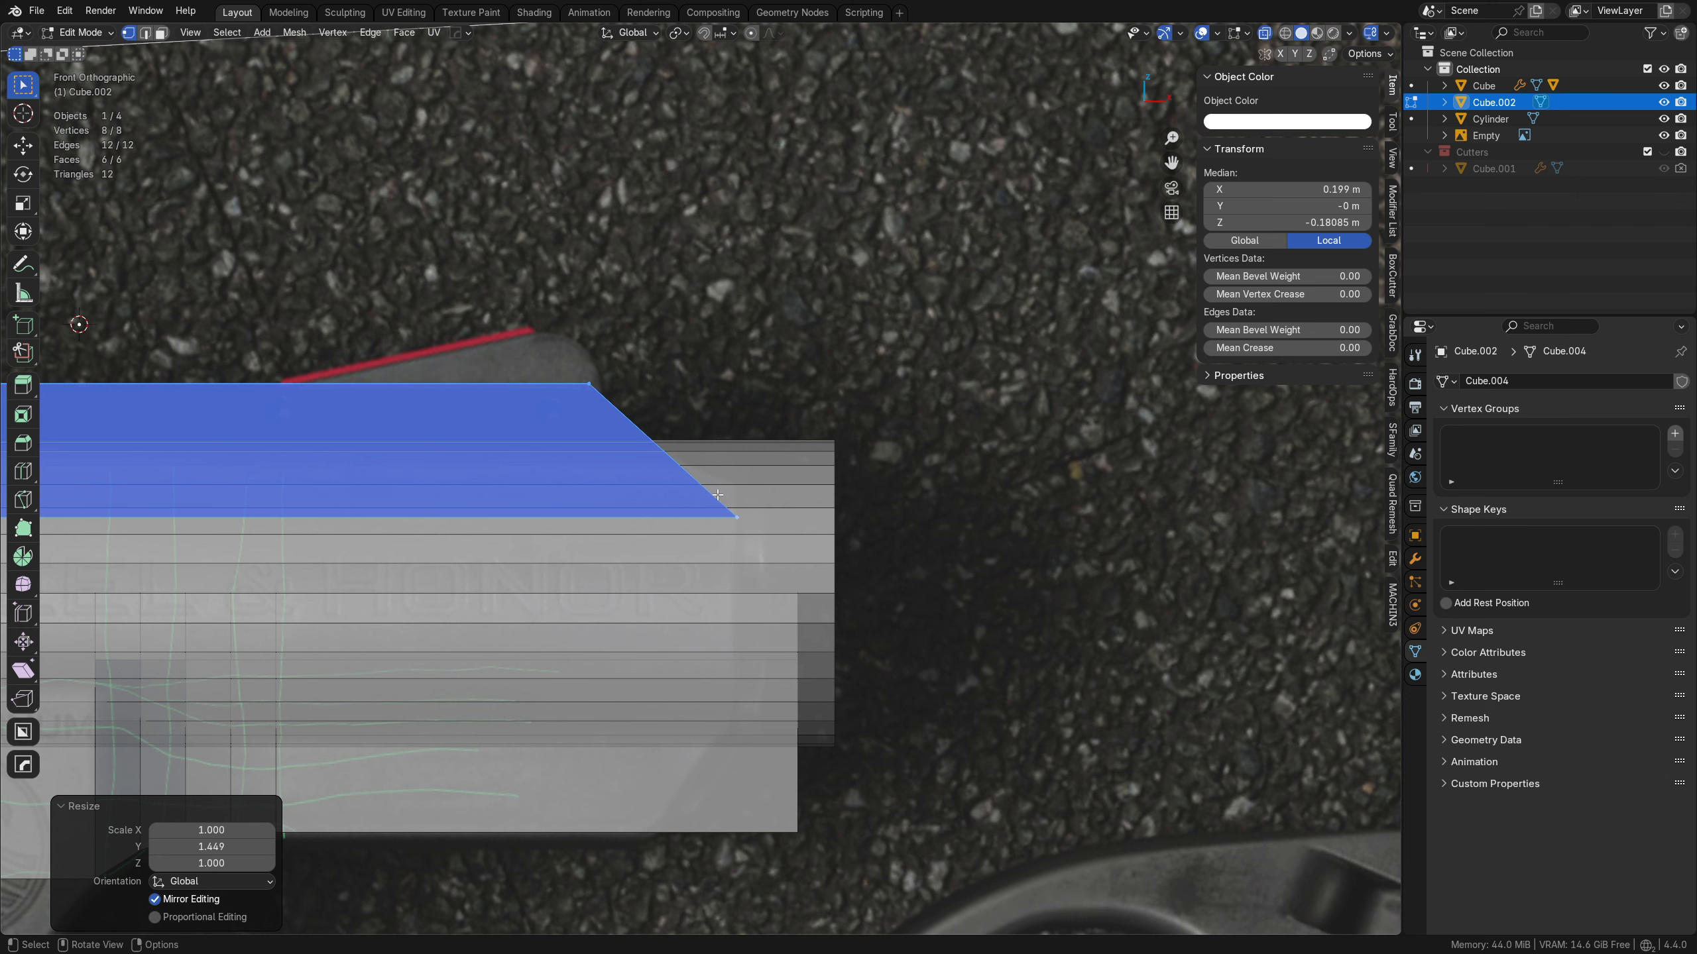
scroll(693, 493, up, 2)
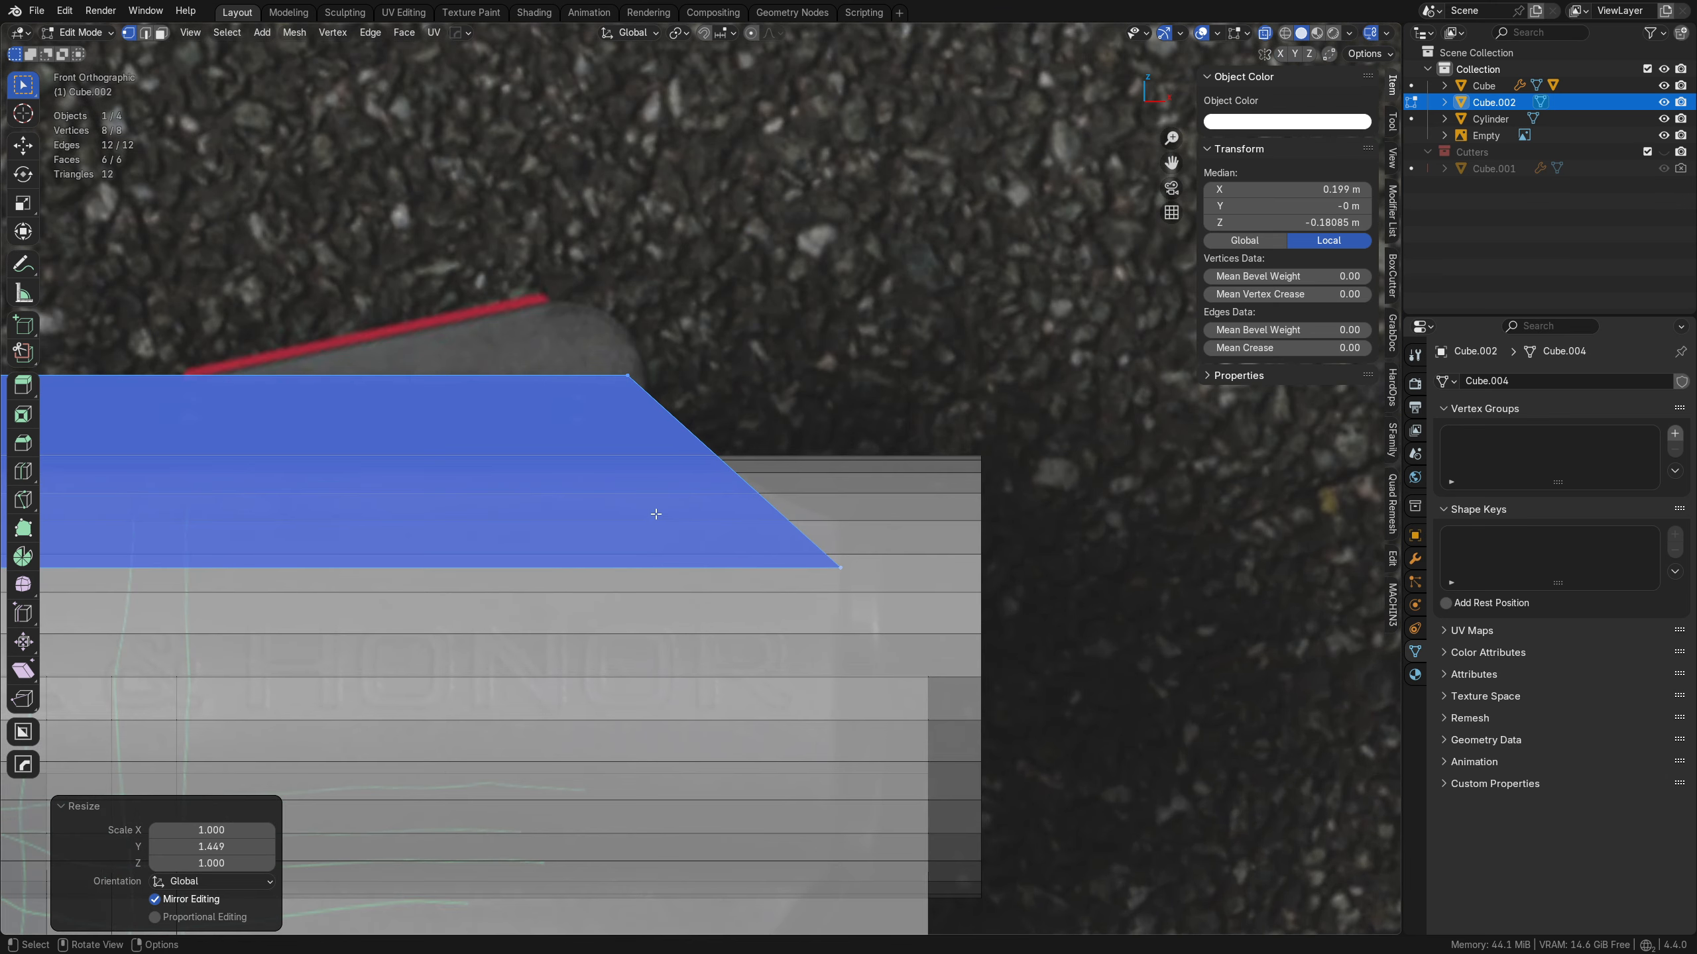
key(z)
click(617, 525)
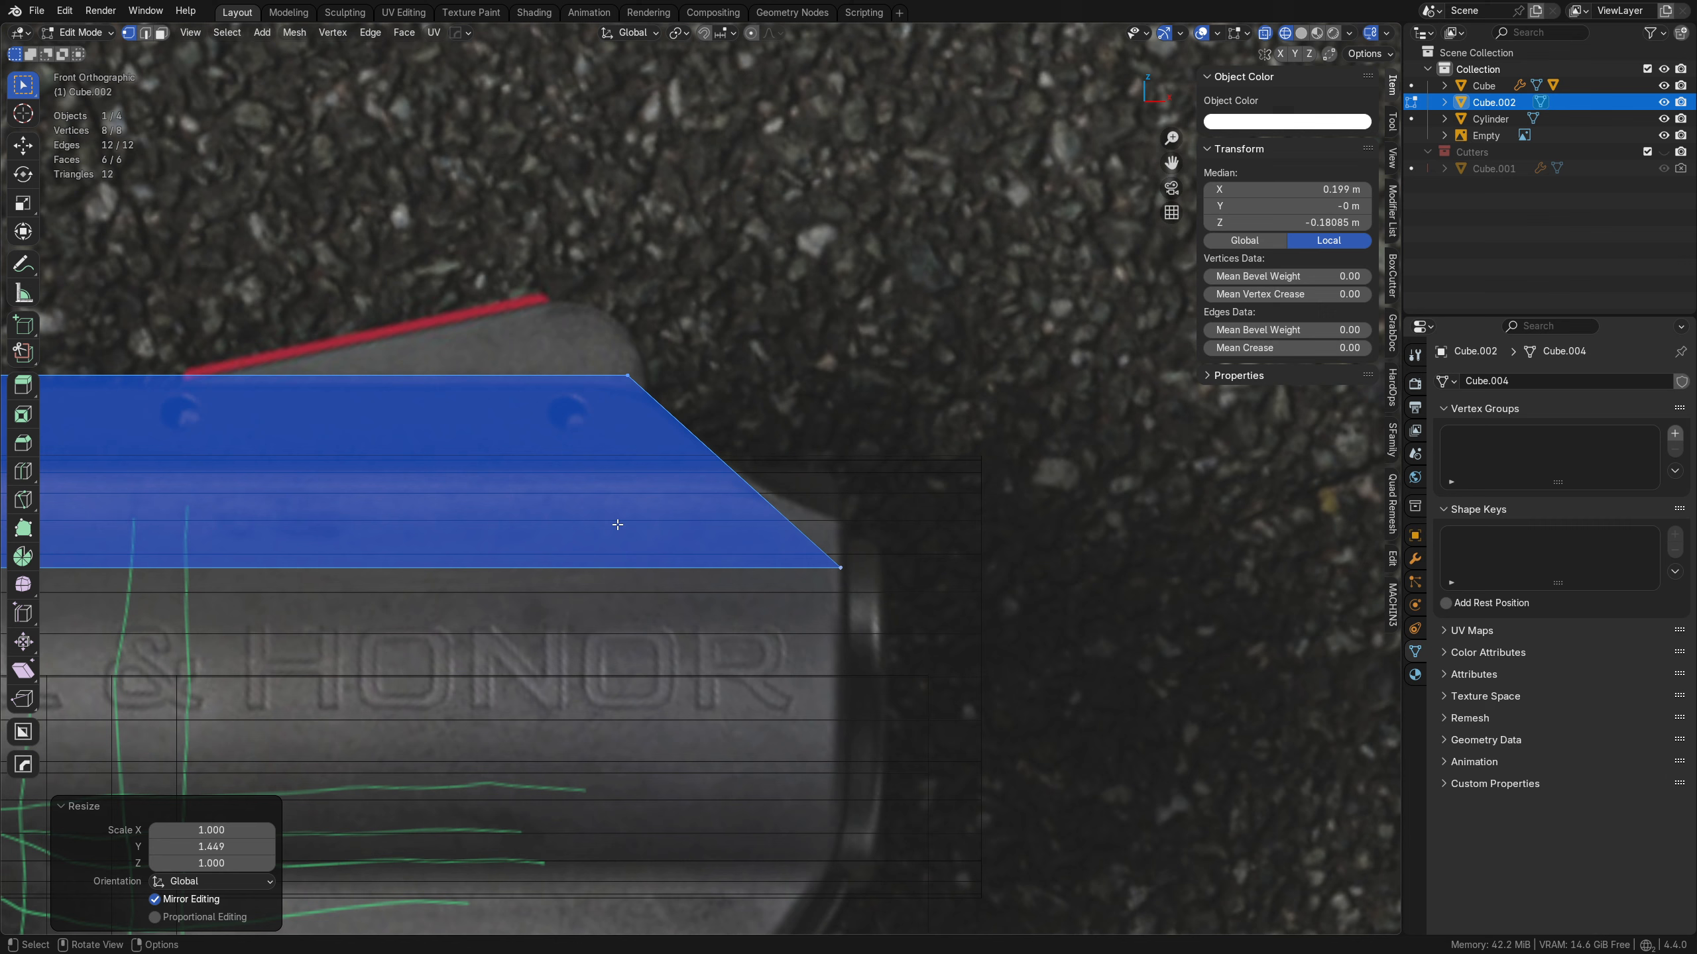
shift+middle_drag(686, 536, 905, 493)
shift+middle_drag(646, 499, 927, 504)
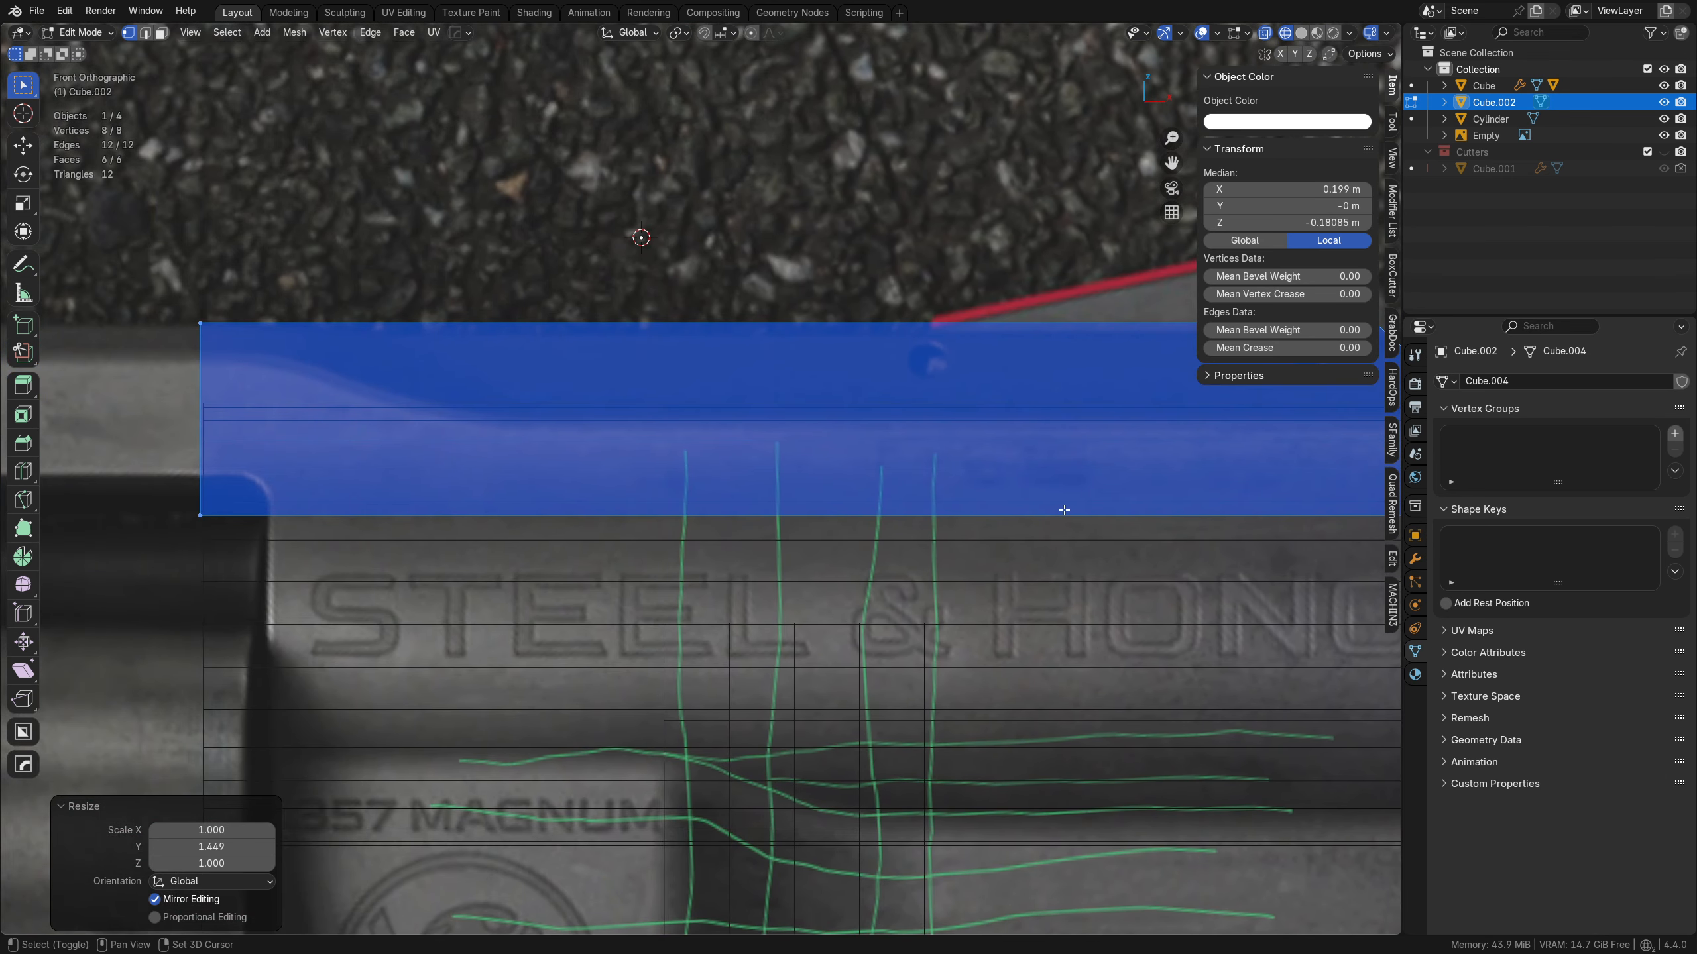
shift+middle_drag(1064, 509, 663, 528)
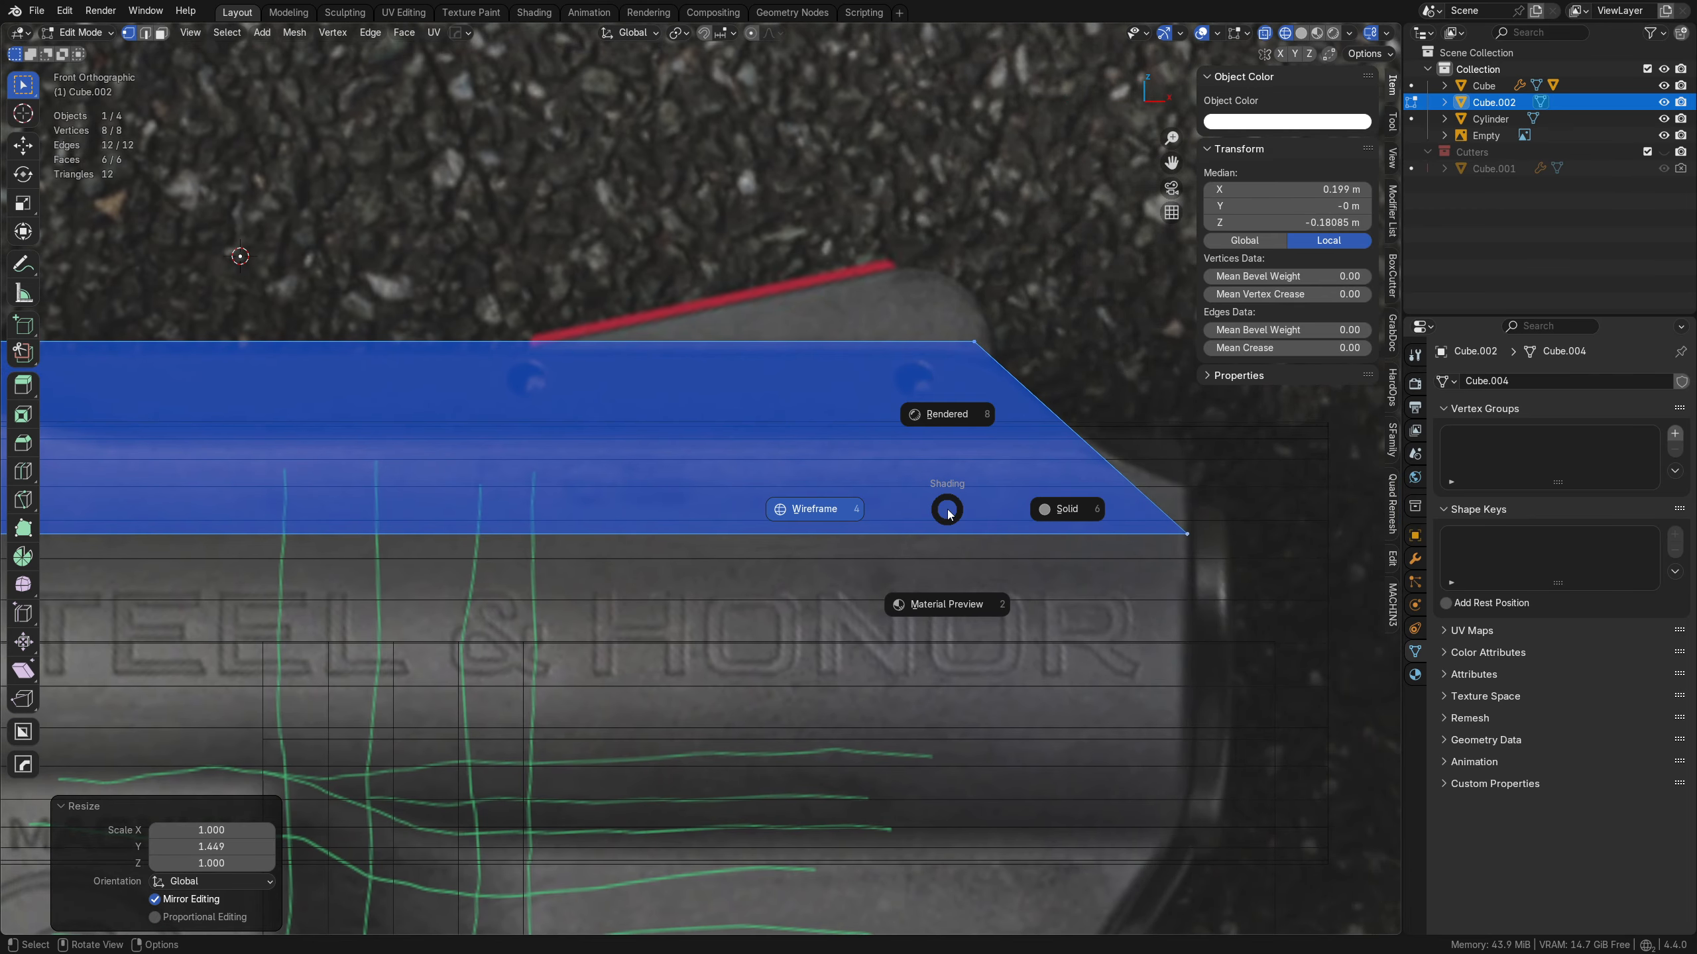
click(988, 507)
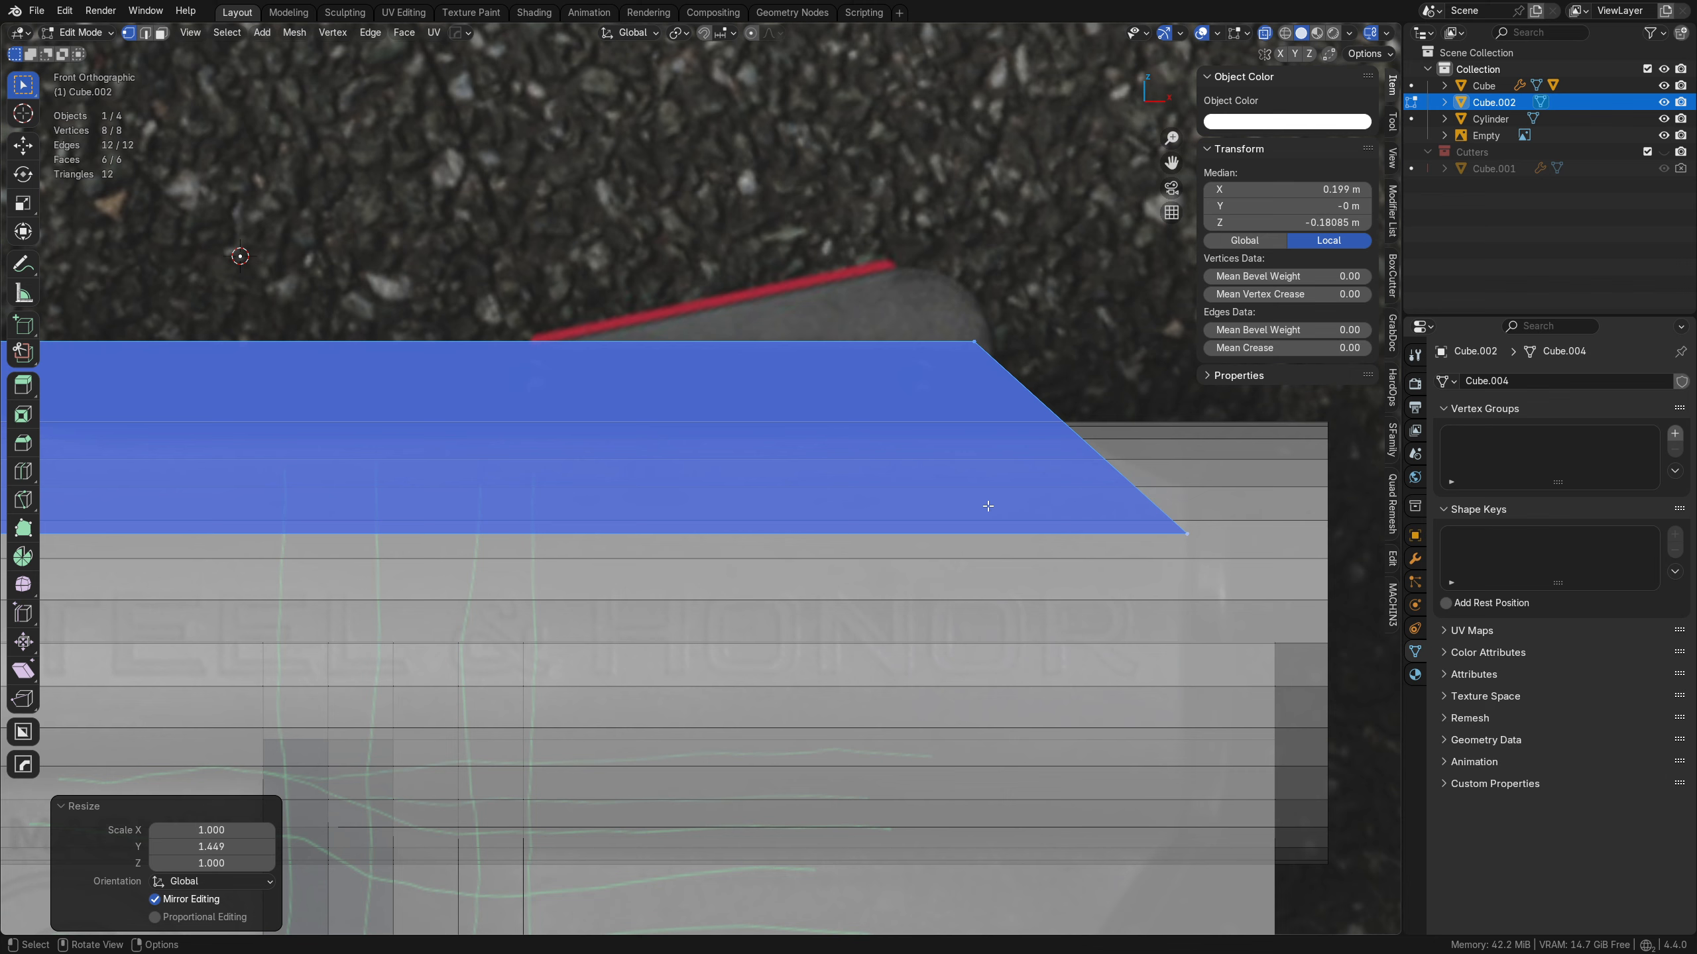
key(s)
key(x)
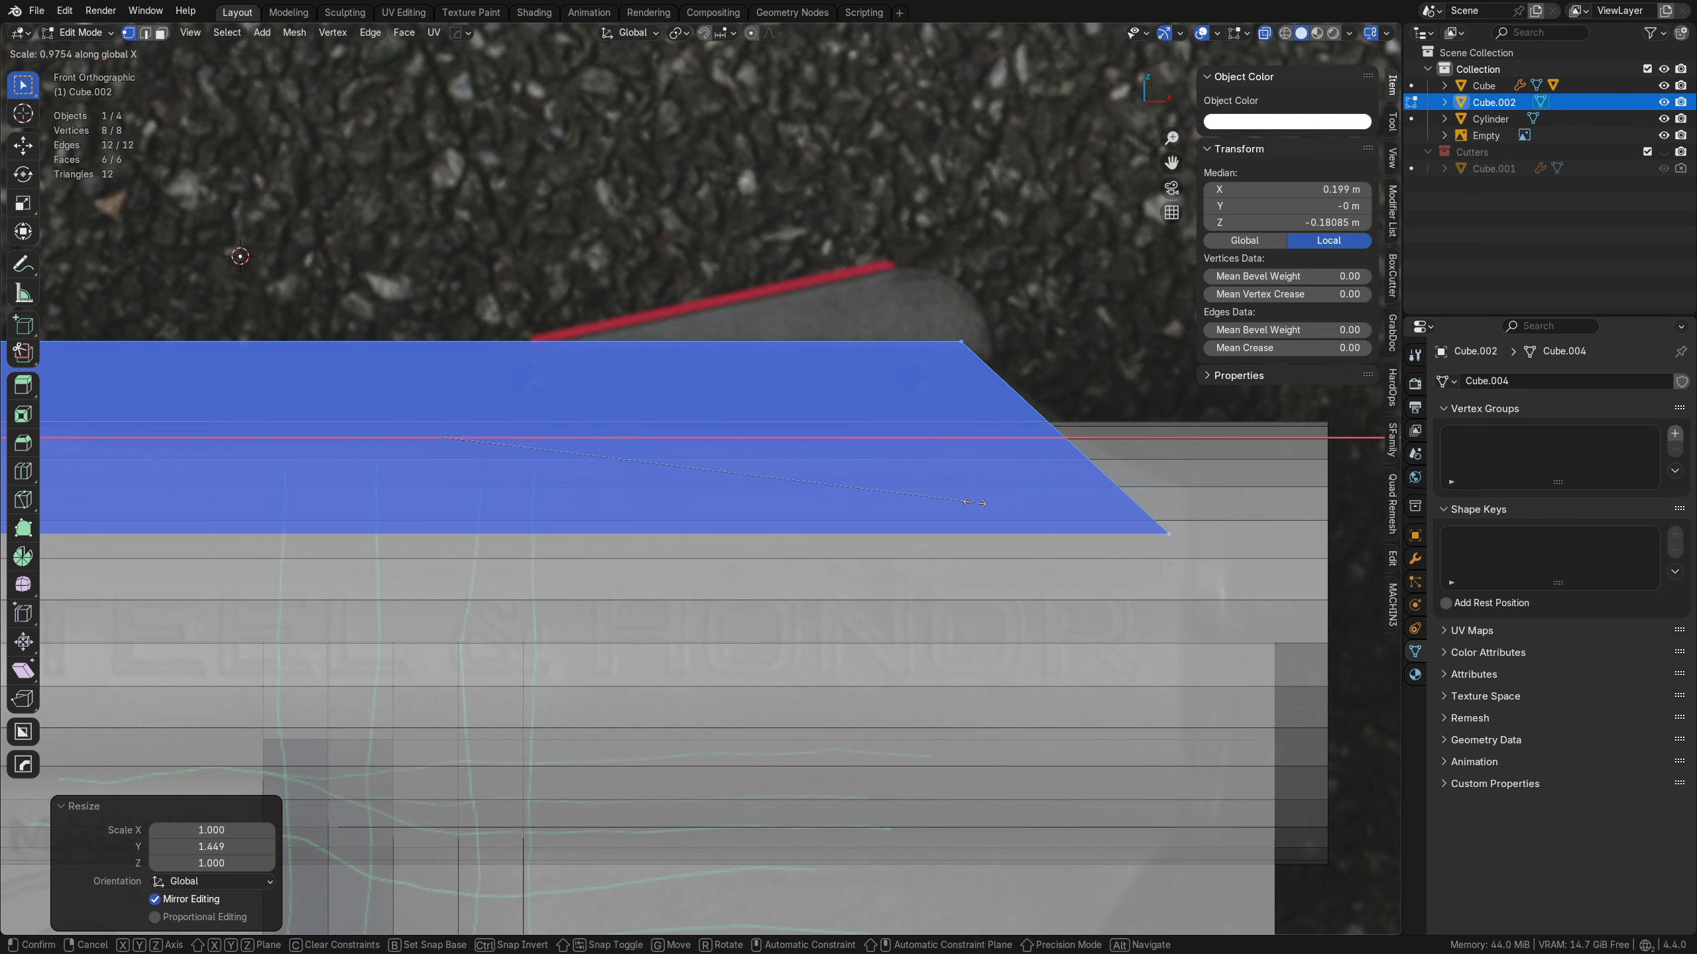
click(975, 502)
- Widen the top rib block by scaling it 1.164 along Y in solid view, and finish editing its mesh
key(alt+z)
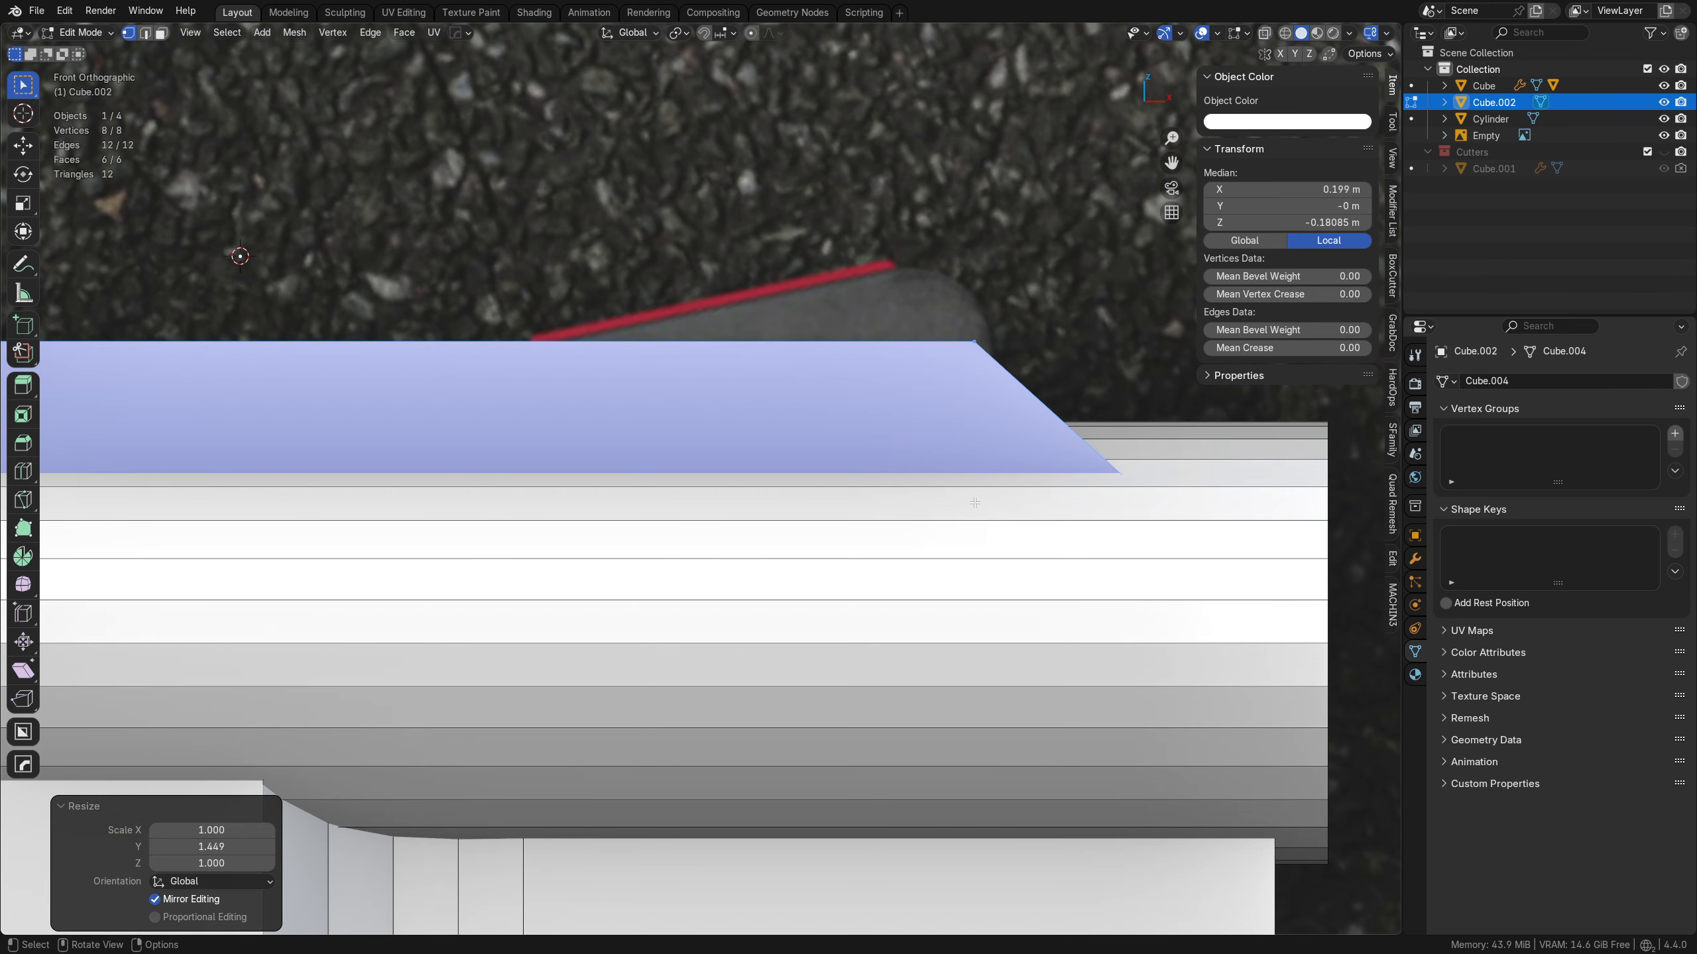
key(s)
key(x)
key(y)
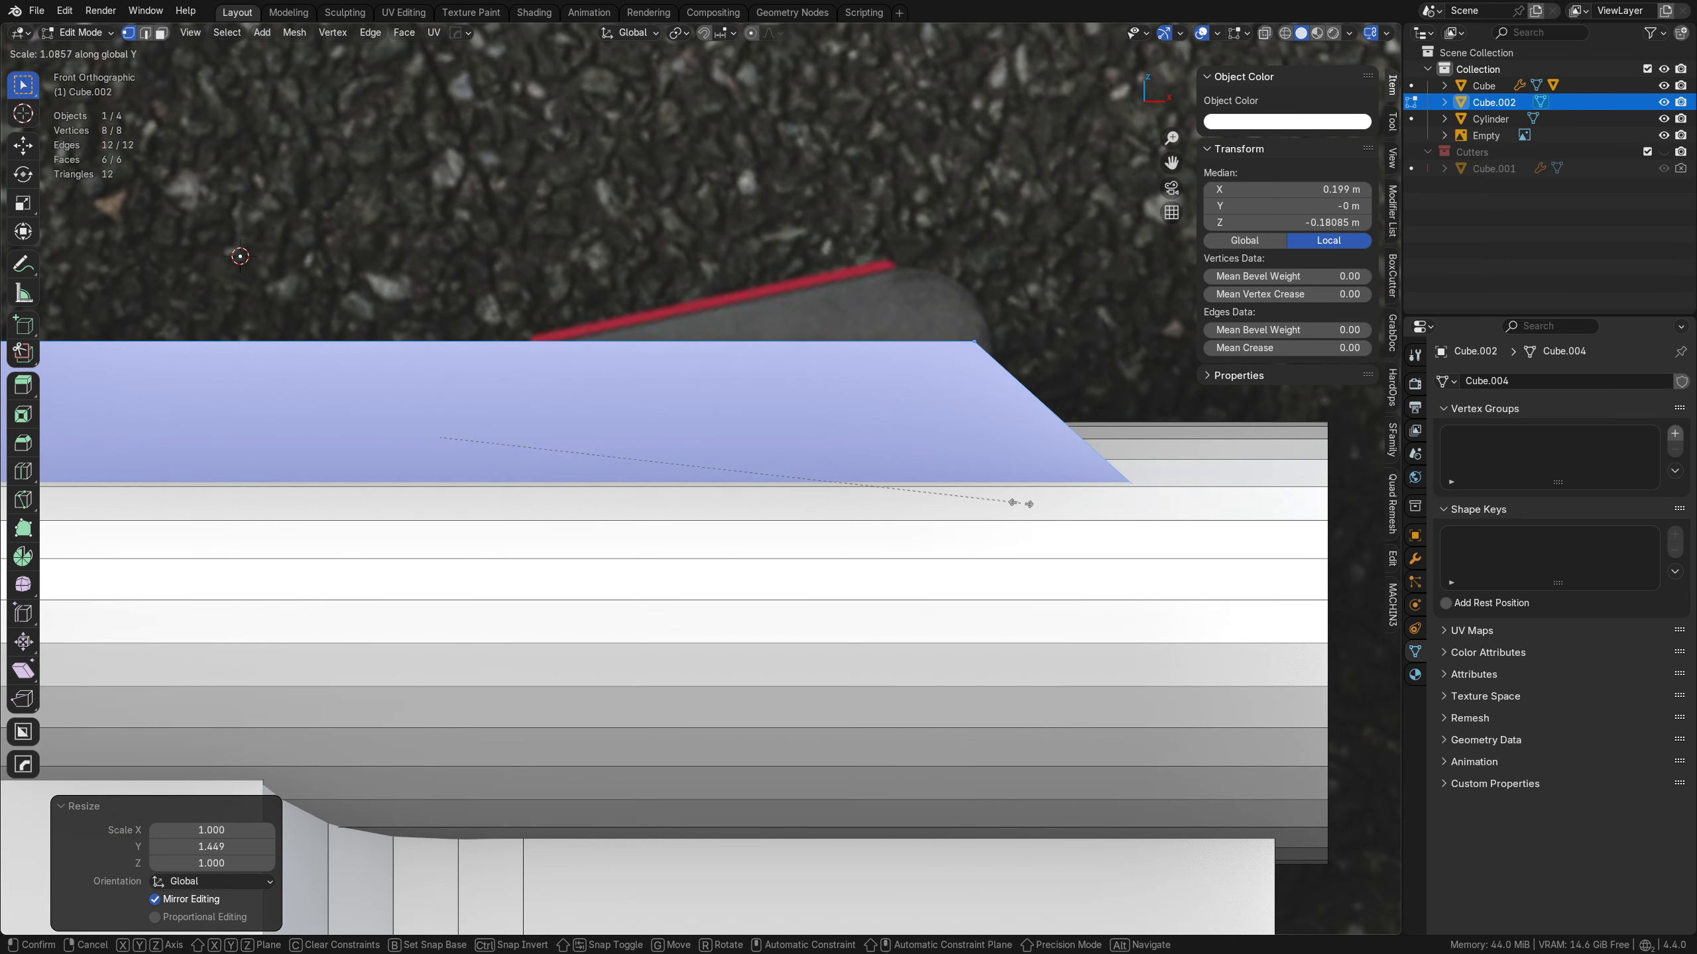
click(1061, 494)
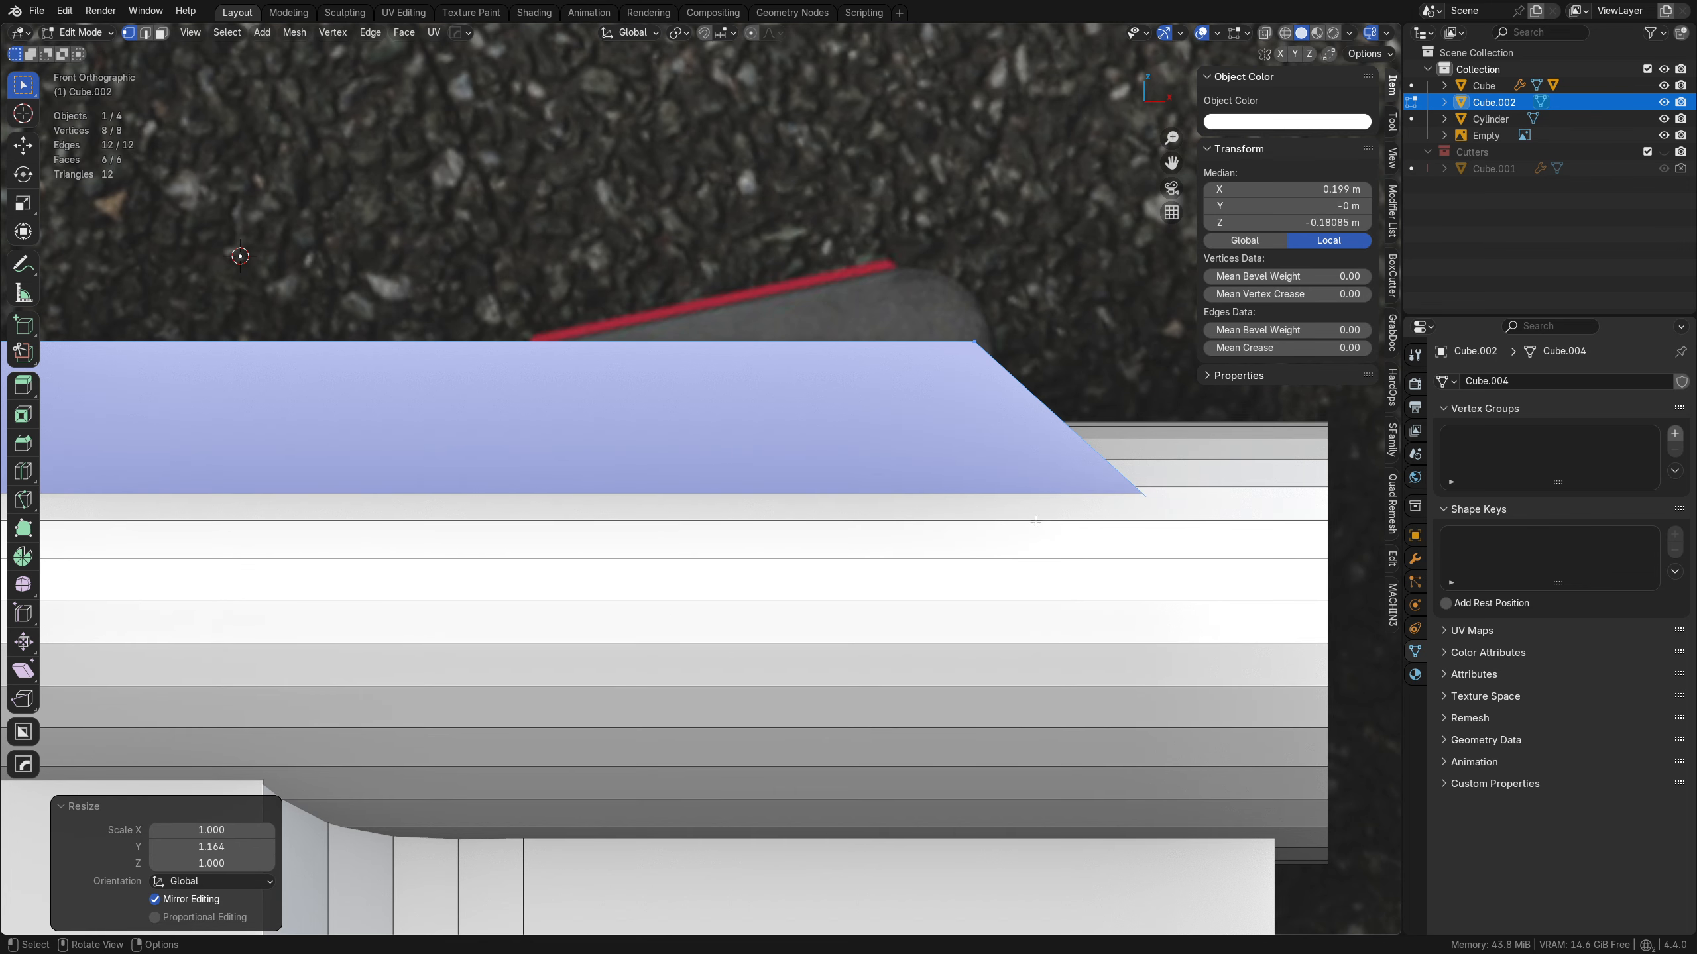
key(alt+z)
middle_drag(1013, 532, 803, 605)
key(Tab)
click(808, 552)
middle_drag(841, 544, 649, 536)
- Add a new cube in object mode and scale it down to 0.229 in the right view
key(Tab)
click(553, 376)
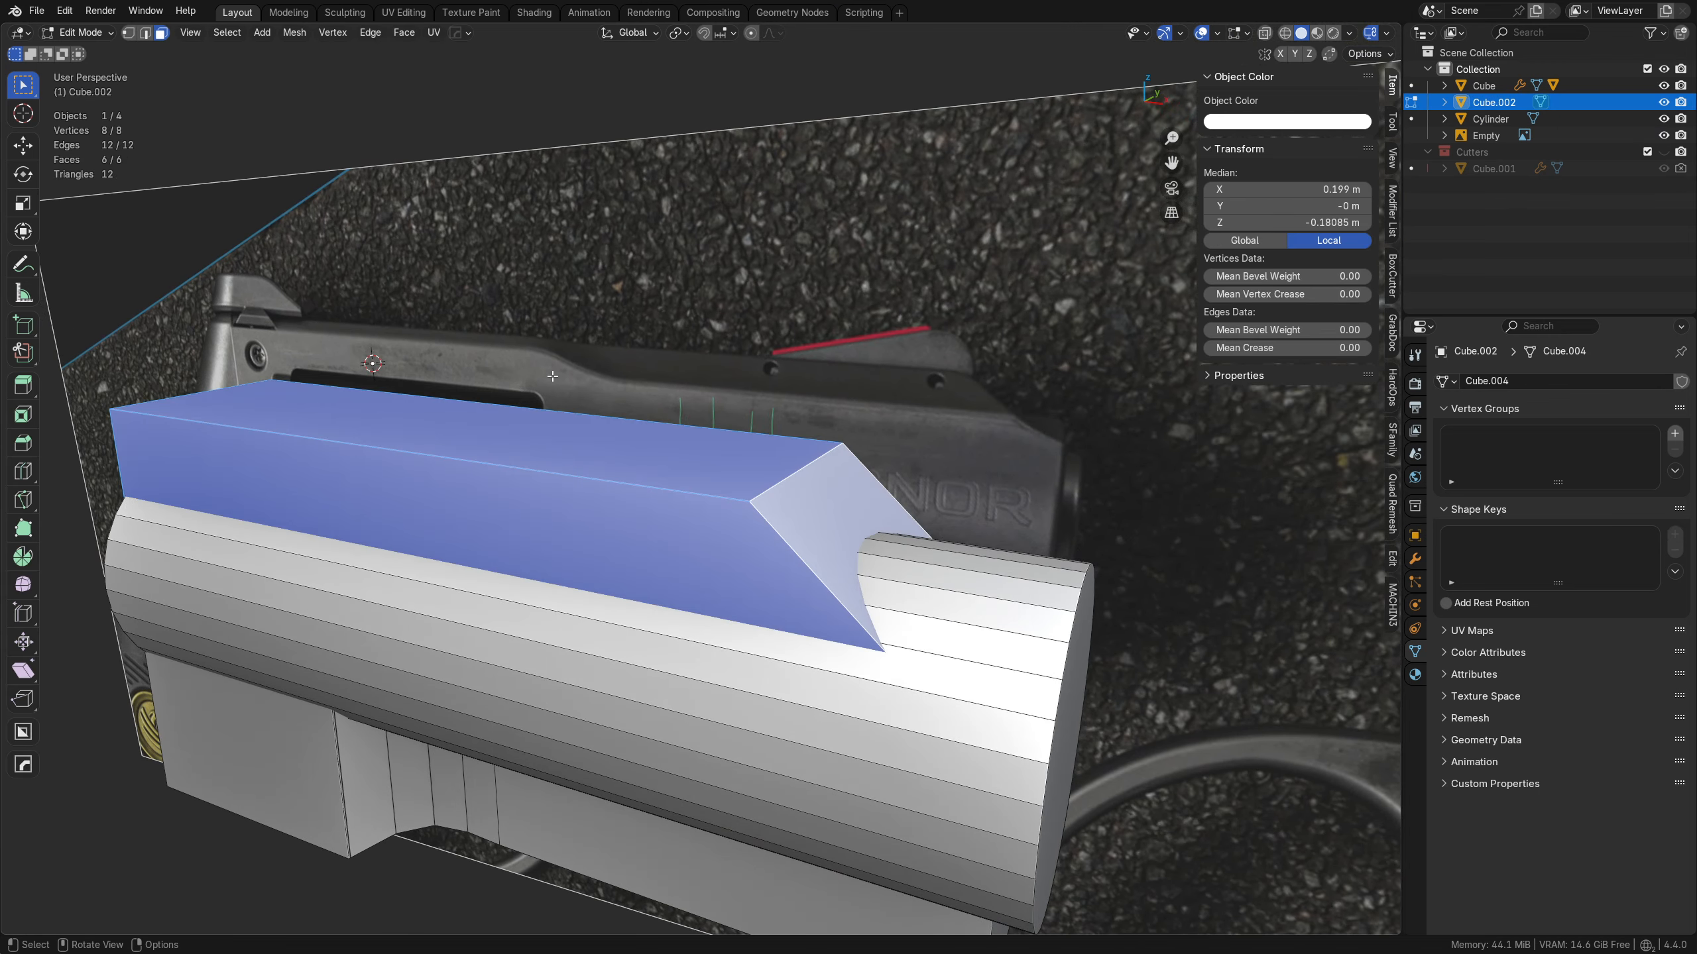
key(Tab)
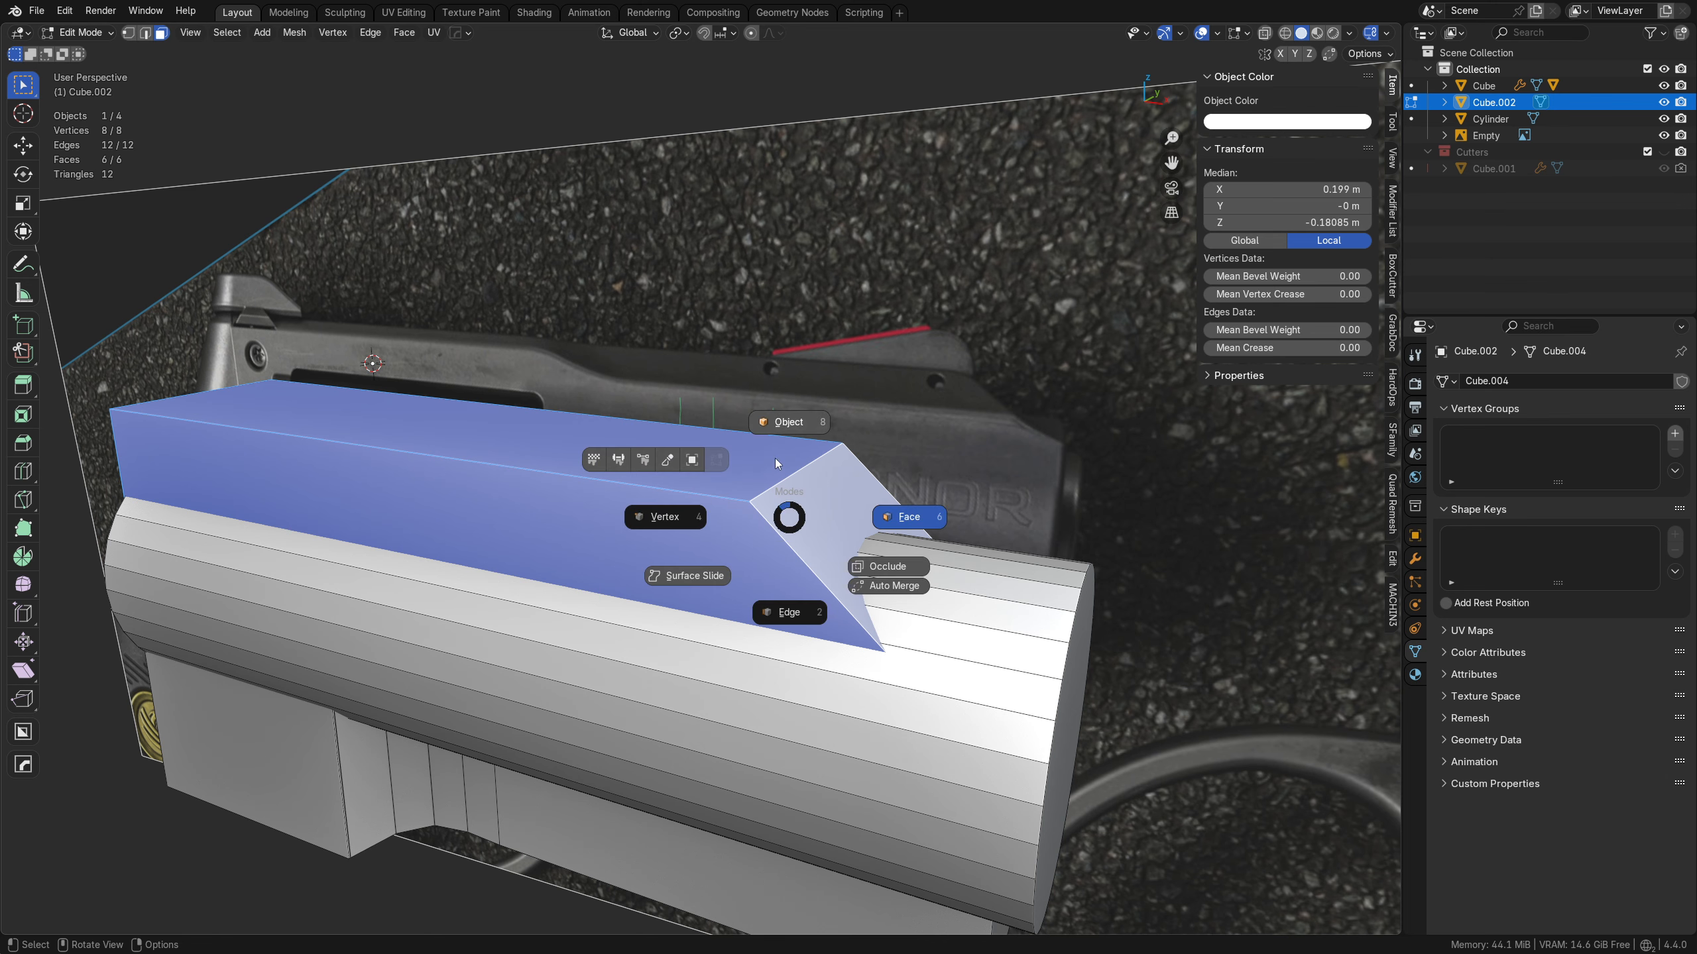
click(774, 459)
key(shift+a)
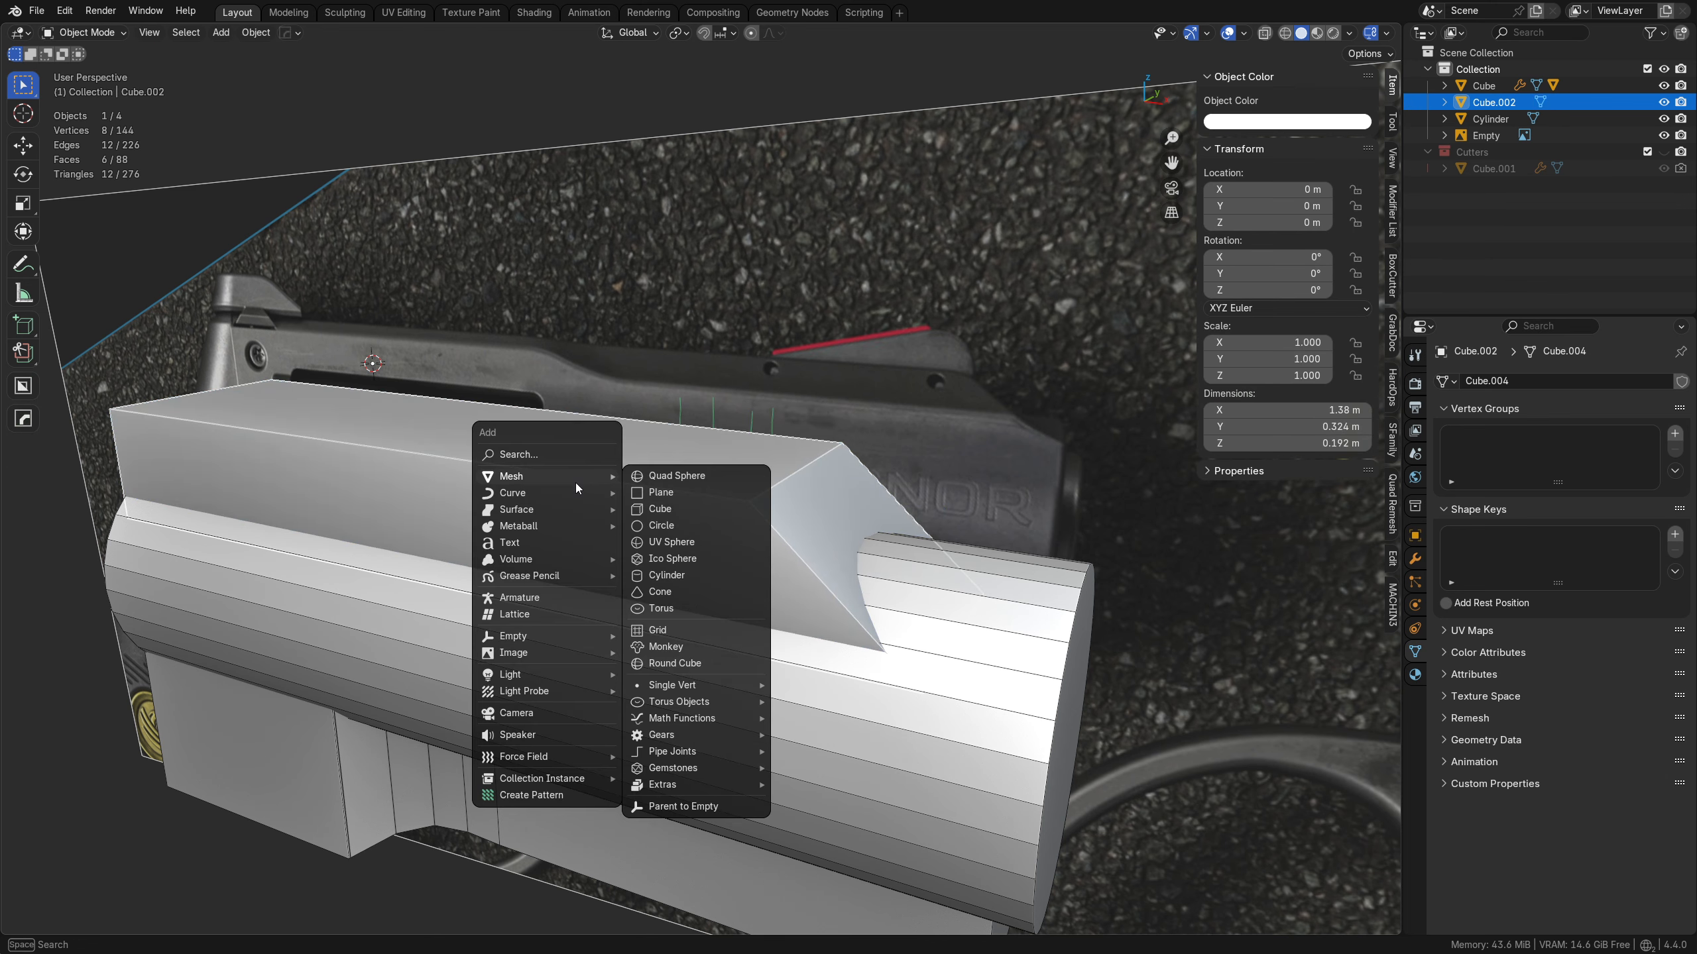
click(791, 503)
key(KP_3)
key(s)
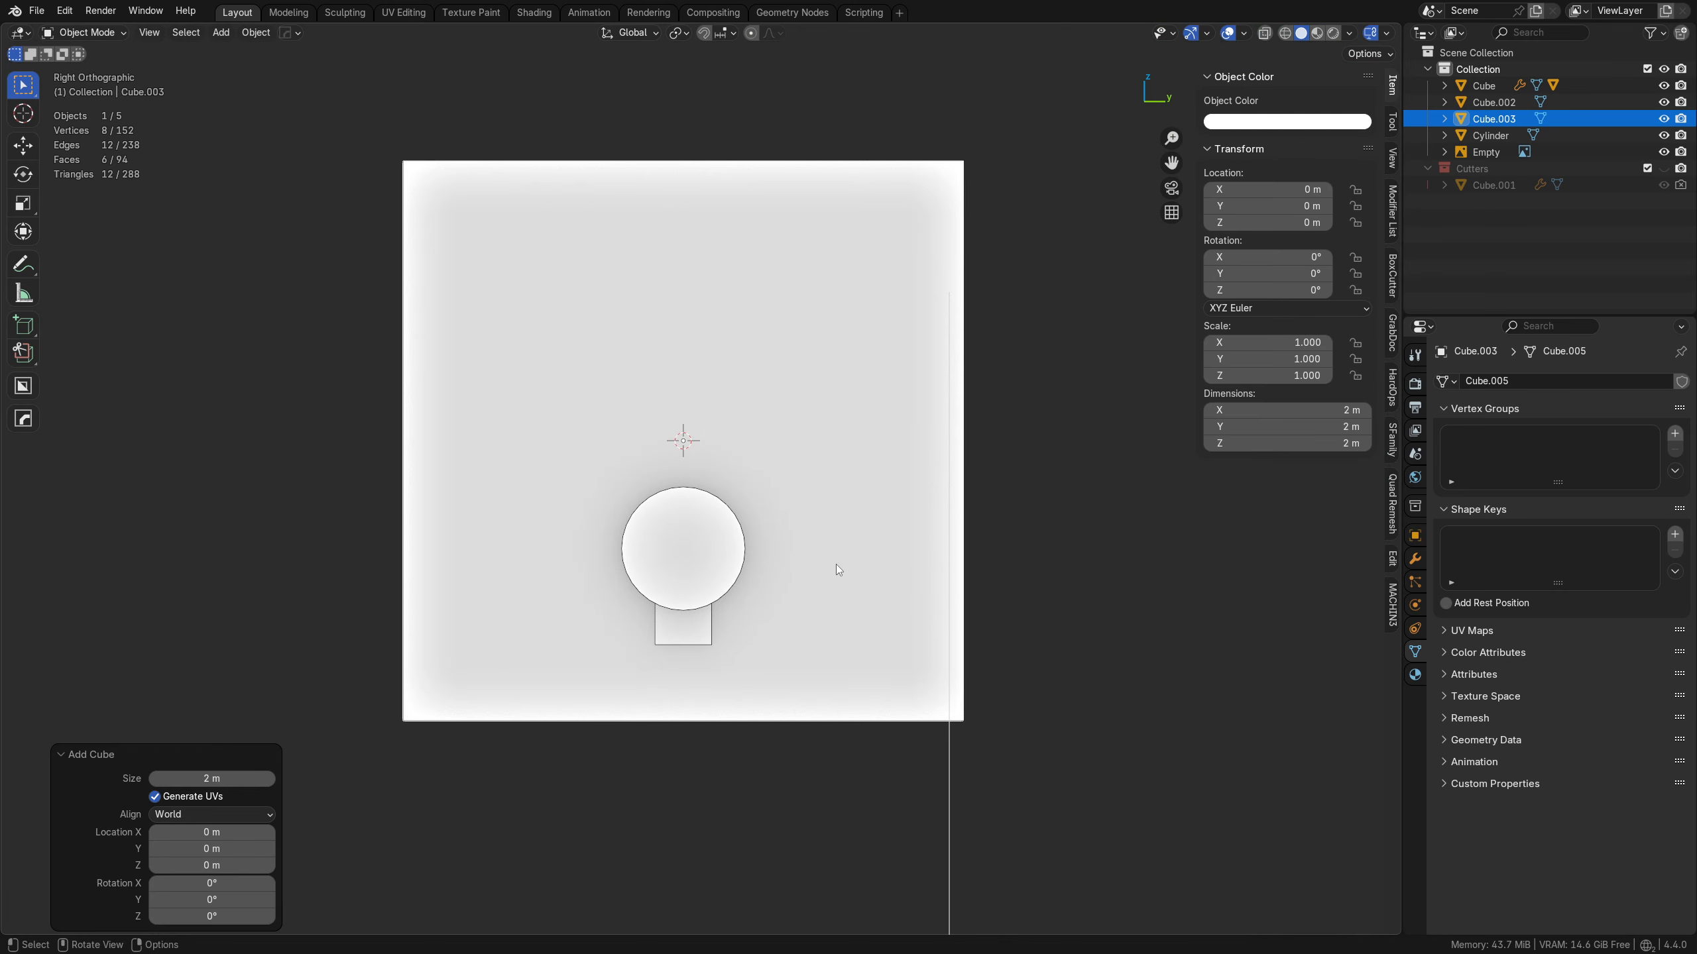
click(752, 517)
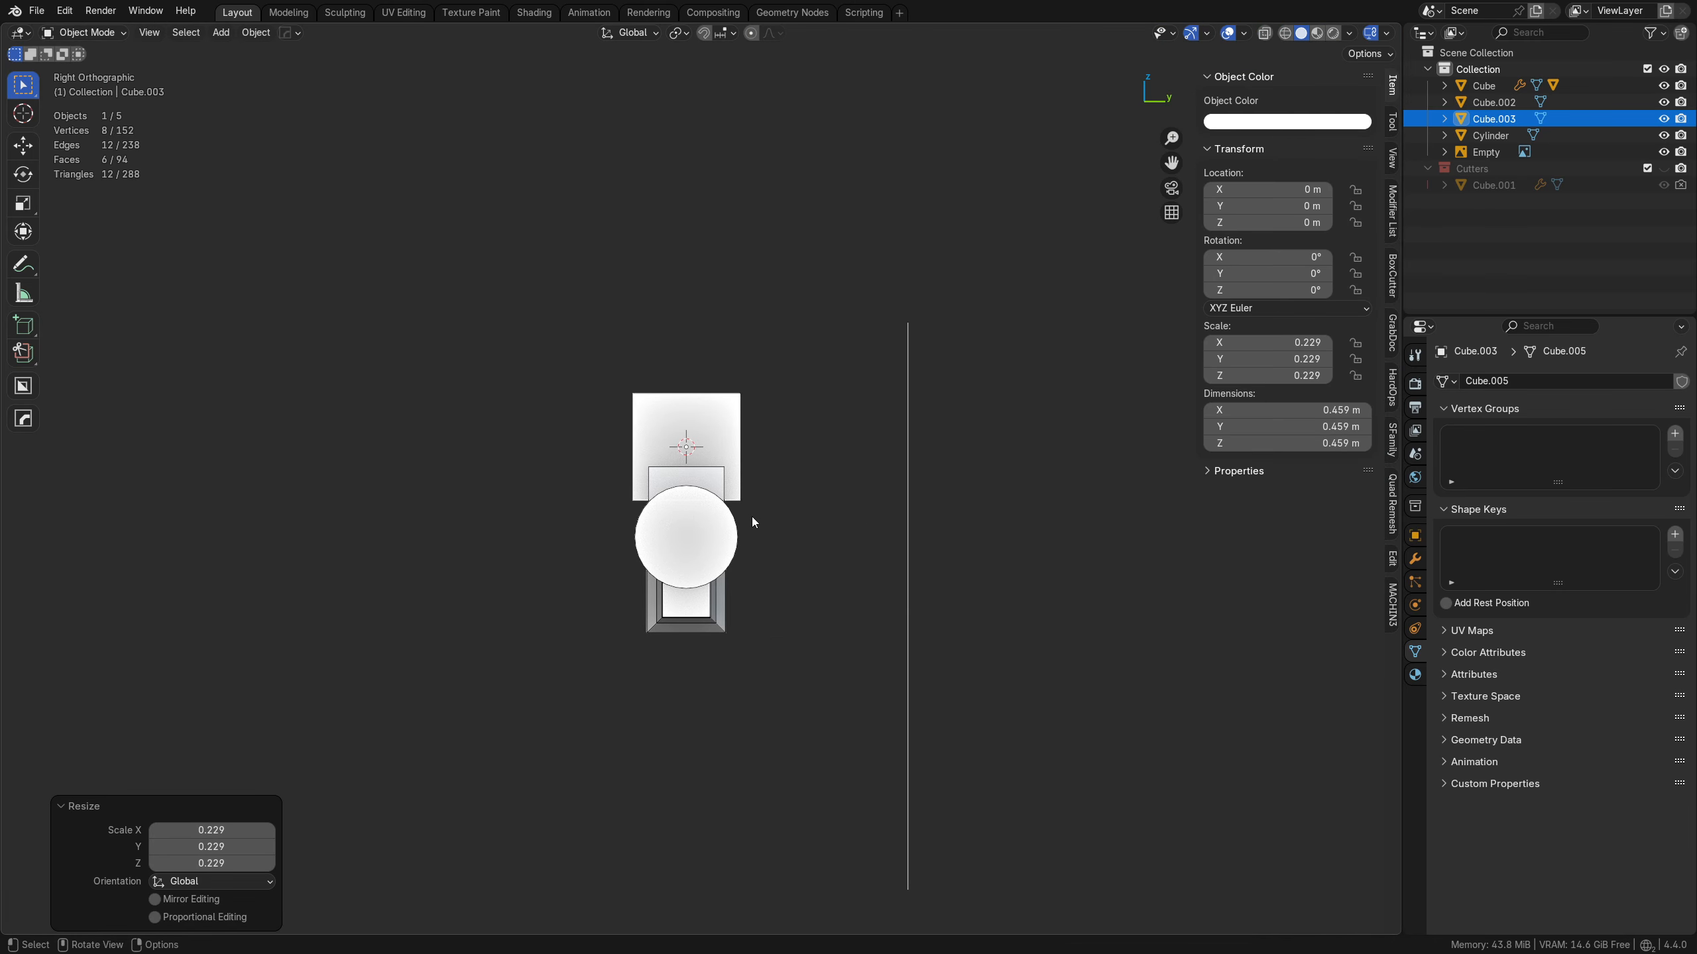
- Place the small cube against the rib's upper side at Y -0.25001 m, Z 0.082388 m, rotated 41.467° about X
key(g)
click(697, 497)
key(r)
click(731, 435)
key(g)
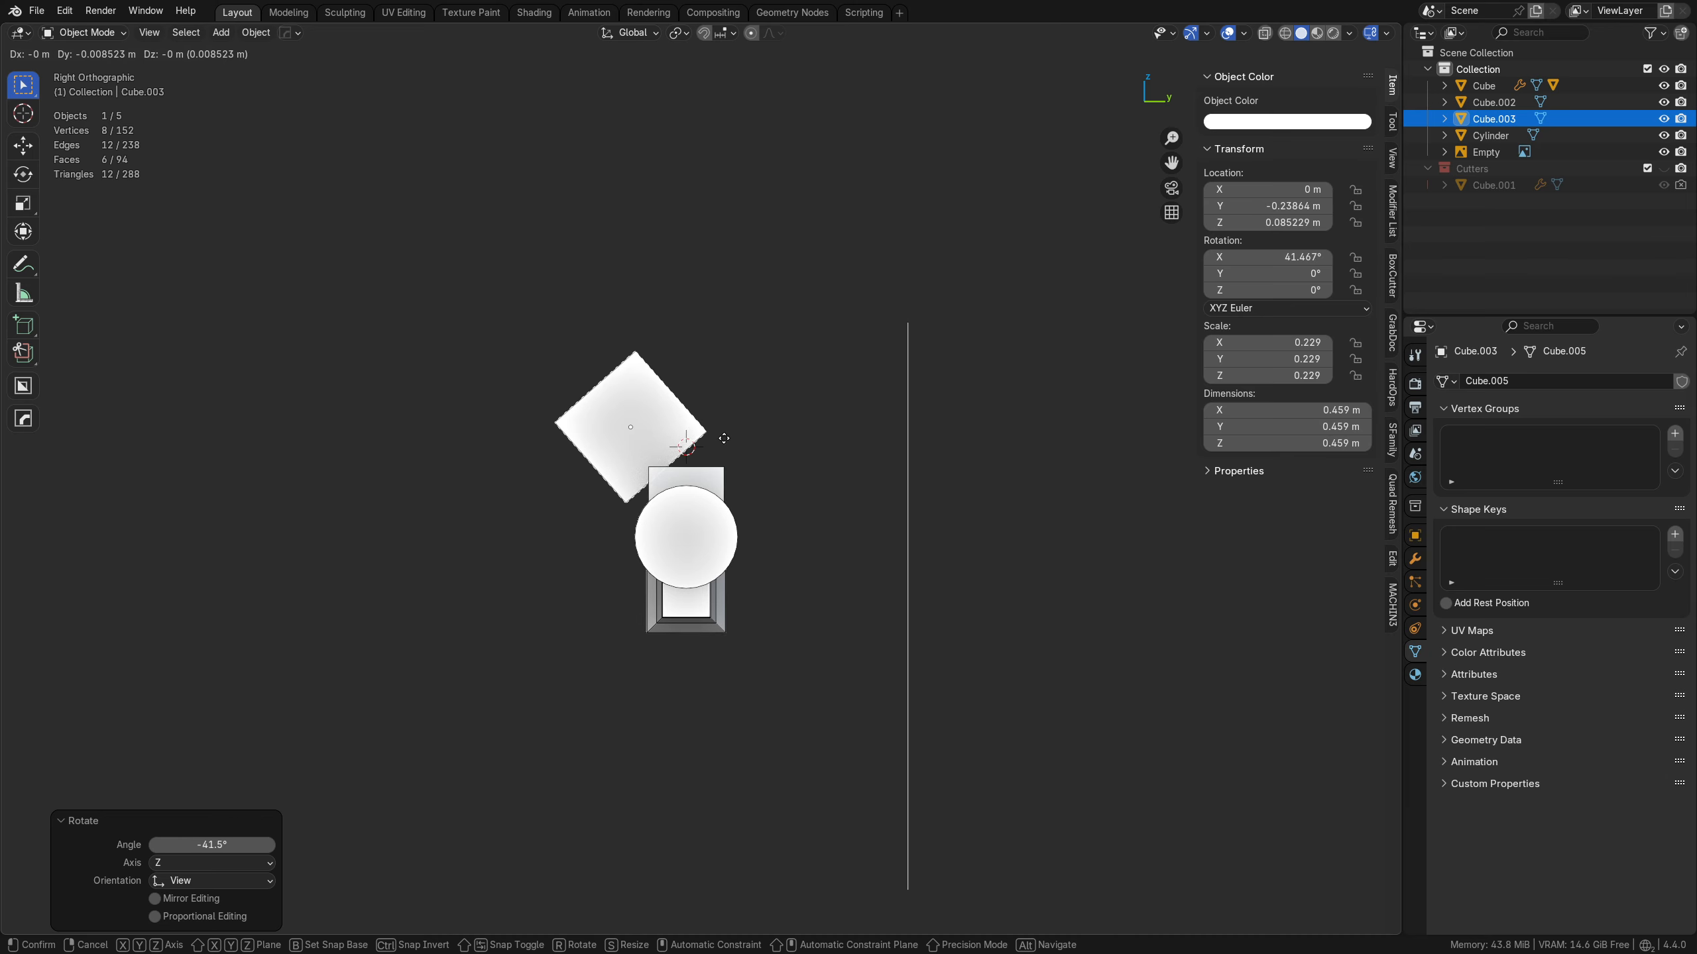
click(727, 436)
- Stretch the tilted cube forward along the rib by moving its front face 0.71025 m along X
middle_drag(461, 560, 872, 579)
scroll(484, 485, up, 3)
key(alt+z)
shift+middle_drag(484, 485, 606, 571)
key(Tab)
click(668, 455)
key(g)
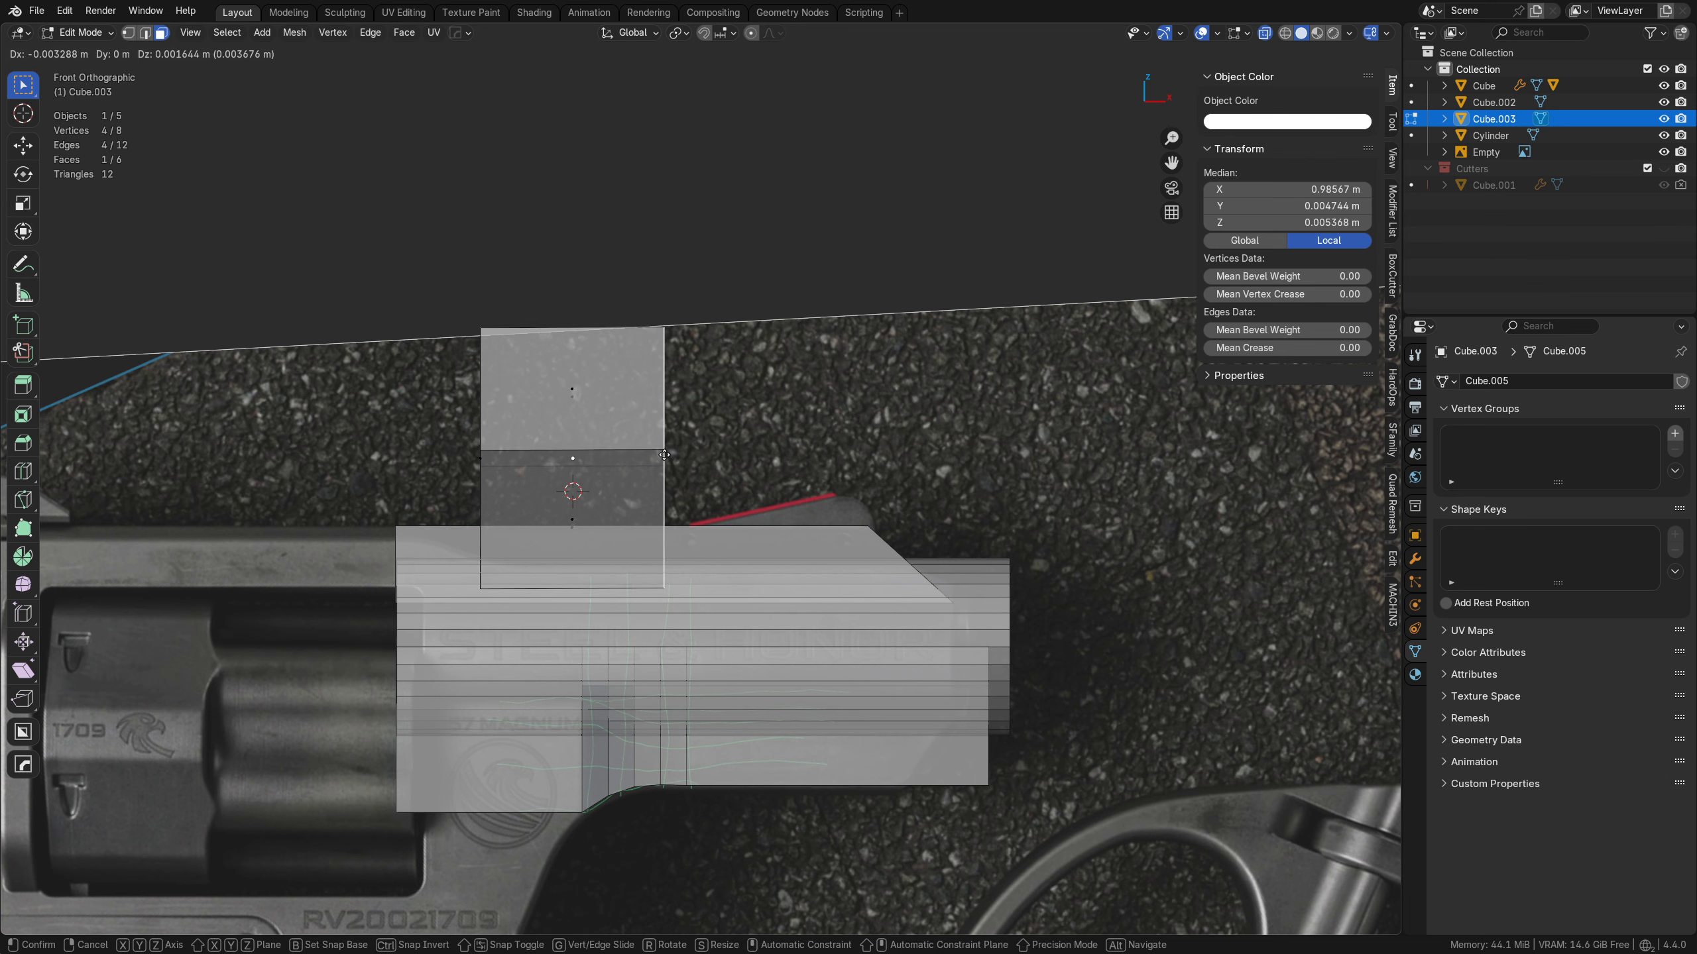
key(x)
click(953, 468)
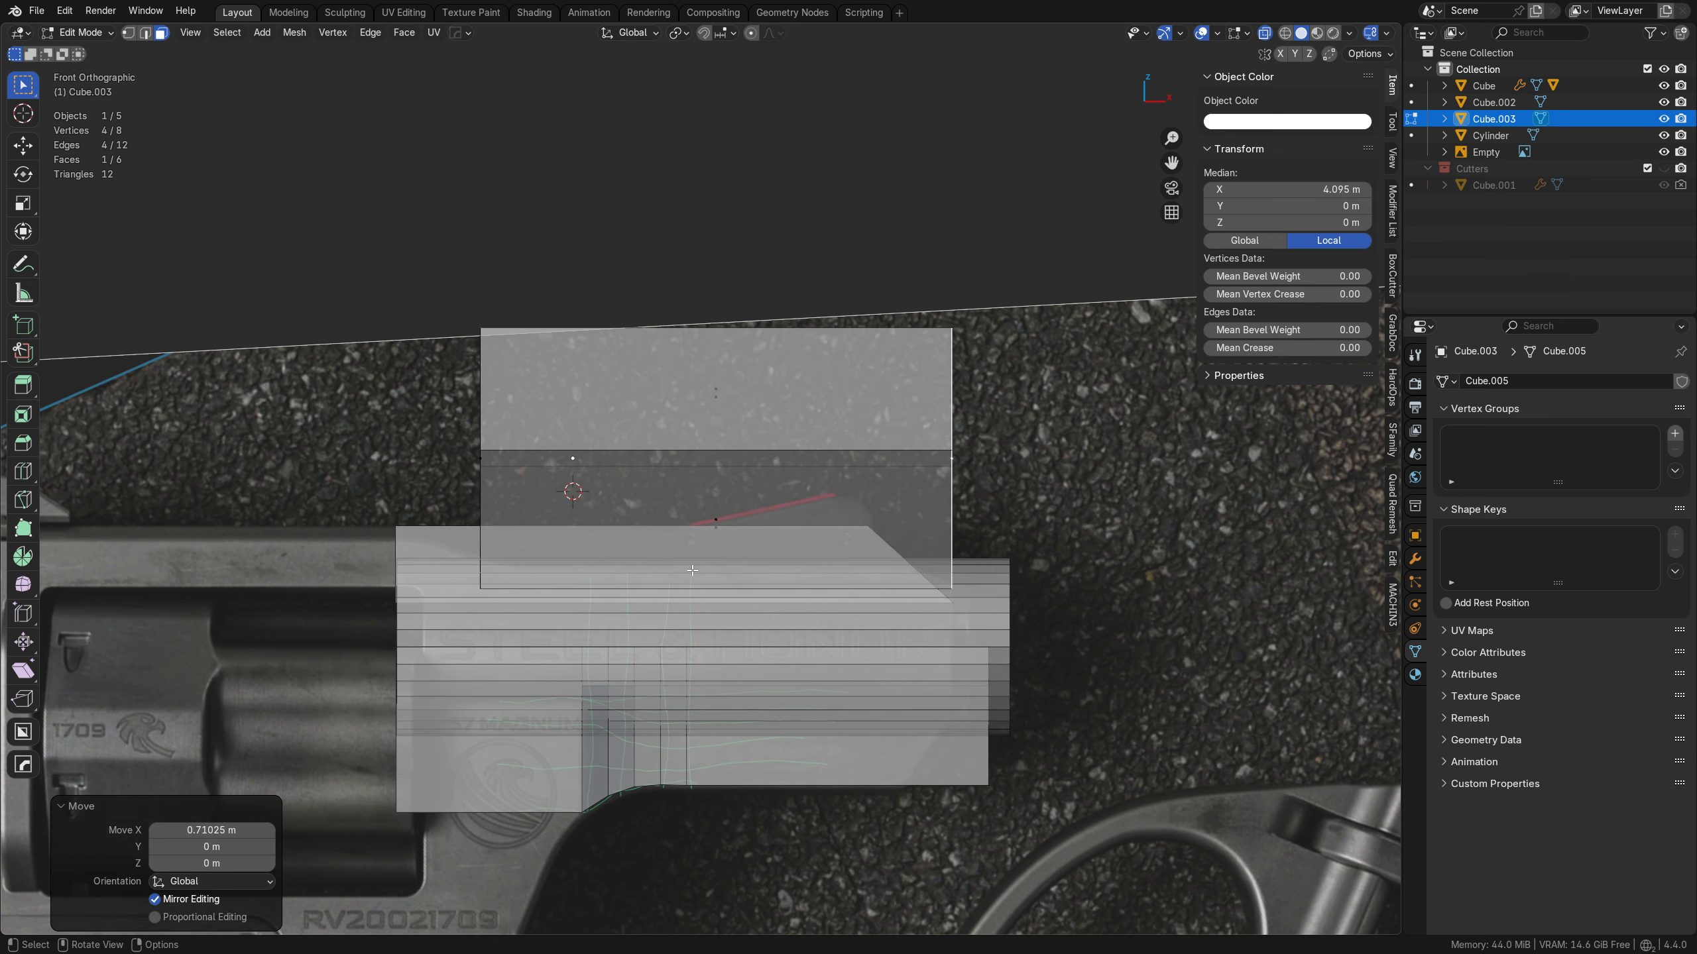
- Extrude the tilted block's rear face backward by about 0.171 m
shift+middle_drag(523, 487, 616, 492)
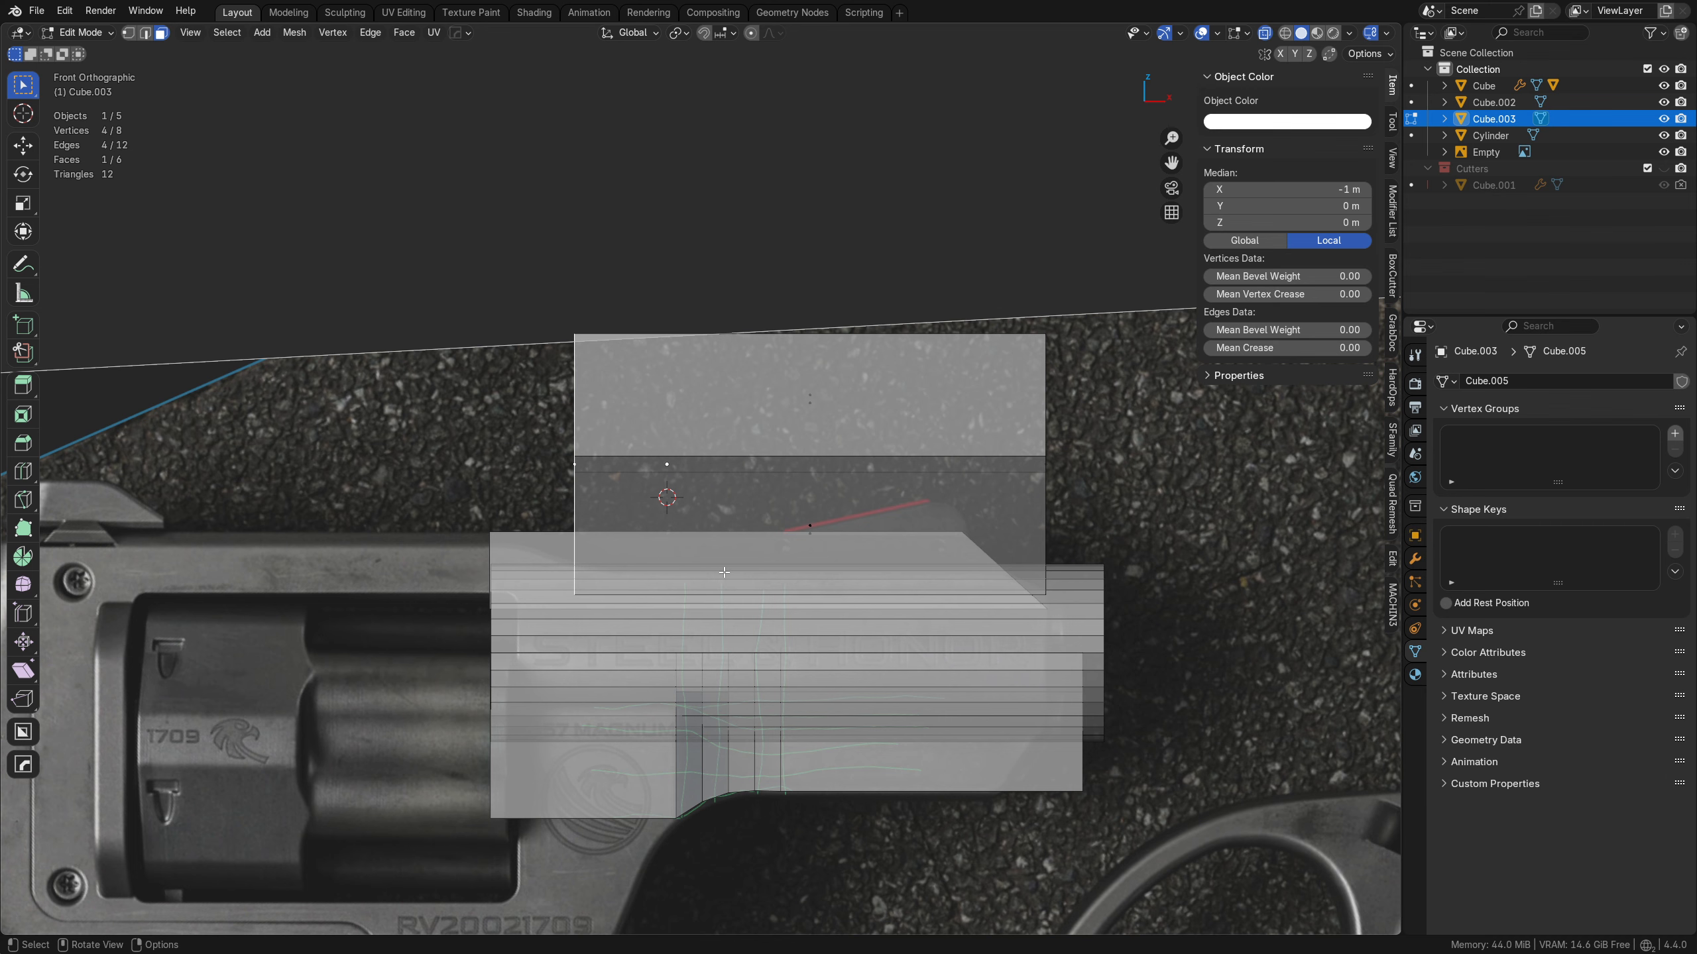
key(e)
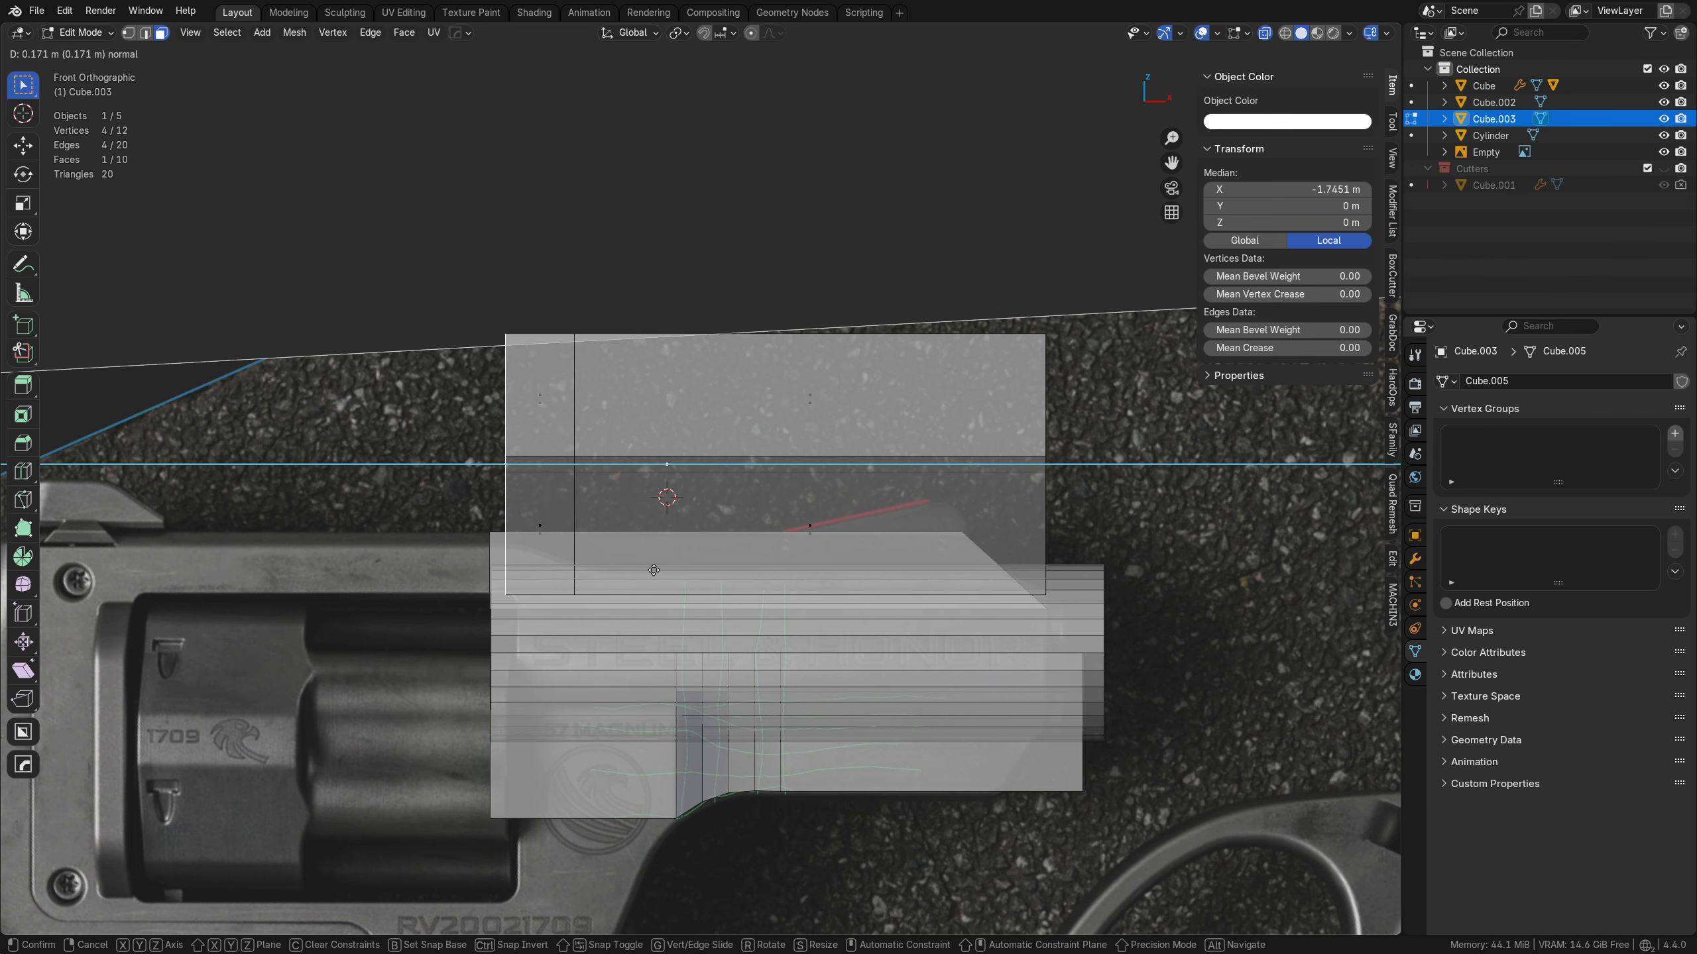
click(654, 570)
middle_drag(654, 570, 751, 600)
- Round the tilted block's lower rear edge with a wide multi-segment bevel and return to object mode
key(alt+a)
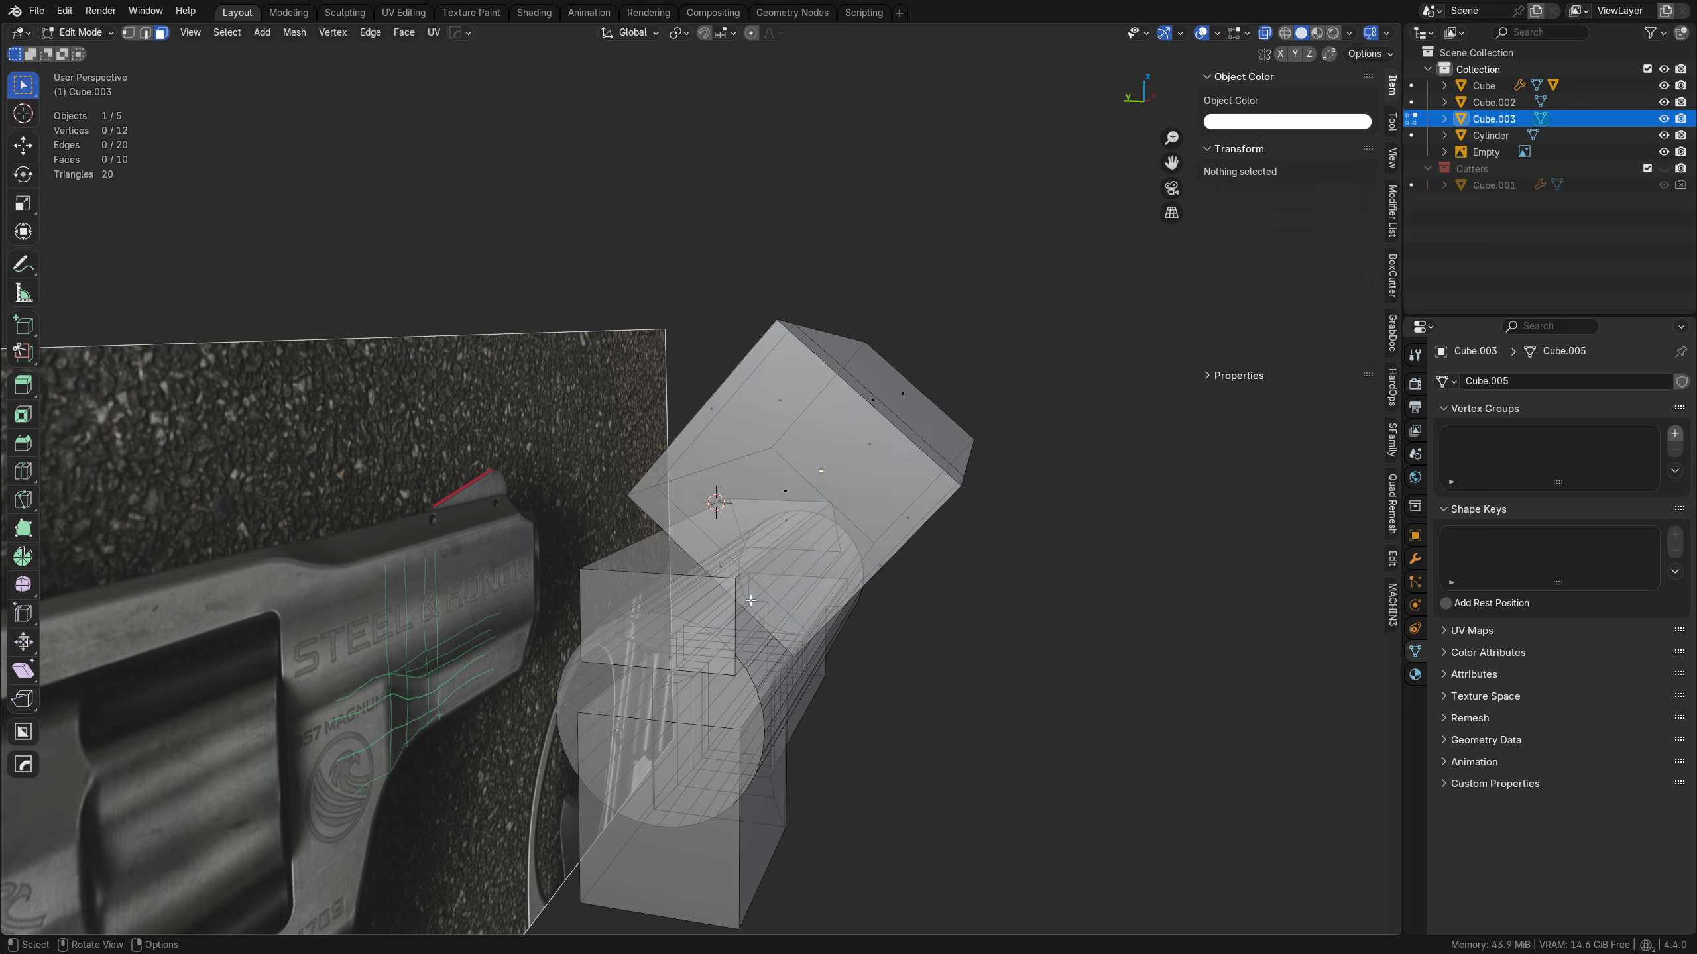
key(Tab)
click(759, 658)
click(765, 629)
middle_drag(928, 688, 703, 603)
key(ctrl+b)
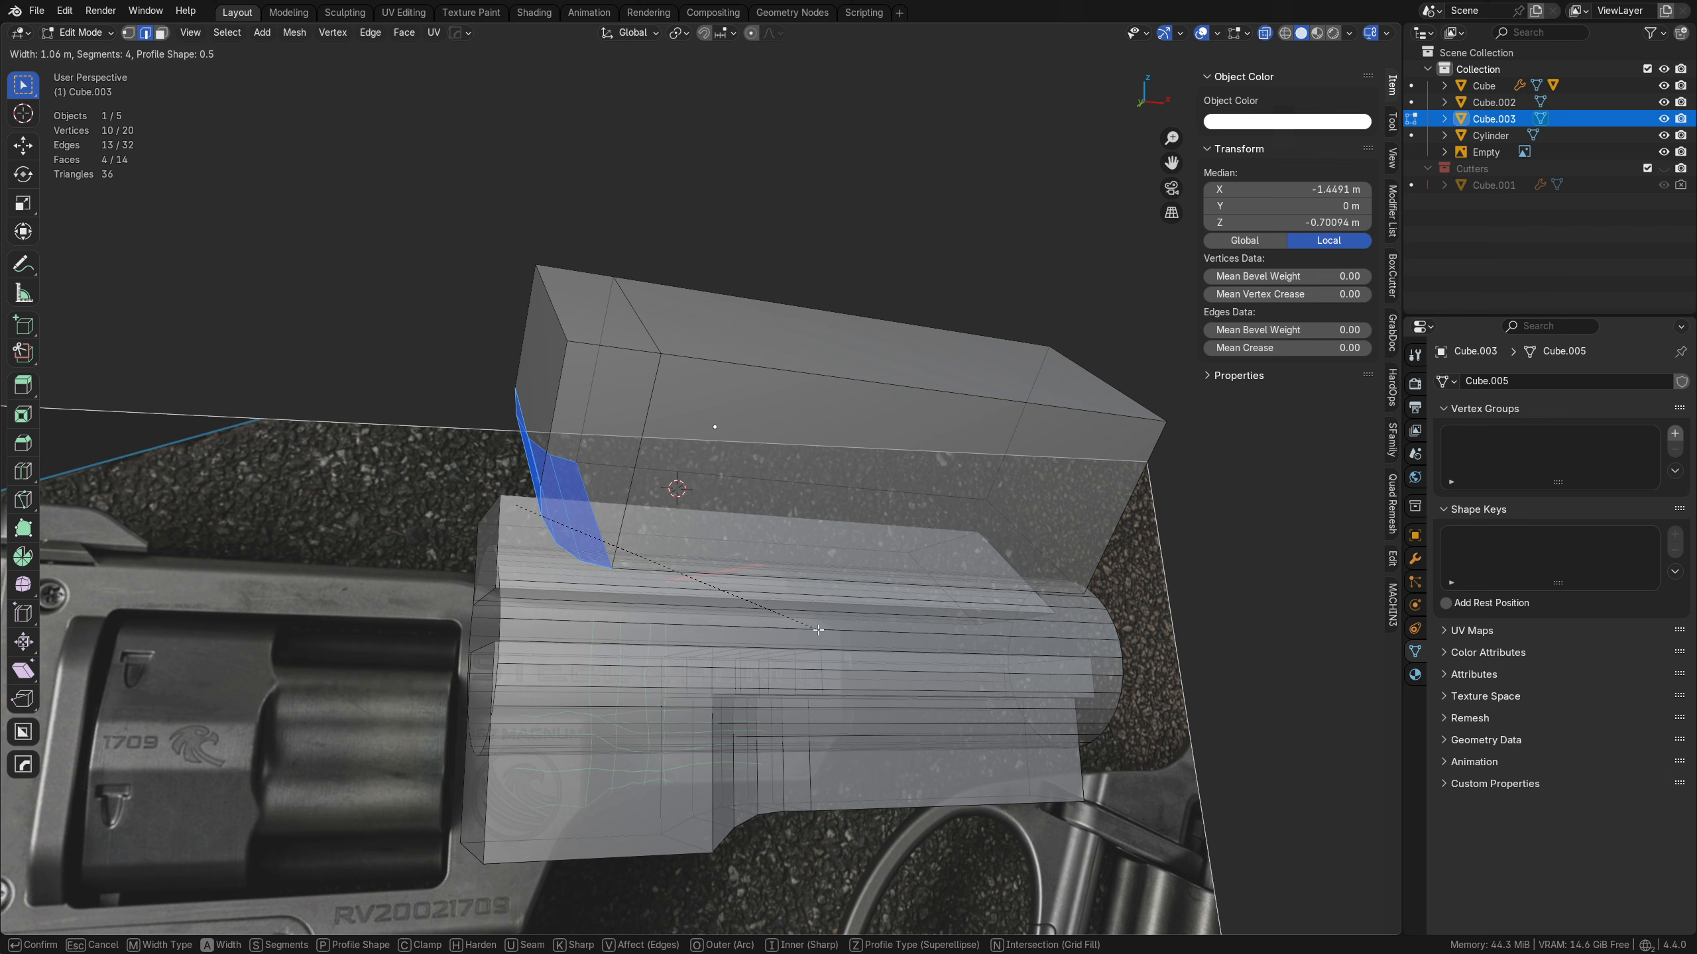
click(820, 629)
key(Tab)
click(819, 587)
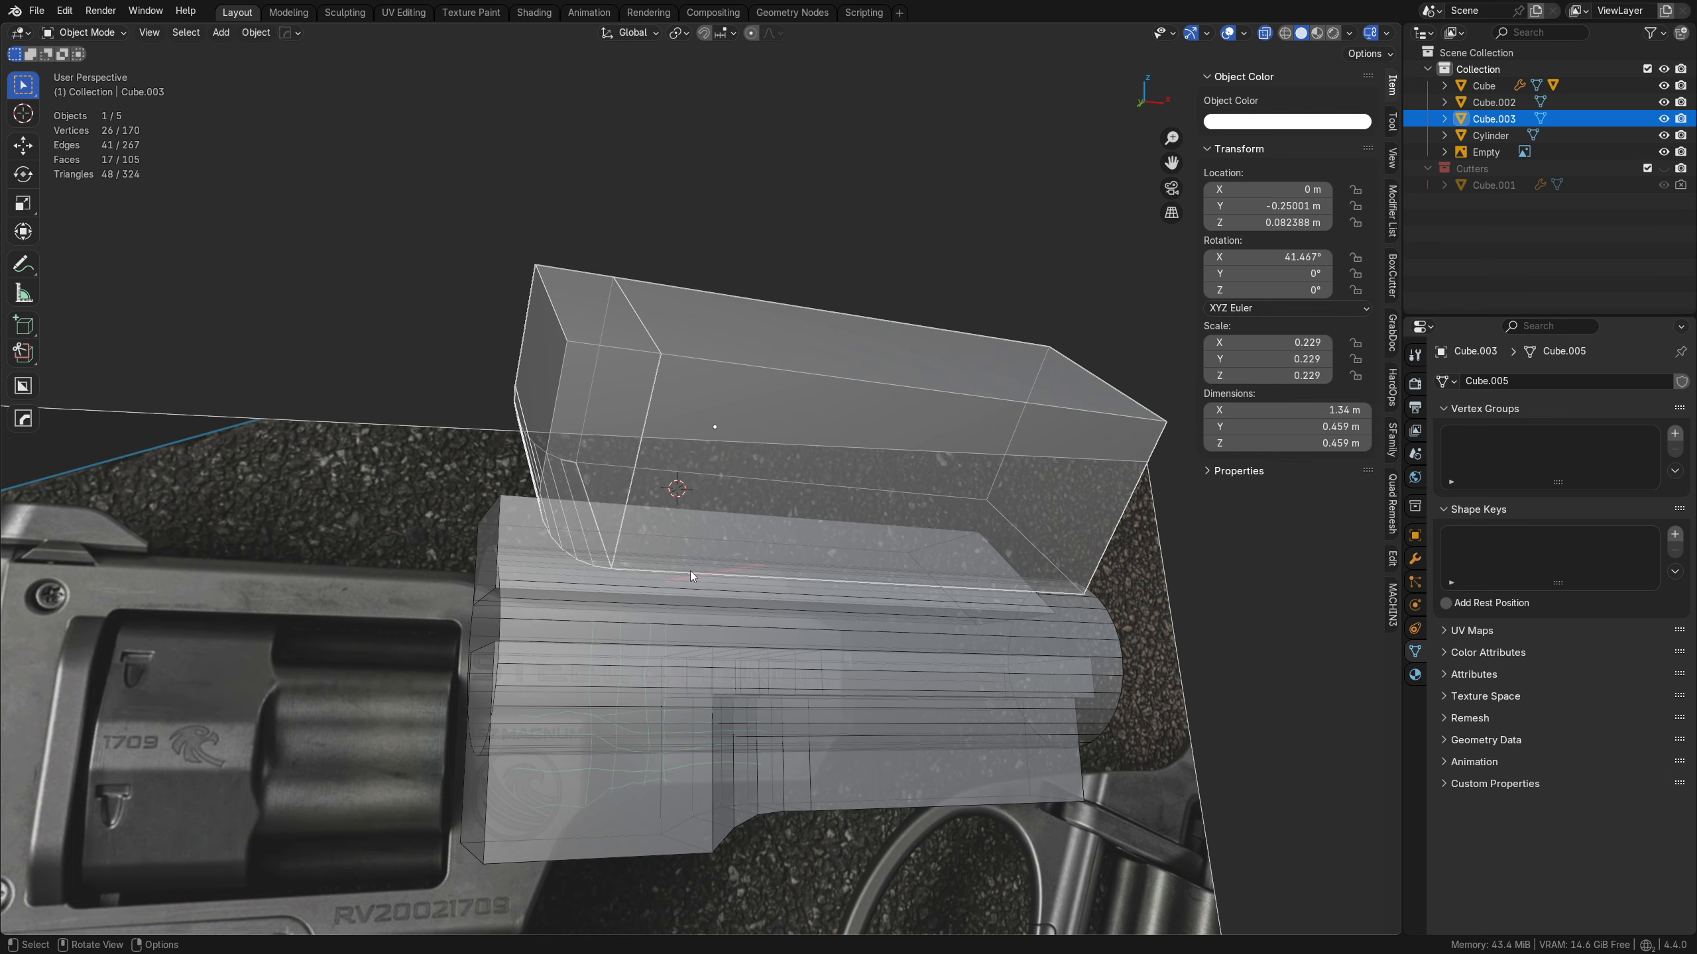
- Subtract the tilted block from the top rib with a Boolean difference
middle_drag(672, 562, 682, 600)
shift+click(683, 600)
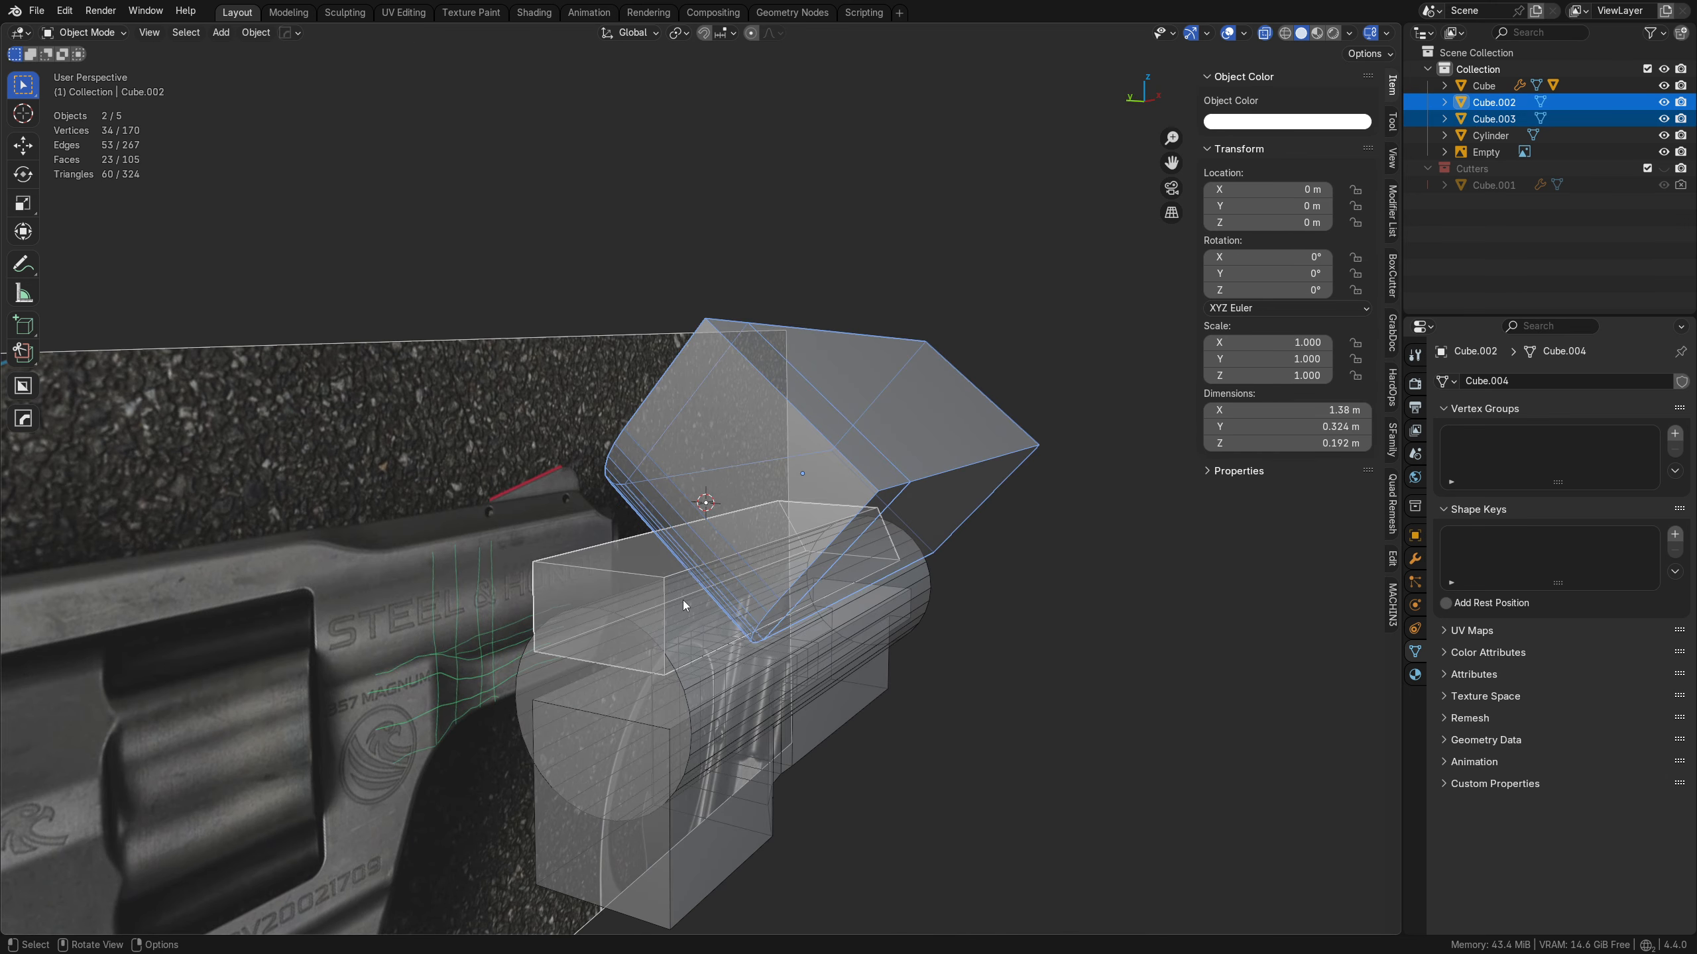
key(ctrl+KP_Subtract)
middle_drag(851, 627, 656, 635)
click(748, 616)
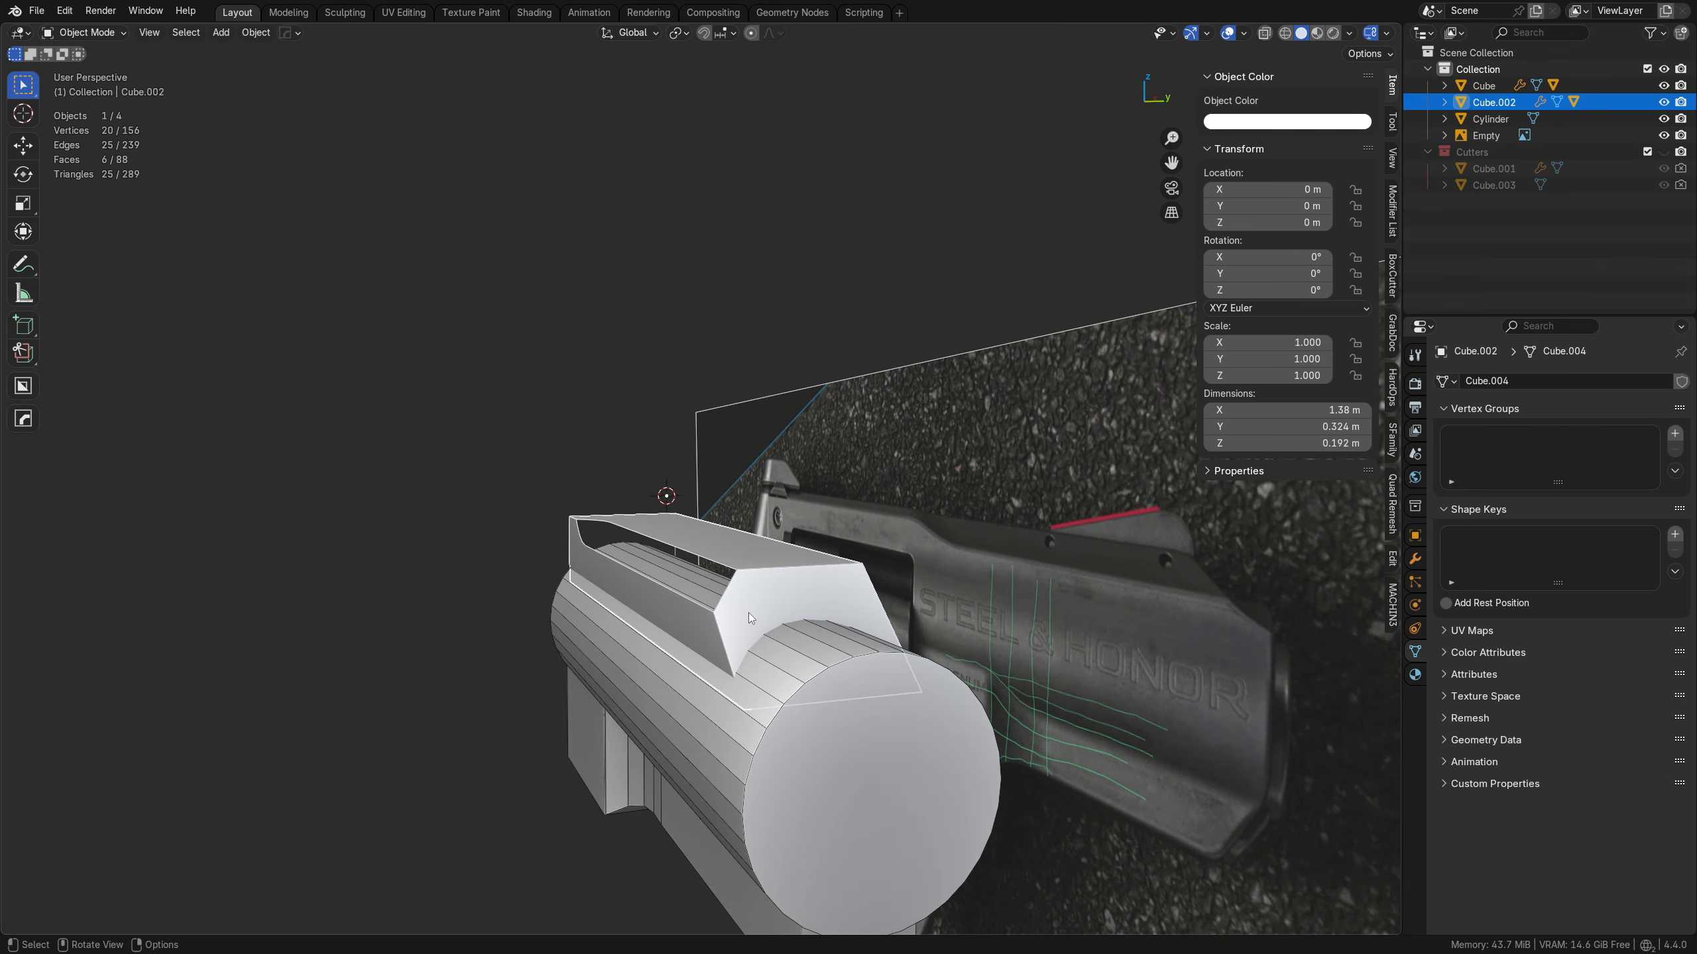
- Reveal the rib's Boolean cutter and examine the cut rib on its own in local view
key(q)
click(749, 614)
click(749, 614)
key(g)
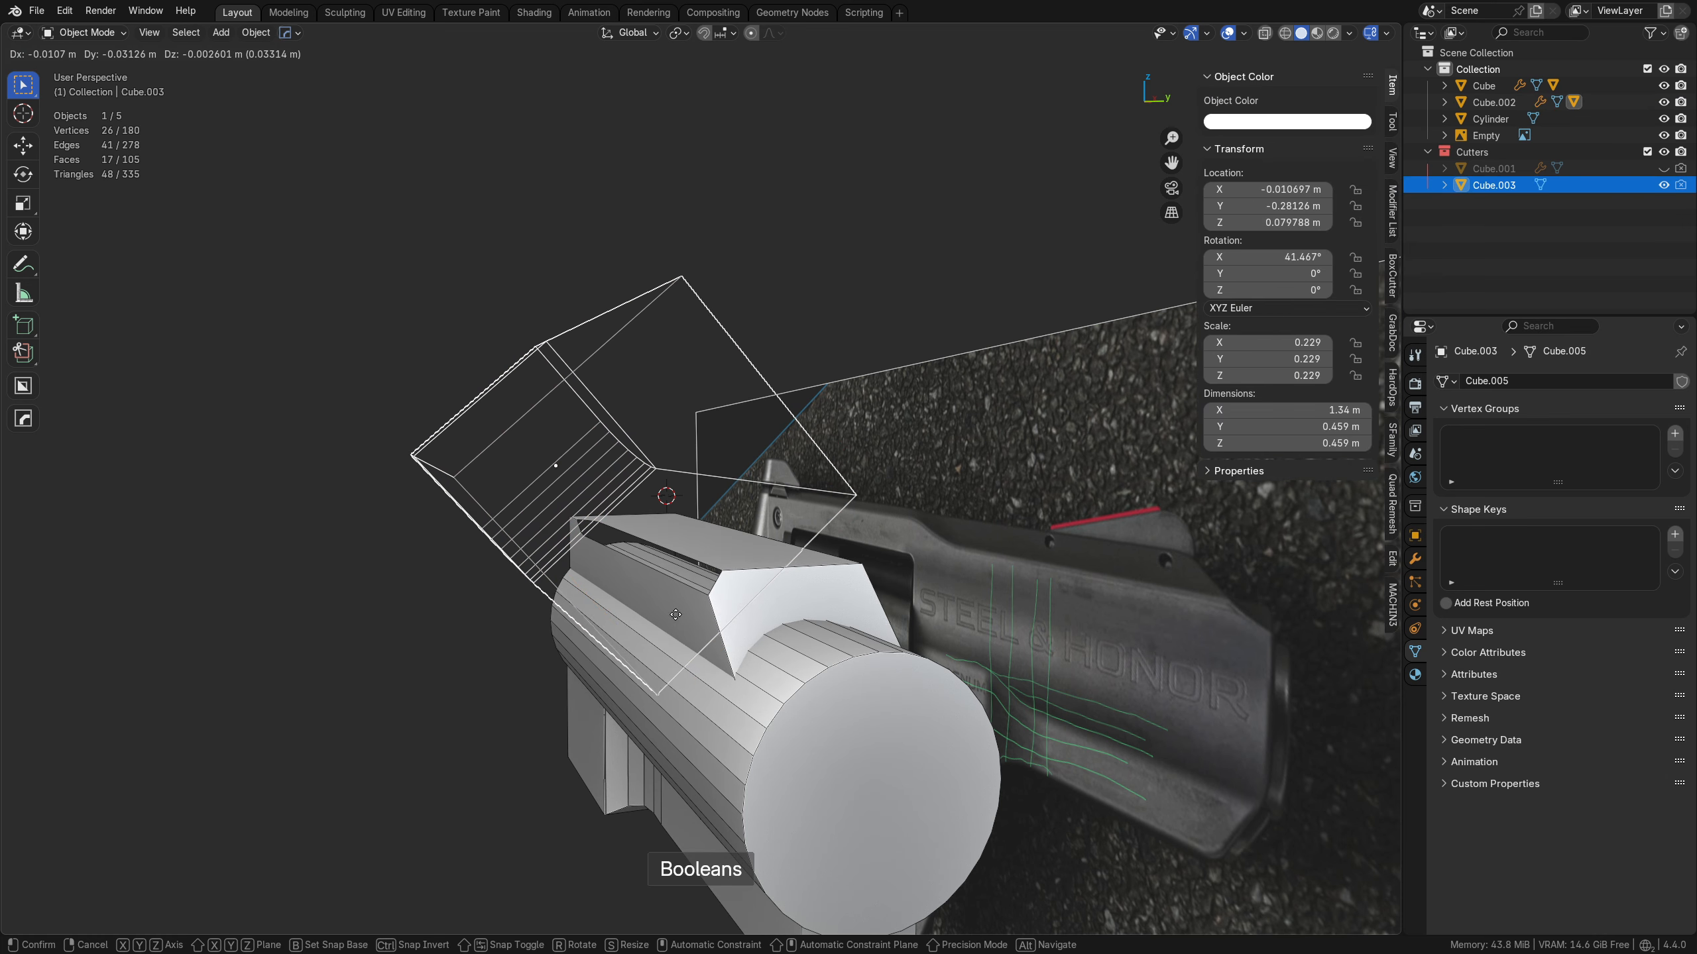
right_click(681, 613)
click(817, 590)
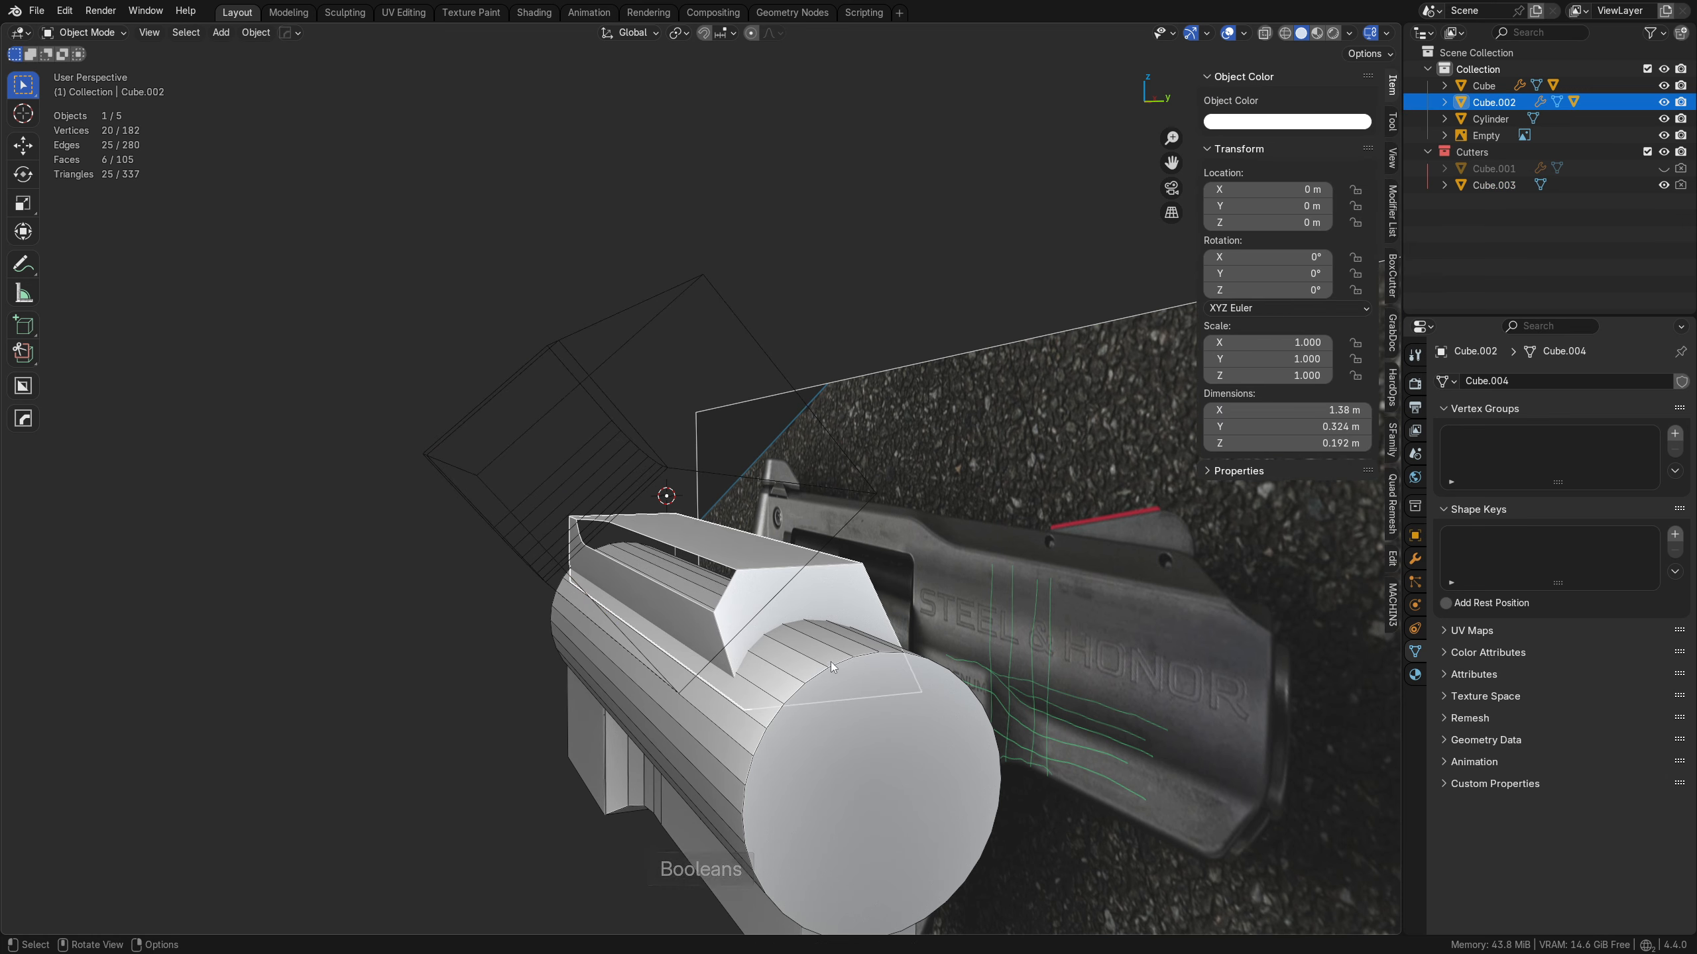
key(slash)
middle_drag(804, 648, 549, 594)
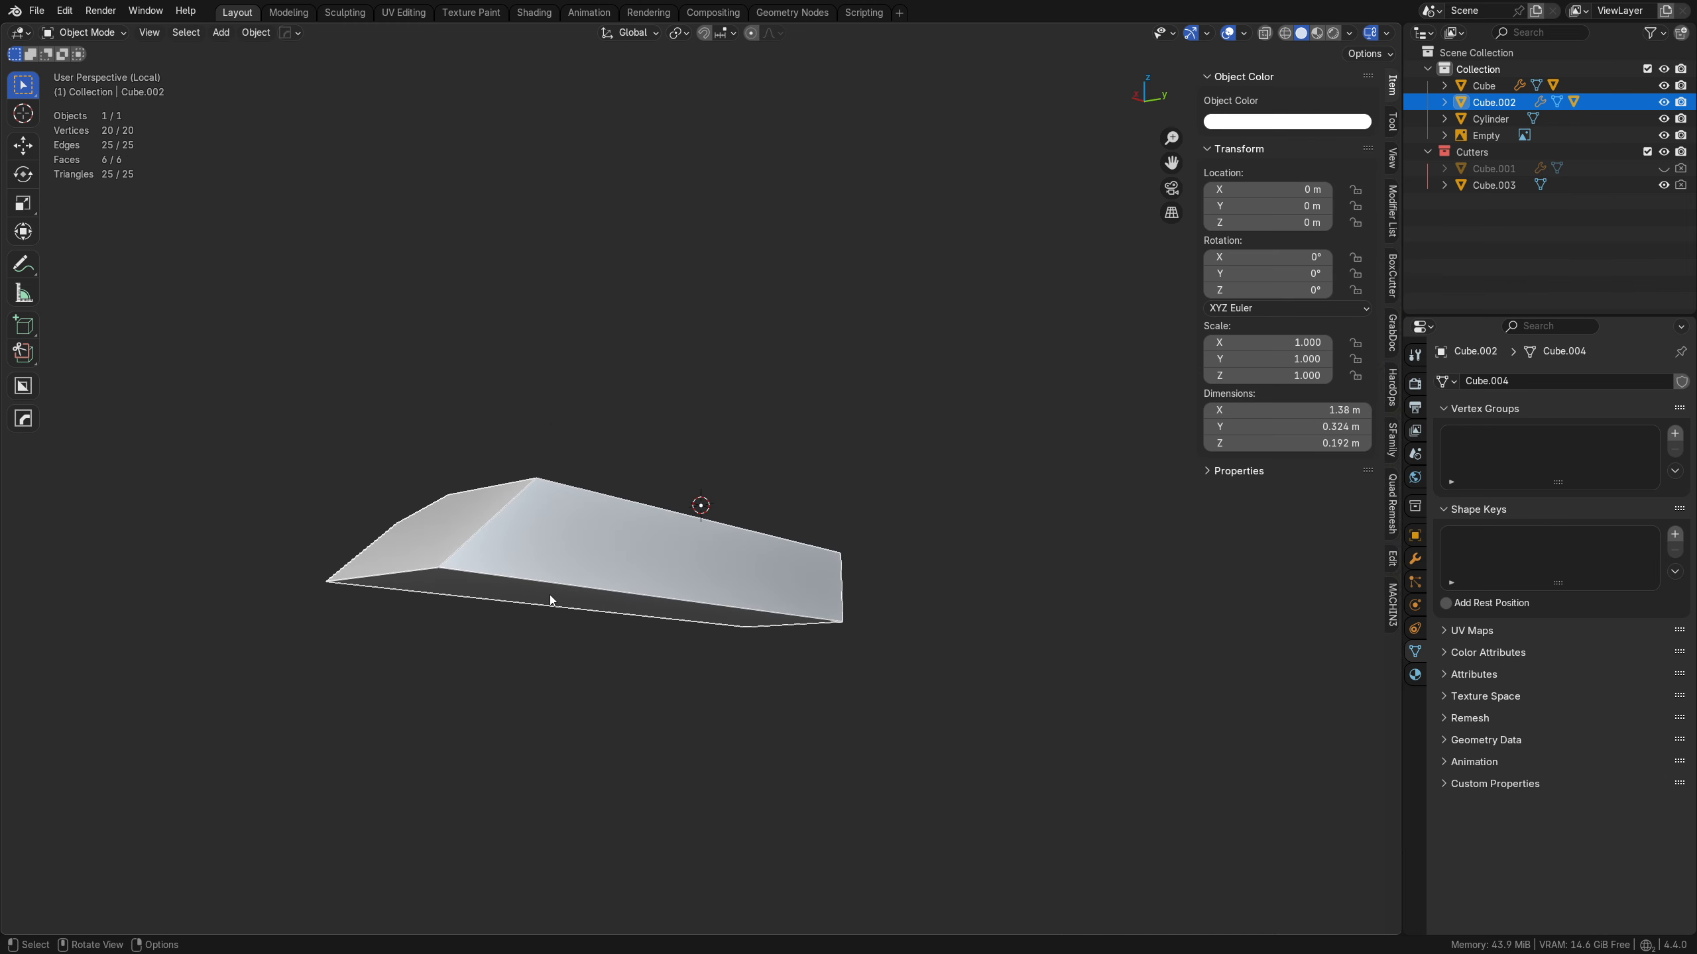
key(slash)
- Merge the cutter's overlapping vertices by distance at 0.0001 m
click(545, 514)
key(Tab)
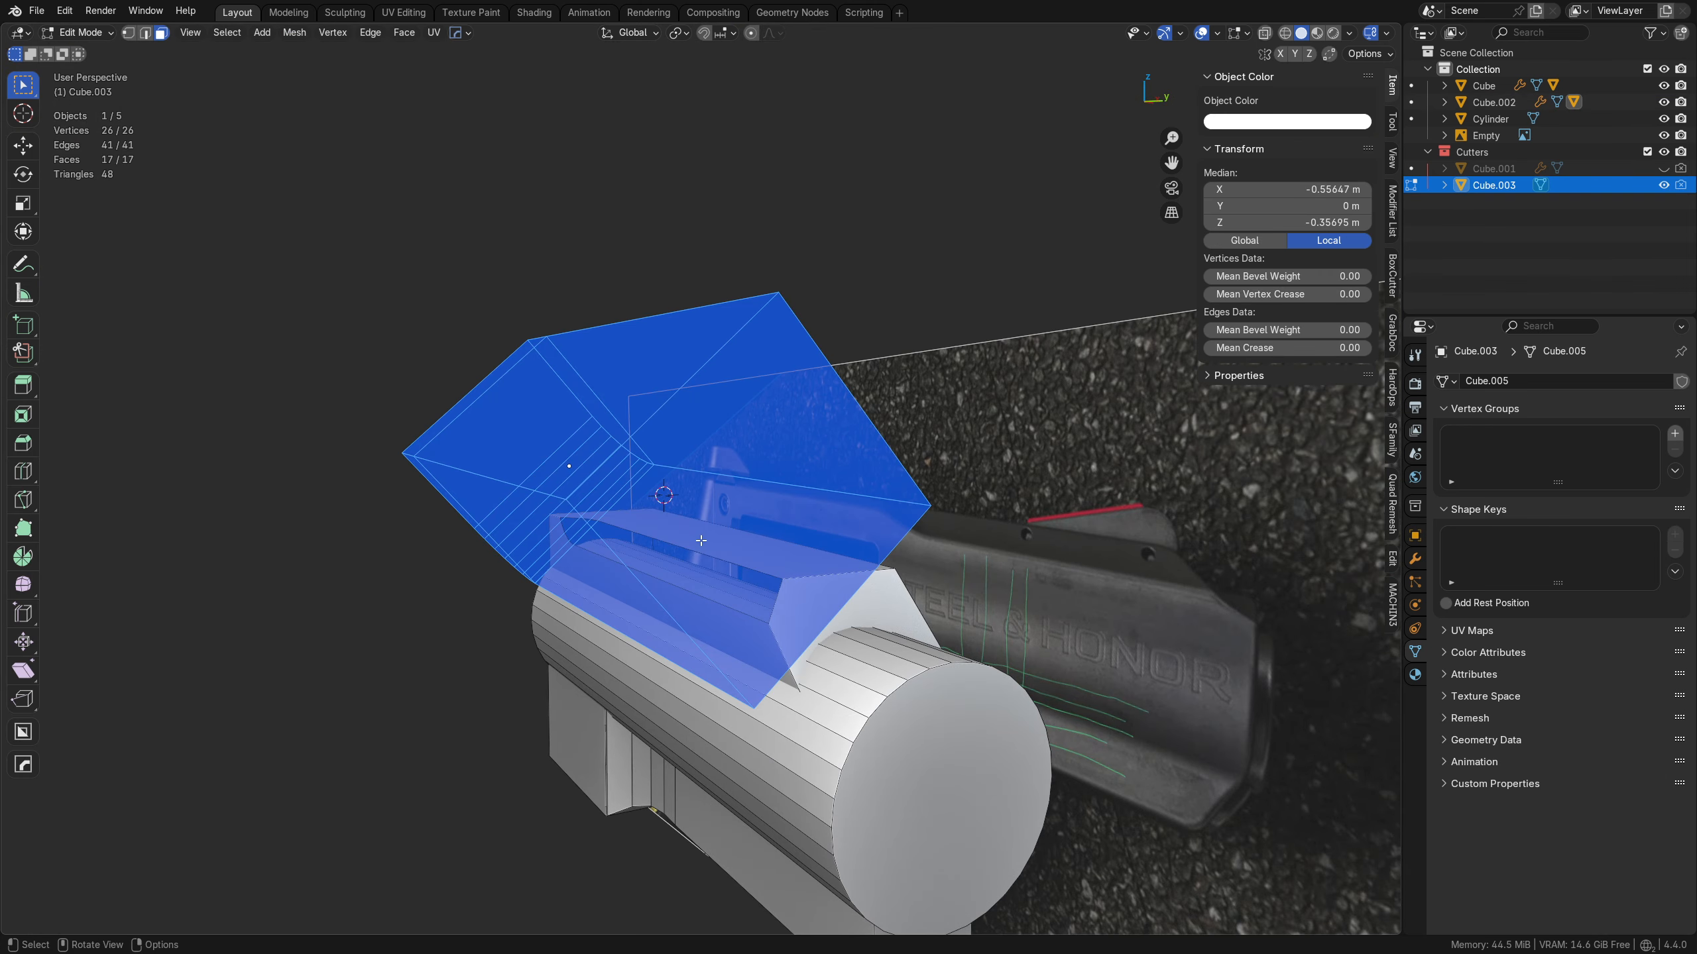
key(m)
click(729, 612)
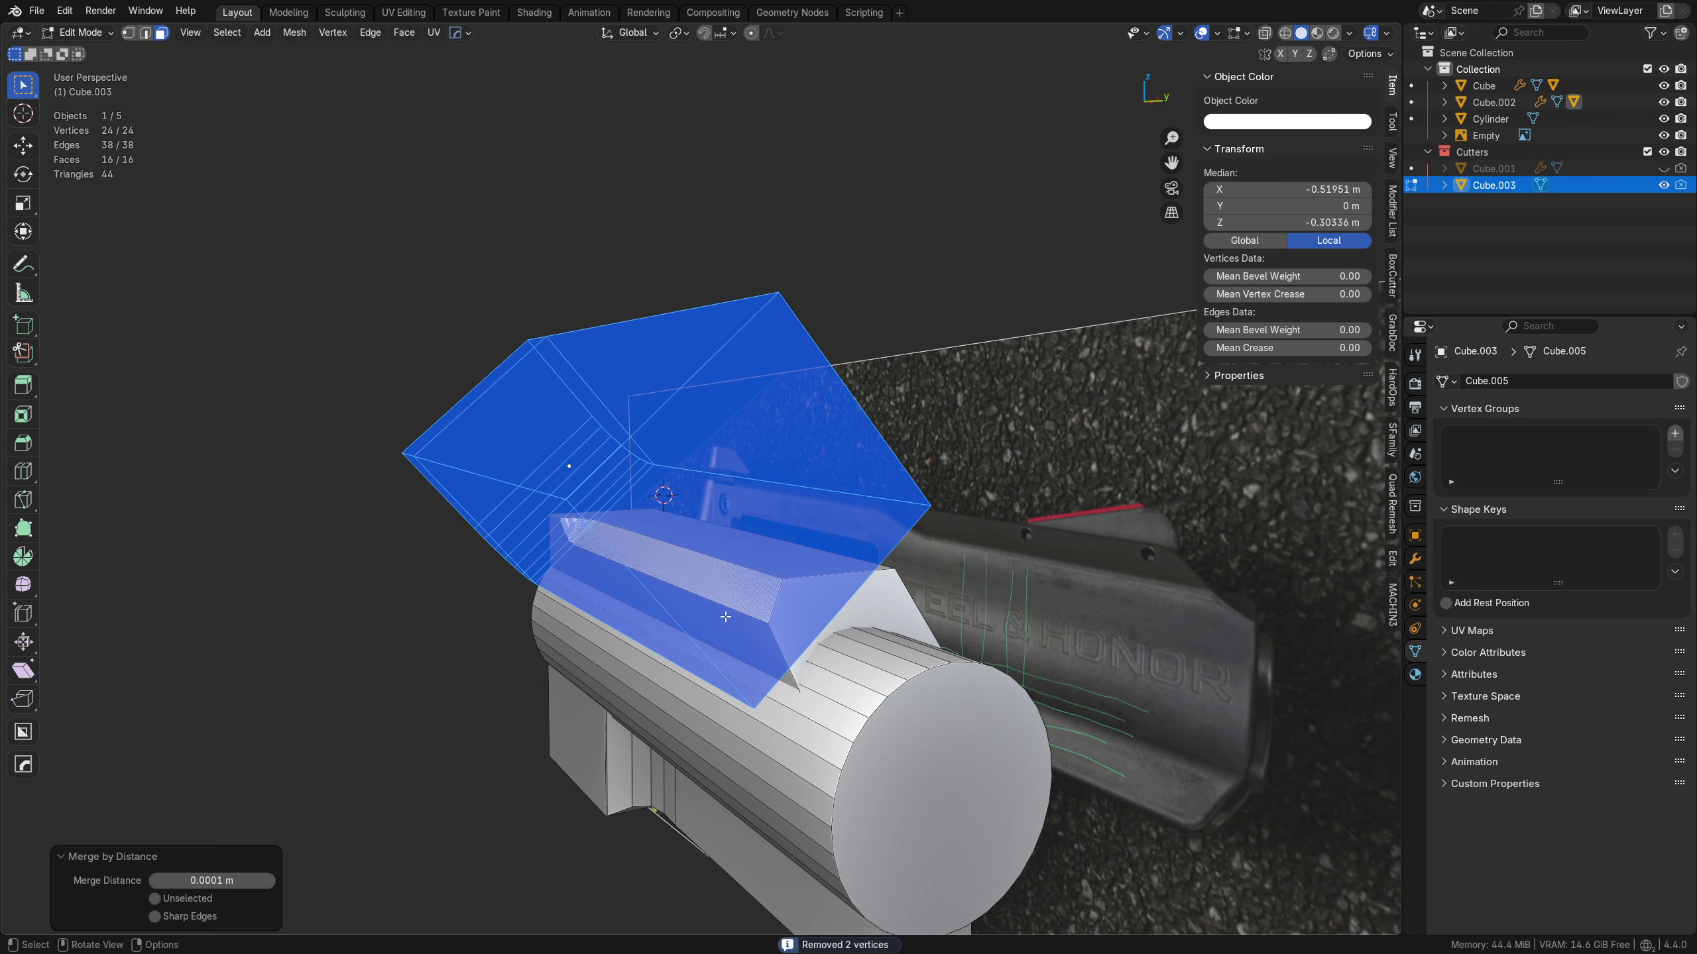
key(Tab)
click(626, 576)
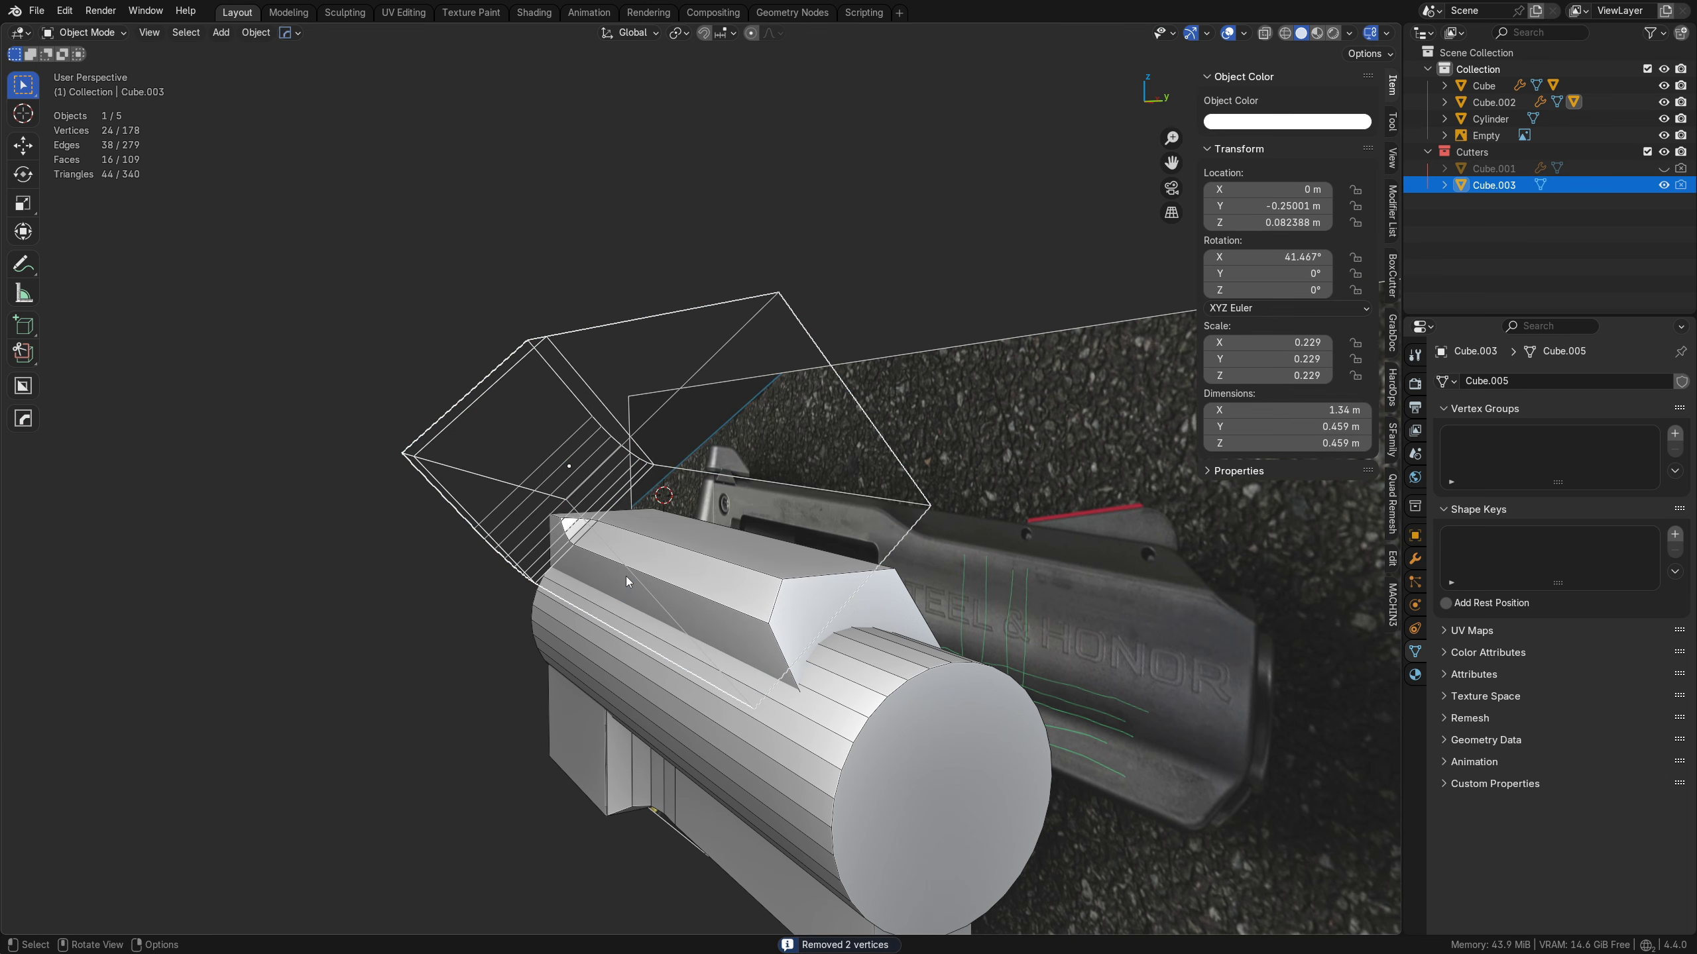
- Extend the cutter backward by moving its rounded rear section -0.60783 m along X
middle_drag(626, 575, 662, 587)
key(Tab)
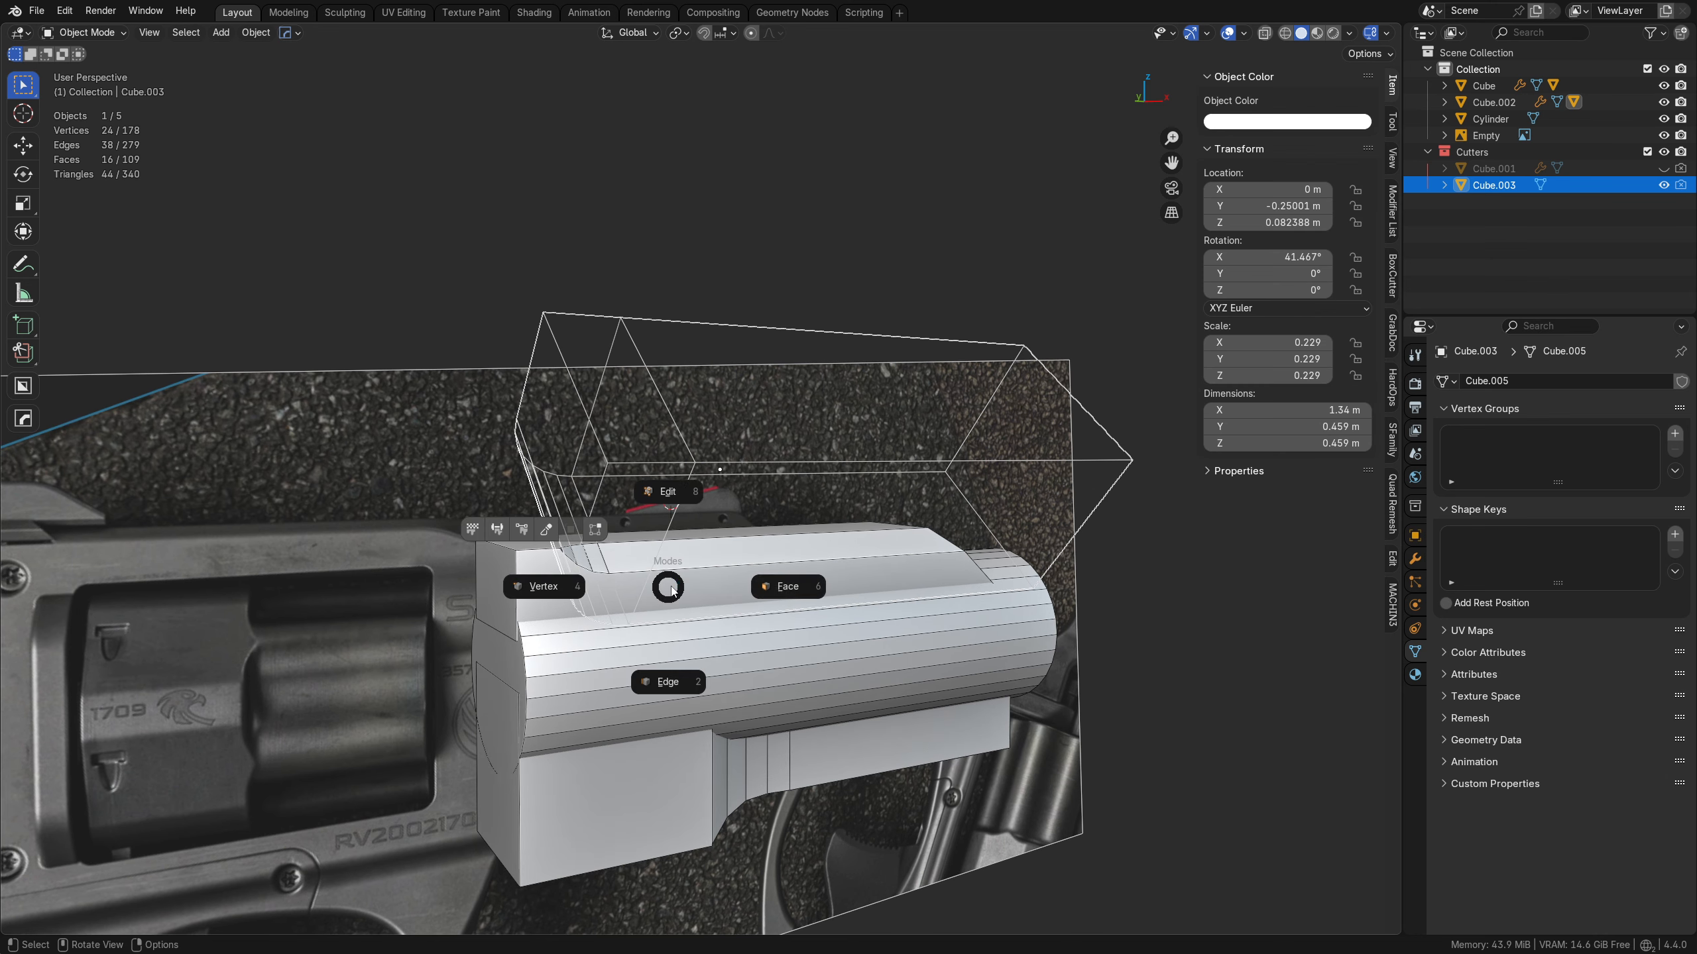
click(628, 619)
key(alt+z)
drag(359, 718, 618, 301)
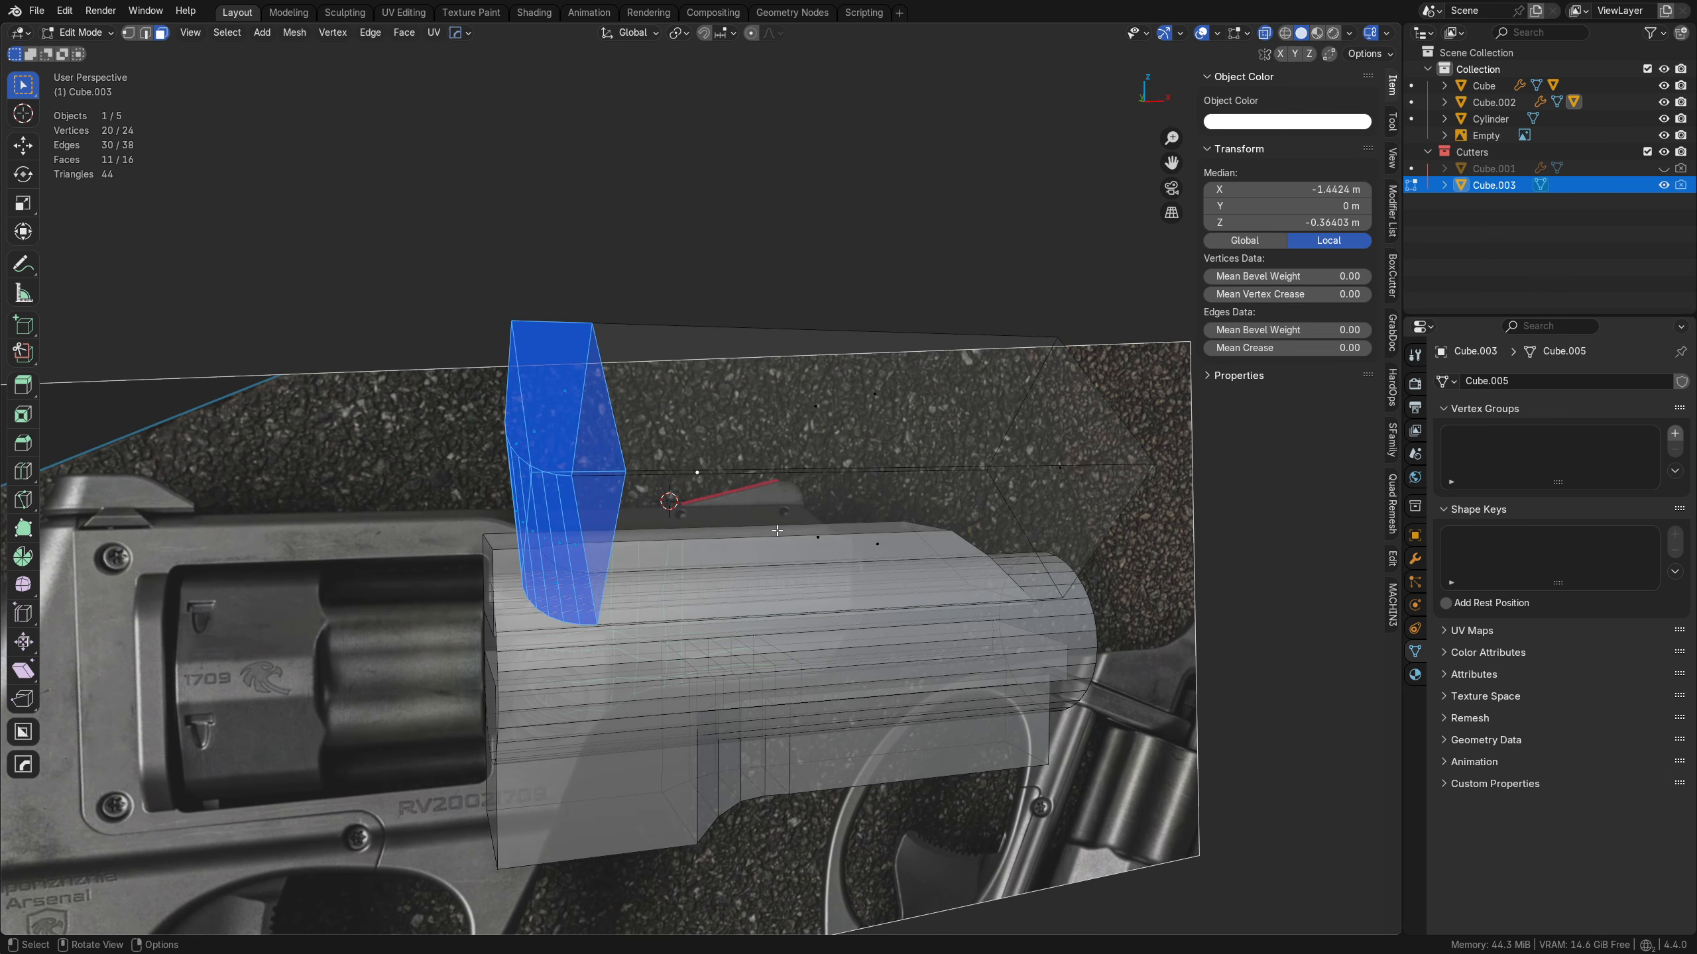
key(g)
key(y)
key(x)
click(457, 535)
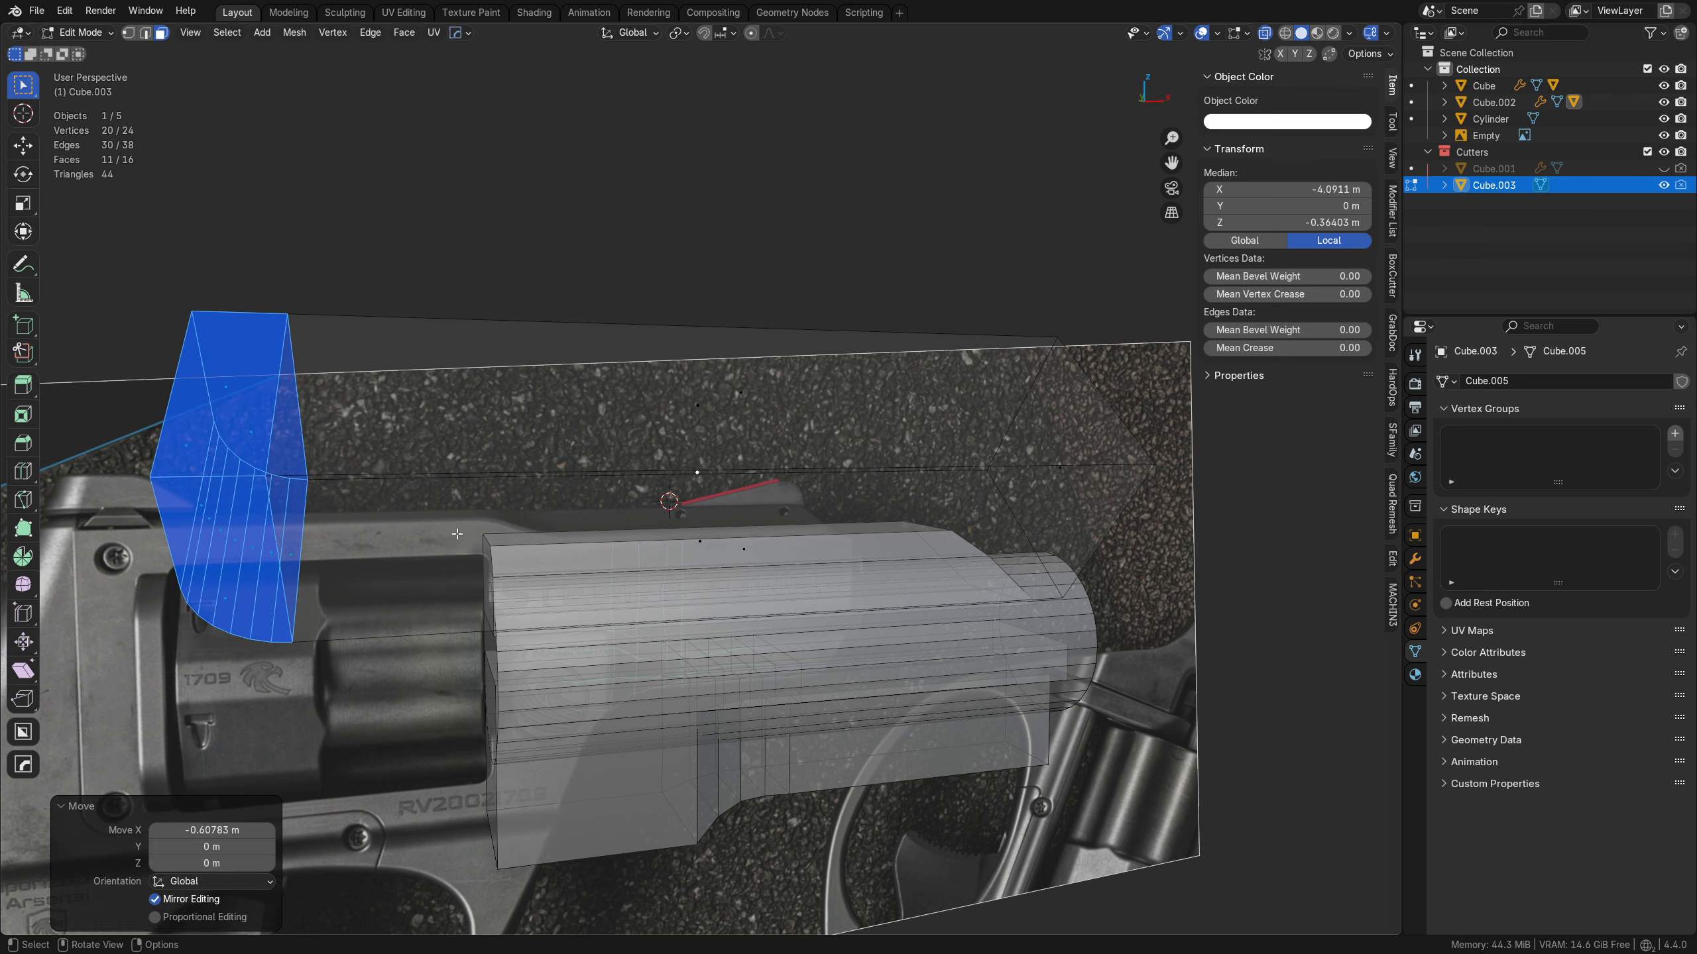
- Add two crosswise loop cuts along the cutter's length, and undo the accidental vertex merge
key(KP_1)
key(ctrl+r)
click(668, 582)
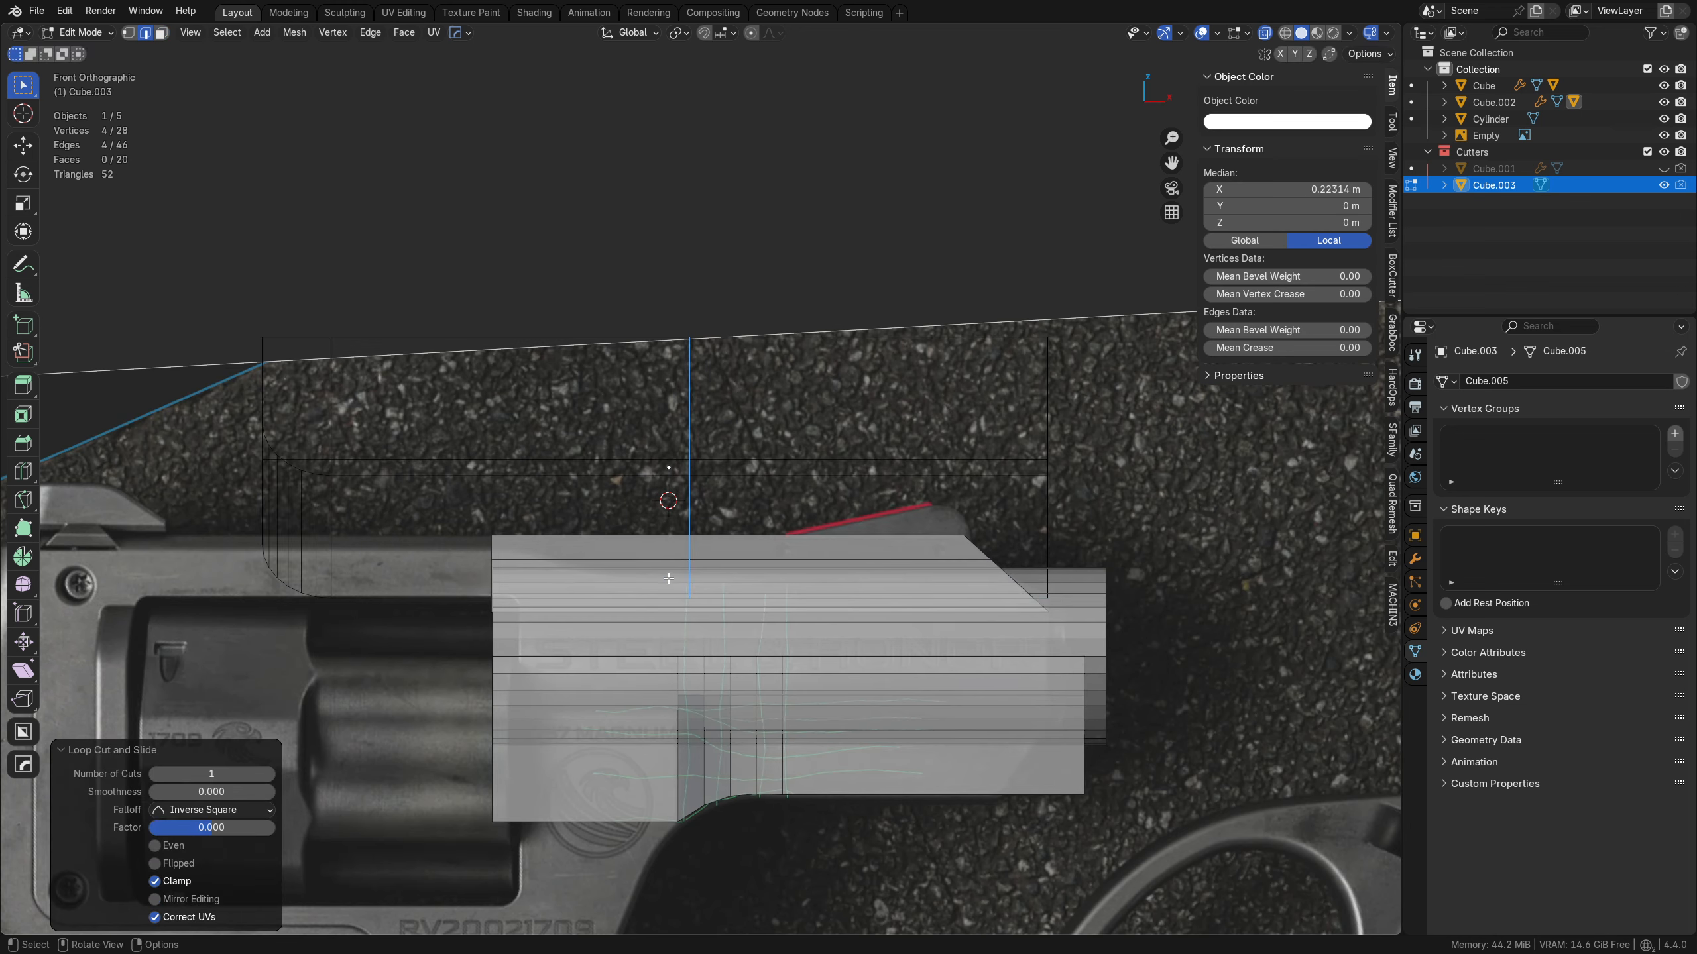
click(538, 581)
middle_drag(537, 582, 811, 582)
key(1)
right_click(816, 581)
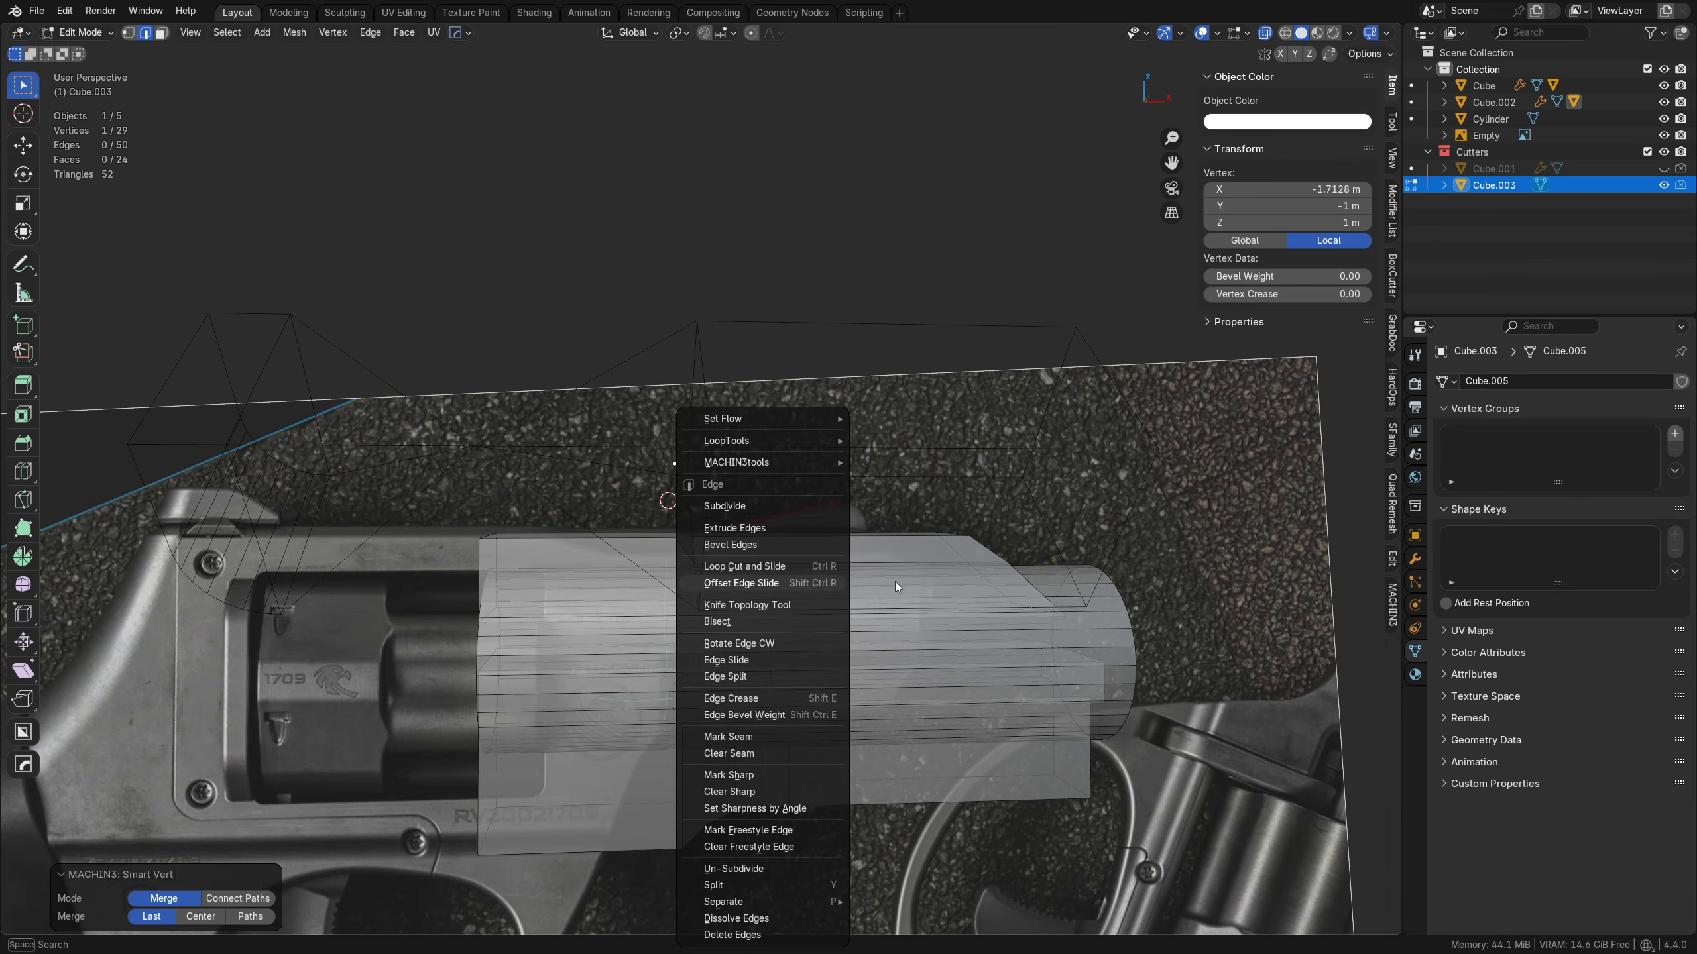
key(ctrl+z)
key(1)
- Shift the cutter's rear section away from the rib by -0.021044 m in Y and 0.021538 m in Z
drag(85, 236, 556, 685)
middle_drag(556, 685, 815, 663)
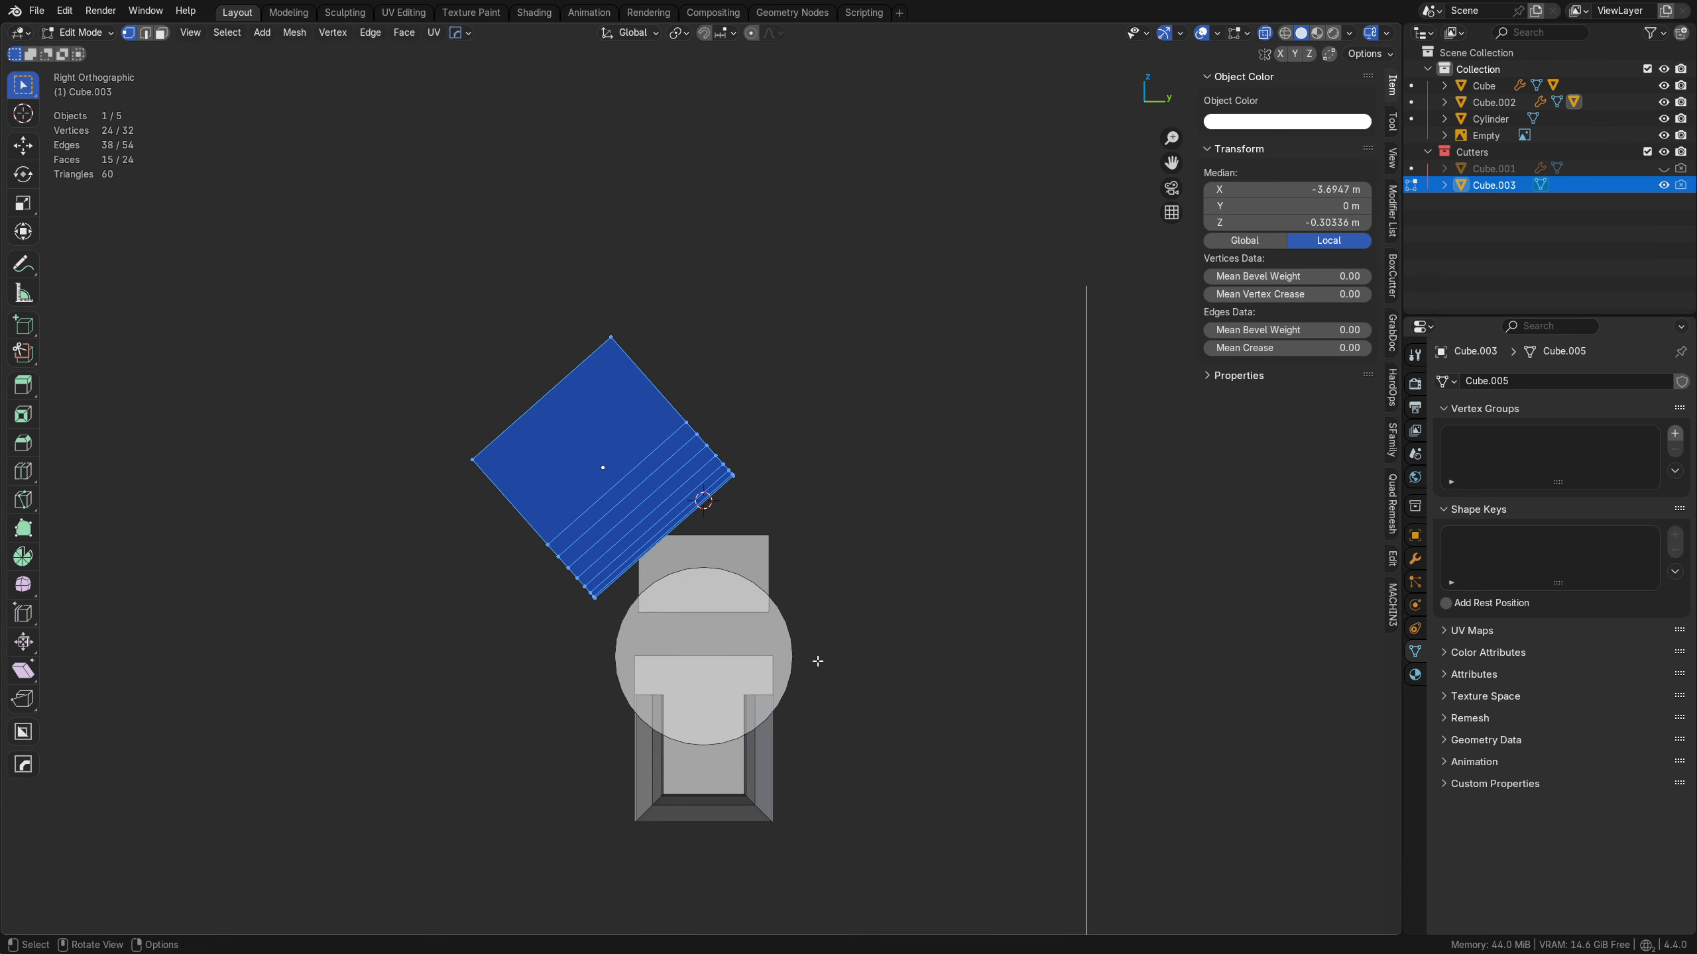
key(g)
click(714, 565)
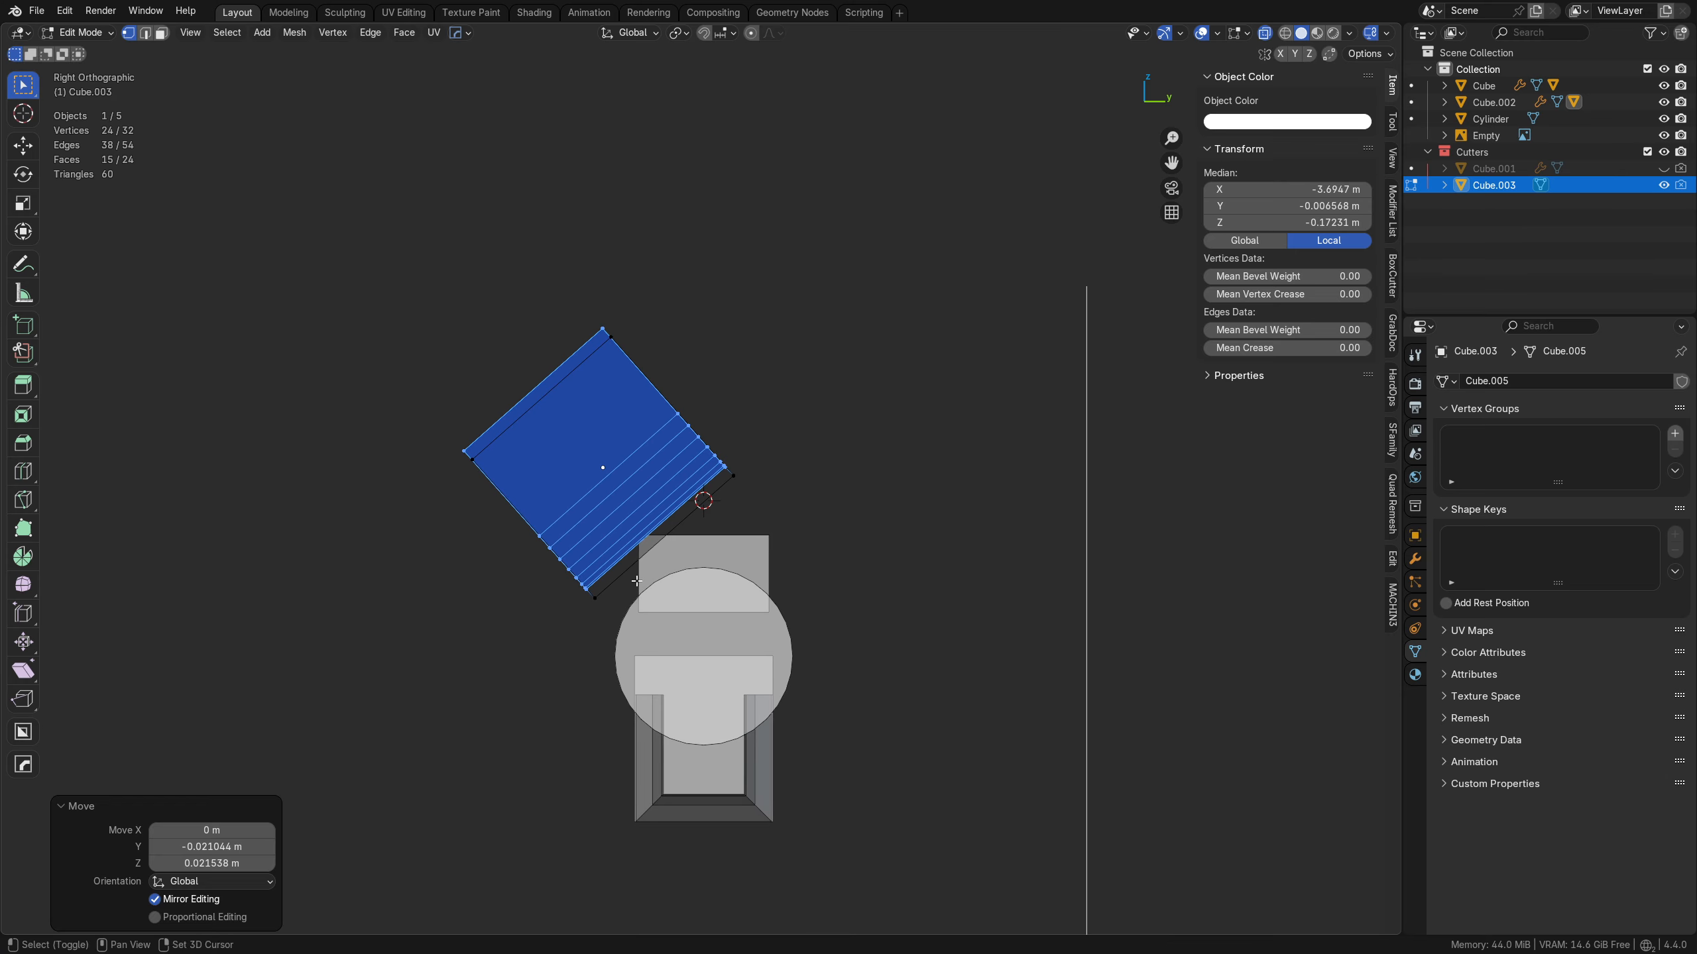
middle_drag(714, 565, 777, 607)
key(Tab)
click(775, 535)
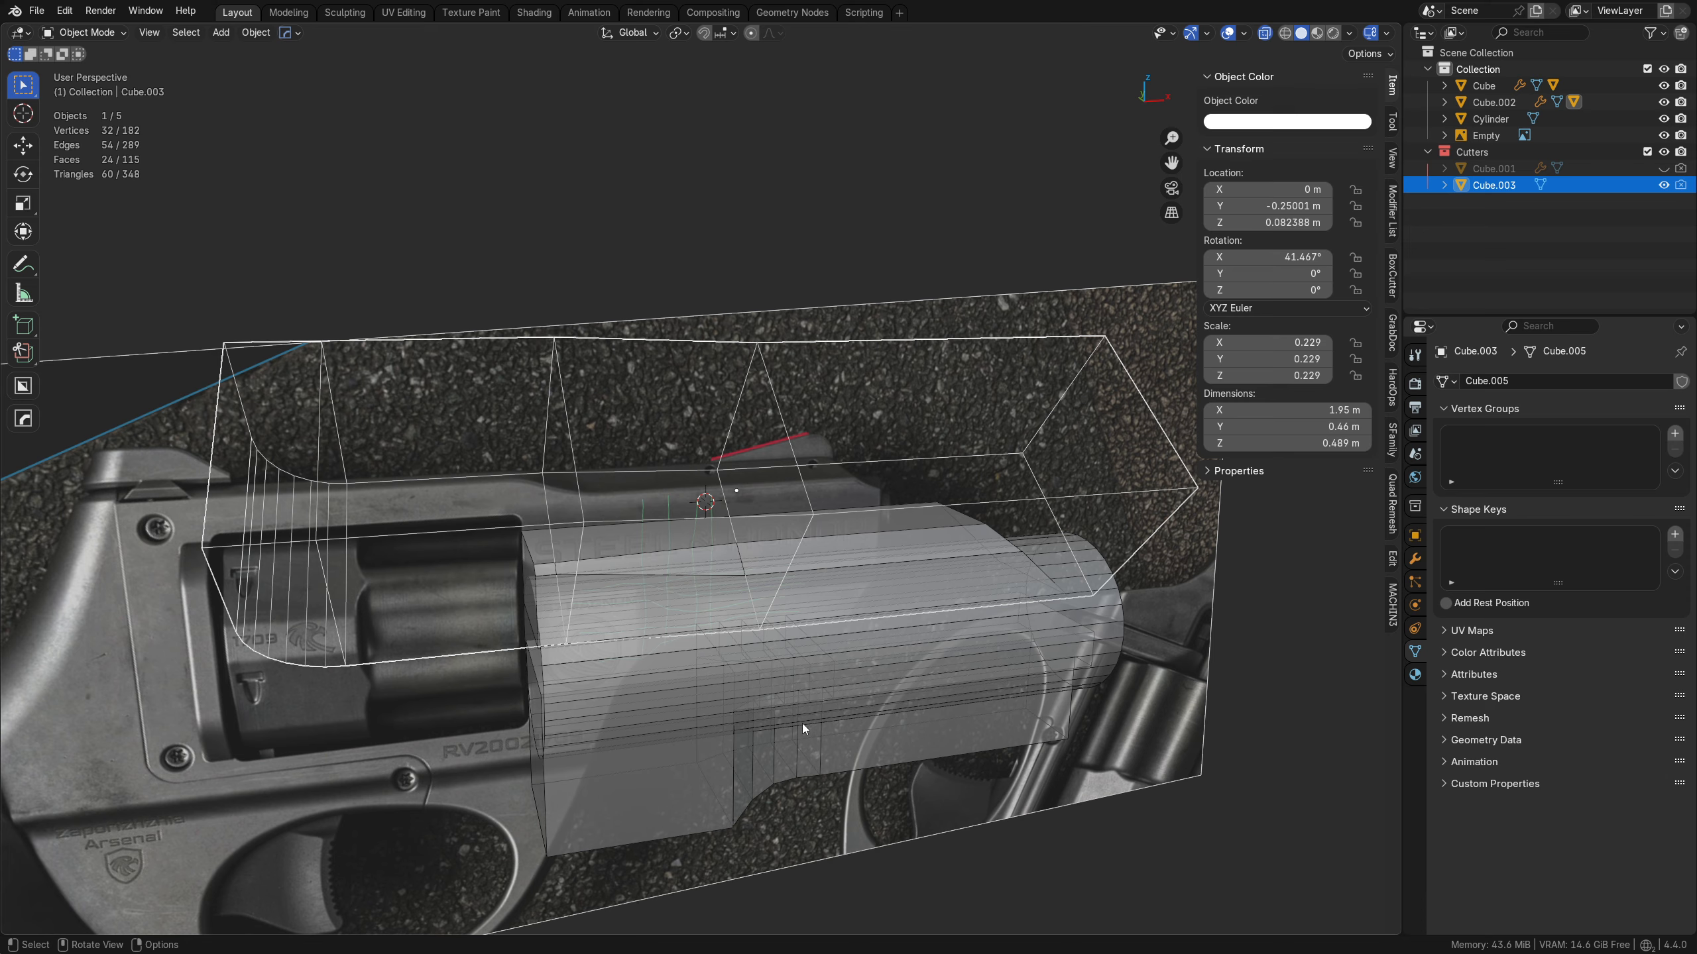
- Delete the tilted cutter block
middle_drag(802, 723, 708, 333)
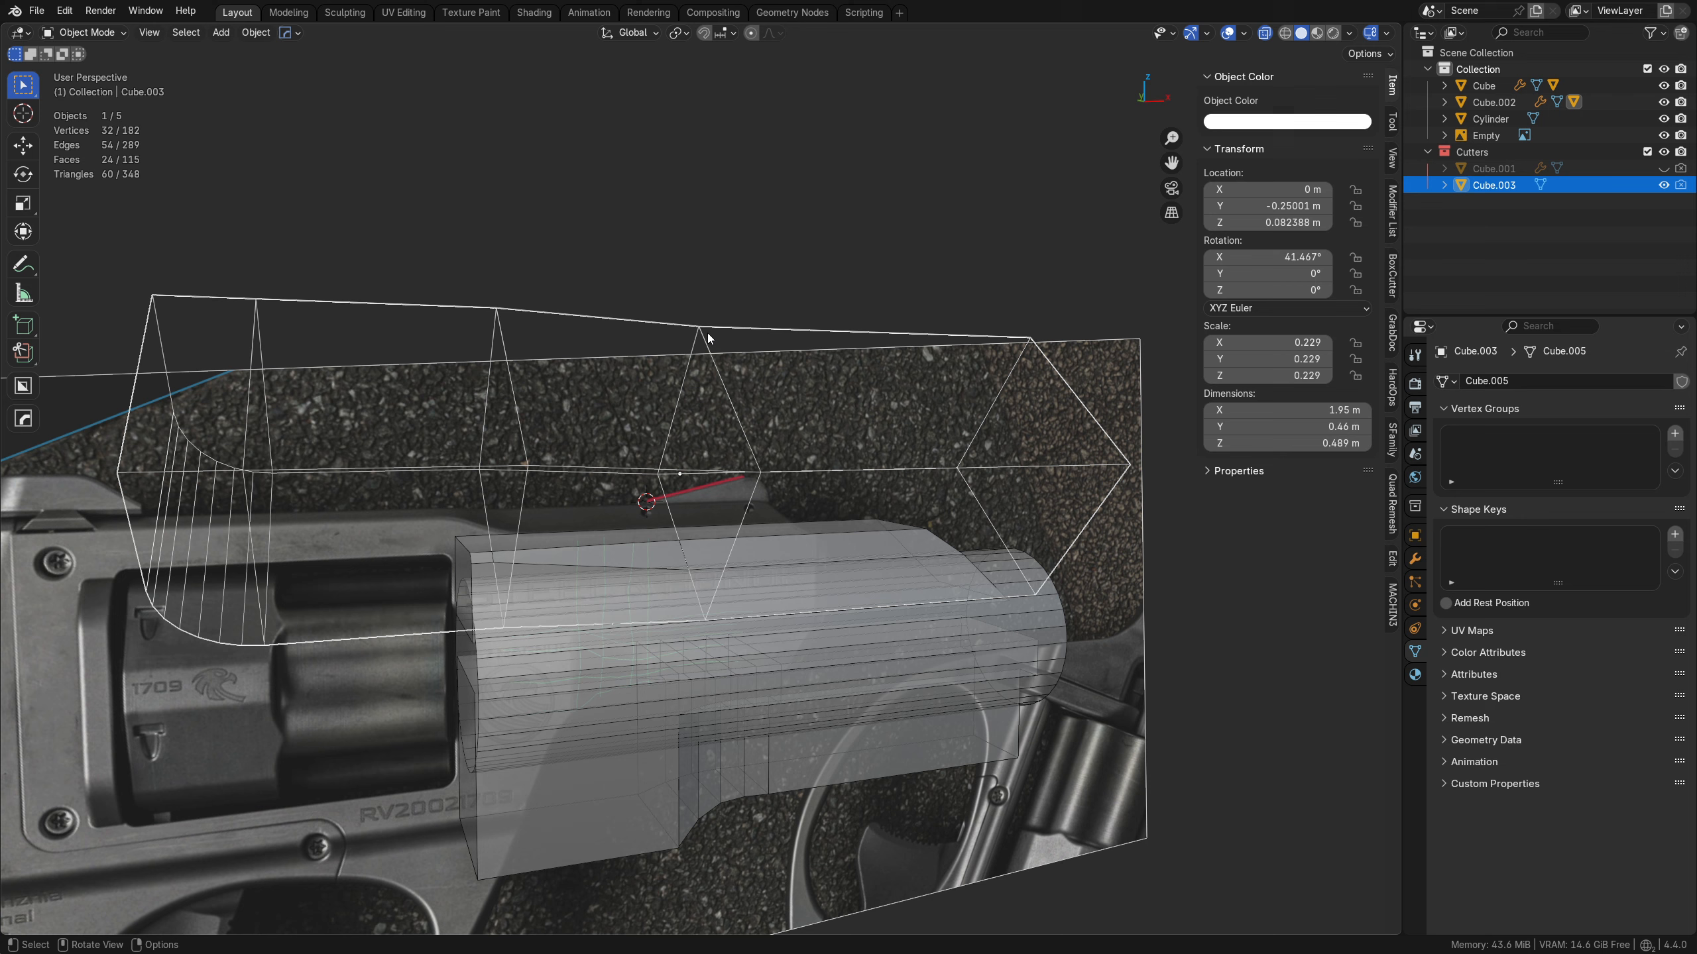
key(x)
click(682, 331)
- Add two crosswise loop cuts near the rear end of the top rib, sliding the first to factor -0.949
key(KP_1)
click(617, 577)
key(Tab)
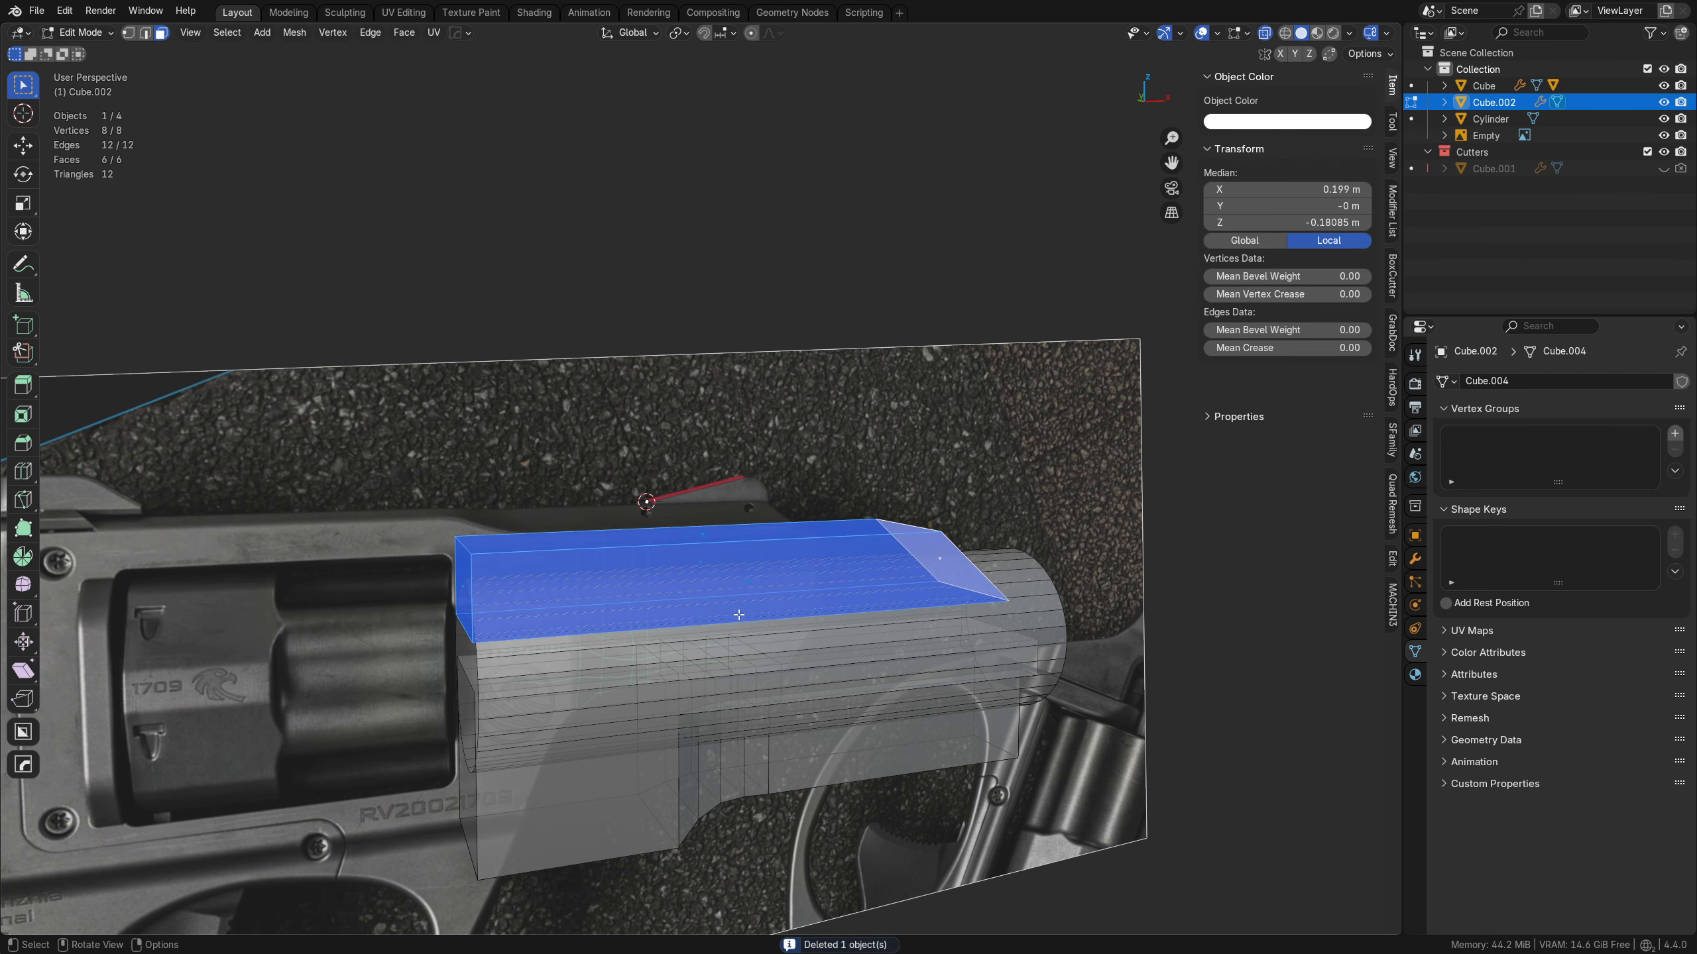
scroll(665, 577, up, 4)
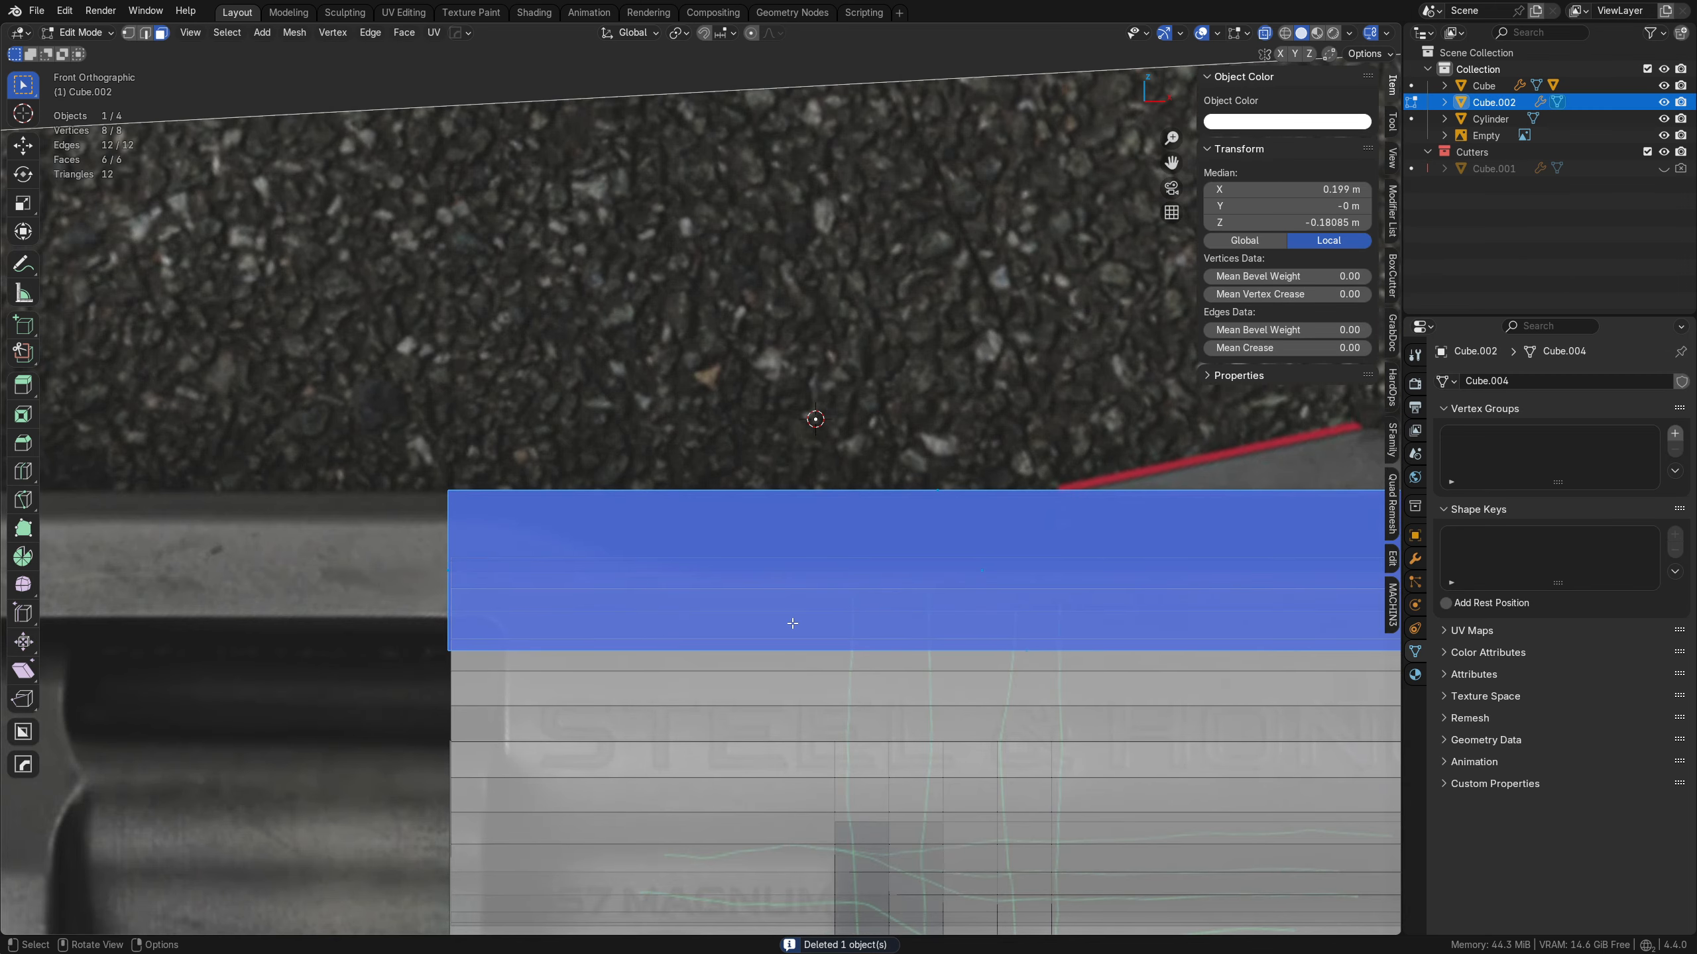
key(Tab)
click(700, 626)
key(alt+a)
key(ctrl+r)
click(587, 495)
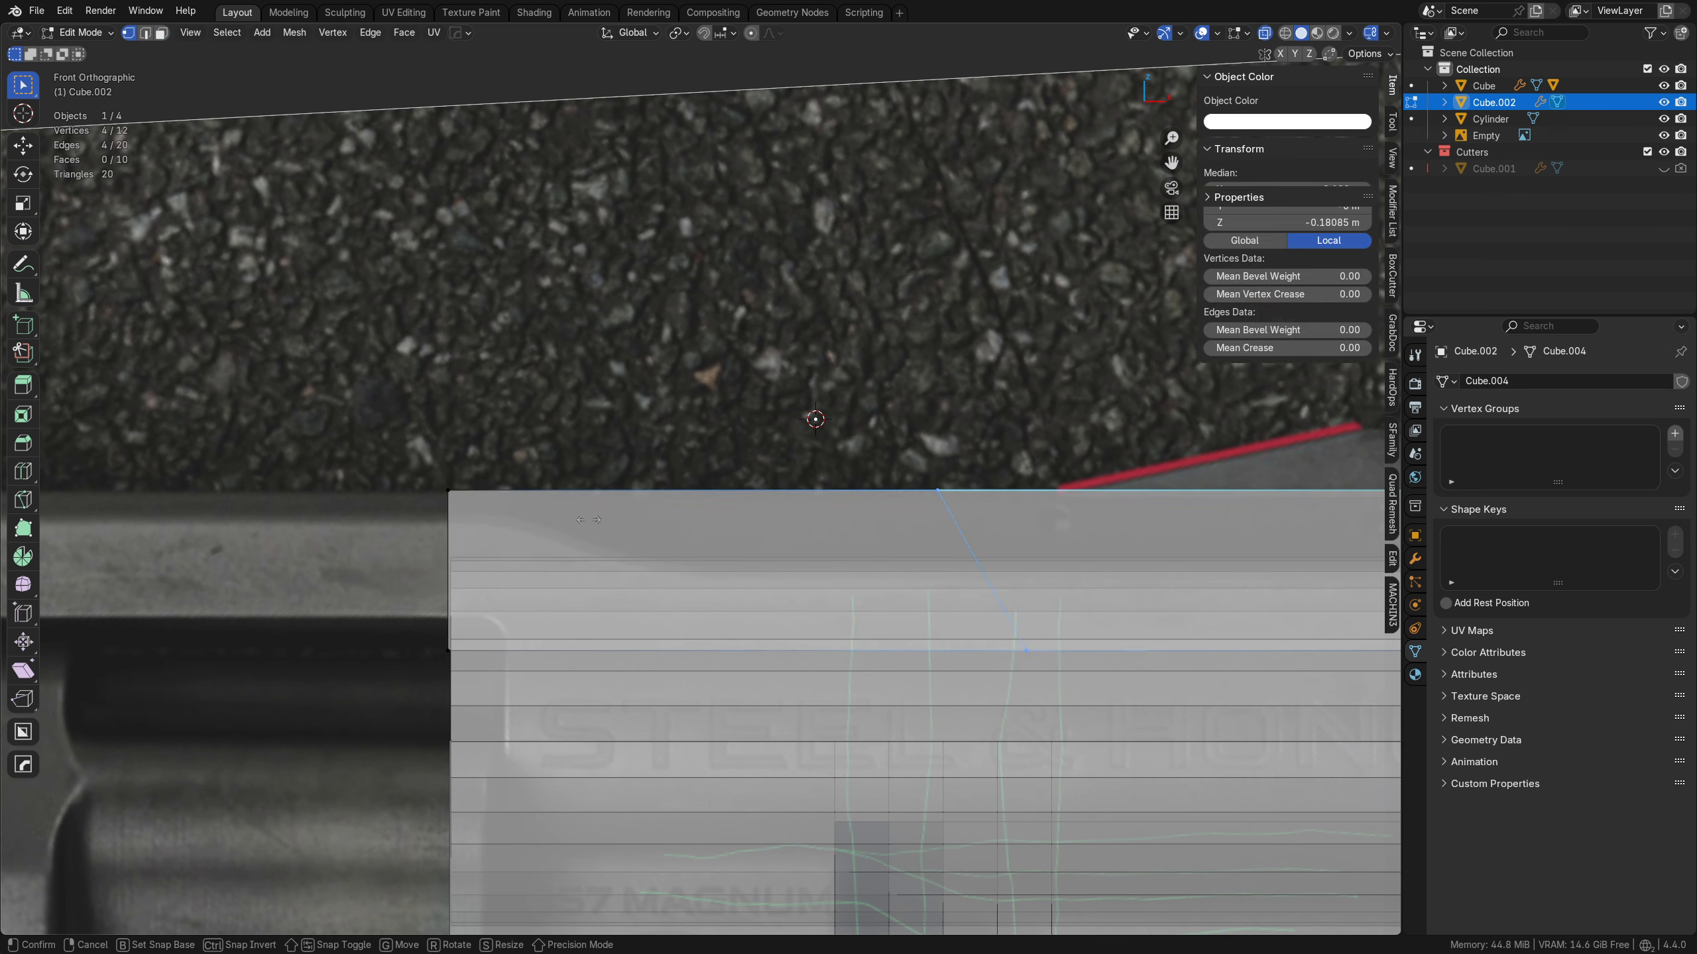
click(124, 528)
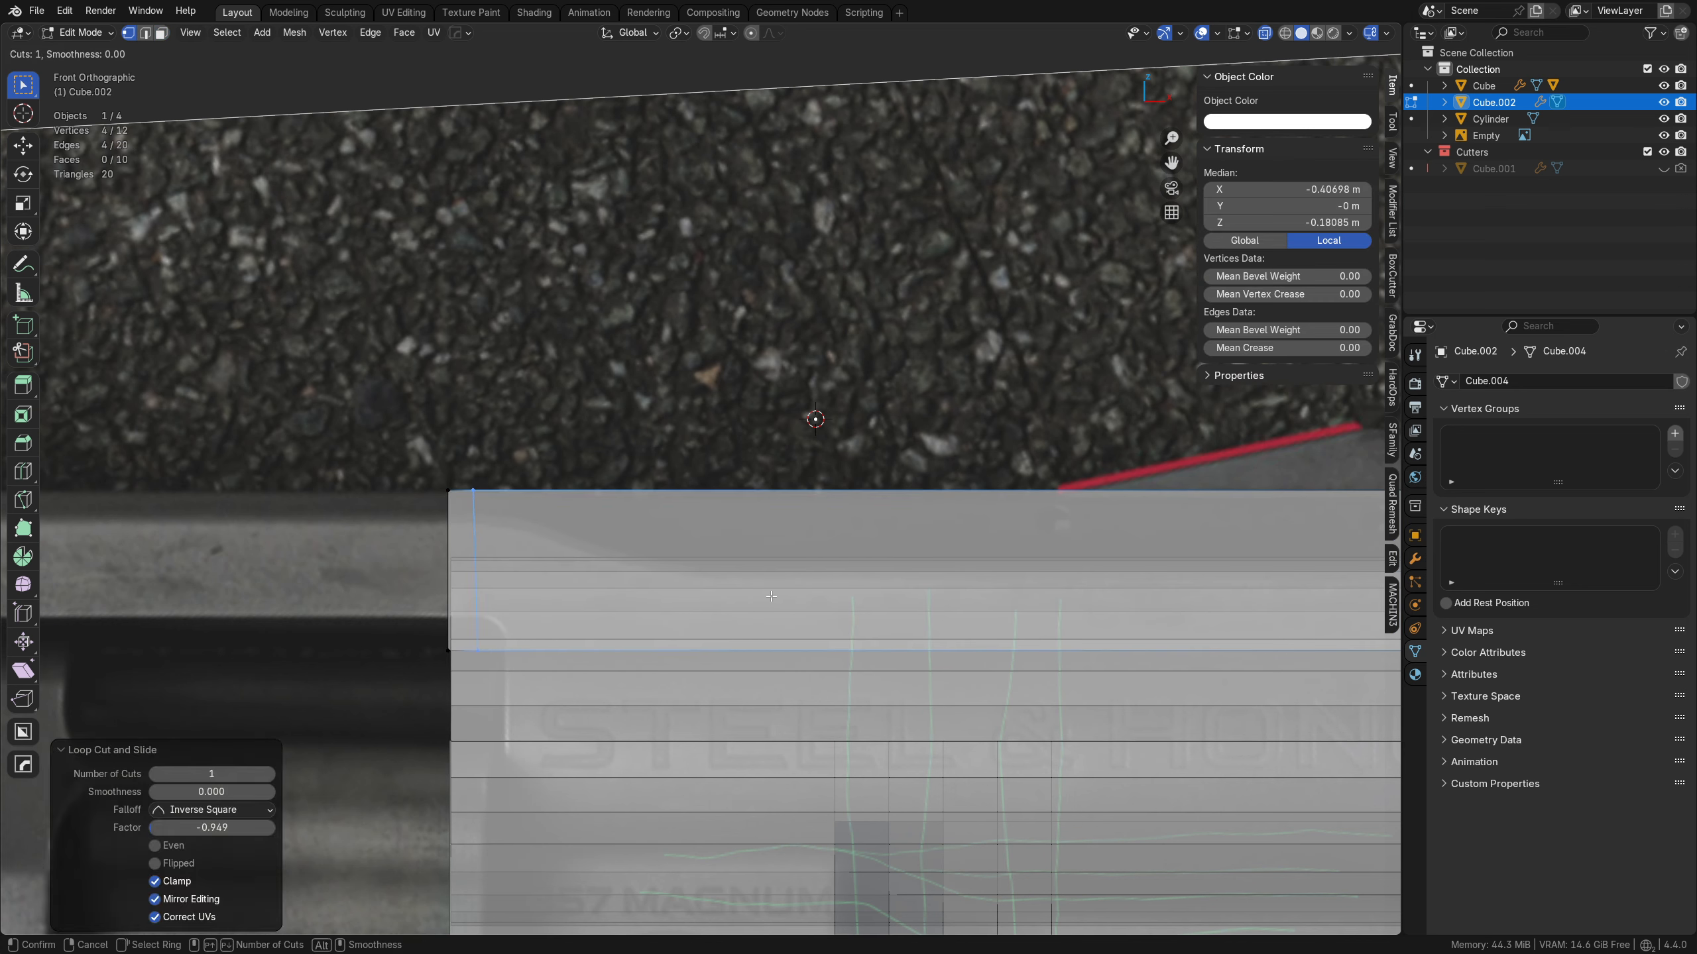
click(771, 595)
click(458, 625)
- Bevel the rib's long upper side edge ahead of the loop cuts to a width of 0.112 m with one segment
middle_drag(601, 528, 772, 556)
key(alt+z)
key(Tab)
click(772, 649)
key(ctrl+b)
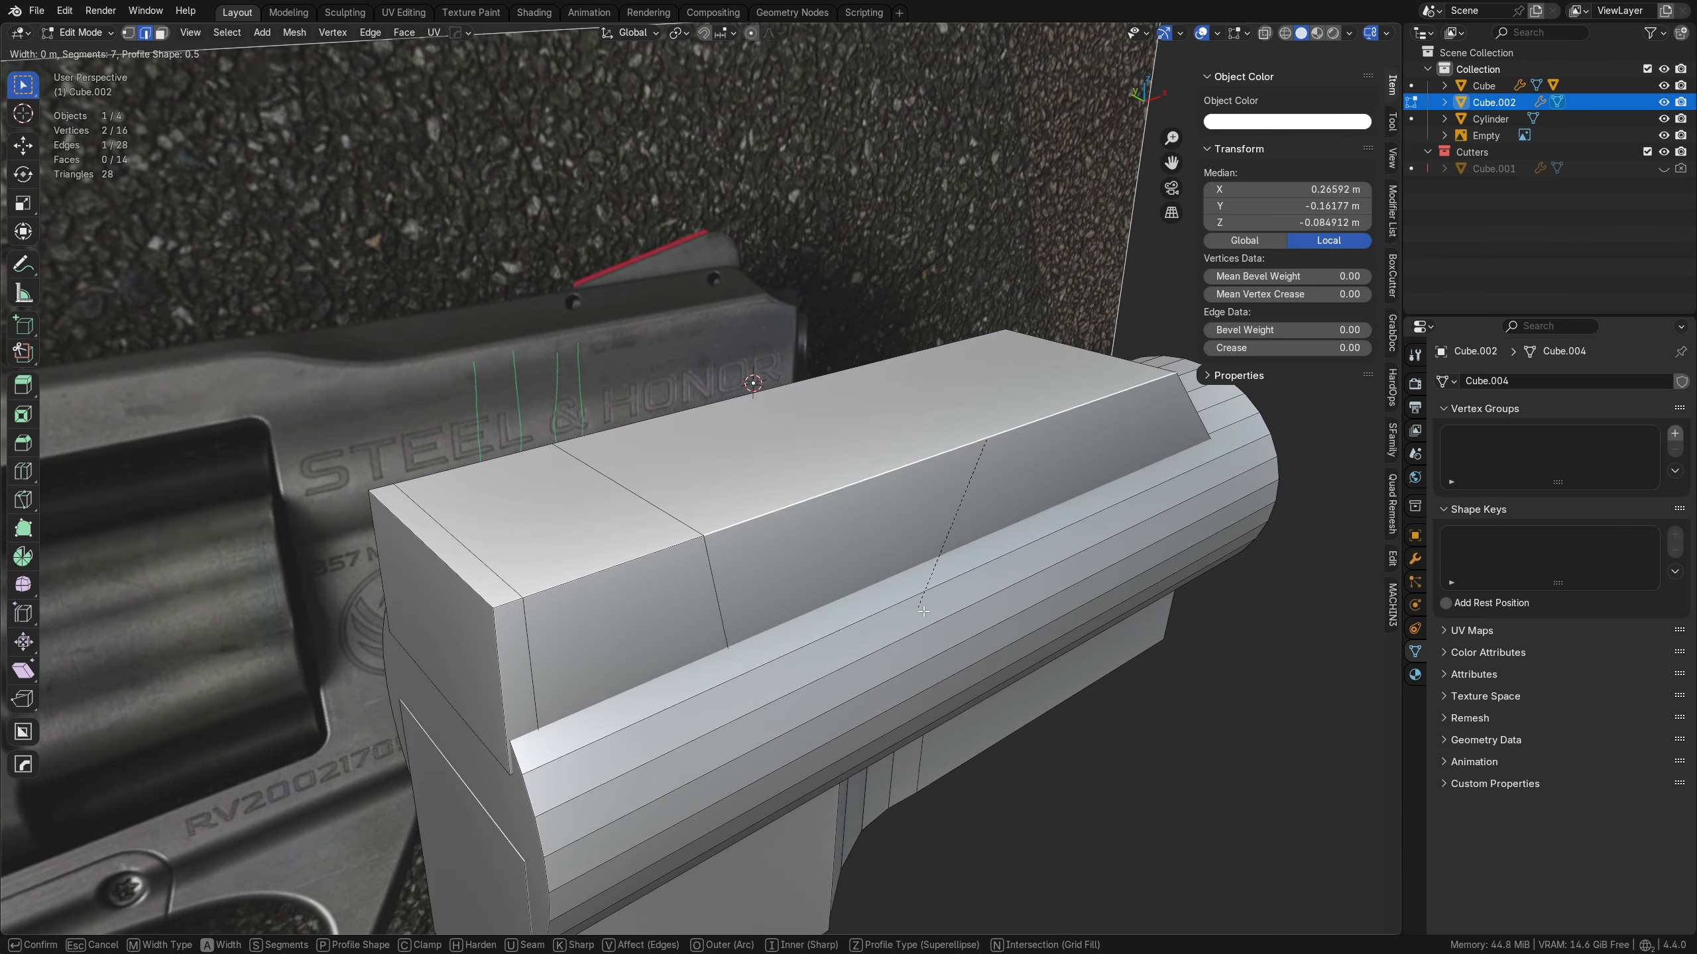
click(963, 703)
mouse_move(963, 703)
middle_down()
mouse_move(942, 659)
mouse_move(977, 702)
middle_up()
key(s)
key(x)
right_click(902, 669)
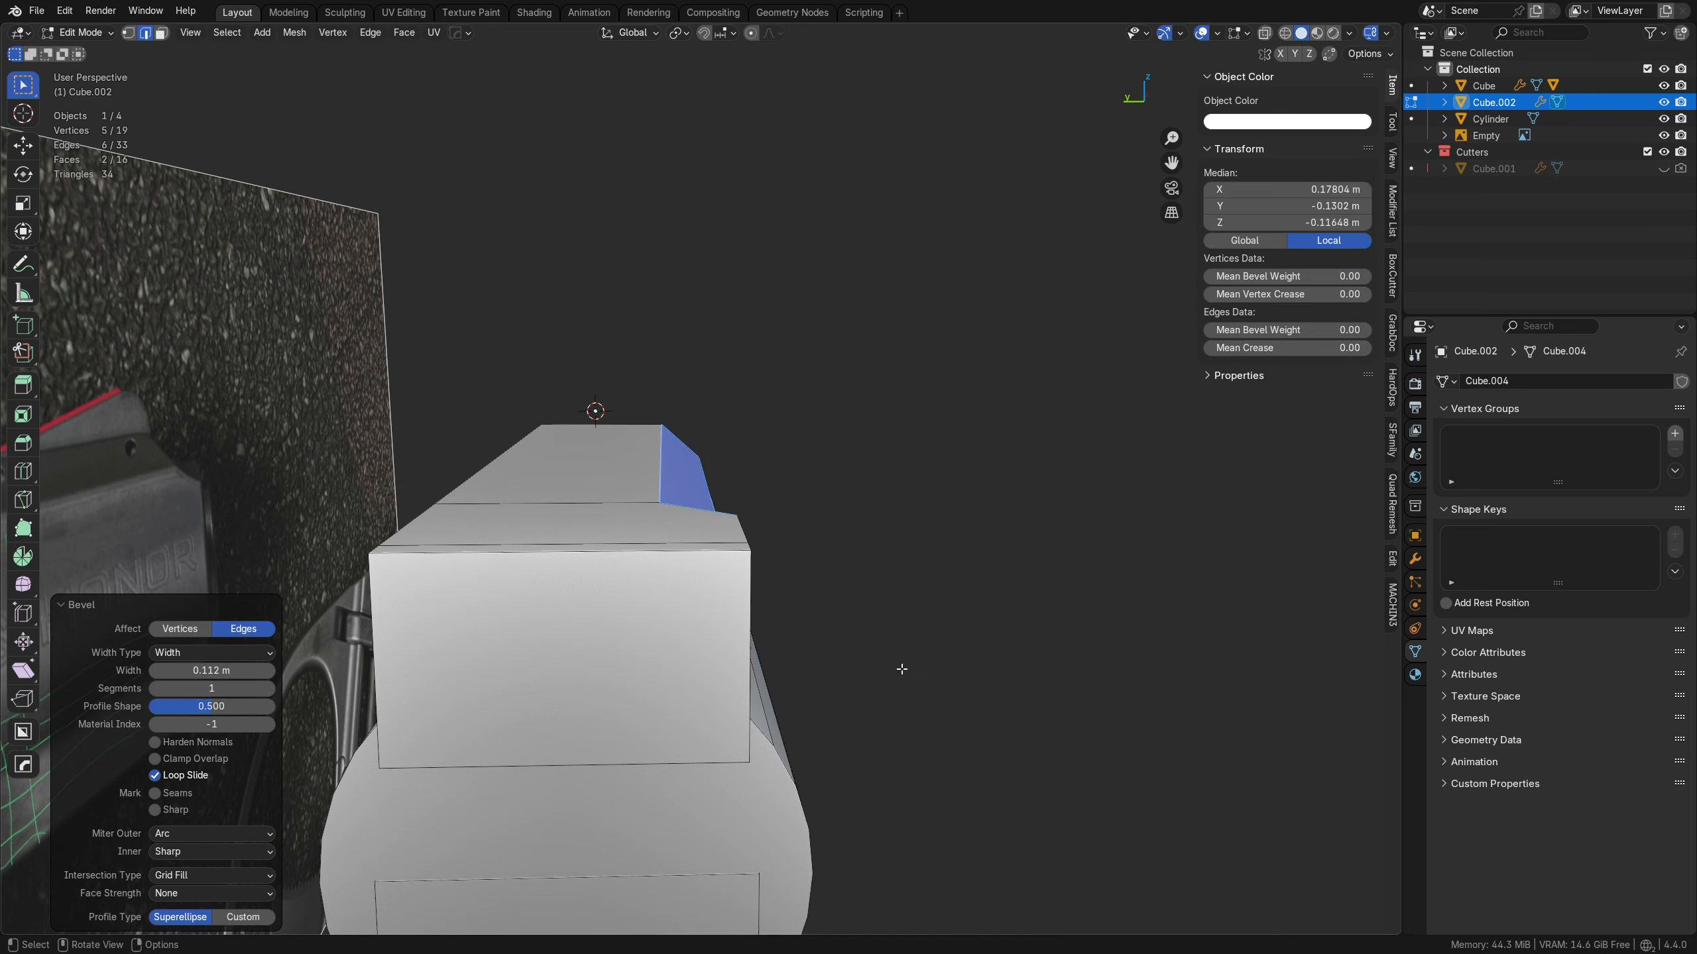
- Move the bevel's inner top edge -0.009265 m along Y
click(662, 468)
middle_drag(980, 580, 940, 611)
key(g)
key(y)
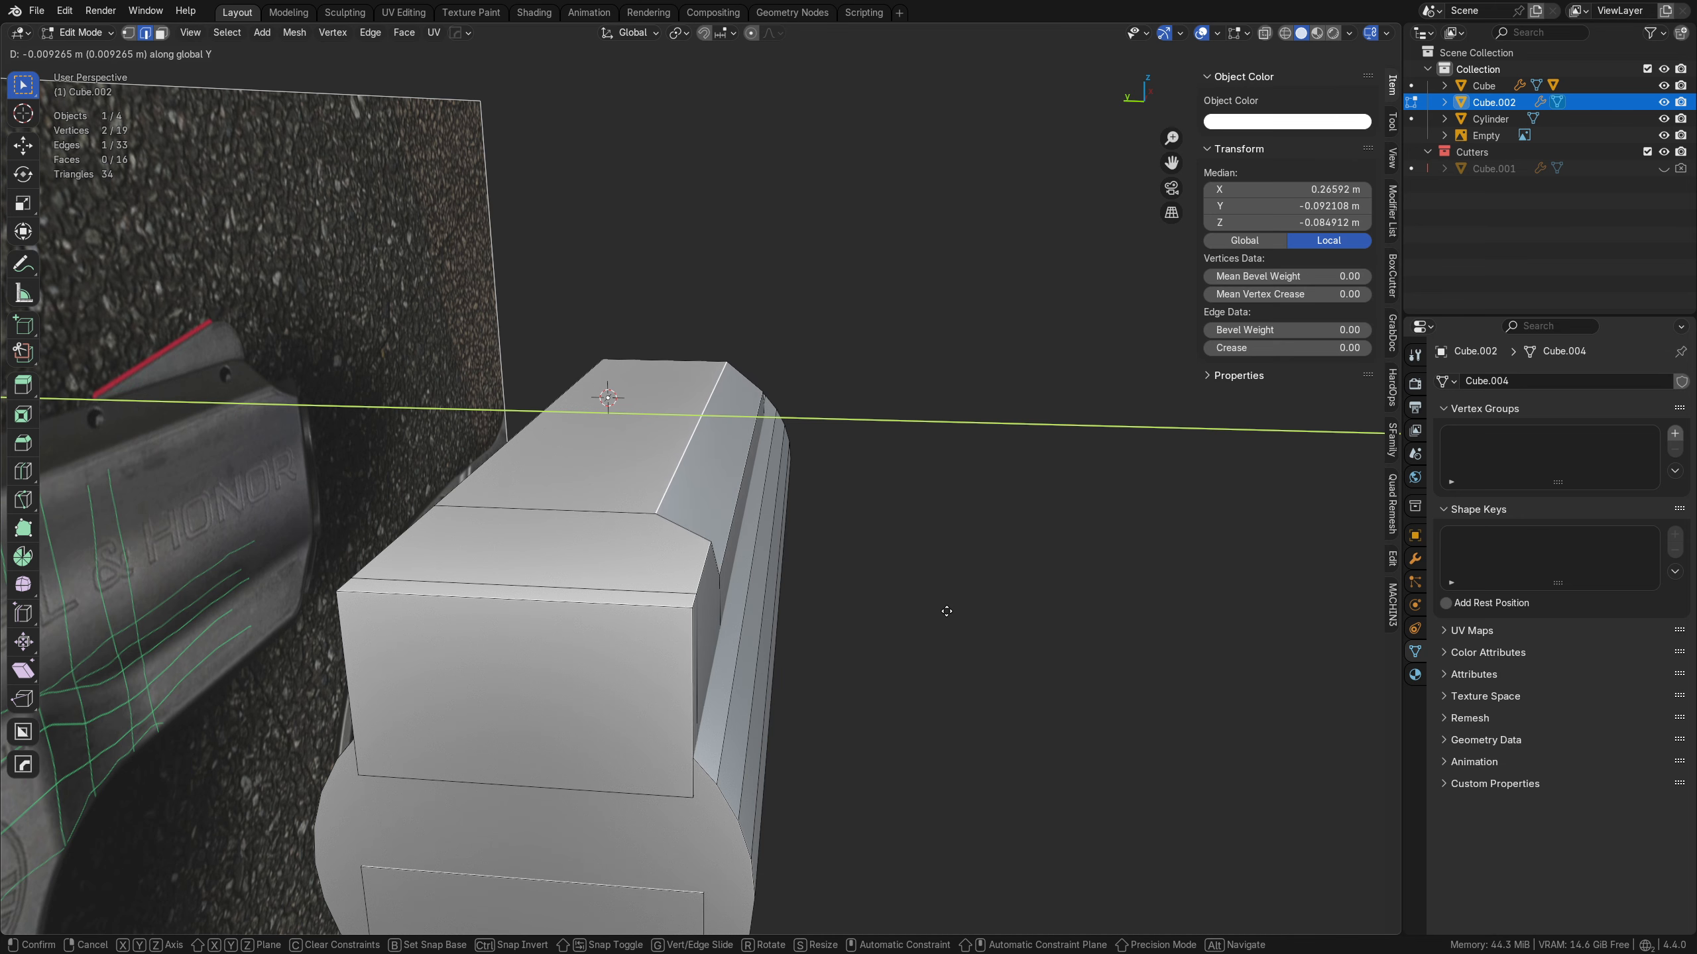
click(946, 611)
- Slide the bevel's rear corner vertex along the upper edge by factor 1.000 and merge the mesh's overlapping vertices
key(KP_1)
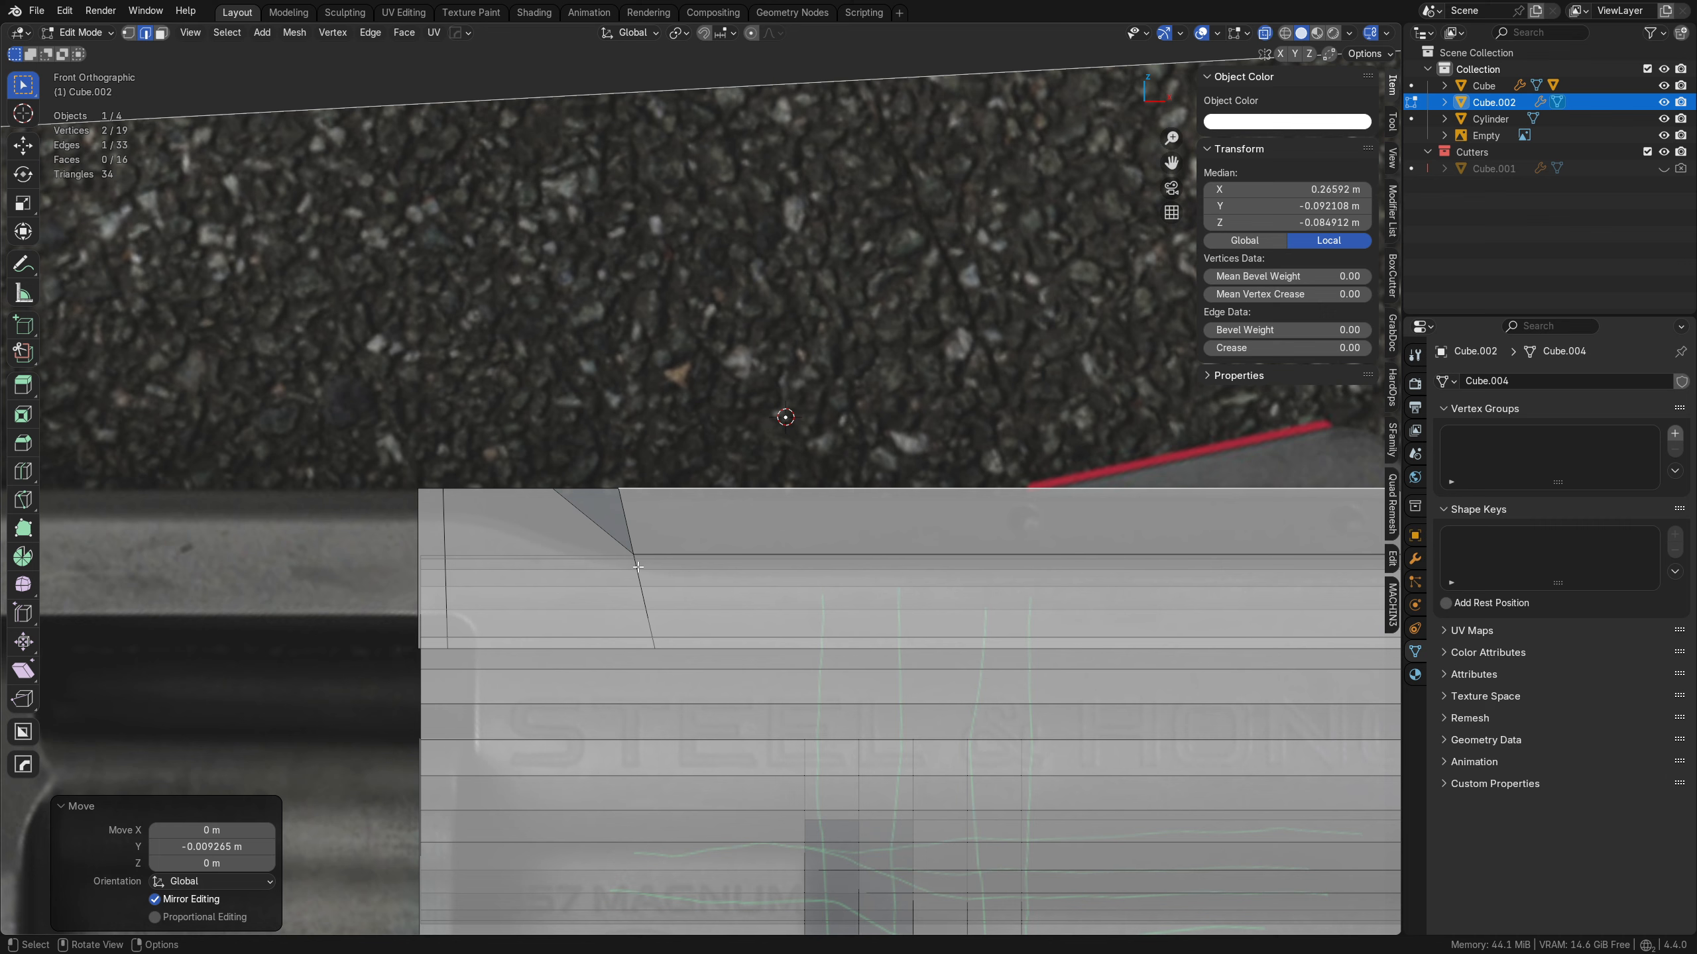
key(Tab)
click(566, 535)
click(561, 499)
key(g)
key(g)
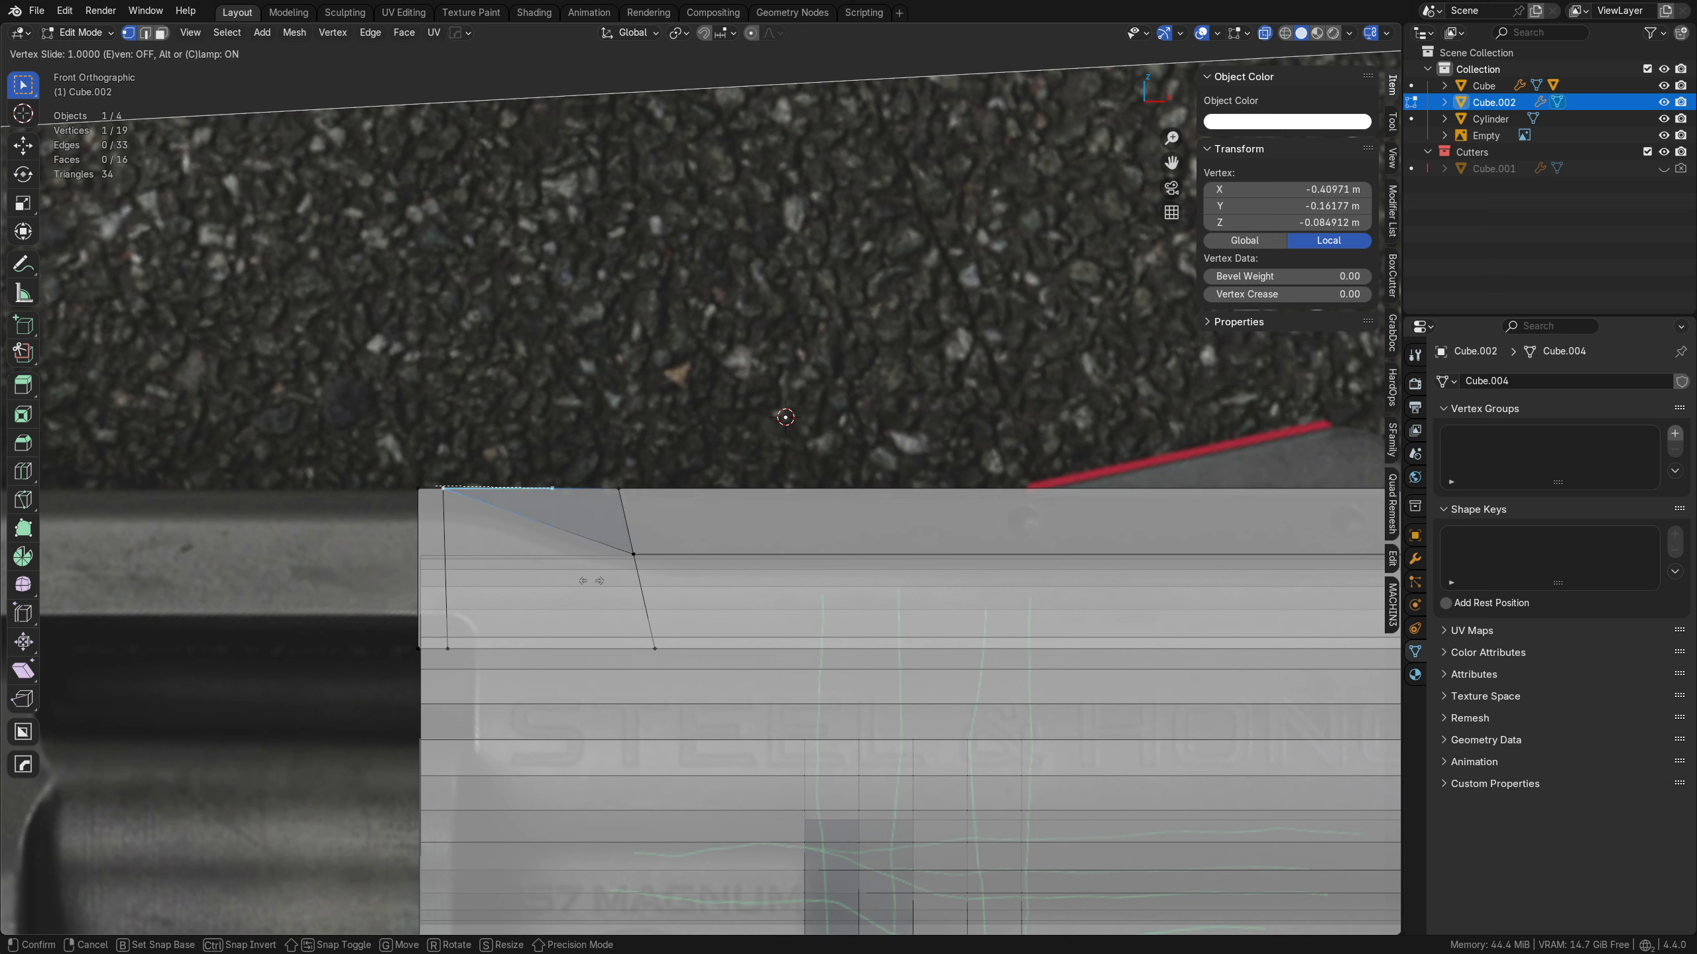
click(528, 579)
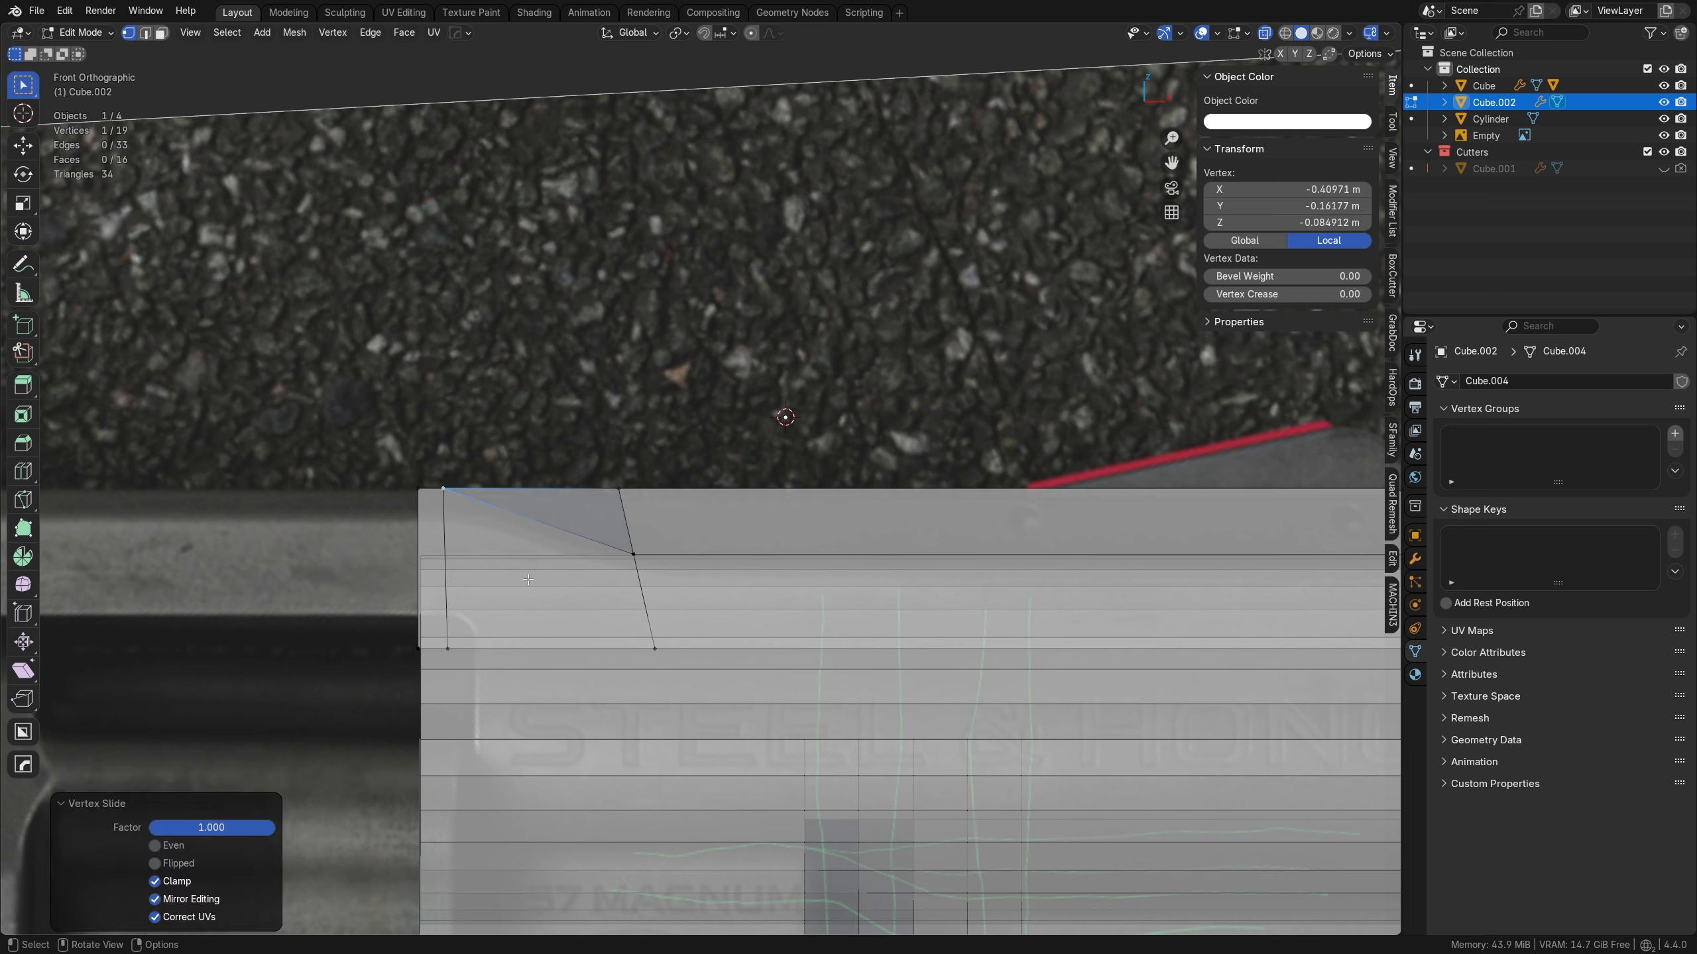
key(a)
key(m)
click(684, 570)
key(ctrl+r)
click(545, 525)
right_click(544, 525)
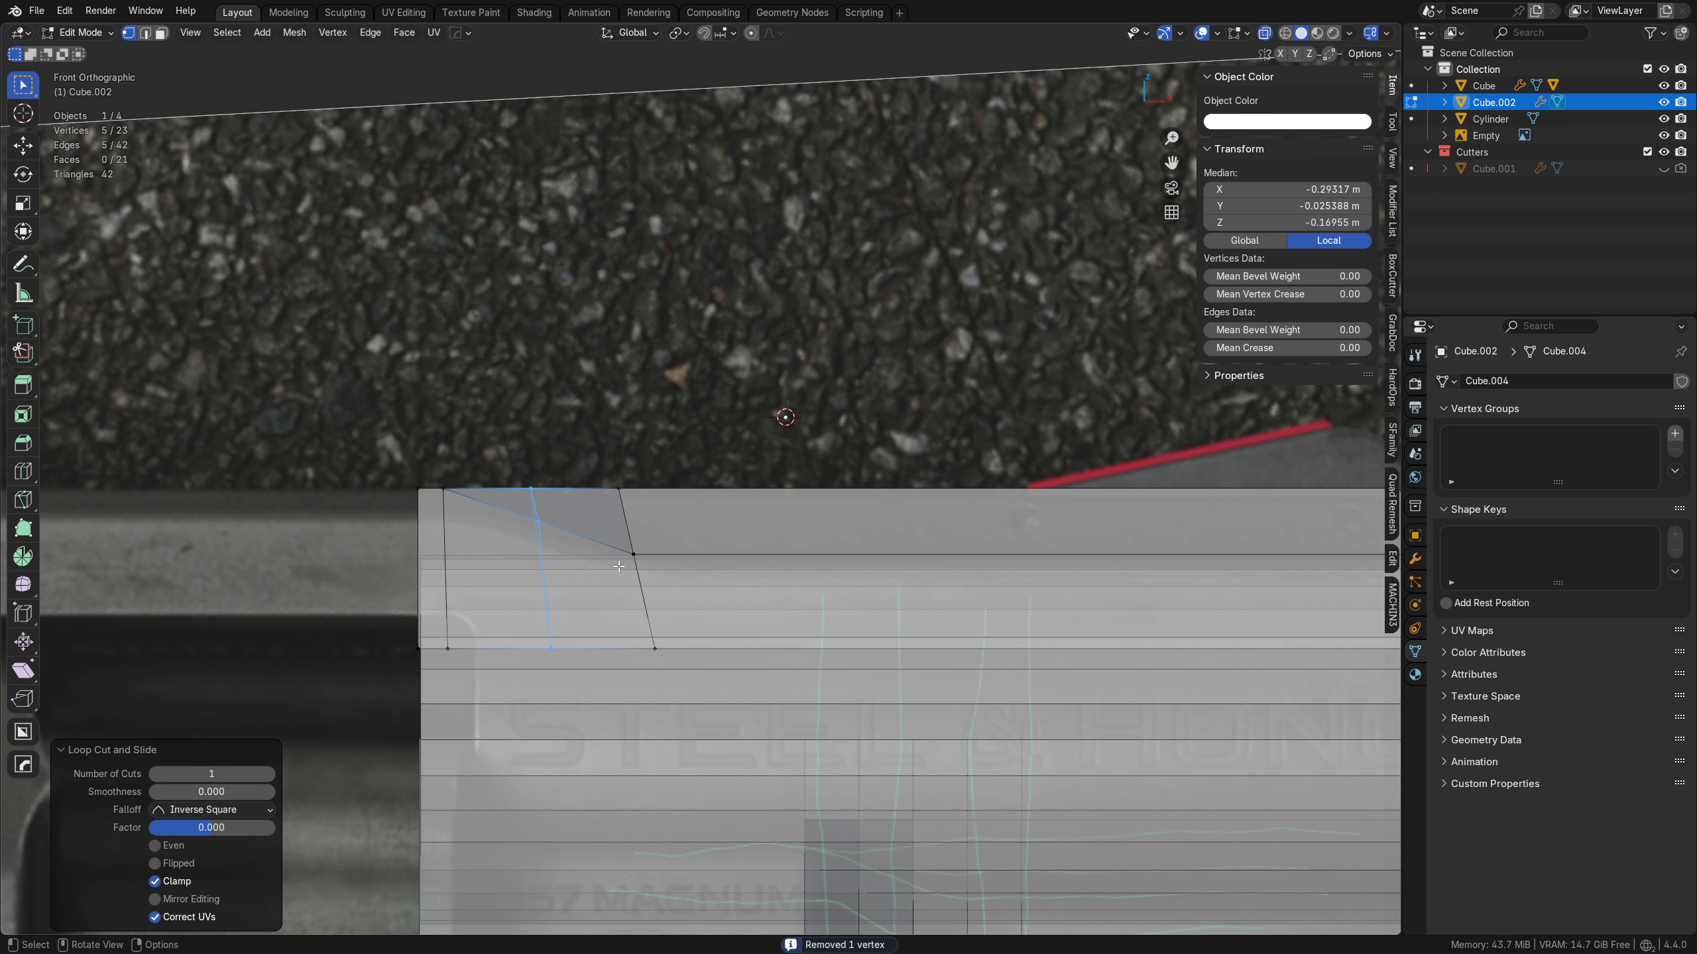
key(ctrl+z)
- Add three evenly spaced crosswise loop cuts between the rib's two rear loops
key(ctrl+r)
click(560, 538)
right_click(560, 538)
- Lower the bevel's three new lower-edge vertices in Z to curve it, the first by -0.01261 m and the third by -0.016095 m
key(Tab)
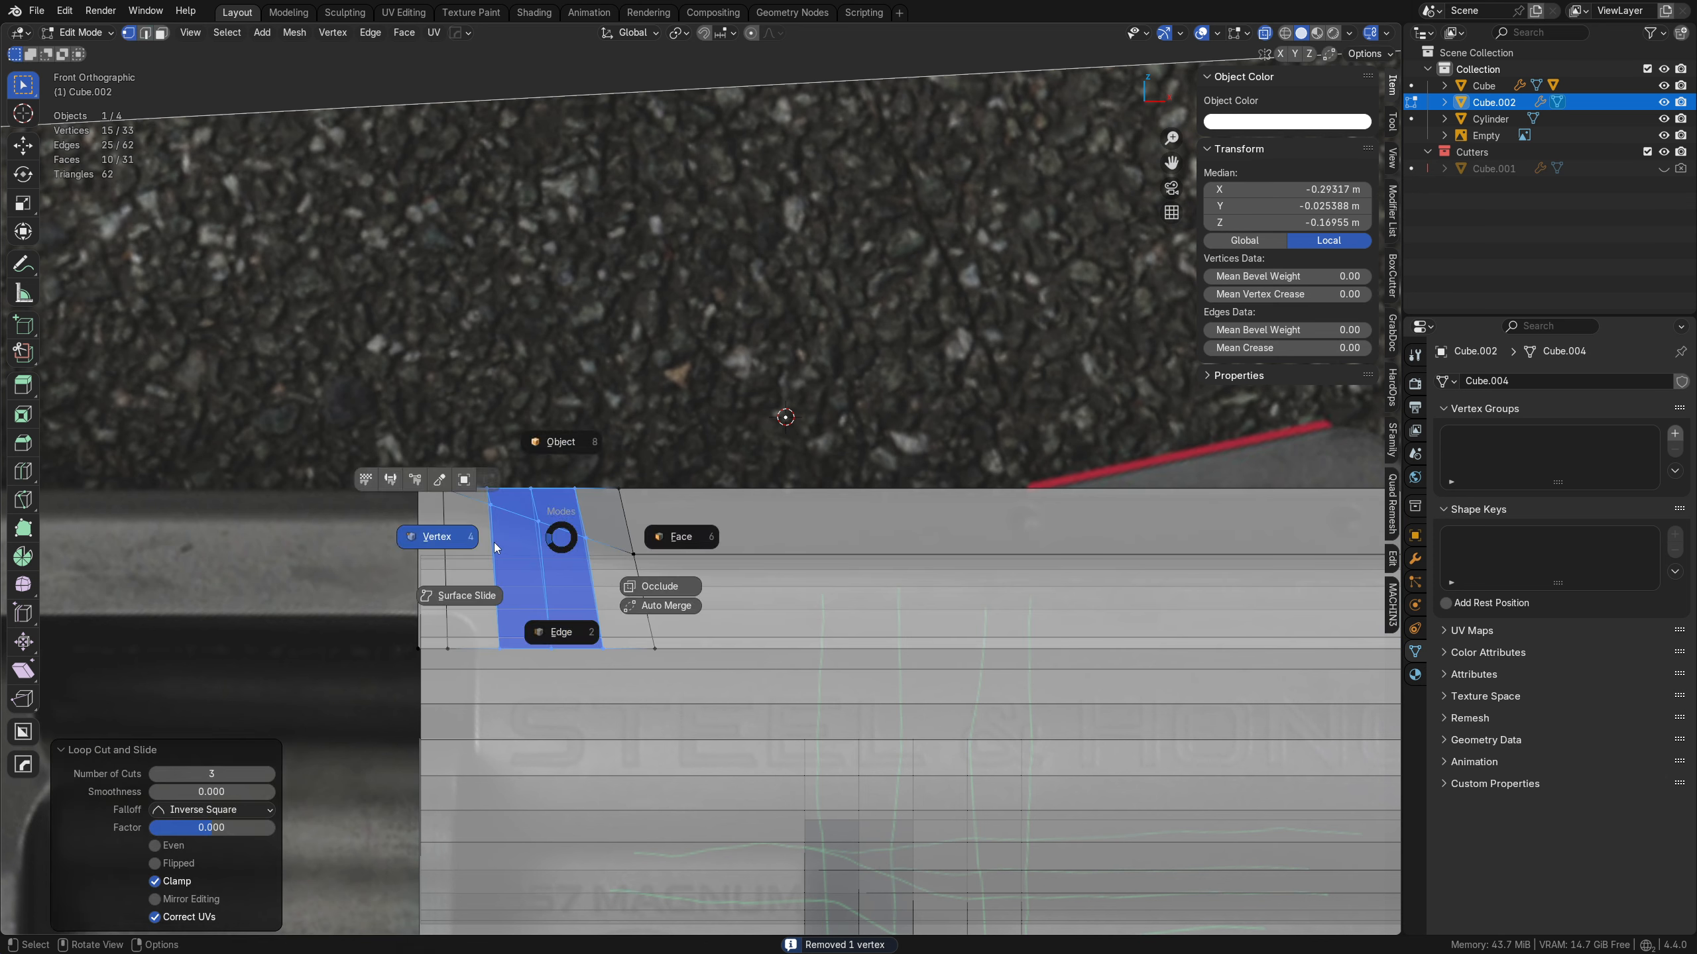
click(493, 542)
click(492, 506)
key(g)
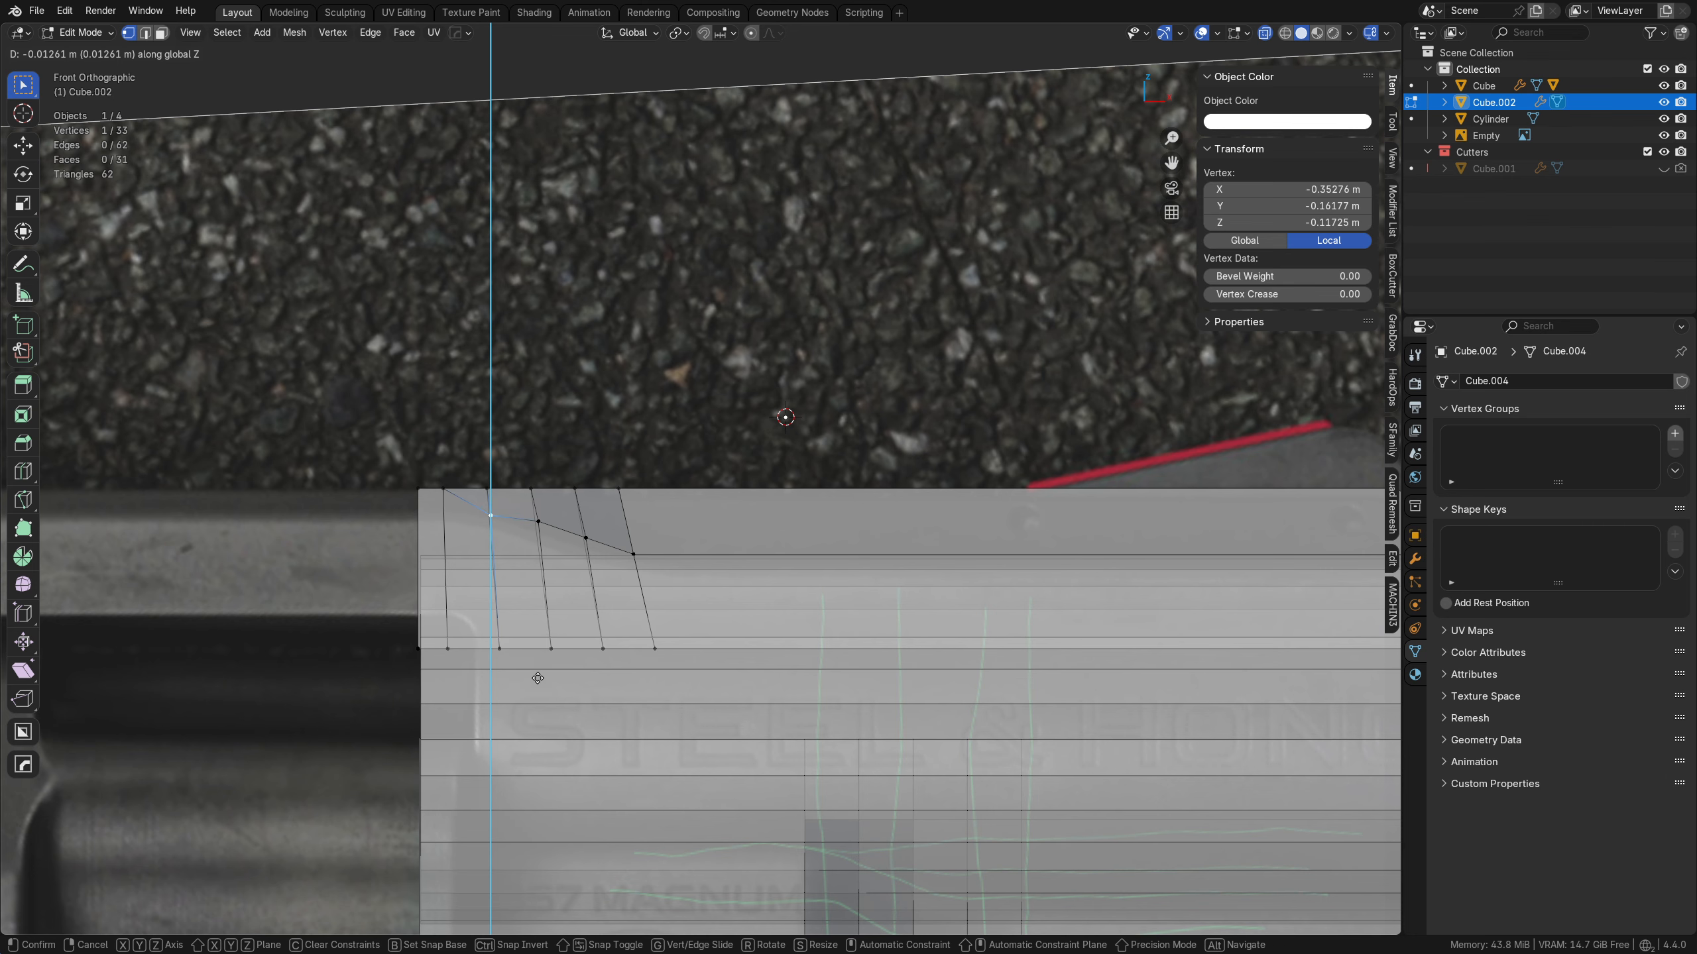
click(532, 642)
click(538, 522)
key(g)
key(z)
click(533, 559)
click(583, 537)
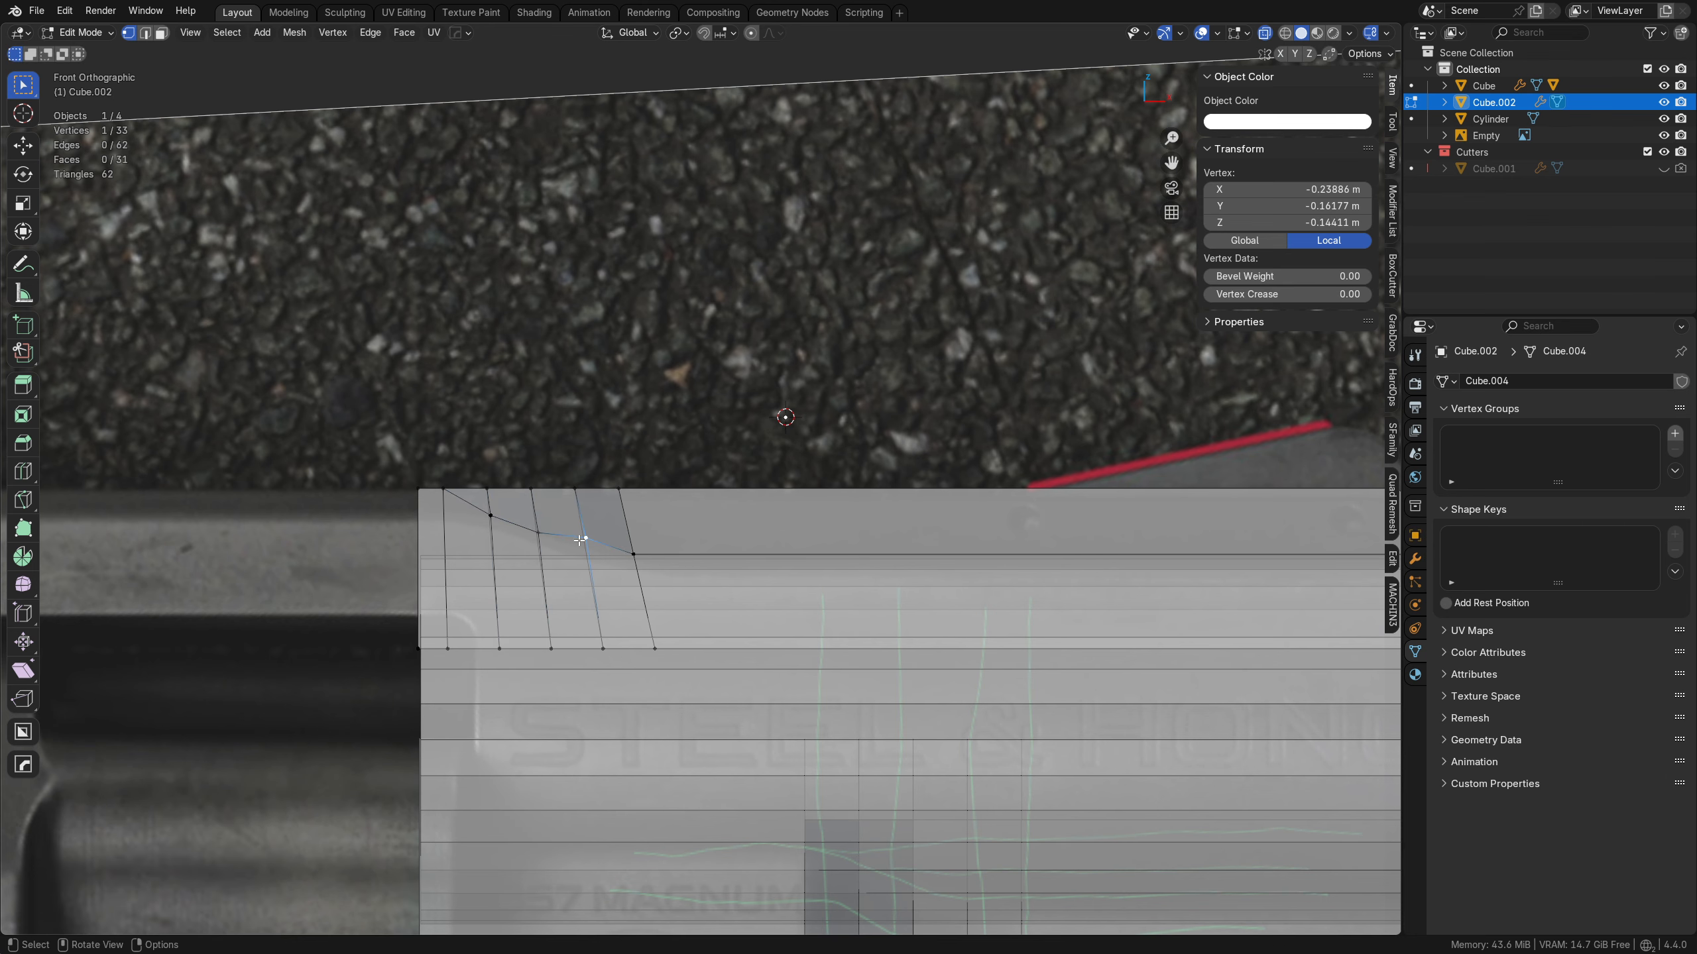
key(g)
key(z)
click(580, 575)
- Add three evenly spaced lengthwise loop cuts along the top of the rib
middle_drag(593, 653, 489, 679)
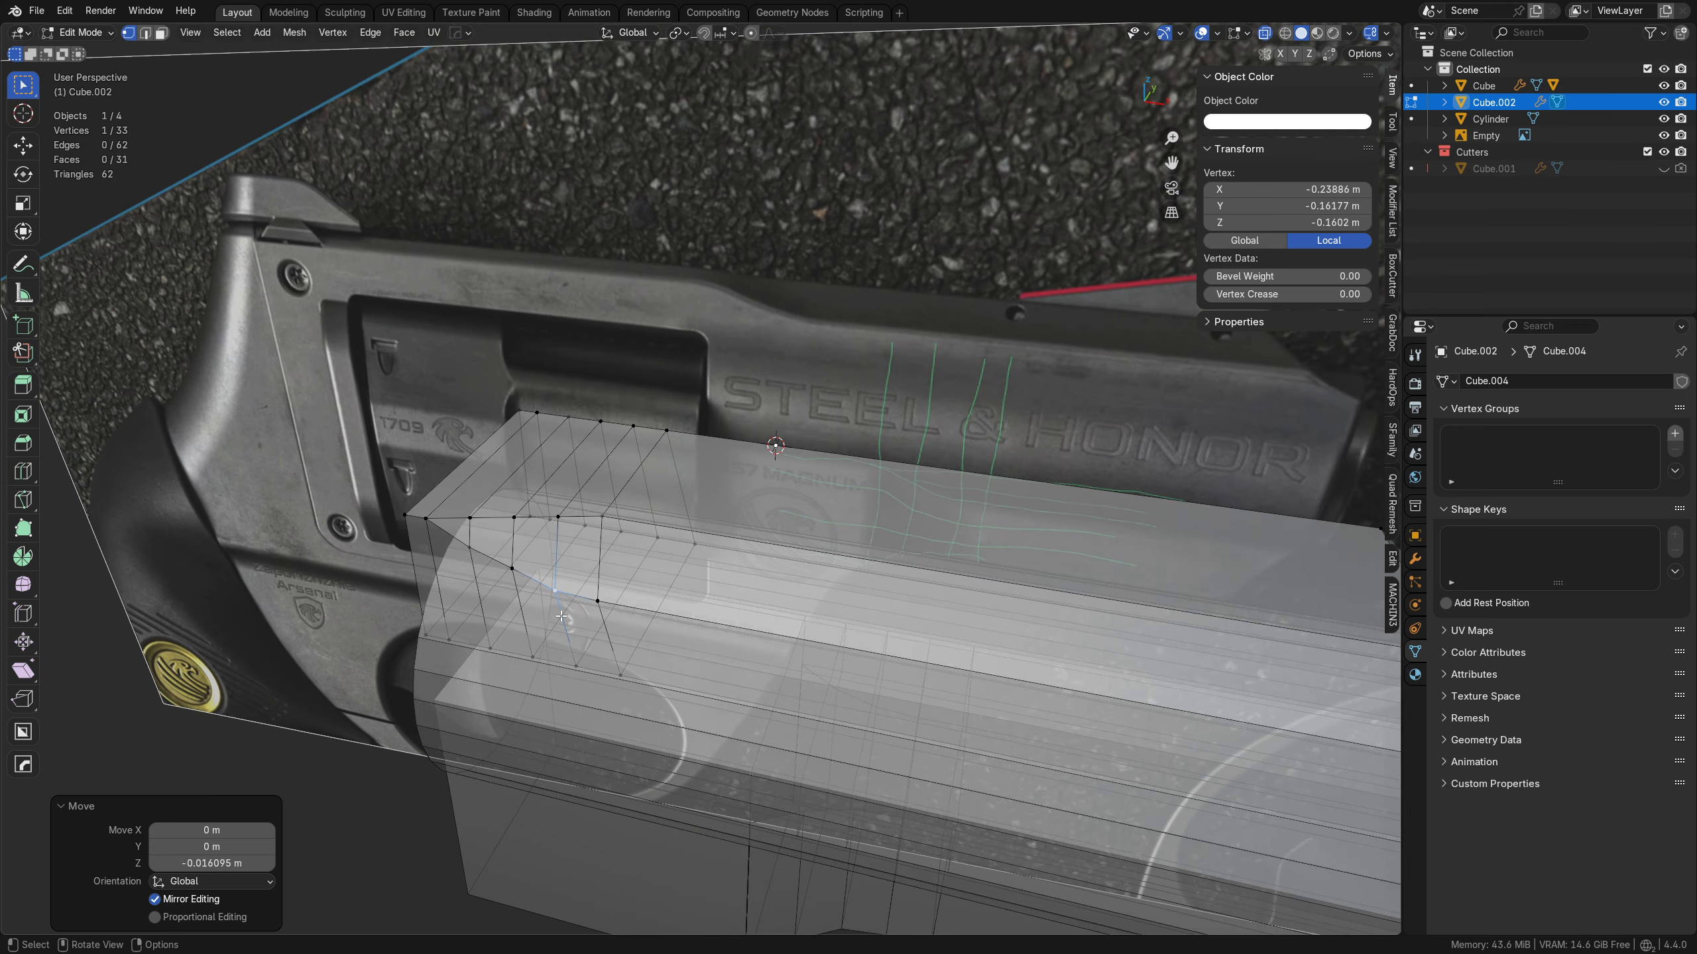
key(alt+z)
key(ctrl+r)
scroll(628, 489, up, 1)
scroll(629, 489, up, 1)
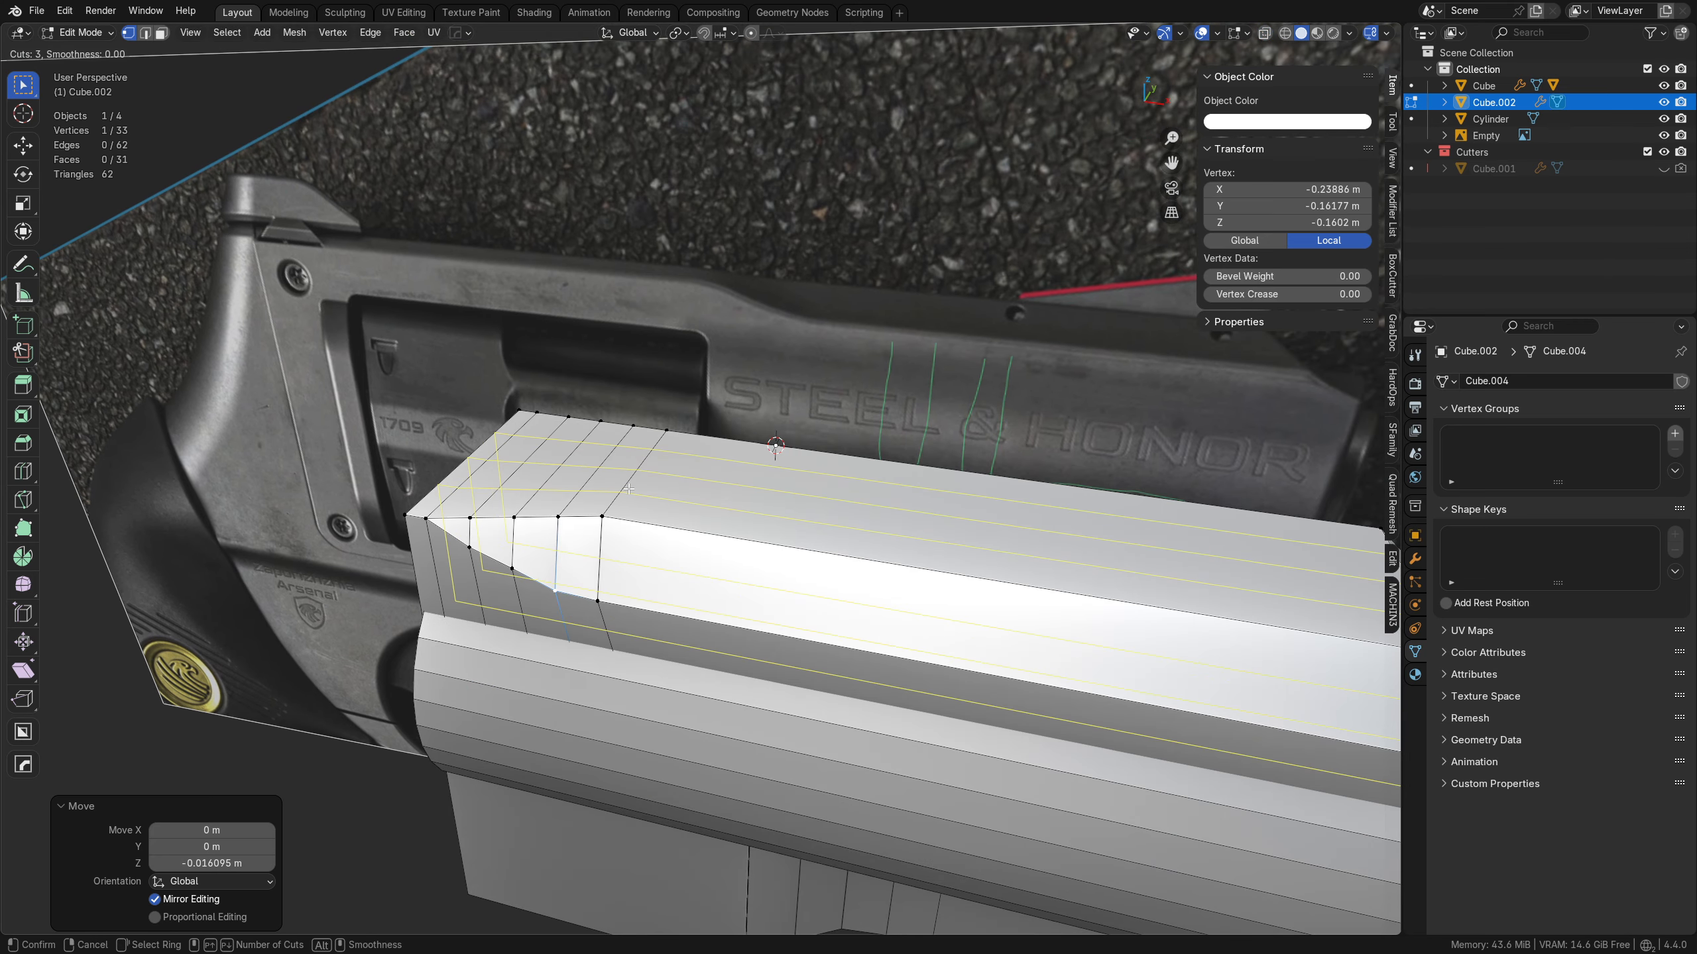
click(629, 488)
right_click(628, 489)
key(Tab)
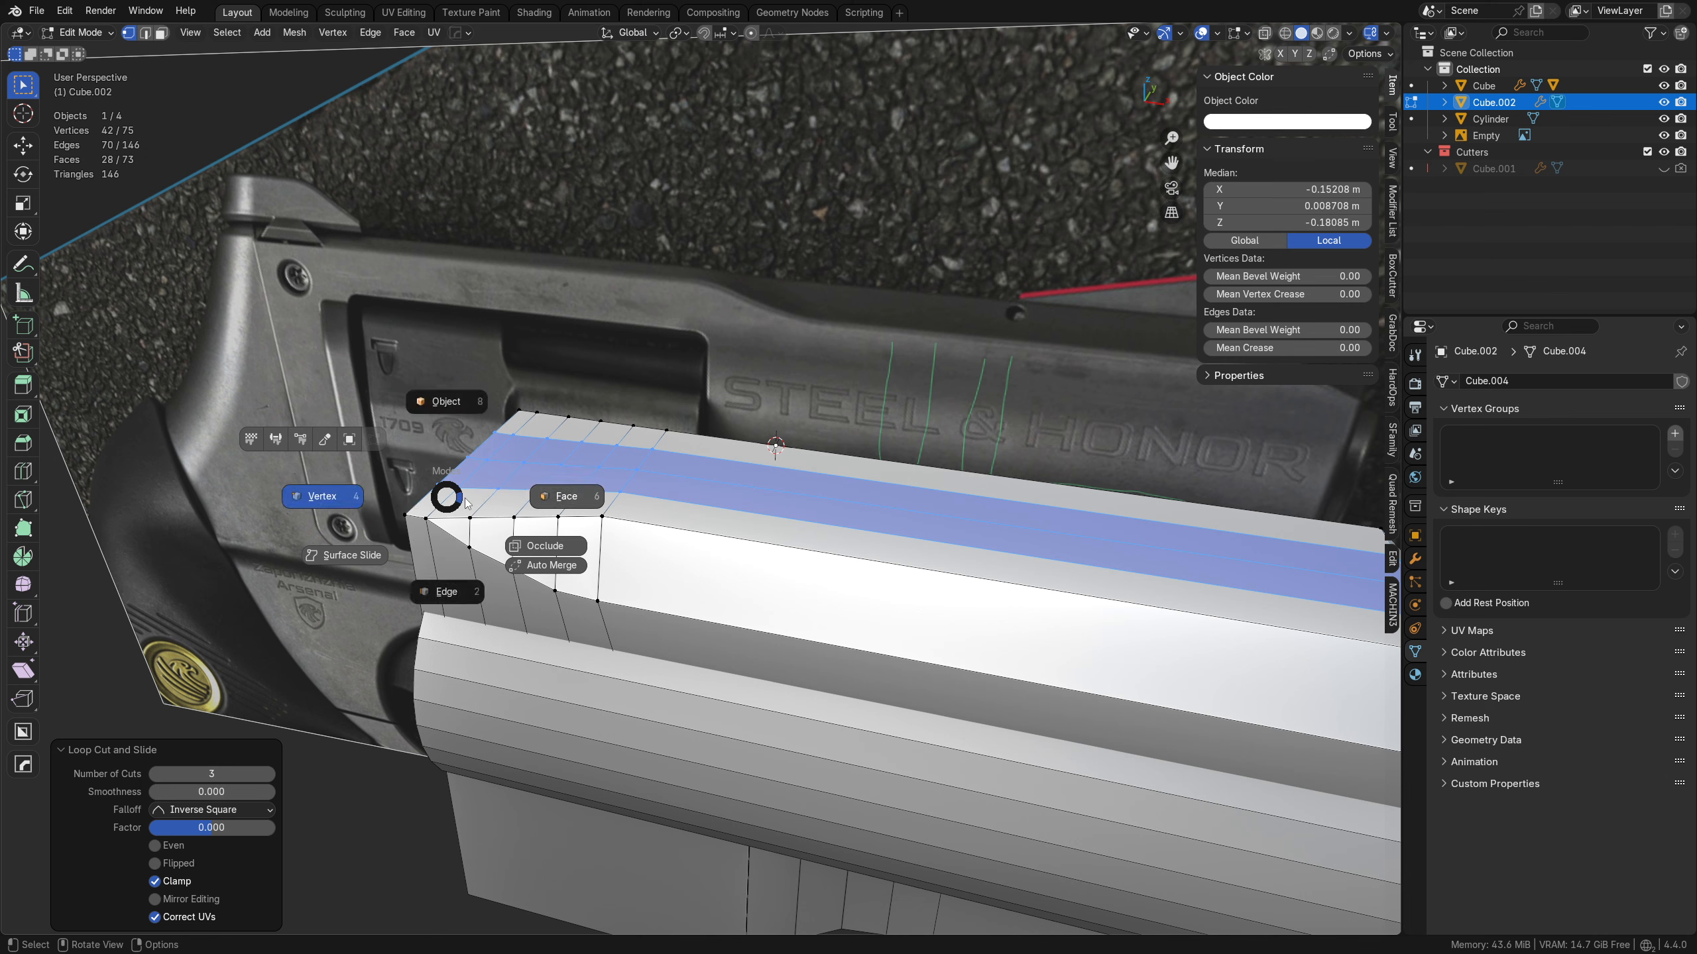
alt+middle_drag(497, 619, 573, 579)
key(alt+z)
key(g)
key(z)
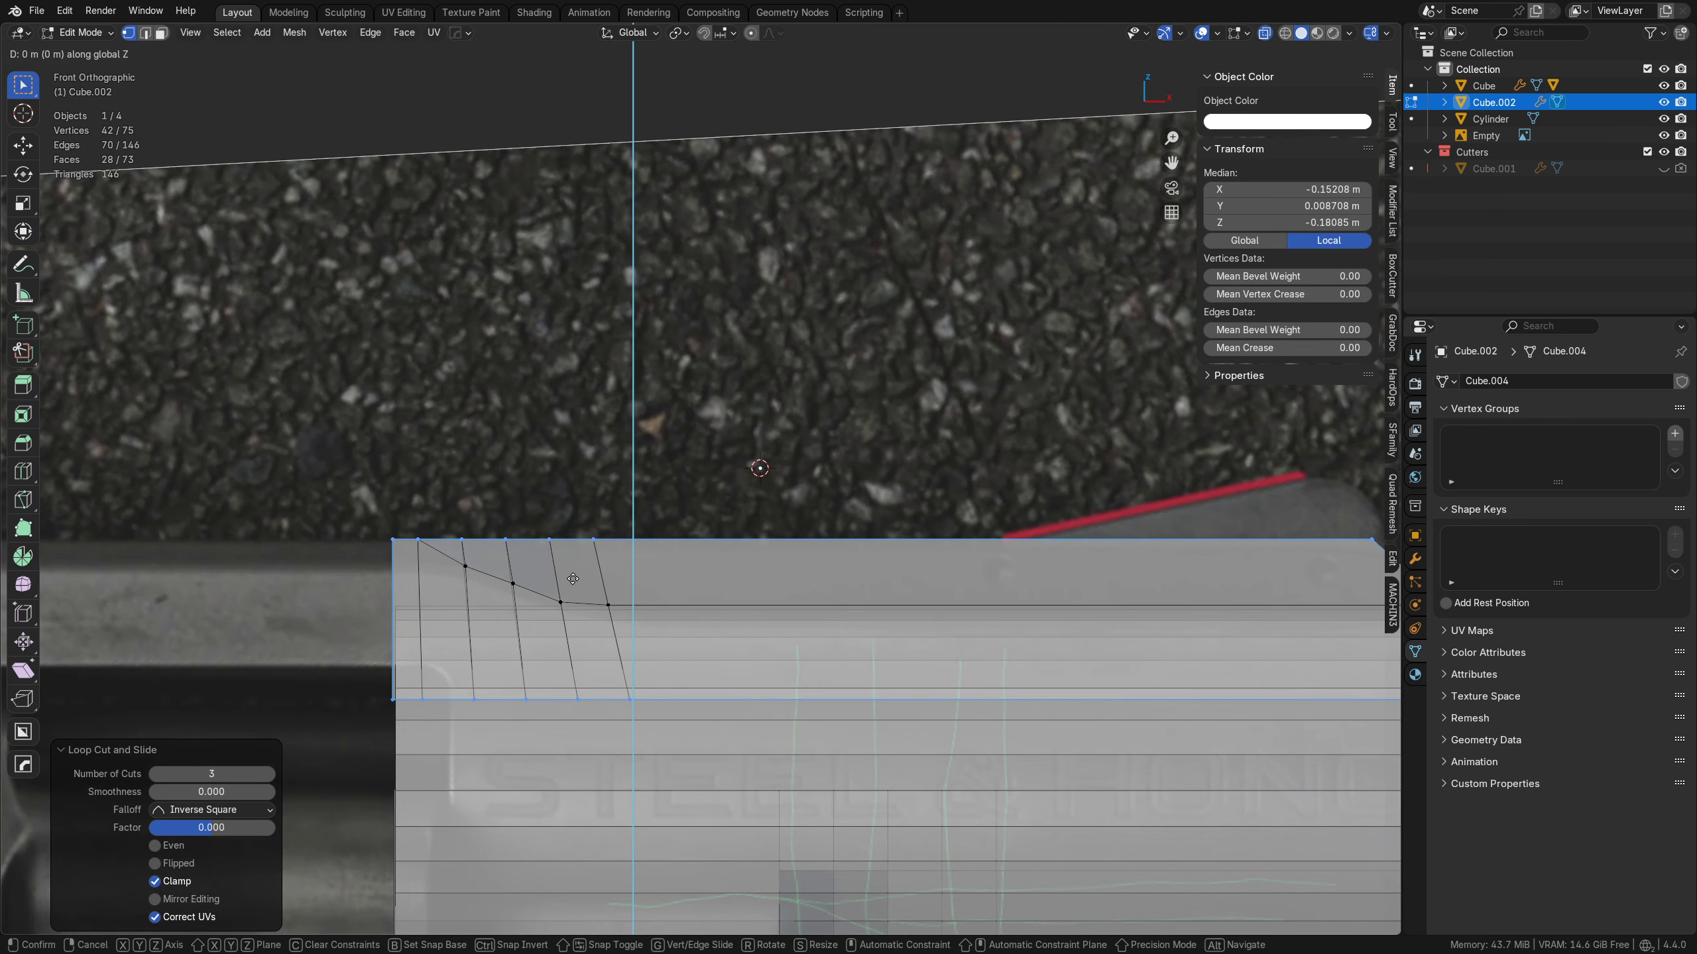
right_click(495, 566)
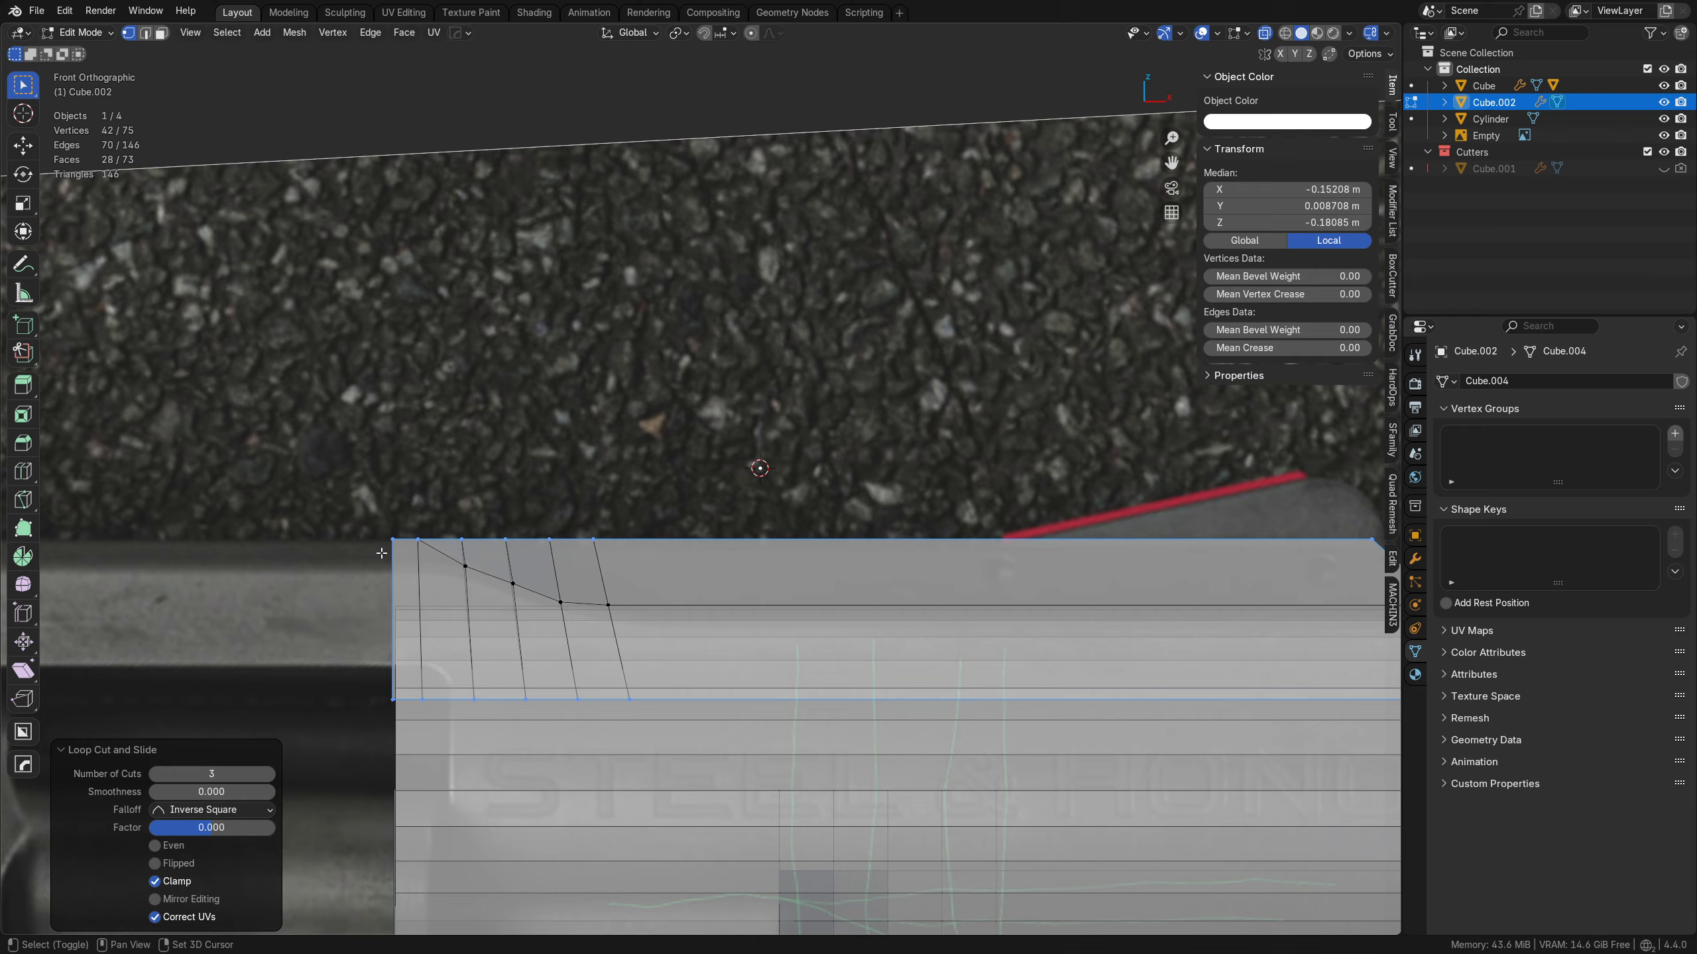
shift+middle_drag(381, 553, 652, 587)
- Lower the rib's outer top edge path, from the rear corner along the bevel, by -0.010661 m in Z
key(alt+z)
key(Tab)
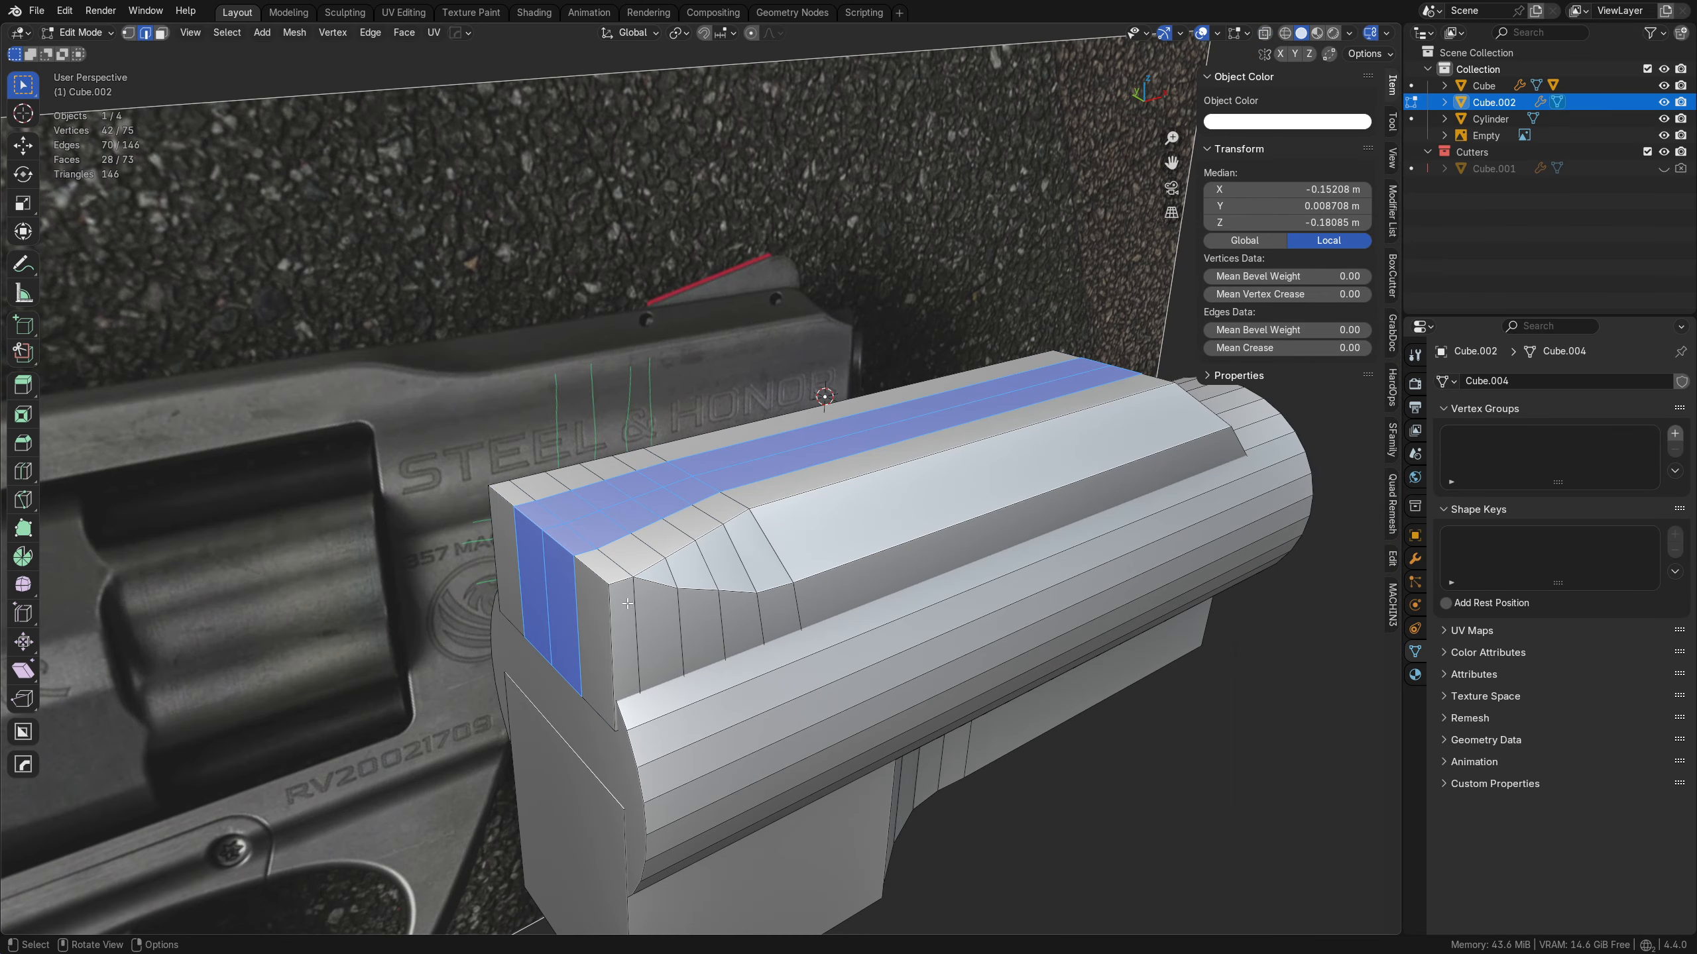
click(618, 580)
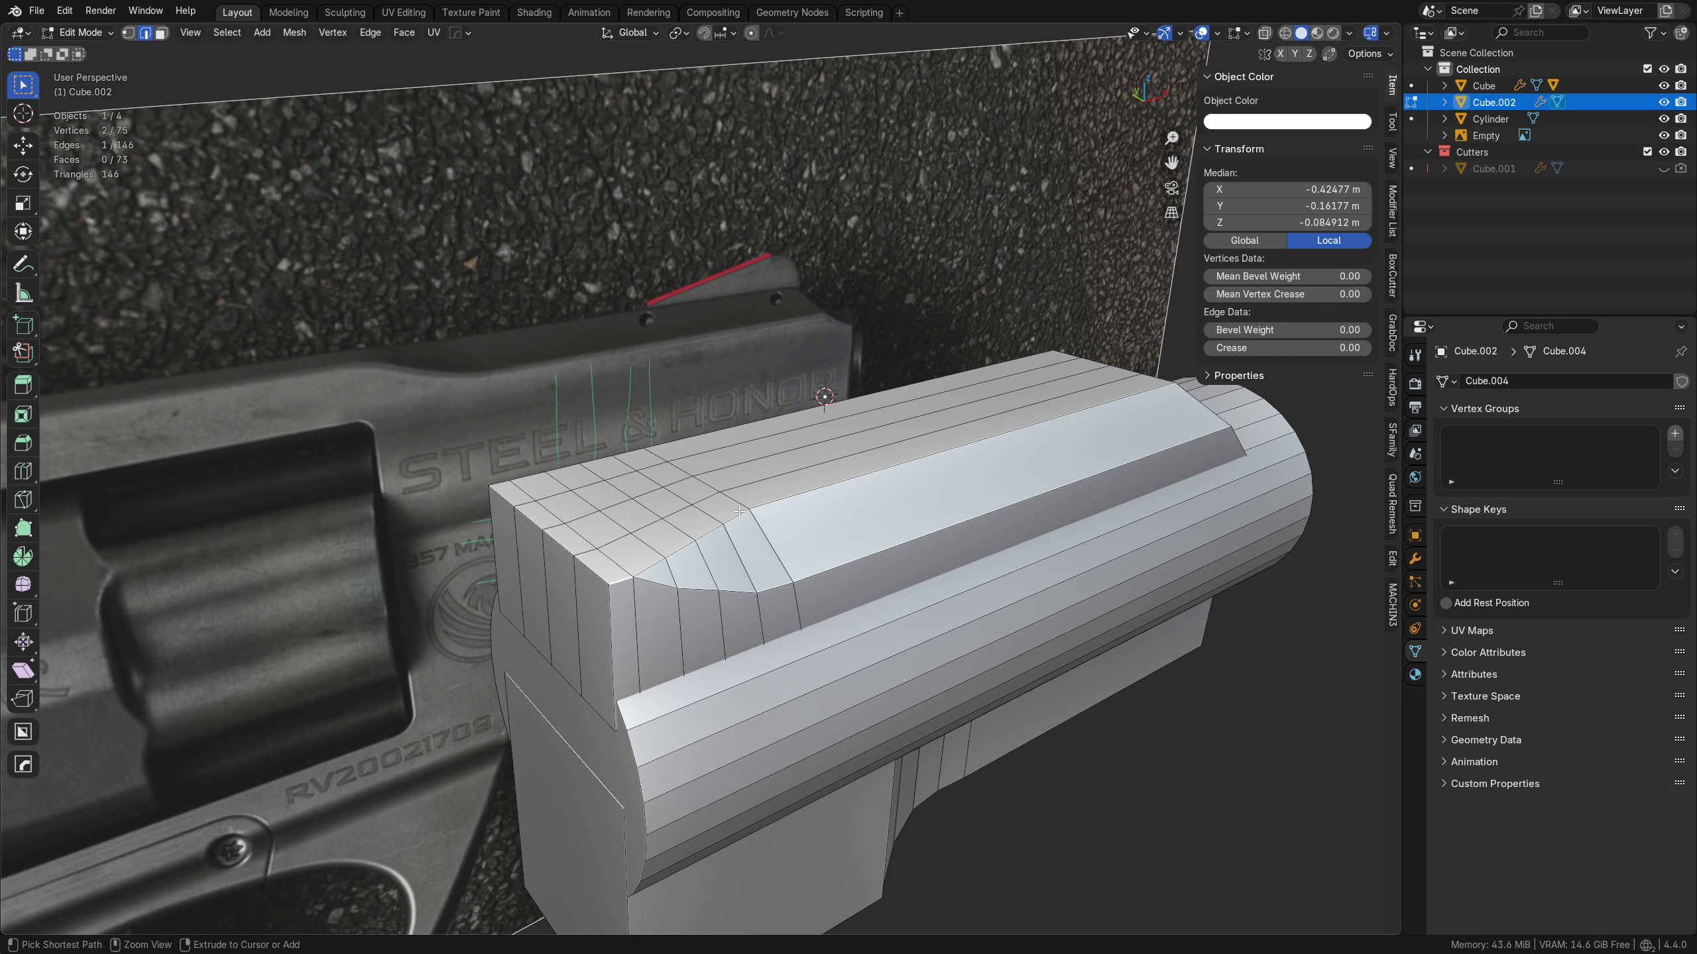
ctrl+click(784, 497)
middle_drag(954, 565, 982, 588)
key(g)
key(z)
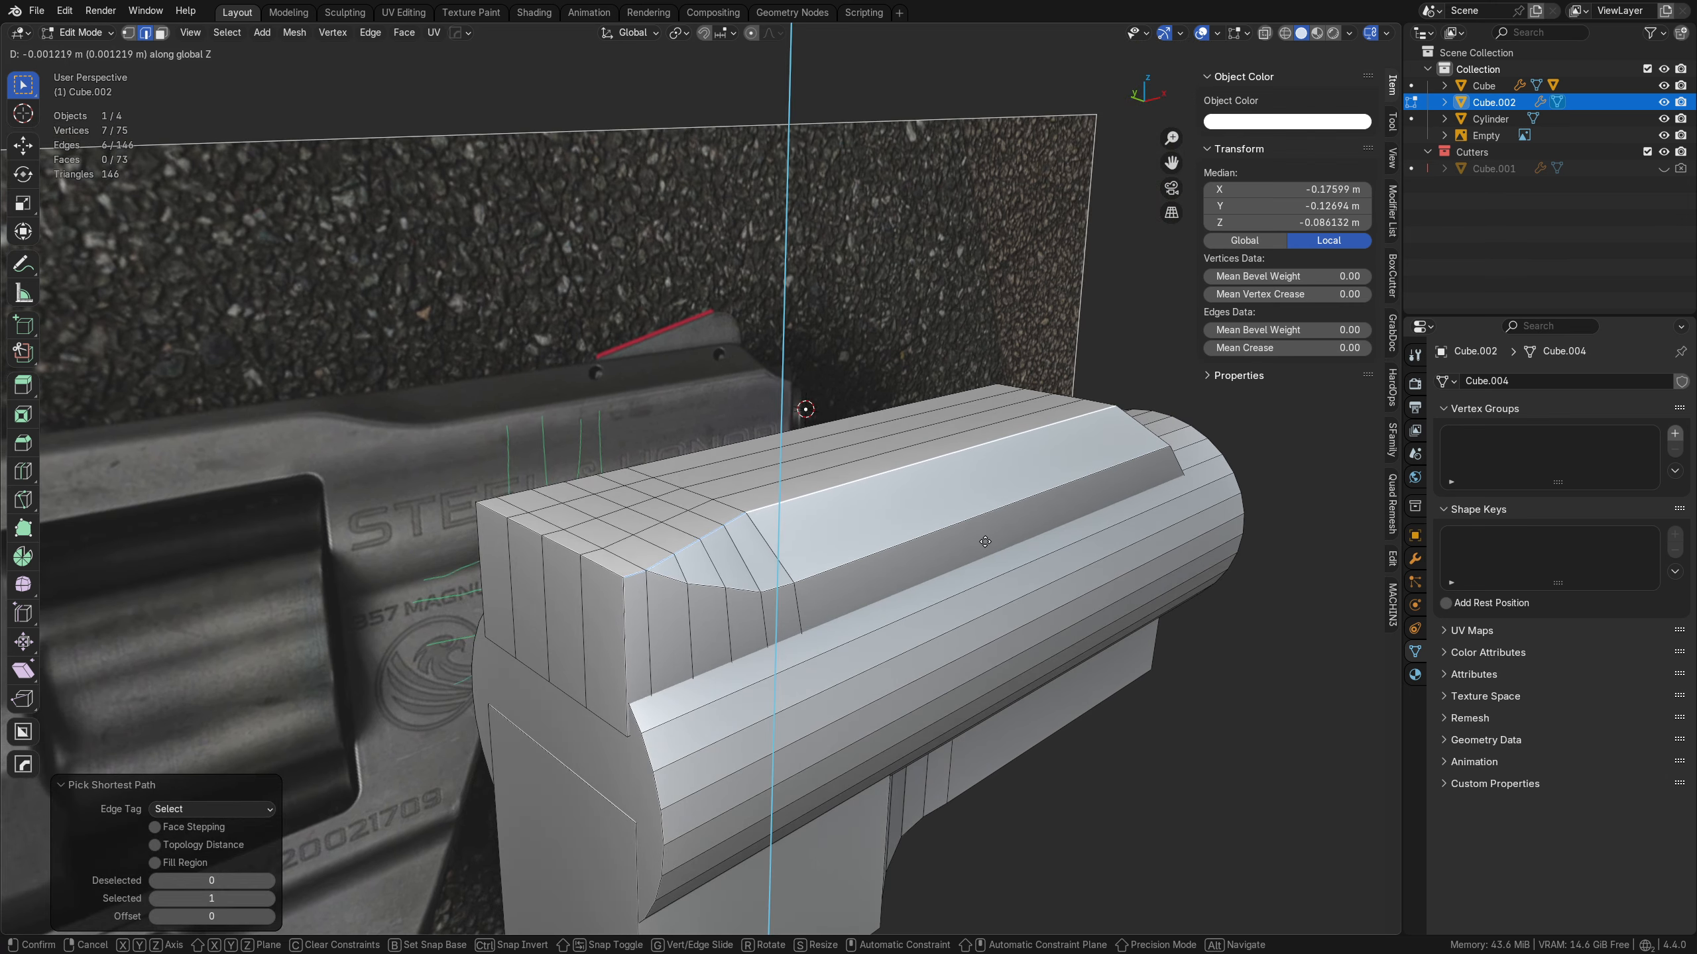
click(1000, 604)
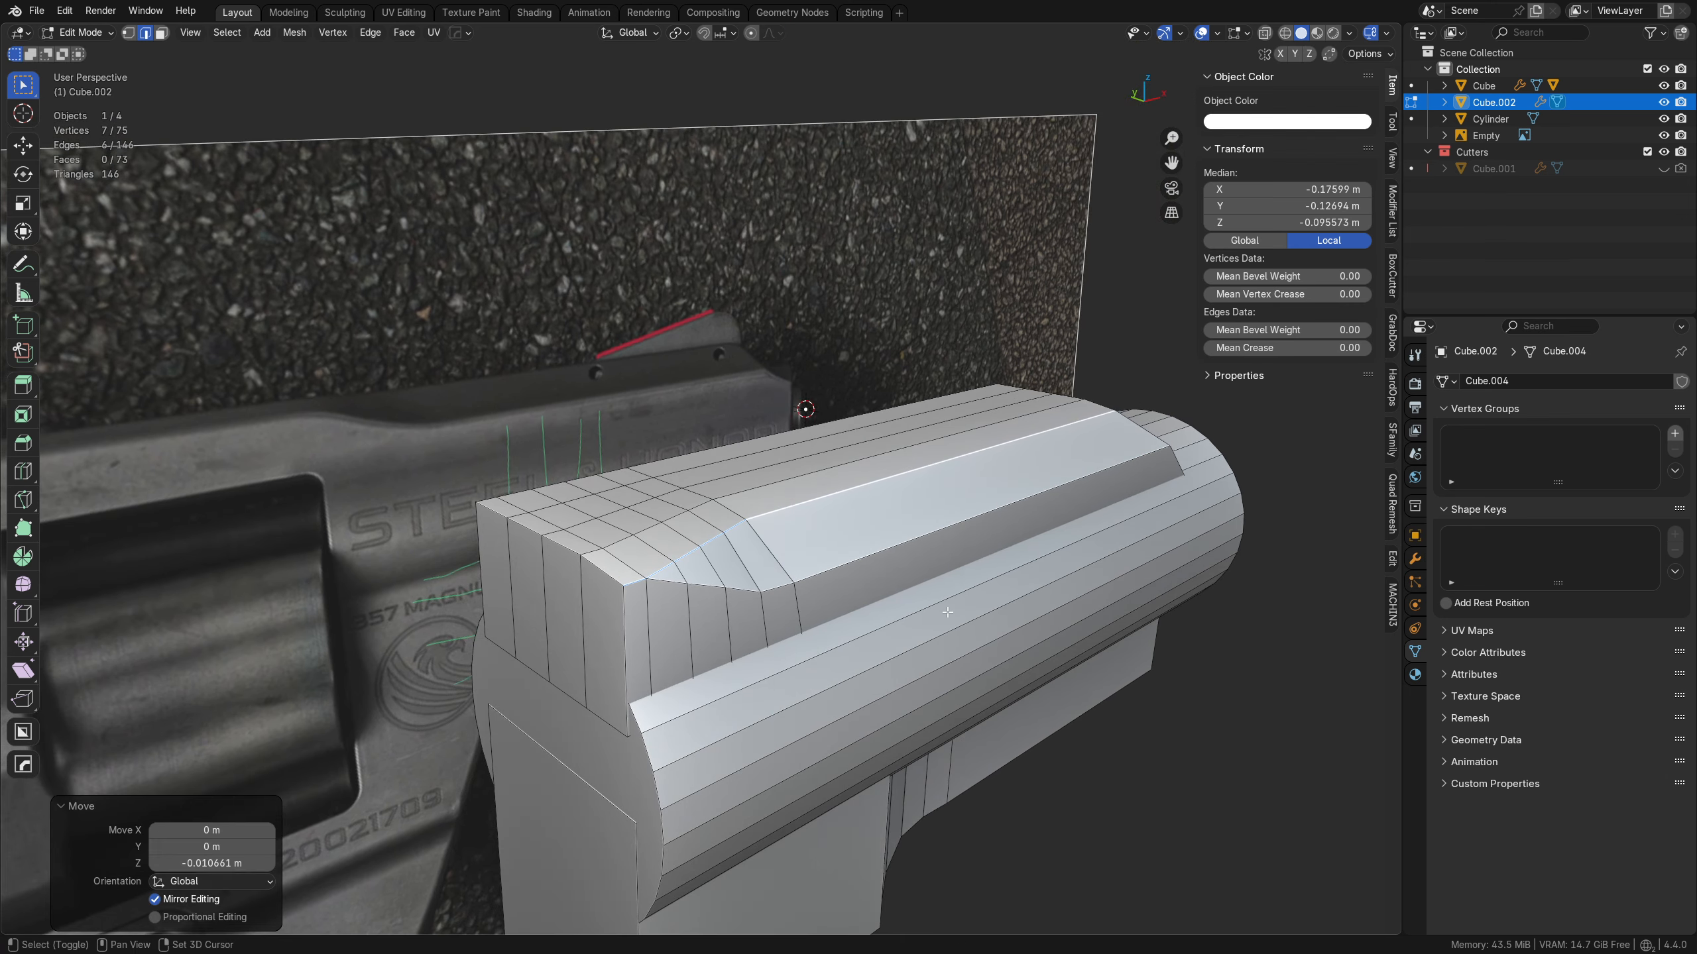
- Lower the same outer edge path a further -0.010307 m in Z, checking against the front reference
key(KP_1)
key(g)
key(z)
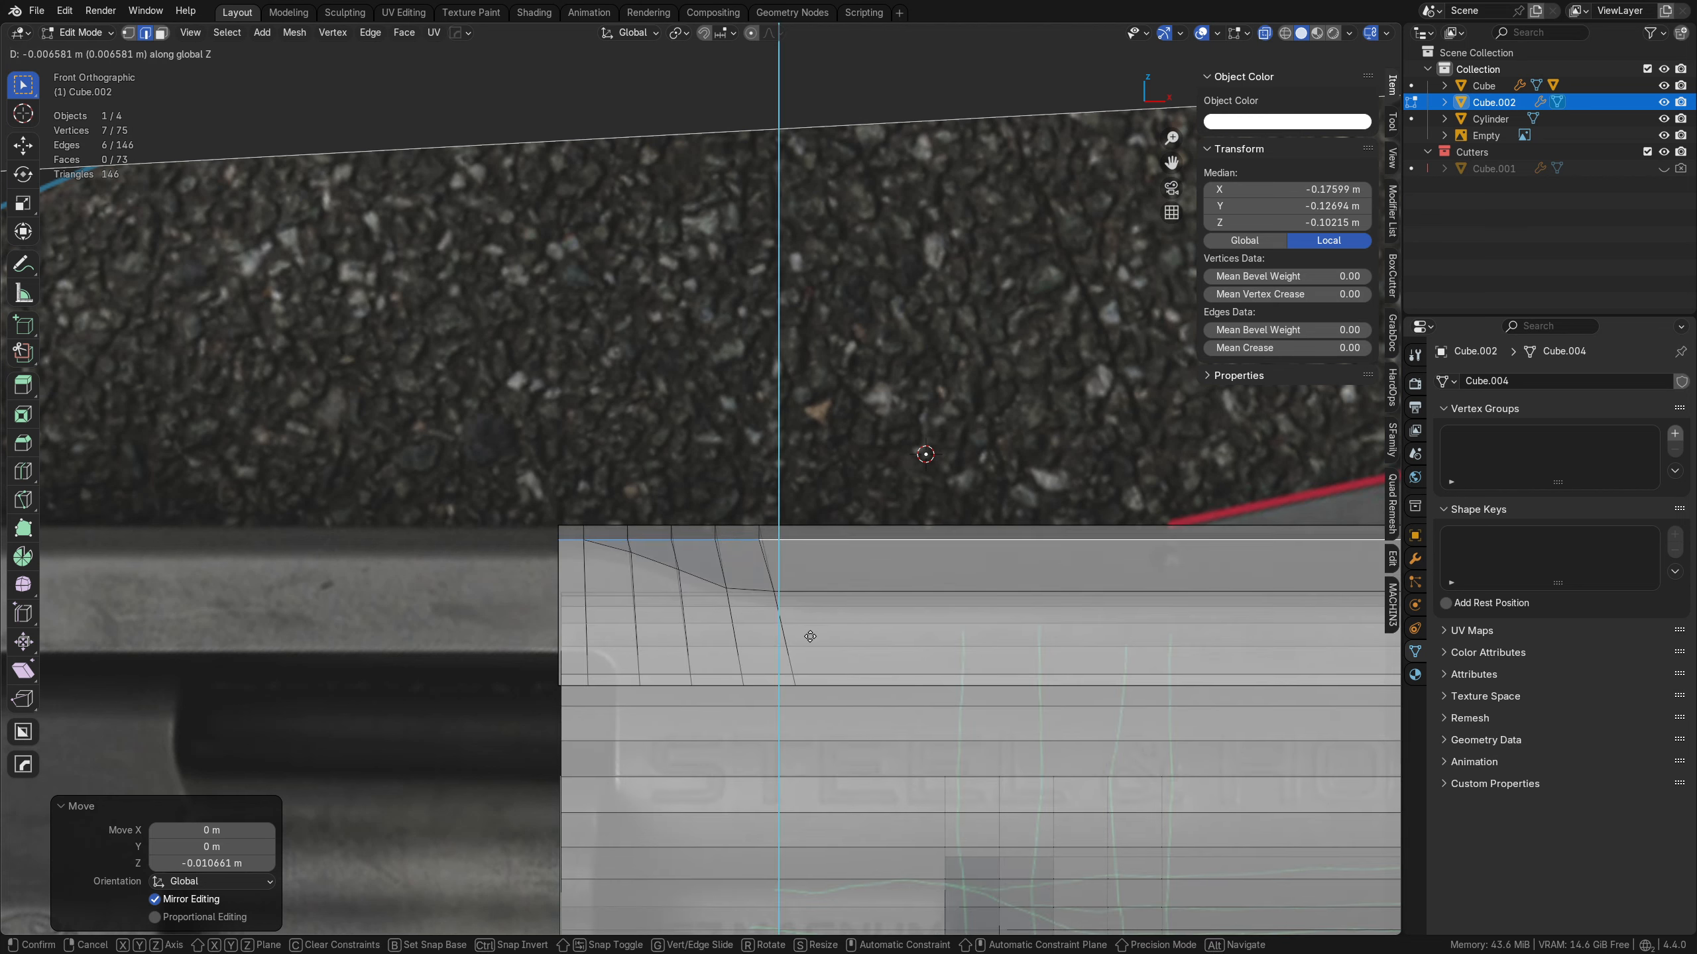
click(825, 668)
- Lower the neighbouring lengthwise edge path on the rib's top slightly in Z to round the surface
middle_drag(826, 668, 701, 554)
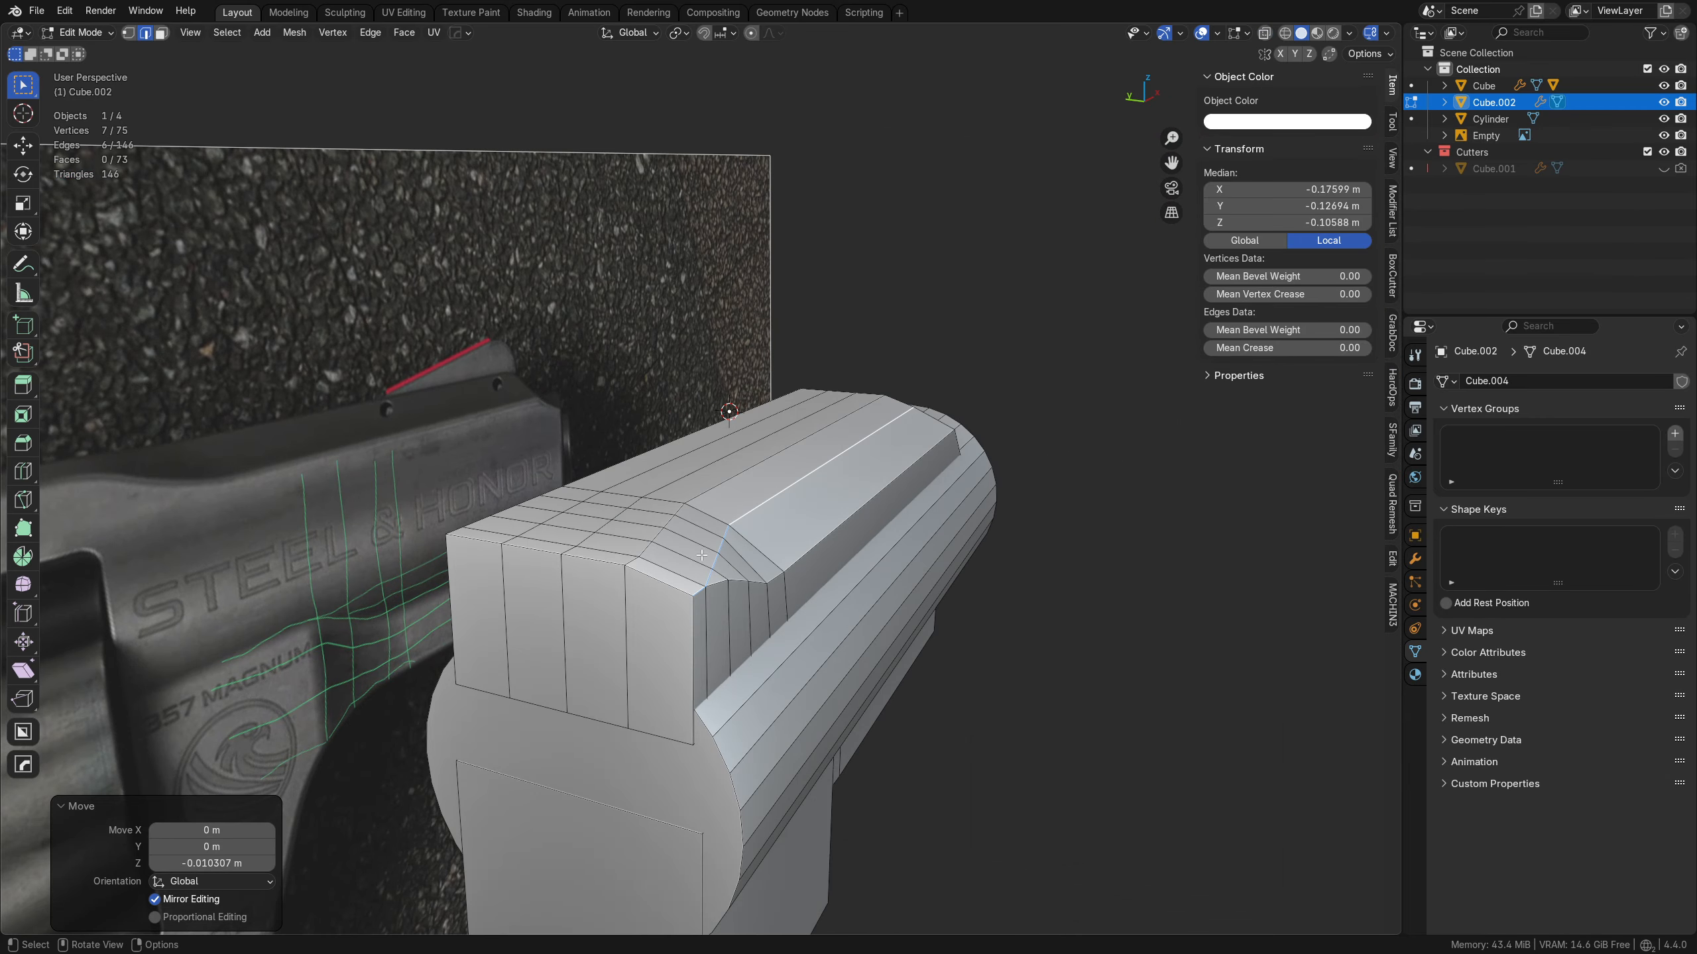
click(626, 565)
ctrl+click(835, 421)
key(g)
key(z)
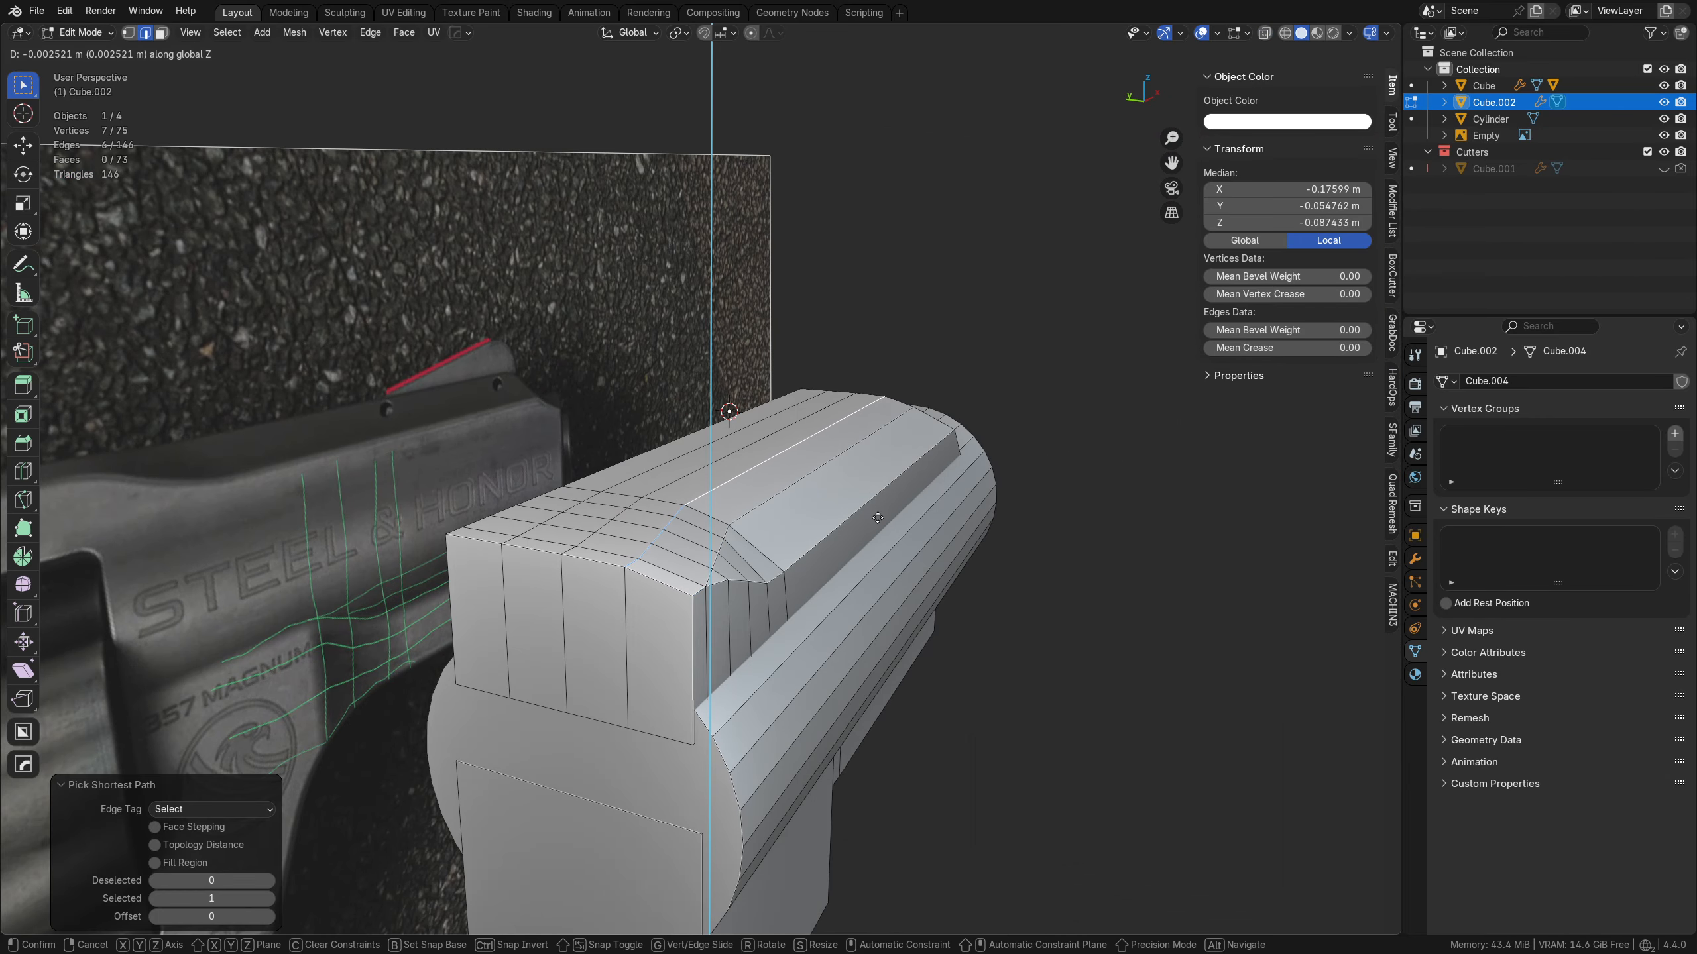
click(893, 541)
- Lower the rearmost intermediate vertex on the bevel's lower curve by -0.007762 m in Z
middle_drag(780, 573, 639, 576)
key(Tab)
click(658, 605)
key(alt+z)
click(639, 575)
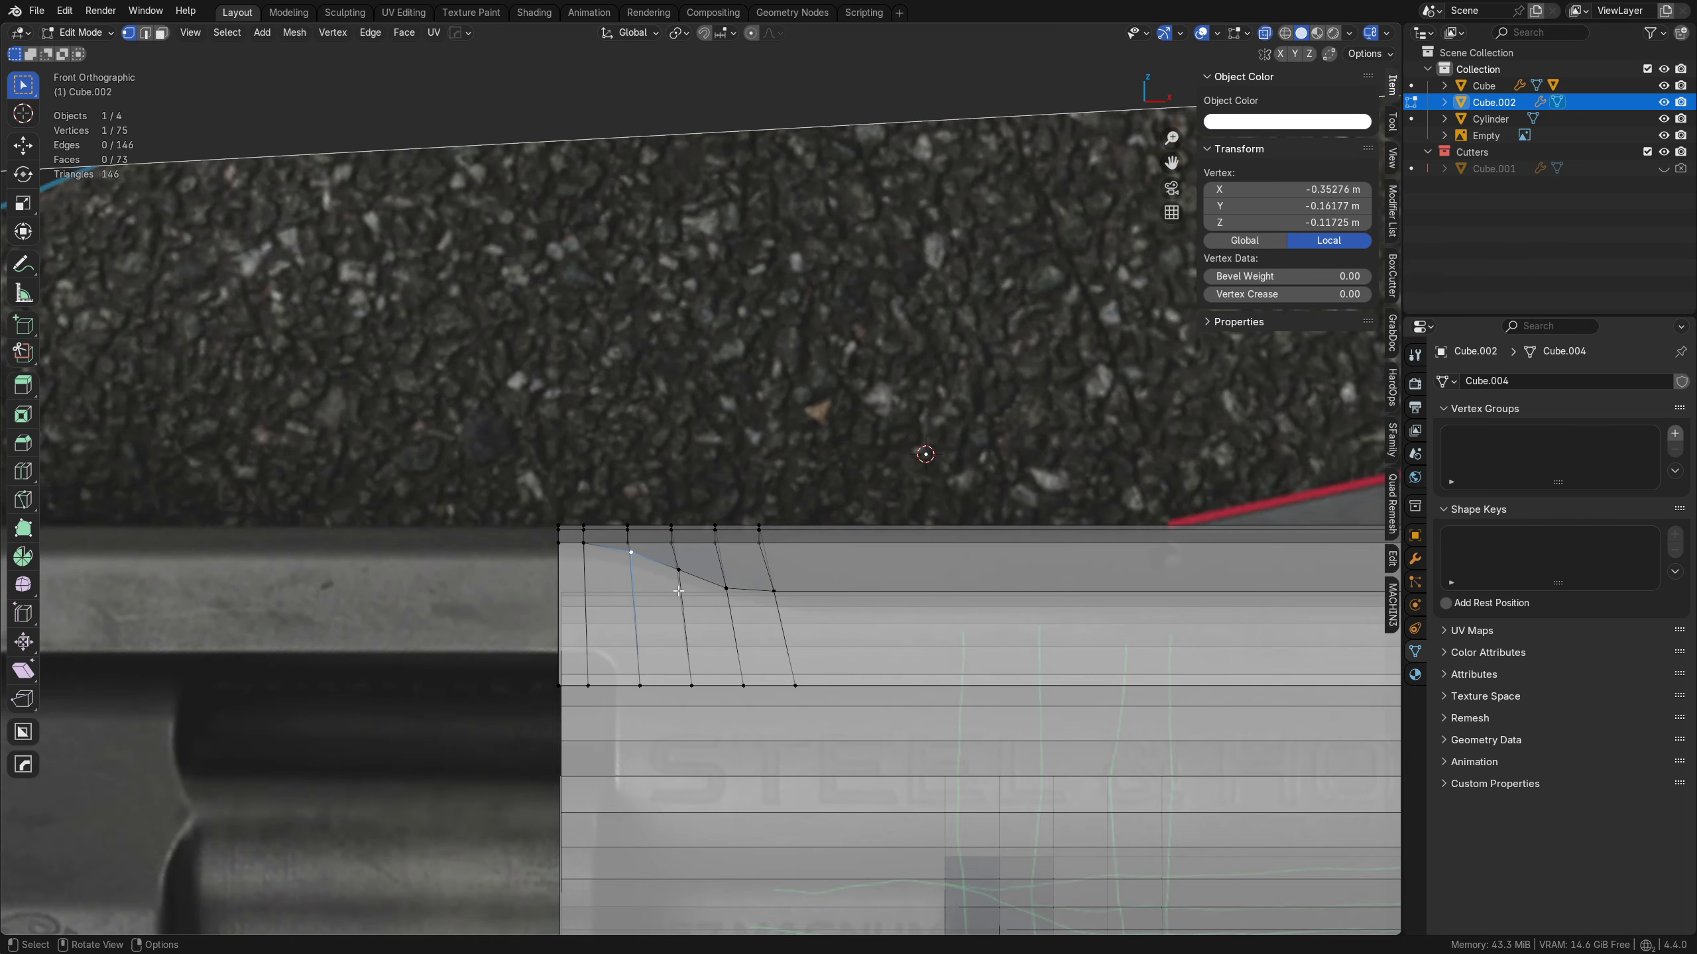
scroll(638, 575, up, 4)
key(g)
key(z)
click(697, 740)
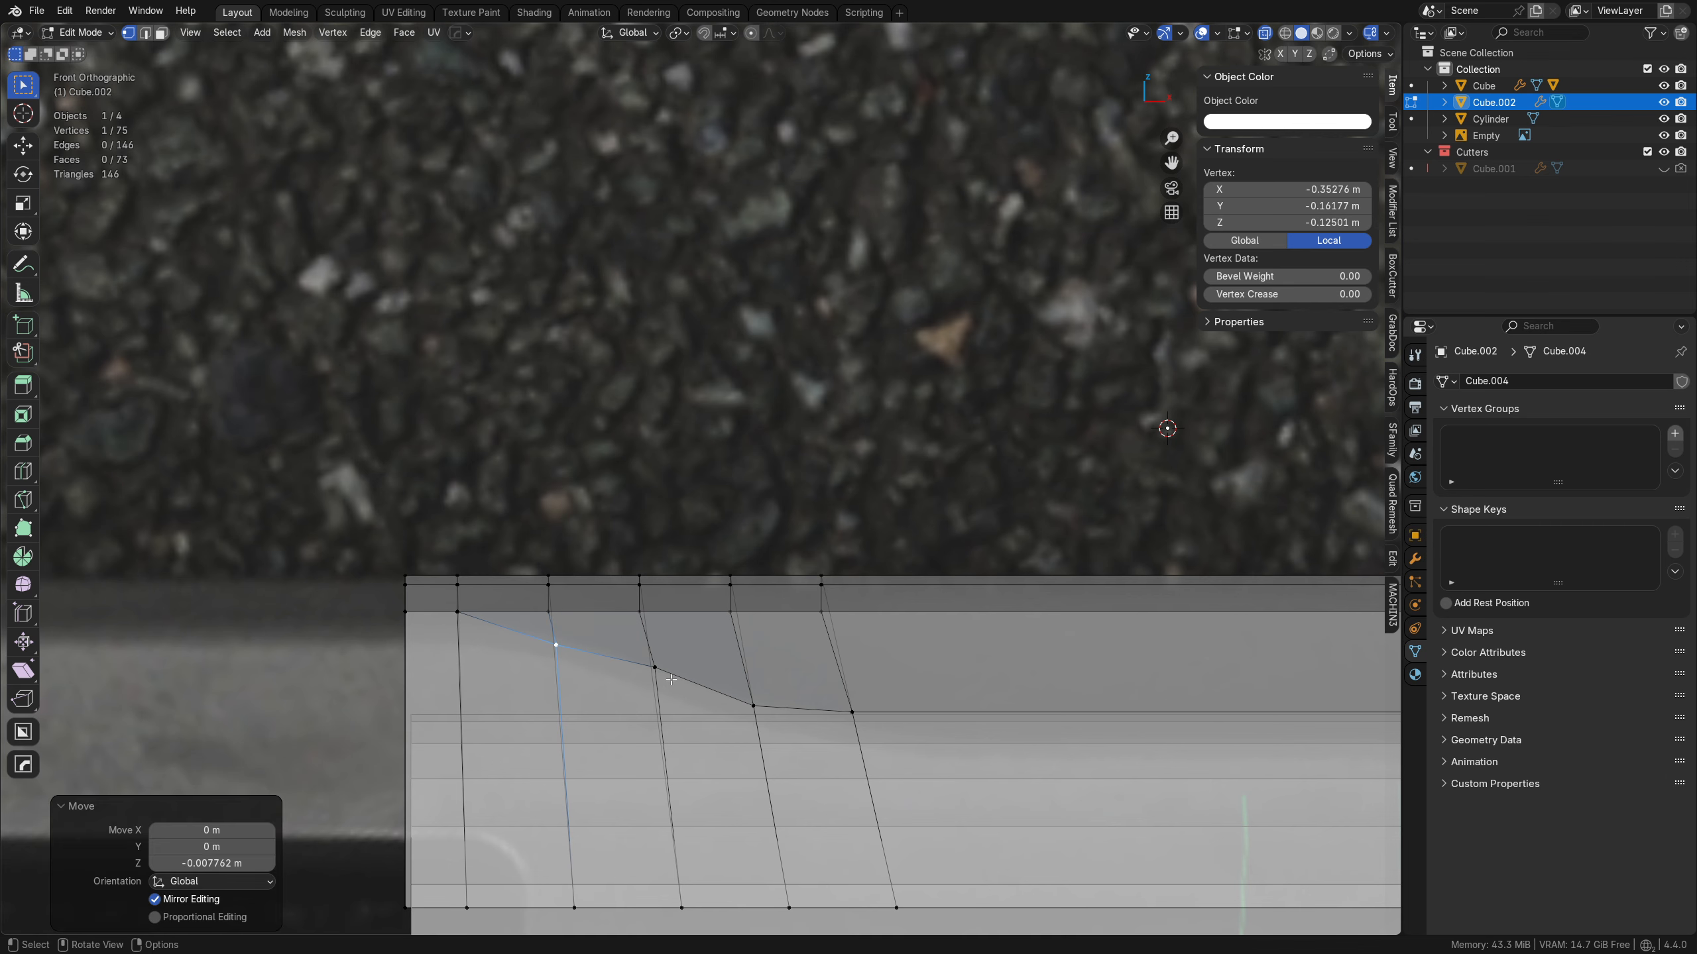
- Lower the second and third intermediate vertices of the bevel's lower curve in Z to smooth its slope
click(655, 668)
key(g)
key(z)
click(689, 824)
click(753, 706)
key(g)
key(z)
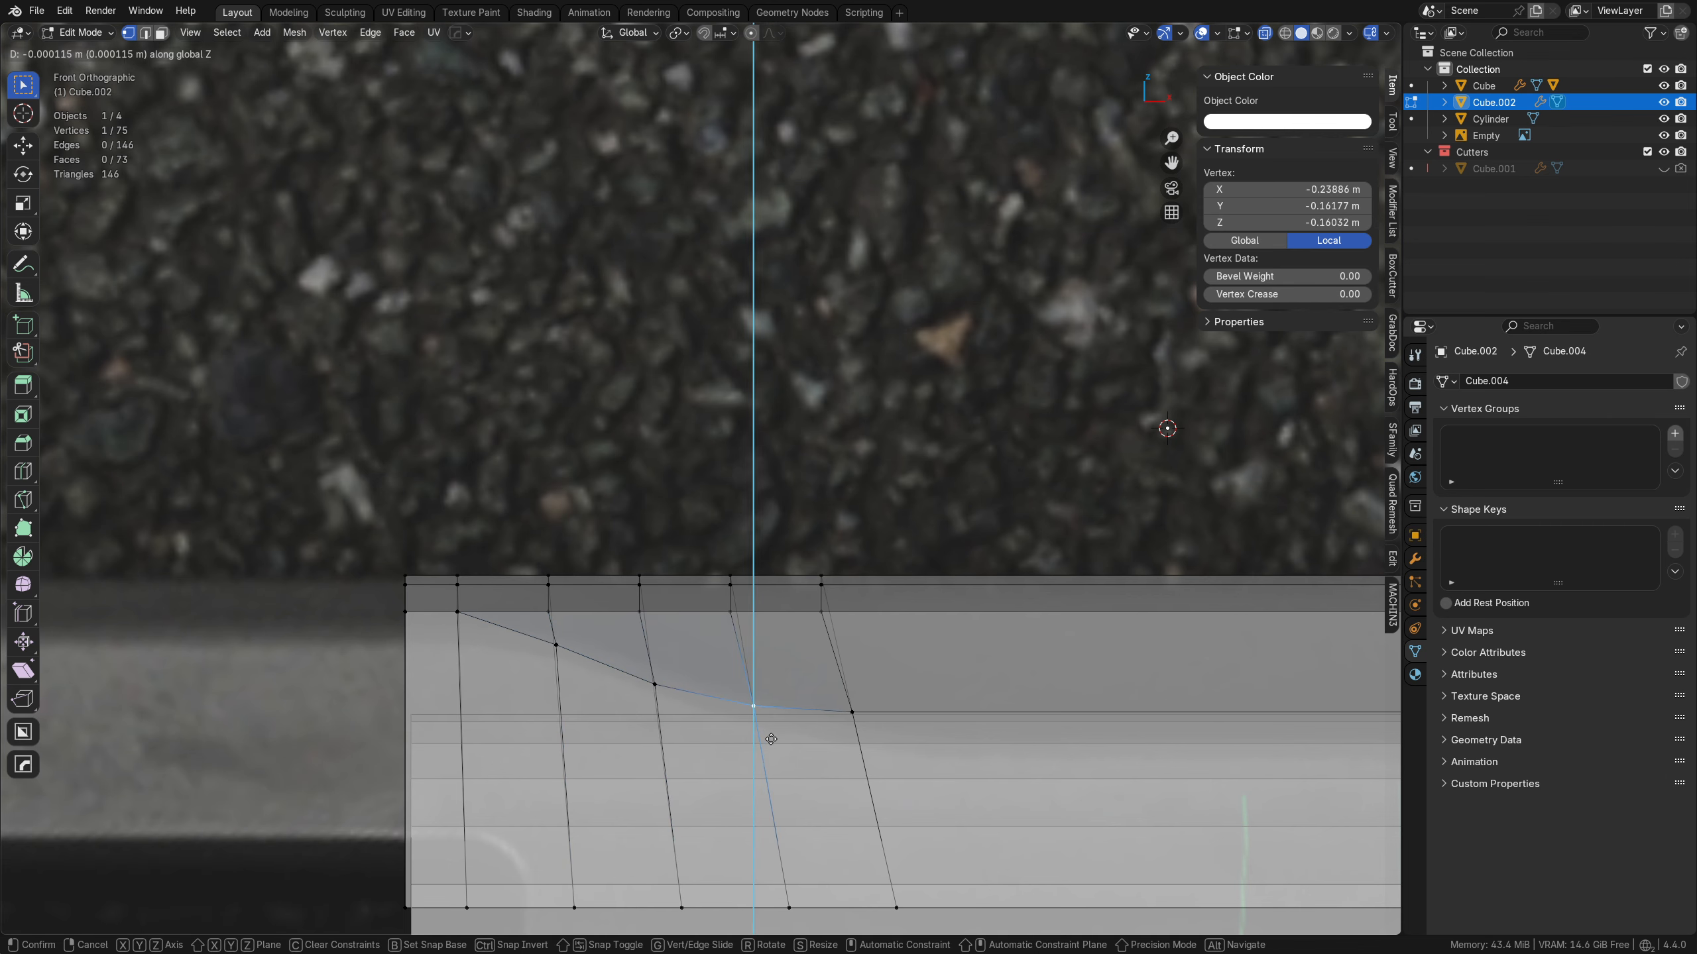
click(772, 748)
- In top view, move the foremost intermediate vertex of the bevel's inner edge 0.011088 m along Y
middle_drag(795, 693, 717, 668)
click(708, 578)
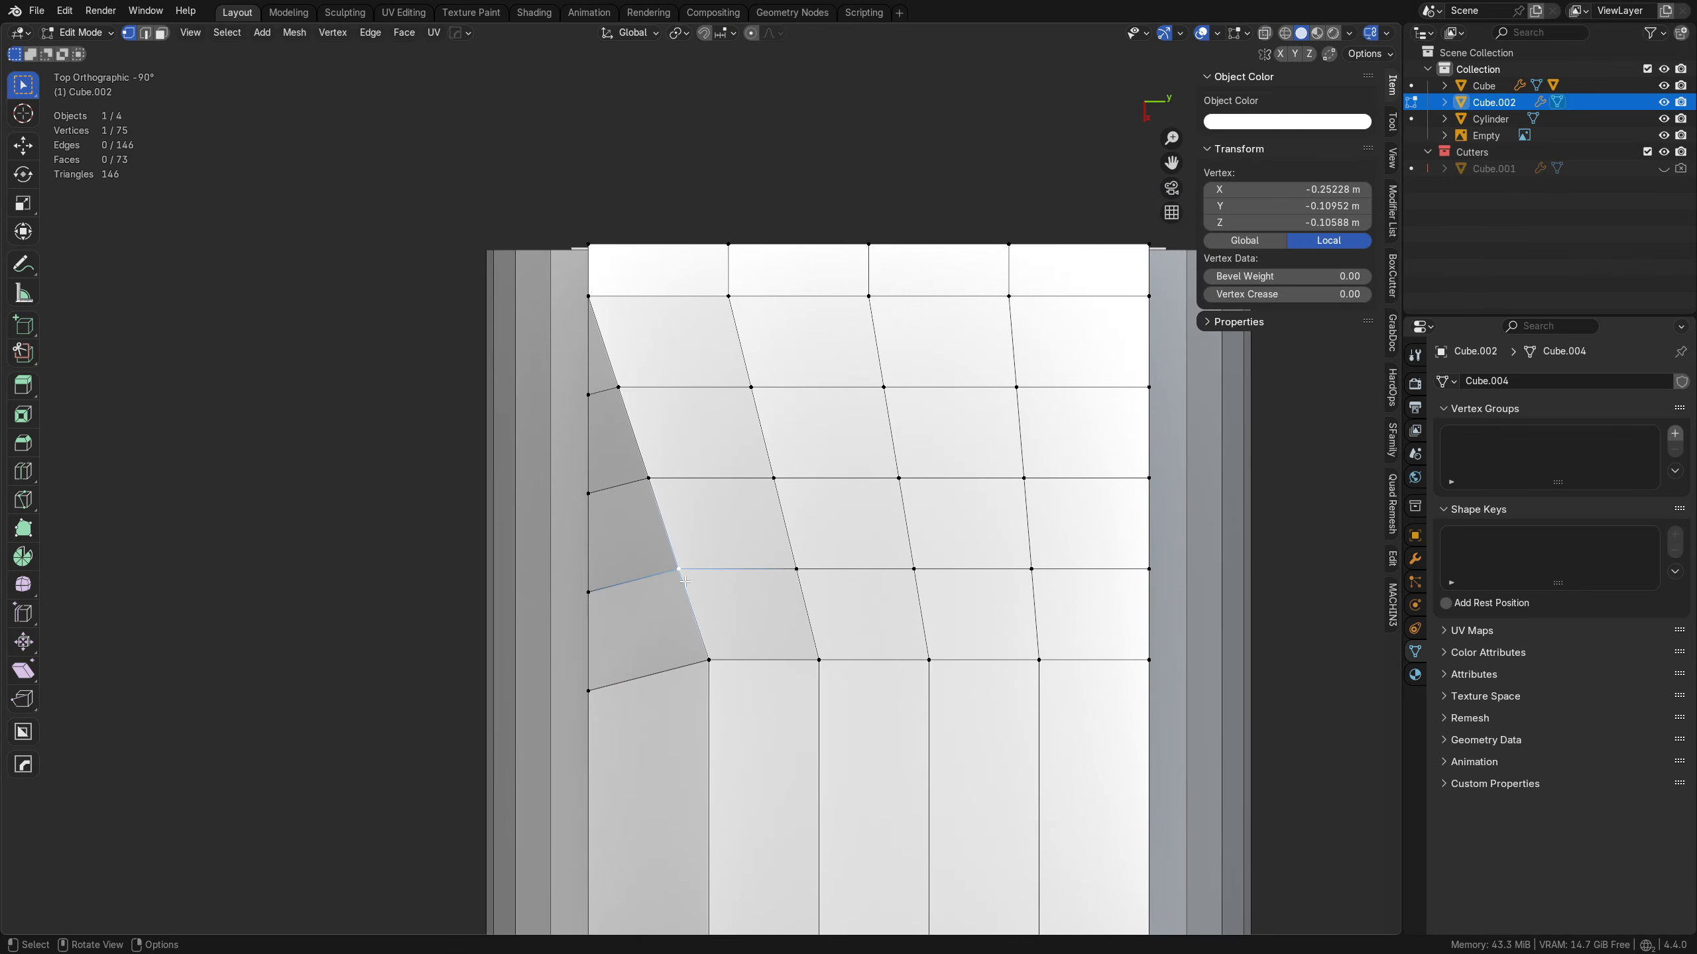
key(g)
key(x)
key(y)
click(730, 579)
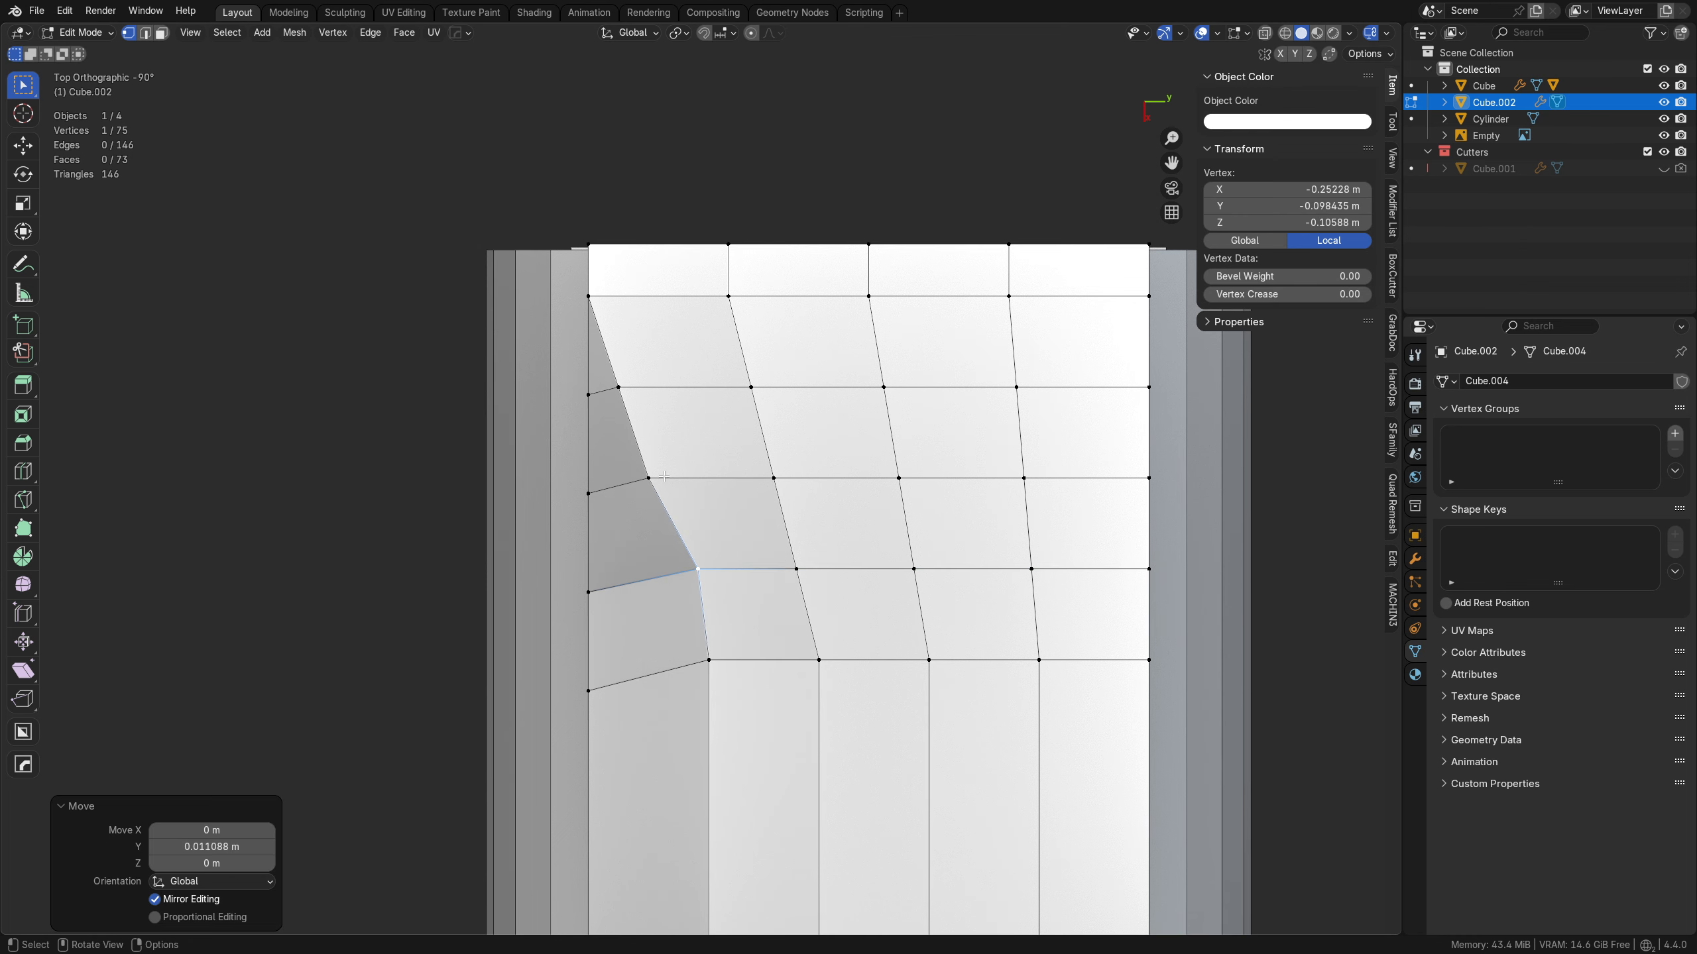
- Move the two remaining intermediate vertices of the bevel's inner edge inward along Y to form a smooth curve
click(649, 478)
key(g)
key(y)
click(687, 480)
click(643, 397)
key(g)
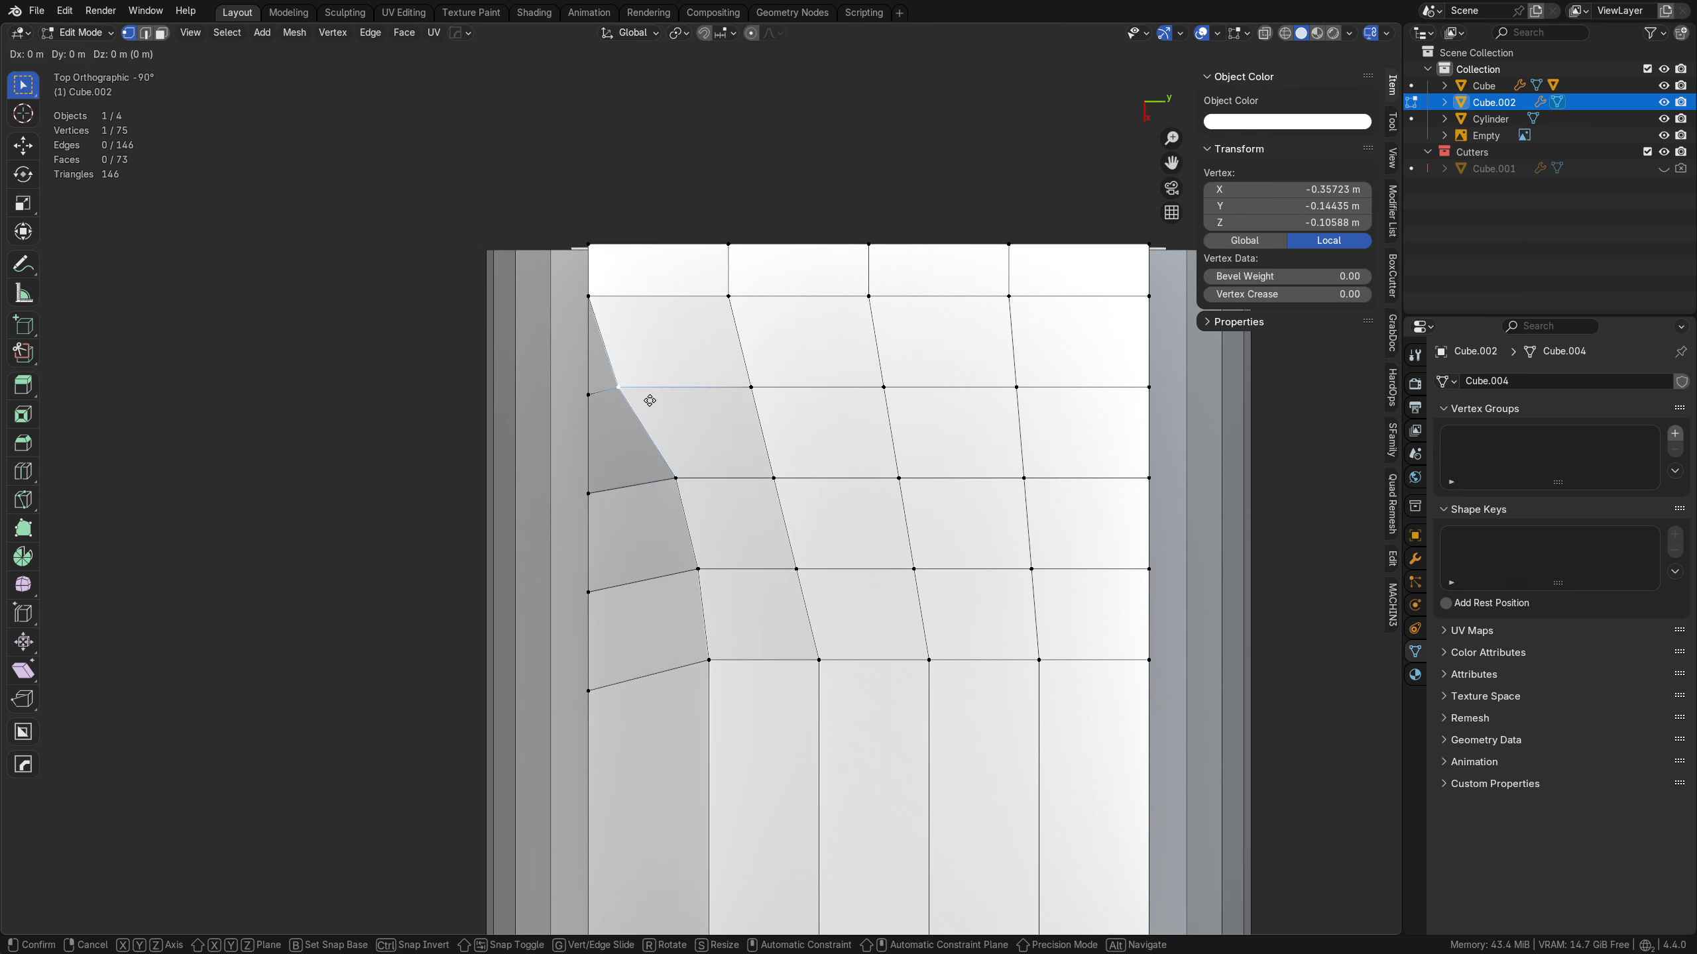
key(y)
click(672, 397)
- Lower the rearmost intermediate vertex of the bevel's lower curve by -0.001606 m in Z in front view
middle_drag(673, 398, 576, 493)
key(KP_1)
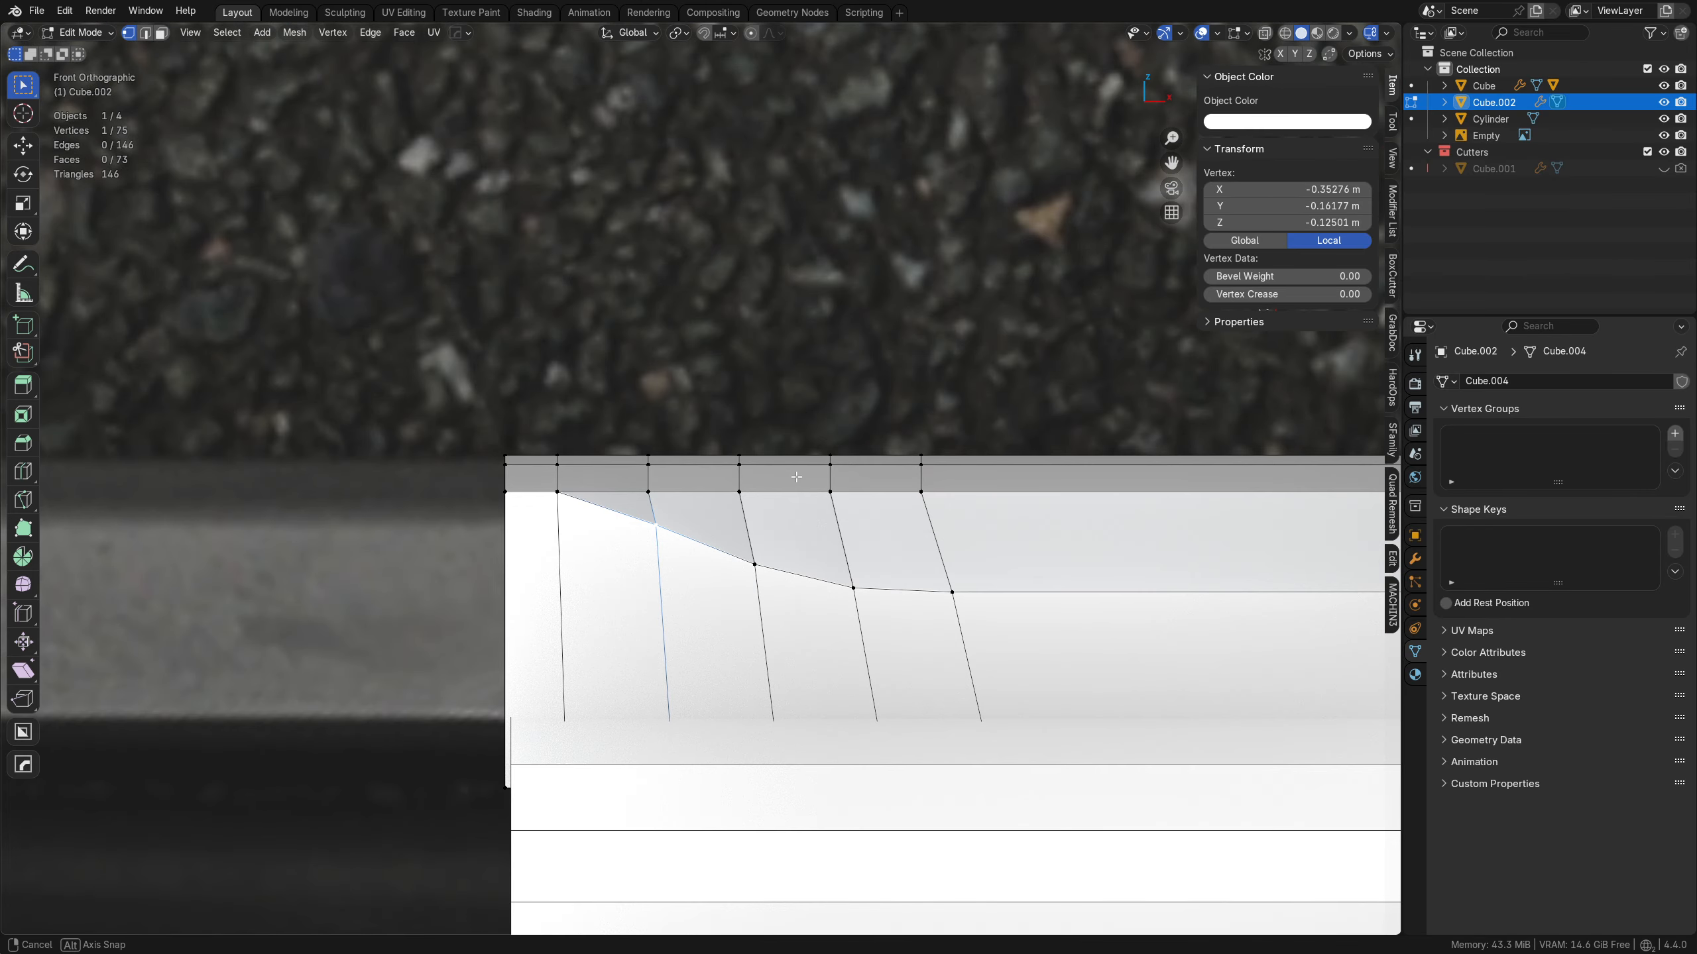
key(g)
key(z)
click(723, 612)
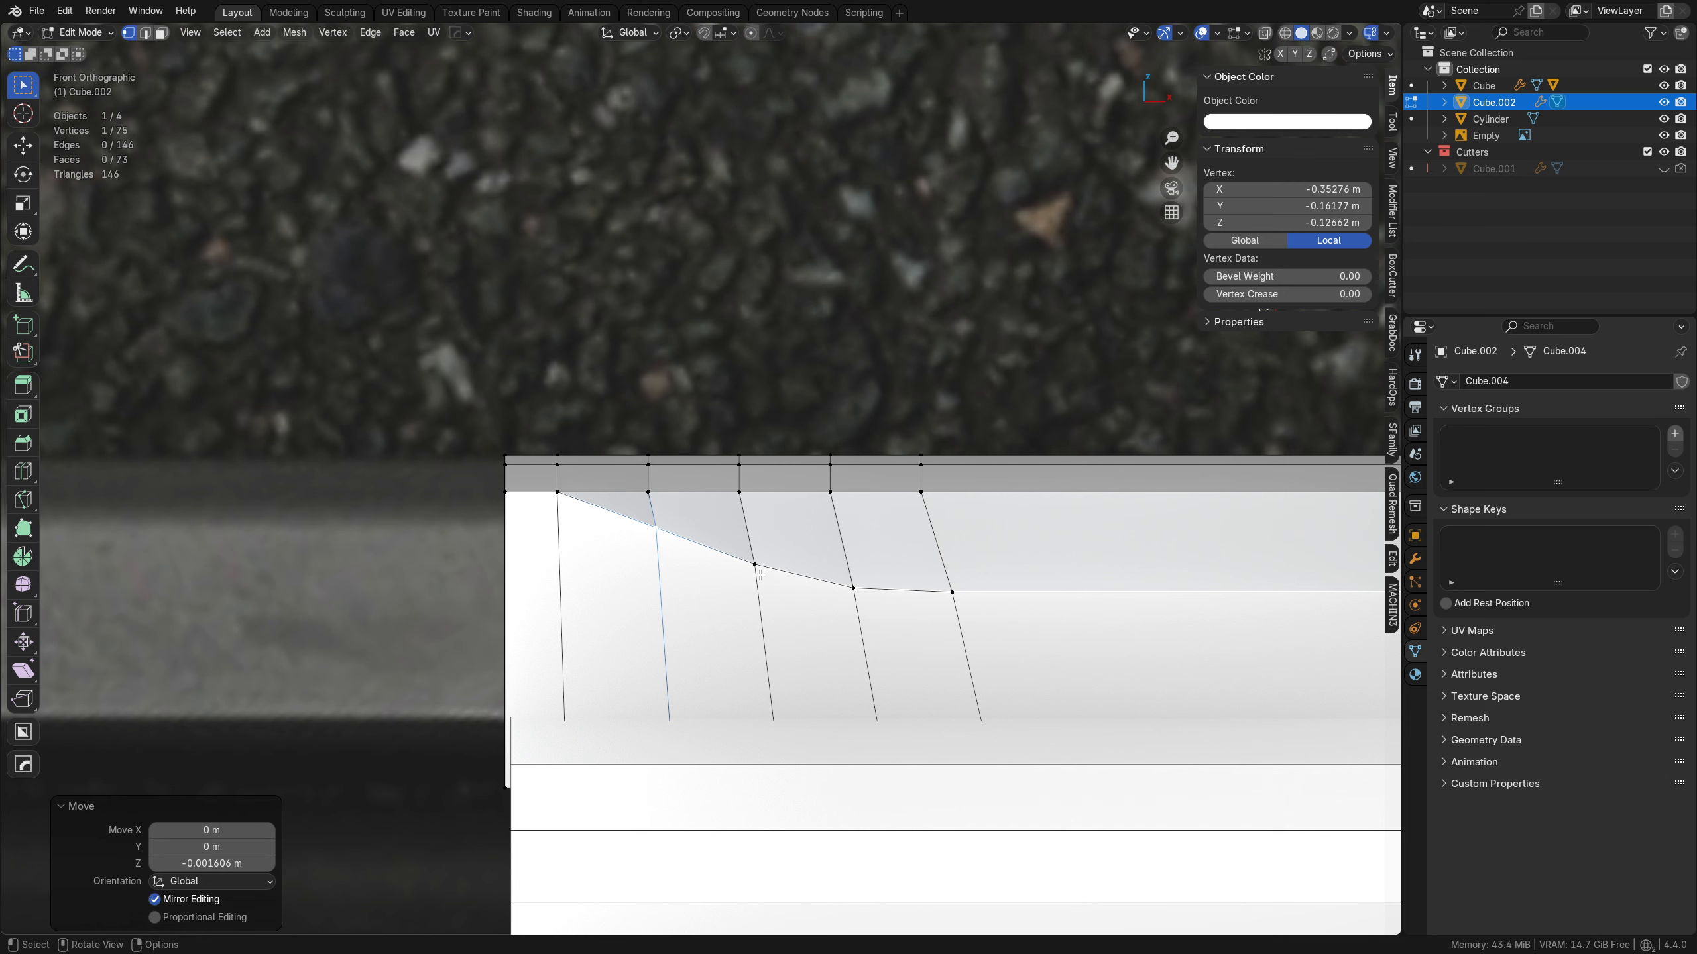
- Try a one-segment bevel about 0.02 m wide on the short edge behind the curved side cut at the rib's rear end
key(2)
click(628, 522)
key(ctrl+b)
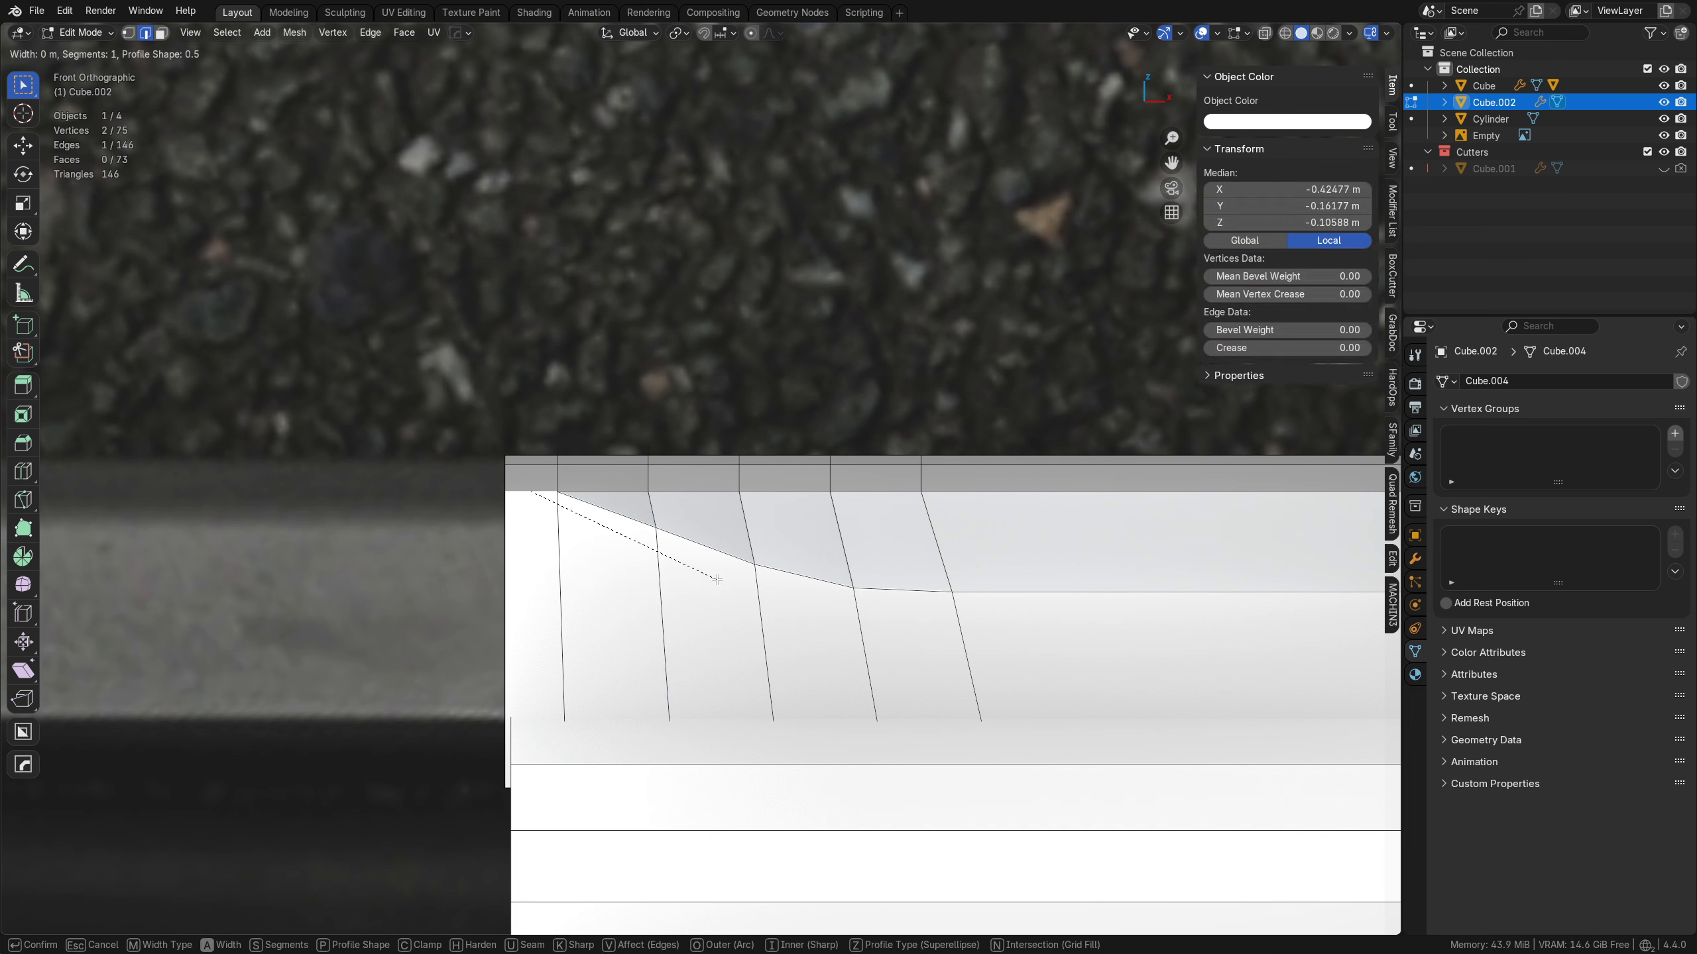
click(845, 590)
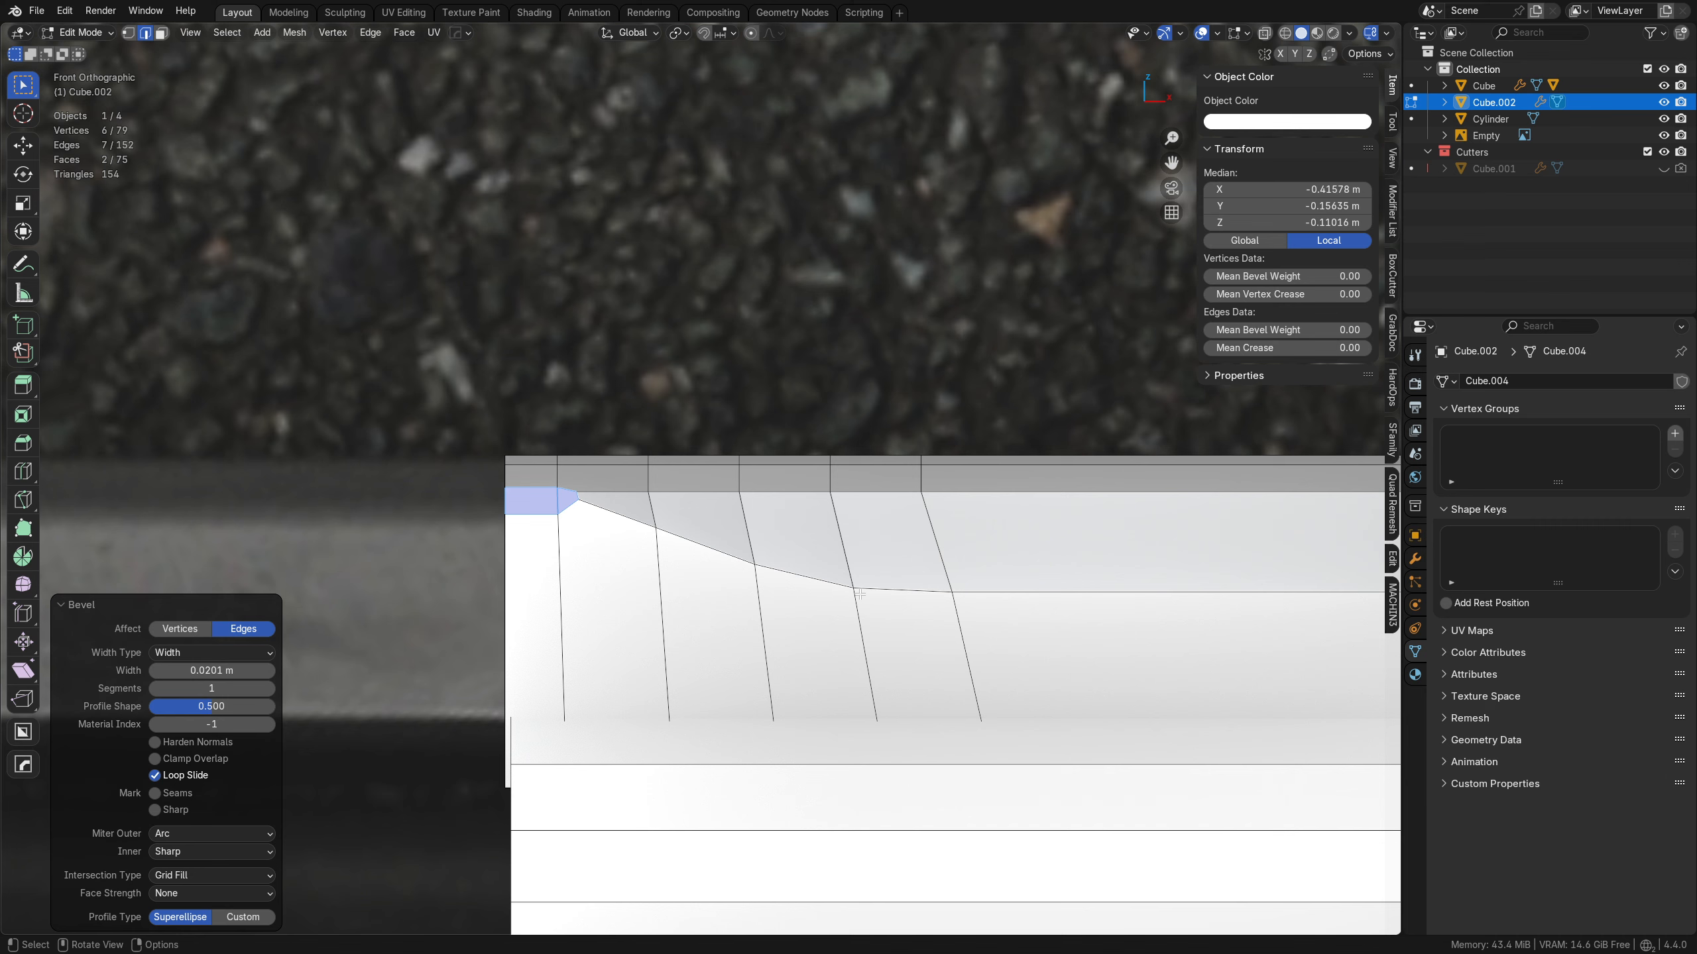
key(ctrl+z)
- Shear the upper front-end vertices of the top rib by 1.204 in front view, using axis Z and orthogonal axis X
scroll(909, 570, down, 6)
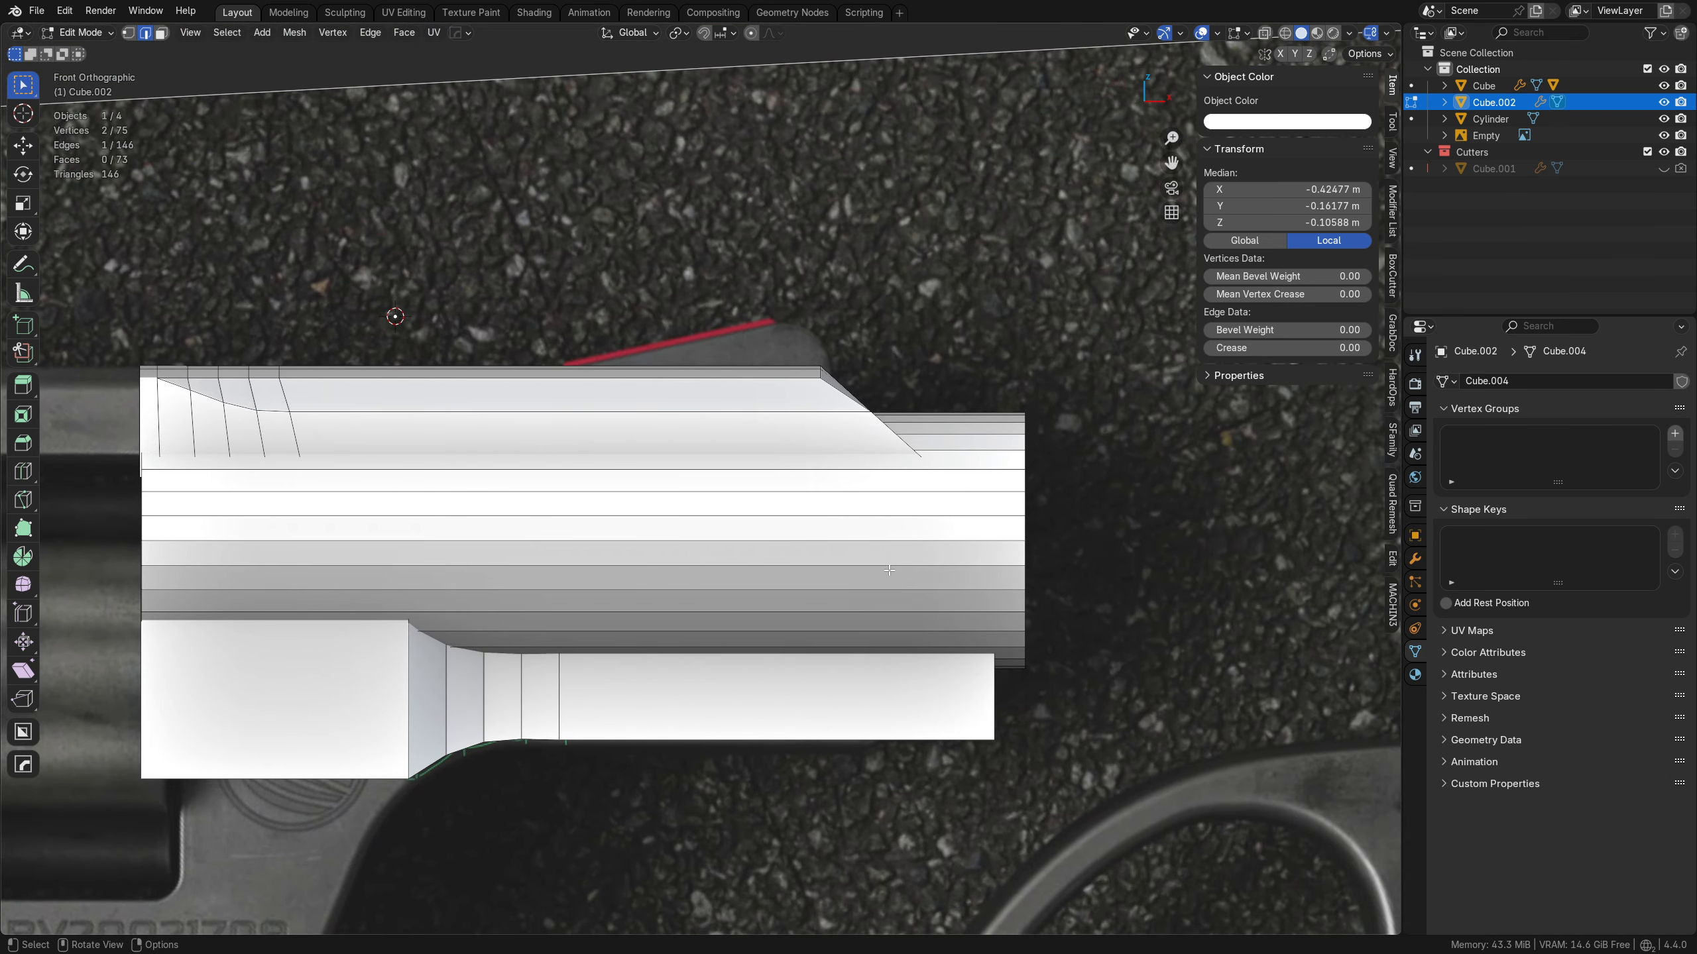
key(Tab)
shift+middle_drag(955, 556, 760, 552)
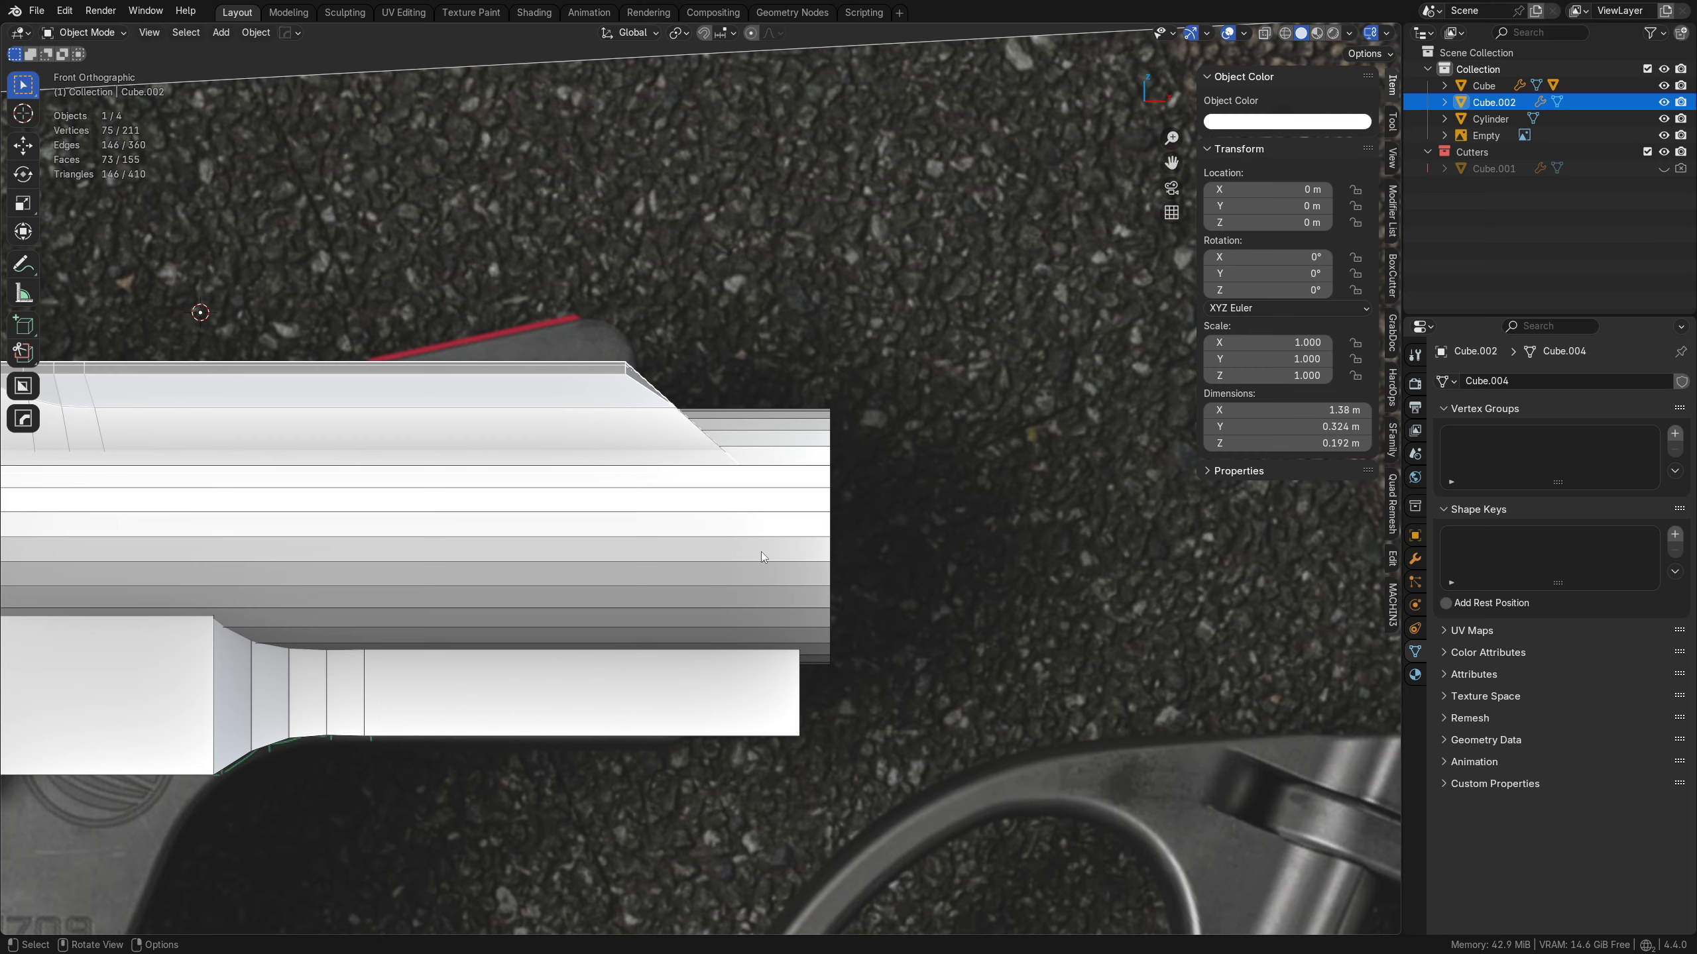
key(a)
key(a)
key(a)
mouse_move(825, 489)
middle_down()
mouse_move(688, 534)
mouse_move(812, 490)
middle_up()
click(601, 413)
key(Tab)
key(alt+z)
scroll(681, 461, up, 3)
shift+middle_drag(670, 409, 721, 595)
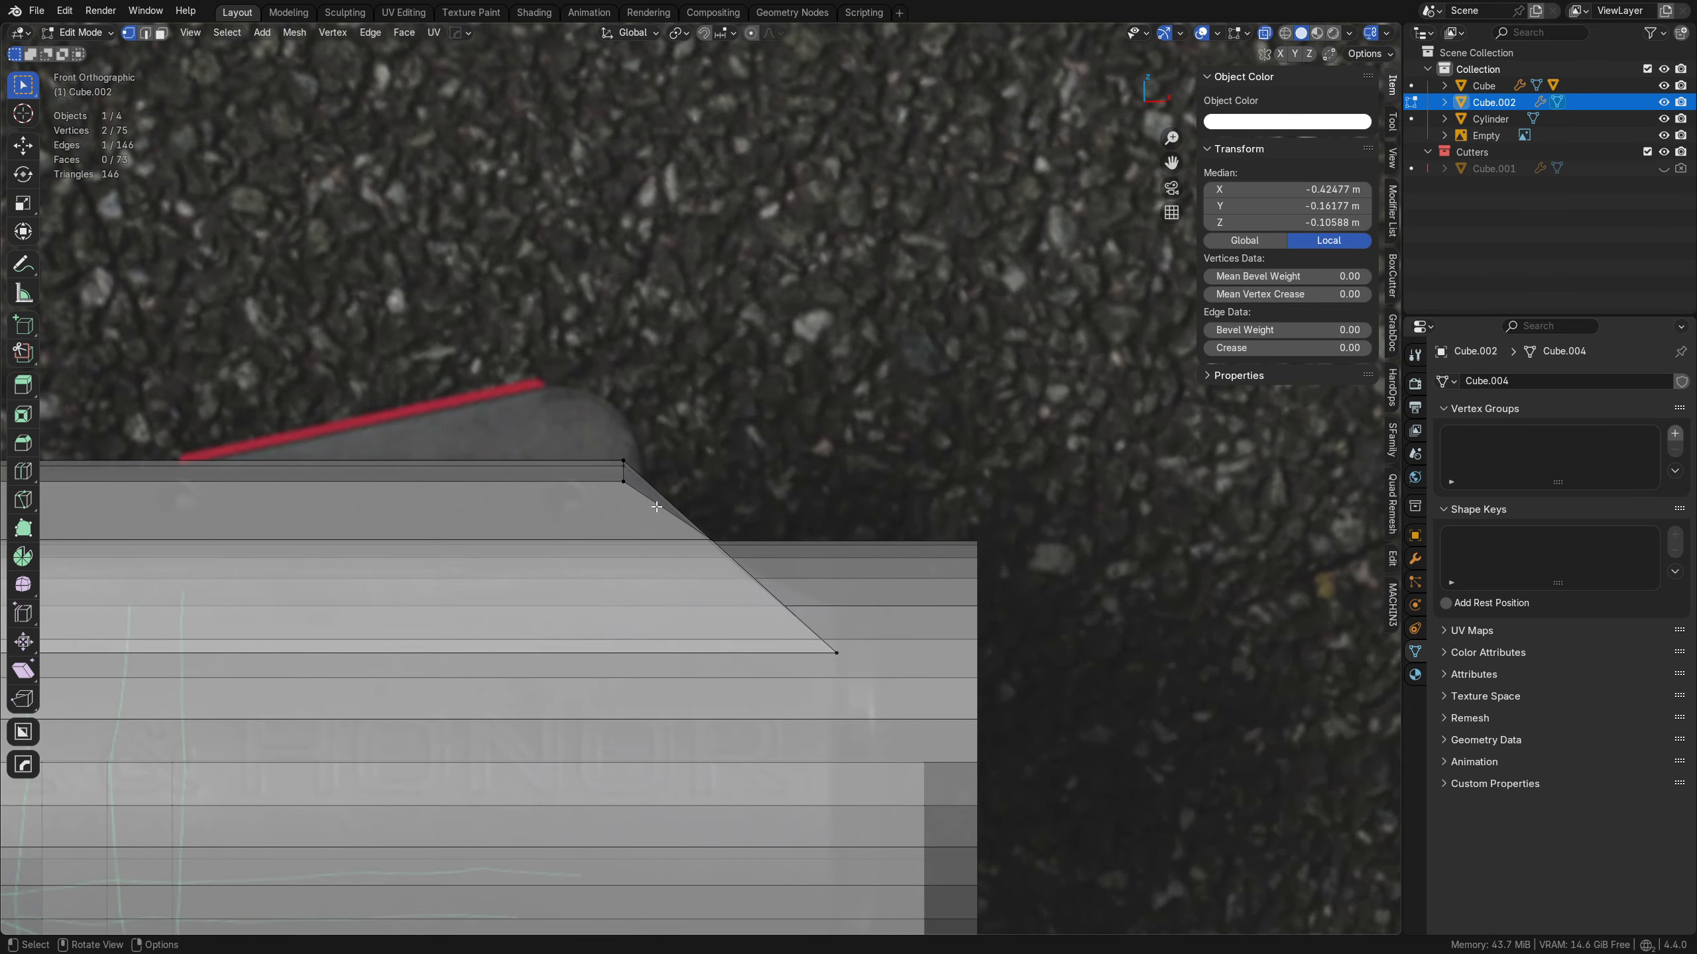
drag(594, 443, 660, 504)
key(shift+ctrl+alt+s)
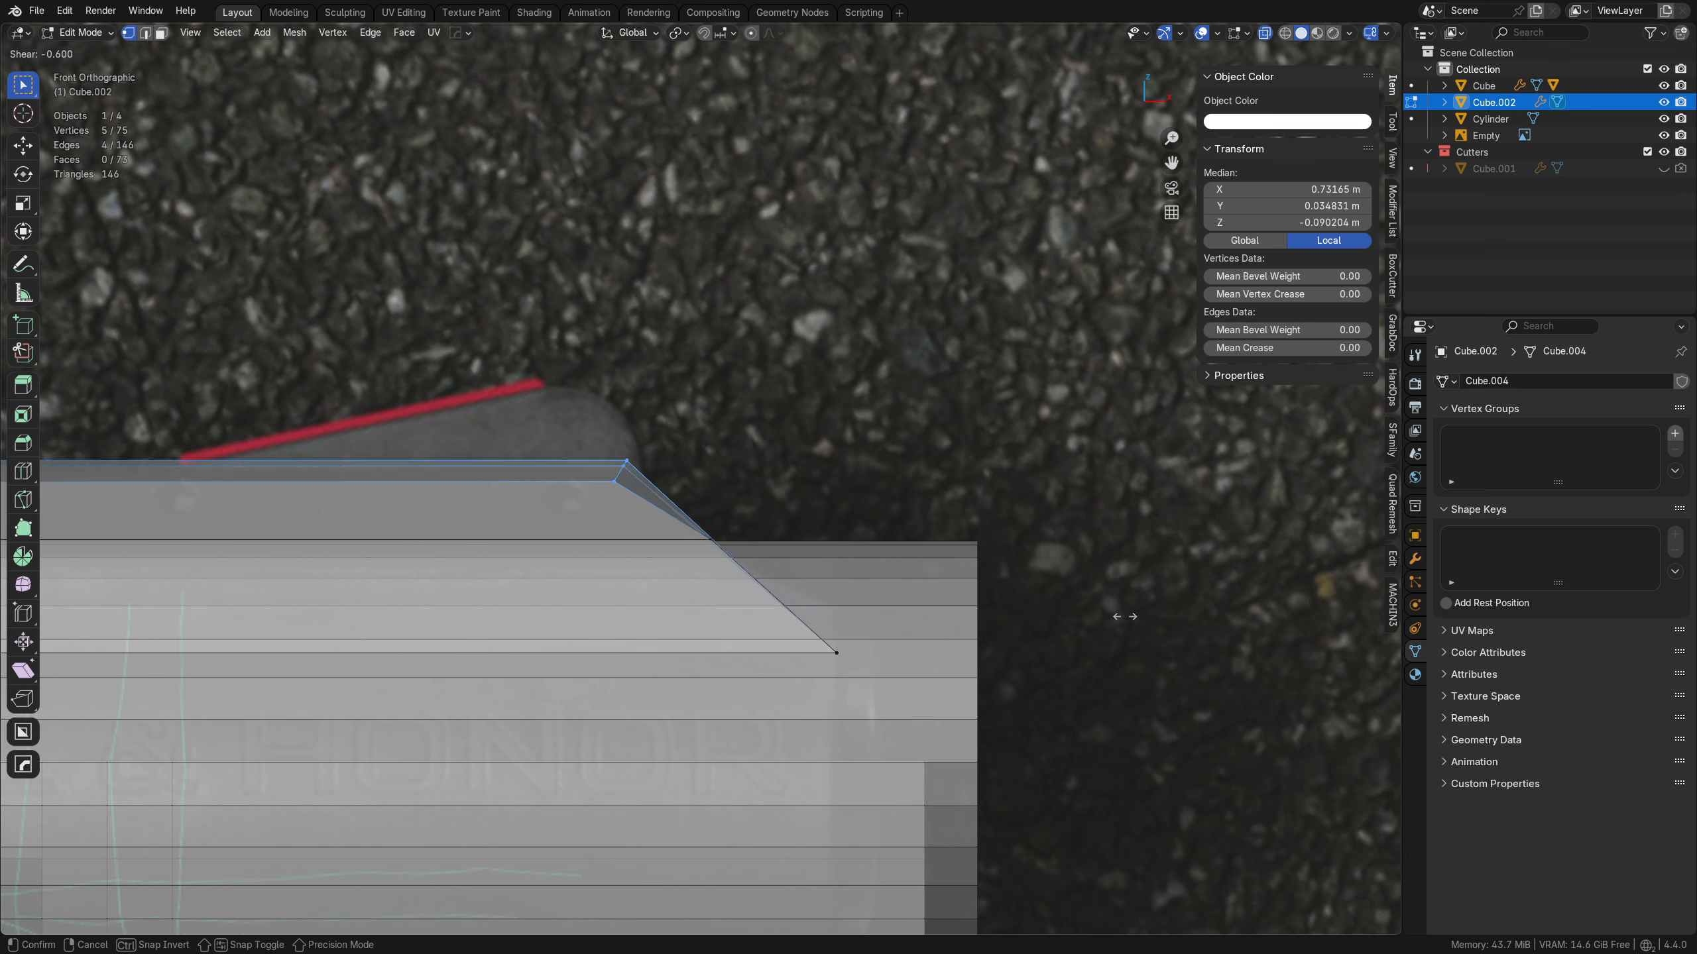
click(1255, 604)
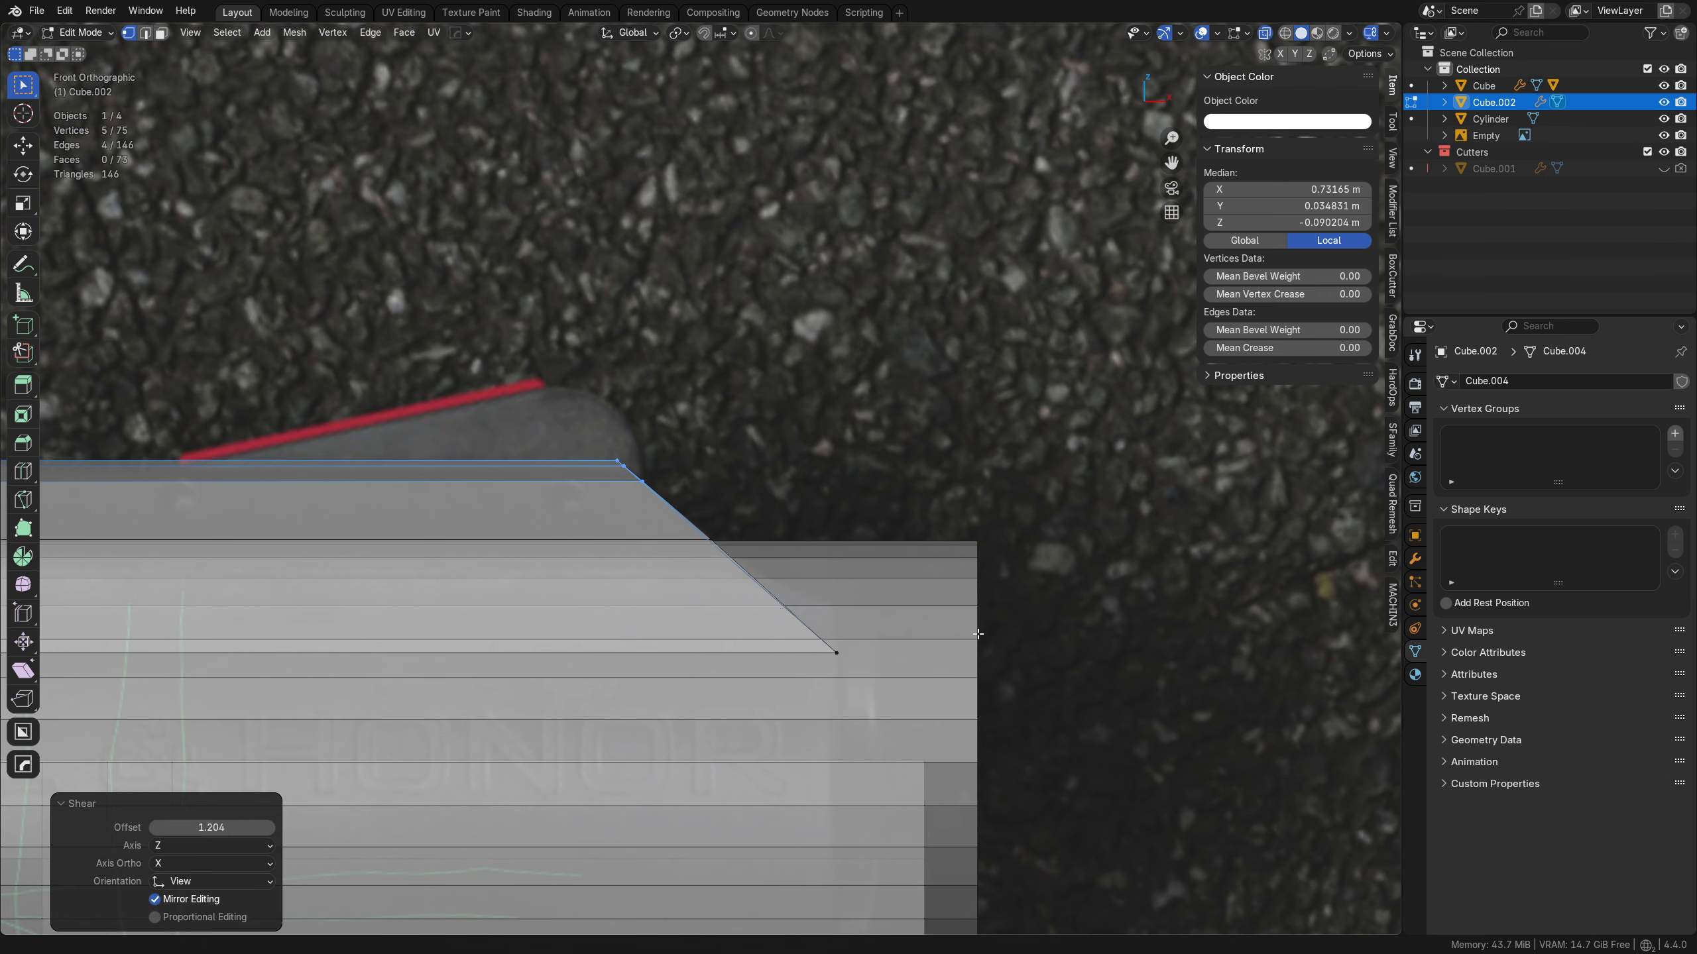
- Symmetrize the top rib along Y from the negative to the positive side and return to Object Mode
key(alt+z)
scroll(760, 590, down, 3)
middle_drag(988, 566, 851, 587)
key(alt+x)
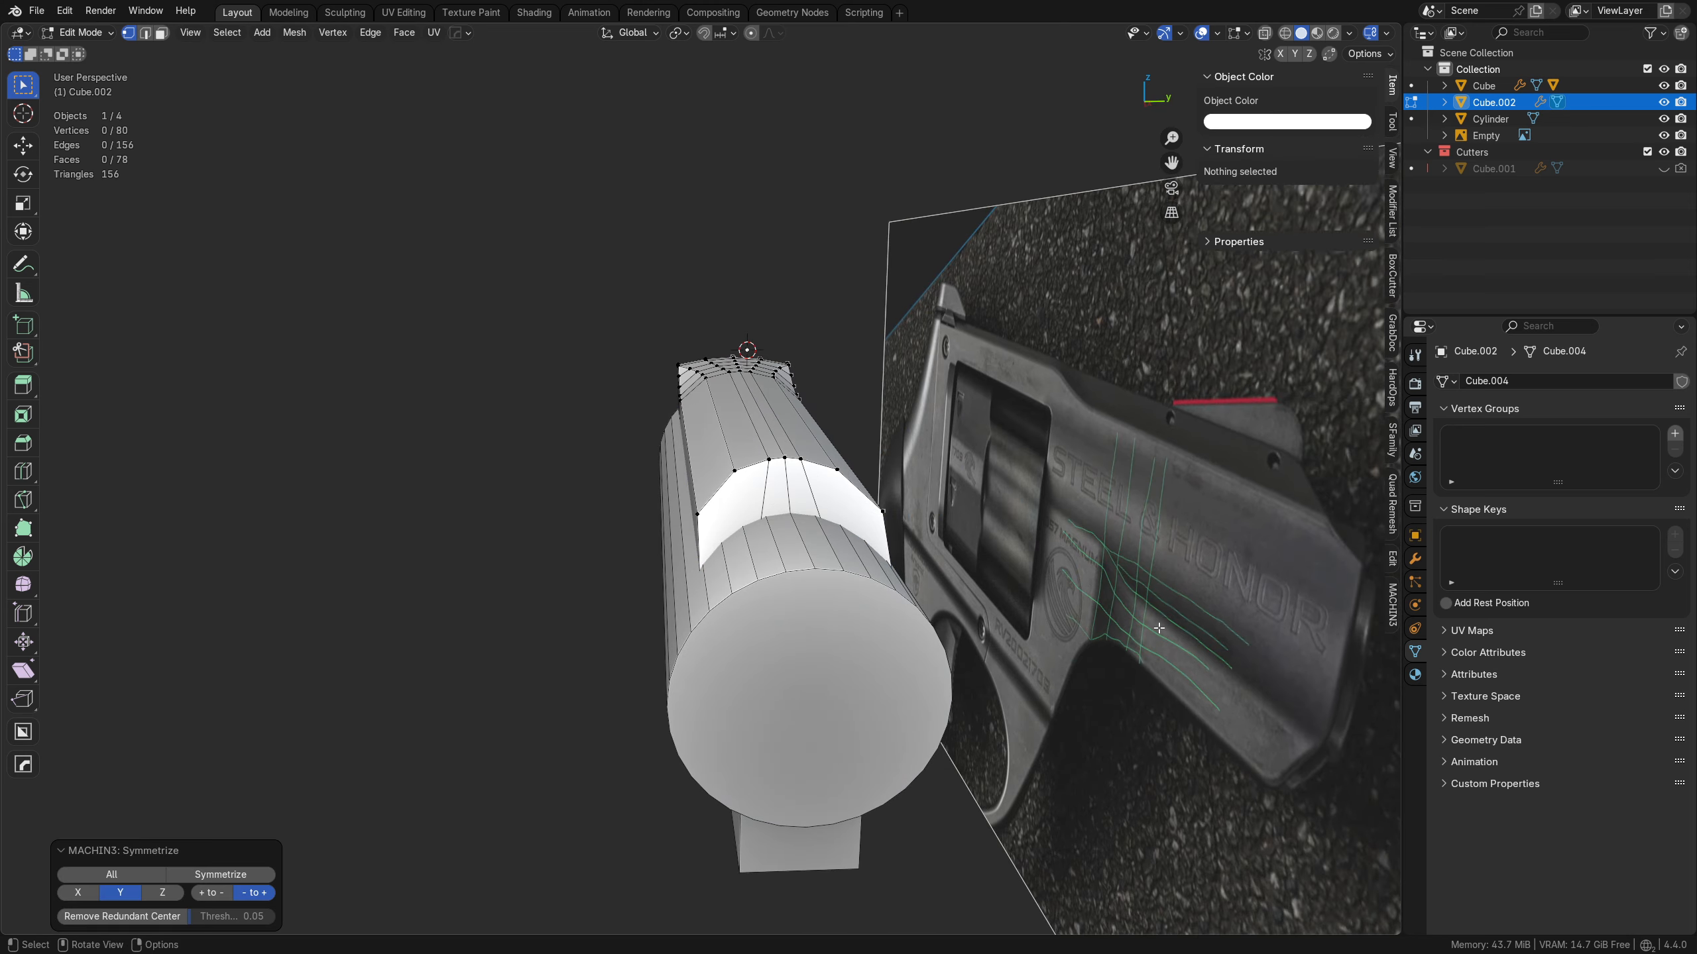
middle_drag(701, 547, 591, 529)
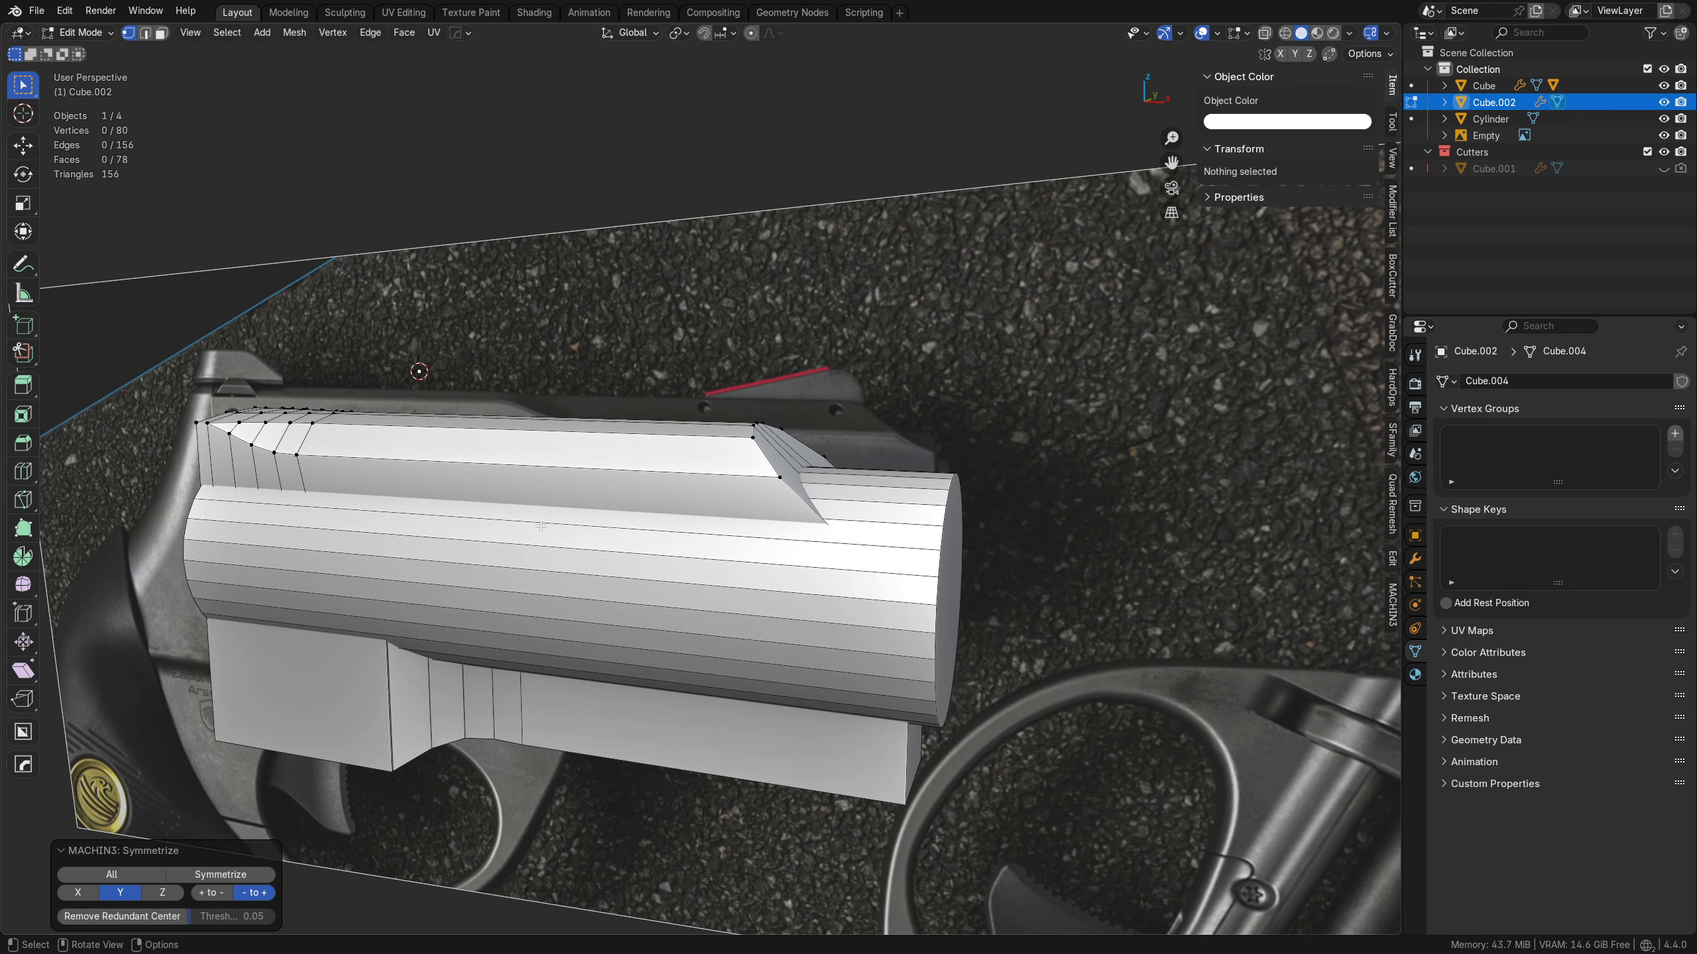
middle_drag(784, 602, 617, 645)
key(Tab)
click(605, 576)
key(alt+a)
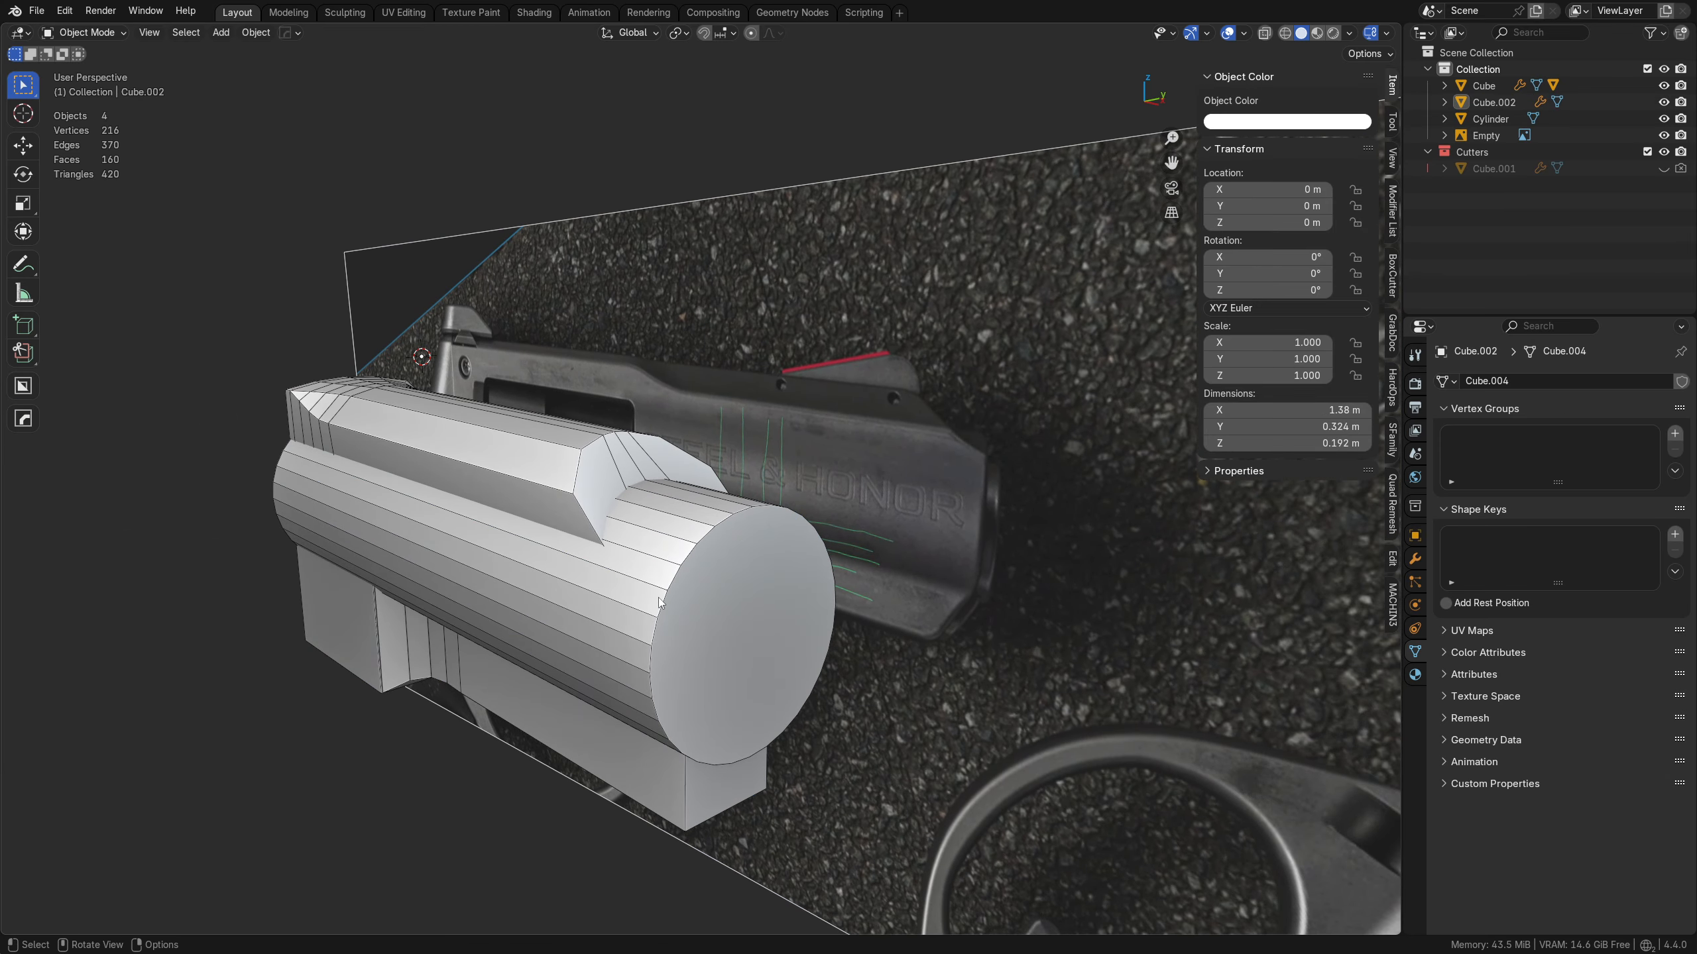
key(ctrl+z)
- Join the underlug to the barrel cylinder with a nondestructive Boolean union
click(549, 572)
click(387, 621)
middle_drag(697, 670, 692, 716)
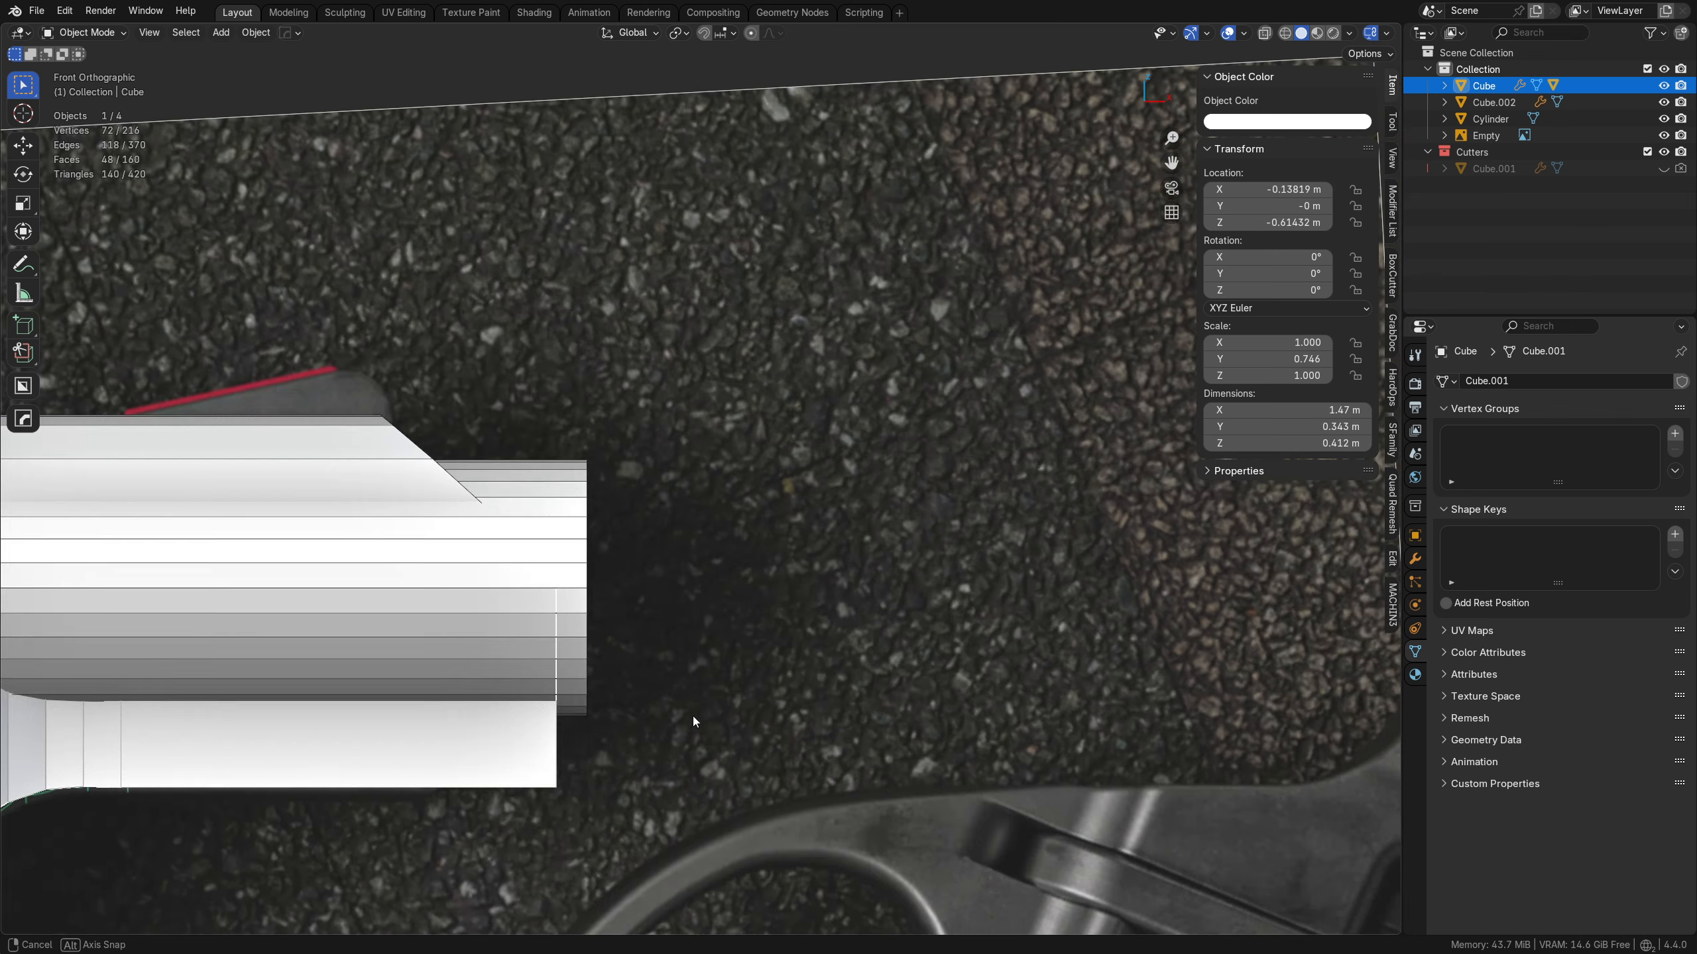
shift+middle_drag(556, 781, 749, 581)
key(alt+z)
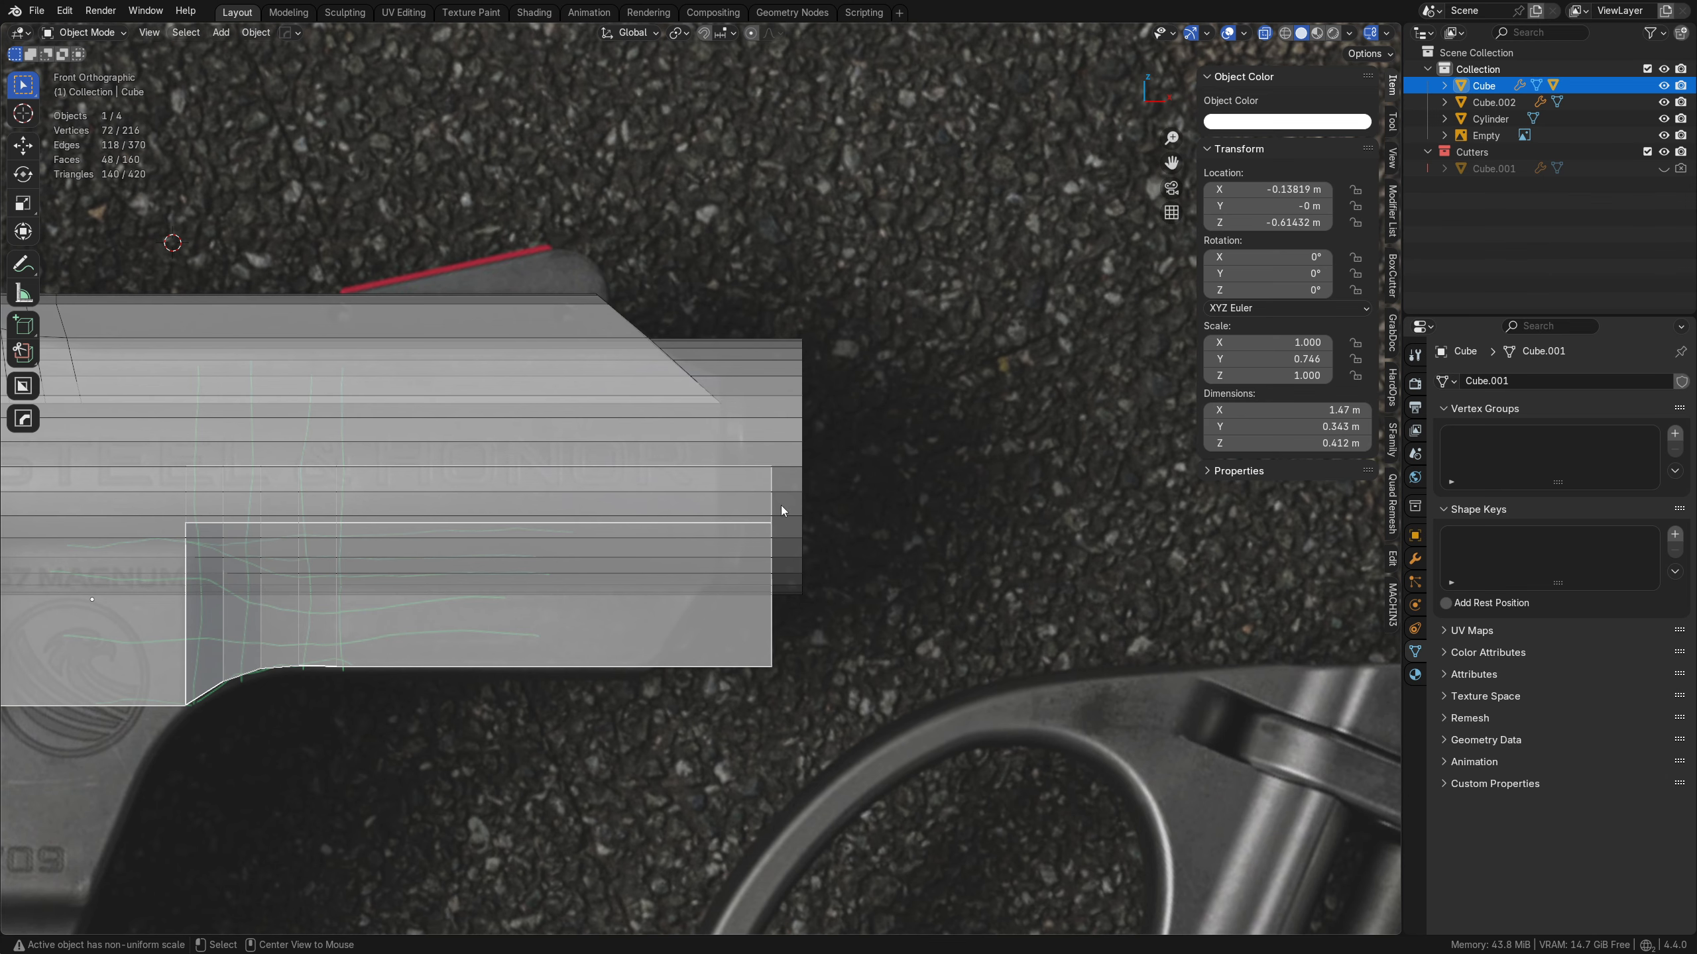
key(alt+z)
middle_drag(781, 505, 660, 524)
click(655, 528)
middle_drag(576, 612, 671, 620)
click(670, 620)
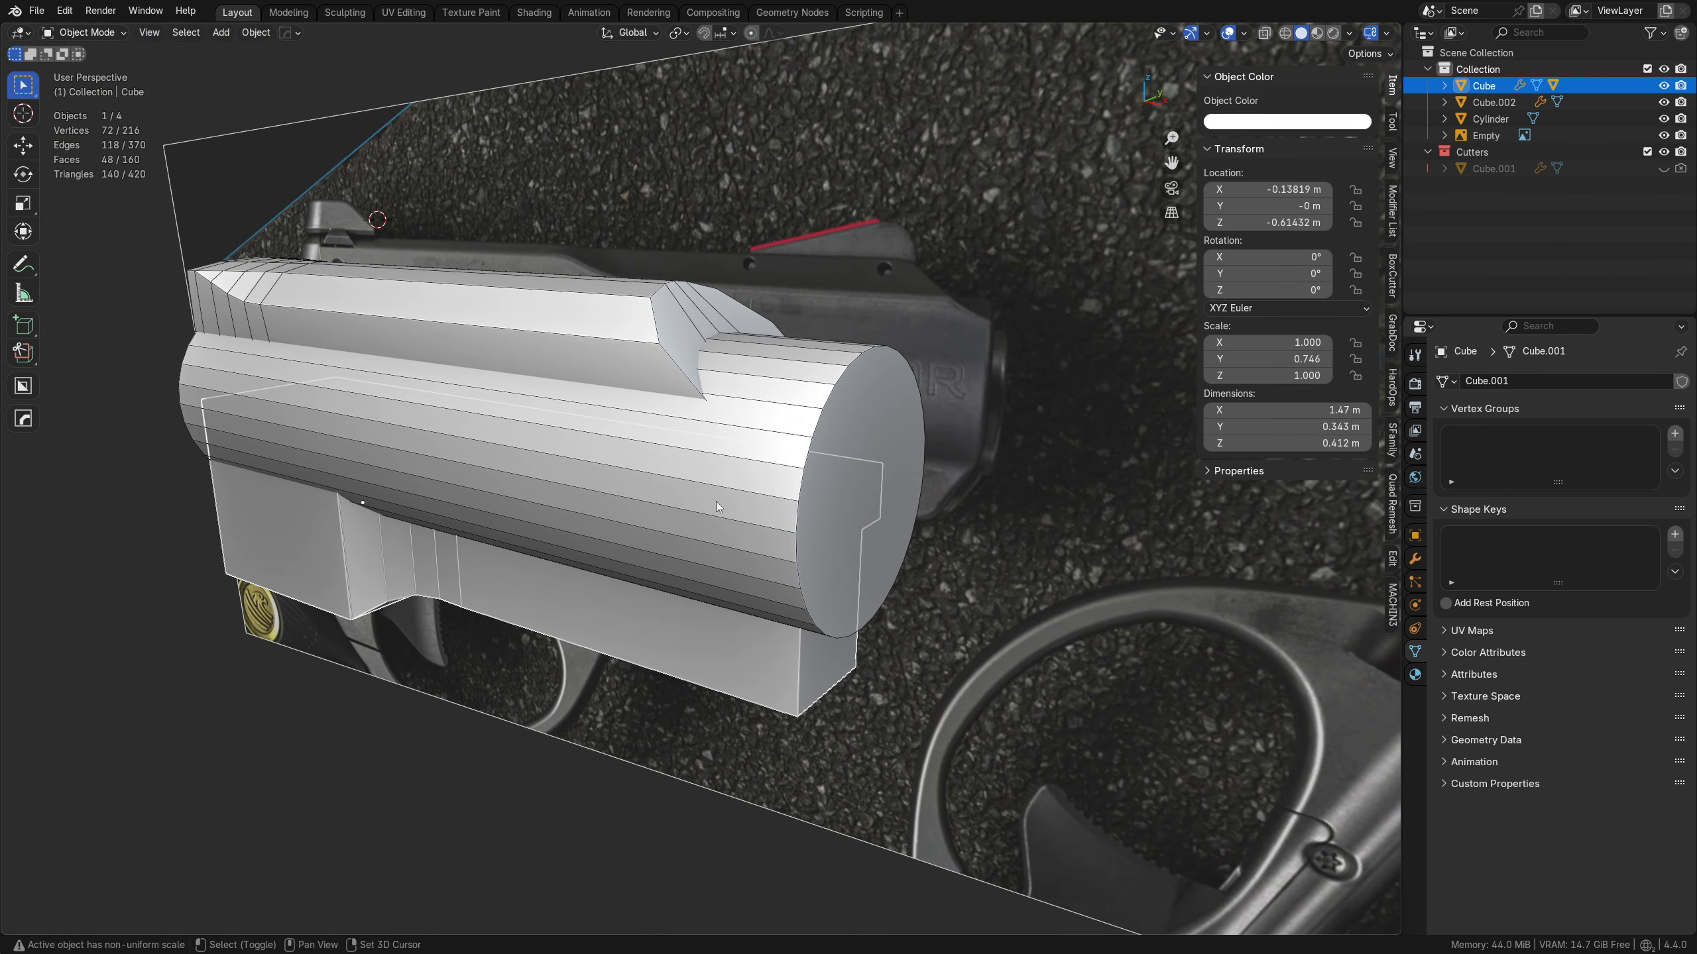
shift+click(716, 501)
key(ctrl+KP_Add)
- Join the top rib to the barrel cylinder with a nondestructive Boolean union
click(723, 403)
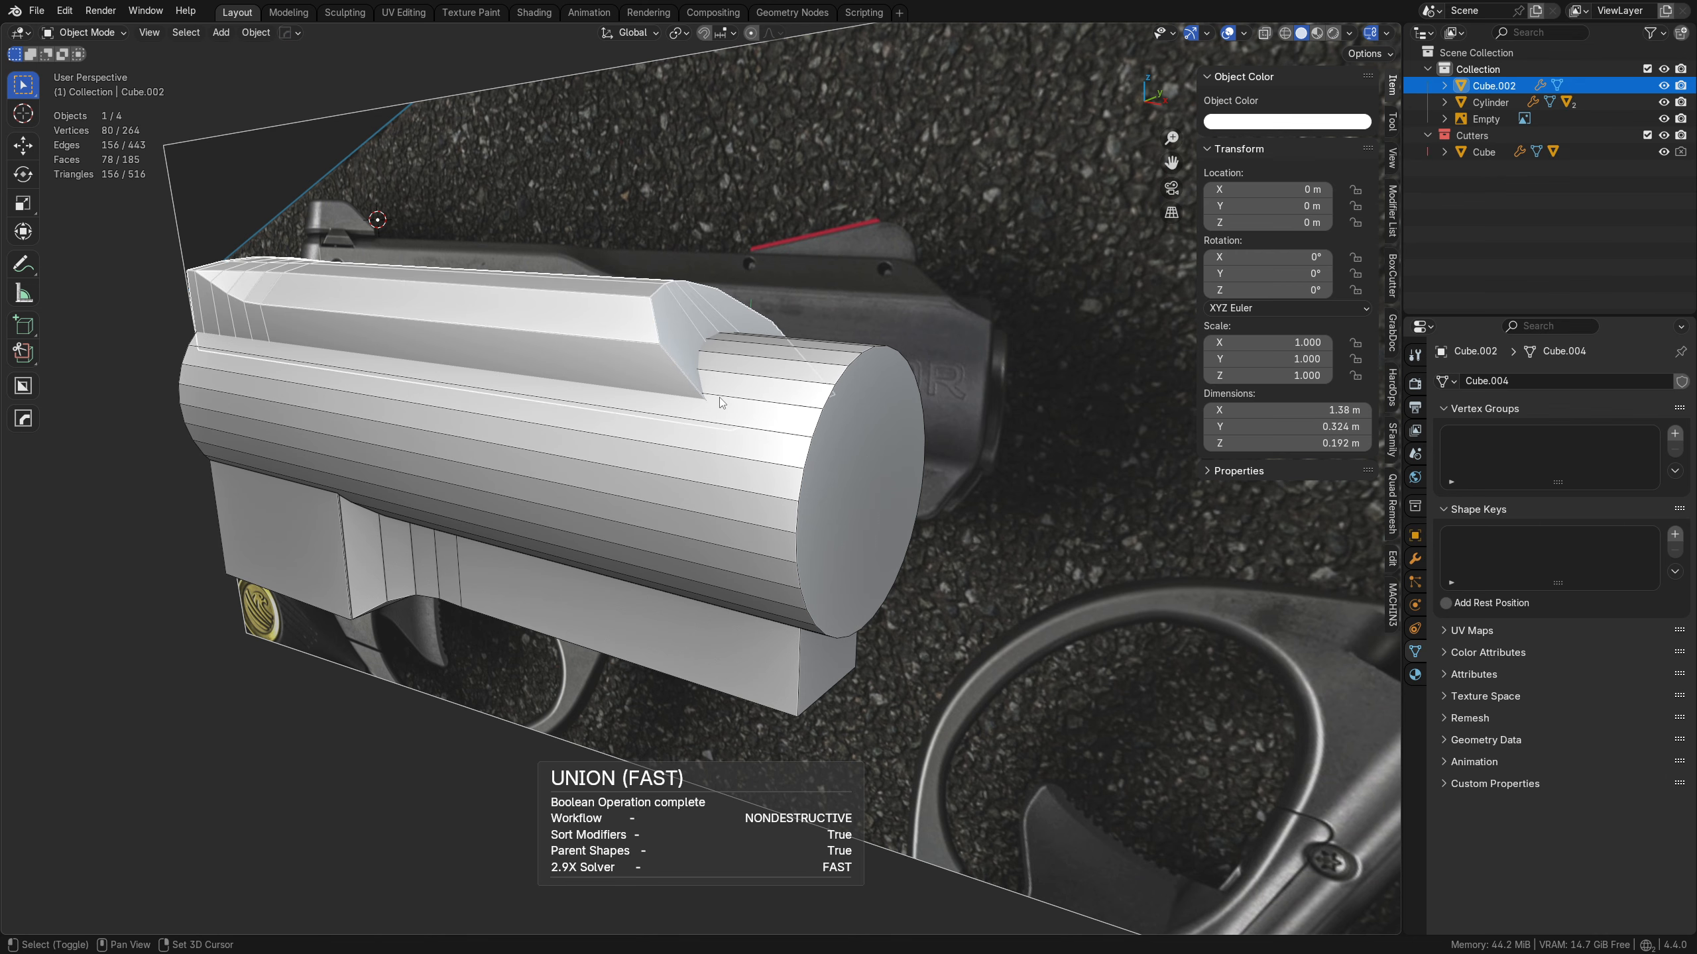
shift+click(733, 447)
key(ctrl+KP_Add)
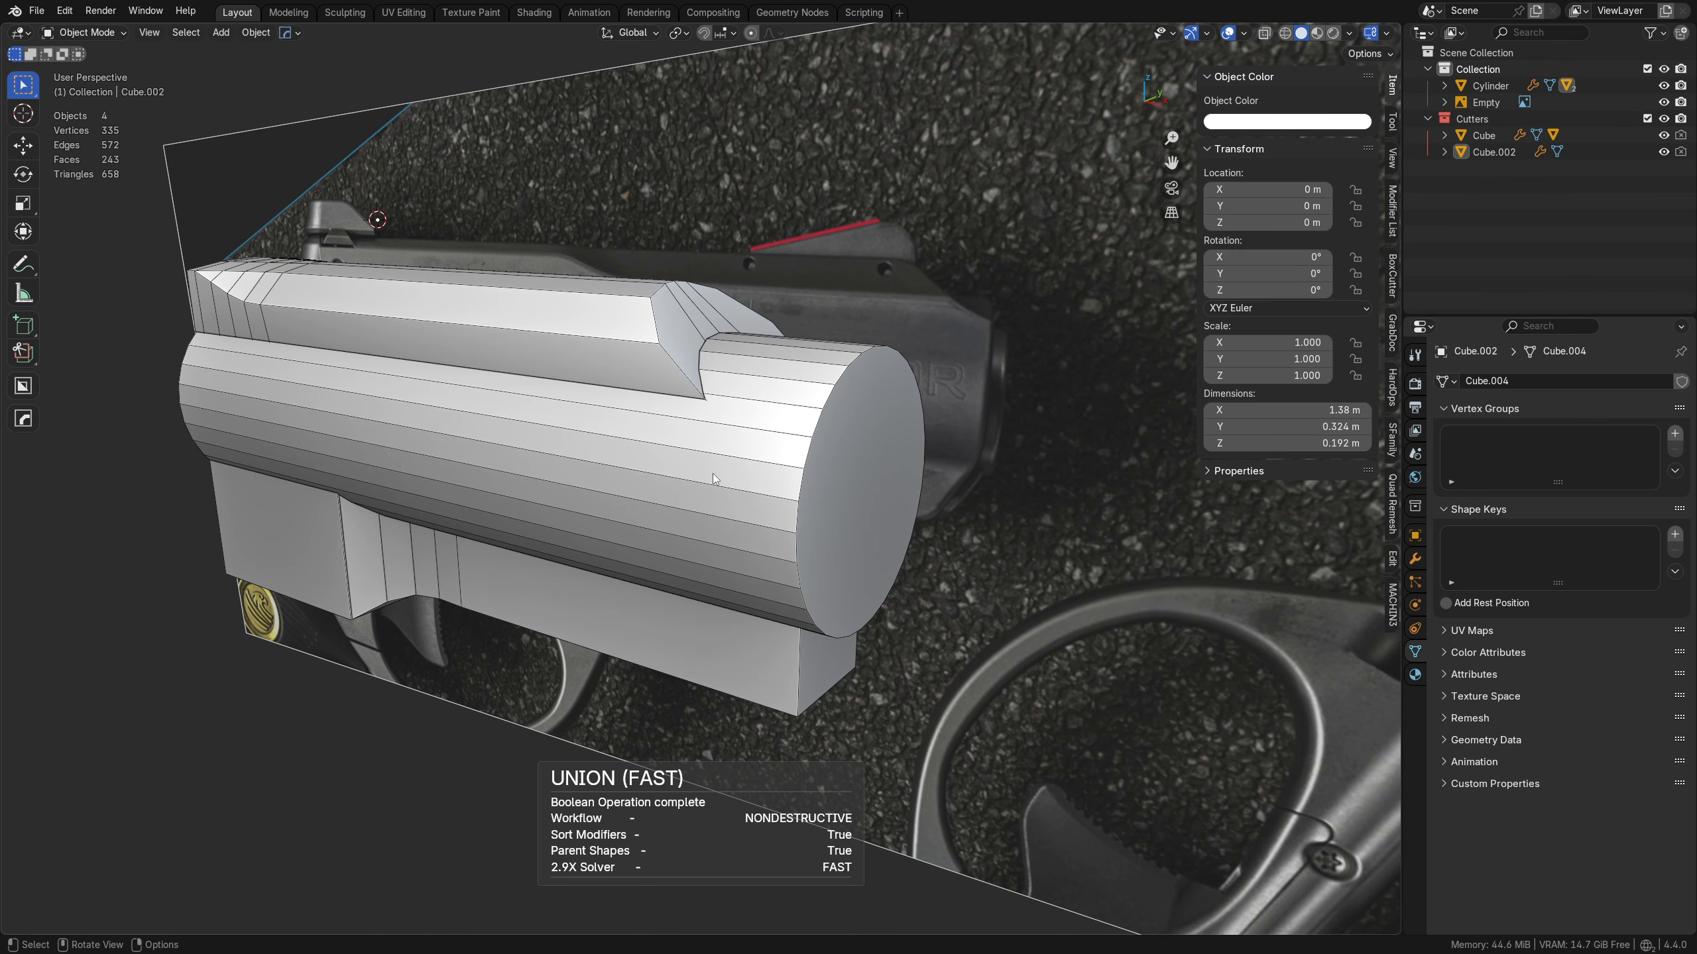
- Add a 2 m cube and move it 1.9596 m in X and -0.19911 m in Z in front view
click(668, 454)
alt+middle_drag(726, 432, 829, 438)
key(alt+z)
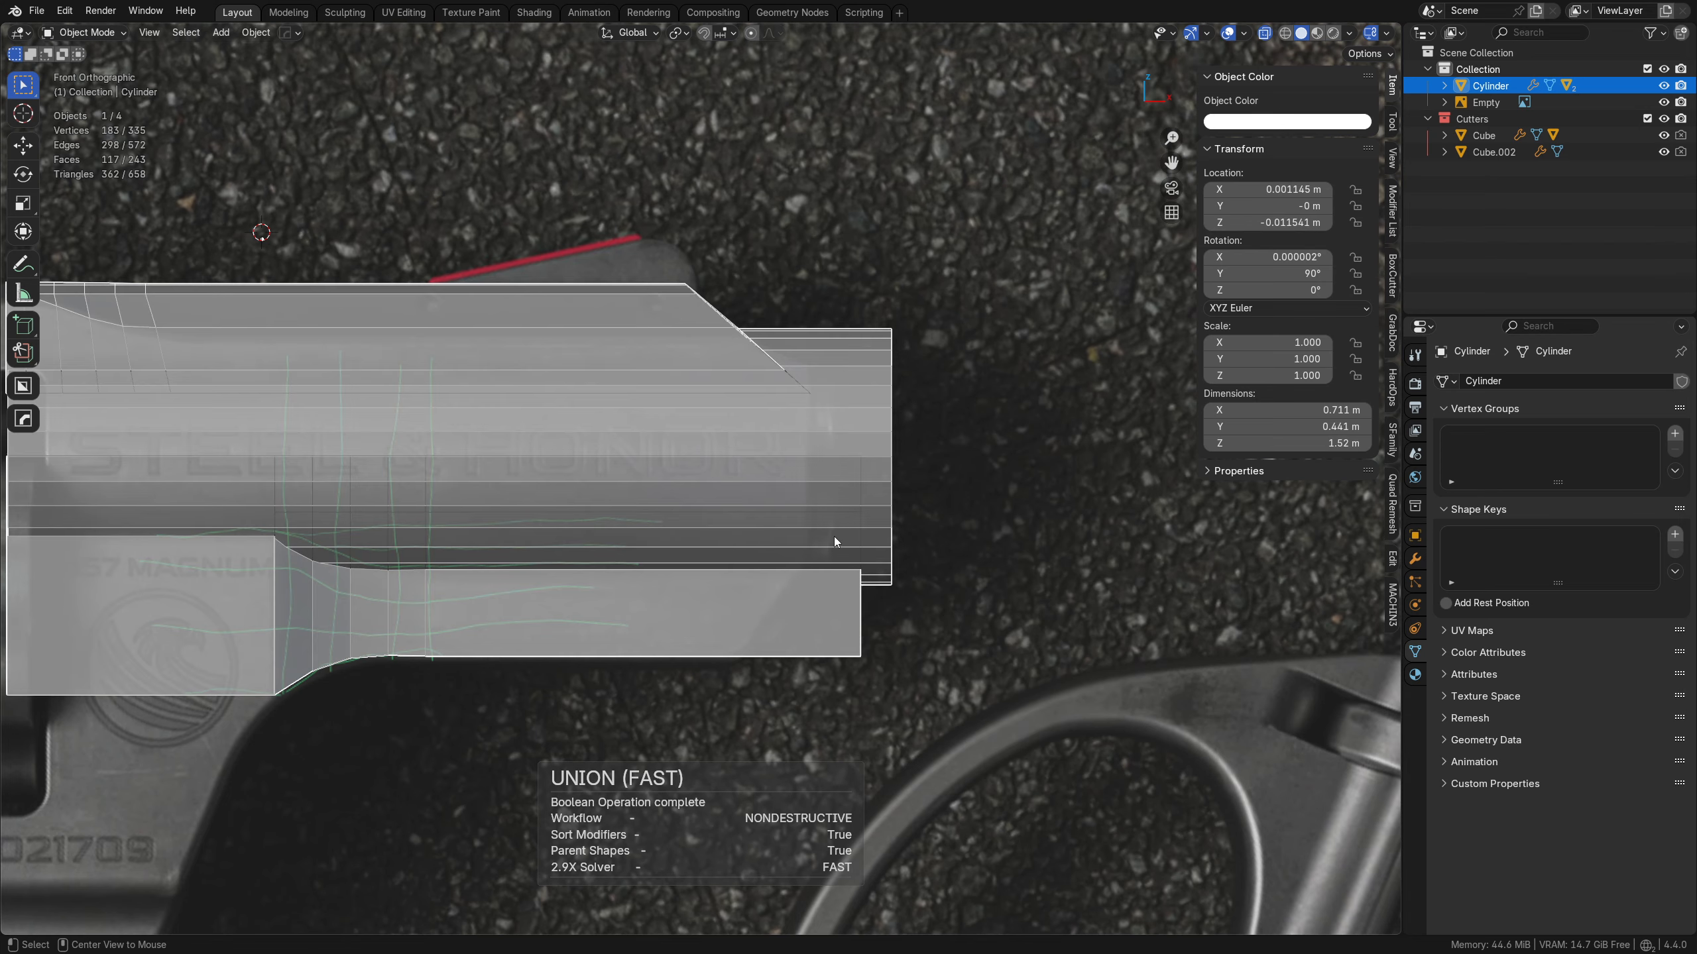
shift+middle_drag(833, 536, 760, 425)
key(shift+a)
mouse_move(786, 477)
click(896, 493)
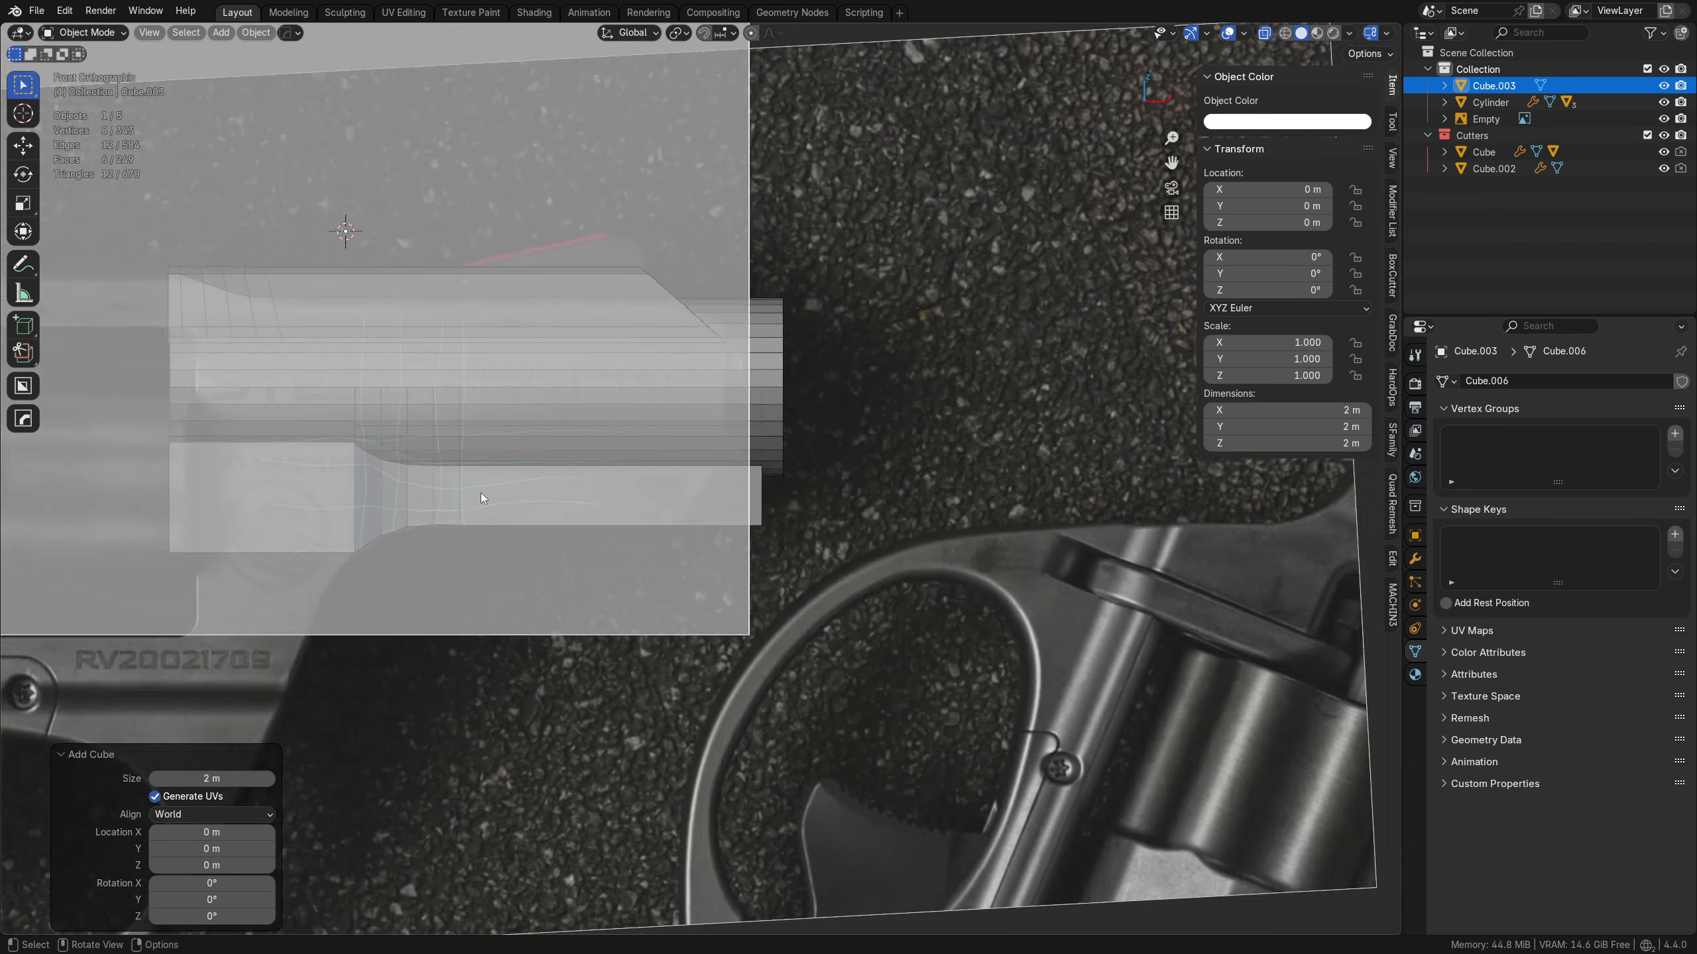
scroll(896, 493, down, 3)
key(g)
click(921, 528)
- Scale the cube's mesh down to about 0.87 m and move it -0.58945 m in X and -0.17546 m in Z over the muzzle
key(Tab)
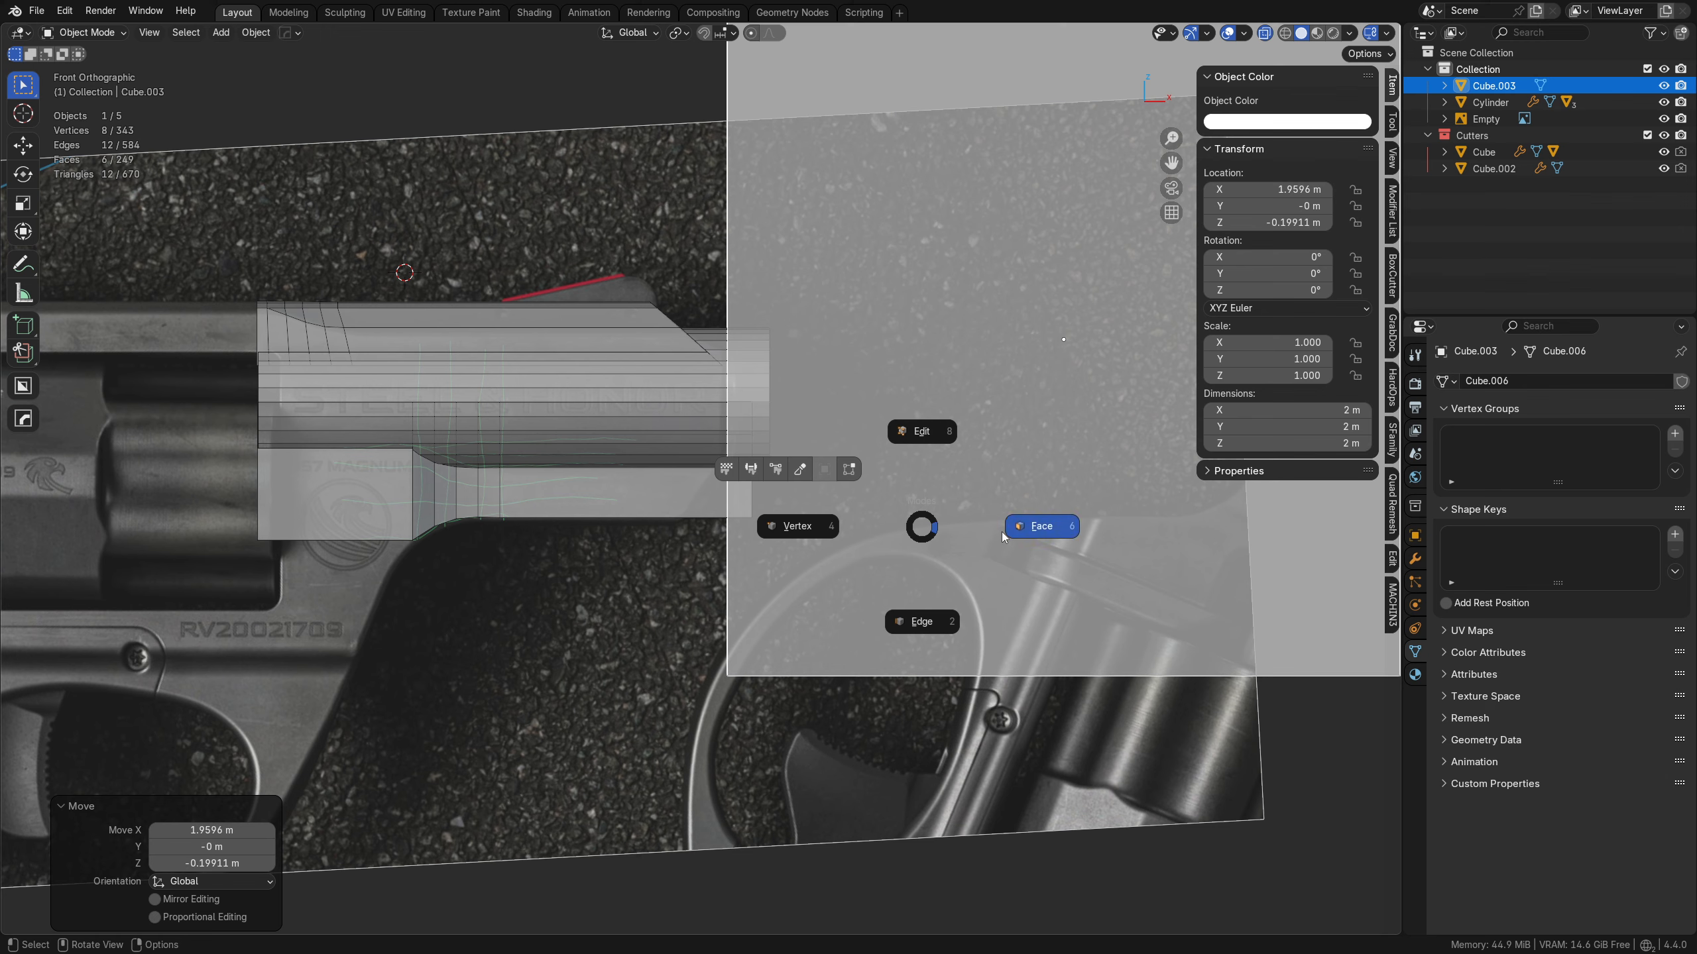
click(1022, 533)
key(s)
click(1185, 528)
key(g)
click(987, 586)
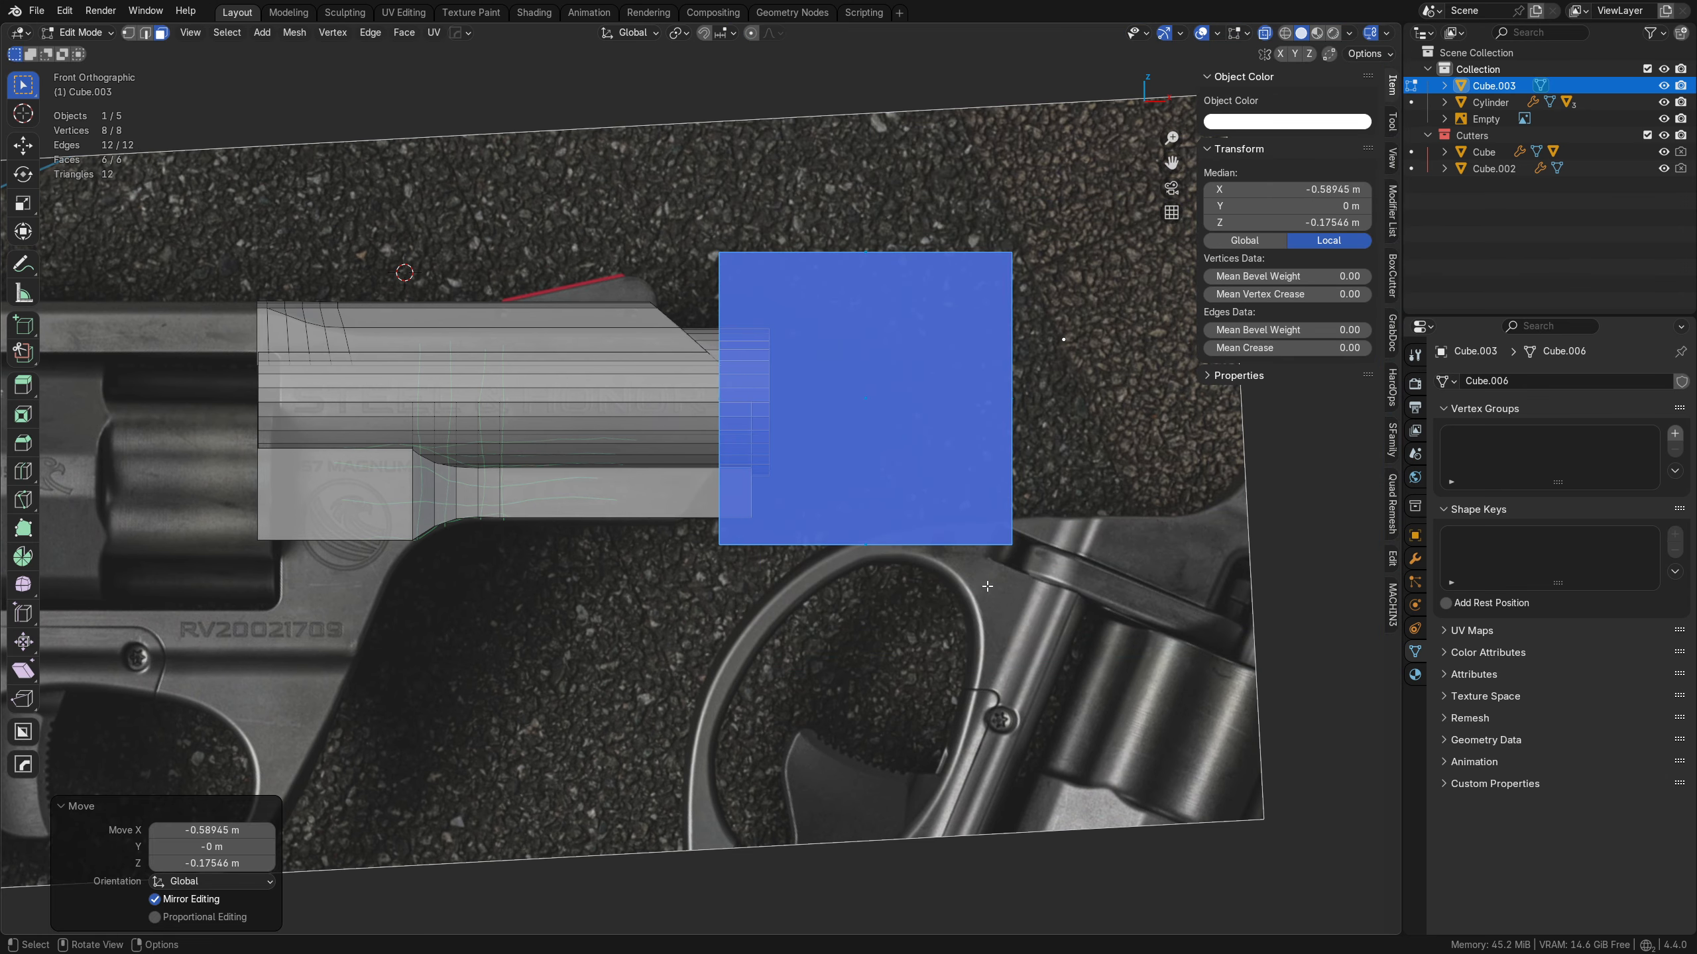
- Add a horizontal loop cut to the cube and slide it level with the underlug's upper edge
scroll(987, 586, up, 4)
key(ctrl+r)
click(776, 481)
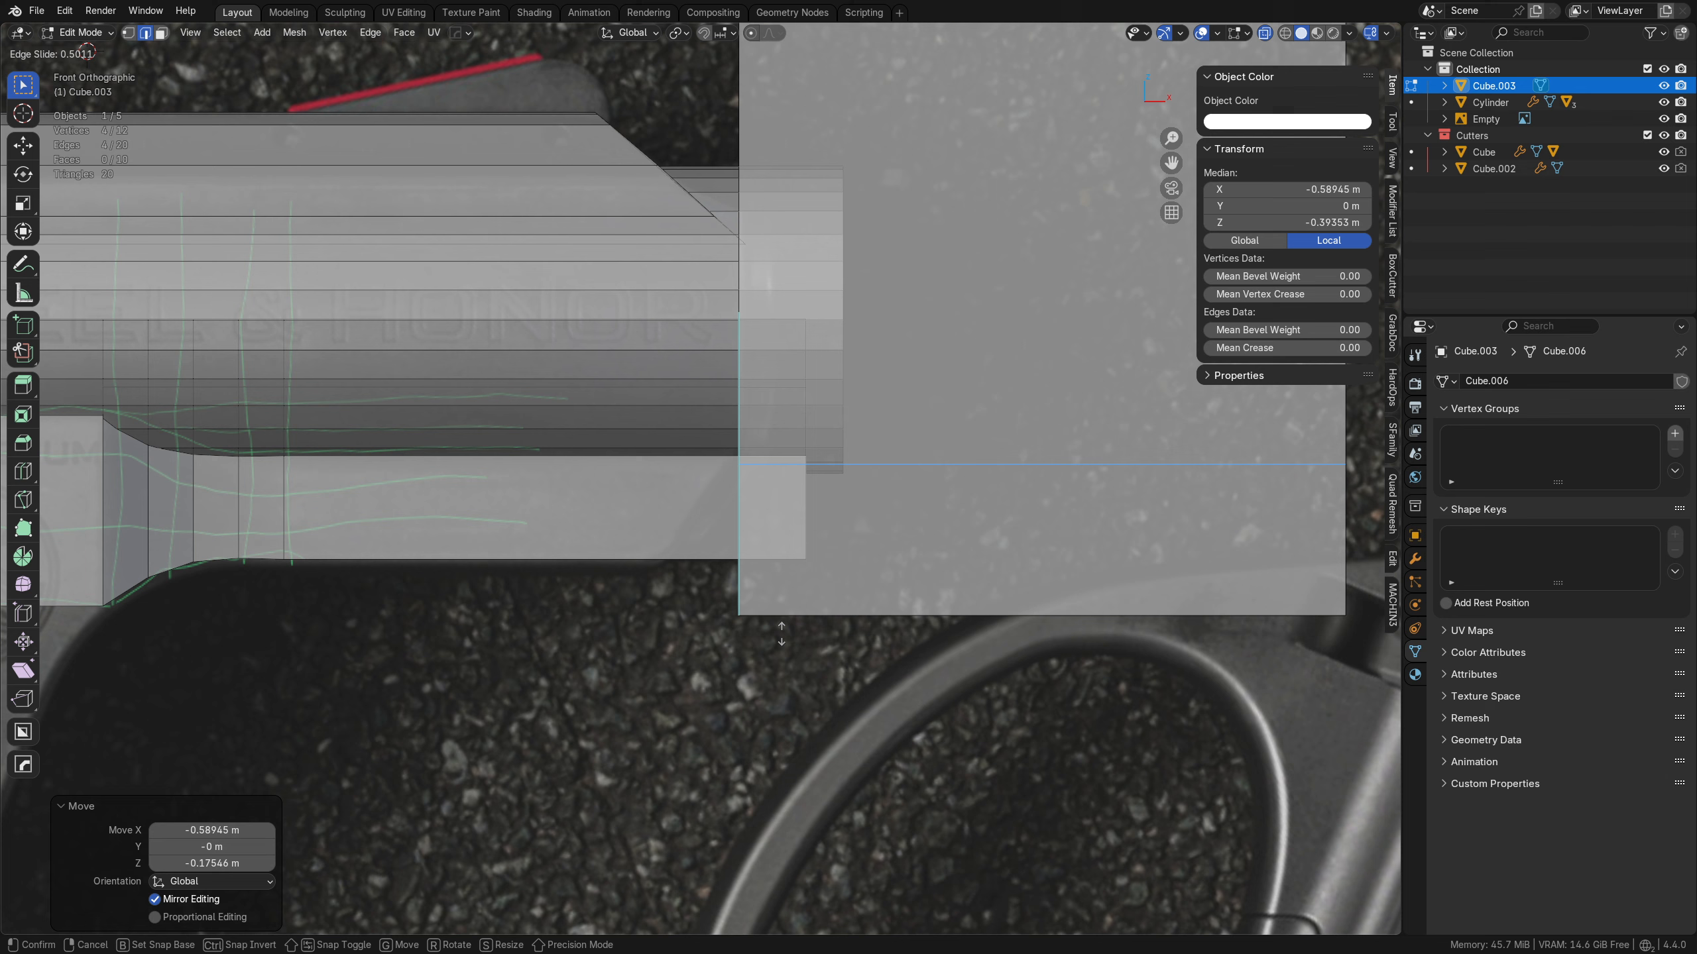
click(783, 626)
- Move the cube's lower barrel-side vertices along X toward the underlug to make a slanted face matching the reference
key(Tab)
click(668, 627)
drag(677, 654, 783, 591)
key(g)
key(x)
click(672, 605)
- Try to move the cube's entire barrel-side face, including its slanted part, along X
shift+middle_drag(753, 308, 689, 497)
drag(480, 874, 754, 172)
key(g)
key(x)
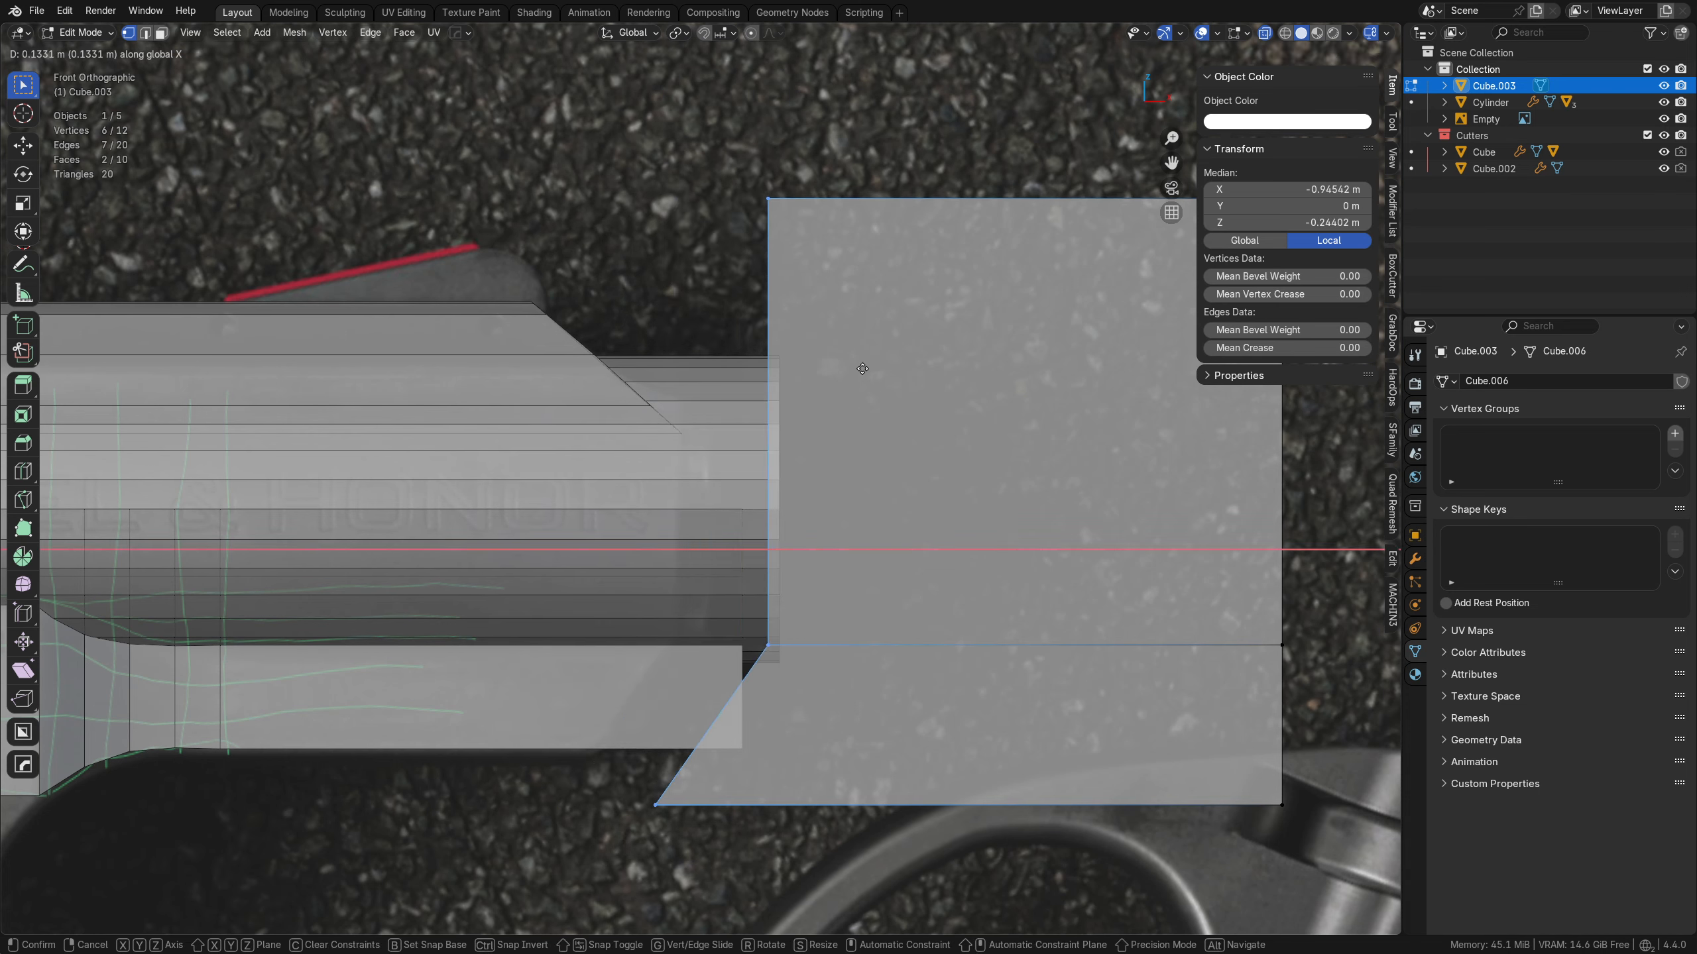
click(771, 364)
- Subtract the slanted cube from the barrel's front end with a Boolean difference
key(Tab)
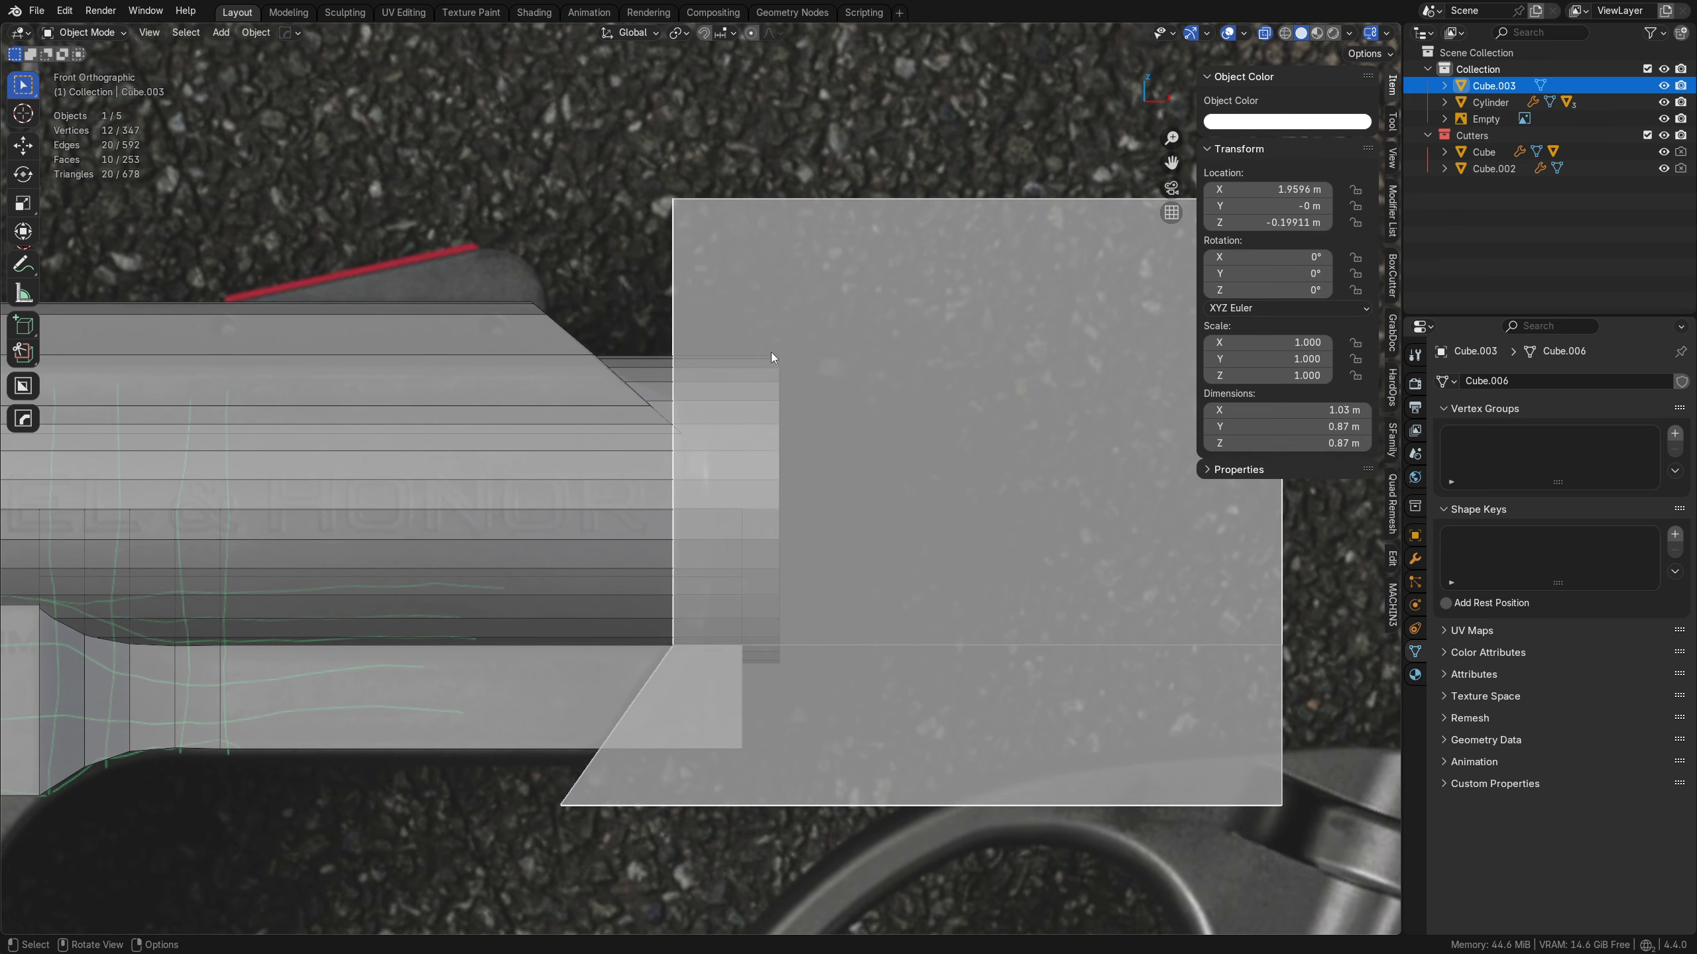
shift+click(518, 408)
key(ctrl+KP_Subtract)
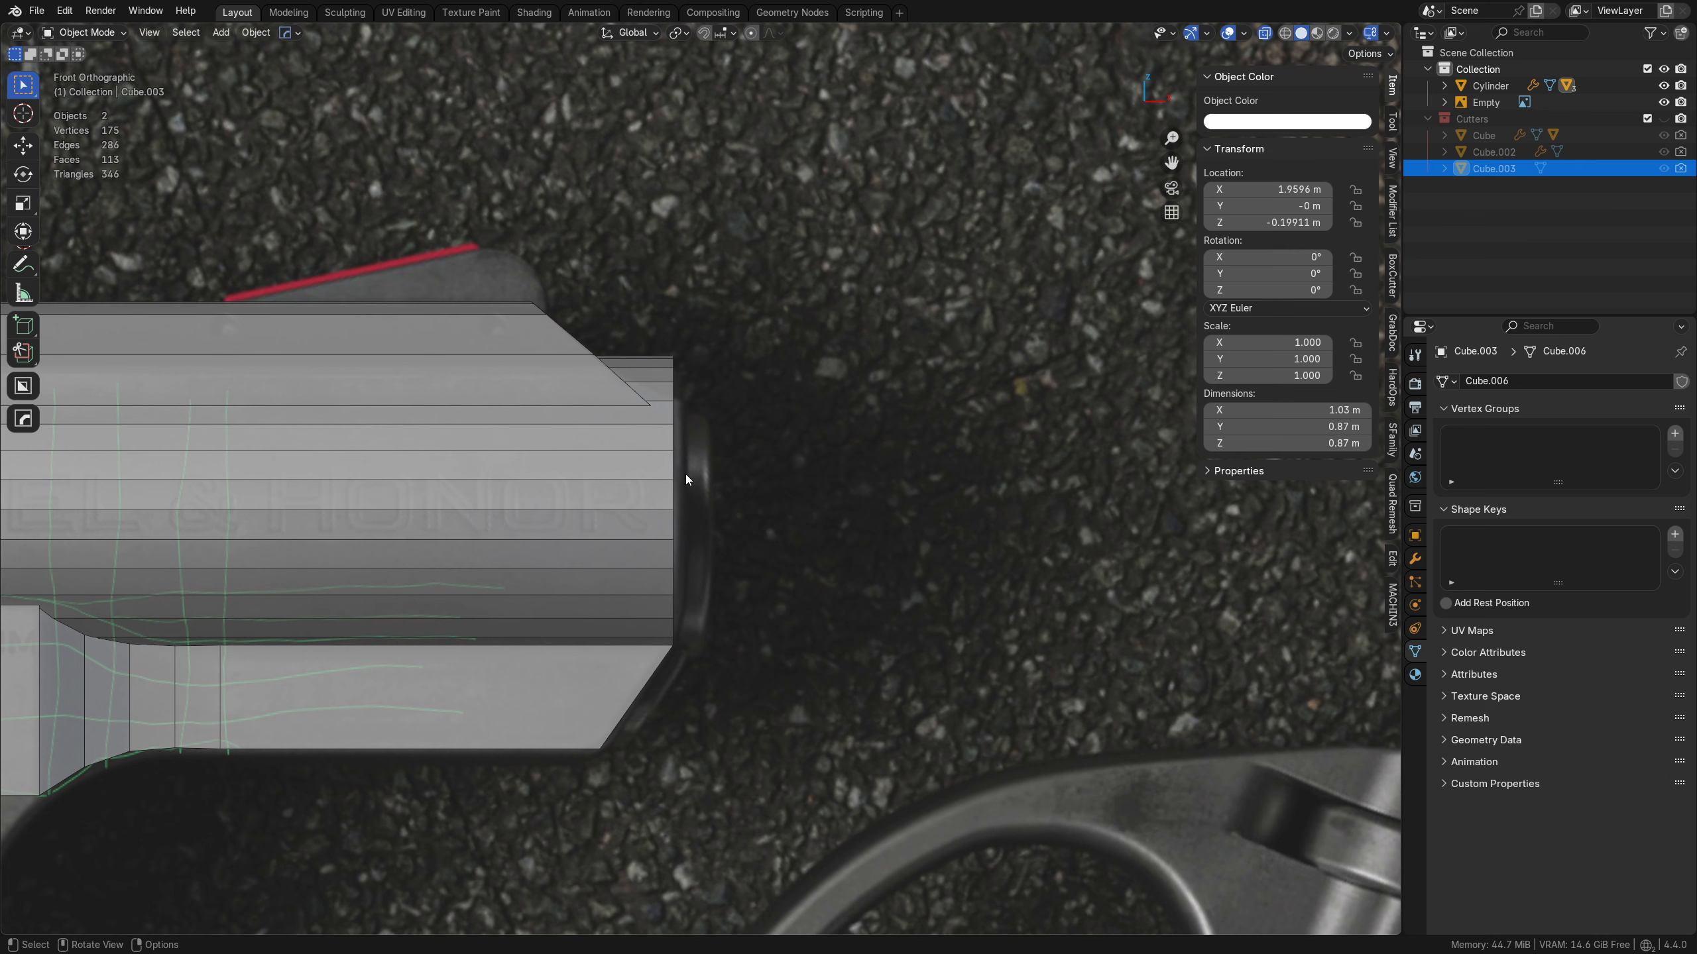
- Reveal and select the muzzle cutter through the barrel's Boolean.002 difference modifier
click(666, 464)
key(Tab)
click(601, 467)
drag(768, 854, 716, 690)
key(Tab)
click(747, 626)
key(q)
click(634, 624)
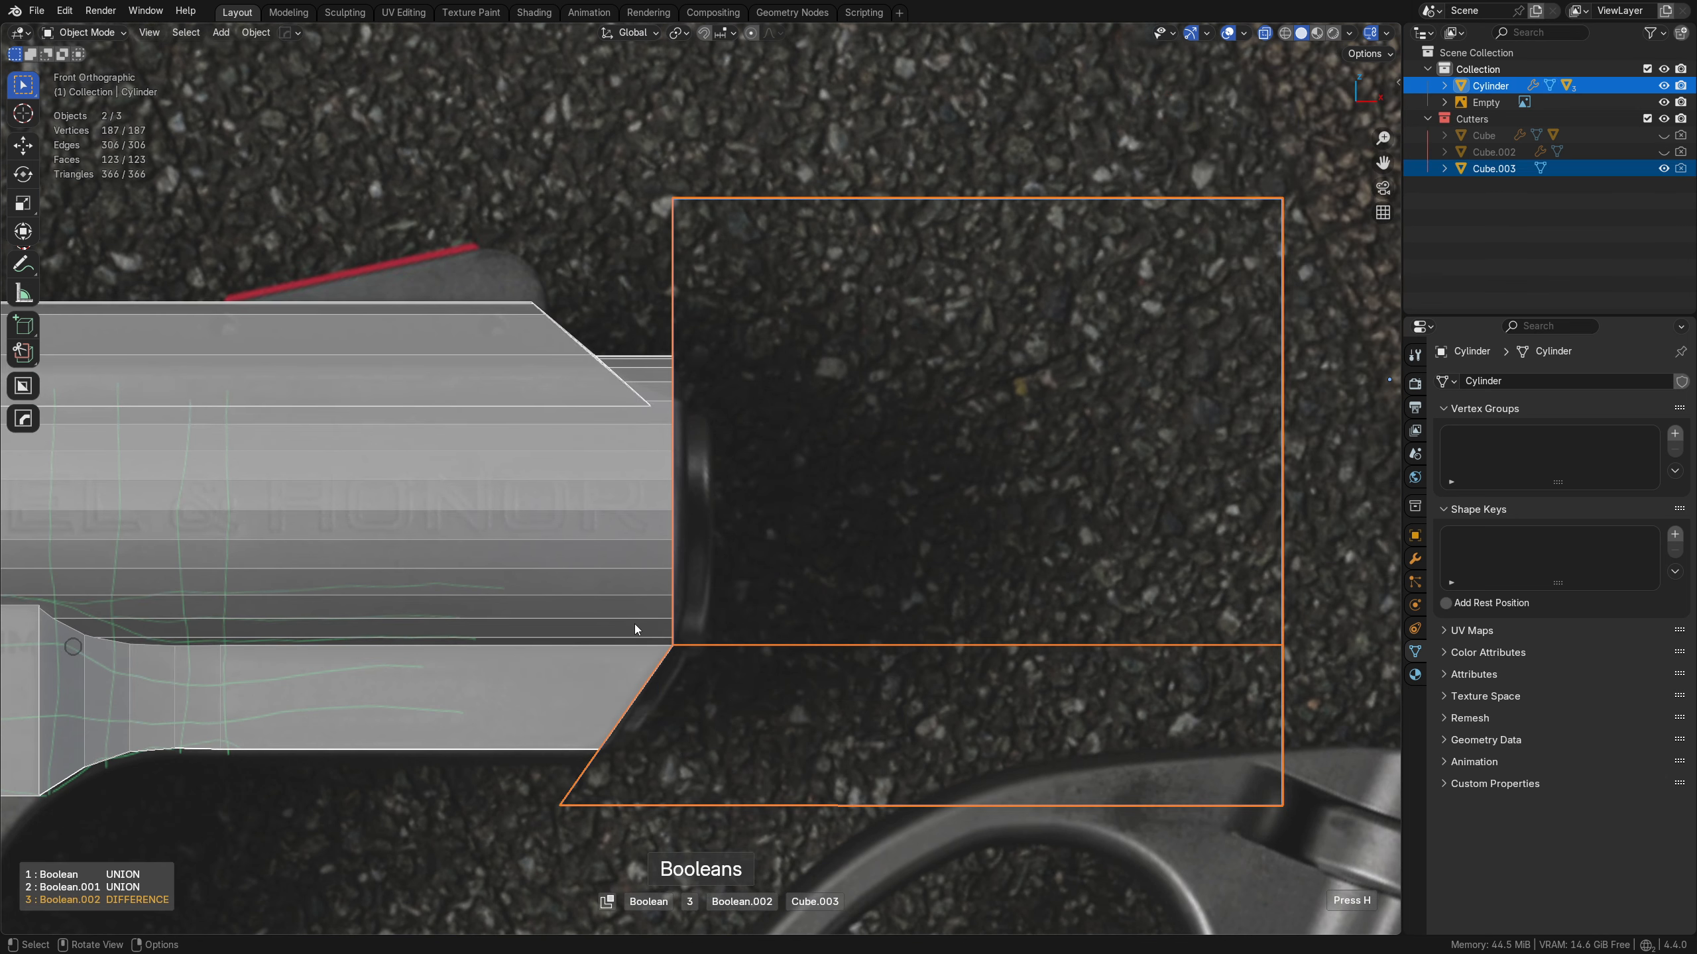
click(634, 624)
- Shift the muzzle cutter slightly forward along X to location 1.9657 m and hide it
key(g)
key(y)
key(x)
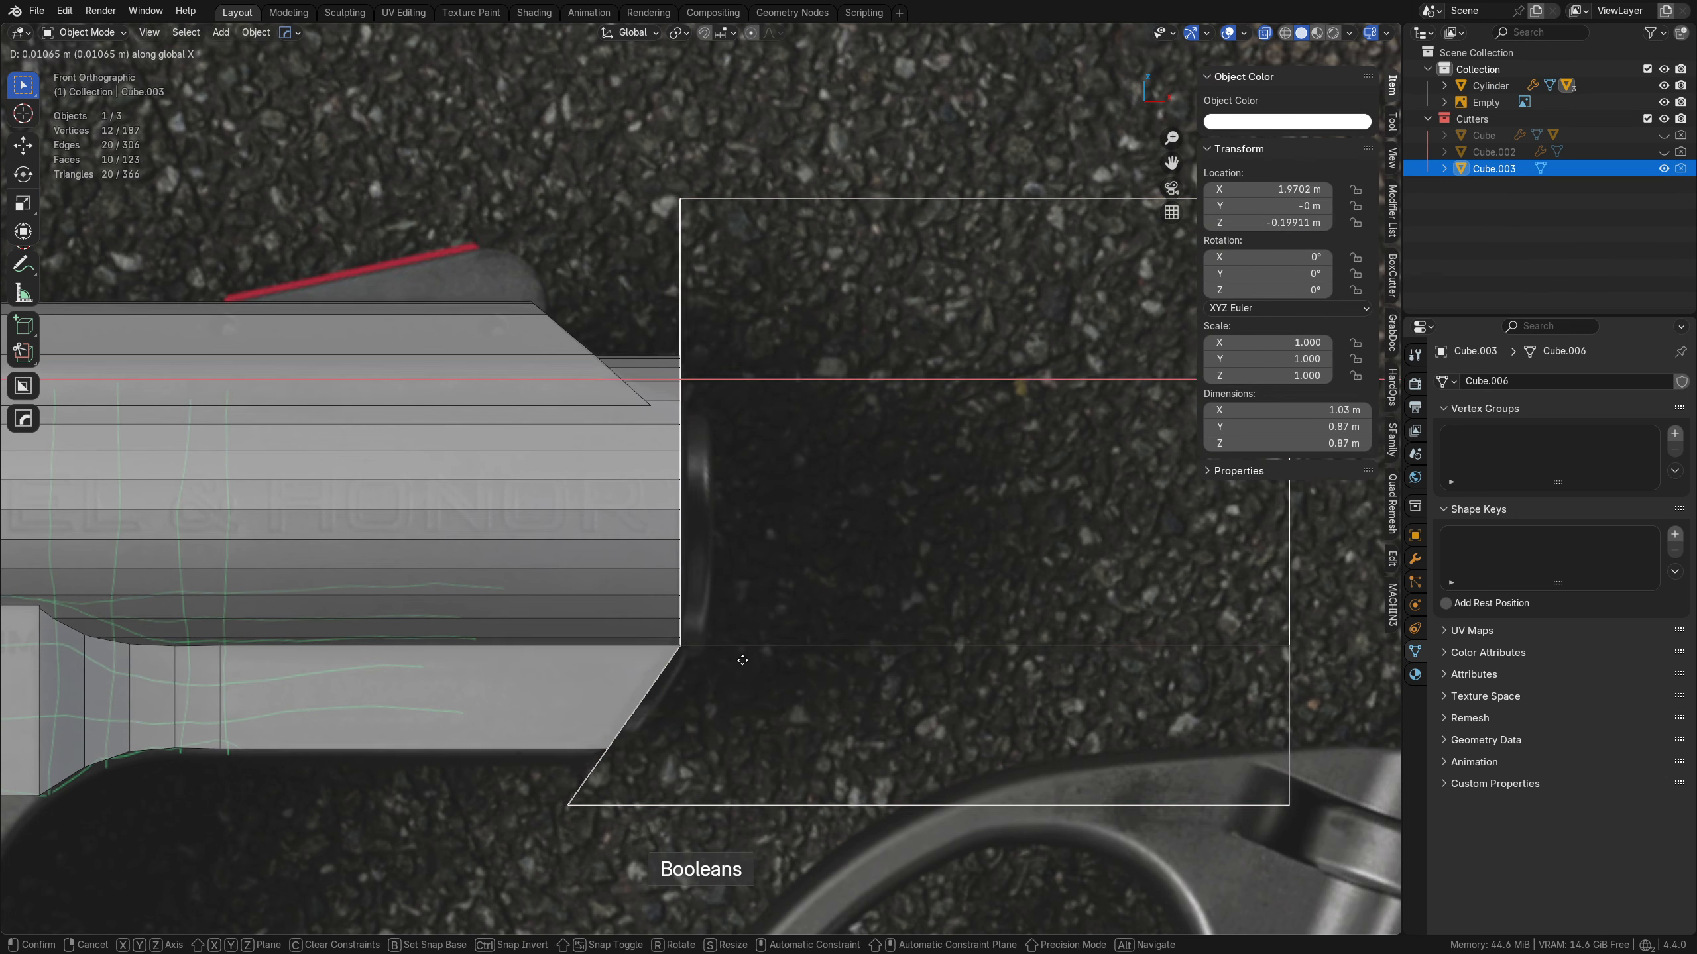
click(714, 663)
key(h)
shift+middle_drag(755, 486, 790, 488)
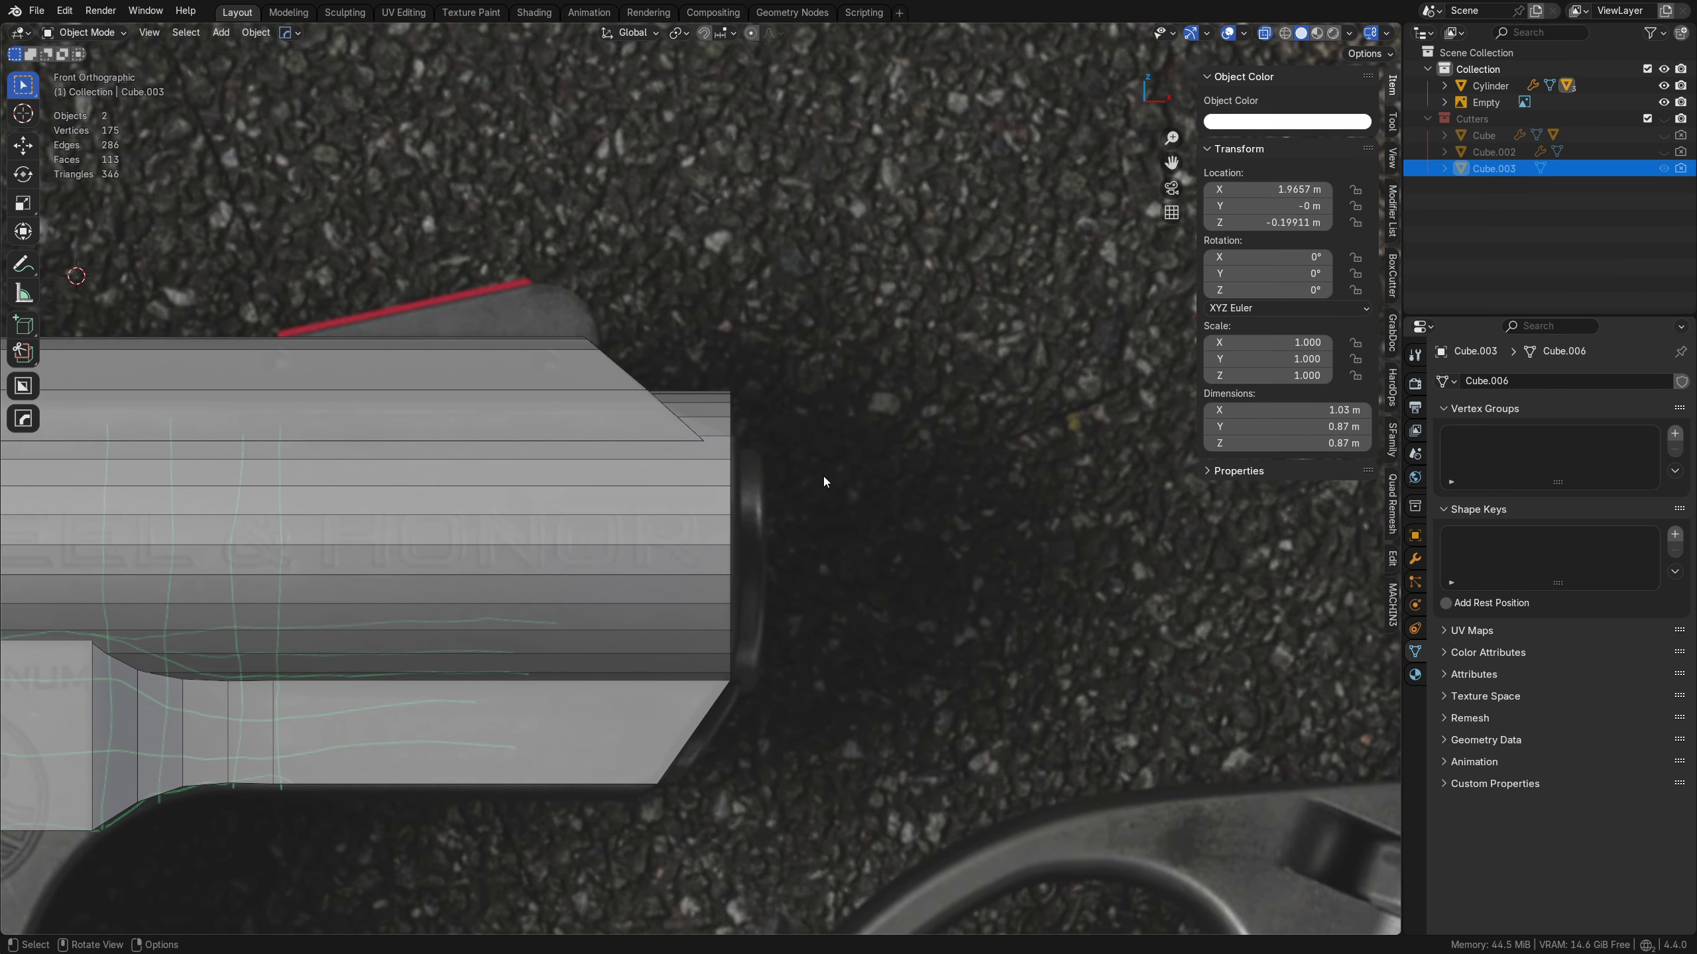
click(660, 419)
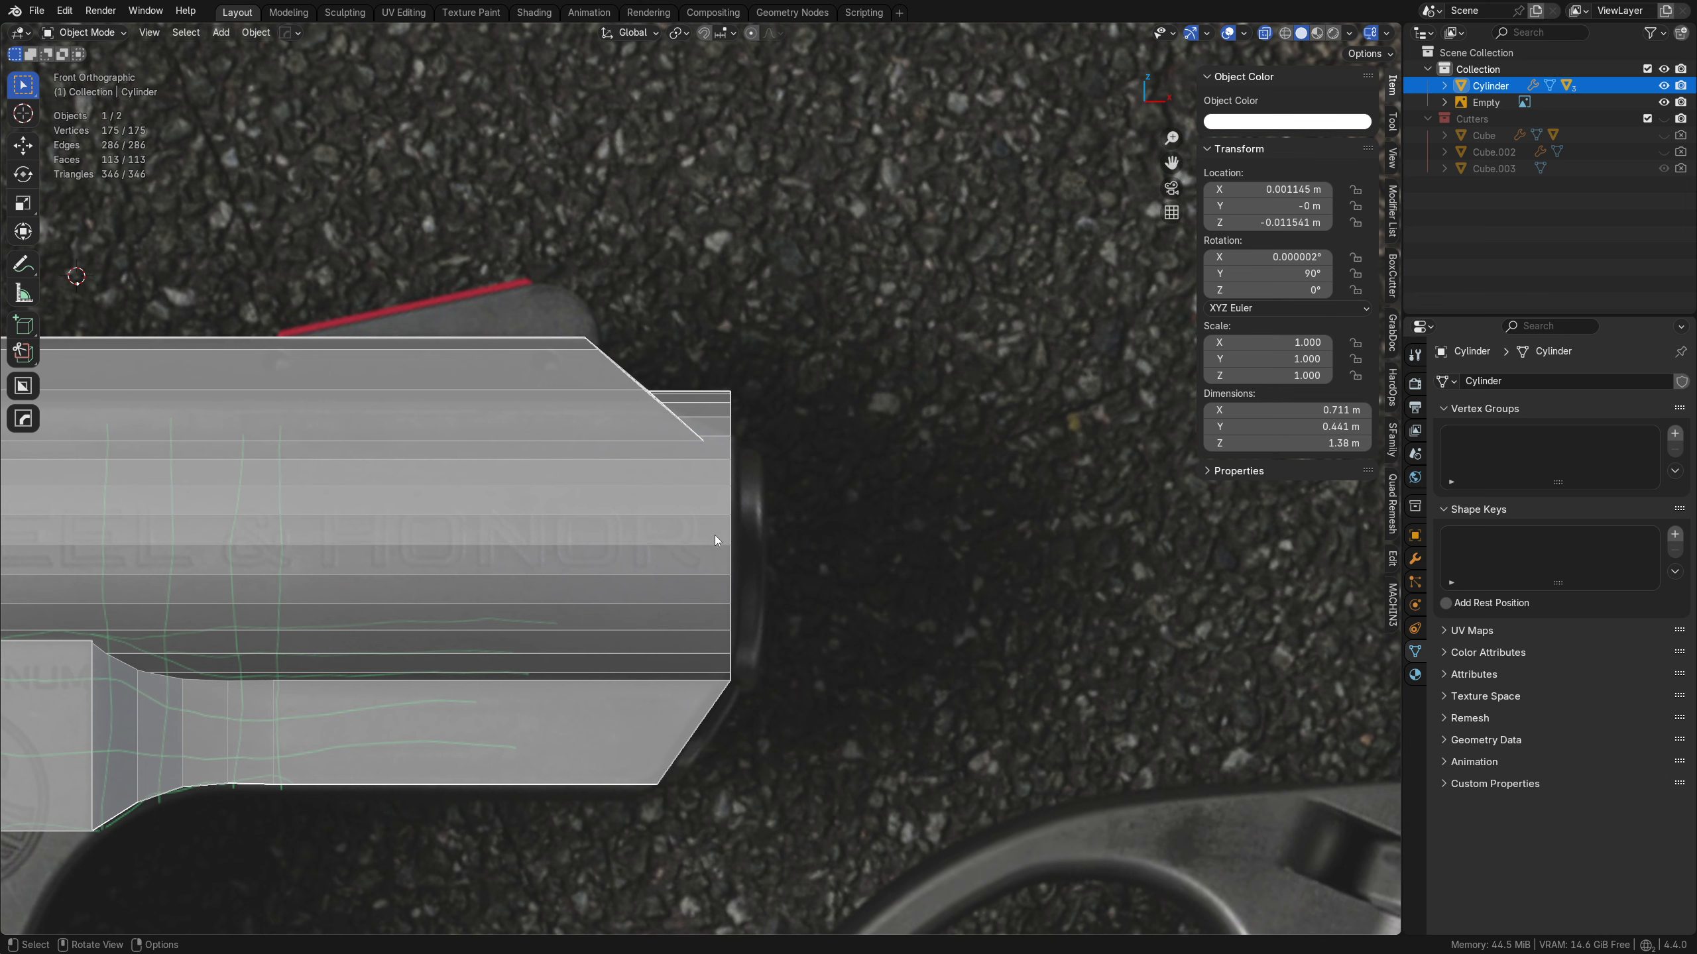
key(Tab)
click(549, 425)
key(Tab)
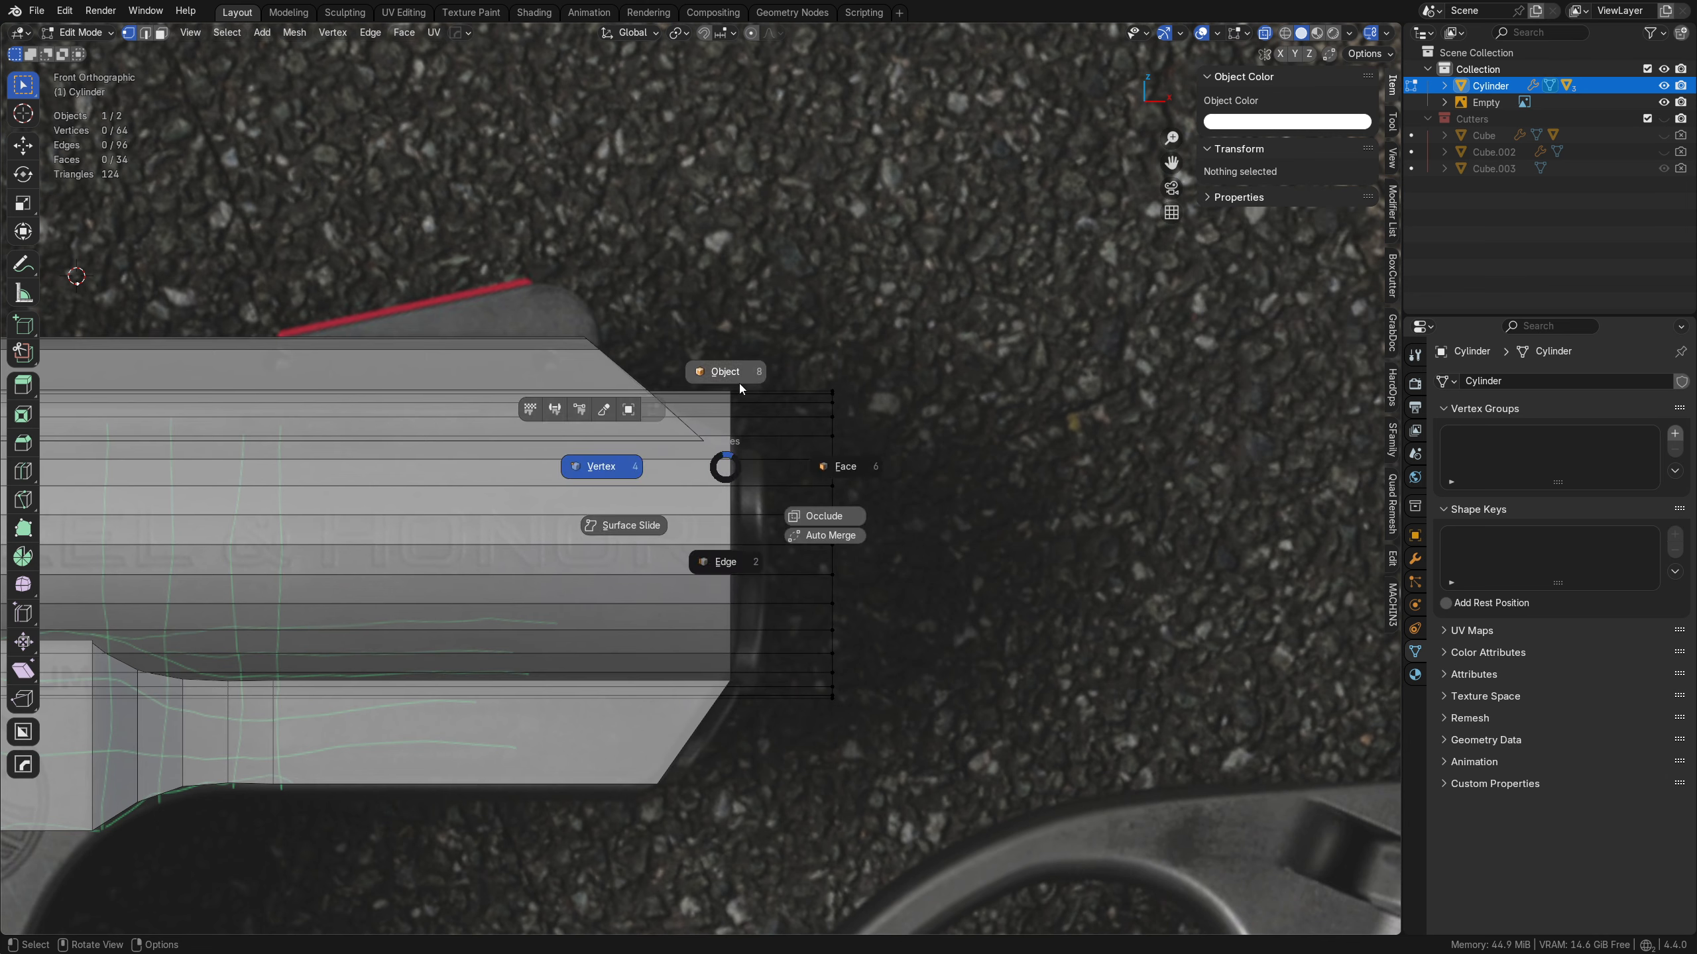
click(737, 382)
key(q)
click(732, 533)
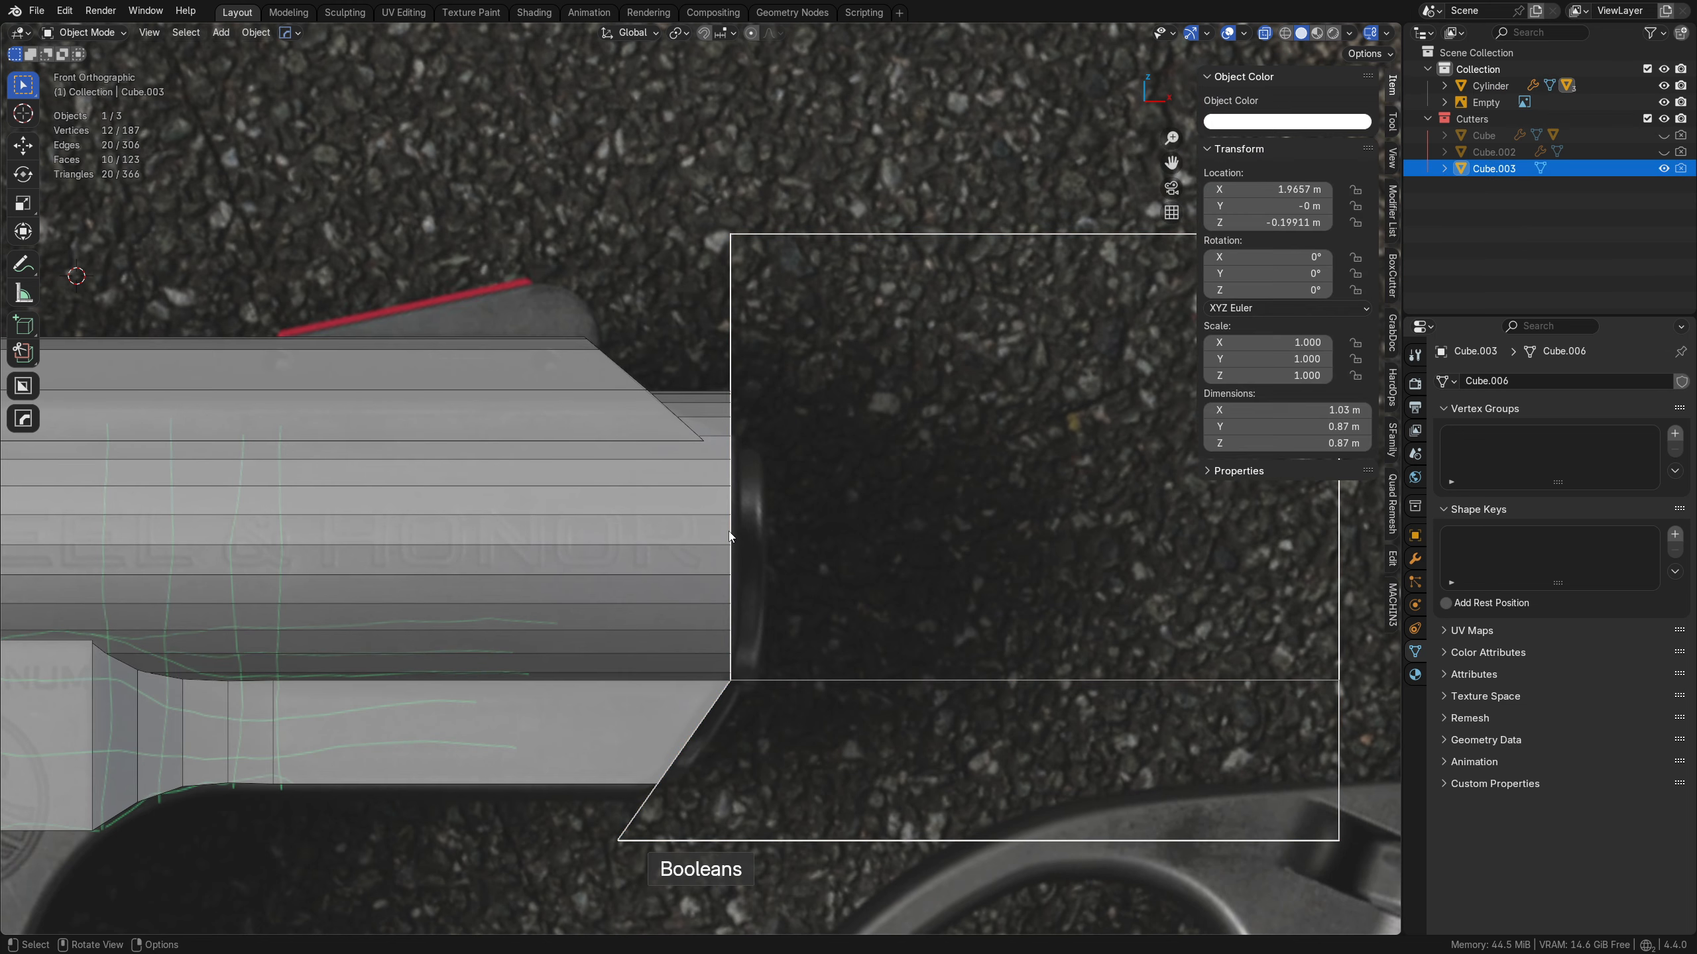
- Reveal the top rib through the barrel's Boolean.001 union modifier and open its mesh for vertex editing
click(679, 475)
key(q)
scroll(671, 457, down, 3)
scroll(671, 457, up, 1)
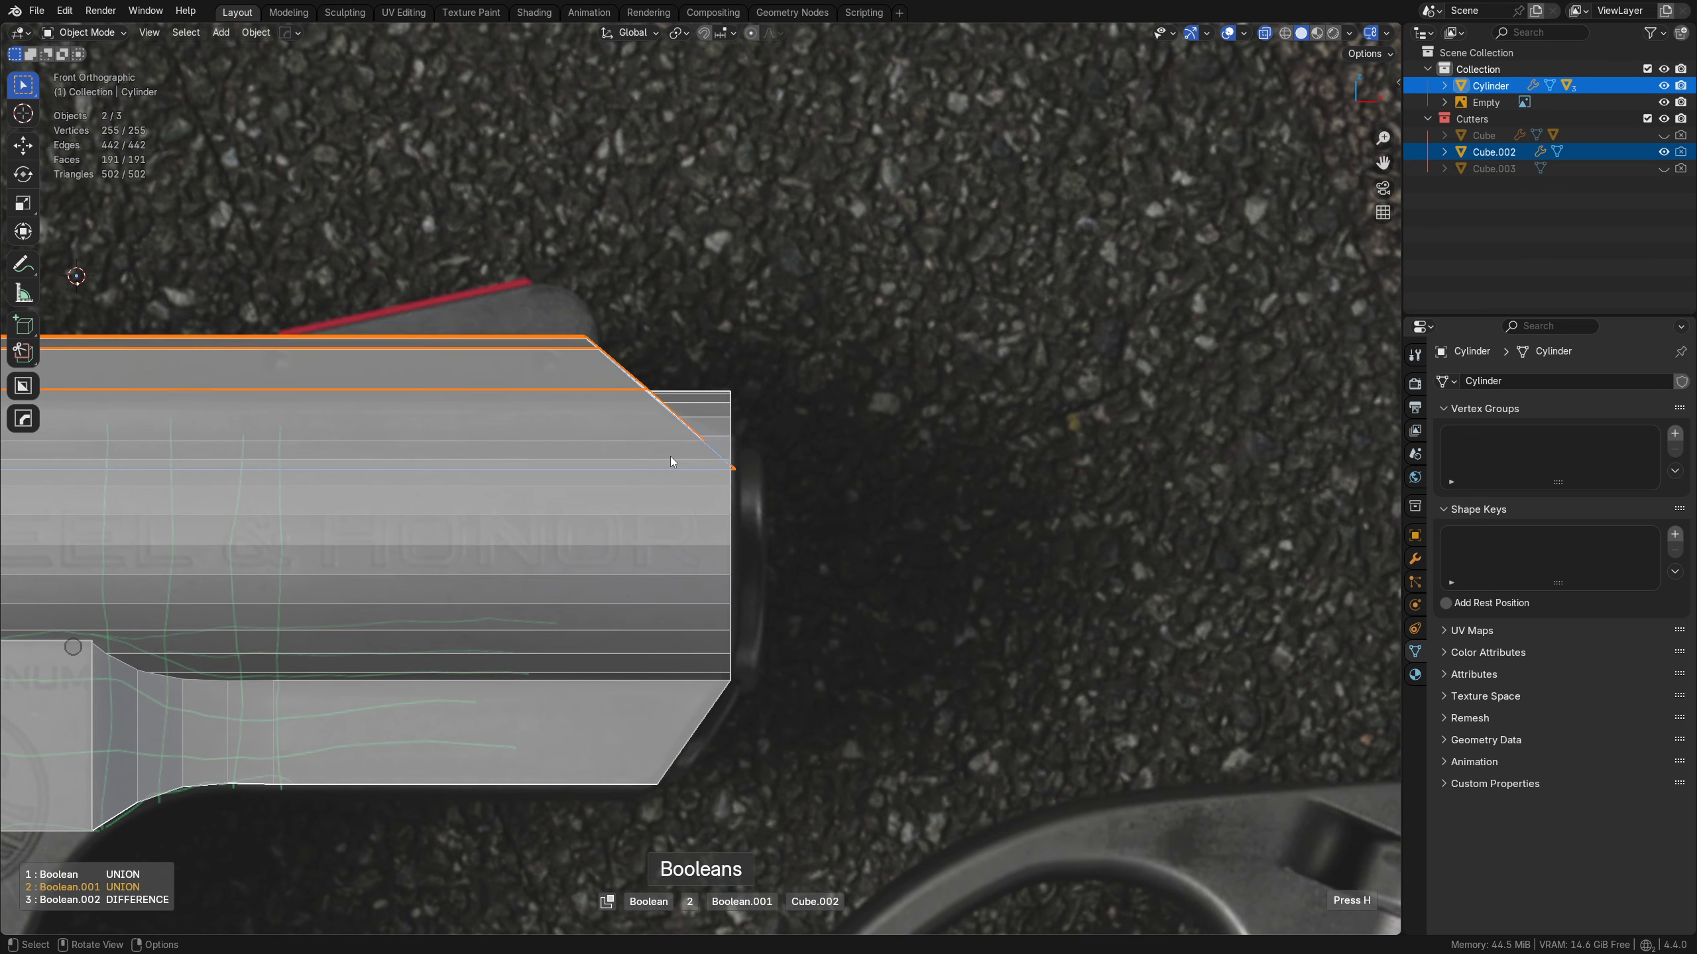
click(671, 457)
key(Tab)
click(538, 458)
- Try to move the pair of middle vertices on the top rib's sloped front end along X
drag(795, 520, 540, 268)
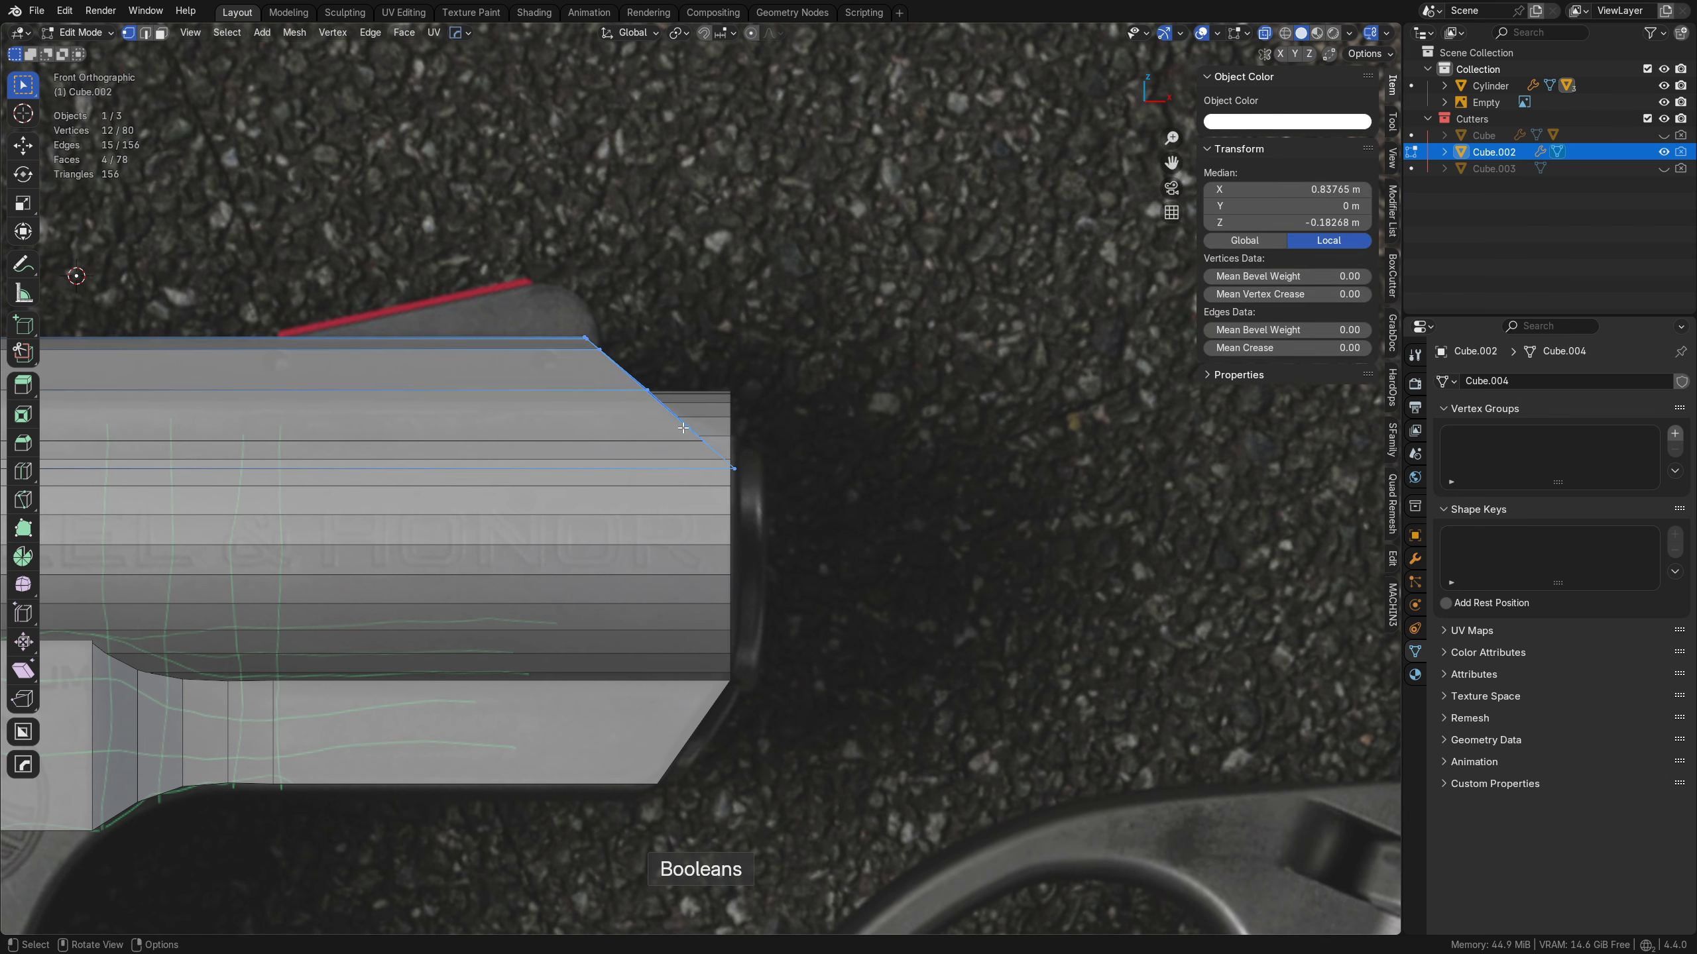
key(alt+a)
scroll(707, 482, up, 2)
shift+middle_drag(653, 383, 666, 466)
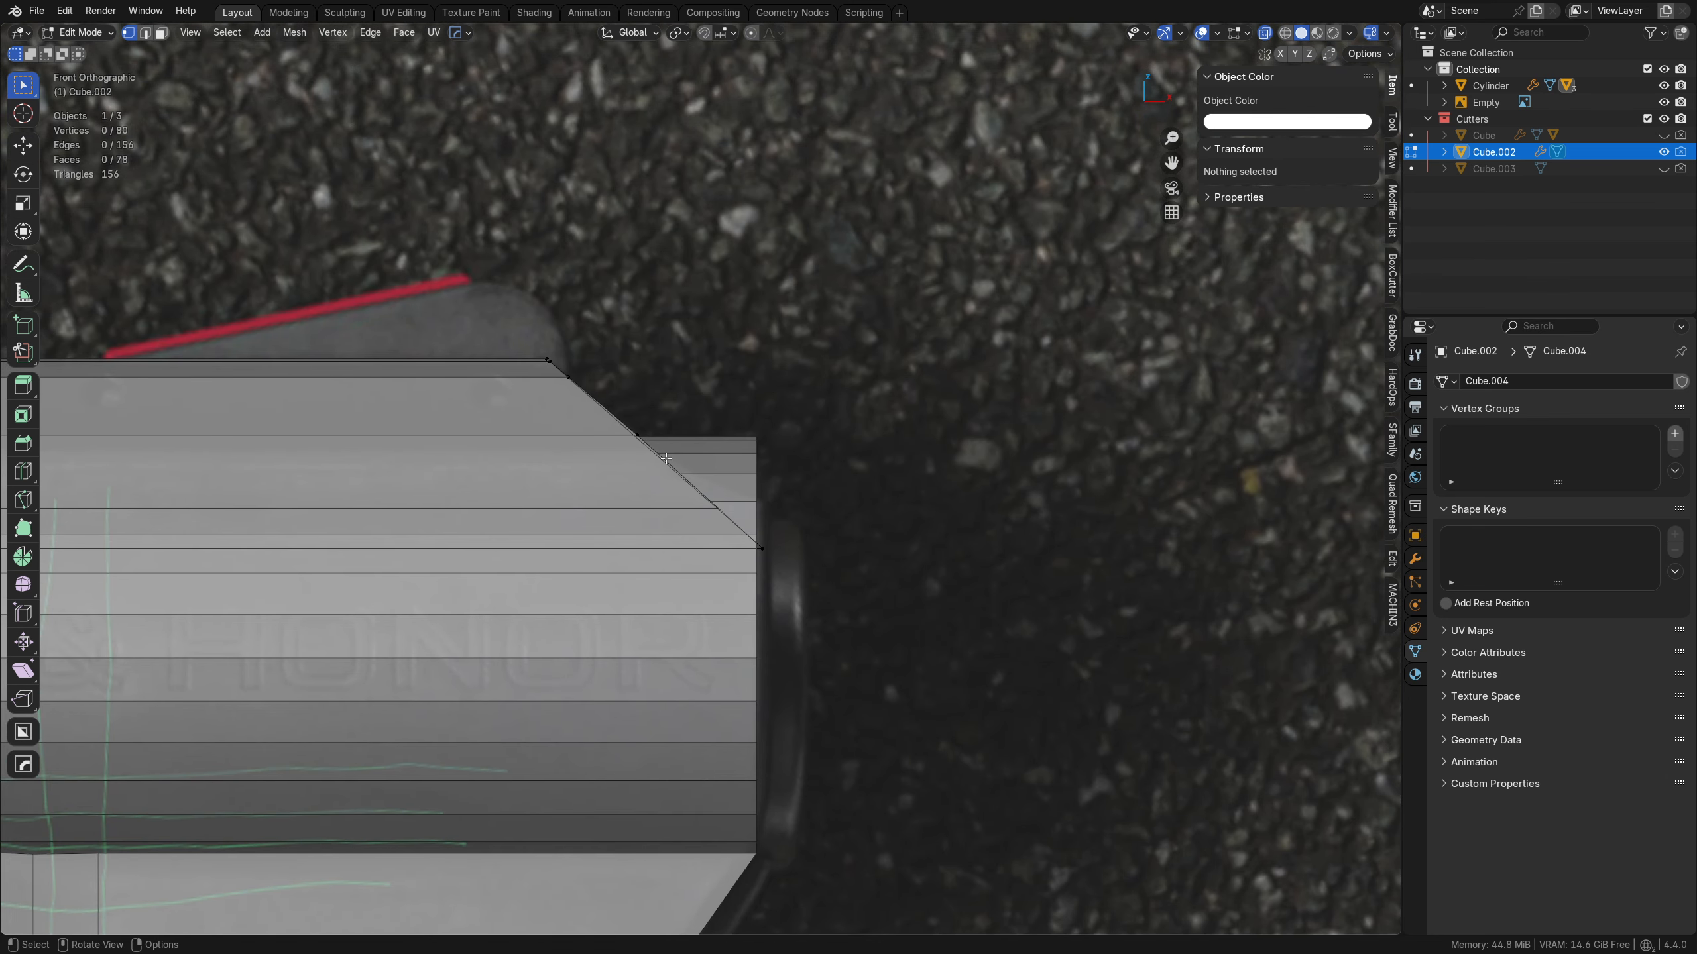
drag(599, 482, 708, 419)
key(g)
key(x)
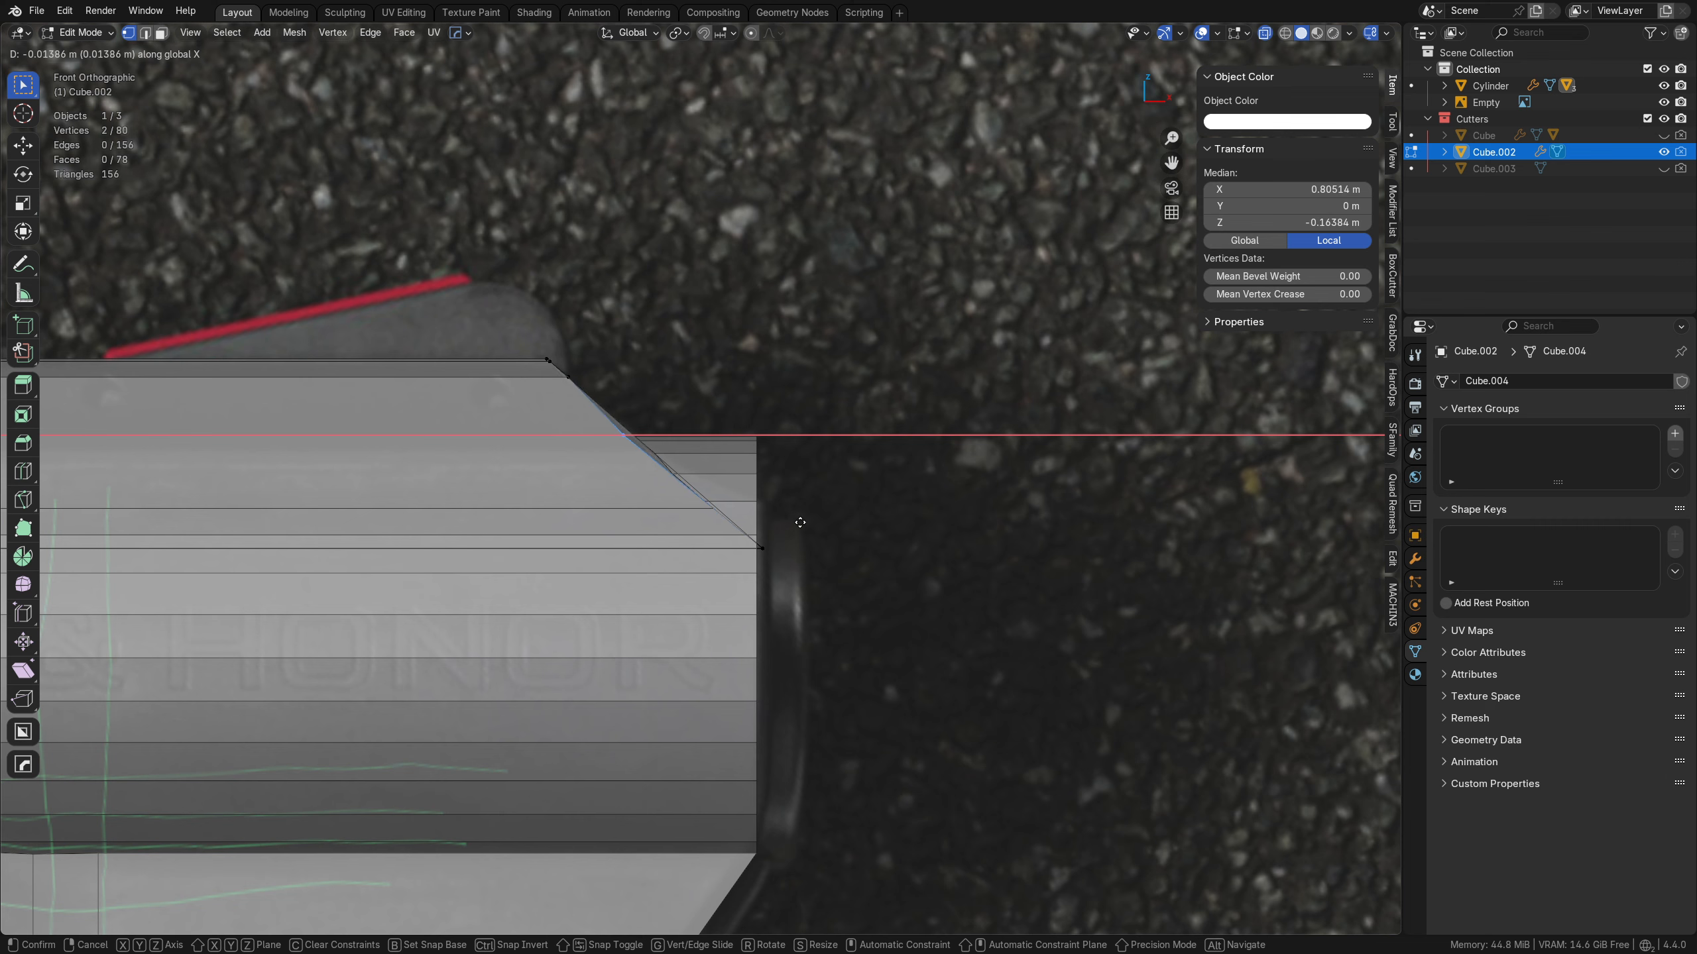
click(801, 523)
- Knife-cut across the rib's sloped front end between its two opposite middle side vertices
middle_drag(801, 523, 550, 512)
key(k)
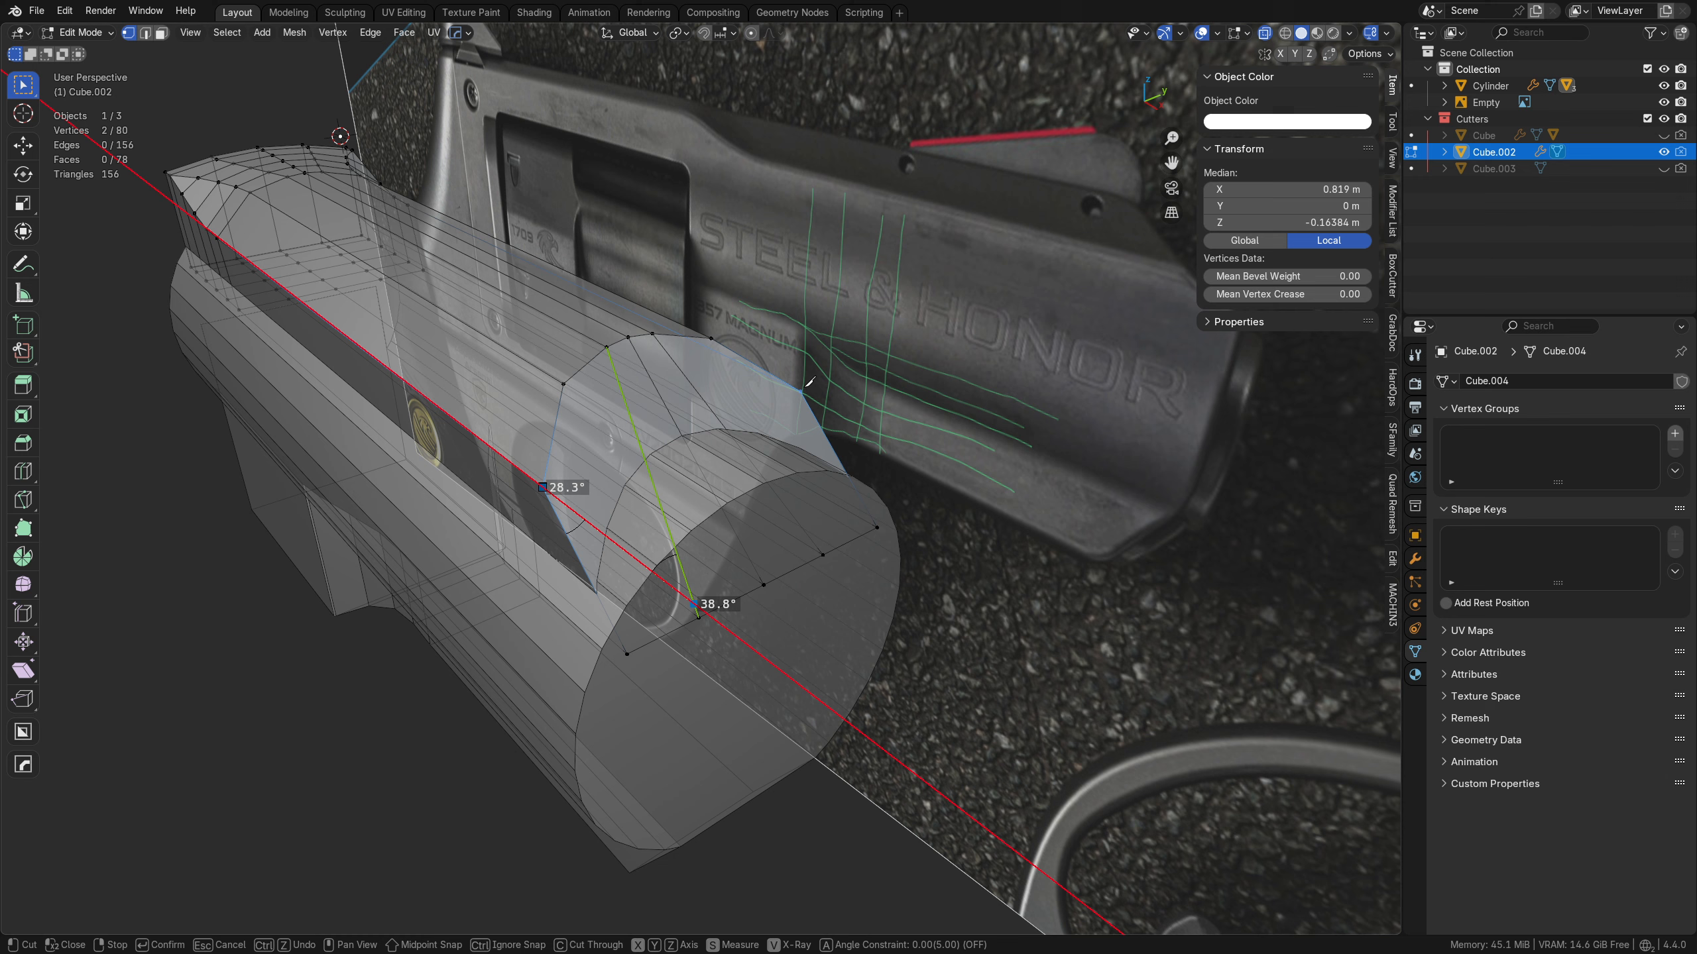
key(y)
click(803, 389)
key(Return)
alt+middle_drag(803, 395, 856, 497)
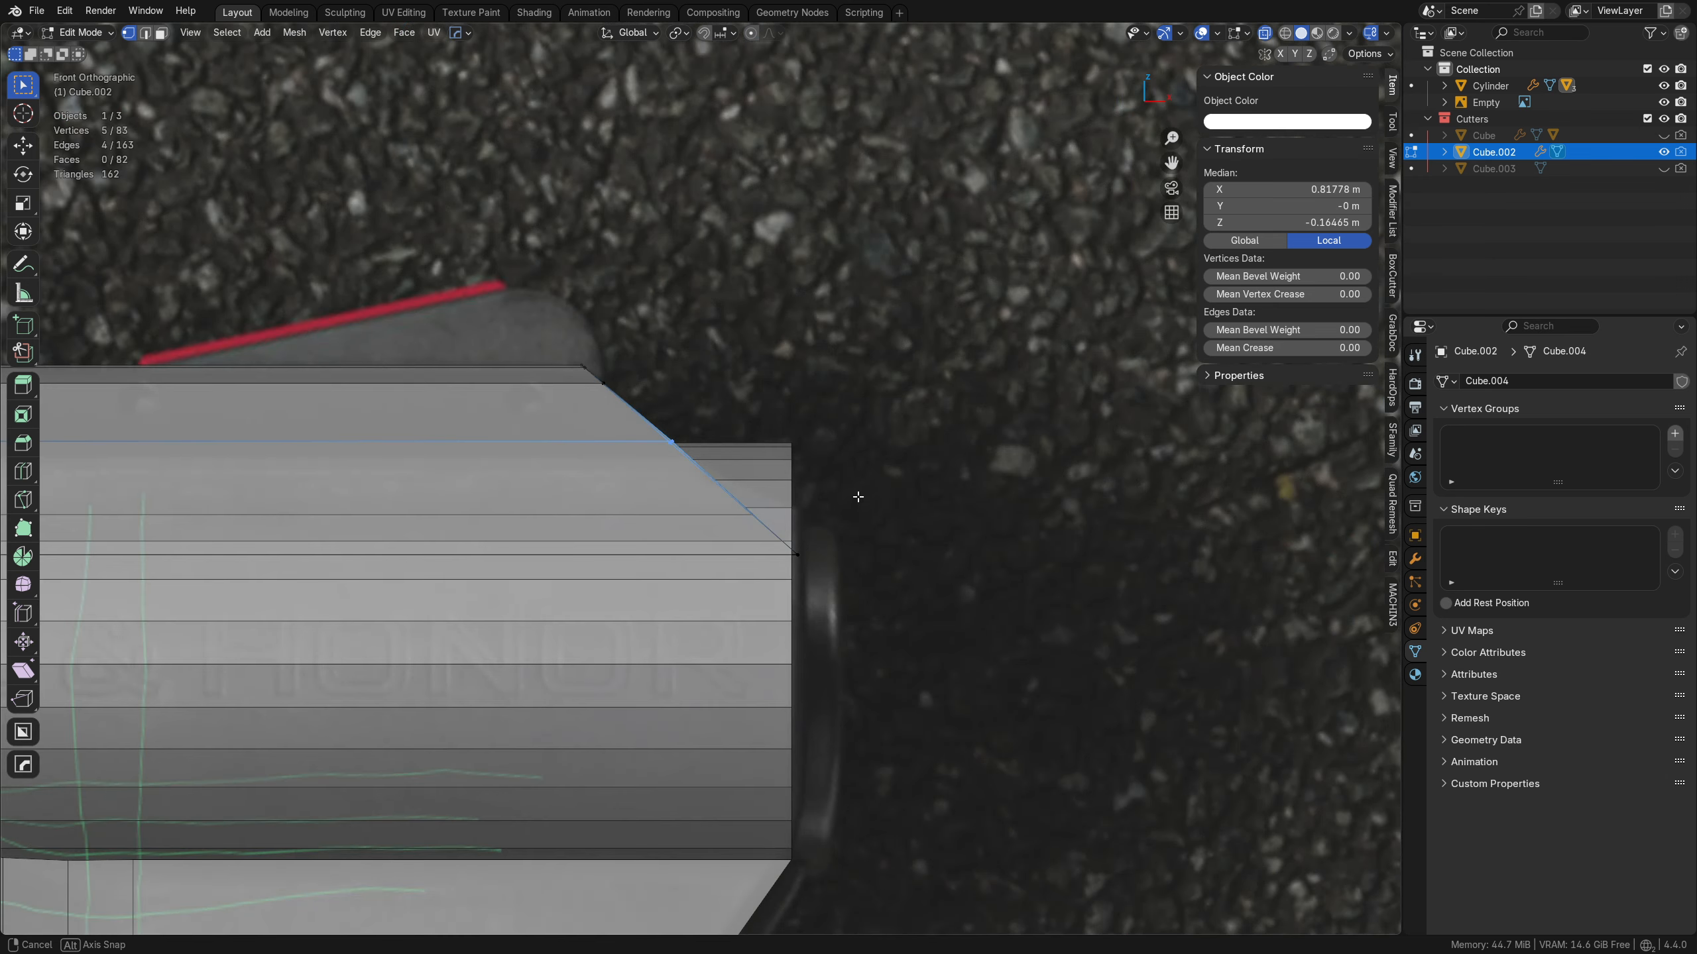
drag(587, 496, 742, 414)
key(g)
key(y)
right_click(740, 418)
key(alt+a)
click(859, 492)
key(alt+a)
click(849, 559)
key(ctrl+z)
key(alt+a)
click(840, 498)
- Shift the middle vertices of the top rib's sloped front end slightly back along X
drag(652, 414, 722, 463)
key(g)
key(x)
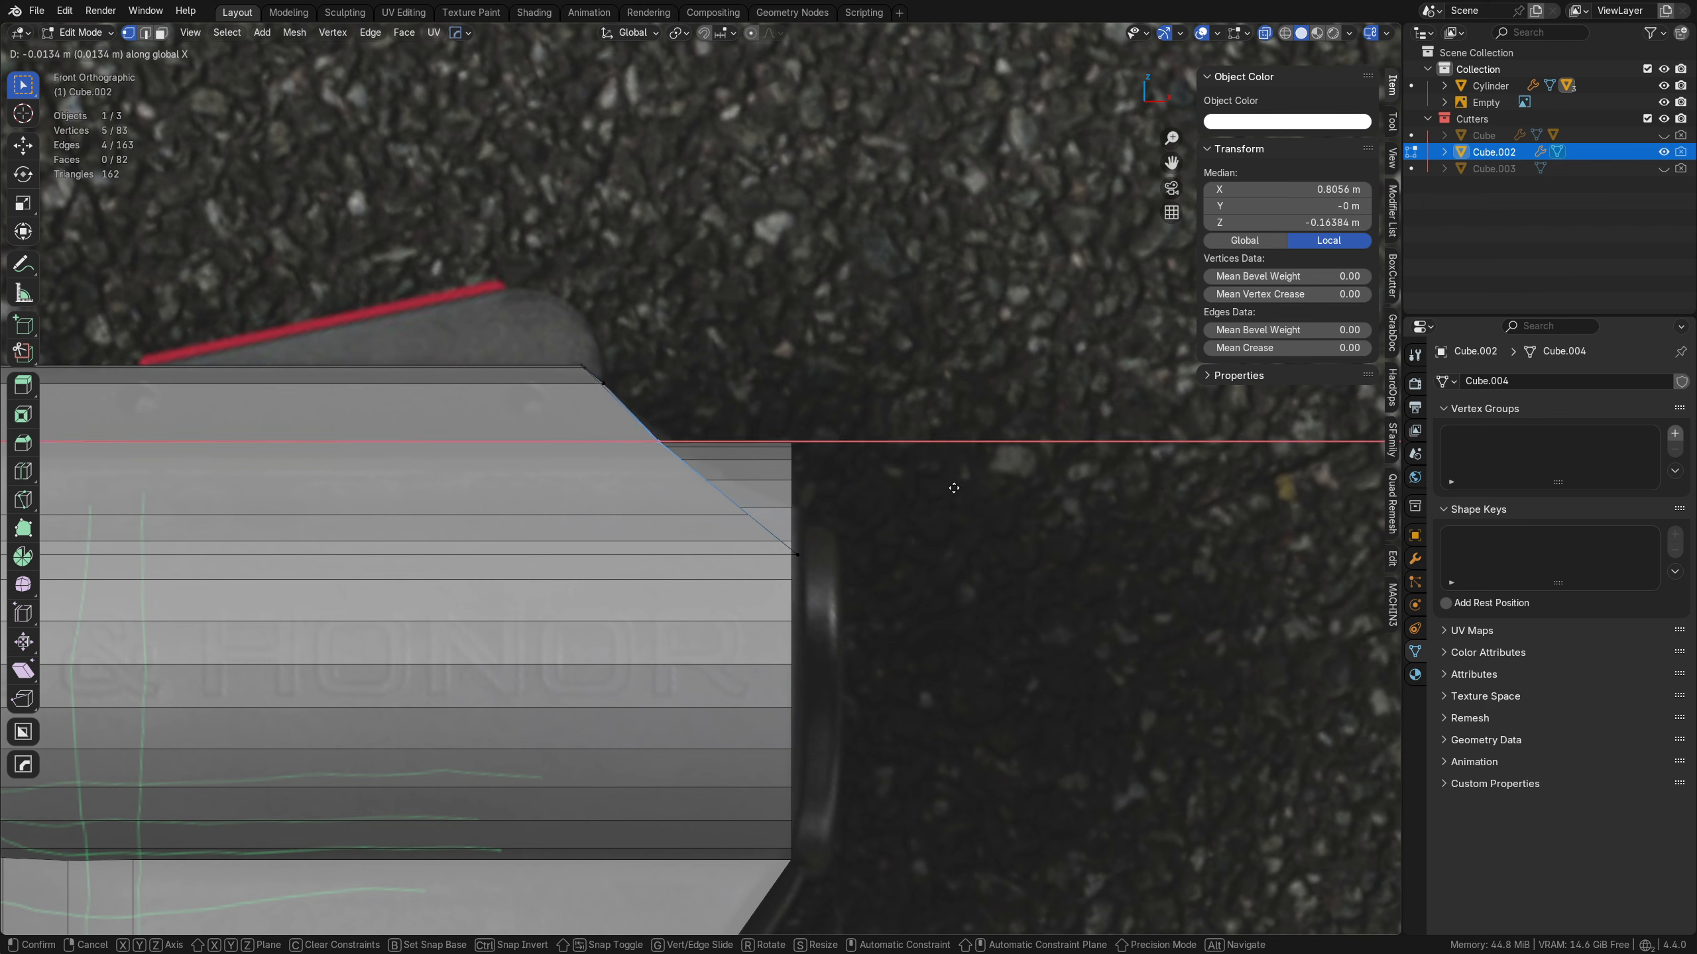
click(884, 589)
- Select the full row of vertices along the top rib's lower edge and raise it 0.039613 m along Z
drag(788, 530, 848, 562)
middle_drag(877, 554, 643, 586)
key(KP_1)
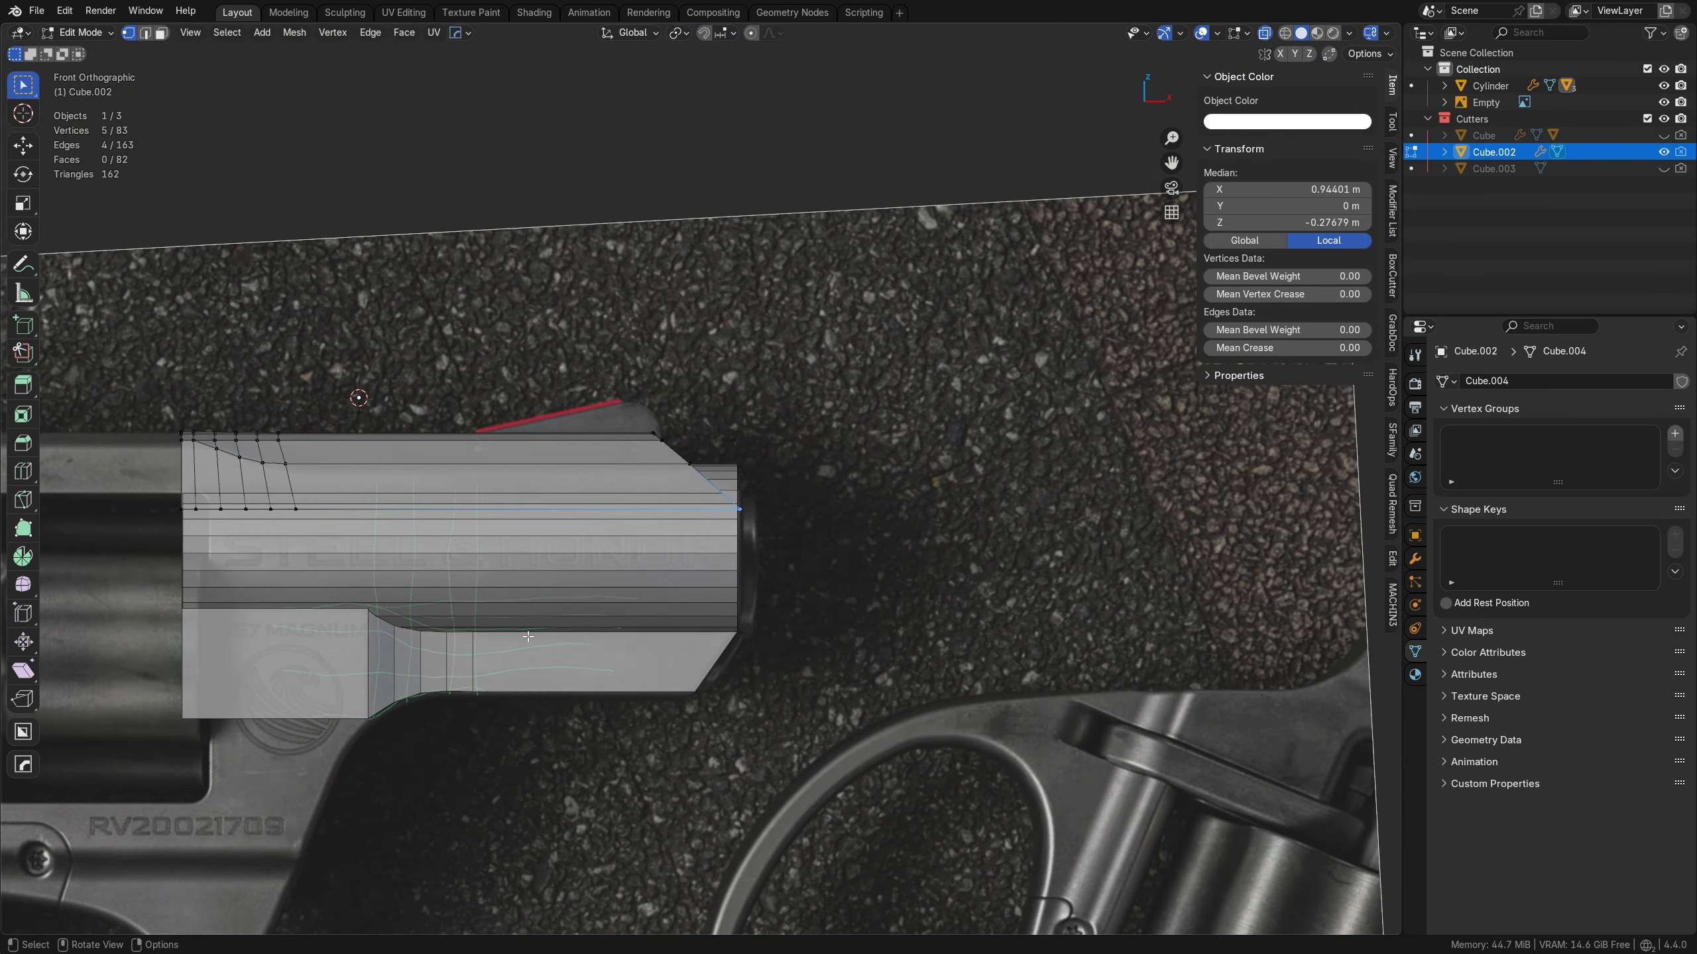
drag(172, 541, 798, 503)
scroll(840, 556, up, 6)
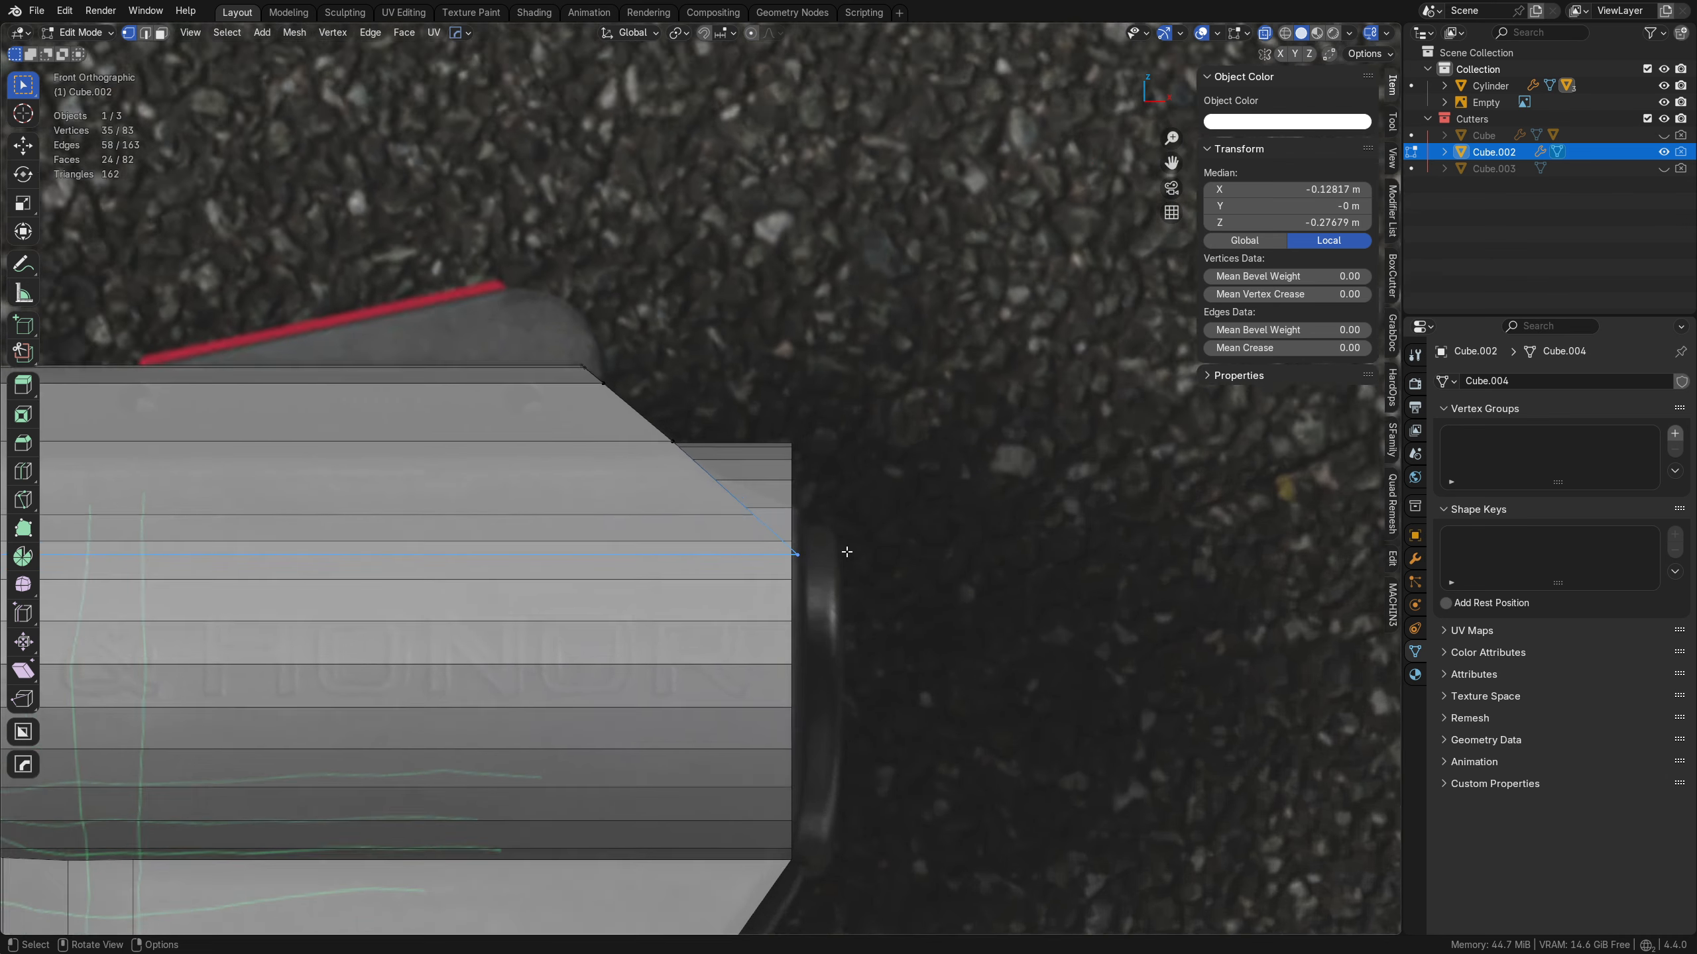
key(g)
key(z)
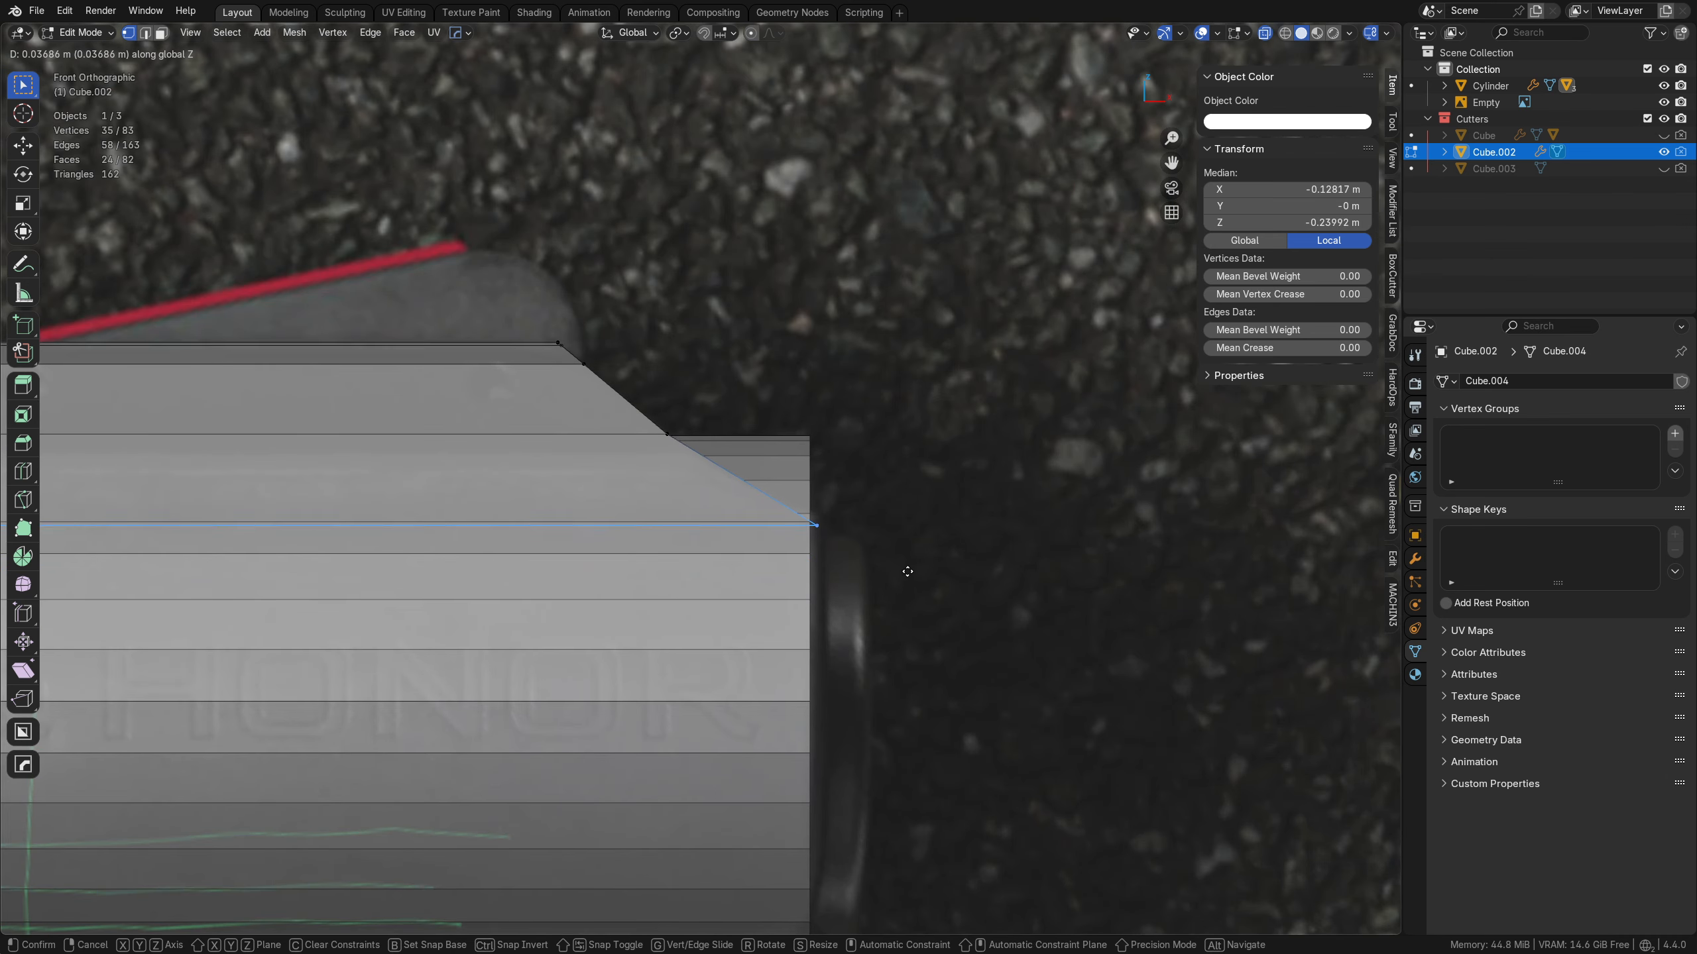
click(907, 568)
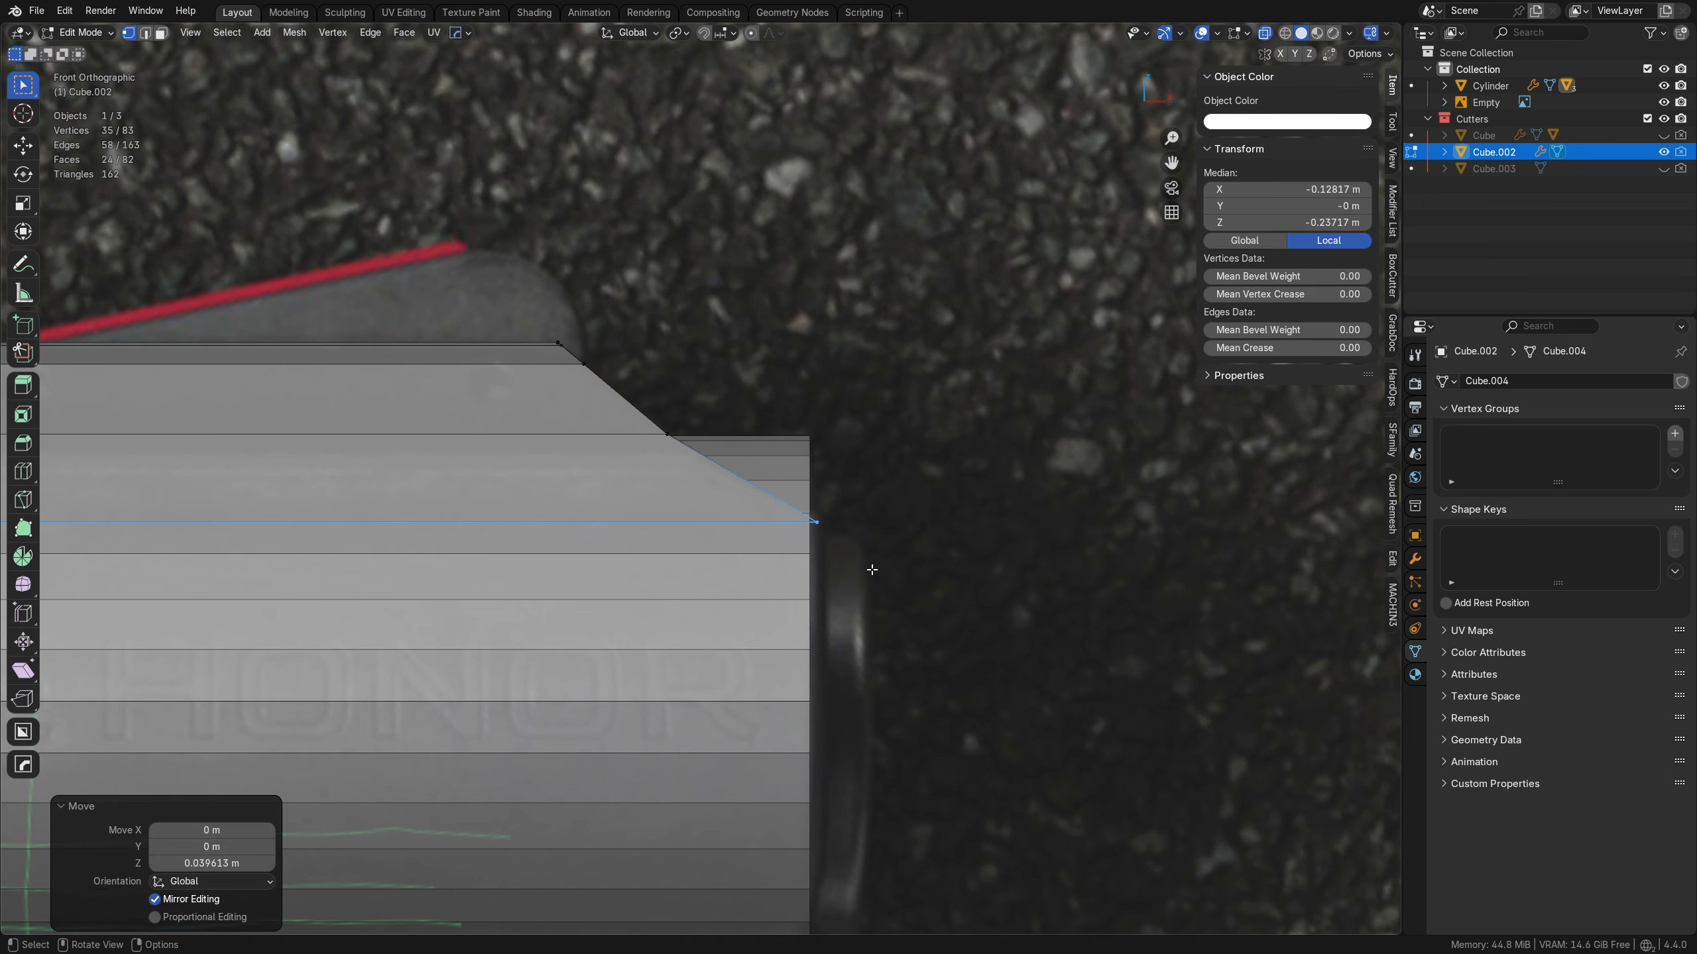
- Nudge the top rib's lower edge loop slightly back along X to meet the barrel's front face, and leave mesh editing
middle_drag(871, 570, 776, 614)
scroll(803, 603, up, 3)
key(Tab)
click(807, 576)
key(Tab)
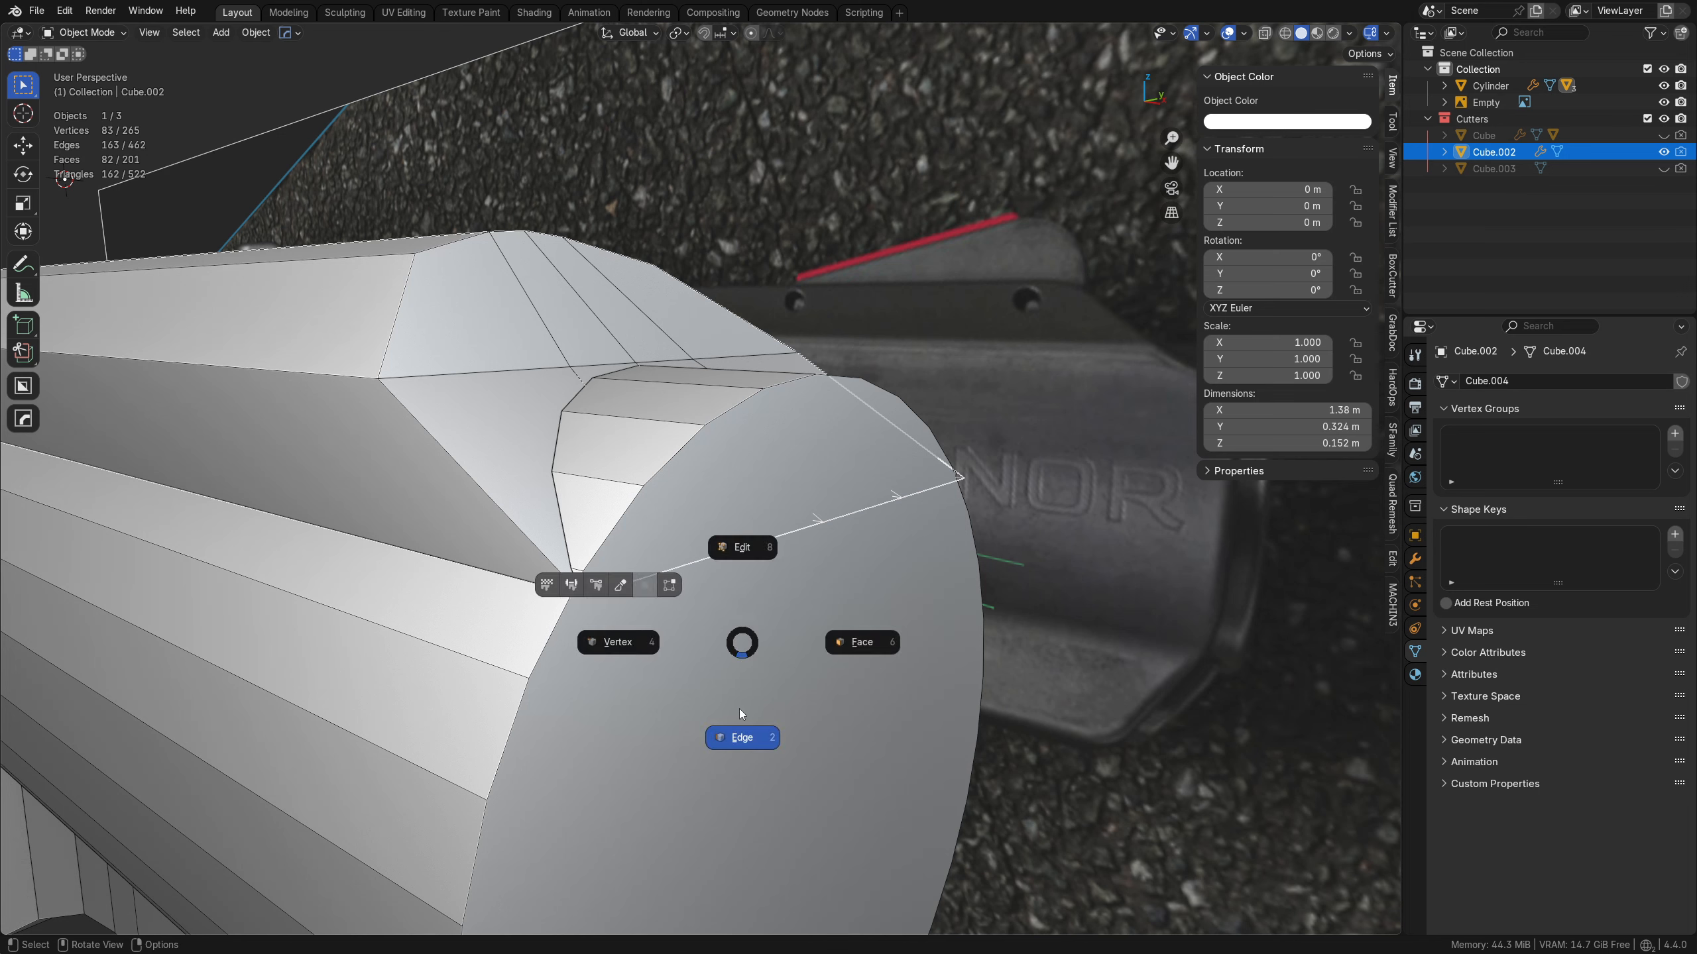
click(740, 709)
key(g)
key(x)
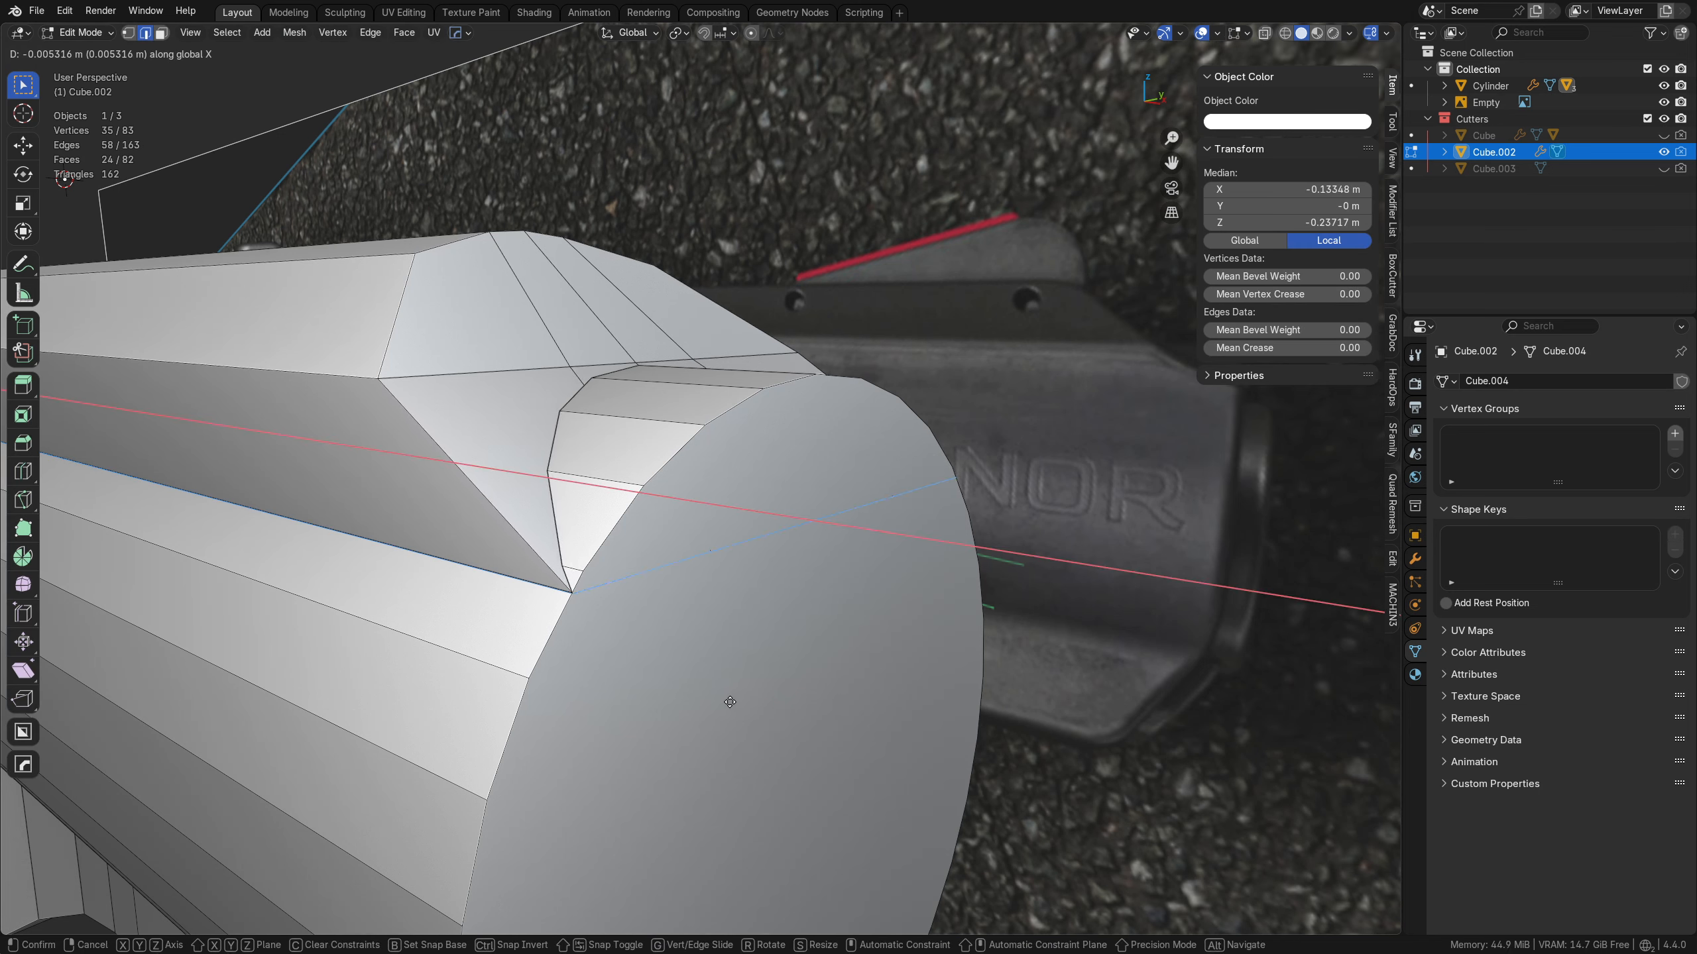
click(724, 698)
key(Tab)
click(711, 605)
middle_drag(661, 629, 811, 601)
ctrl+middle_drag(756, 481, 926, 608)
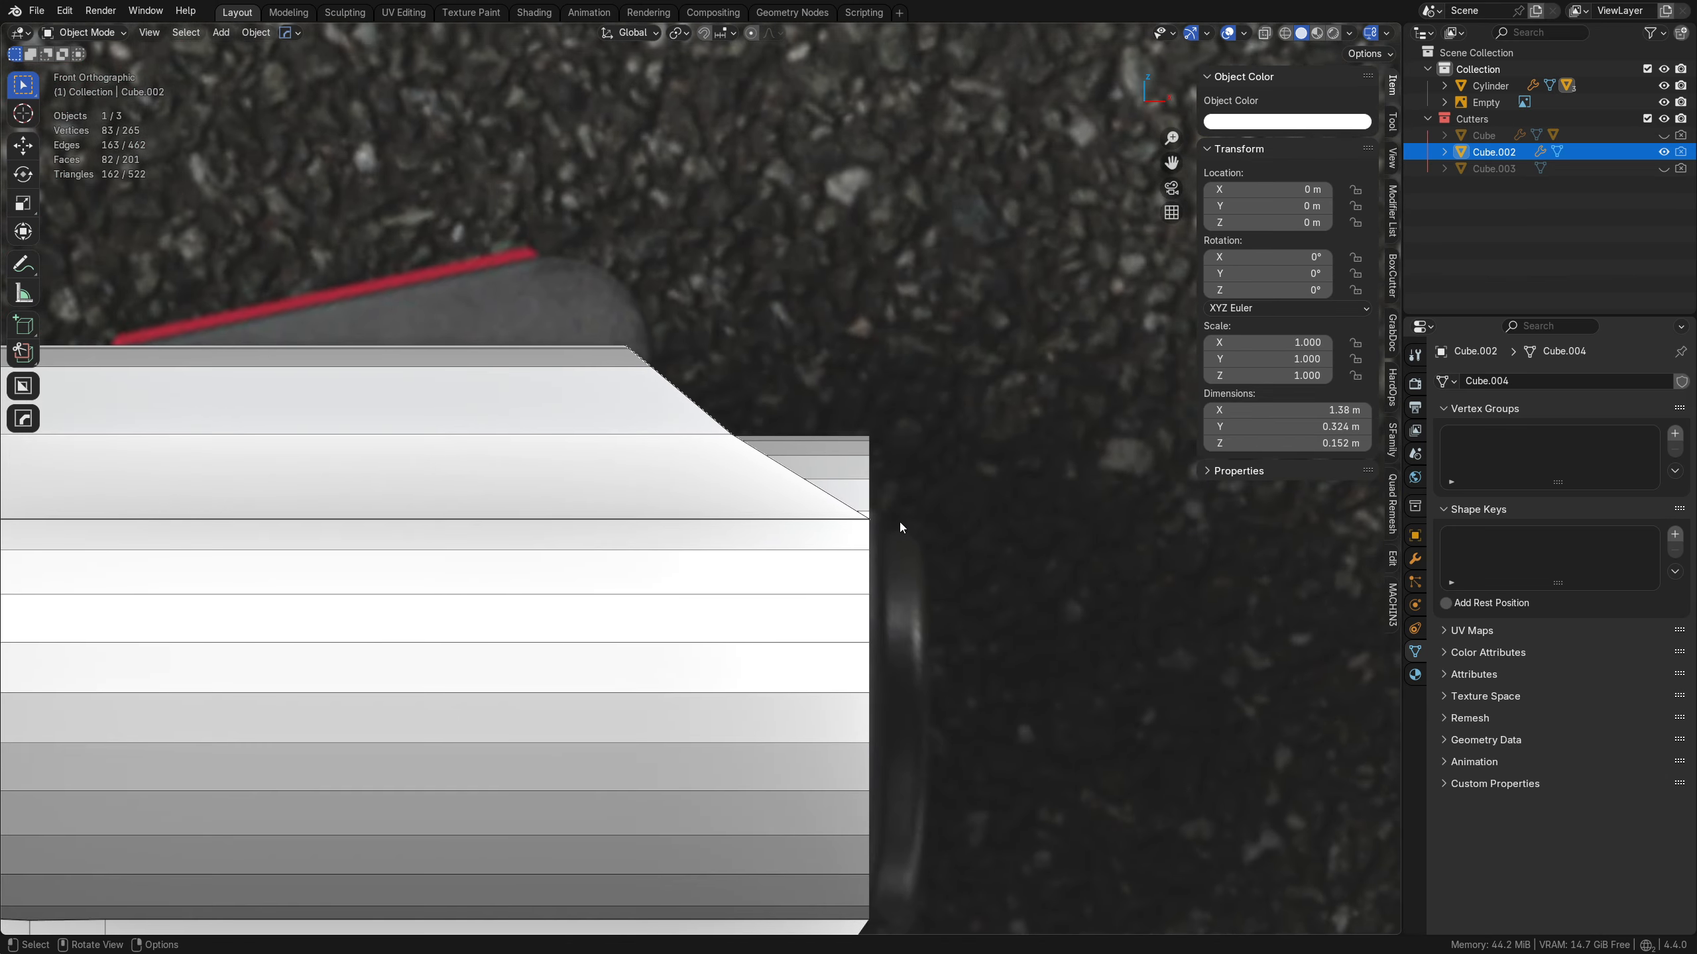
middle_drag(881, 509, 506, 600)
middle_drag(788, 588, 587, 625)
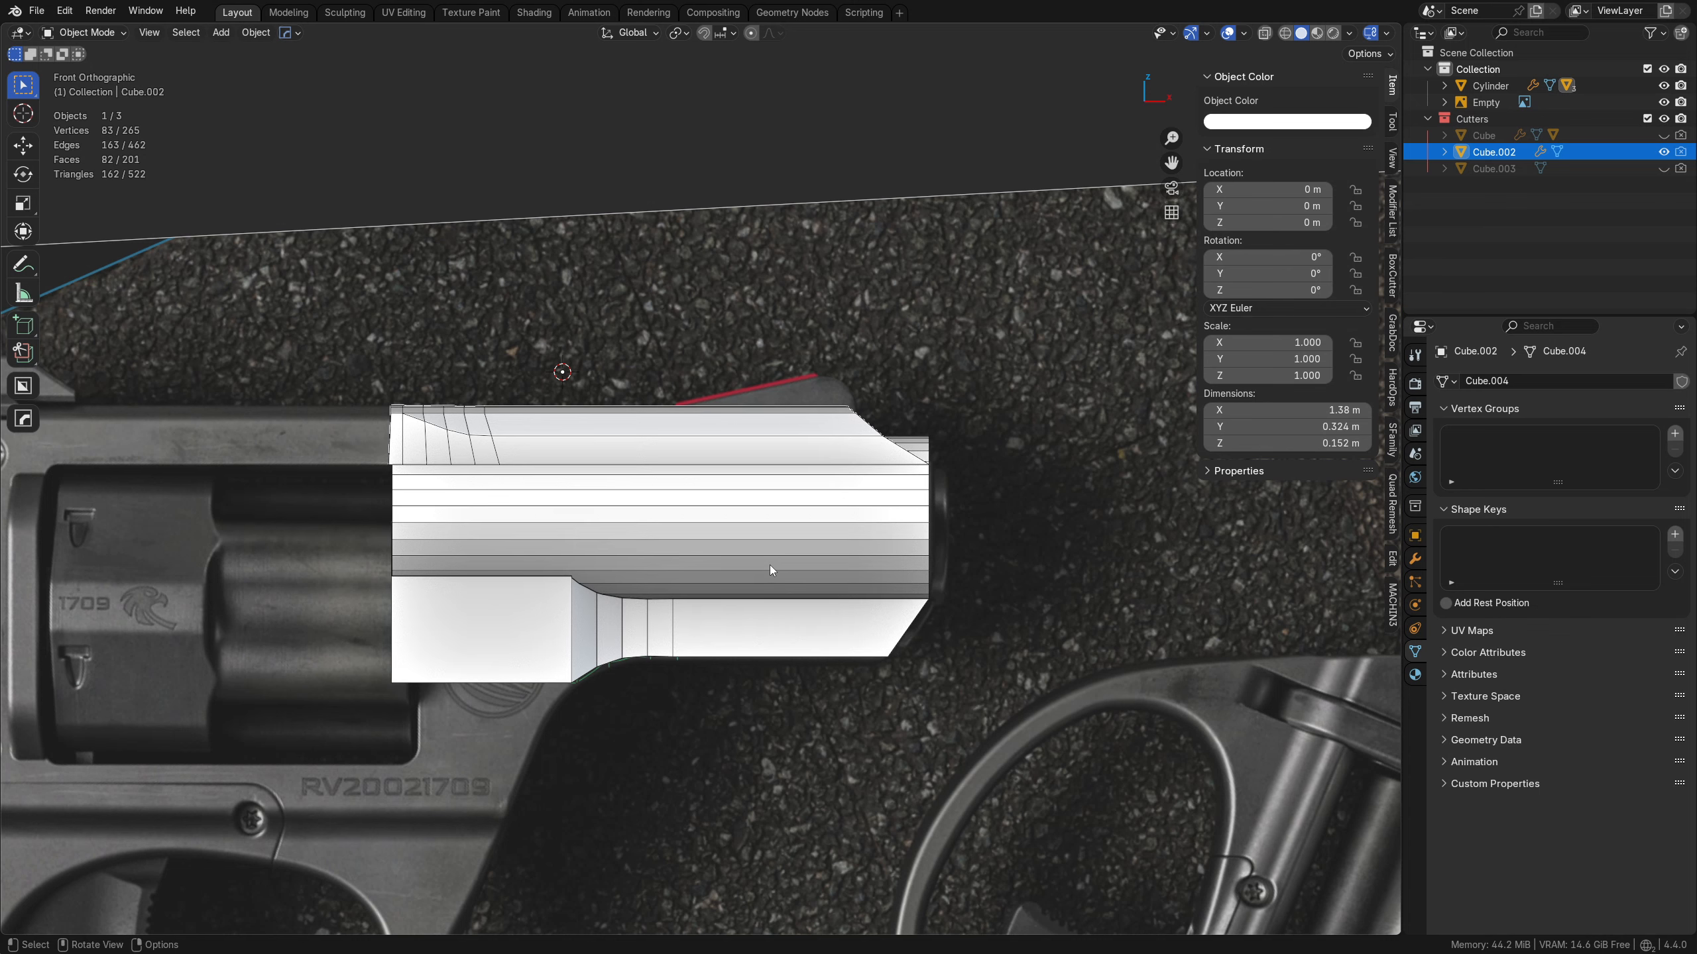
- Cut the barrel's rear end with nondestructive BoxCutter boxes, setting the barrel and underlug back beneath the rib to match the reference
click(769, 565)
shift+middle_drag(920, 573, 741, 598)
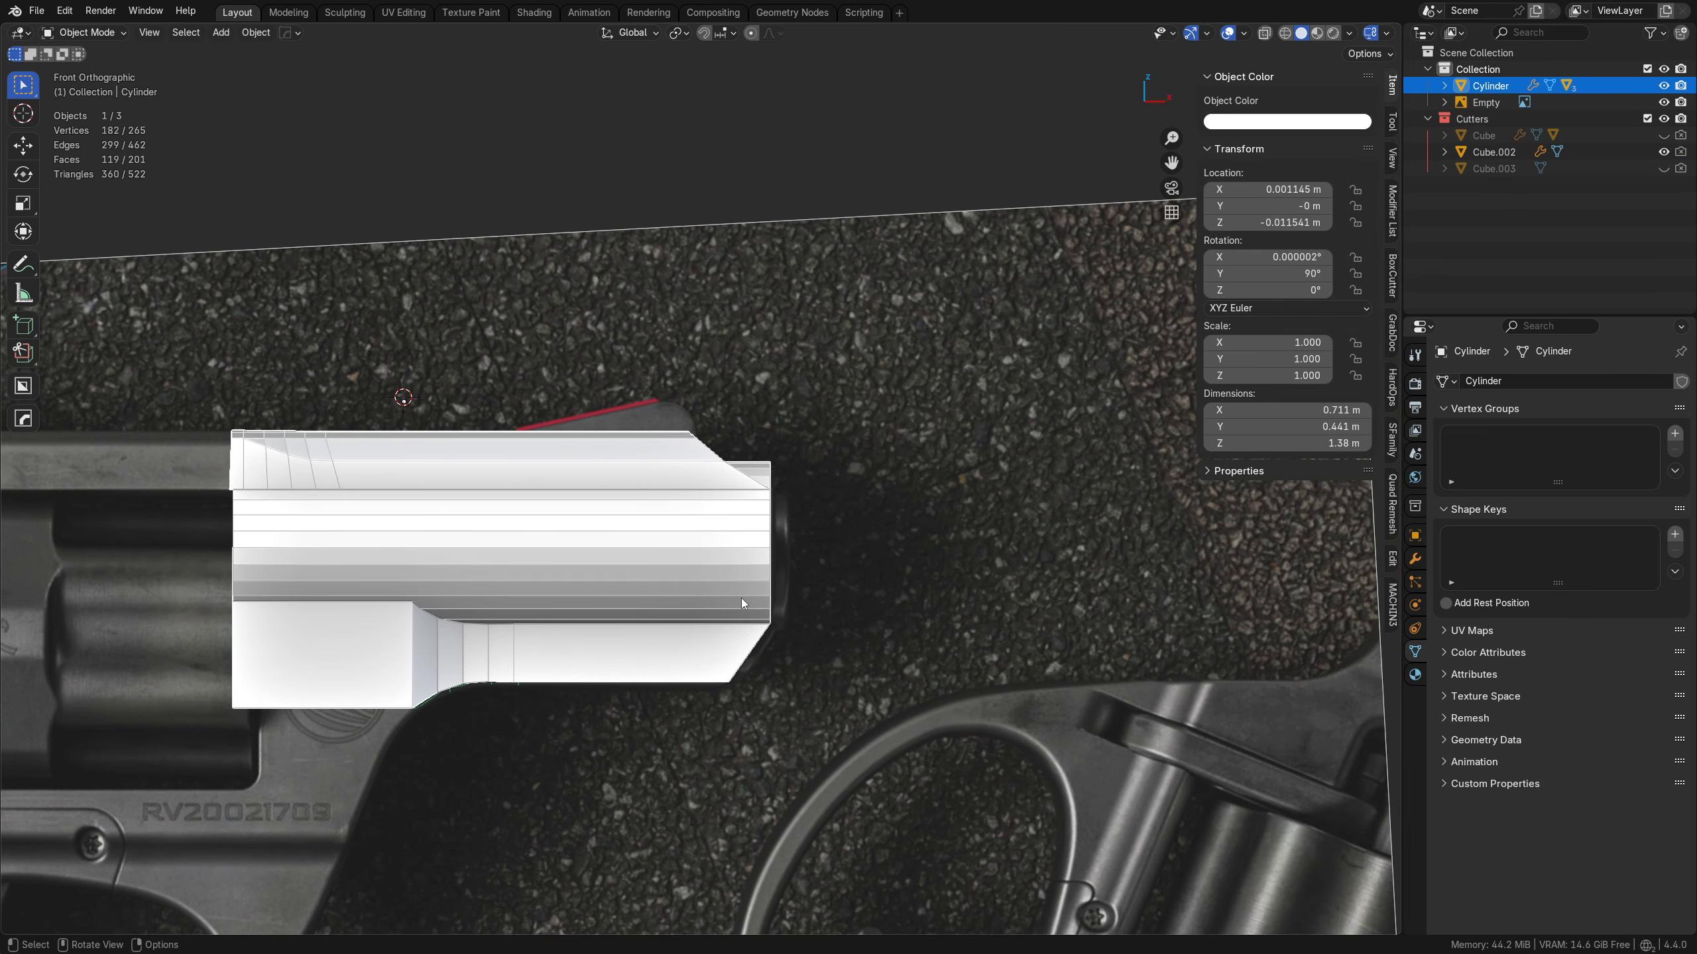
key(alt+z)
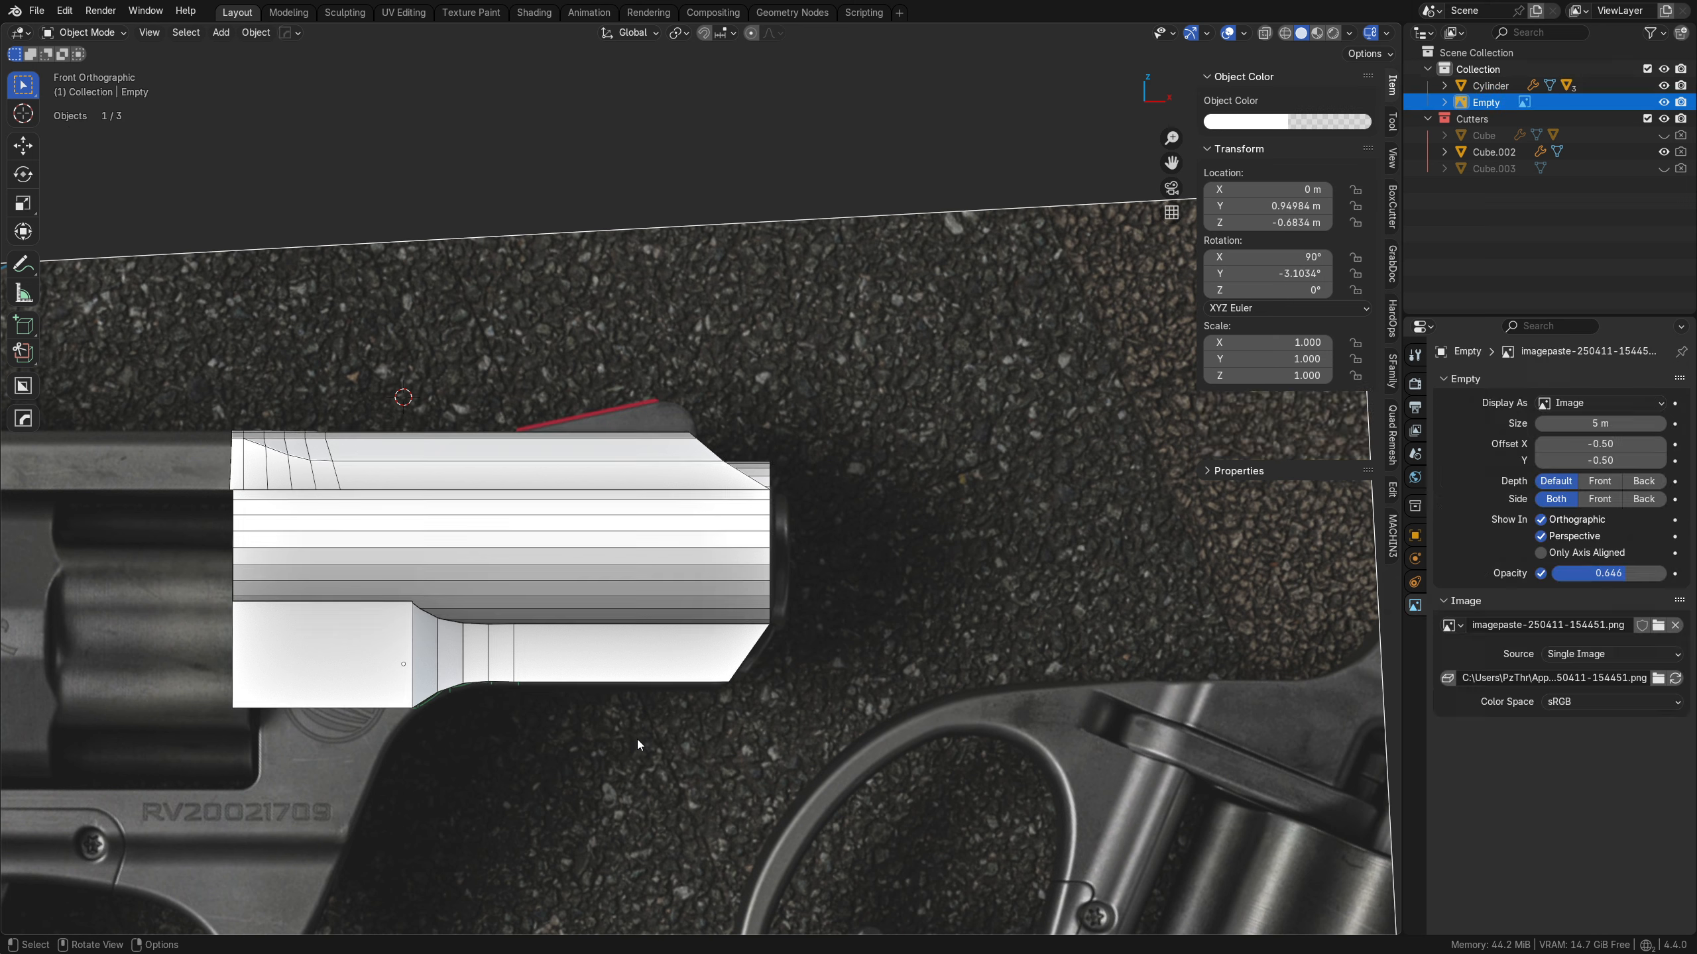
shift+middle_drag(526, 646, 708, 649)
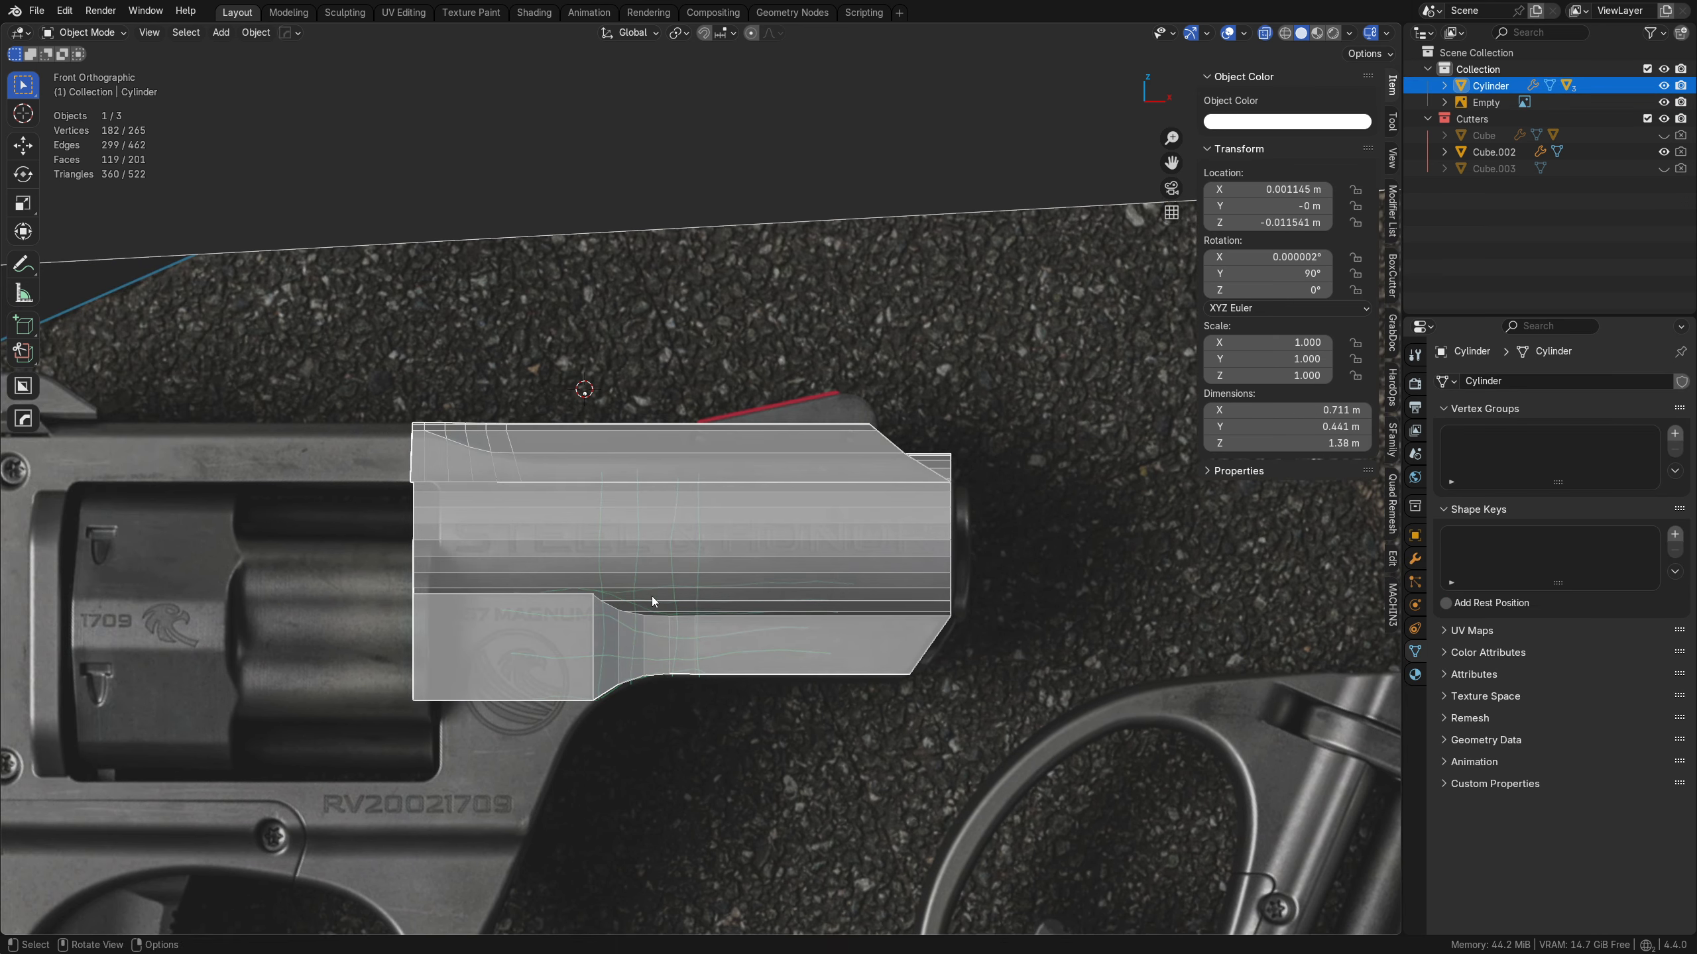
shift+middle_drag(471, 555, 567, 543)
key(alt+w)
key(ctrl+d)
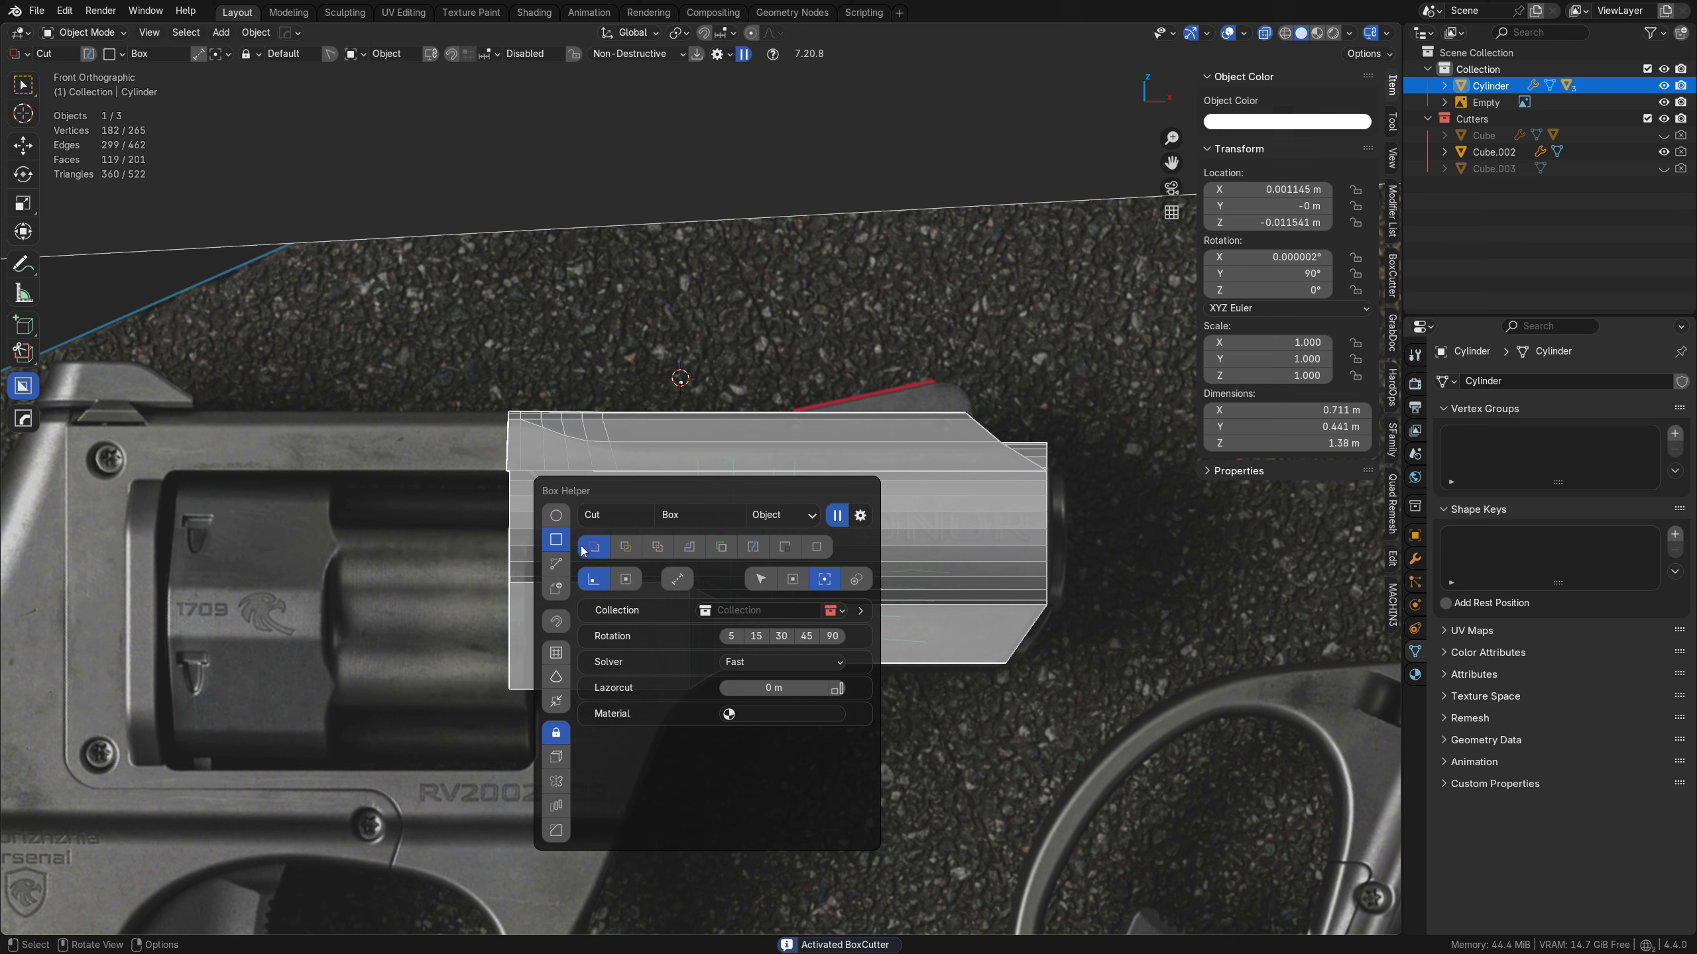
mouse_move(423, 323)
mouse_down()
mouse_move(532, 764)
mouse_move(517, 758)
mouse_move(509, 560)
mouse_move(536, 469)
mouse_up()
key(n)
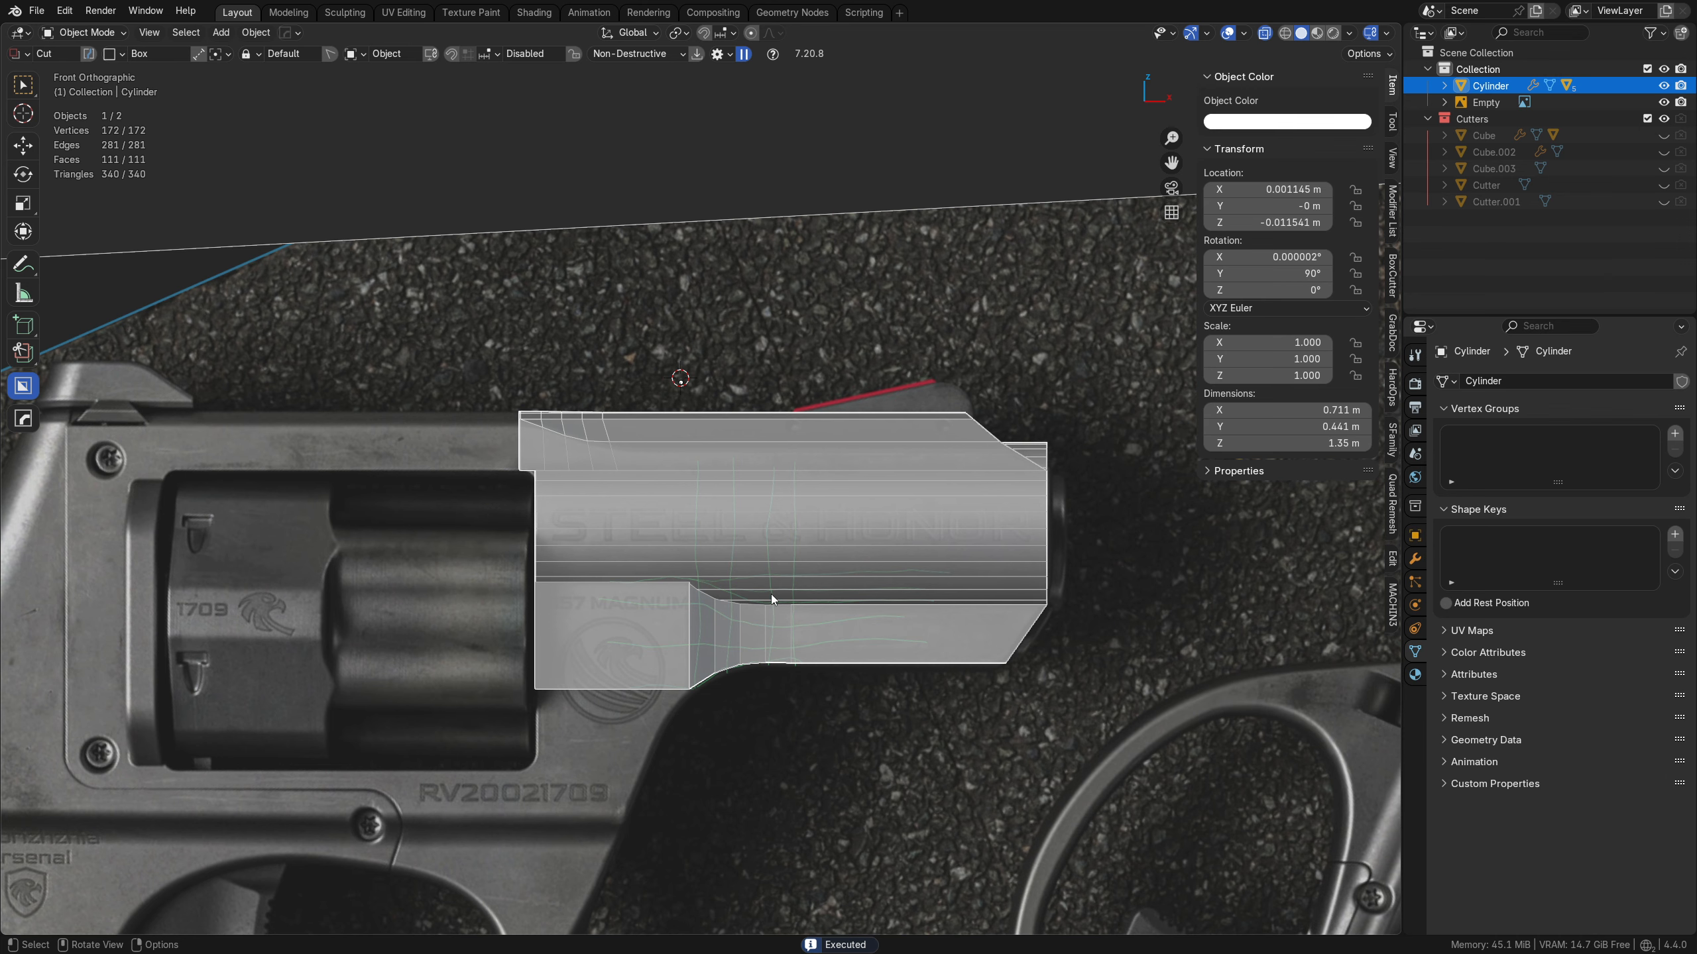
- Examine the trimmed barrel block in perspective and against the front reference image, with and without X-ray
middle_drag(772, 595, 679, 570)
key(alt+z)
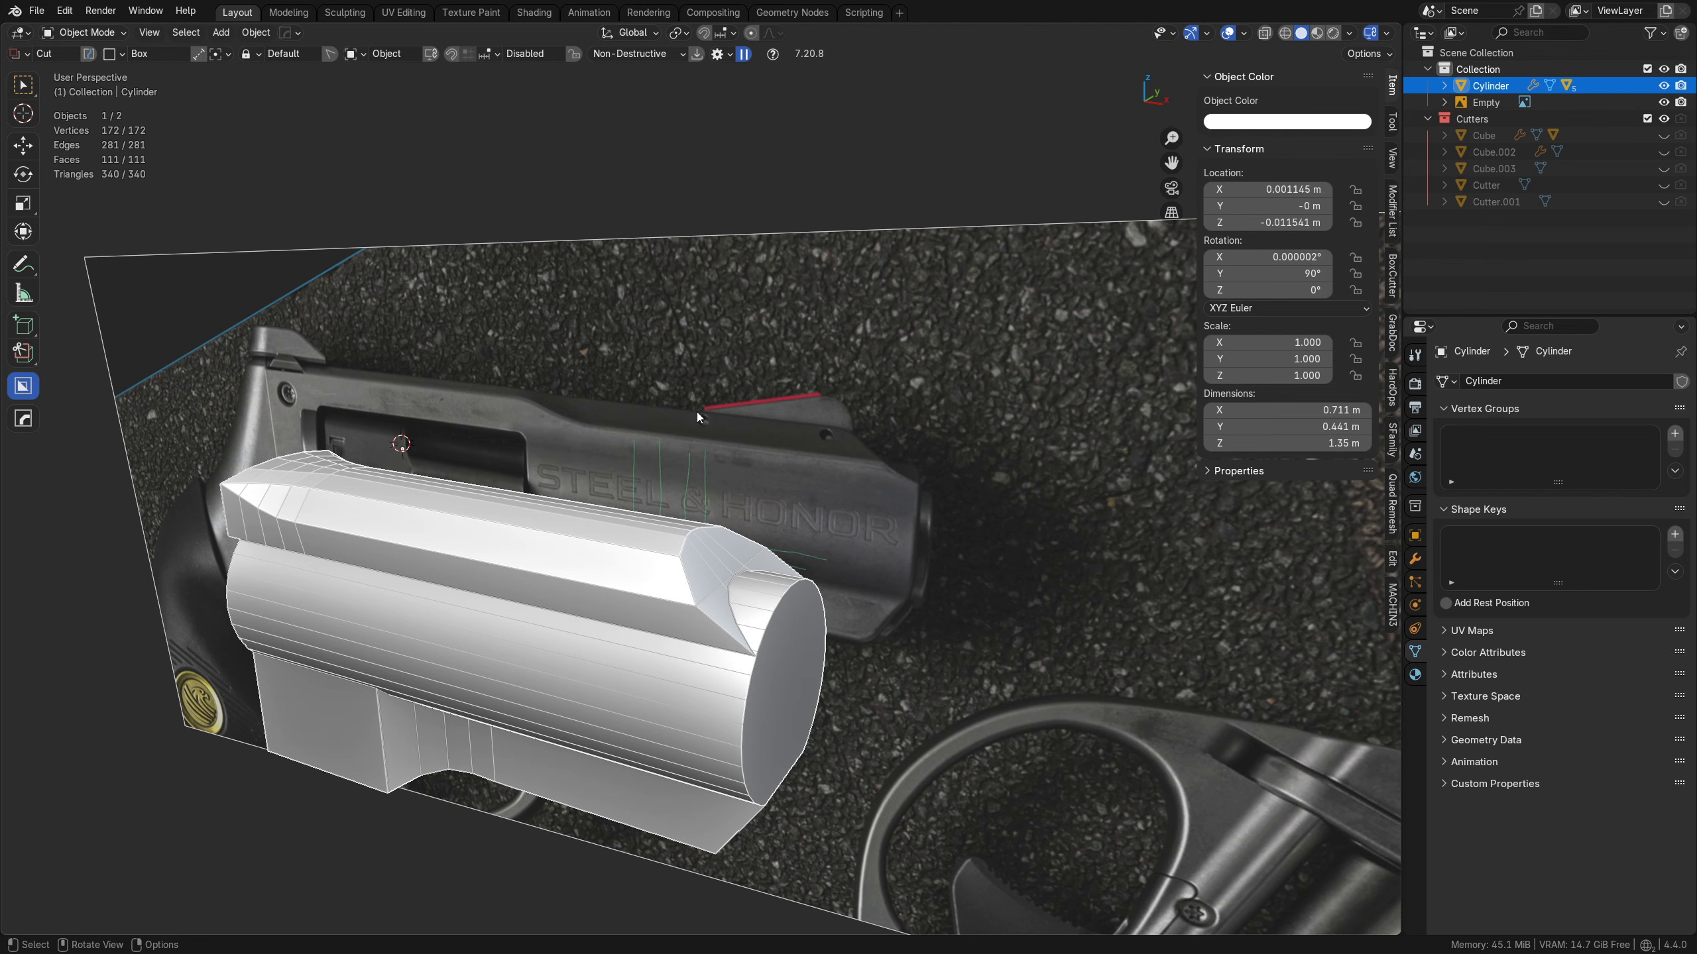
middle_drag(864, 432, 602, 533)
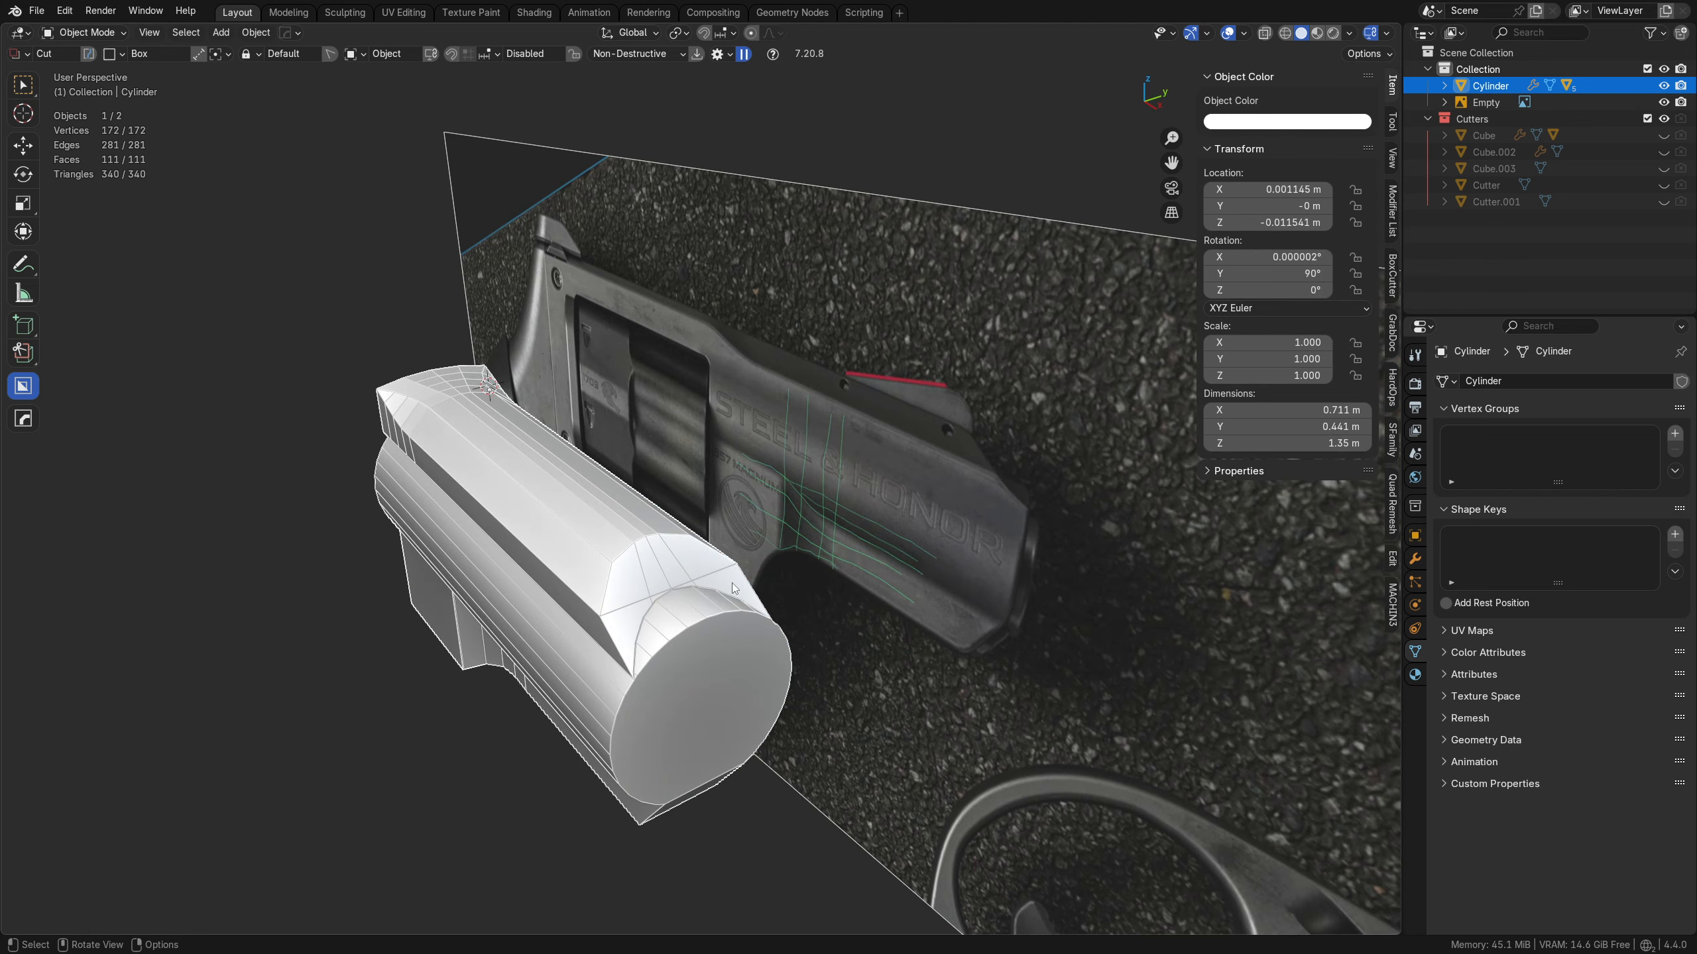
middle_drag(733, 588, 844, 630)
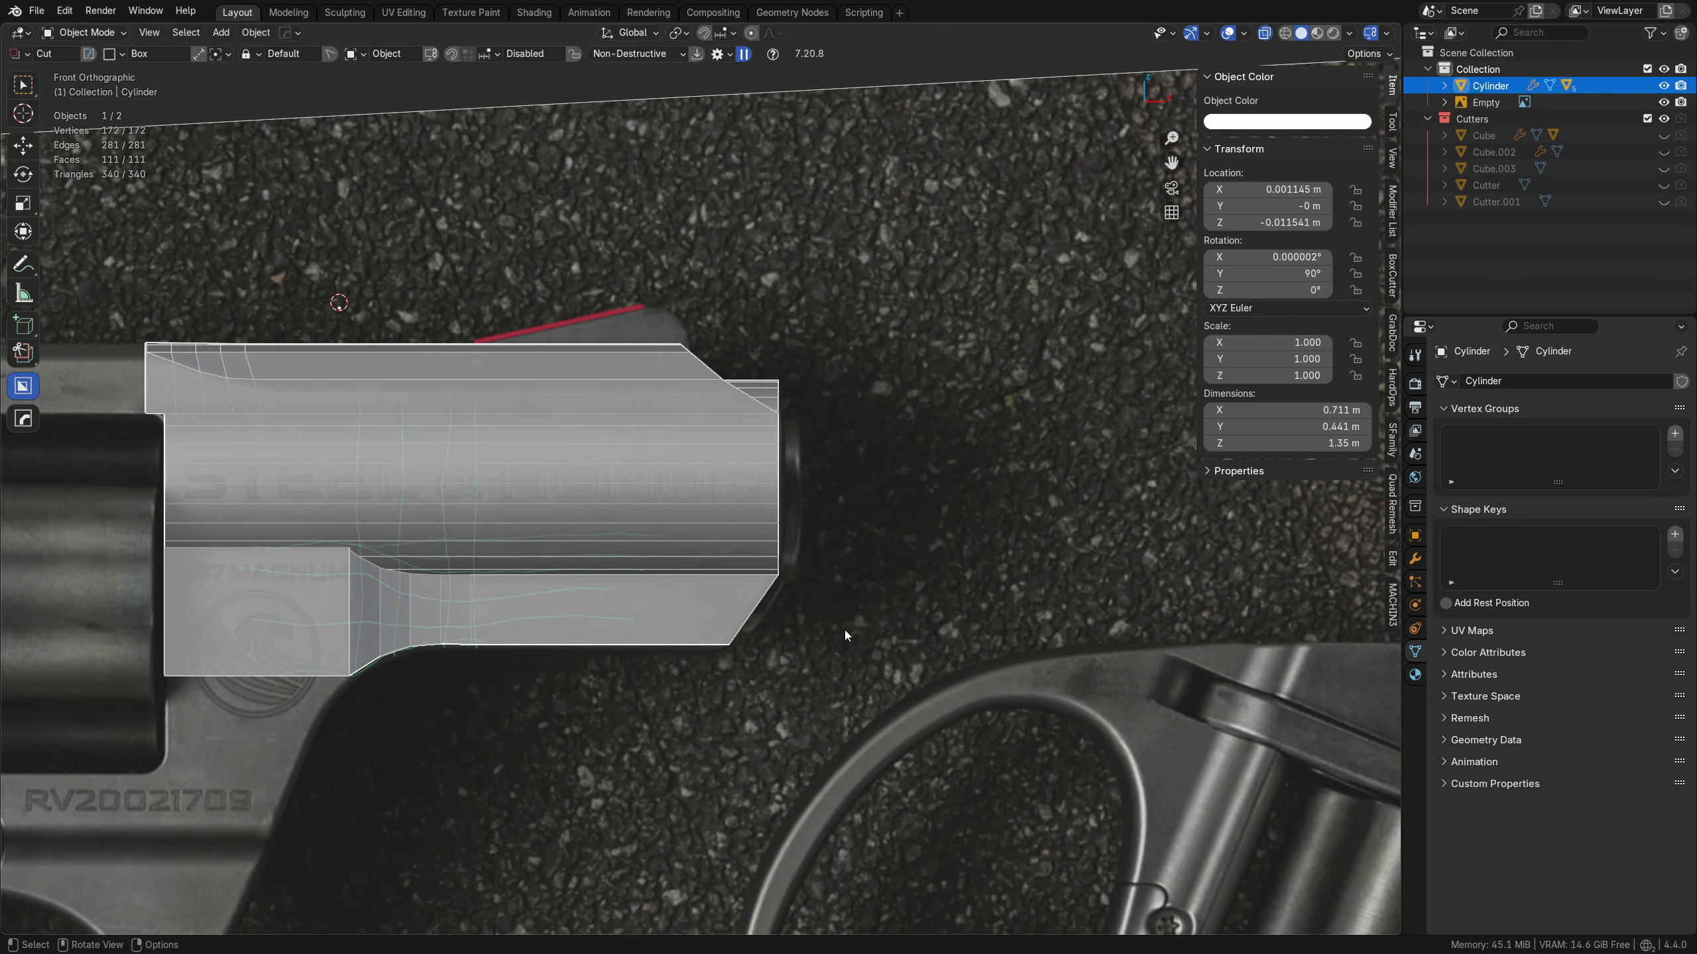
key(alt+z)
shift+middle_drag(652, 667, 826, 599)
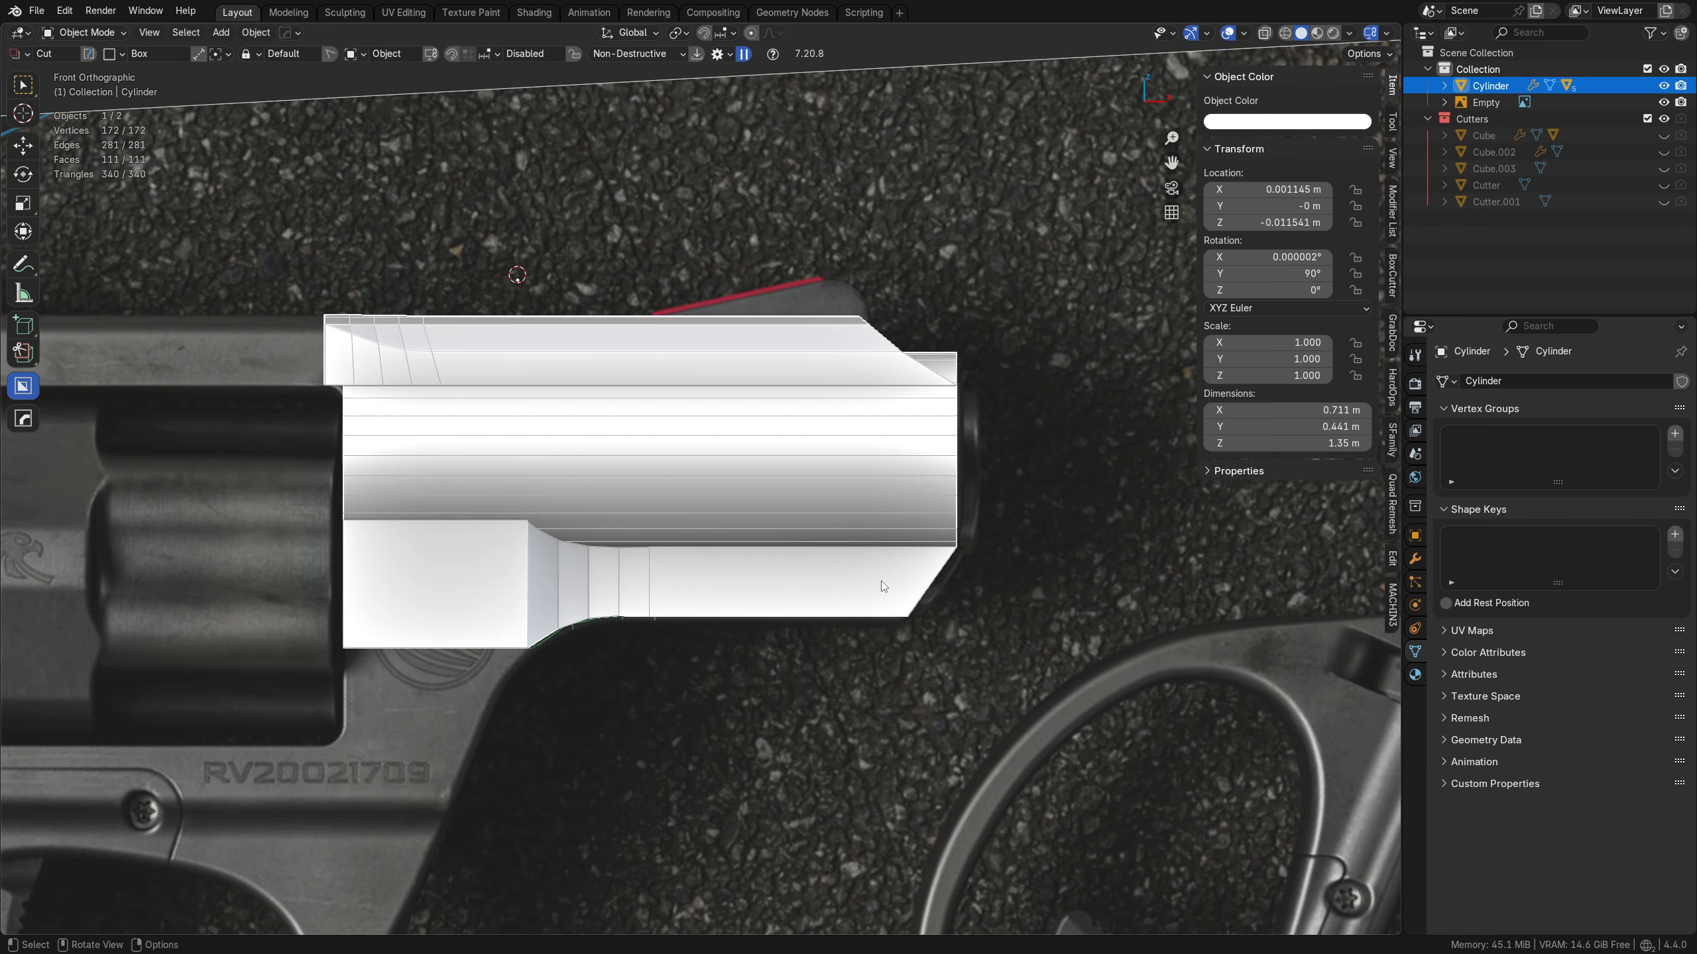
scroll(738, 602, up, 4)
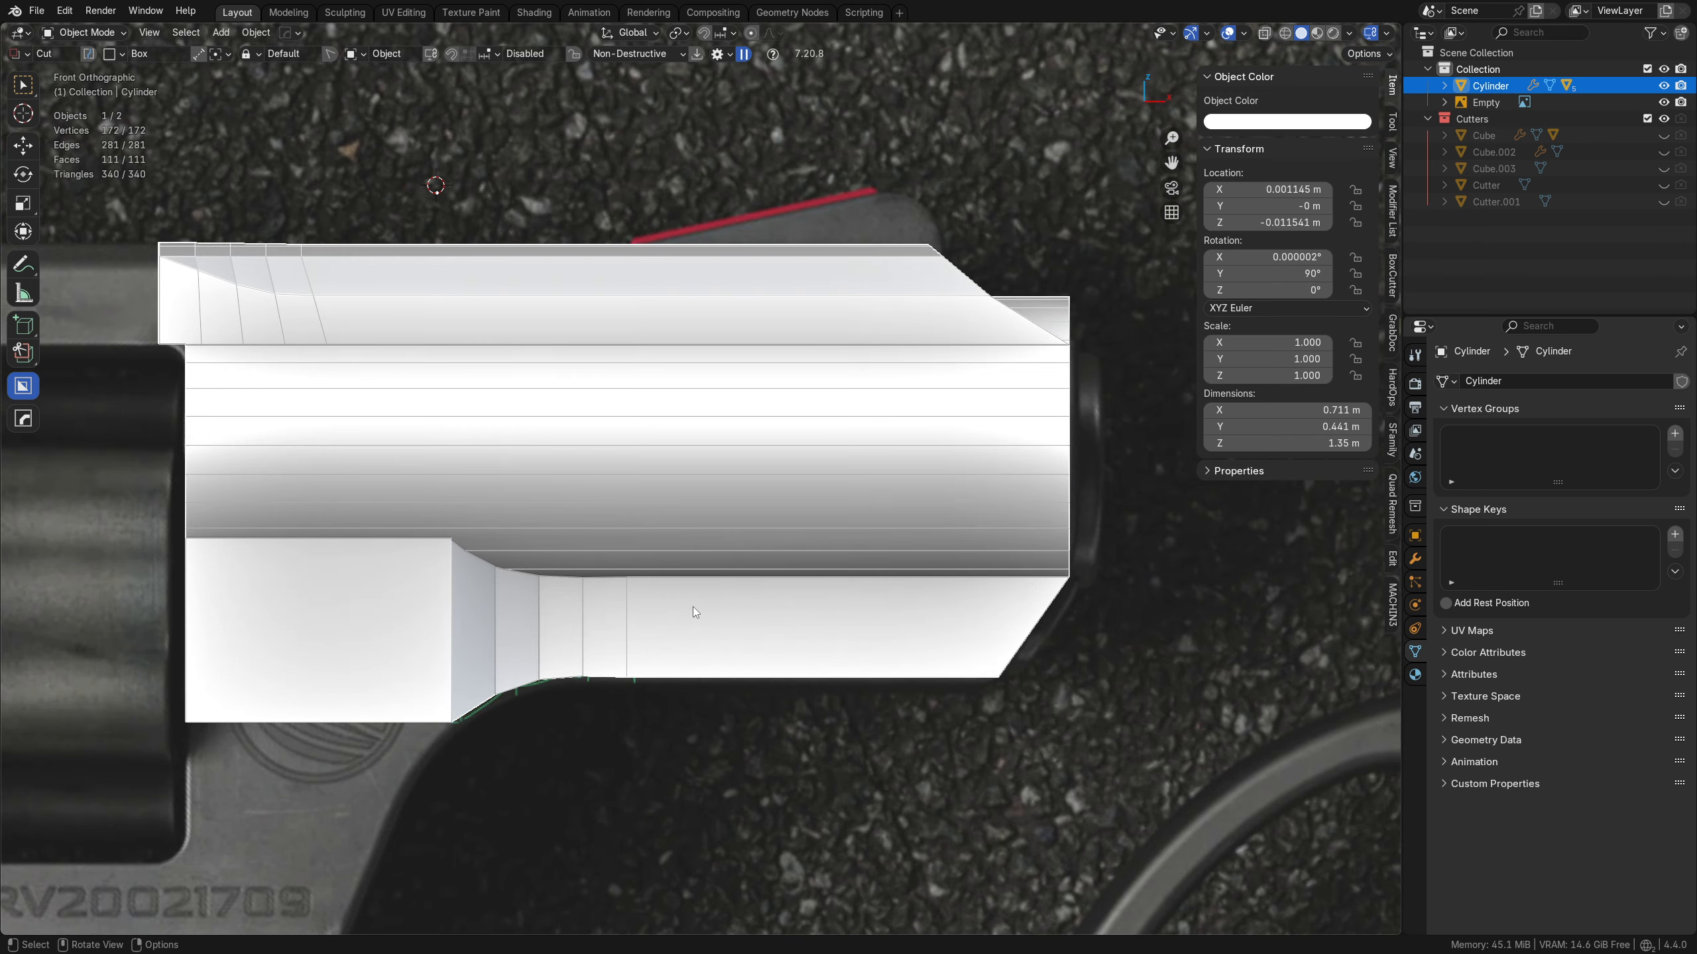
middle_drag(826, 594, 758, 652)
- Reveal the underlug through the barrel's Boolean union modifier and make it the active object
key(q)
click(660, 626)
scroll(659, 626, up, 2)
click(659, 626)
click(797, 684)
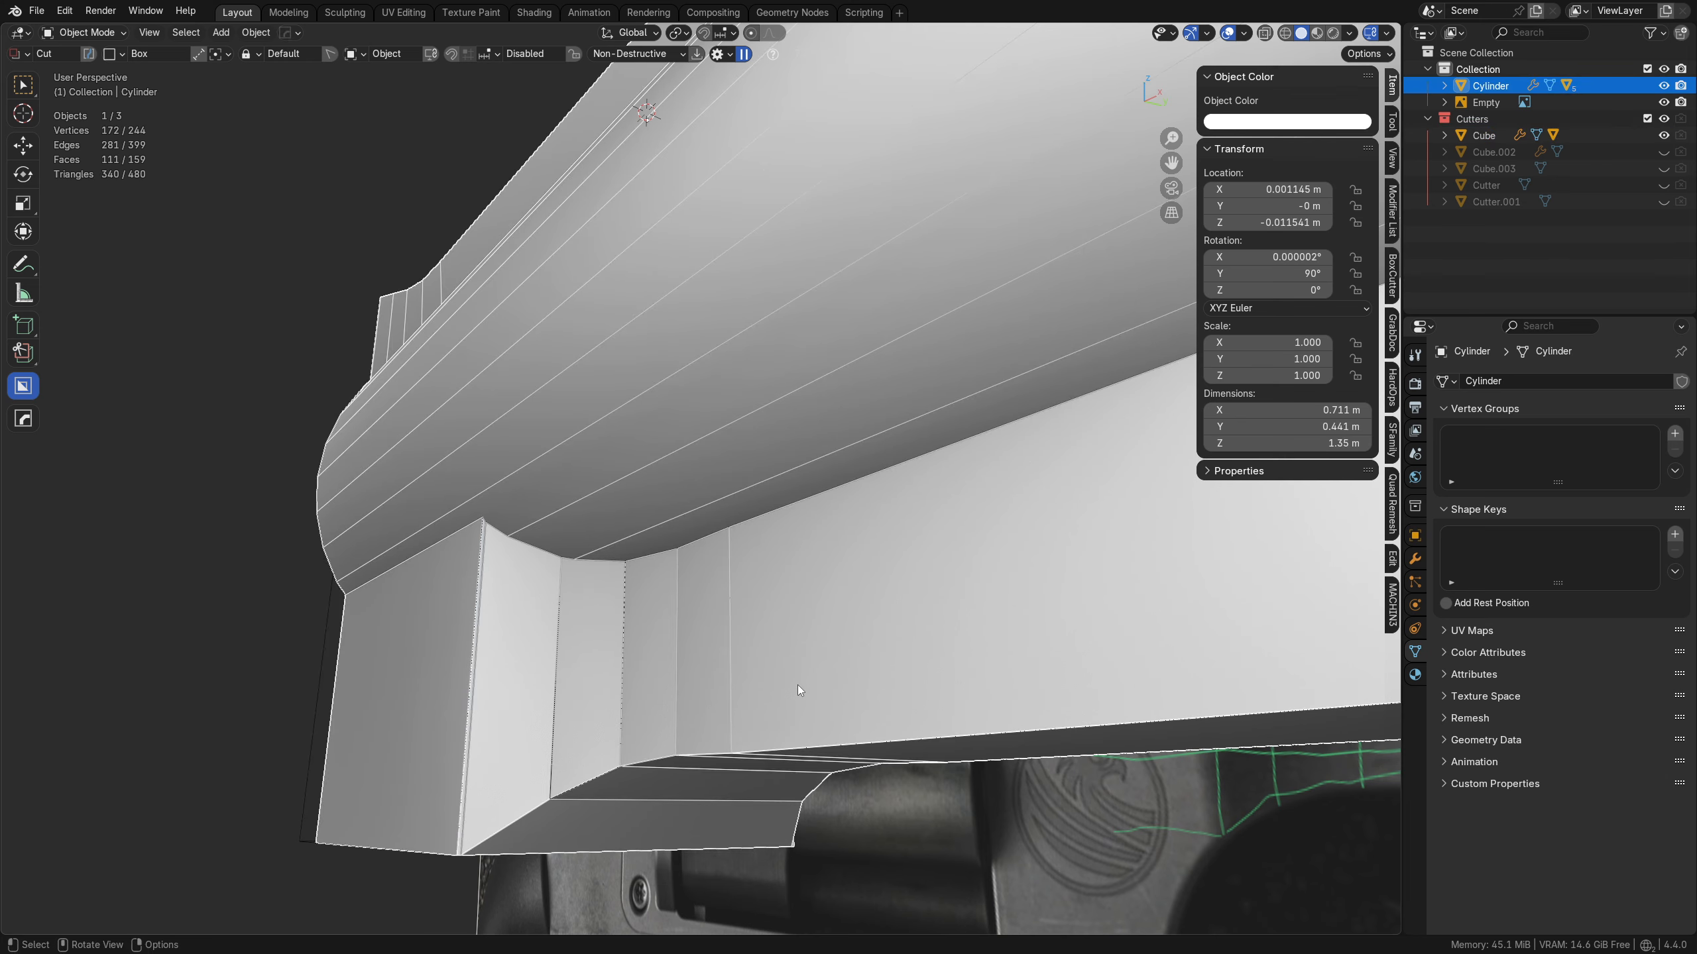
key(q)
click(798, 684)
scroll(797, 685, up, 2)
scroll(798, 685, up, 1)
scroll(798, 685, down, 2)
click(798, 685)
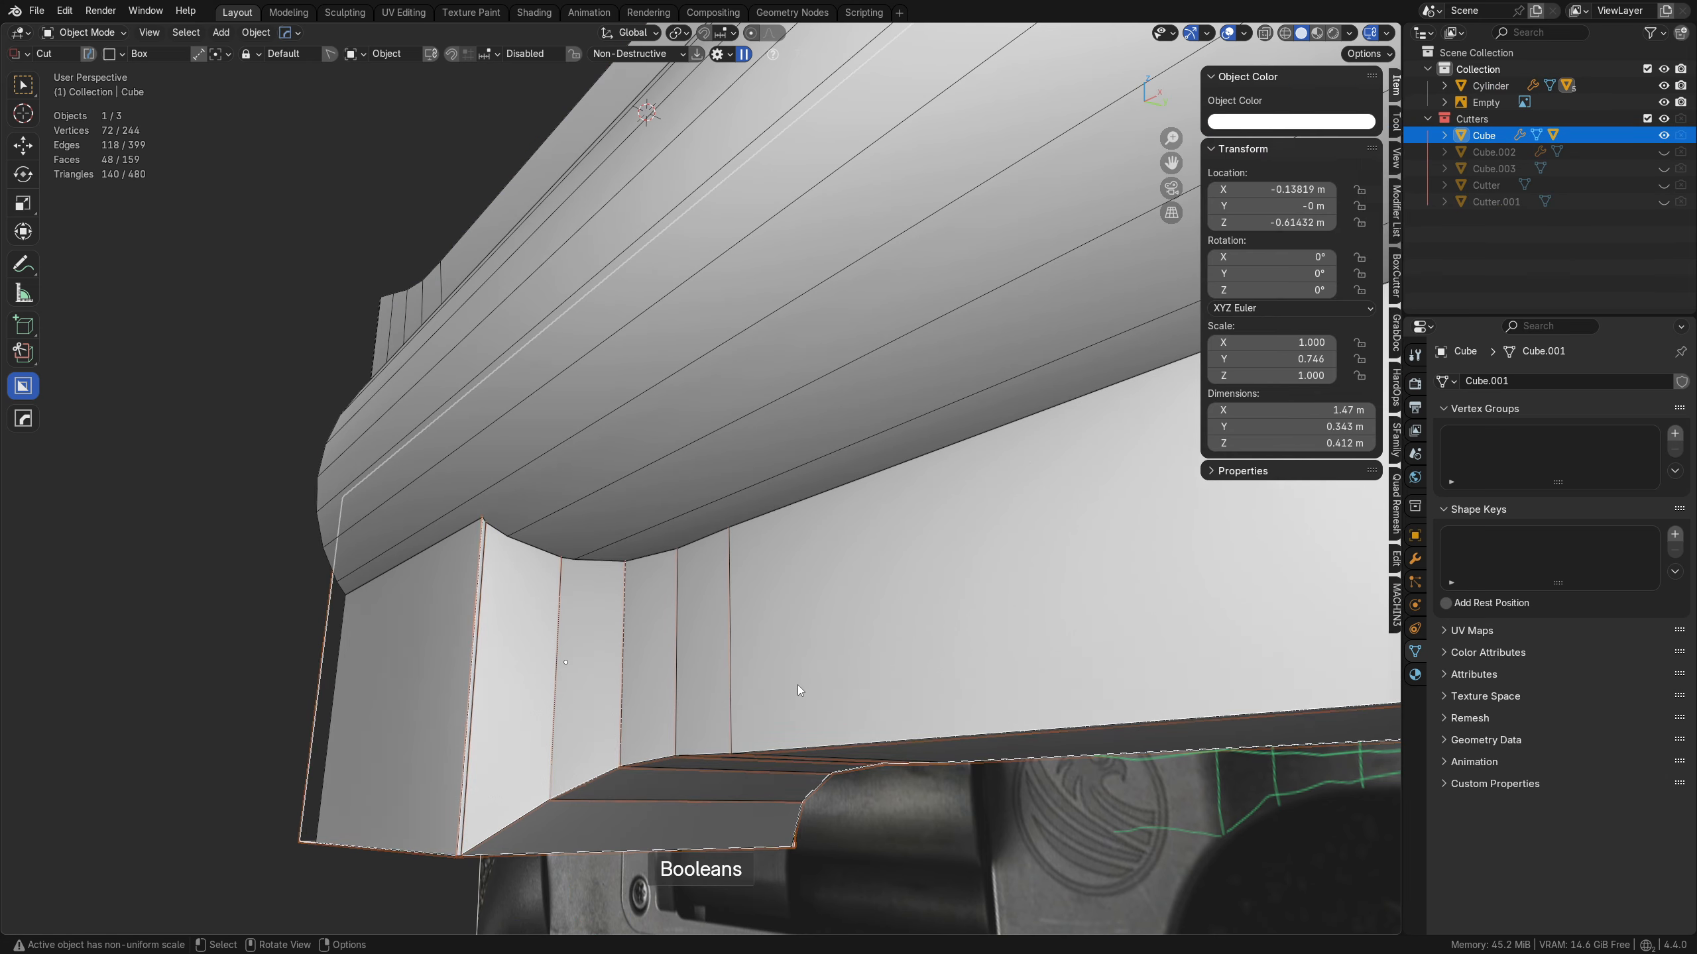
- Reveal the side cutter Cube.001 through the underlug's Boolean modifier and select it
key(q)
click(796, 686)
click(797, 685)
click(797, 686)
scroll(795, 687, down, 3)
middle_drag(796, 687, 739, 678)
- Shift the underlug's side cutter along Y to location 0.004332 m to even out both sides
key(g)
key(x)
key(y)
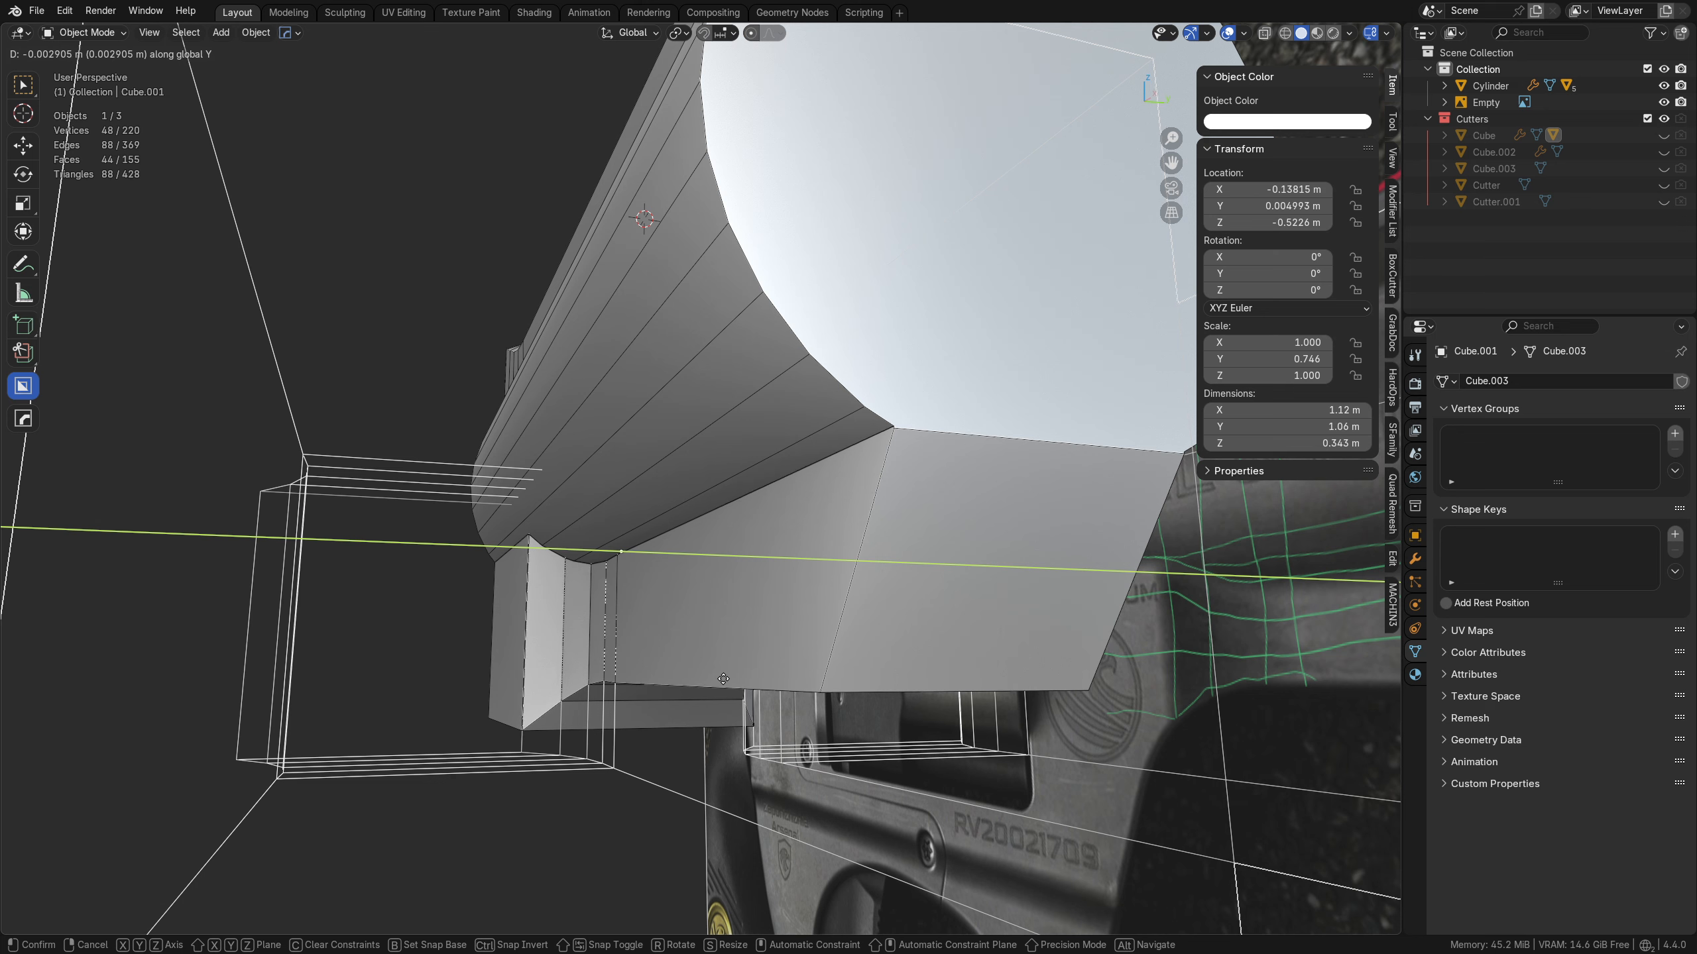
click(723, 679)
key(g)
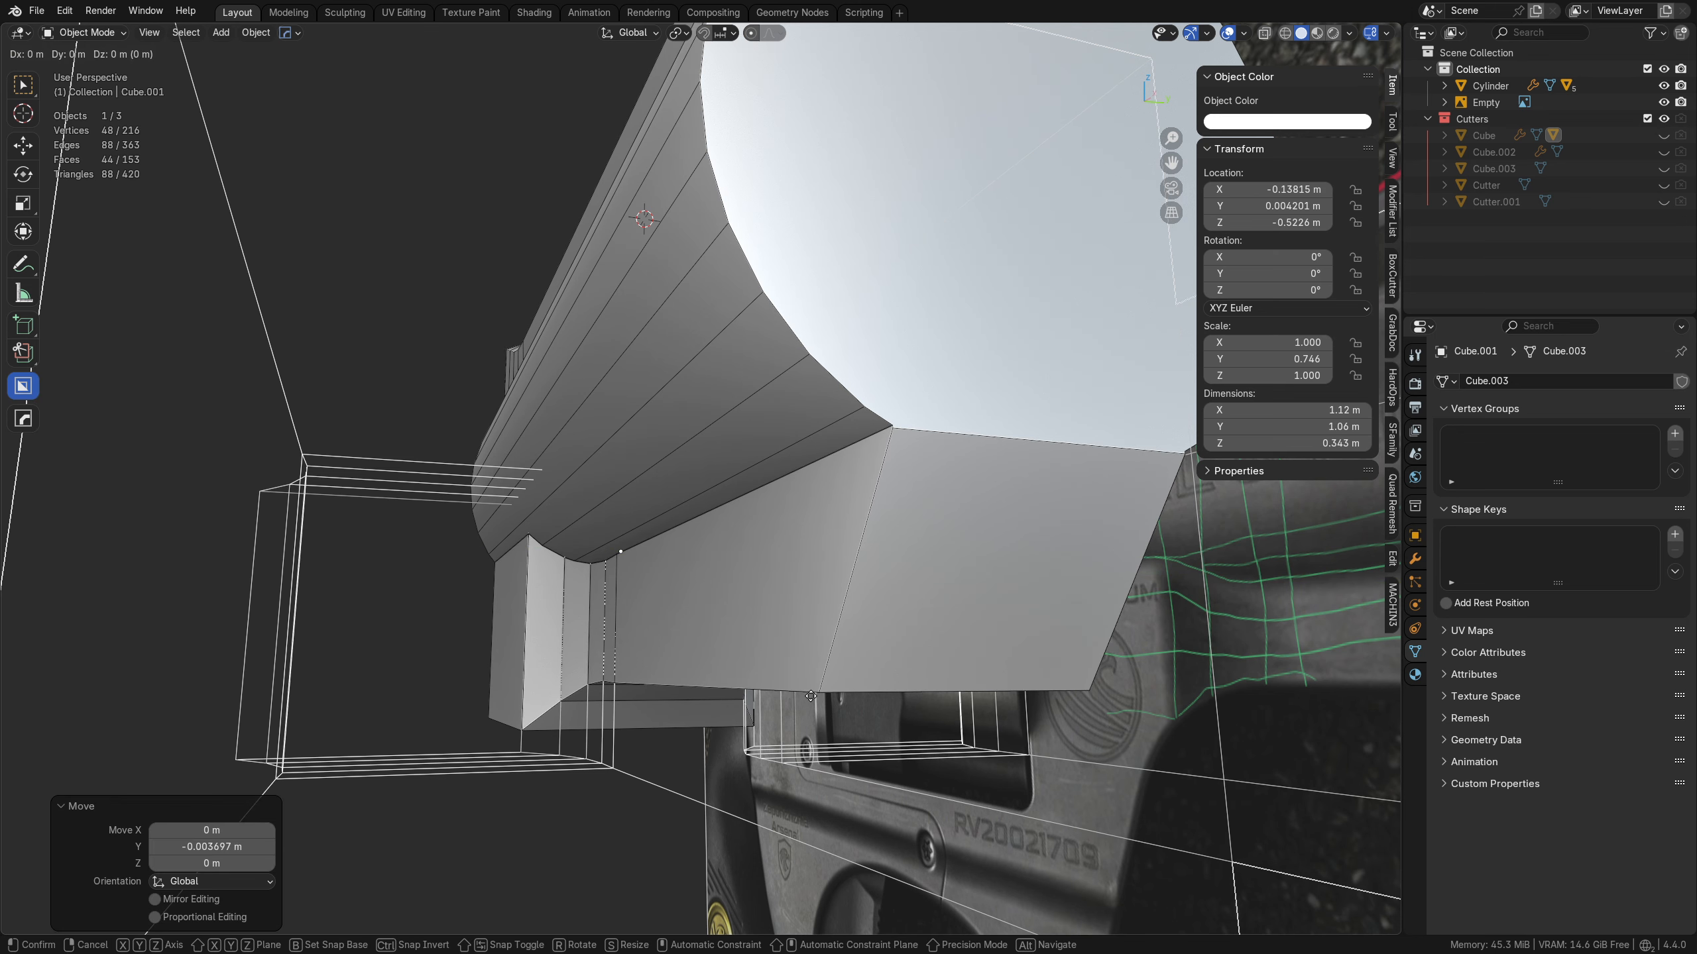
key(y)
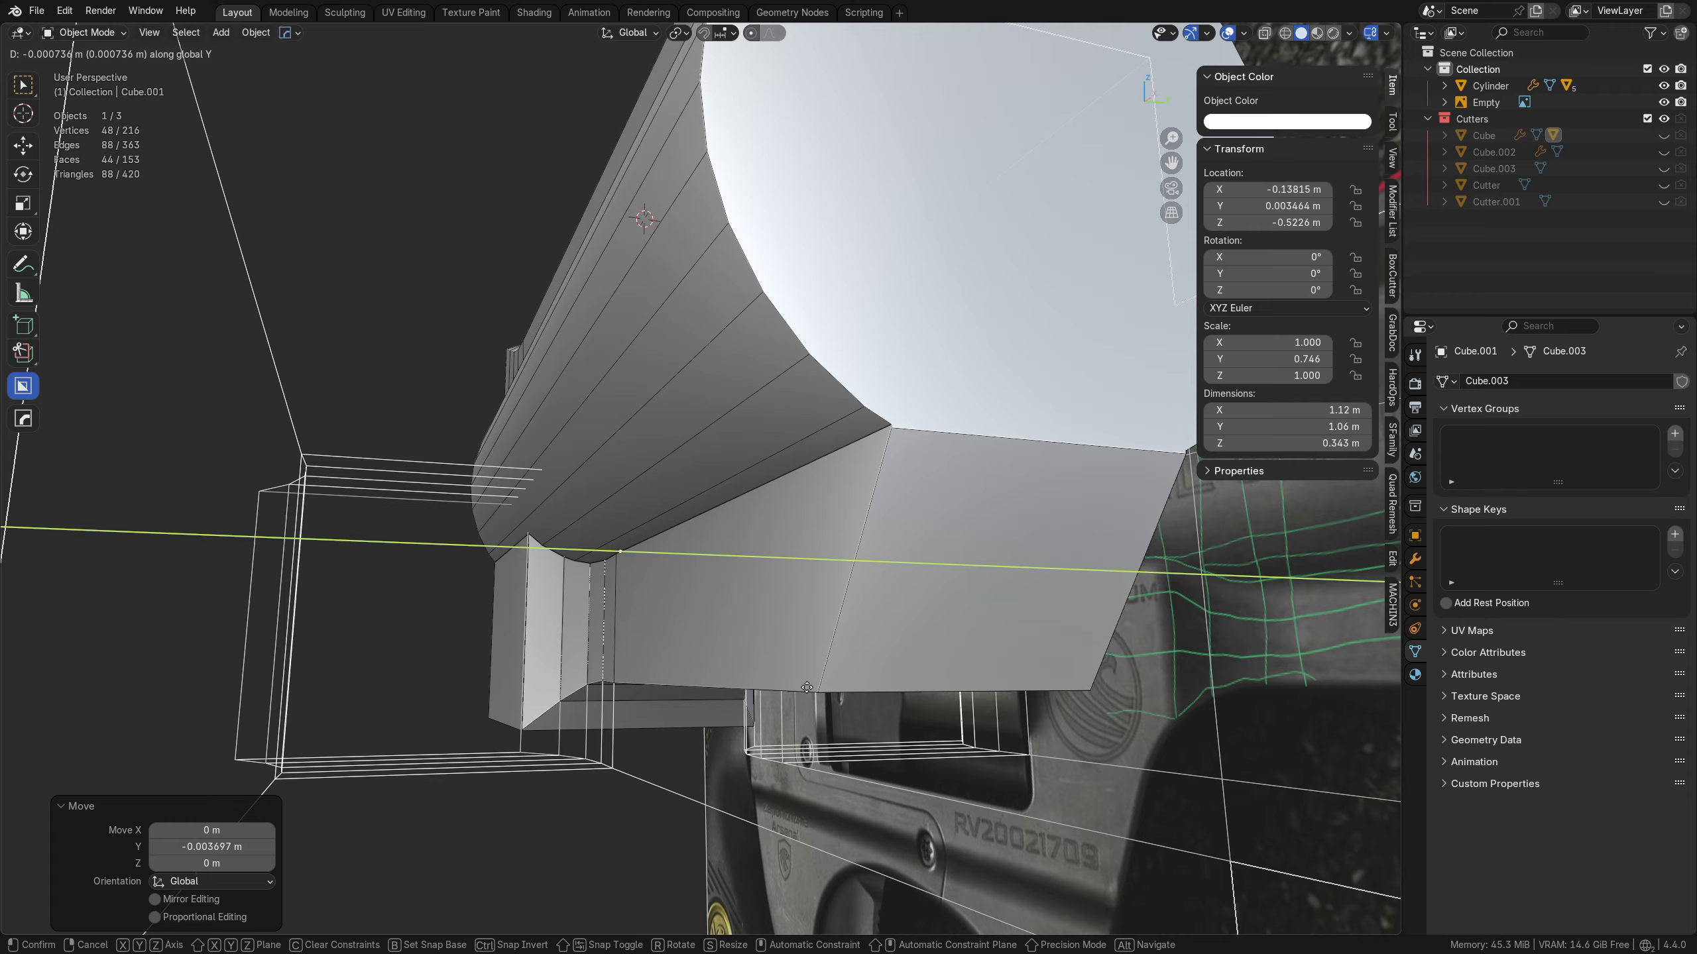
click(812, 684)
middle_drag(811, 685, 746, 596)
scroll(725, 661, up, 2)
middle_drag(722, 664, 608, 557)
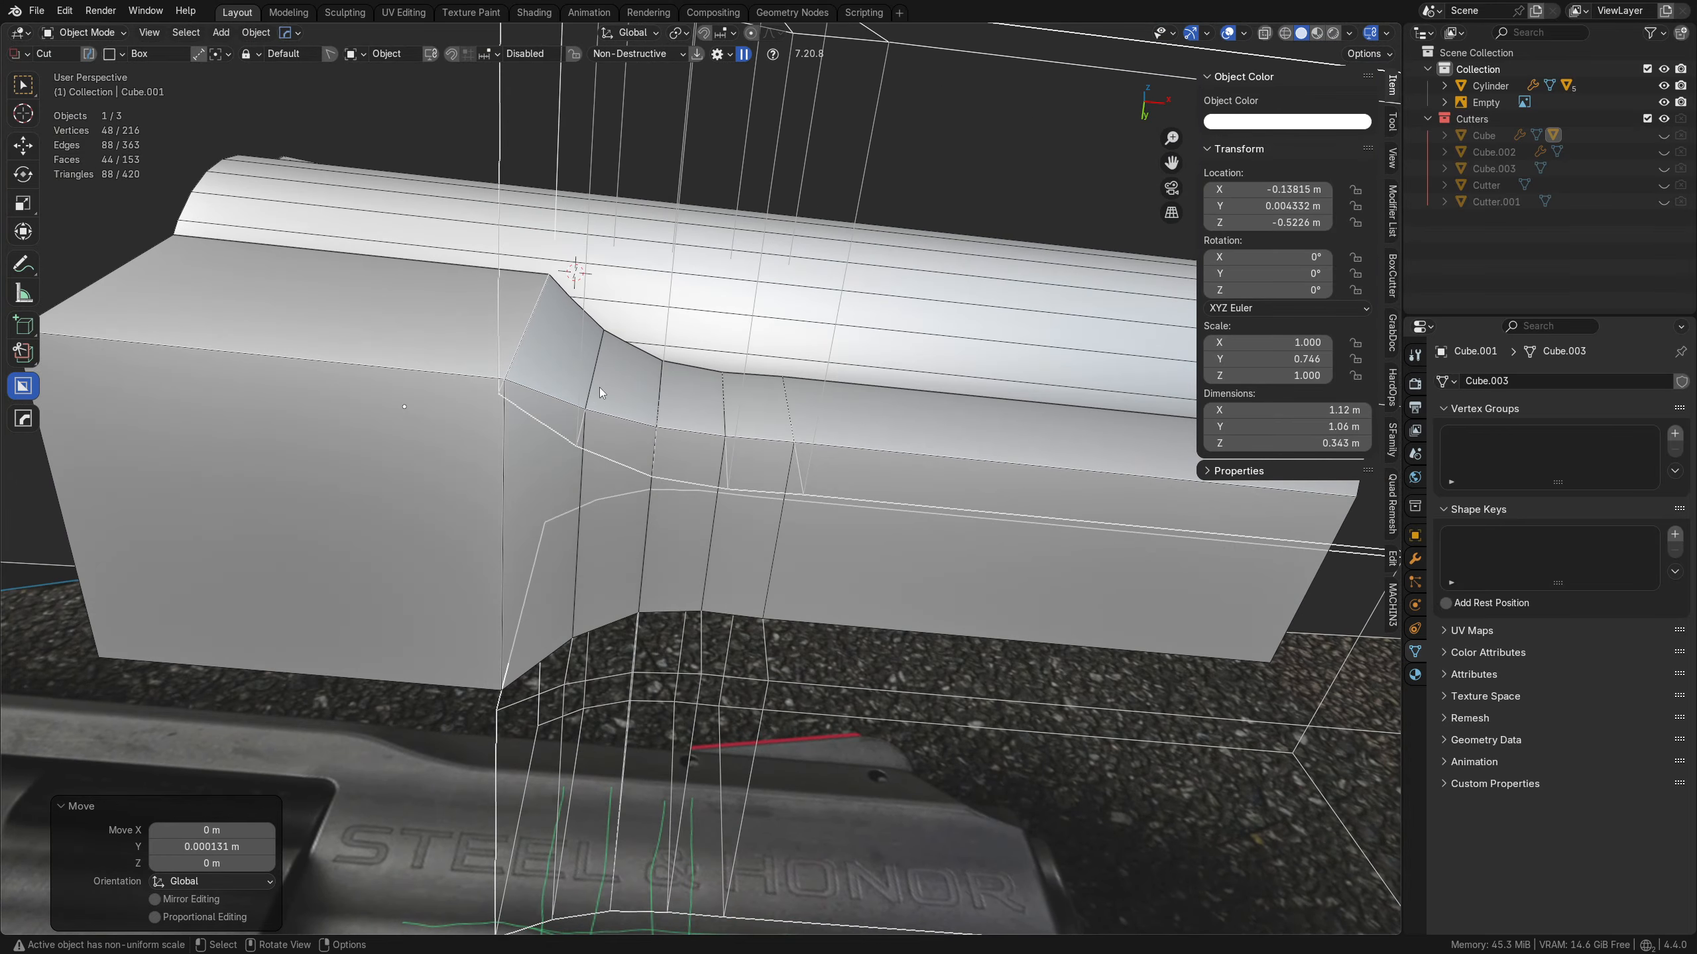
middle_drag(600, 393, 475, 542)
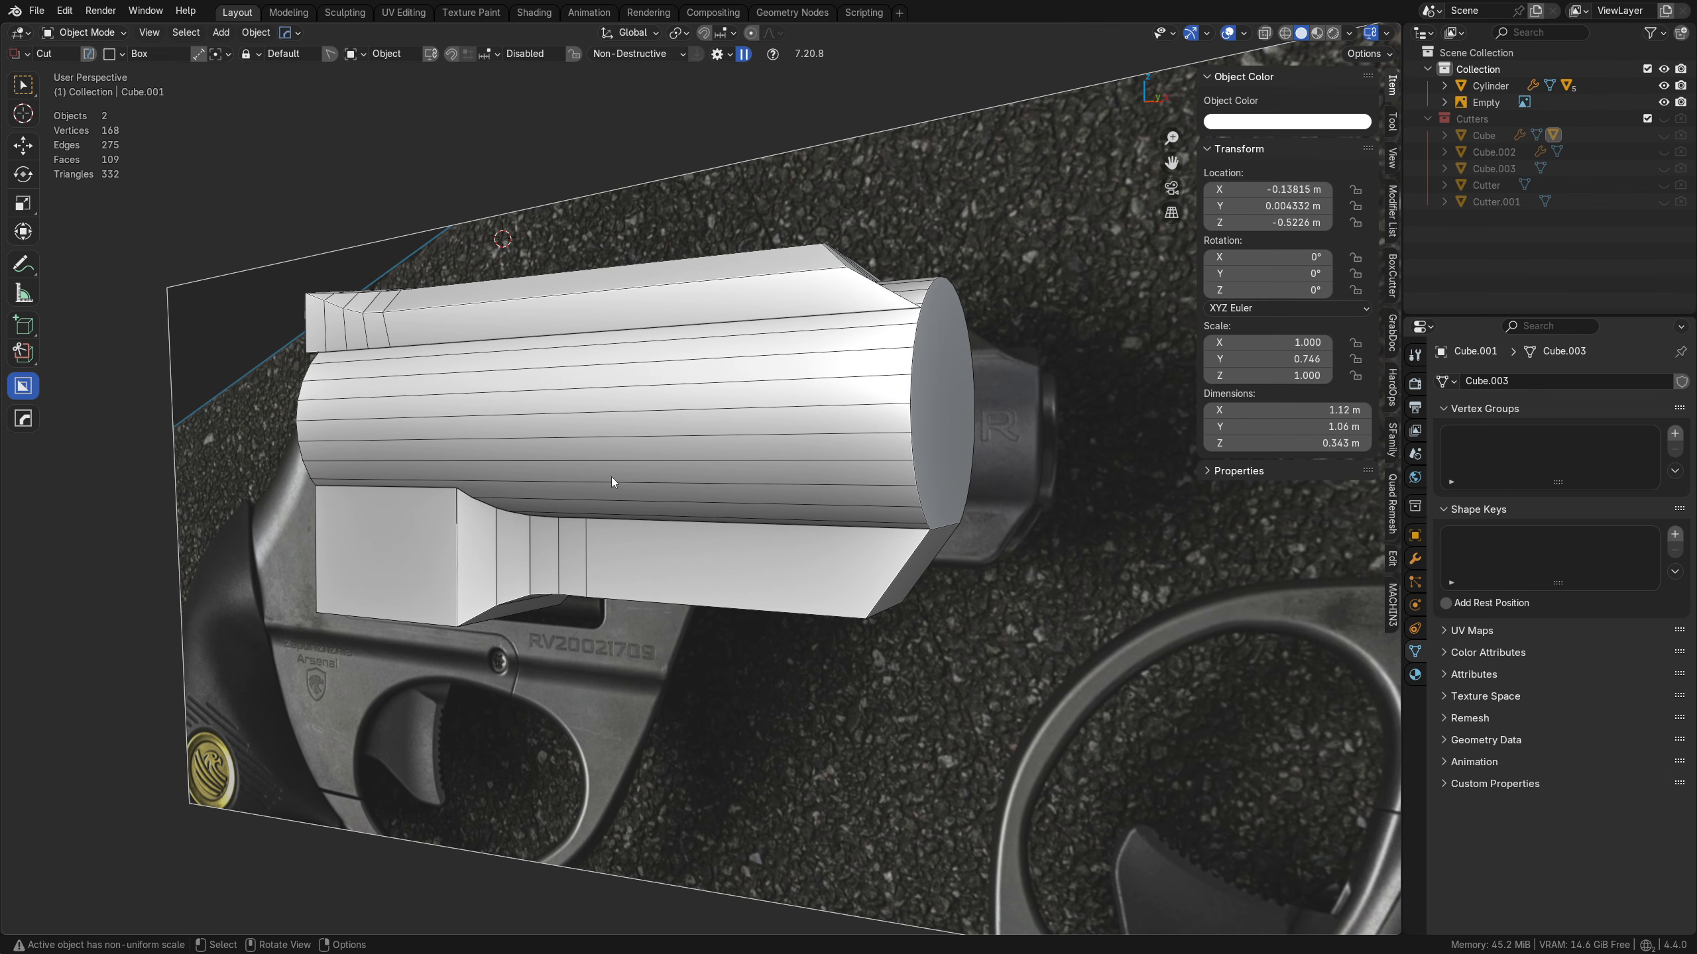
- Reveal the rear box cutter through the barrel's Boolean.004 difference modifier and move it -0.001589 m along Z
middle_drag(494, 479, 705, 564)
scroll(633, 475, up, 5)
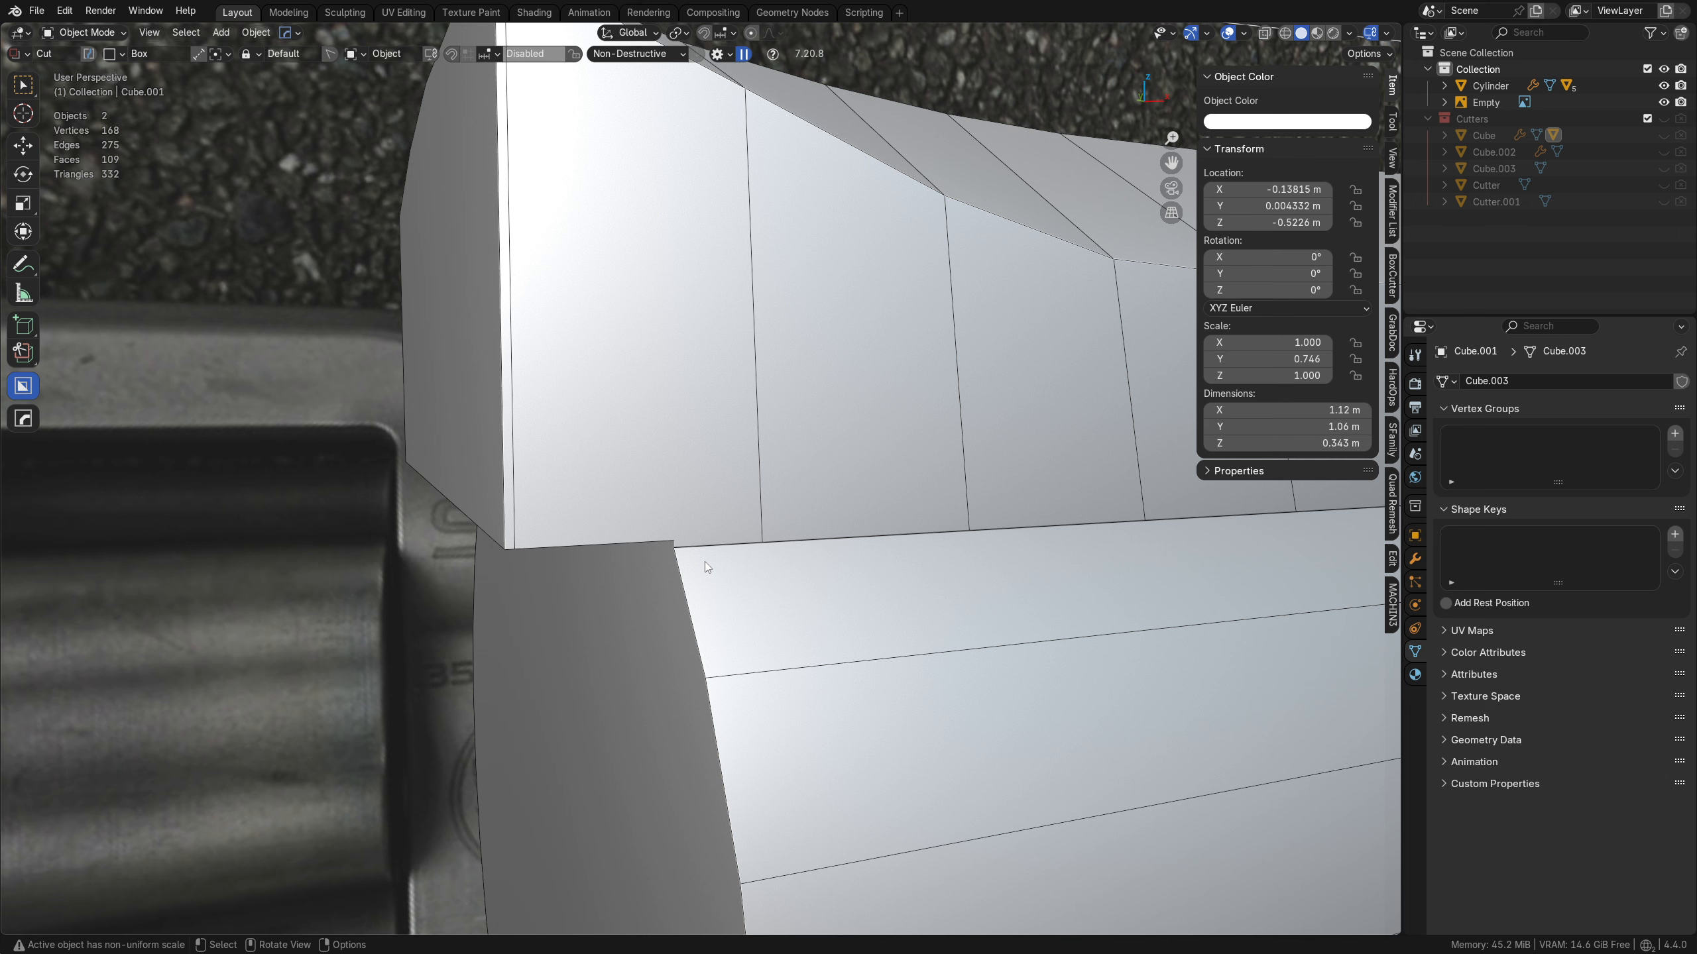
click(793, 584)
key(q)
click(859, 578)
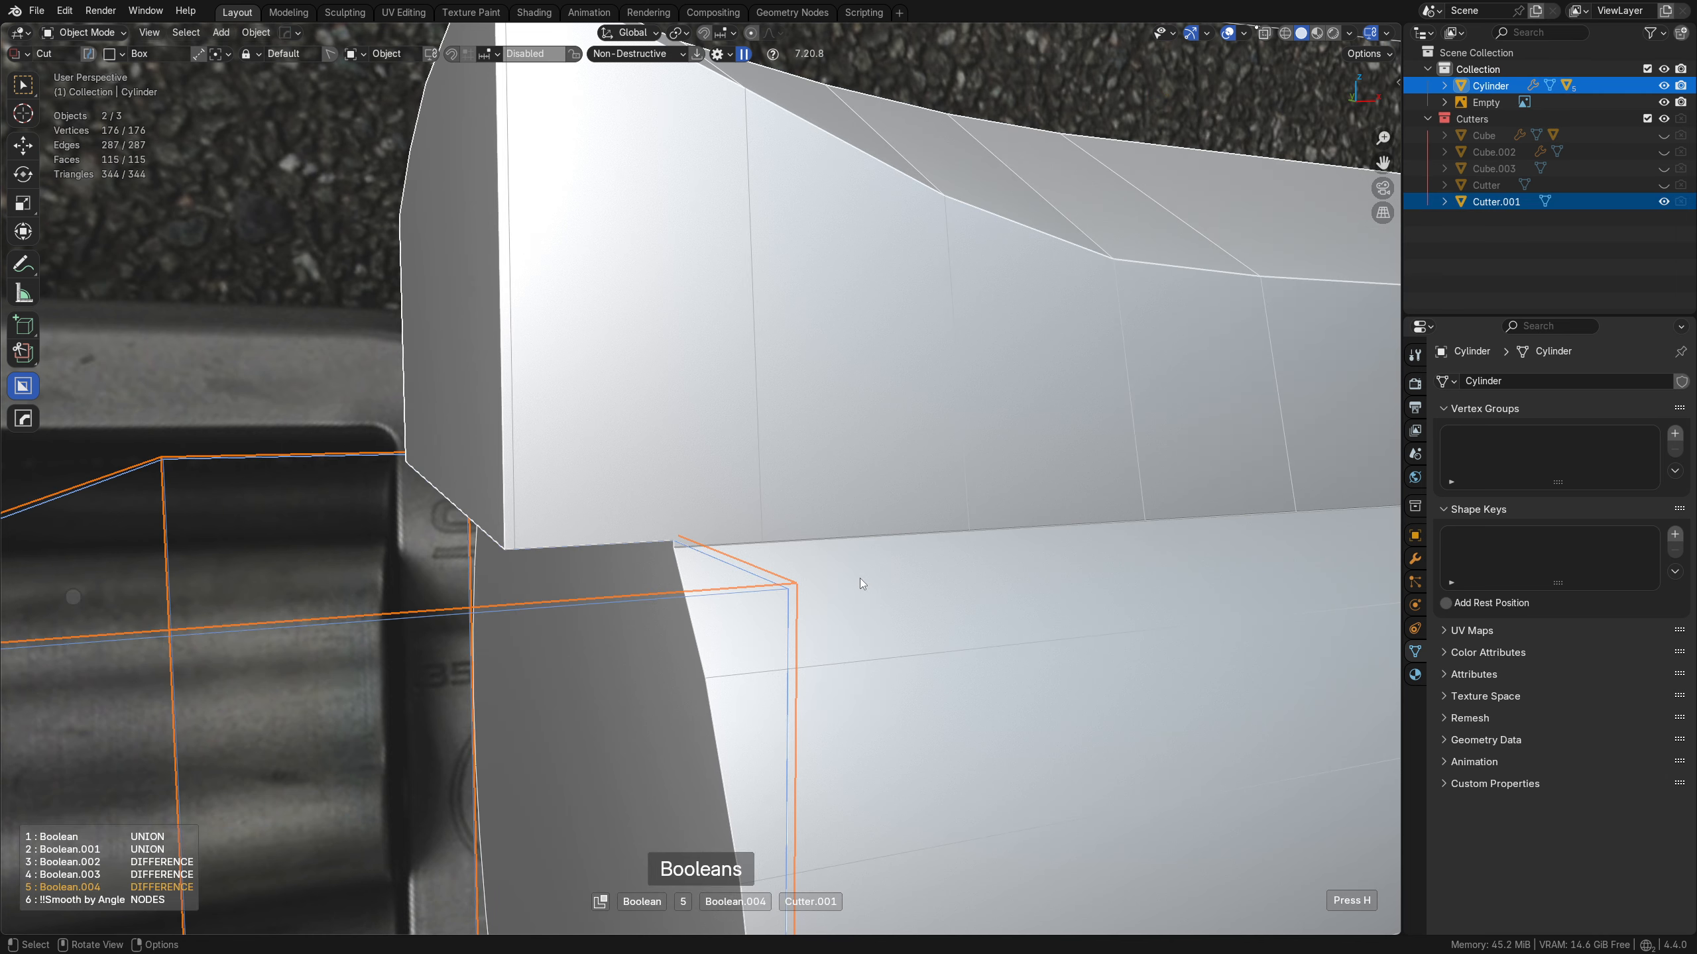
click(859, 578)
key(g)
key(z)
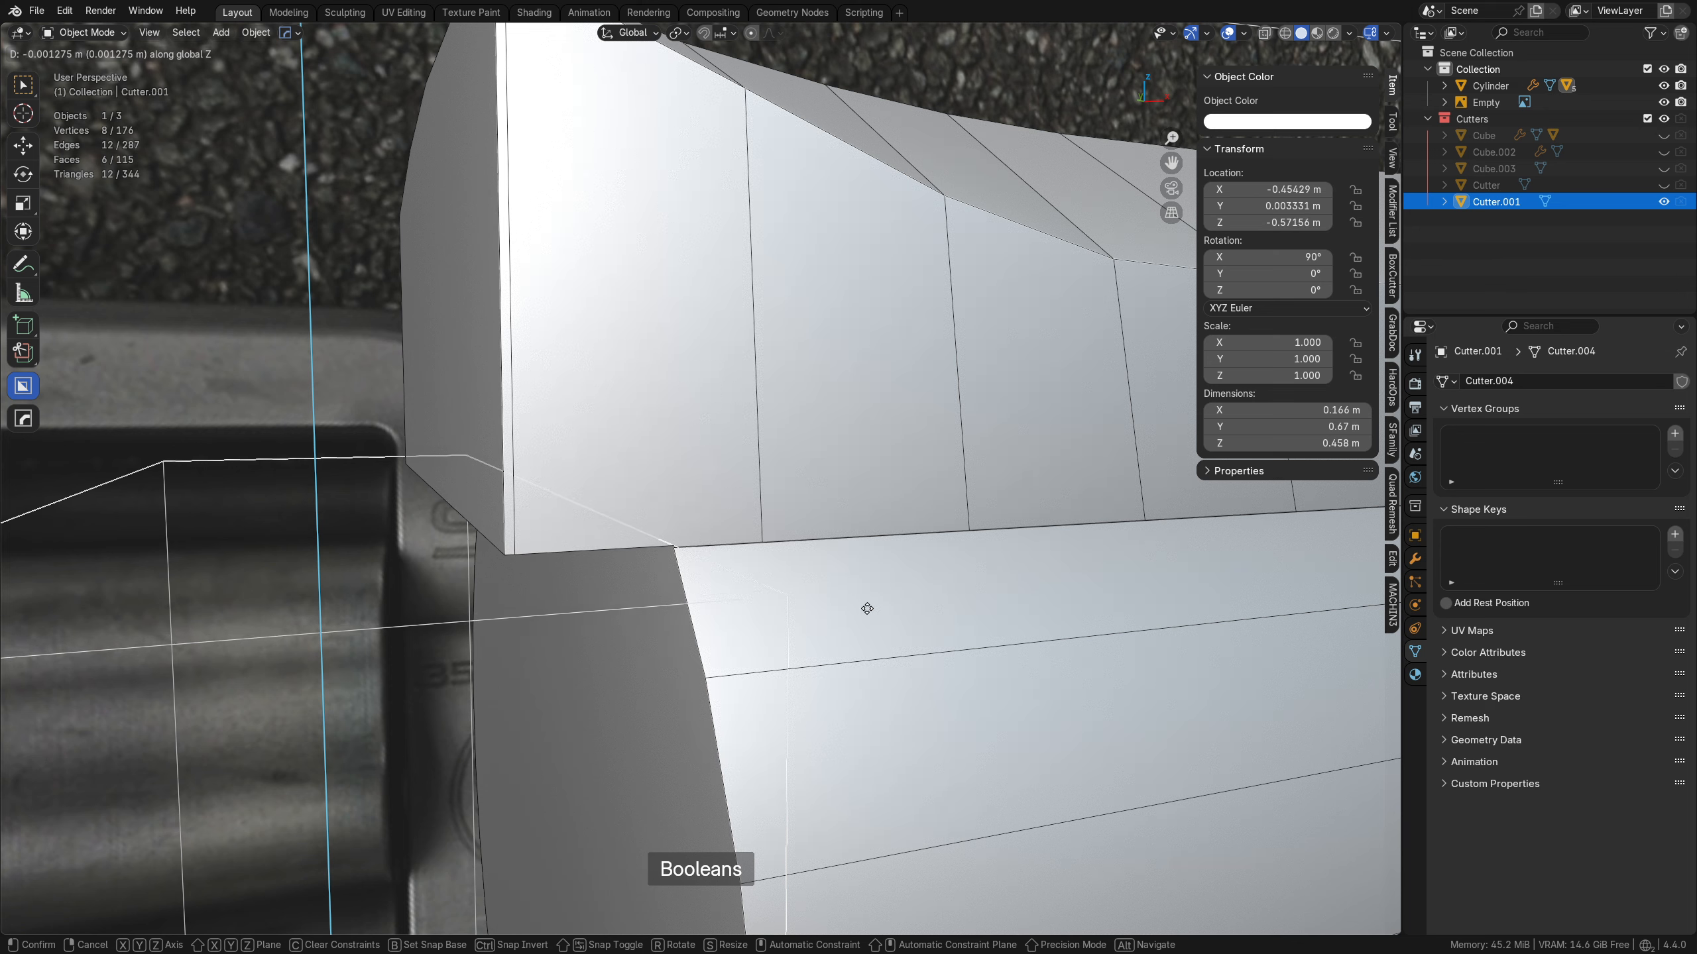
click(870, 613)
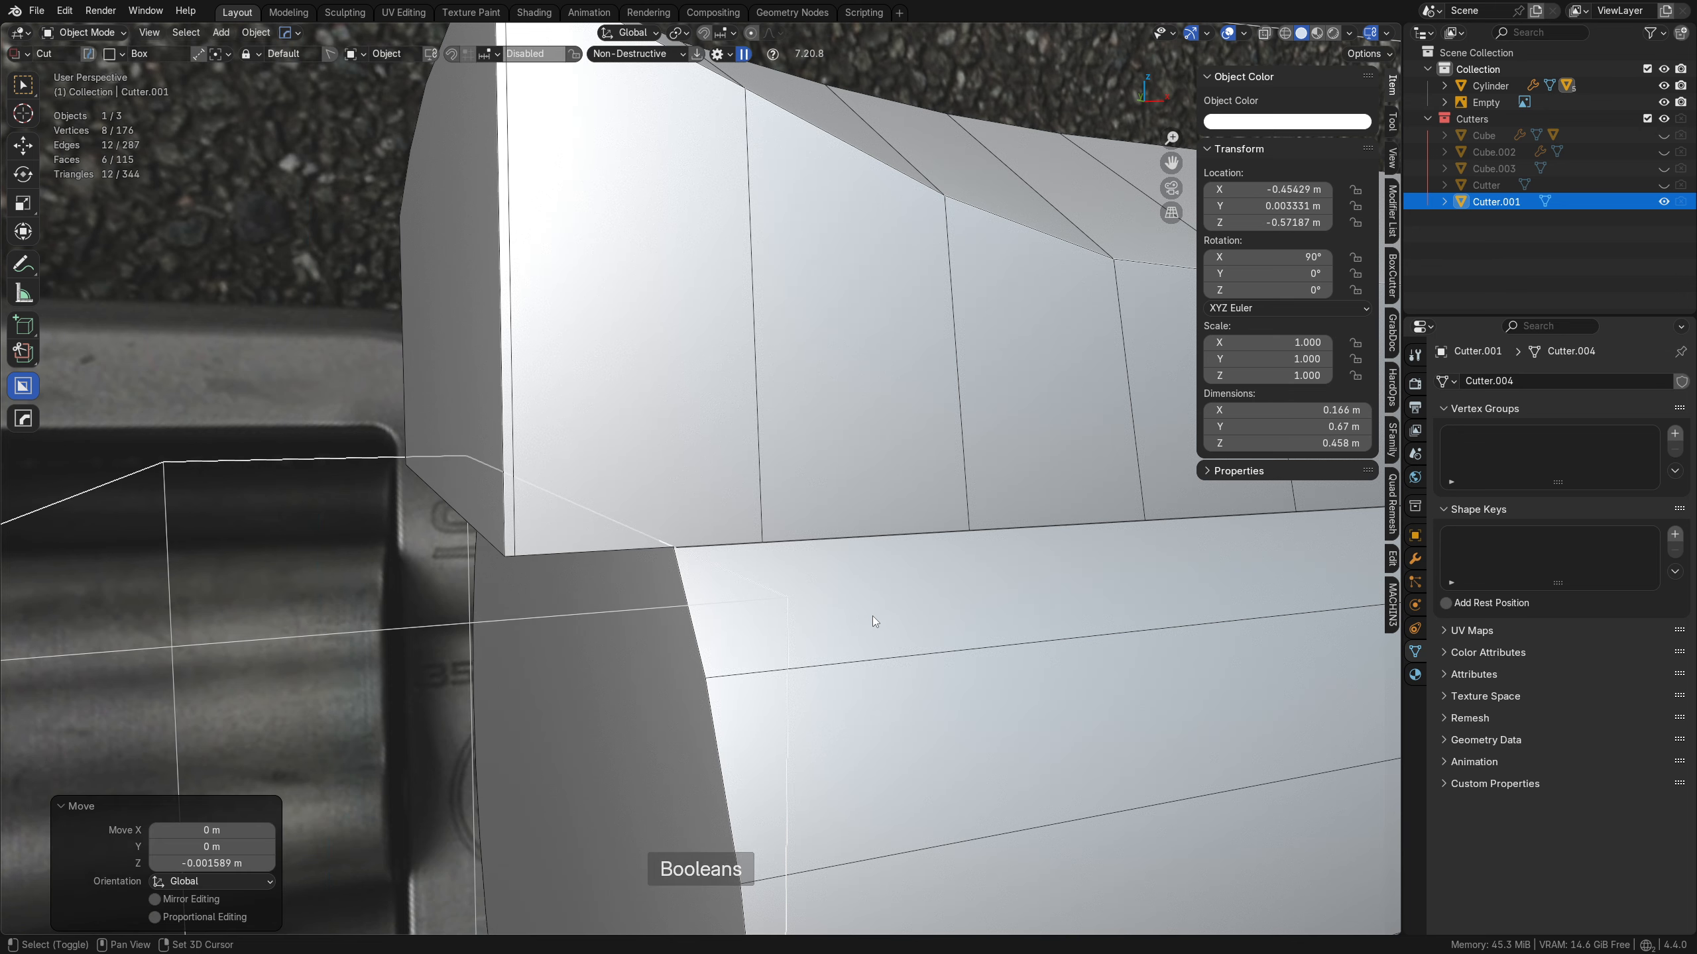
- Add a Weld modifier to the barrel and check the rear notch and muzzle geometry
click(935, 617)
click(1415, 558)
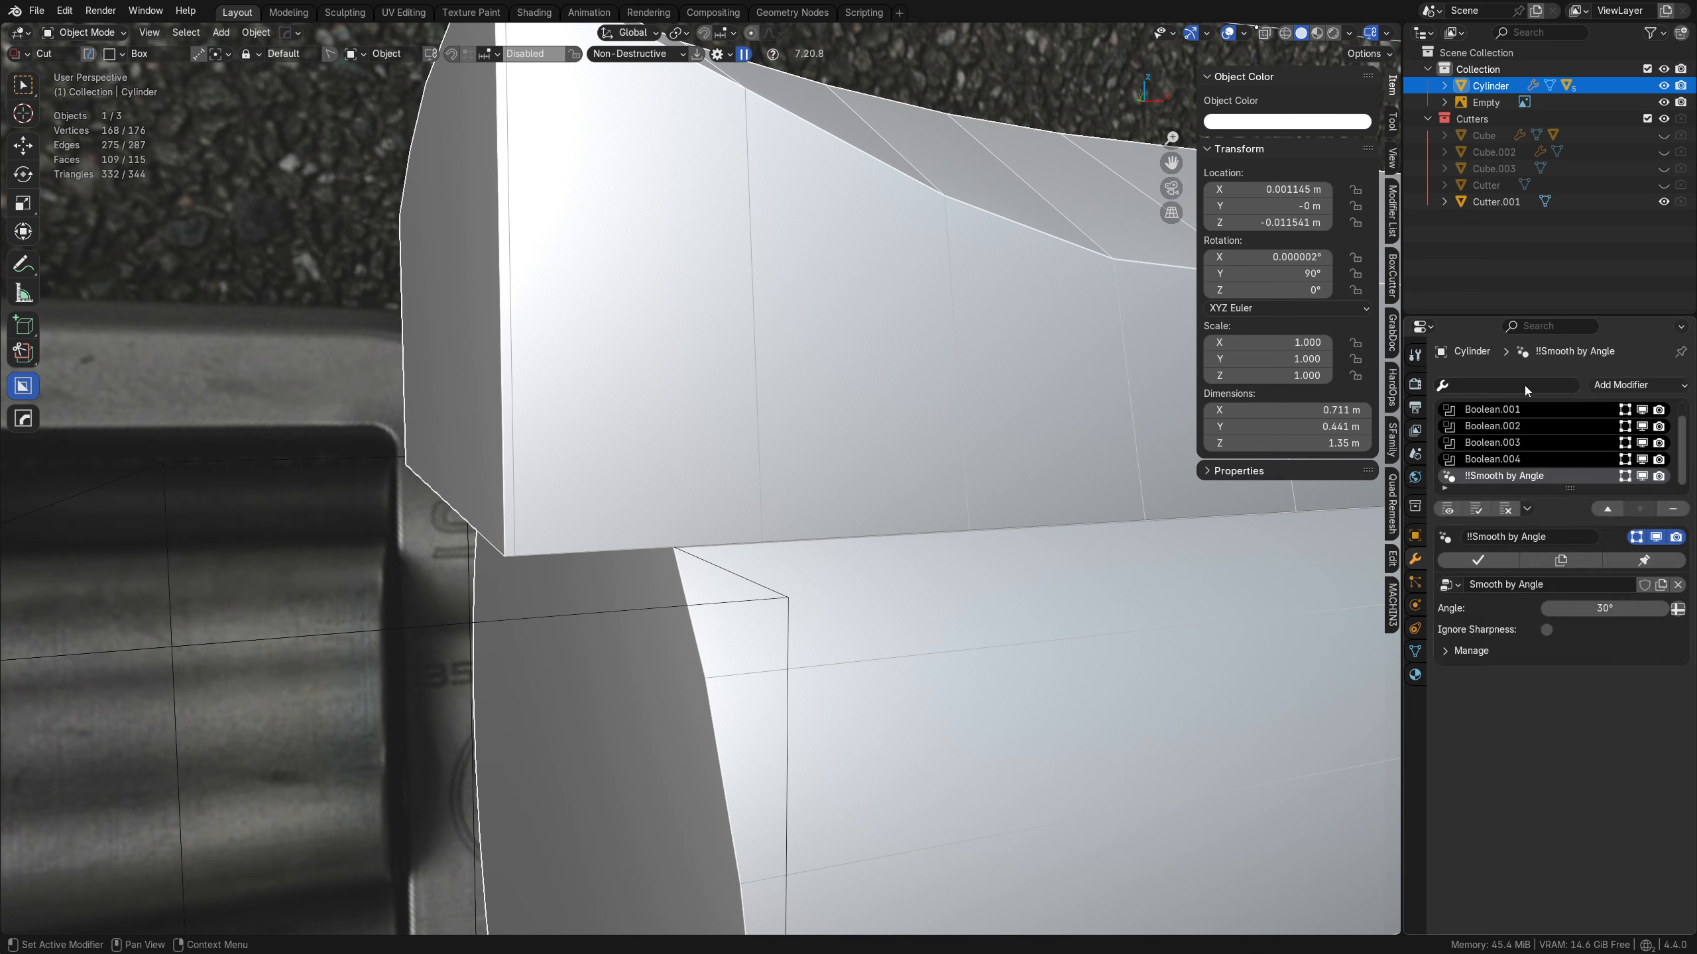
click(1503, 388)
text(we)
click(1450, 410)
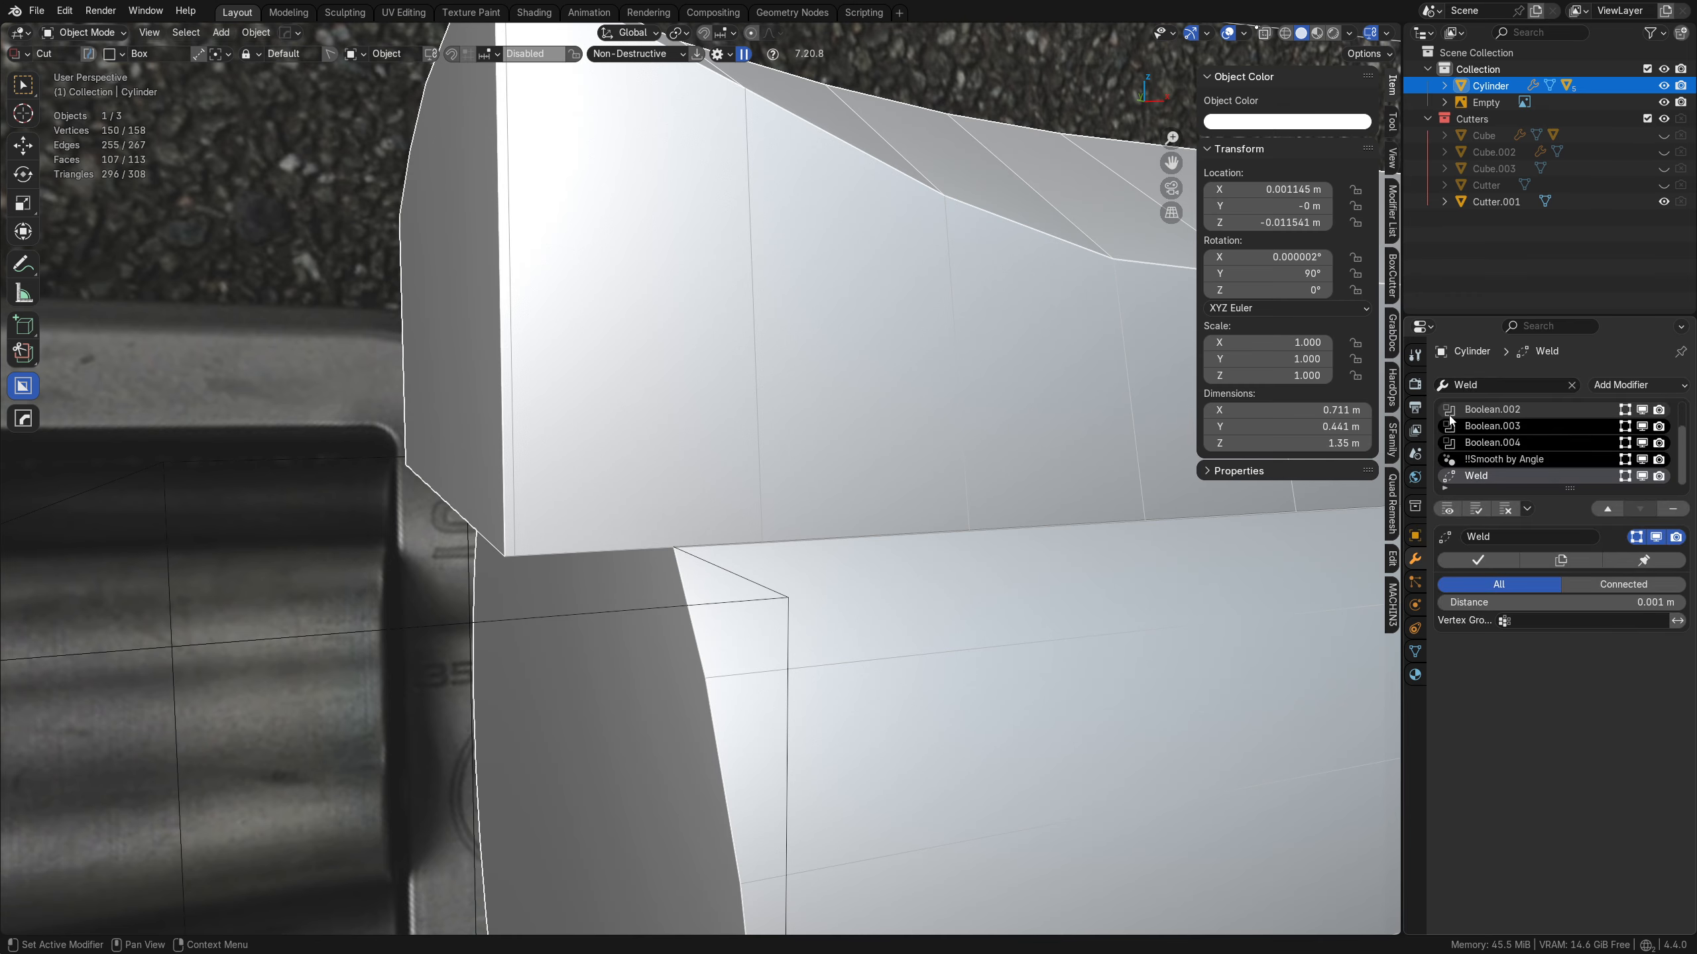
scroll(787, 579, down, 3)
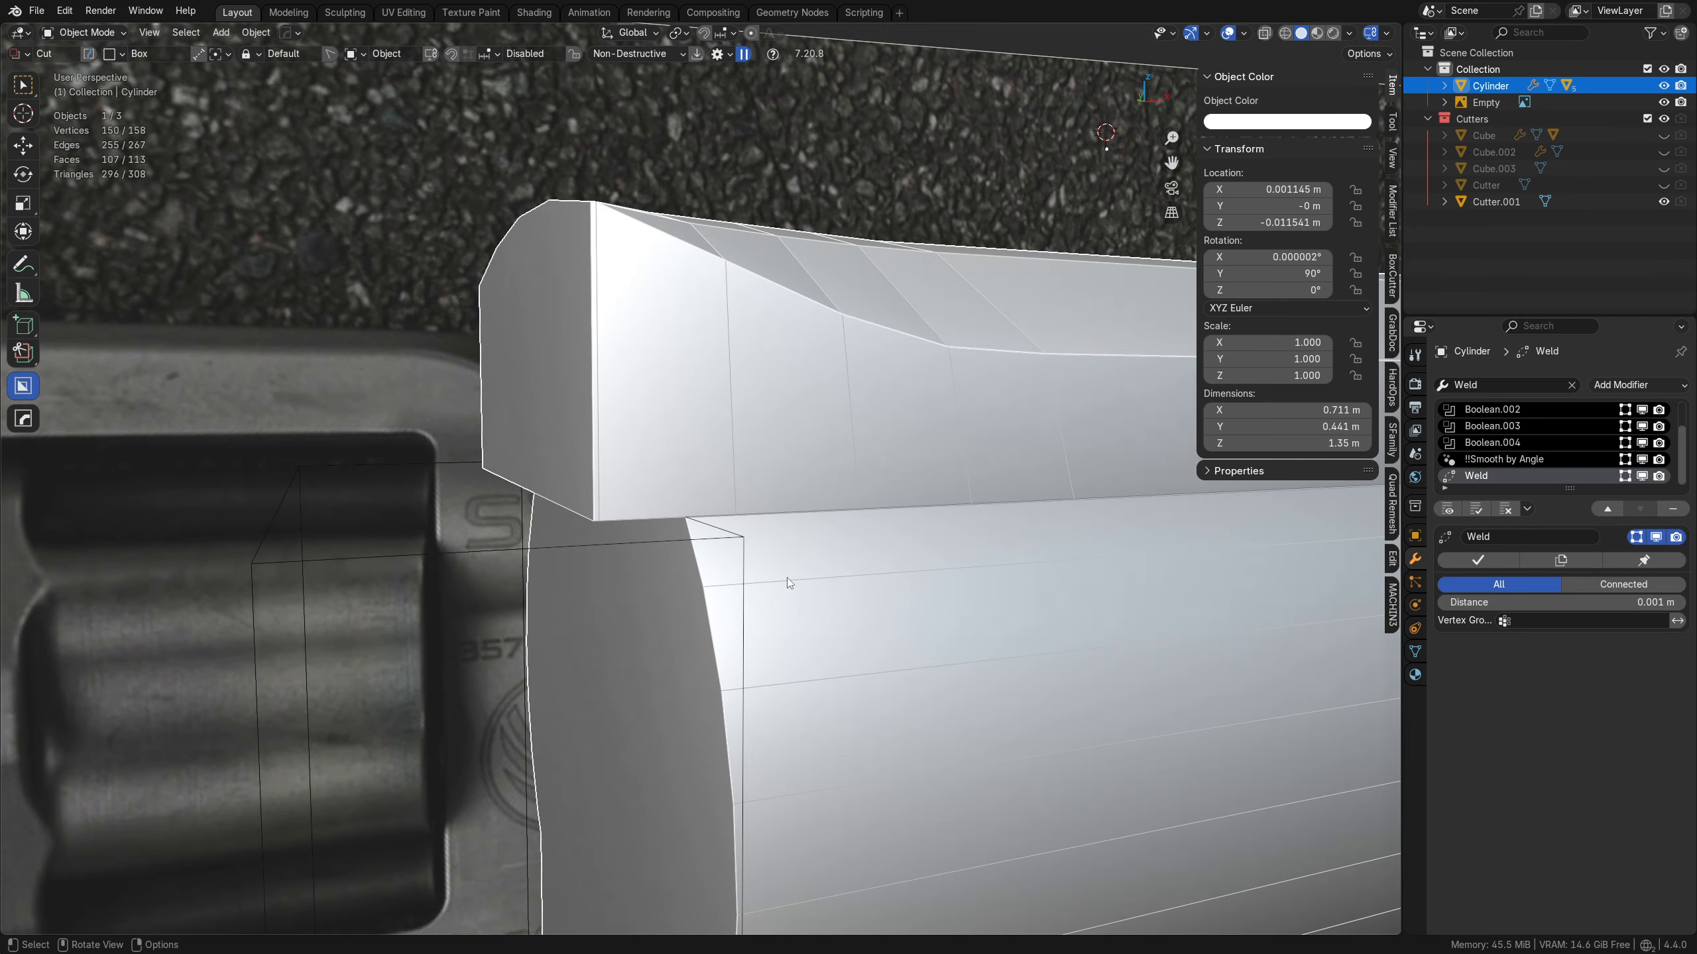
middle_drag(787, 579, 785, 543)
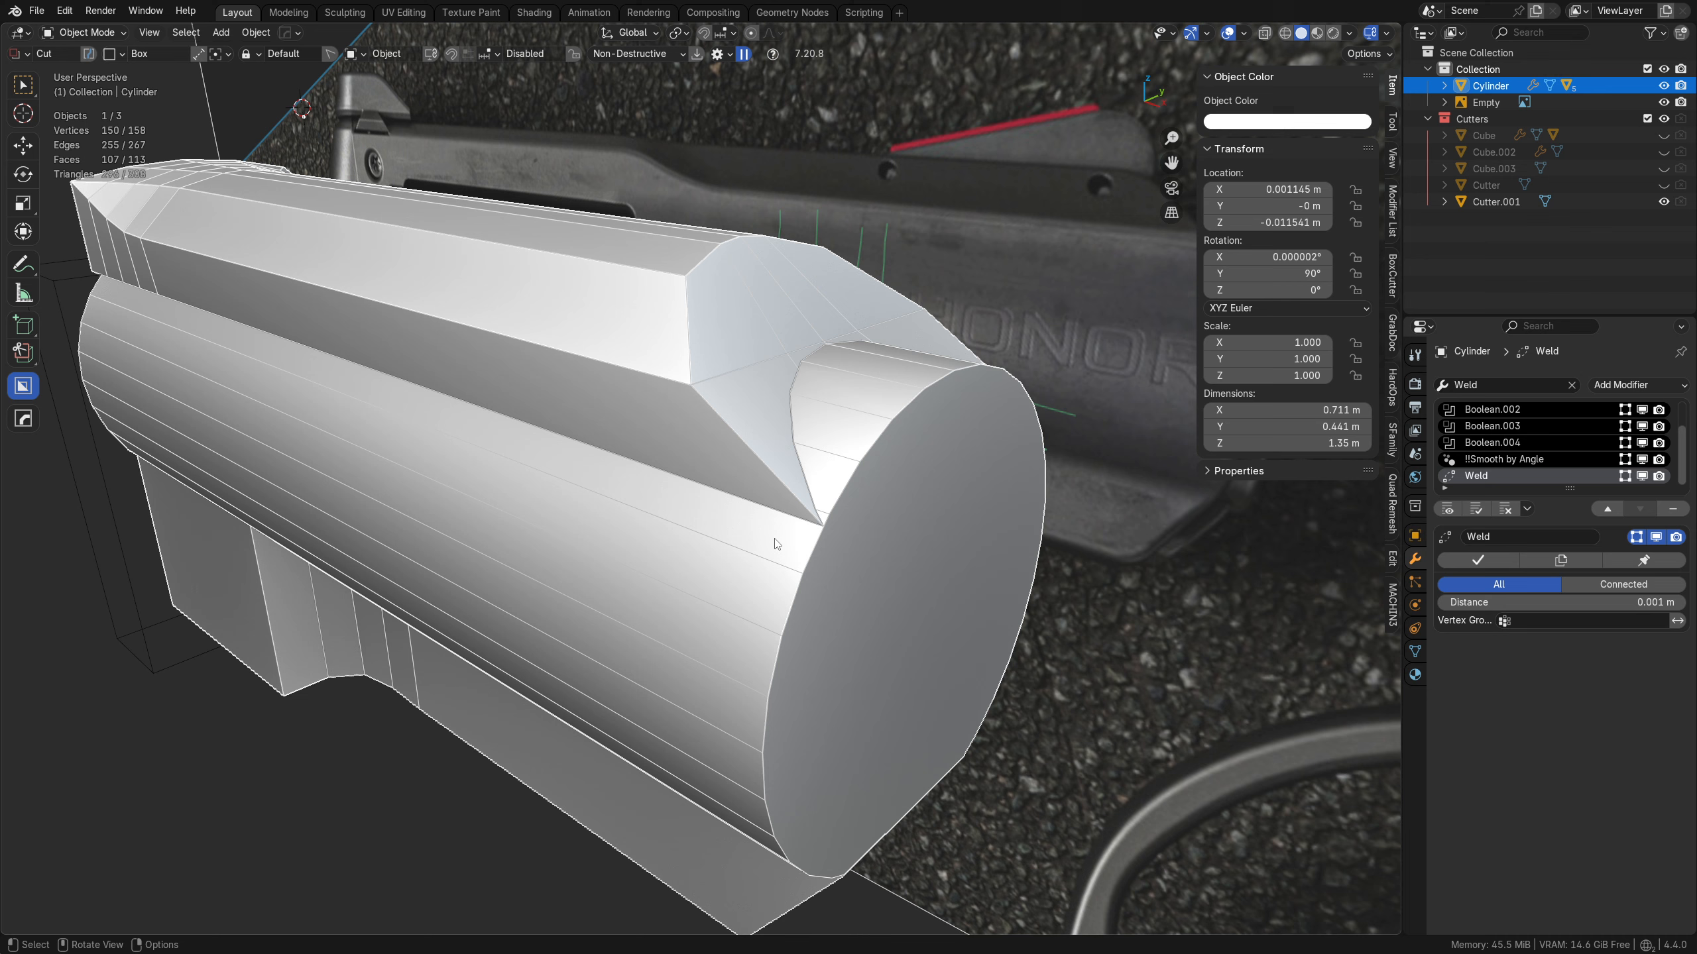
middle_drag(802, 668, 756, 332)
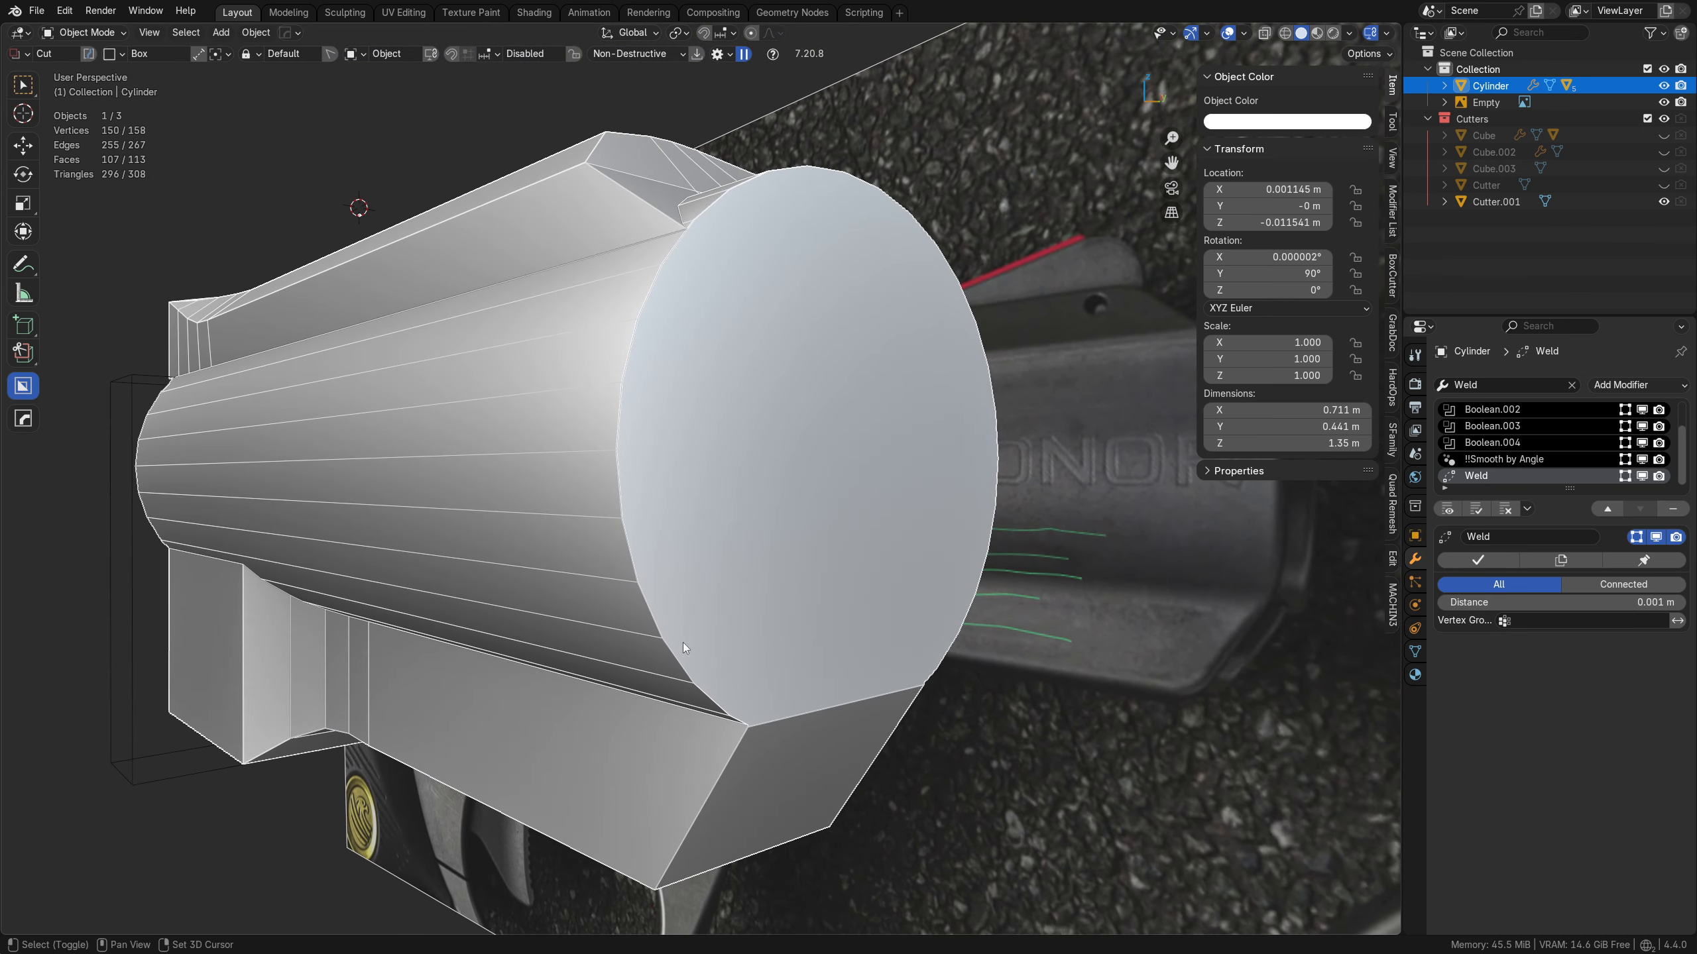
- Reveal the box cutter Cube.003 at the underlug's muzzle end through the barrel's Booleans and move it 0.000781 m along Z
middle_drag(684, 645, 801, 297)
middle_drag(958, 523, 803, 613)
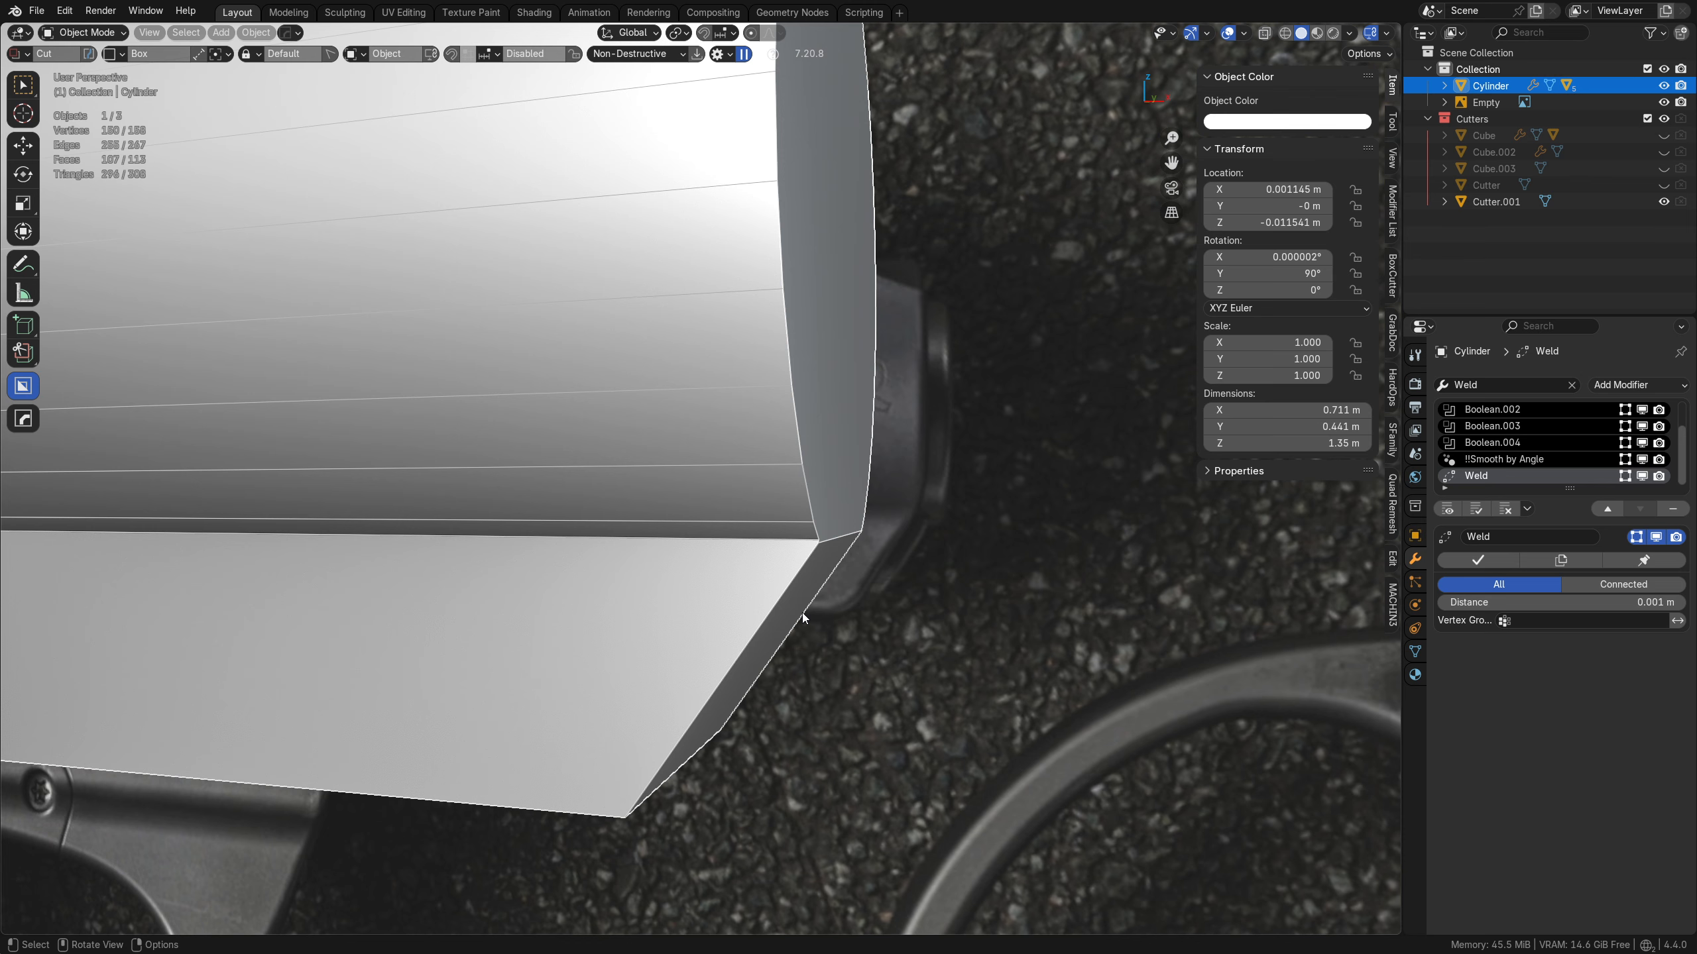
key(q)
key(e)
scroll(801, 613, up, 4)
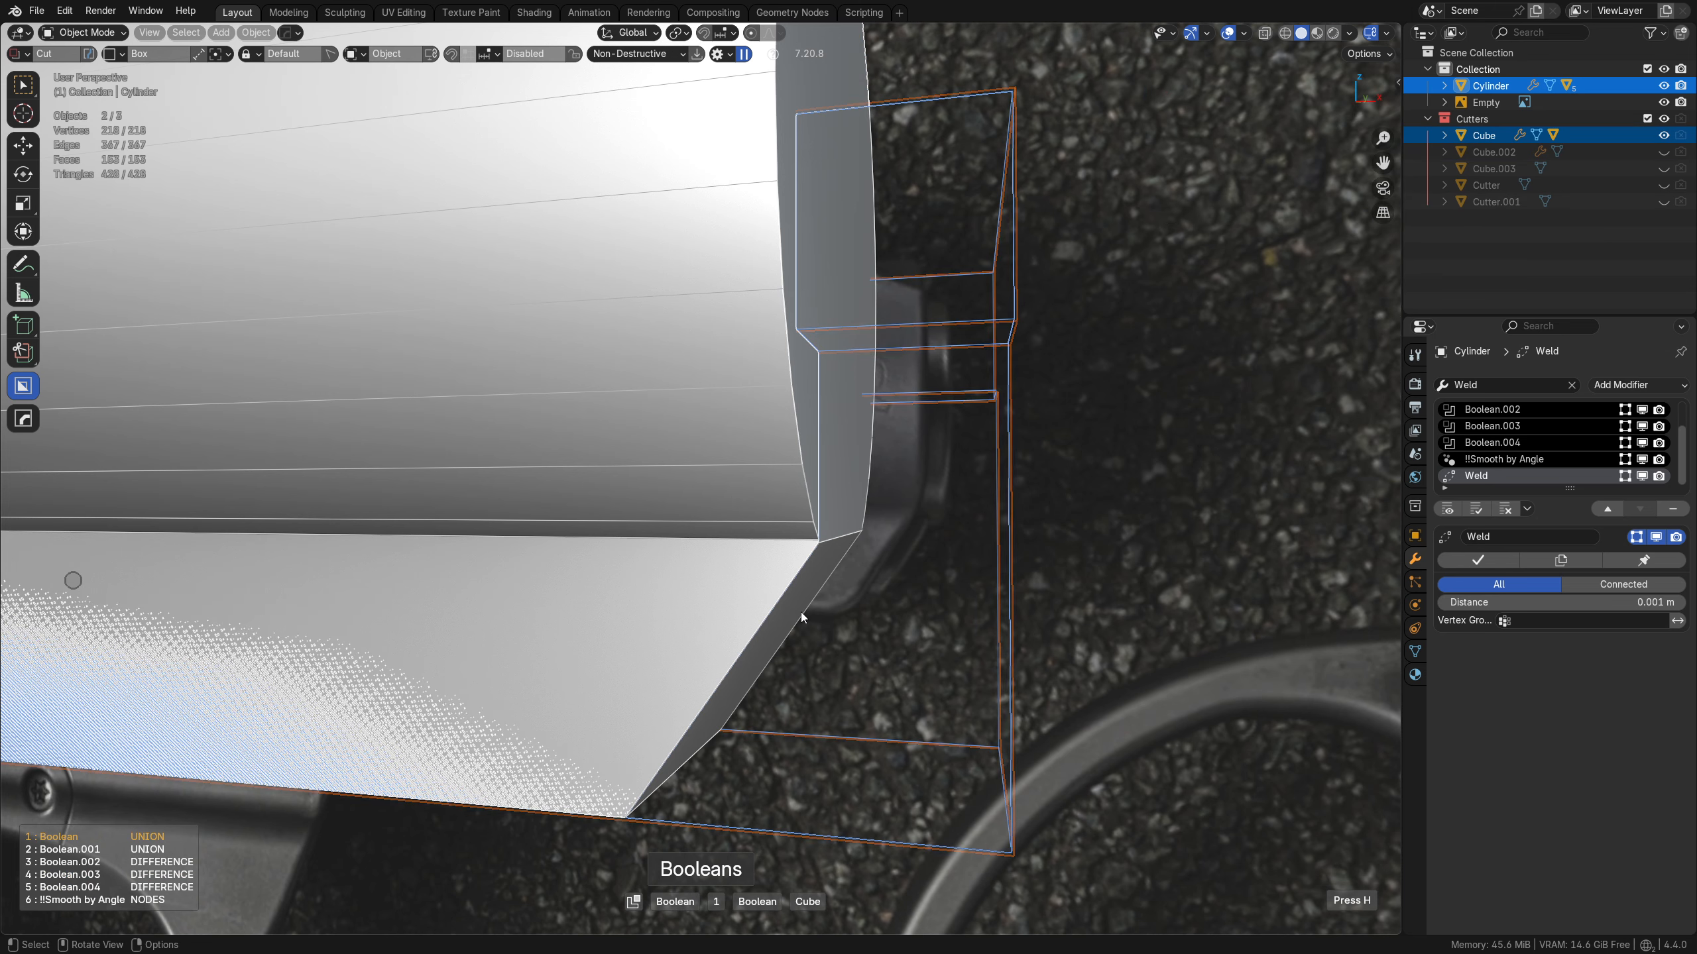
scroll(801, 613, down, 2)
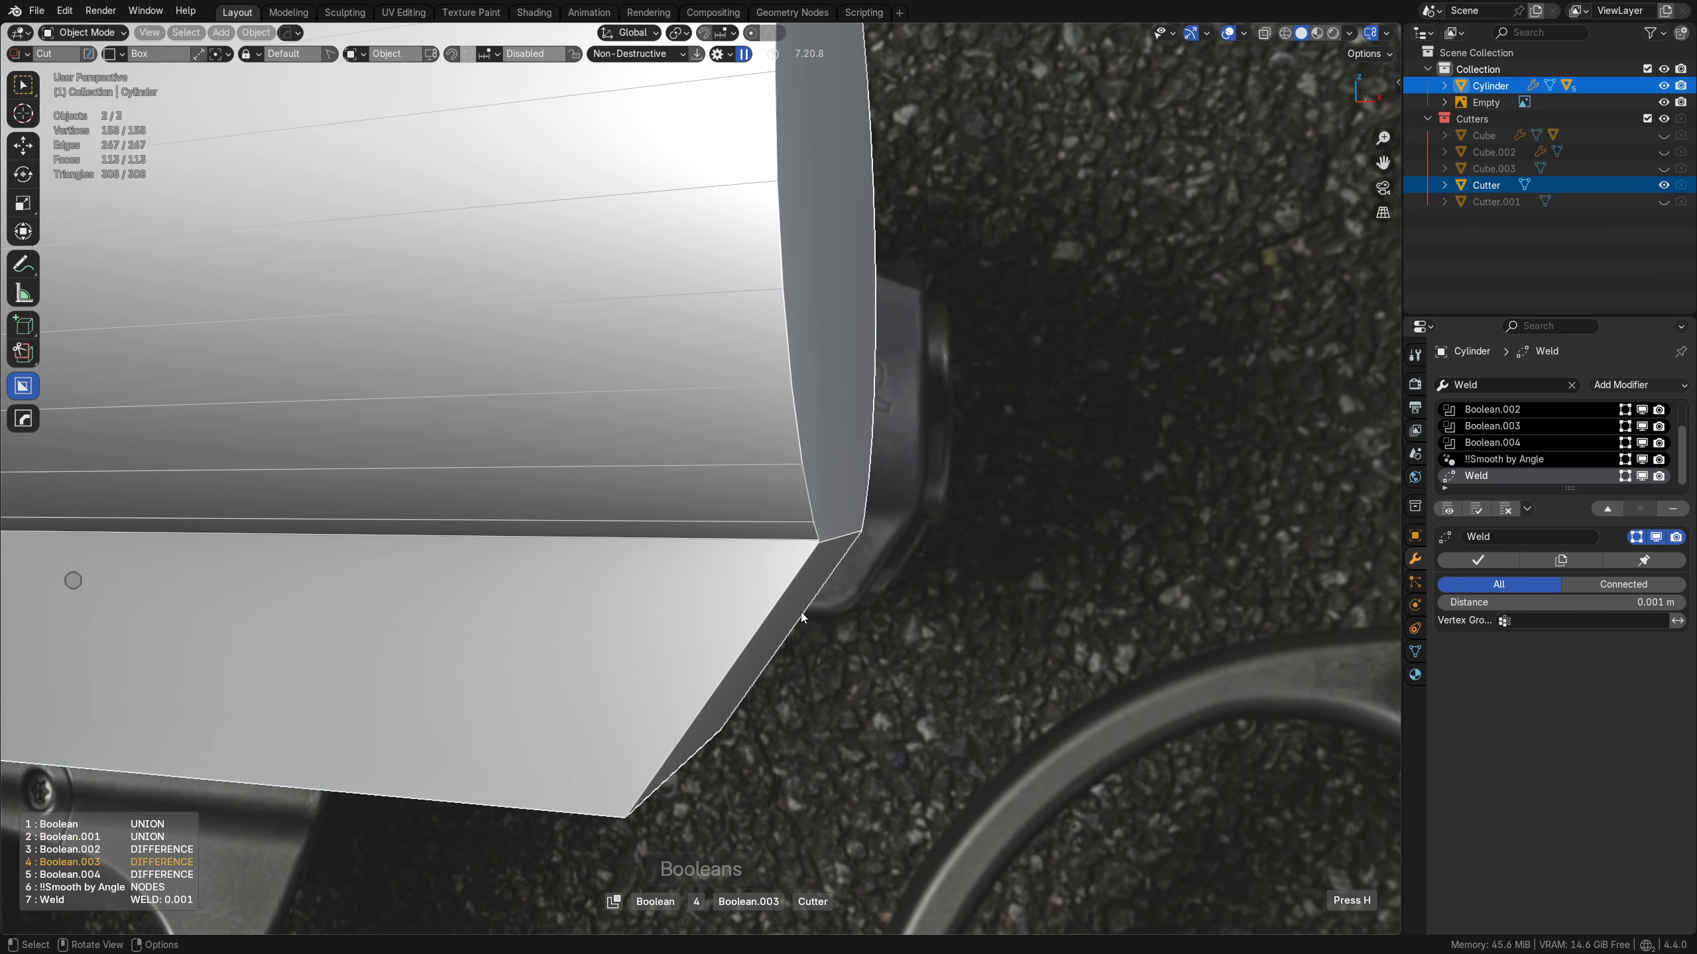
click(801, 613)
key(g)
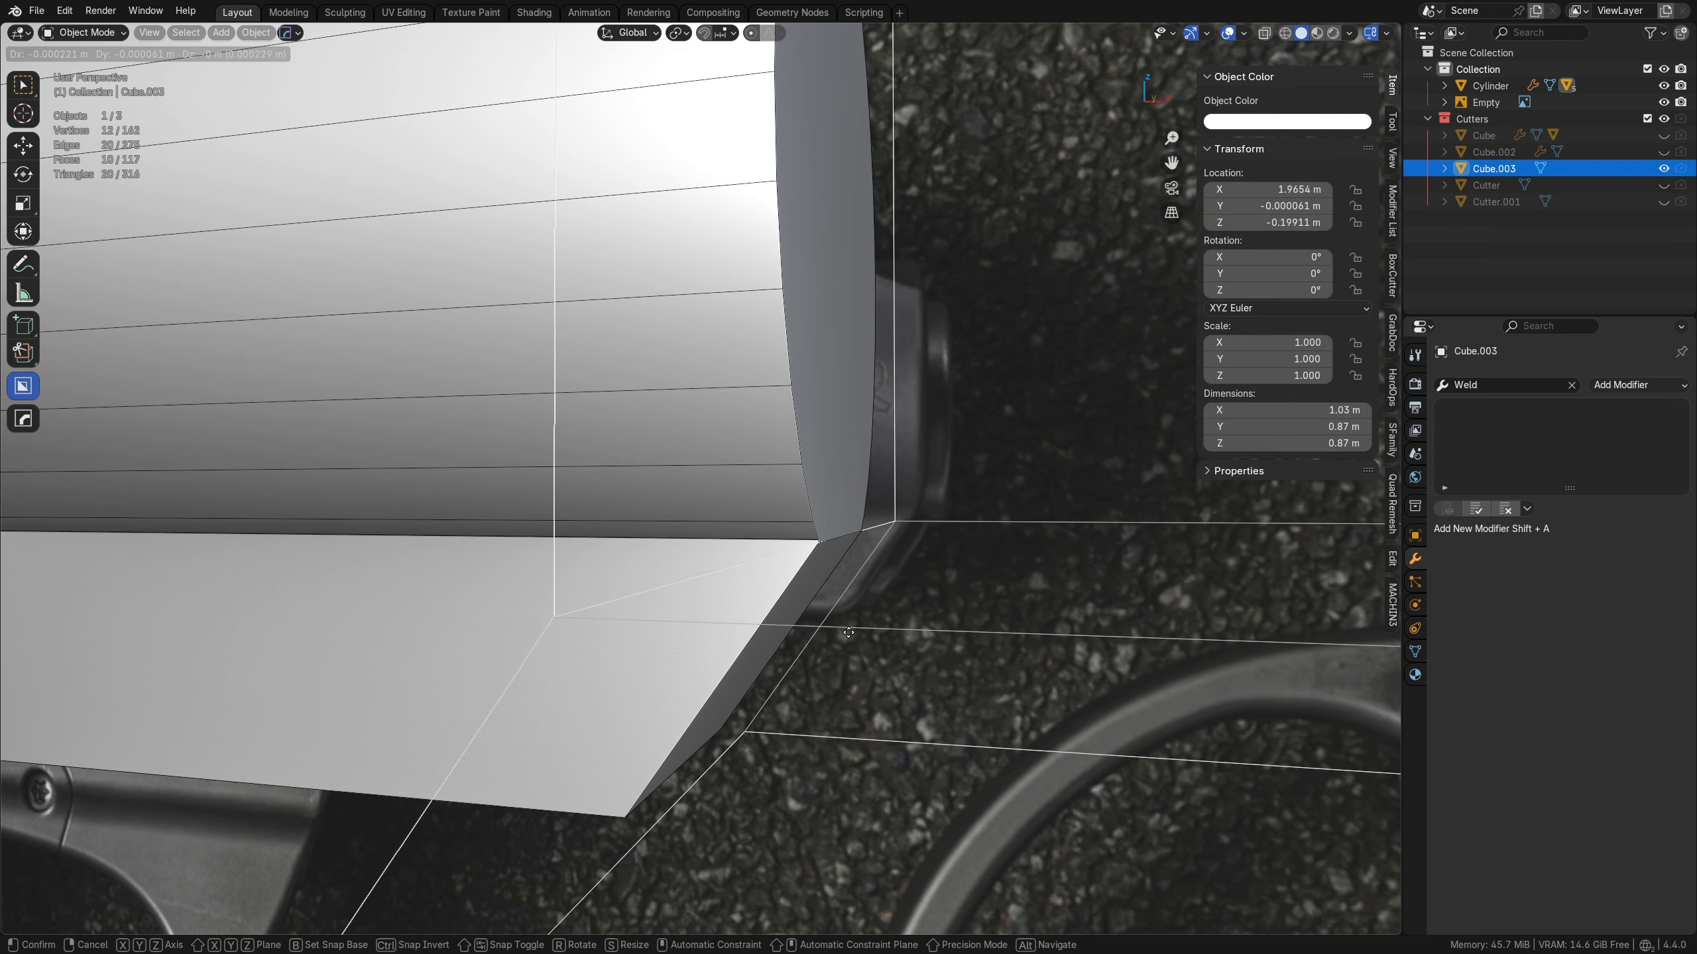
key(z)
click(848, 613)
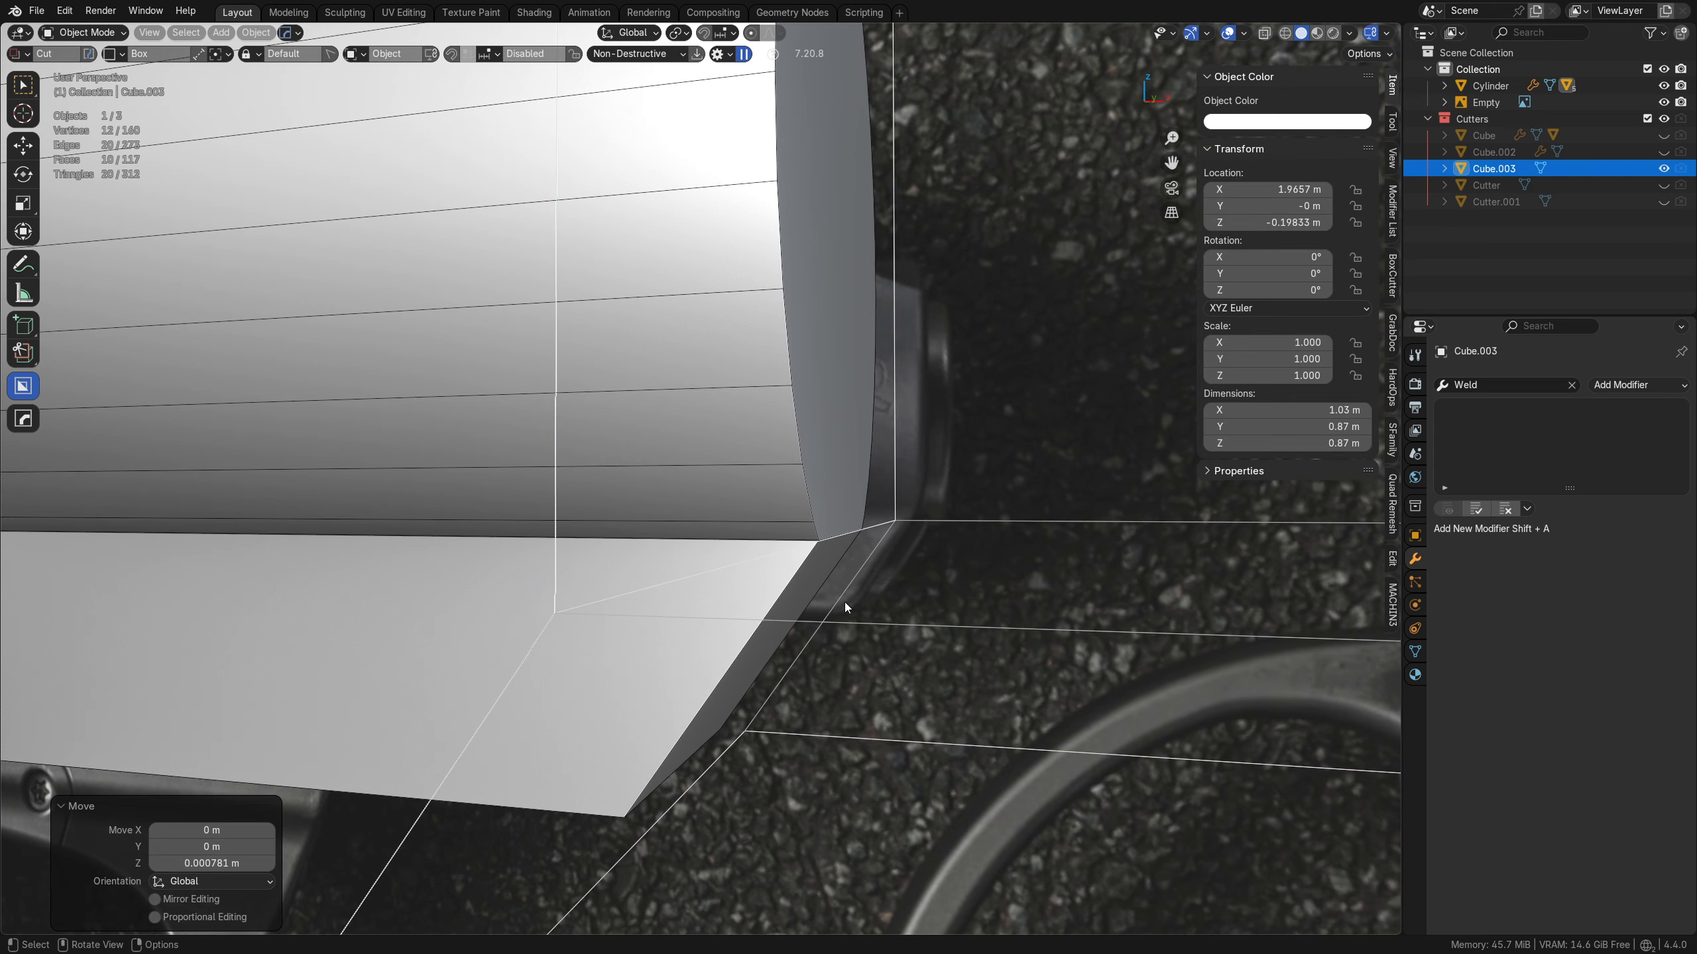
- Duplicate the barrel in place with the cutters hidden, and convert the copy to a mesh
middle_drag(844, 602, 744, 615)
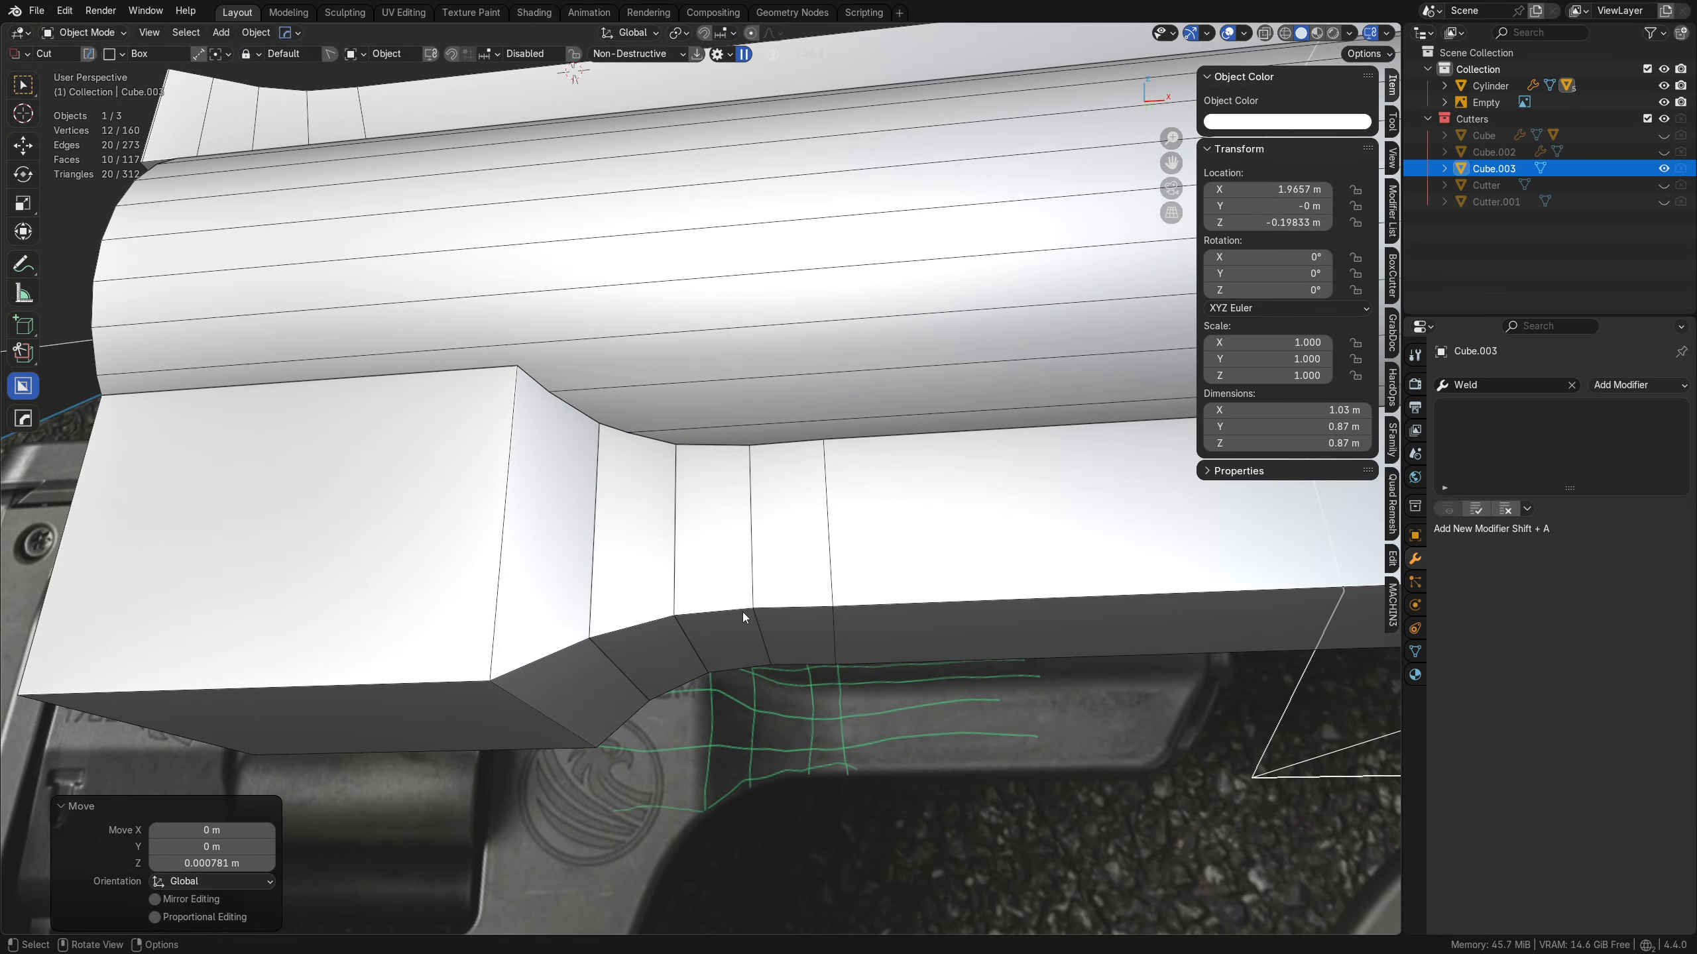
middle_drag(746, 479, 712, 509)
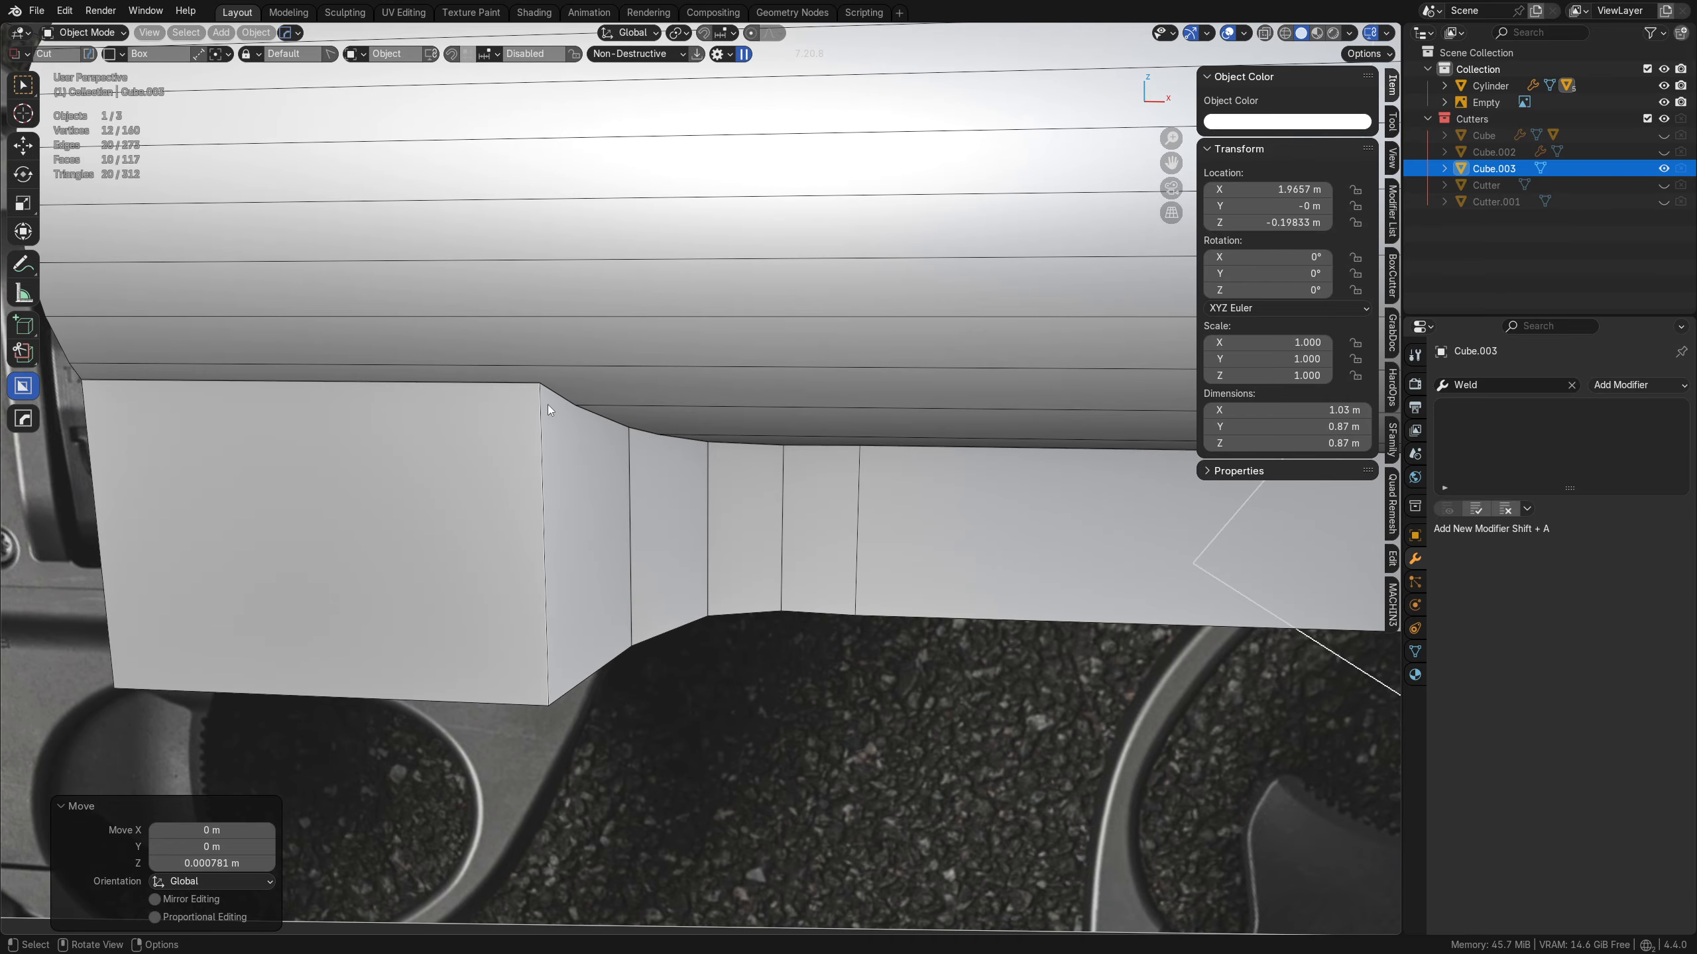
scroll(809, 425, down, 4)
shift+middle_drag(899, 493, 739, 586)
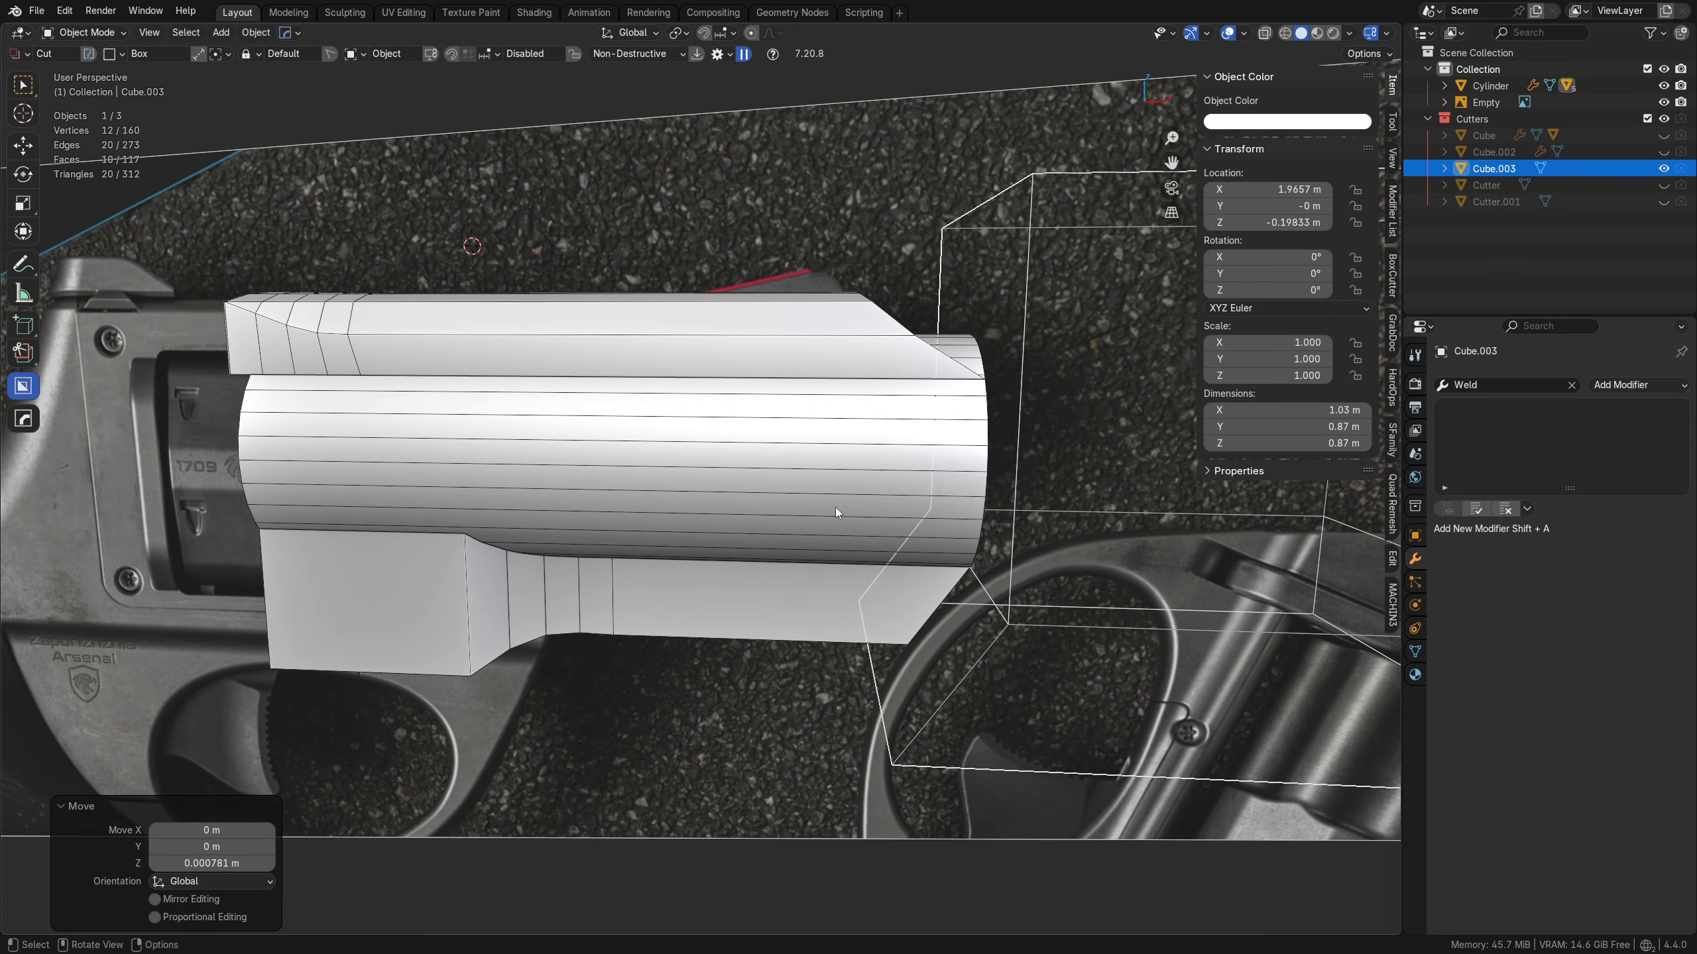
key(1)
click(746, 524)
scroll(801, 522, down, 5)
scroll(840, 518, down, 1)
middle_drag(841, 517, 816, 527)
key(shift+d)
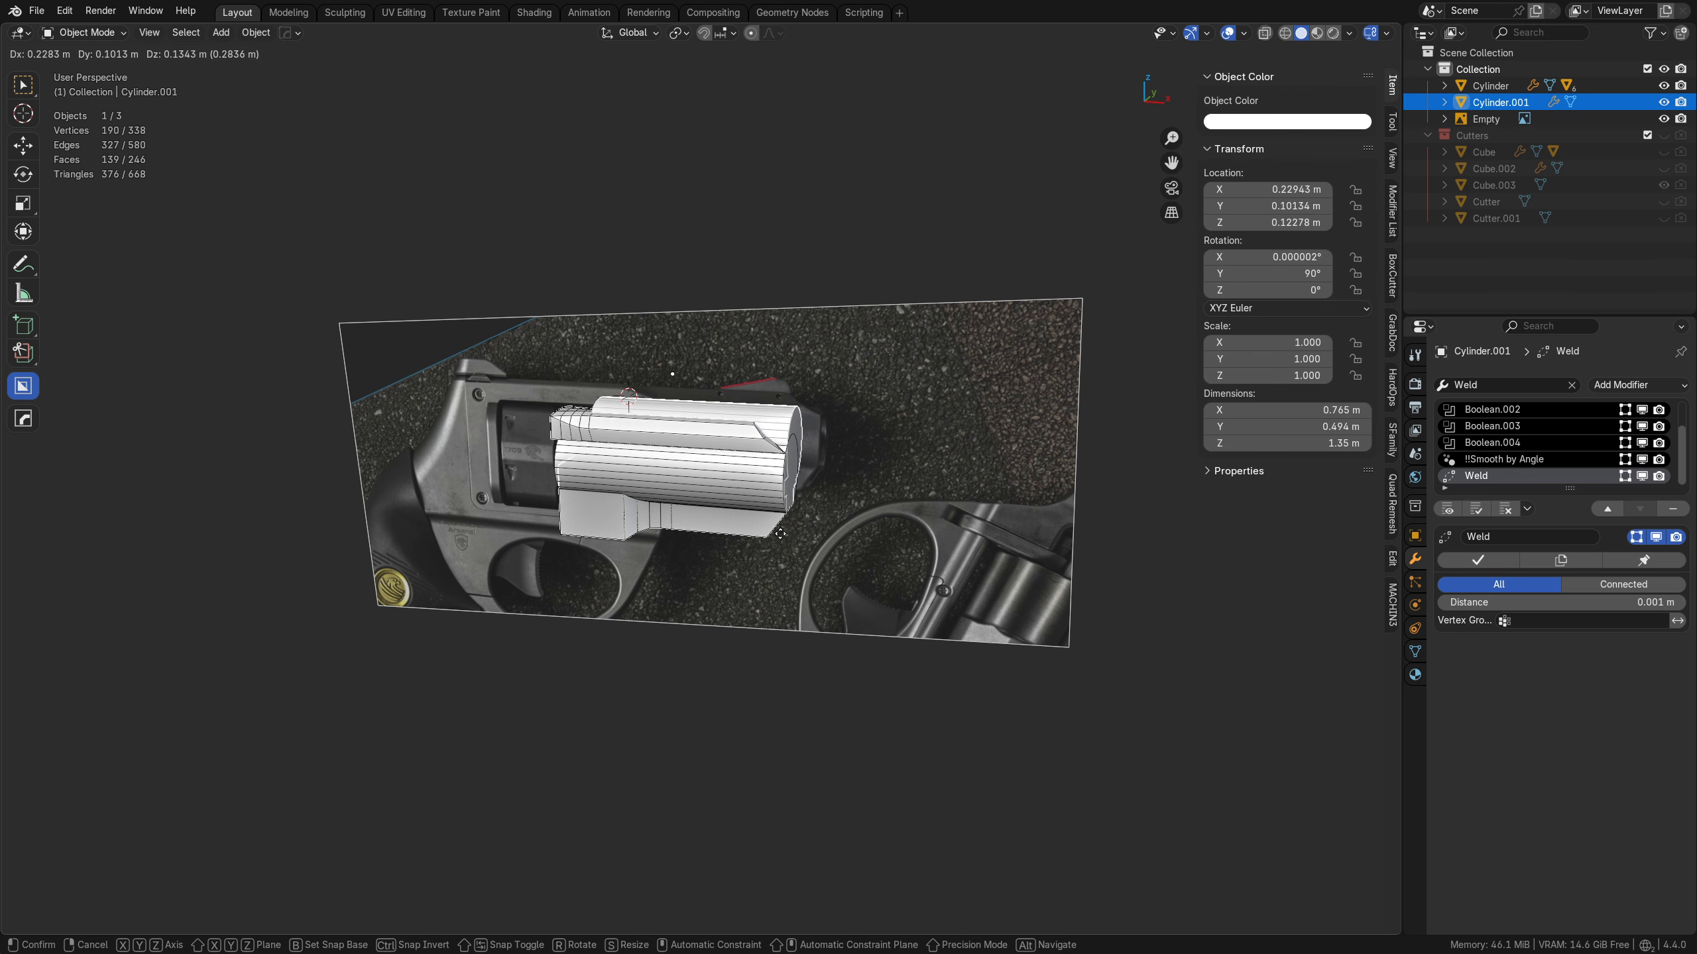
right_click(803, 521)
right_click(846, 467)
mouse_move(843, 565)
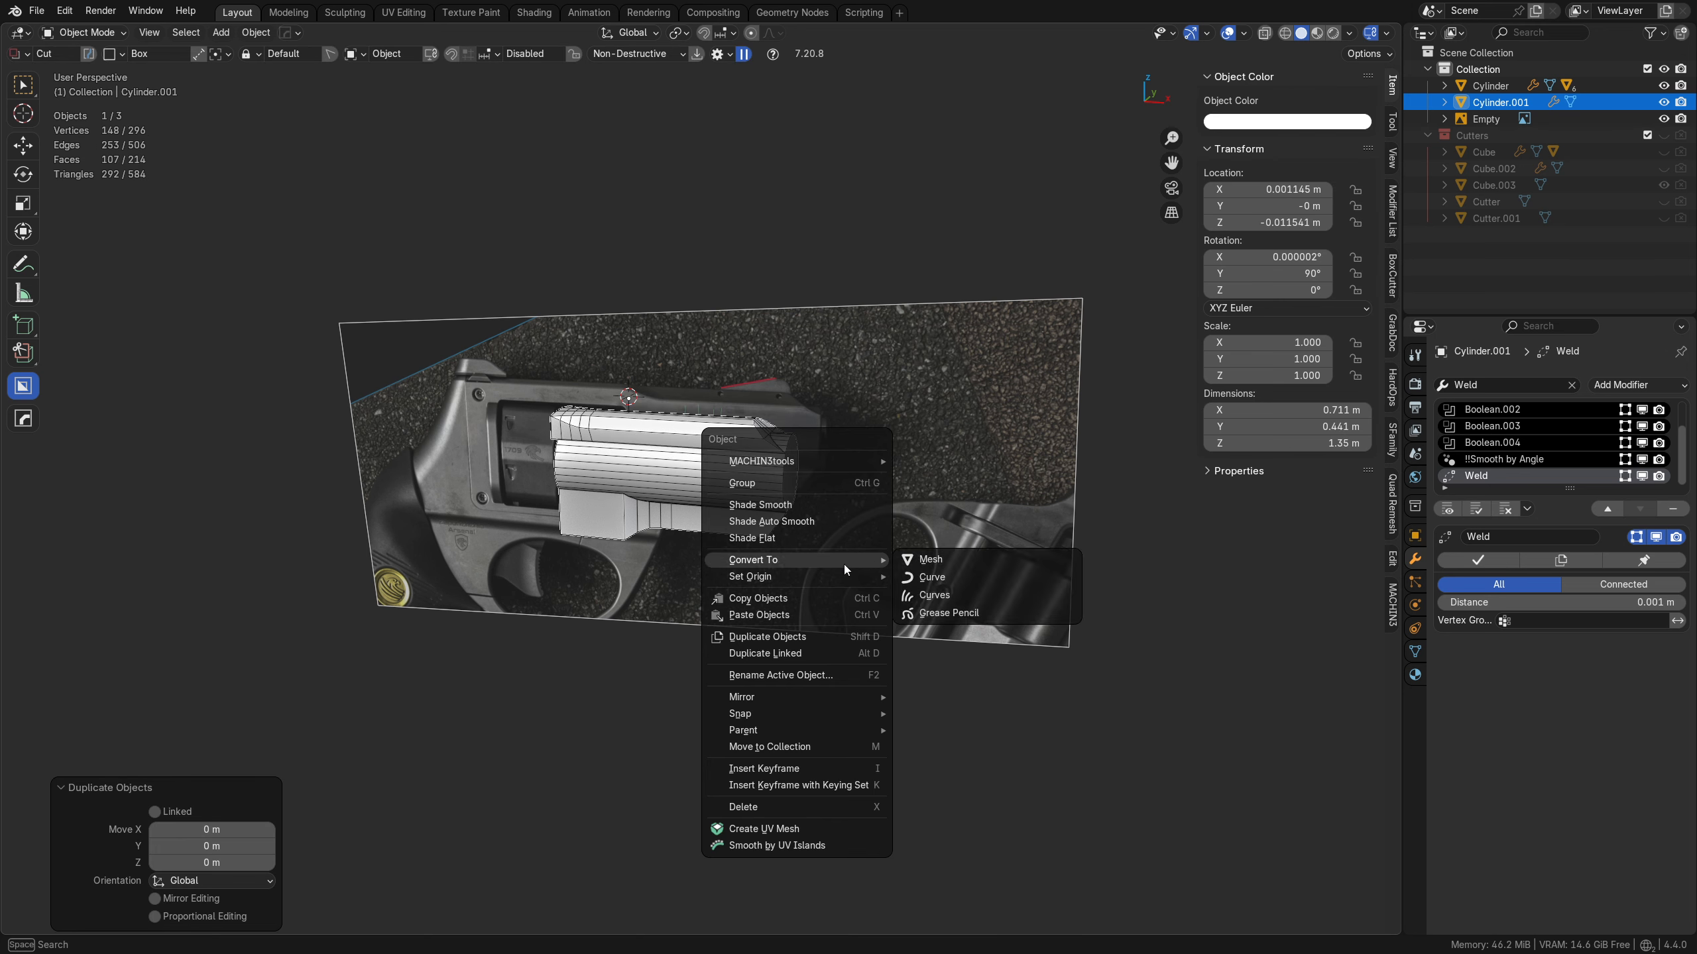
click(930, 559)
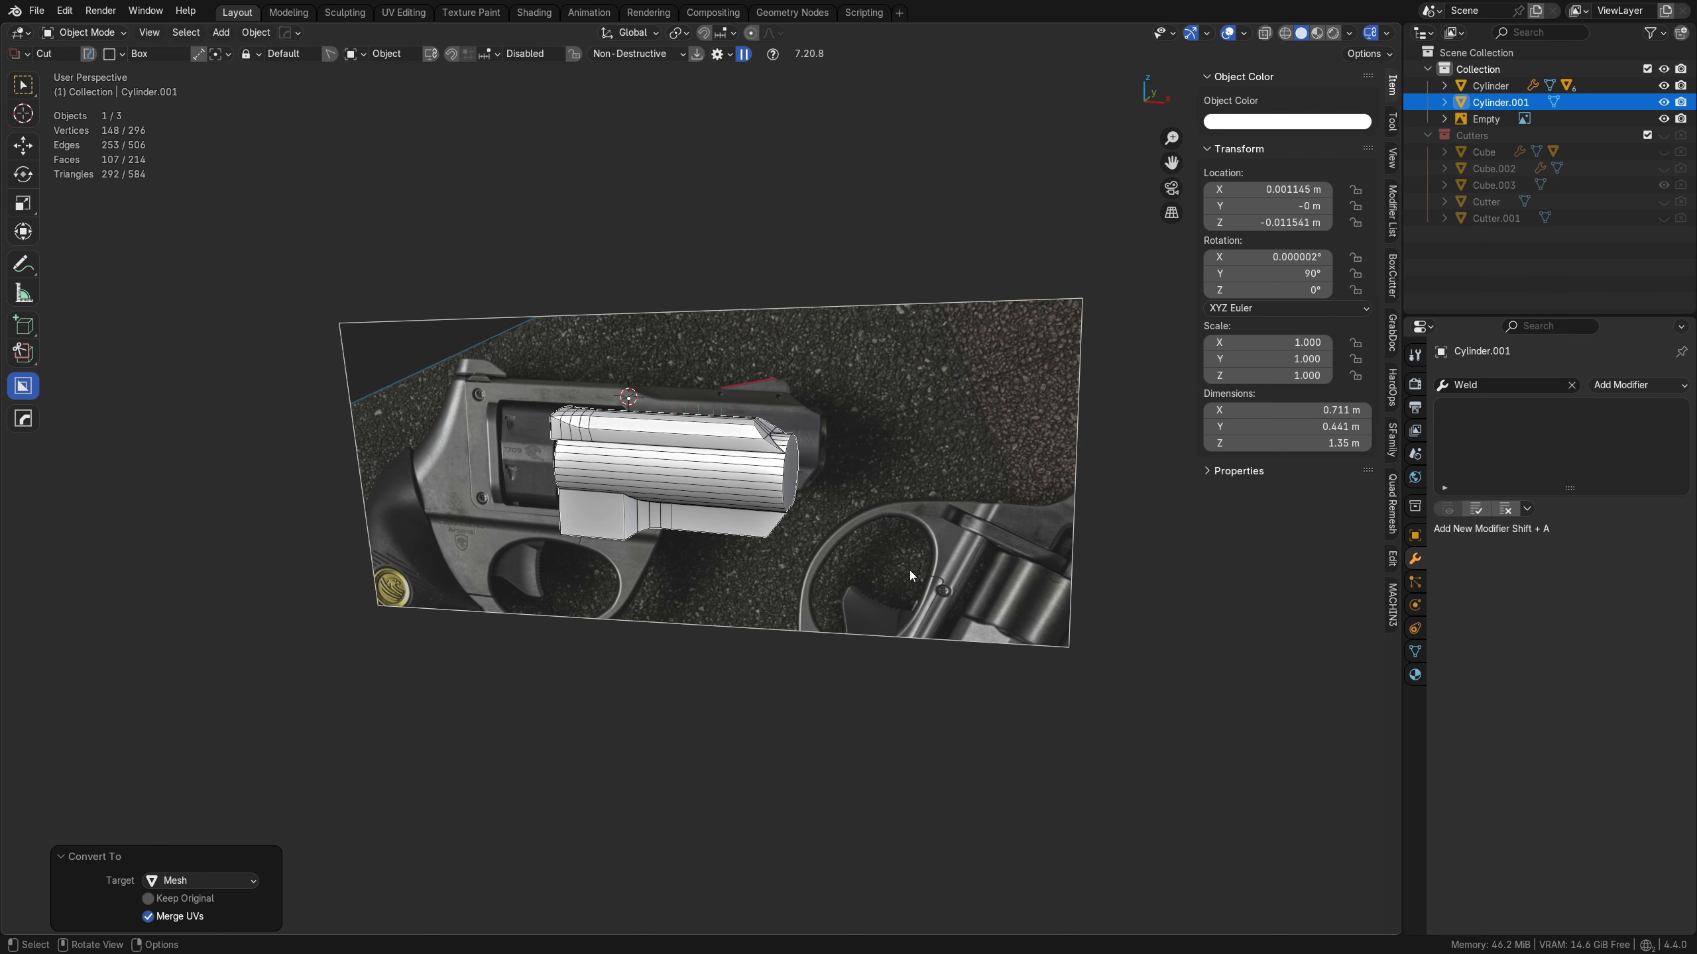
- Move the barrel copy clear of the reference image along X to location 4.6688 m and isolate it in local view
key(g)
key(y)
key(x)
click(1309, 639)
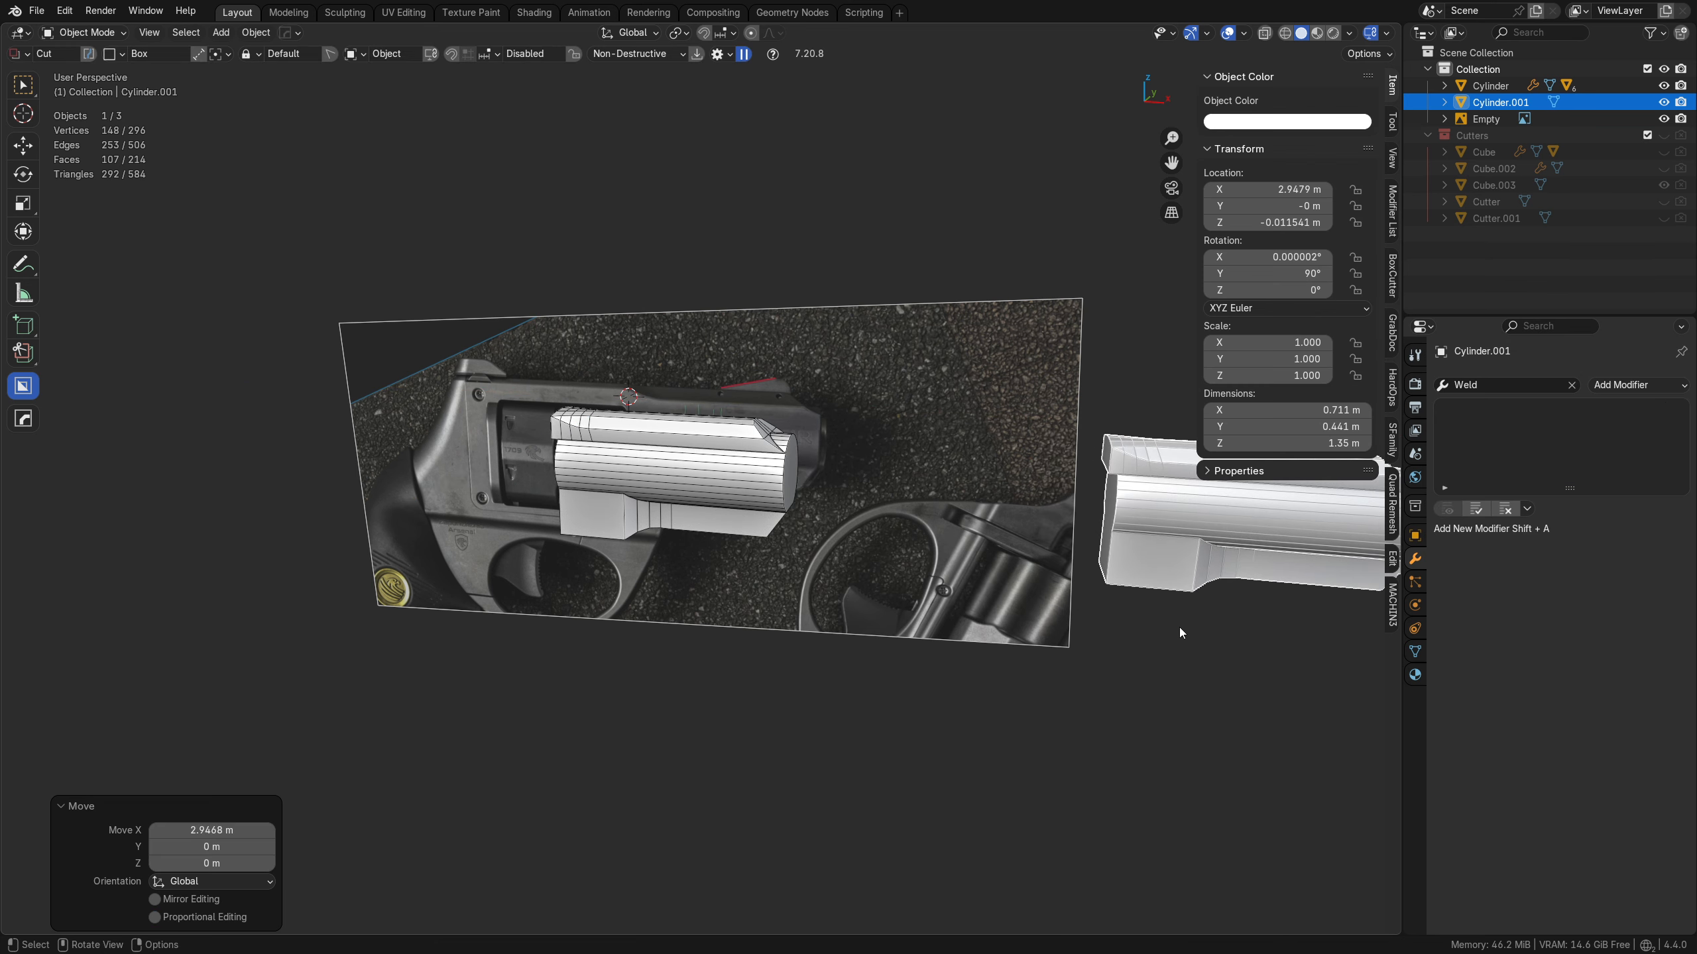
key(KP_1)
scroll(568, 602, up, 4)
key(g)
key(x)
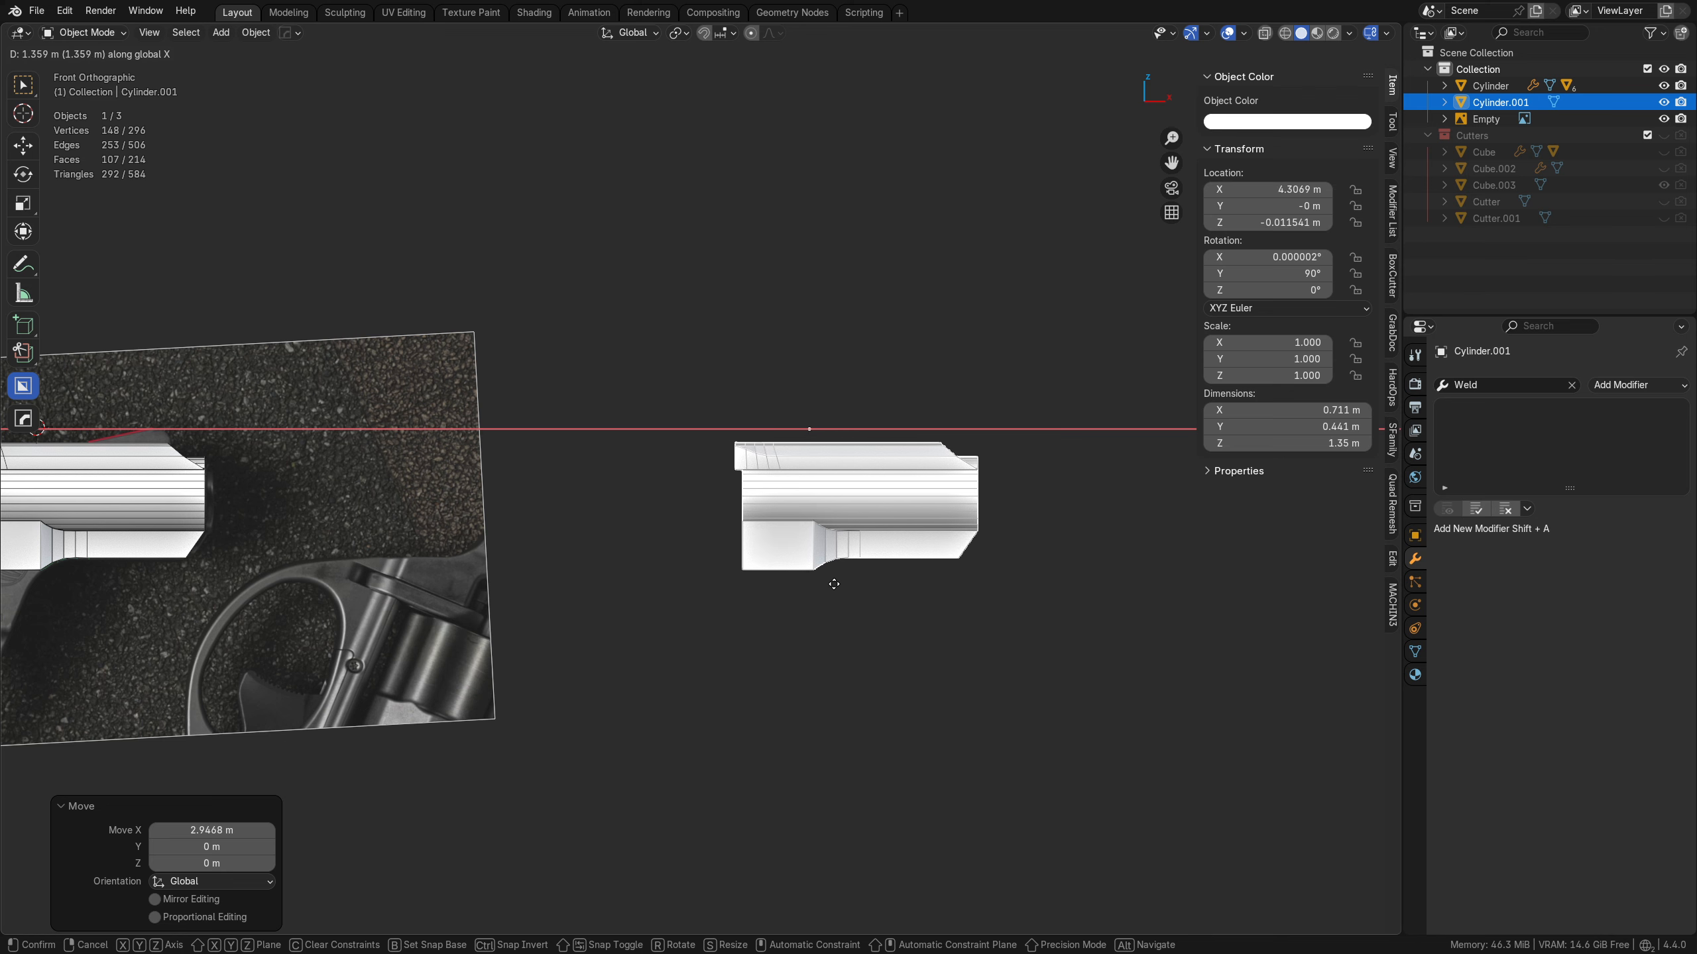
click(893, 580)
shift+middle_drag(875, 580, 662, 592)
key(KP_Divide)
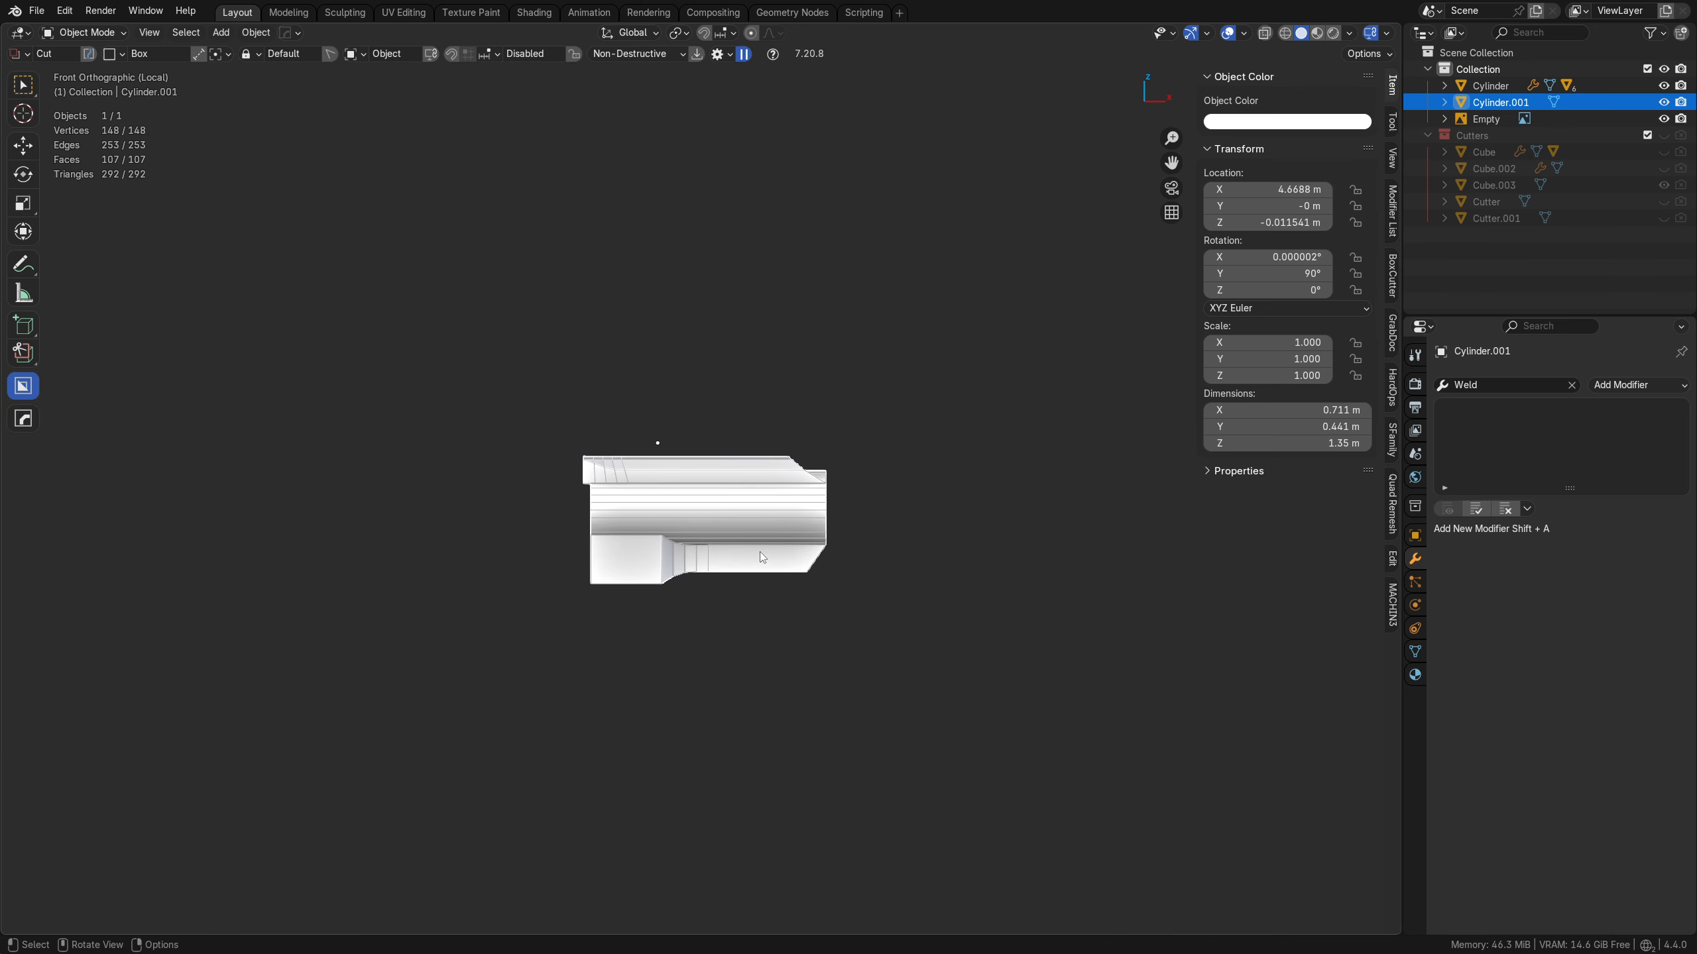
- Enter Edit Mode on the barrel copy and toggle the sharp marking on all its edges
middle_drag(759, 552, 722, 666)
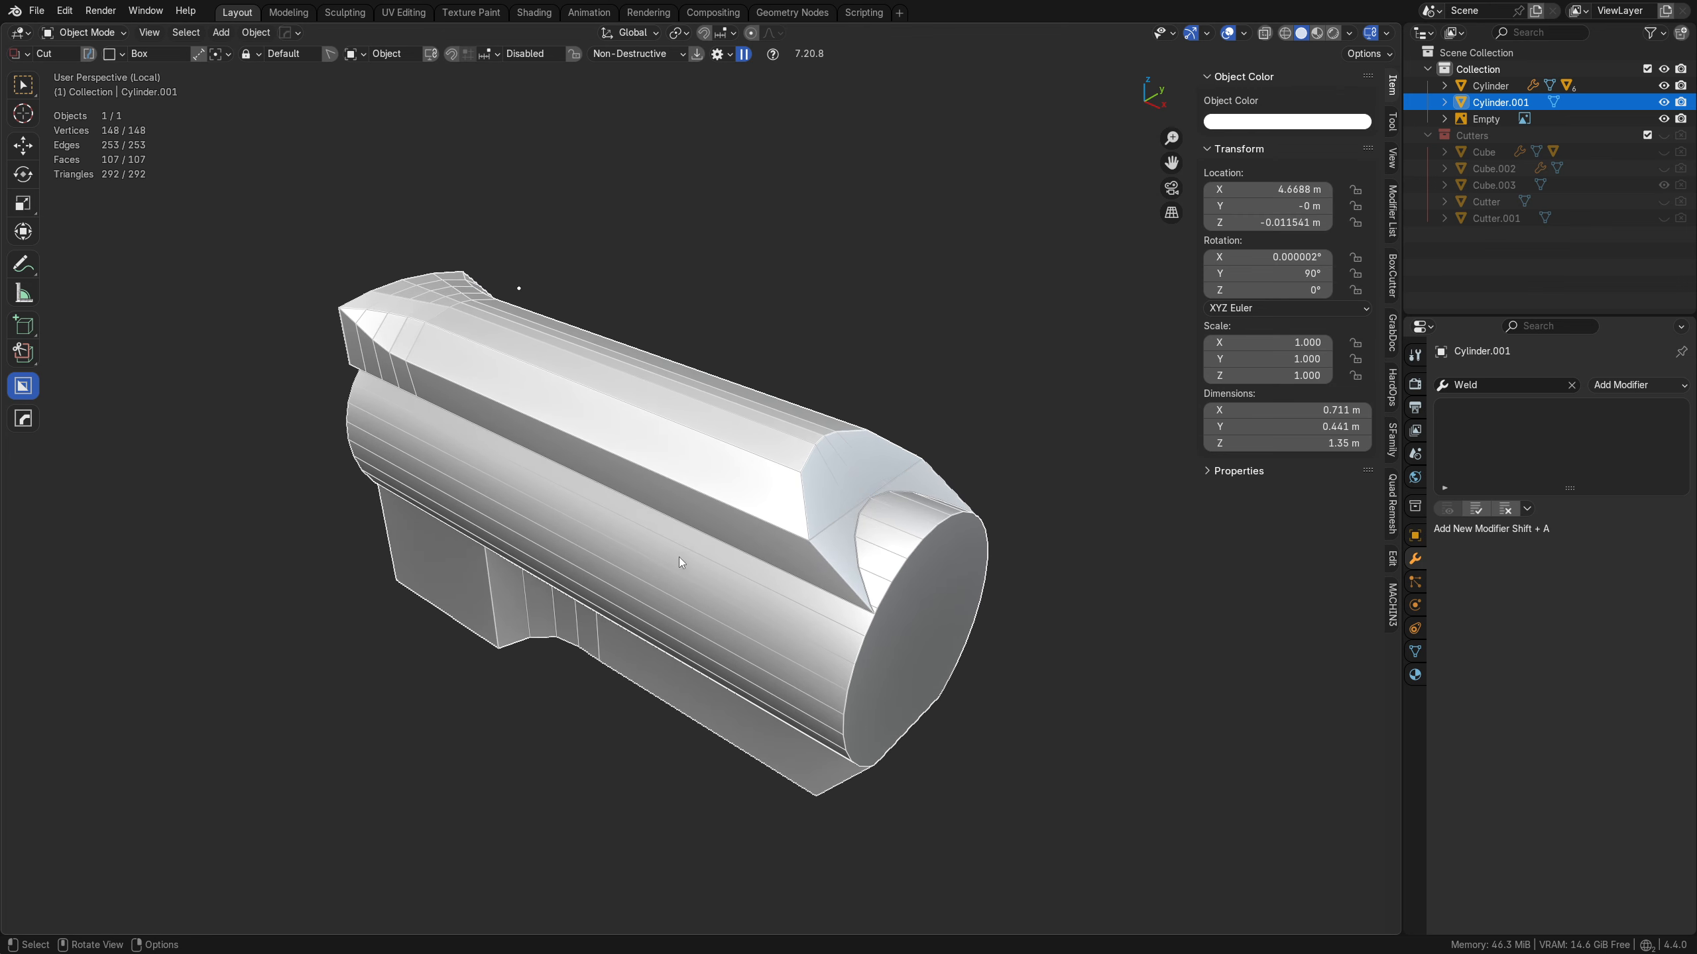
middle_drag(710, 562, 673, 562)
right_click(682, 580)
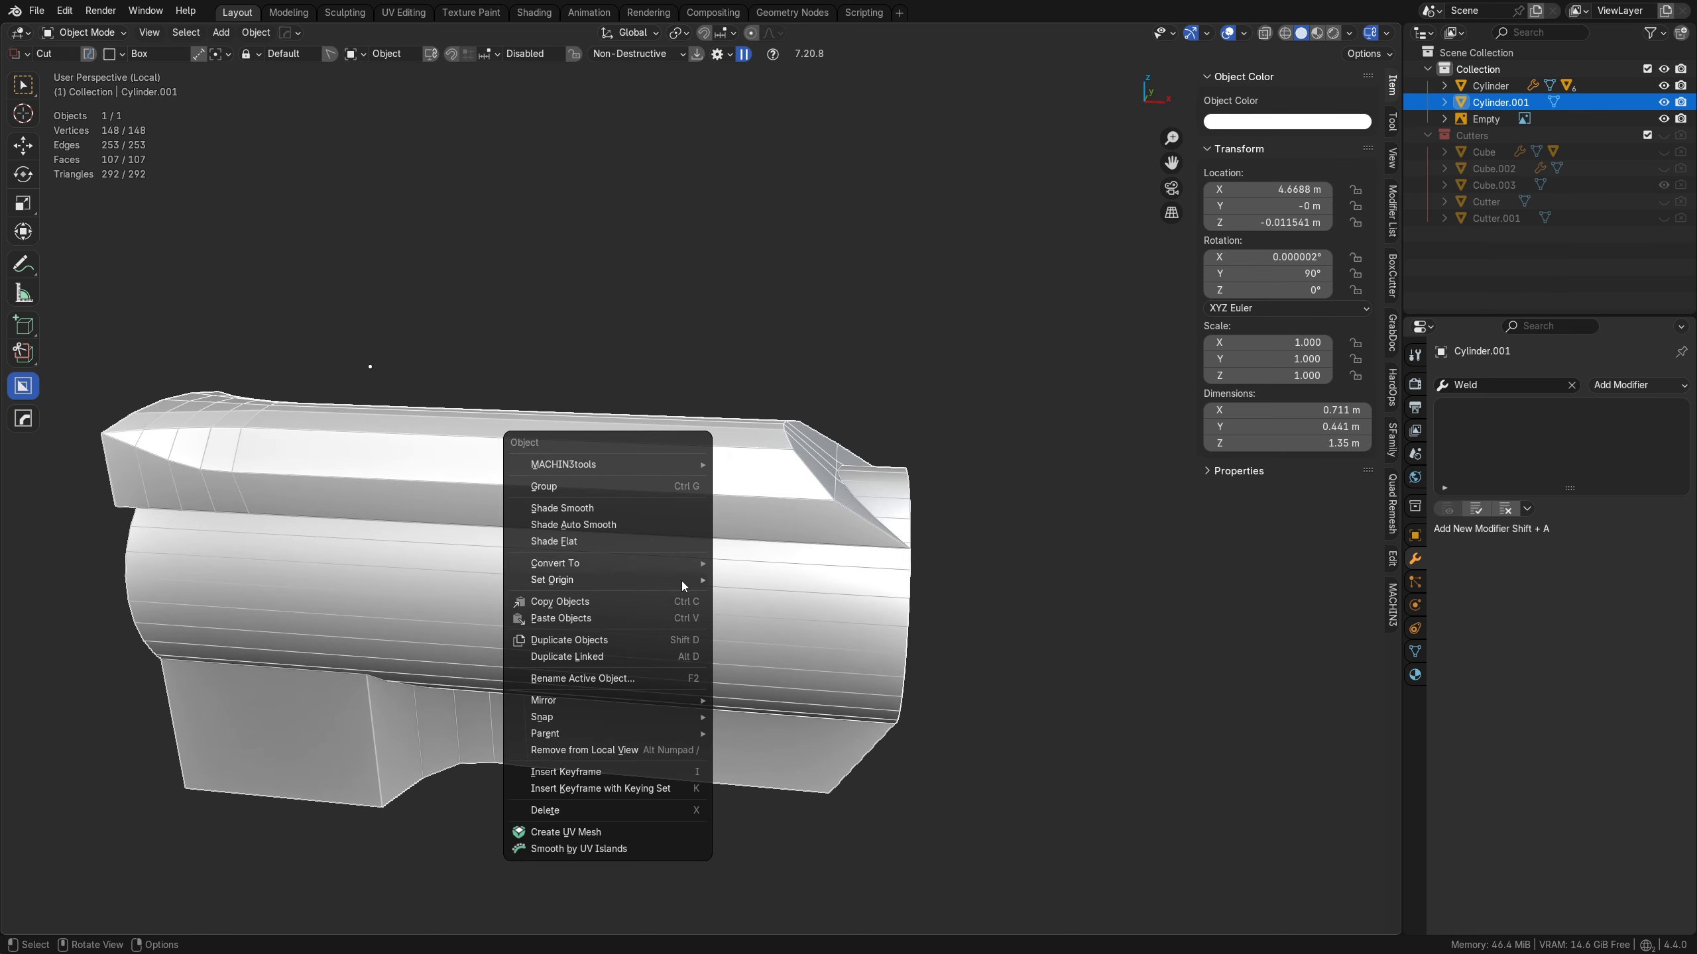
mouse_move(681, 581)
click(768, 579)
key(Tab)
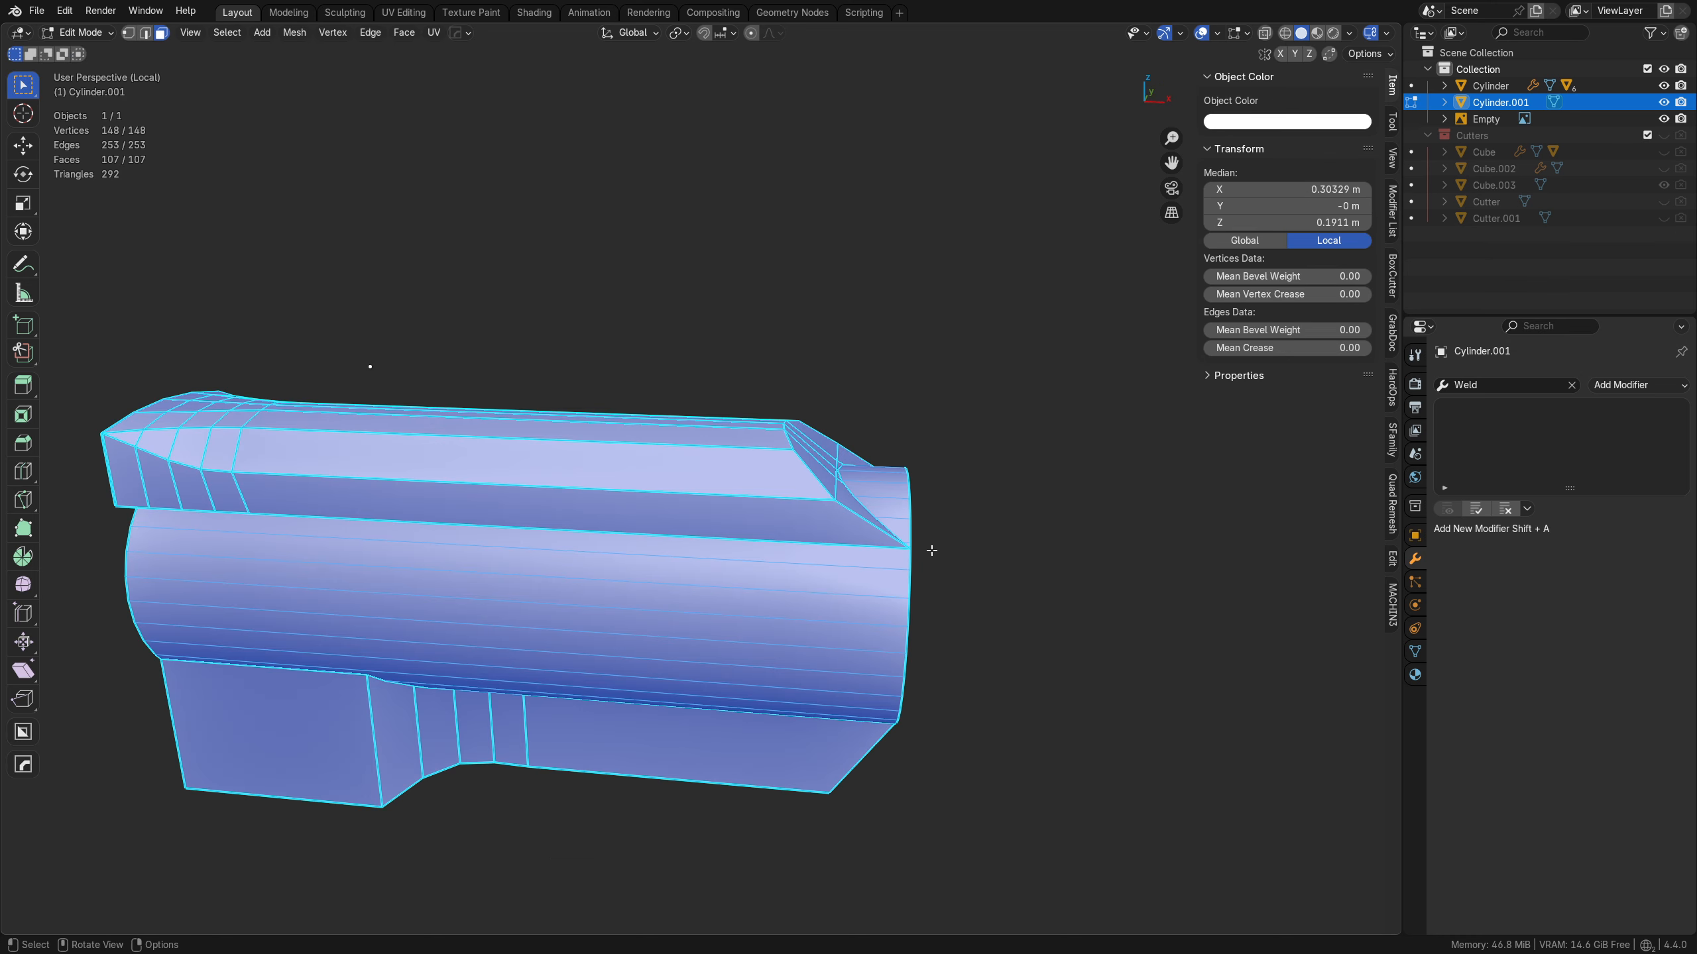
right_click(957, 590)
click(954, 589)
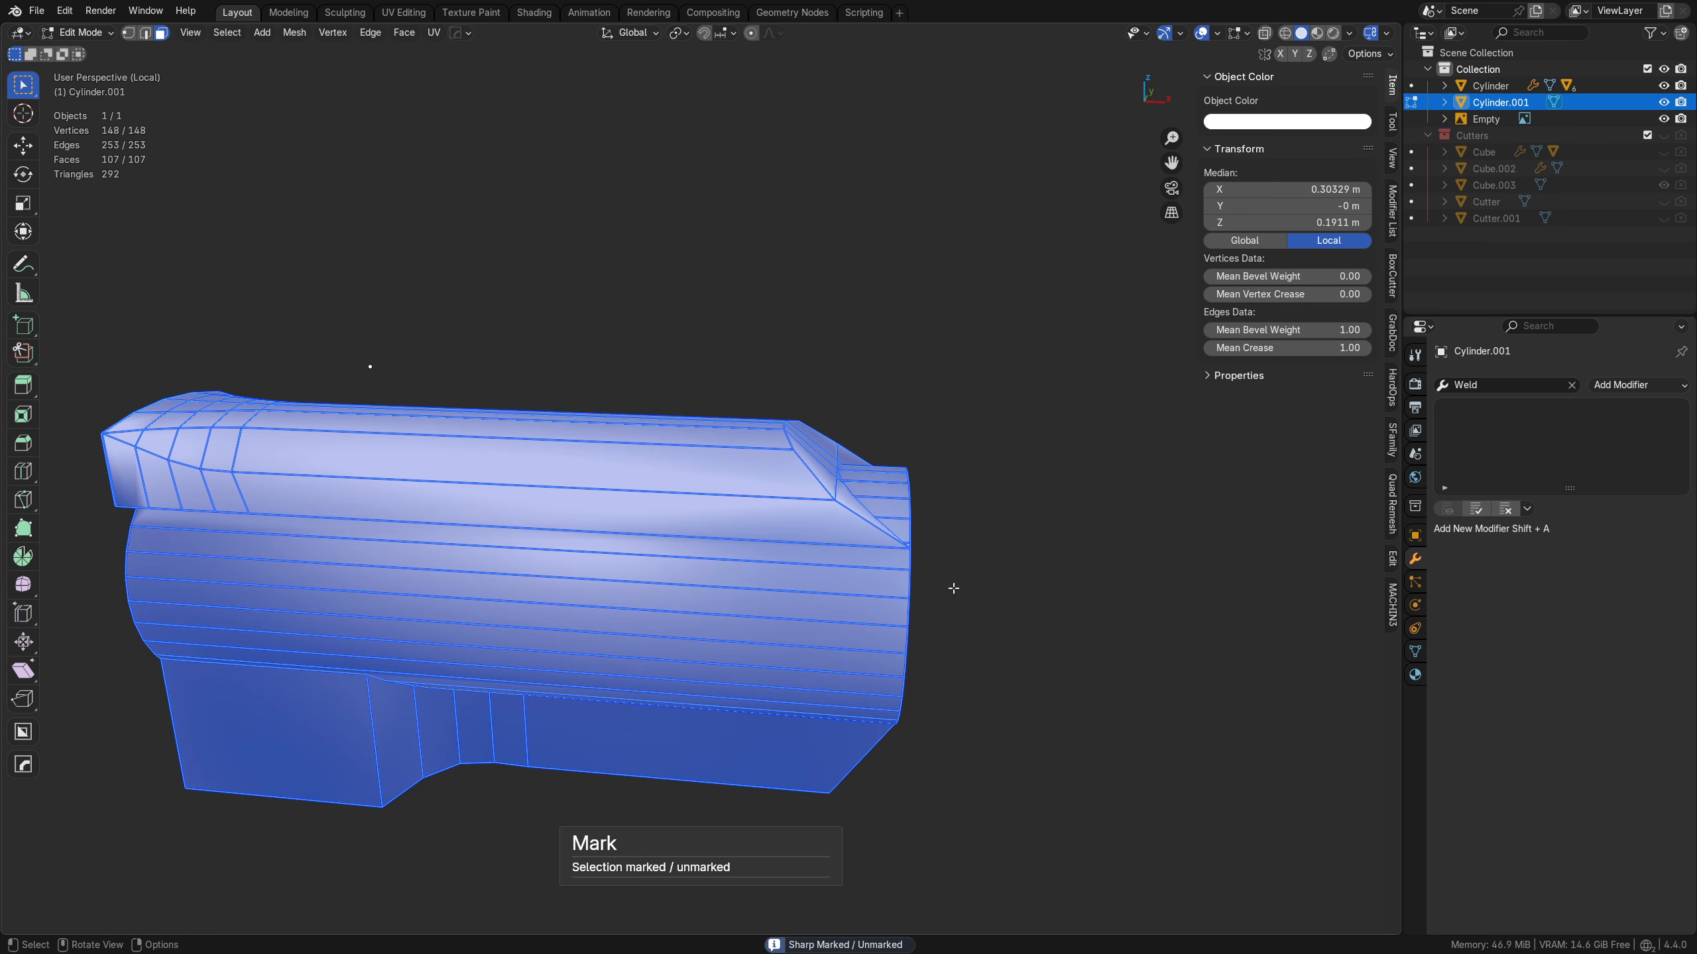
- Merge all vertices of the barrel copy by distance at 0.0001 m
middle_drag(932, 632, 825, 593)
key(m)
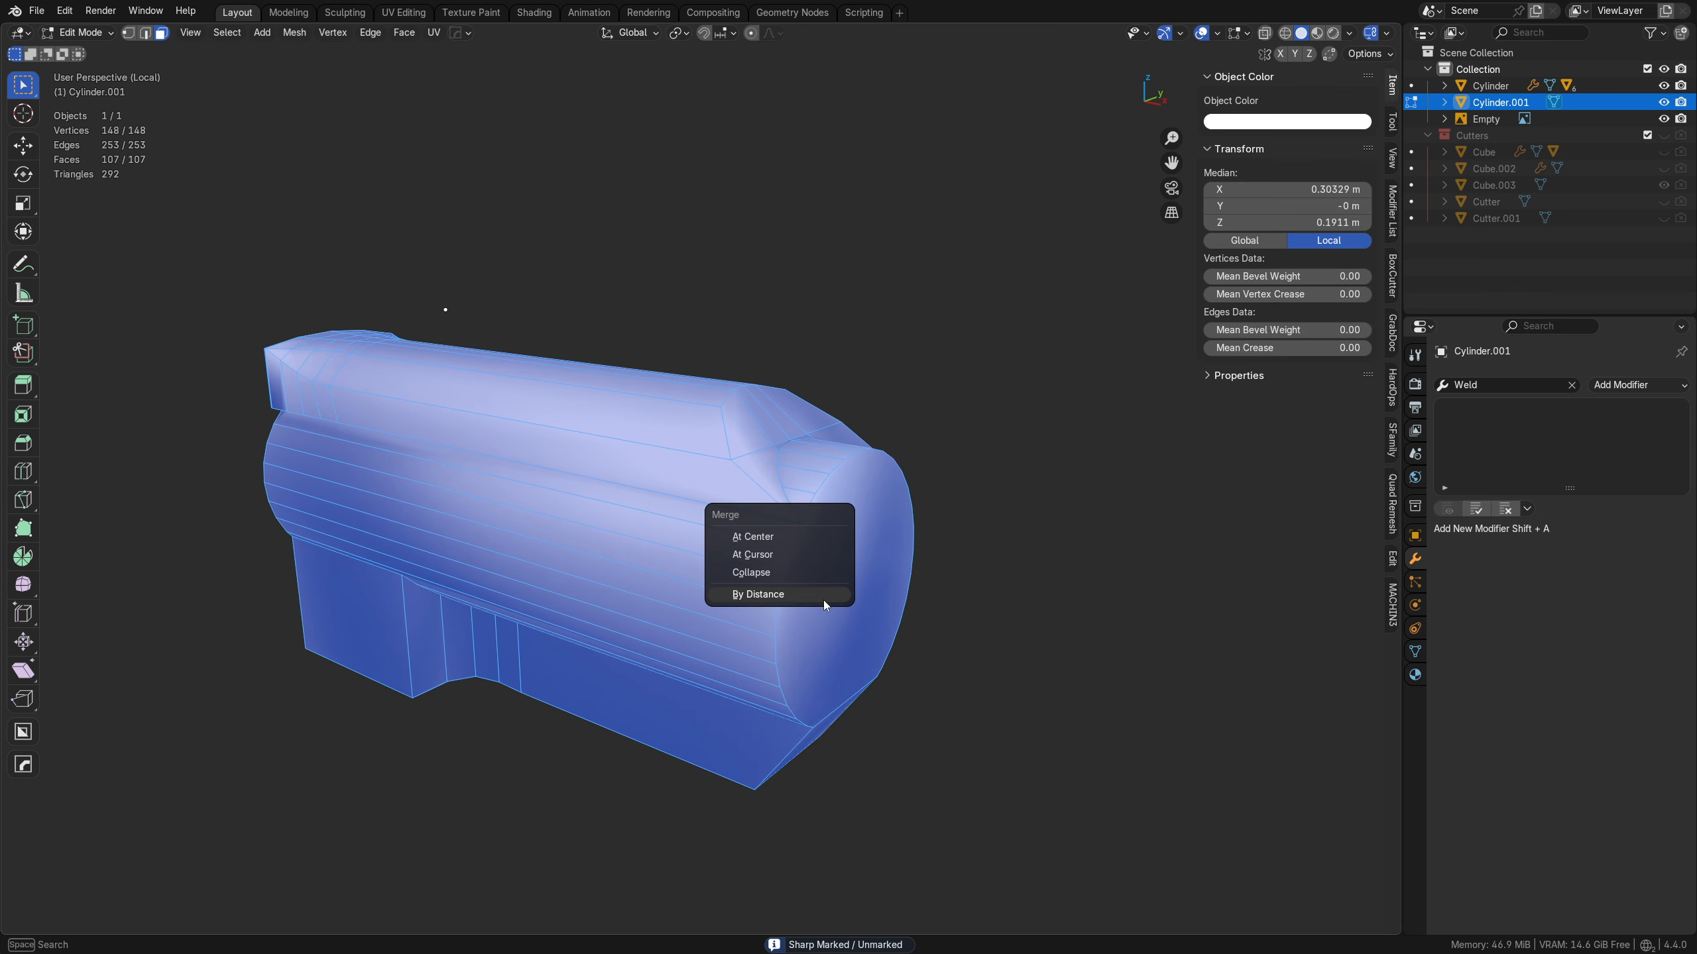
click(823, 600)
- Merge the stray vertices beside the rib's curved muzzle edge into their neighbours on both sides
scroll(762, 478, up, 5)
scroll(763, 478, up, 2)
key(Tab)
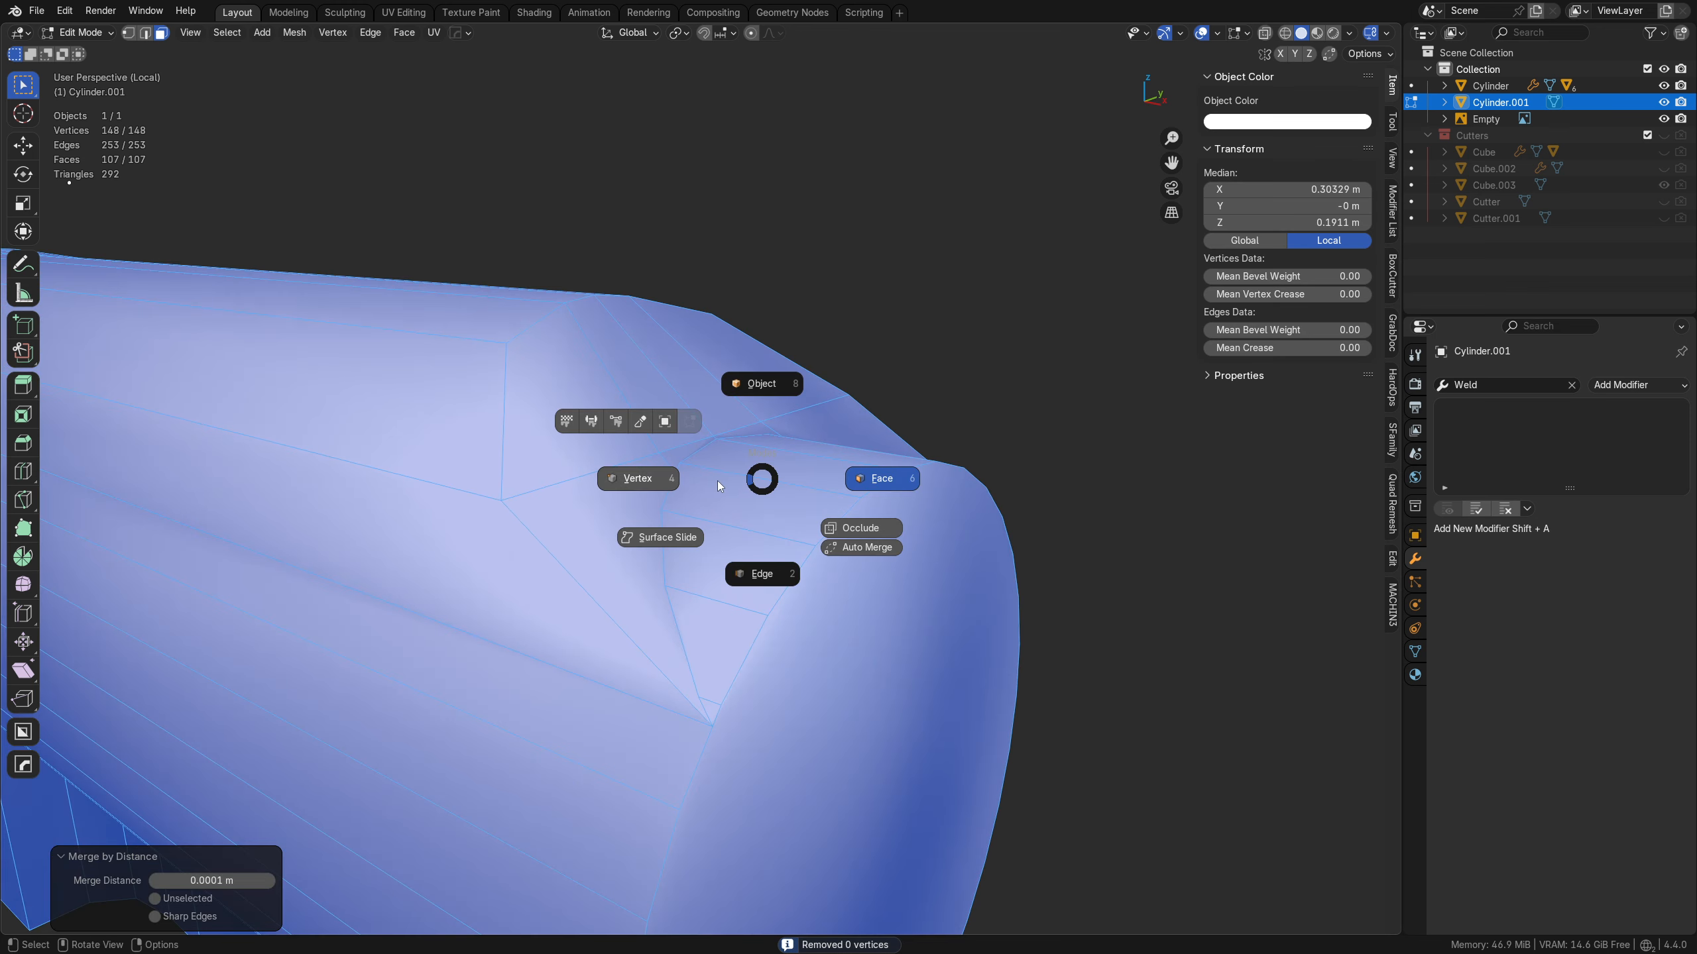
click(695, 479)
shift+middle_drag(676, 404, 689, 518)
click(681, 558)
middle_drag(691, 581, 681, 547)
click(681, 546)
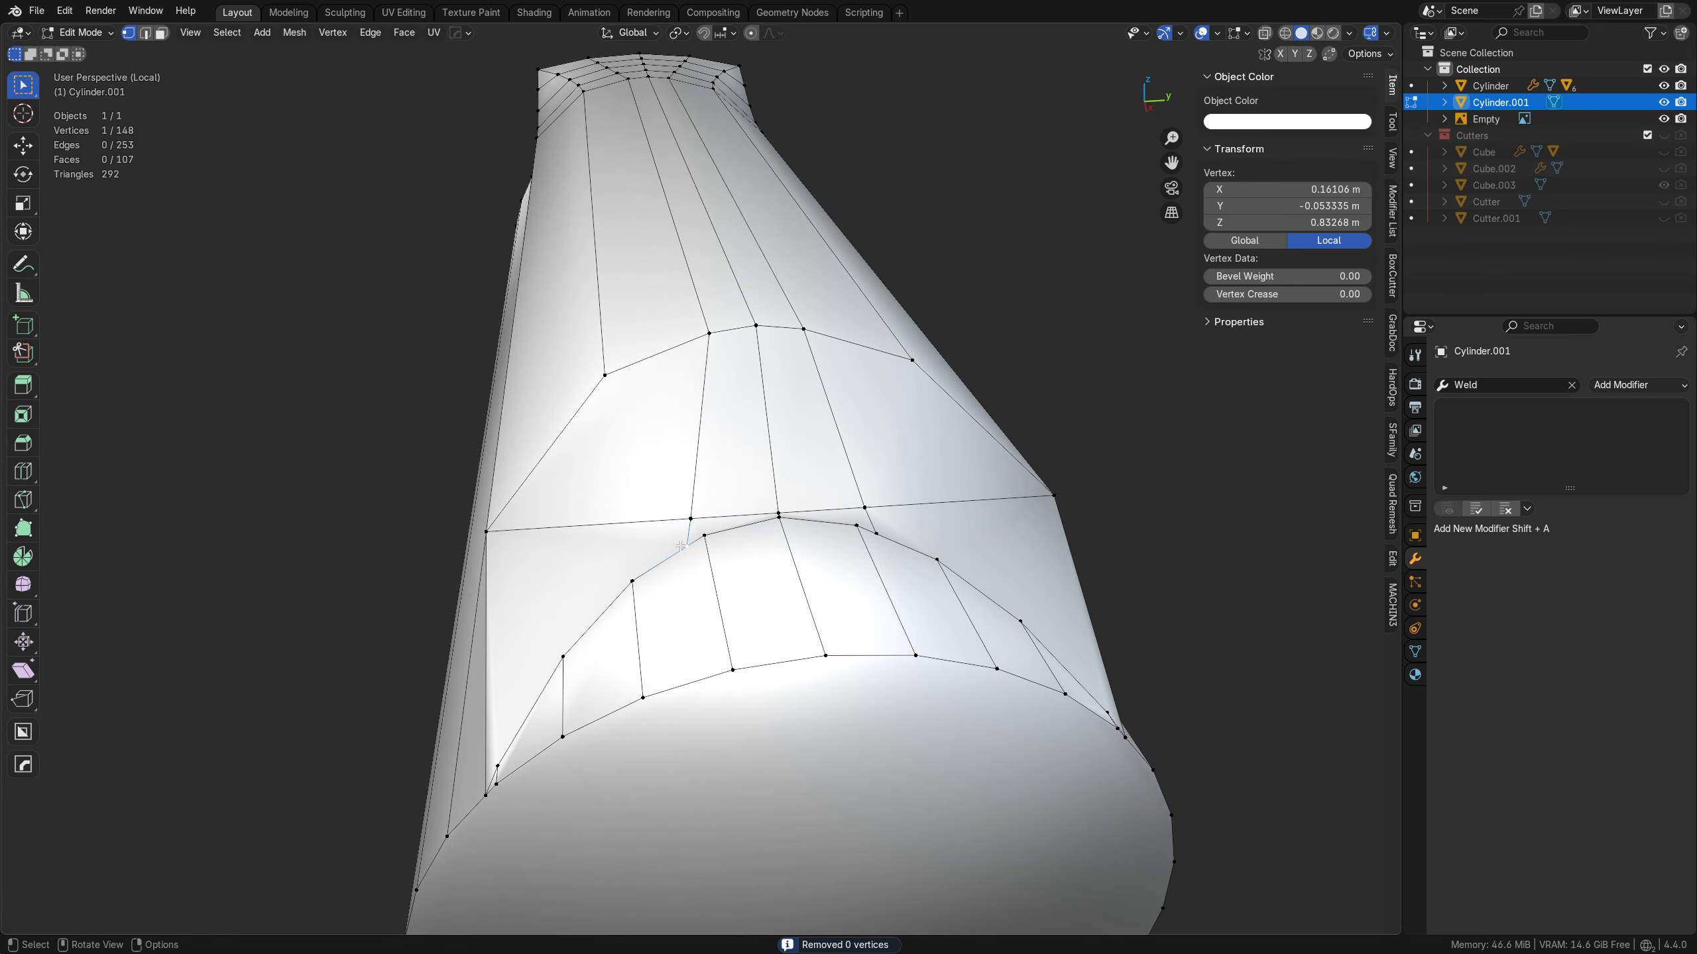
shift+click(704, 537)
key(1)
click(876, 534)
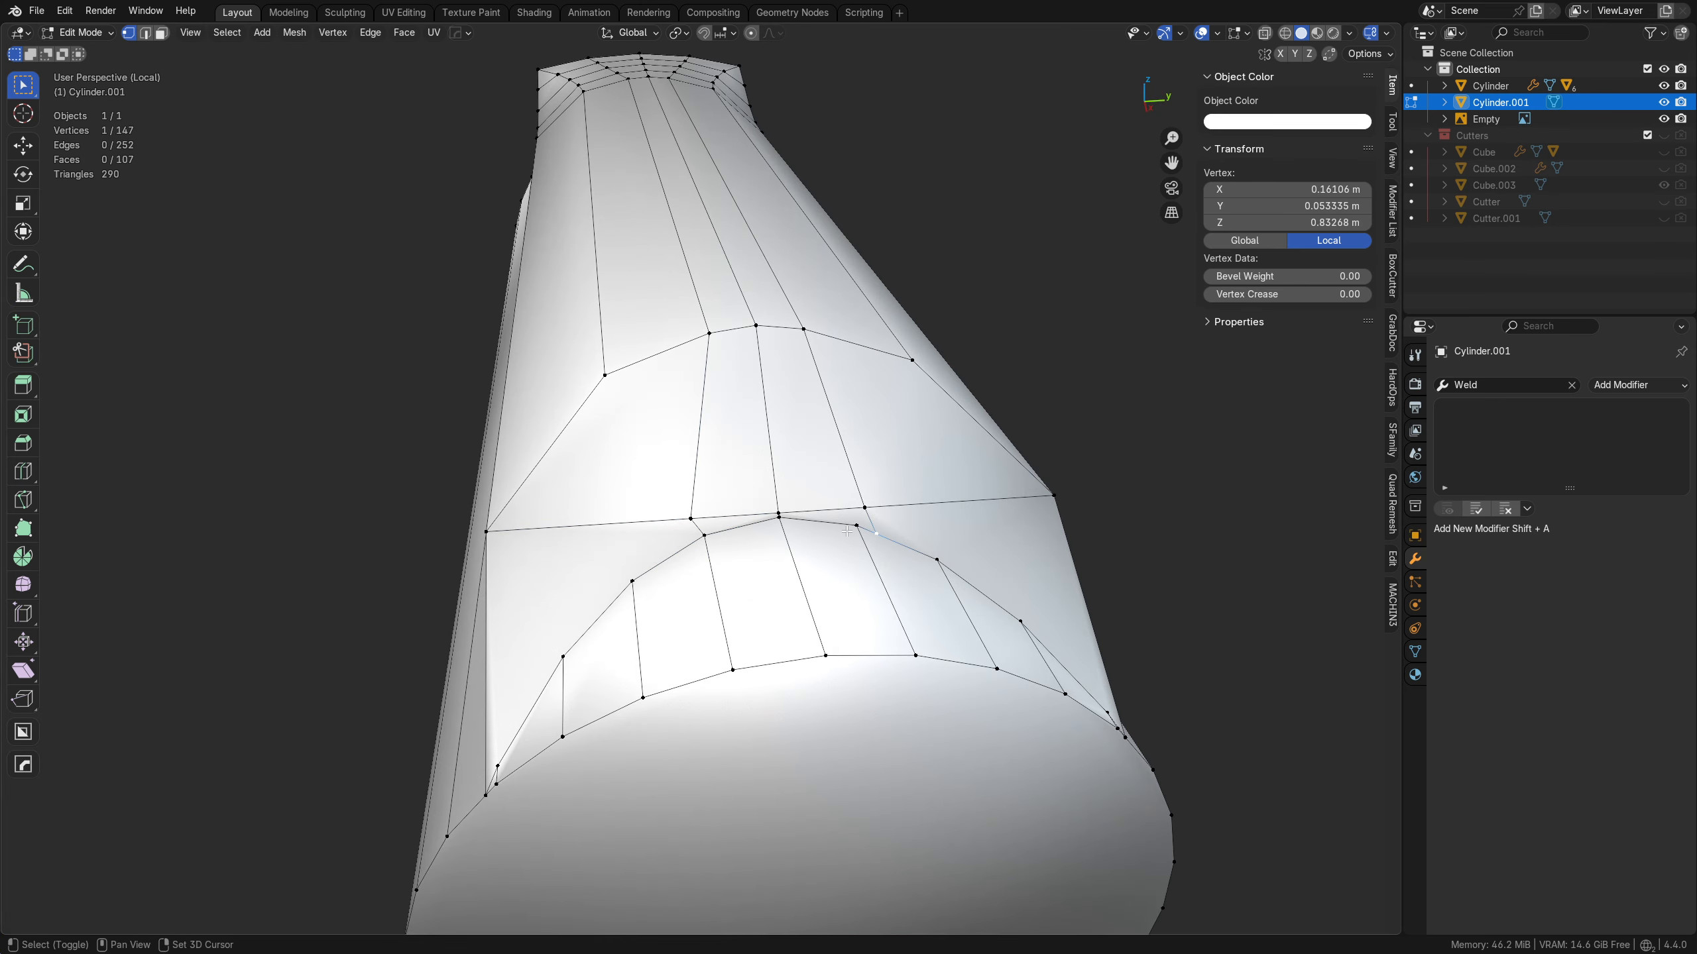
shift+click(857, 526)
key(1)
click(692, 519)
- Knife a vertical cut in front view from the rear underlug block's upper front corner up through the barrel and top rib
middle_drag(778, 506, 770, 576)
middle_drag(749, 695, 787, 584)
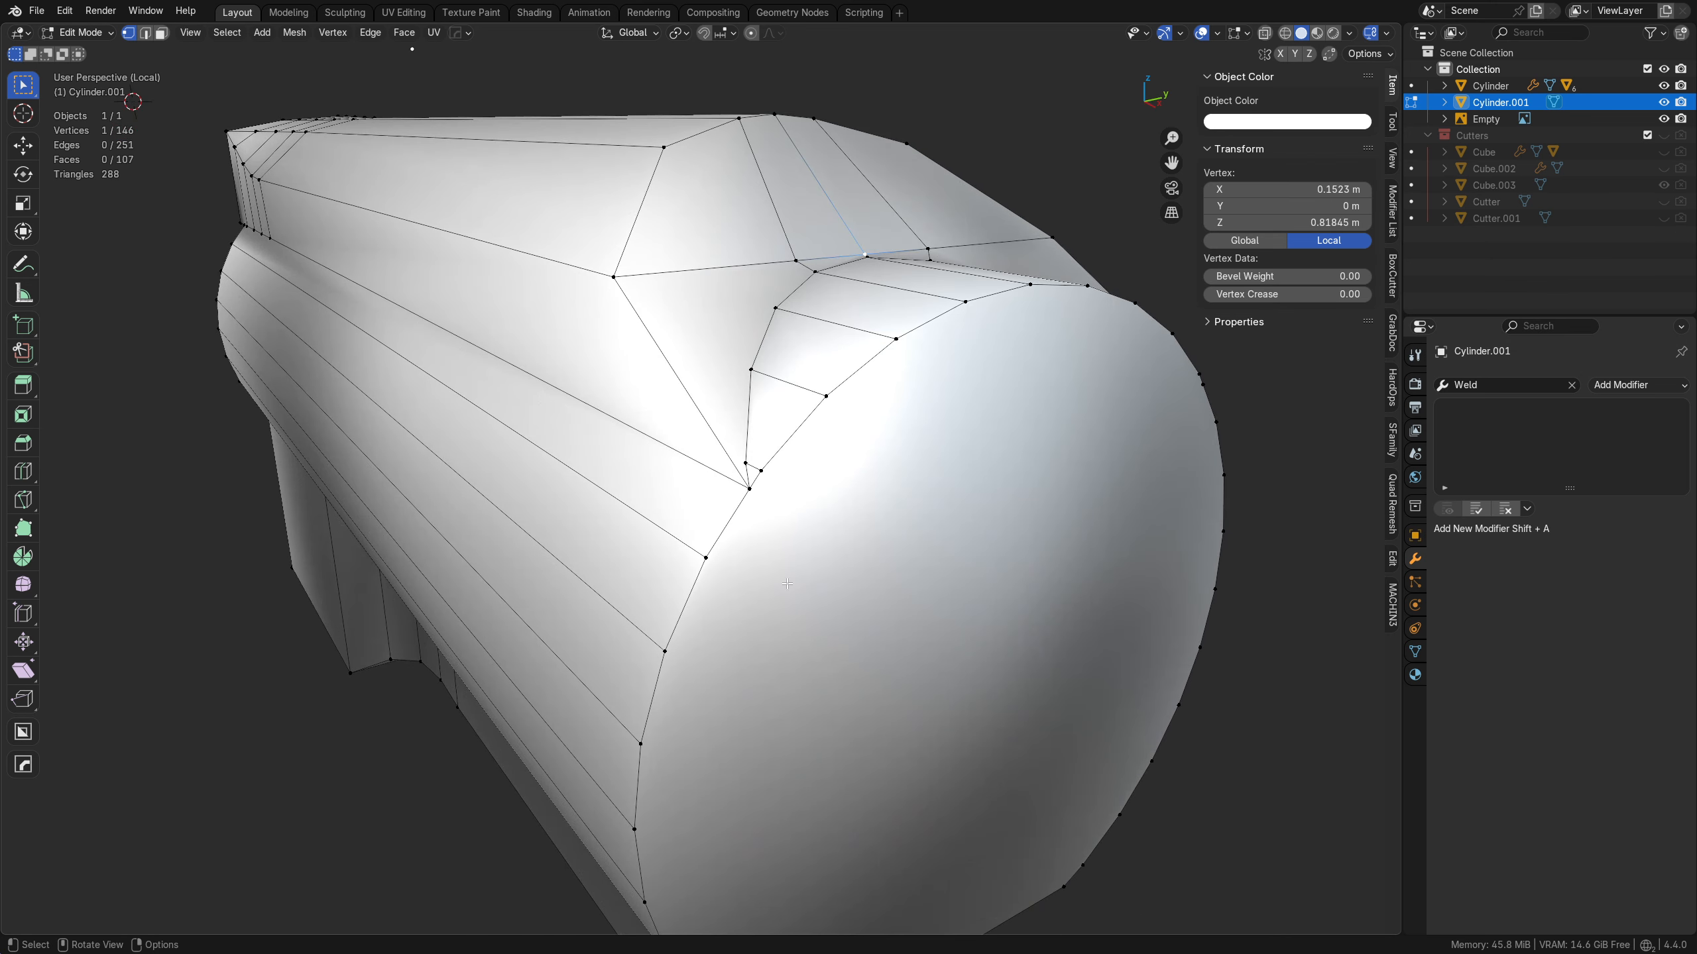
middle_drag(729, 491, 821, 504)
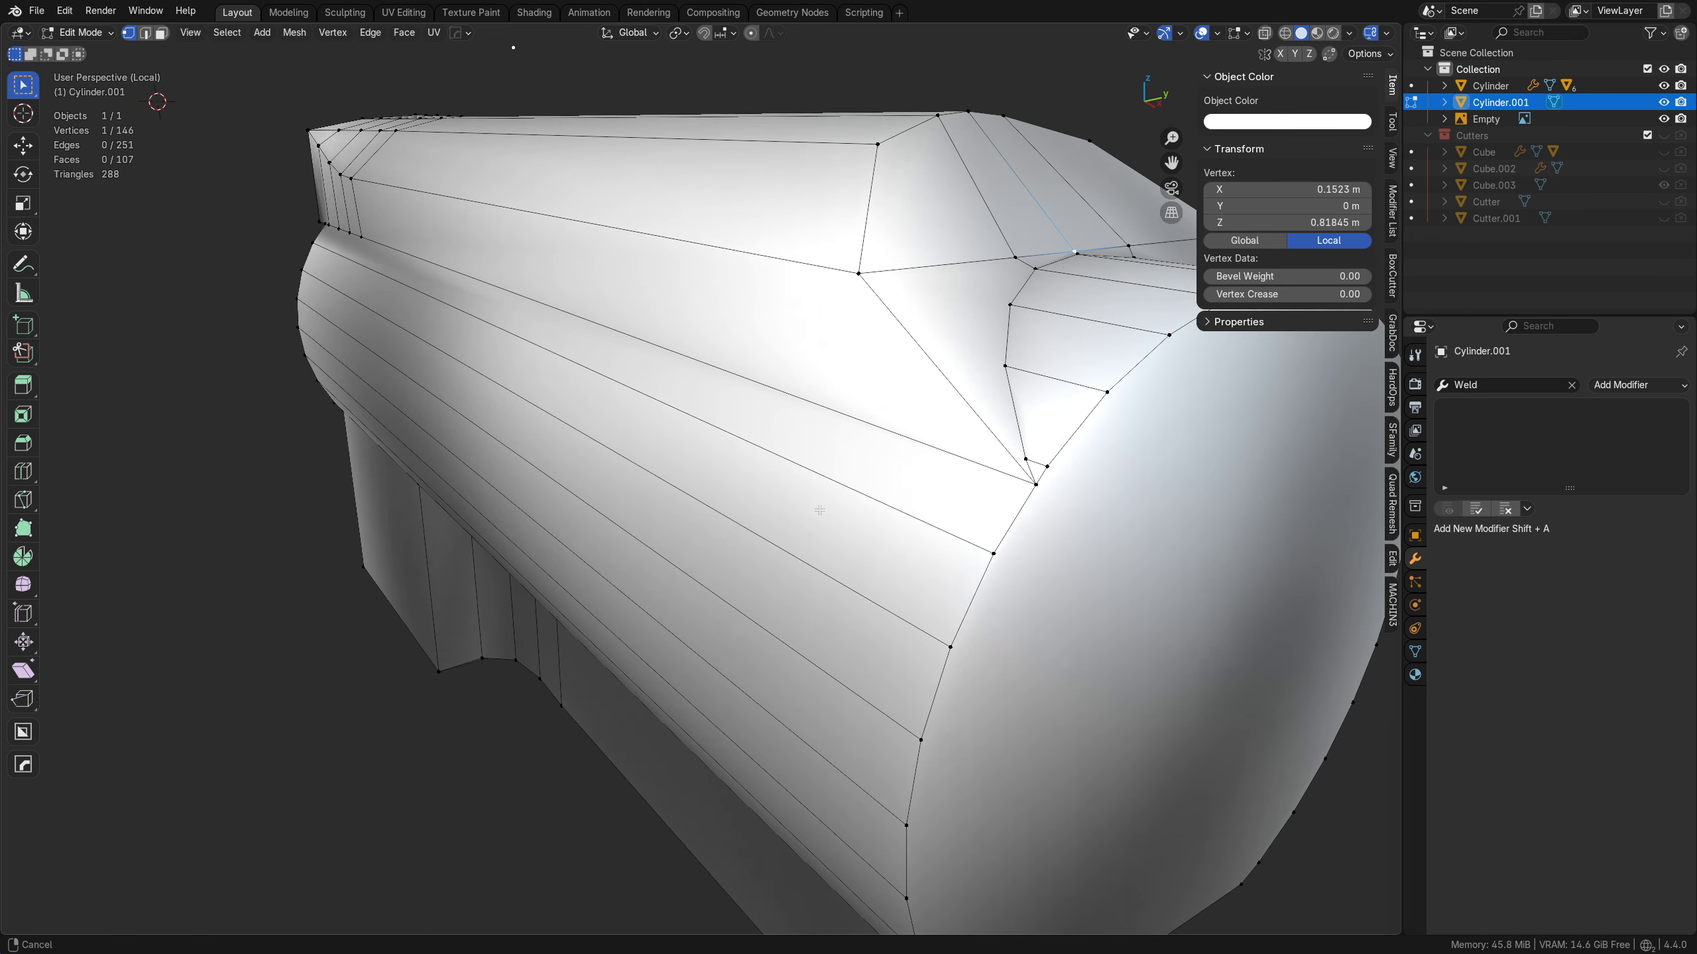
key(KP_1)
scroll(674, 739, down, 5)
shift+middle_drag(452, 626, 732, 641)
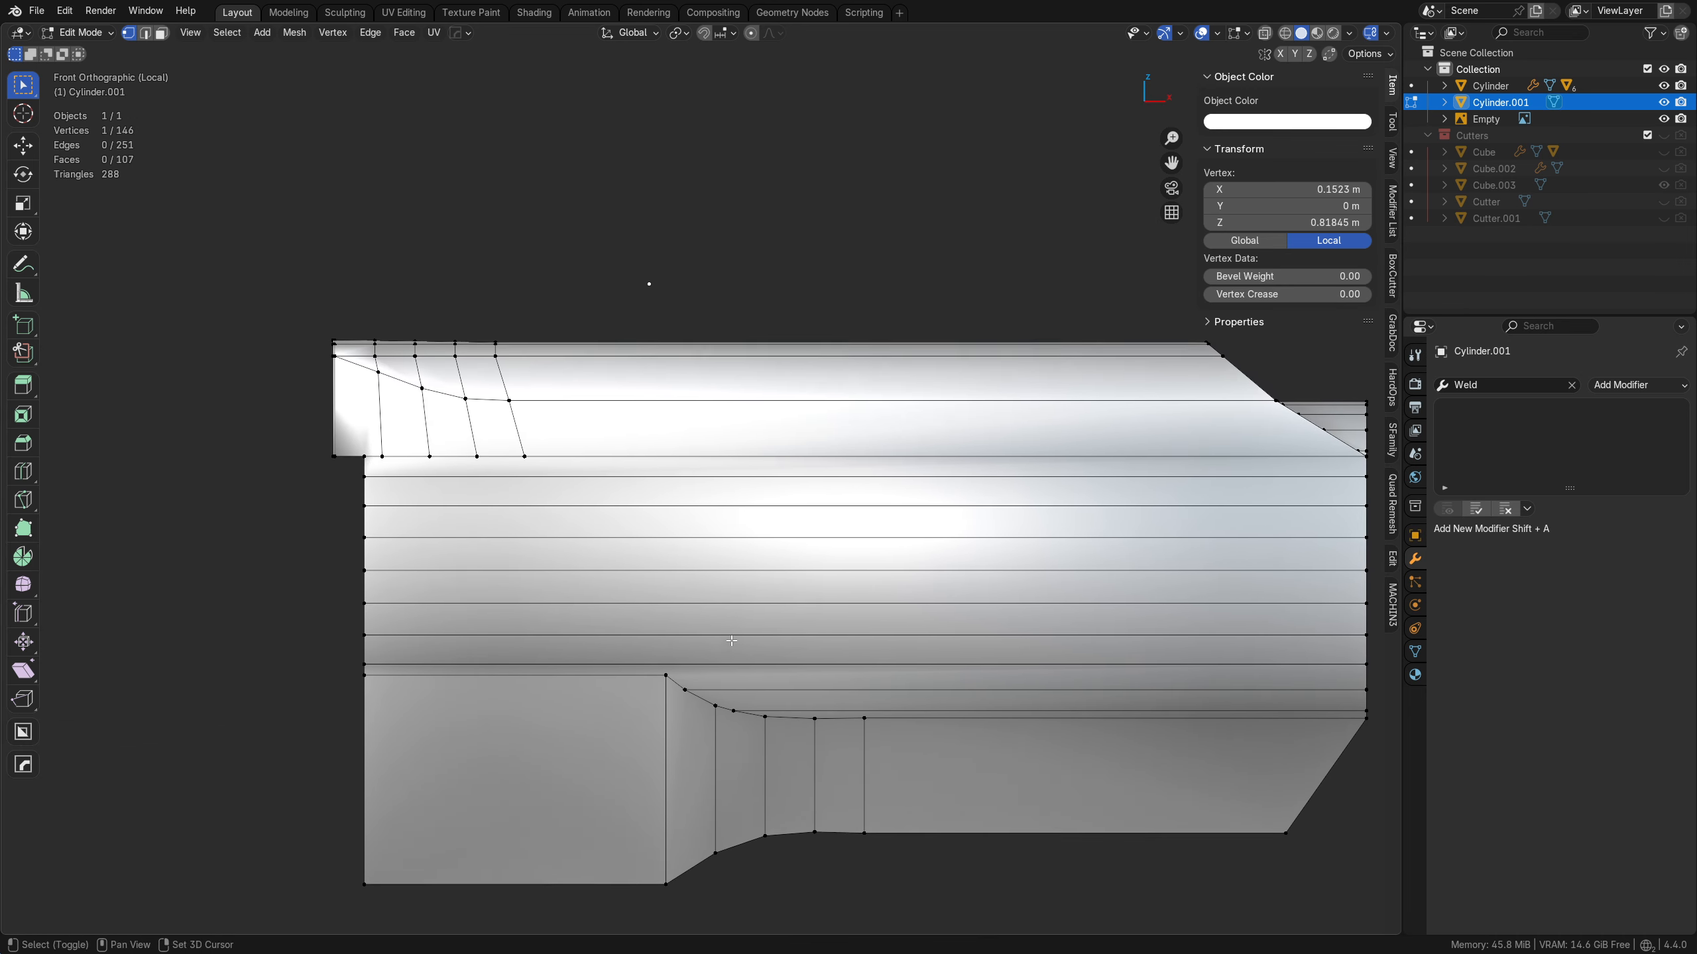
key(k)
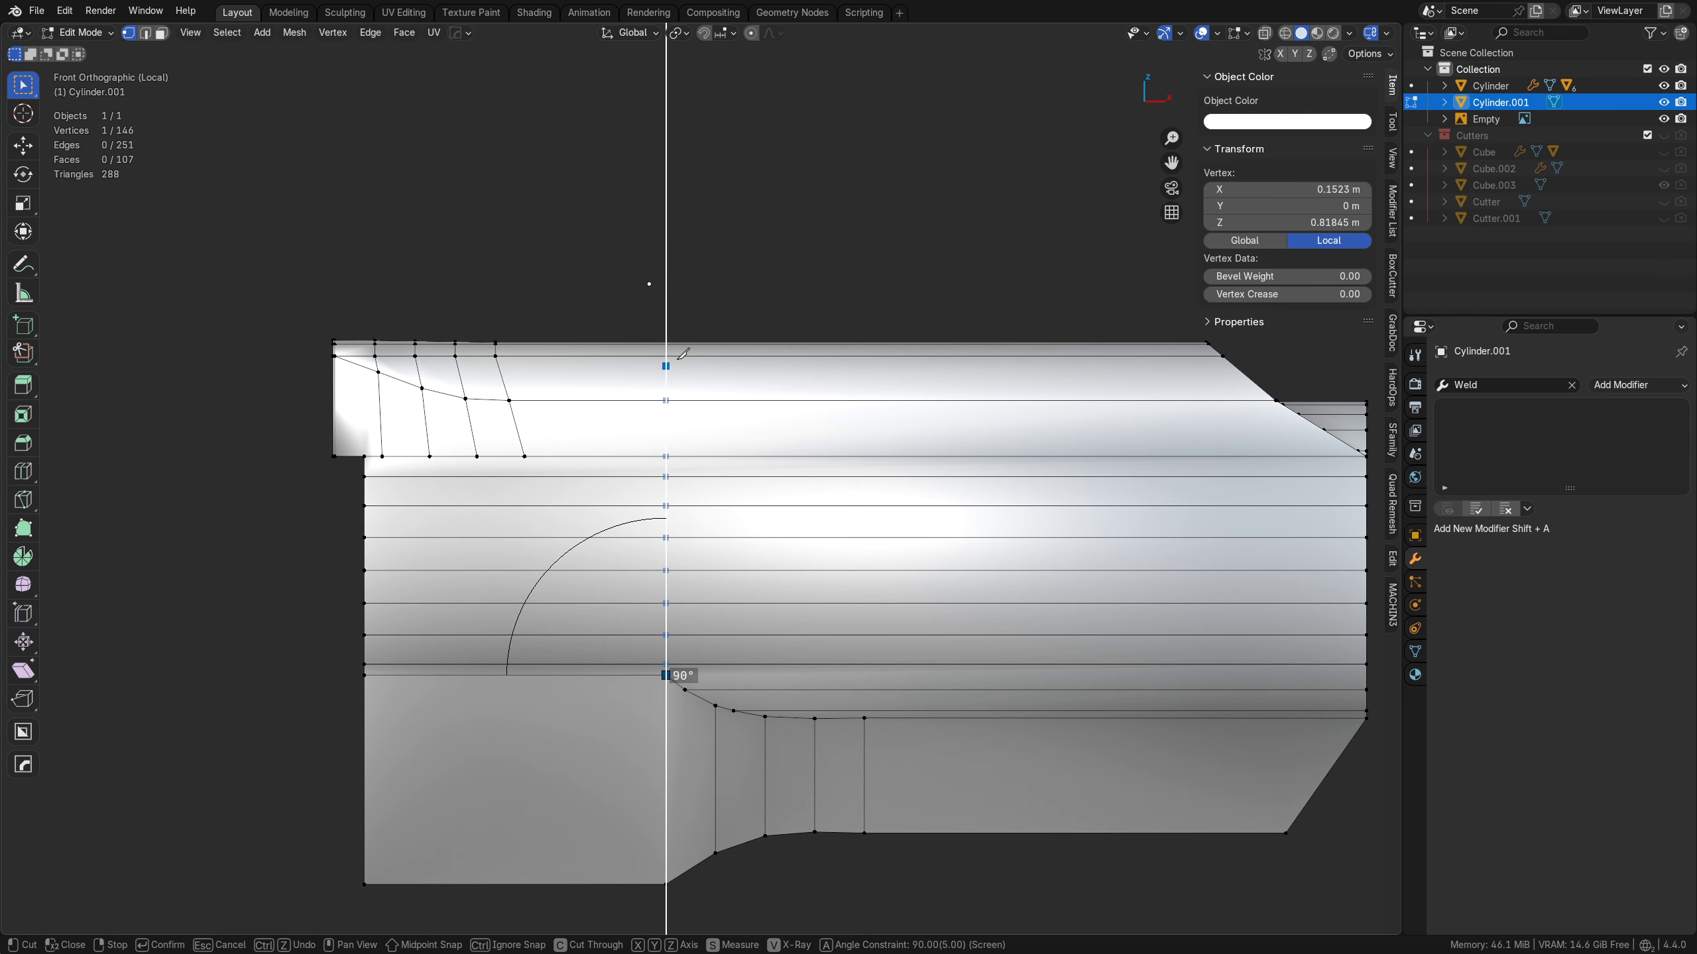
click(668, 275)
- Knife four vertical cuts from the rear rib vertices down through the barrel and rear underlug block
middle_drag(534, 545, 458, 368)
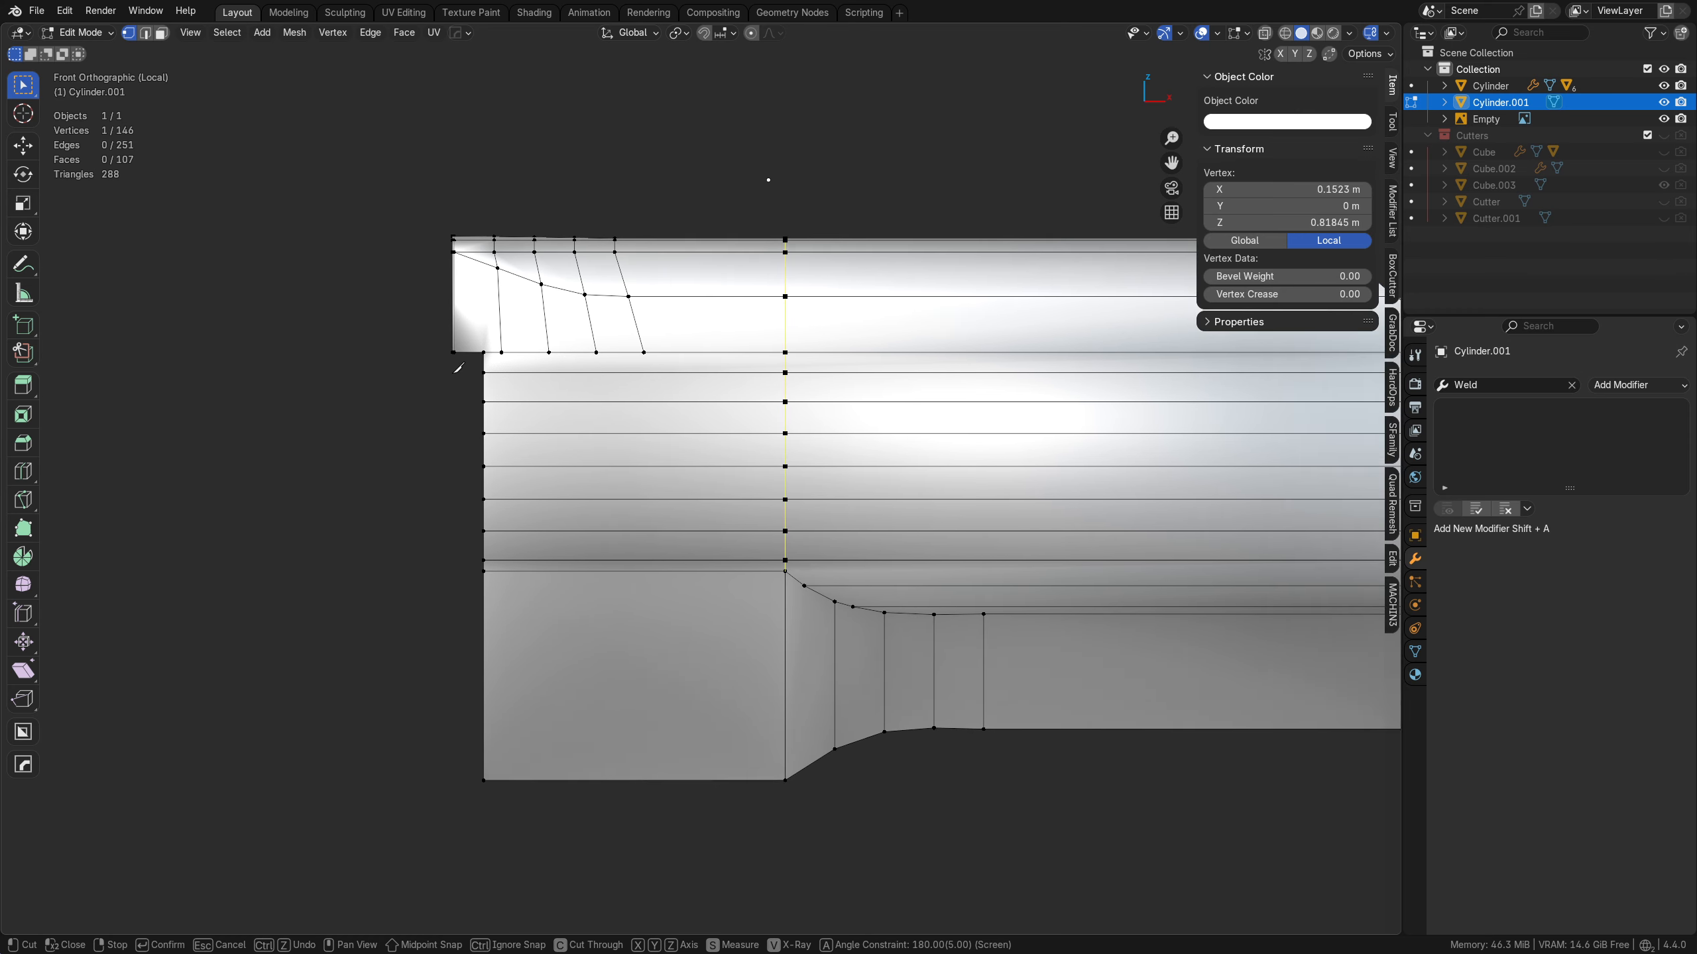
click(502, 352)
click(502, 874)
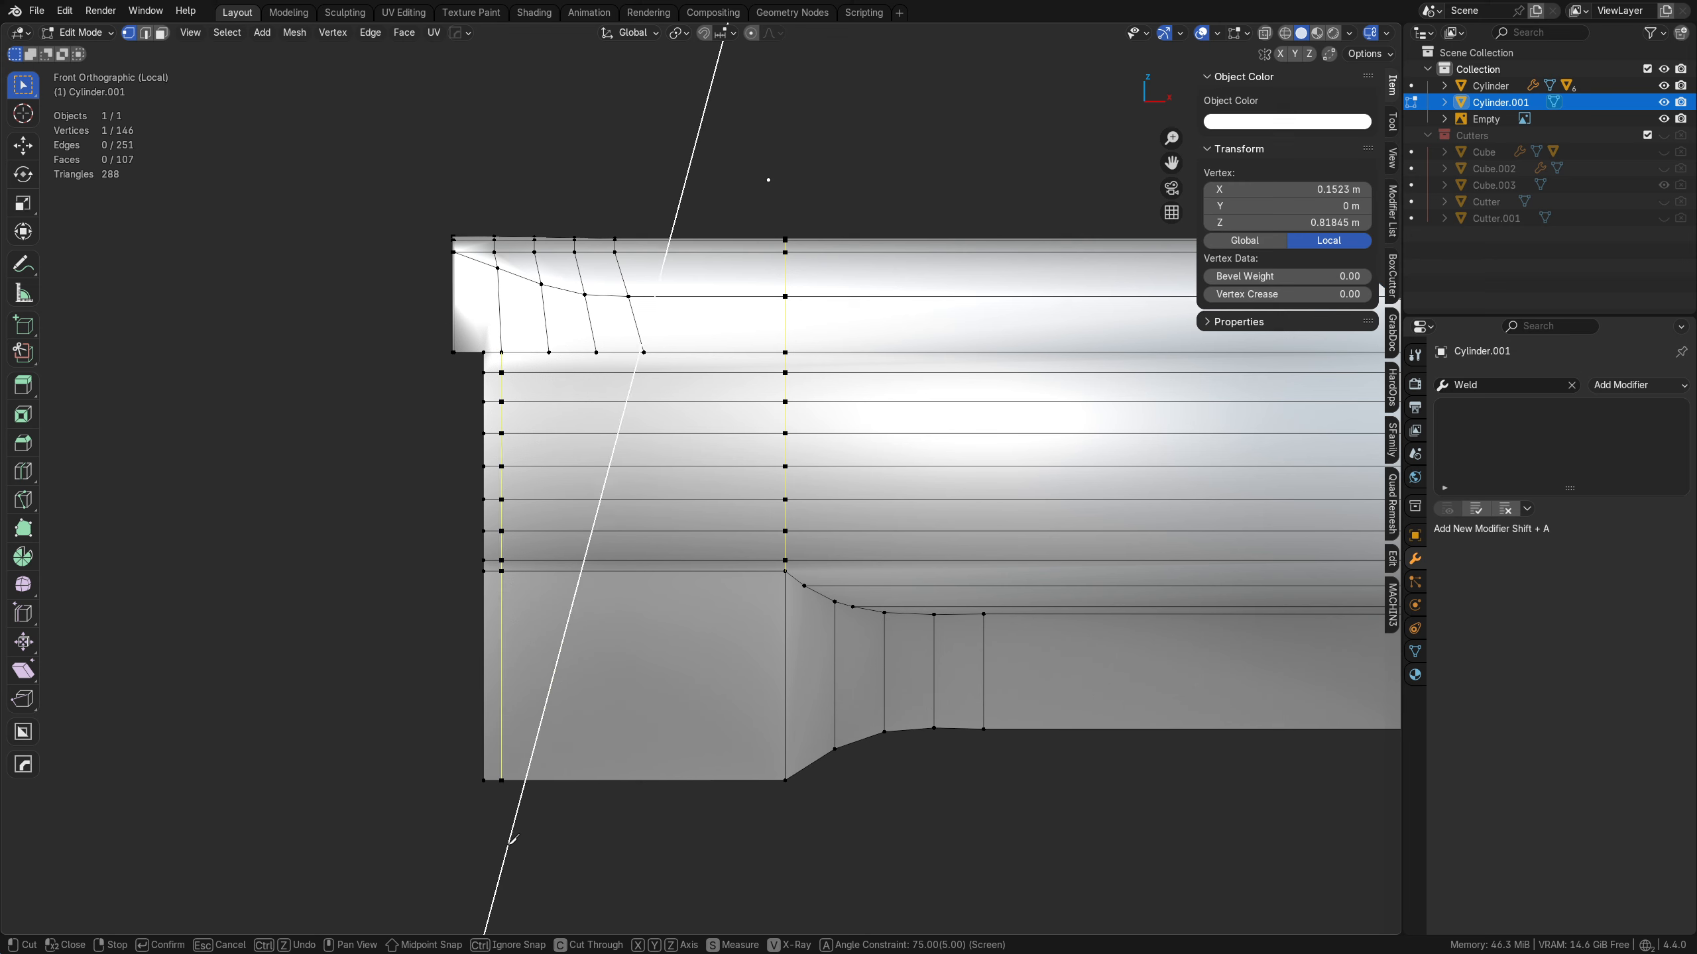
click(597, 352)
click(597, 748)
click(644, 351)
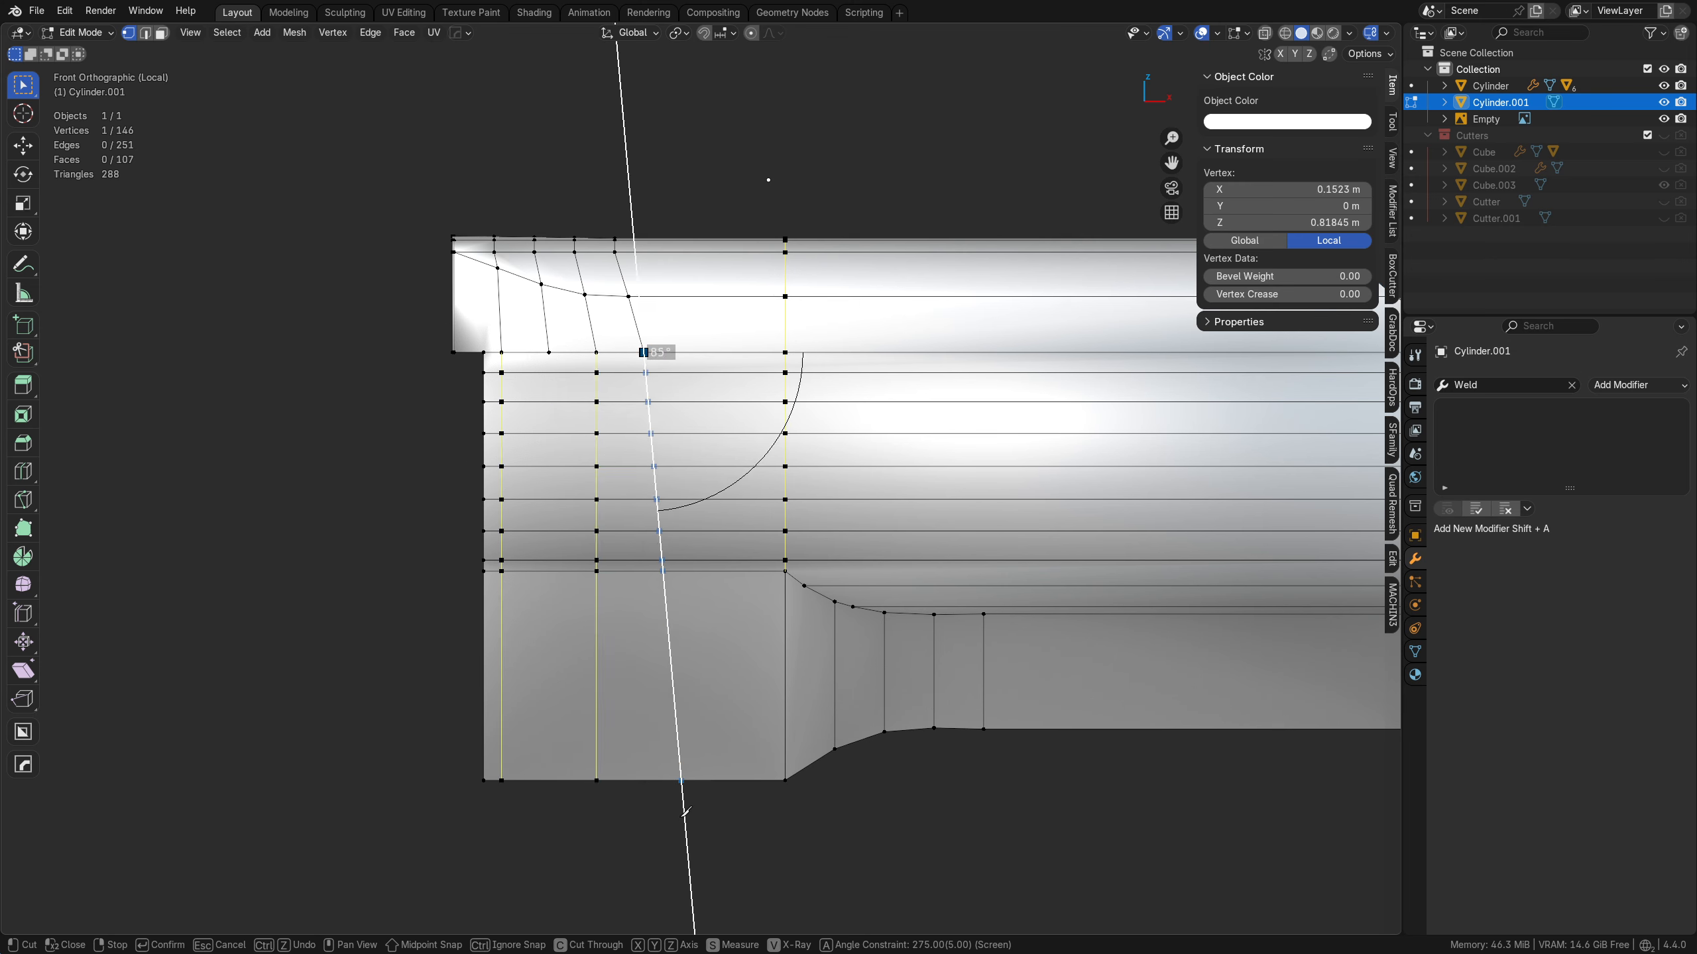
click(665, 844)
click(558, 810)
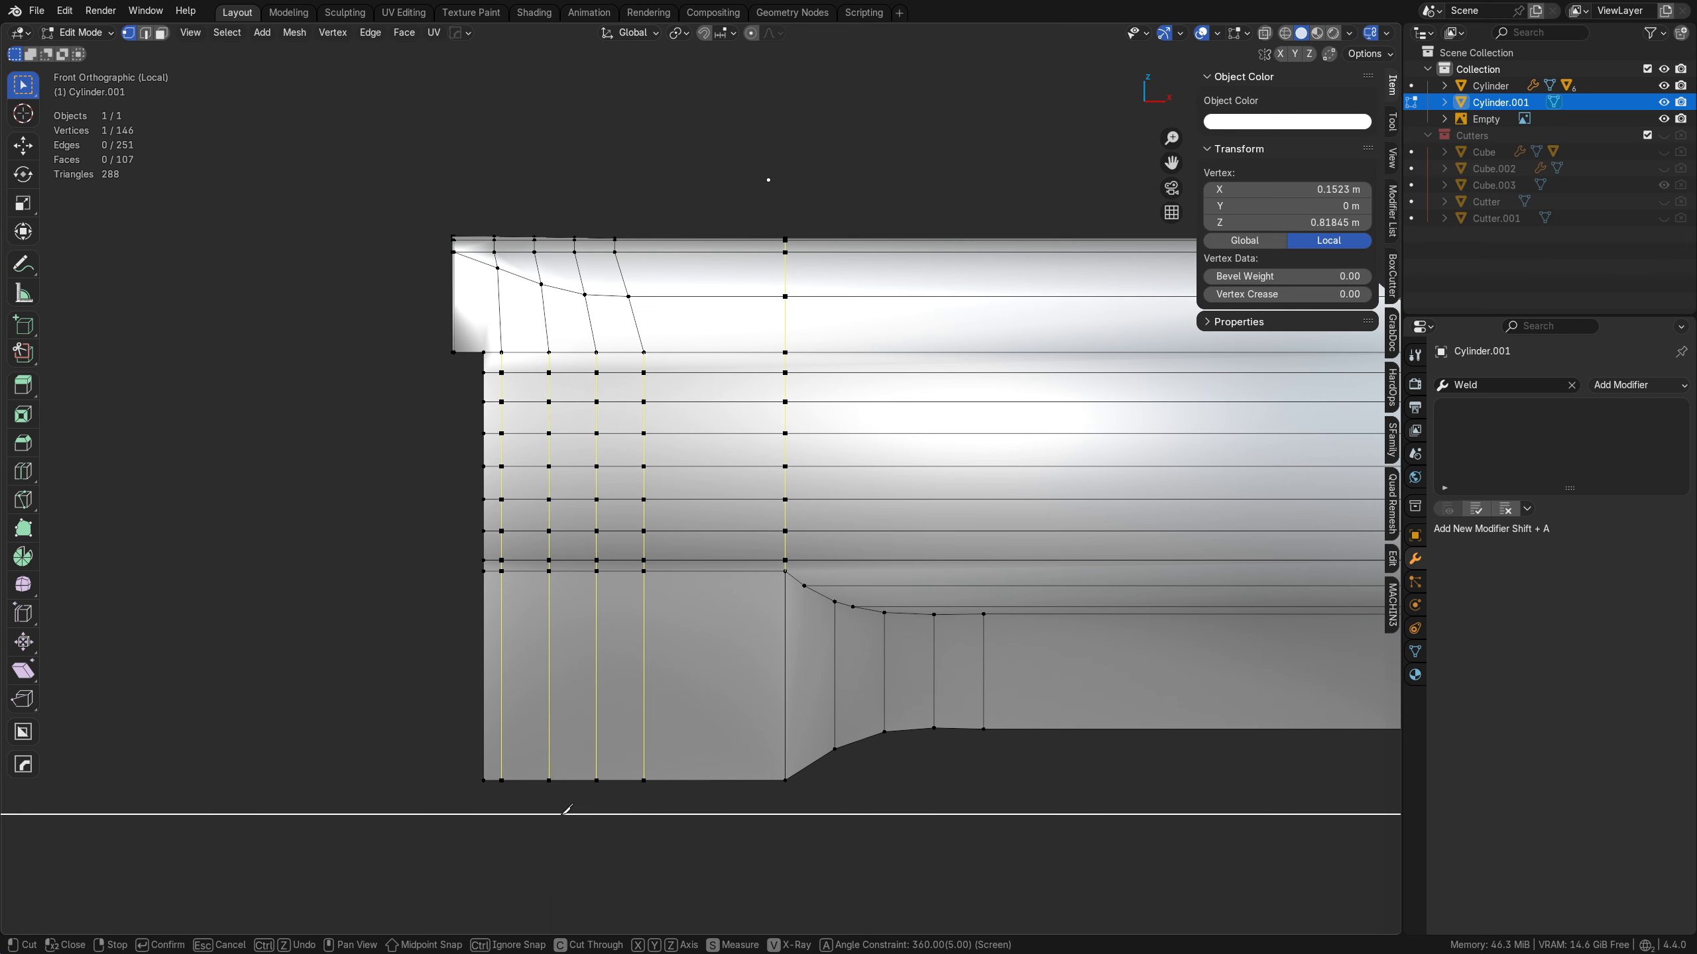
right_click(569, 808)
- Knife four vertical cuts from the vertices of the underlug's stepped transition up through the barrel and top rib
shift+middle_drag(902, 702, 463, 706)
shift+middle_drag(689, 661, 712, 680)
shift+middle_drag(579, 650, 661, 730)
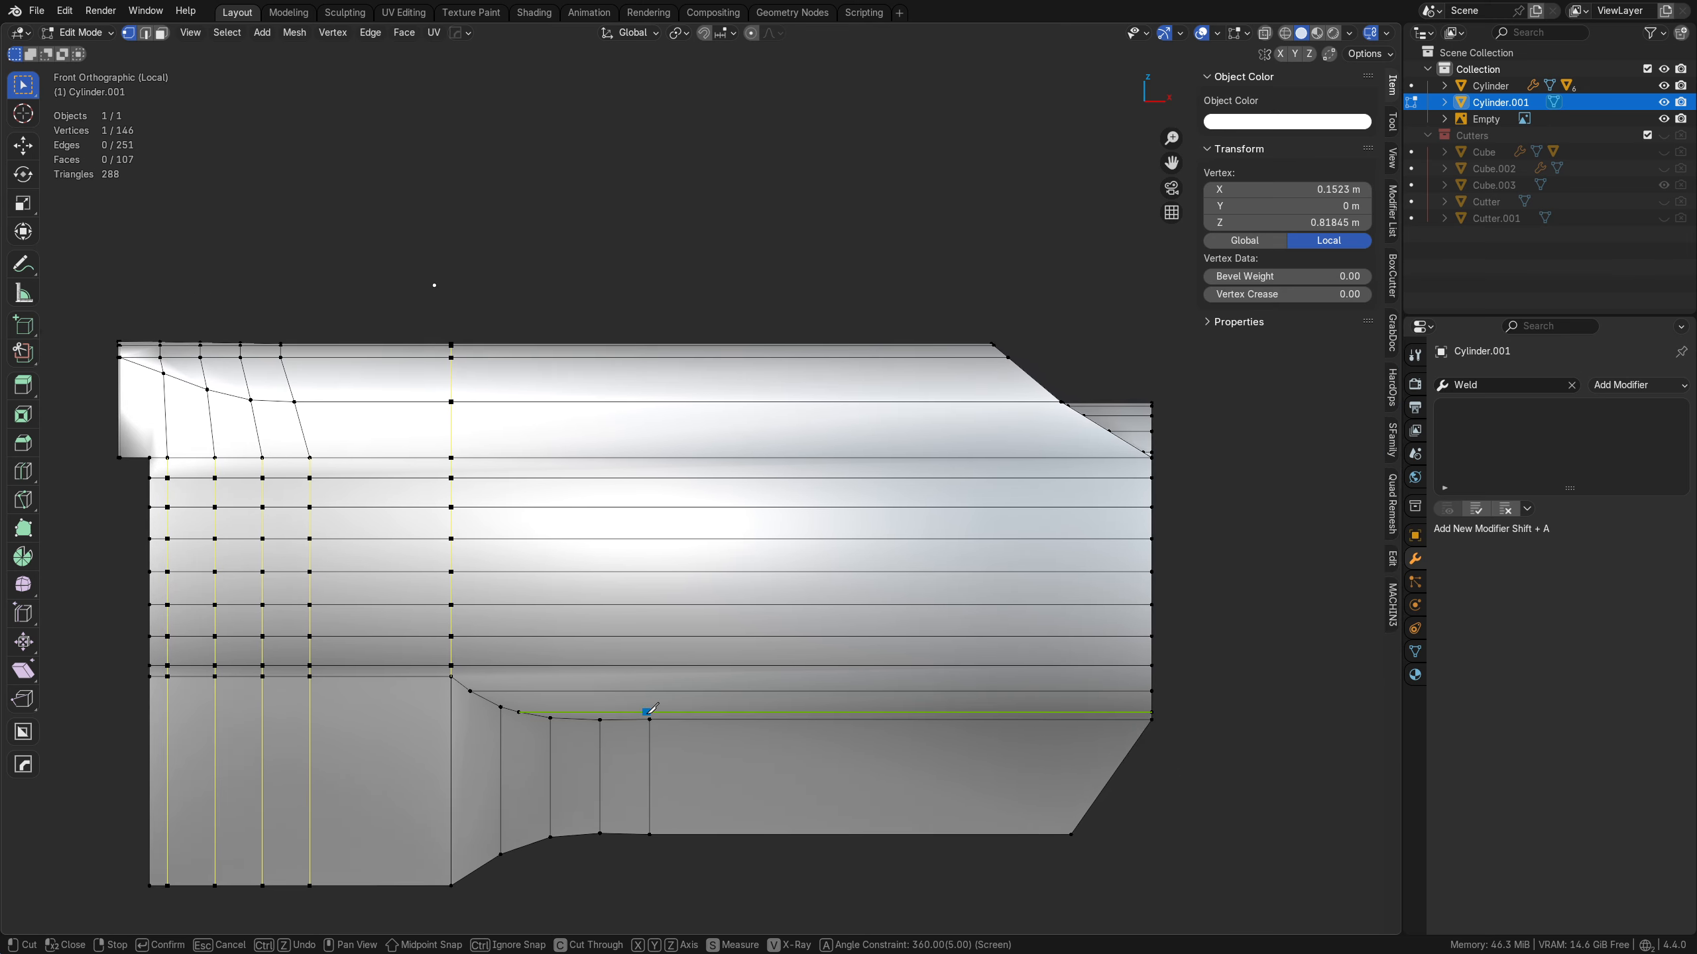
click(650, 720)
click(666, 199)
right_click(665, 202)
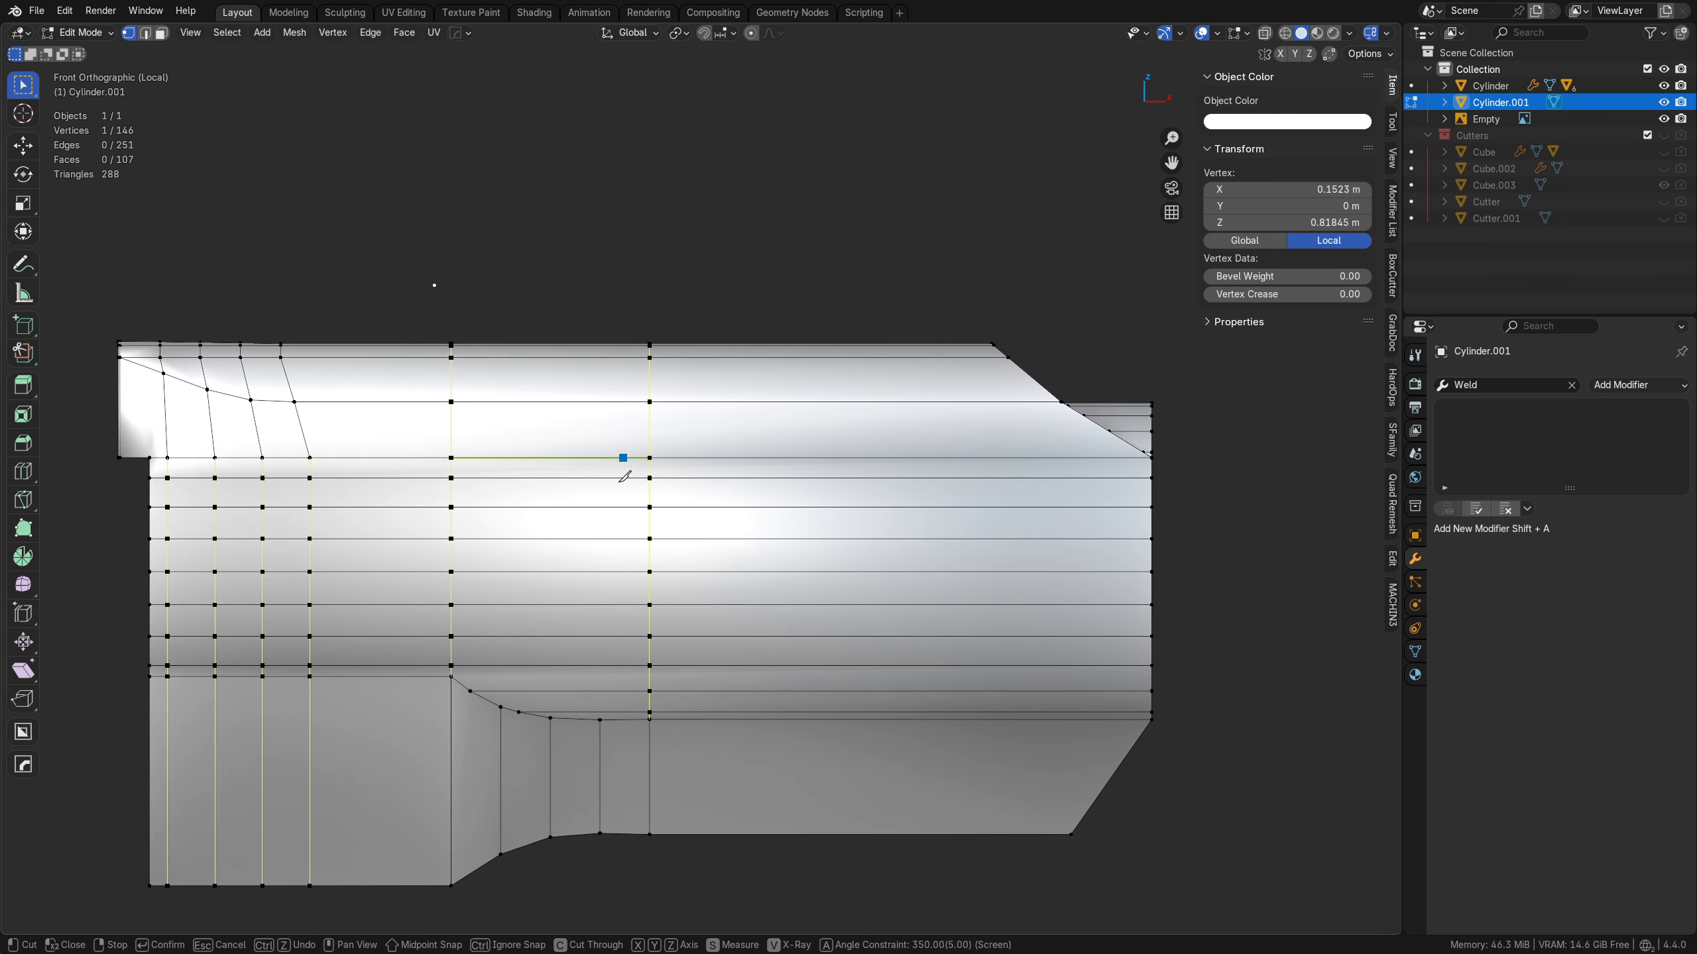
click(600, 720)
click(622, 177)
right_click(622, 177)
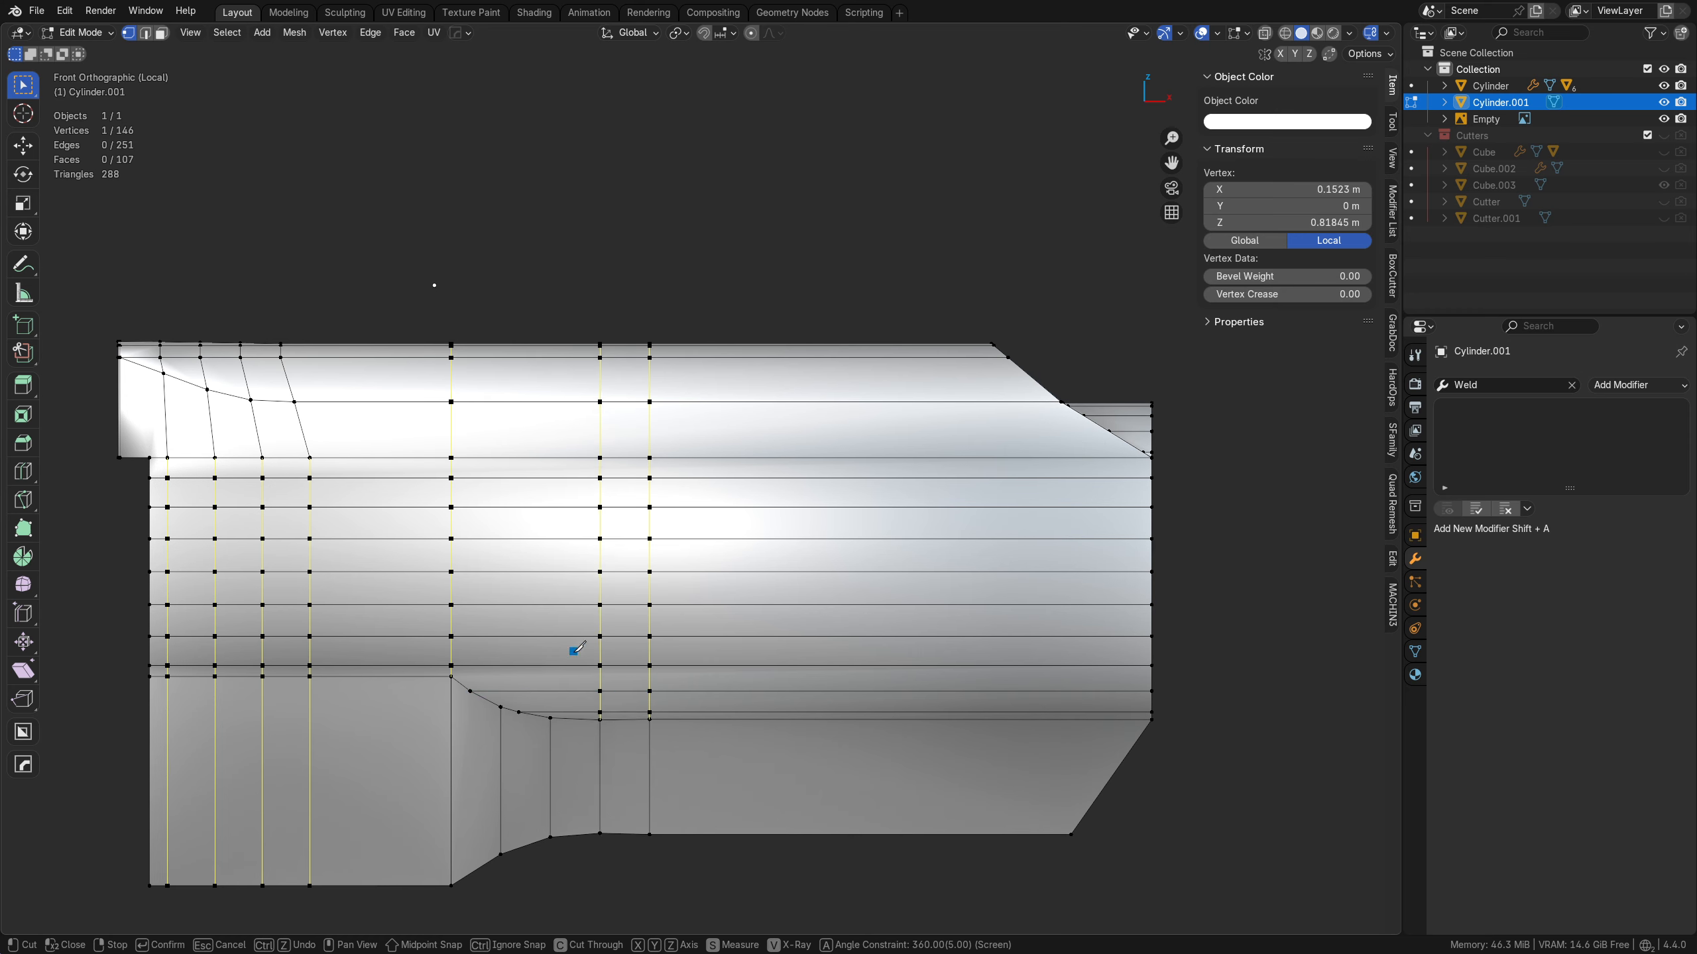
click(552, 719)
click(572, 190)
right_click(573, 190)
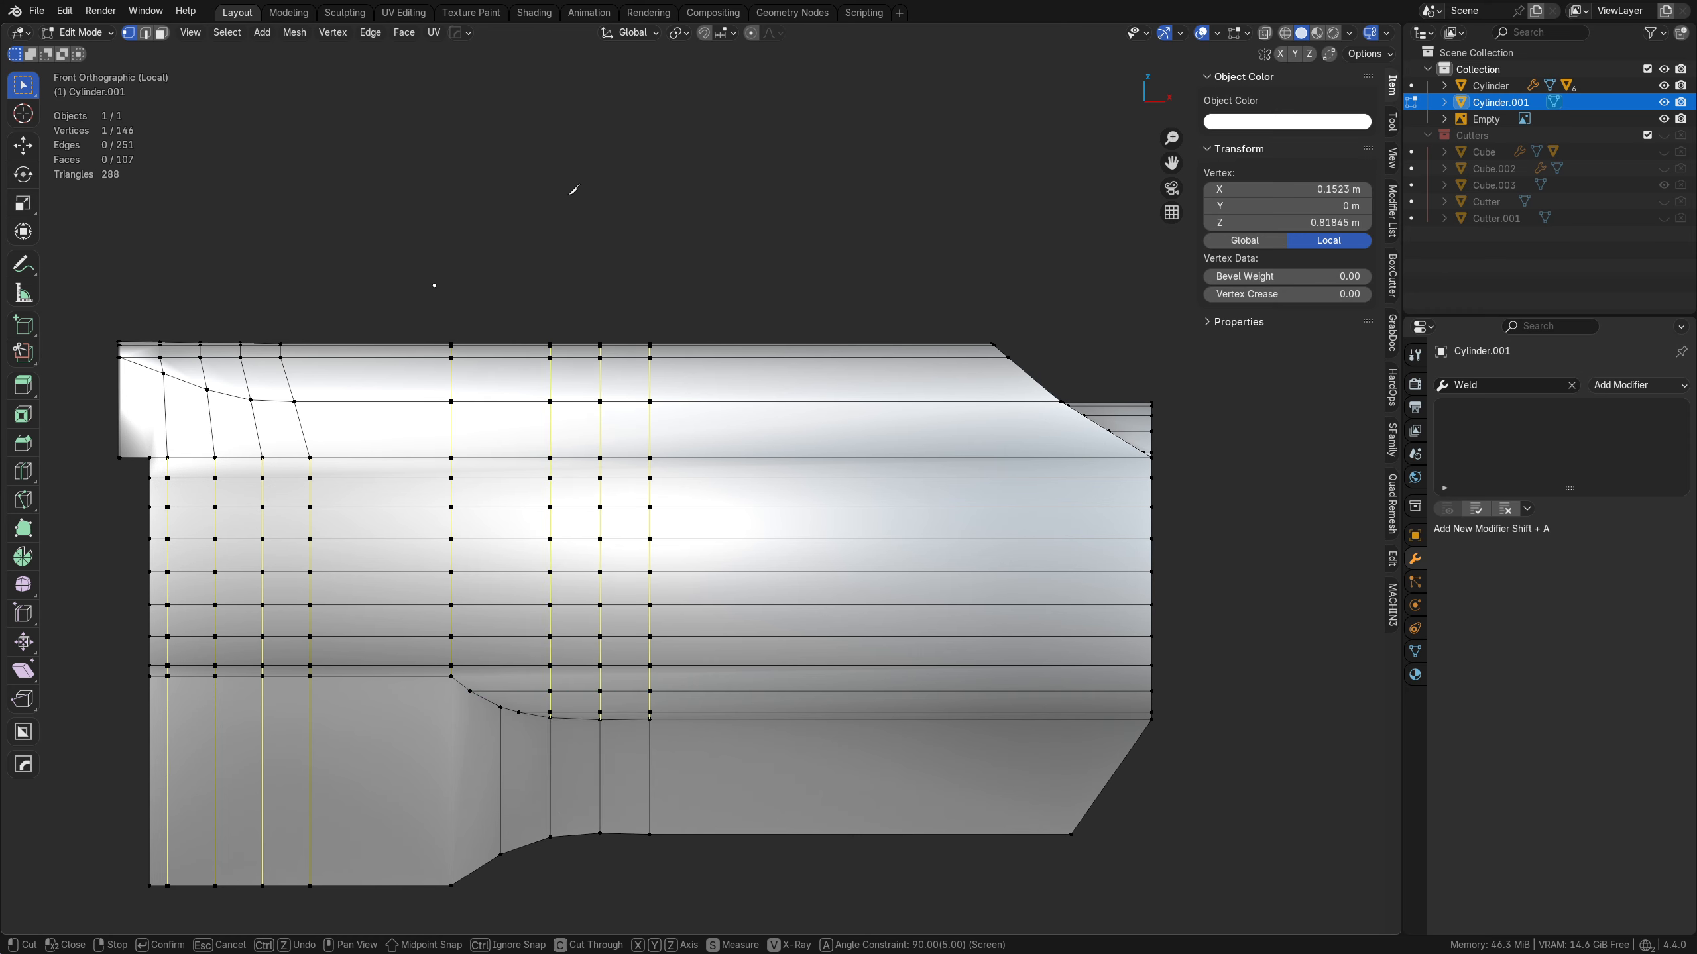
click(500, 706)
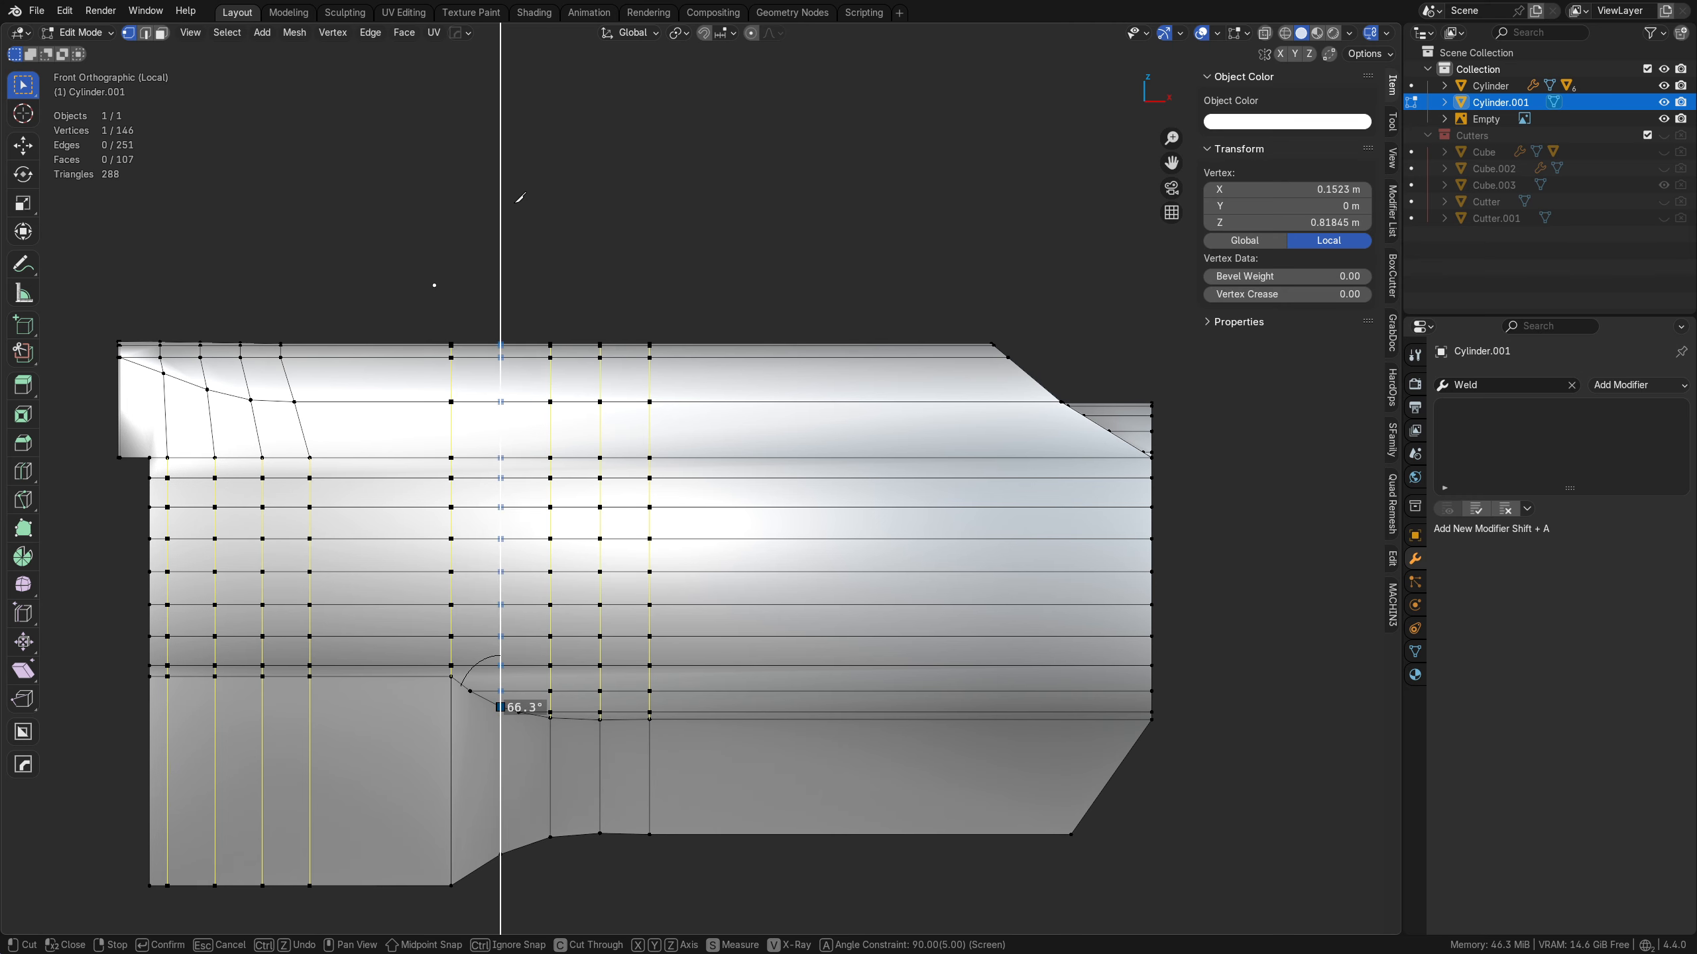
click(515, 200)
right_click(516, 200)
middle_drag(791, 748, 805, 669)
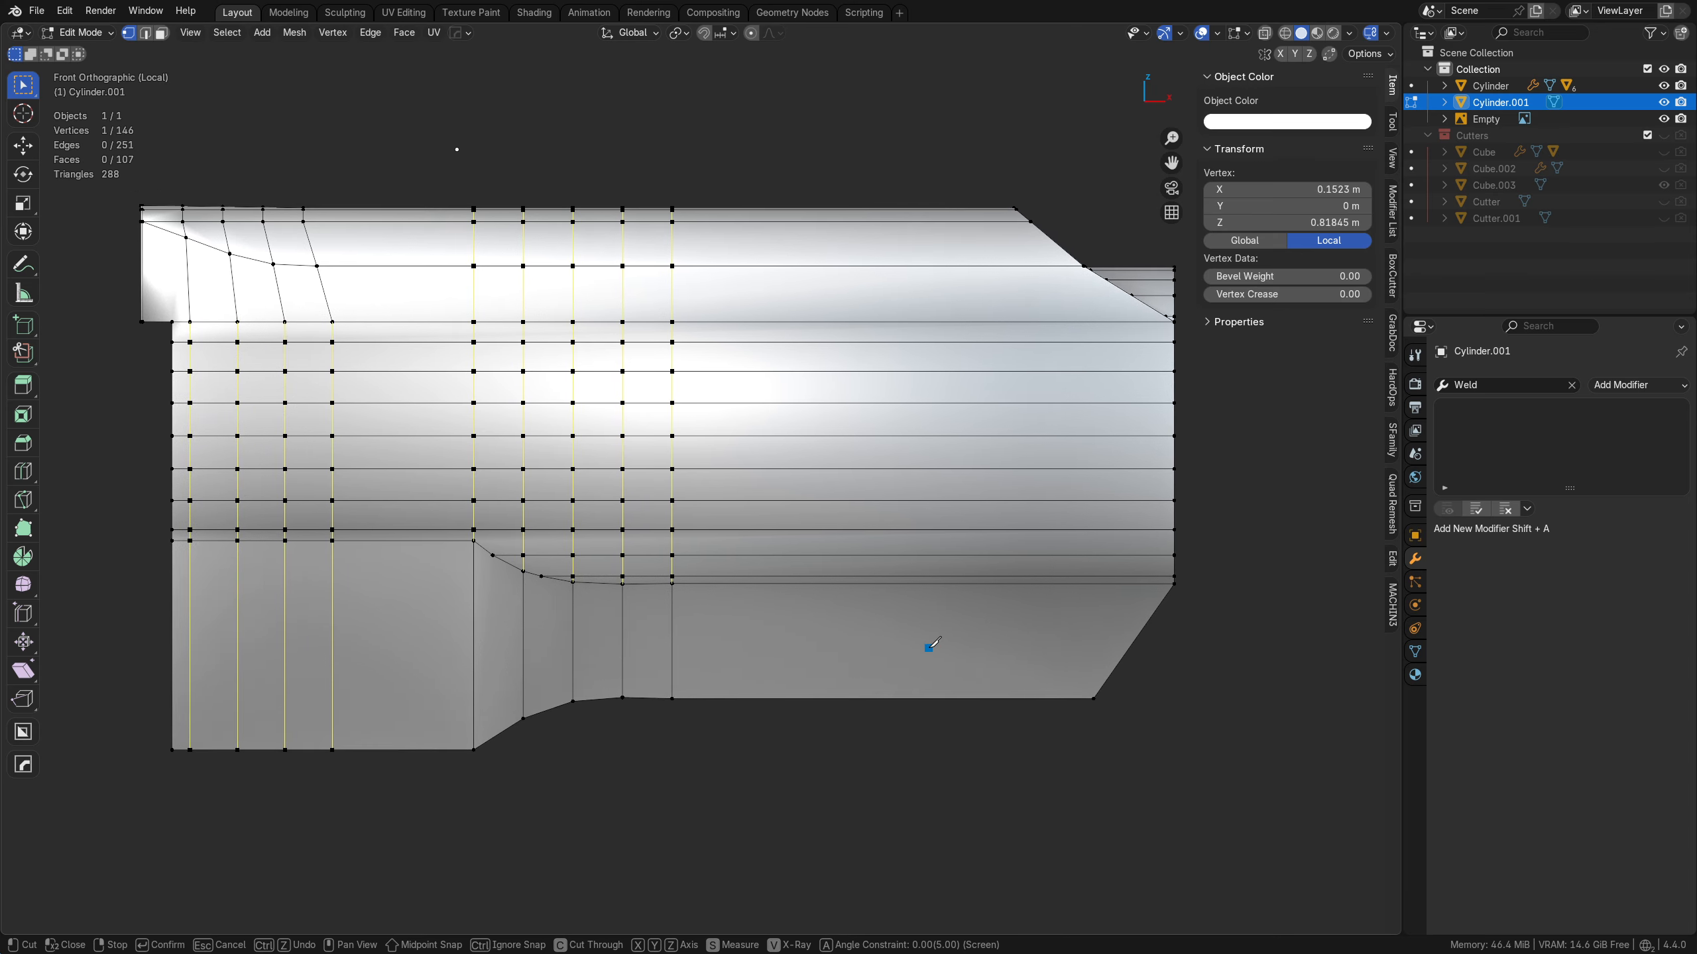
middle_drag(921, 556, 937, 661)
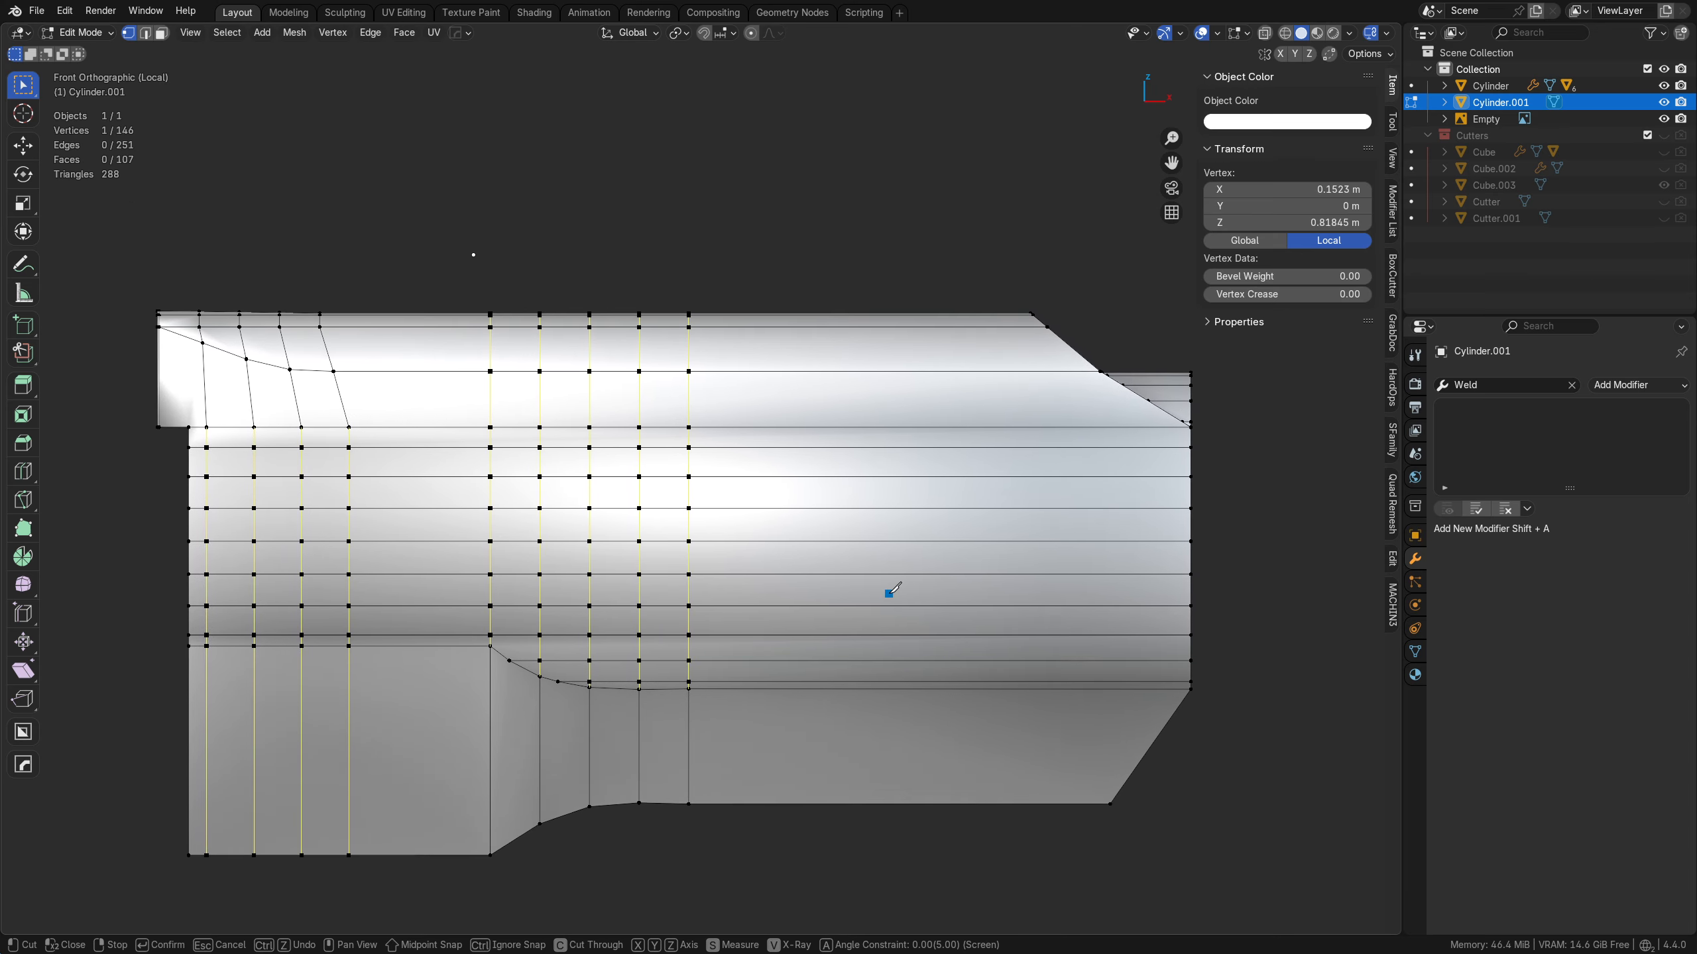
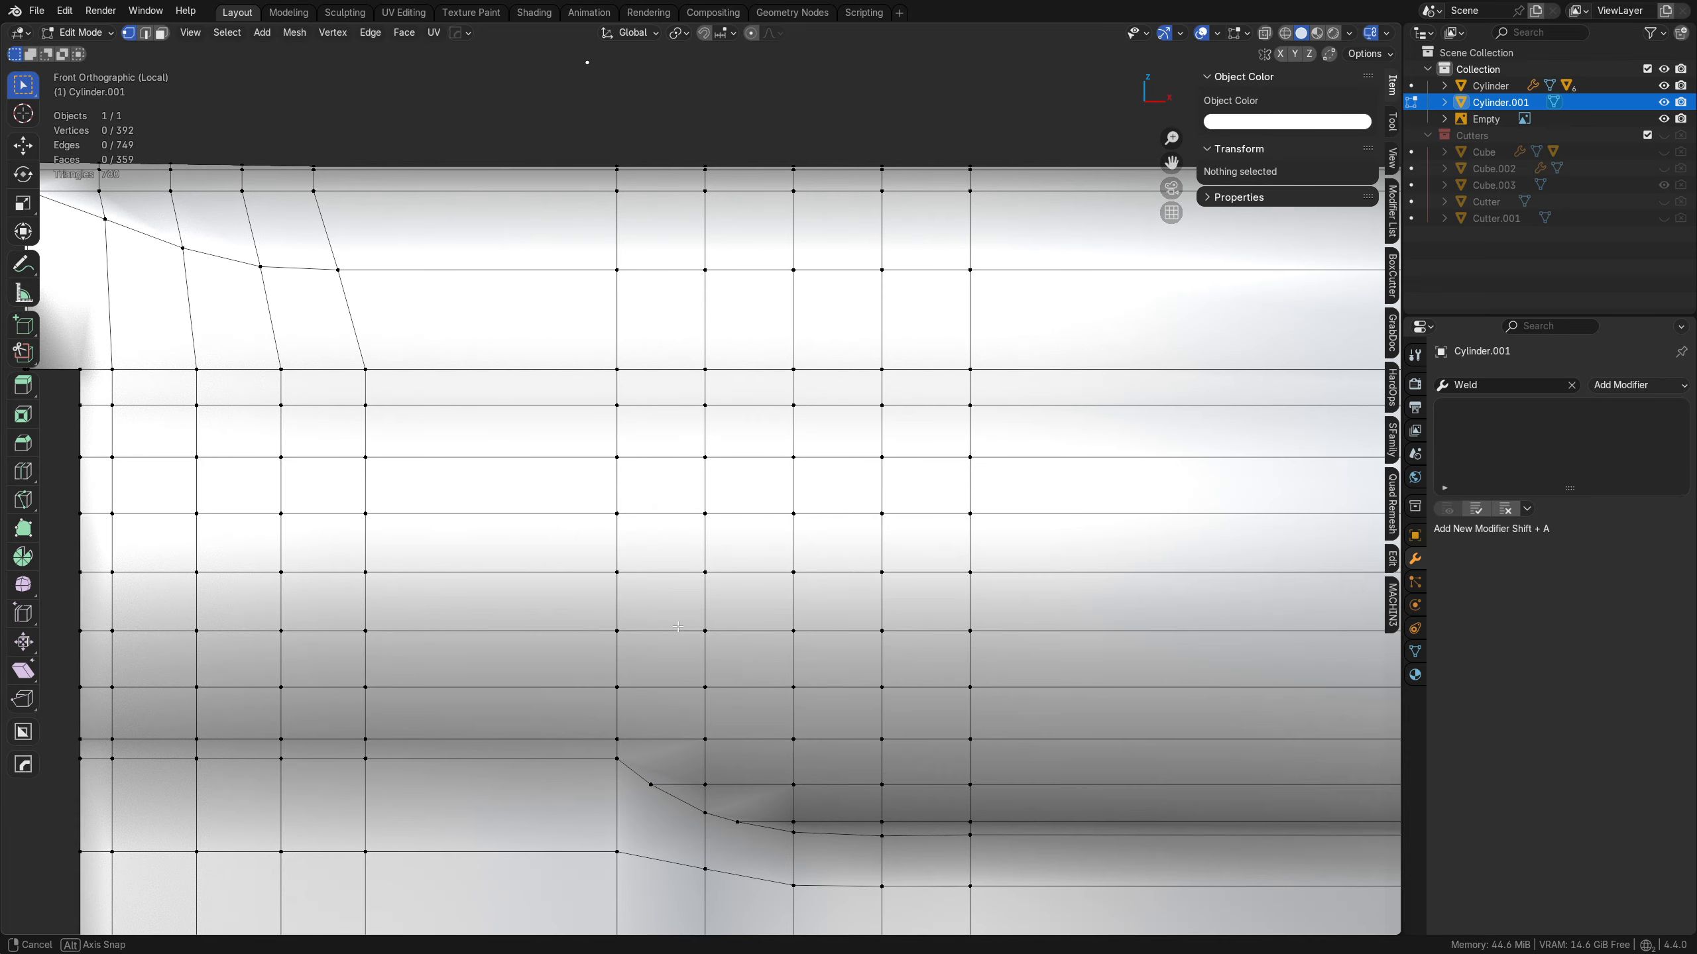
- Knife a cut just above the underlug seam, from the barrel line ahead of the transition curve back to the barrel's rear edge
scroll(801, 582, up, 6)
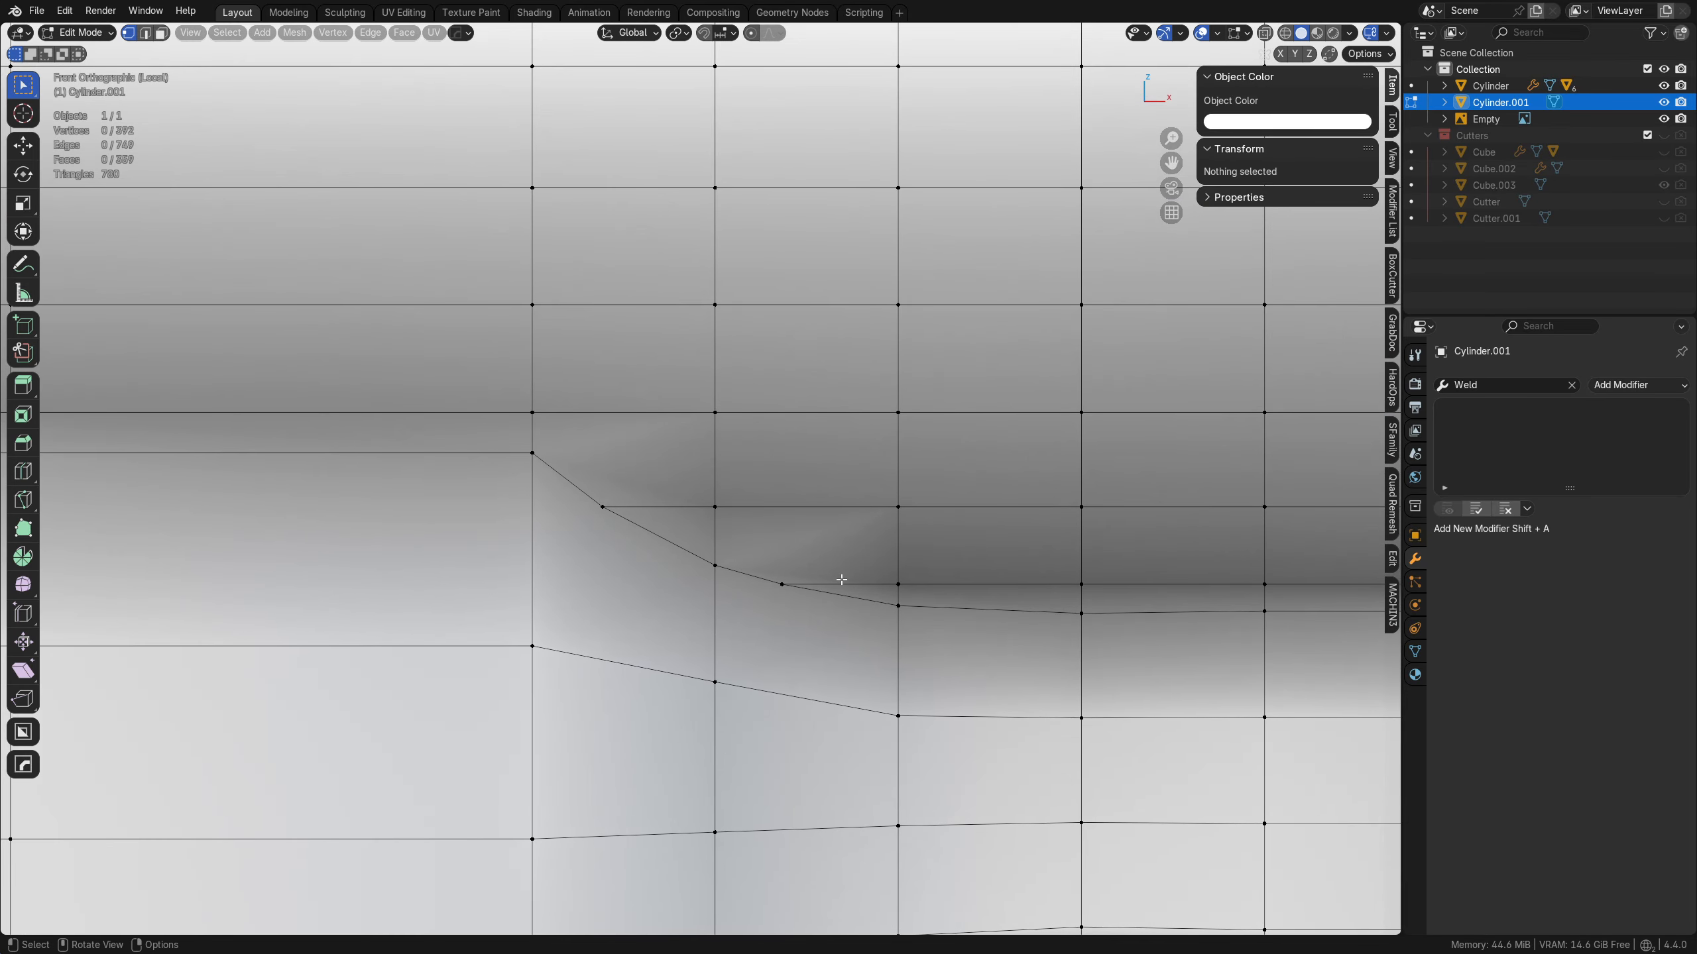
shift+middle_drag(896, 591, 911, 614)
key(k)
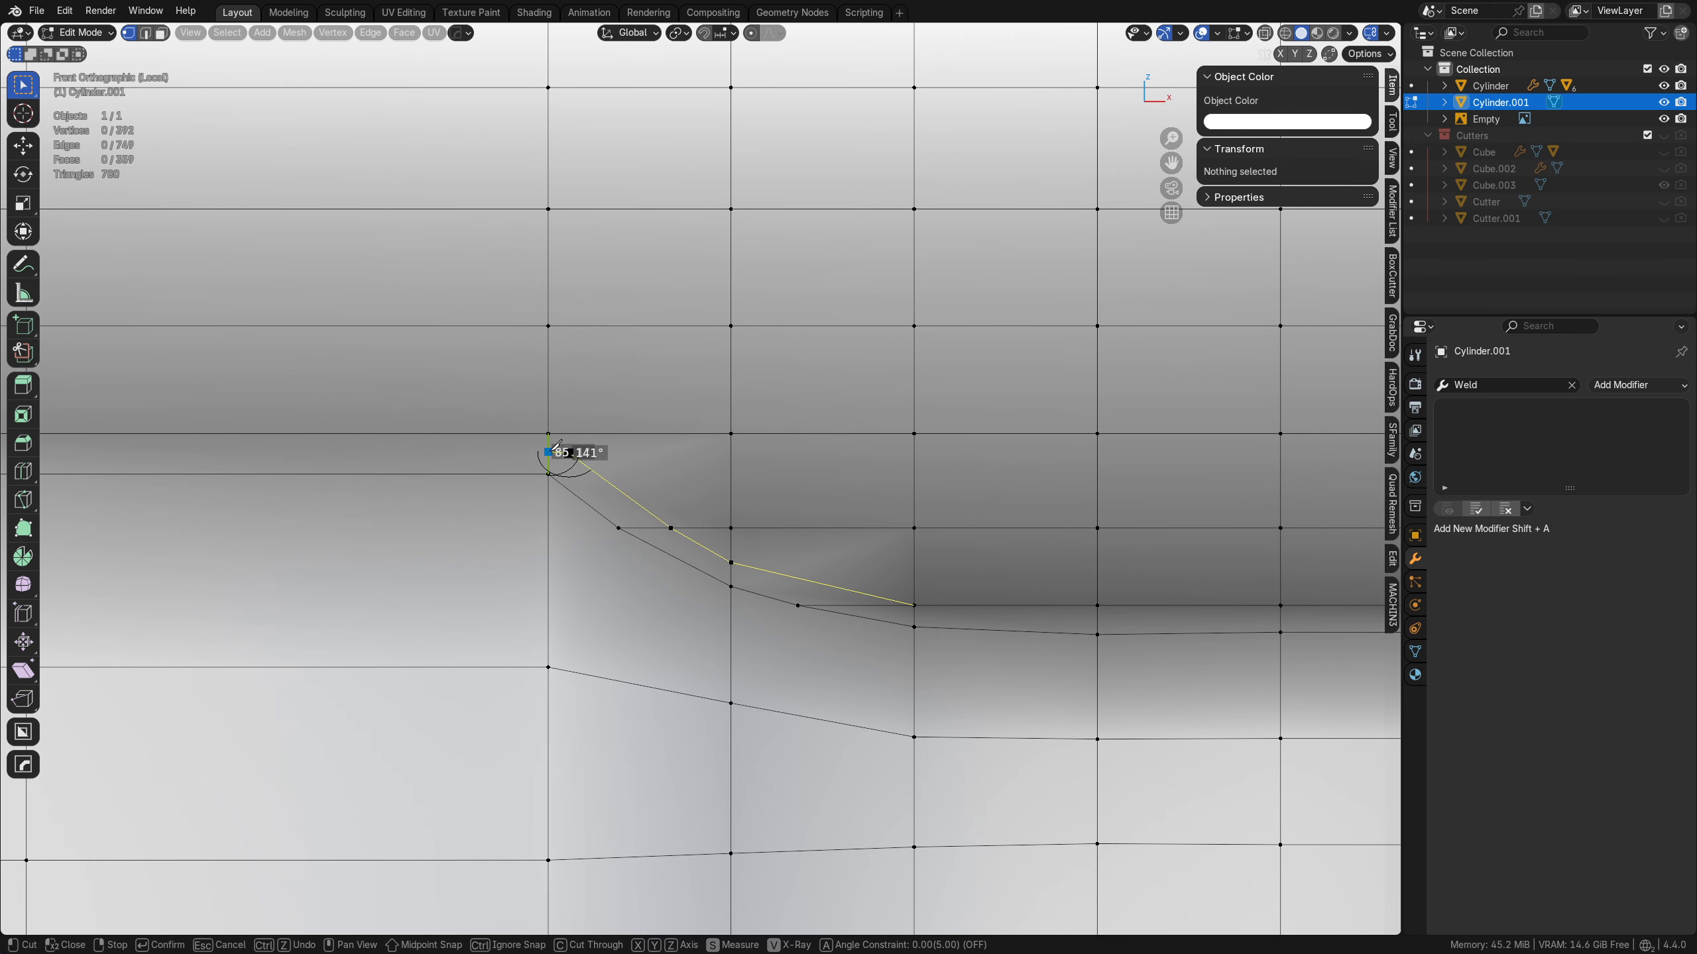
shift+middle_drag(381, 487, 1482, 497)
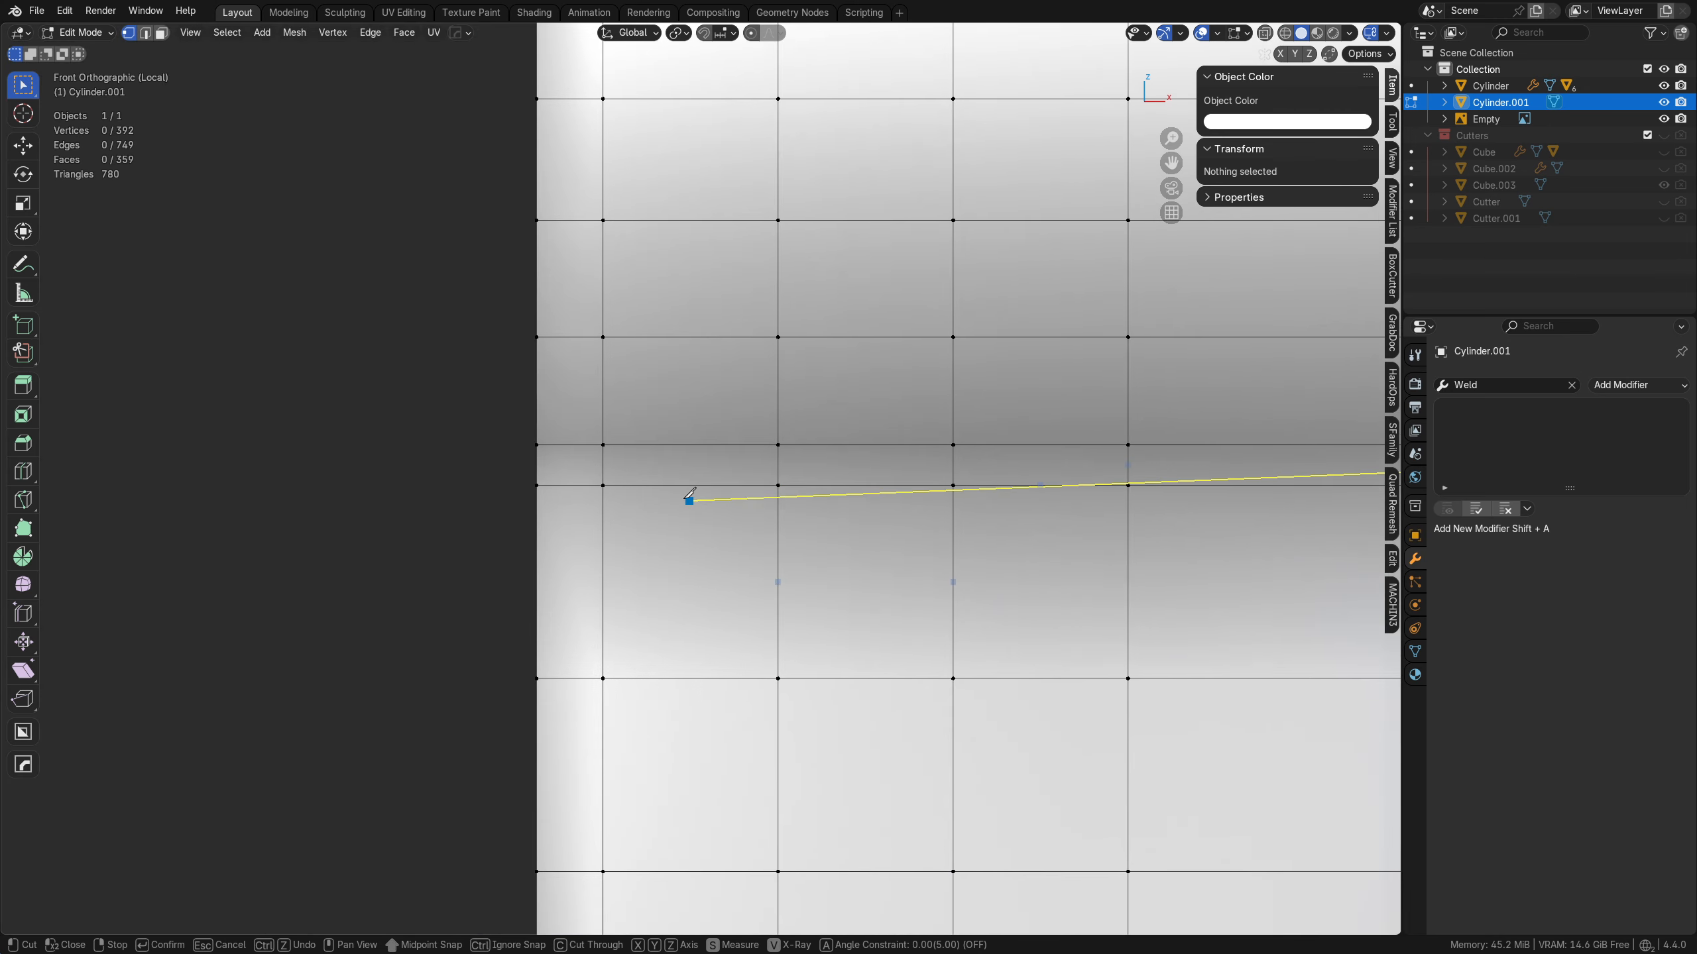
click(536, 465)
shift+middle_drag(1302, 528, 553, 539)
key(Return)
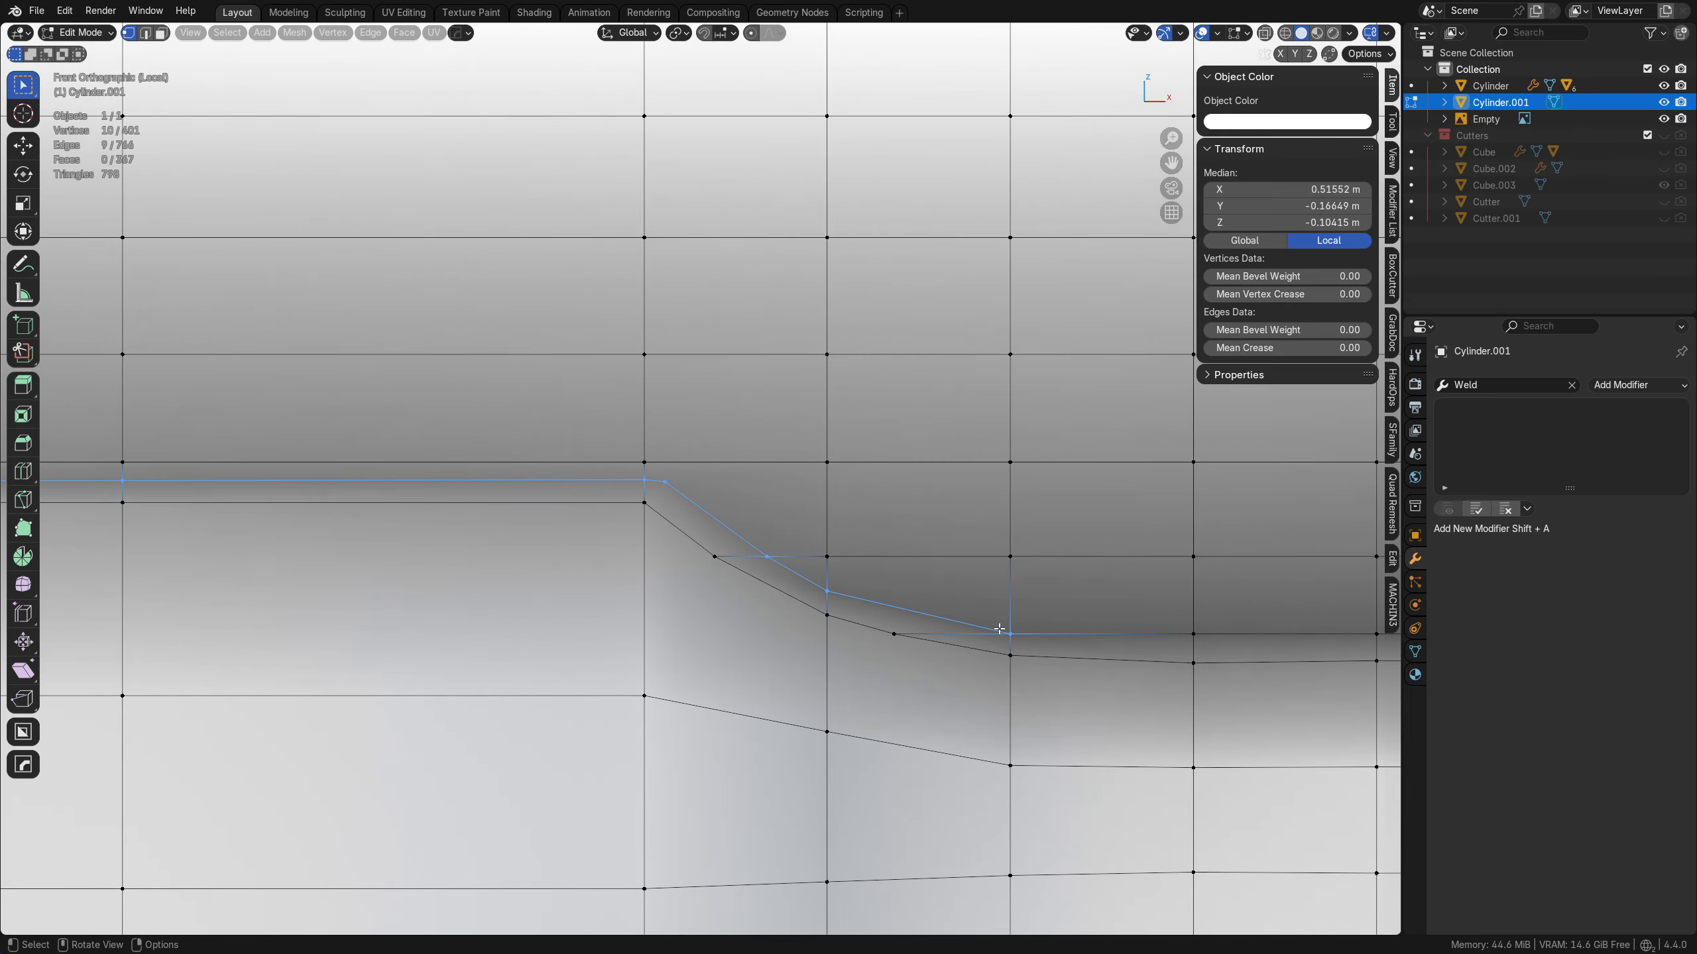
- Merge the new cut's extra vertex into its neighbour above the rear underlug block's upper front corner
middle_drag(998, 627, 768, 588)
middle_drag(1034, 542, 867, 500)
key(Tab)
click(635, 435)
shift+click(610, 433)
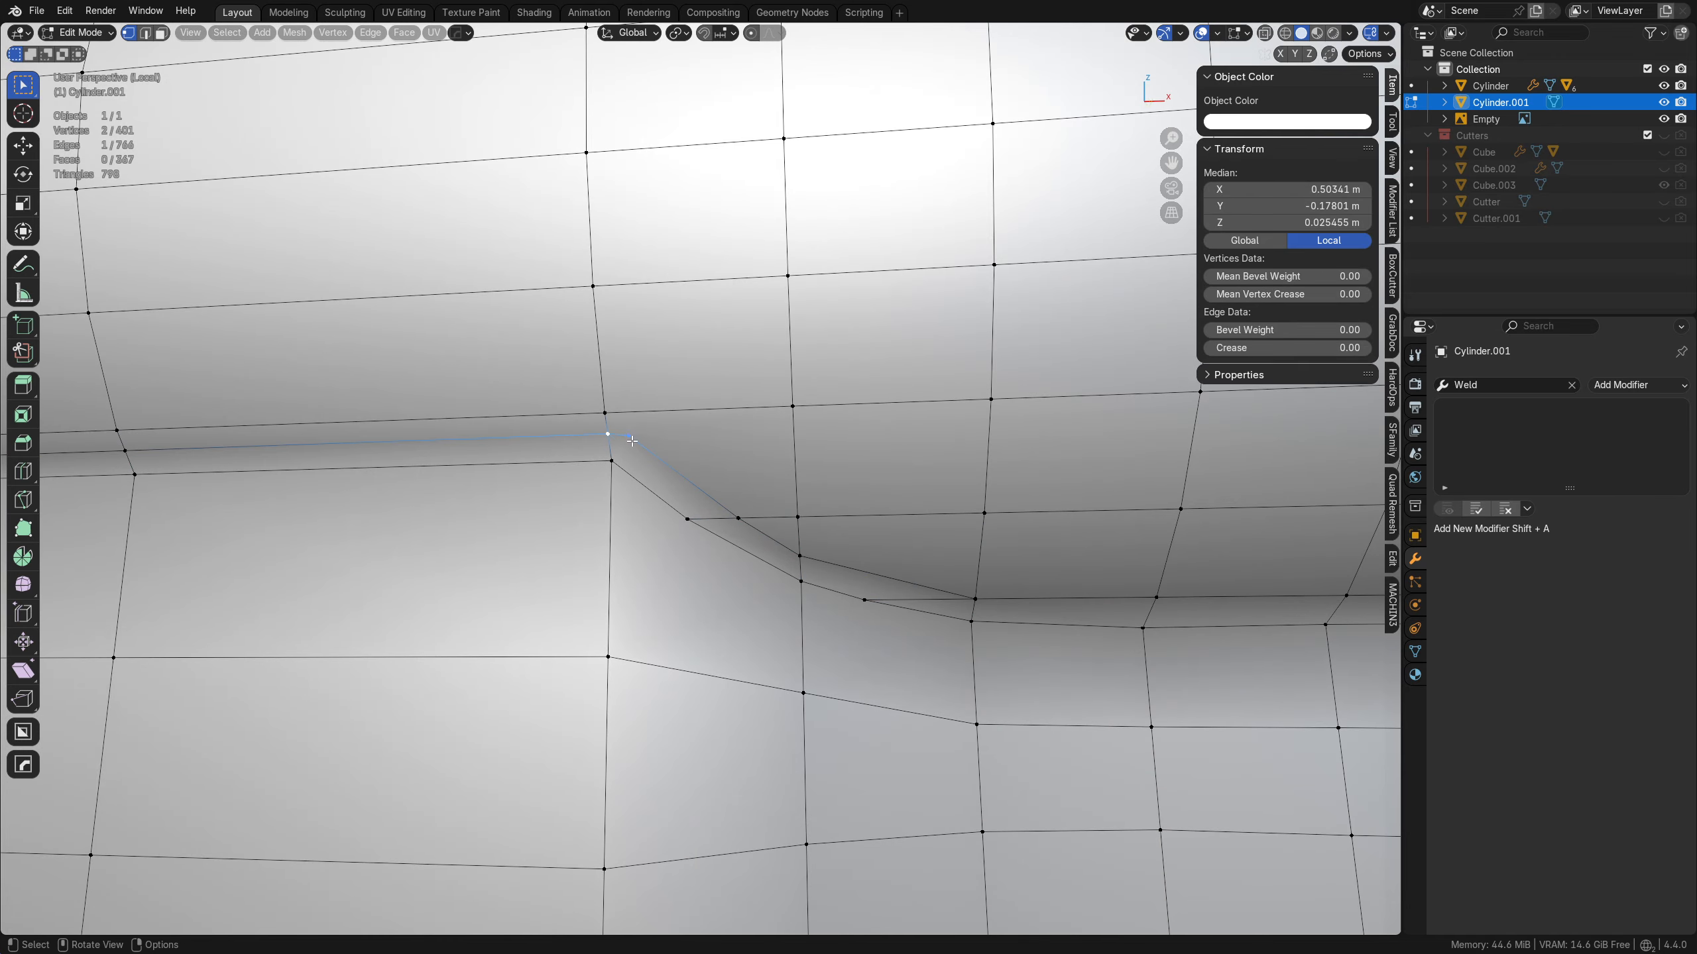
key(1)
- Slide the stray vertex on the underlug transition's edge onto its rear neighbour and merge all vertices by distance
click(741, 518)
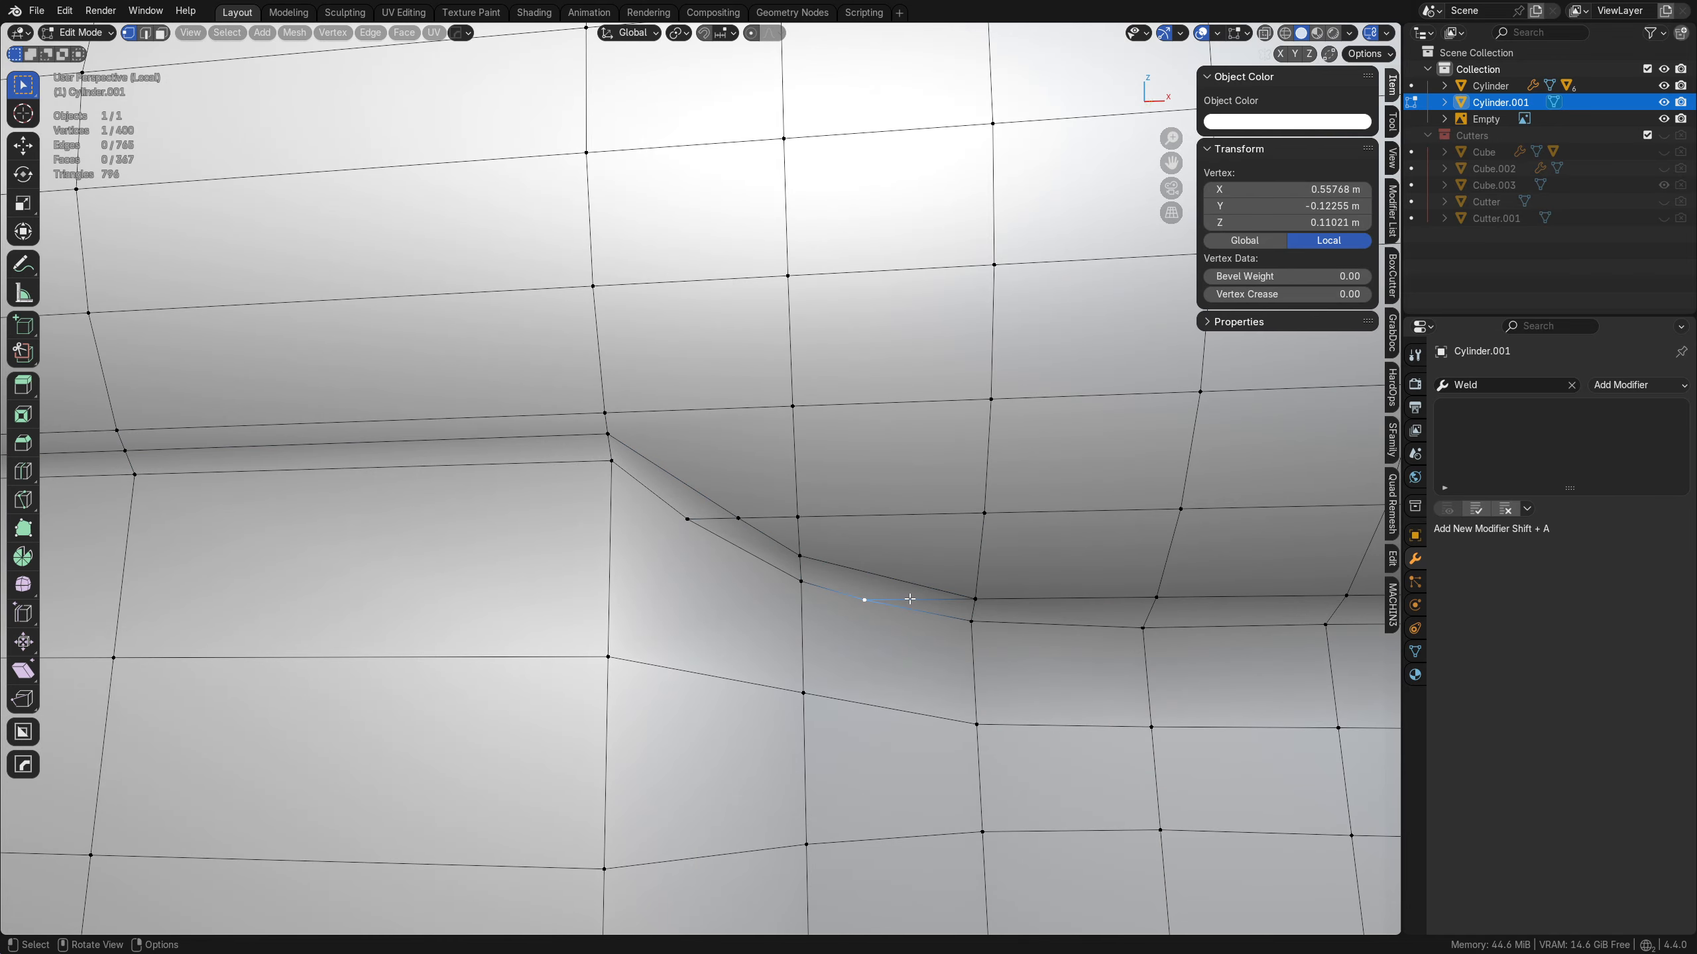
key(g)
key(g)
click(654, 558)
shift+middle_drag(967, 654, 861, 628)
key(a)
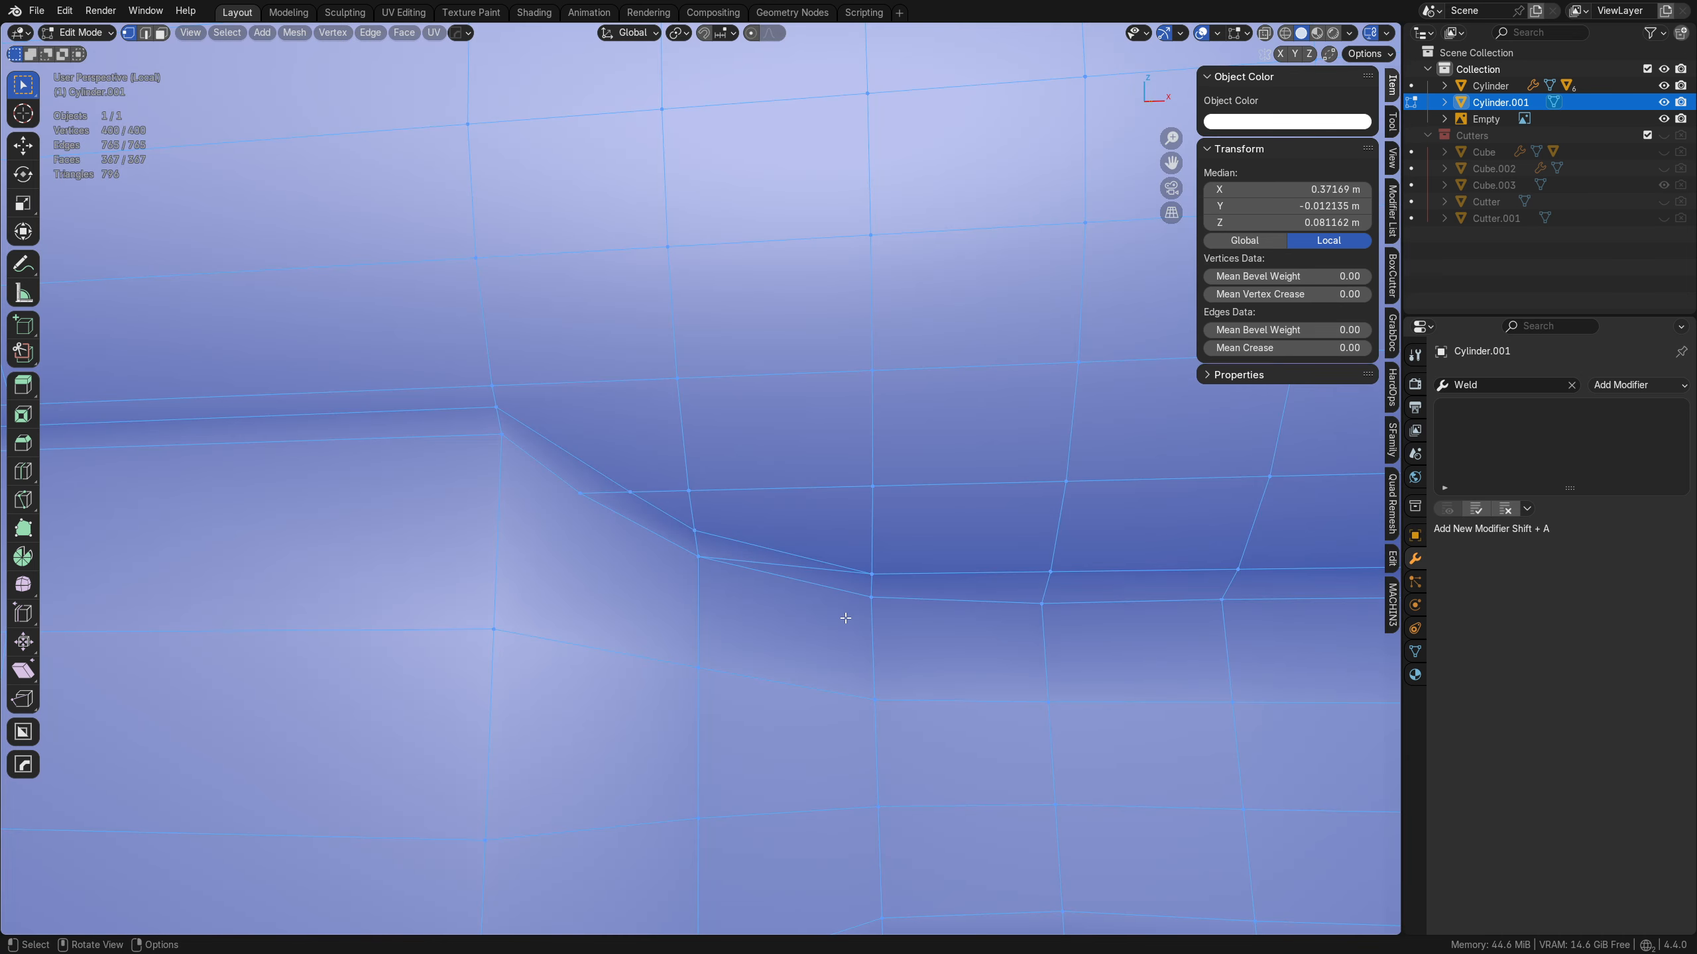
key(m)
click(848, 626)
- Dissolve the two redundant edges crossing the narrow strip along the underlug transition
key(Tab)
click(846, 660)
click(808, 562)
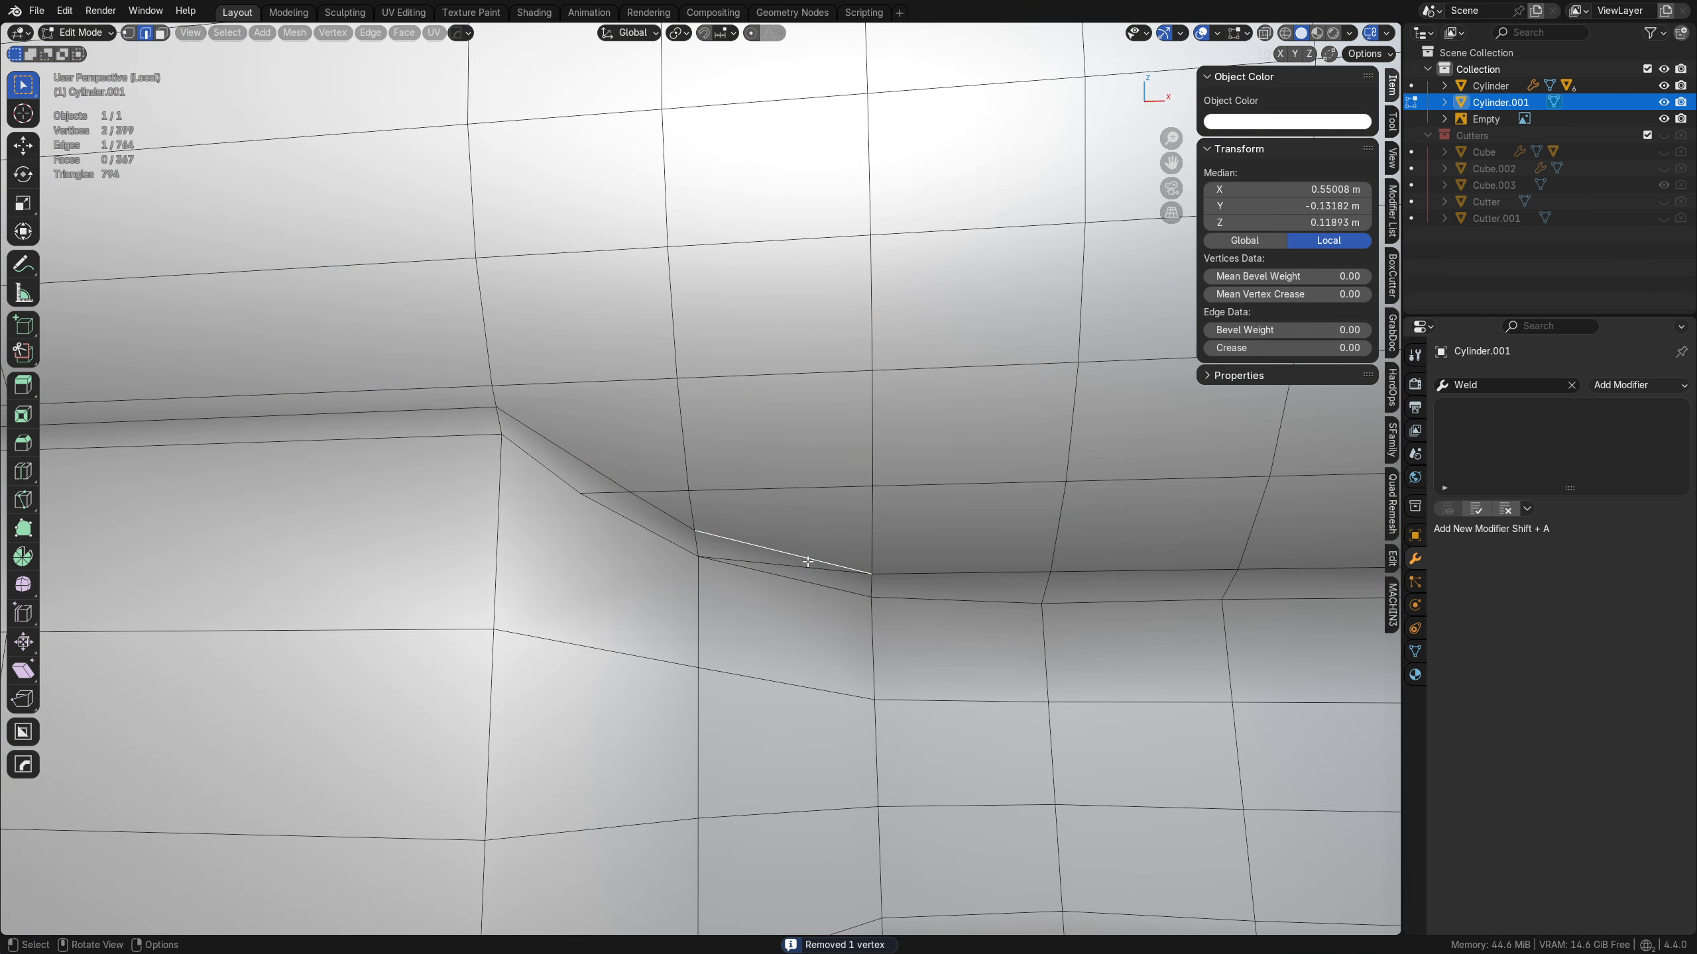
key(ctrl+x)
key(Tab)
click(701, 568)
click(573, 490)
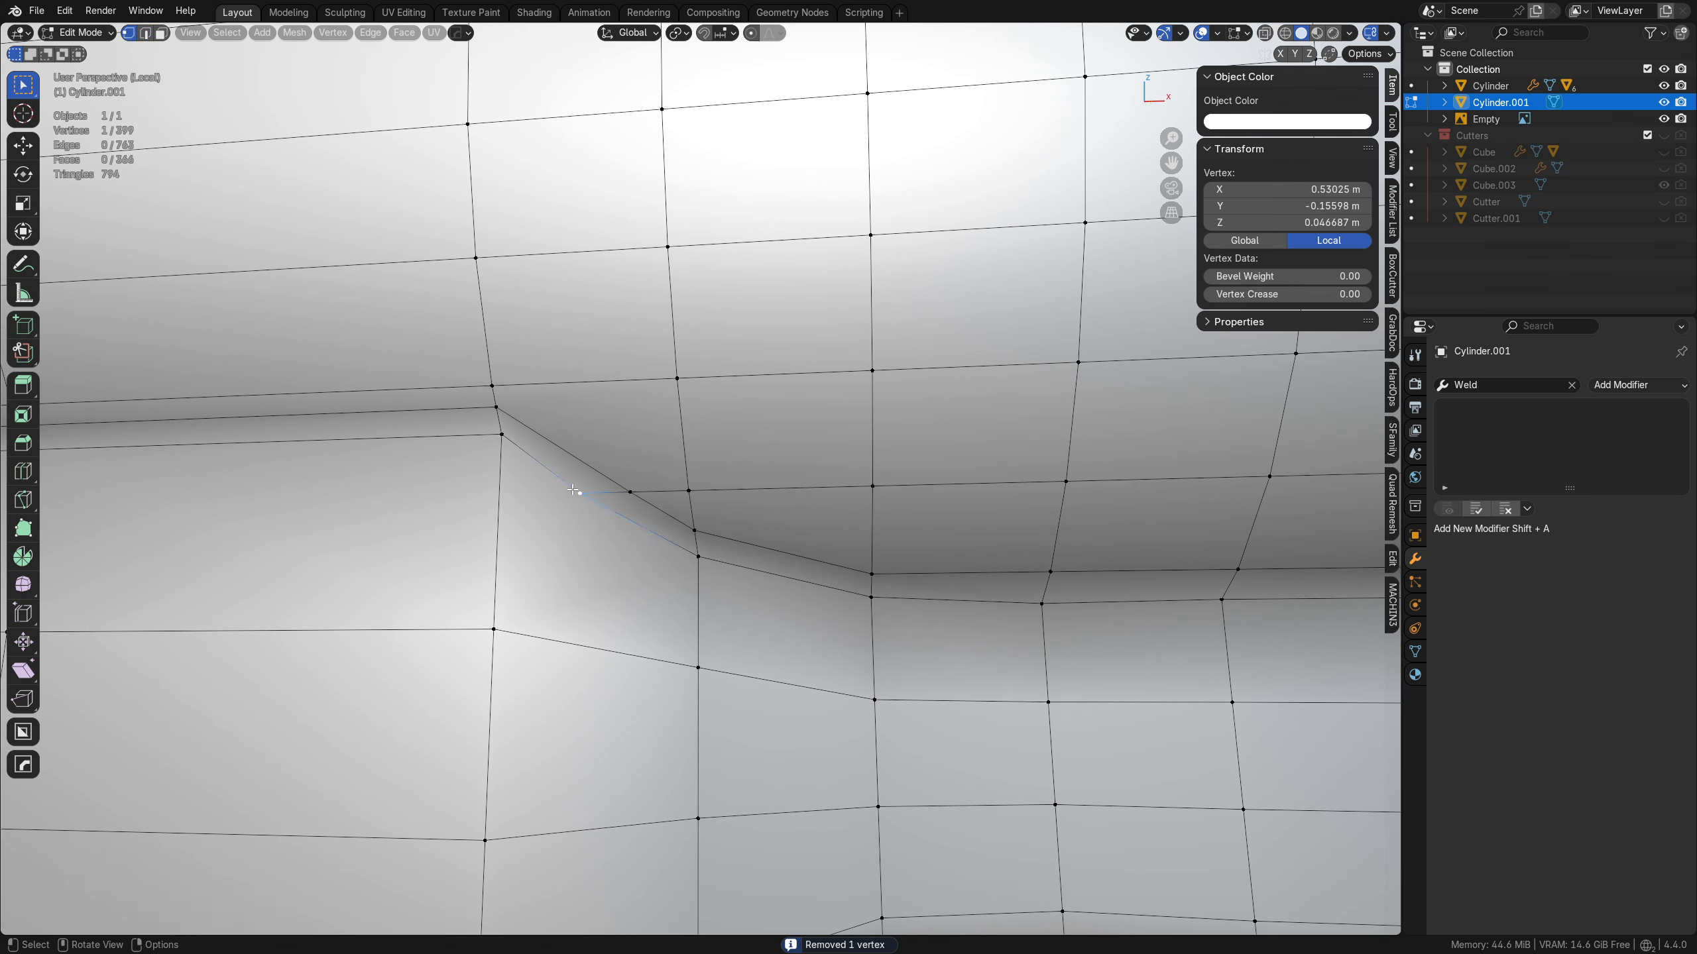
key(Tab)
click(630, 540)
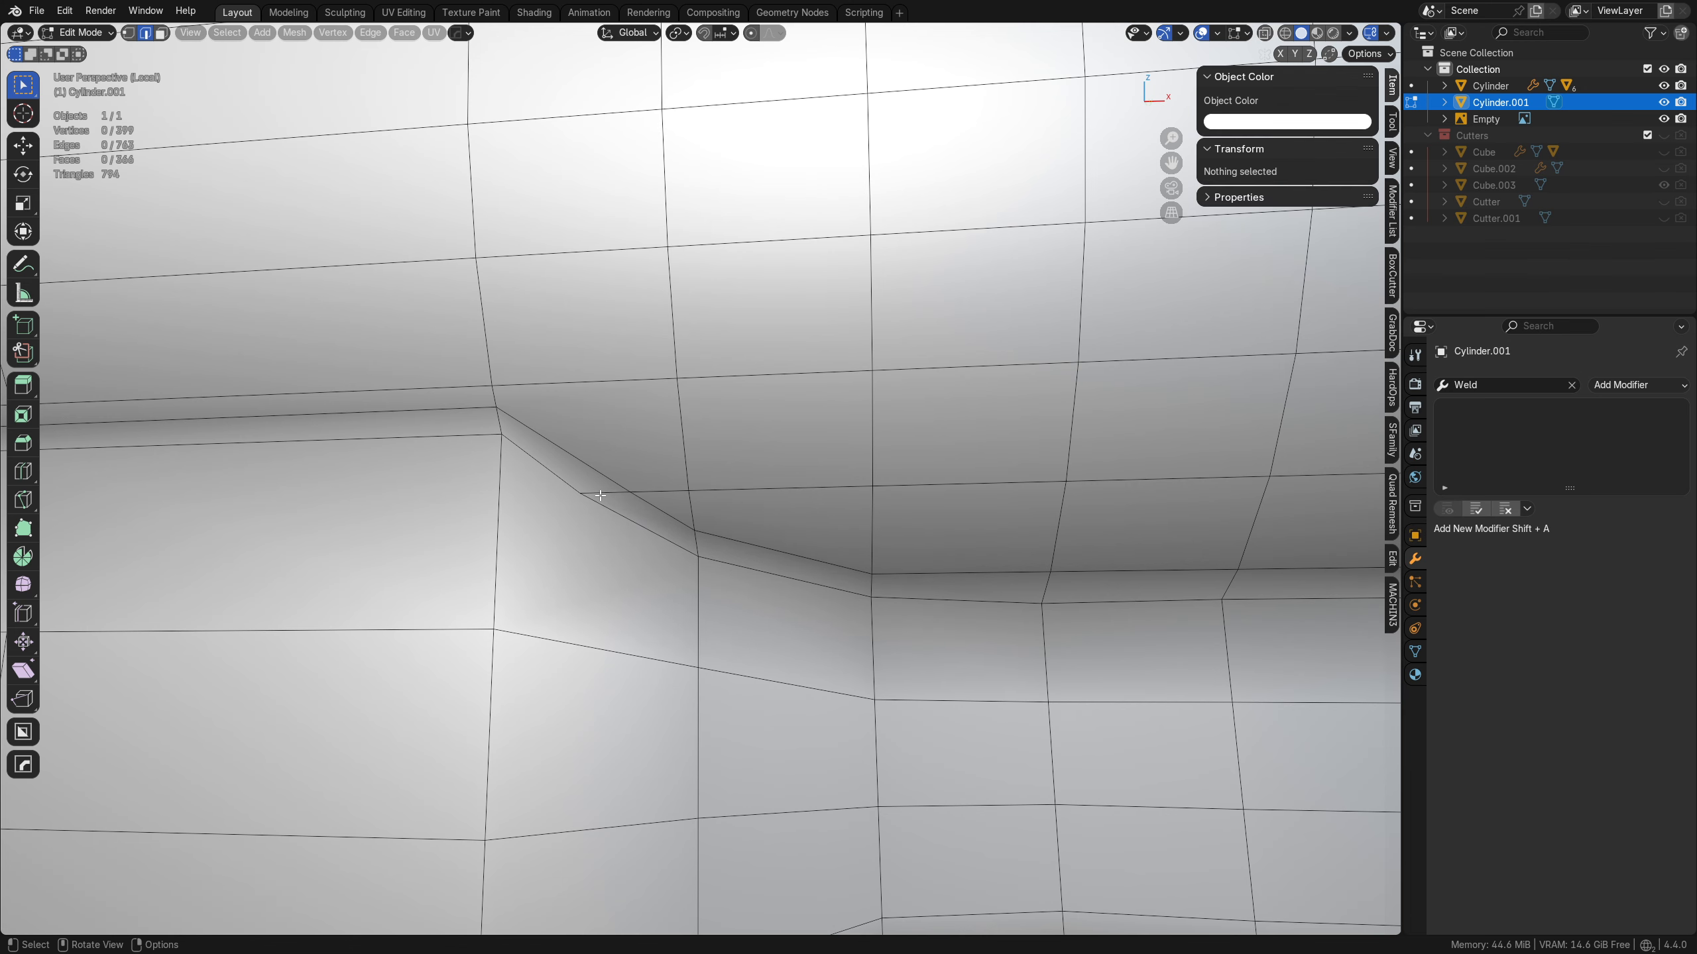
click(605, 494)
key(ctrl+x)
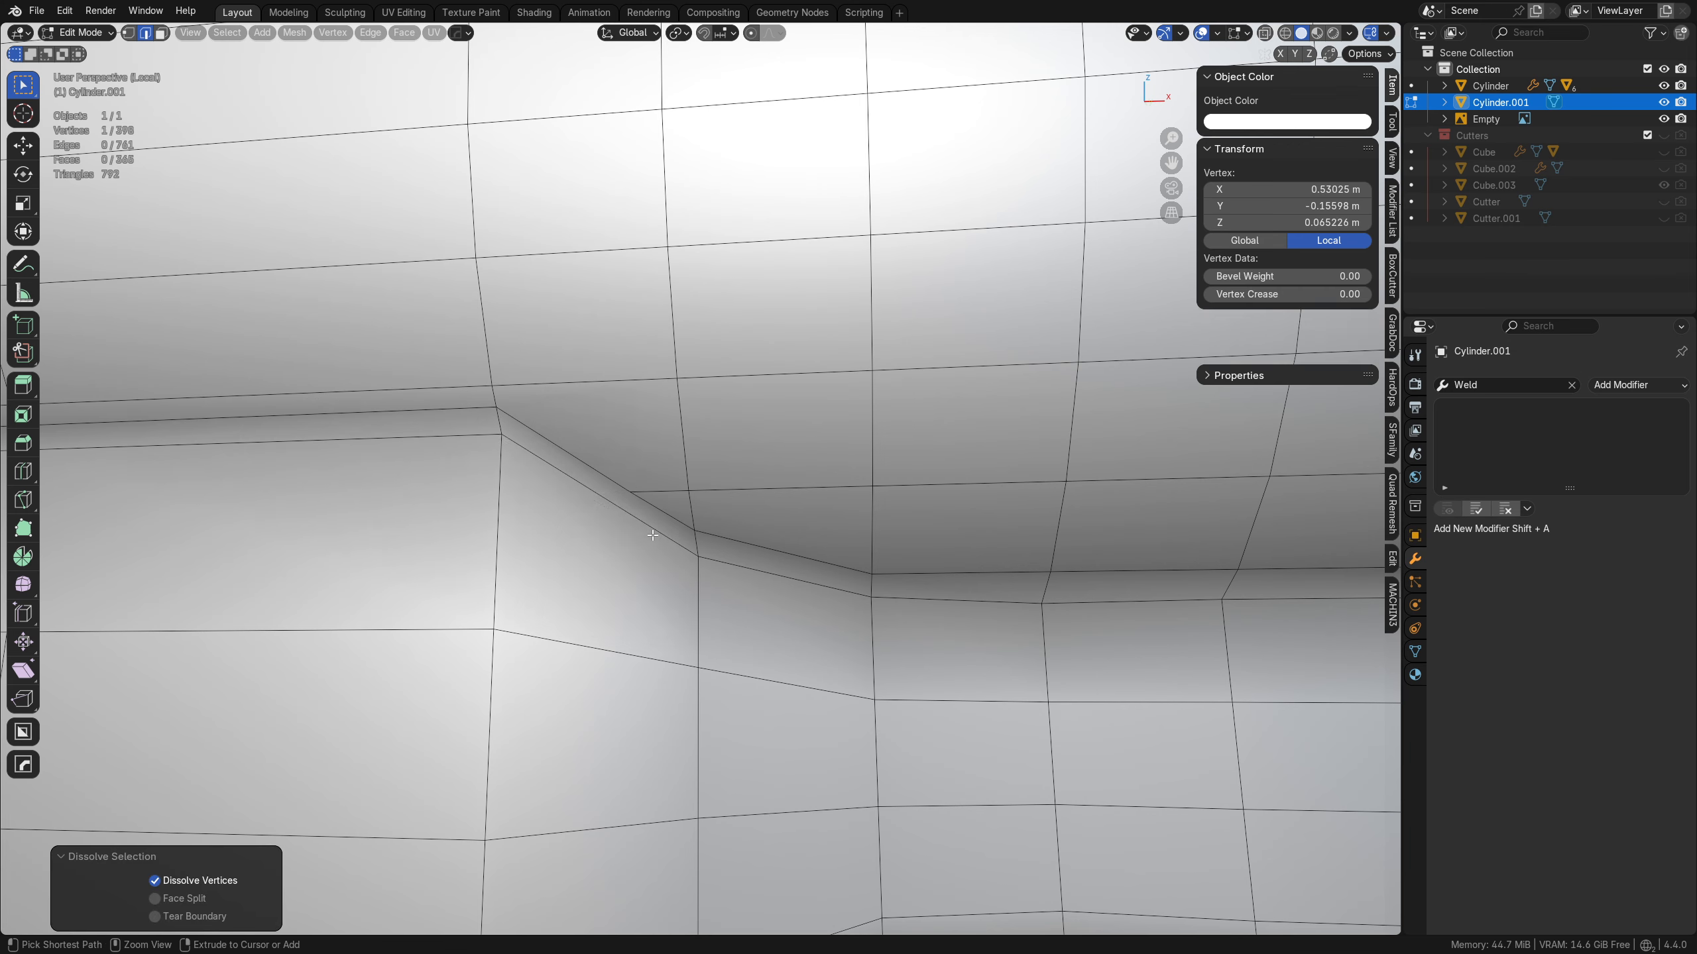
- Slide the vertex where the barrel line meets the new cut forward onto the next vertex, at factor 1.000
middle_drag(657, 513, 731, 500)
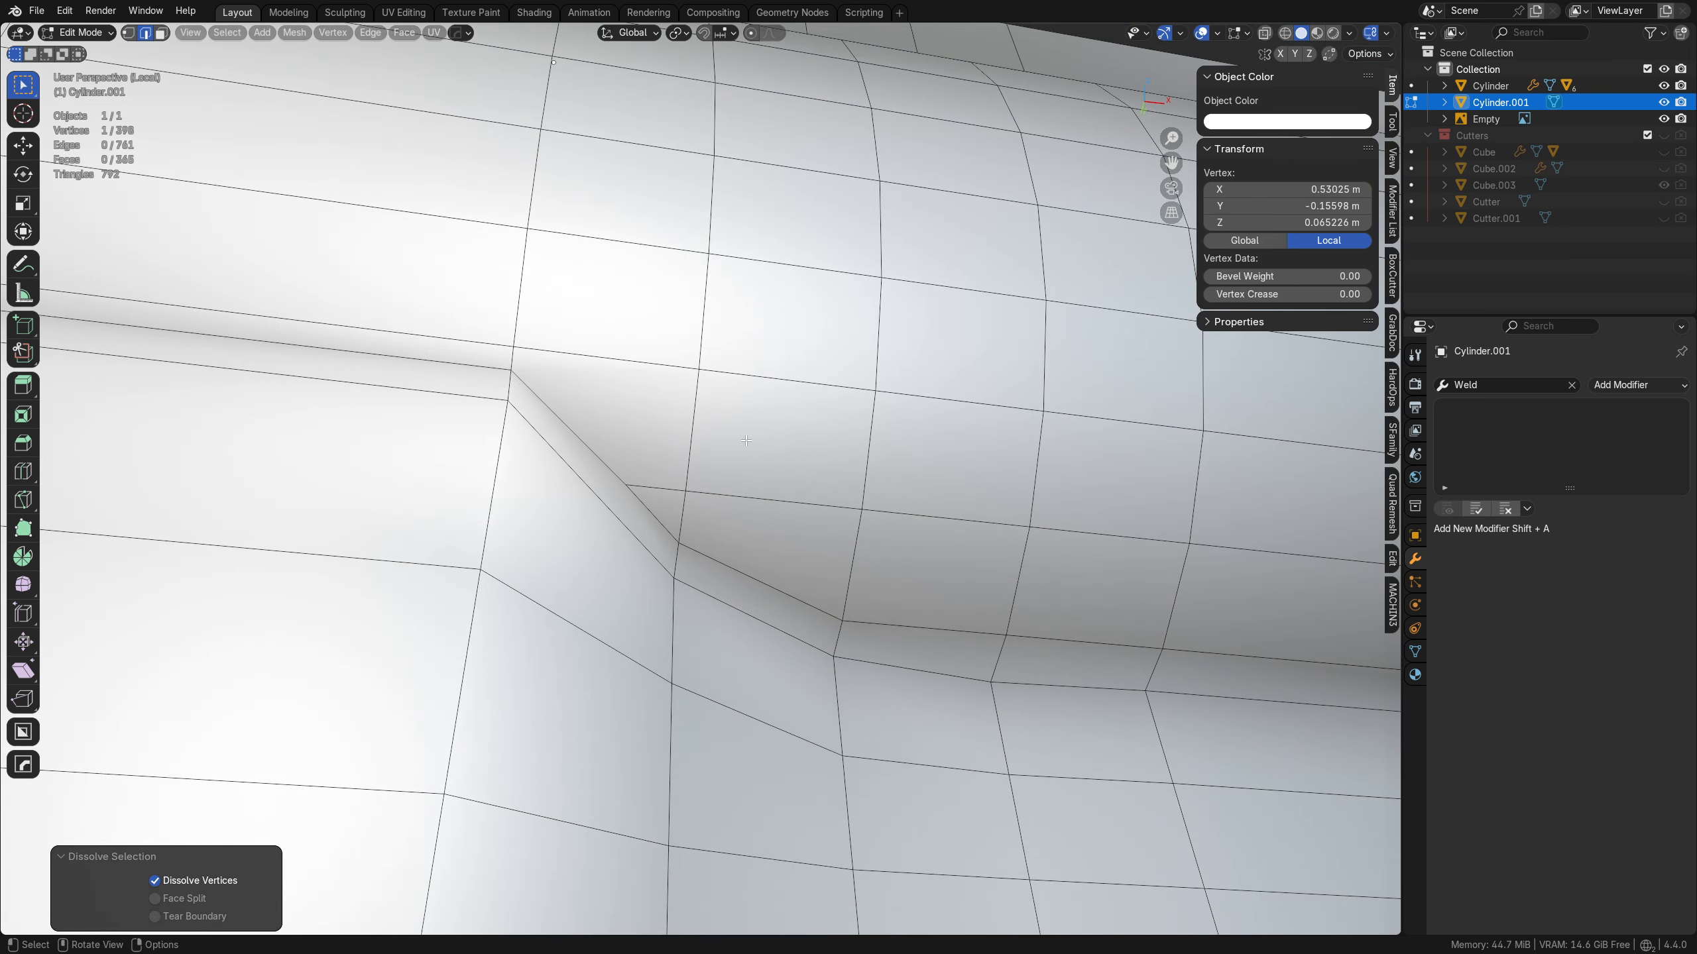
key(Tab)
click(635, 525)
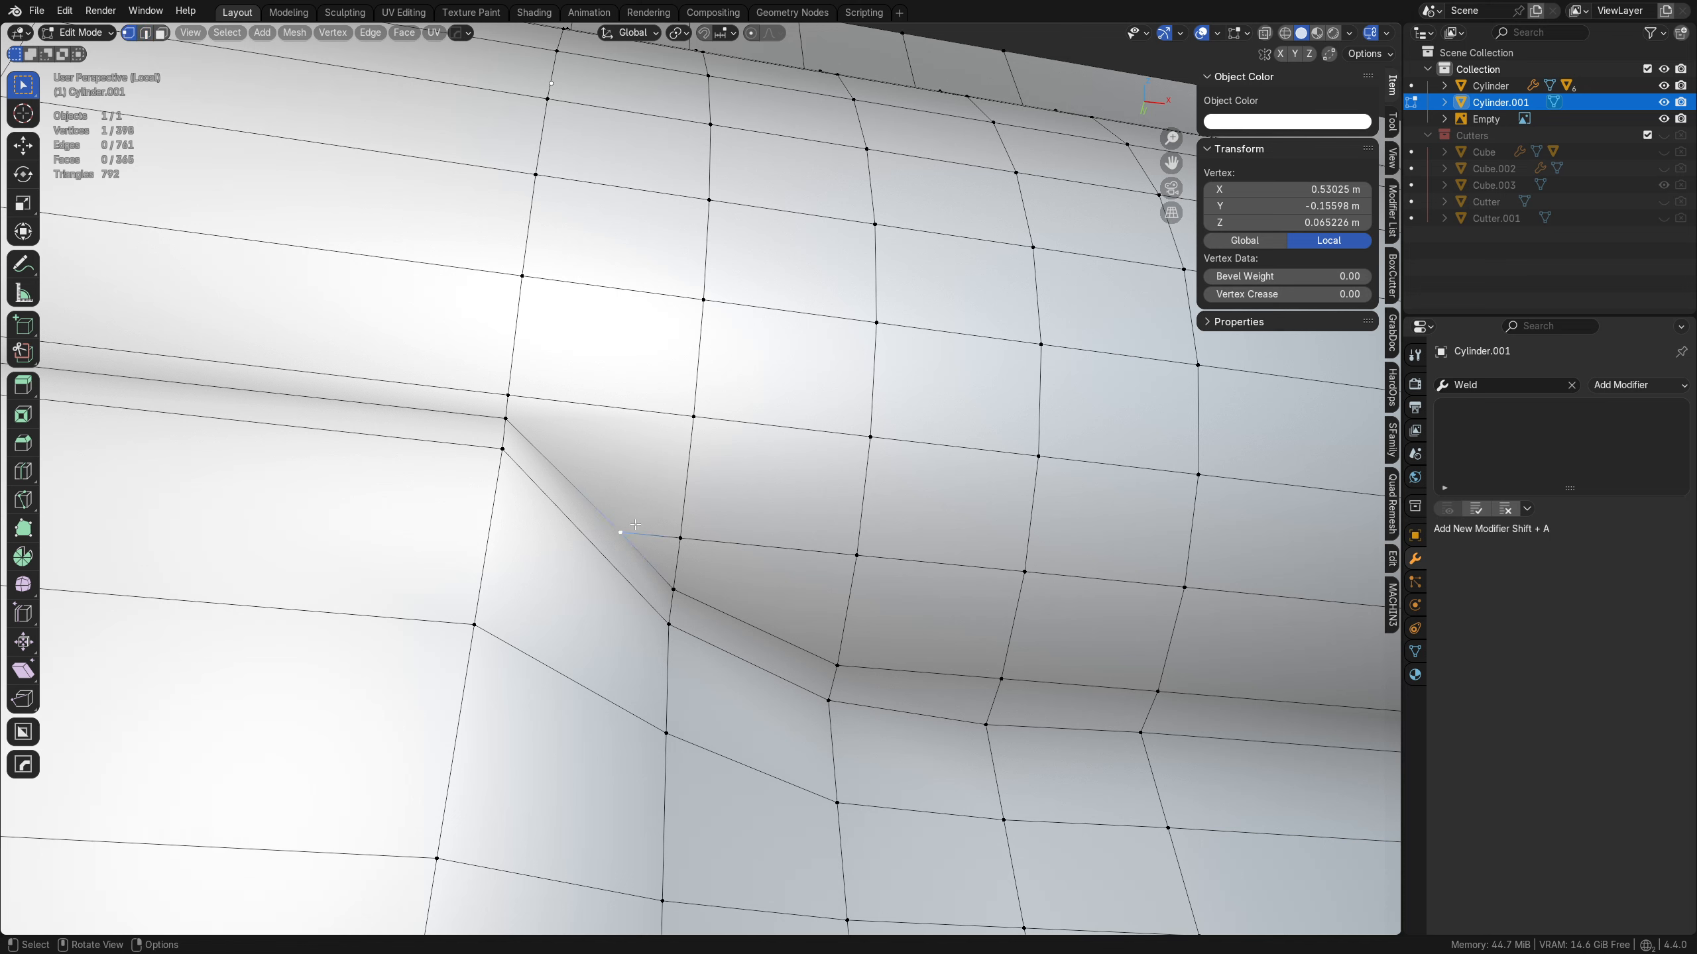
key(shift+v)
click(813, 678)
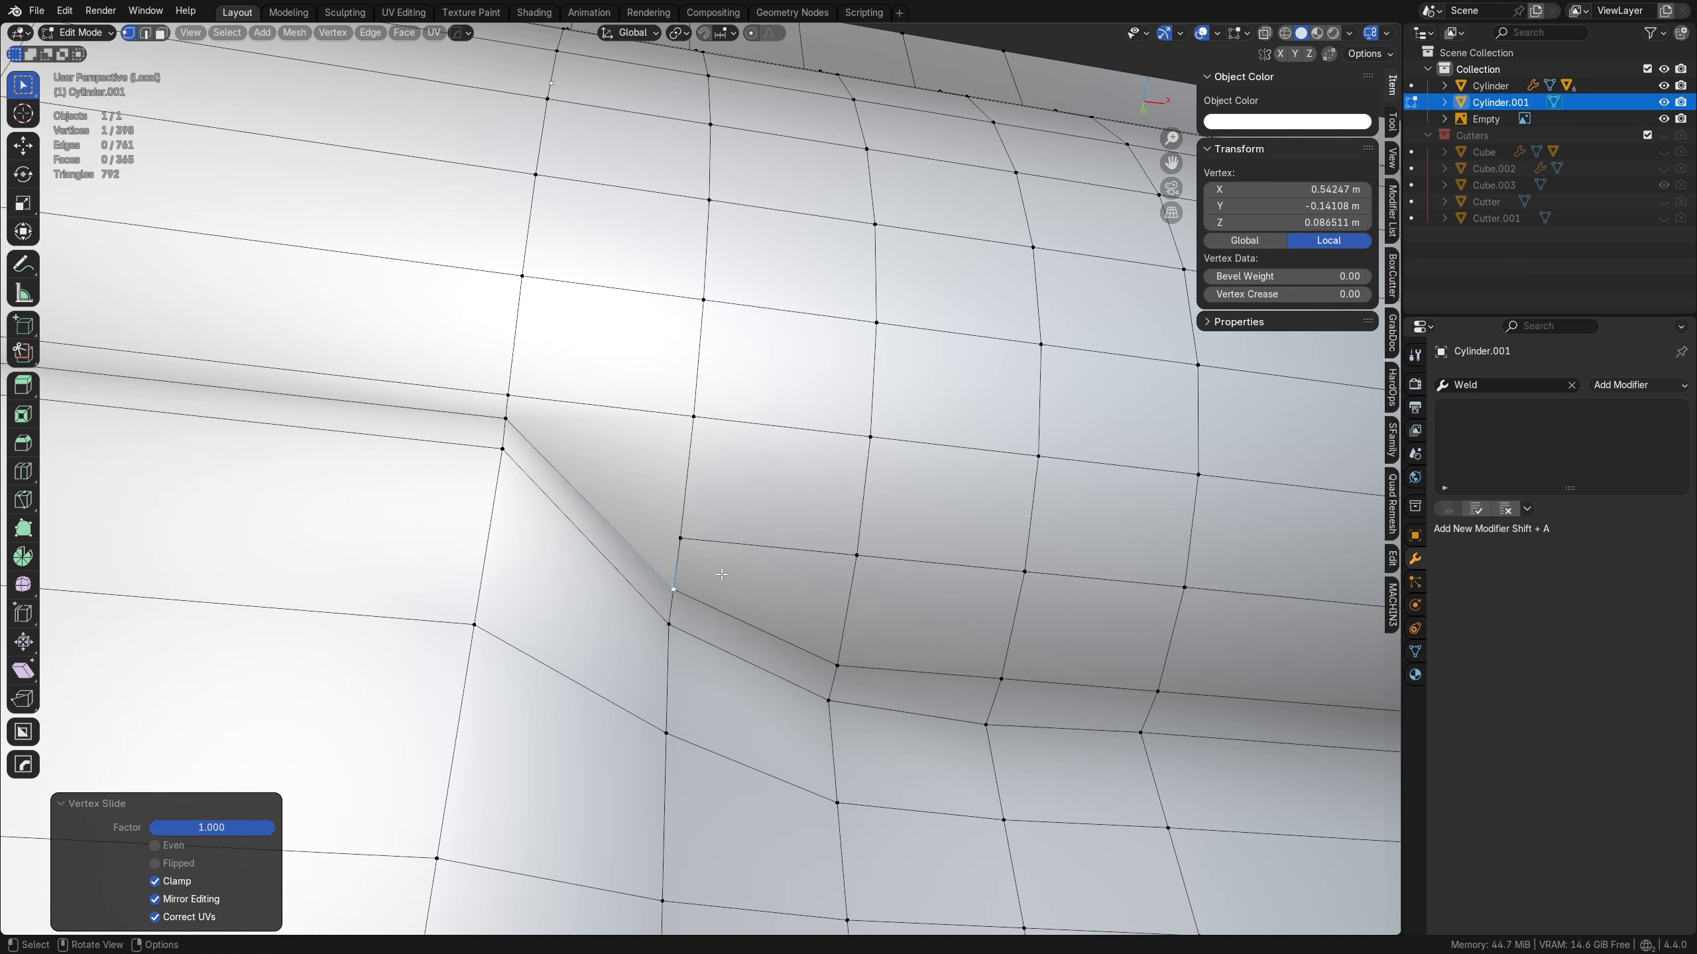
- Knife a diagonal edge across the barrel face above the transition's corner and merge all vertices by distance
key(k)
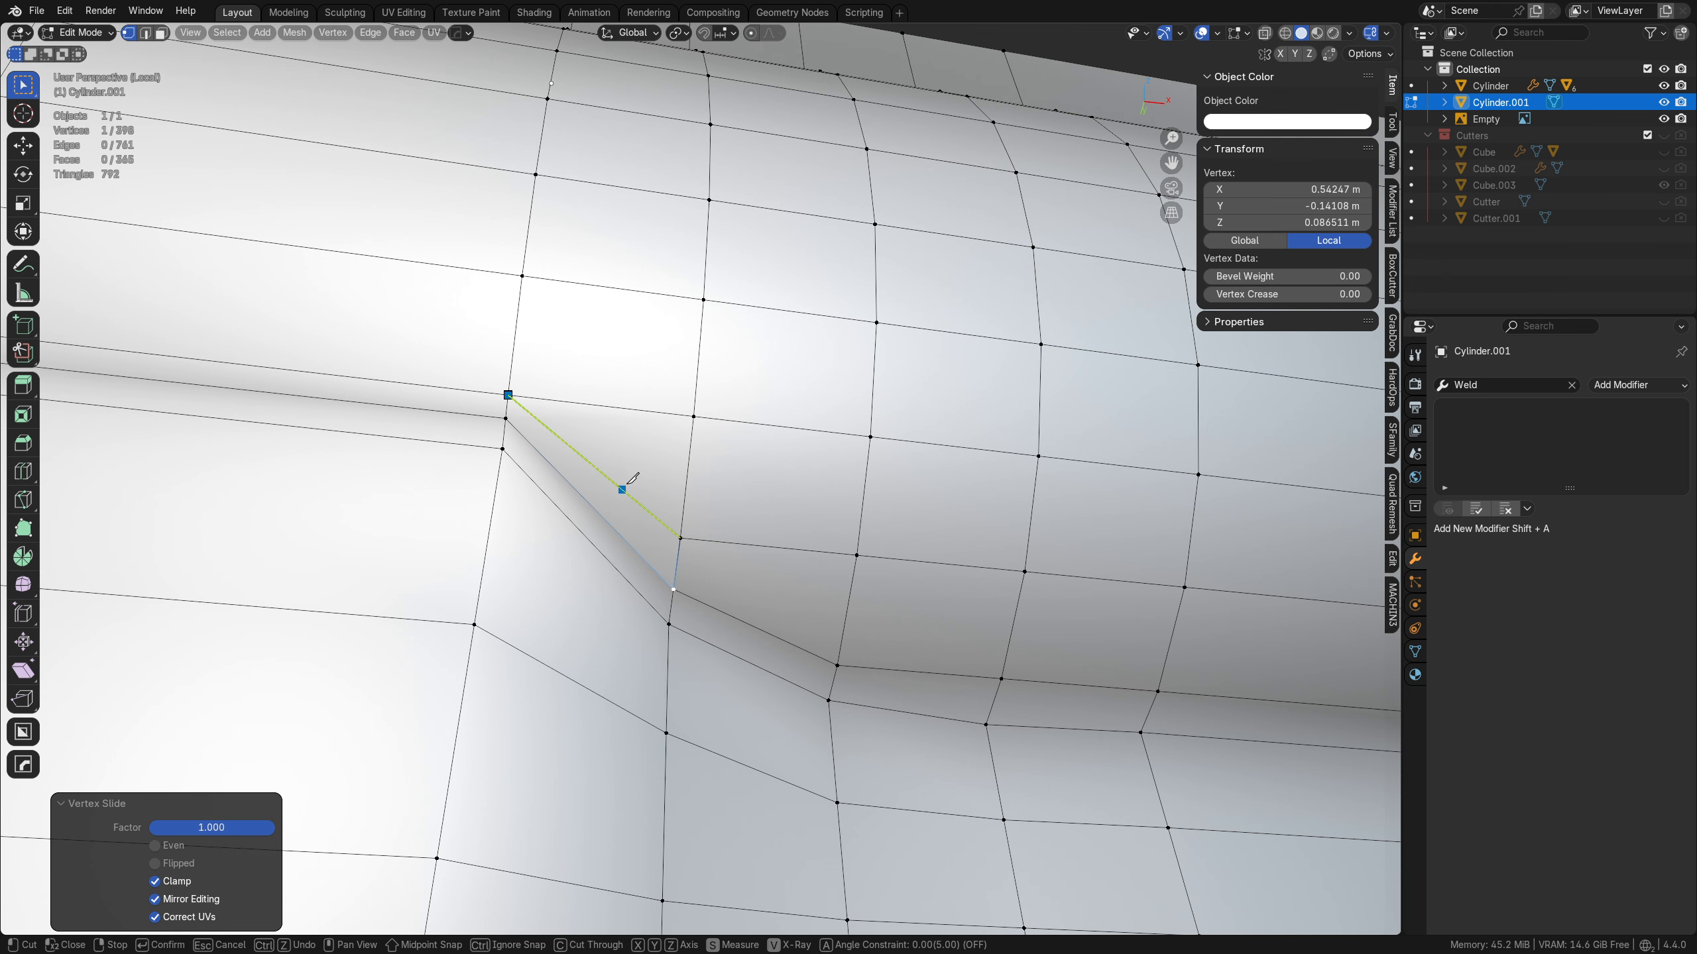
key(Return)
key(Tab)
key(a)
key(m)
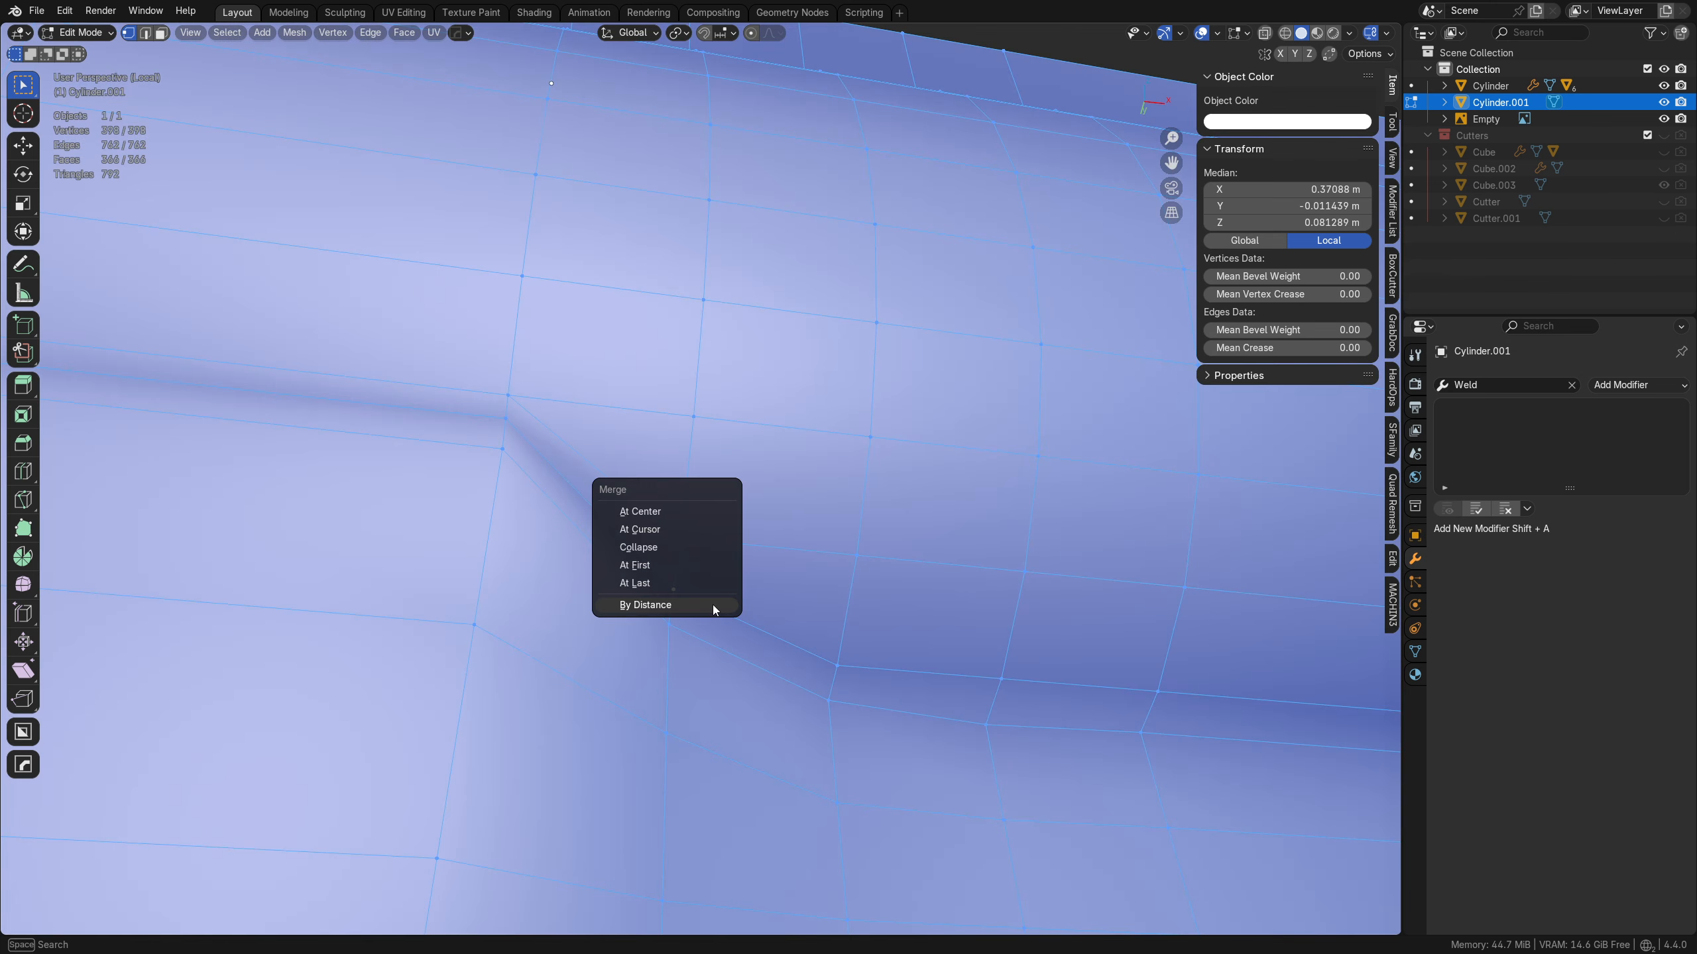
click(713, 605)
key(Tab)
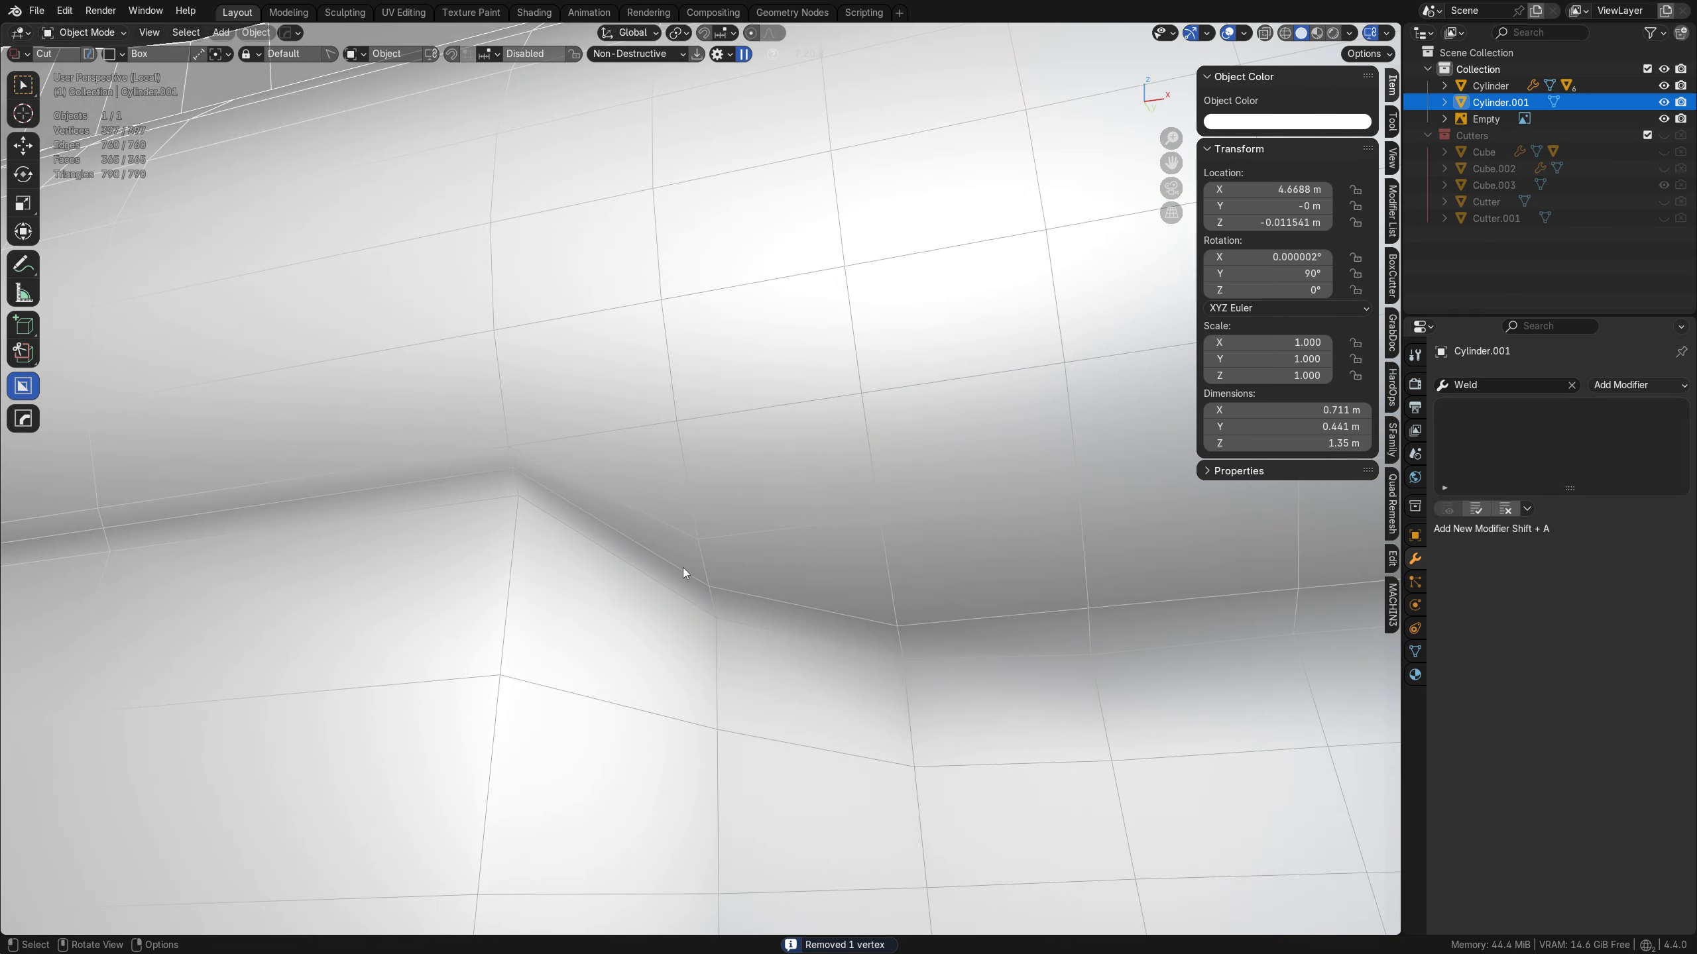
- Examine the shading and edge flow around the cleaned-up underlug transition from several angles
middle_drag(683, 567, 738, 517)
key(alt+a)
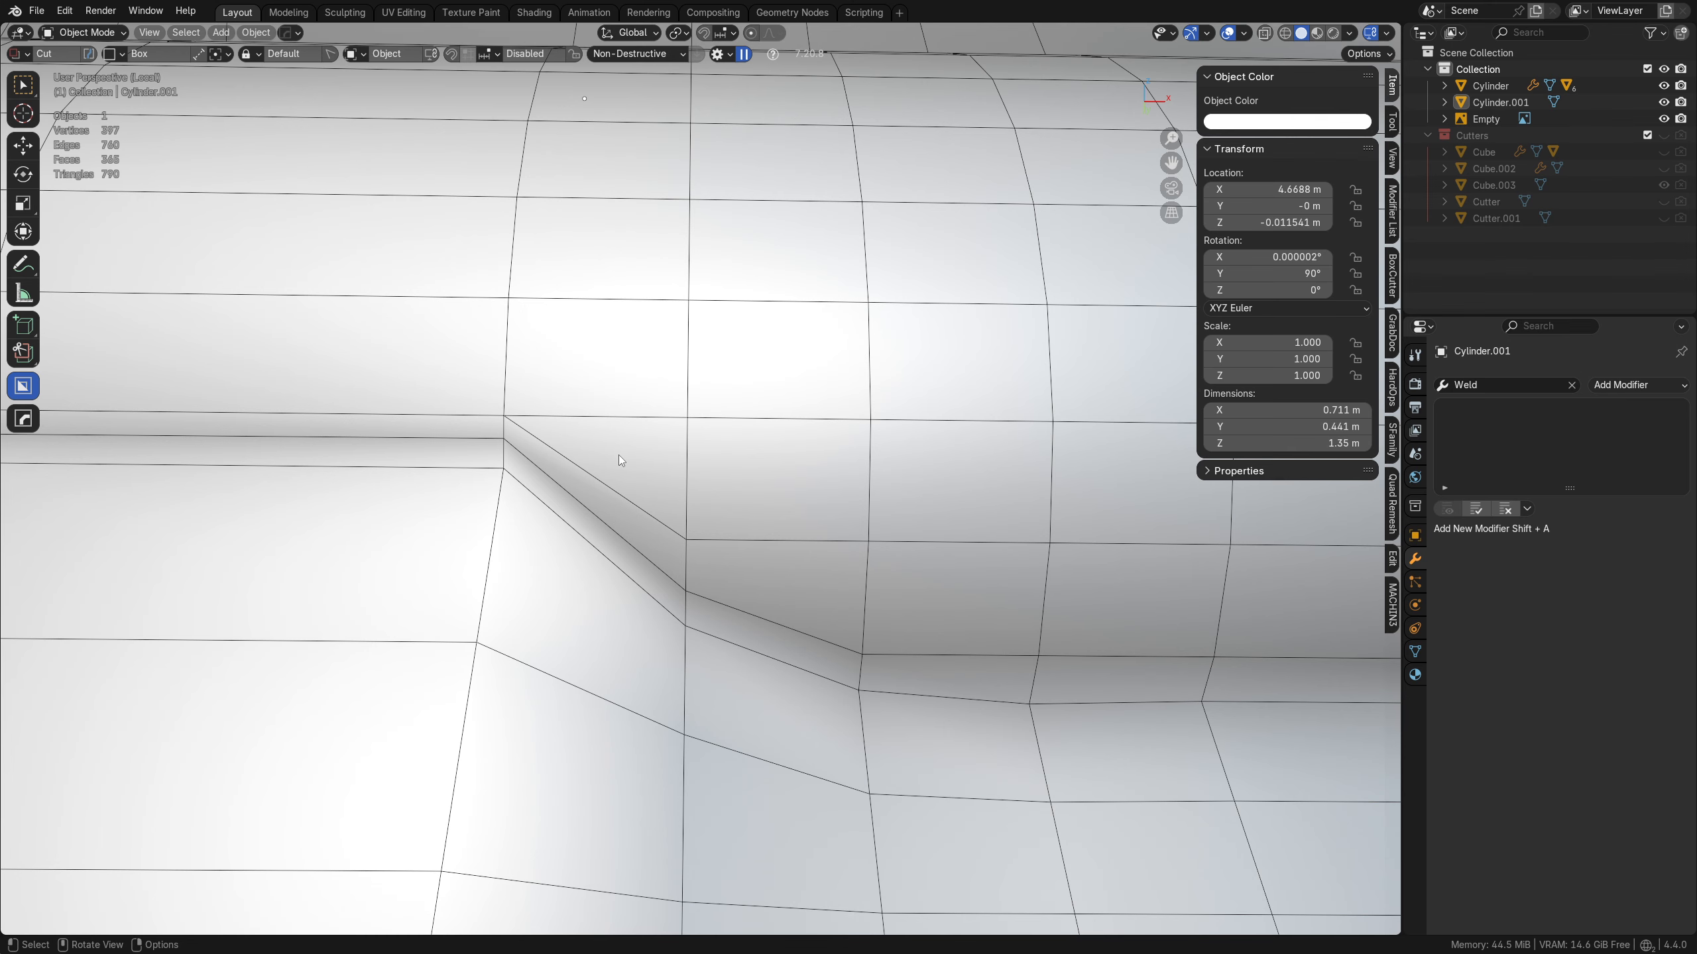
key(ctrl+1)
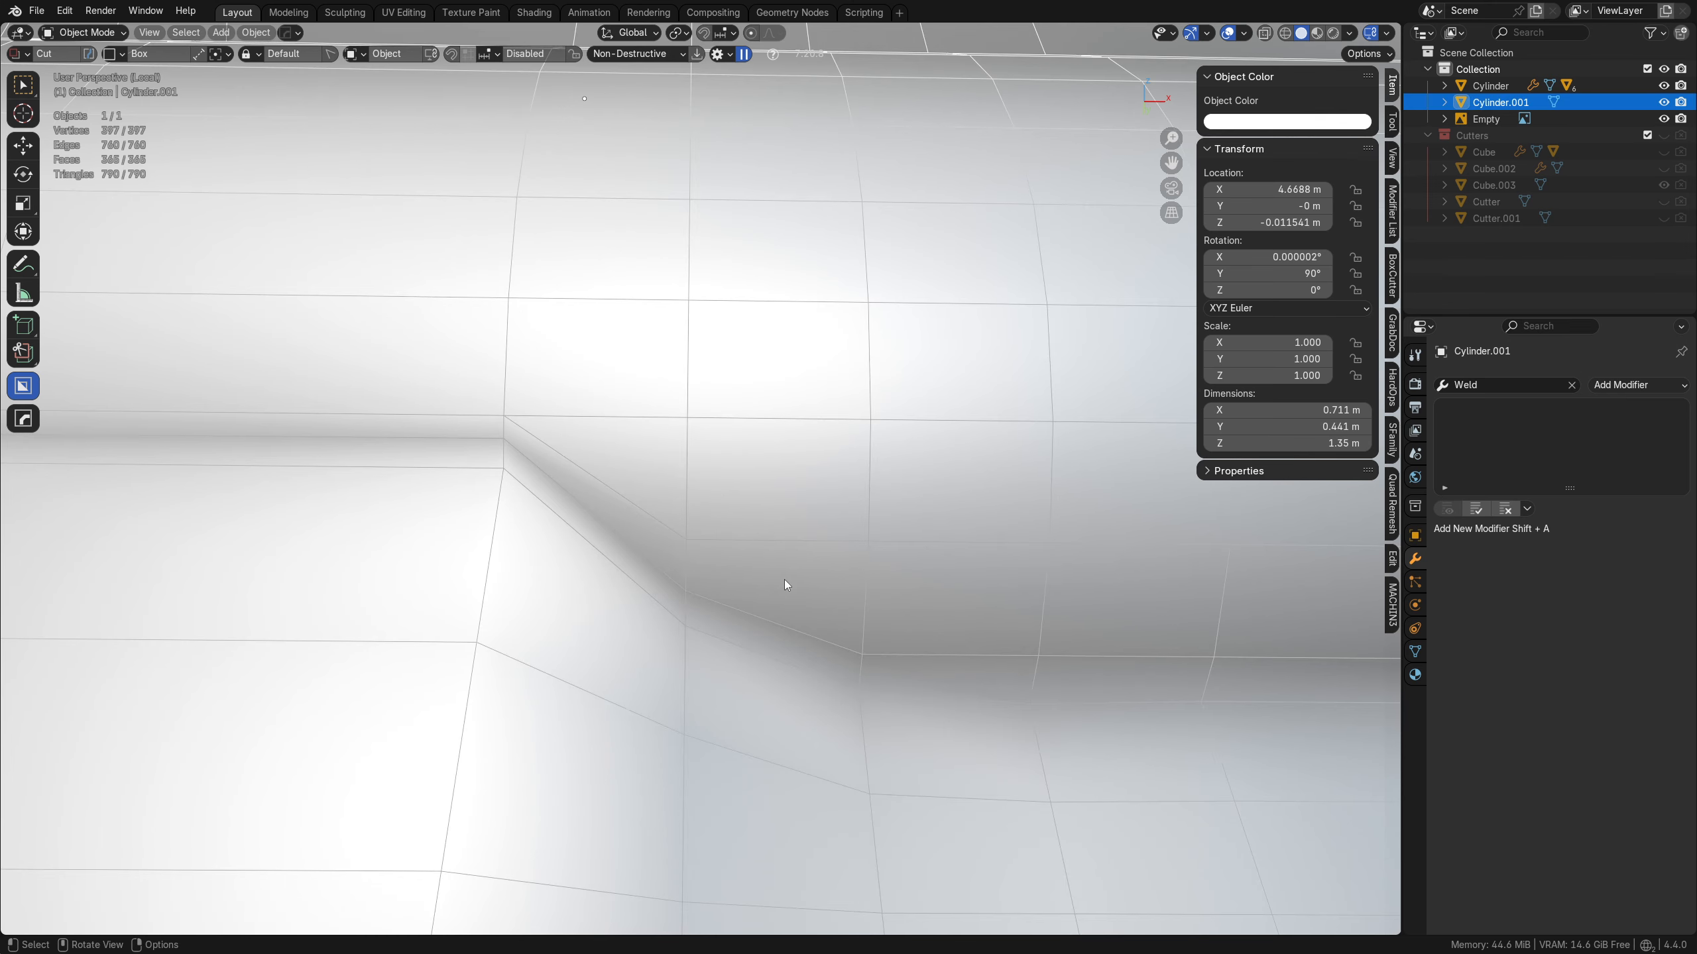
scroll(785, 579, down, 5)
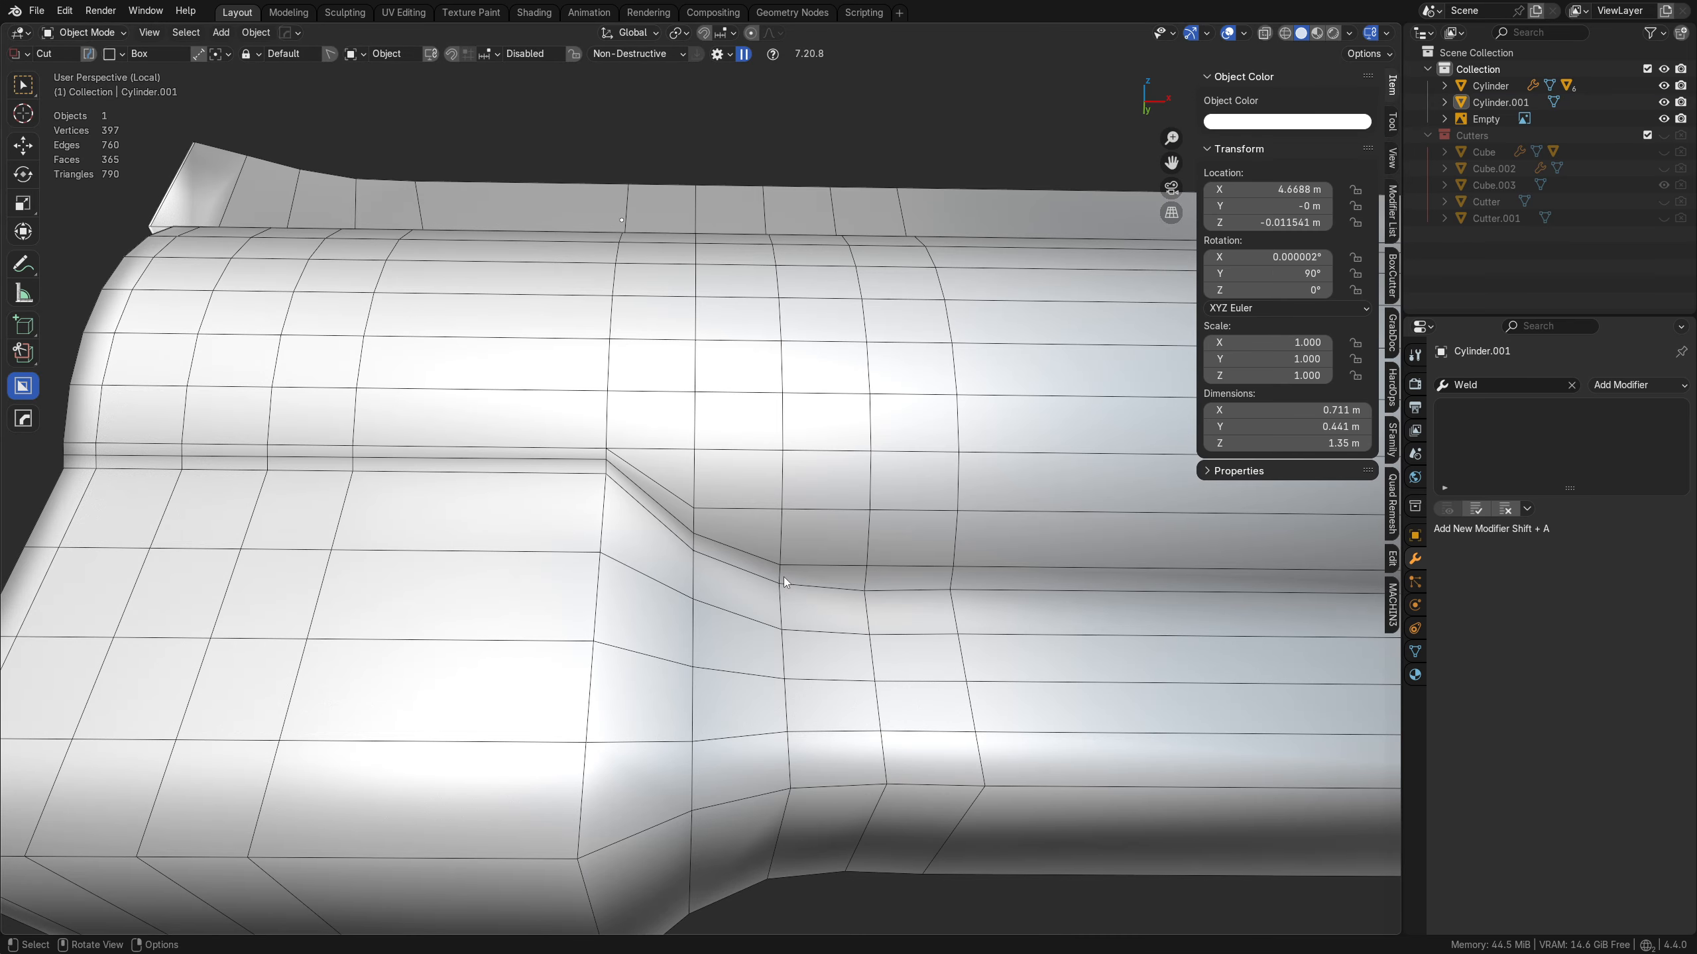
key(a)
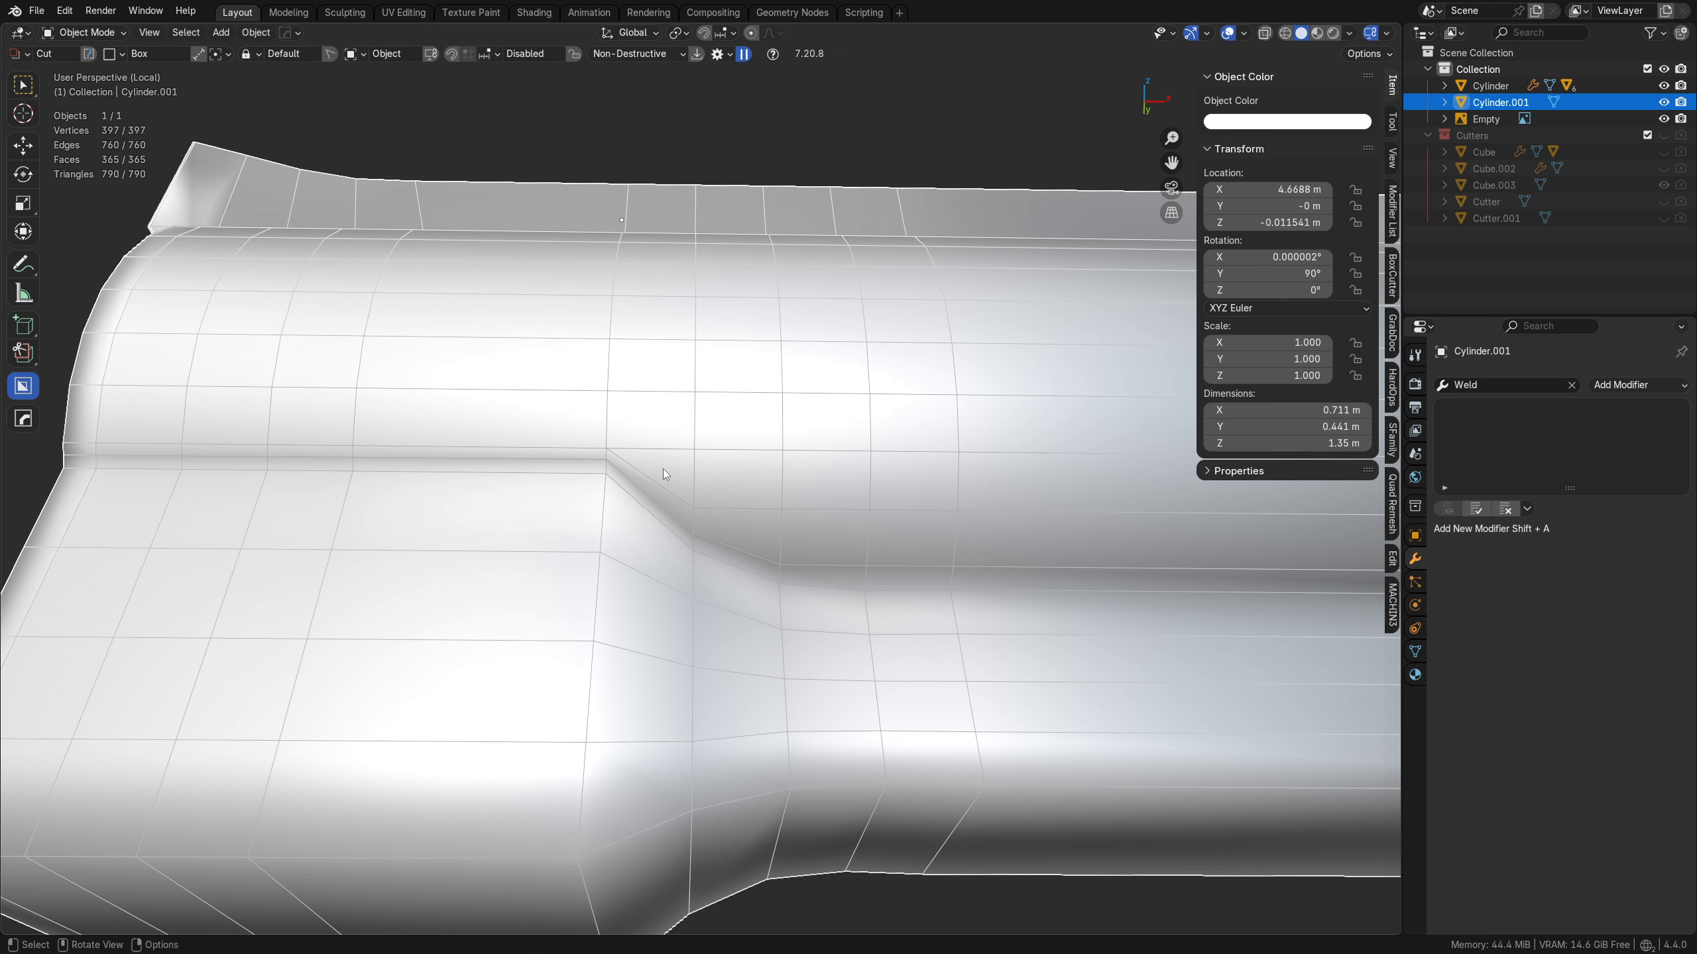
middle_drag(662, 469, 777, 476)
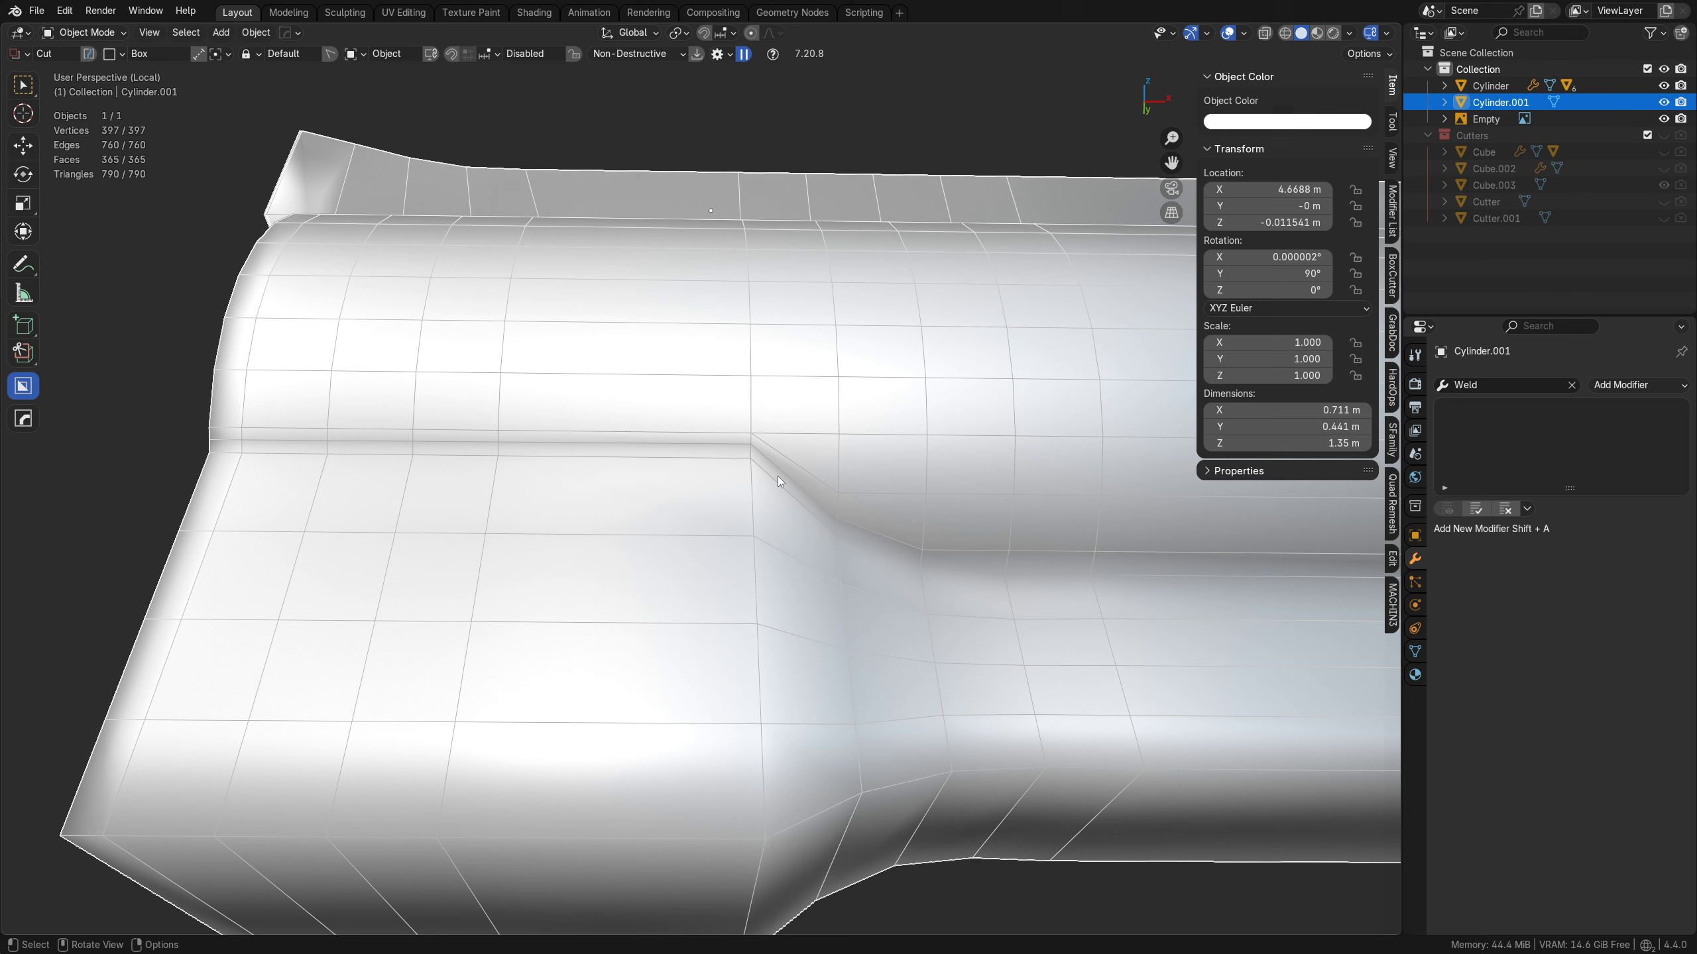
middle_drag(859, 420, 821, 519)
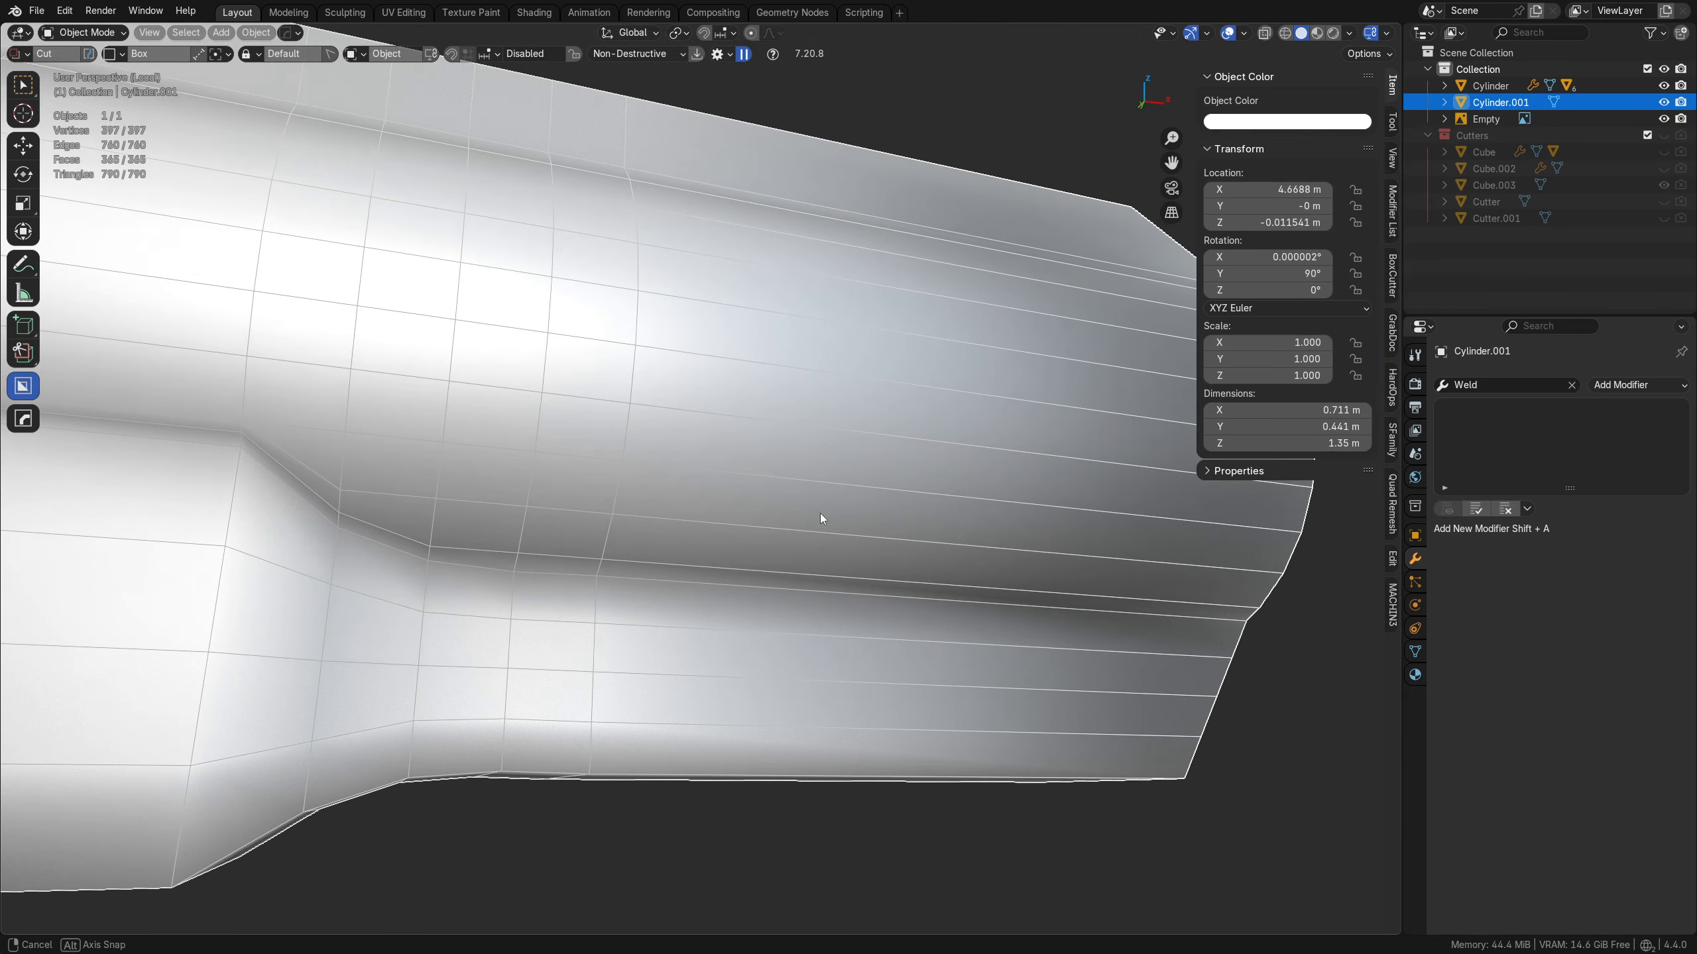
middle_drag(622, 552, 790, 616)
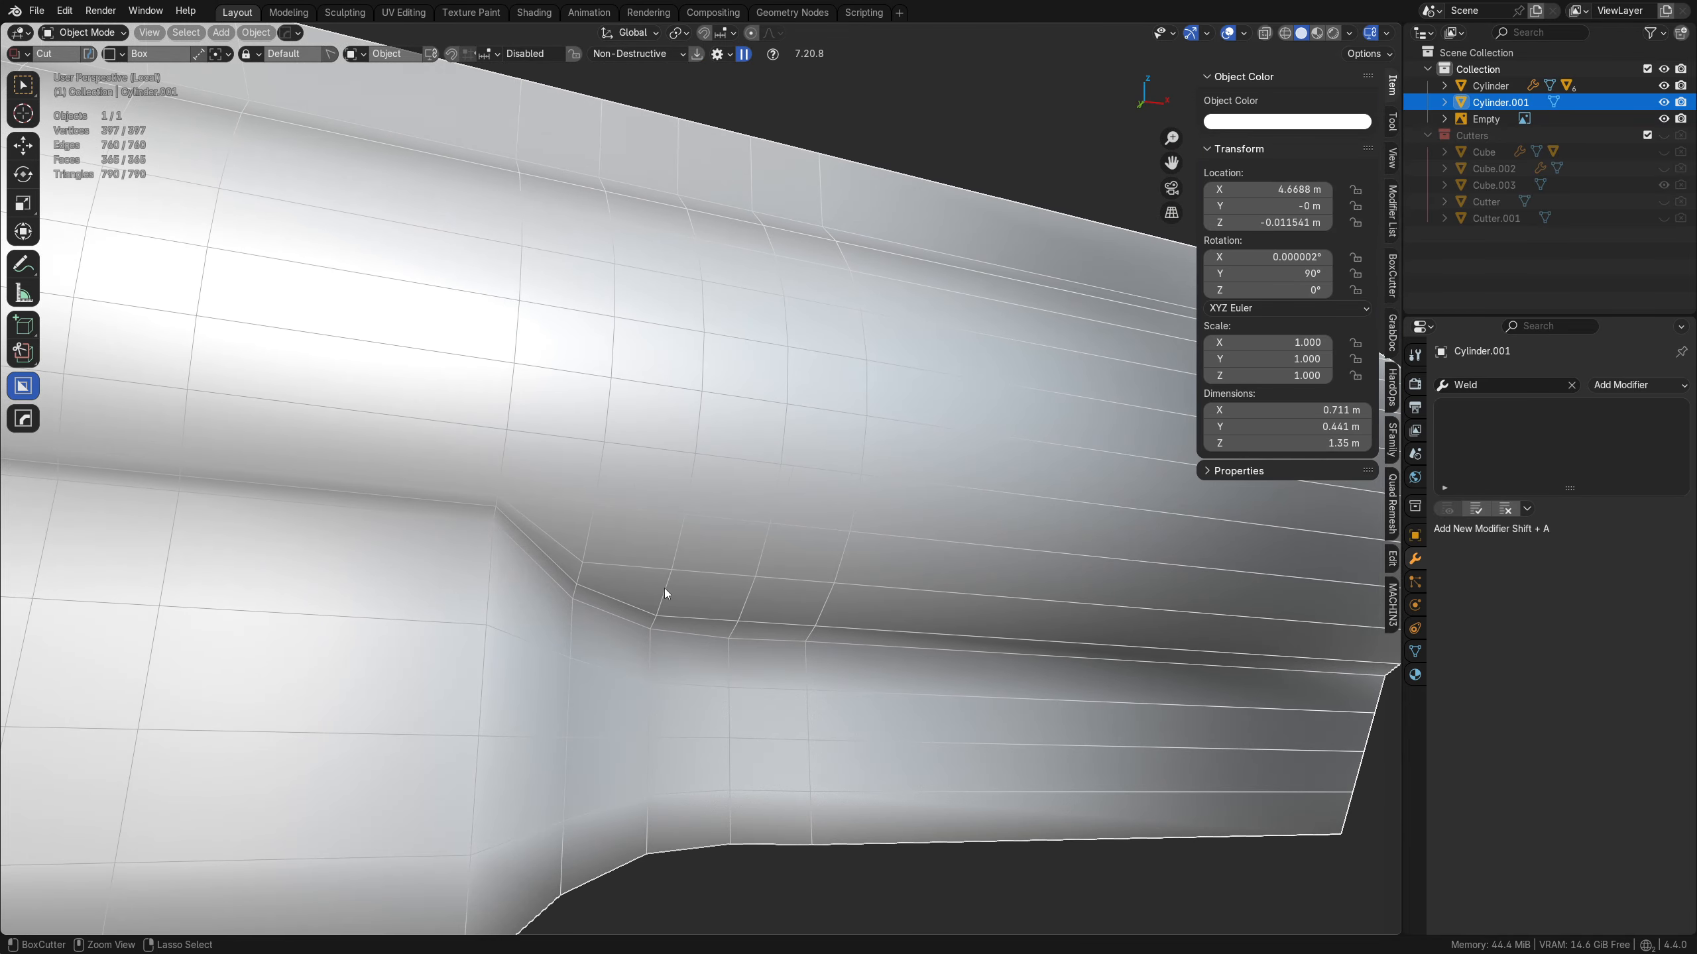
middle_drag(664, 588, 708, 592)
- Delete the two rear end-cap faces of the top rib and of the barrel with its underlug
key(Tab)
click(731, 792)
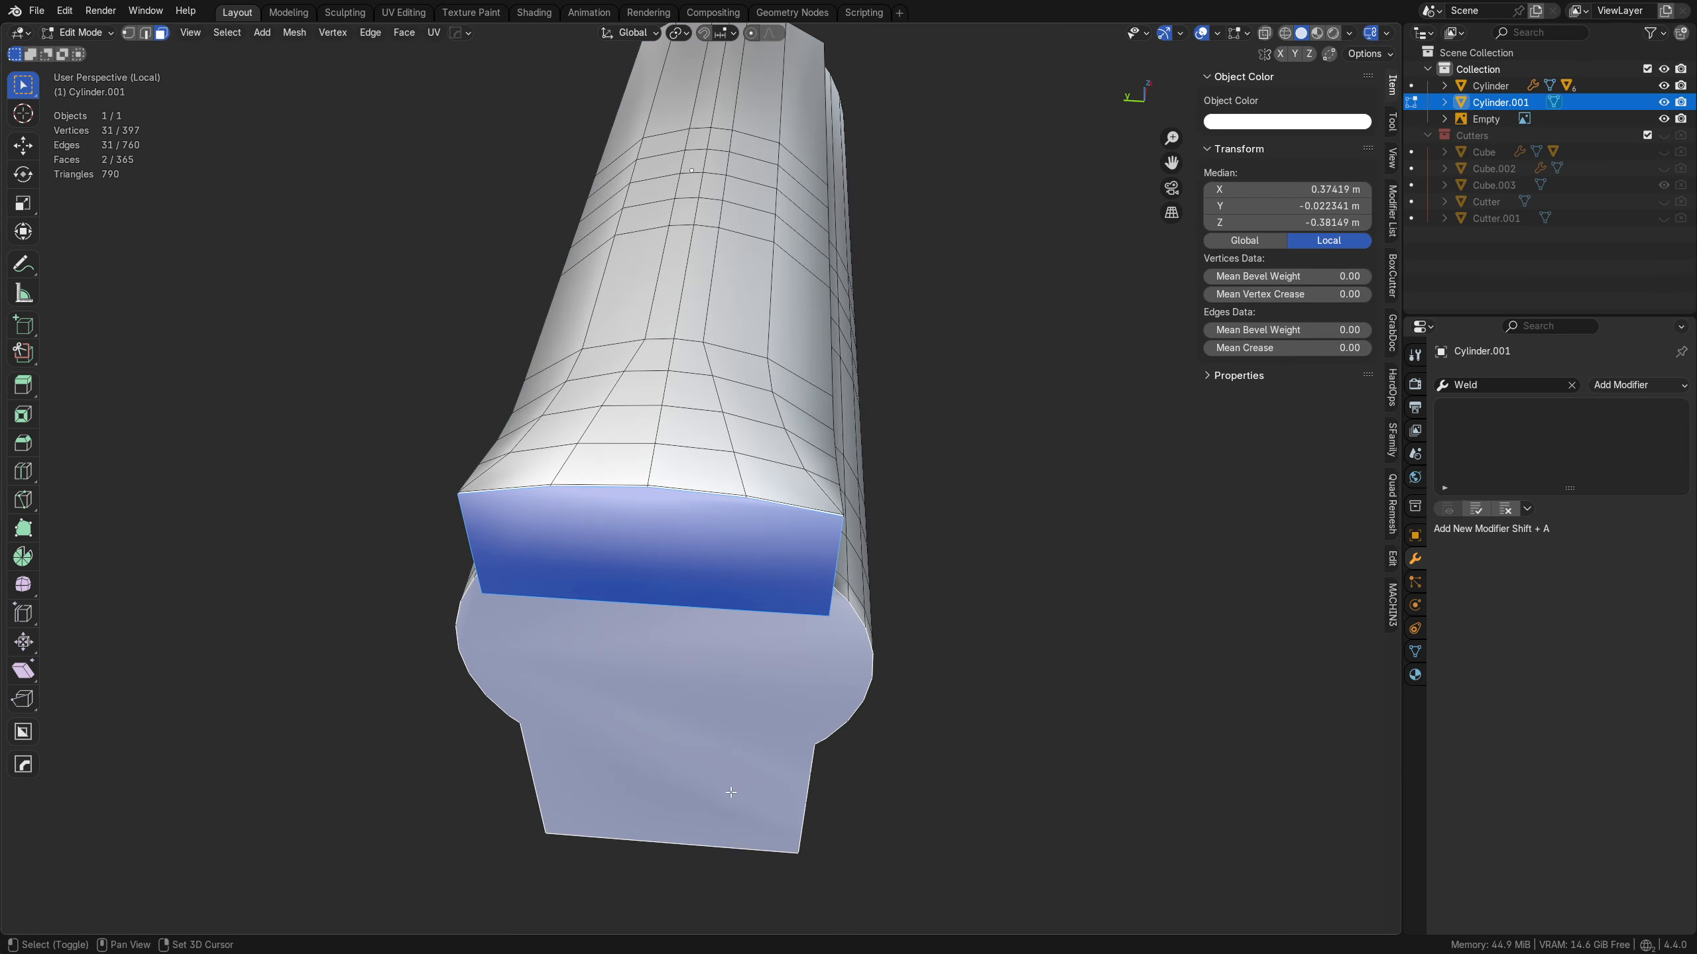
middle_drag(695, 455, 664, 438)
scroll(595, 410, down, 1)
scroll(664, 438, up, 4)
middle_drag(819, 598, 768, 591)
key(x)
click(783, 656)
scroll(910, 745, down, 5)
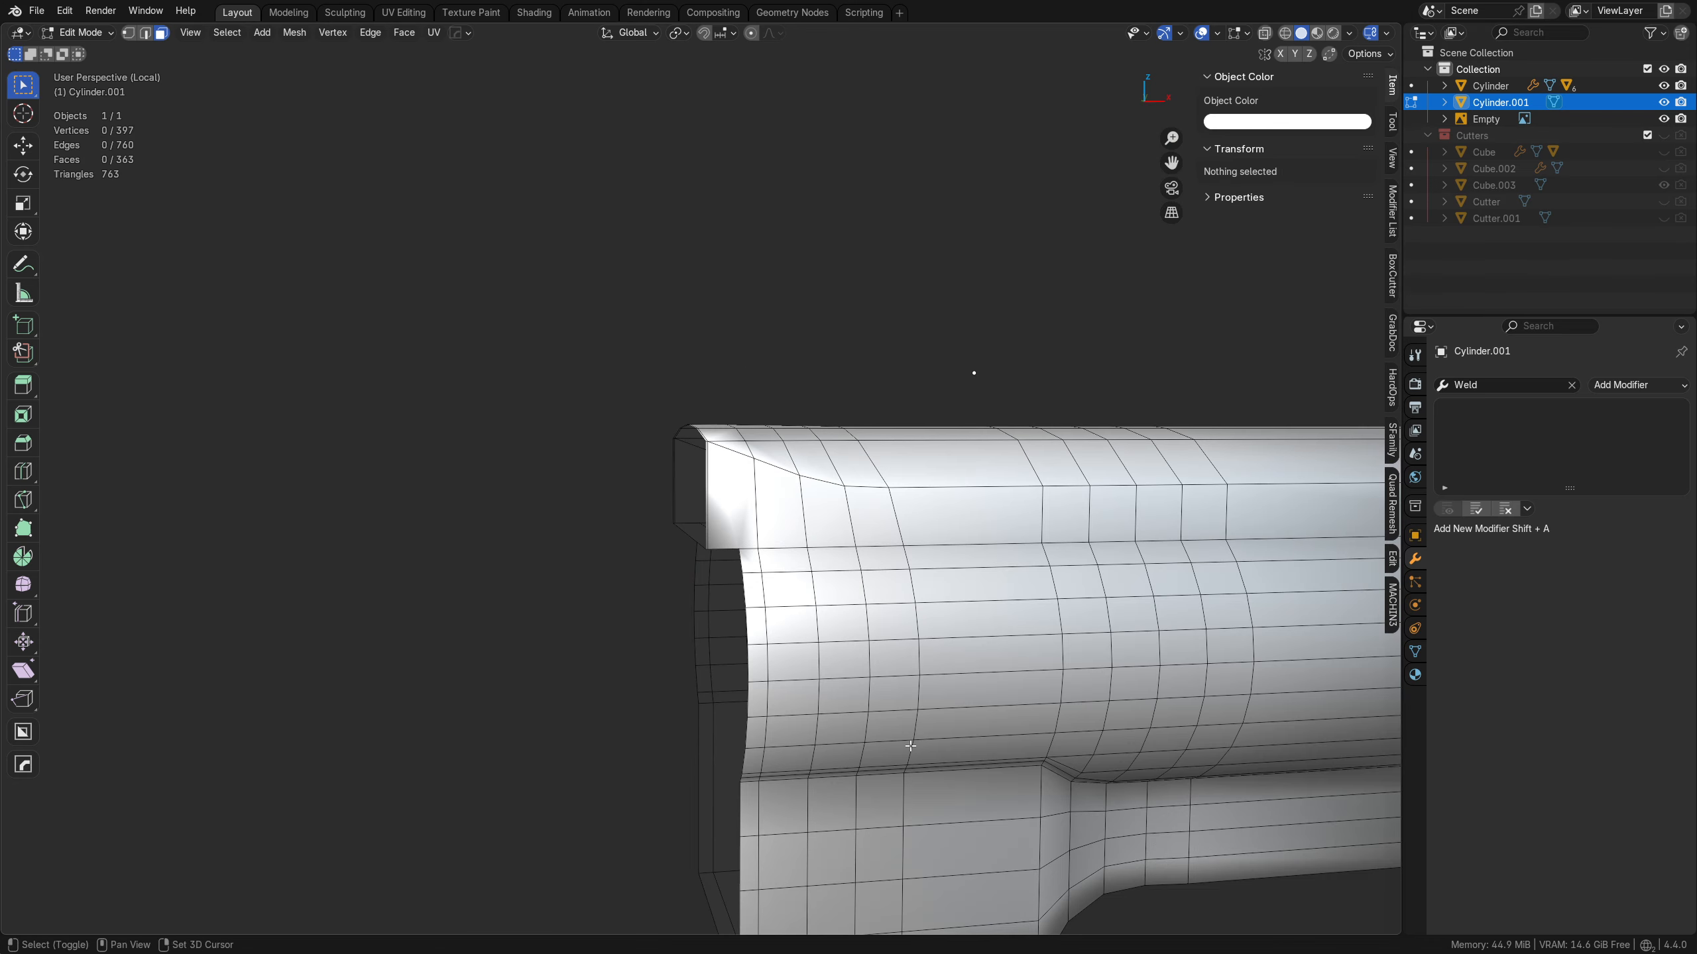
shift+middle_drag(910, 745, 654, 473)
middle_drag(668, 402, 604, 563)
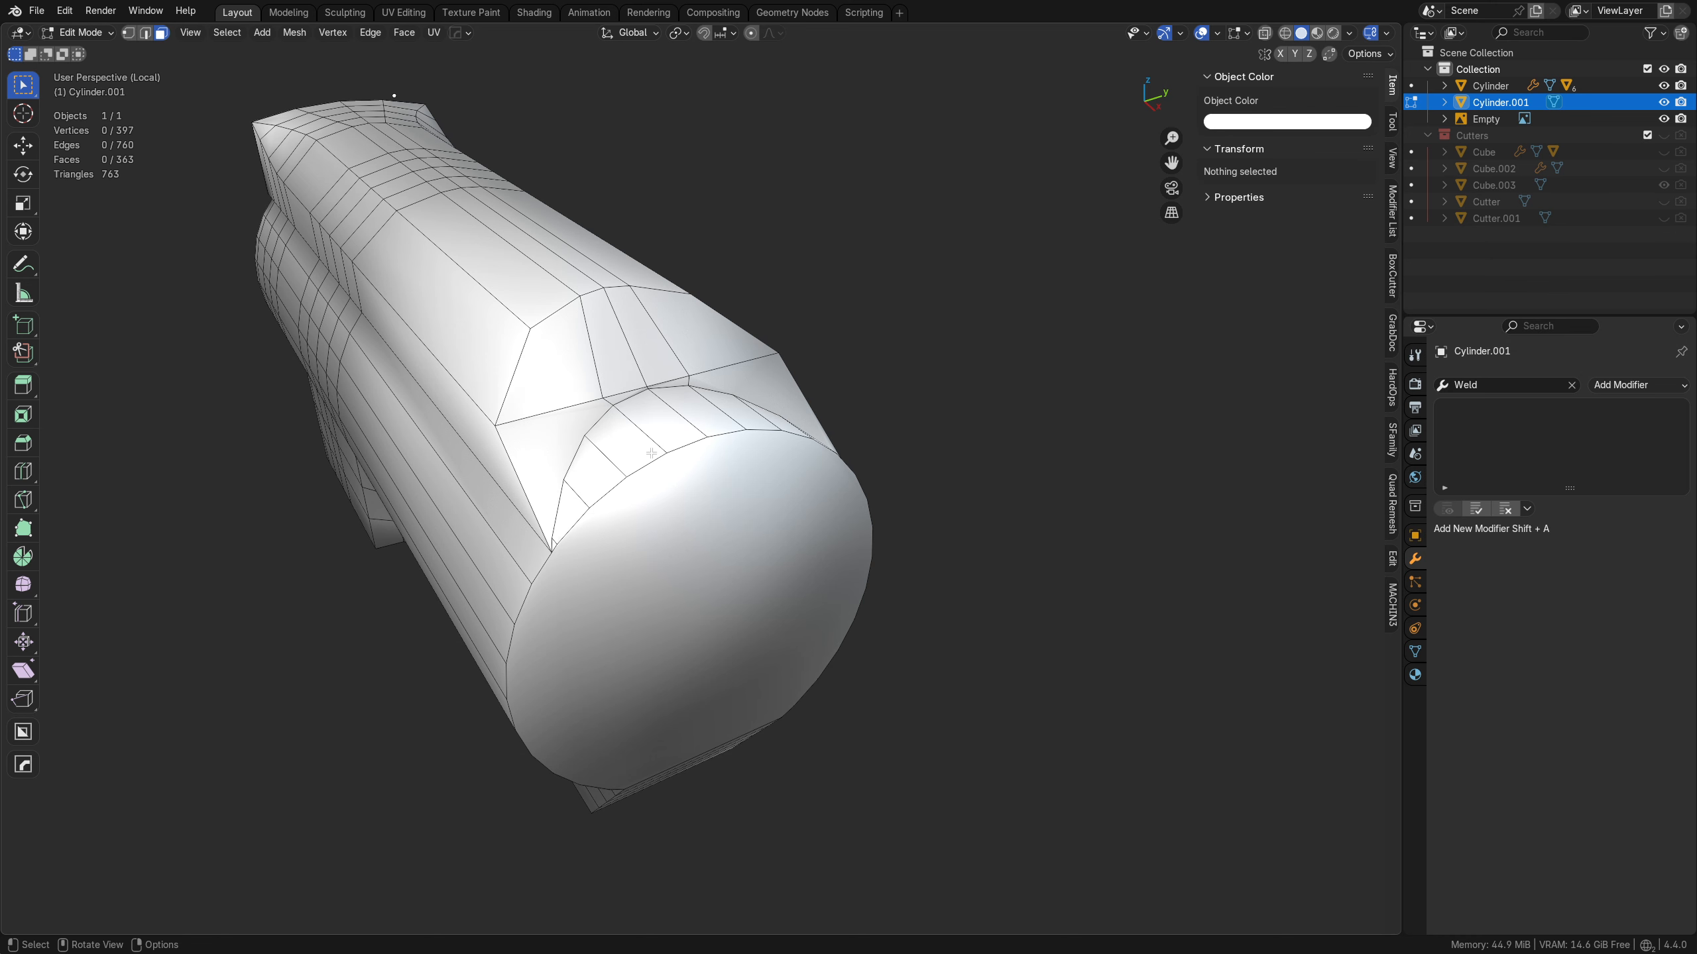
- Knife connected edge paths across the top rib's sloped front face, following its outline and the curved barrel cut
scroll(599, 447, up, 1)
scroll(586, 468, up, 2)
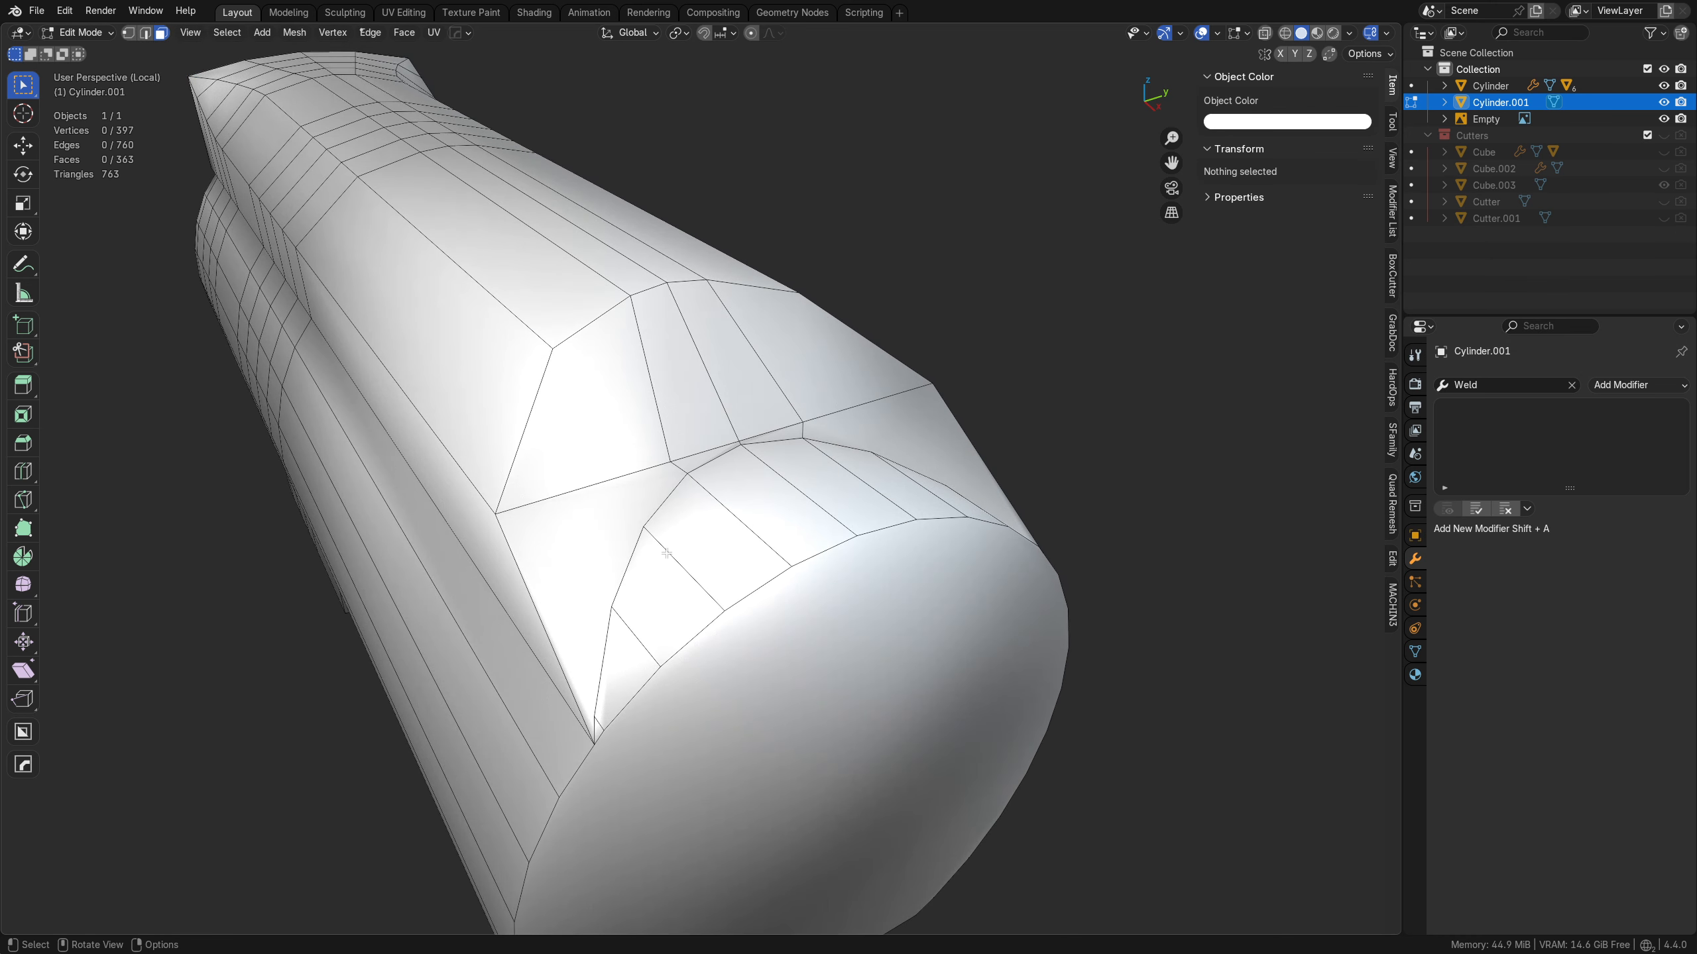
key(k)
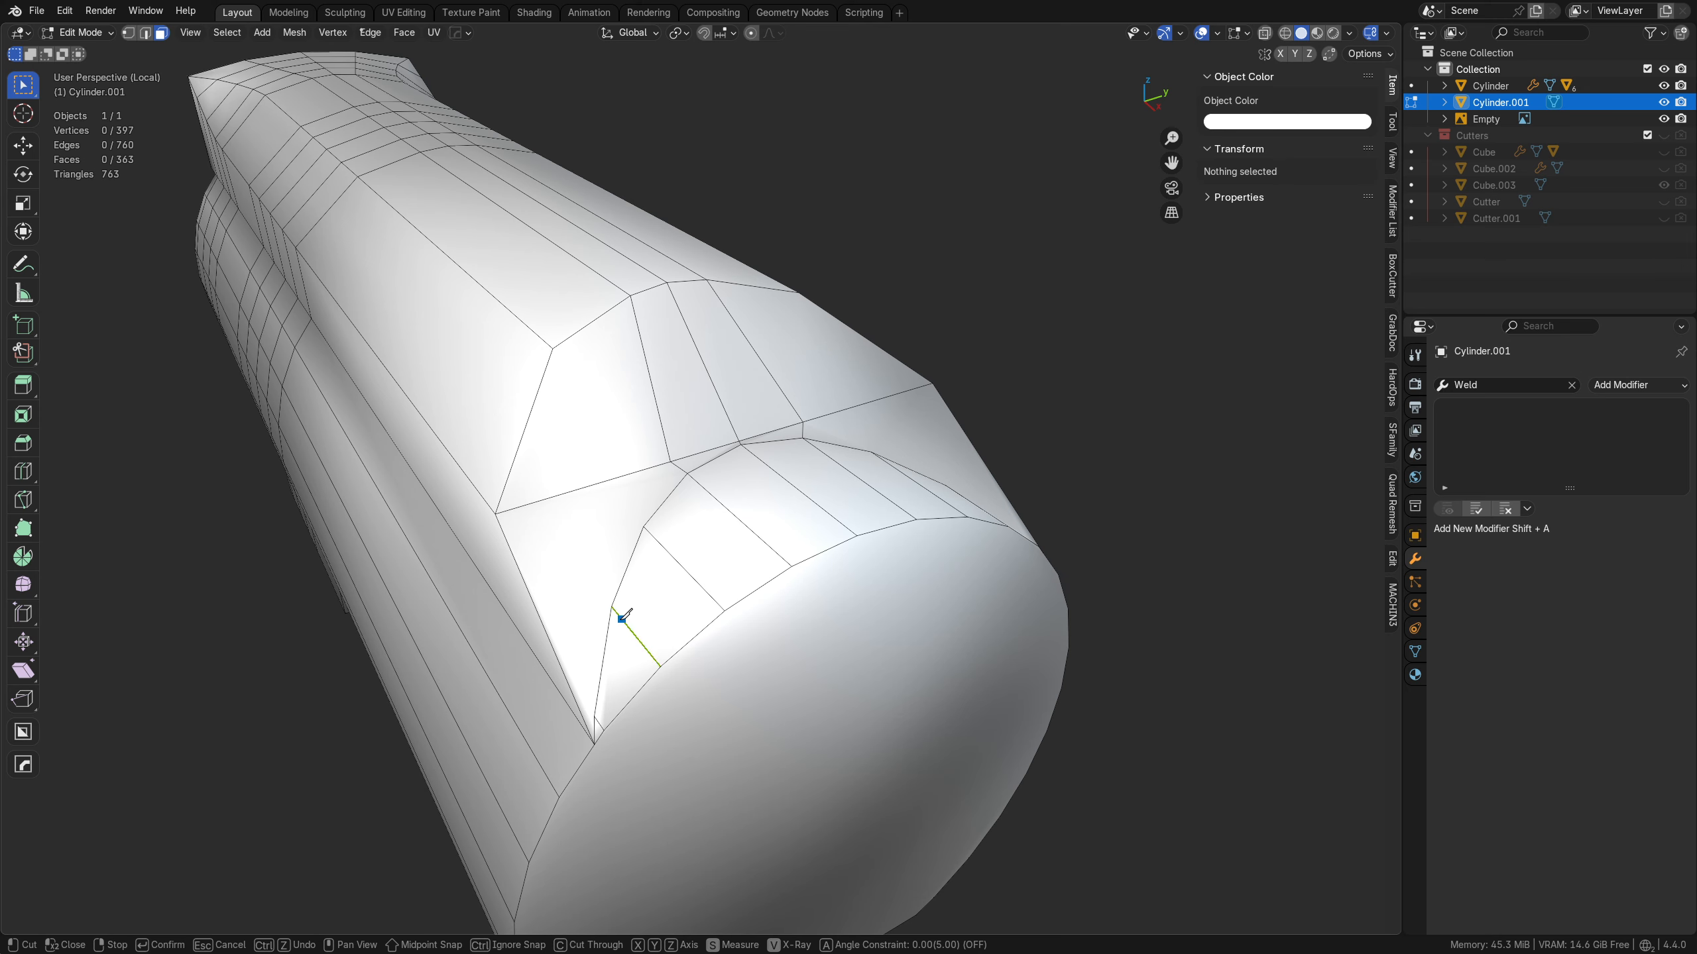
click(562, 493)
click(591, 384)
click(552, 348)
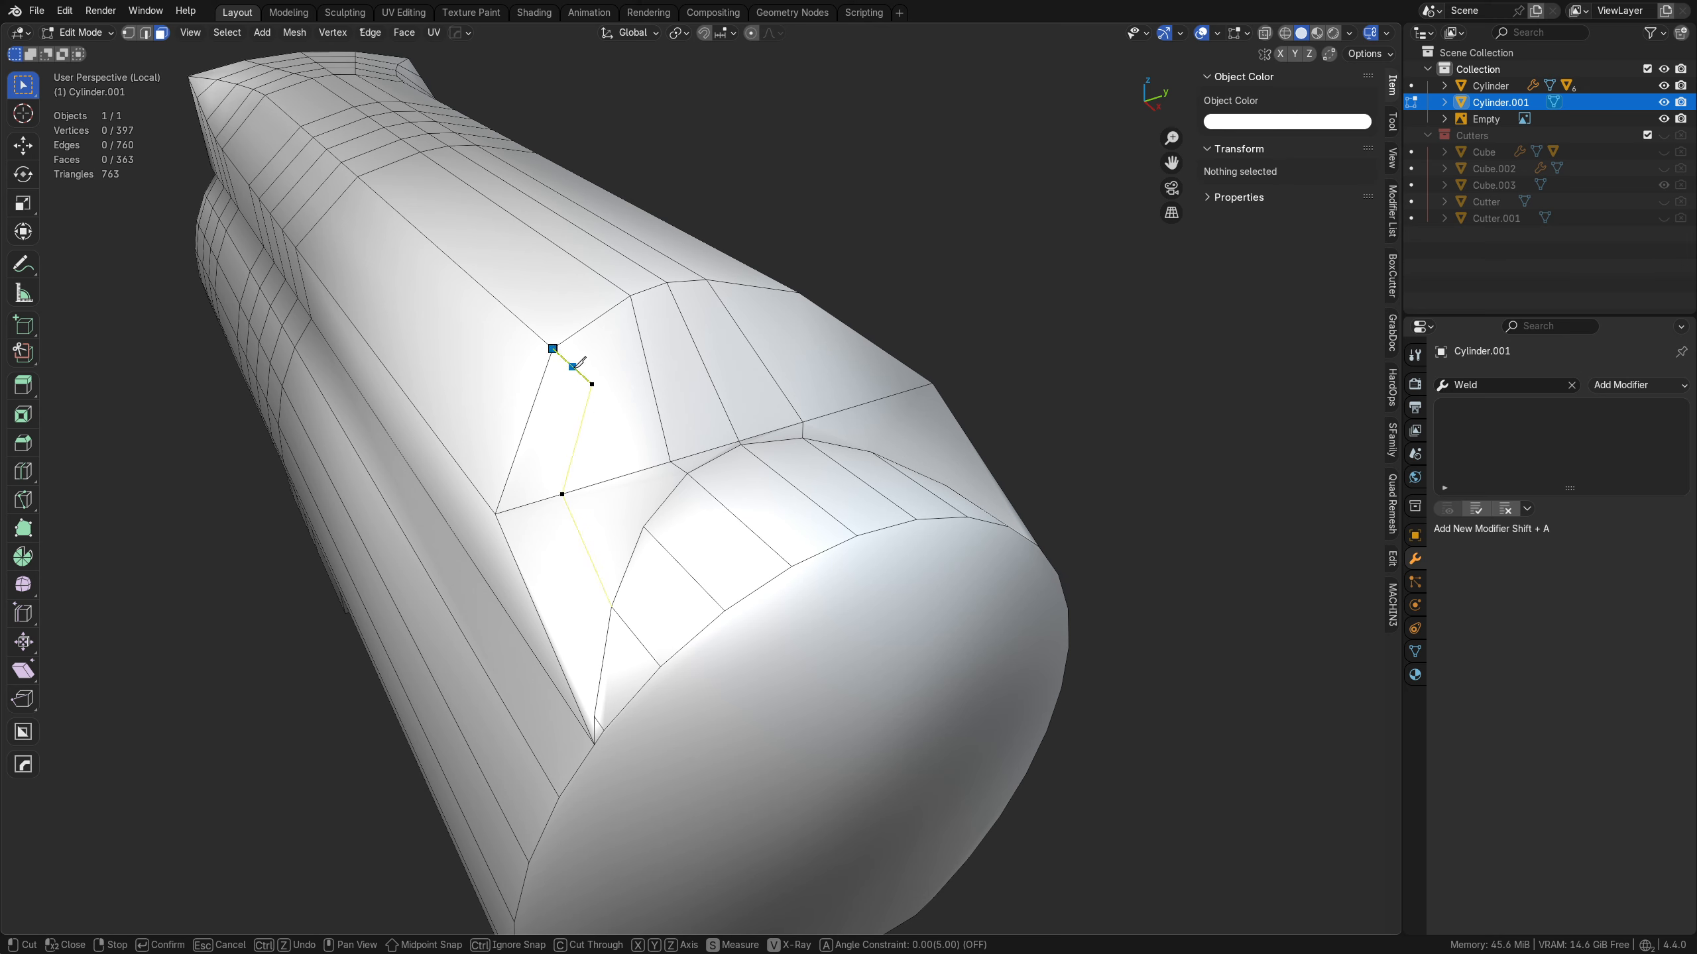
click(641, 341)
click(735, 321)
click(592, 384)
click(629, 419)
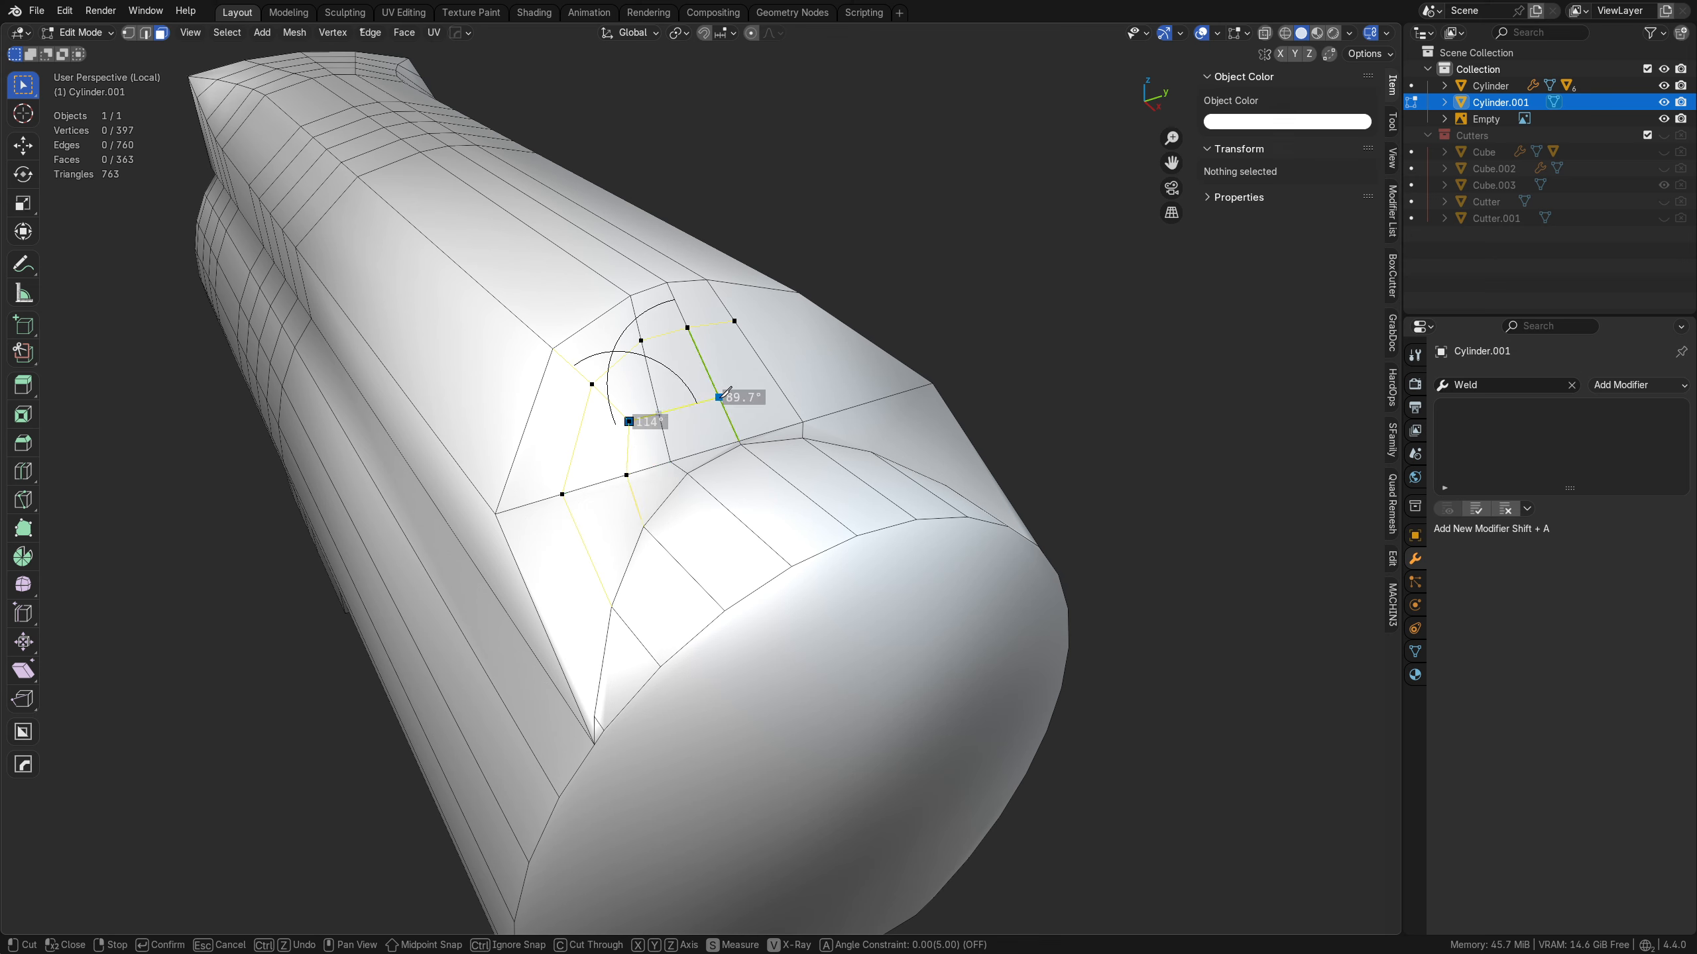
key(Return)
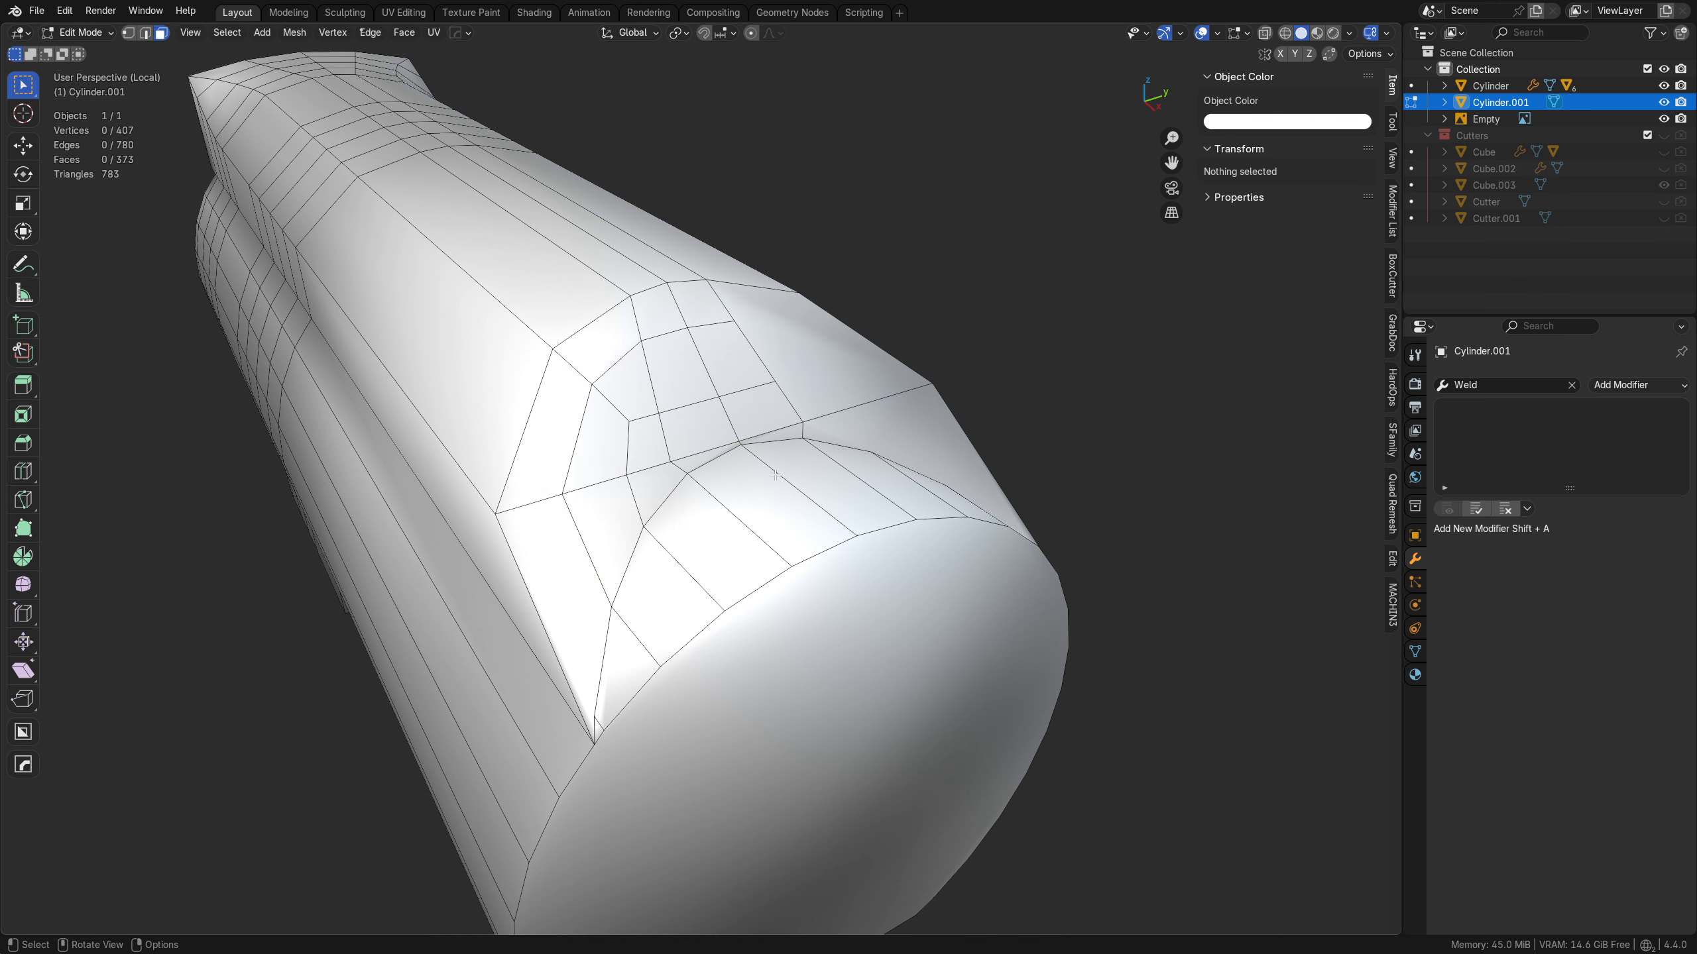
- Symmetrize the whole mesh along Y in the negative-to-positive direction
key(a)
middle_drag(828, 593, 862, 619)
key(alt+x)
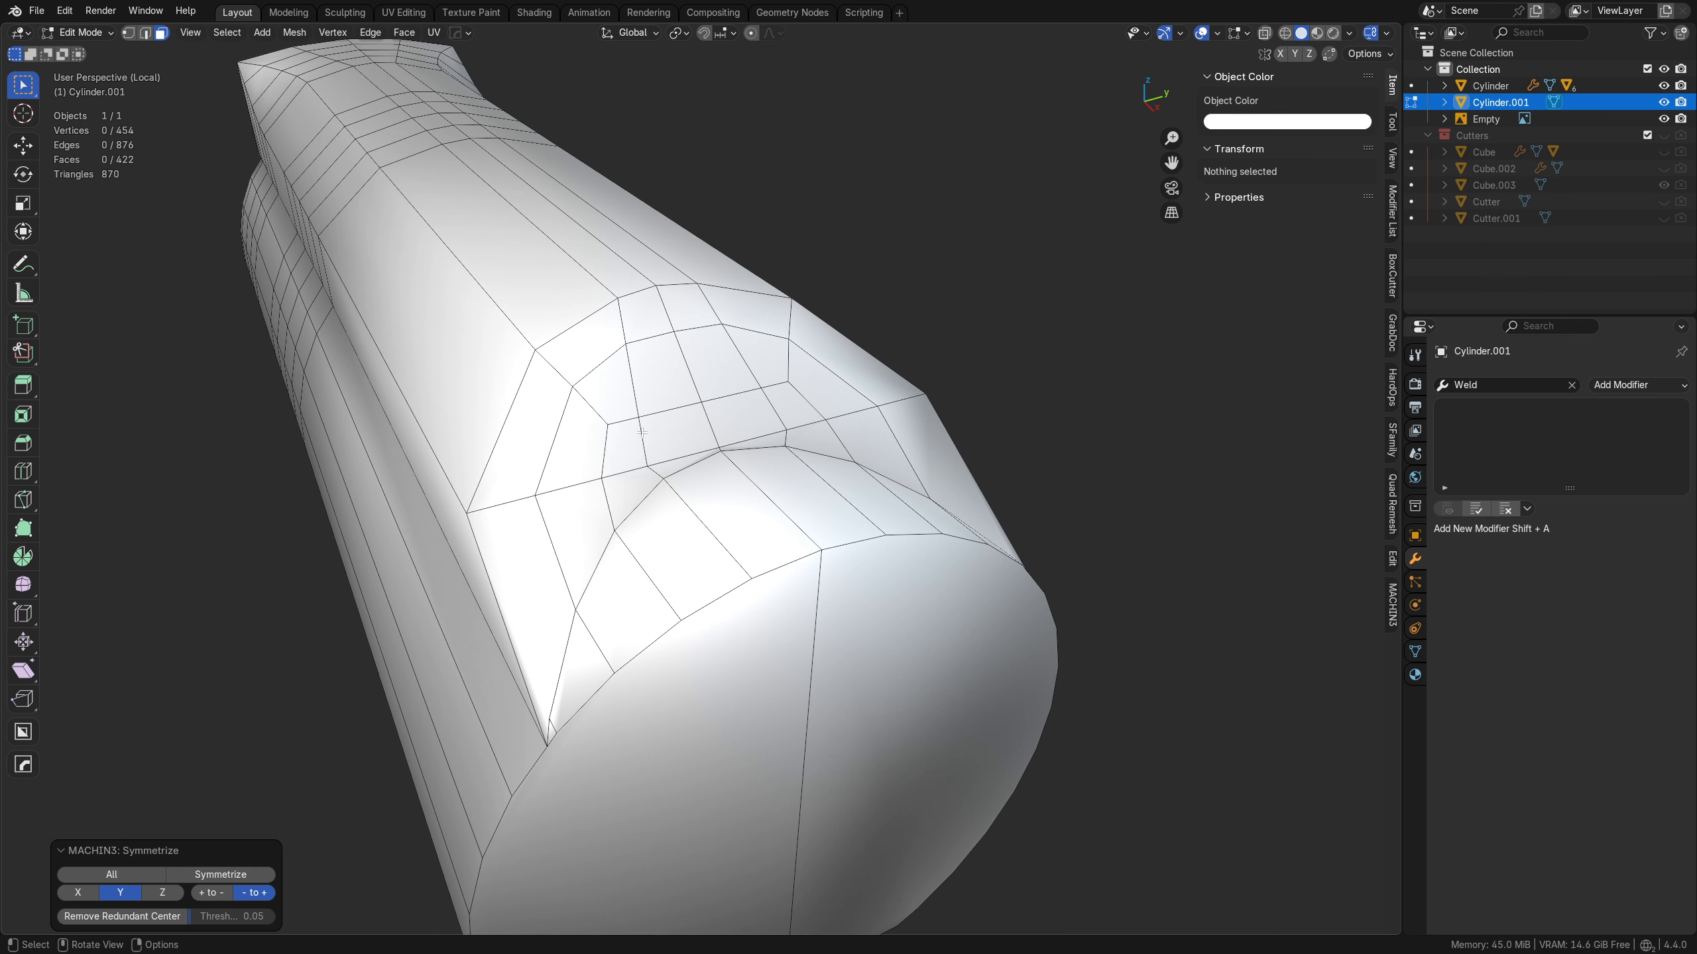
- Merge the extra vertex on the barrel's front rim into the neighbouring sharp corner vertex of the rib cut, using merge to last
middle_drag(626, 439, 755, 408)
middle_drag(797, 558, 771, 585)
key(grave)
key(Escape)
key(1)
click(689, 551)
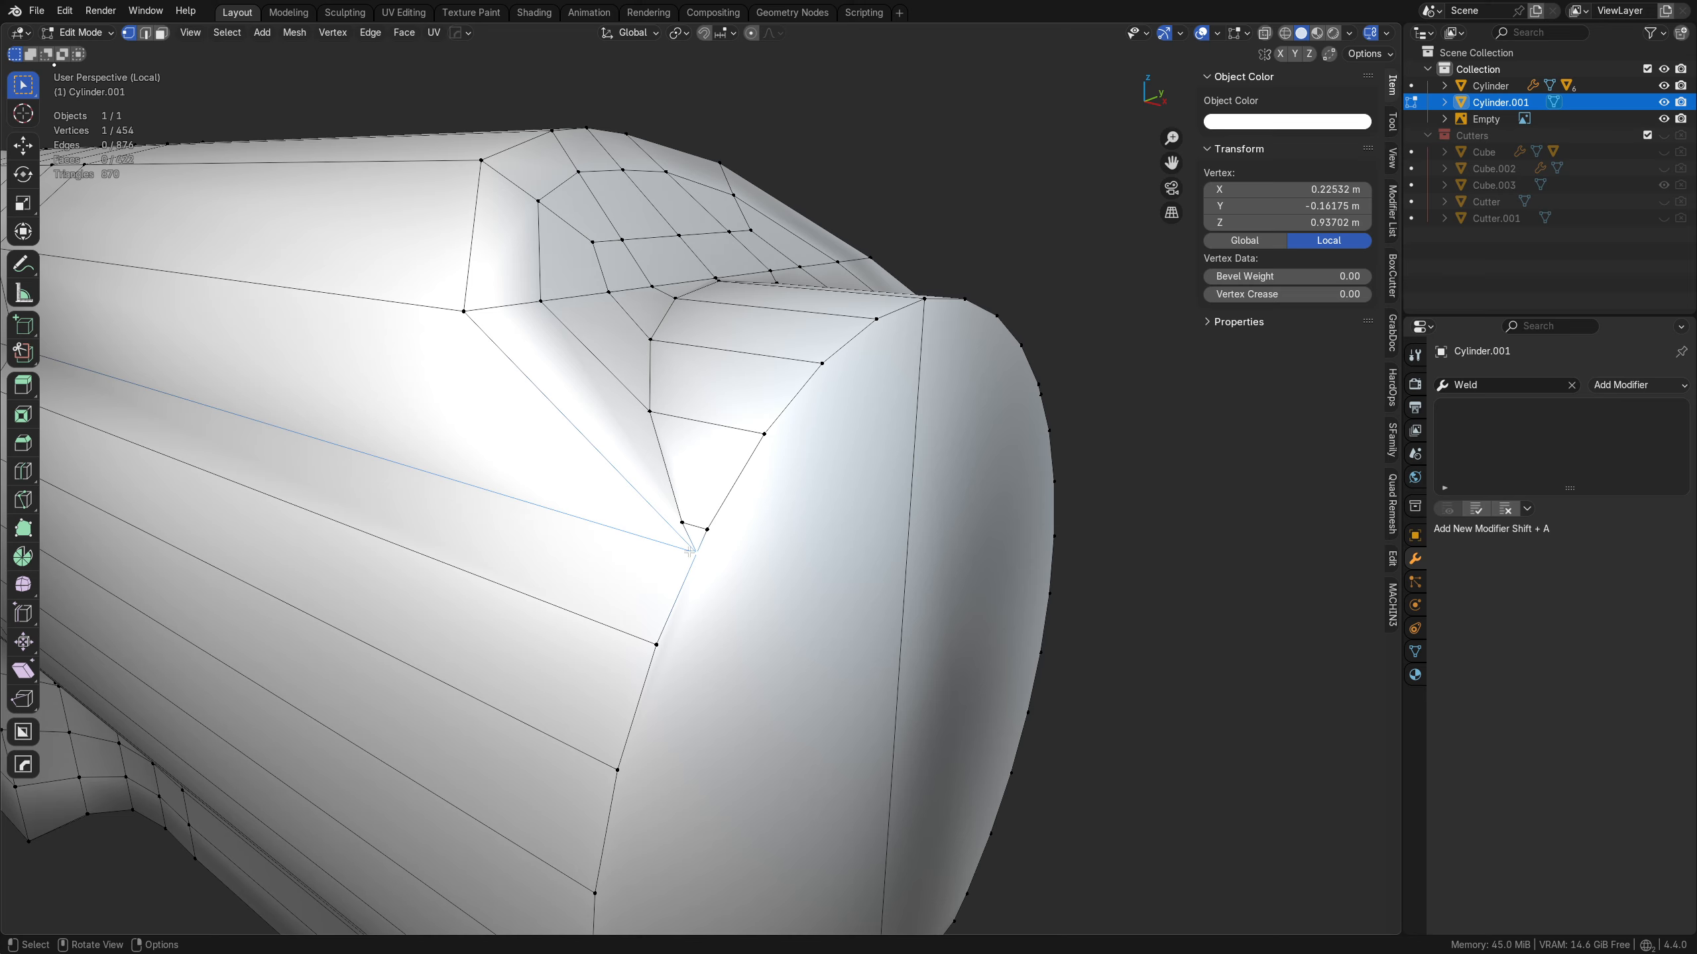
scroll(704, 545, up, 5)
click(711, 539)
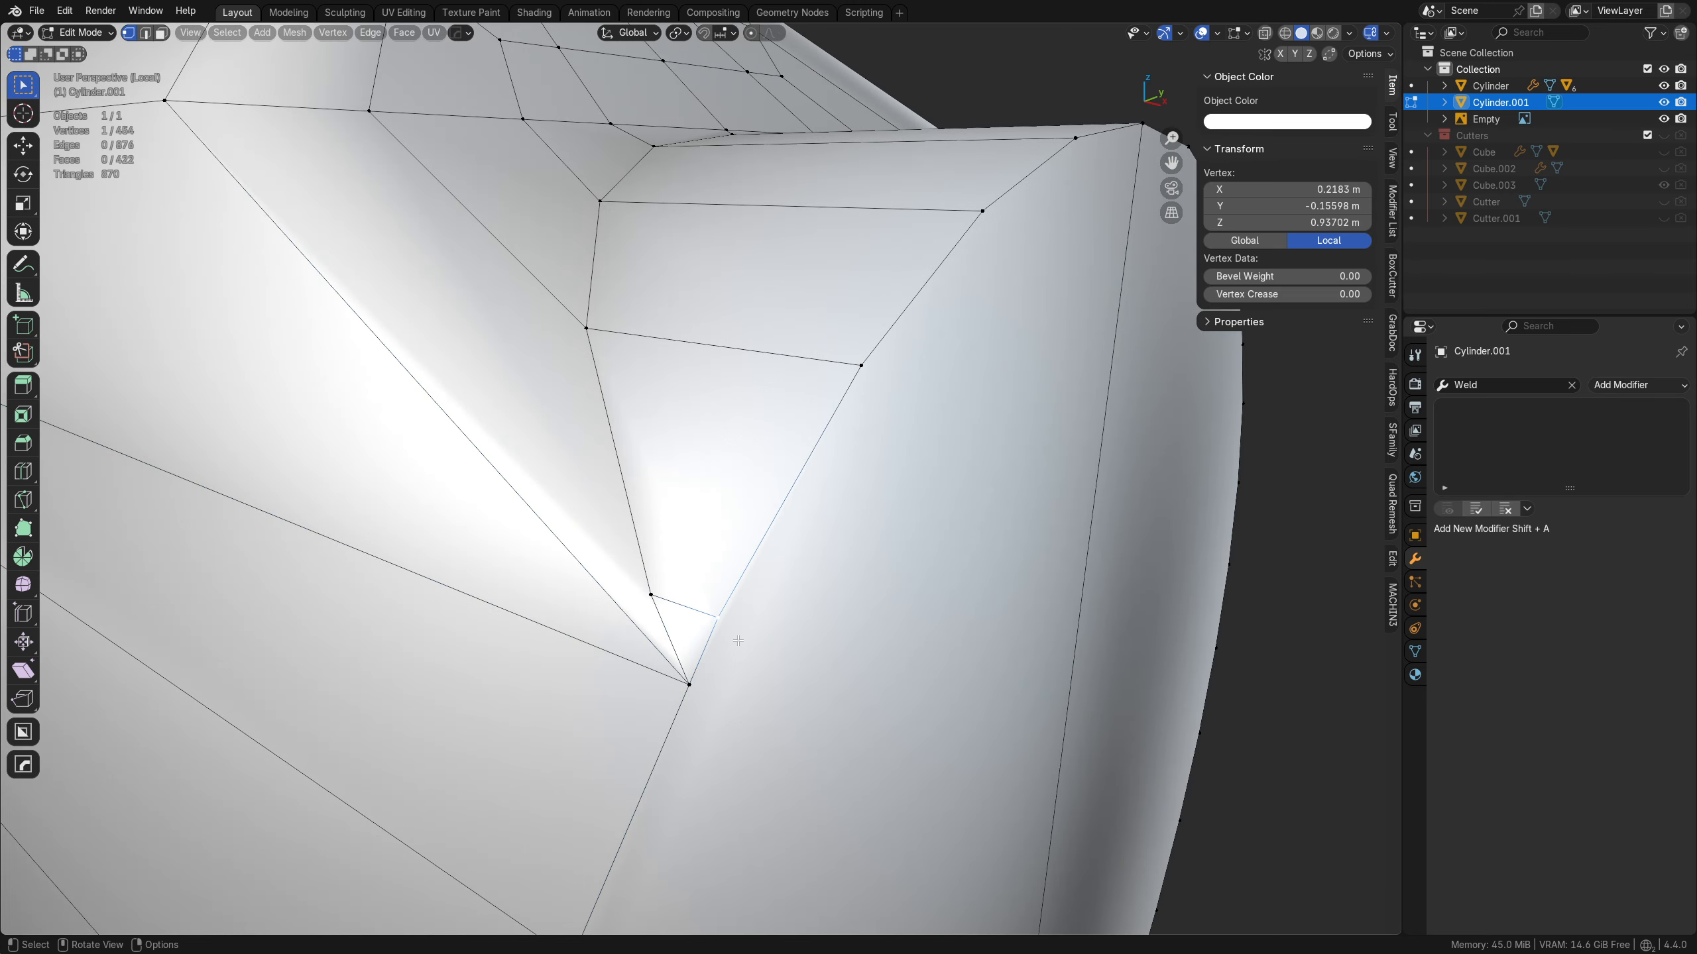
alt+middle_click(649, 604)
scroll(698, 525, down, 5)
scroll(701, 523, up, 4)
mouse_move(729, 524)
middle_down()
mouse_move(688, 543)
mouse_move(812, 472)
mouse_move(776, 568)
mouse_move(662, 576)
mouse_move(703, 535)
middle_up()
shift+click(677, 564)
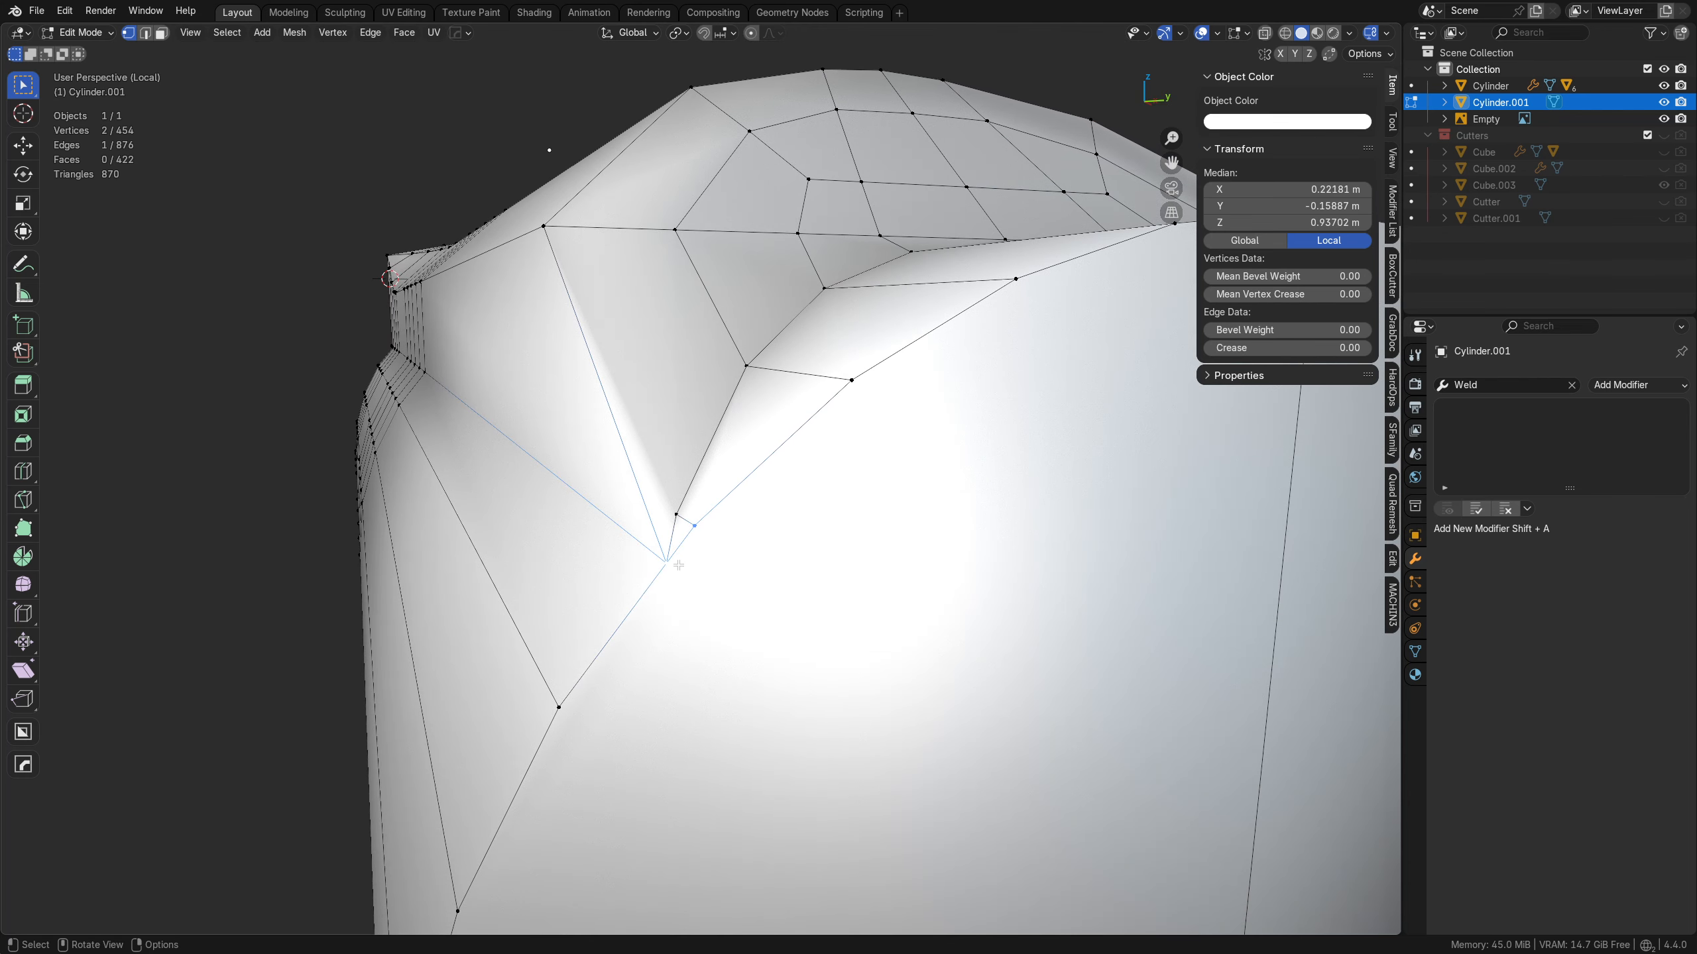
key(1)
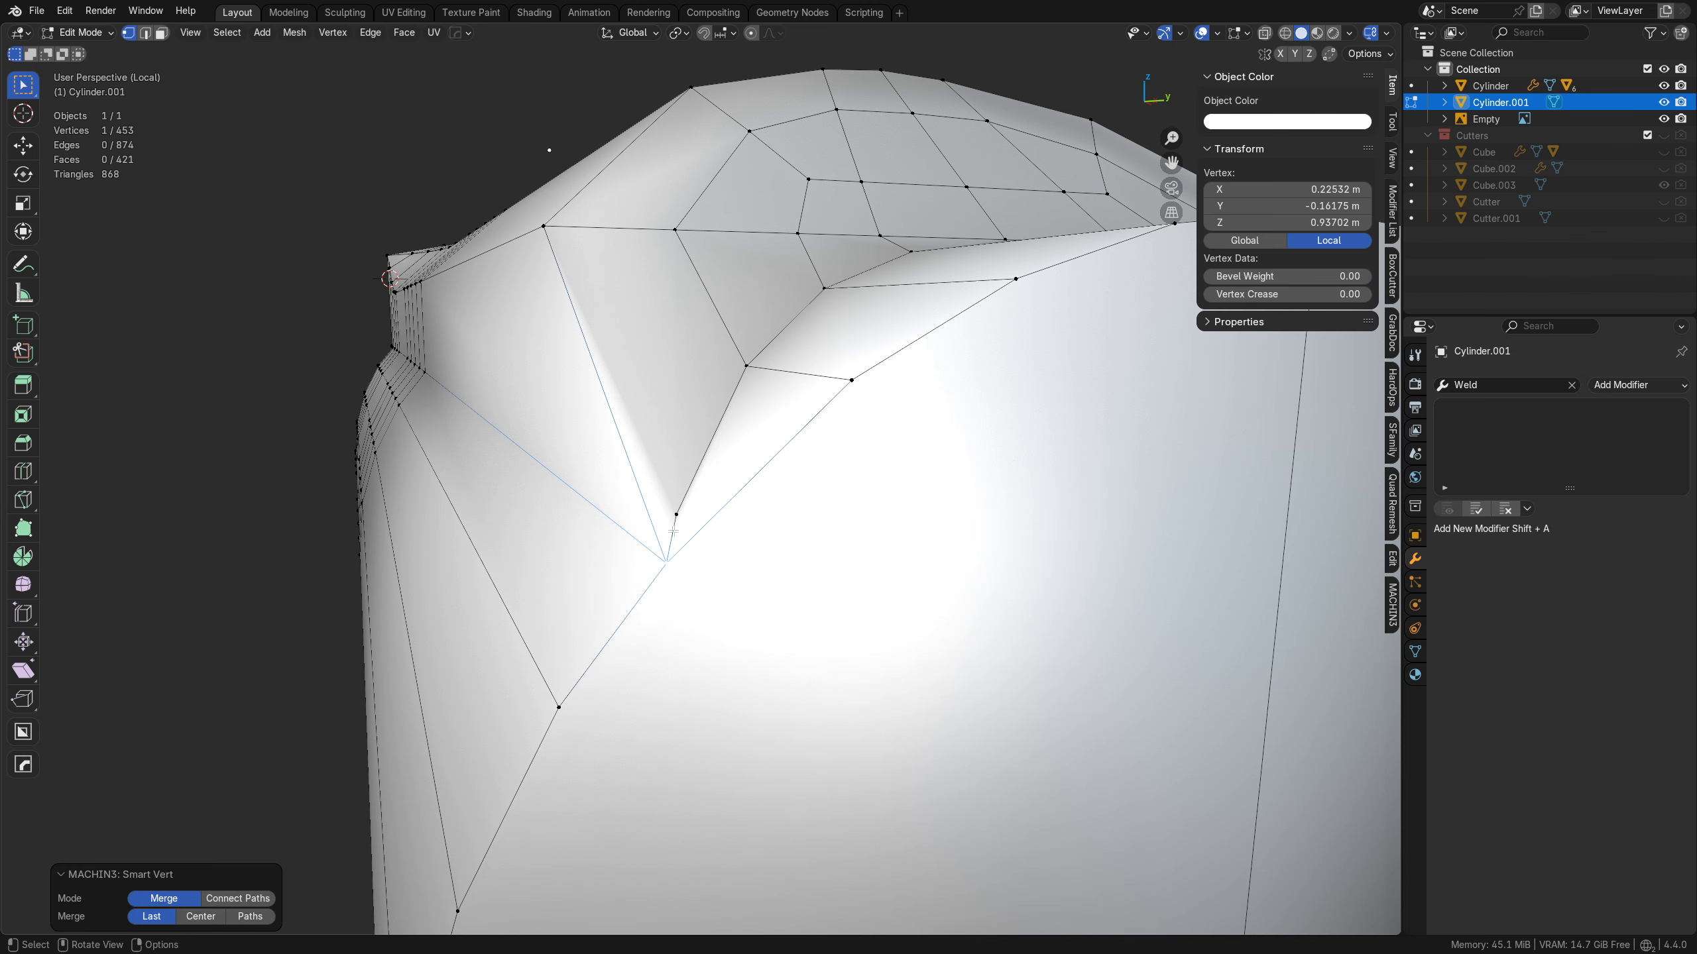
key(ctrl+z)
key(ctrl+shift+z)
key(3)
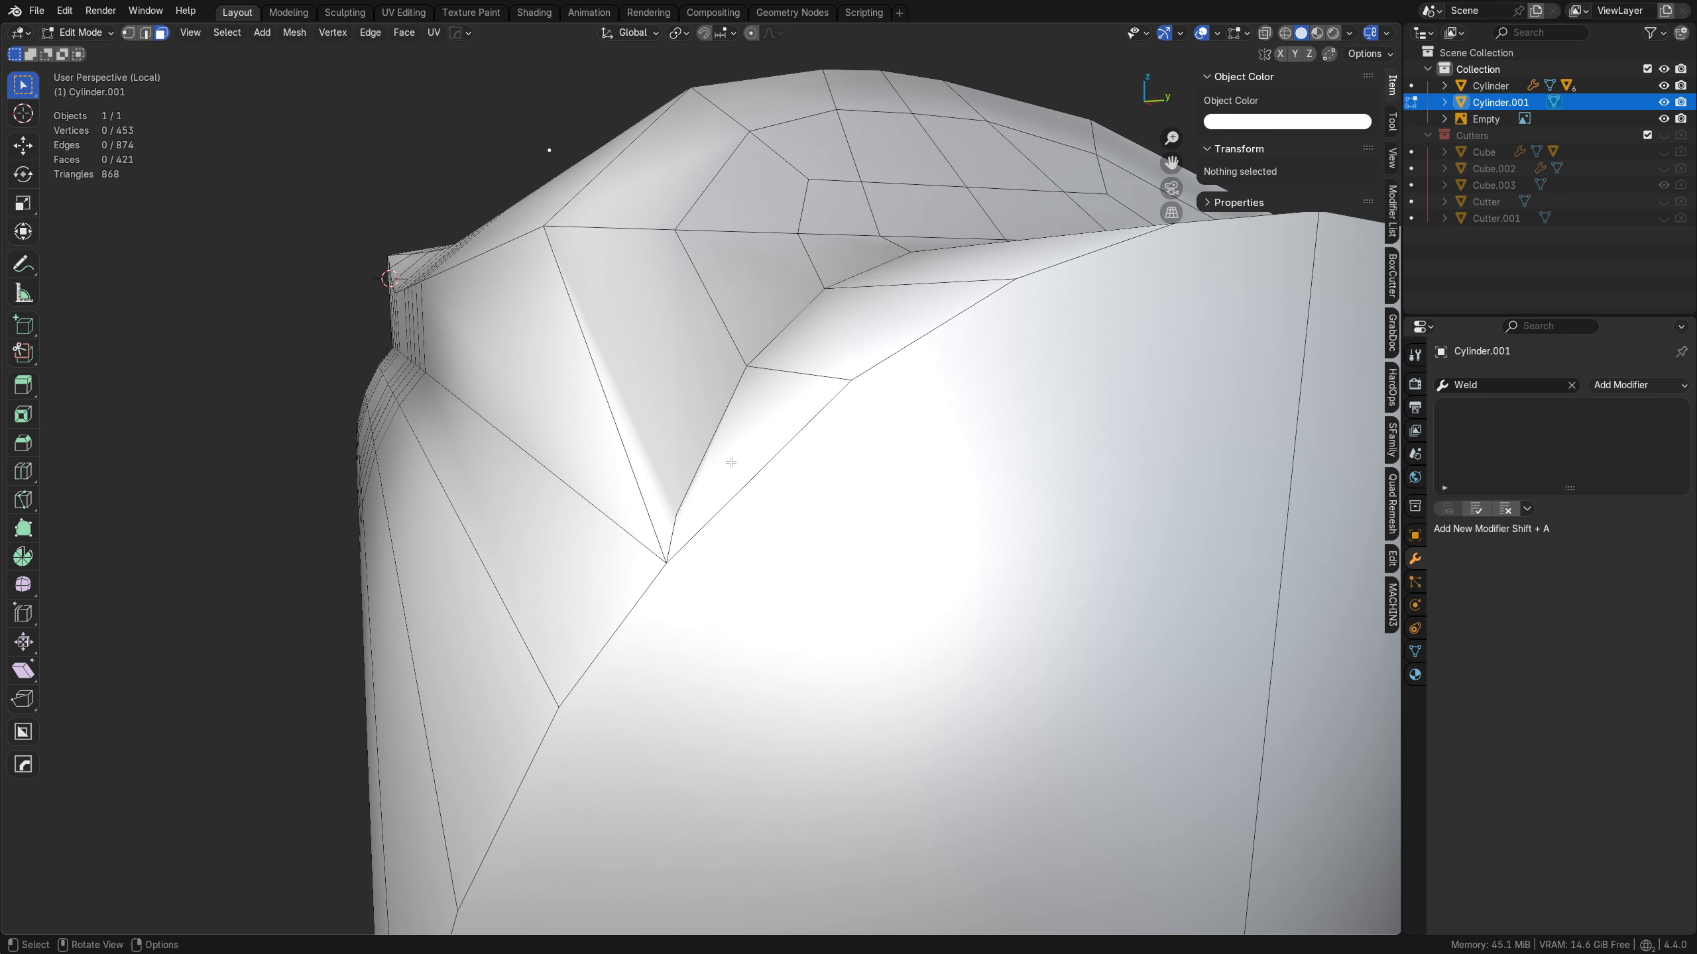
click(731, 462)
key(1)
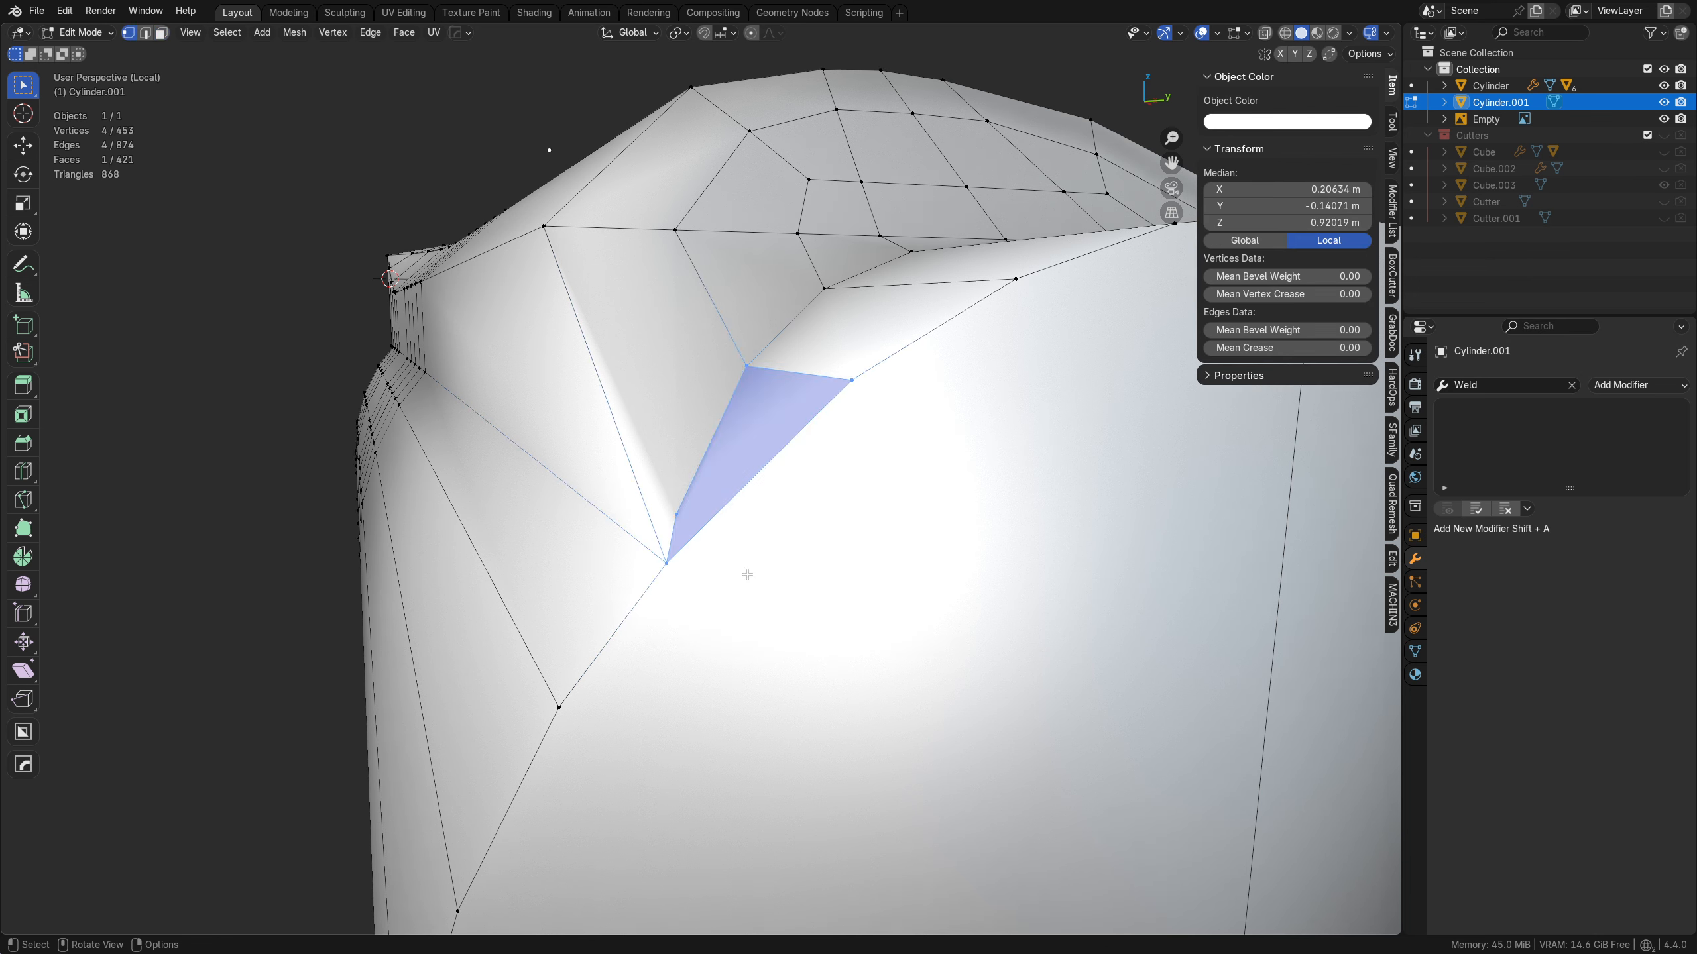
- Knife a supporting edge just inside the sloped face's outer border, from the vertex above the sharp corner up to the rib's top
click(746, 574)
scroll(751, 567, up, 5)
scroll(748, 557, down, 5)
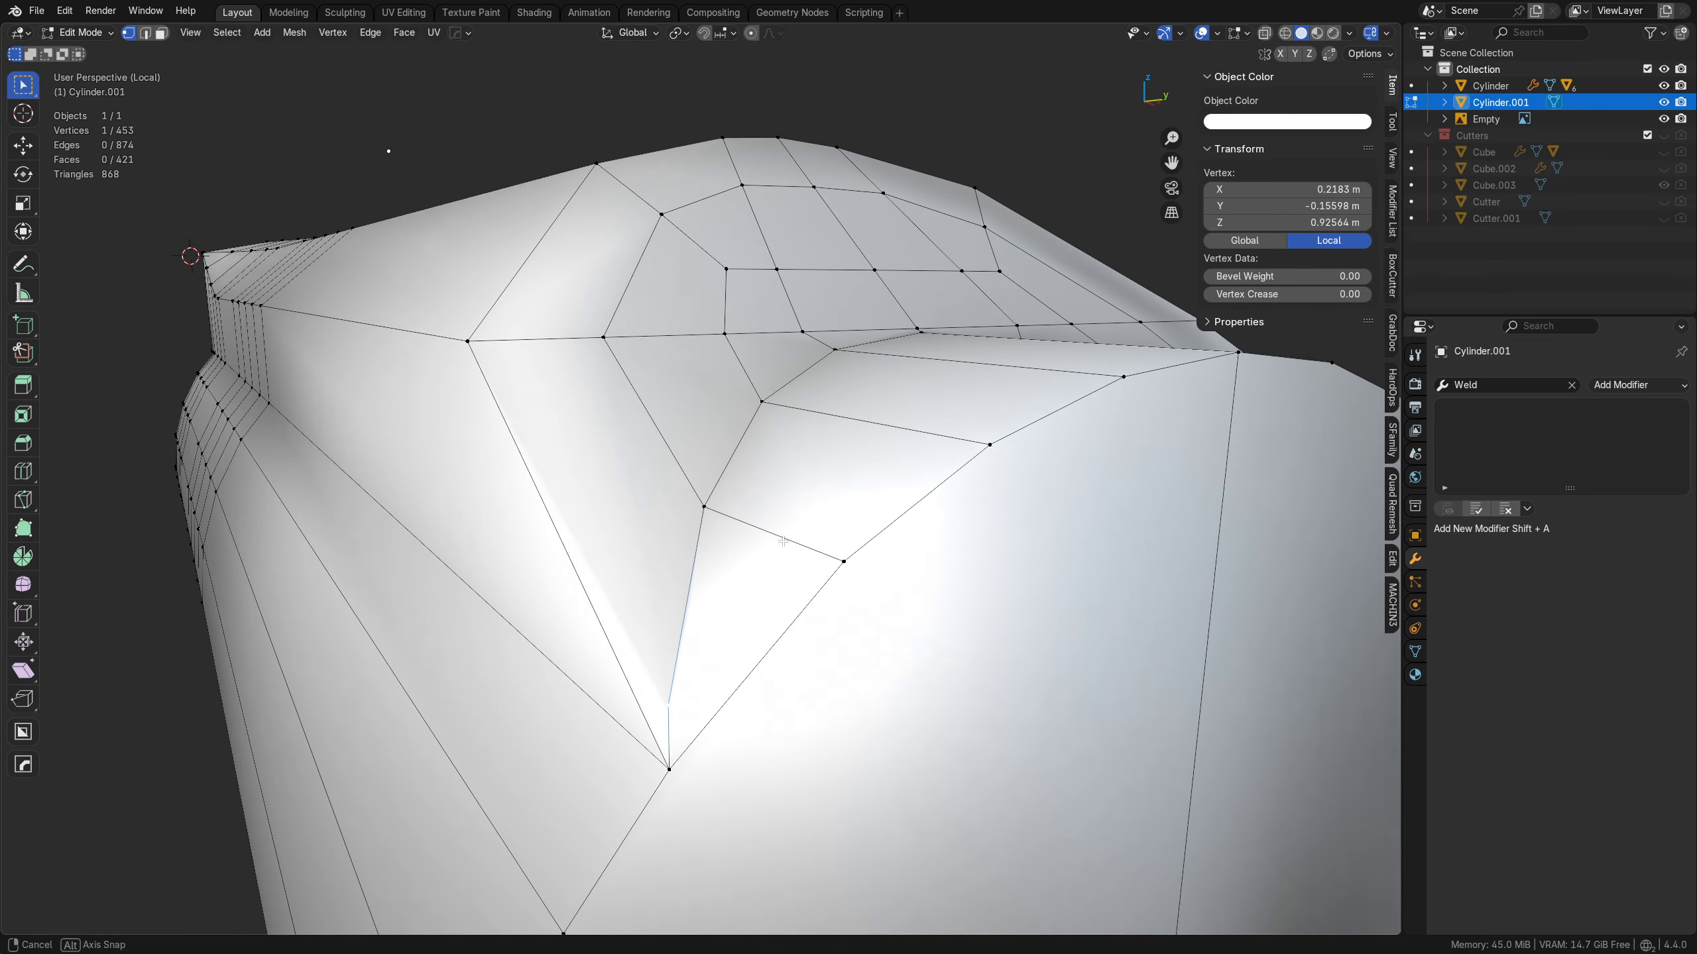
key(k)
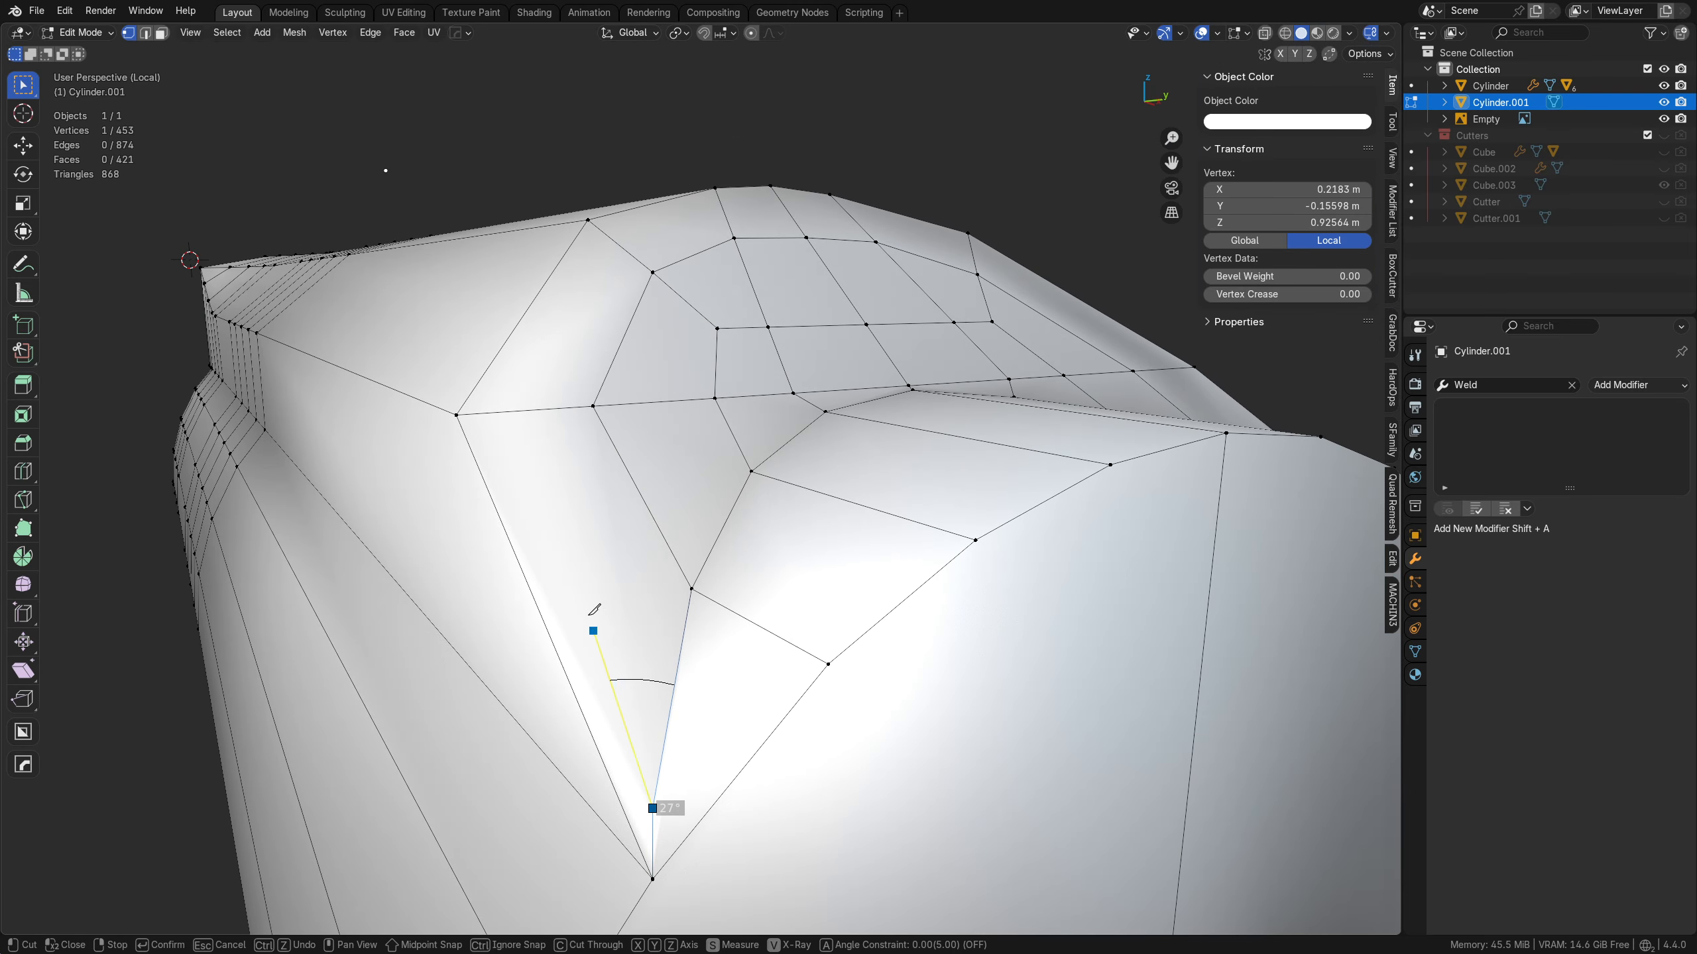
click(488, 414)
click(605, 232)
middle_drag(604, 232, 643, 424)
click(652, 378)
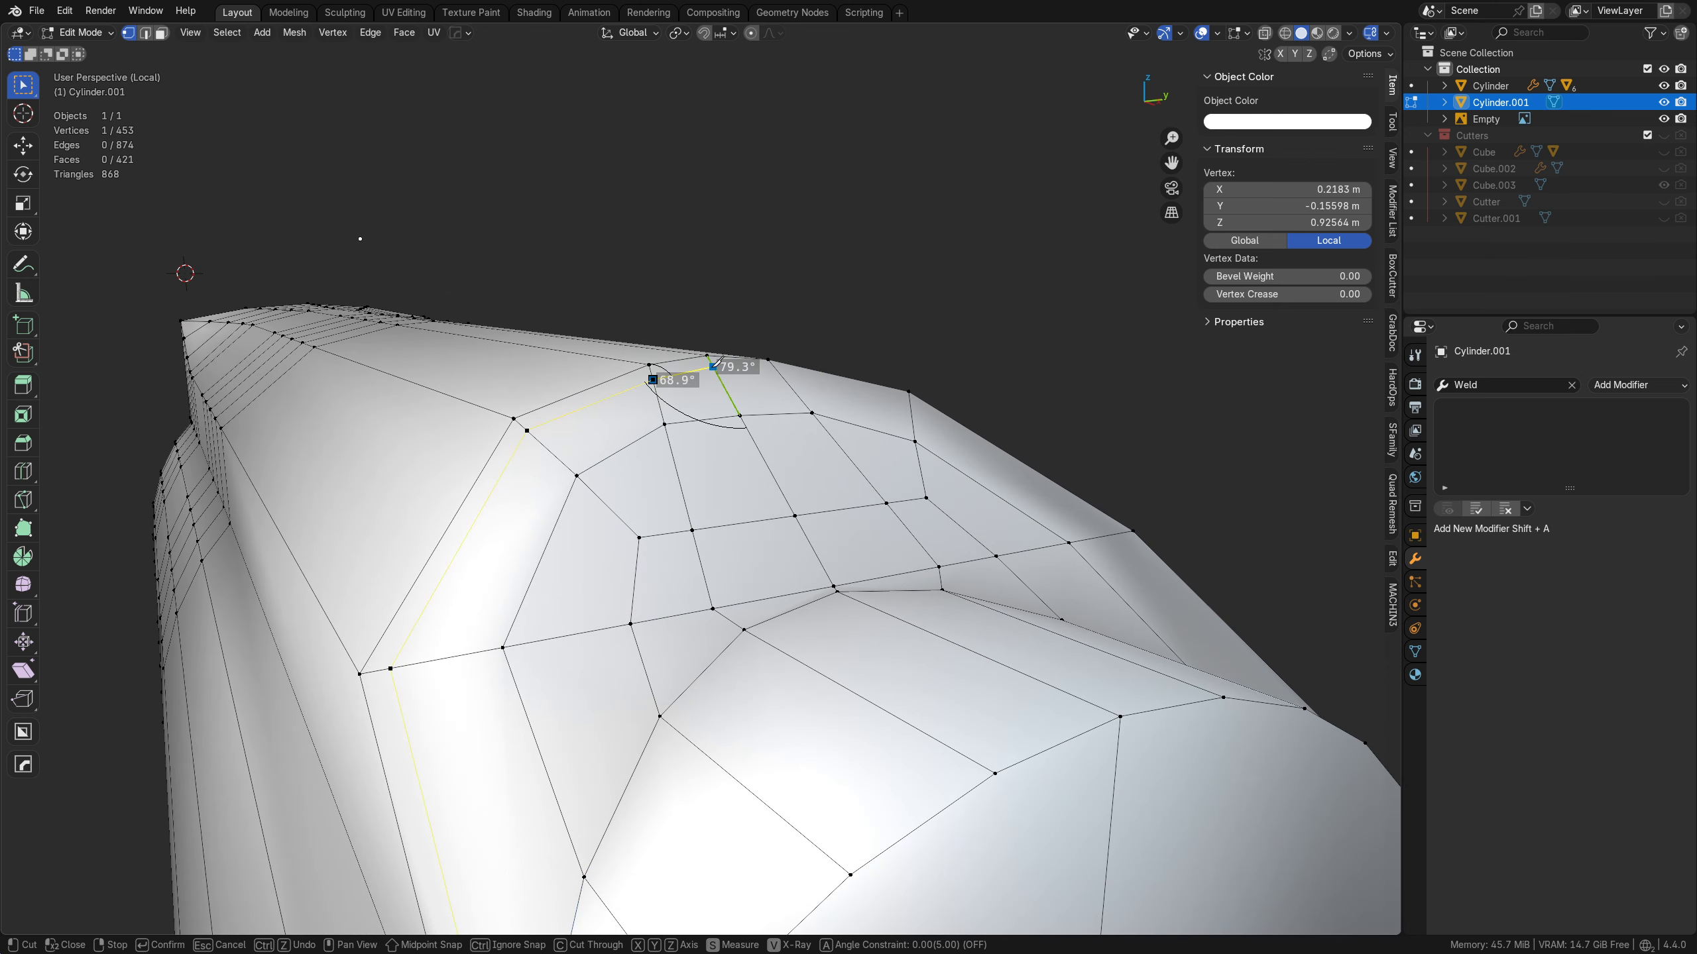
click(713, 367)
key(Return)
- Mirror the new border edge to the other half by symmetrizing the mesh along Y, negative to positive
key(a)
middle_drag(917, 642, 888, 697)
key(alt+x)
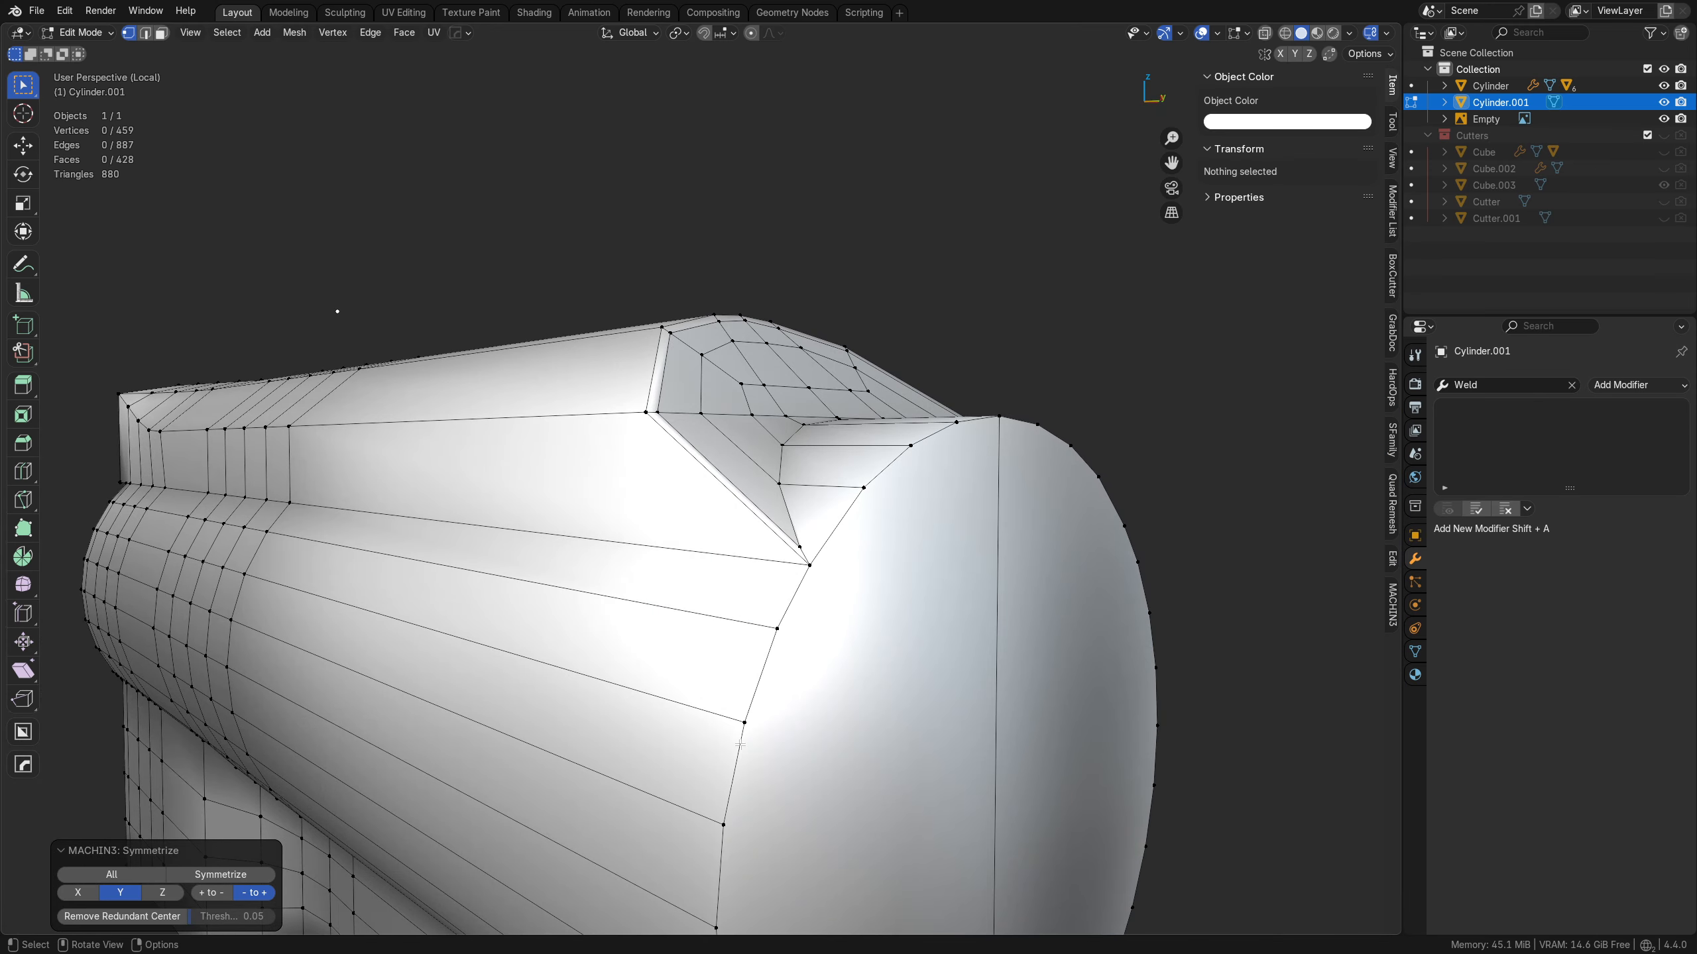
- Add one edge loop around the barrel, rib and underlug and slide it forward toward the rib's sloped front face
middle_drag(740, 745, 667, 492)
key(ctrl+r)
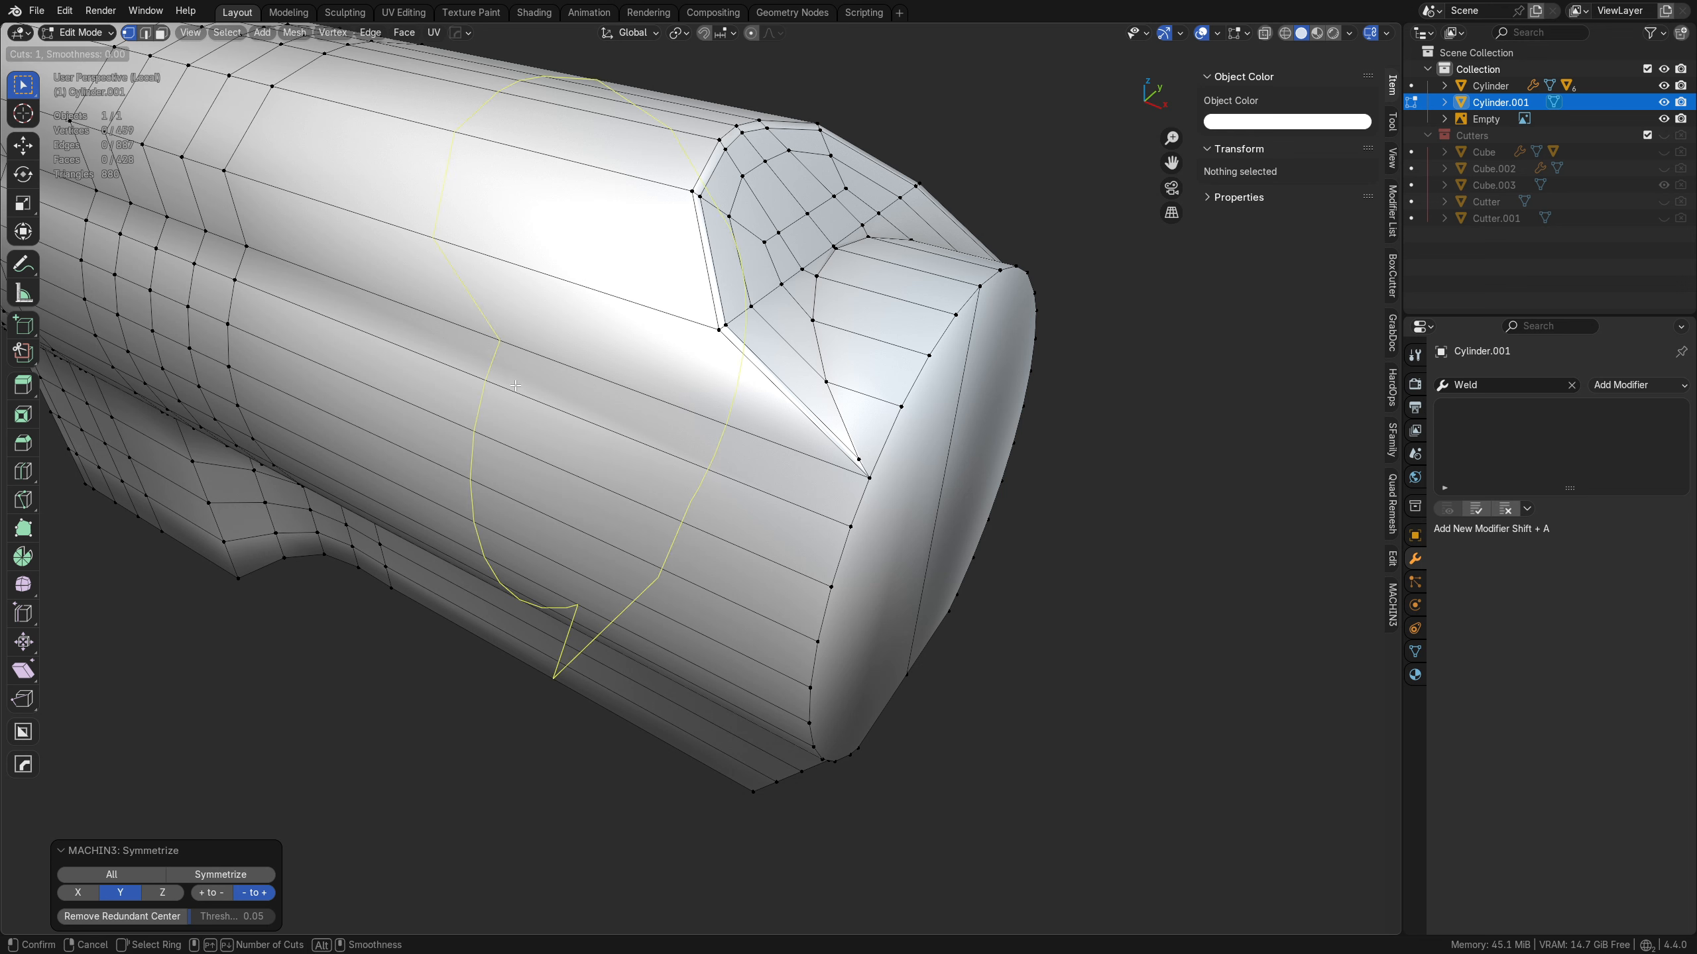
click(515, 385)
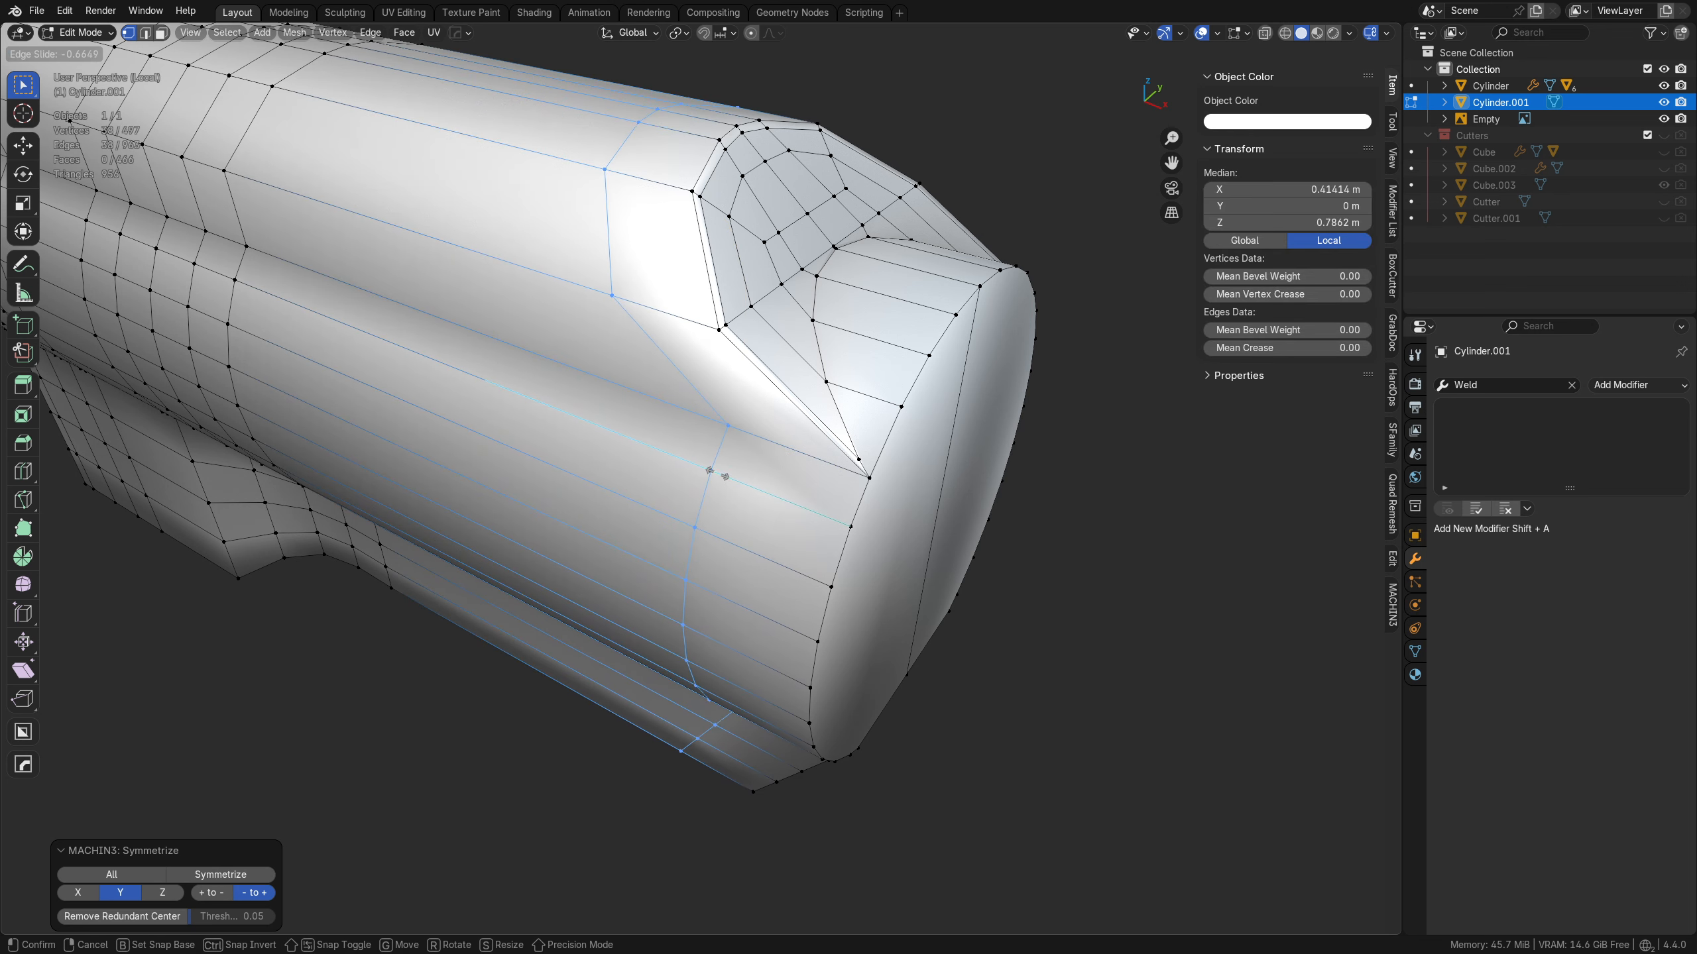
- Slide the new edge loop close to the front end of the body, with a factor of about -0.88
click(782, 505)
middle_drag(707, 588, 811, 492)
key(ctrl+r)
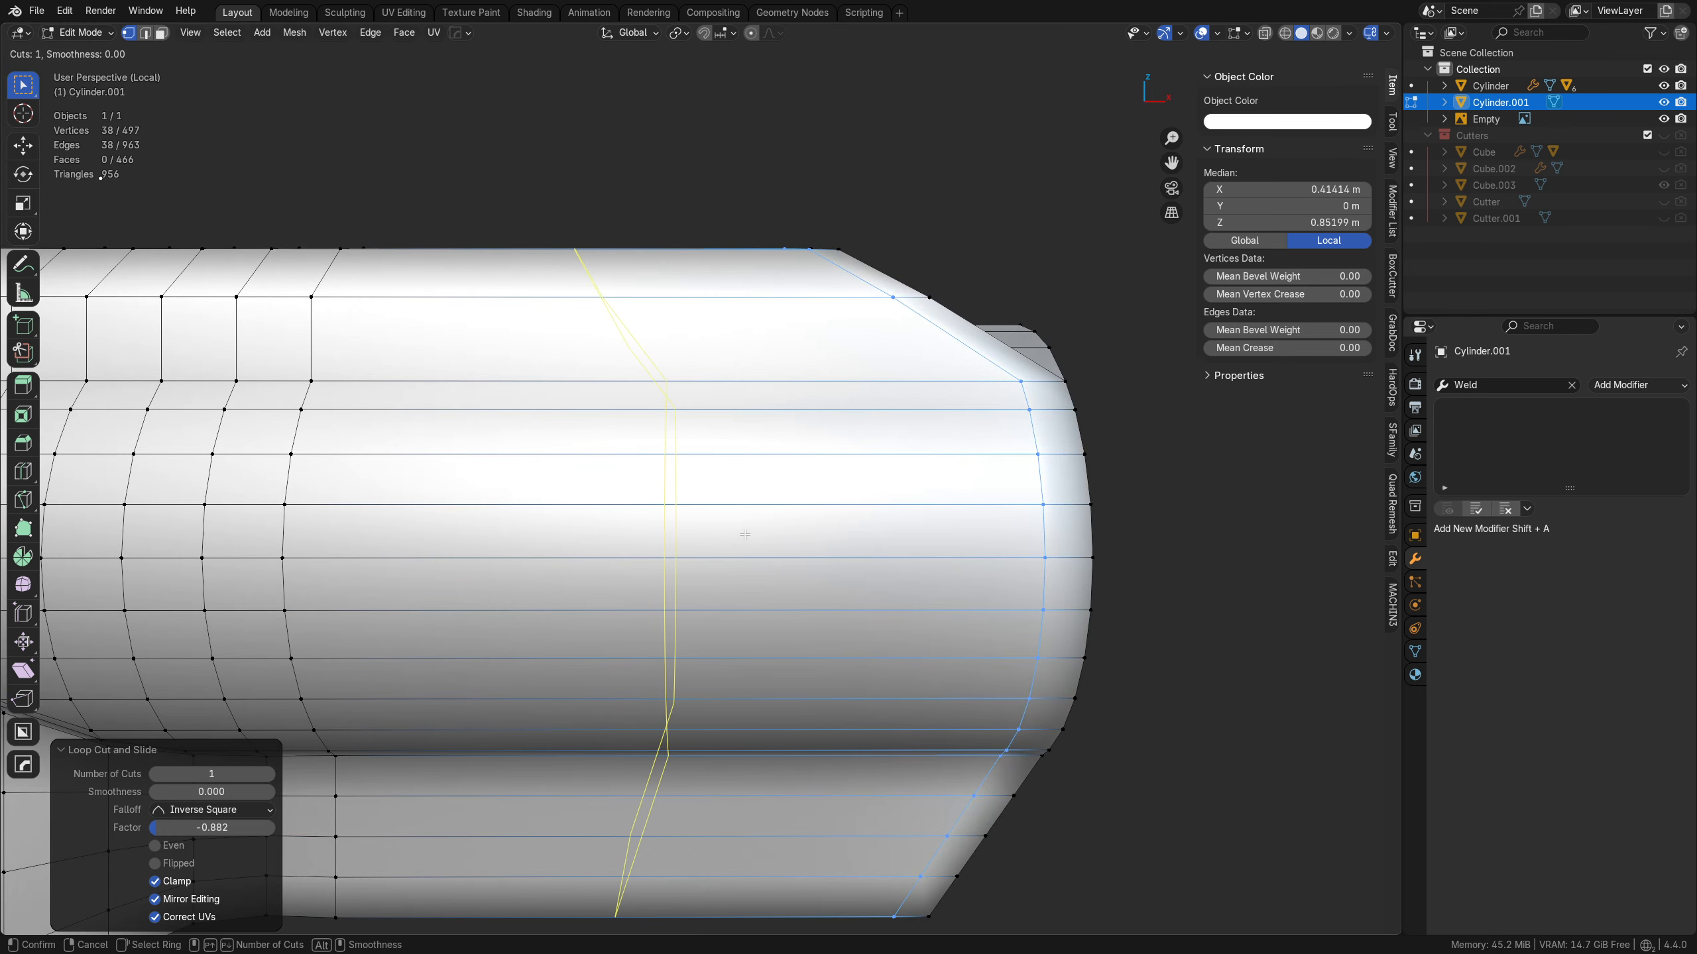
click(745, 537)
right_click(670, 540)
key(ctrl+z)
- Add ten evenly spaced loop cuts along the long undivided front section of the body, and clear the selection
scroll(658, 568, down, 4)
shift+middle_drag(643, 583, 642, 529)
key(ctrl+r)
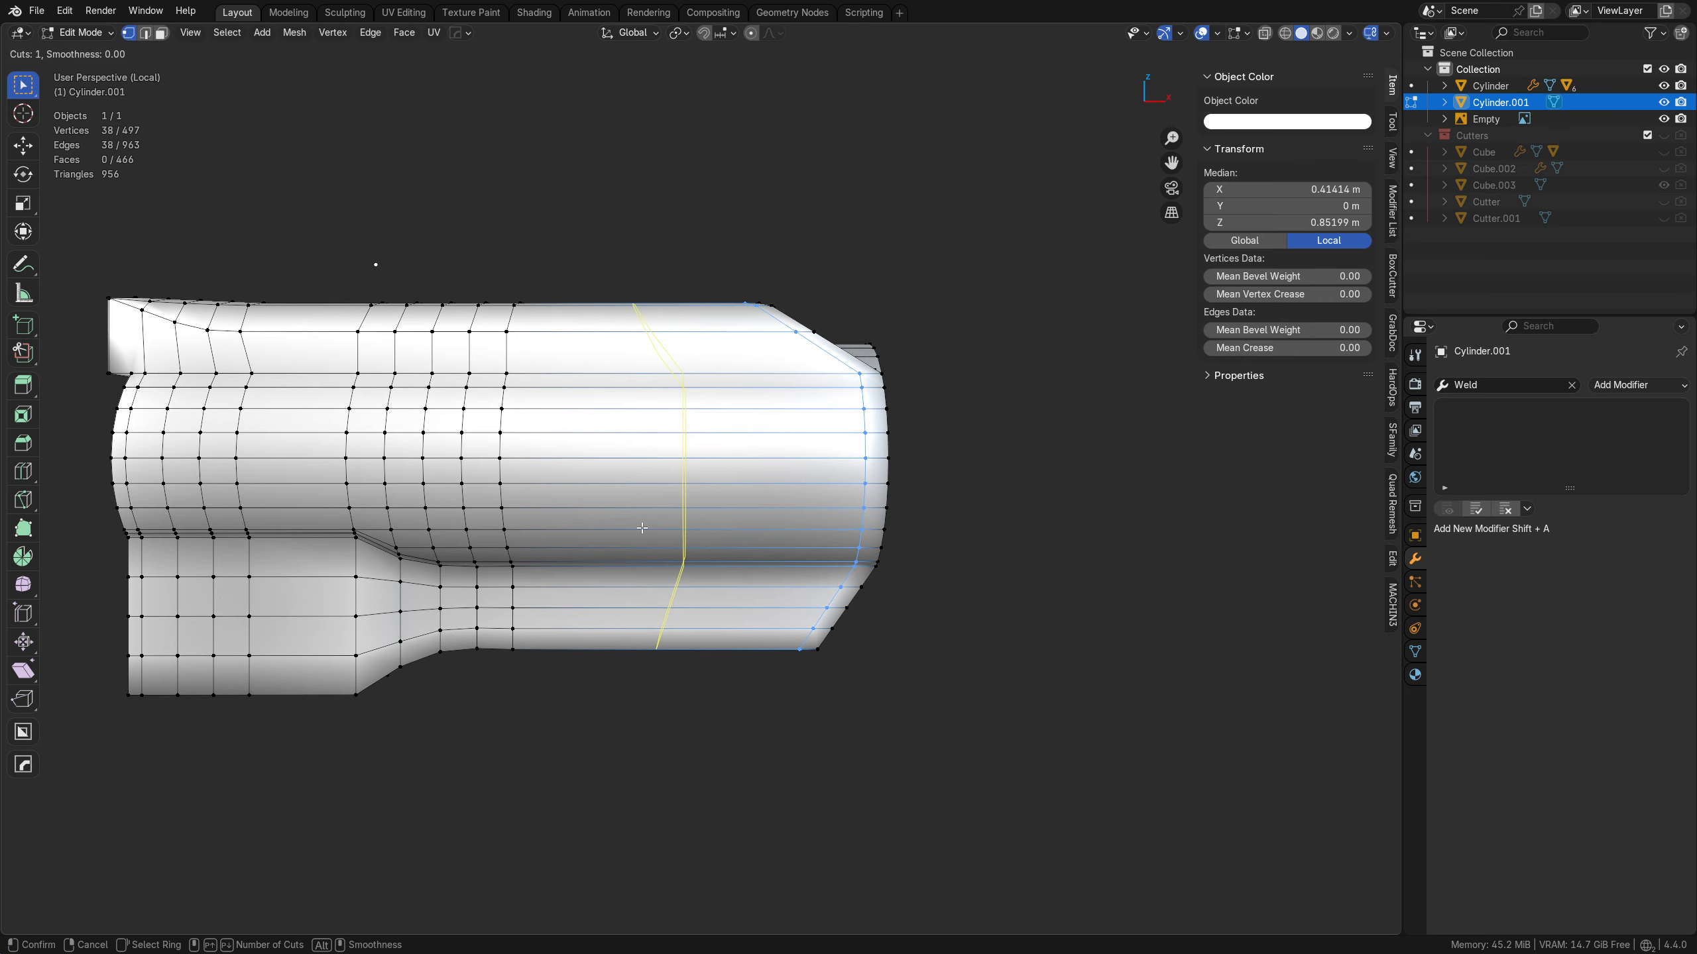
scroll(650, 531, up, 4)
scroll(651, 530, up, 4)
scroll(652, 531, up, 1)
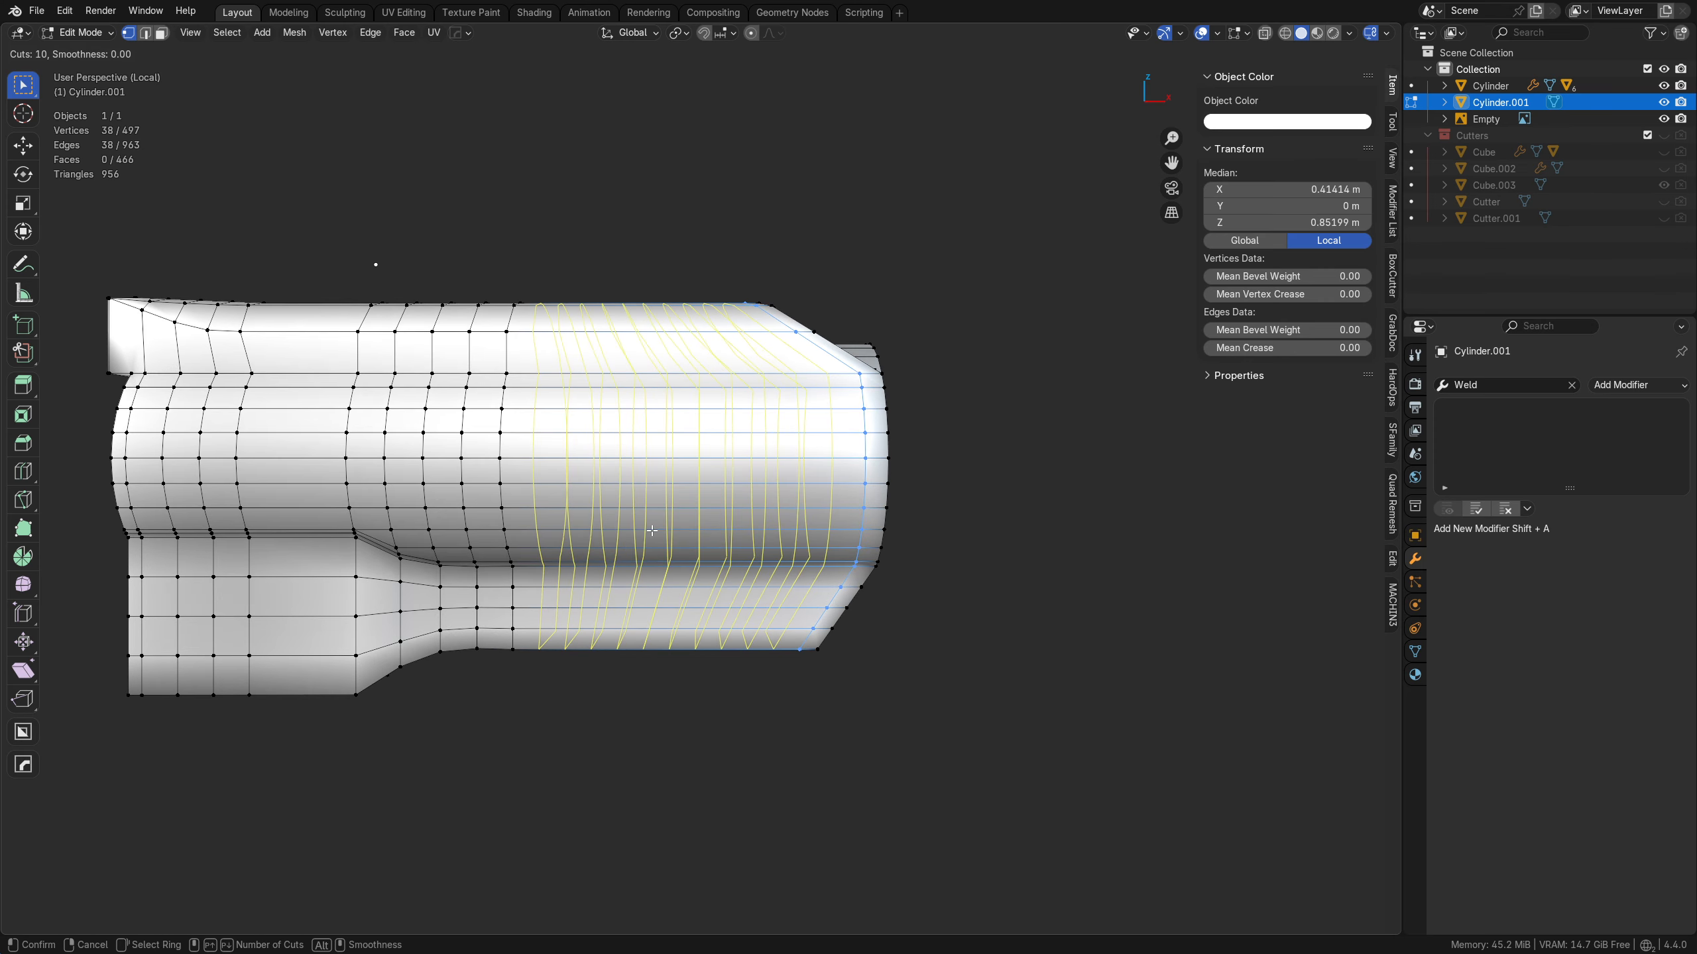
click(652, 532)
right_click(660, 543)
key(a)
key(a)
- Add two evenly spaced loop cuts across the remaining wide band near the rear of the body
middle_drag(889, 503, 728, 631)
scroll(742, 642, up, 5)
middle_drag(801, 712, 719, 440)
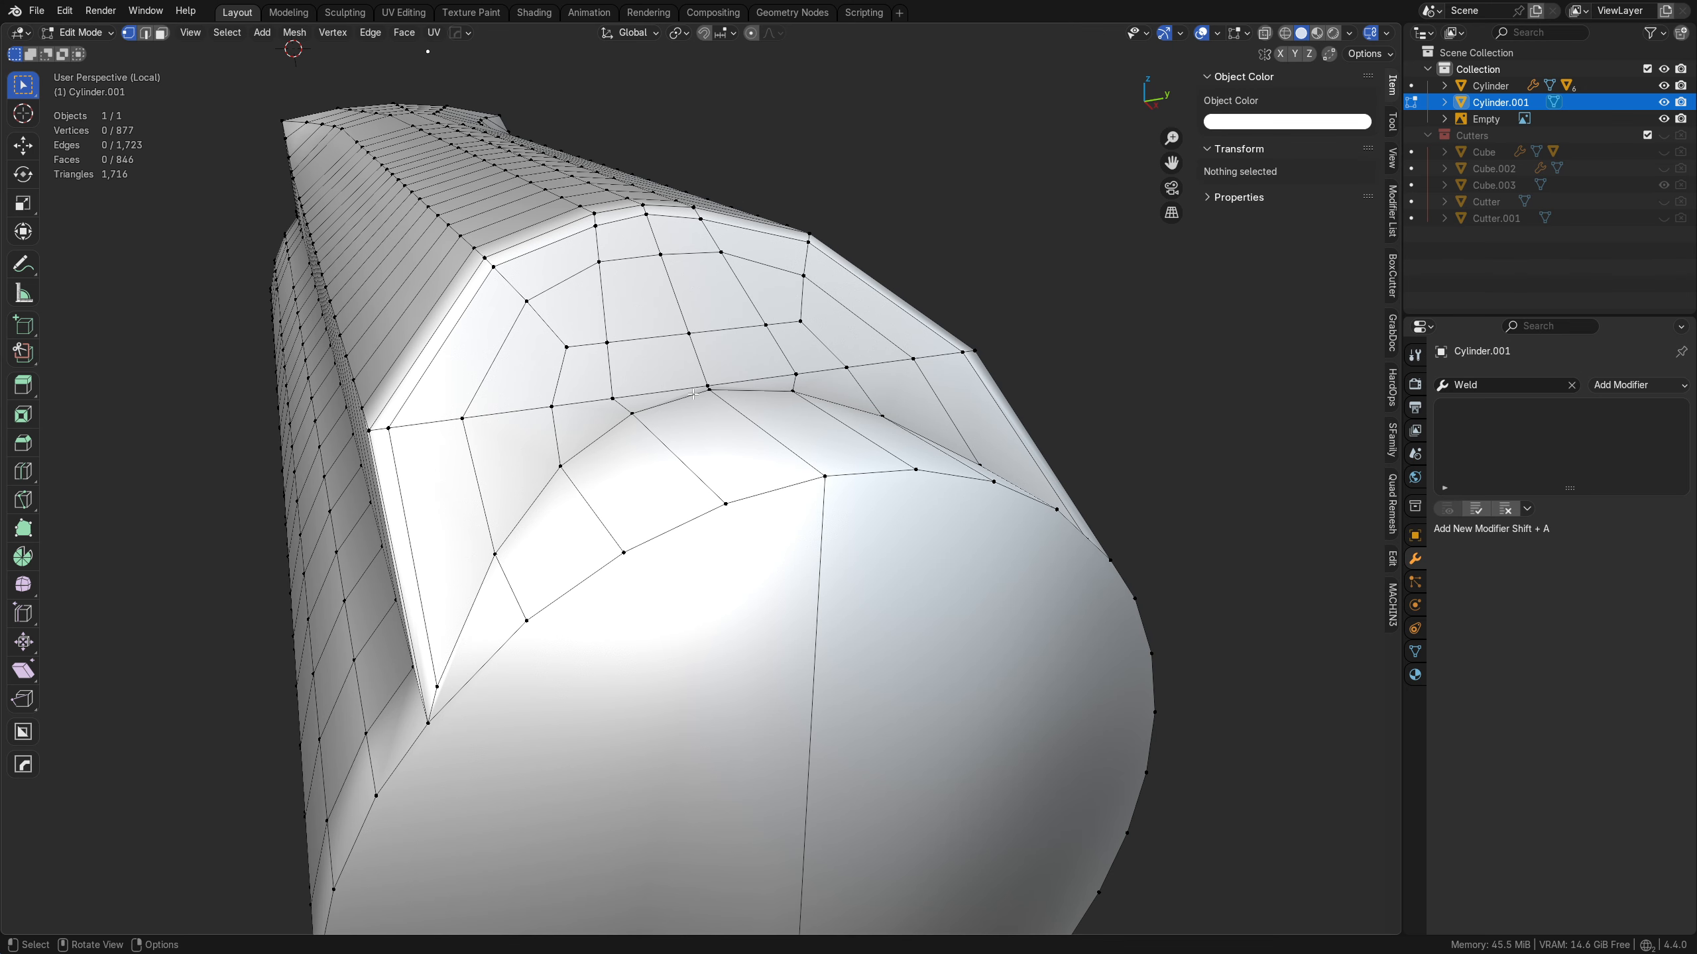
scroll(749, 381, down, 4)
middle_drag(750, 381, 765, 509)
key(ctrl+r)
scroll(771, 398, up, 1)
click(771, 398)
right_click(772, 397)
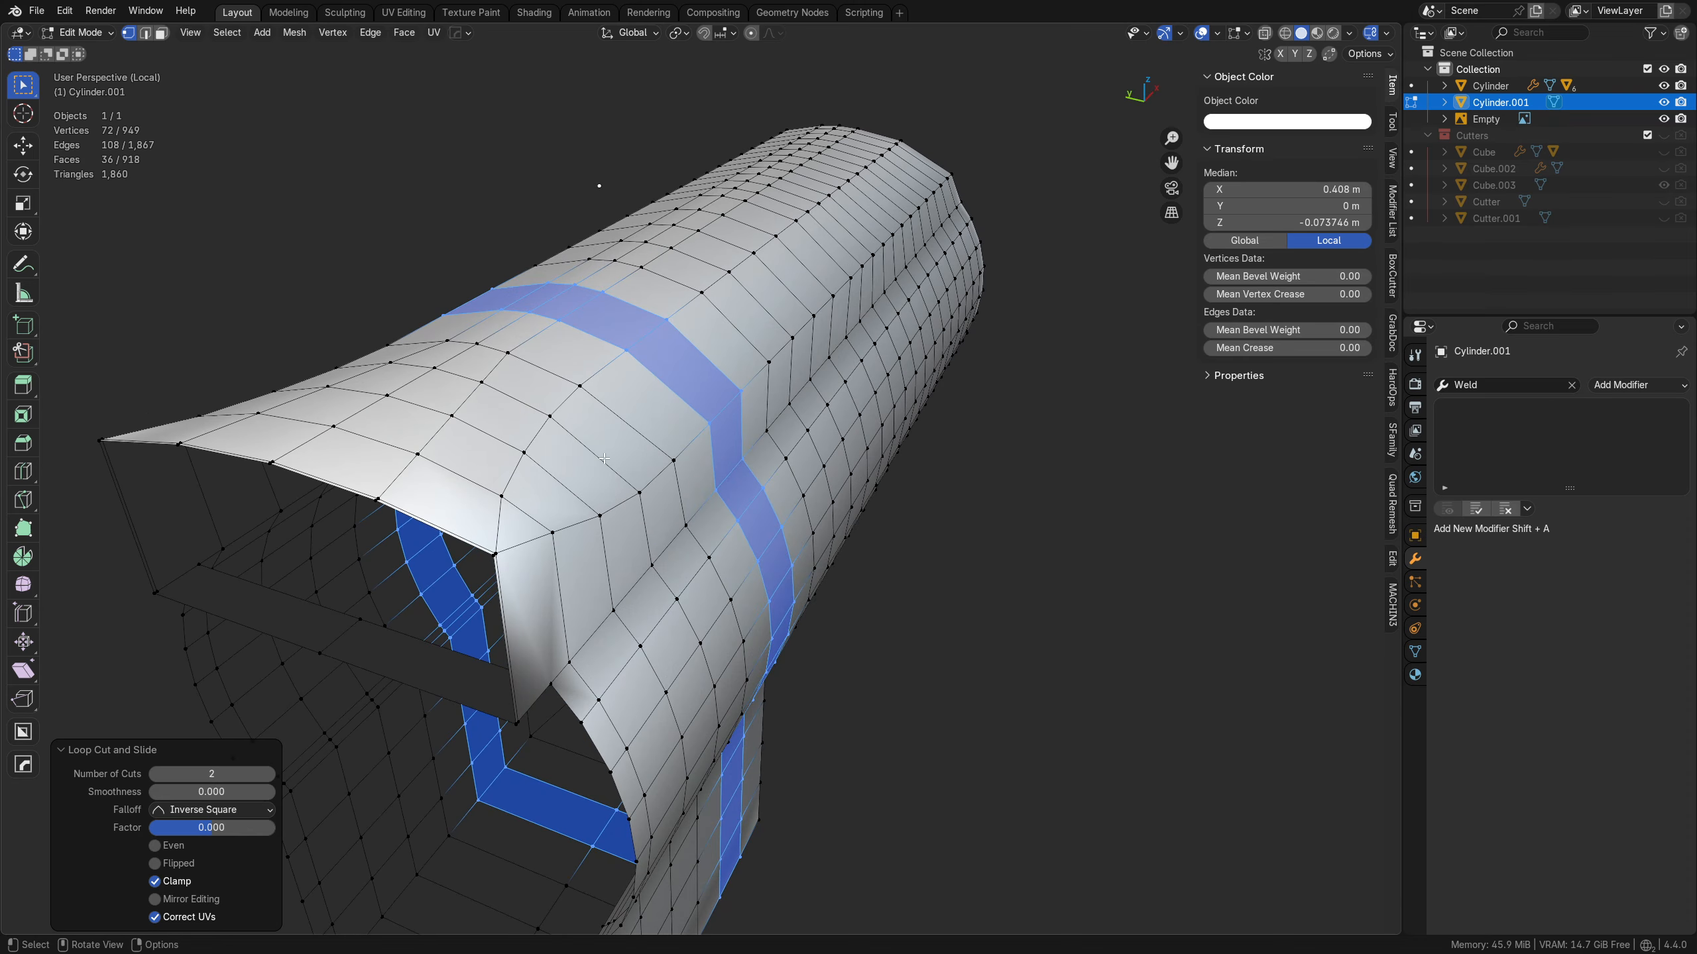
- Select the extra column of vertices beside the rear opening of the upper housing and edge-slide it fully onto the rim
key(ctrl+Tab)
click(610, 607)
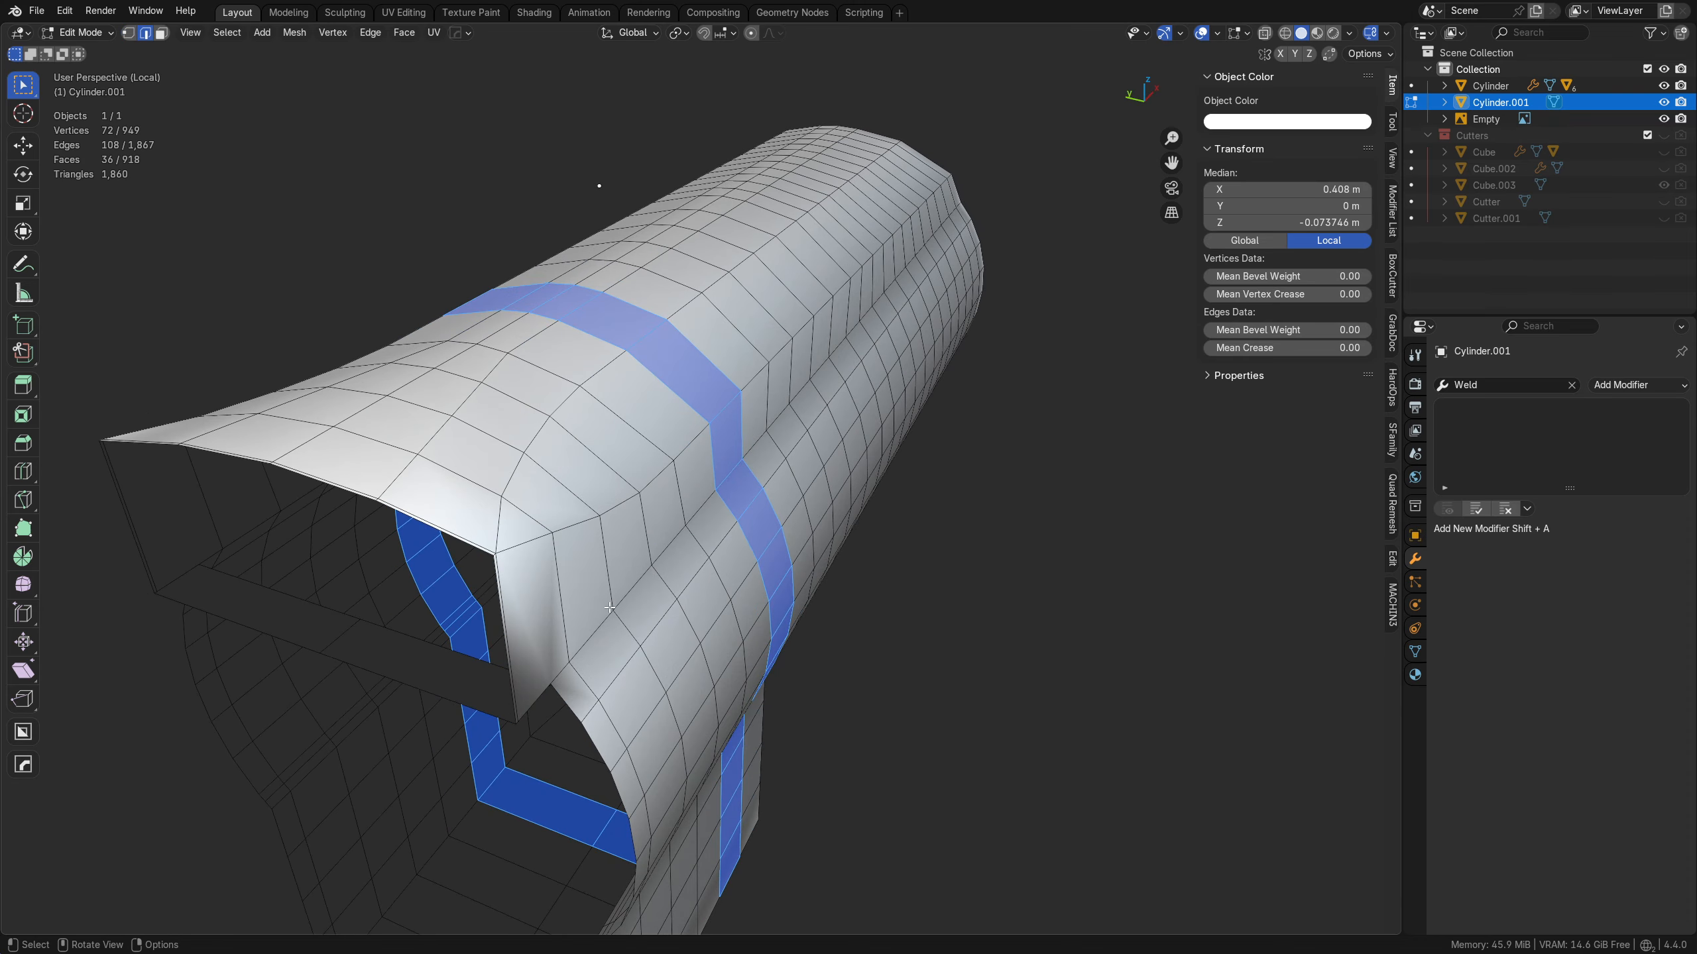
alt+click(511, 585)
middle_drag(294, 569, 204, 560)
middle_drag(694, 474, 591, 466)
shift+middle_drag(591, 466, 760, 560)
scroll(760, 560, up, 2)
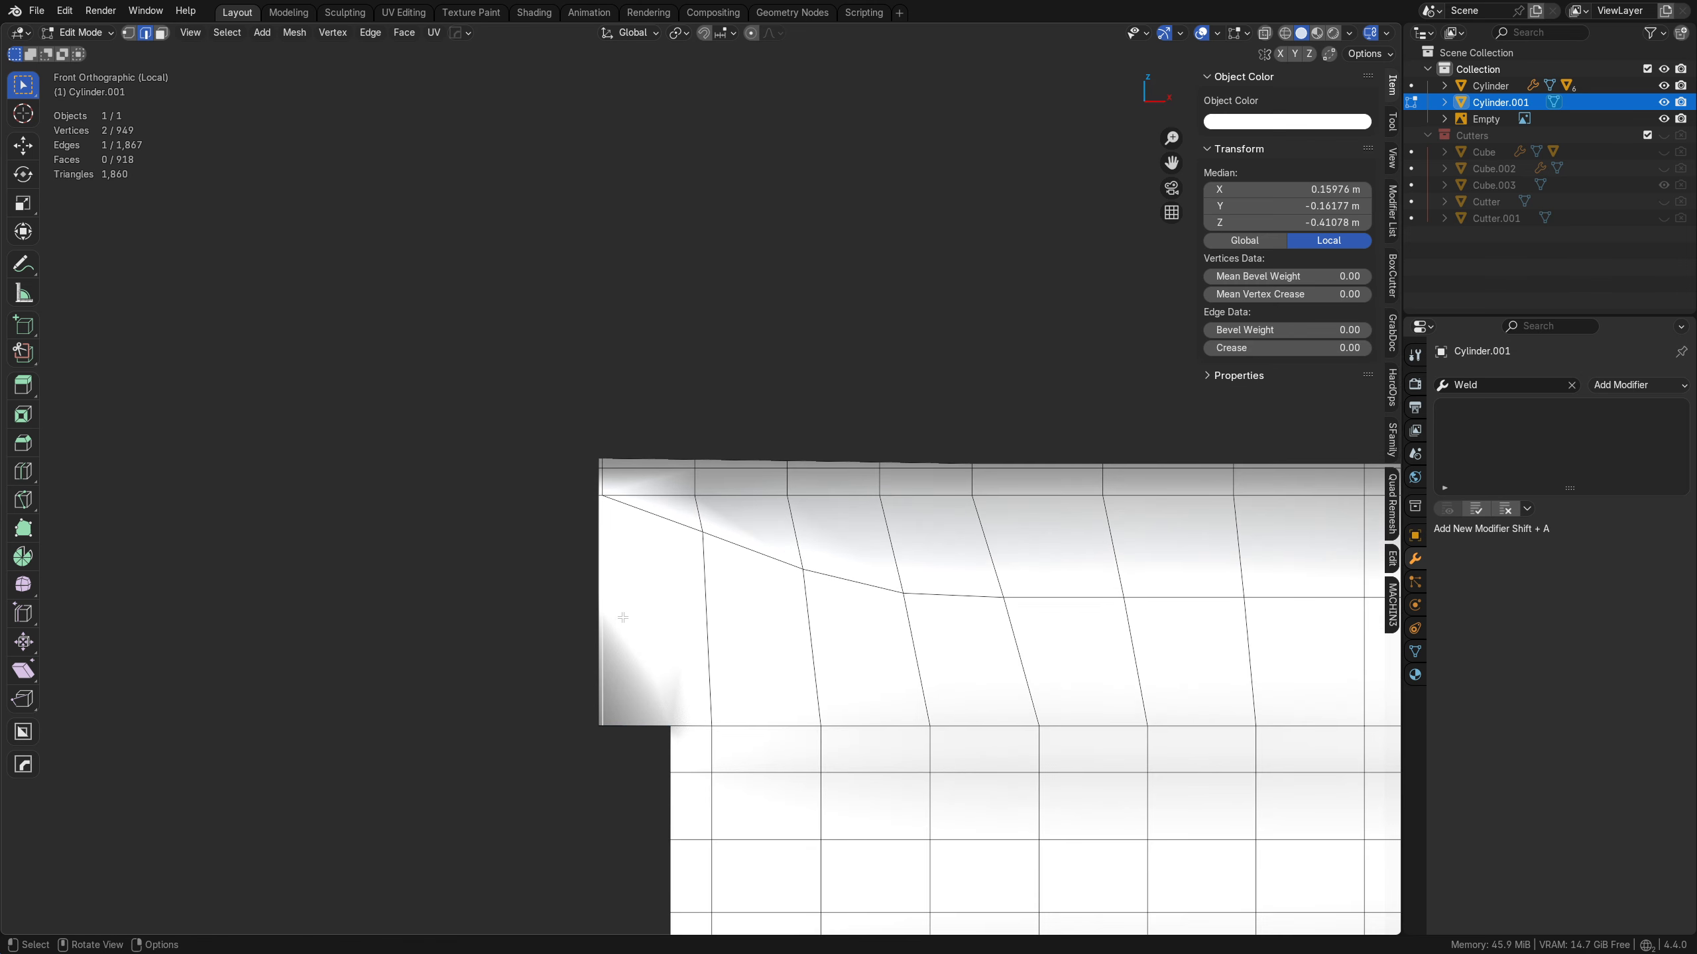
key(1)
key(alt+z)
drag(617, 751, 600, 405)
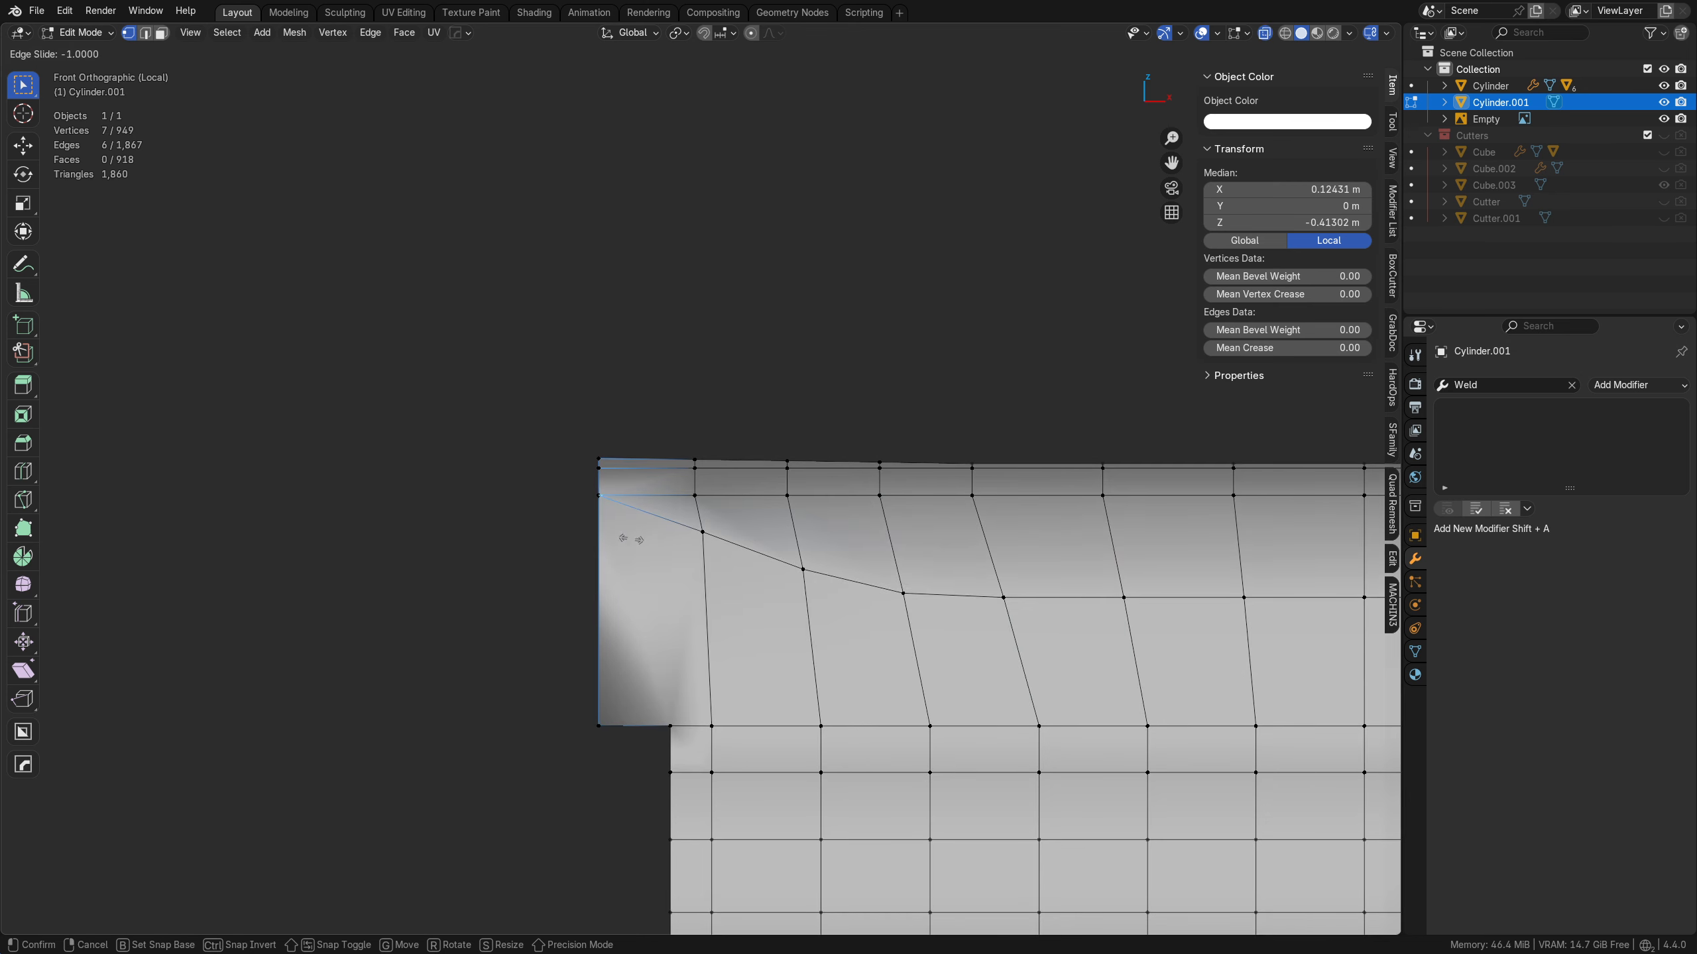
- Merge the overlapping vertices across the whole mesh by distance and clear the selection
key(ctrl+l)
key(m)
click(741, 579)
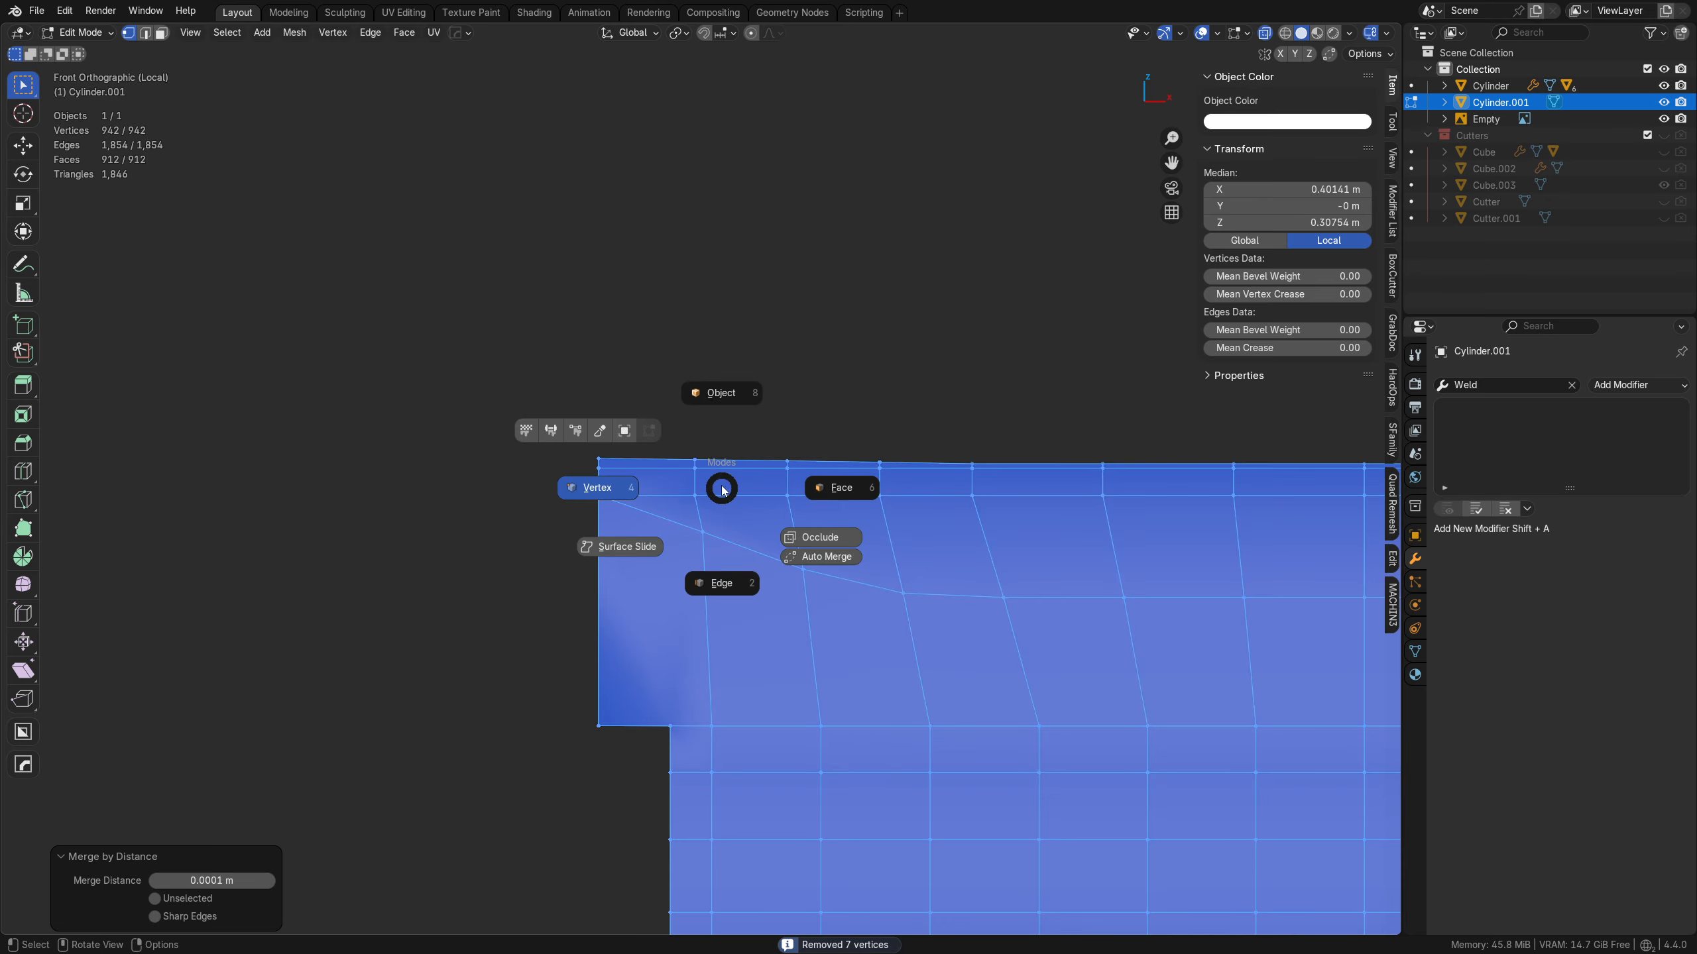
key(alt+a)
middle_drag(714, 479, 708, 545)
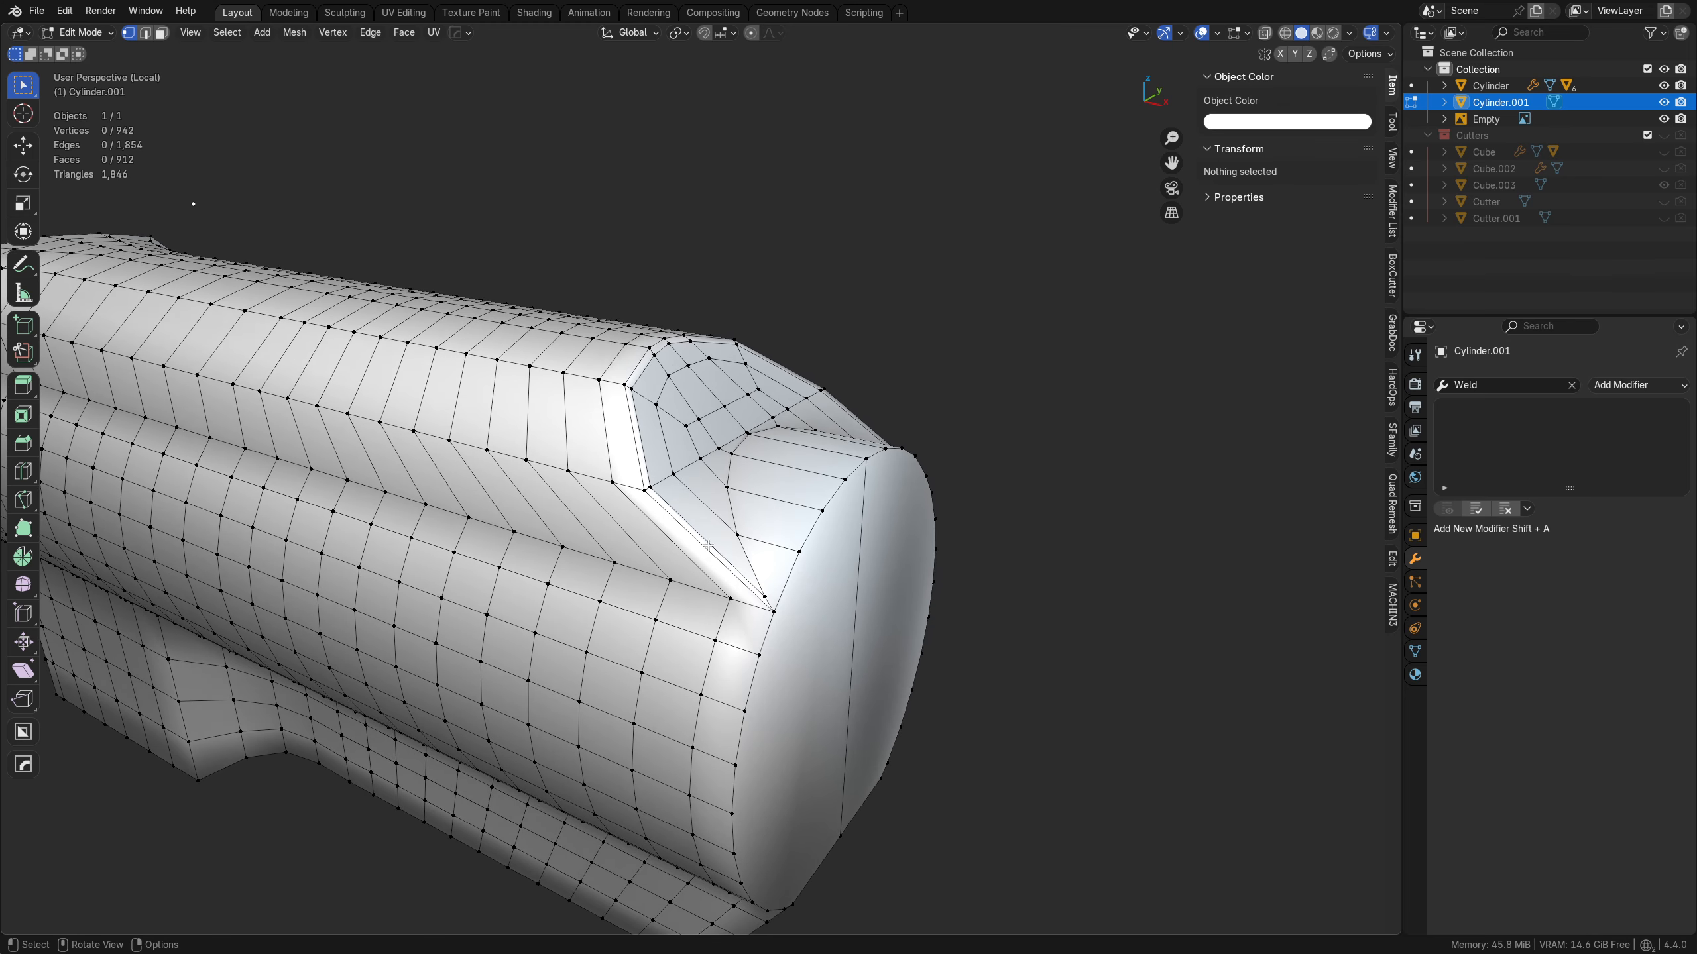
- Inset both halves of the round front cap together by about 0.01 m
middle_drag(783, 657, 874, 653)
shift+middle_drag(874, 652, 640, 625)
key(Tab)
click(754, 627)
click(729, 638)
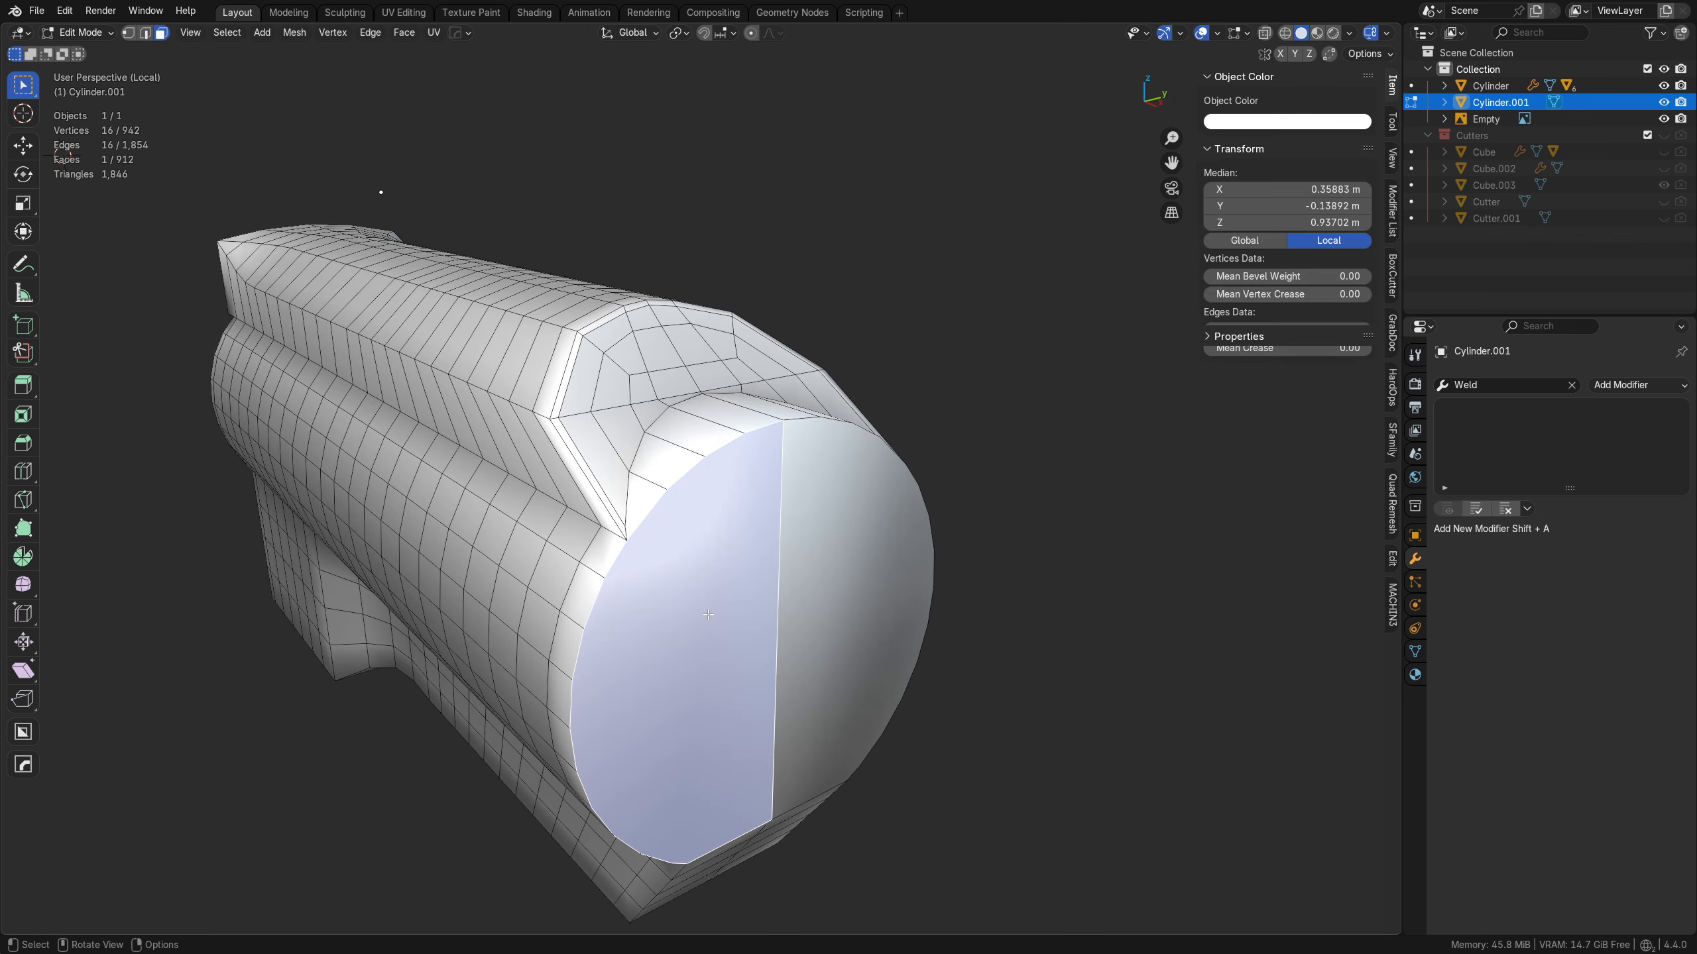
shift+click(862, 695)
middle_drag(883, 751, 850, 759)
shift+middle_drag(850, 760, 715, 538)
scroll(715, 538, up, 3)
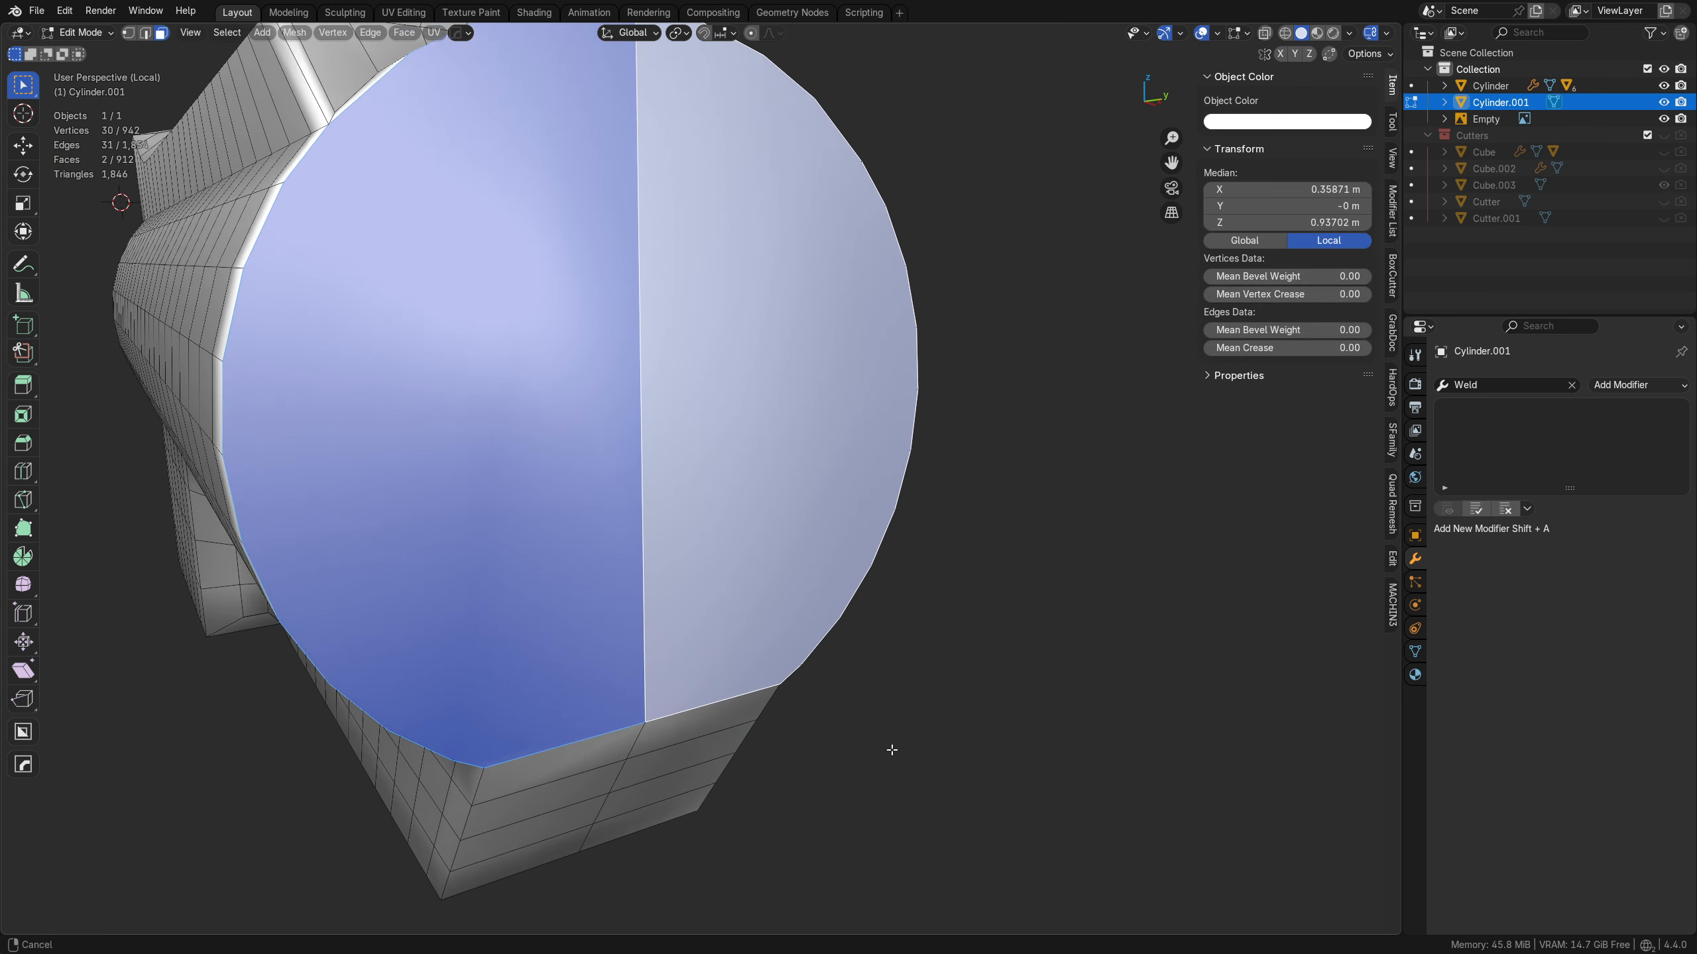
key(i)
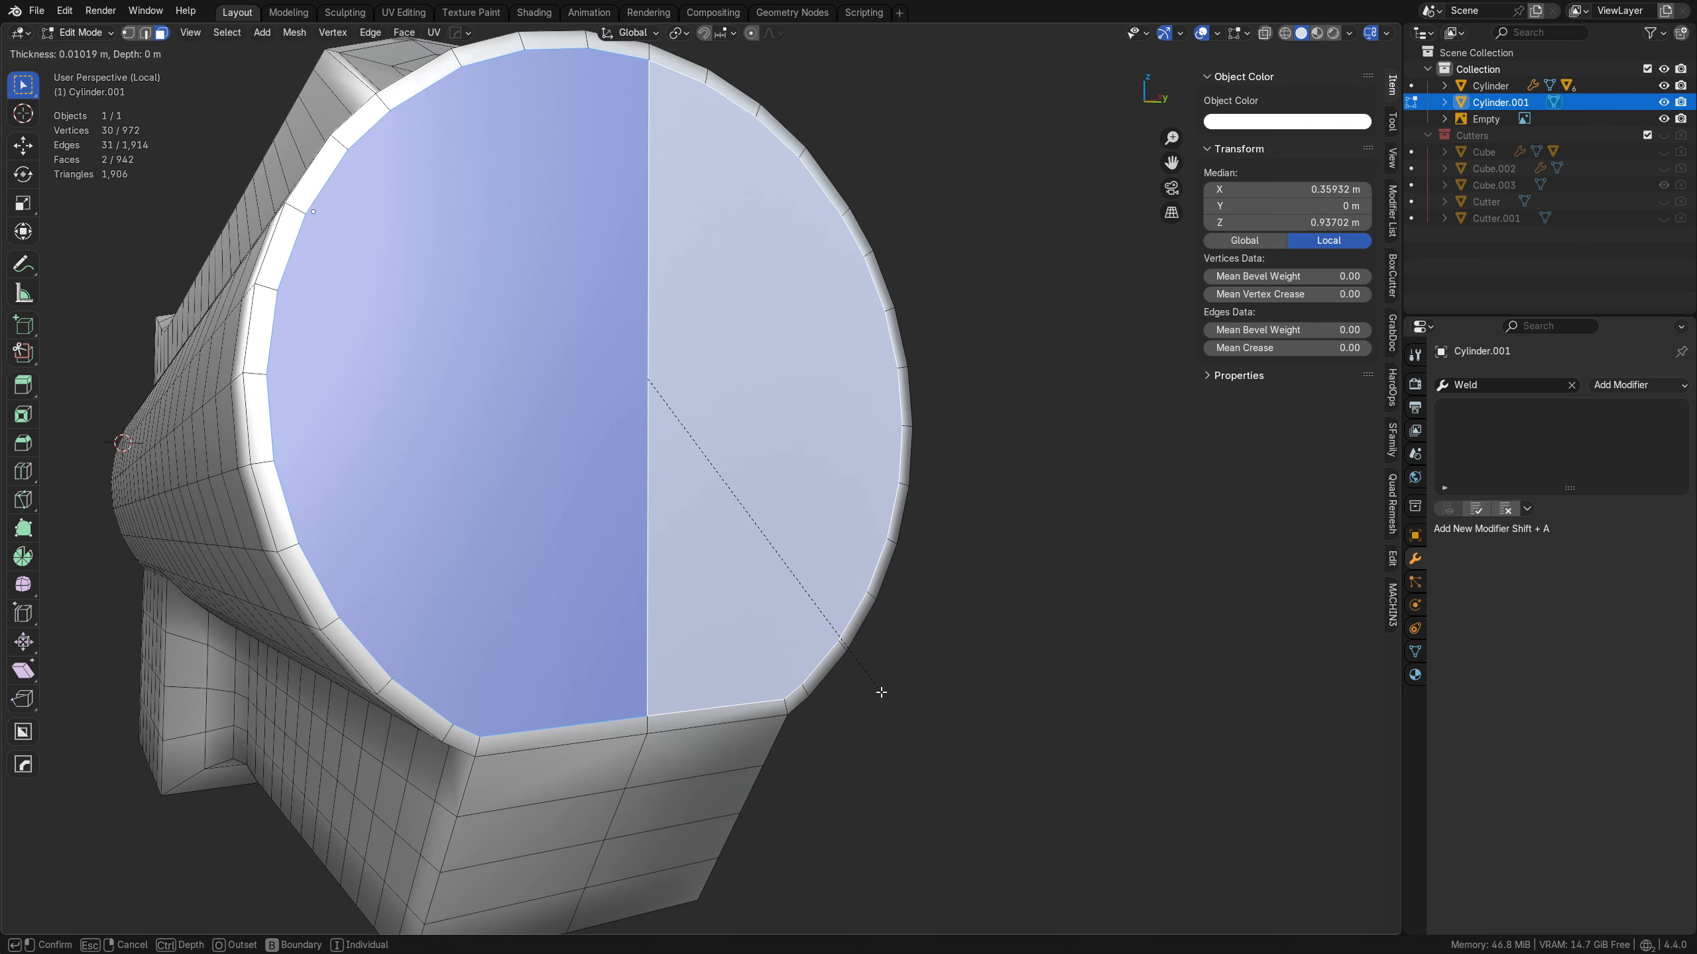
click(880, 693)
- Knife two horizontal cuts across the left half of the inset cap, from the middle rim vertices to the centre edge
middle_drag(757, 691, 572, 708)
key(Tab)
click(561, 589)
scroll(604, 561, down, 2)
key(alt+a)
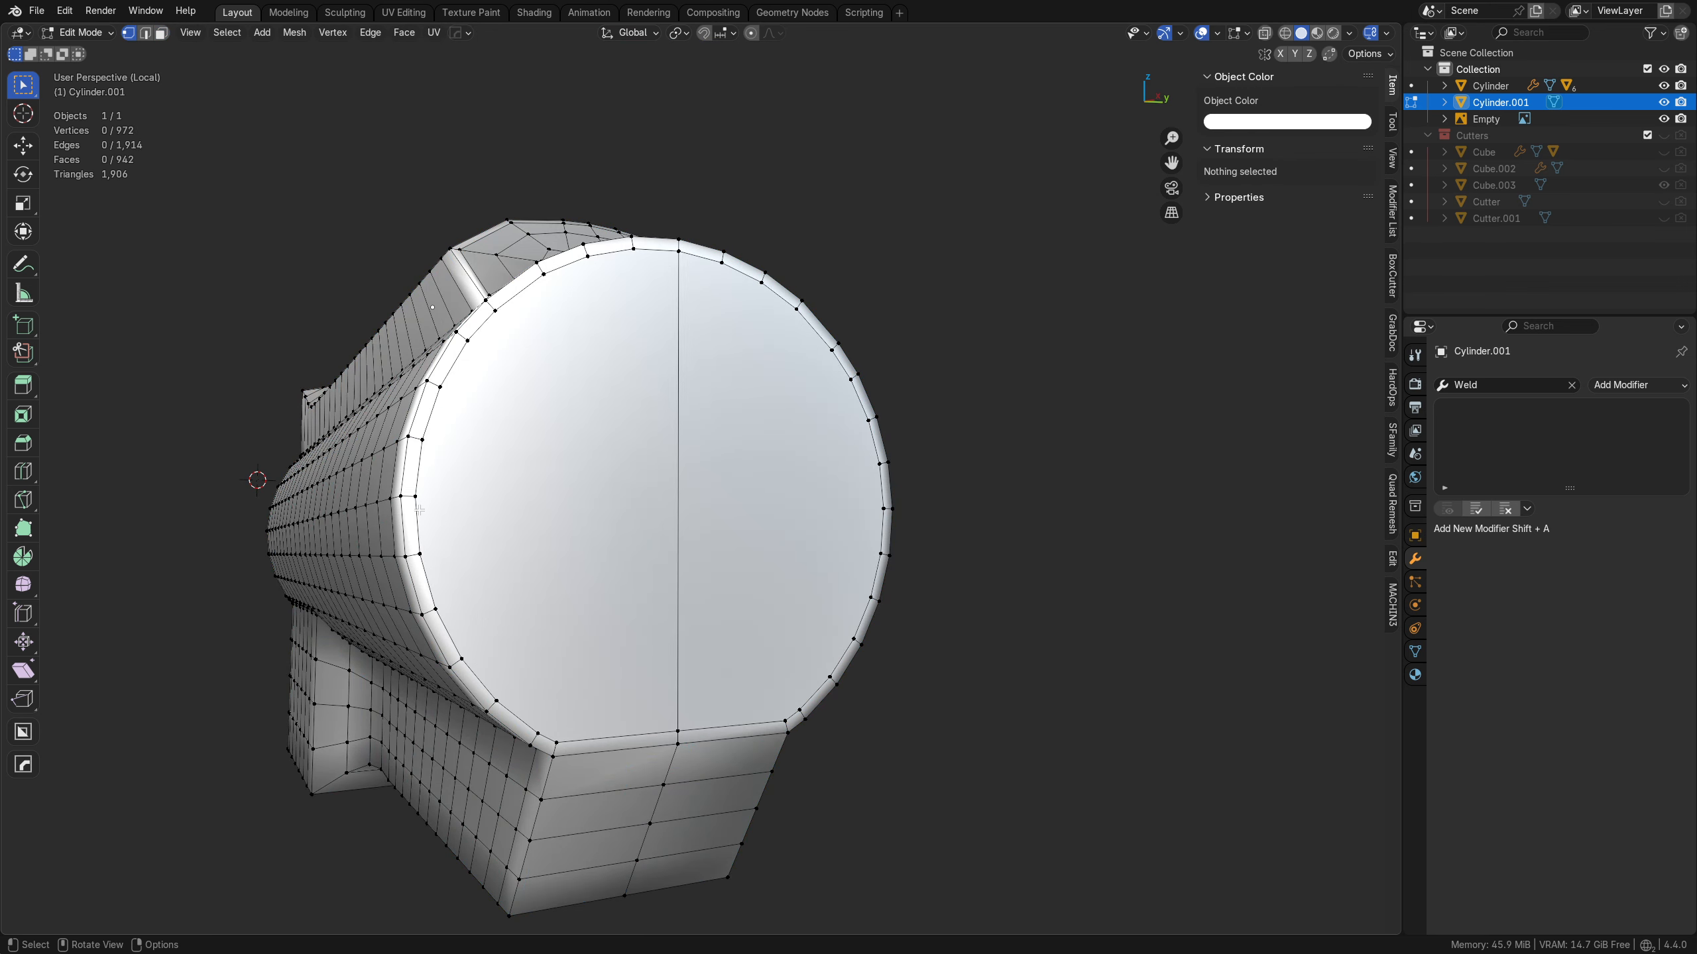
key(k)
click(415, 495)
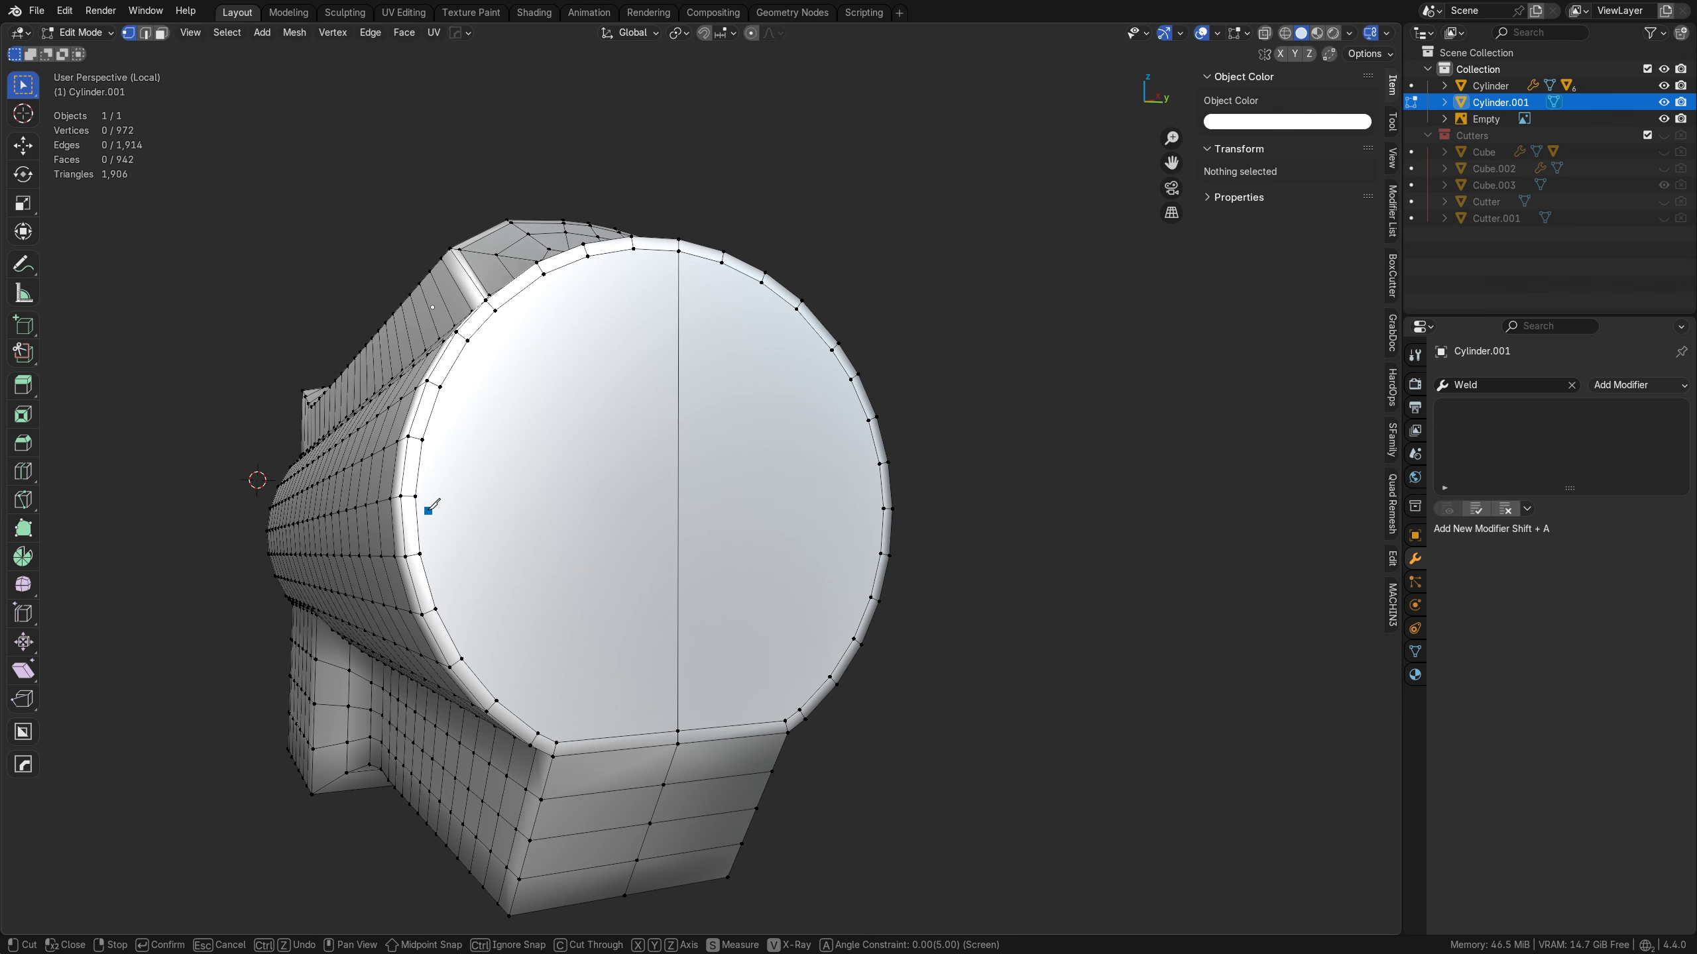
click(688, 496)
click(420, 553)
click(678, 553)
- Knife three more horizontal cuts from the upper-left rim vertices of the cap to the centre edge
click(422, 440)
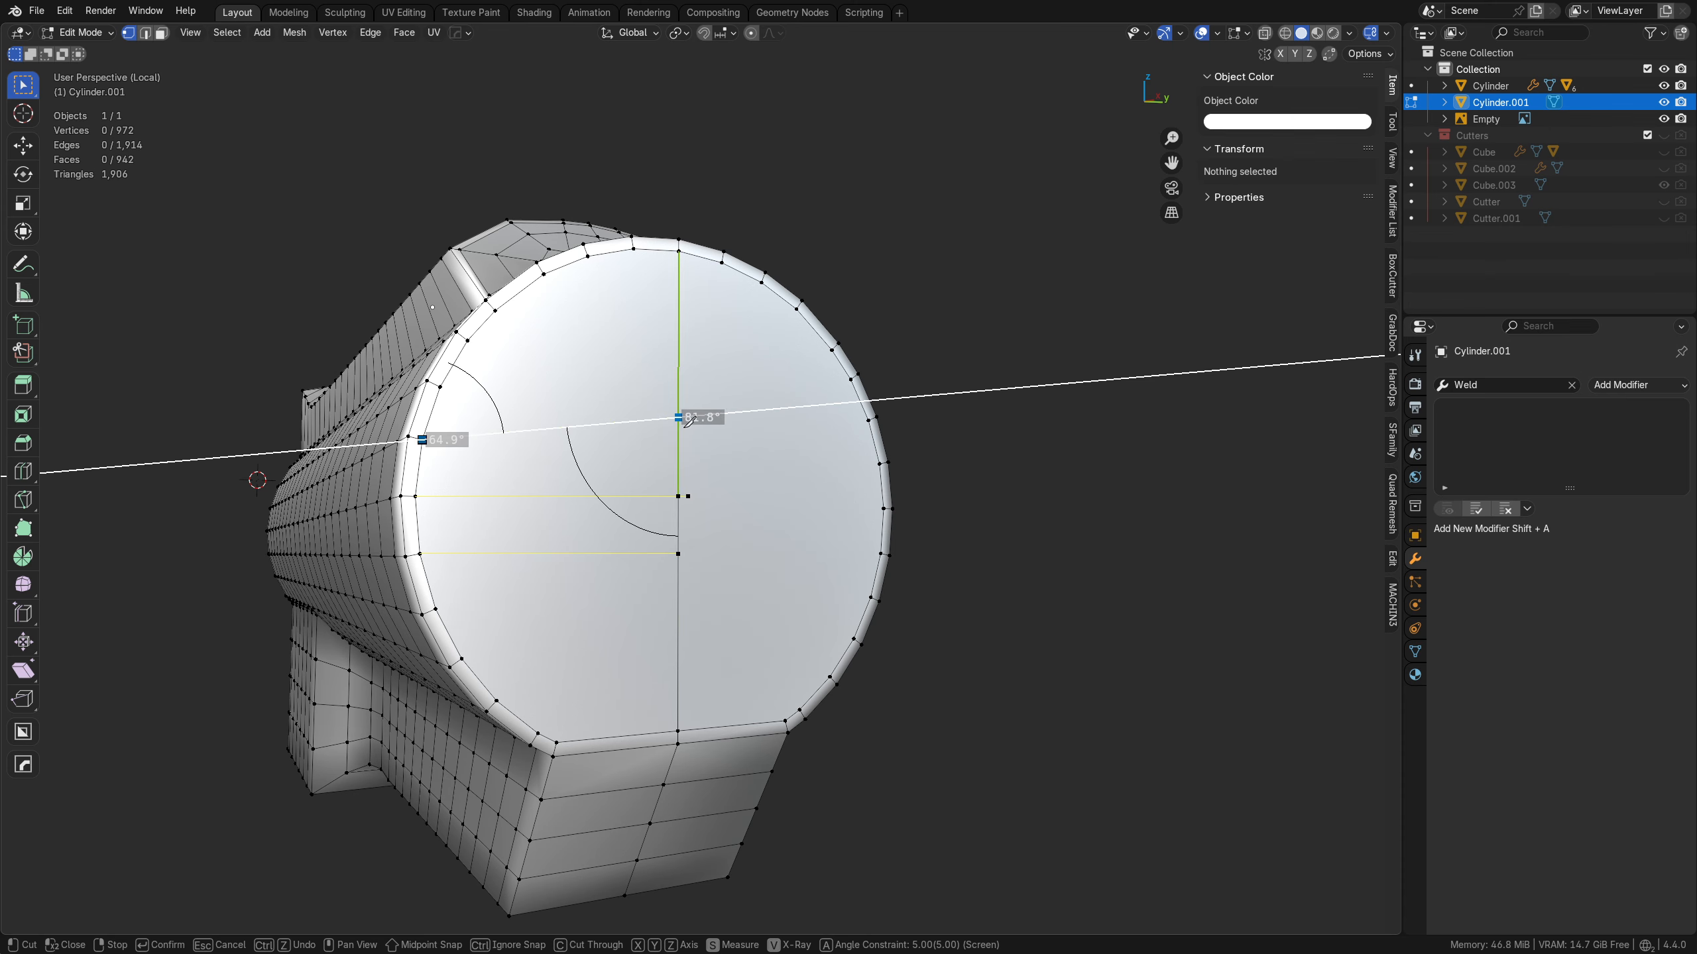
click(687, 438)
click(440, 386)
click(678, 386)
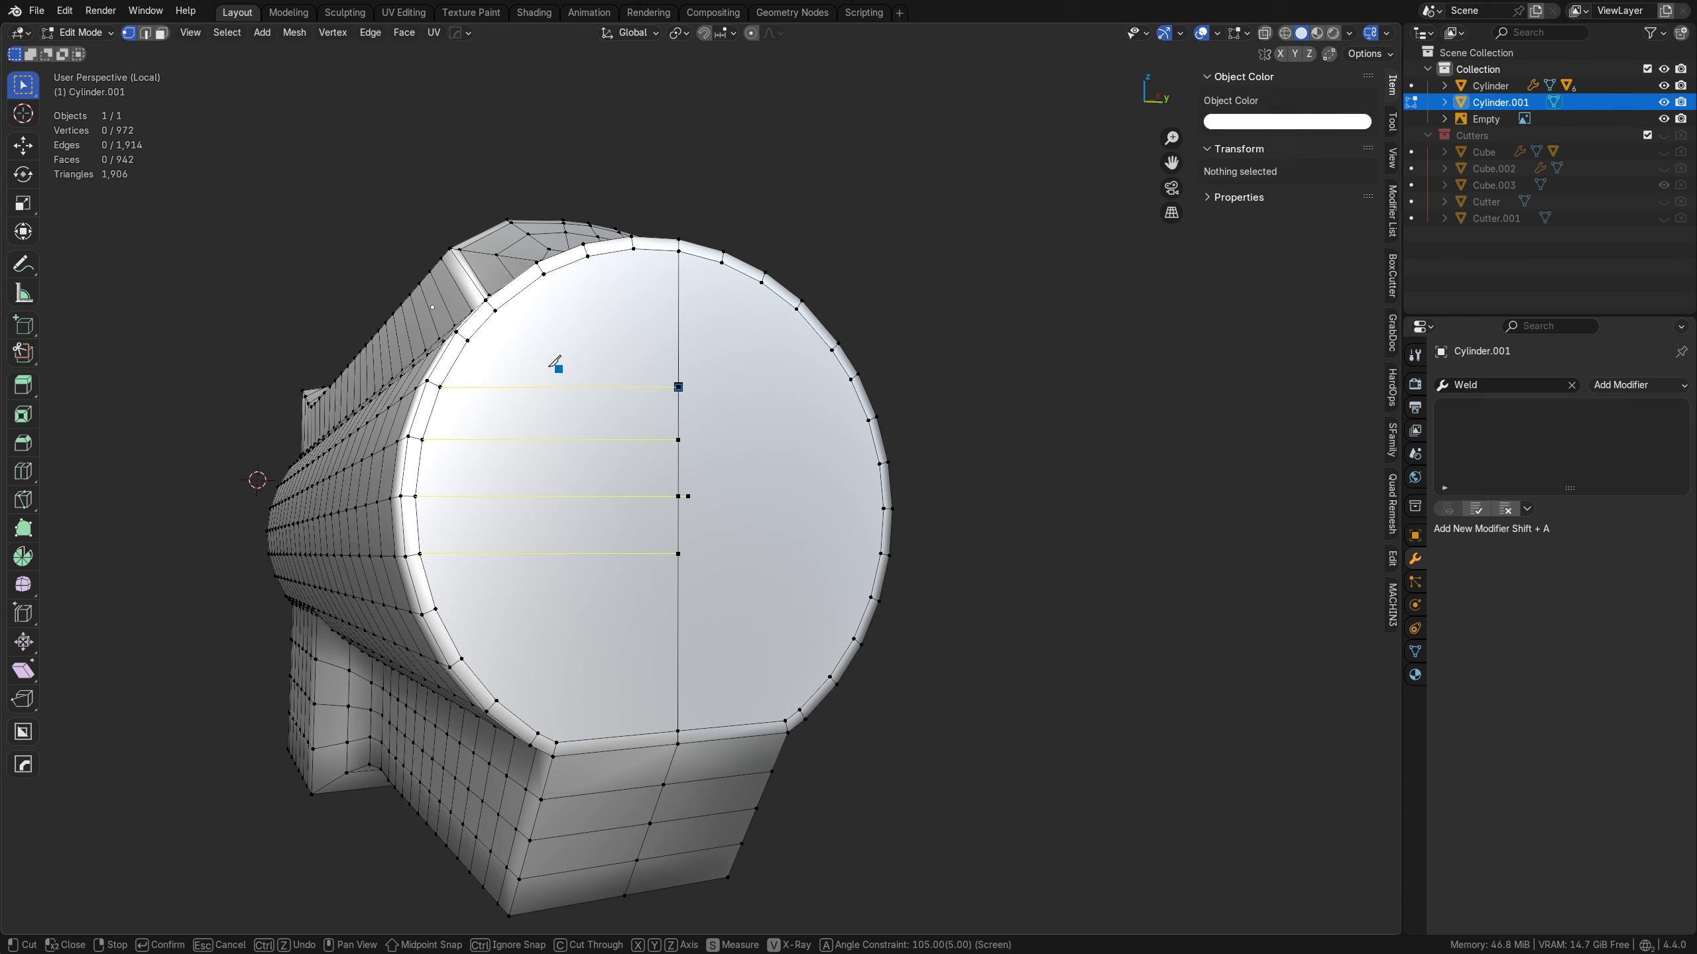
click(468, 340)
click(686, 341)
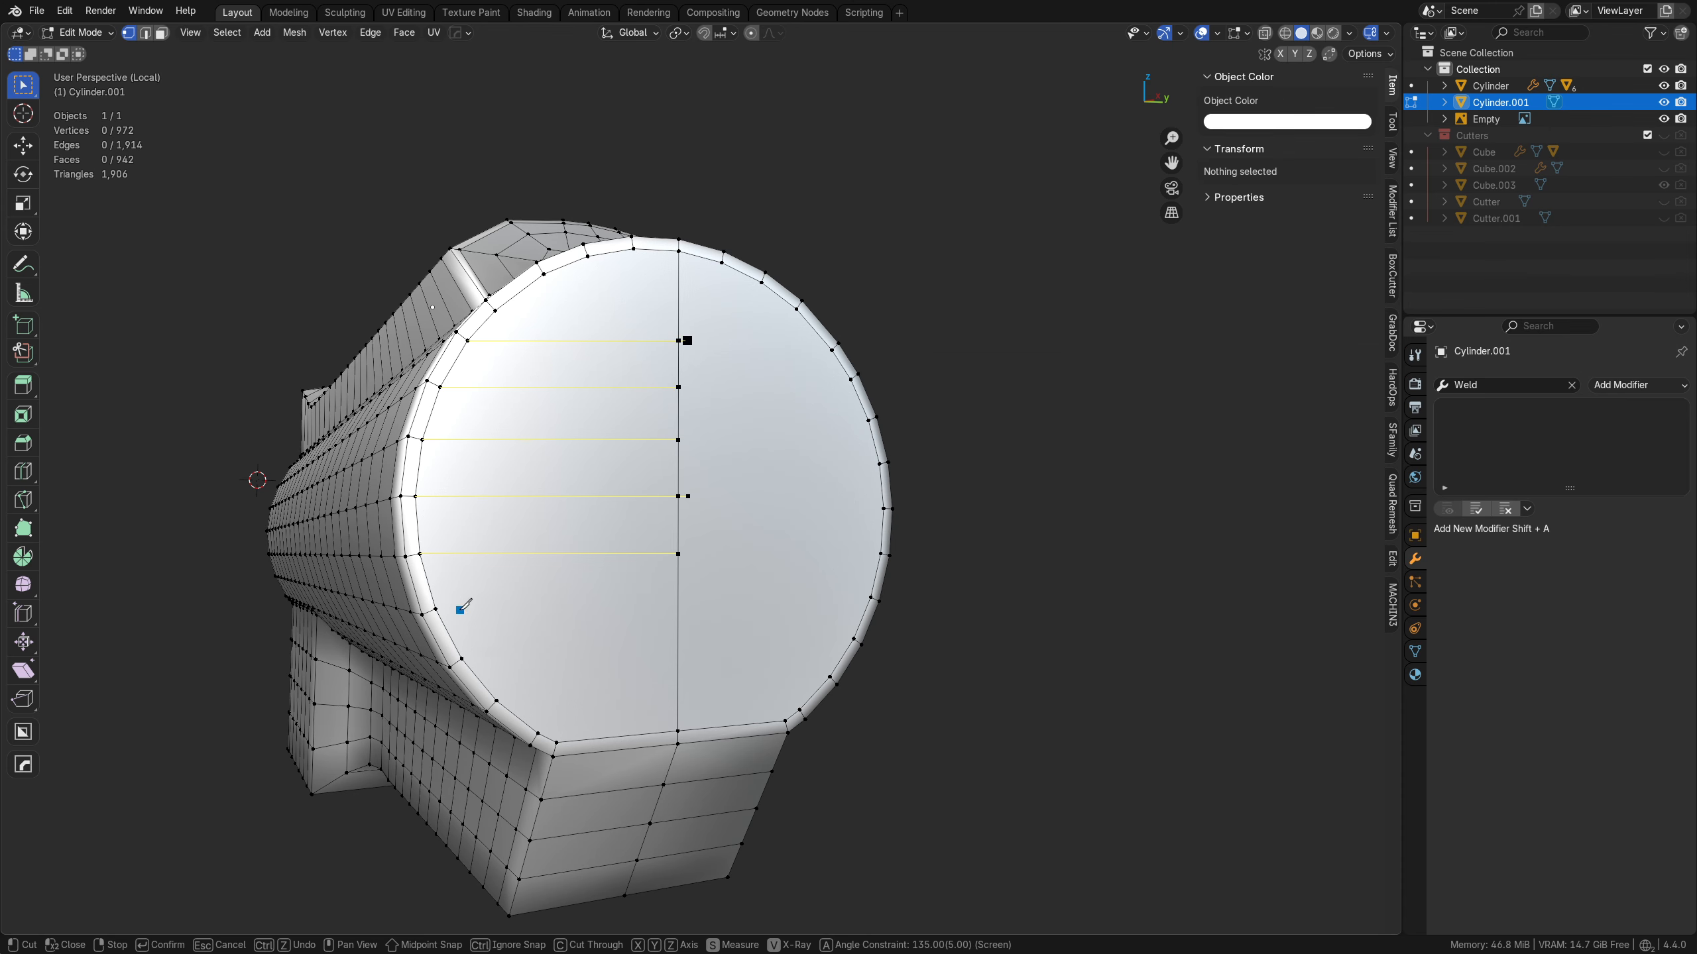
- Knife three horizontal cuts from the lower-left rim vertices of the cap to the centre edge
click(435, 609)
click(676, 610)
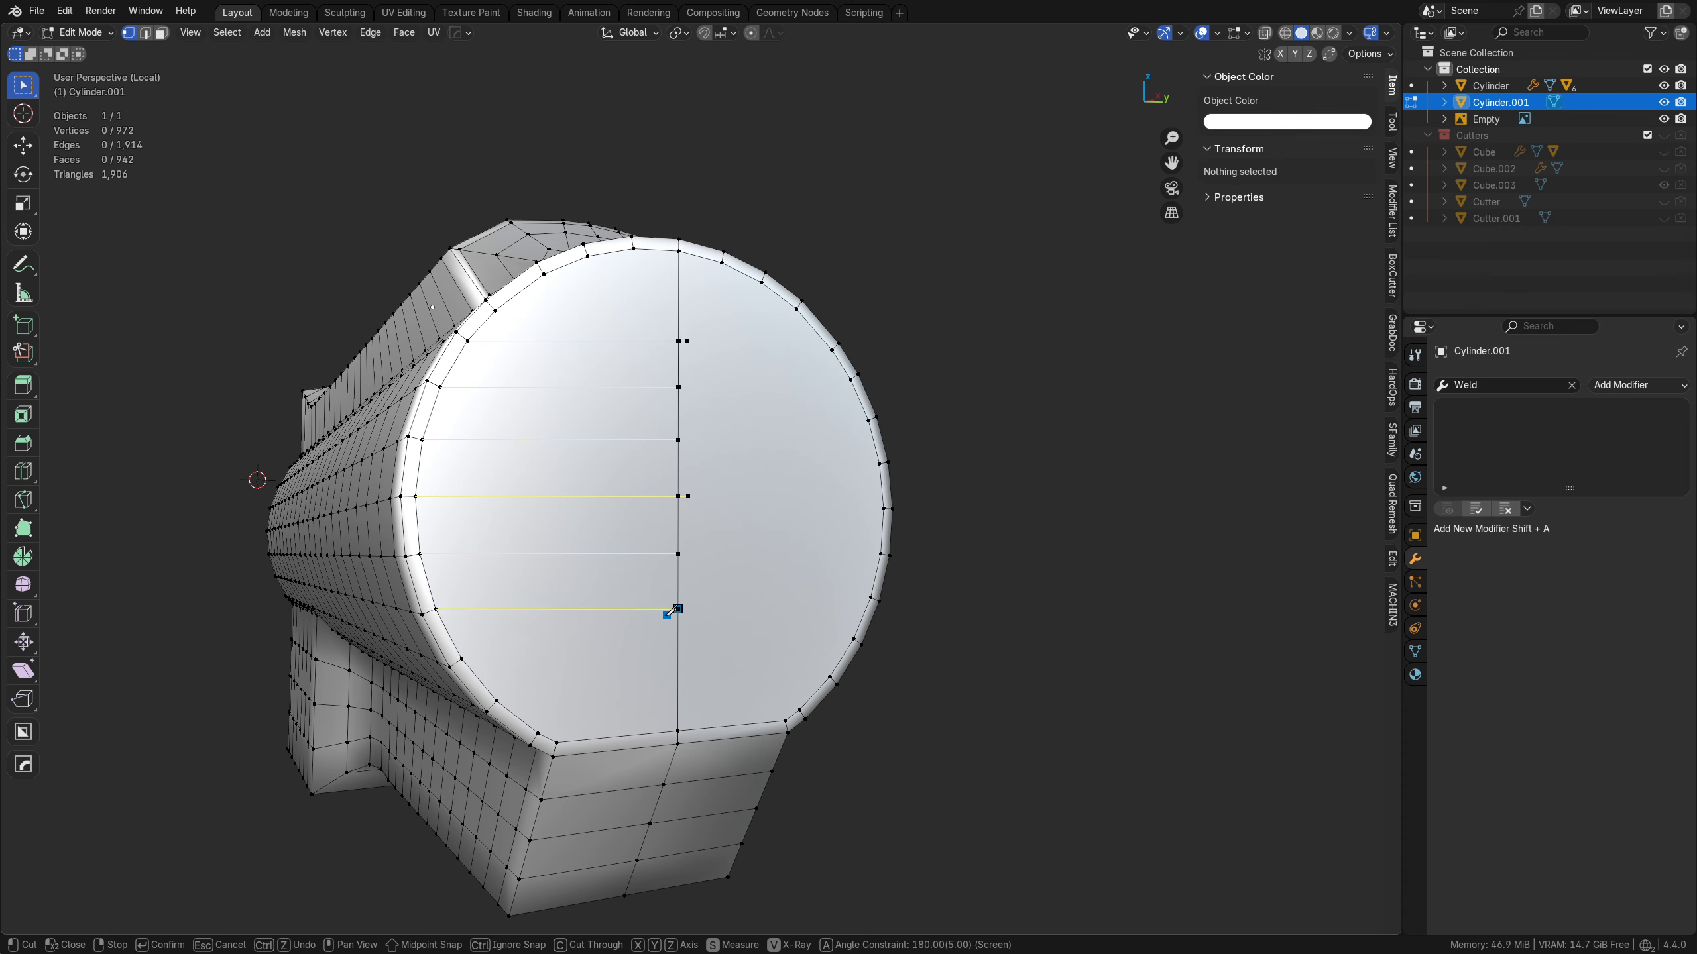
click(469, 657)
click(678, 658)
click(497, 701)
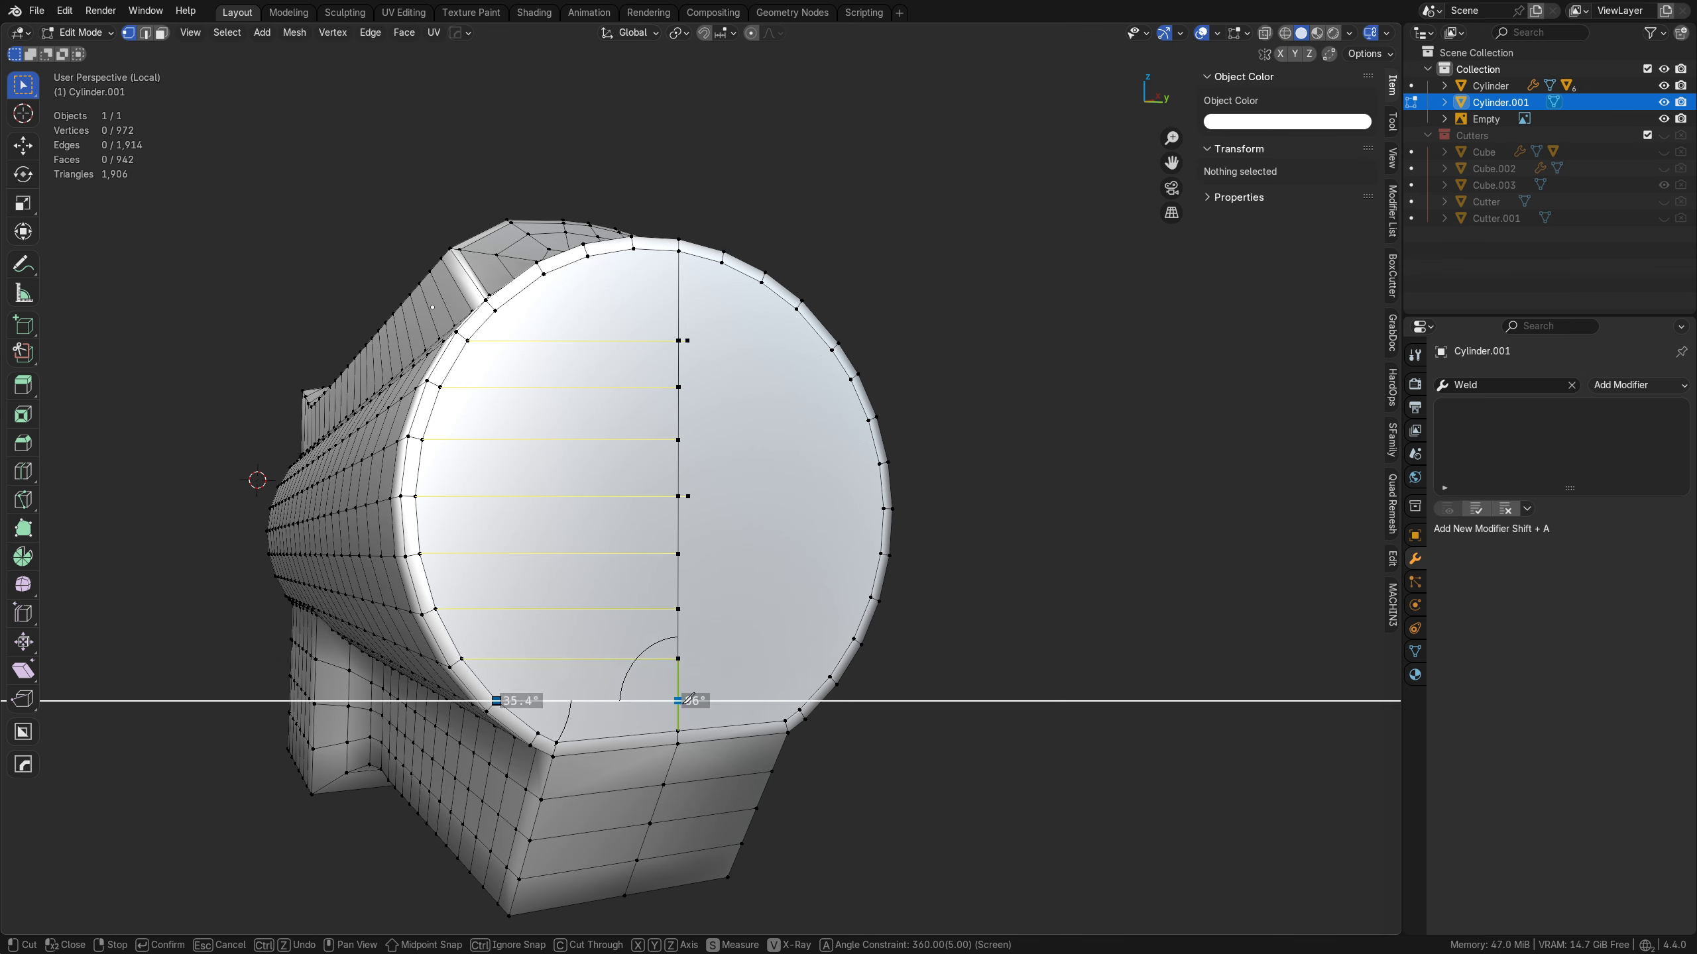
click(678, 700)
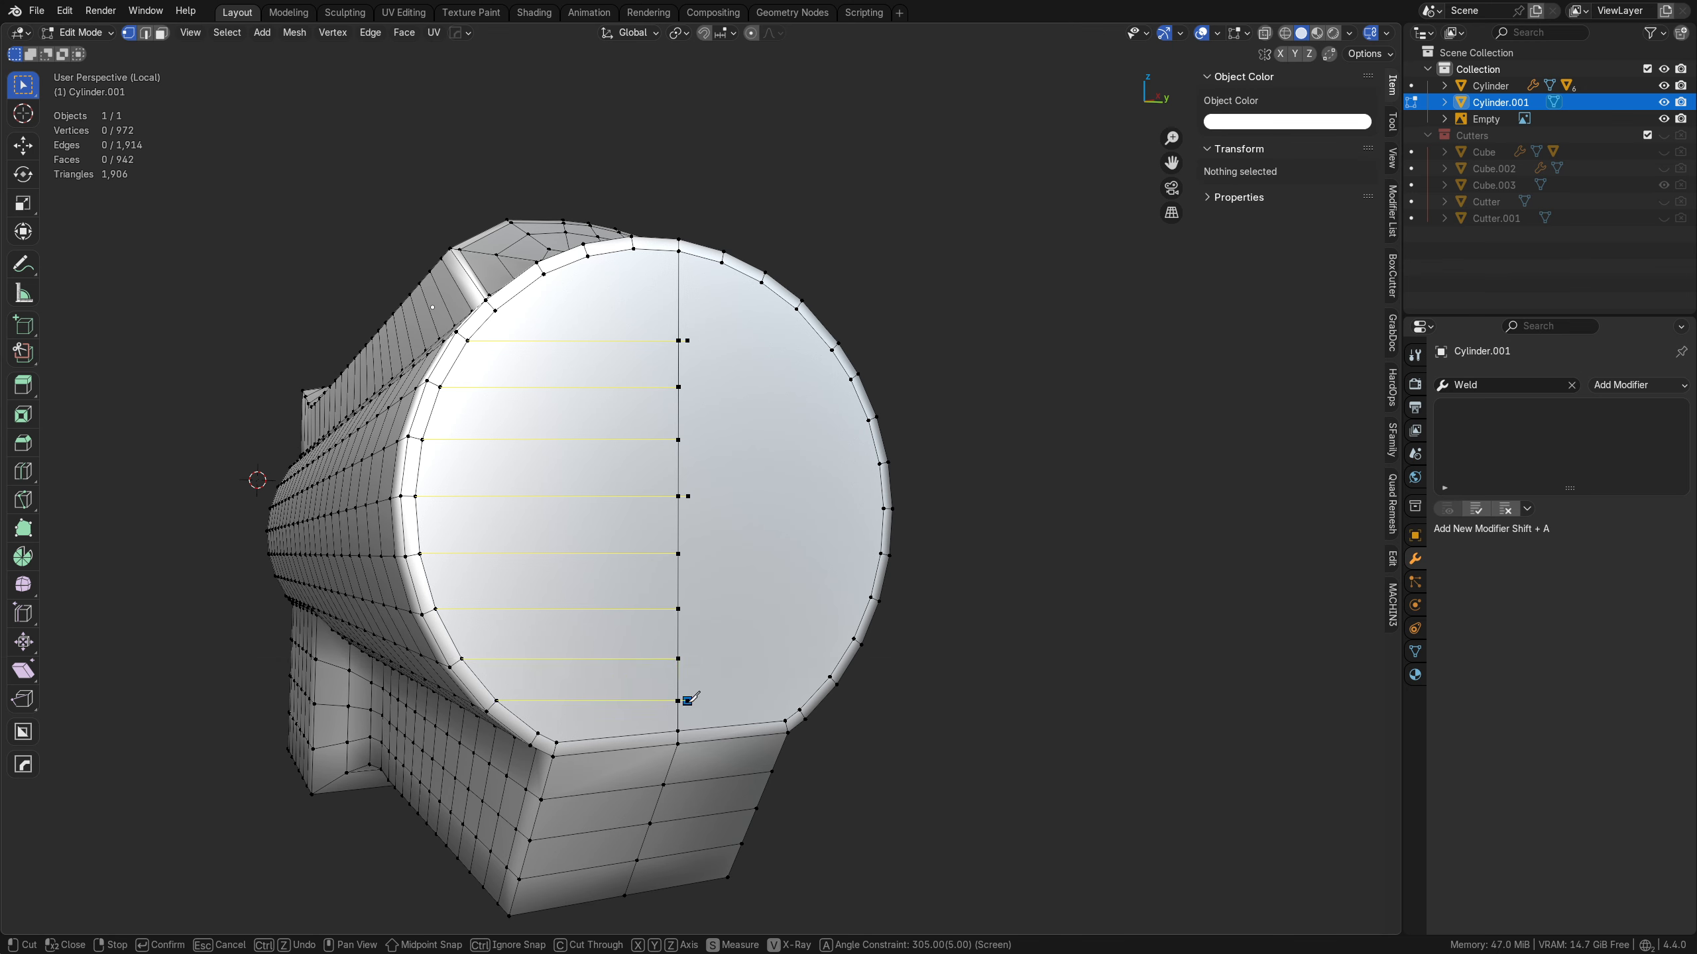
- Knife a lengthwise cut from the cap's lower-left corner vertex up to the upper rim vertex and apply the cuts
click(557, 742)
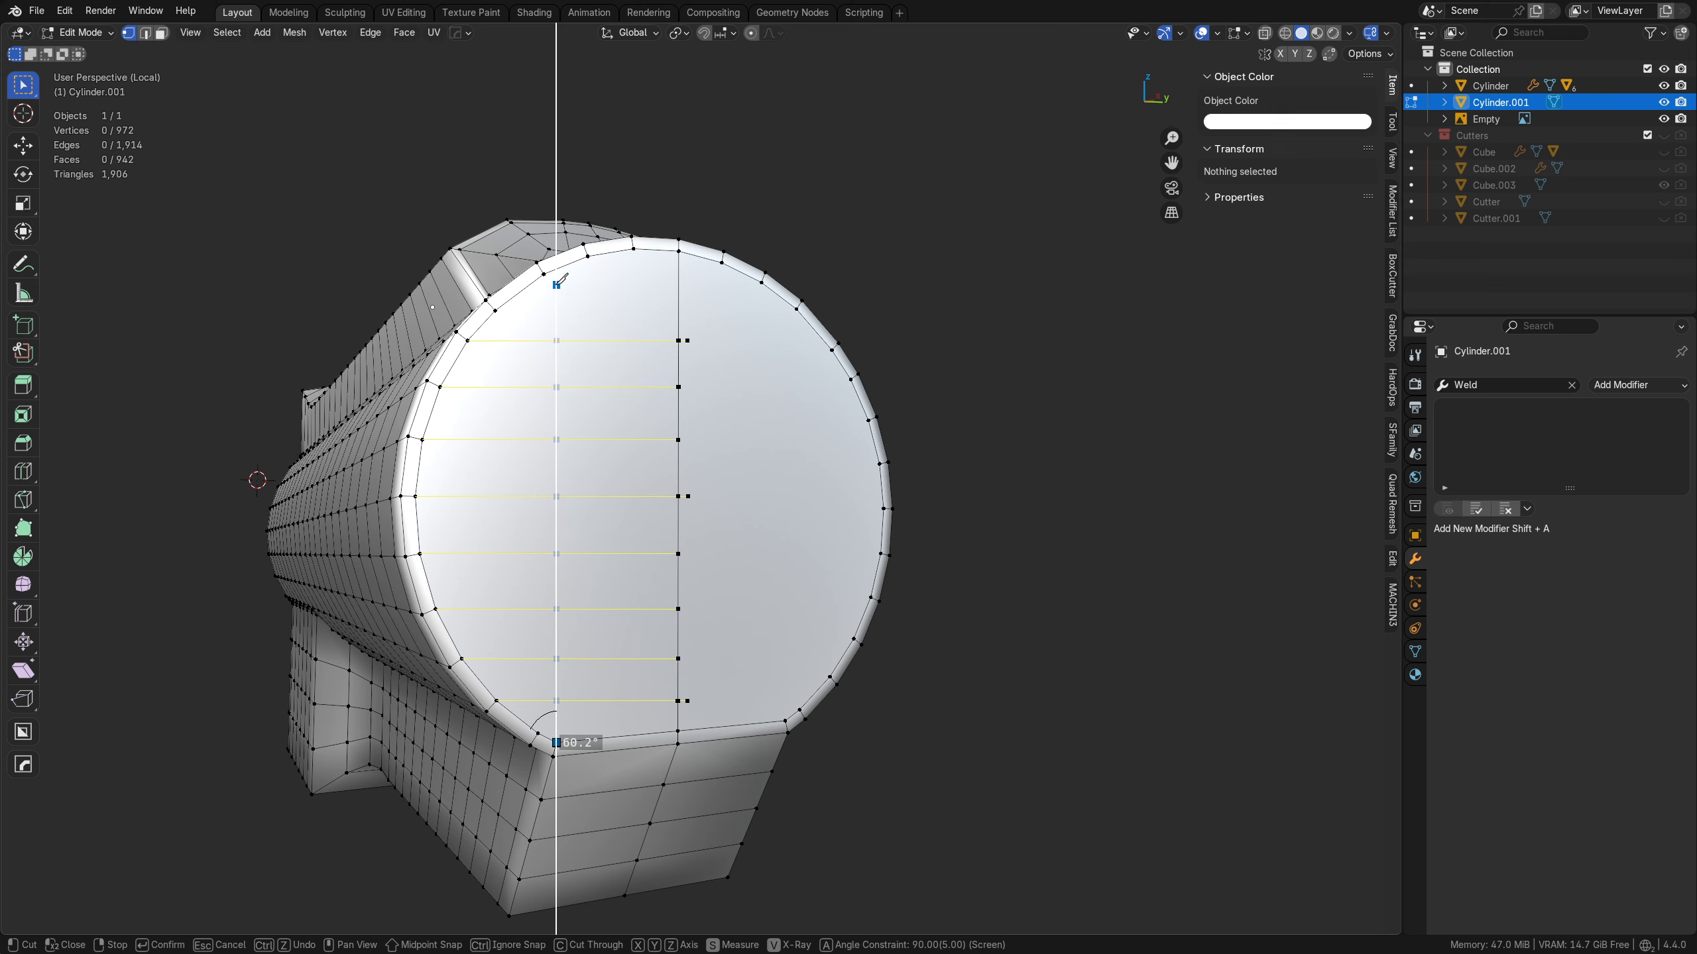
key(a)
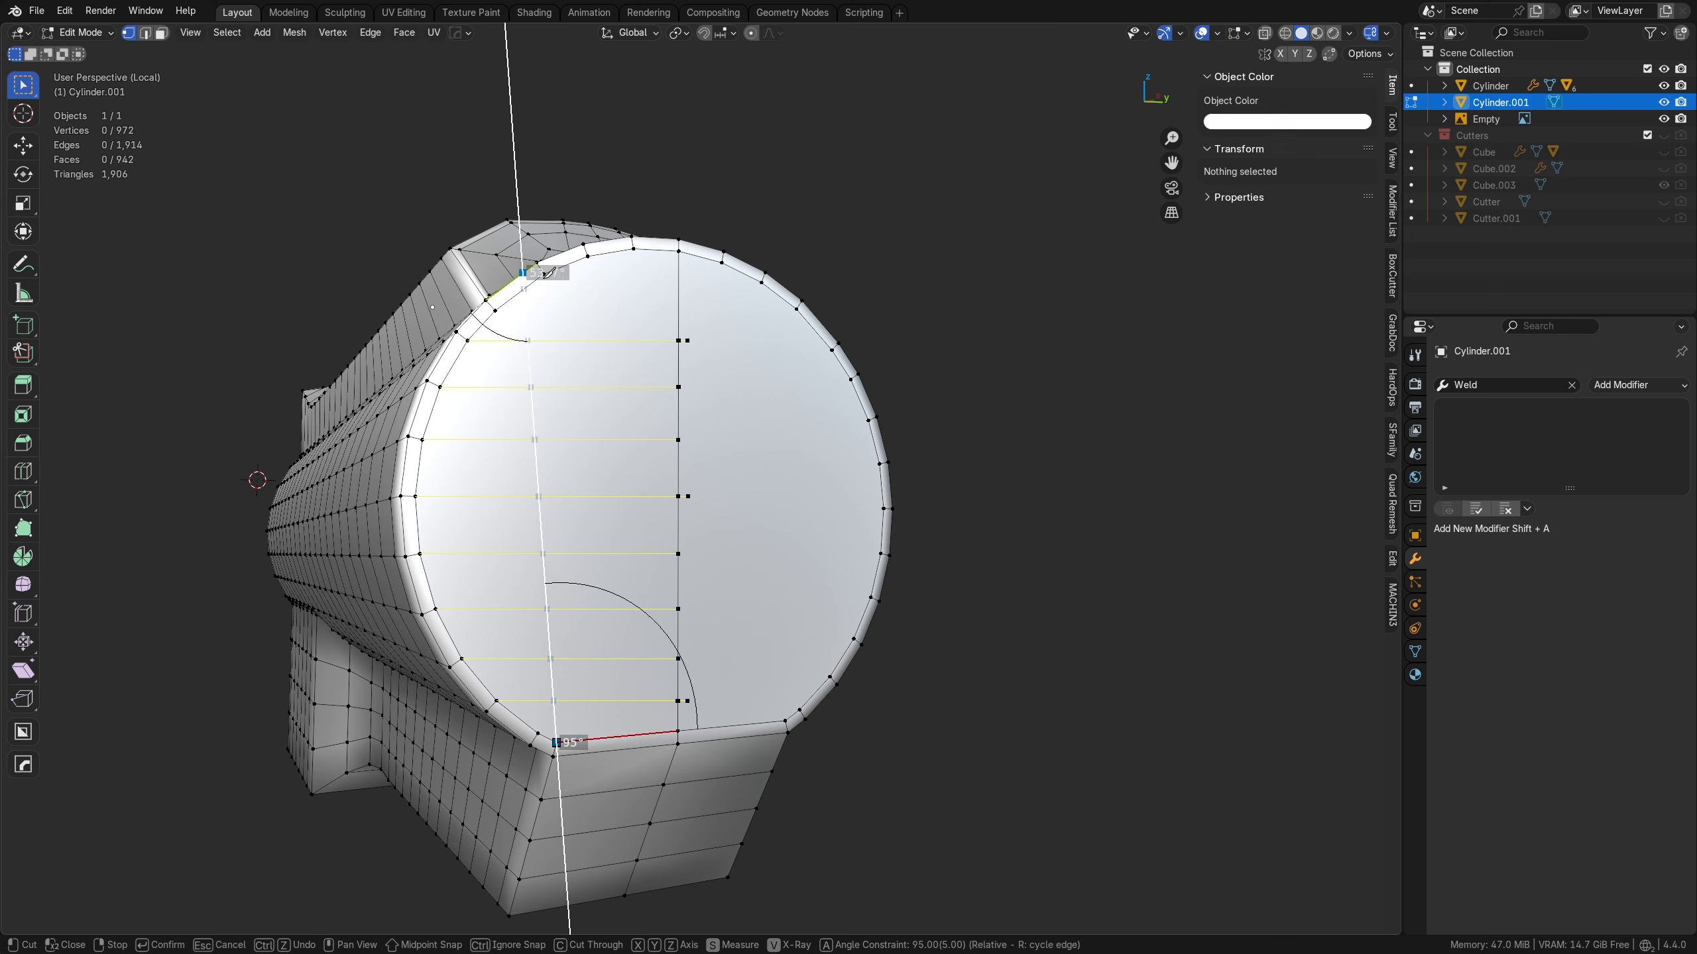
key(a)
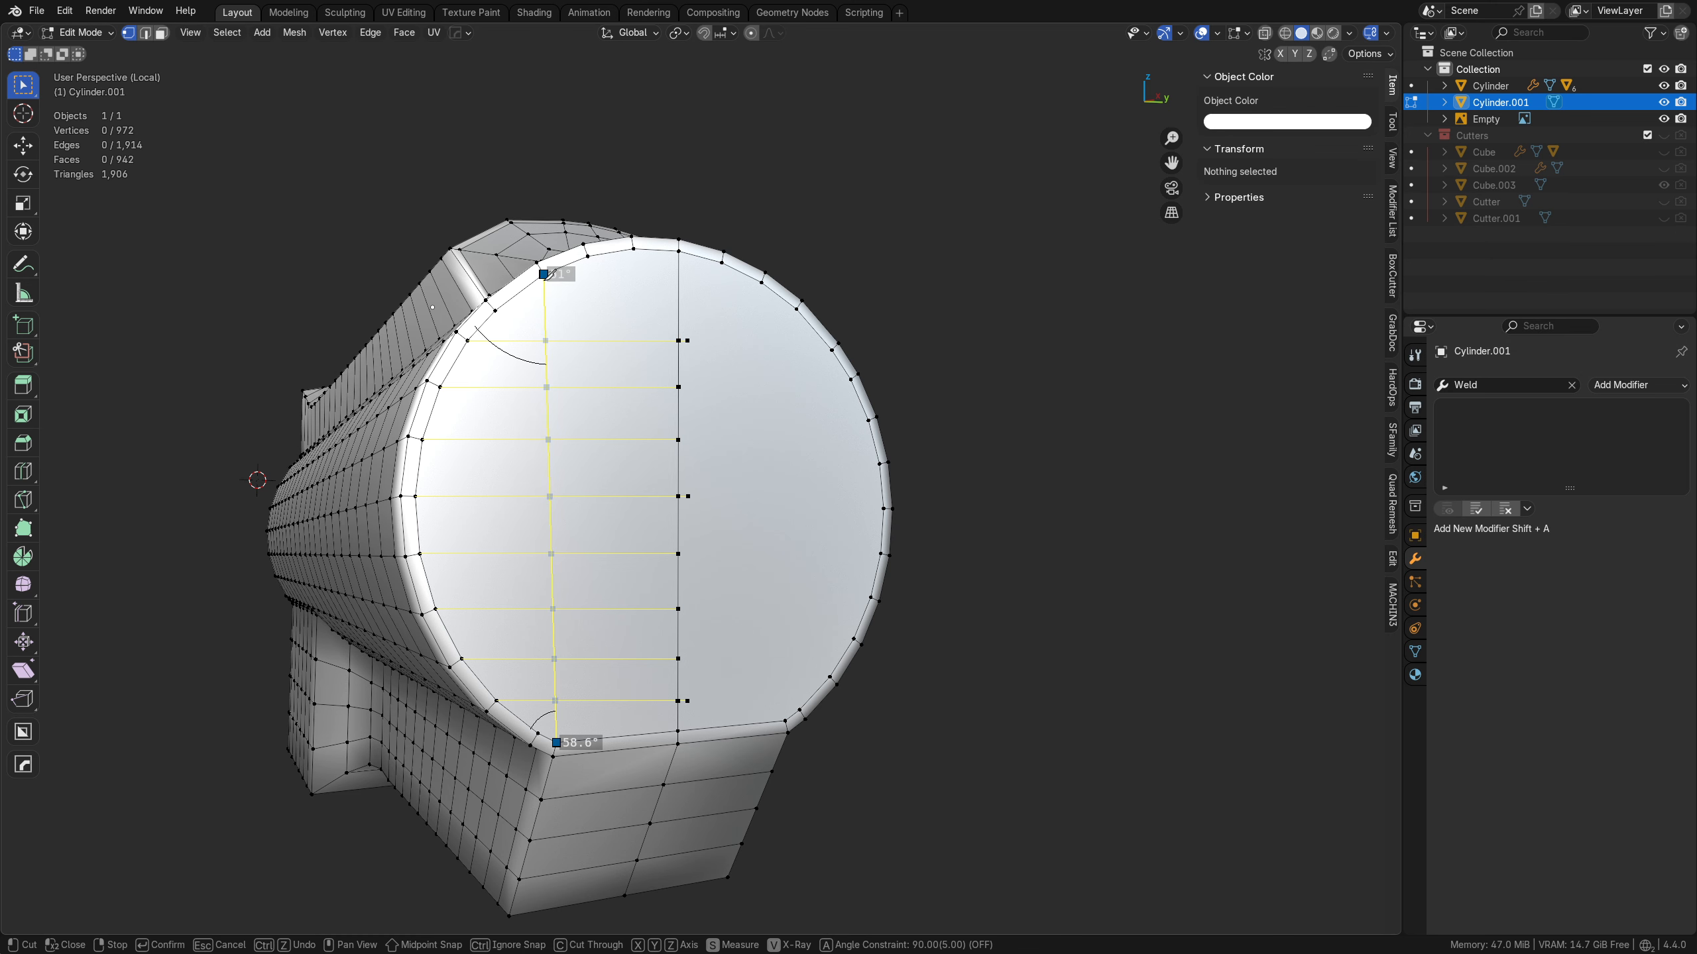
click(543, 274)
right_click(544, 281)
key(Return)
- Add two vertical loop cuts between the cap's vertical cut and centre edge, and connect their upper ends to the rim
middle_drag(661, 774, 628, 777)
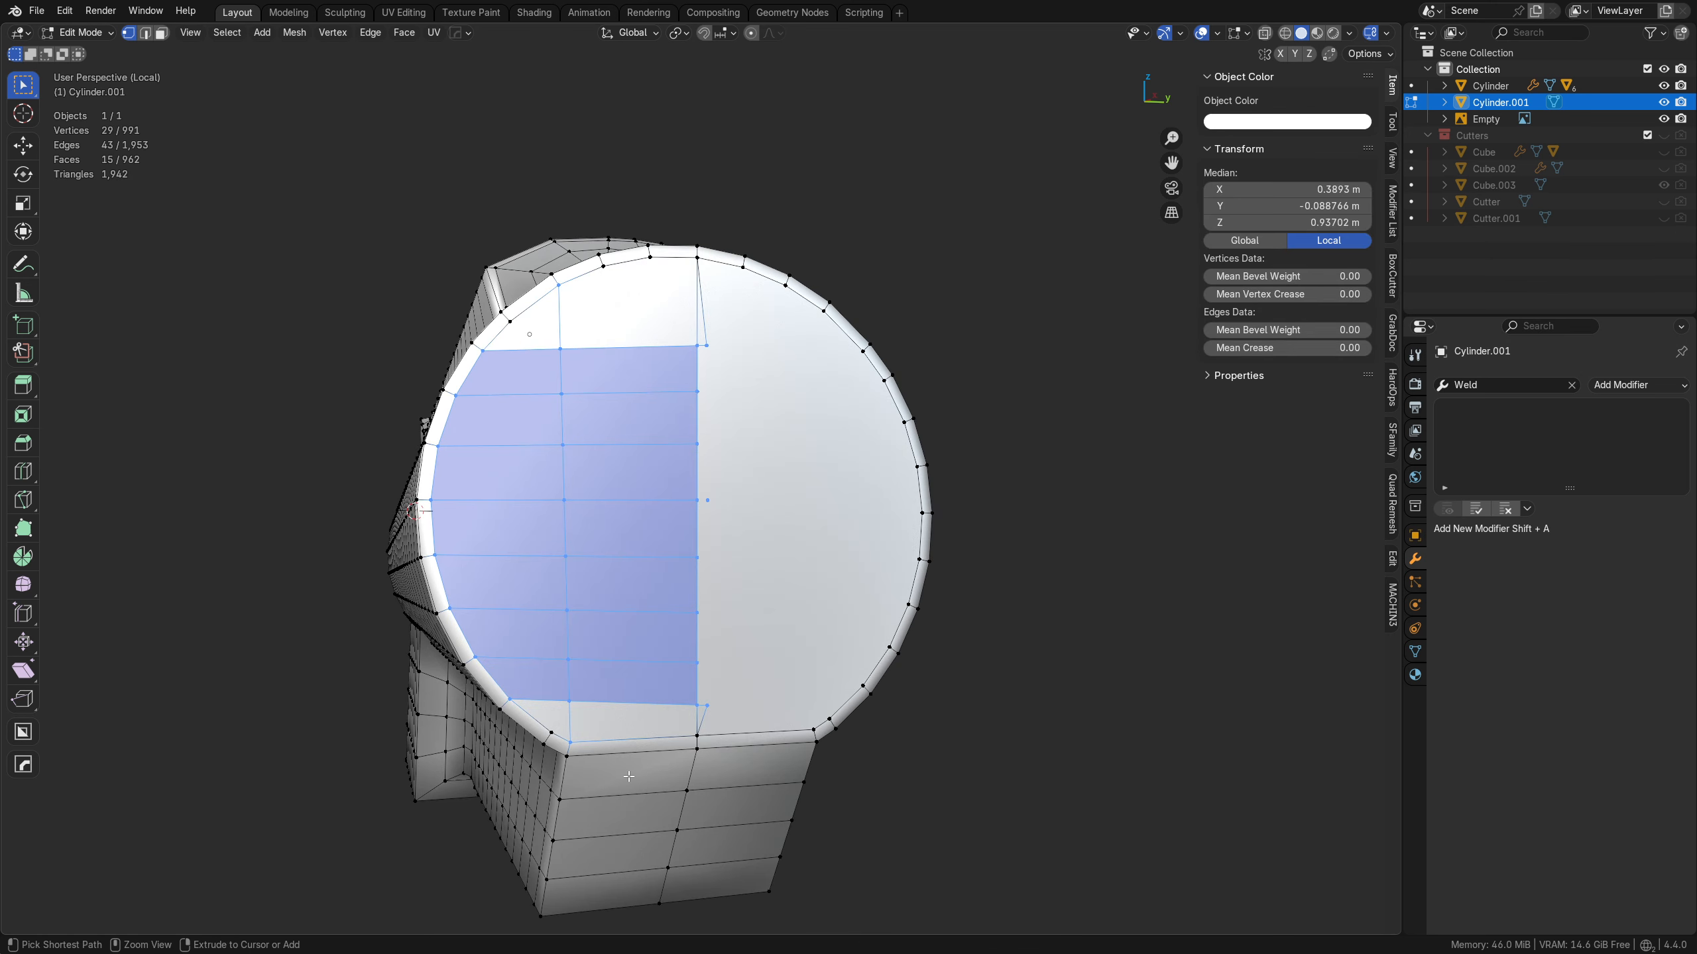
key(ctrl+r)
scroll(630, 769, up, 1)
click(627, 770)
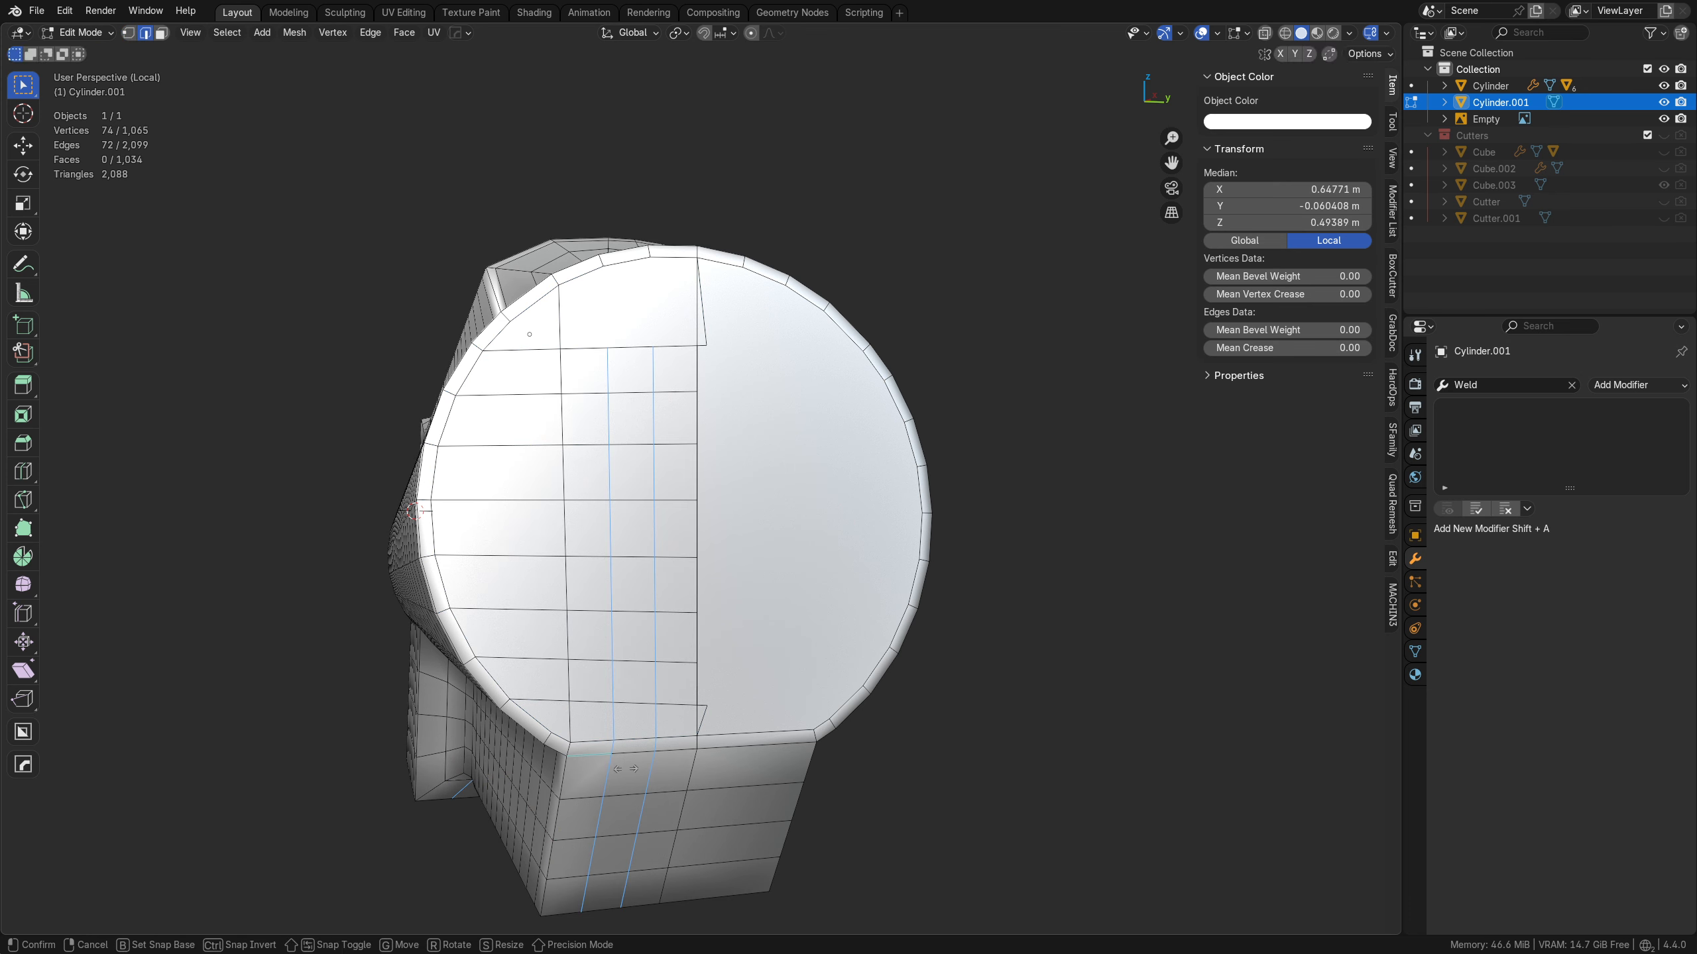
right_click(625, 770)
key(alt+a)
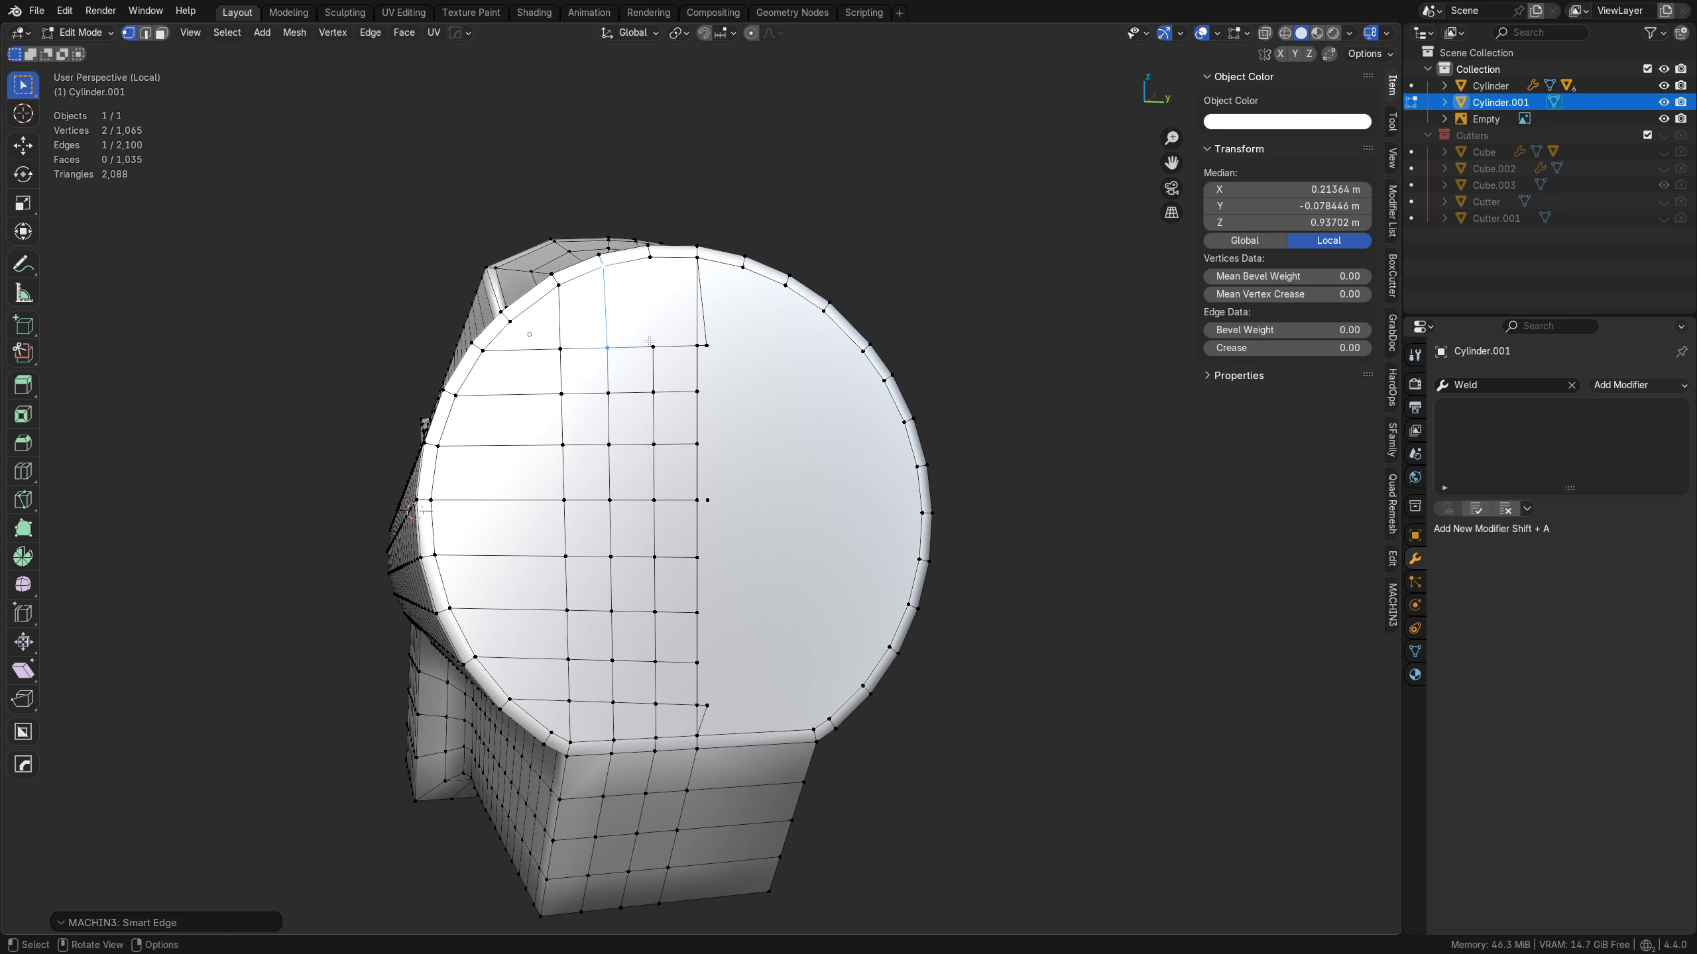
- Symmetrize the whole mesh along Y from the negative to the positive side
key(a)
key(alt+x)
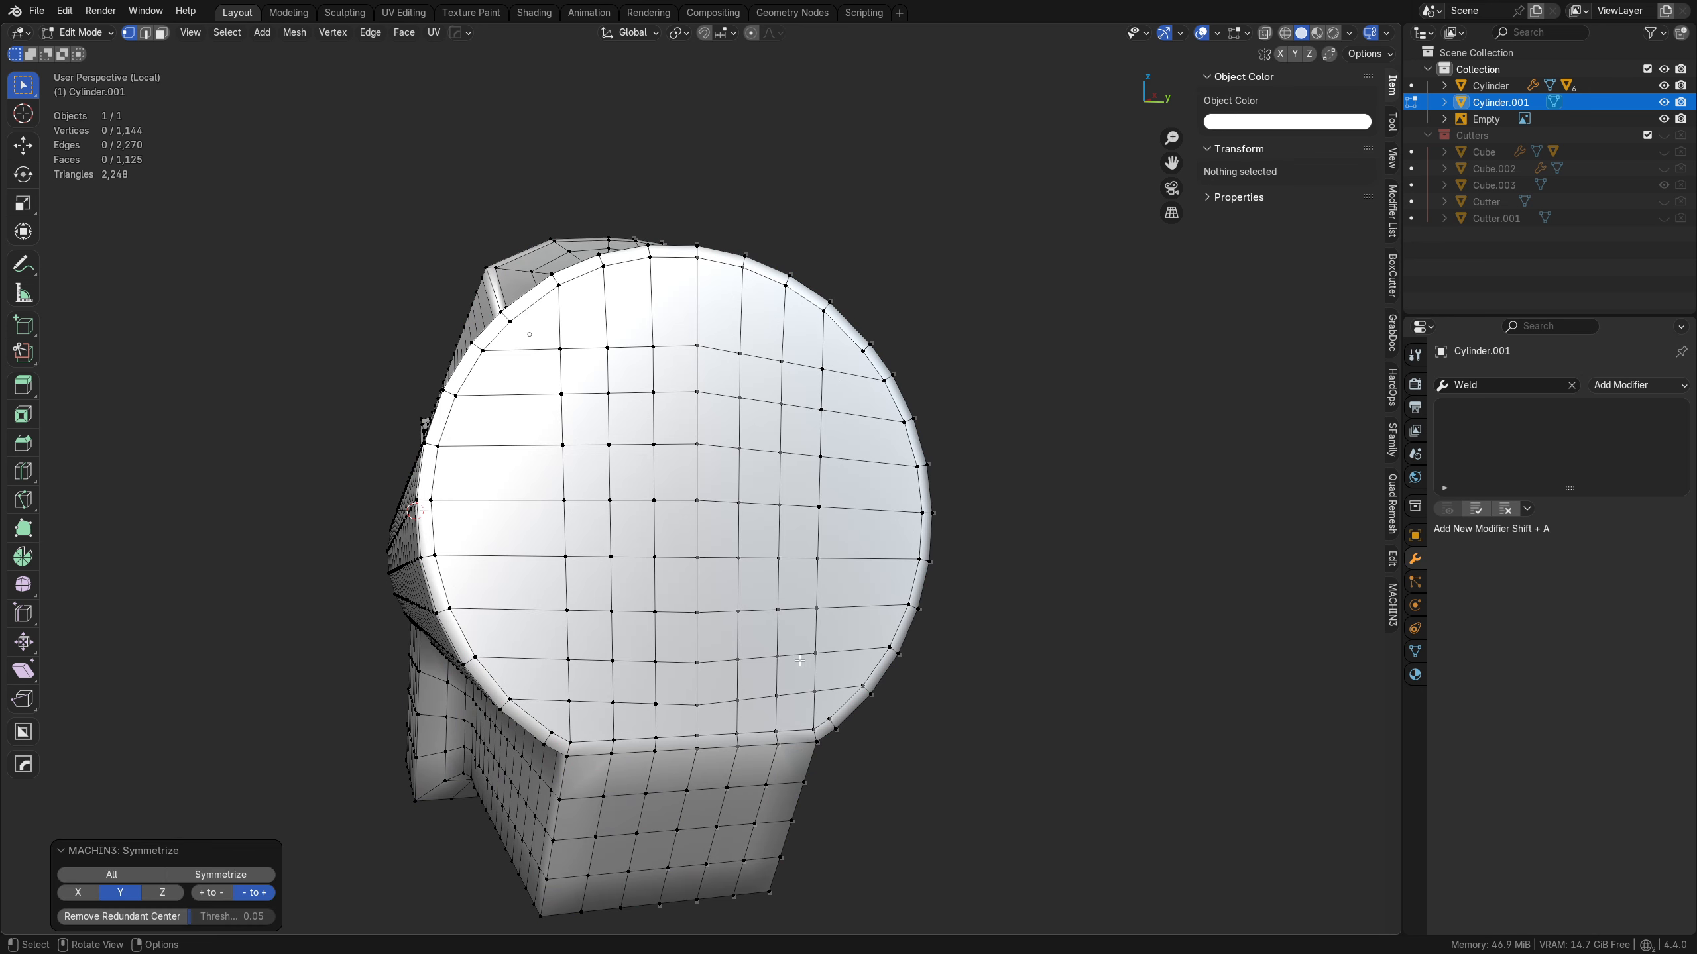
middle_drag(799, 660, 602, 541)
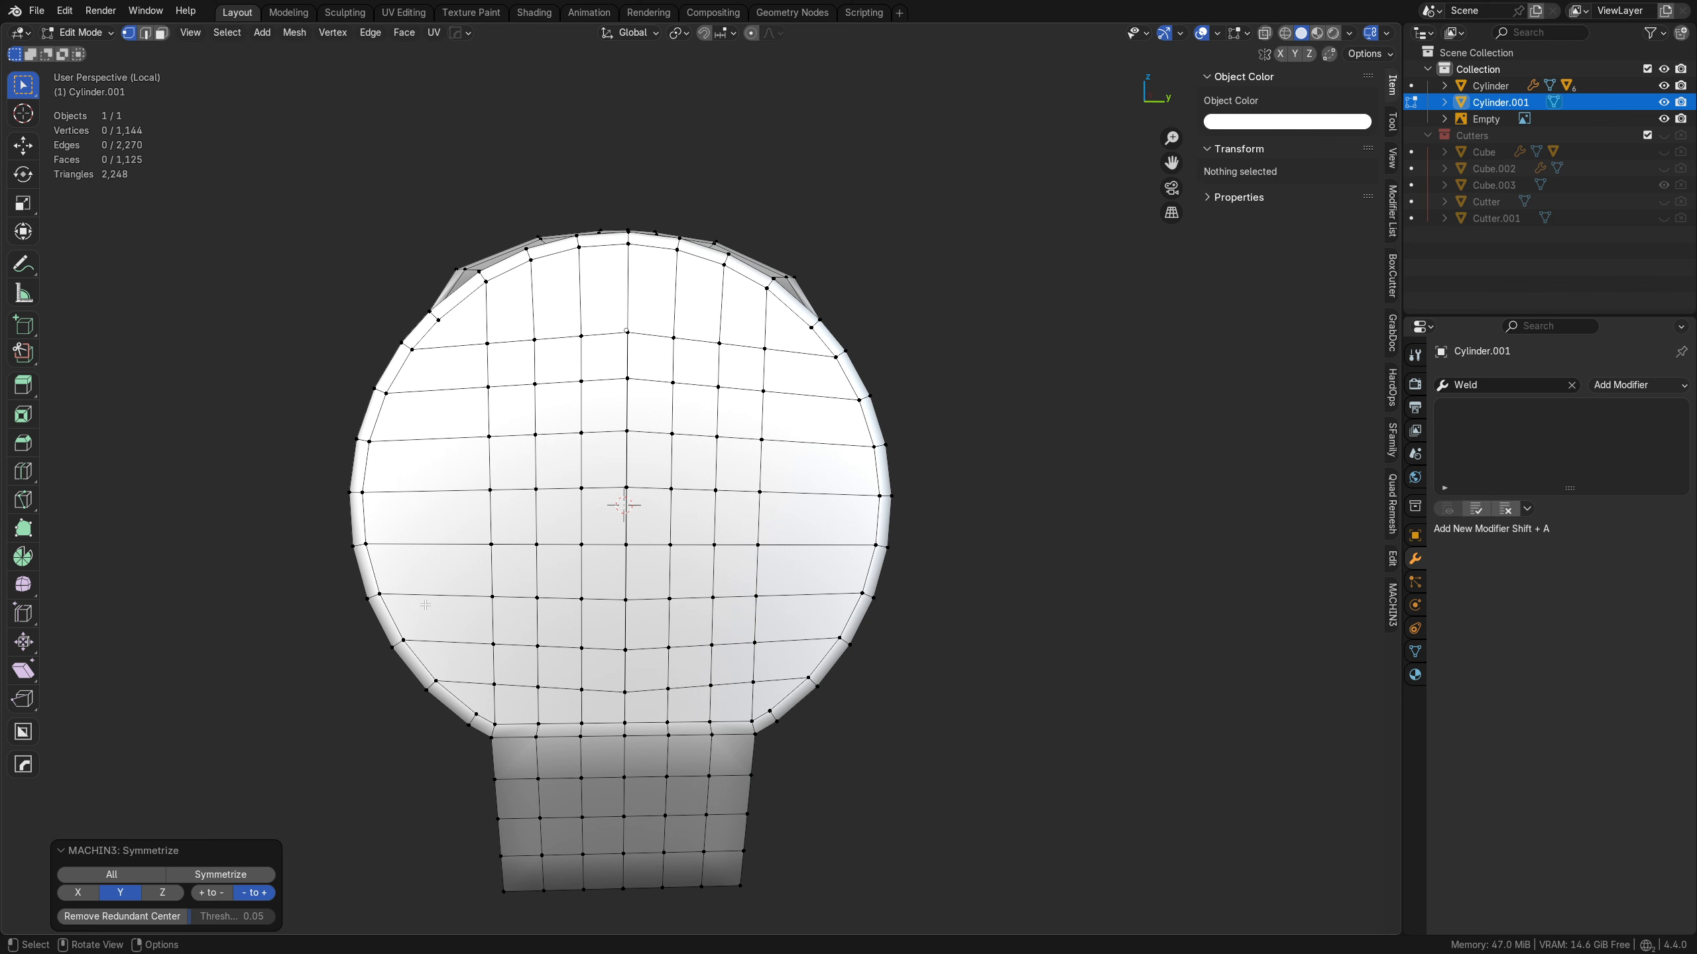
- Select all grid faces of the front cap inside the inset rim
key(Tab)
click(435, 680)
click(460, 667)
click(476, 699)
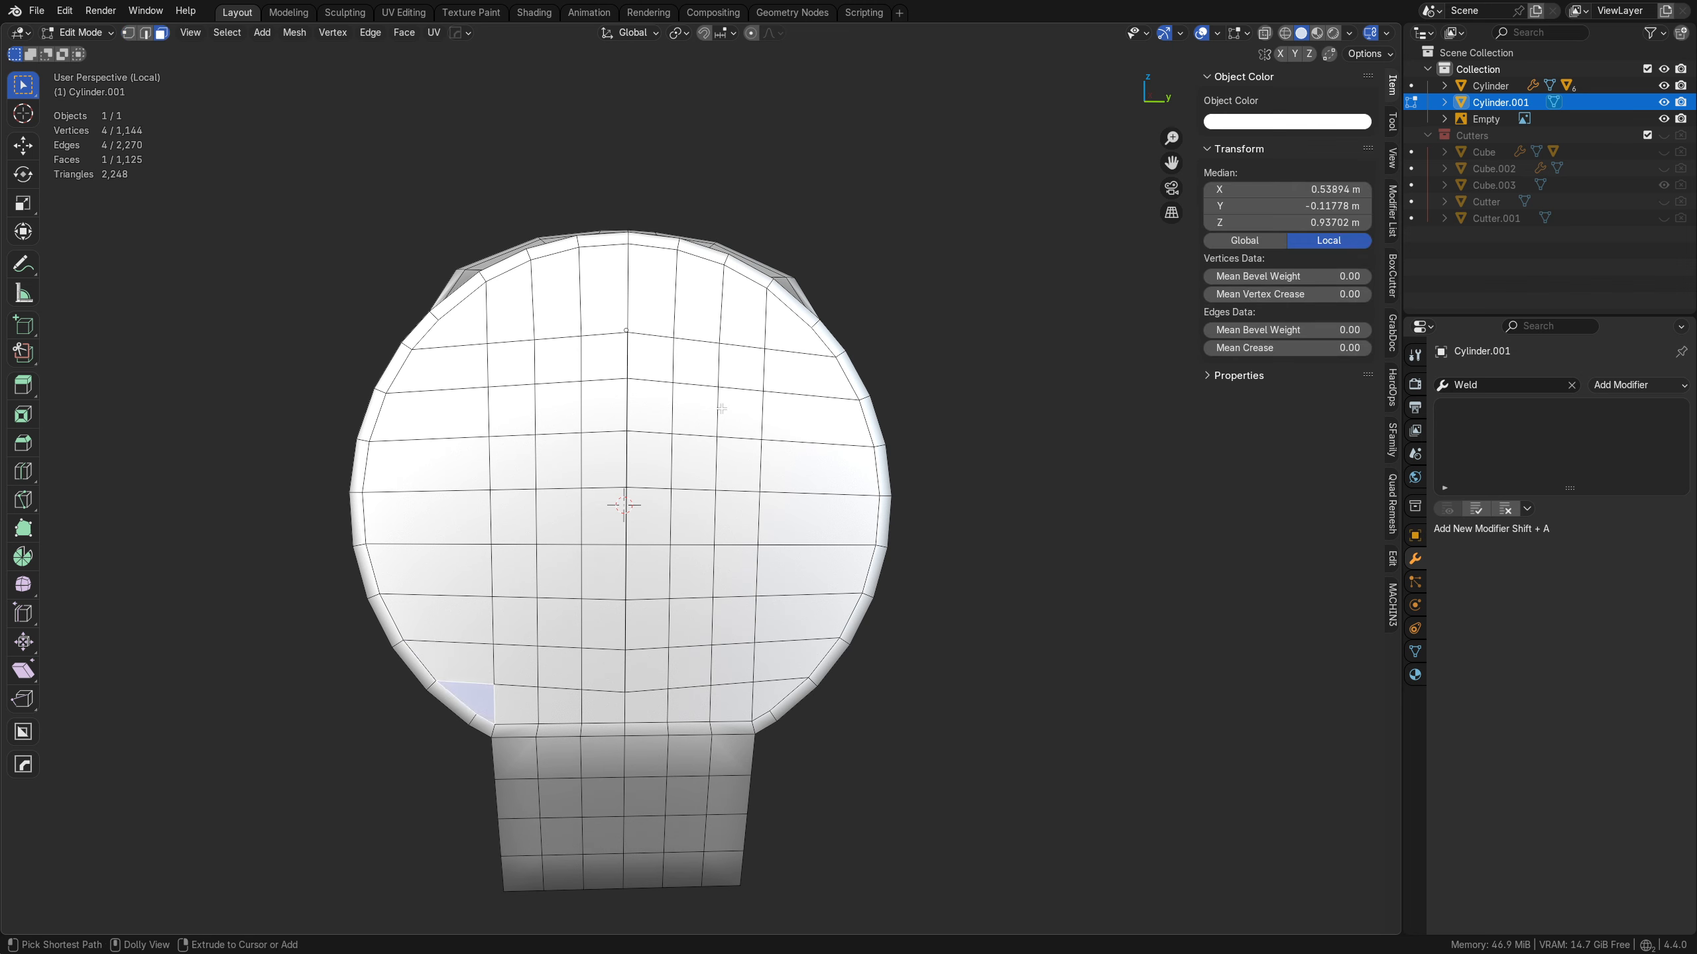
ctrl+shift+click(782, 339)
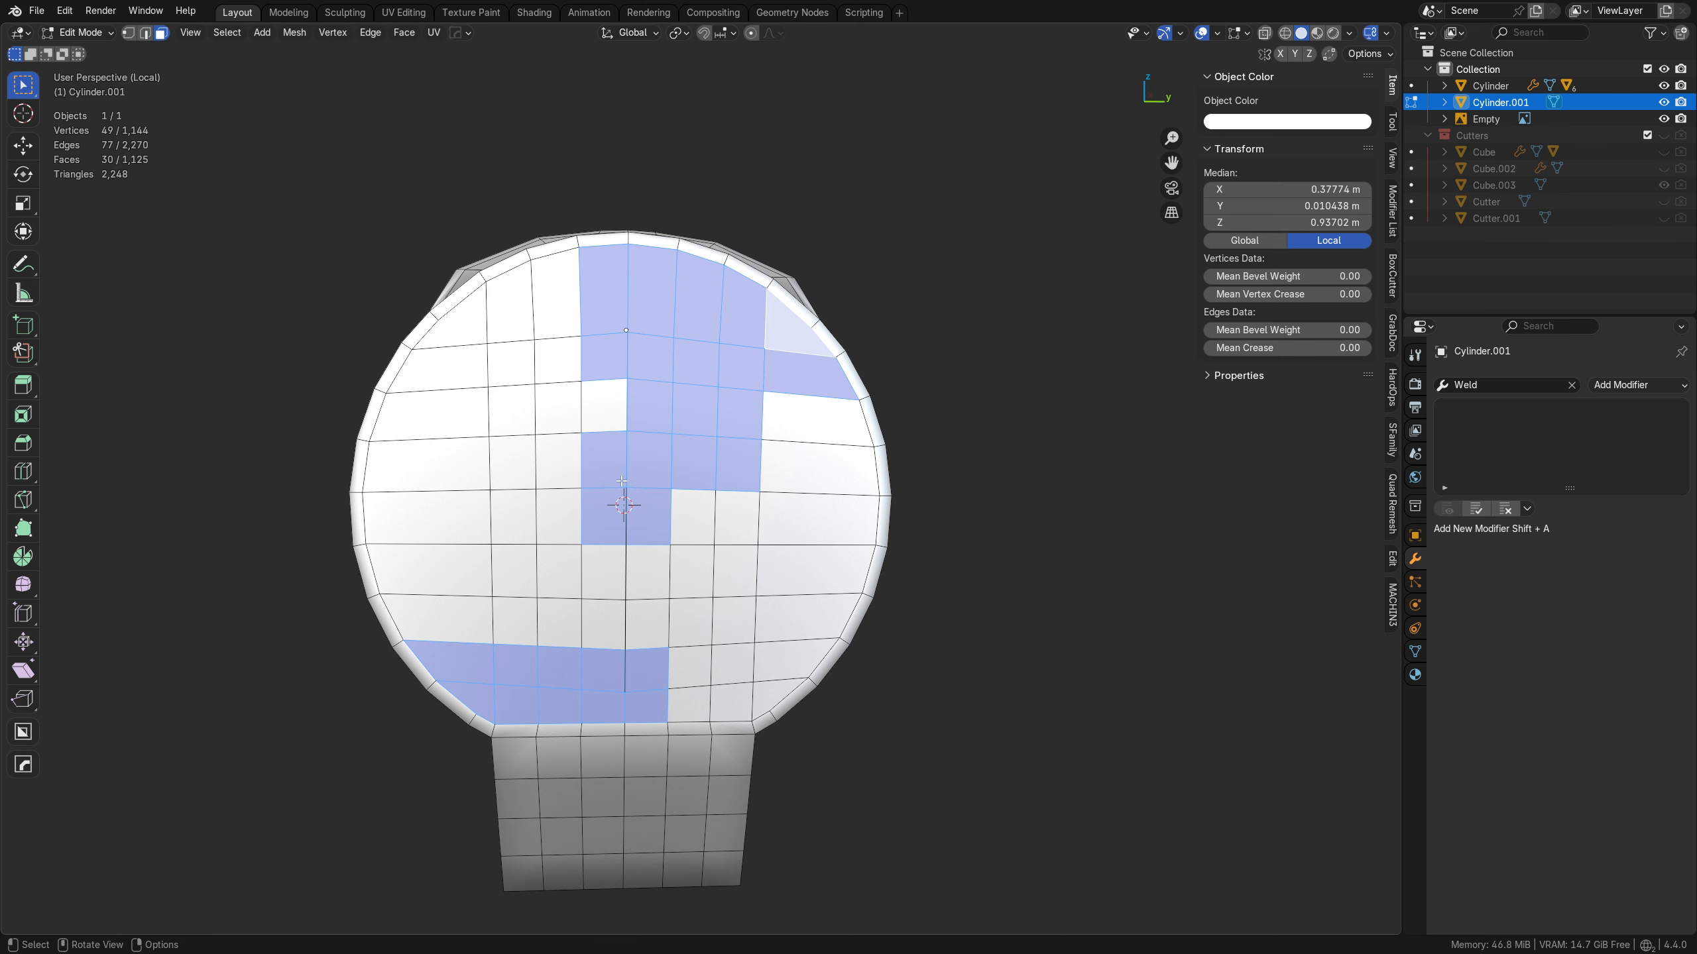
key(alt+a)
key(c)
mouse_move(531, 556)
mouse_down()
mouse_move(468, 682)
mouse_move(702, 702)
mouse_move(822, 628)
mouse_move(571, 609)
mouse_move(434, 401)
mouse_move(642, 287)
mouse_move(821, 401)
mouse_move(571, 424)
mouse_move(641, 544)
mouse_move(822, 468)
mouse_up()
key(Escape)
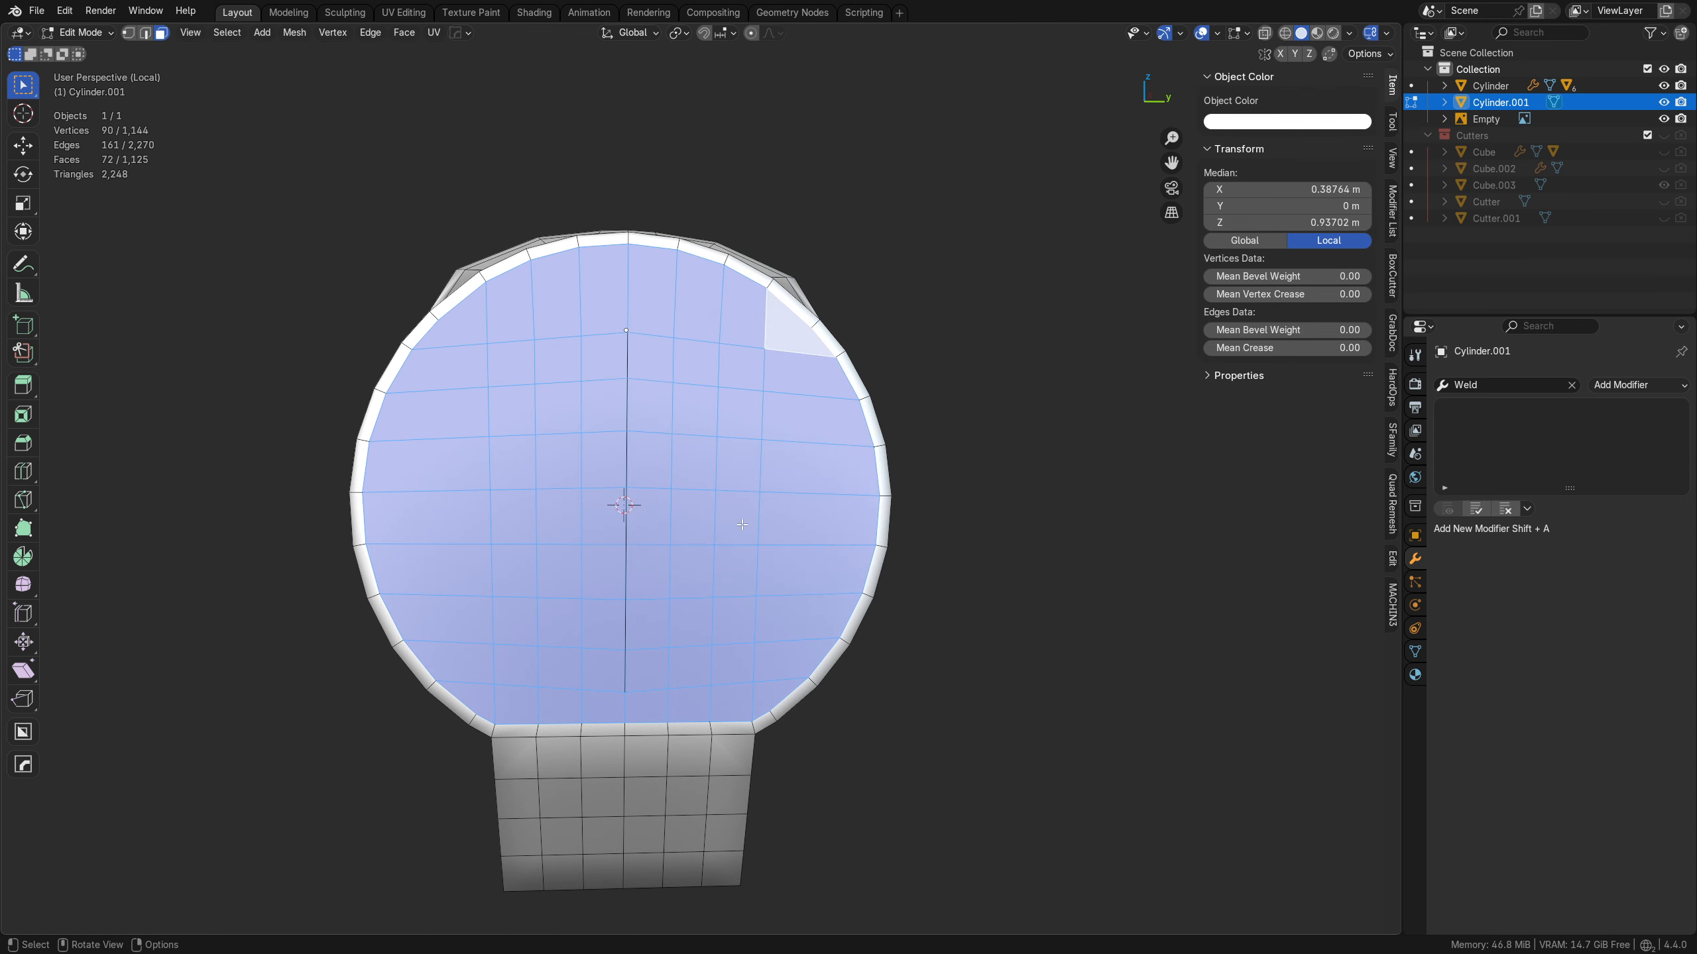
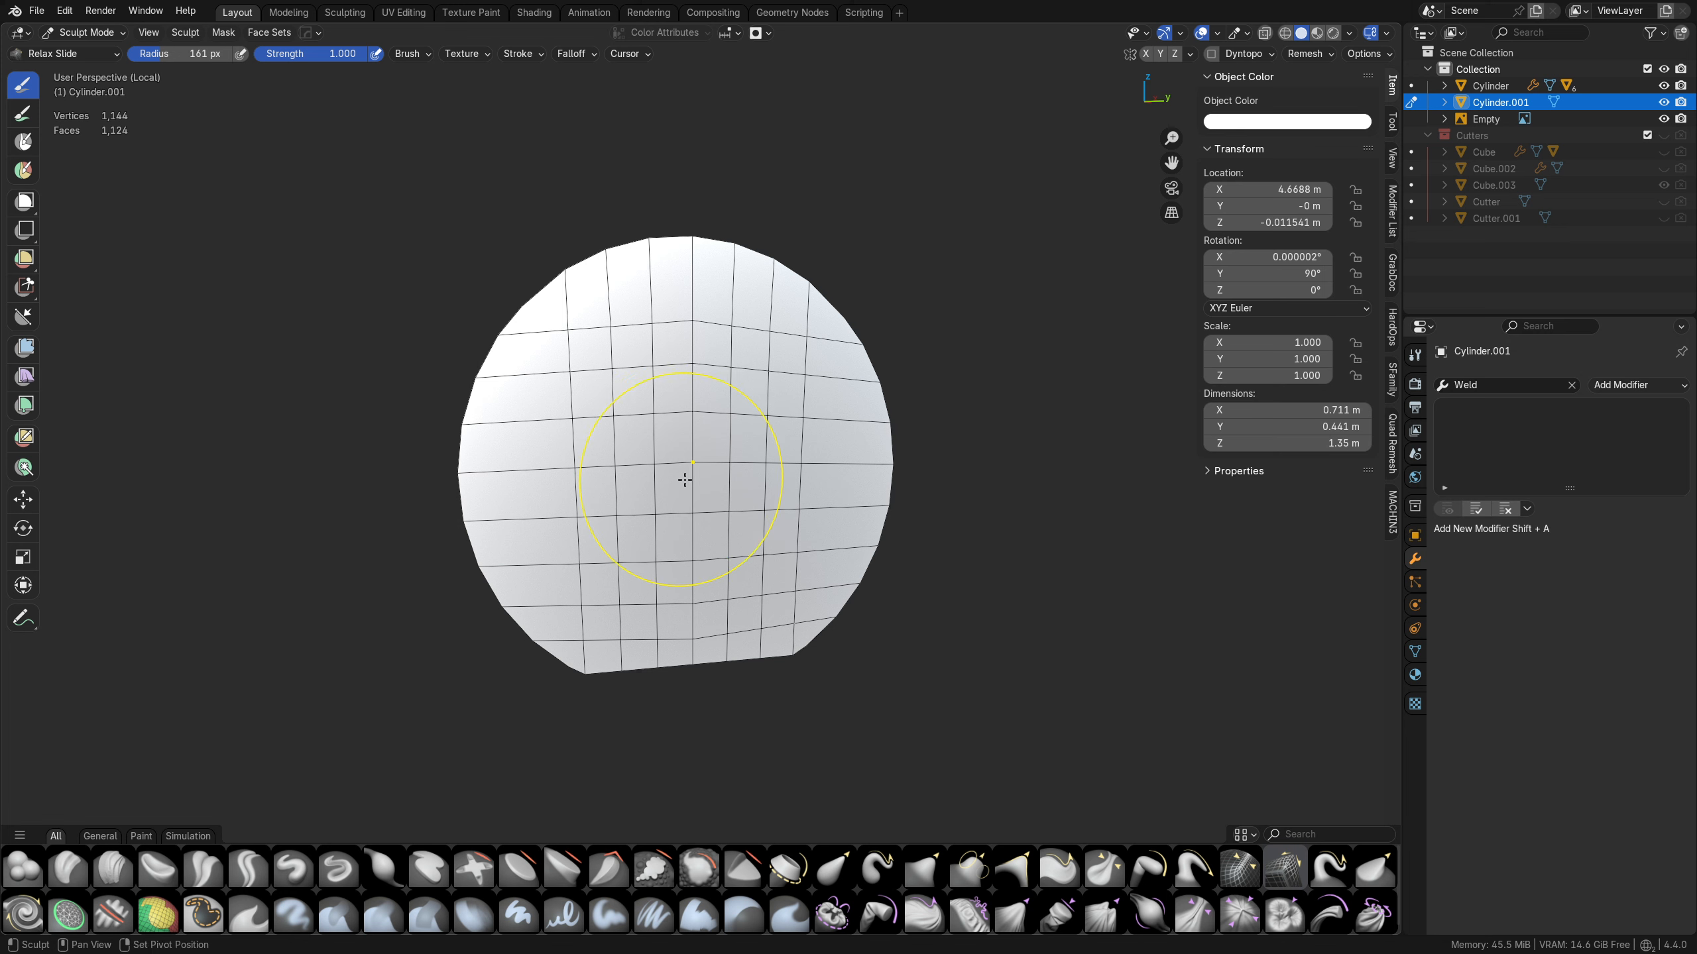
- Even out the isolated cap's grid with Relax Slide strokes at radius 161 px and strength 1.000
mouse_move(724, 471)
mouse_down()
mouse_move(625, 474)
mouse_move(617, 614)
mouse_move(693, 436)
mouse_move(691, 507)
mouse_move(719, 528)
mouse_move(431, 503)
mouse_up()
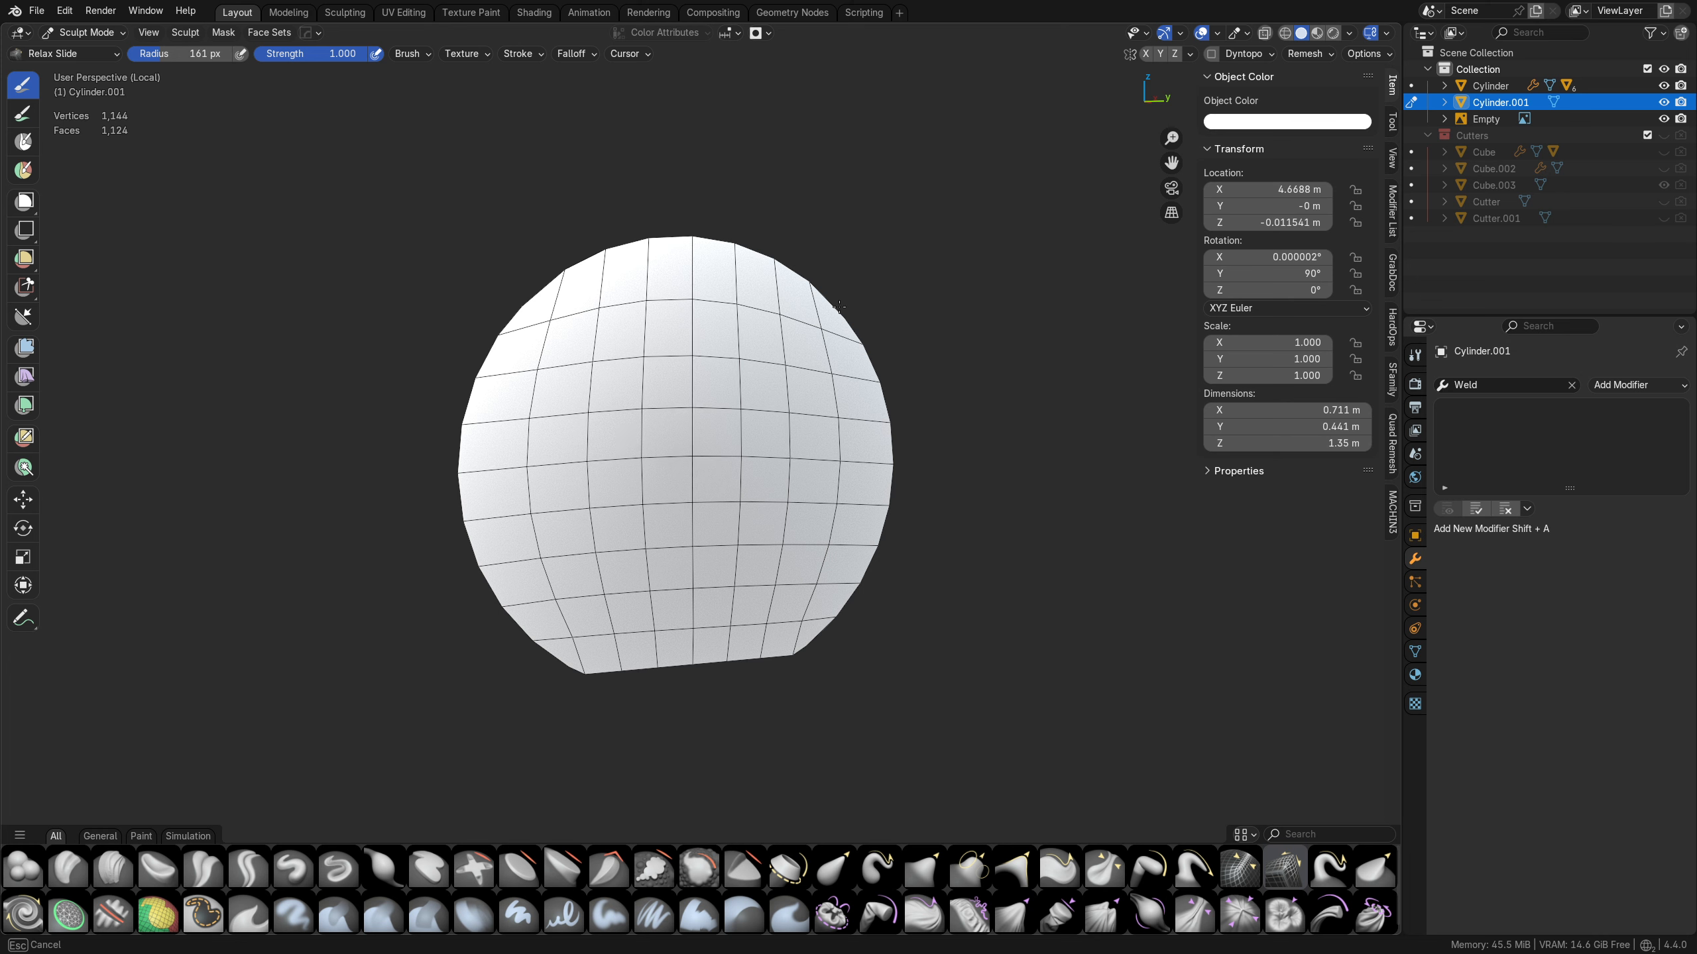
drag(572, 508, 848, 566)
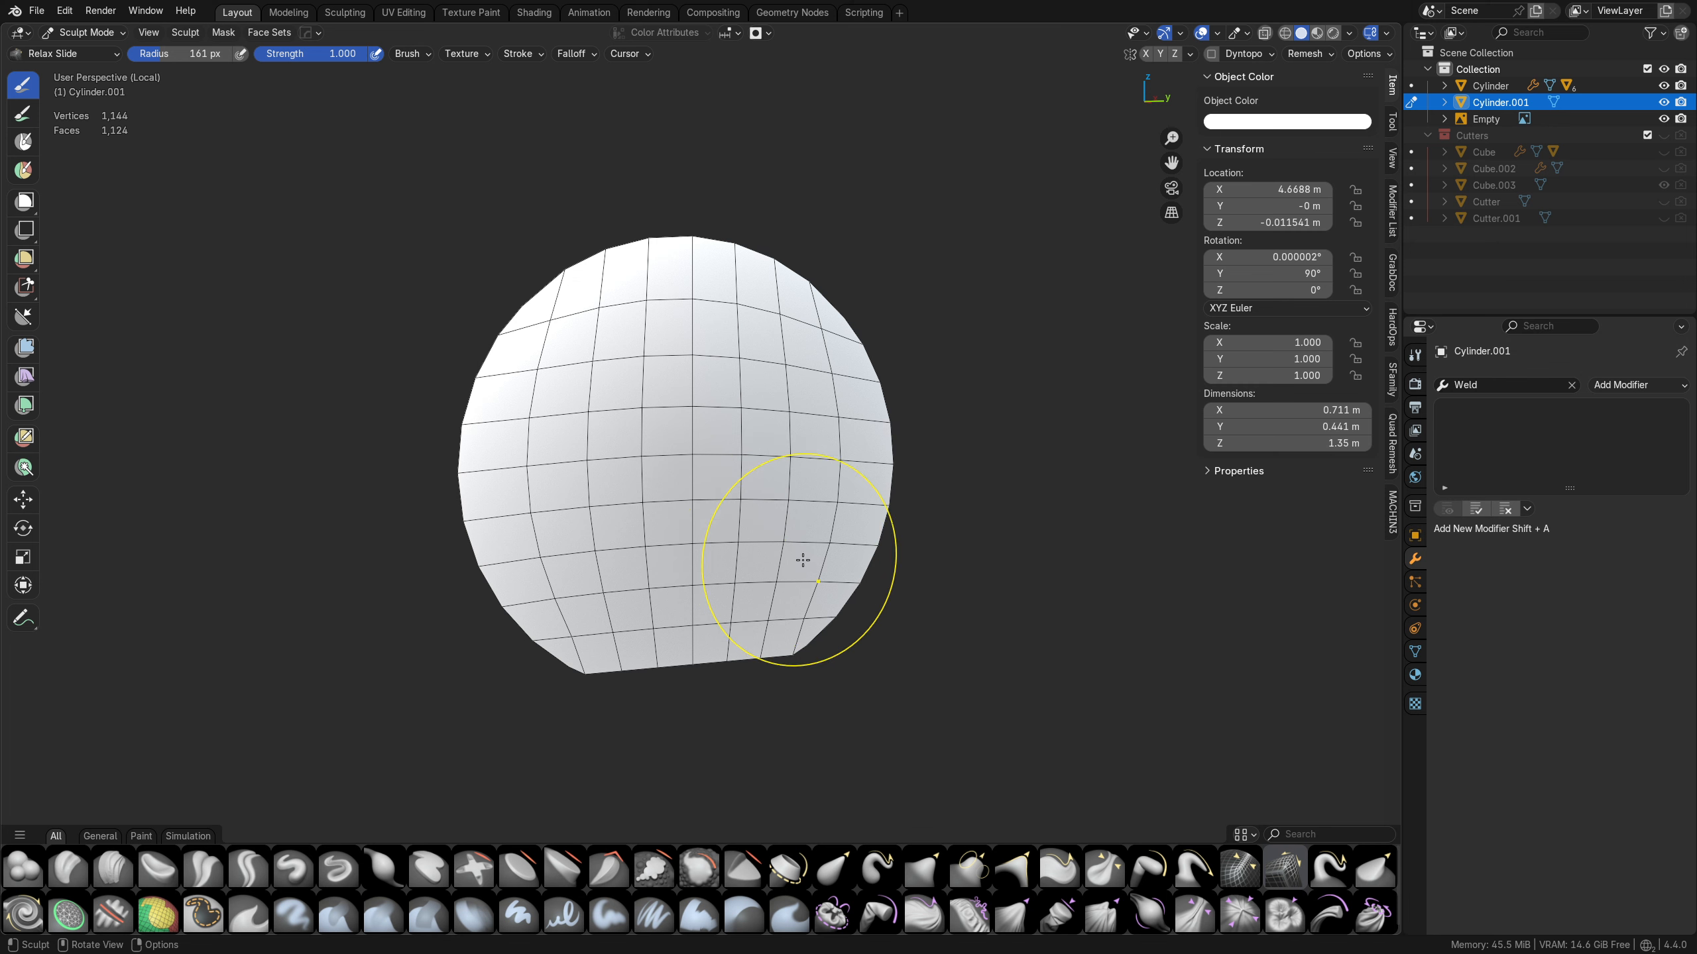
- Return to Edit Mode, reveal the hidden parts of the mesh and clear the face selection
key(Tab)
key(Escape)
key(alt+h)
key(Tab)
click(871, 602)
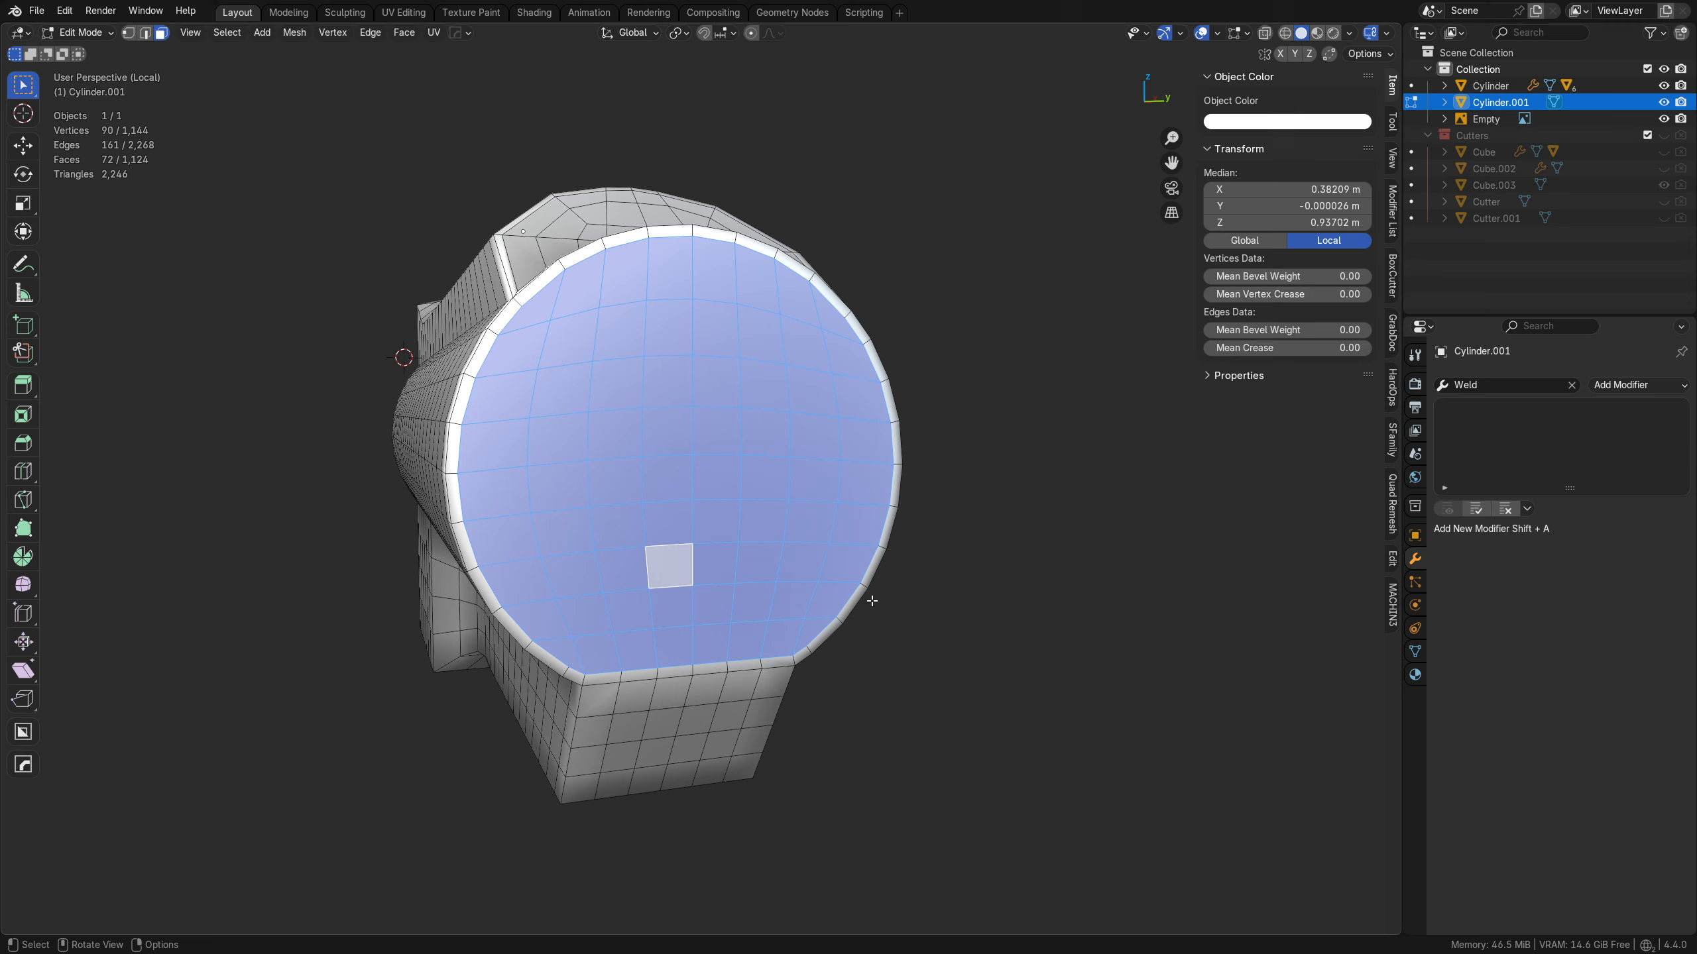
click(944, 512)
middle_drag(768, 441, 705, 519)
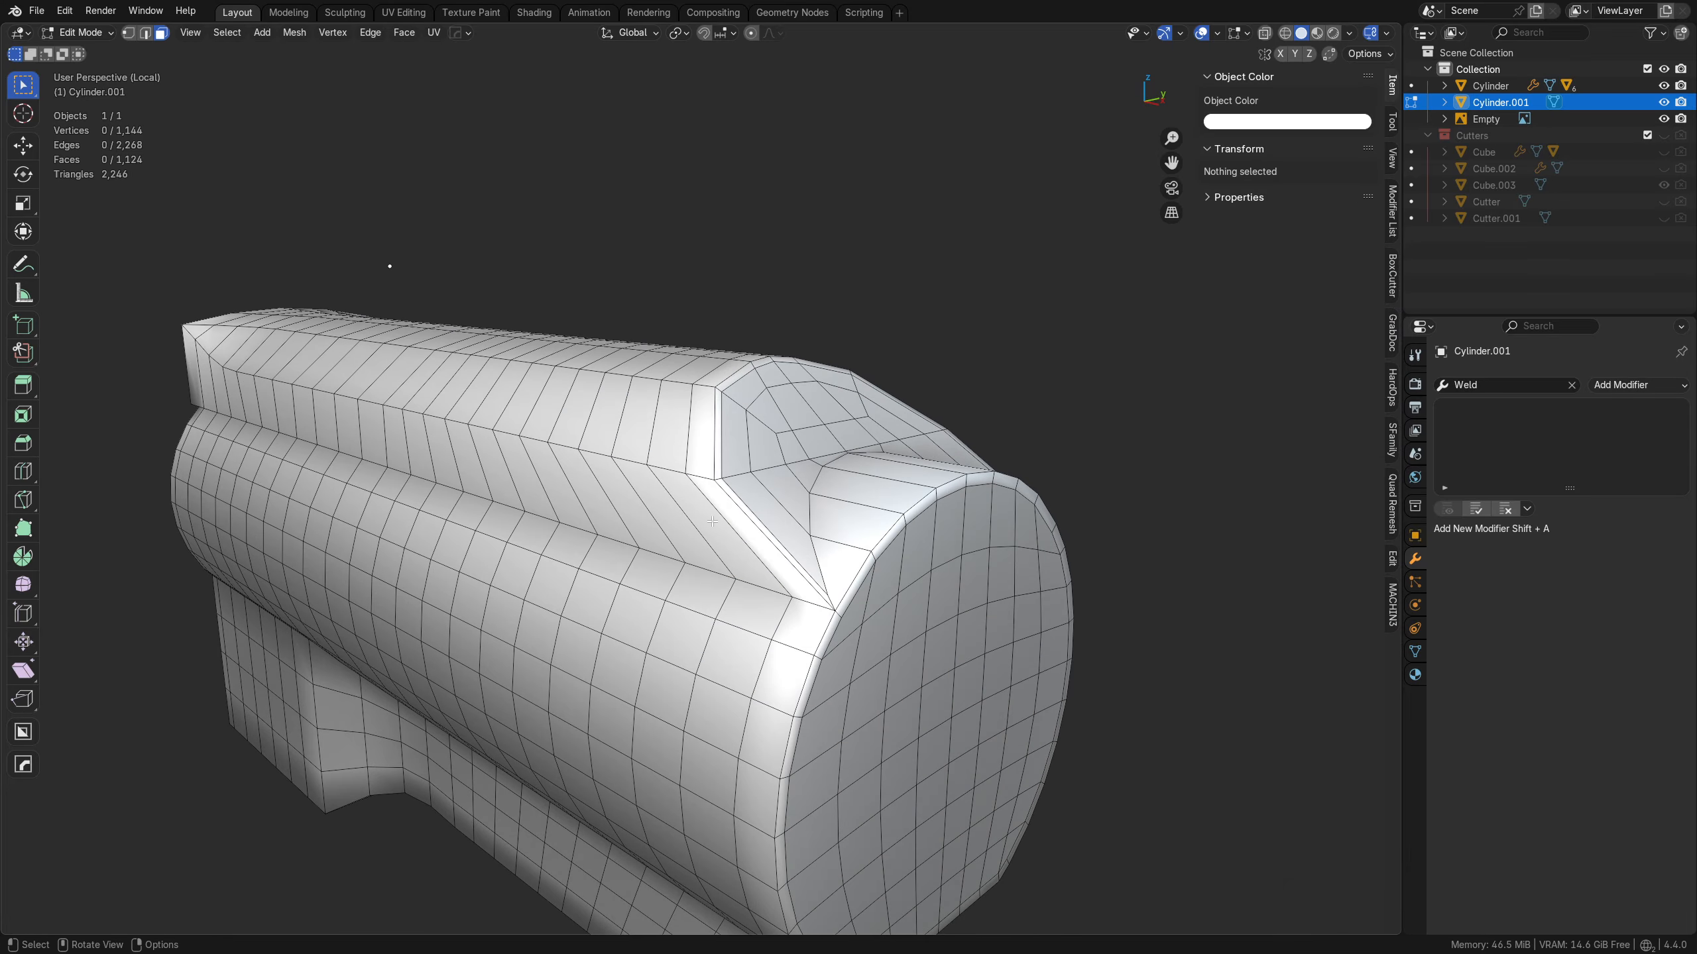
key(ctrl+r)
key(Escape)
- Select the long upper and lower edge paths of the sloped side panel, from its front corners to its rear tip
middle_drag(759, 452, 773, 522)
click(828, 505)
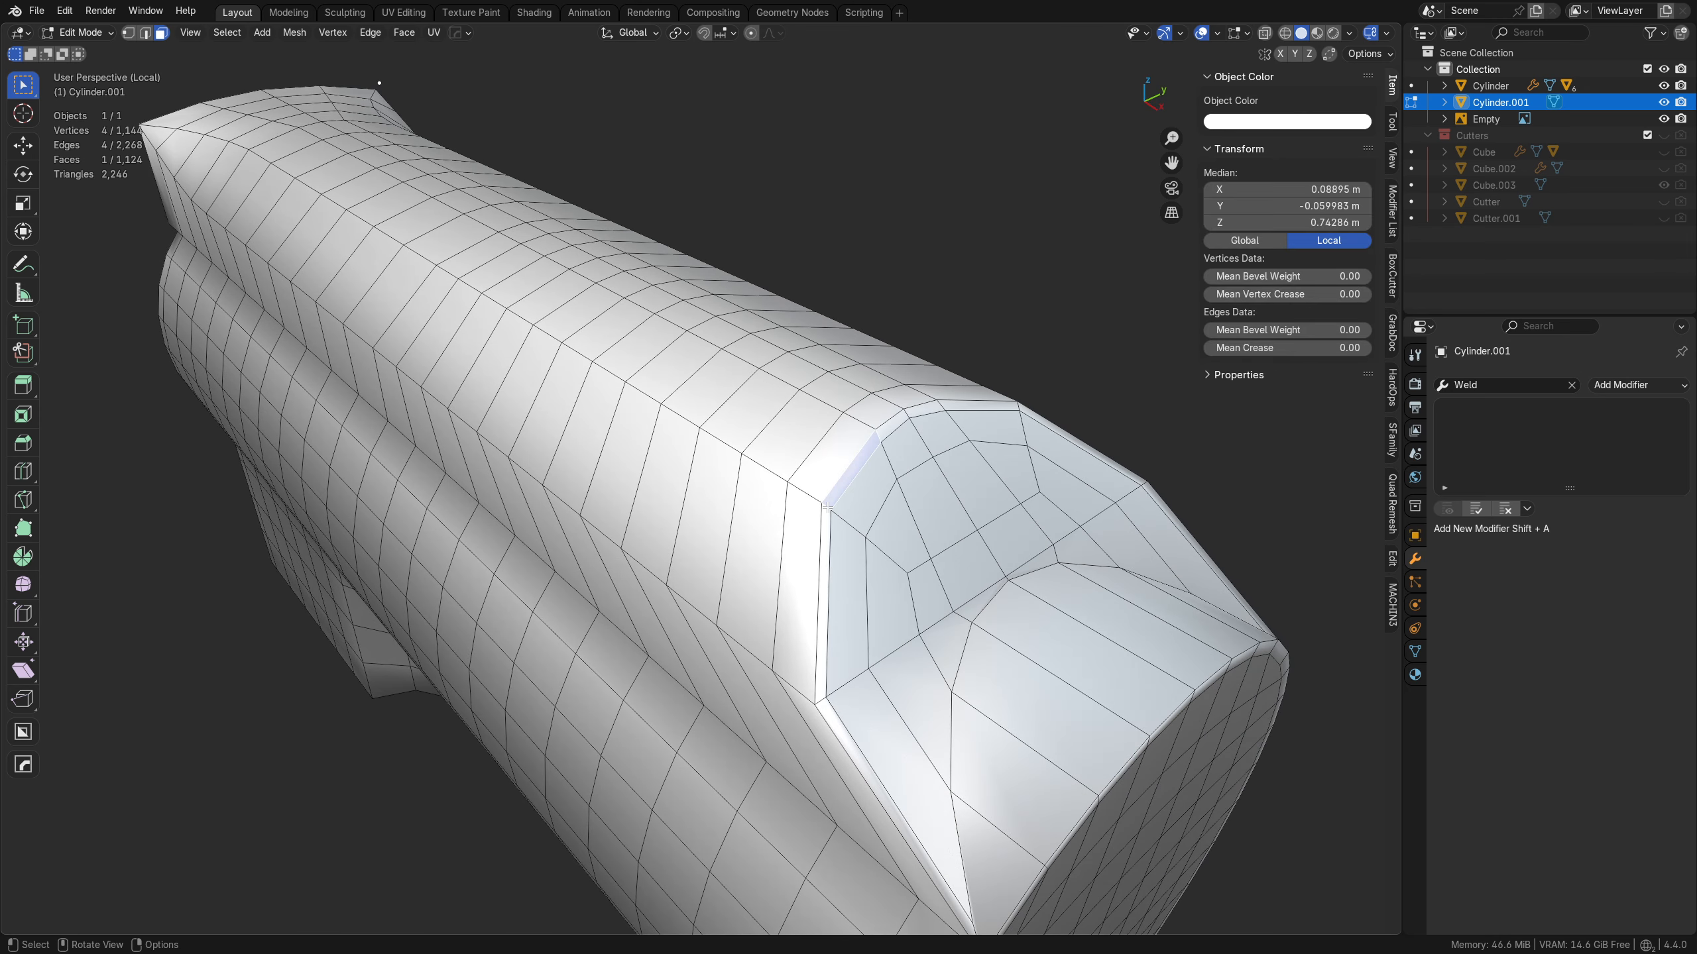
key(Tab)
click(790, 573)
click(826, 507)
shift+middle_drag(792, 506, 1236, 691)
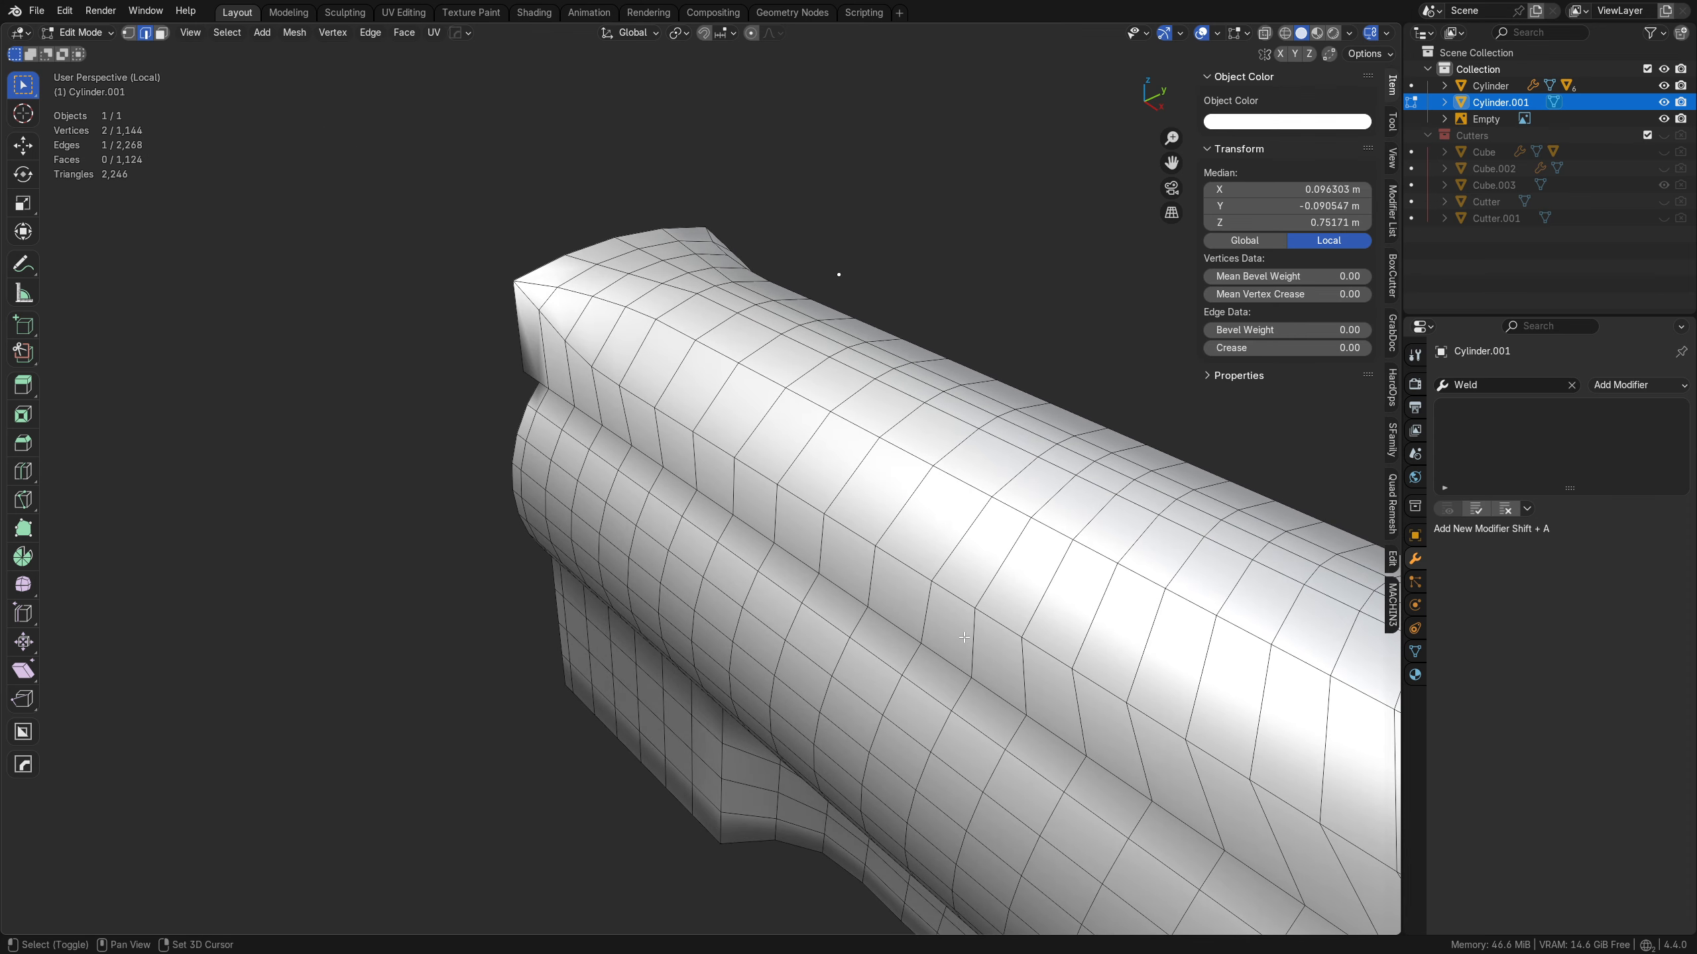
ctrl+click(536, 285)
key(shift+2)
shift+middle_drag(1343, 799, 990, 591)
ctrl+click(940, 602)
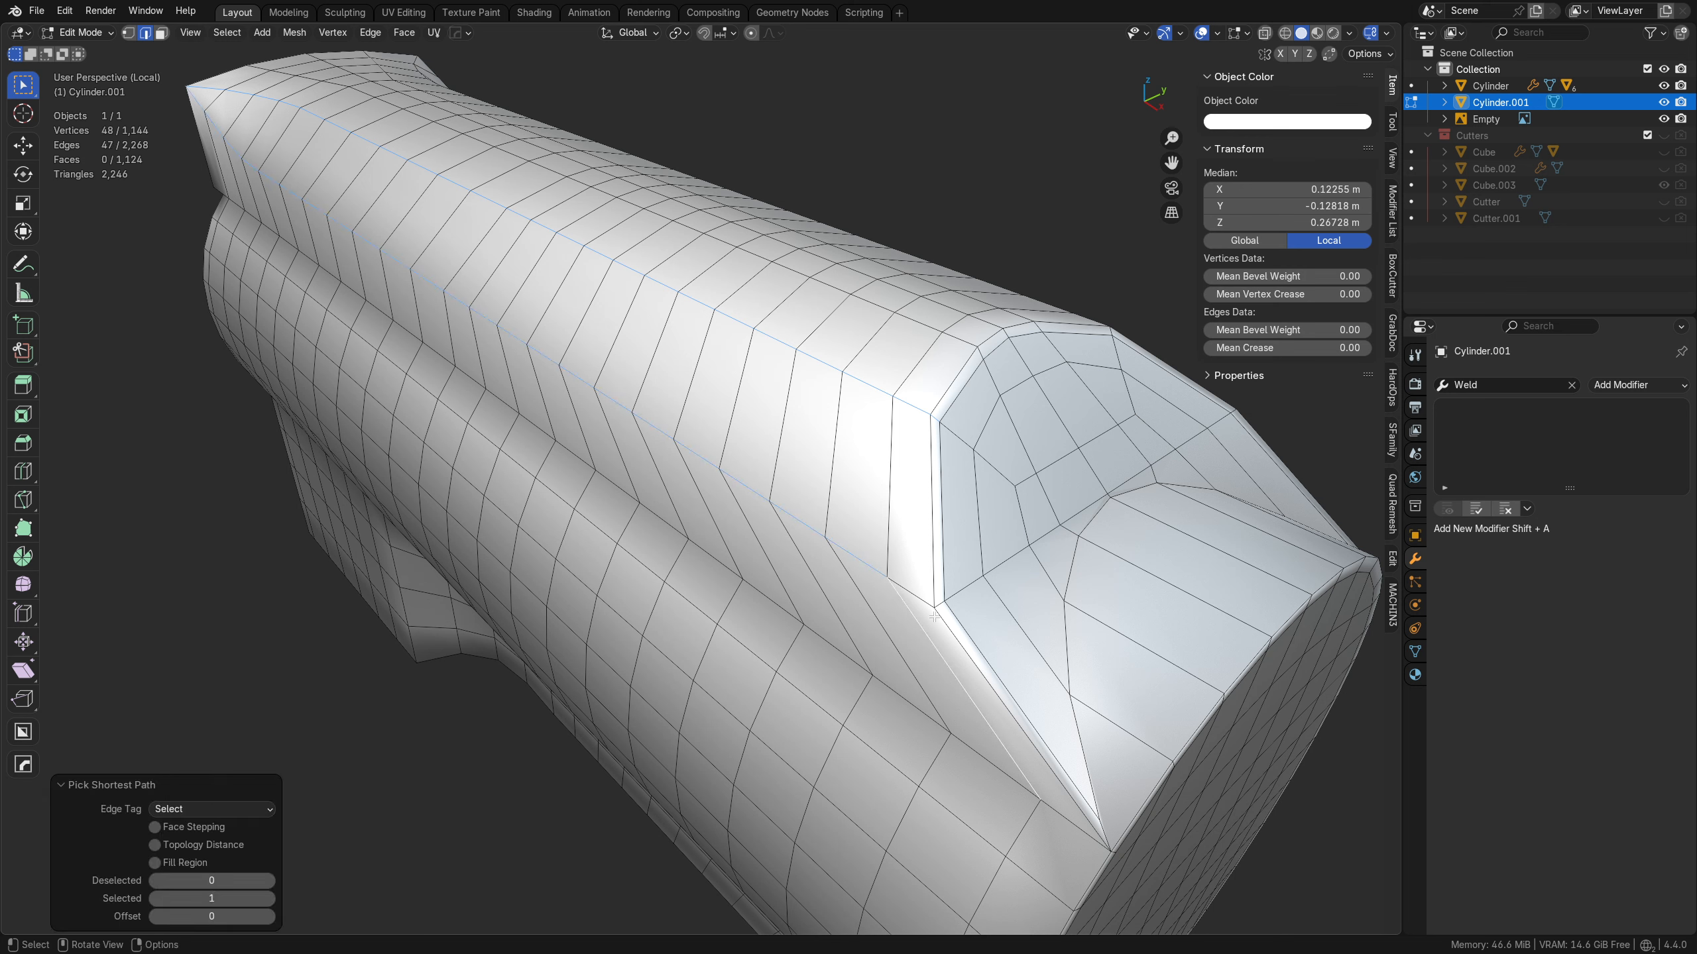
key(ctrl+z)
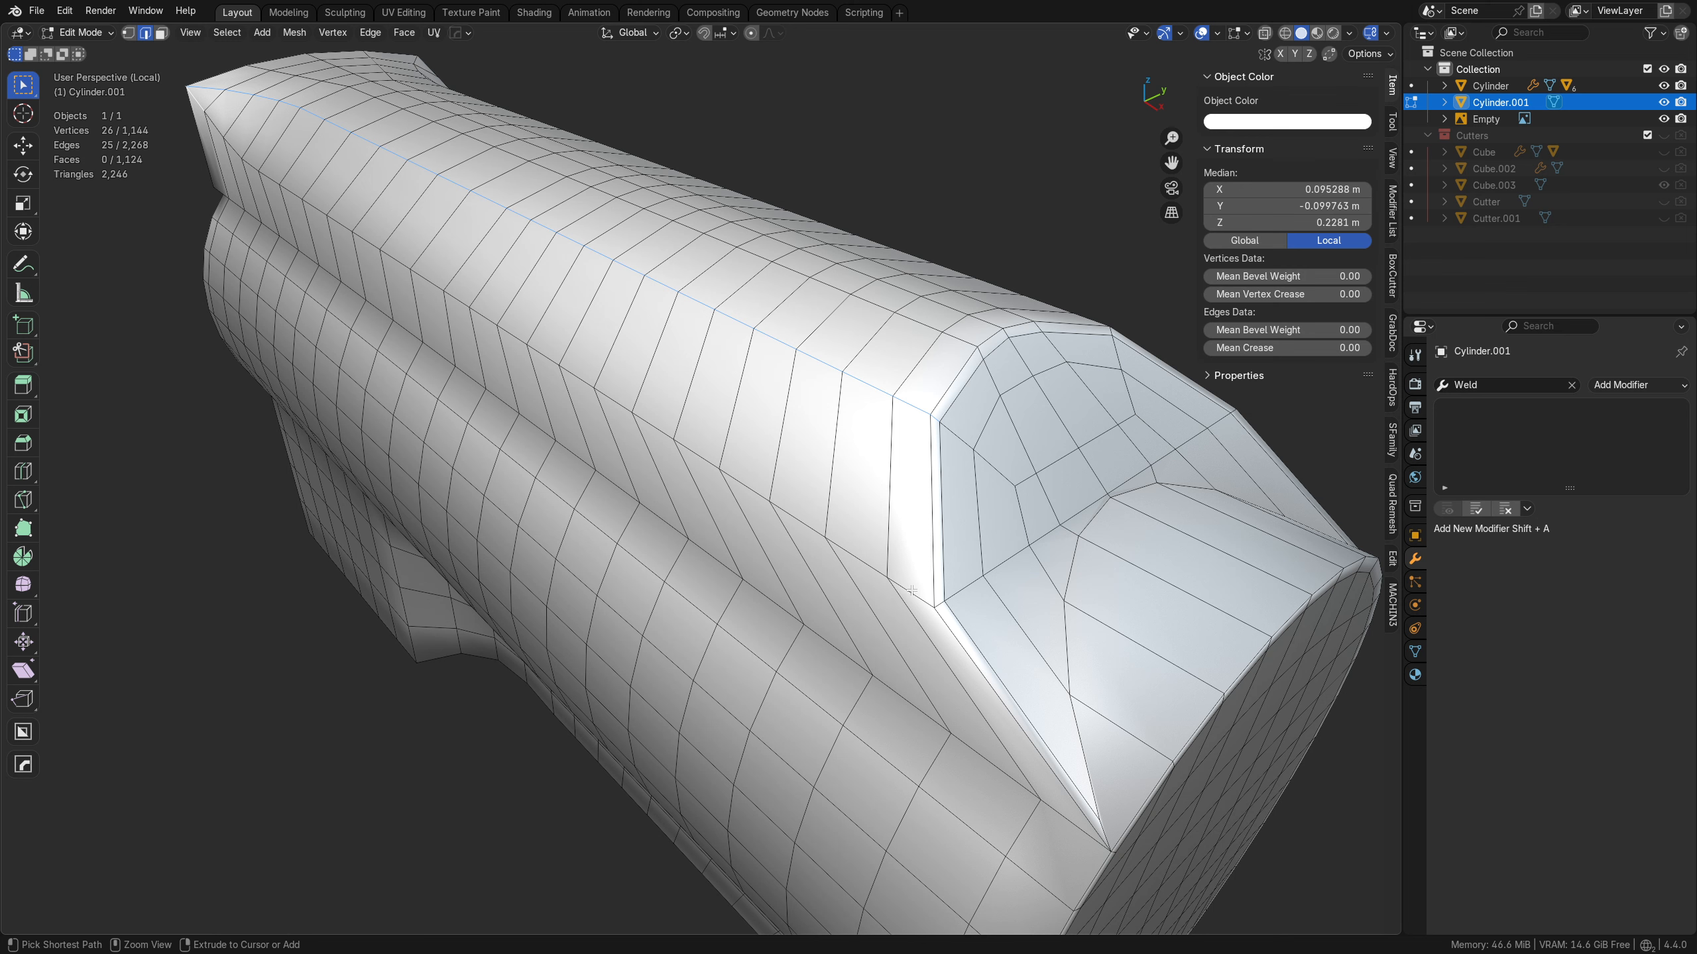
ctrl+click(938, 604)
- Bevel the selected panel edges with width 0.00781 m, 2 segments and profile shape 1.000
shift+middle_drag(939, 603, 762, 569)
scroll(785, 568, up, 2)
scroll(762, 569, up, 1)
key(ctrl+b)
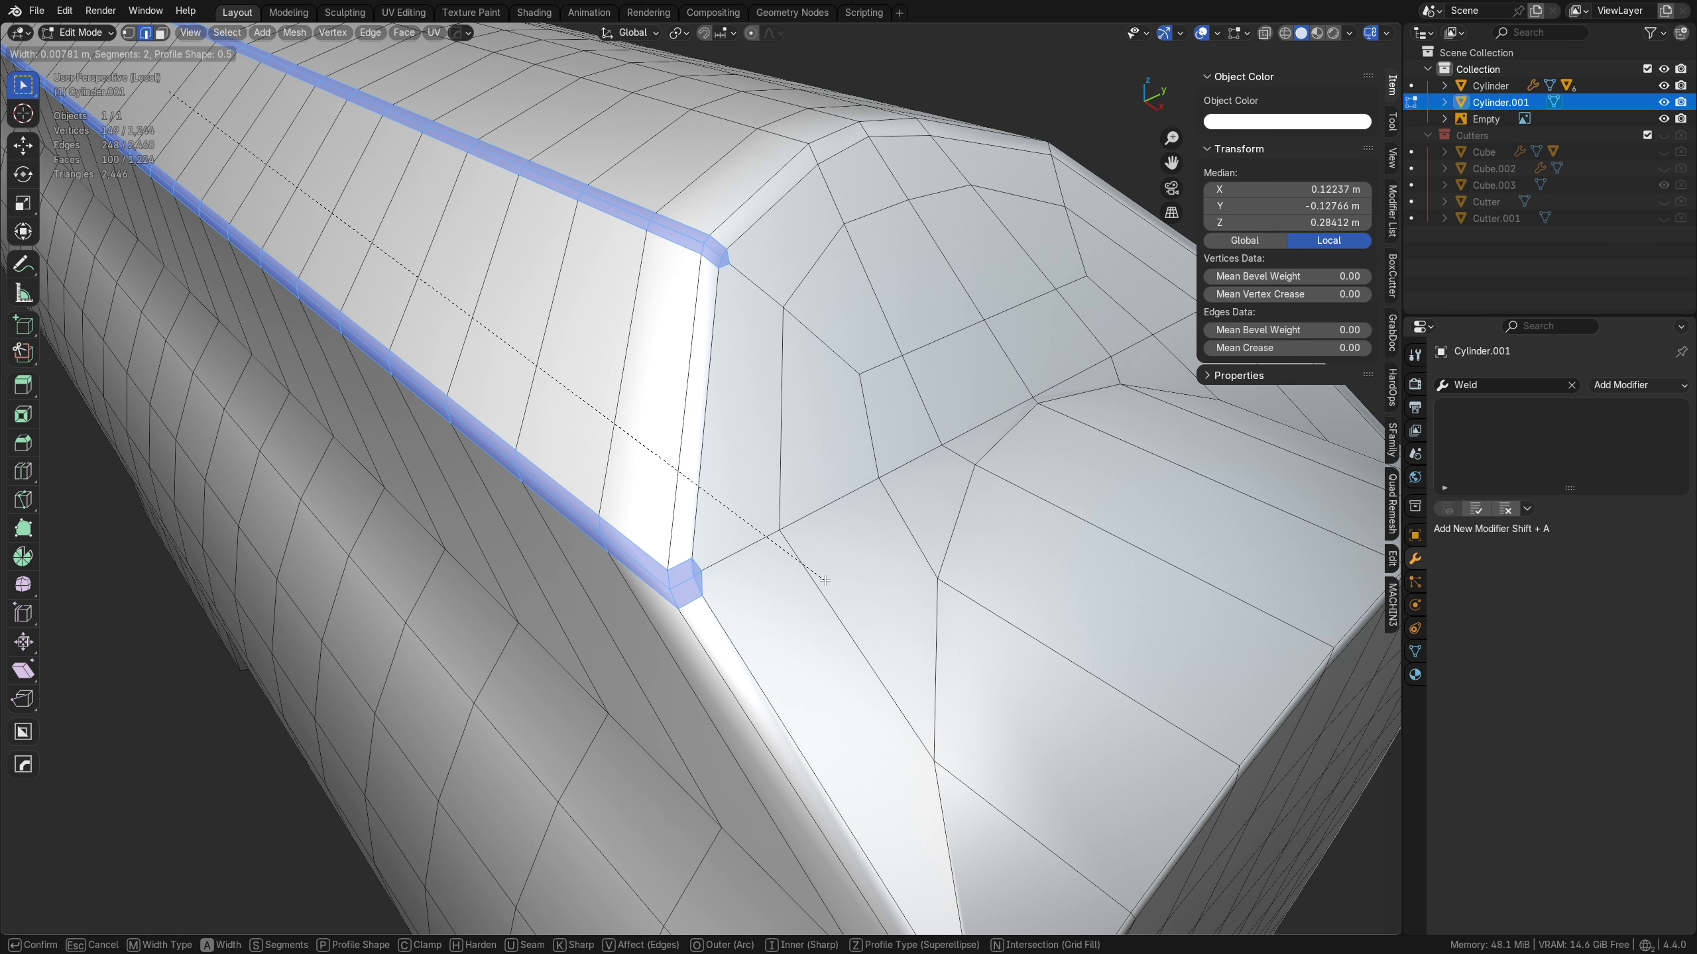
click(825, 580)
drag(217, 697, 255, 698)
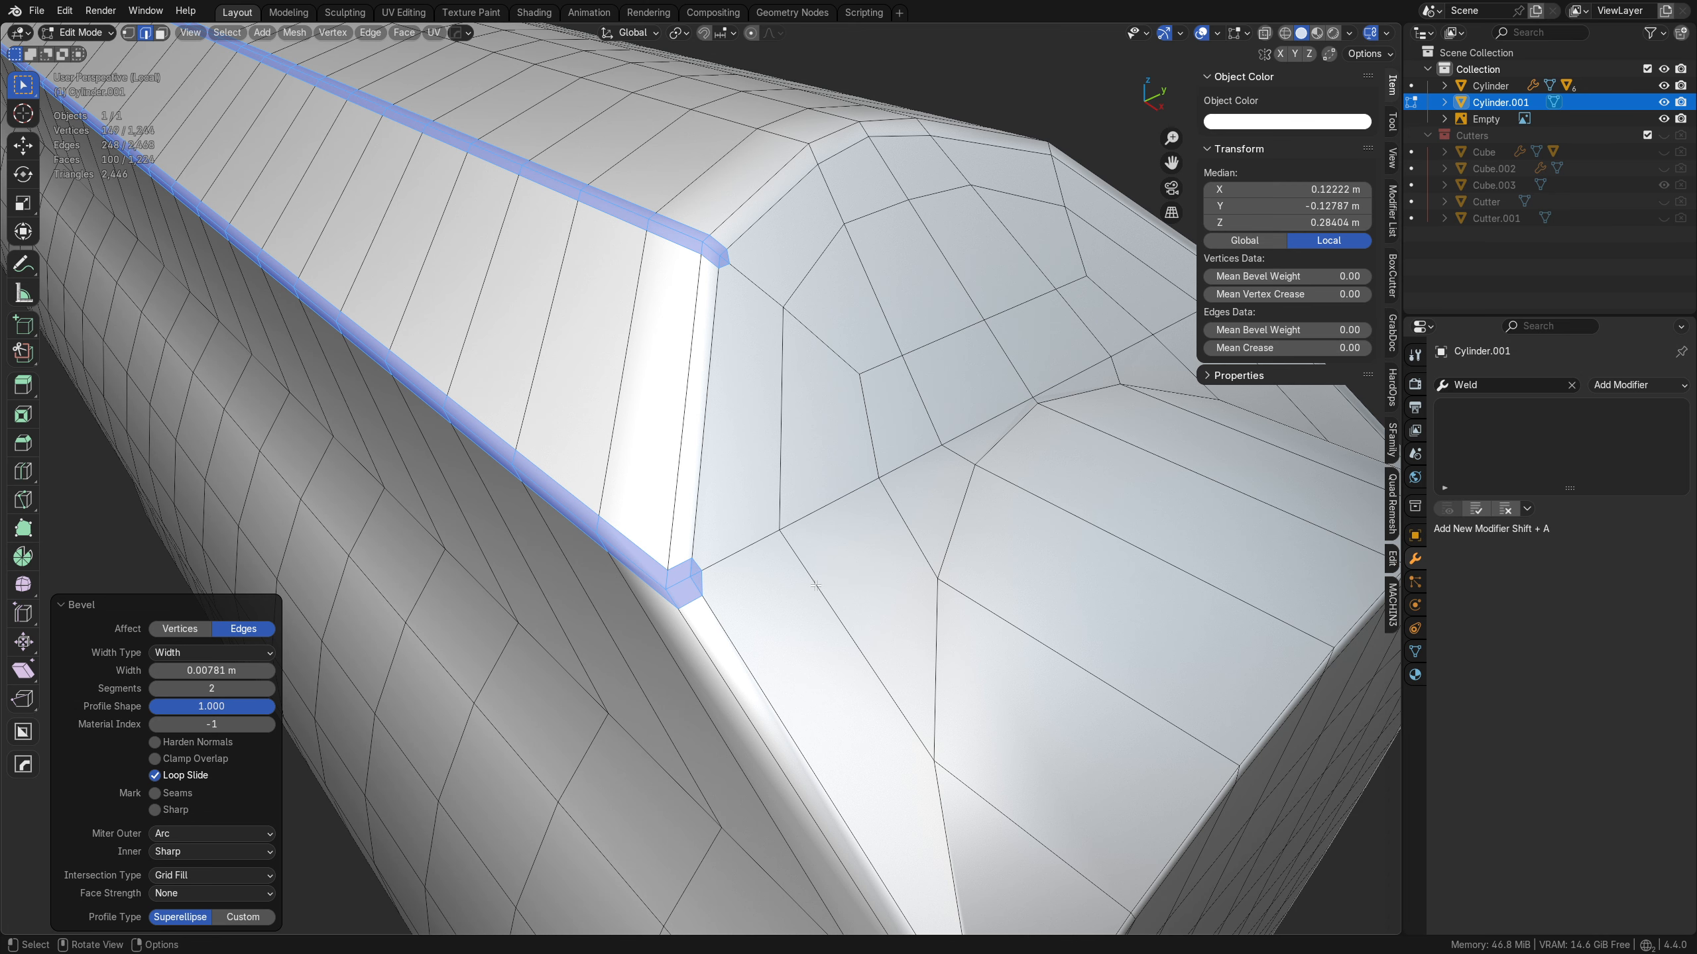
- Merge the extra bevel vertices at the panel's lower front corner and dissolve the leftover short edge there
key(1)
click(704, 585)
shift+click(703, 583)
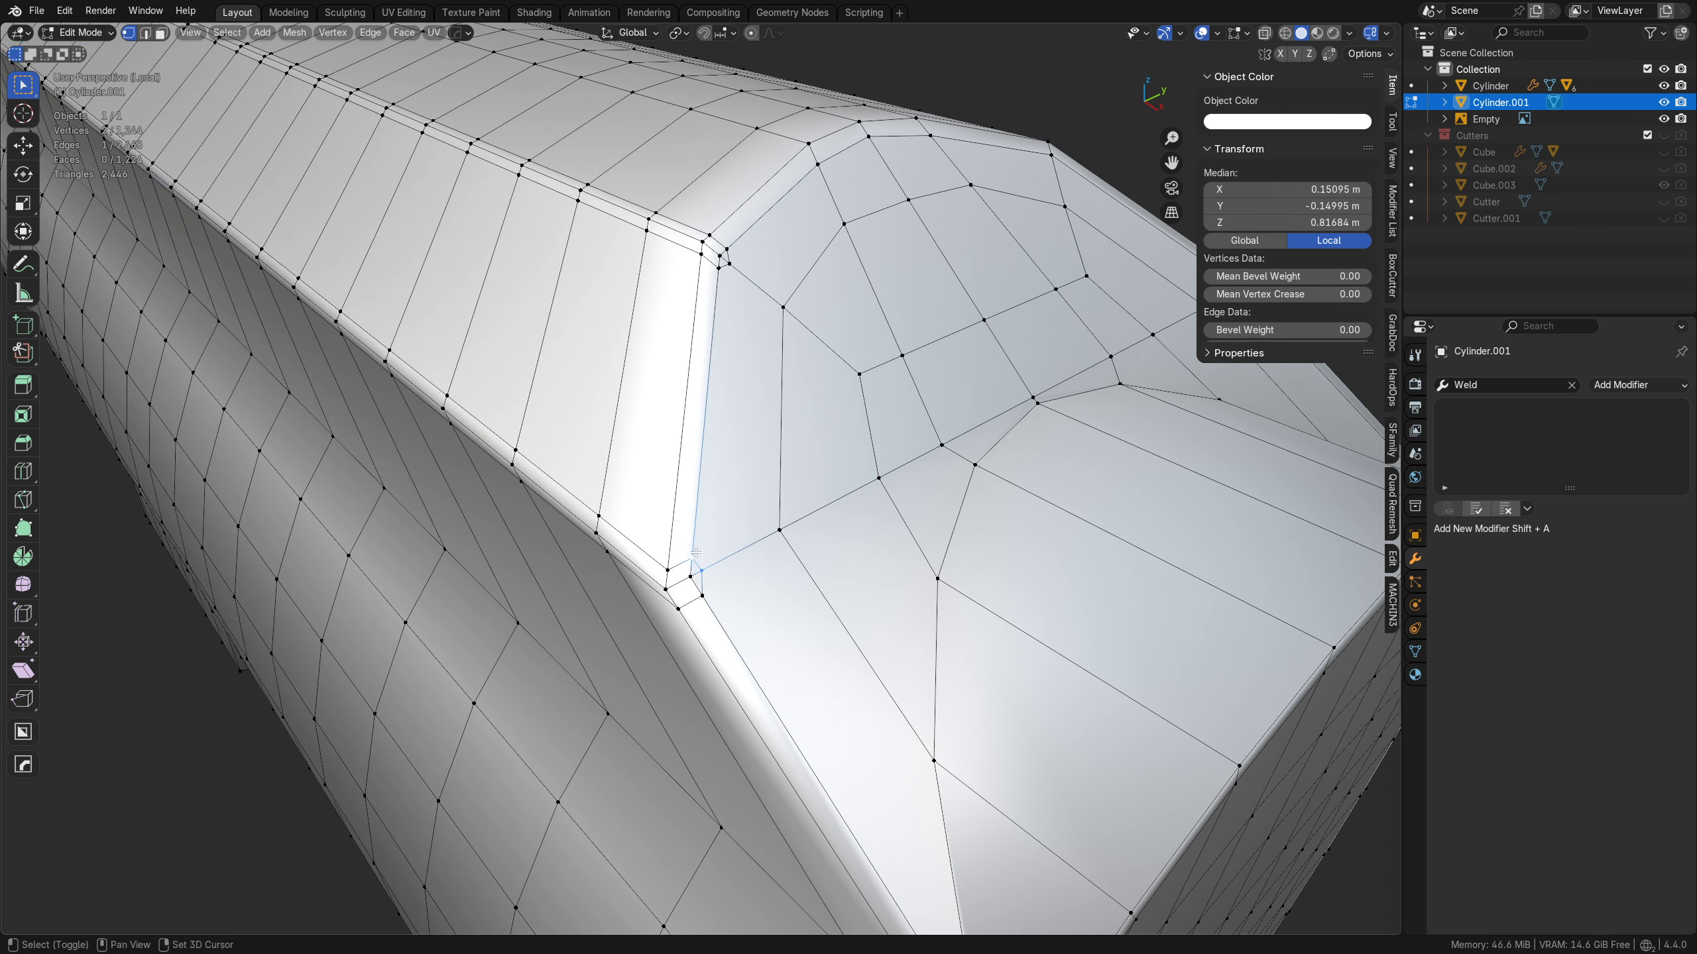
key(1)
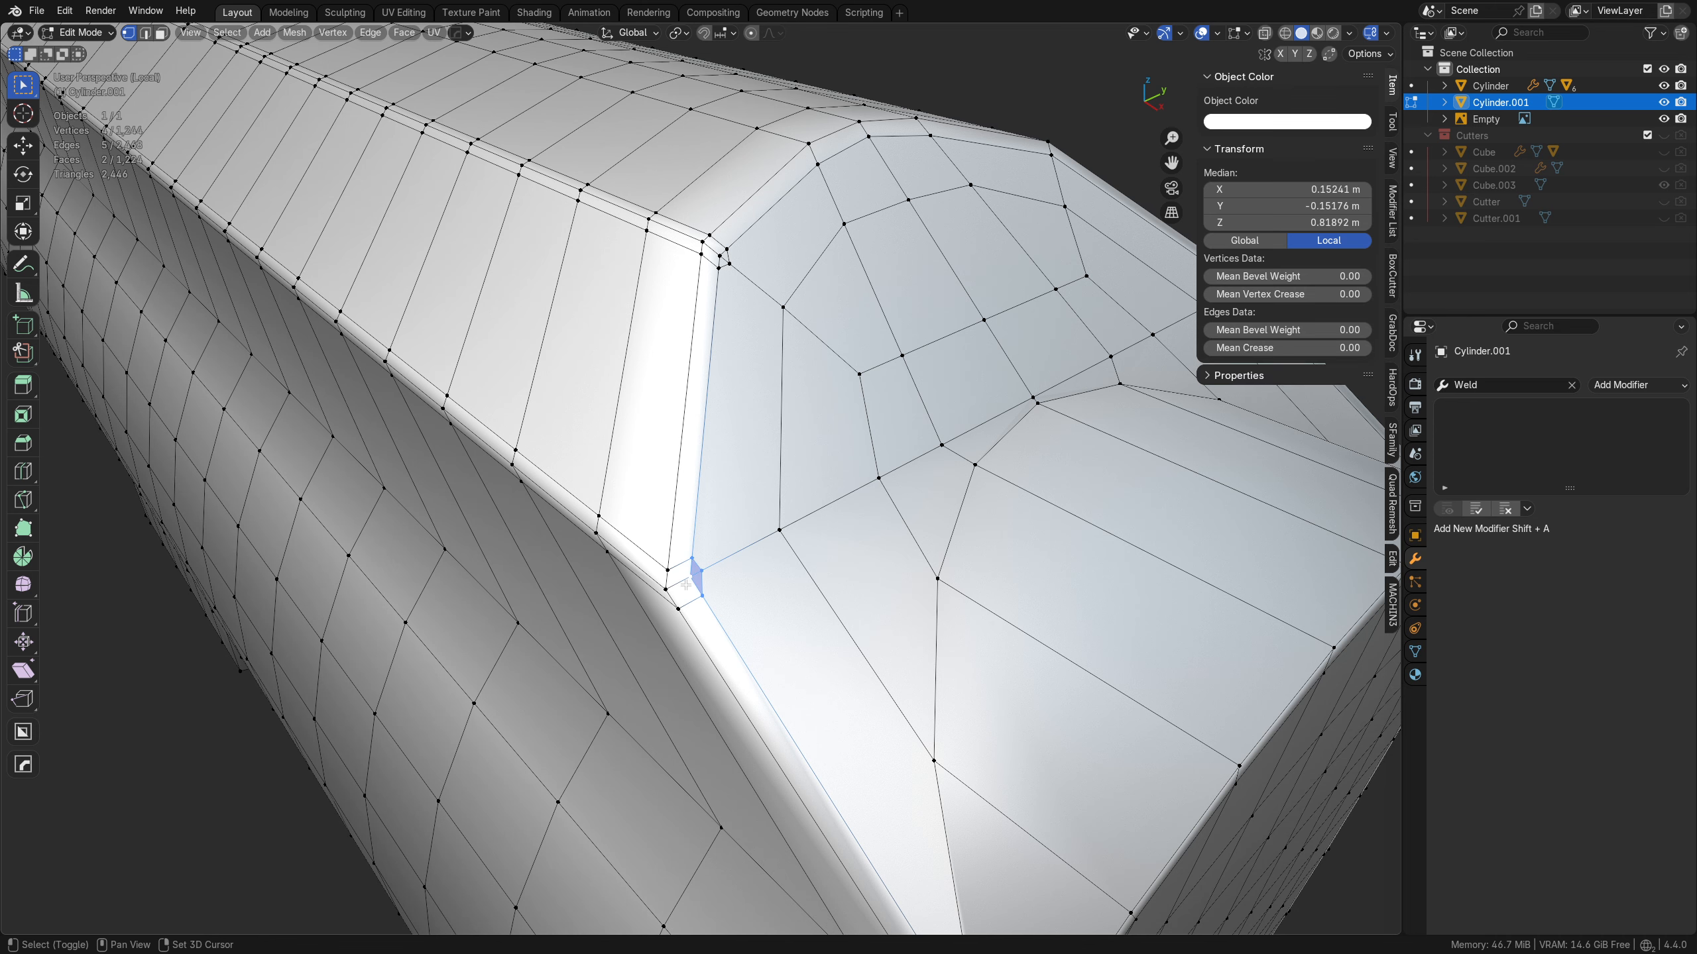
key(2)
click(680, 582)
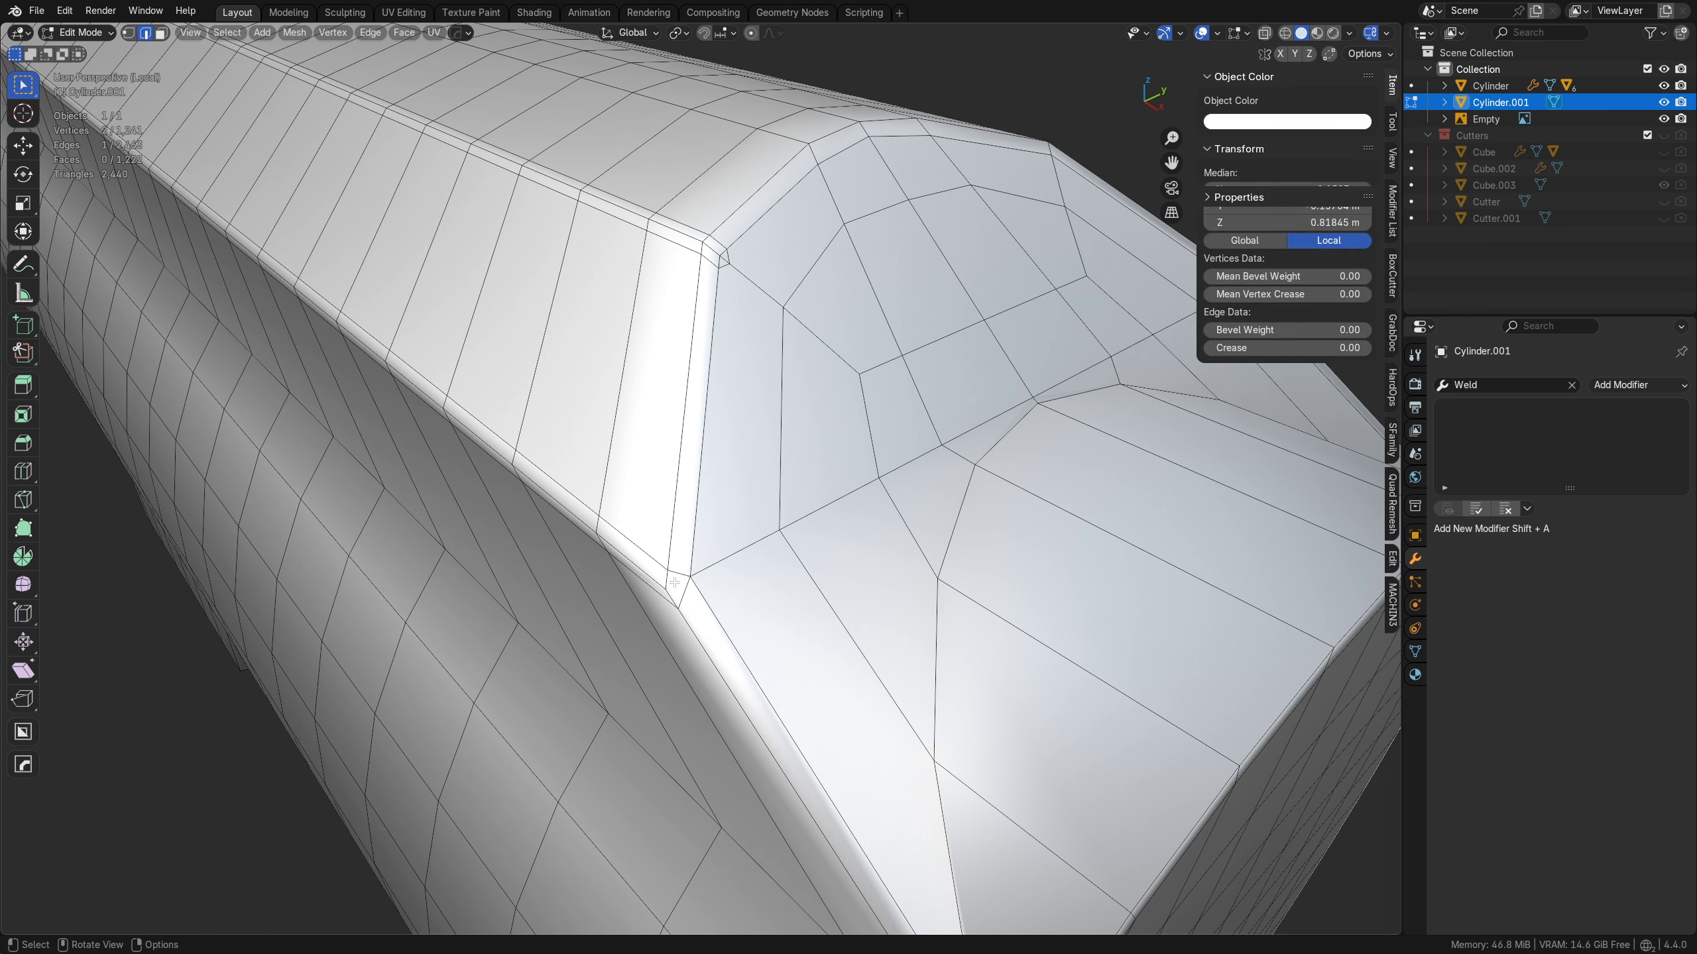
key(ctrl+x)
shift+middle_drag(740, 371, 712, 462)
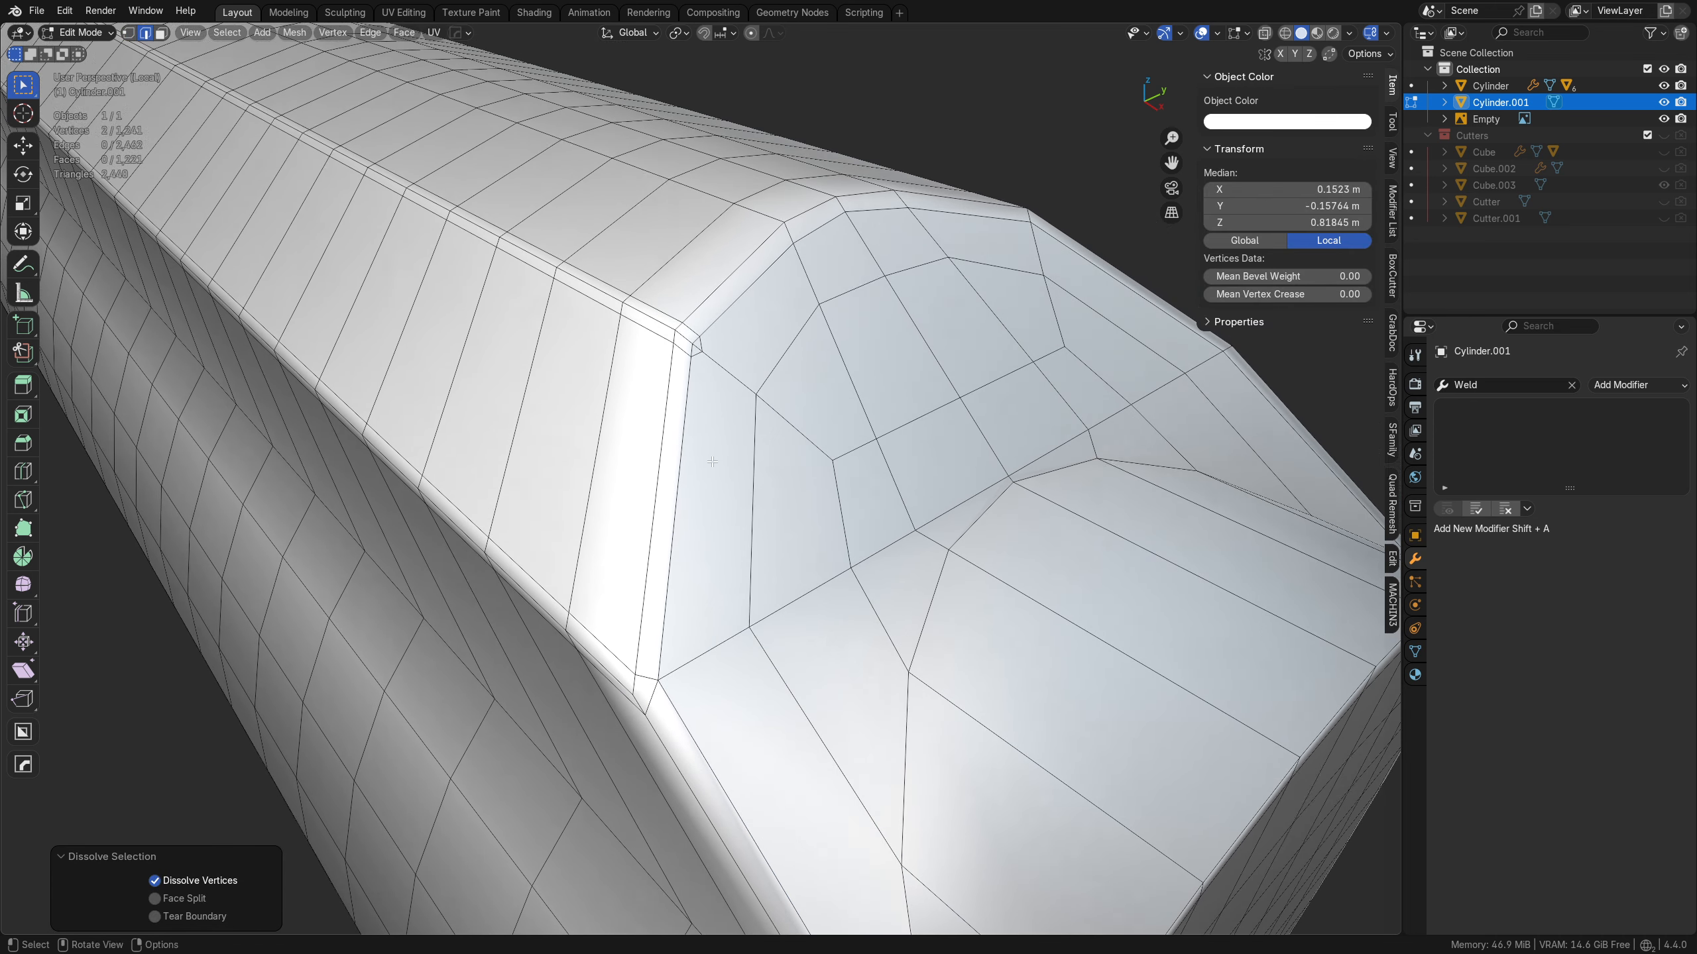
- Try to slide a bevel vertex at the panel's upper front corner with Vertex Slide at factor 1.000
key(Tab)
click(685, 363)
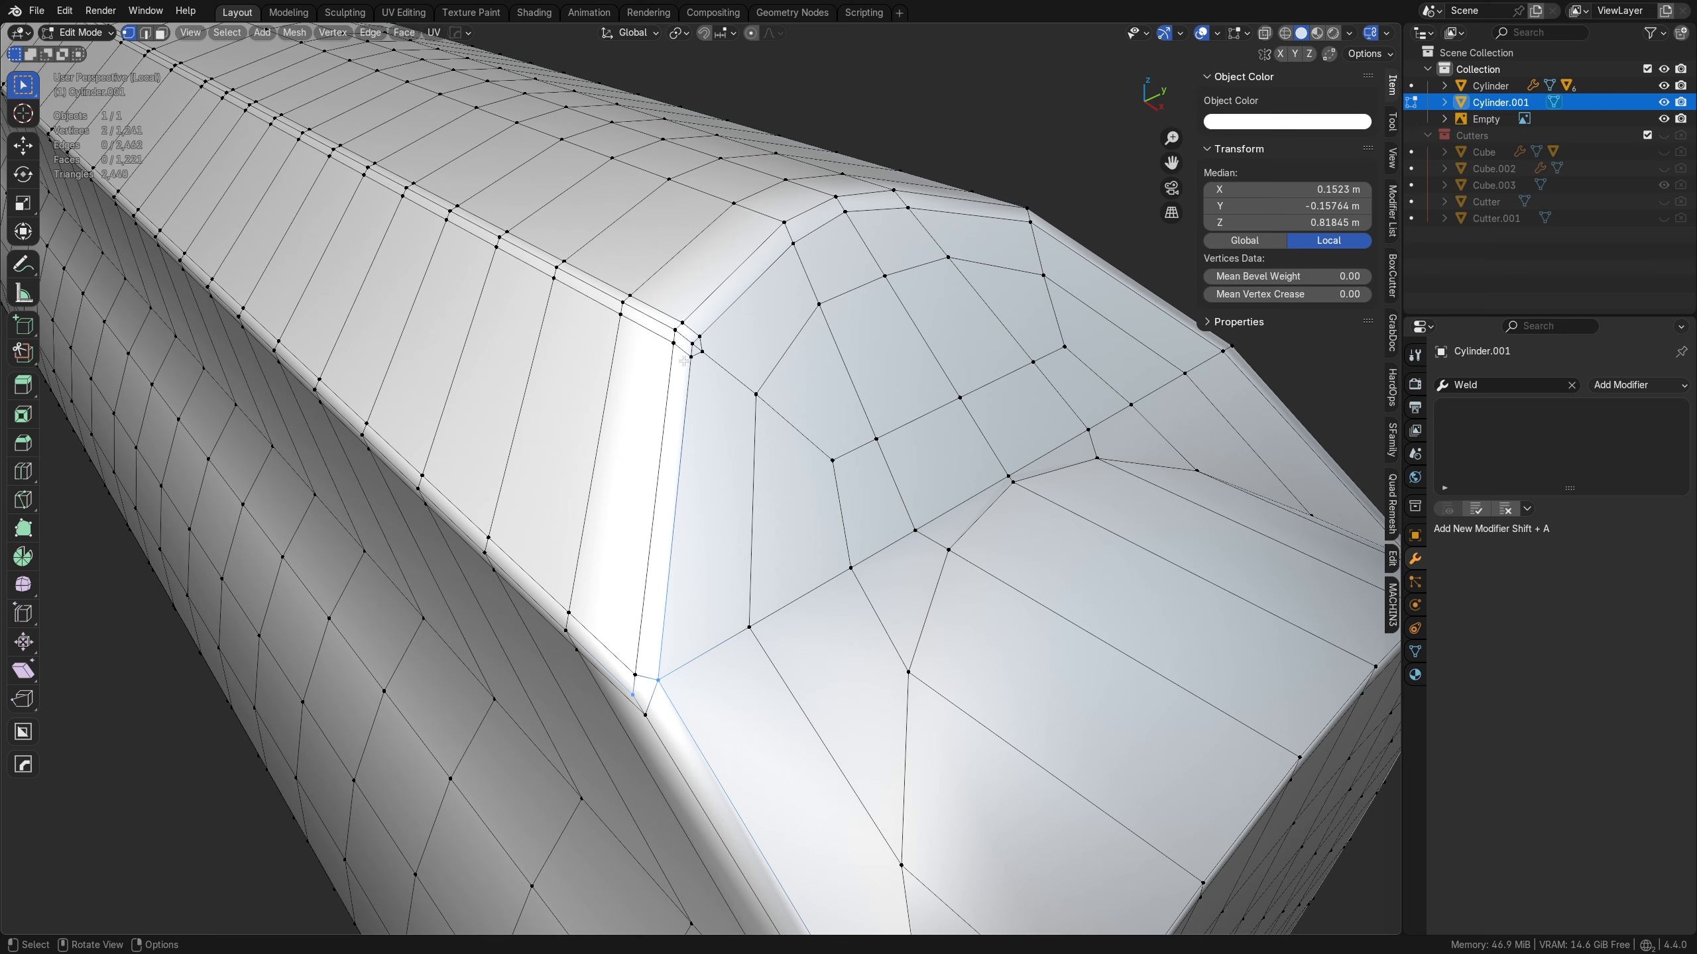
click(684, 362)
scroll(688, 355, up, 2)
shift+middle_drag(730, 287, 737, 407)
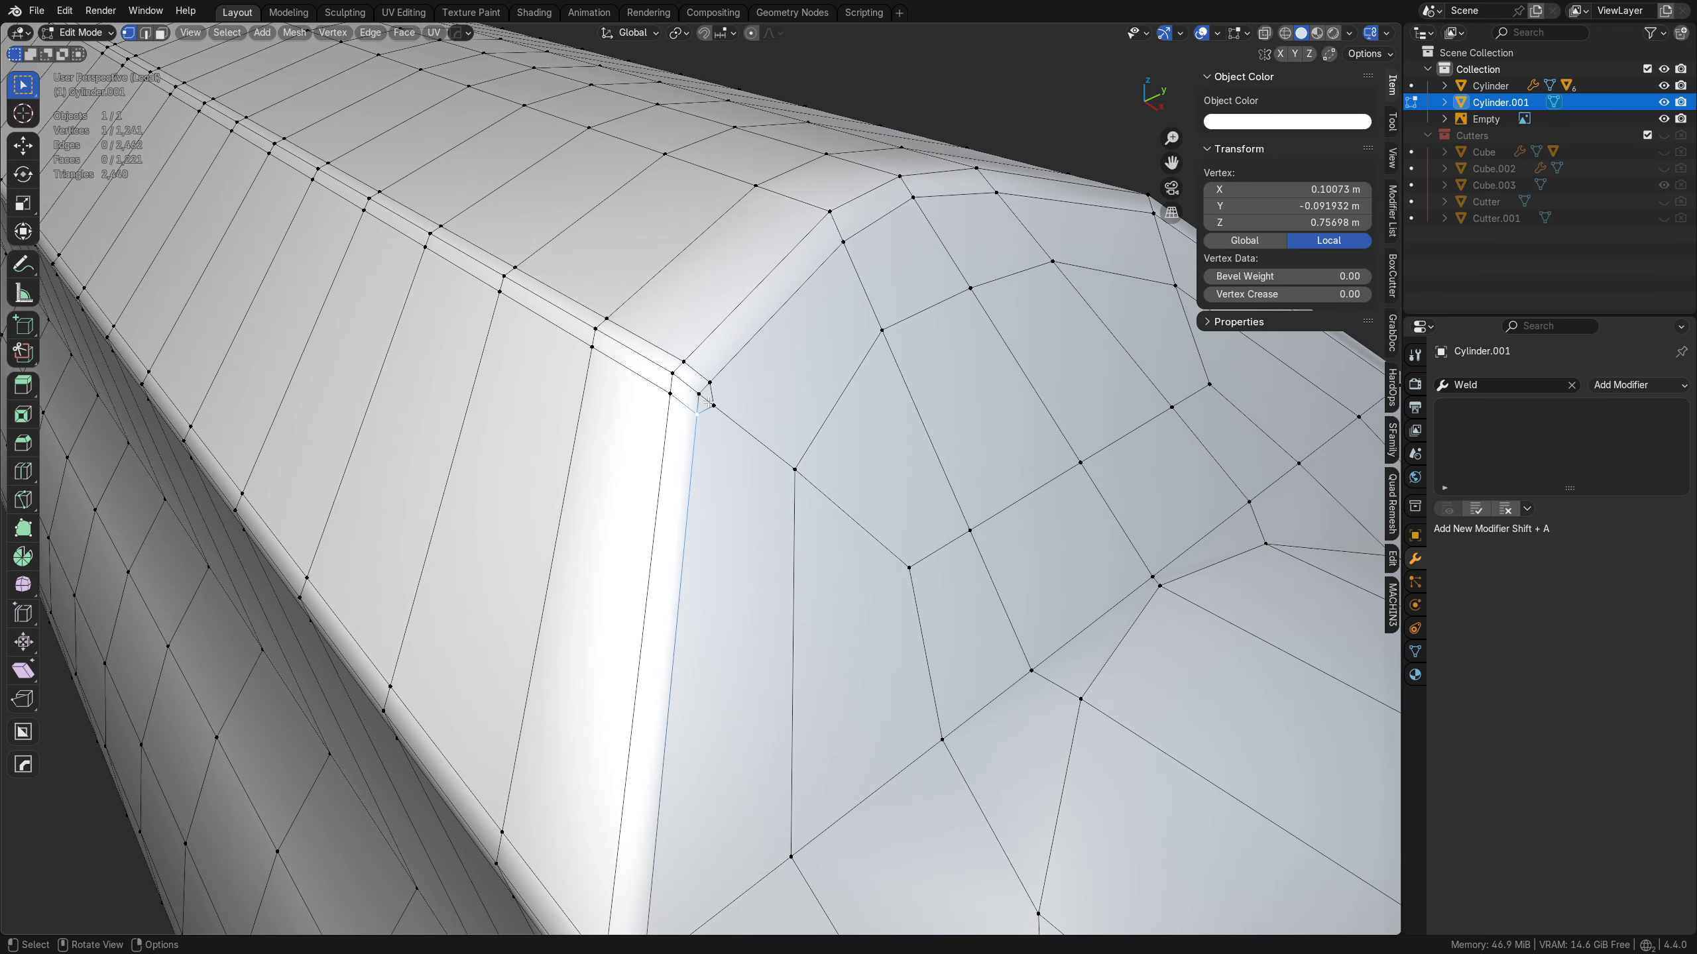
key(shift+v)
click(928, 561)
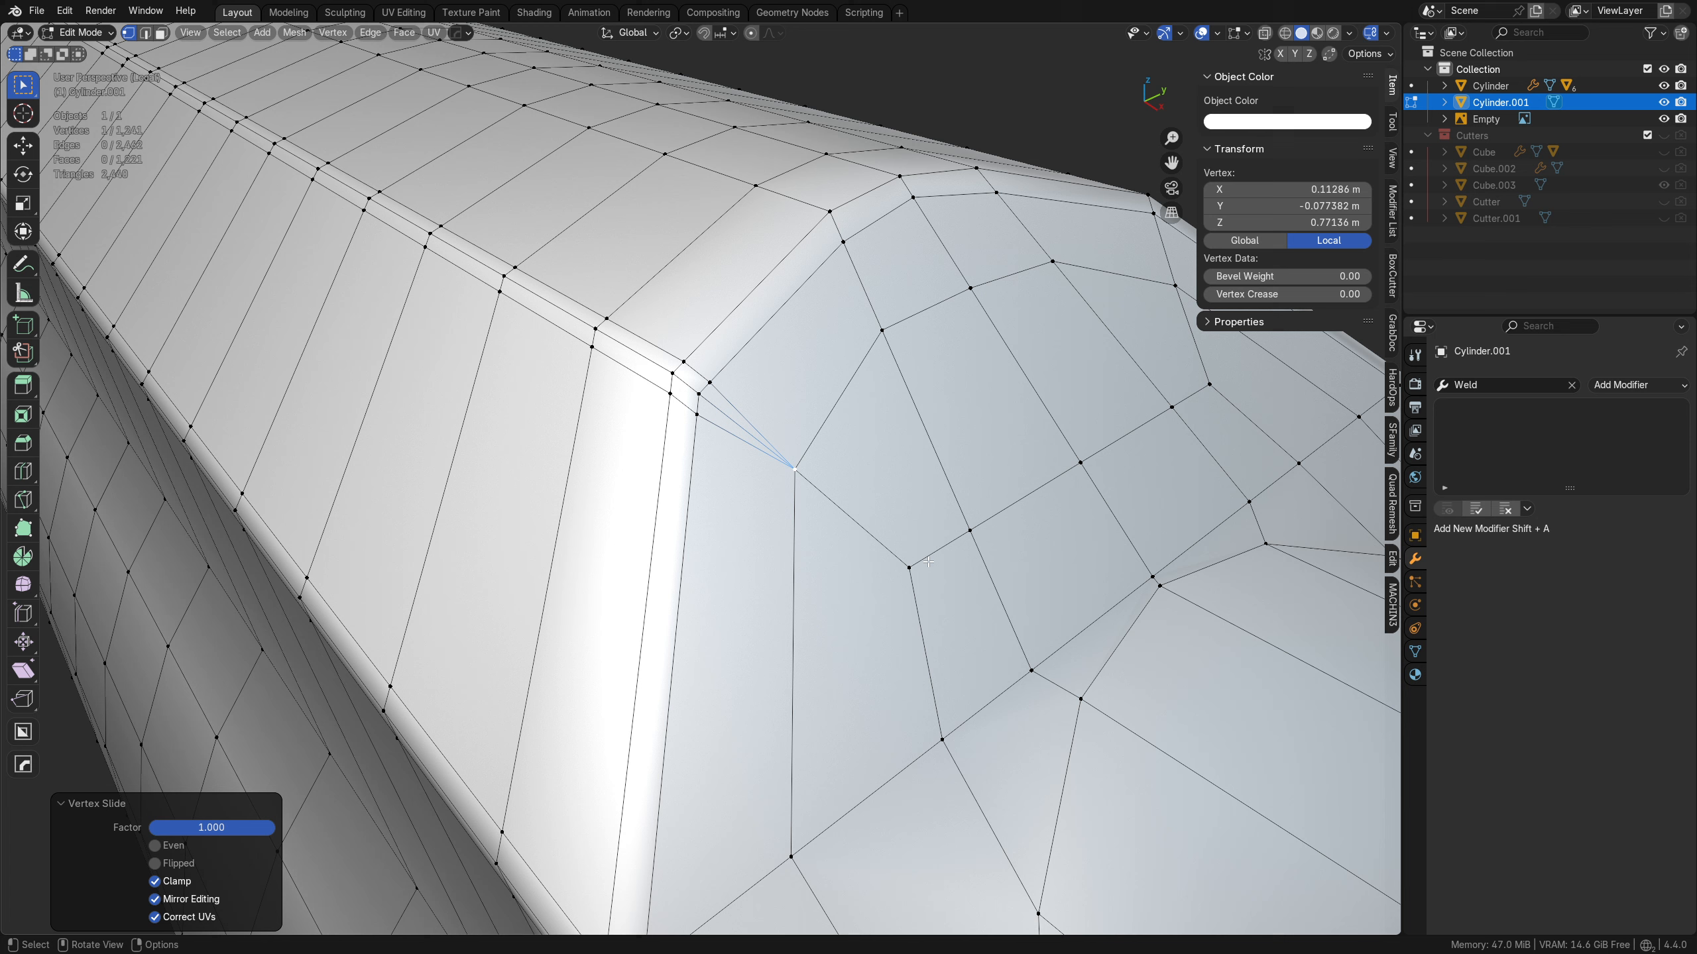
key(ctrl+z)
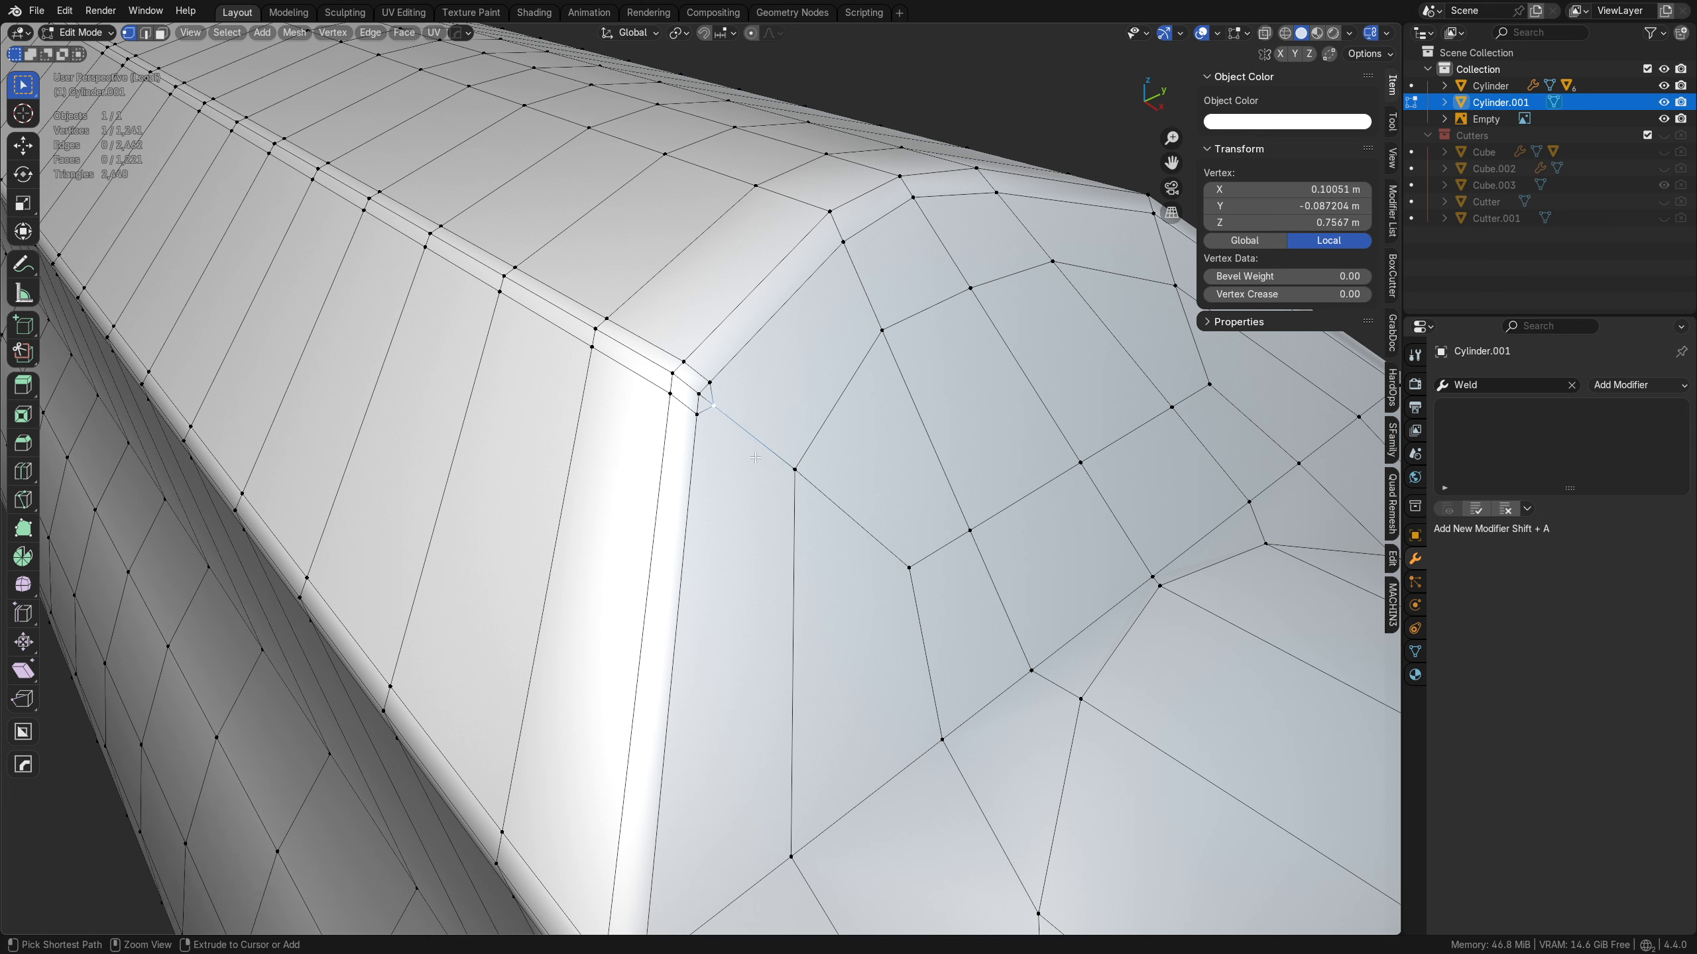
- Merge the extra bevel vertices at the panel's upper front corner and dissolve the leftover short edge
shift+click(701, 411)
key(1)
key(Tab)
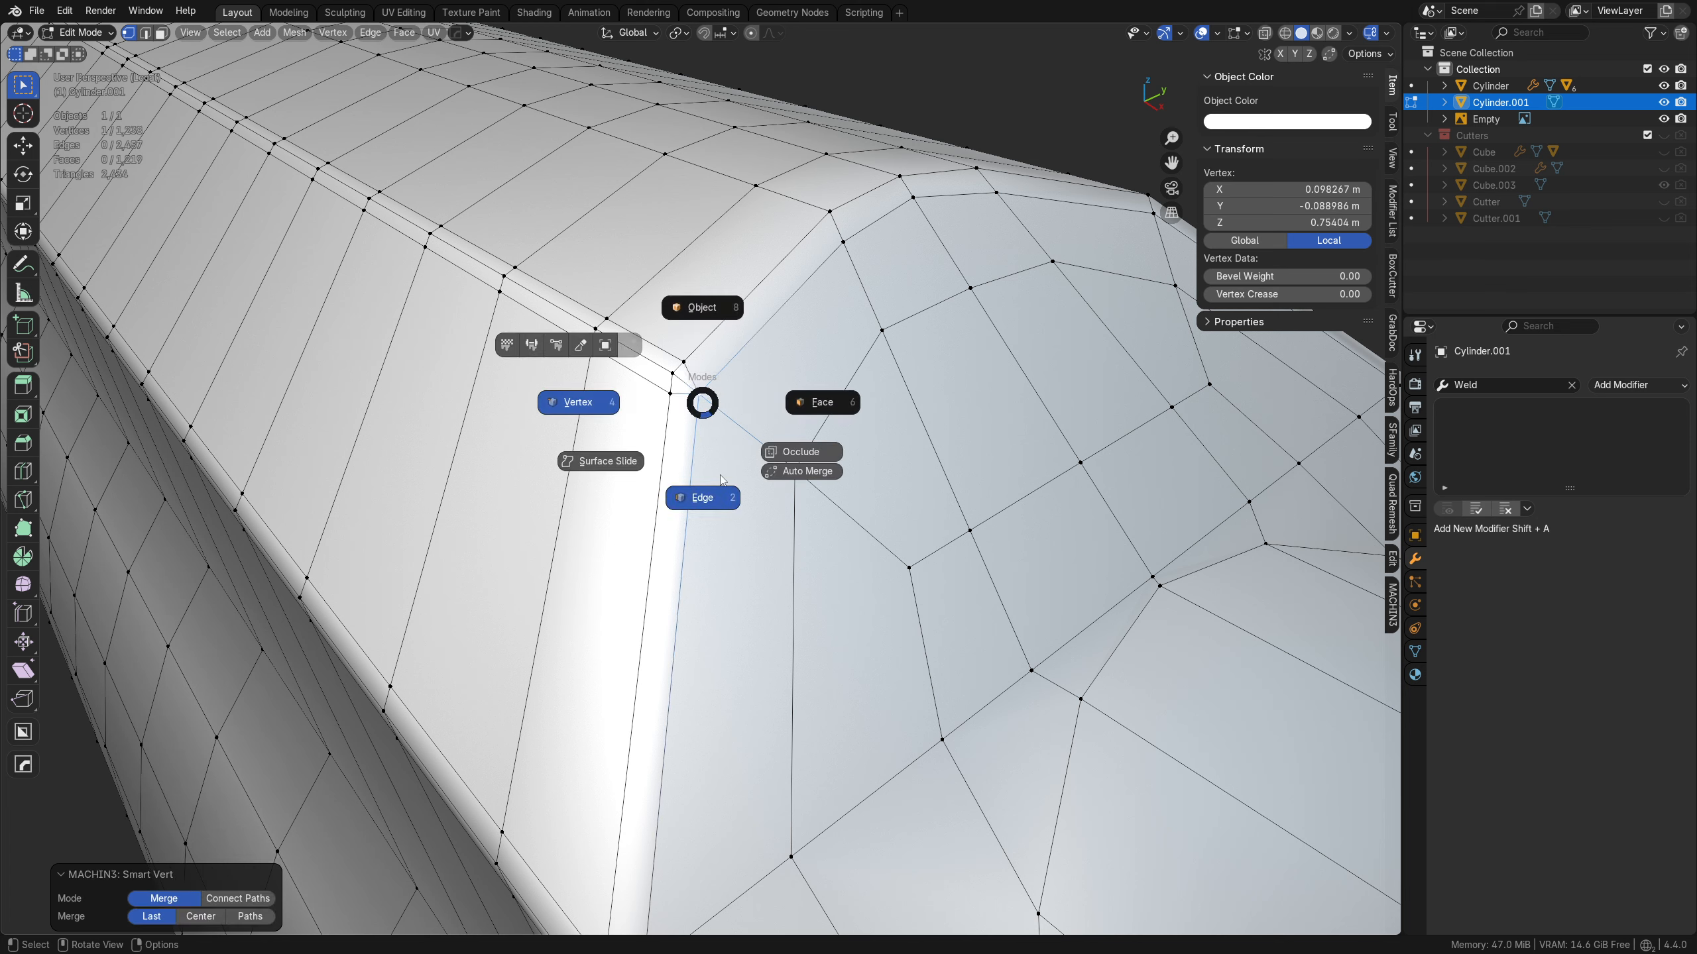
click(705, 497)
click(687, 384)
key(ctrl+x)
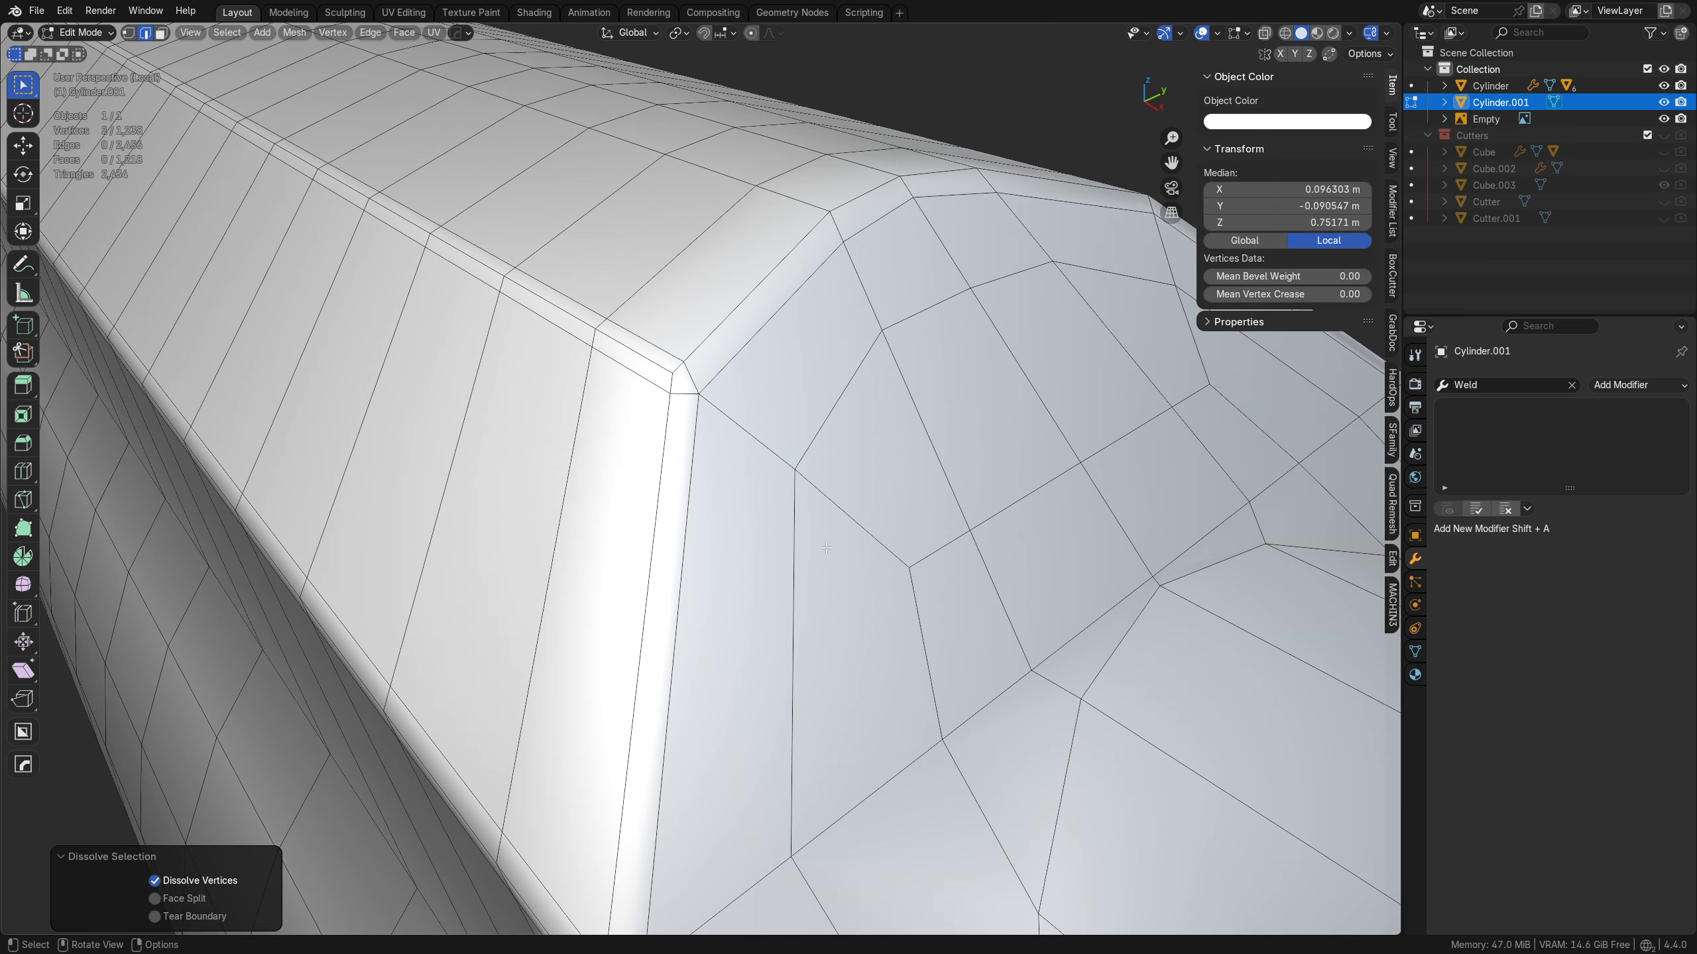
- Examine the bevelled panel edges from the front corners to the rear tip where both bevels meet
middle_drag(826, 548, 883, 502)
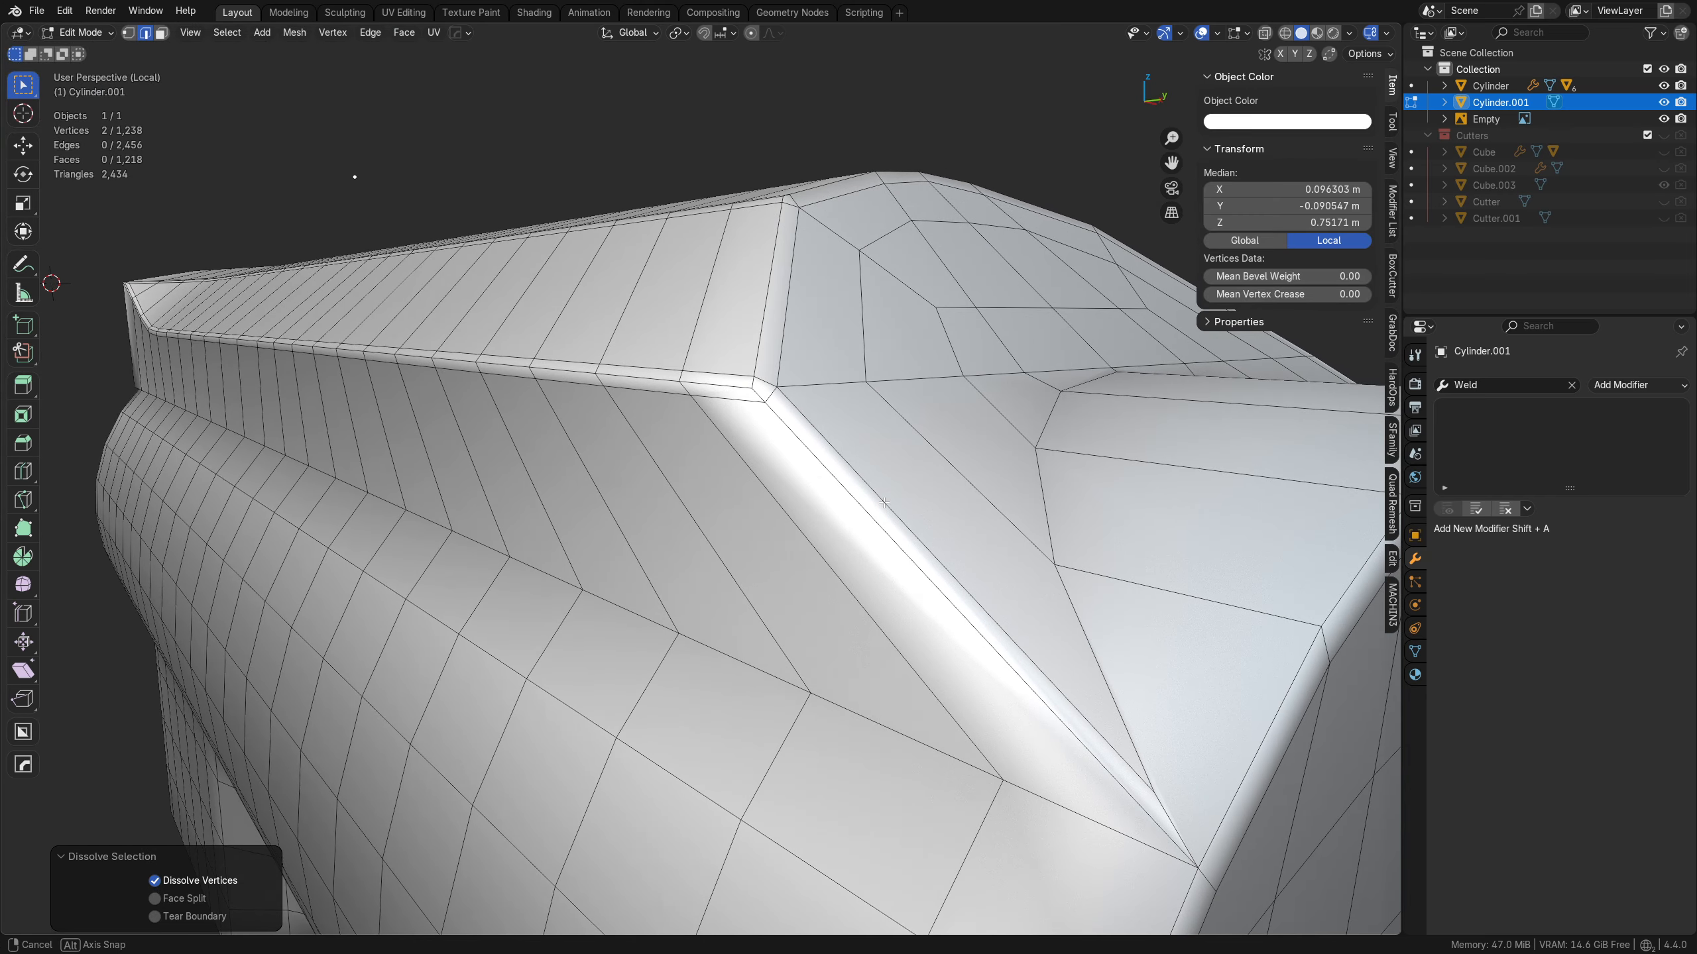
middle_drag(298, 349, 533, 502)
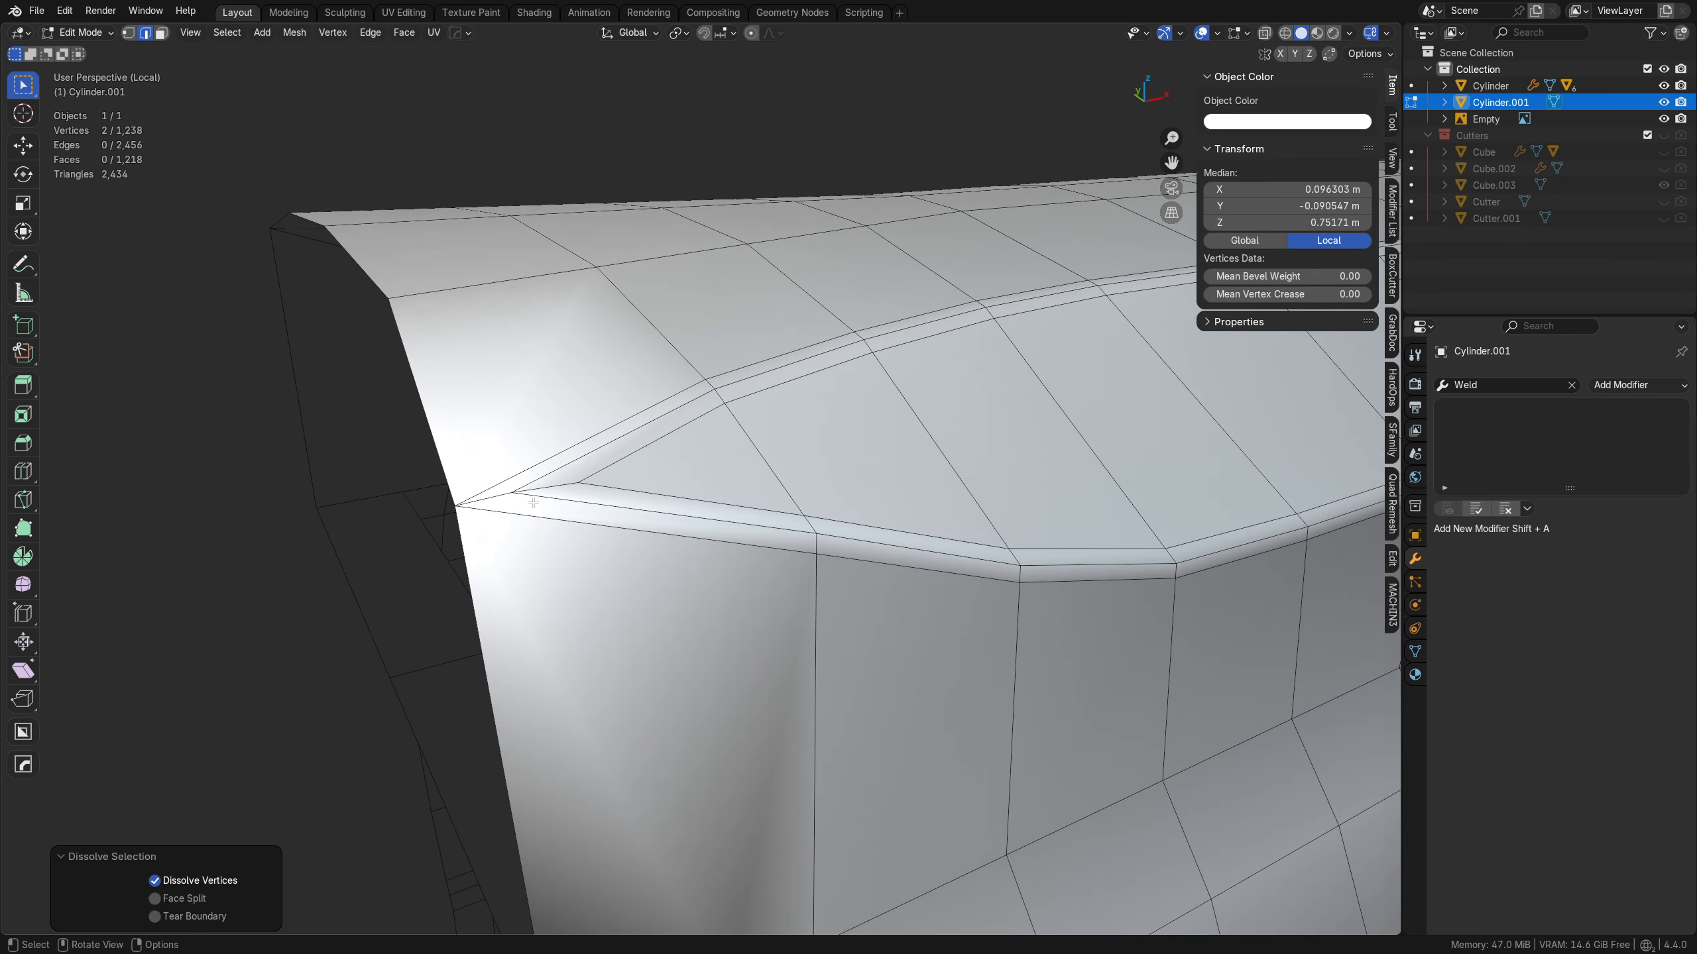
click(564, 477)
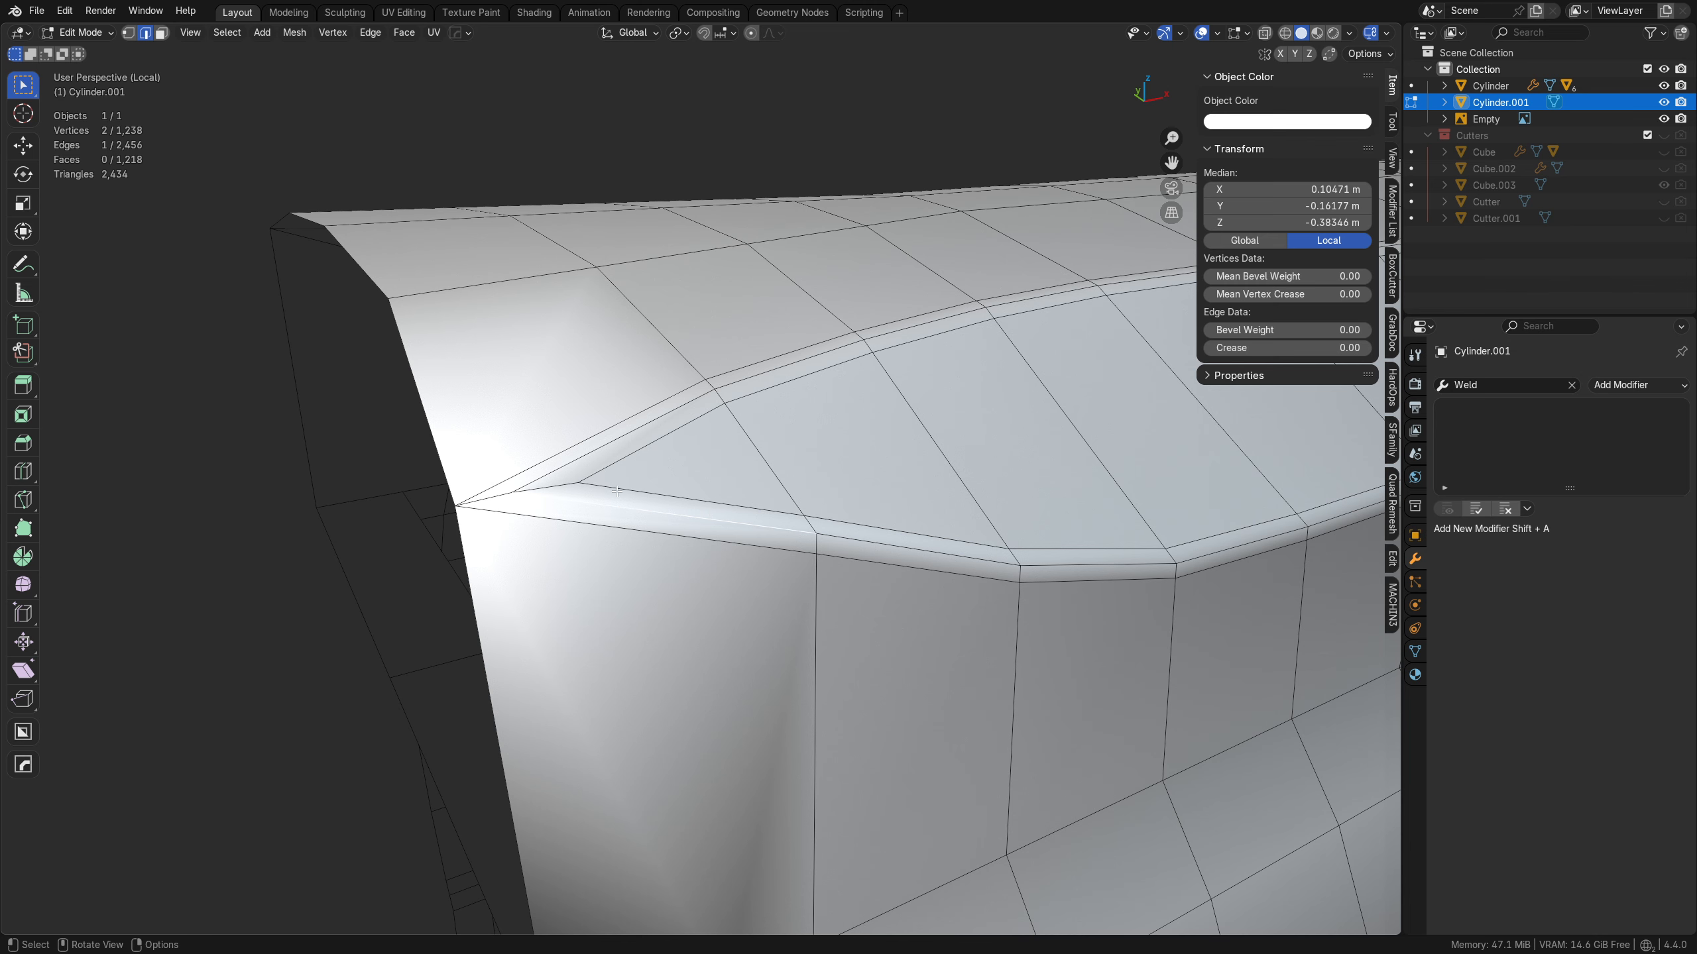
scroll(616, 492, down, 4)
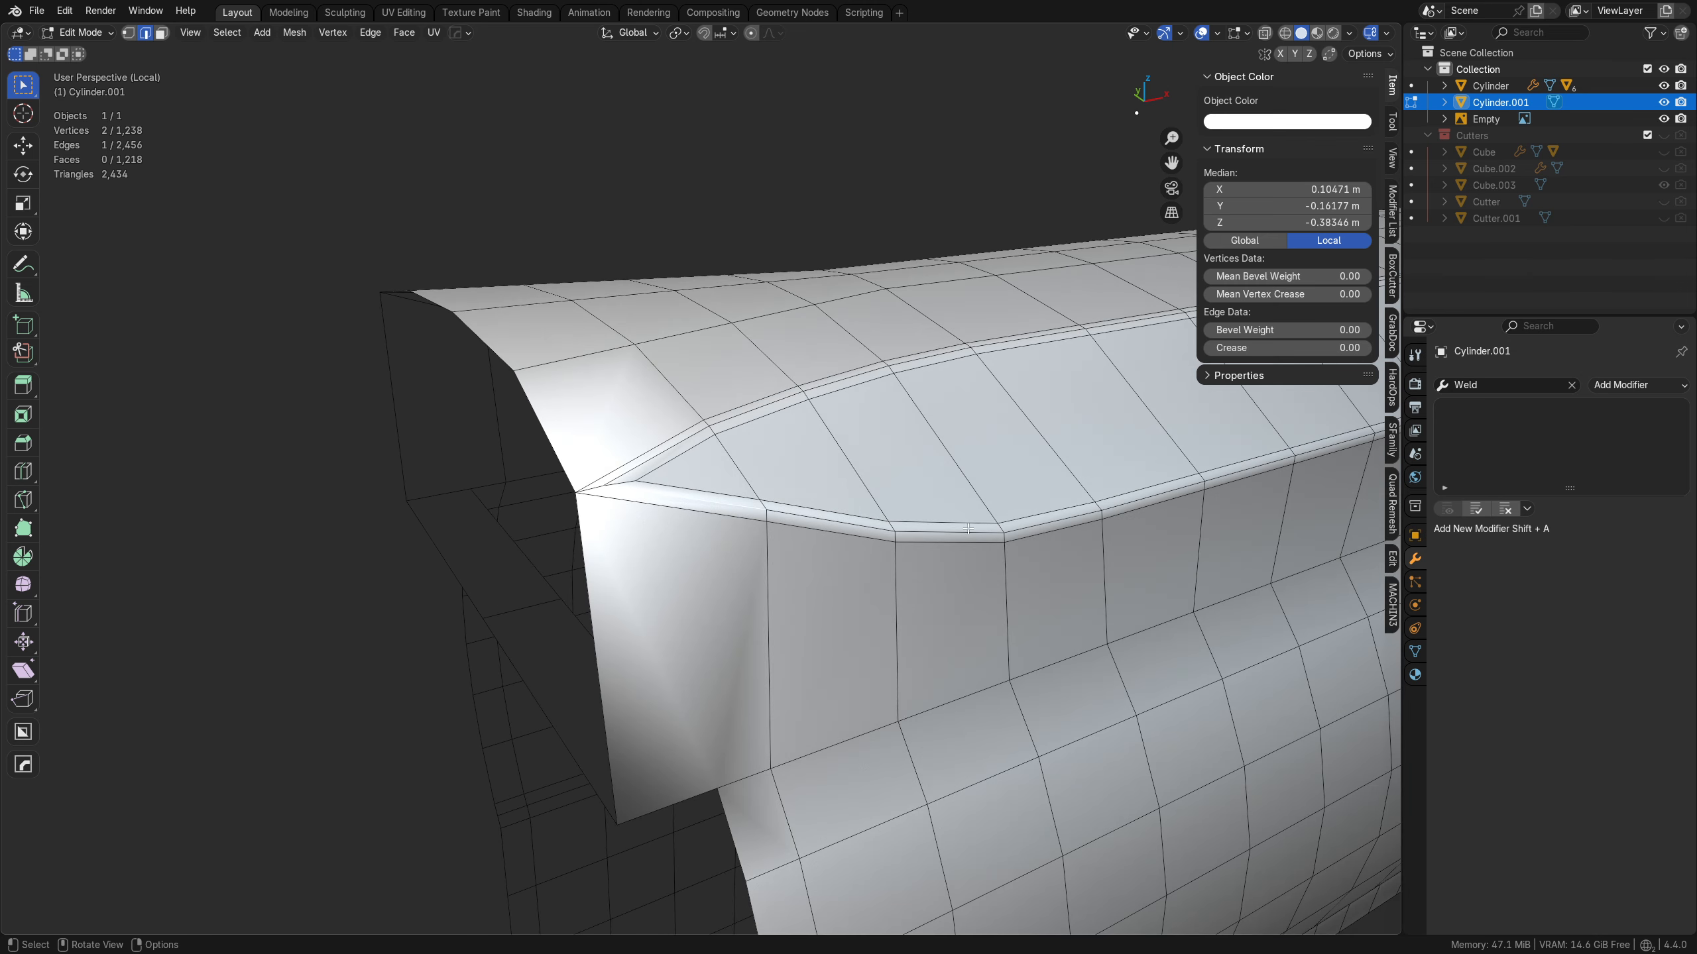
middle_drag(835, 554, 745, 583)
key(a)
key(a)
scroll(785, 561, up, 2)
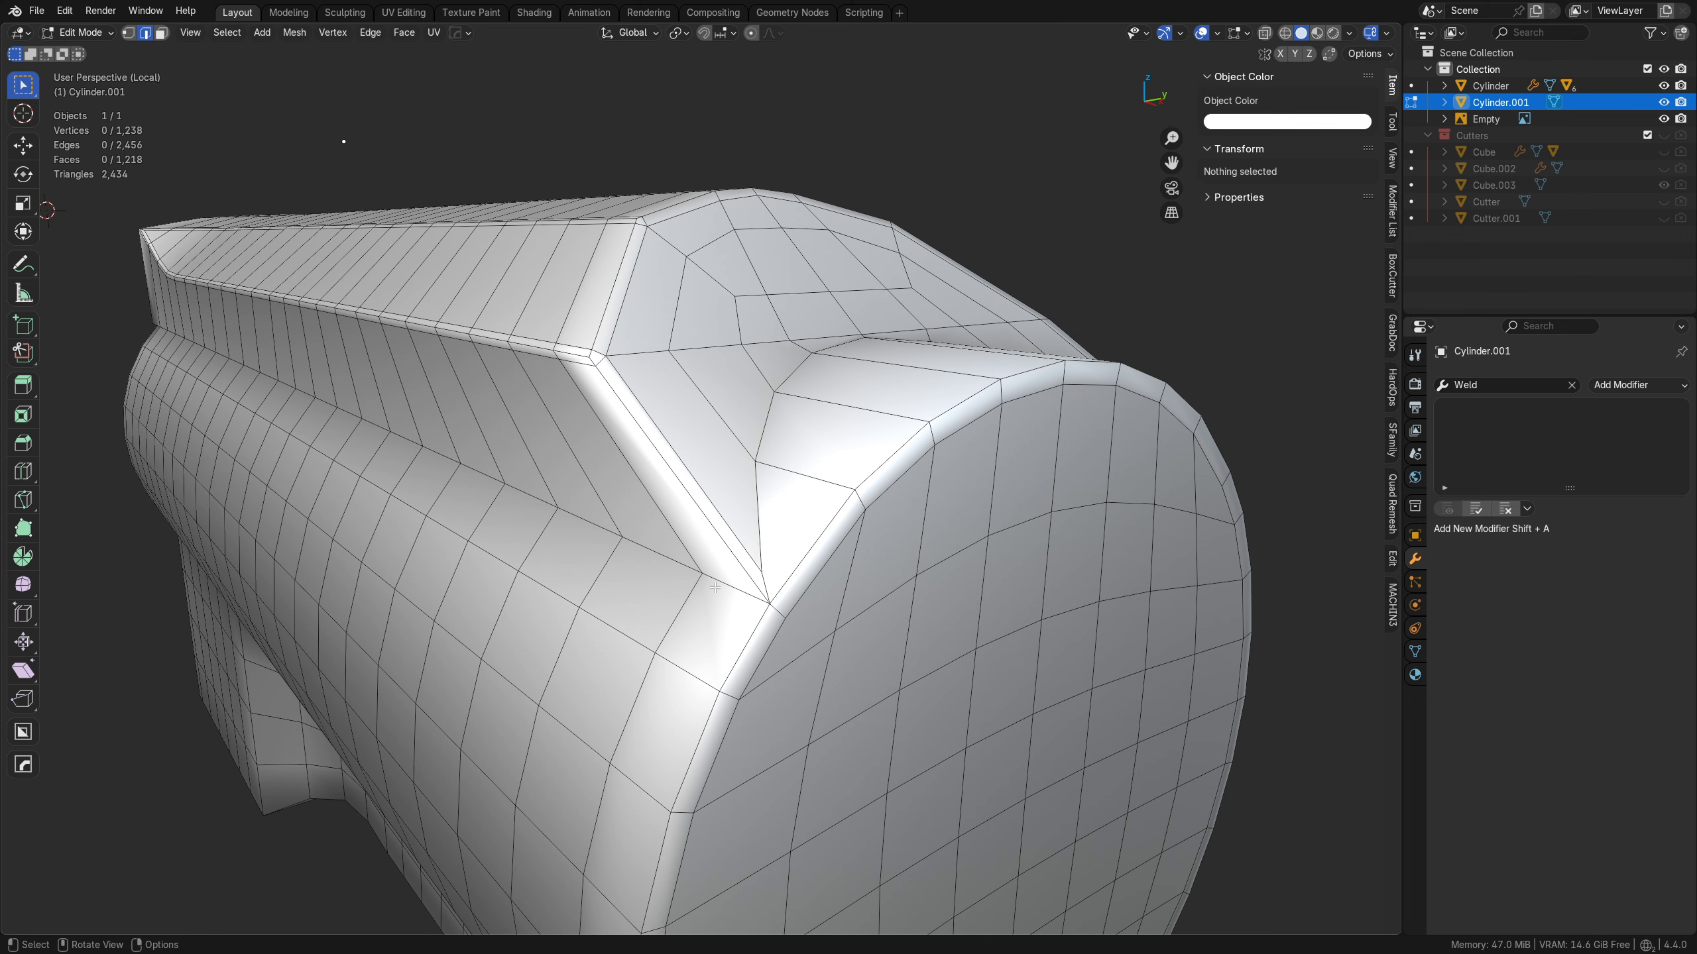
- Try a loop cut on the cylinder side of the seam below the side wall, slid to factor 0.866
key(Tab)
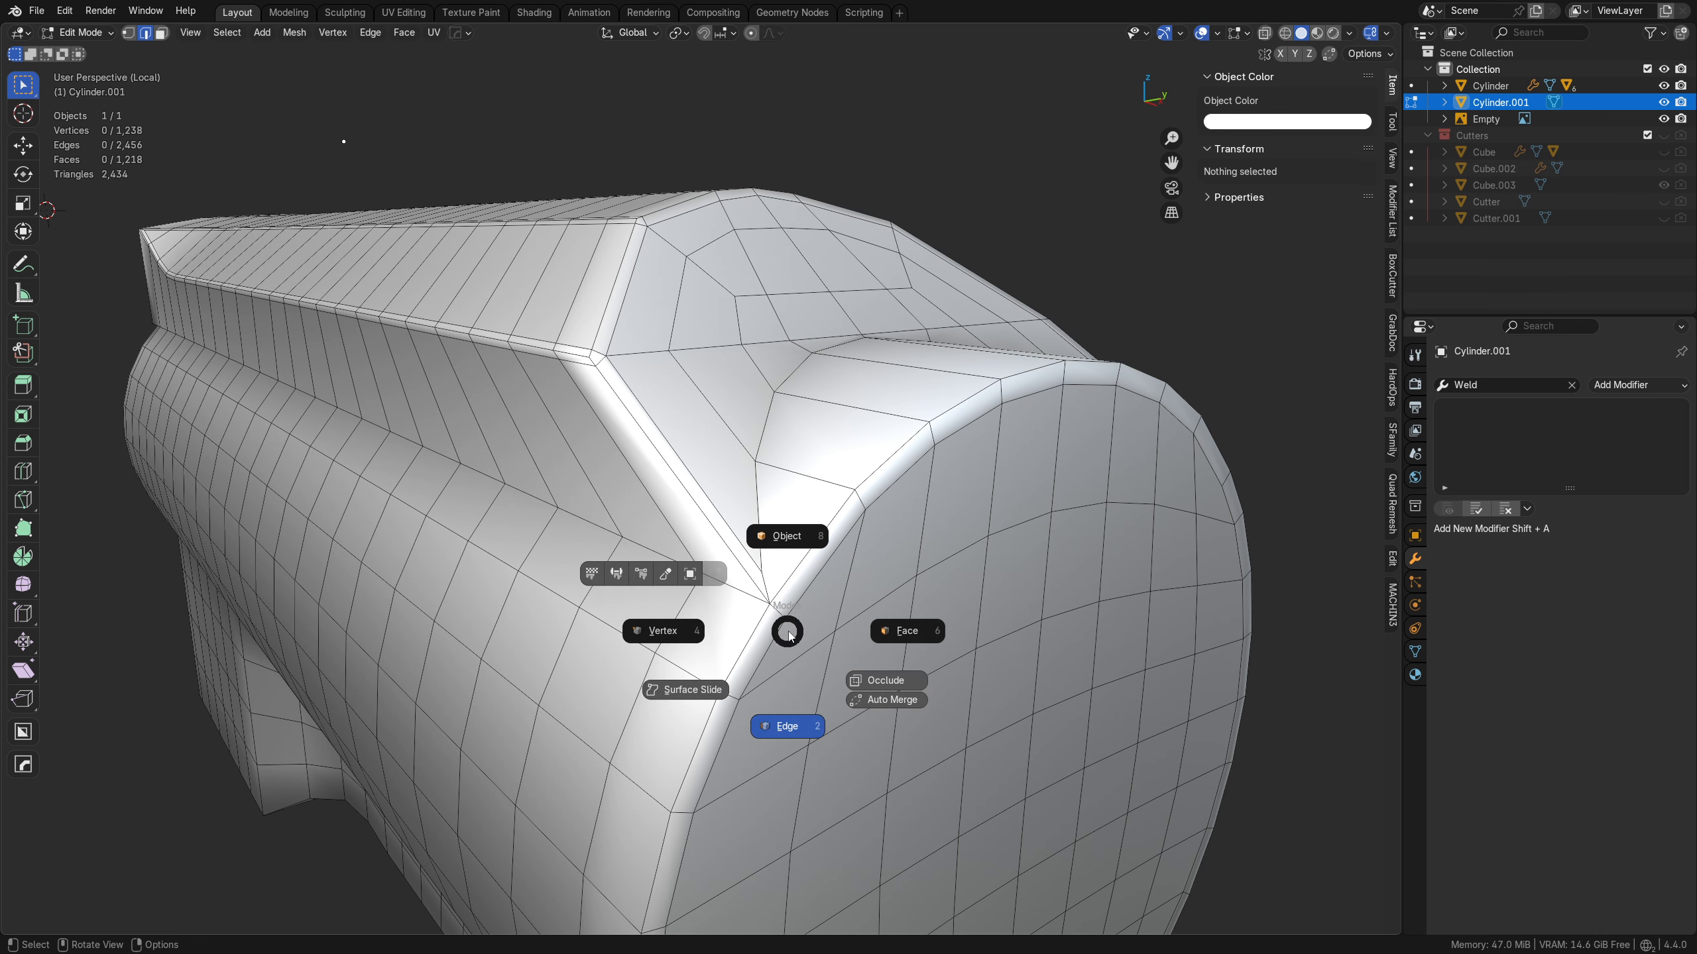
middle_drag(784, 659, 772, 649)
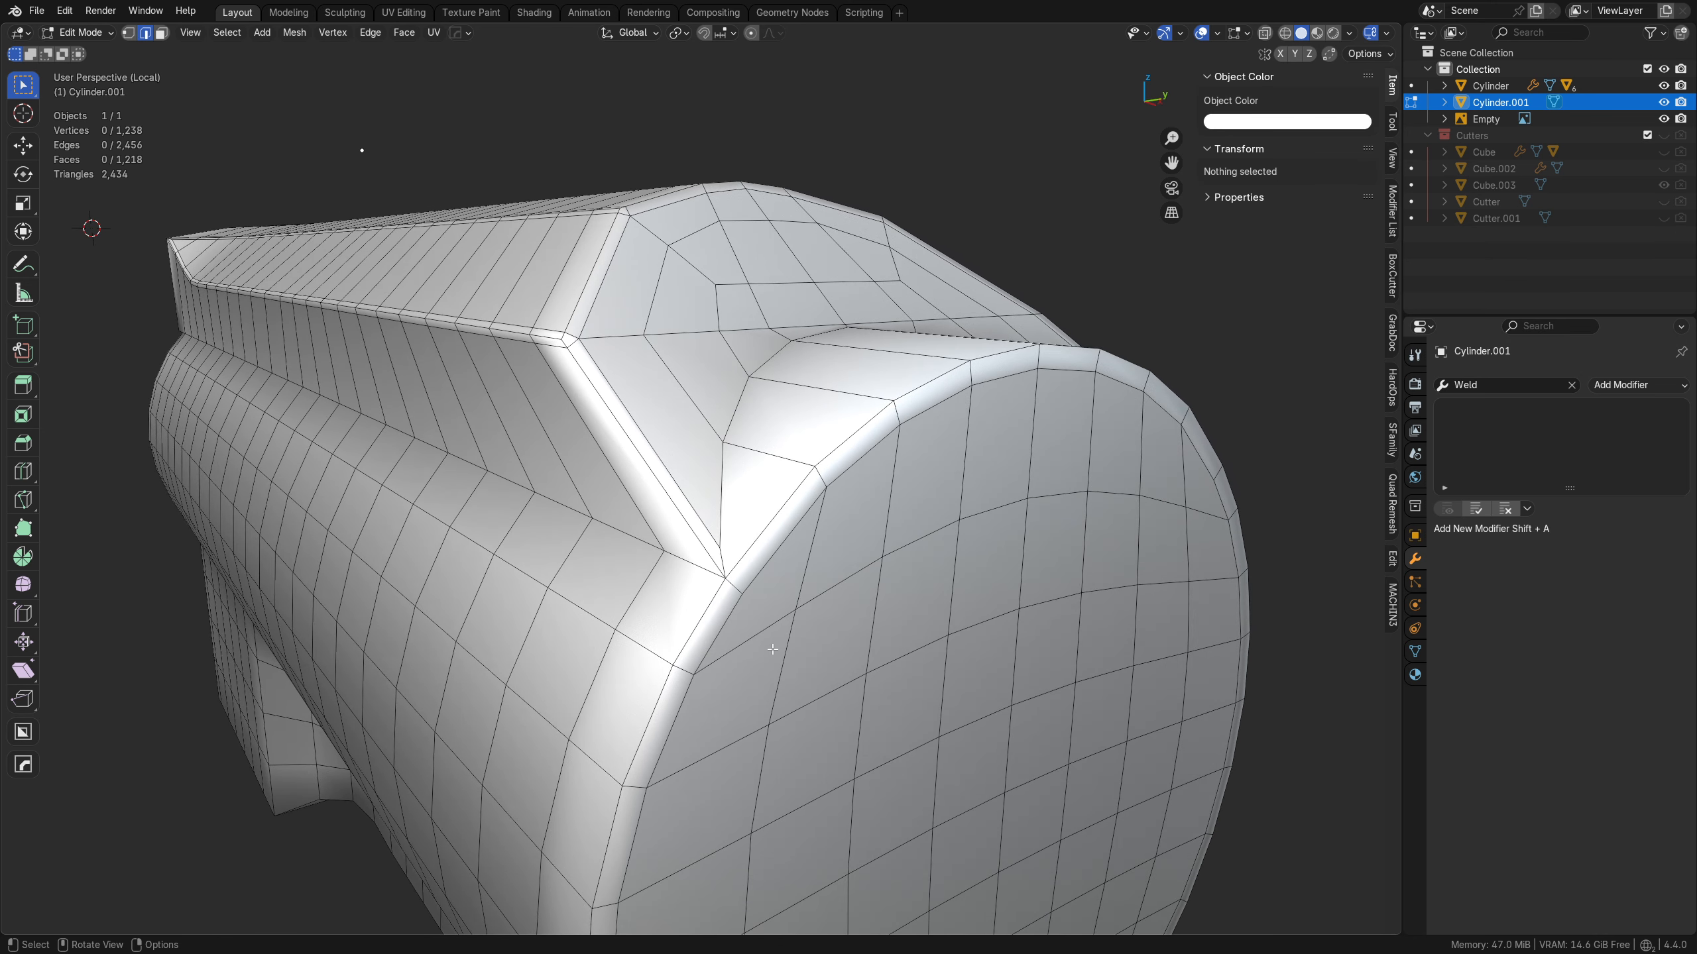
click(711, 602)
key(Tab)
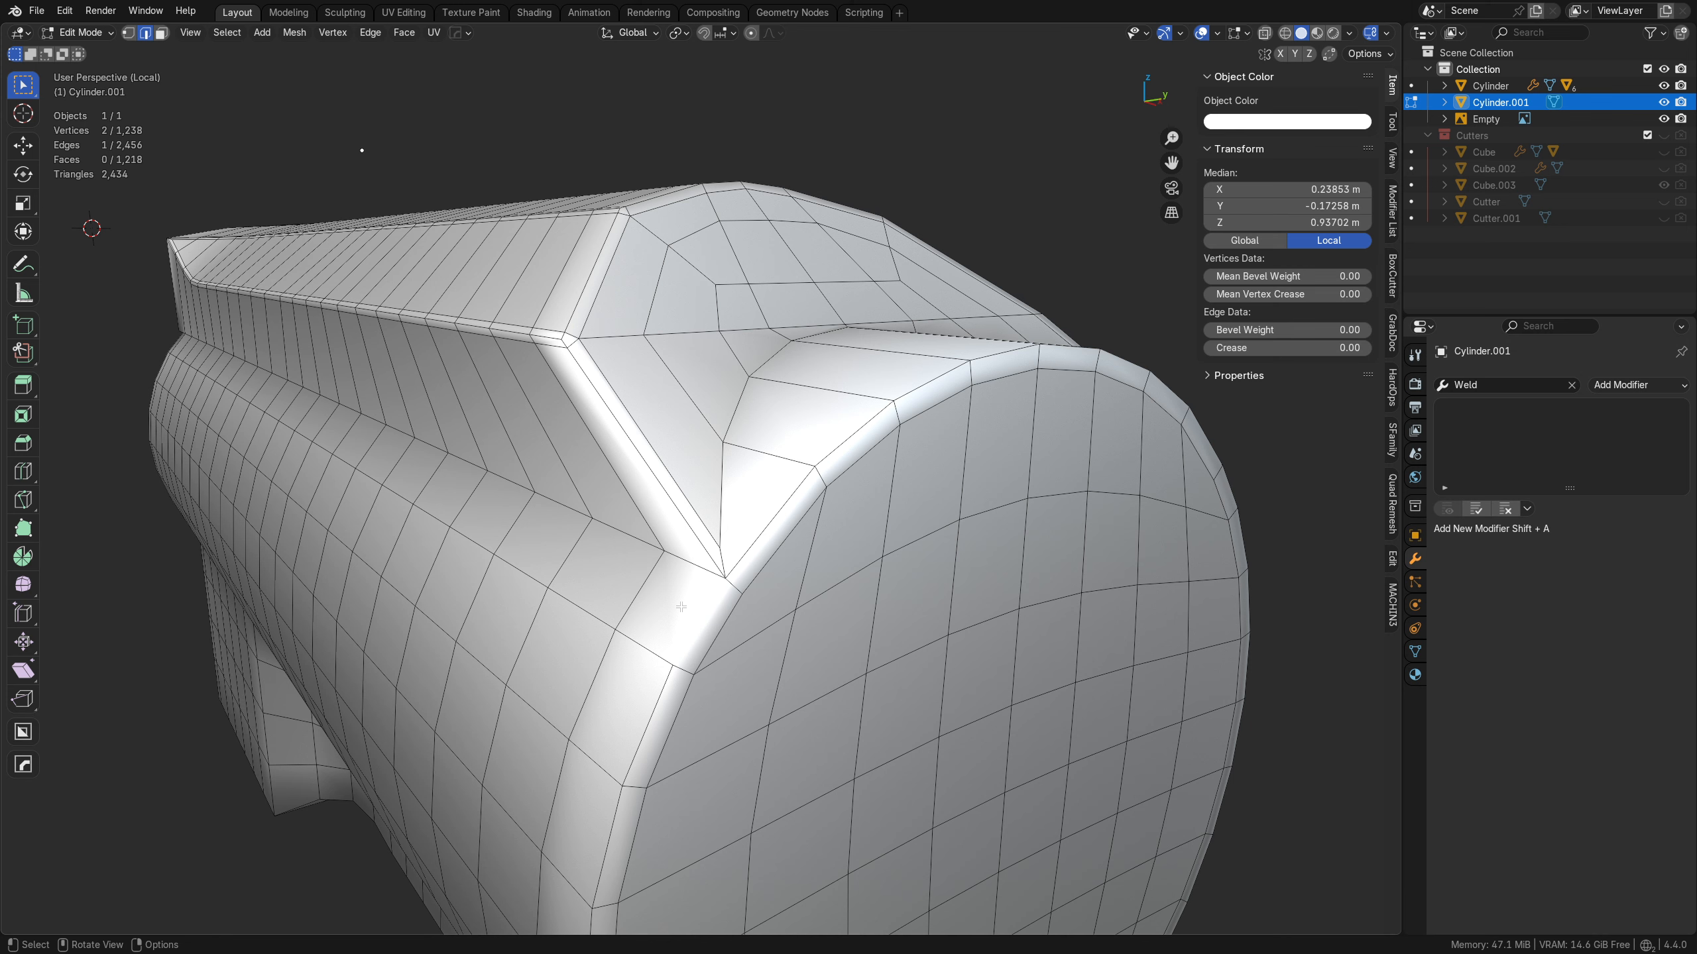
key(ctrl+r)
drag(719, 569, 722, 579)
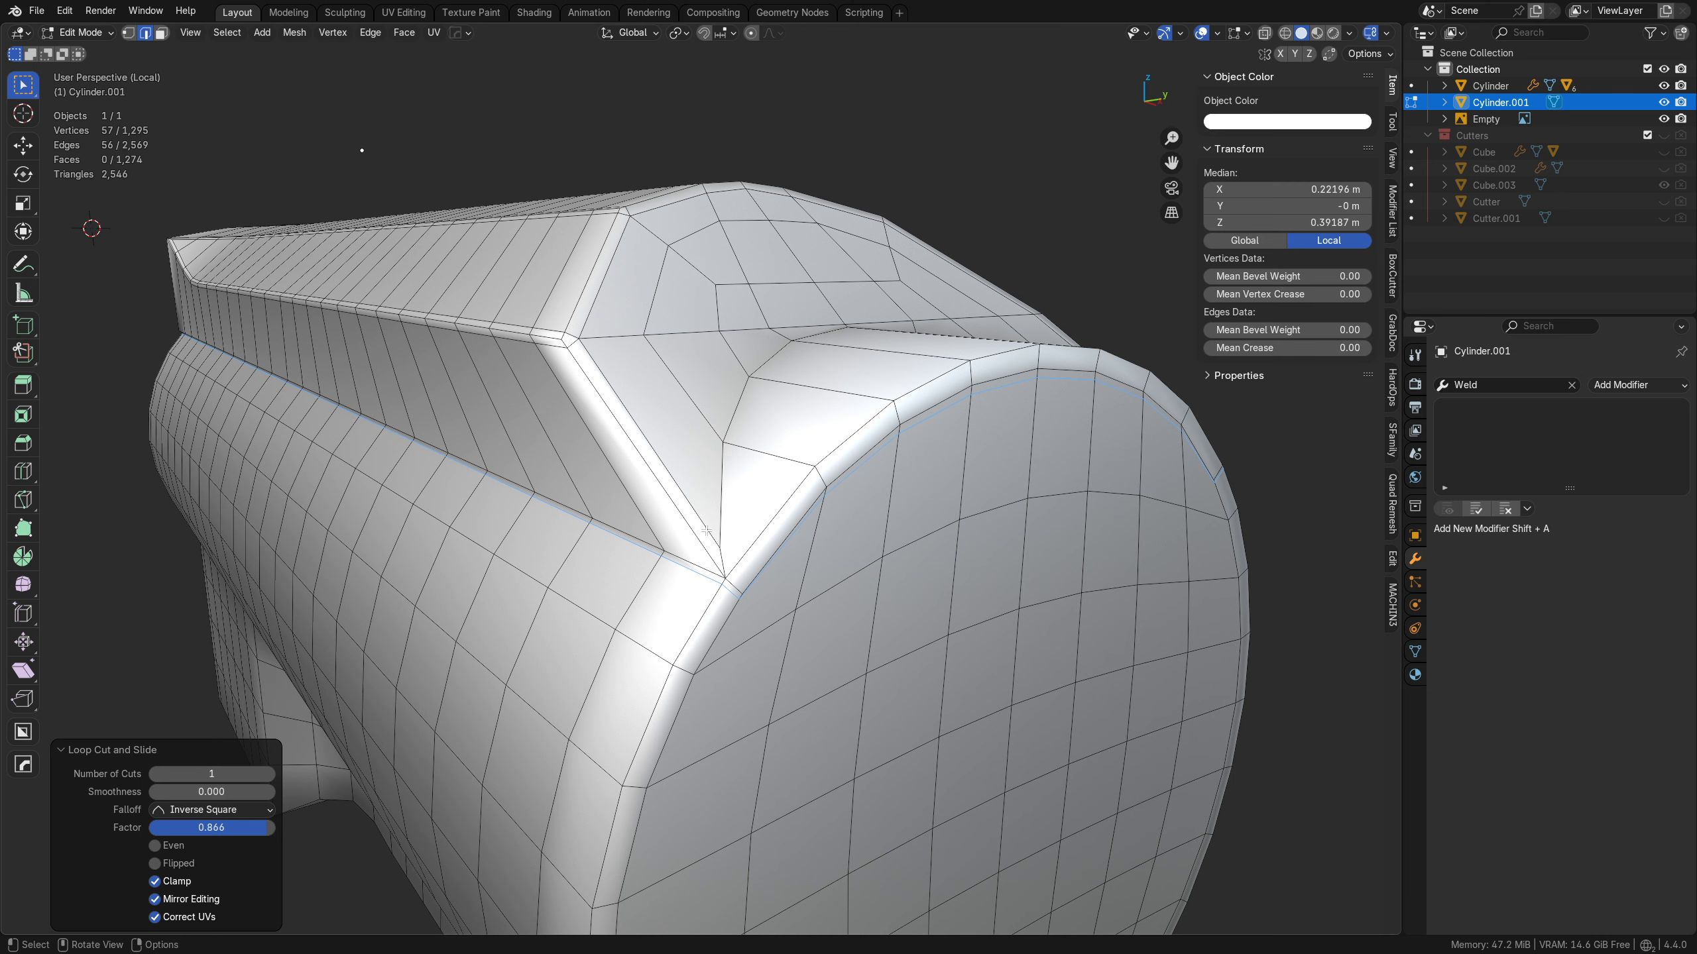
key(ctrl+z)
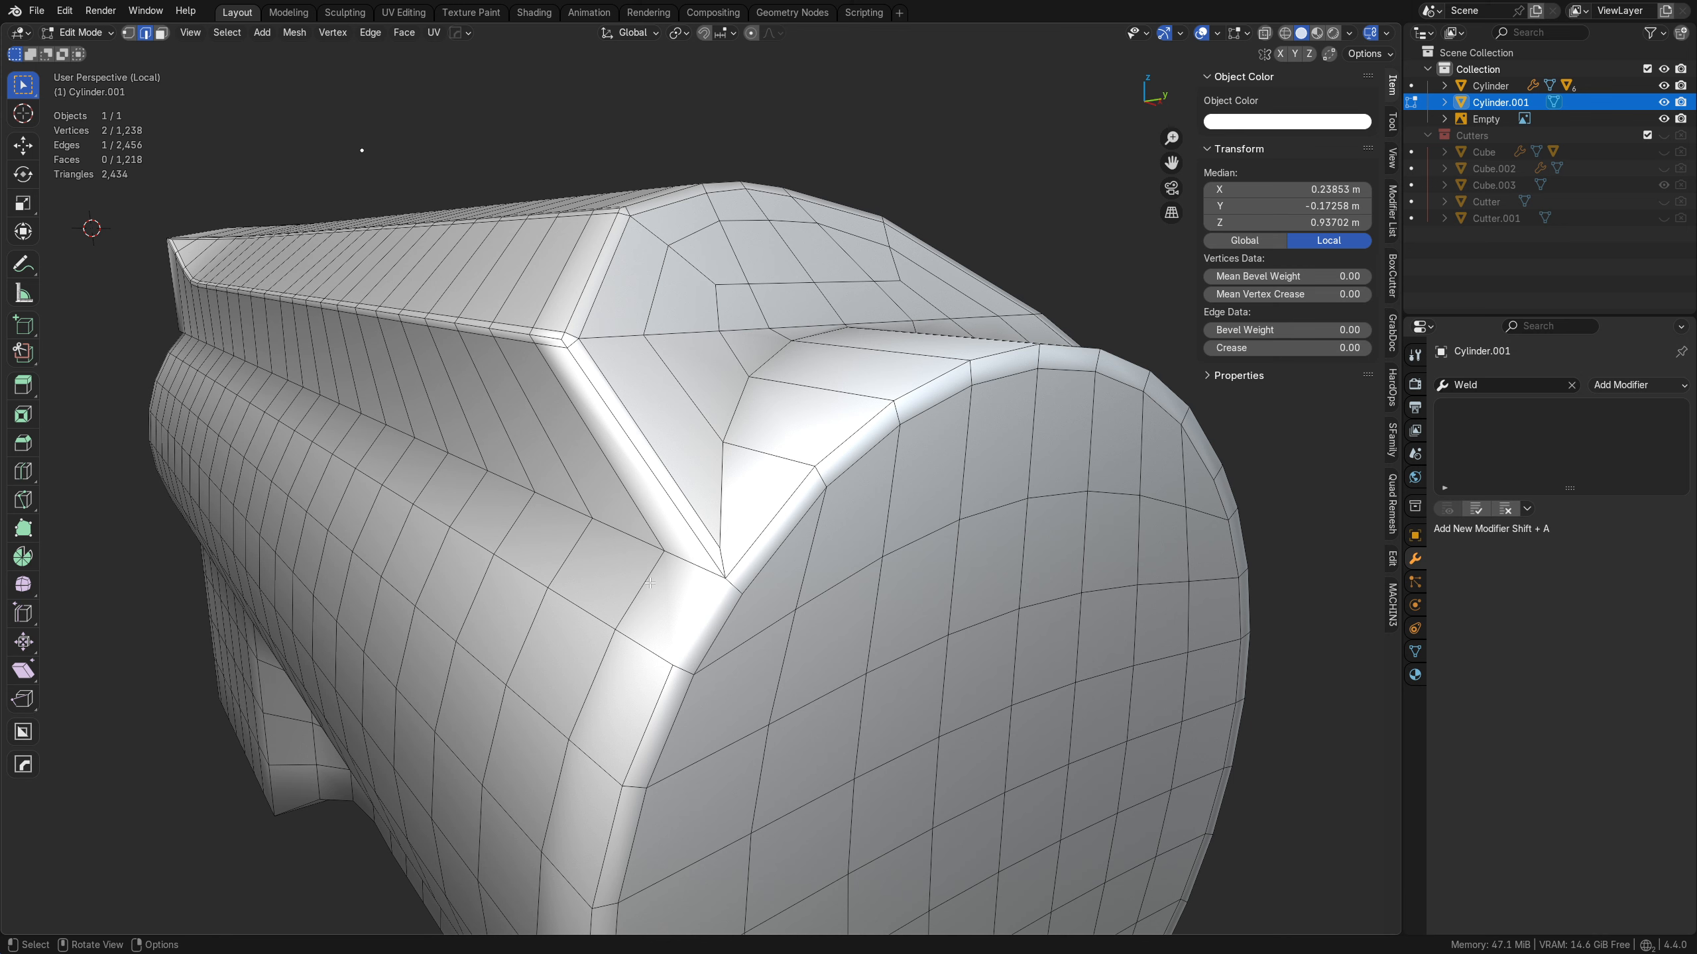
- Add one loop cut along the side wall close to its seam with the cylinder, slid to factor 0.913
key(ctrl+r)
drag(670, 528, 771, 641)
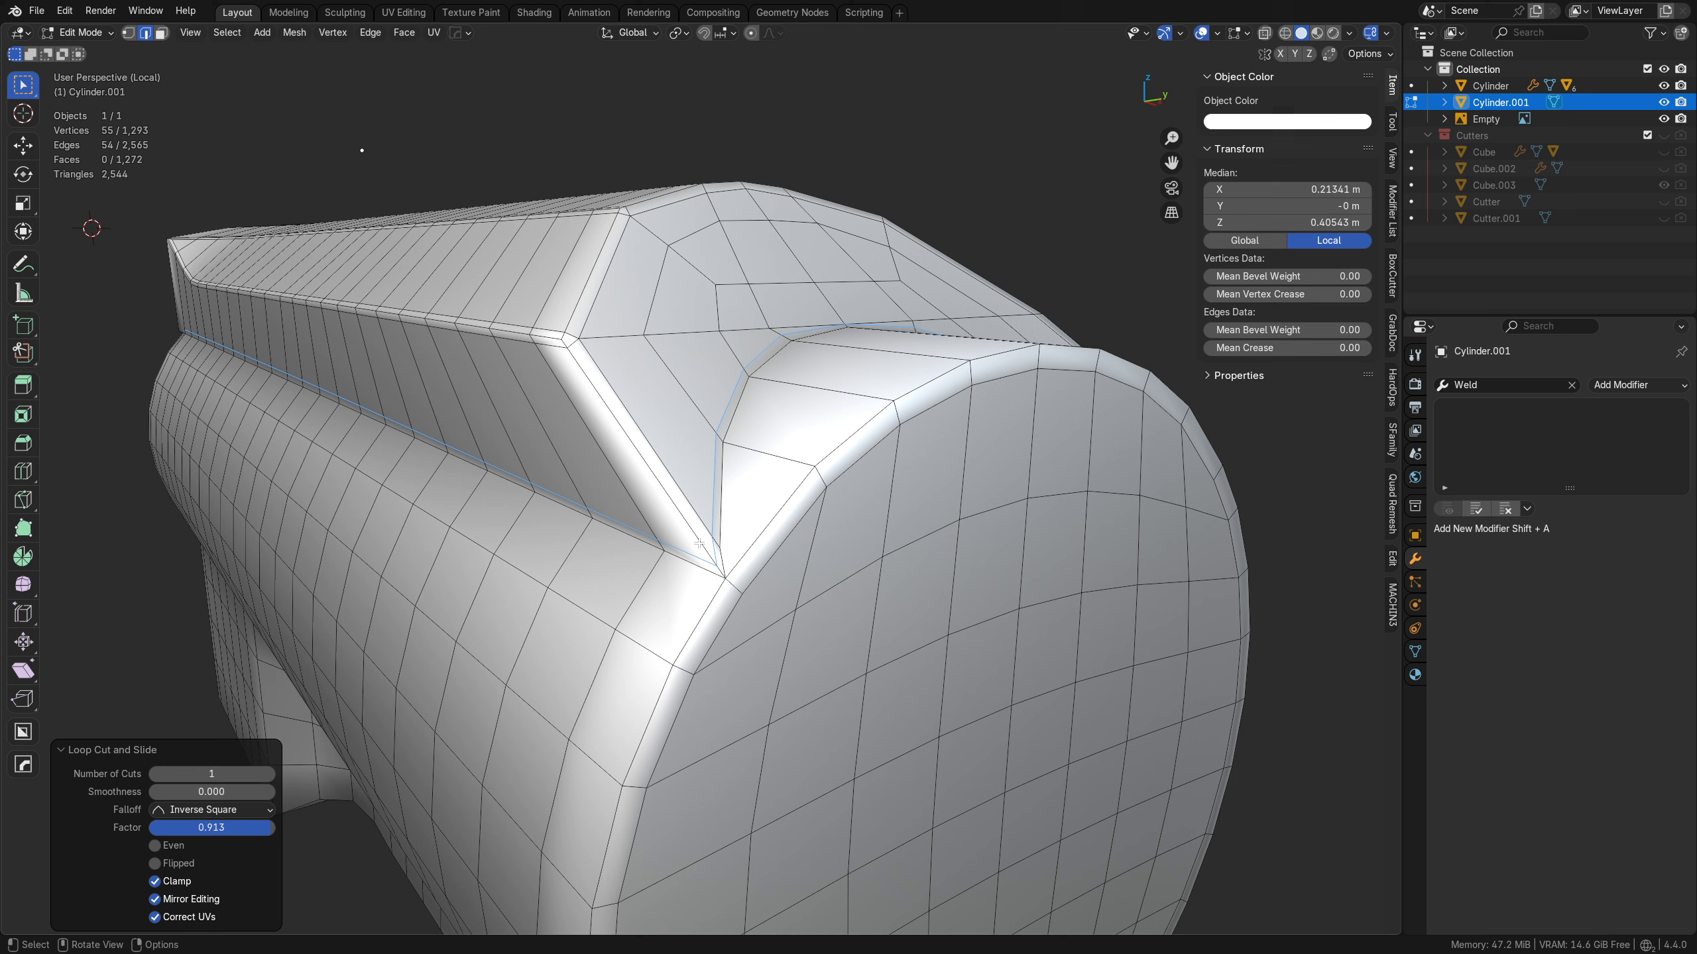
- Switch to Object Mode and add a level 3 Subdivision modifier to the body
key(Tab)
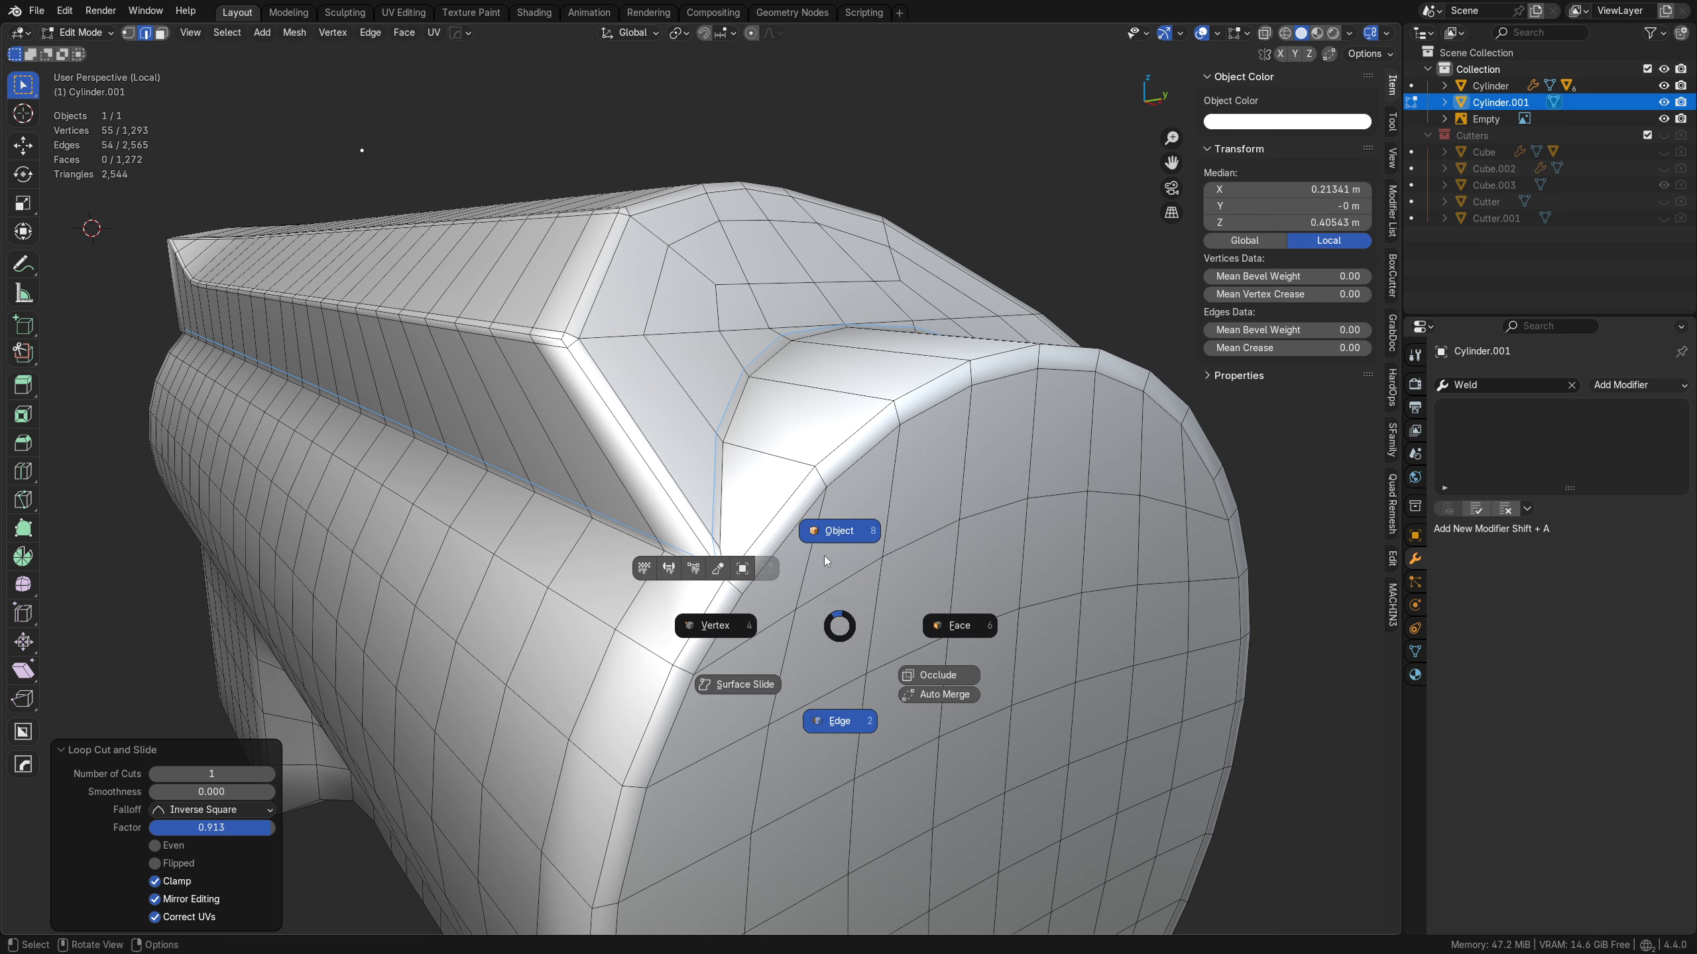
click(825, 556)
key(ctrl+3)
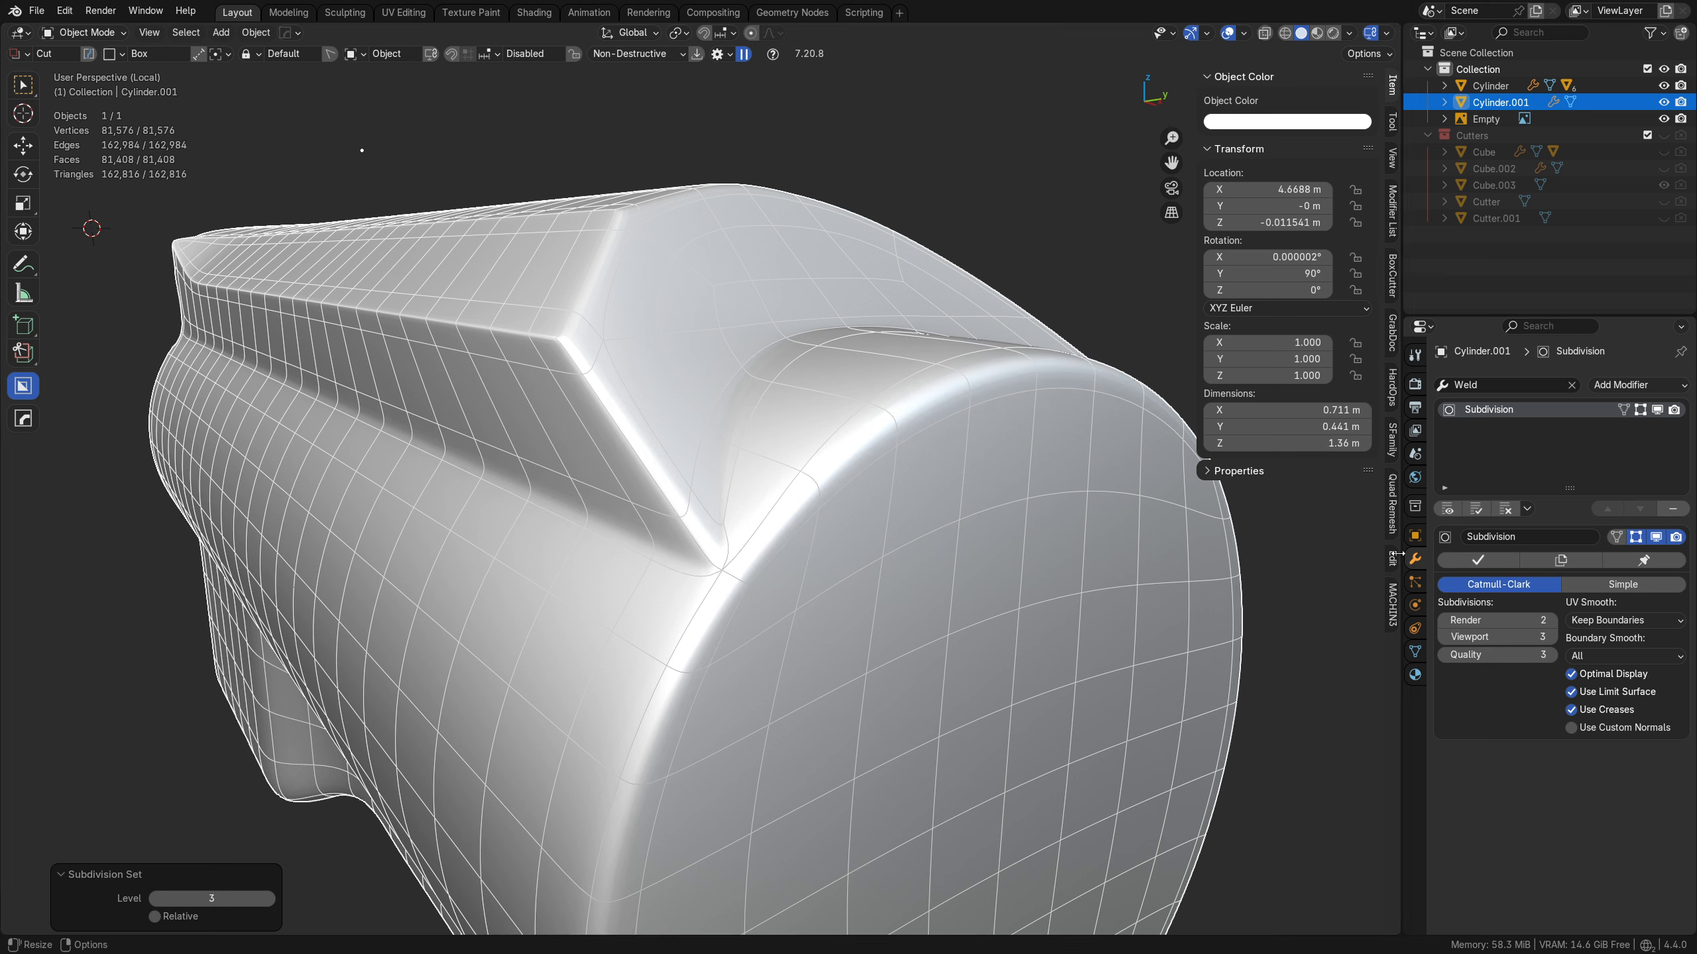
- Deselect the body and examine the smoothed surface around the front slope, panel corners and cylinder seam
key(shift+w)
middle_drag(840, 523, 764, 576)
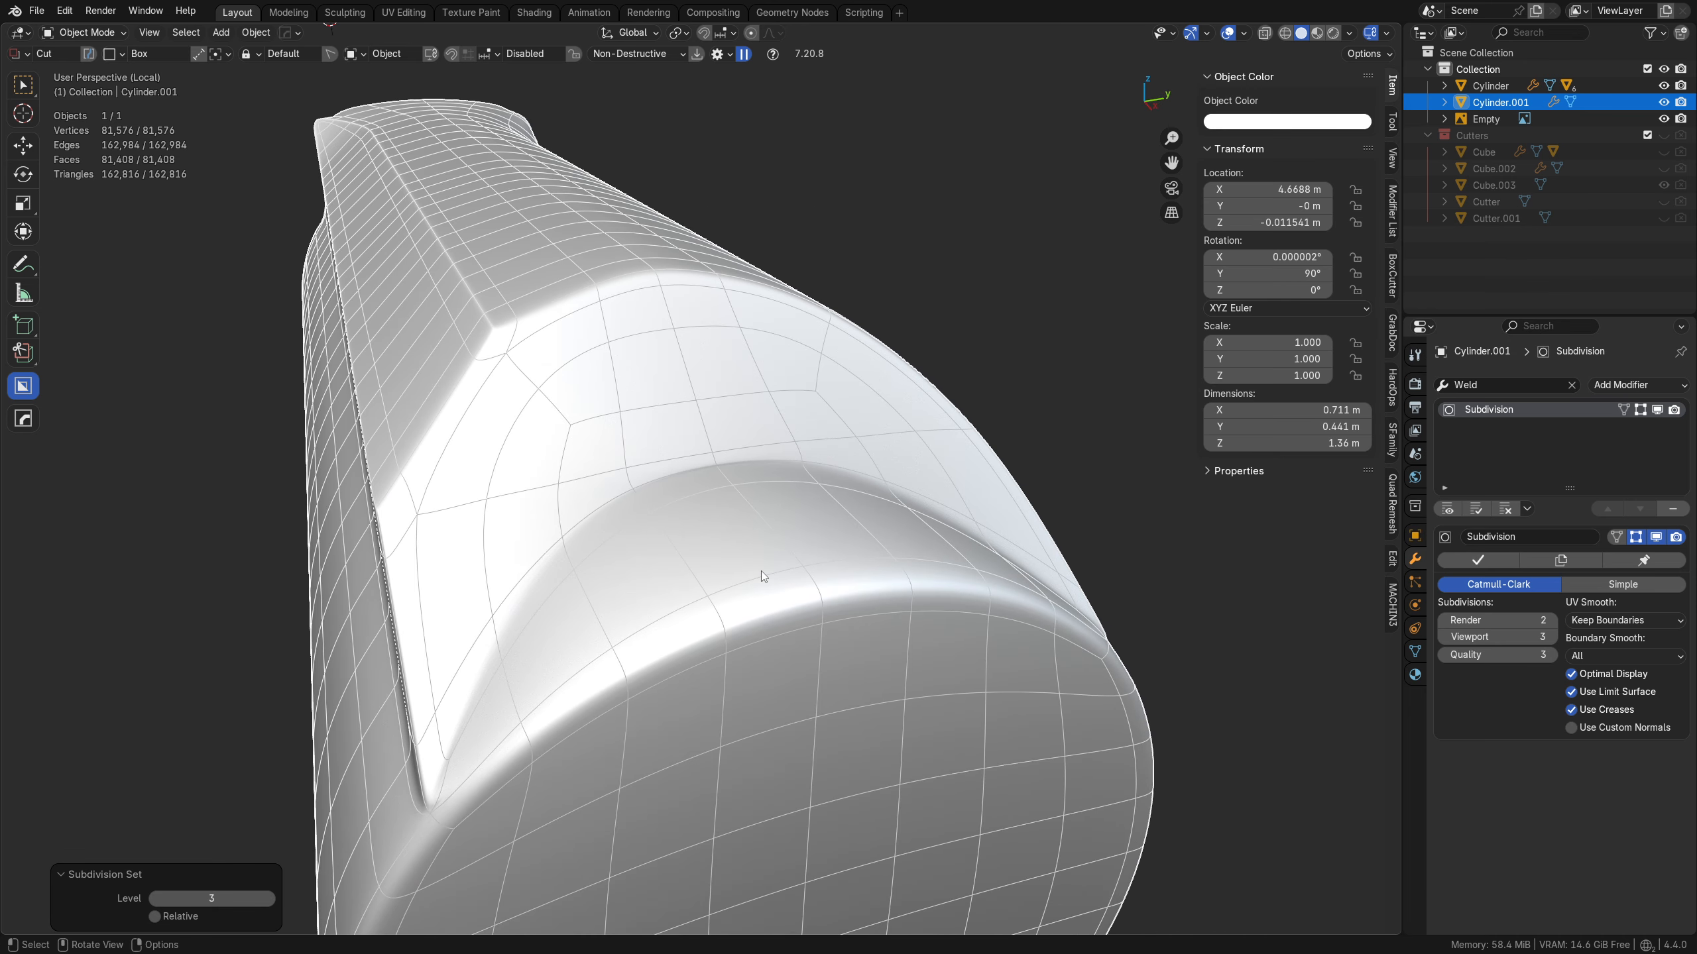
key(alt+a)
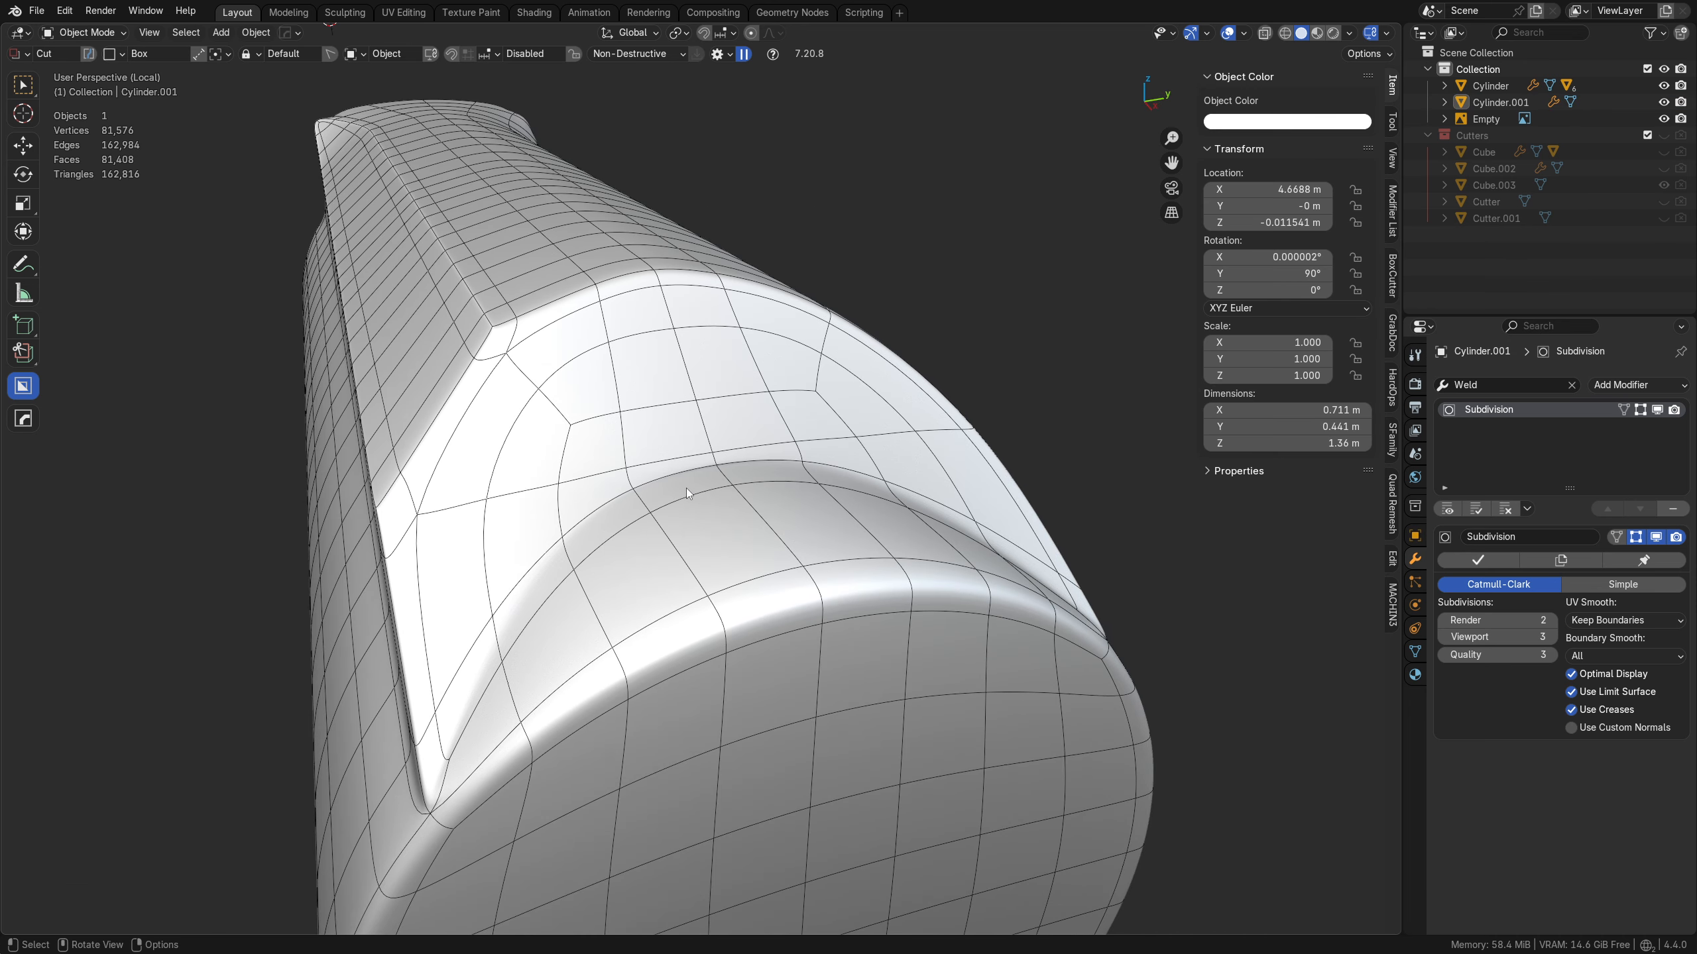
alt+middle_click(454, 512)
middle_drag(682, 485, 763, 473)
scroll(668, 504, up, 3)
key(shift+w)
middle_drag(541, 543, 801, 468)
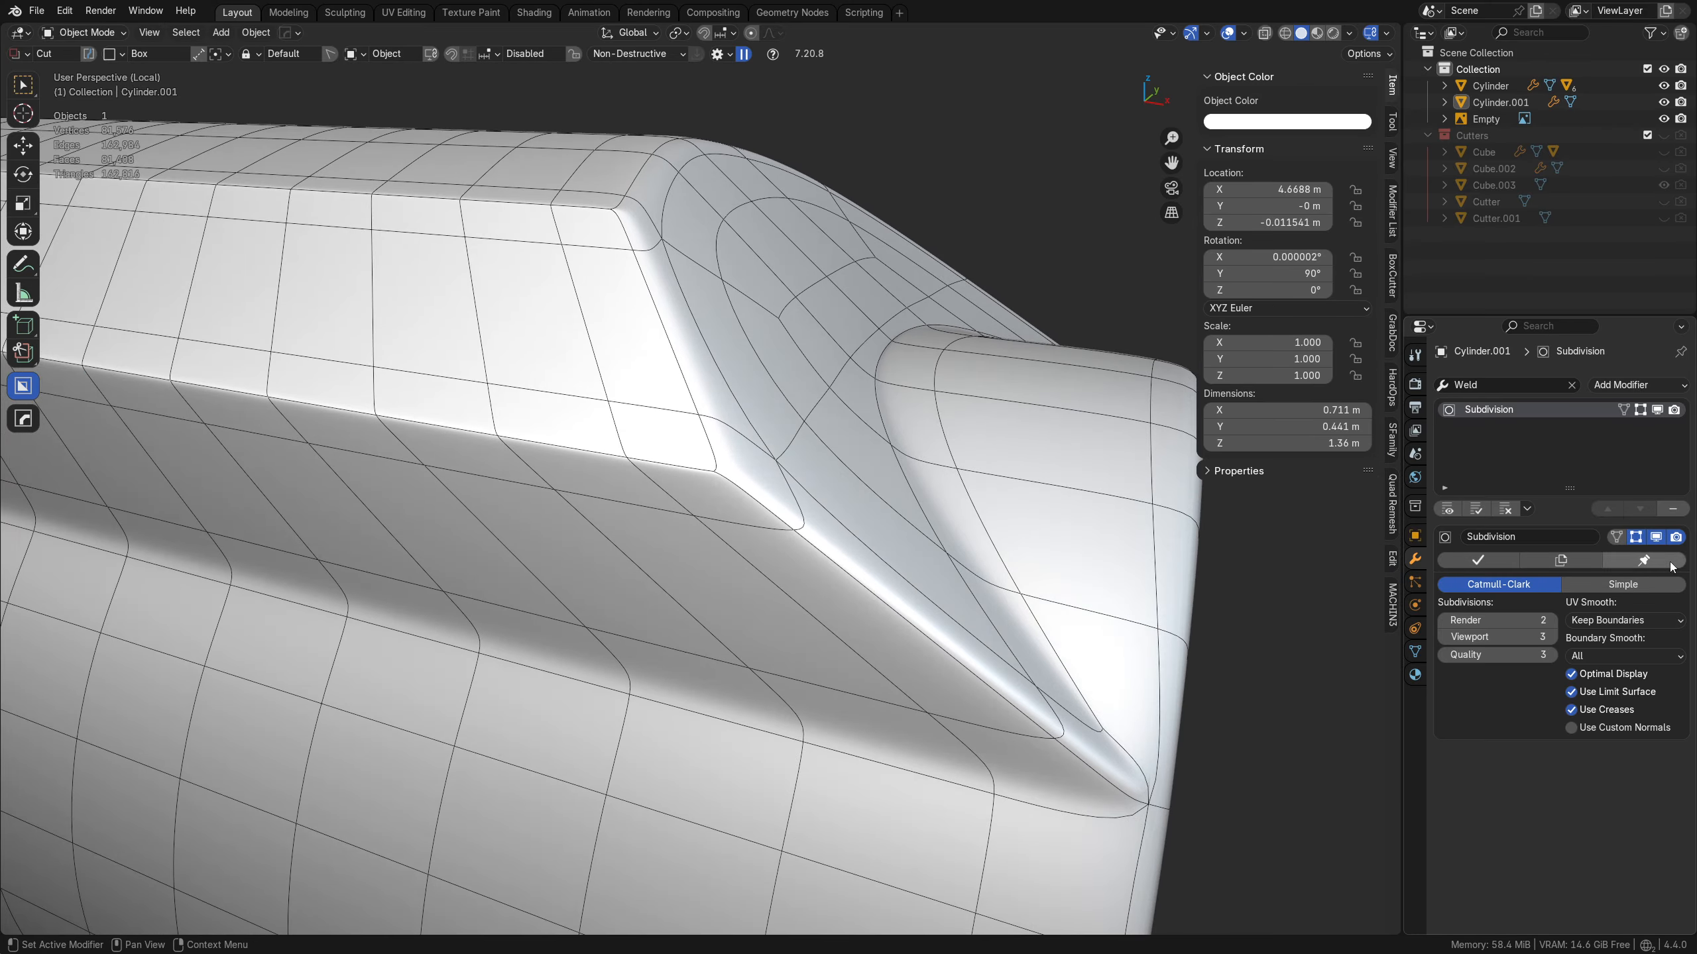
- Turn off the Subdivision modifier's Edit Mode display and enter Edit Mode on the body with the small front panel corner face selected
click(1639, 542)
middle_drag(935, 501, 795, 526)
scroll(748, 512, up, 2)
click(768, 515)
key(Tab)
click(716, 507)
key(Tab)
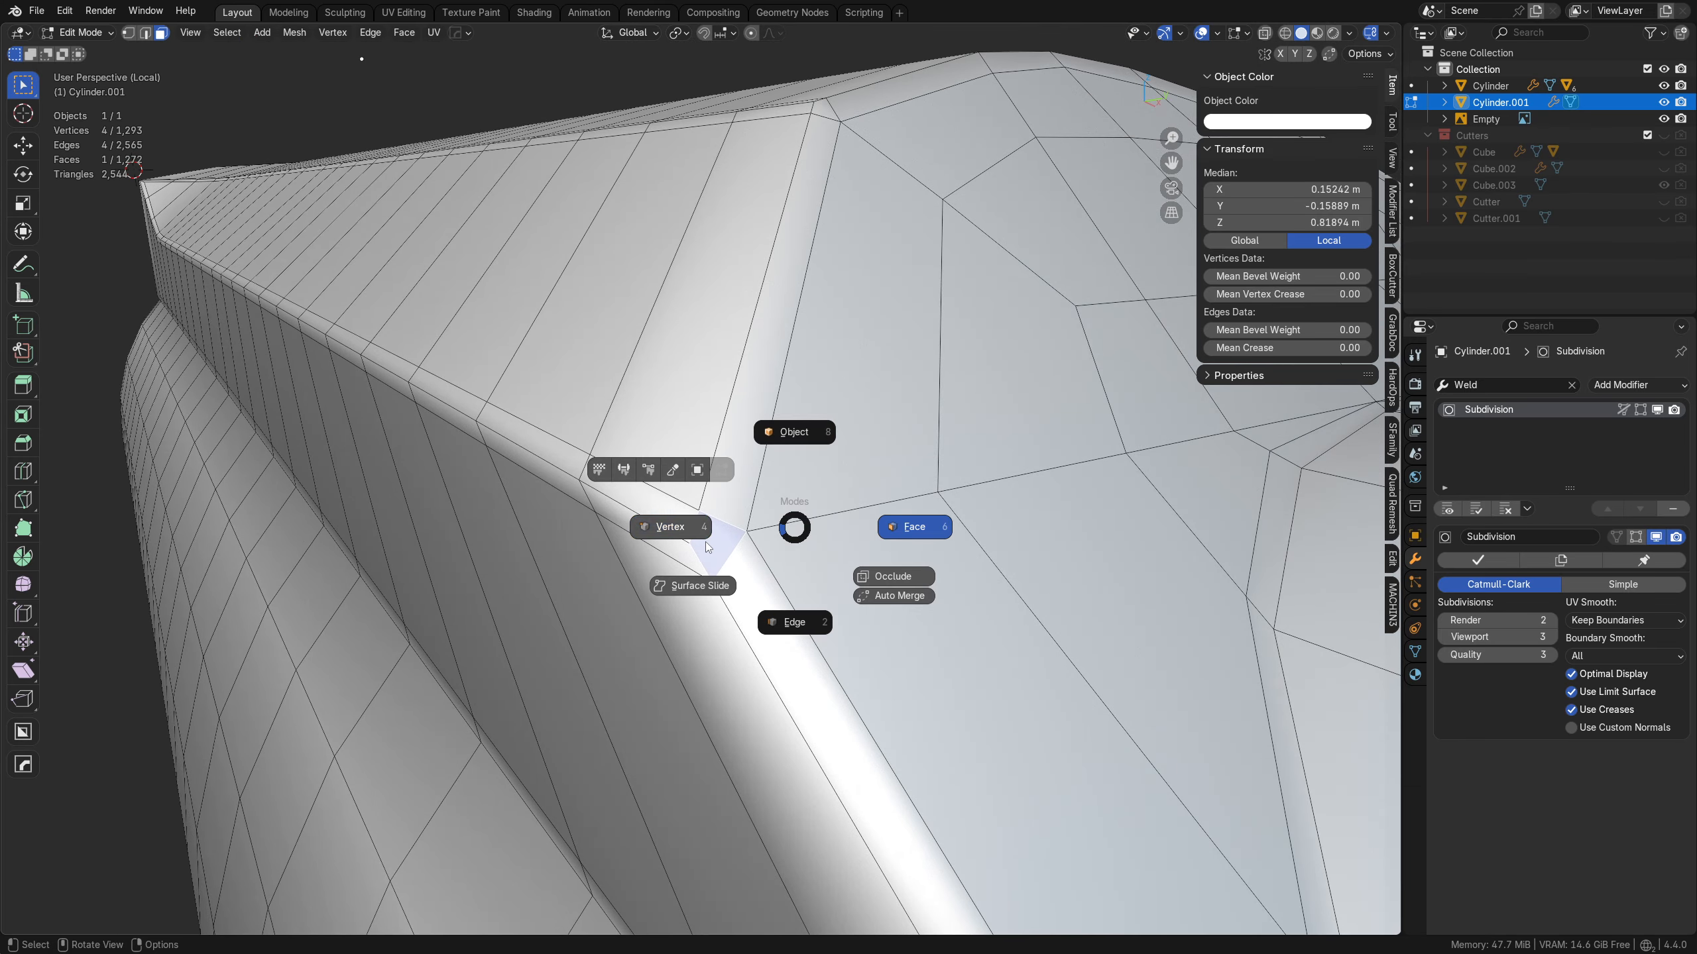
- Nudge the outer vertex of the front panel corner by about 0.0009 m and return to Object Mode
click(697, 528)
click(694, 545)
key(g)
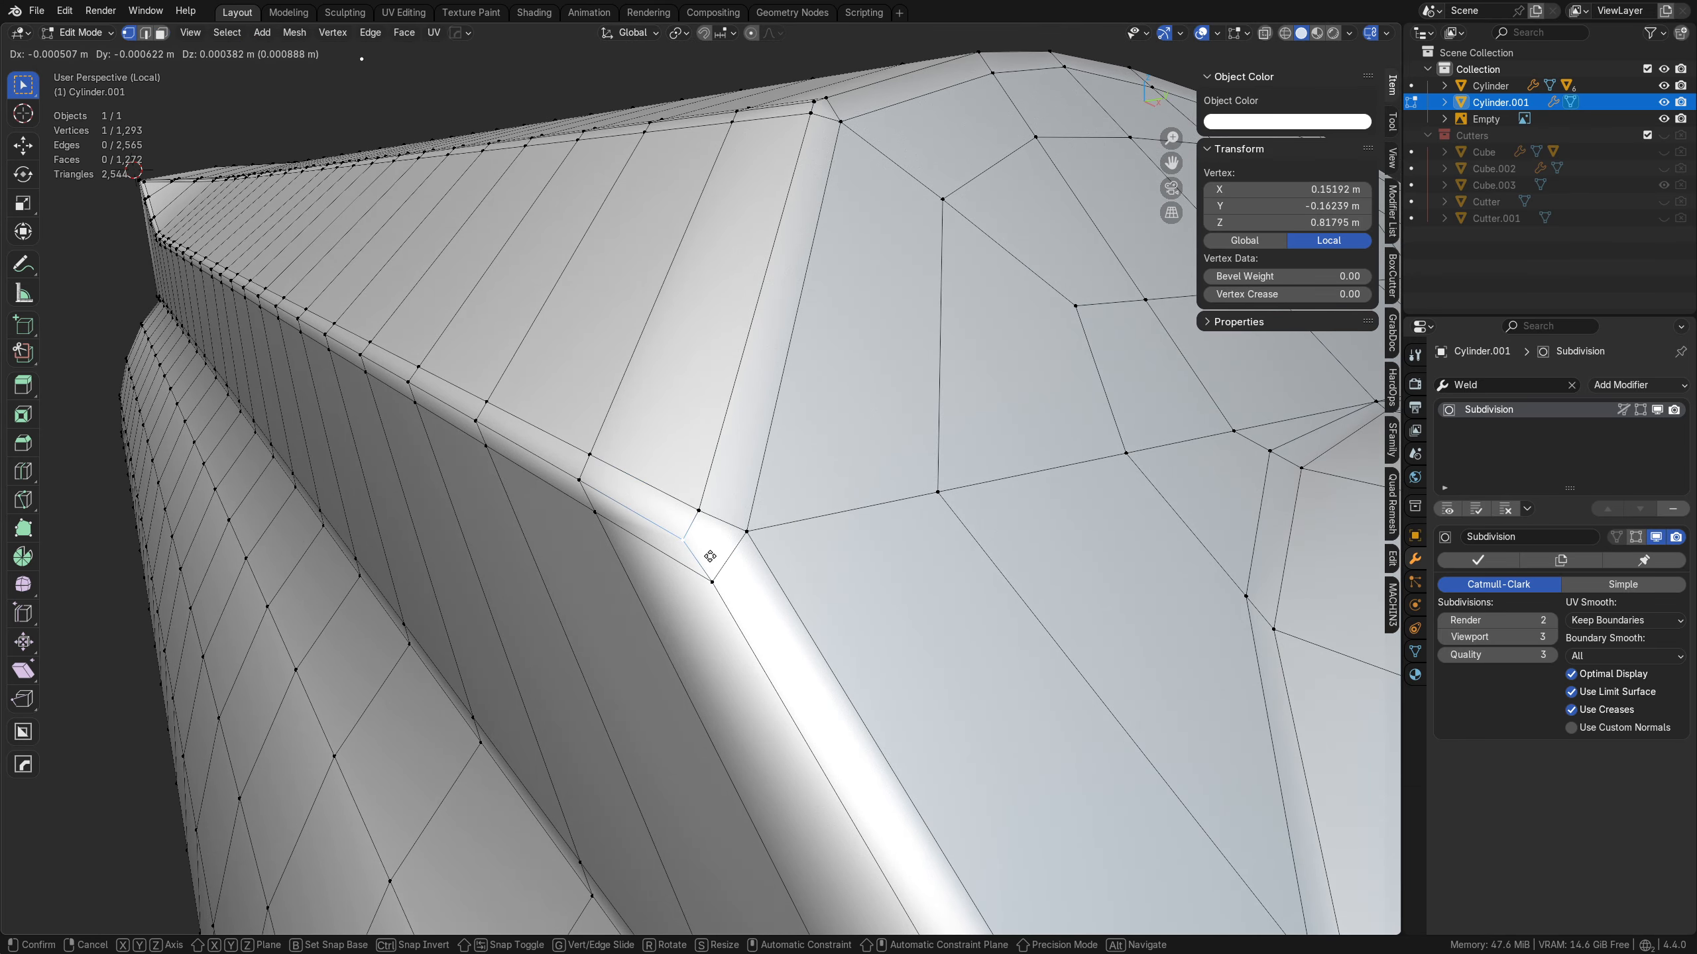
click(710, 556)
key(Tab)
click(710, 515)
- Examine the smoothed panel corner and whole body with and without wireframe, briefly turning Optimal Display off
key(shift+w)
middle_drag(710, 576, 872, 600)
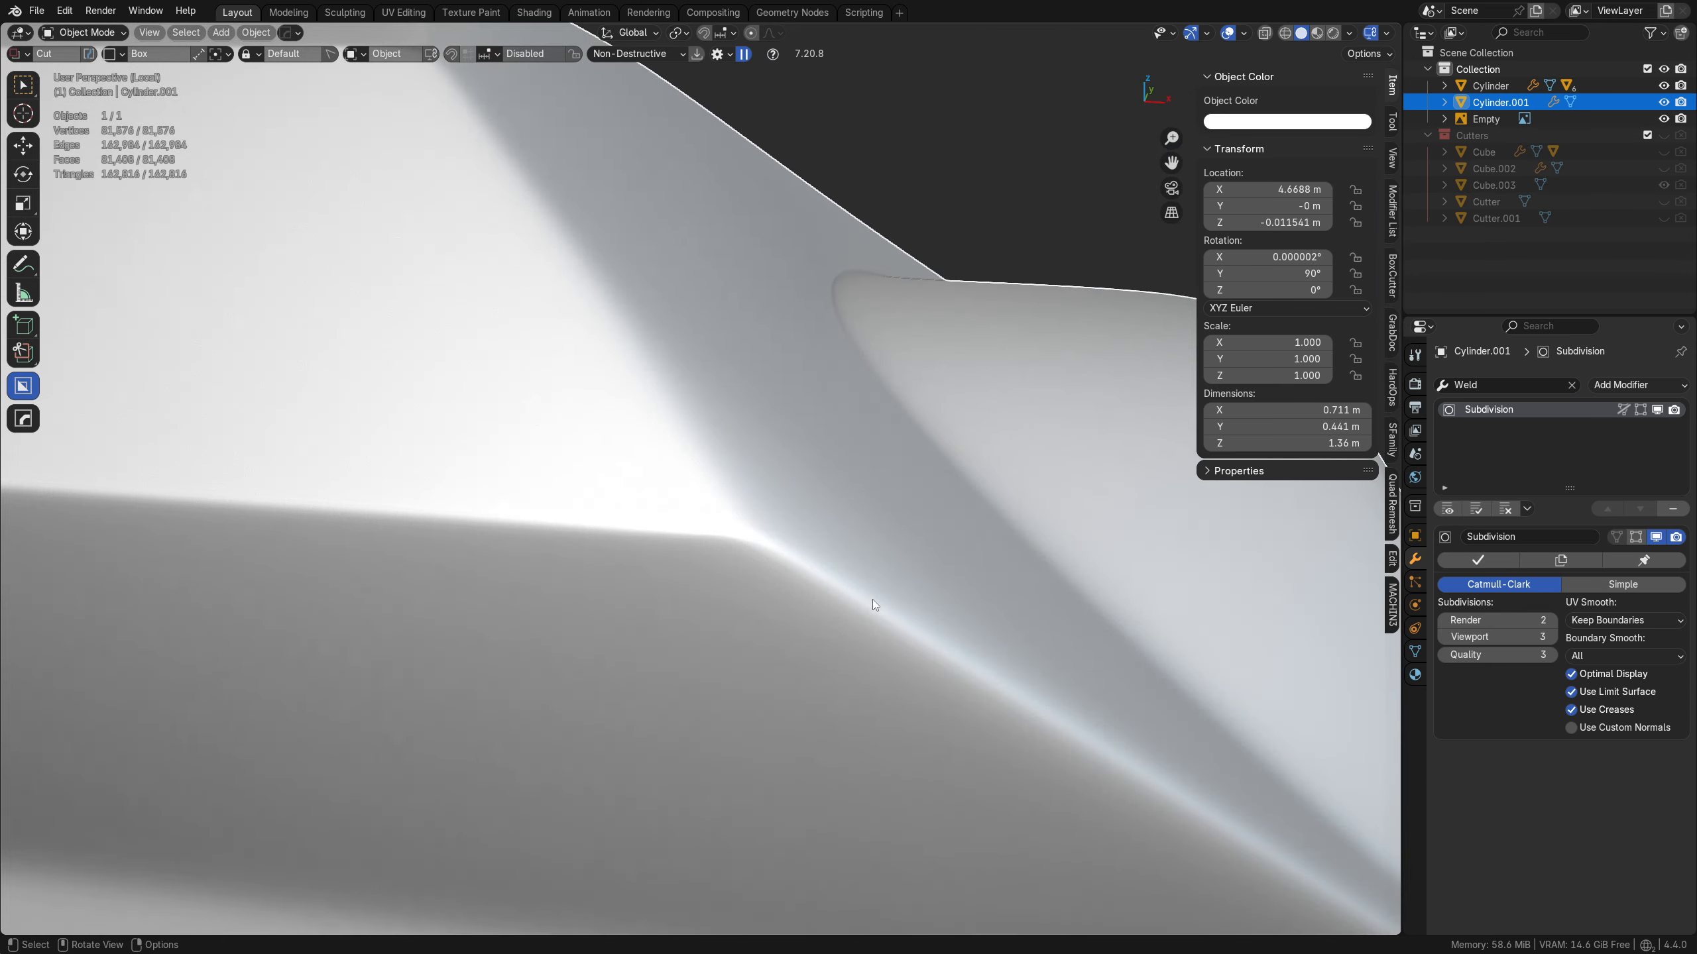
key(shift+w)
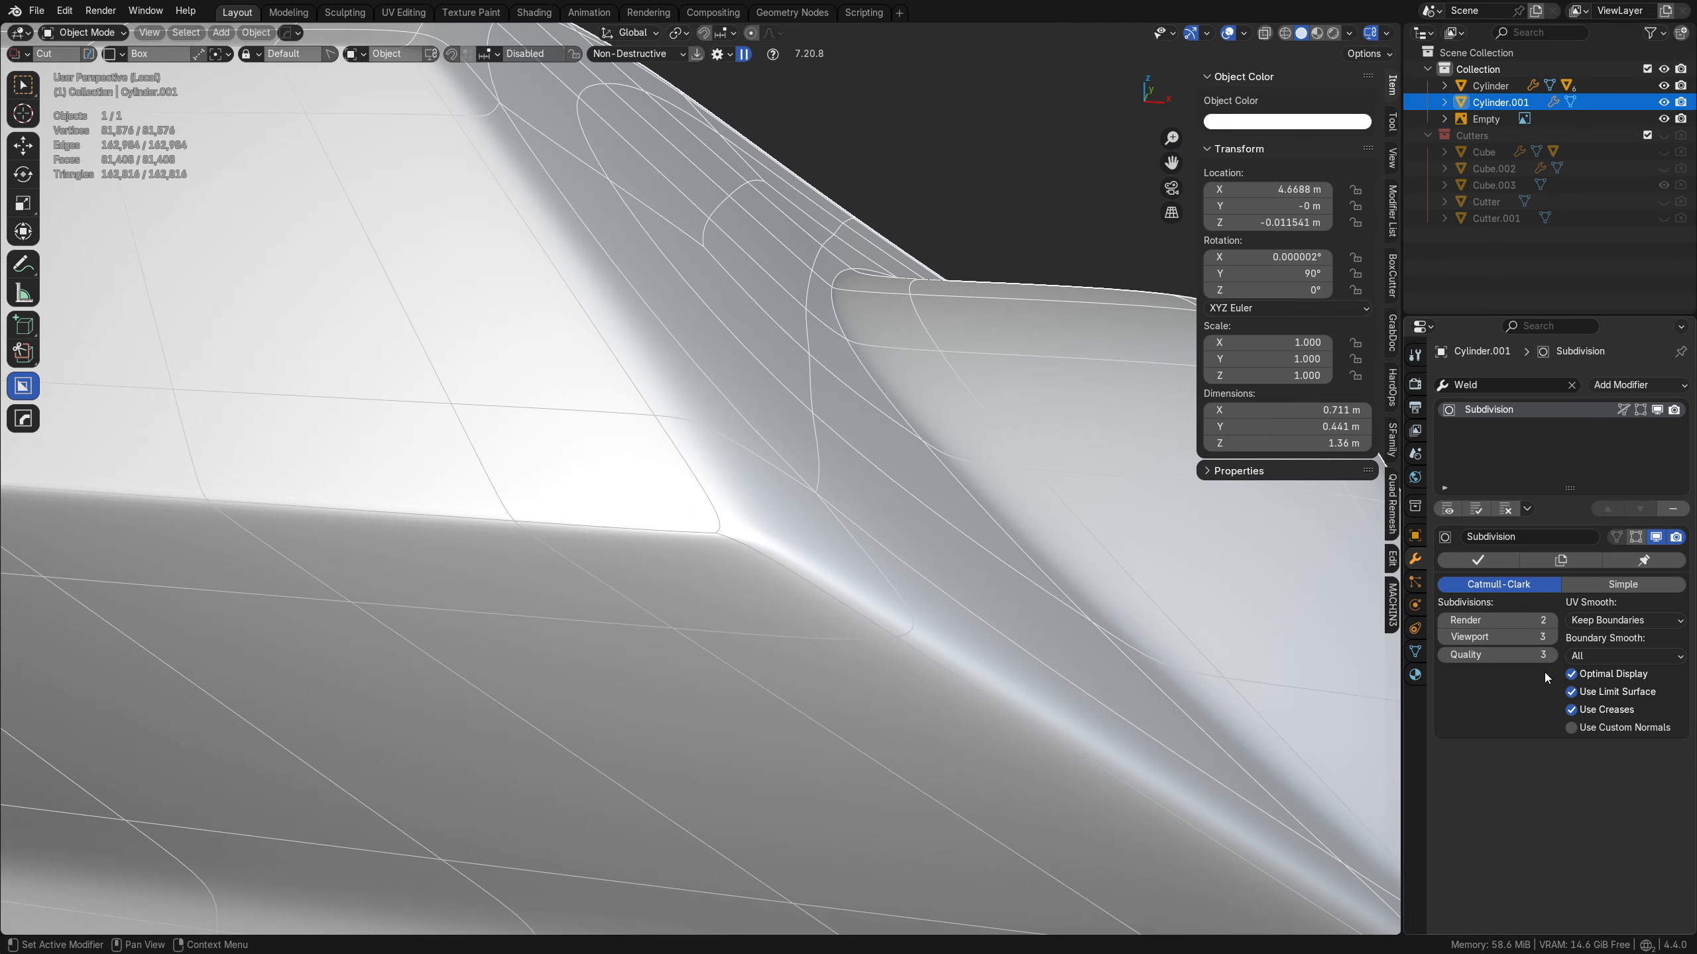
click(1572, 673)
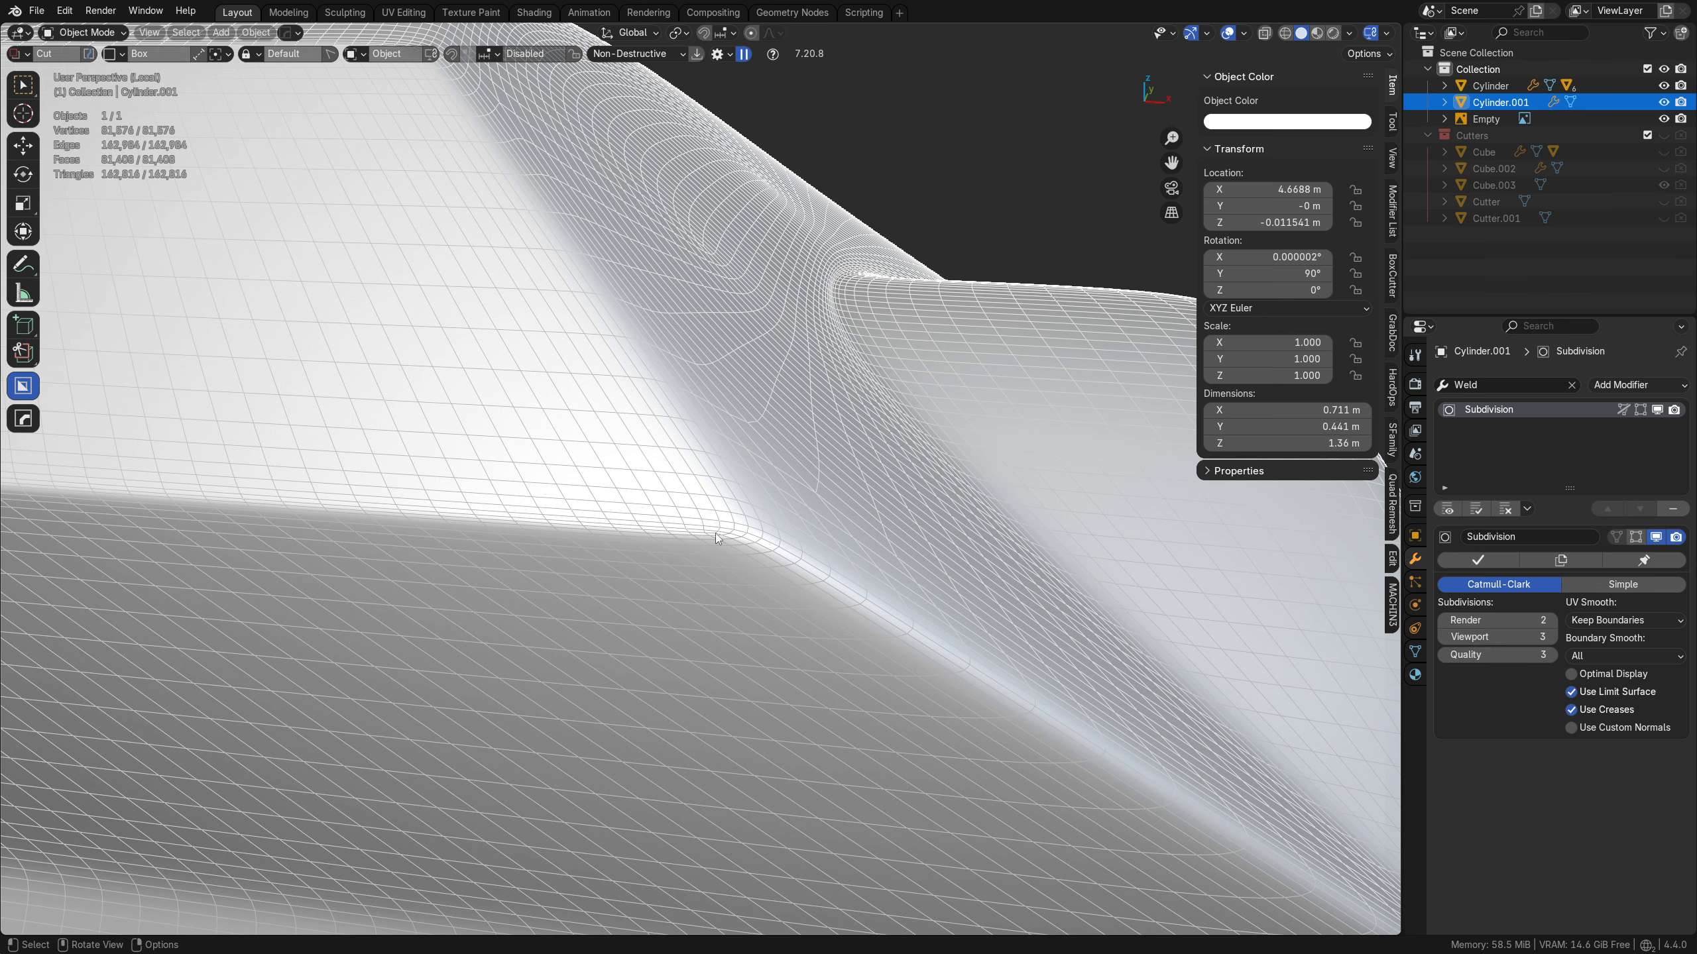
click(1571, 673)
middle_drag(768, 555, 752, 605)
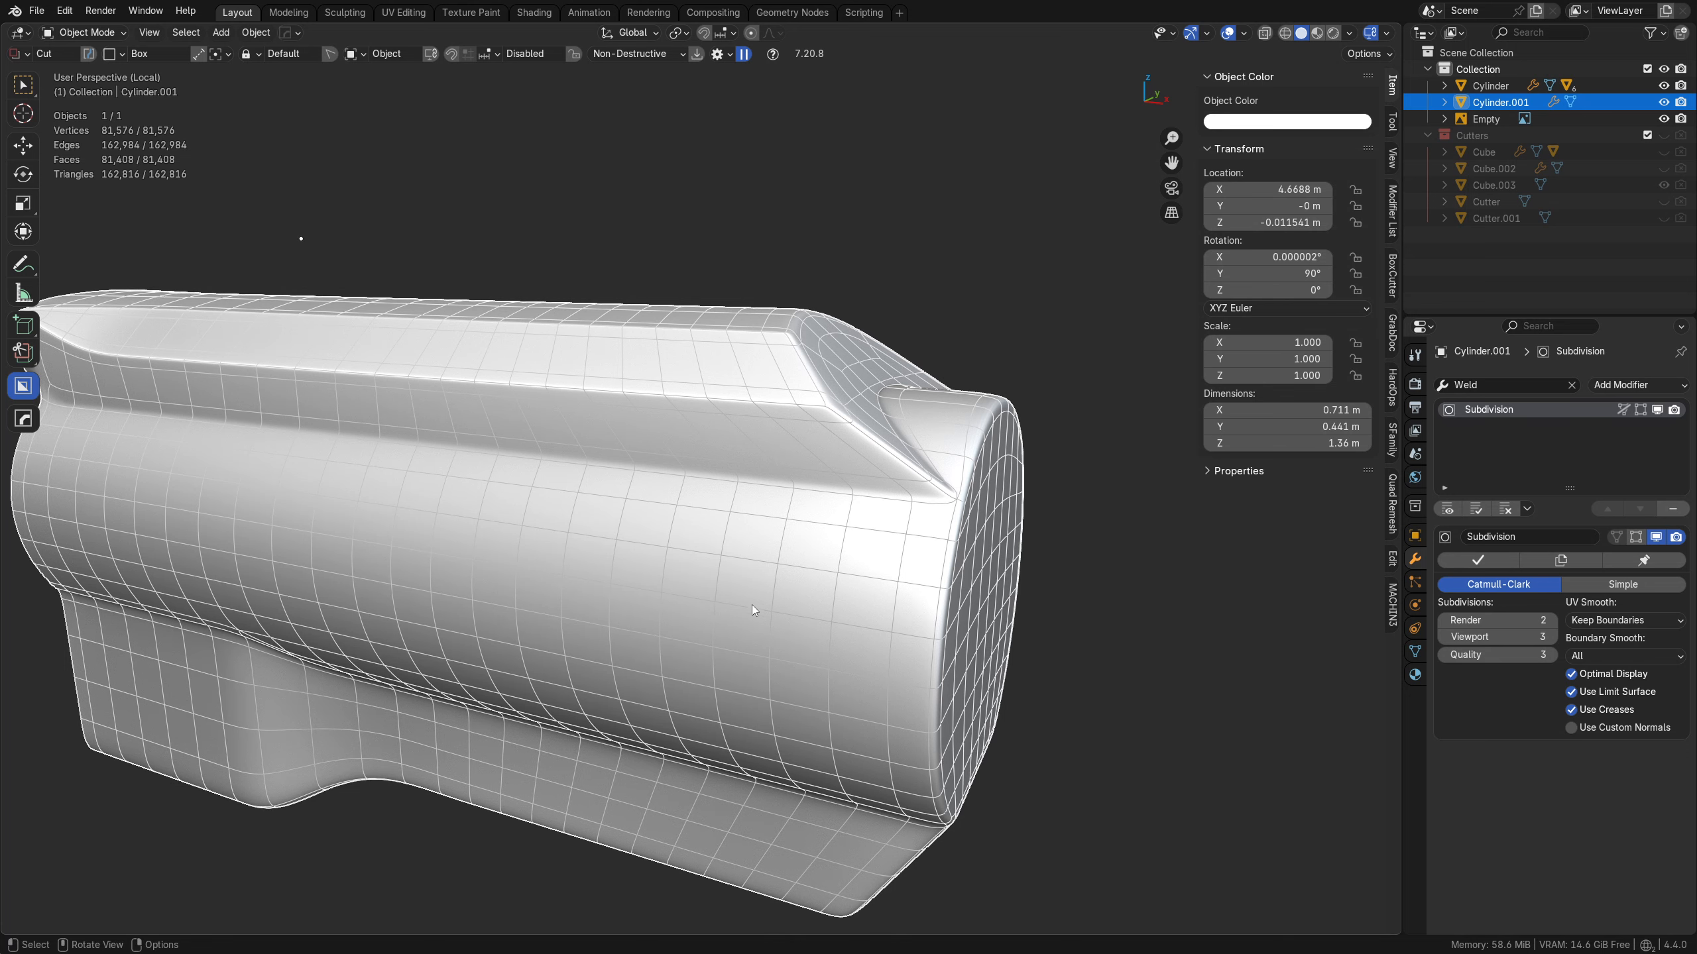
key(alt+a)
scroll(750, 607, down, 1)
key(shift+w)
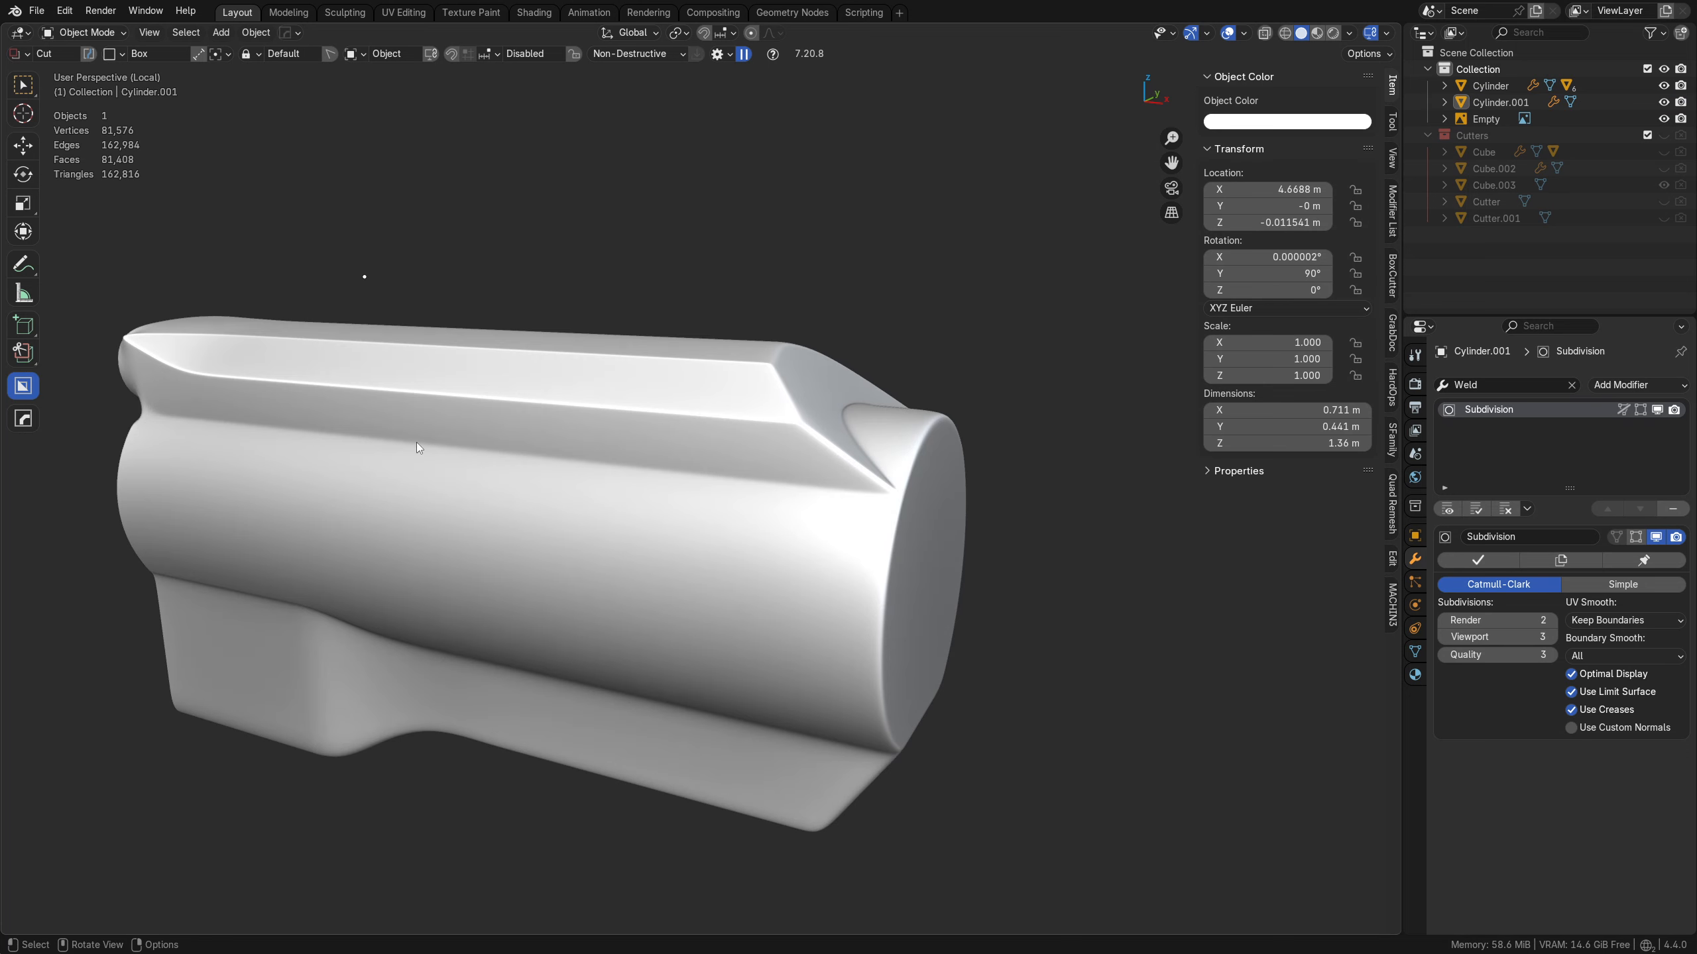
middle_drag(416, 443, 588, 583)
- Try sliding the cylinder-side support loop toward the seam with the lower block by a factor of about 0.63, previewing it in Object Mode
key(Tab)
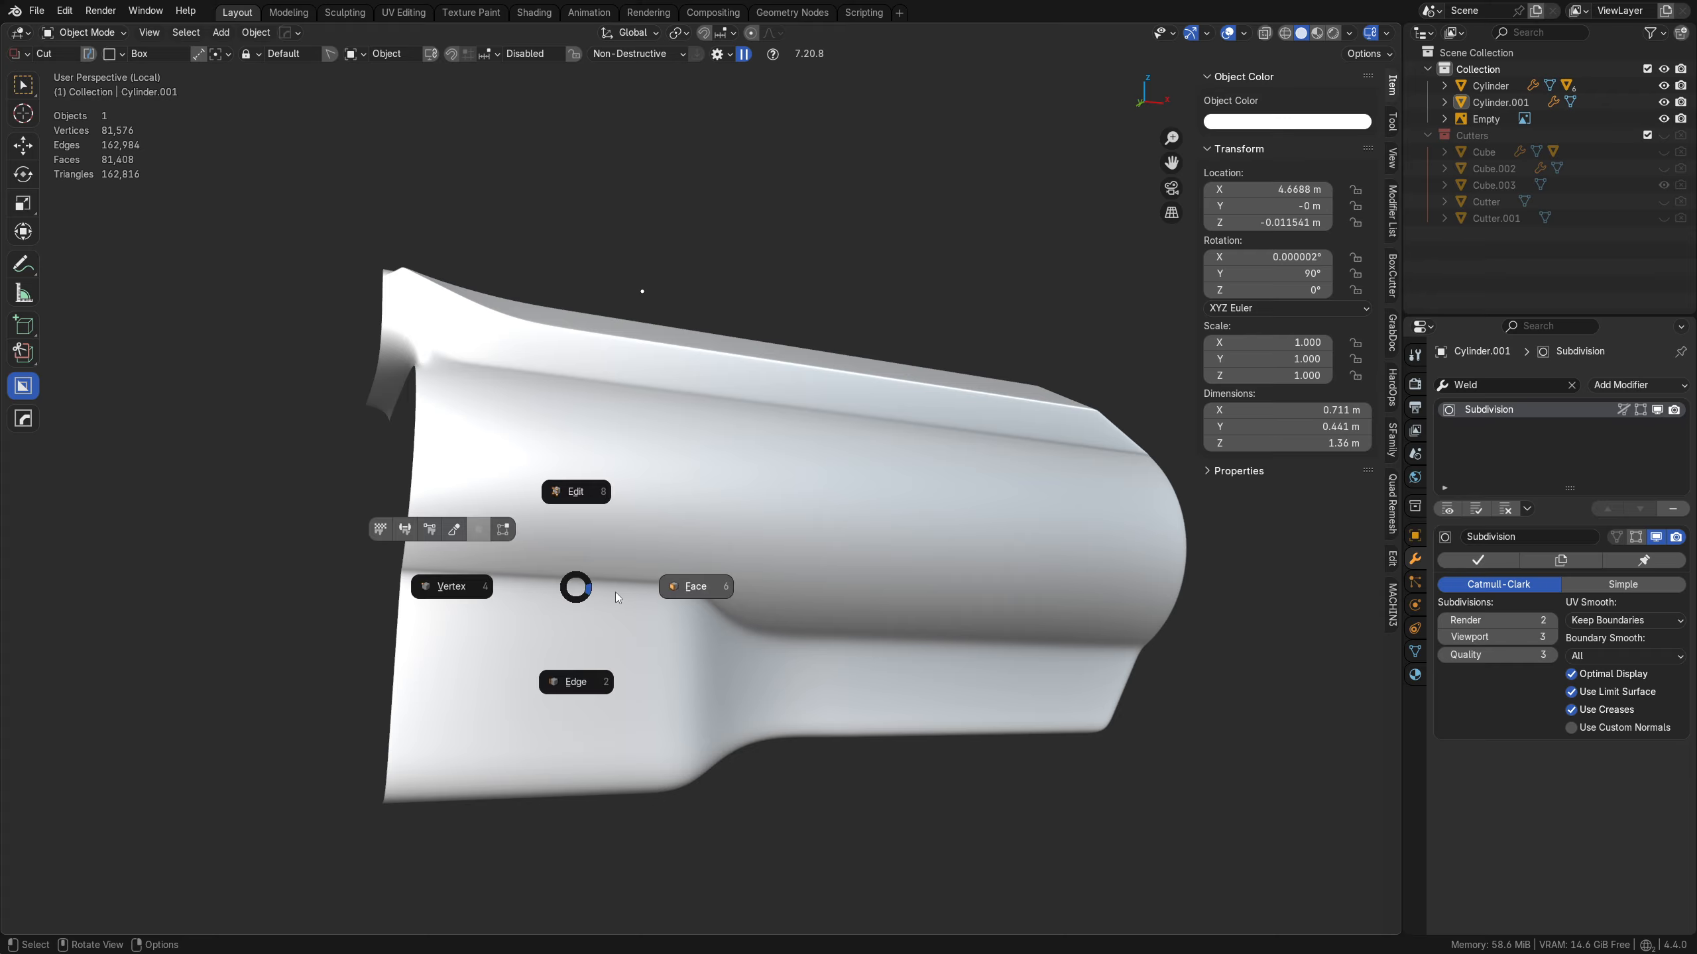
click(576, 668)
ctrl+middle_drag(719, 624, 898, 599)
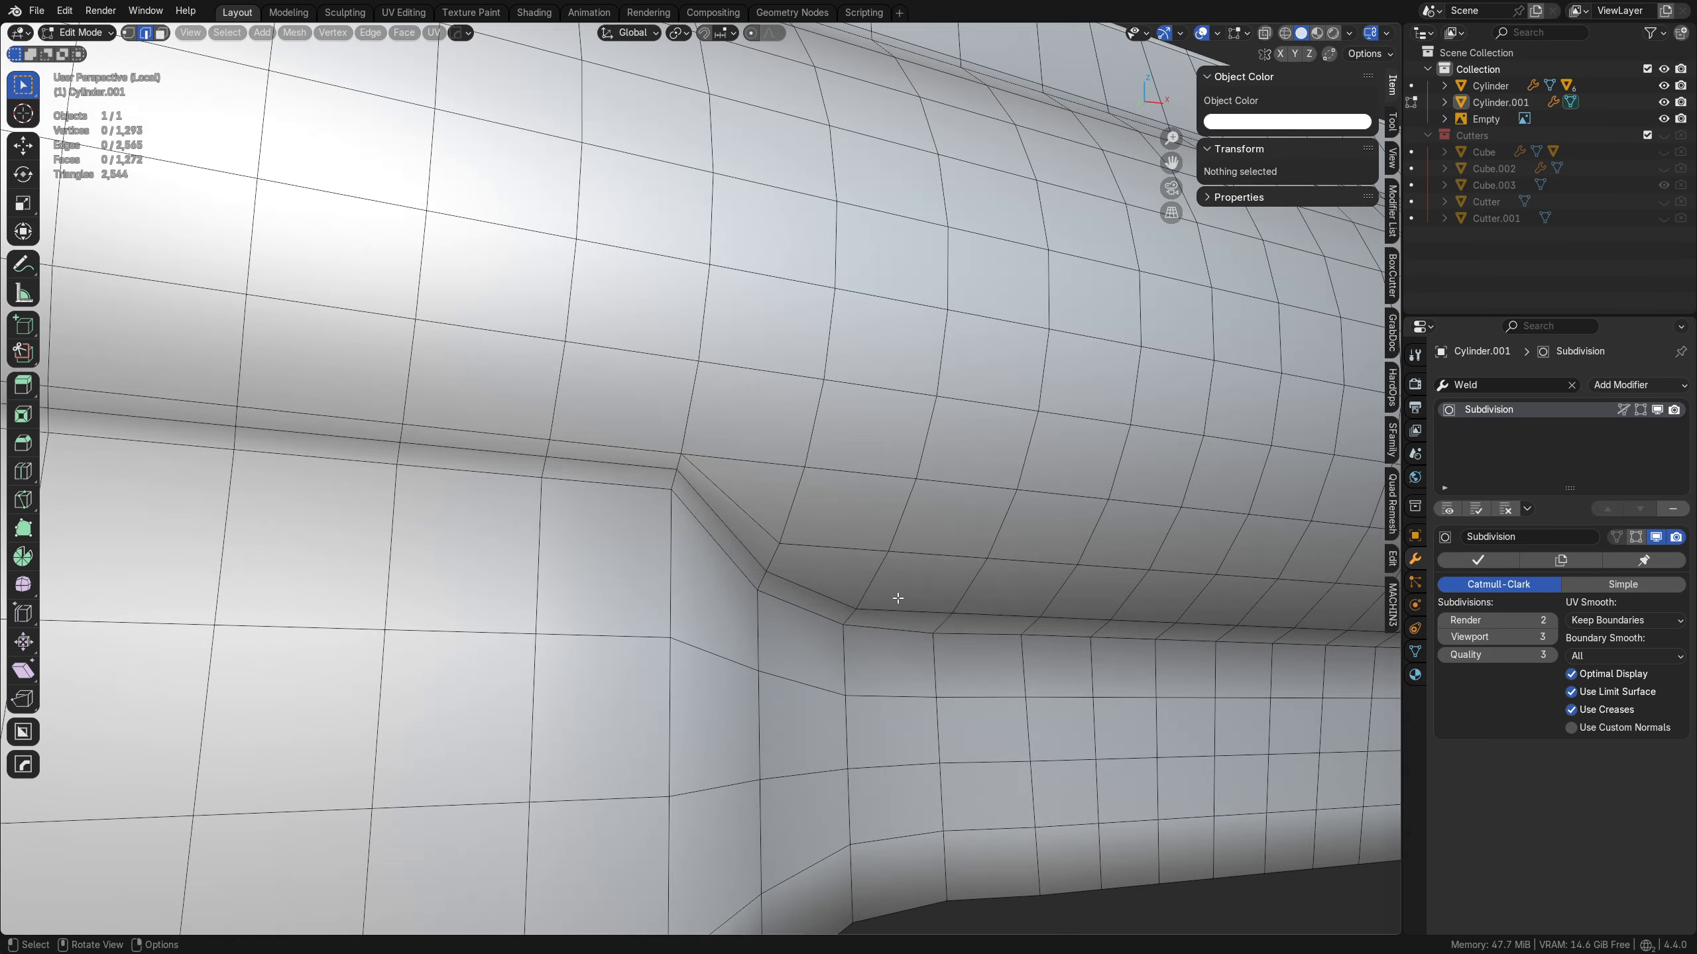
alt+click(693, 509)
alt+click(716, 514)
scroll(716, 515, down, 3)
middle_drag(1193, 577, 1090, 581)
shift+middle_drag(1090, 581, 788, 594)
mouse_move(788, 595)
middle_down()
mouse_move(642, 594)
mouse_move(703, 610)
mouse_move(738, 593)
mouse_move(795, 615)
middle_up()
key(g)
key(g)
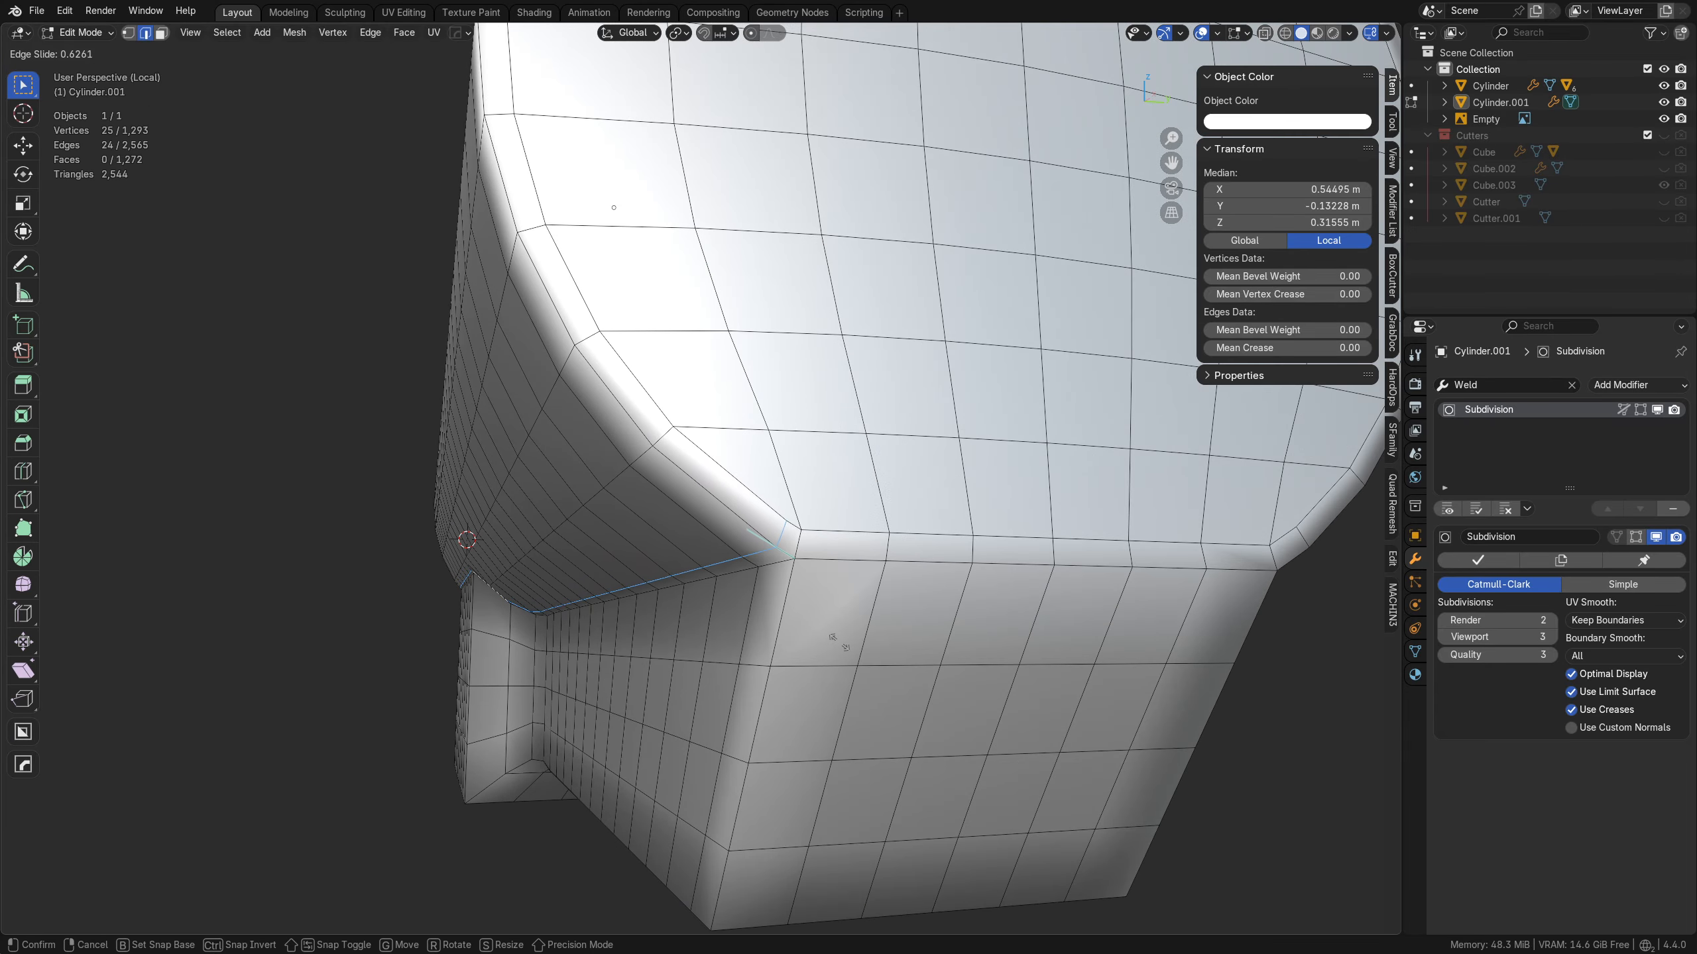
click(847, 645)
key(Tab)
click(850, 603)
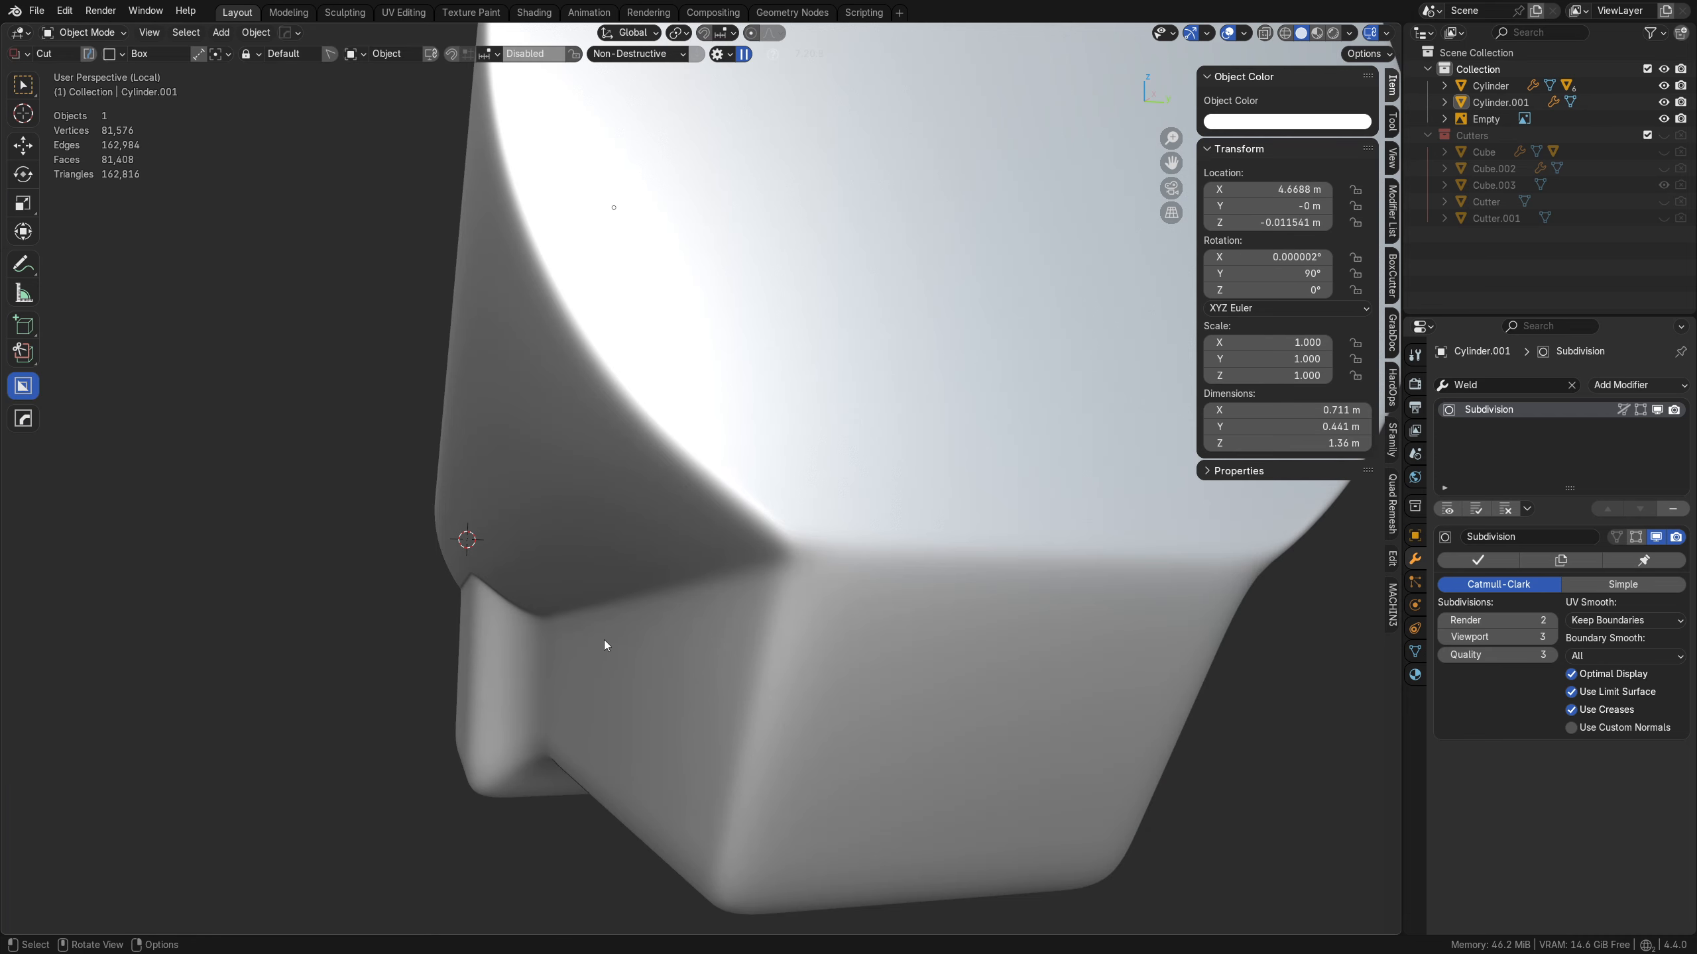
- Try moving the support loop's three vertices at the front cap by about -0.006 m in Y and 0.003 m in Z
middle_drag(604, 639, 754, 566)
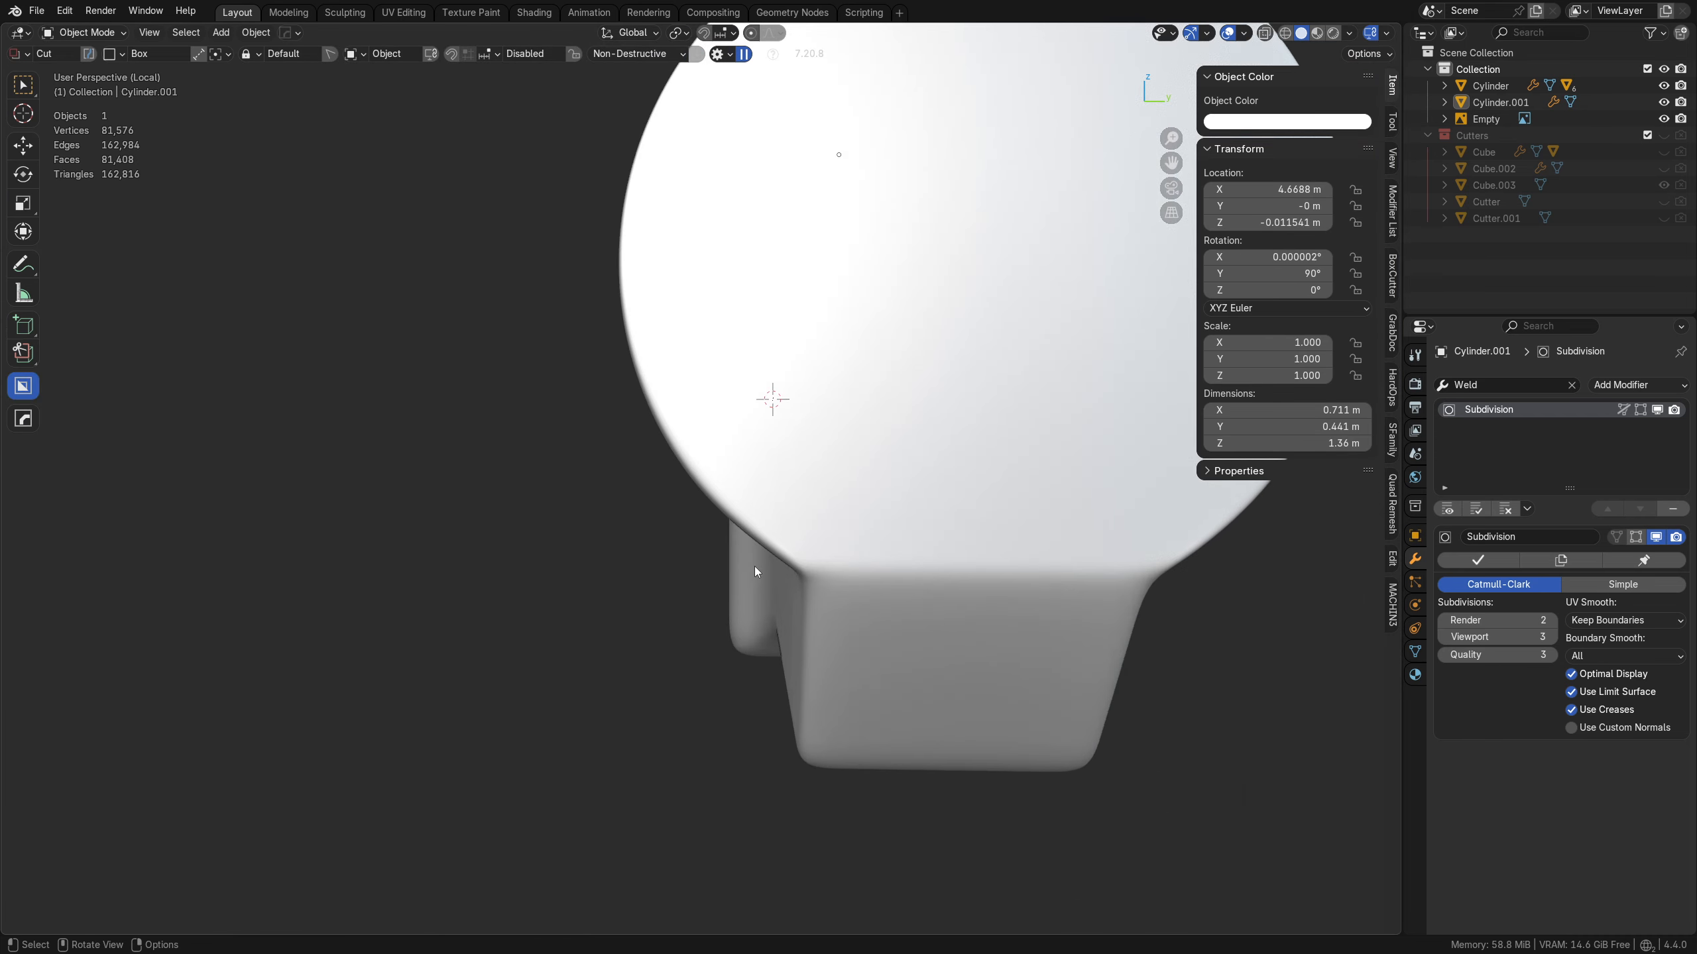
key(shift+w)
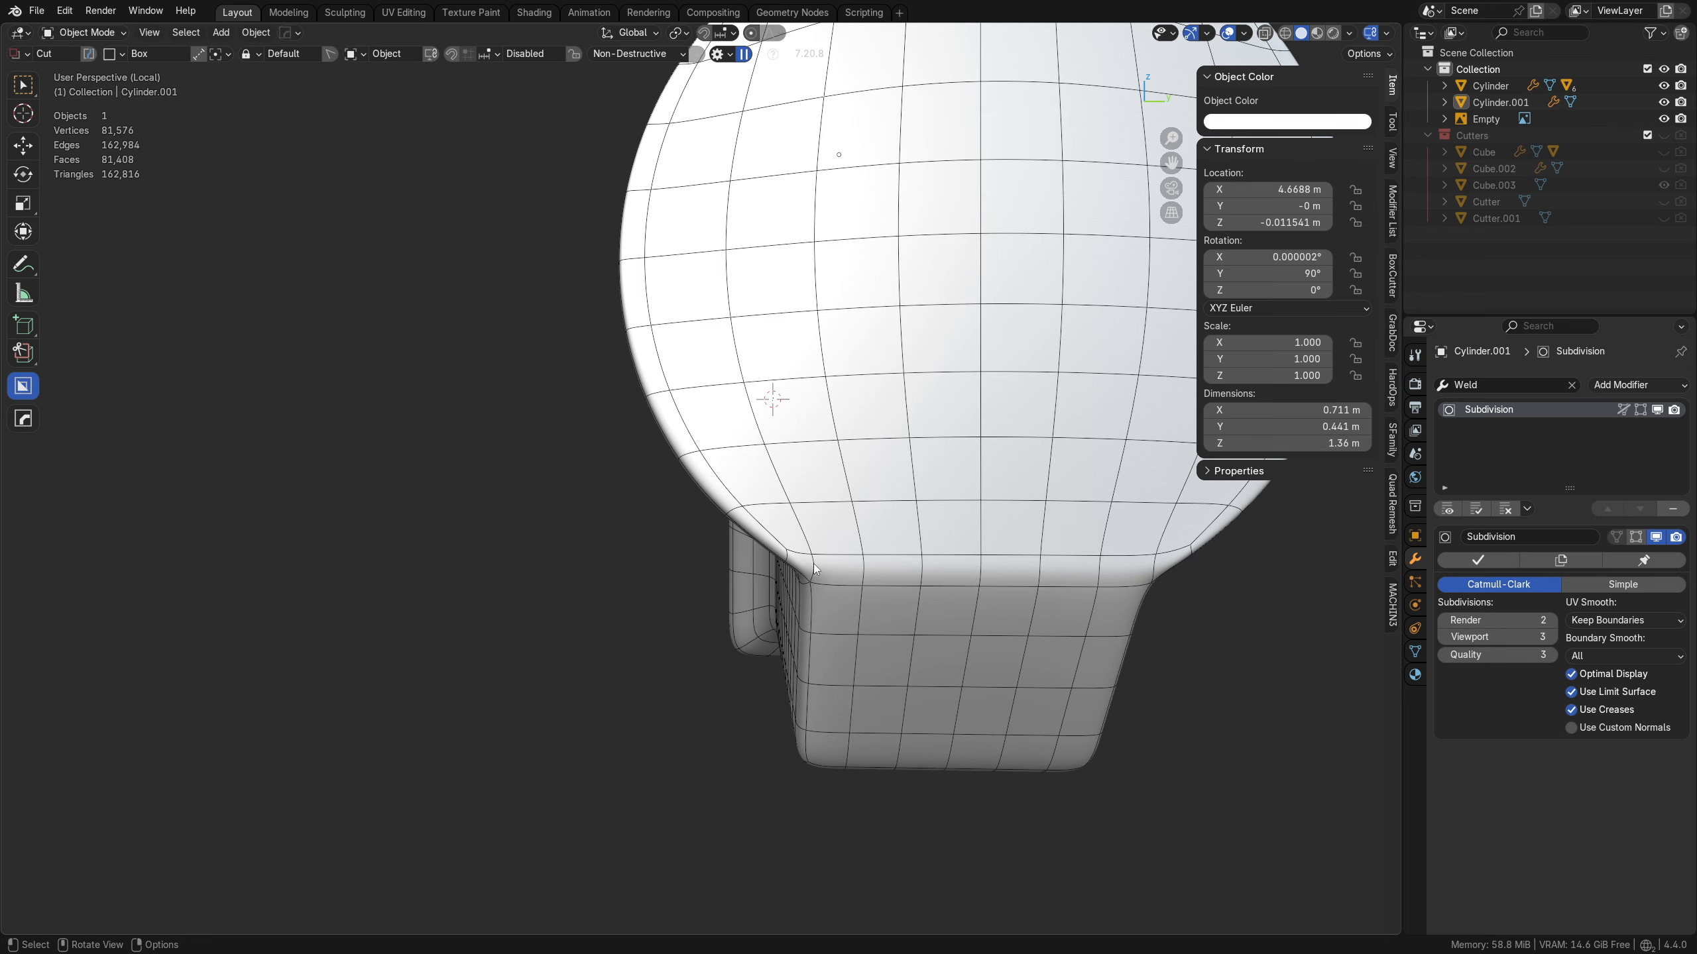
key(Tab)
alt+click(764, 544)
middle_drag(768, 552, 826, 577)
key(1)
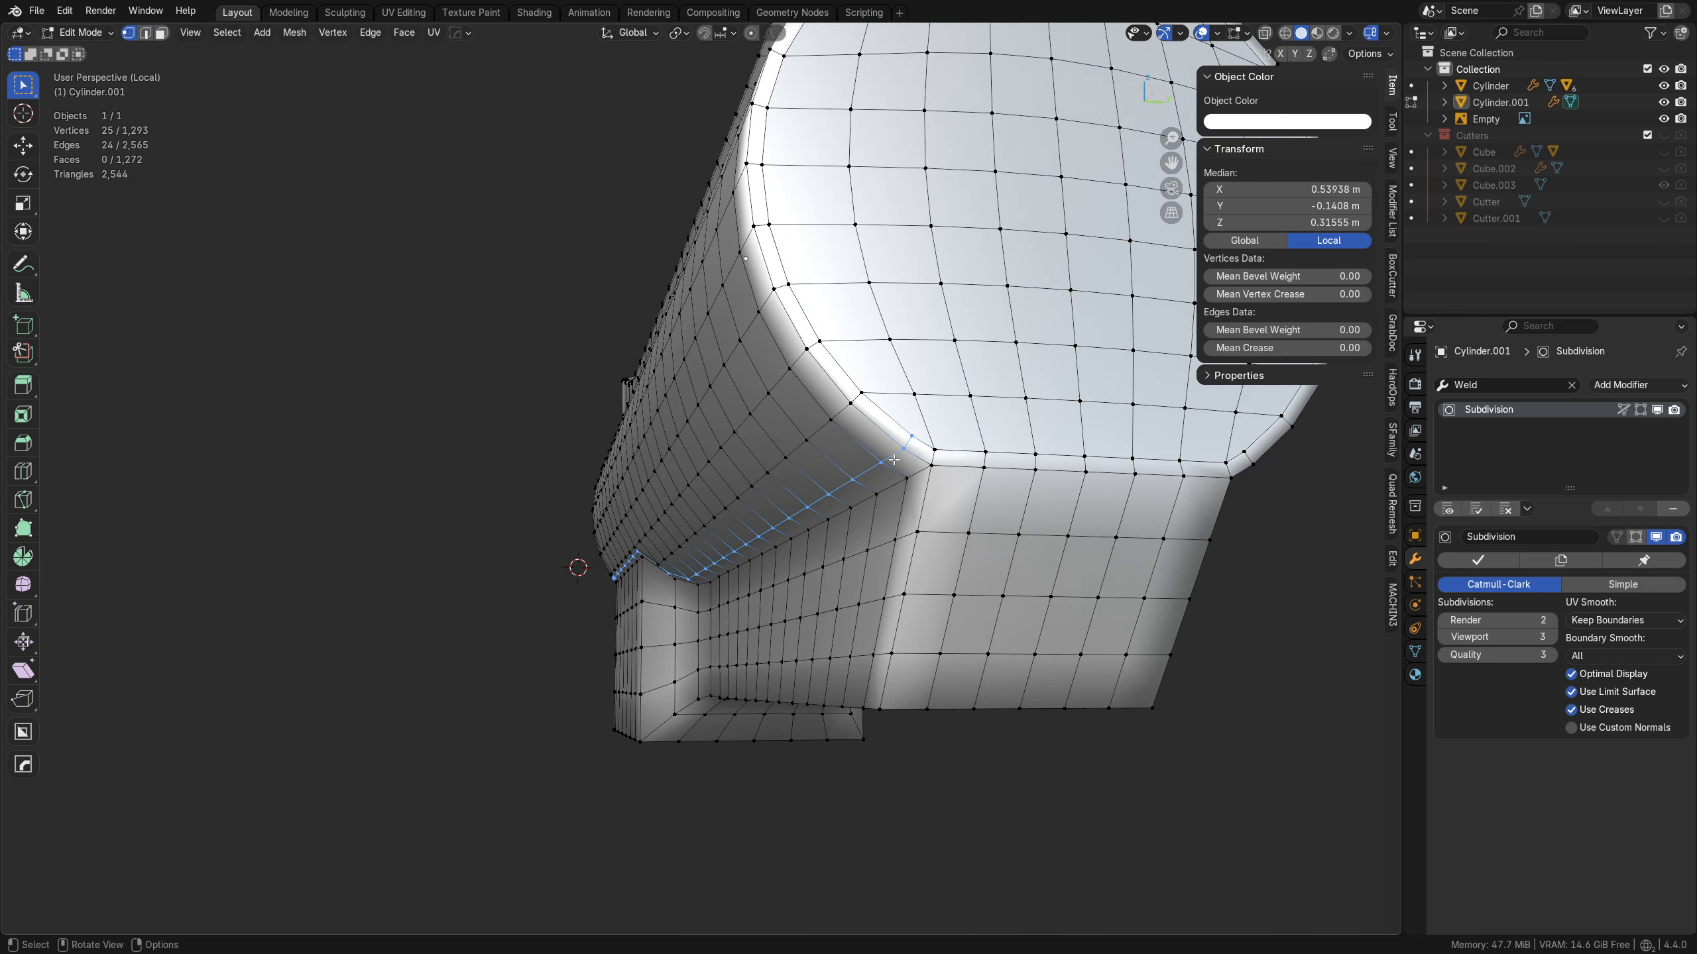
click(883, 460)
ctrl+click(912, 437)
middle_drag(913, 438, 918, 486)
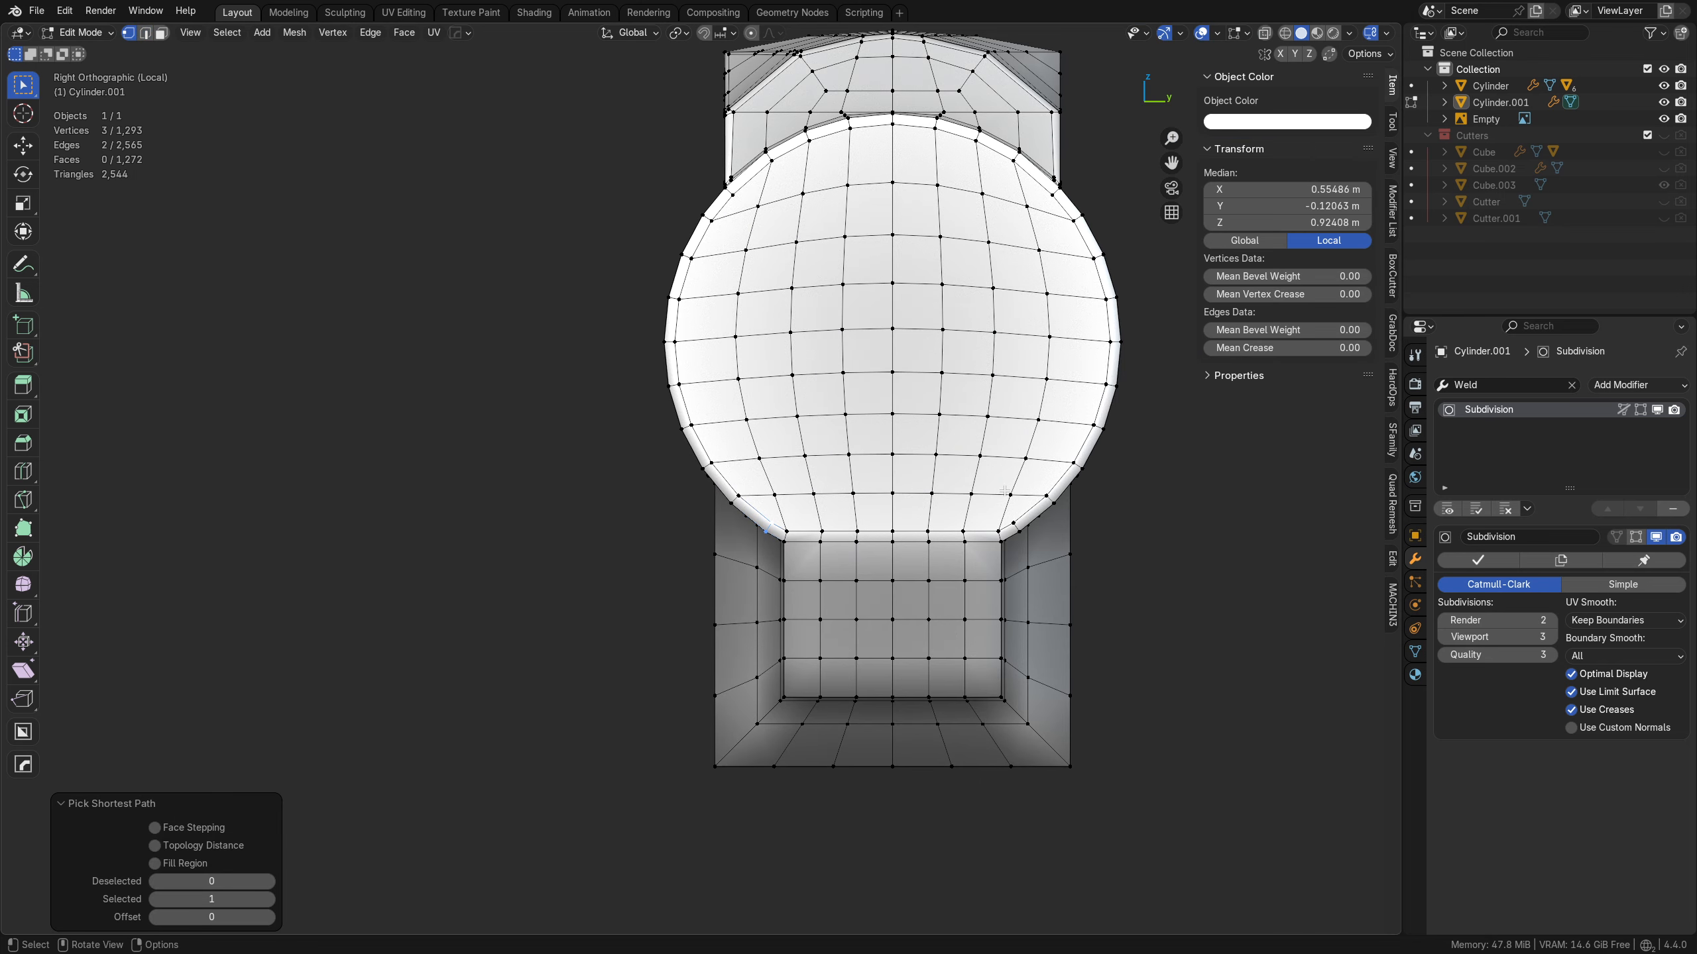
key(g)
click(939, 457)
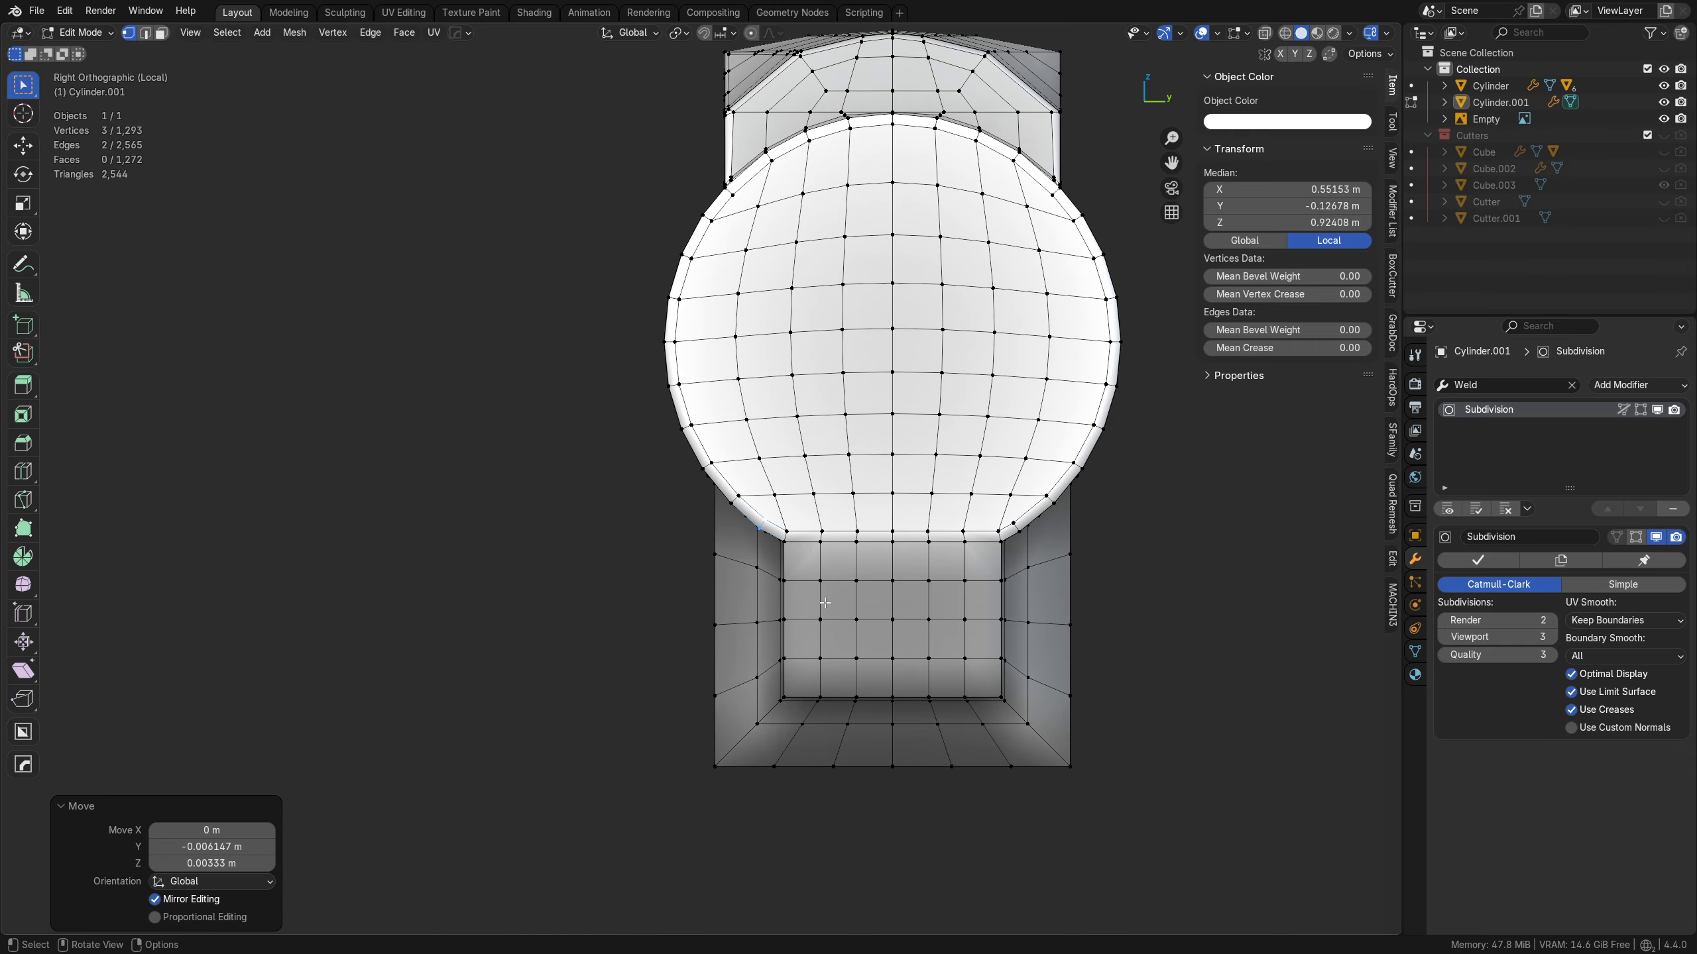
middle_drag(920, 562, 717, 551)
key(Tab)
key(Tab)
- Try sliding the support loop above the lower block's seam by factor 0.592, and undo the slide
middle_drag(530, 439, 949, 546)
key(Tab)
click(722, 635)
alt+click(731, 496)
key(g)
key(g)
click(773, 572)
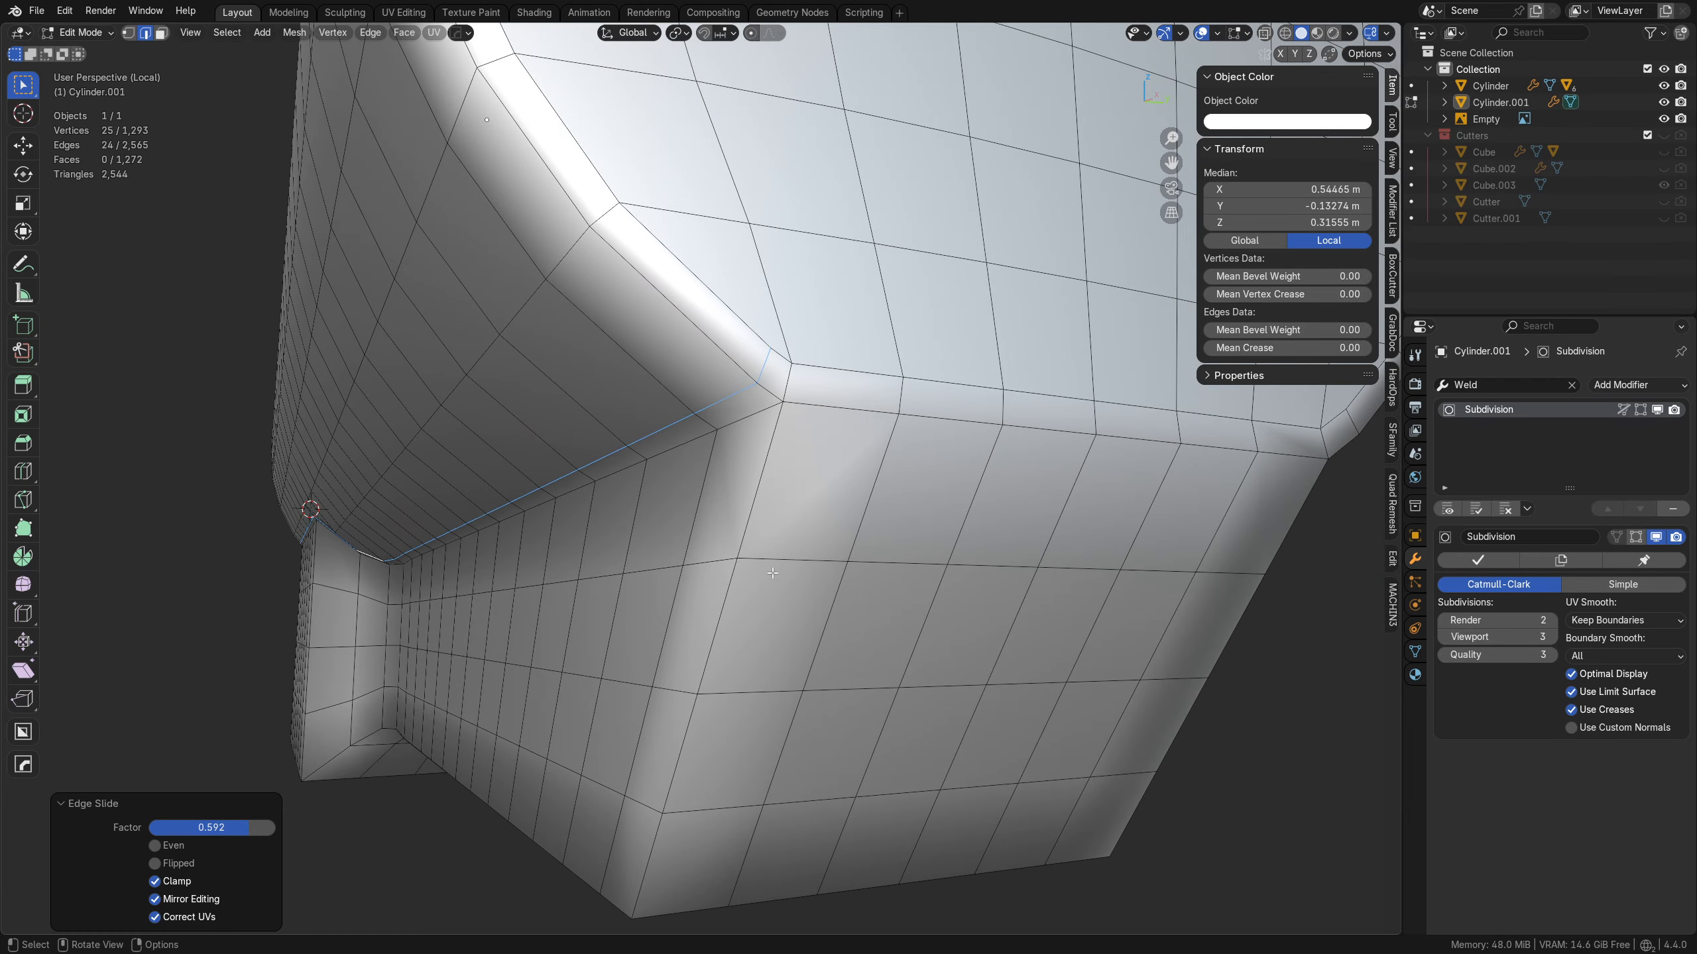
middle_drag(773, 572, 753, 455)
key(ctrl+z)
- Try a single centred loop cut between the support loop and the lower block's seam
key(ctrl+r)
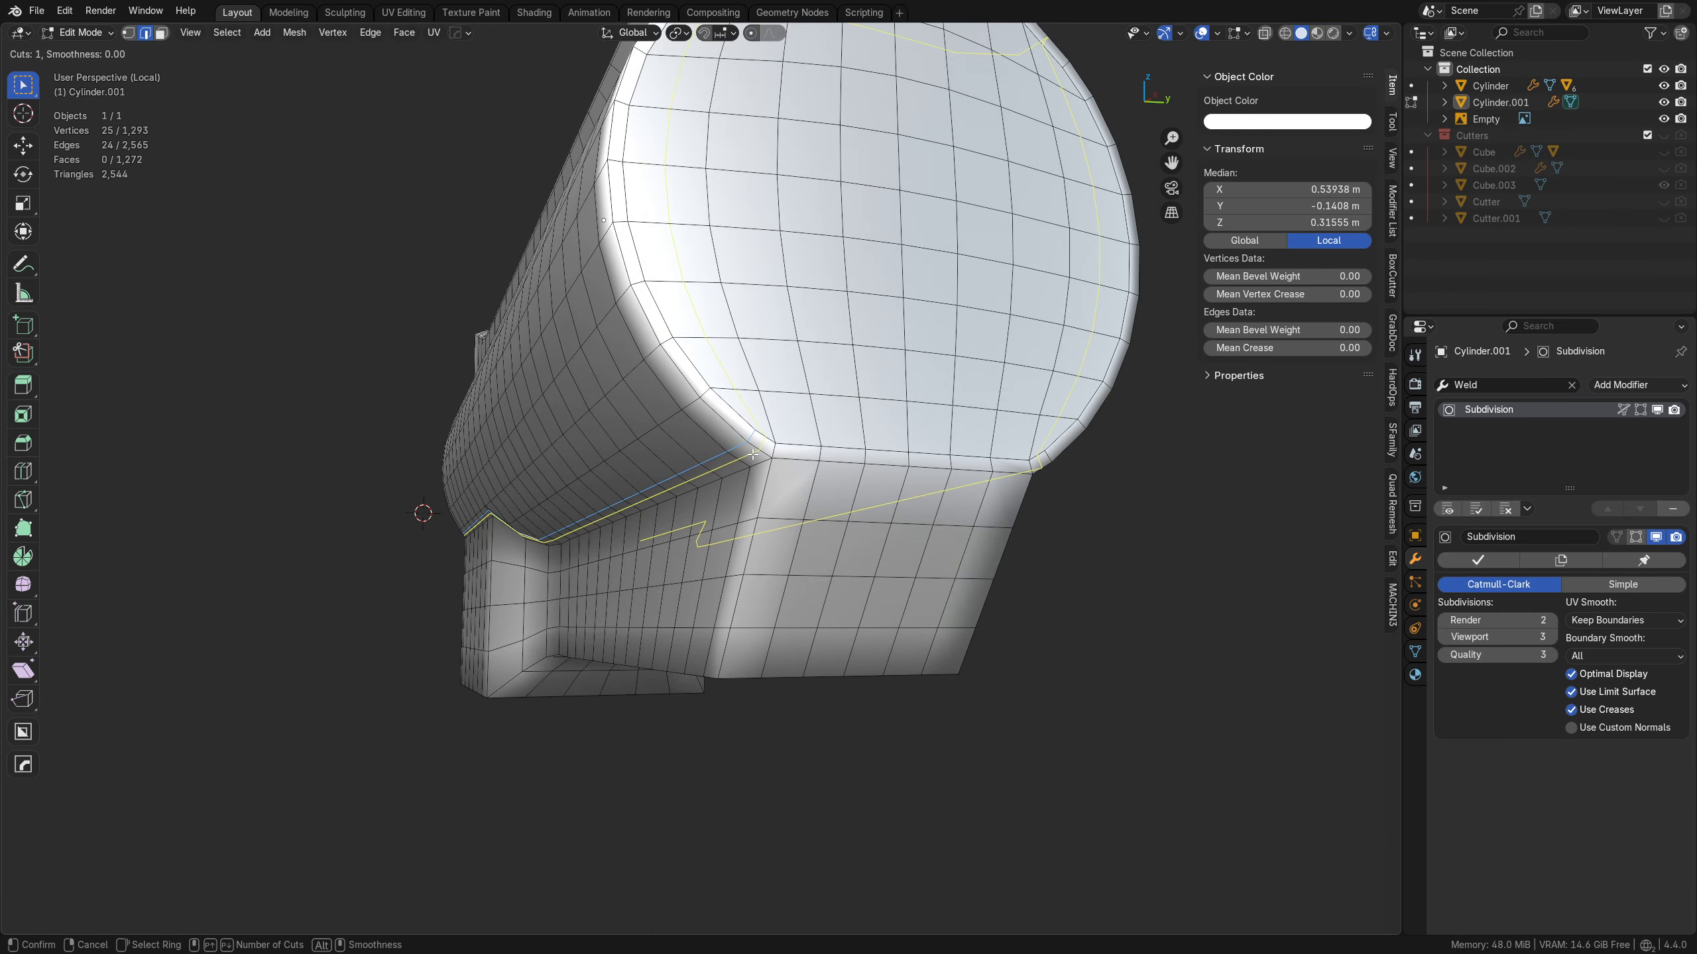
click(753, 455)
right_click(753, 454)
key(Tab)
key(Tab)
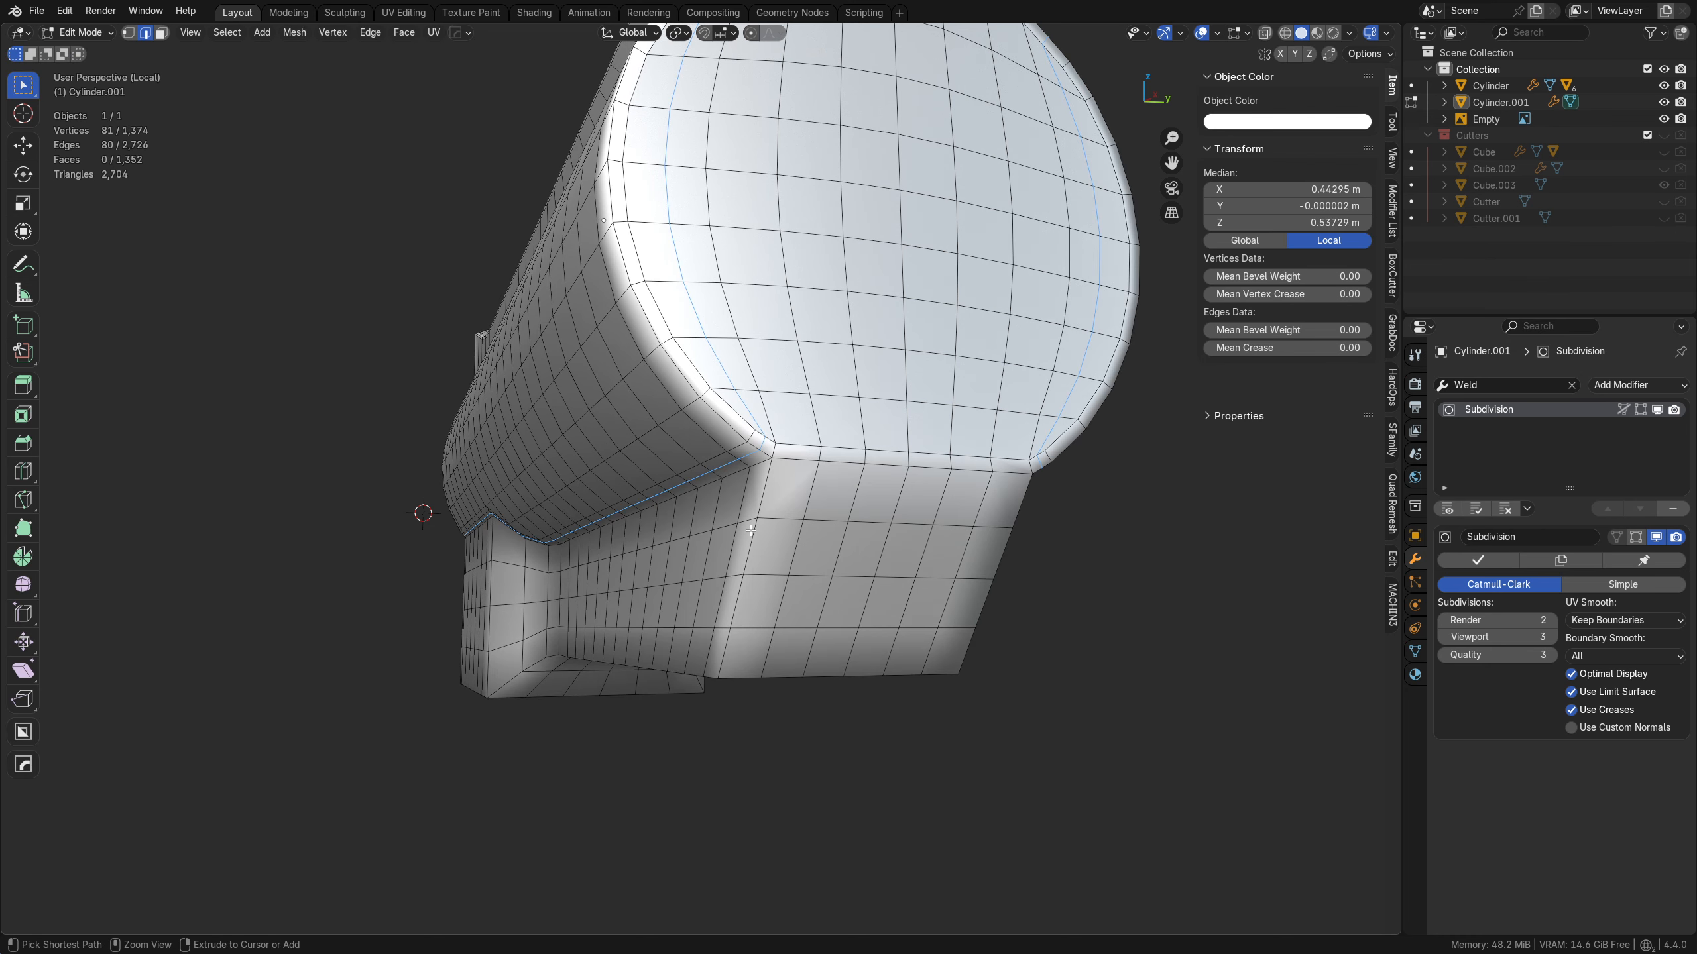
alt+click(754, 486)
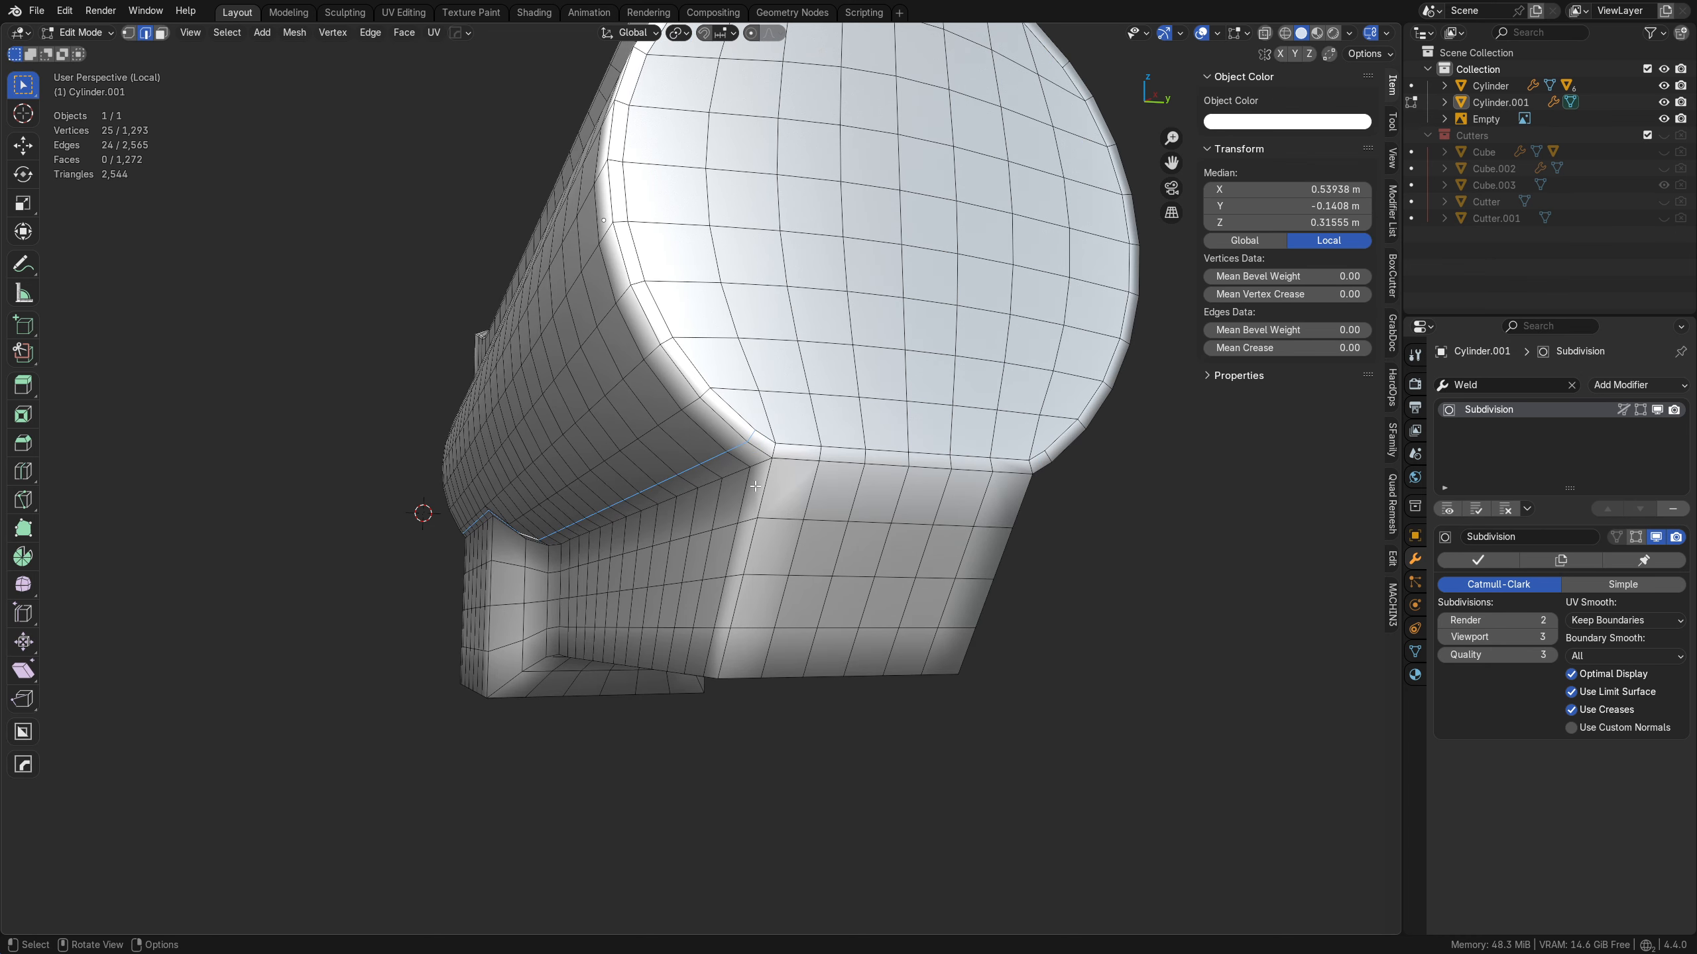
- Bevel the seam edges between cylinder and lower block with width 0.00756 m, 2 segments and profile shape 1
alt+click(699, 490)
key(ctrl+b)
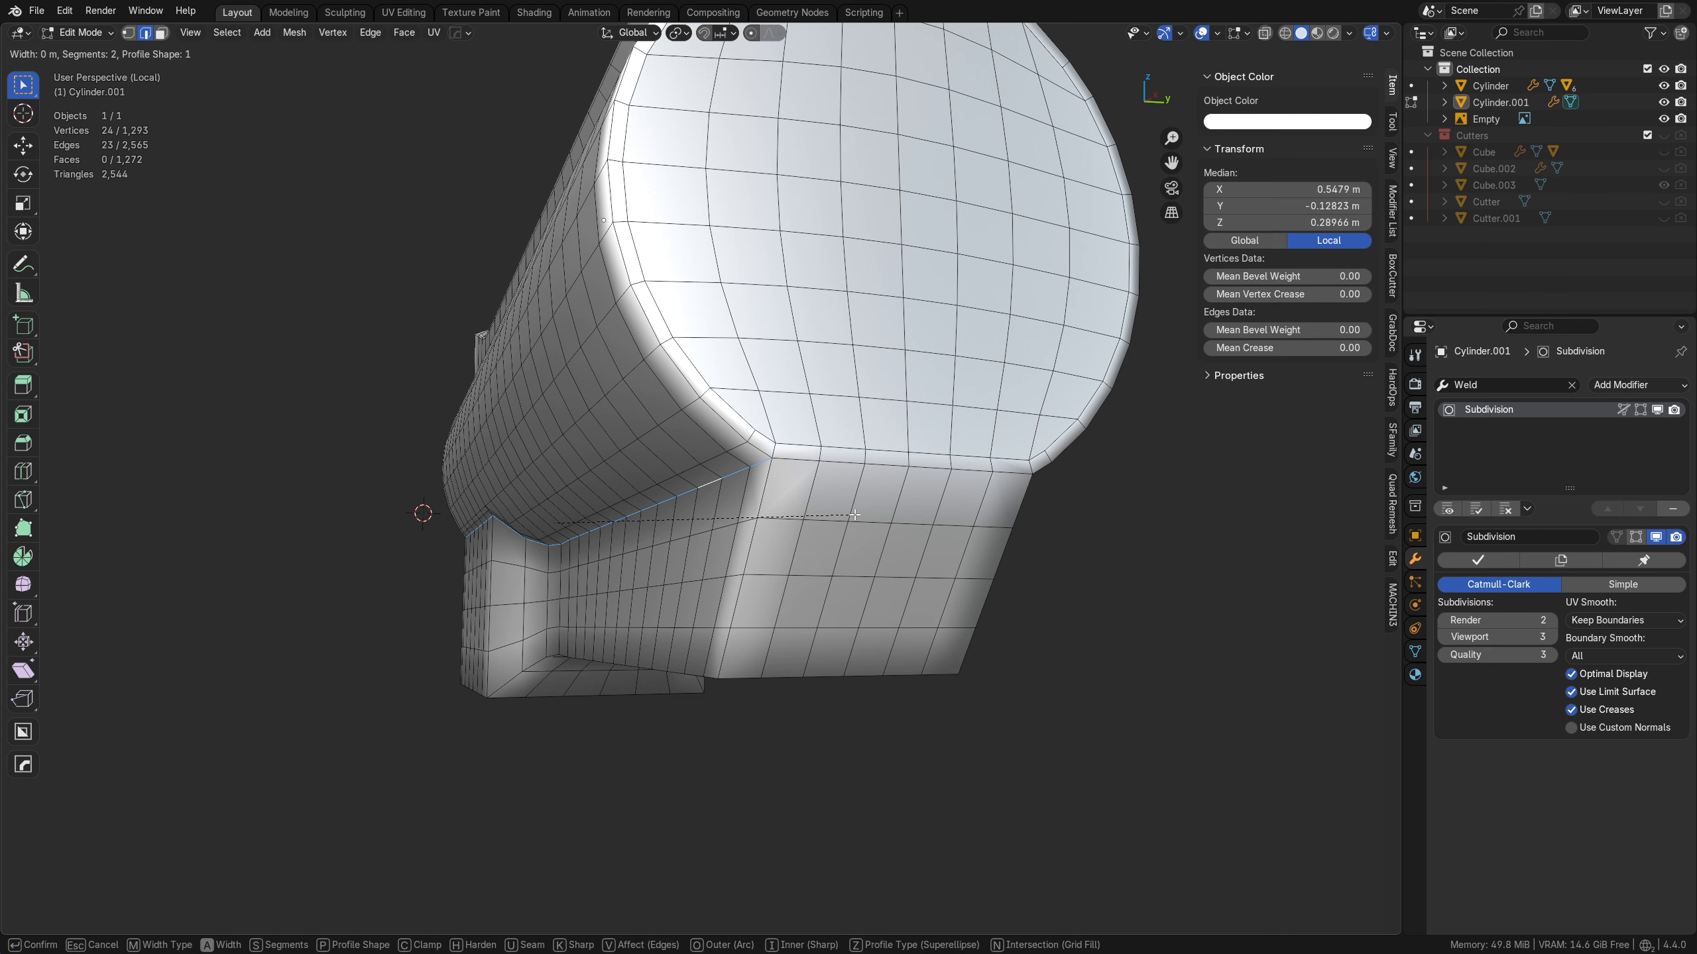
scroll(916, 528, up, 1)
click(916, 527)
mouse_move(916, 527)
ctrl+middle_down()
mouse_move(874, 524)
mouse_move(943, 523)
ctrl+middle_up()
- Try merging two vertices at the new bevel's front corner at their centre, and undo the merge
key(Tab)
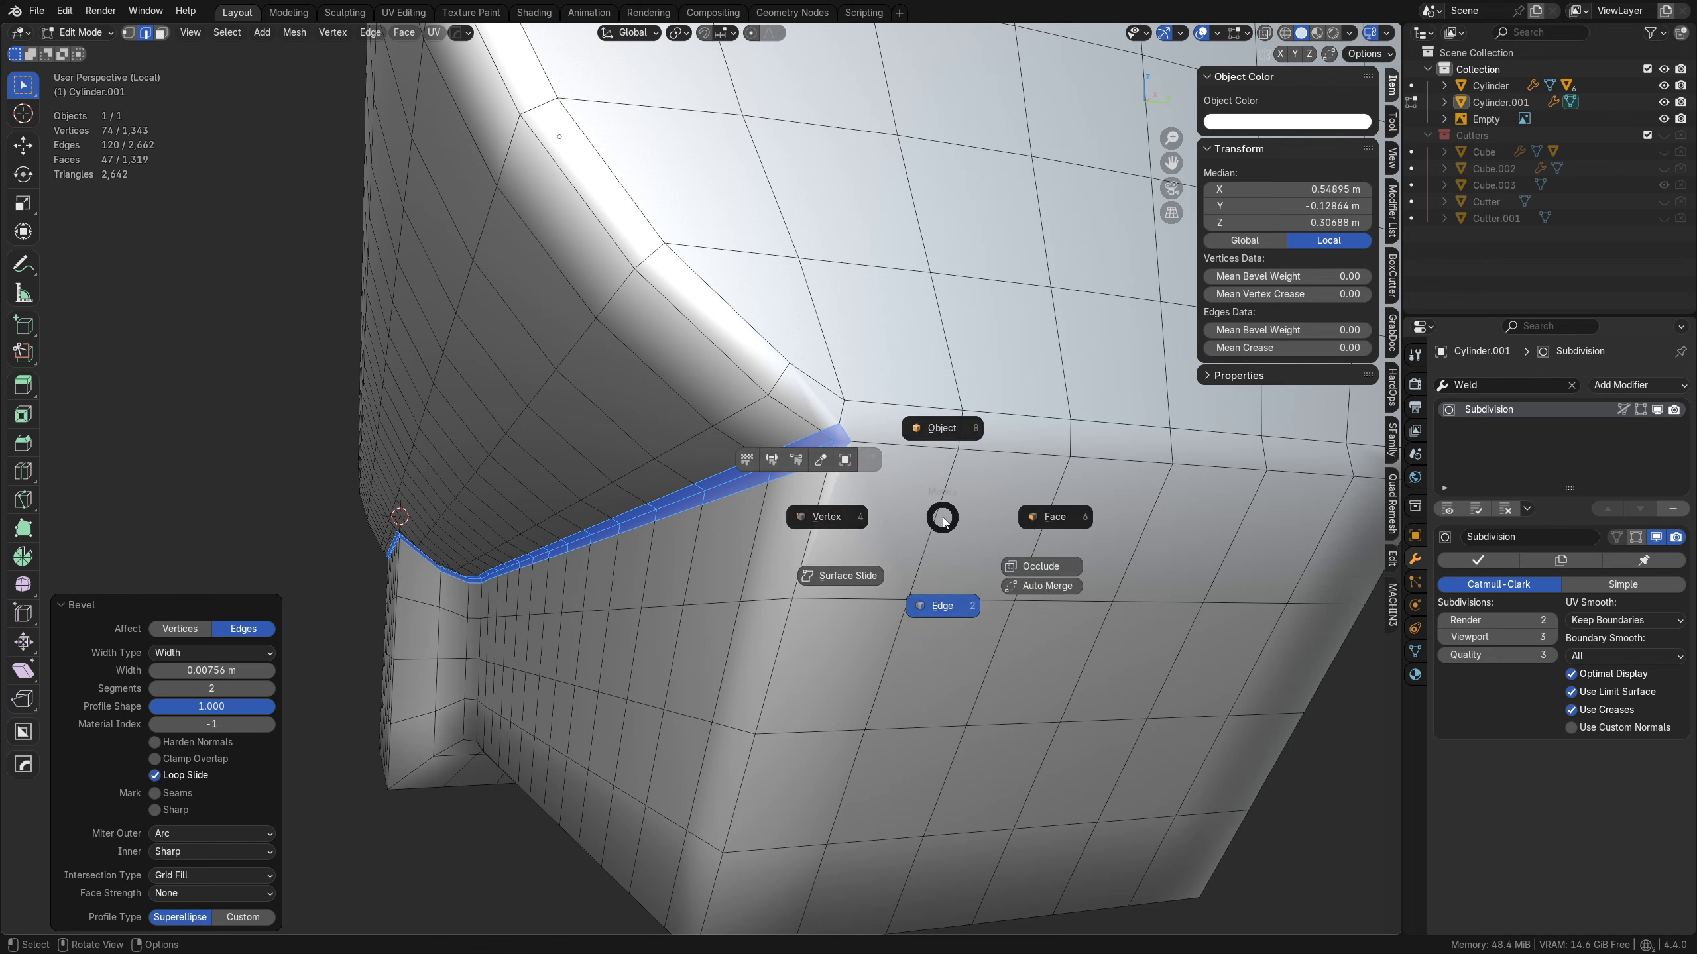
click(856, 521)
click(853, 444)
middle_drag(852, 444, 643, 480)
shift+click(650, 475)
key(shift+1)
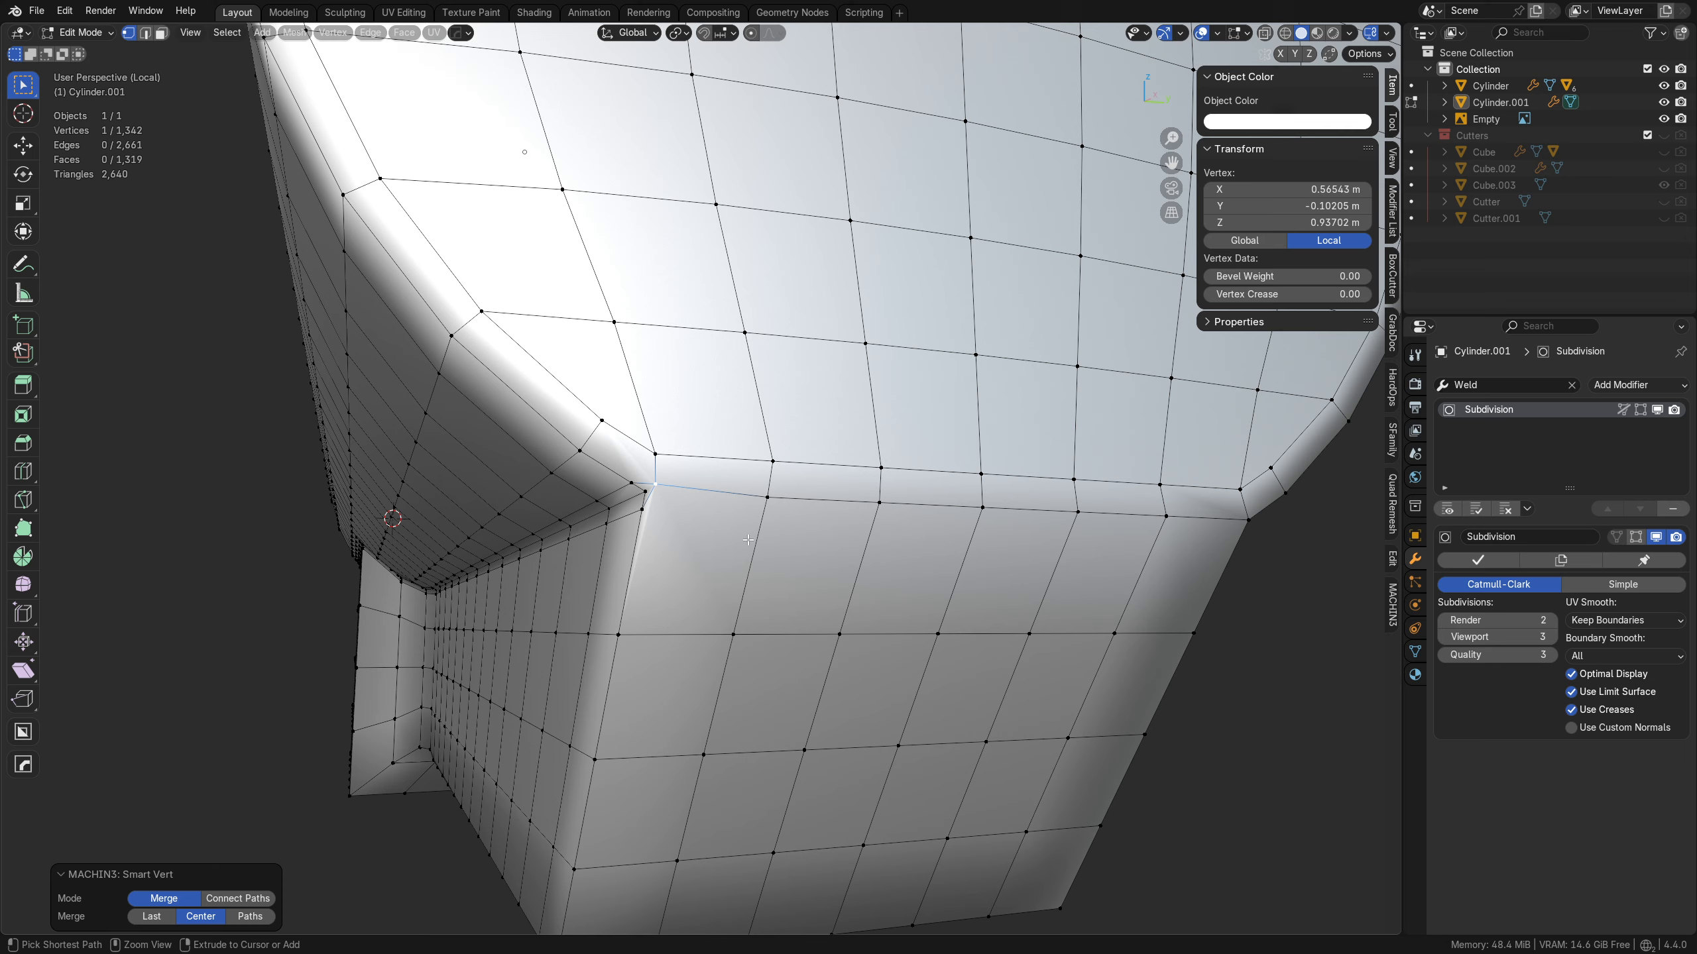
key(ctrl+z)
- Merge the extra bevel vertices at the lower block's front corner, one pair after another
ctrl+middle_drag(747, 540, 856, 531)
click(743, 489)
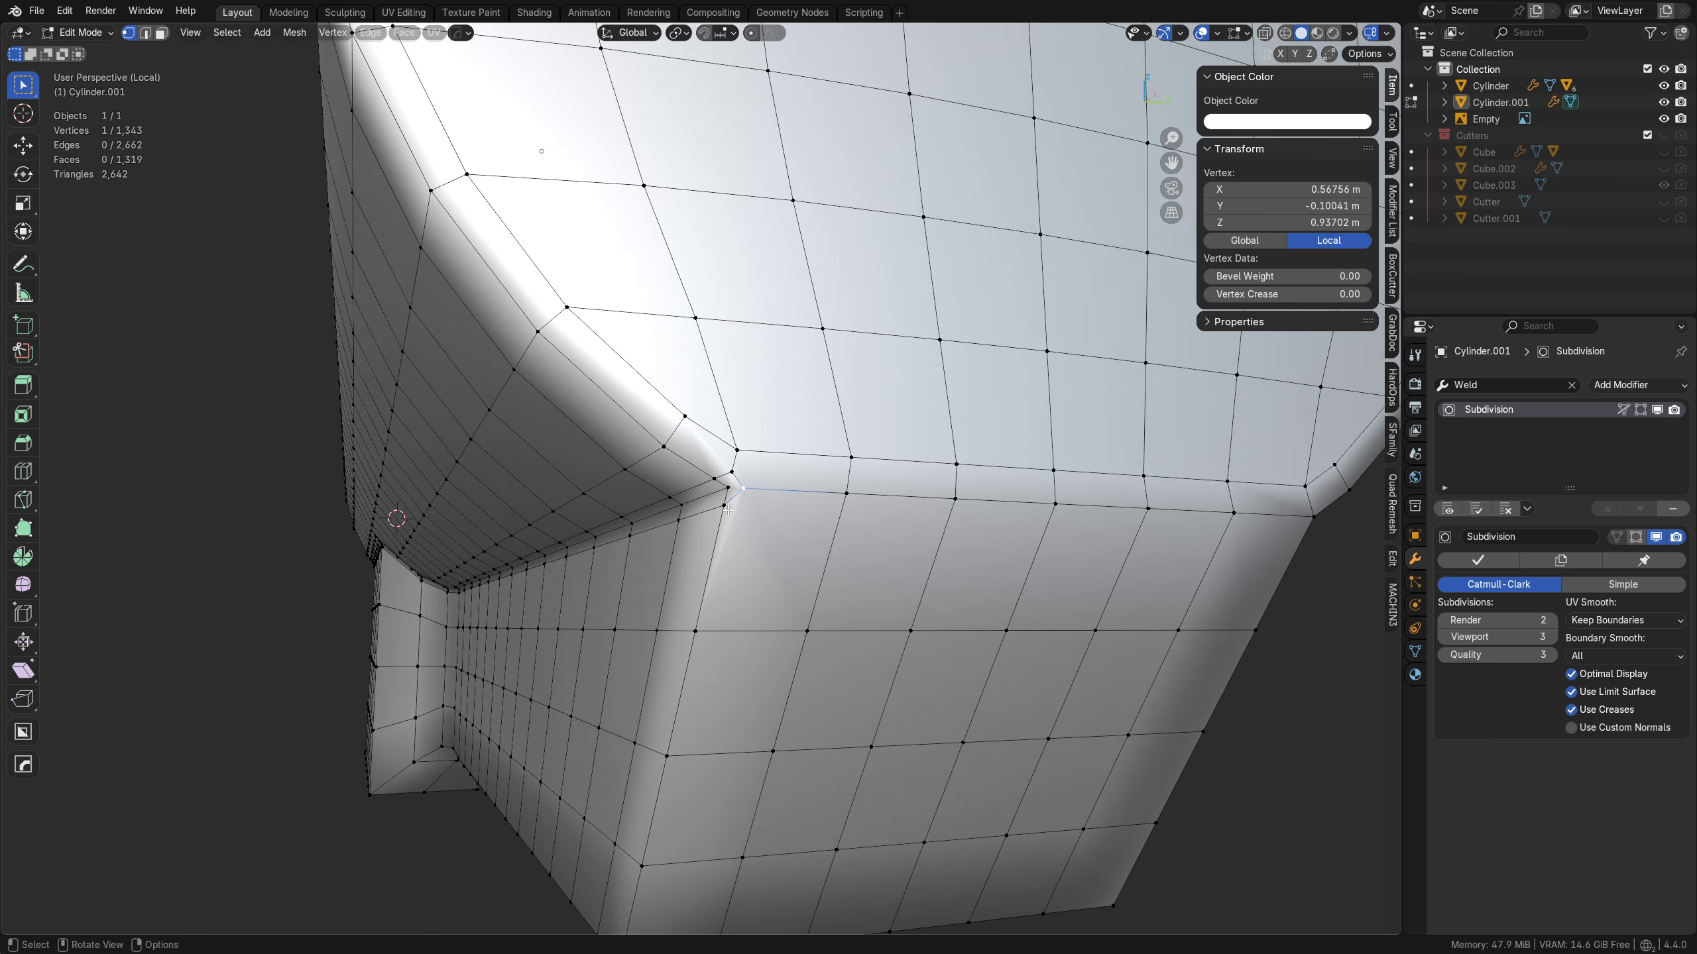
shift+click(726, 507)
key(1)
click(732, 472)
shift+click(716, 475)
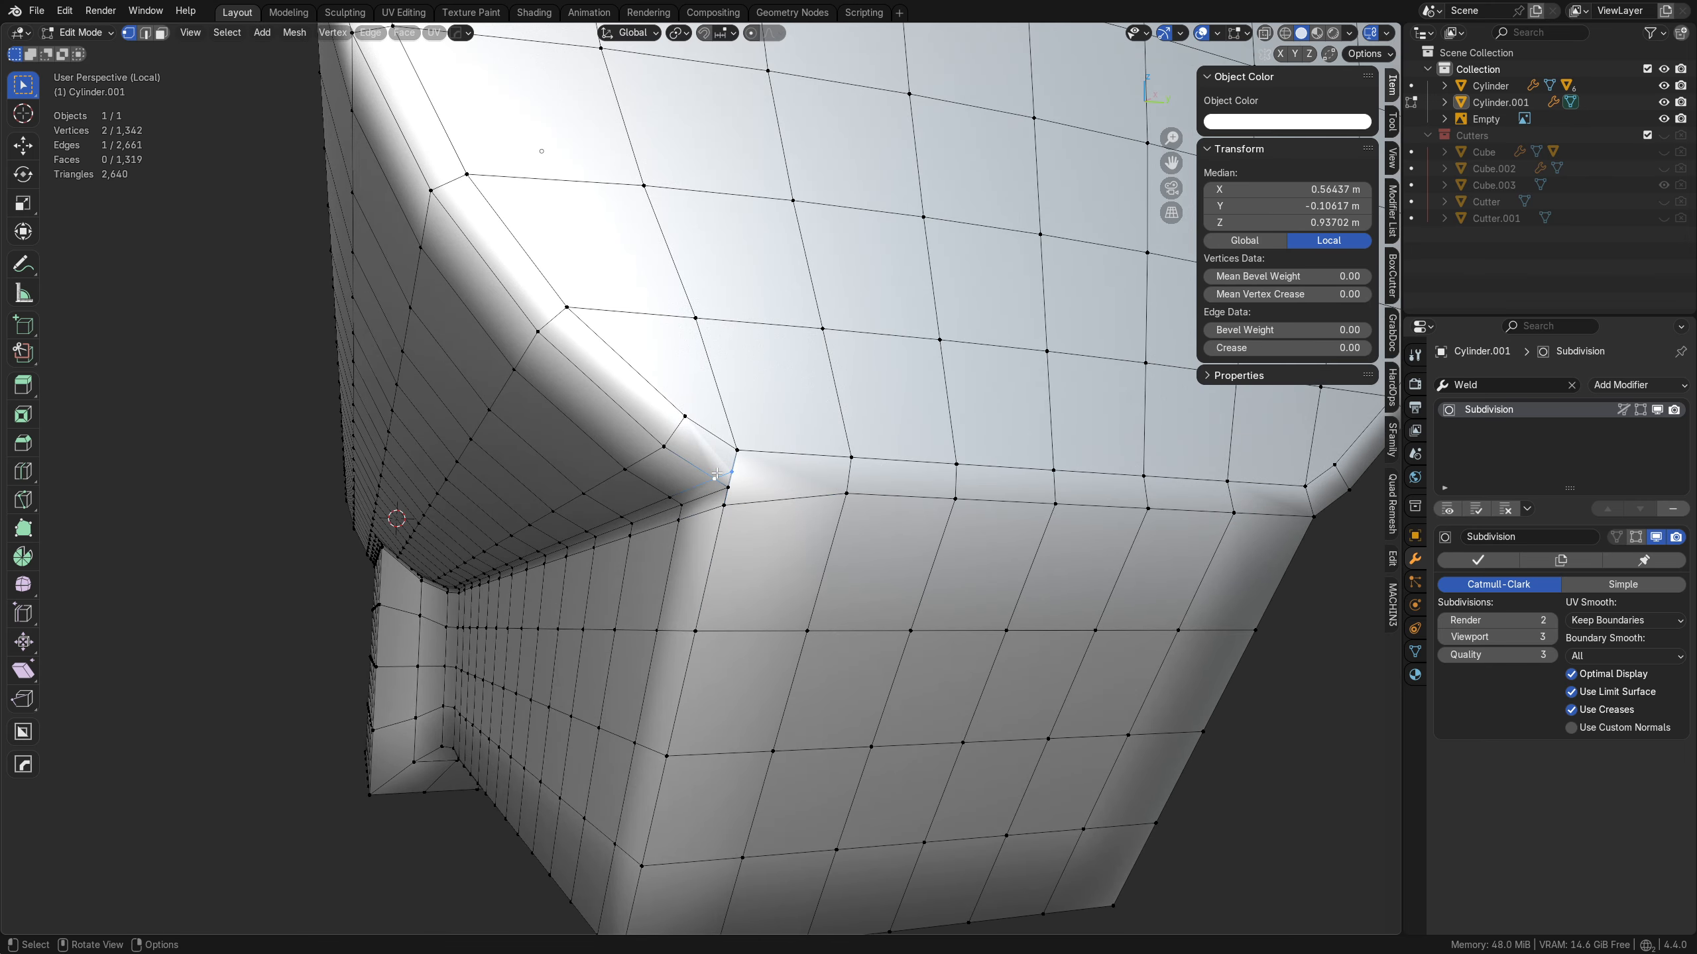
key(1)
key(g)
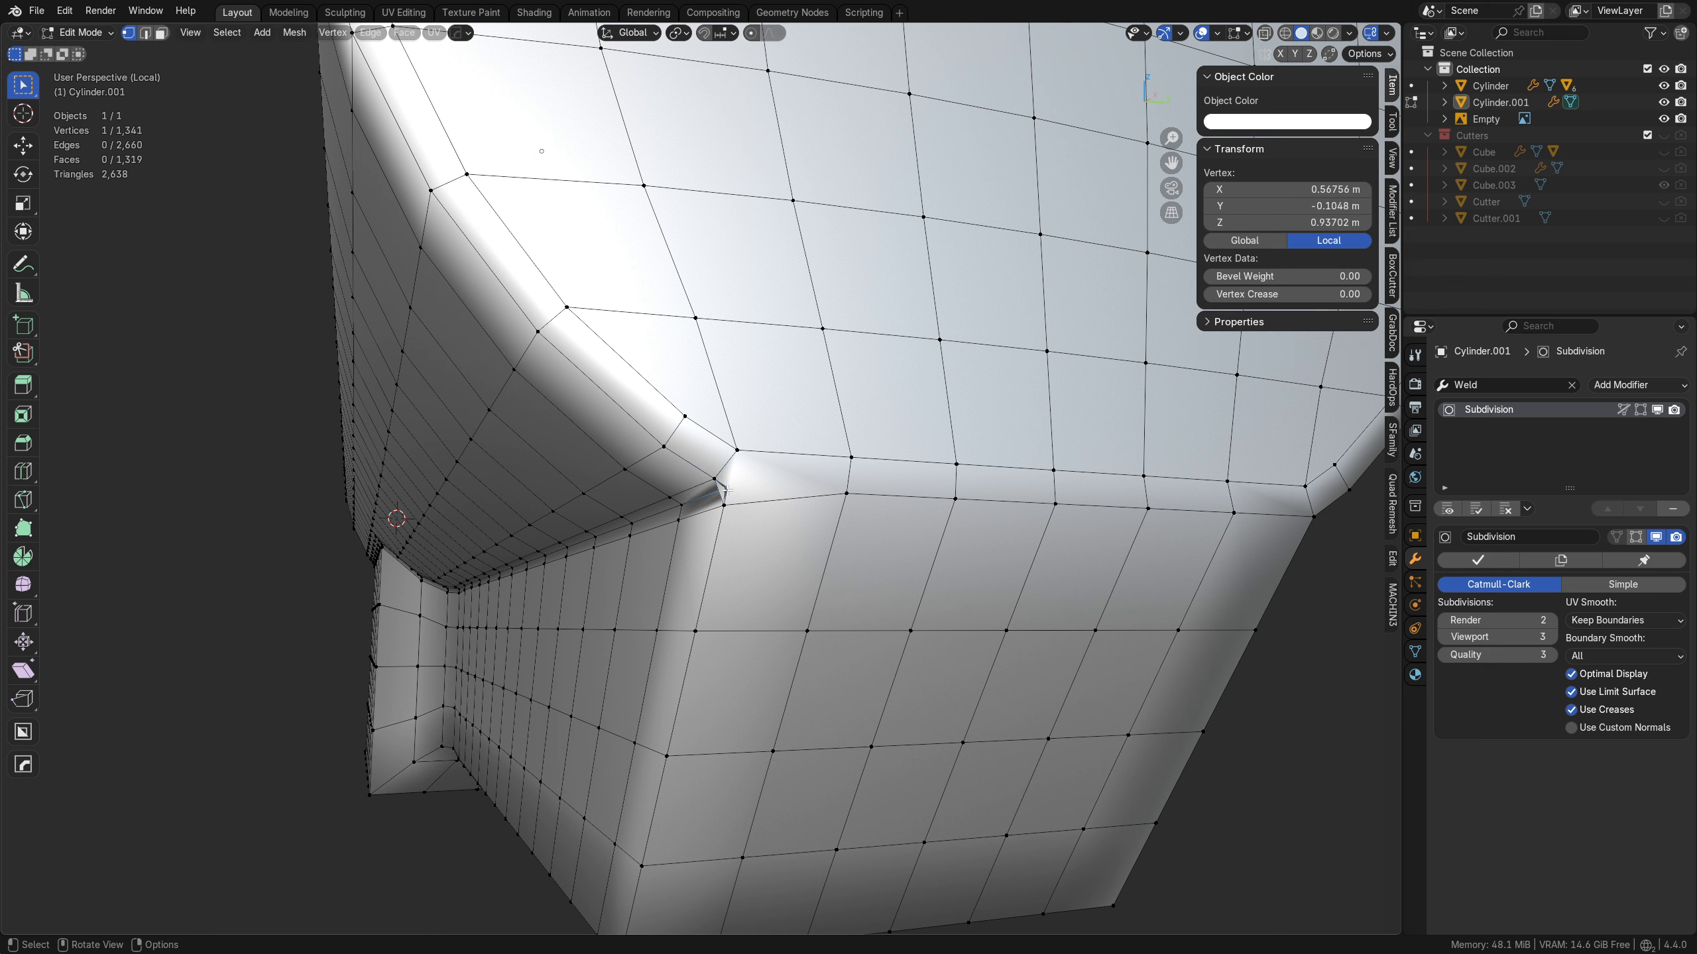
- Connect the merged corner vertex to the next vertex on the cap's lower edge, merge the leftover vertex, and preview the smoothed corner
shift+click(839, 460)
key(2)
click(715, 495)
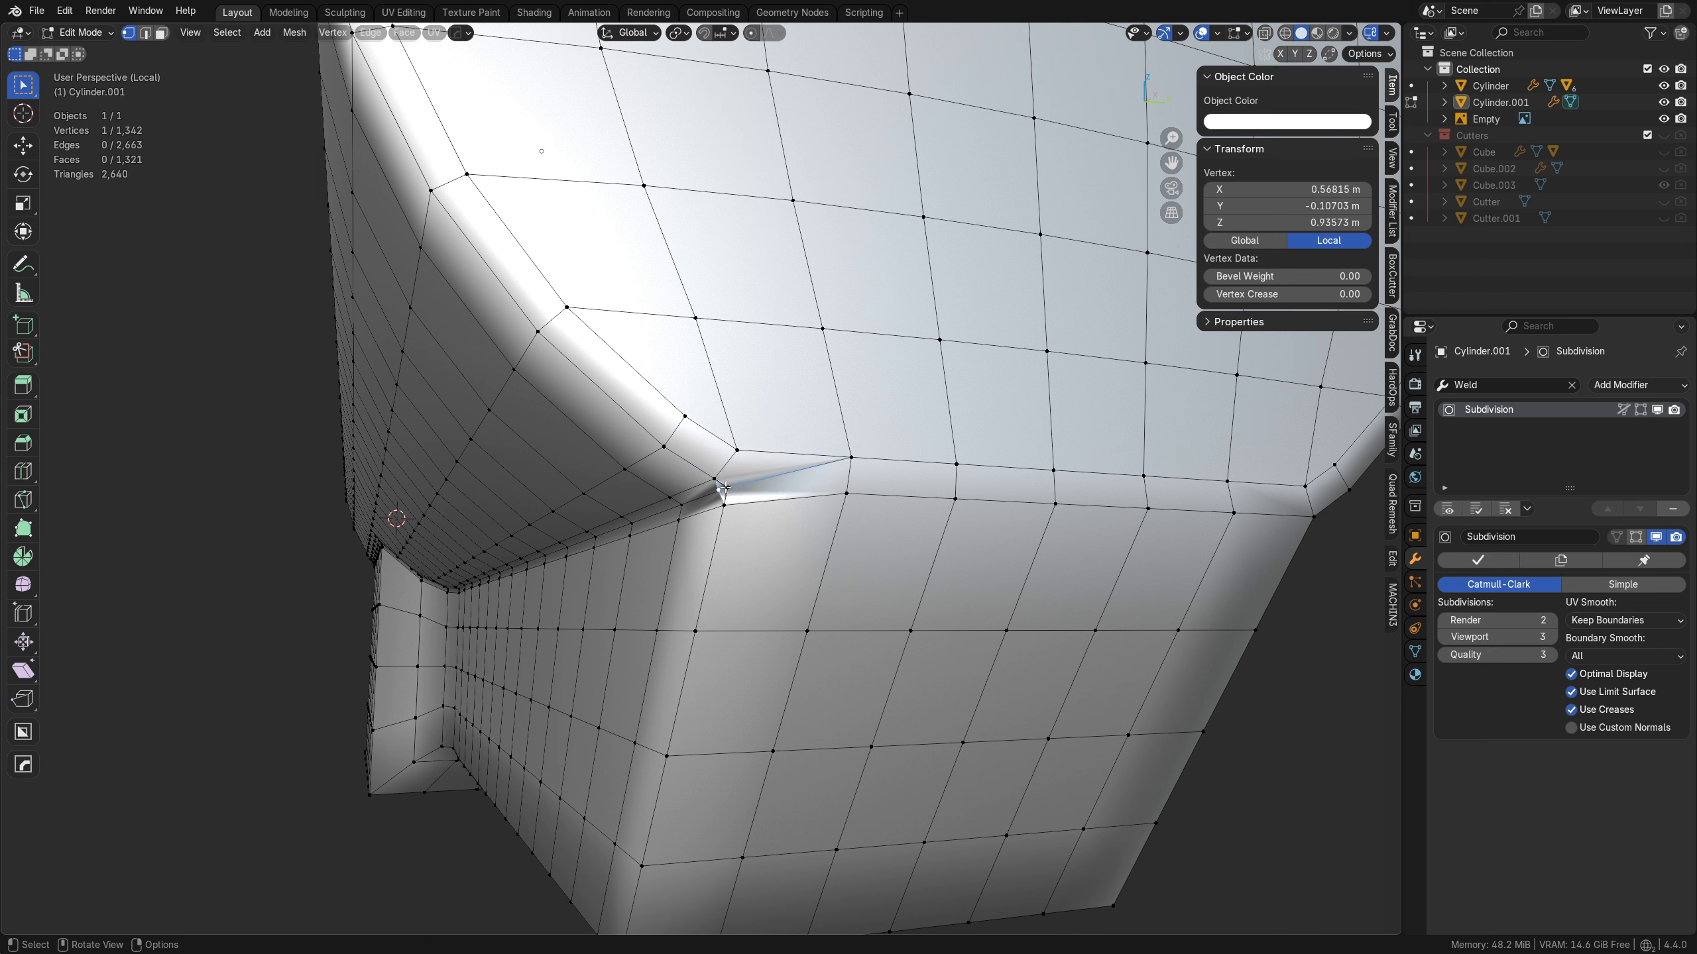
shift+click(724, 509)
key(1)
click(726, 513)
middle_drag(772, 568, 700, 509)
key(Tab)
click(1037, 472)
key(Tab)
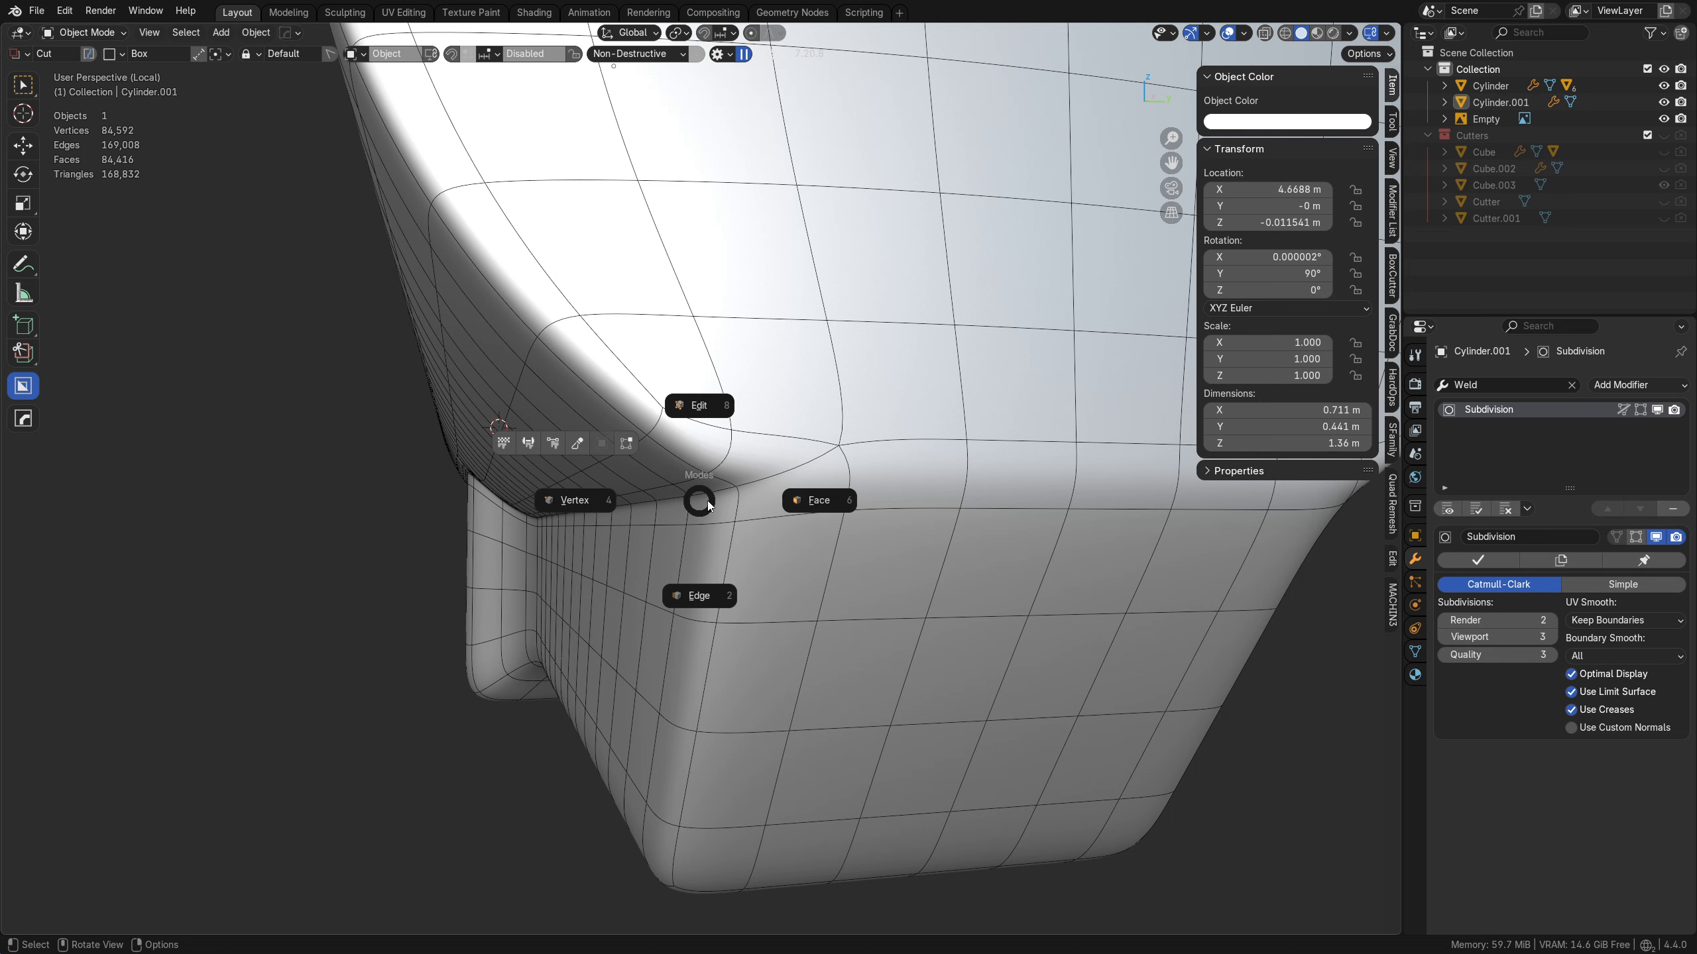
- Knife-cut from the cap's lower corner vertex down the lower block's front face to its bottom edge, close to the side edge
click(812, 495)
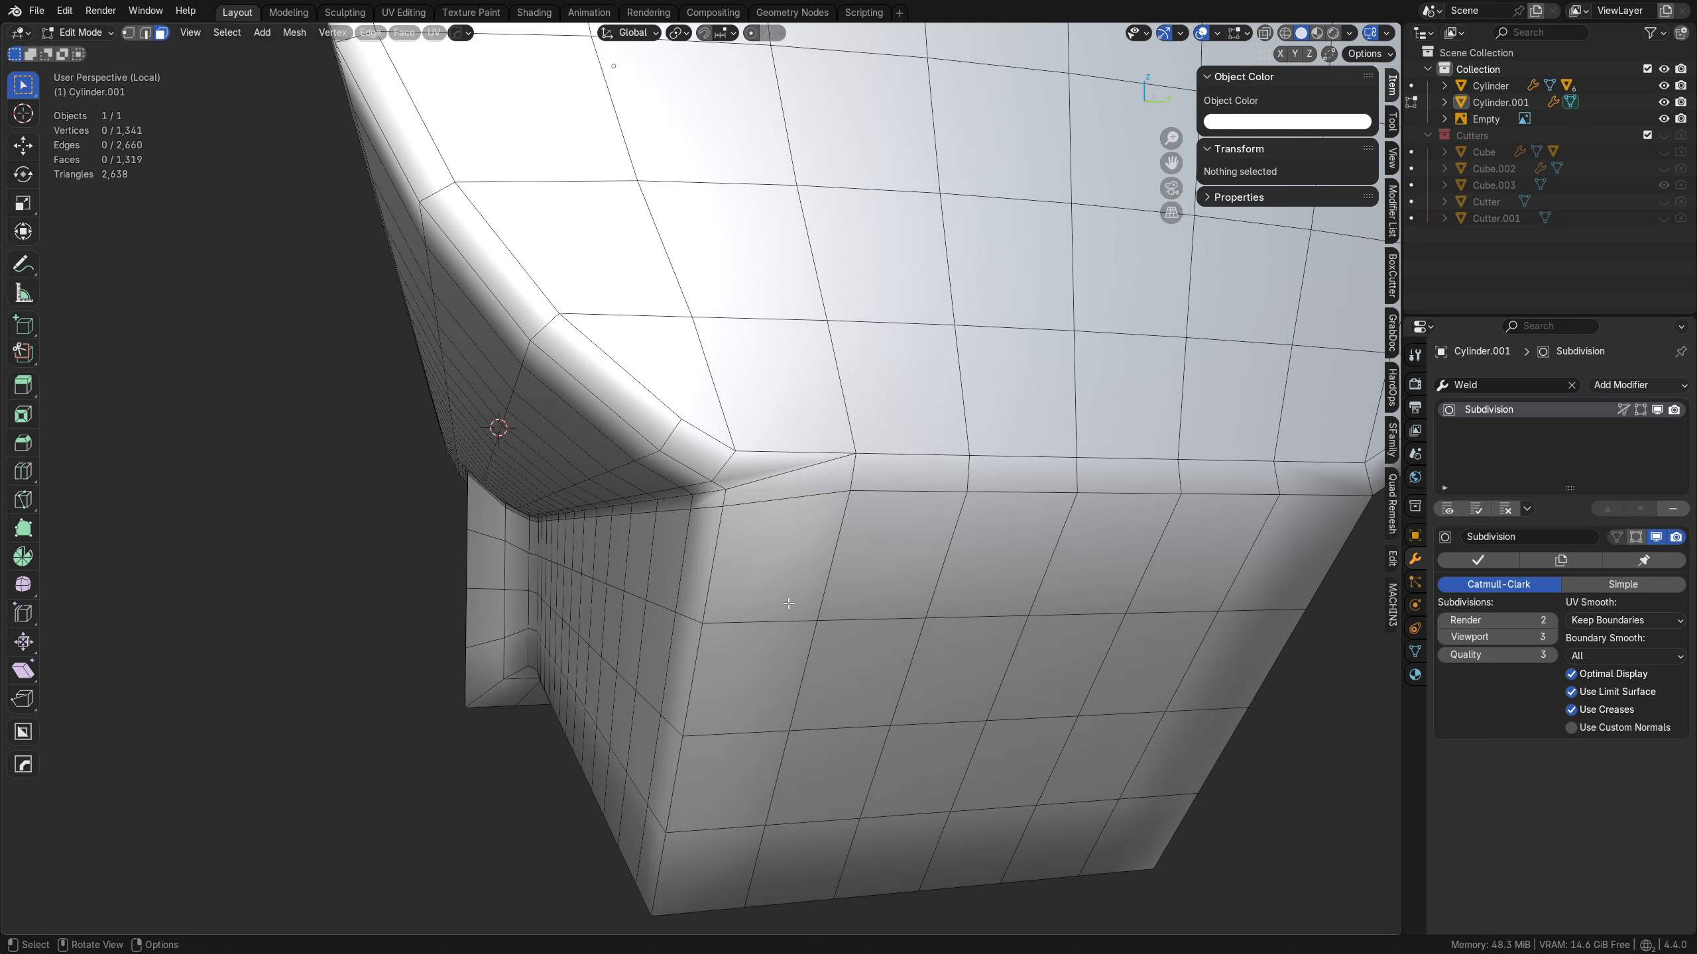
middle_drag(788, 603, 762, 654)
key(k)
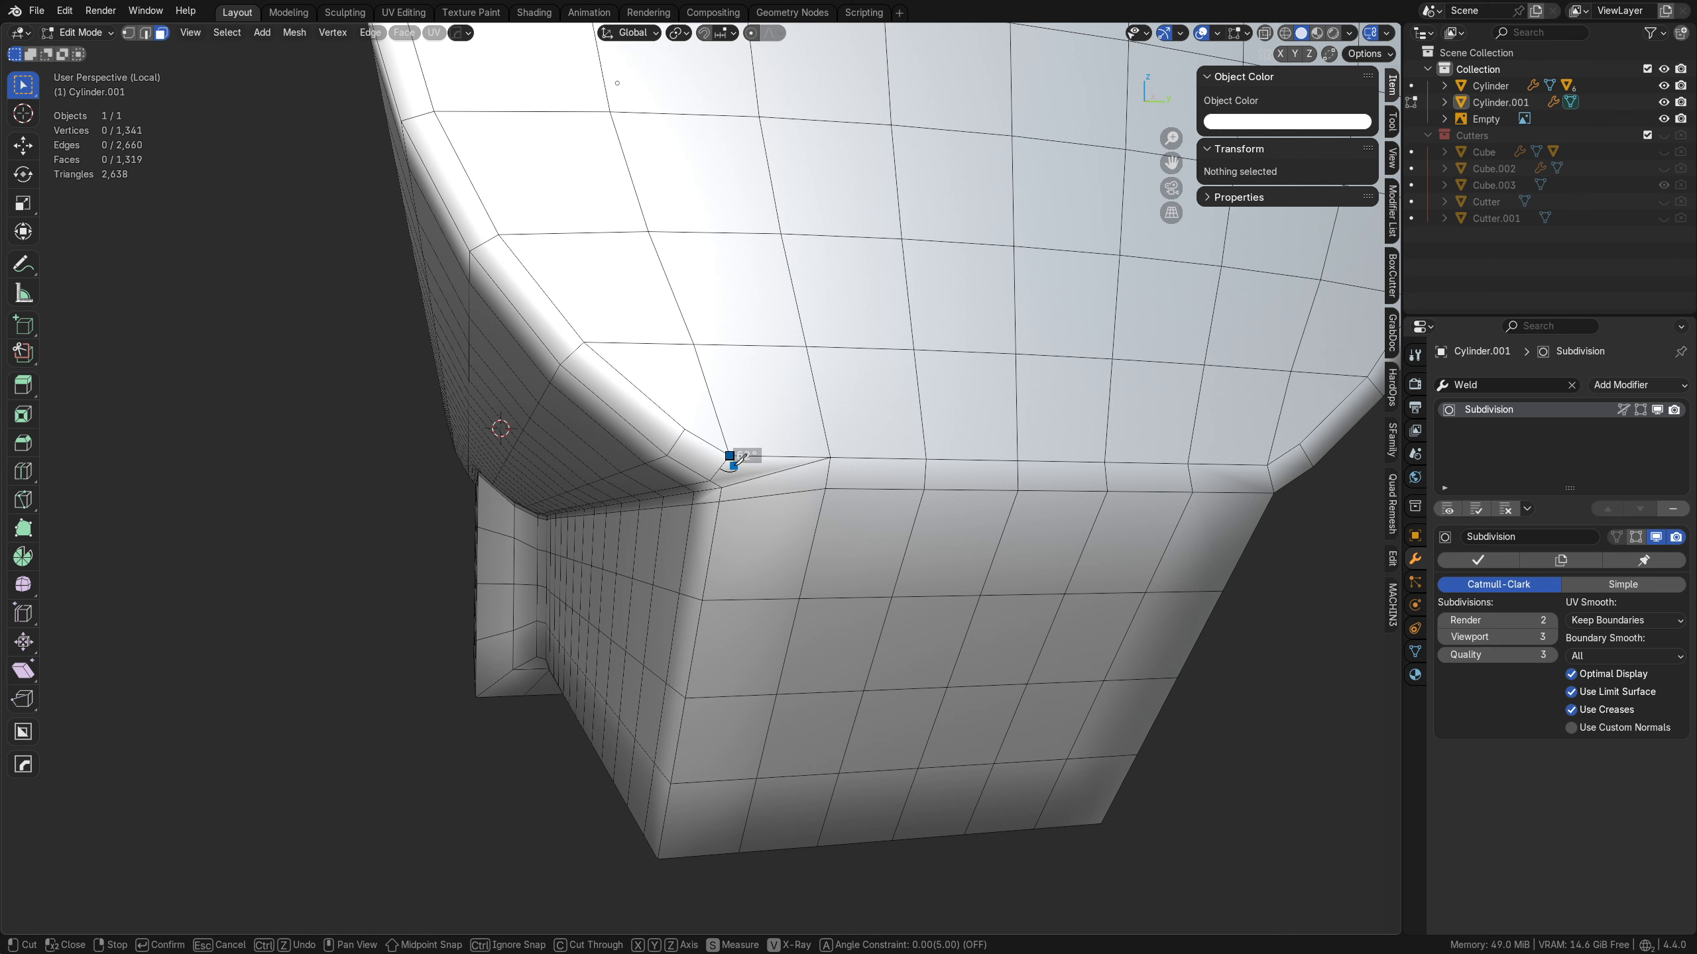
click(670, 784)
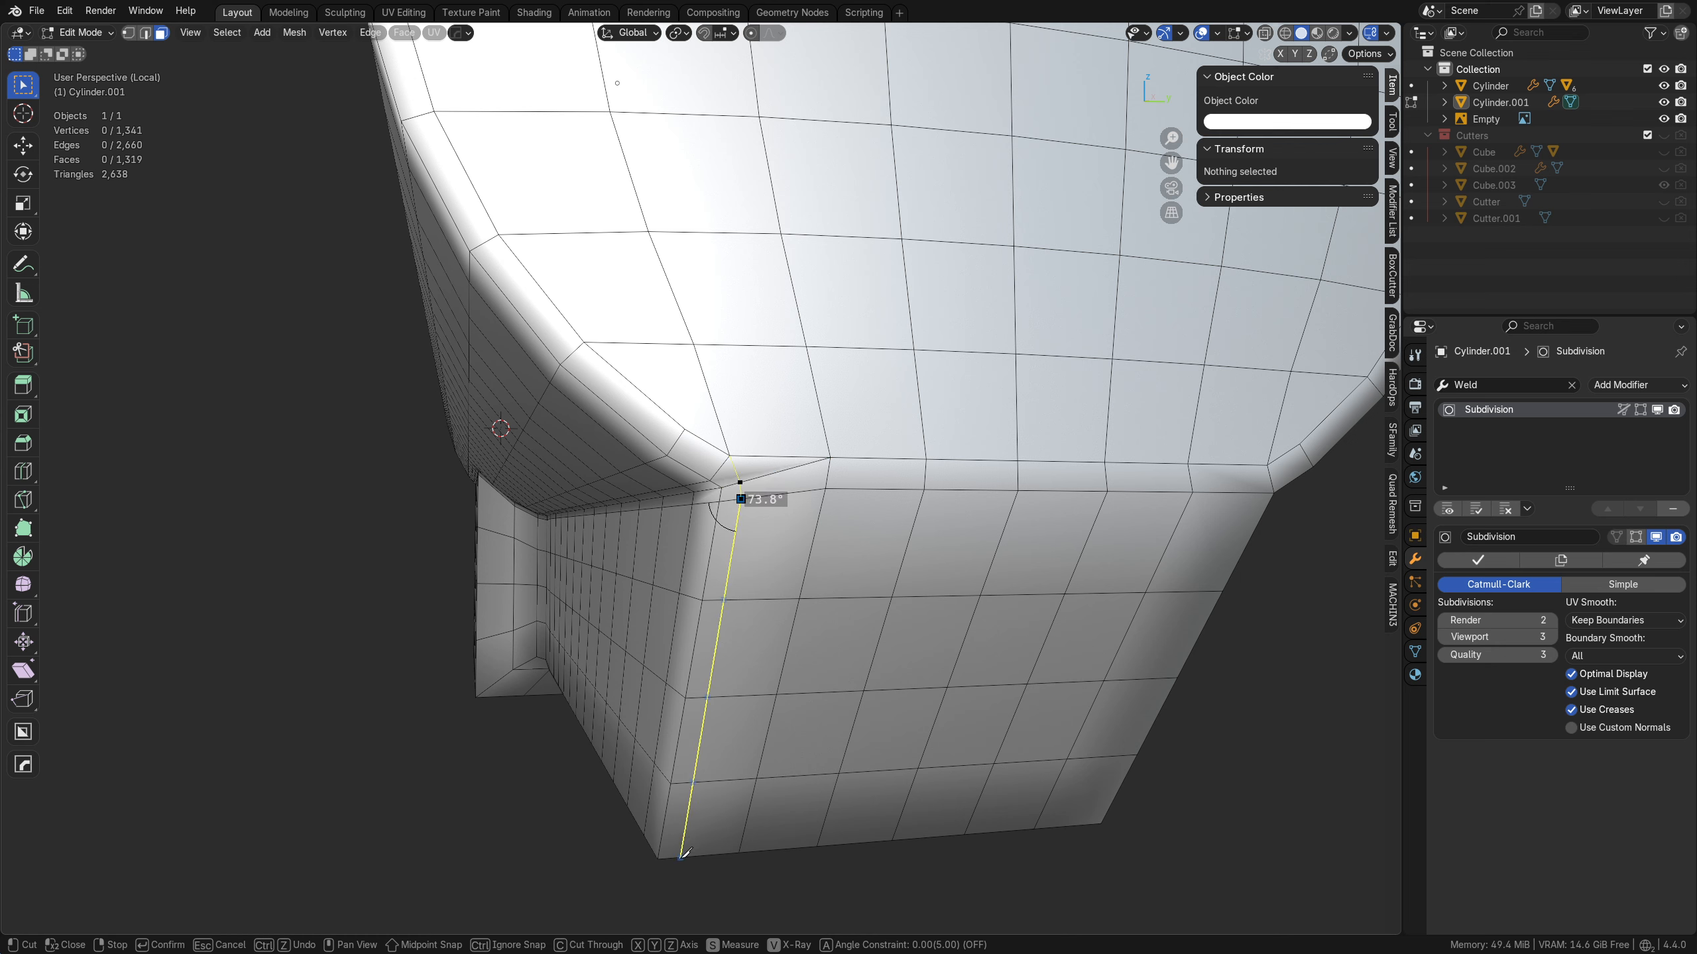
key(Return)
- Examine the cut corner's topology up close and its smoothed surface in Object Mode
scroll(722, 482, up, 5)
key(1)
click(662, 475)
middle_drag(682, 508, 668, 559)
scroll(668, 559, up, 2)
middle_drag(888, 562, 928, 558)
key(Tab)
middle_drag(671, 572, 704, 504)
- Knife-cut a supporting edge across the bevel strip between the cap and the lower block, from the reworked corner to the opposite corner
key(Tab)
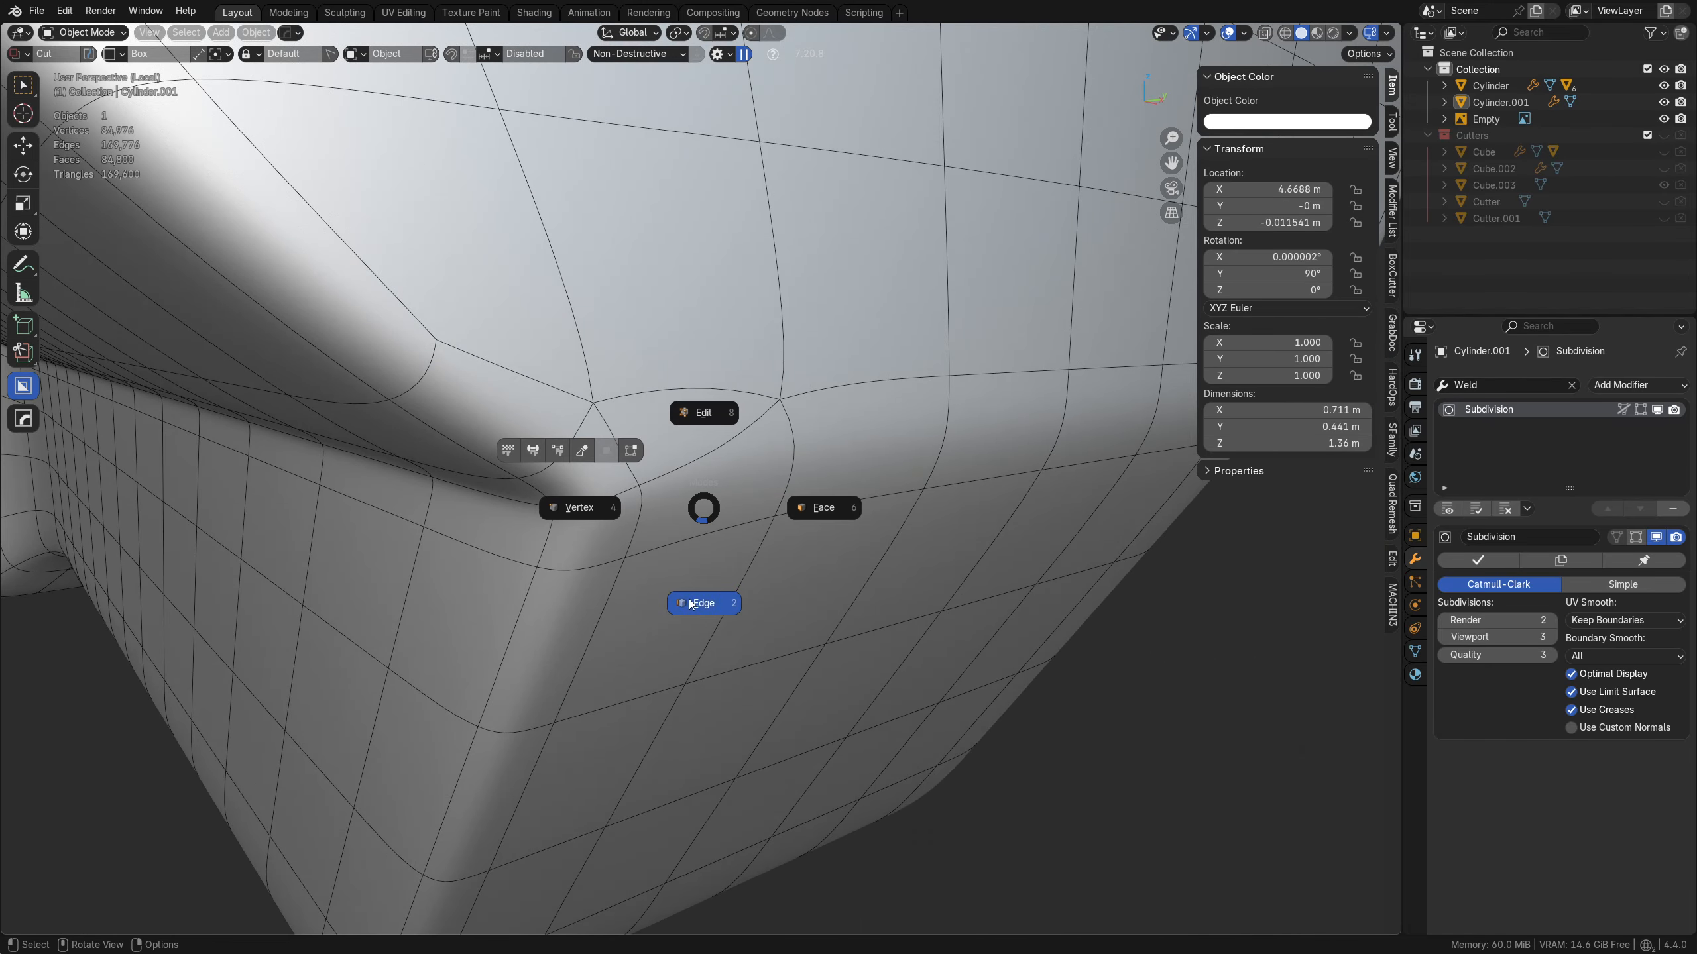
click(702, 599)
middle_drag(721, 588, 637, 581)
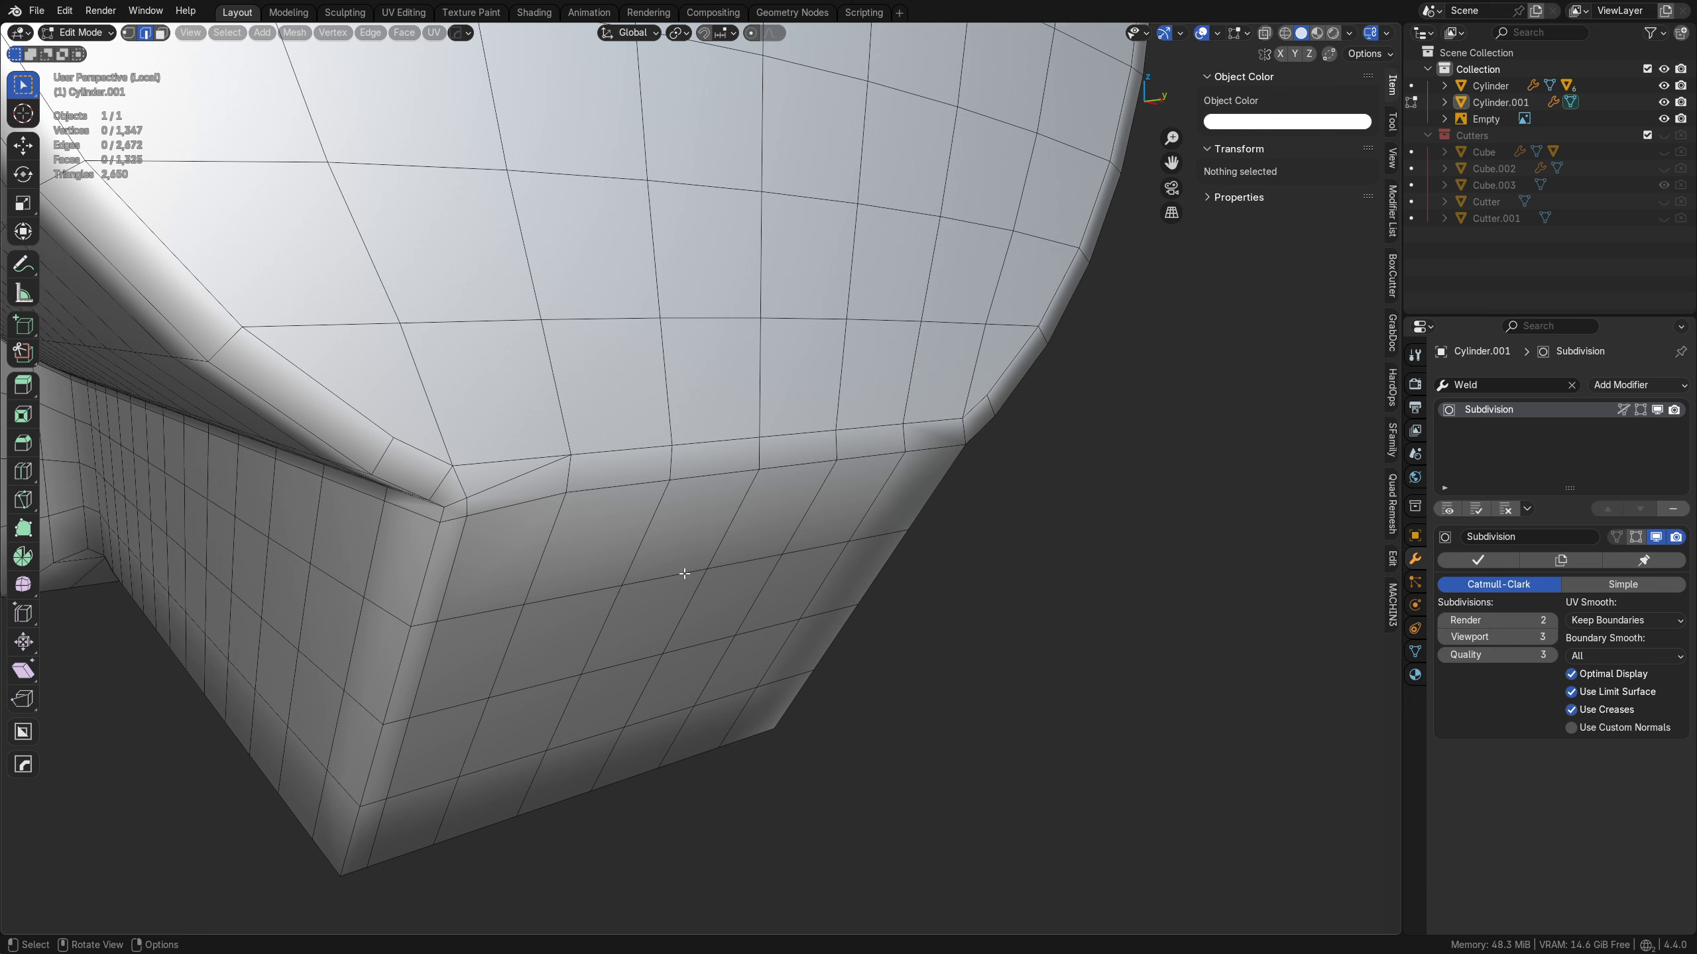
key(k)
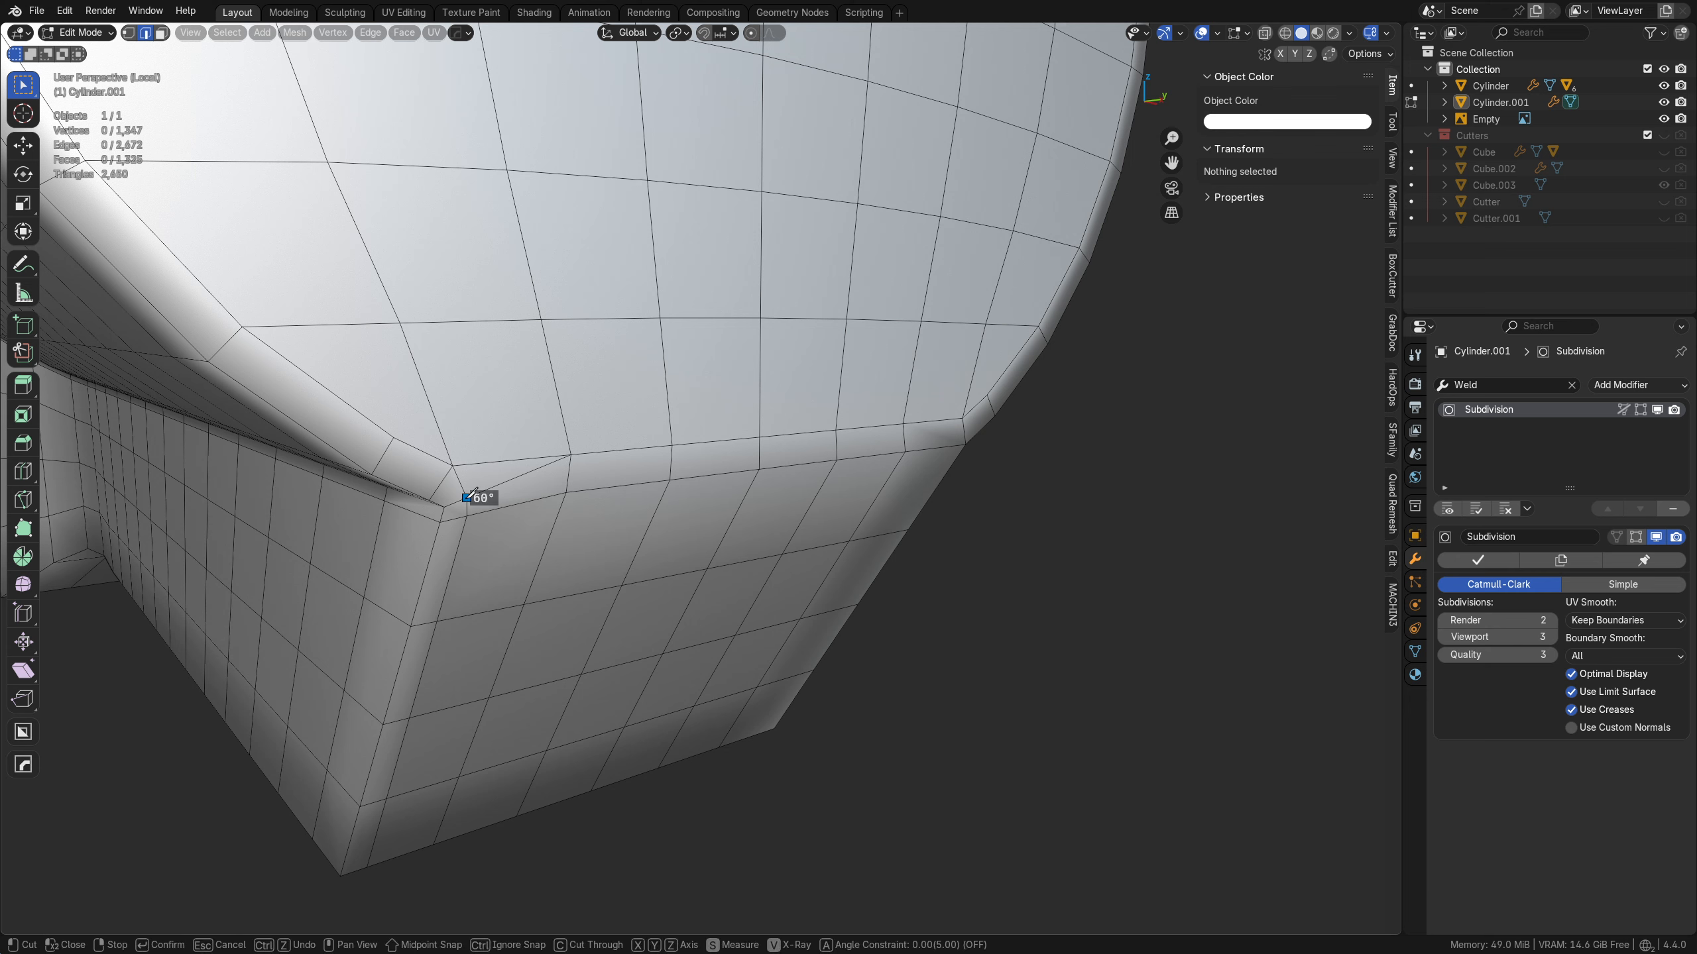
click(960, 433)
key(Return)
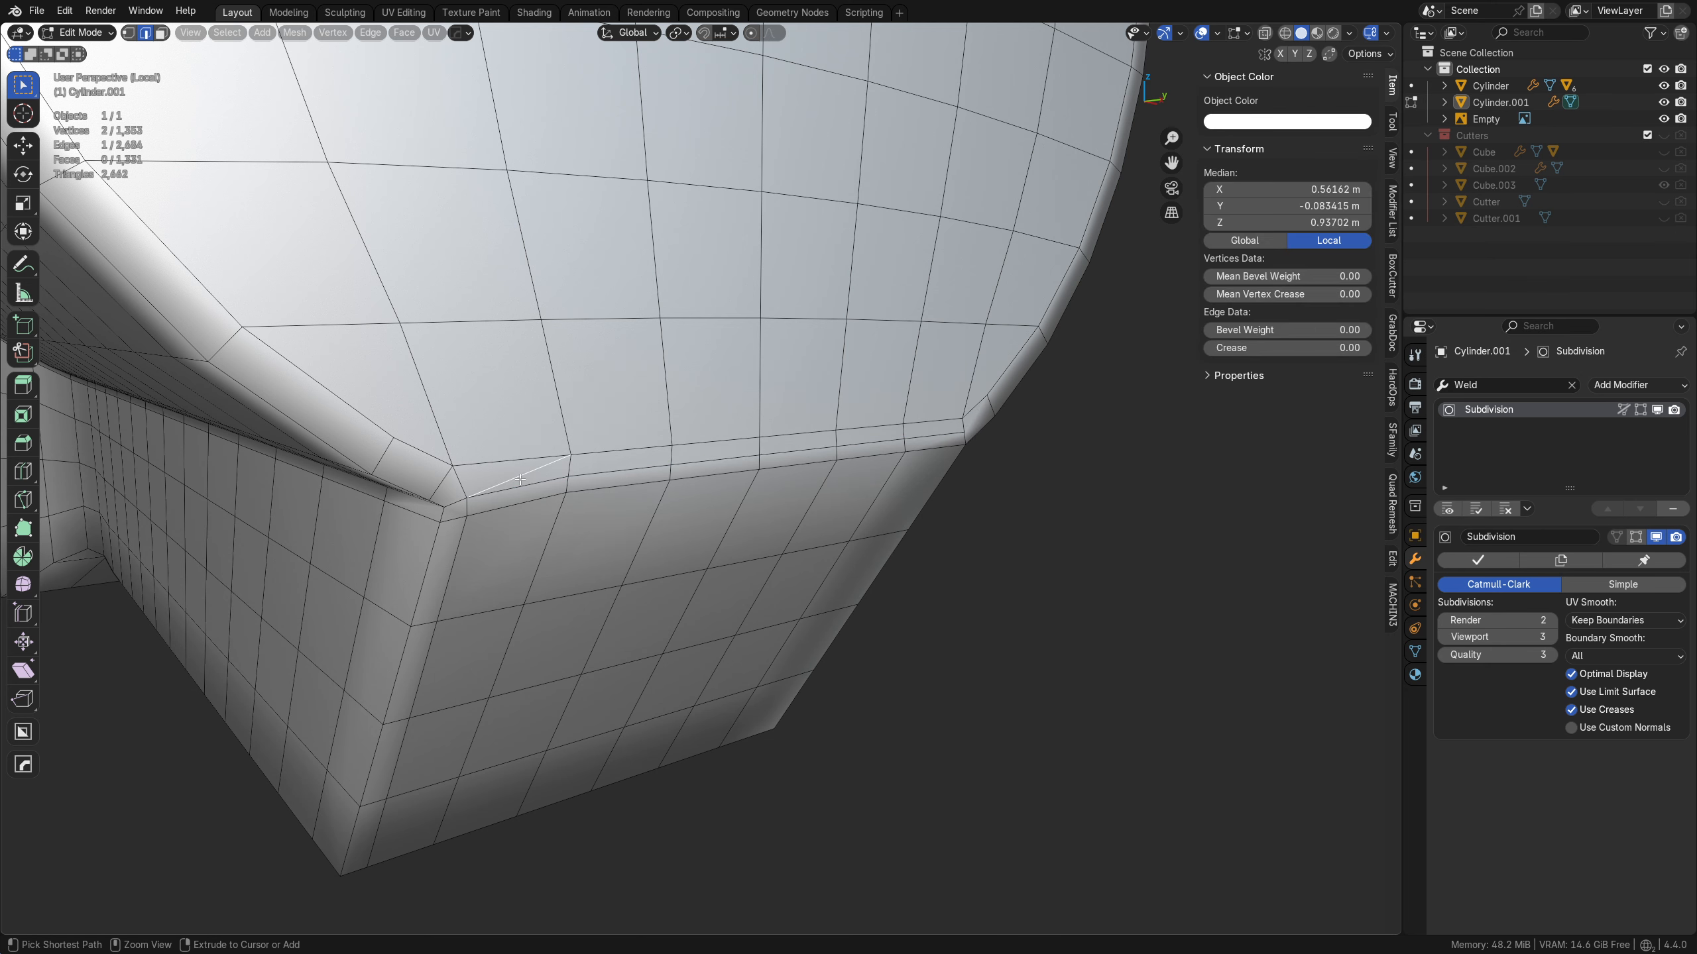
- Dissolve the selected diagonal edge beside the cap's lower corner, including its vertices
key(ctrl+x)
middle_drag(619, 352, 451, 496)
scroll(621, 352, up, 3)
middle_drag(621, 352, 762, 542)
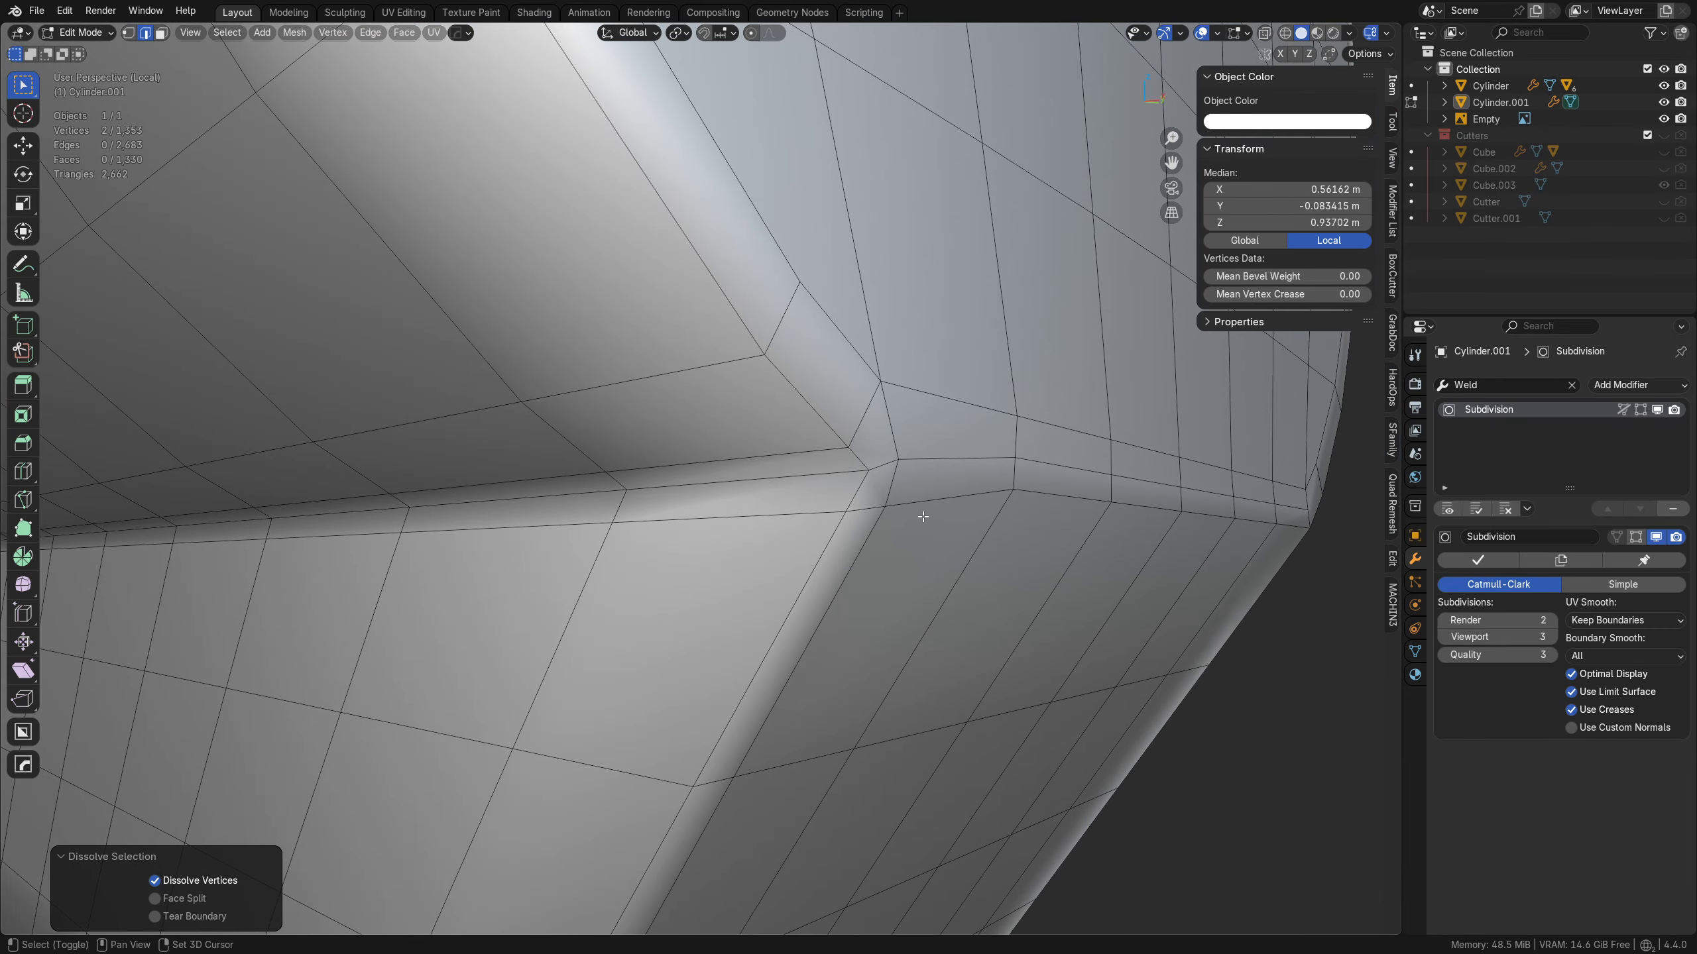
key(Tab)
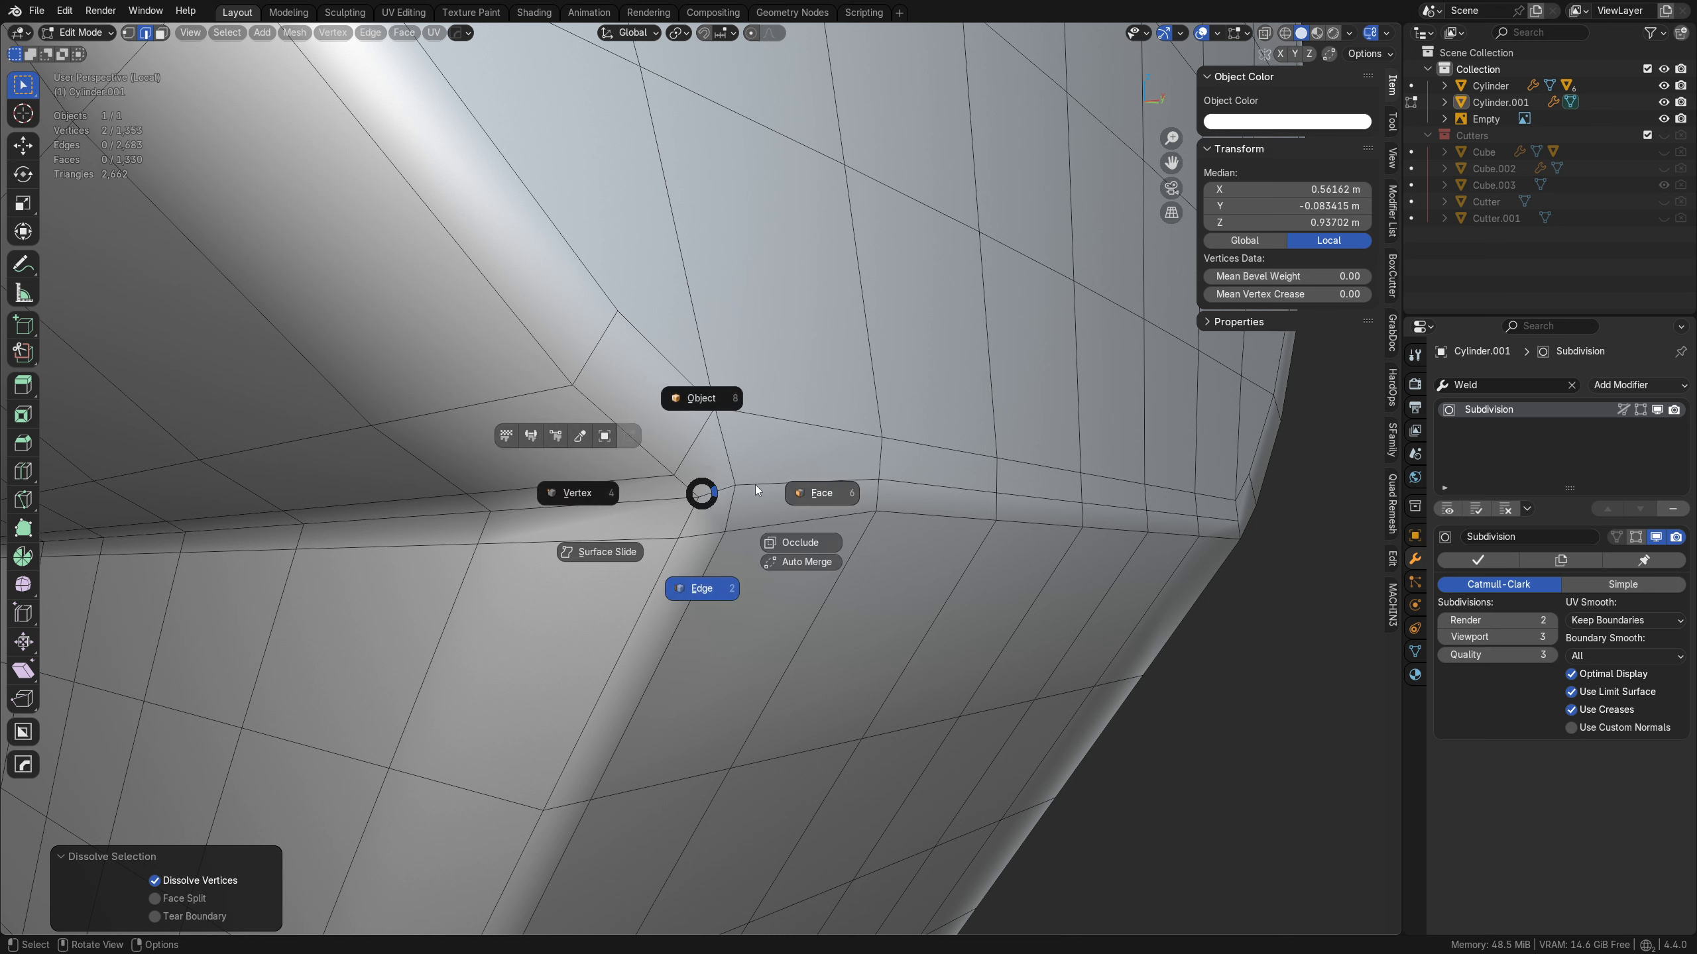
key(Tab)
click(736, 489)
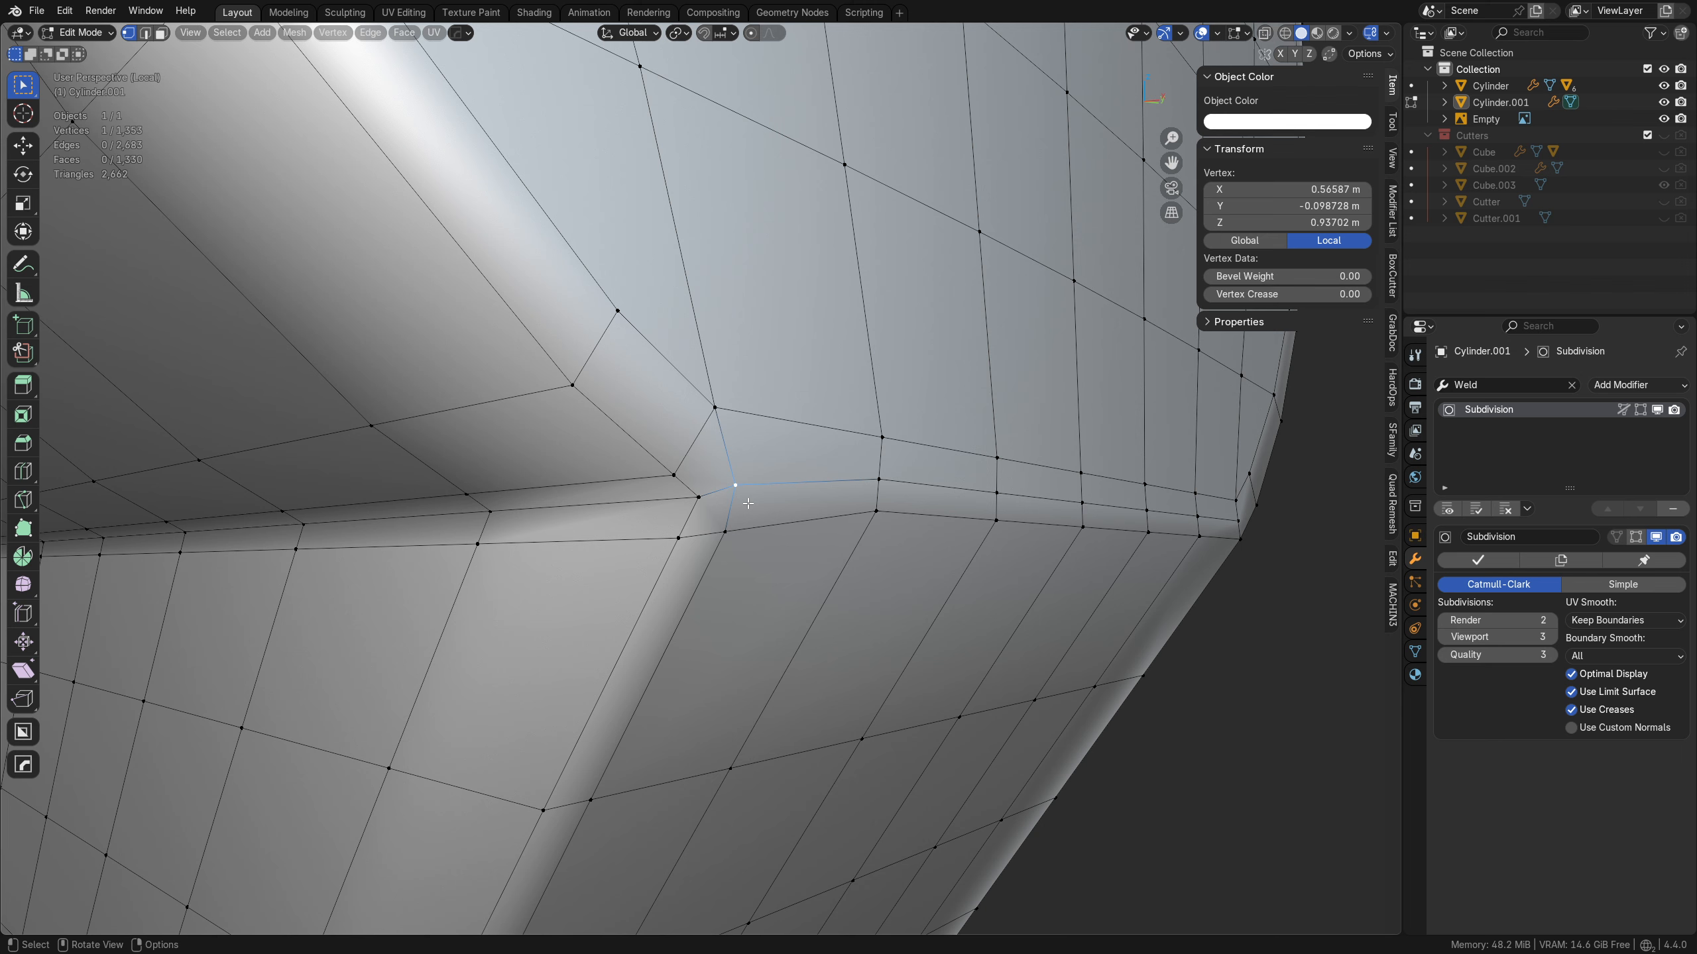
key(k)
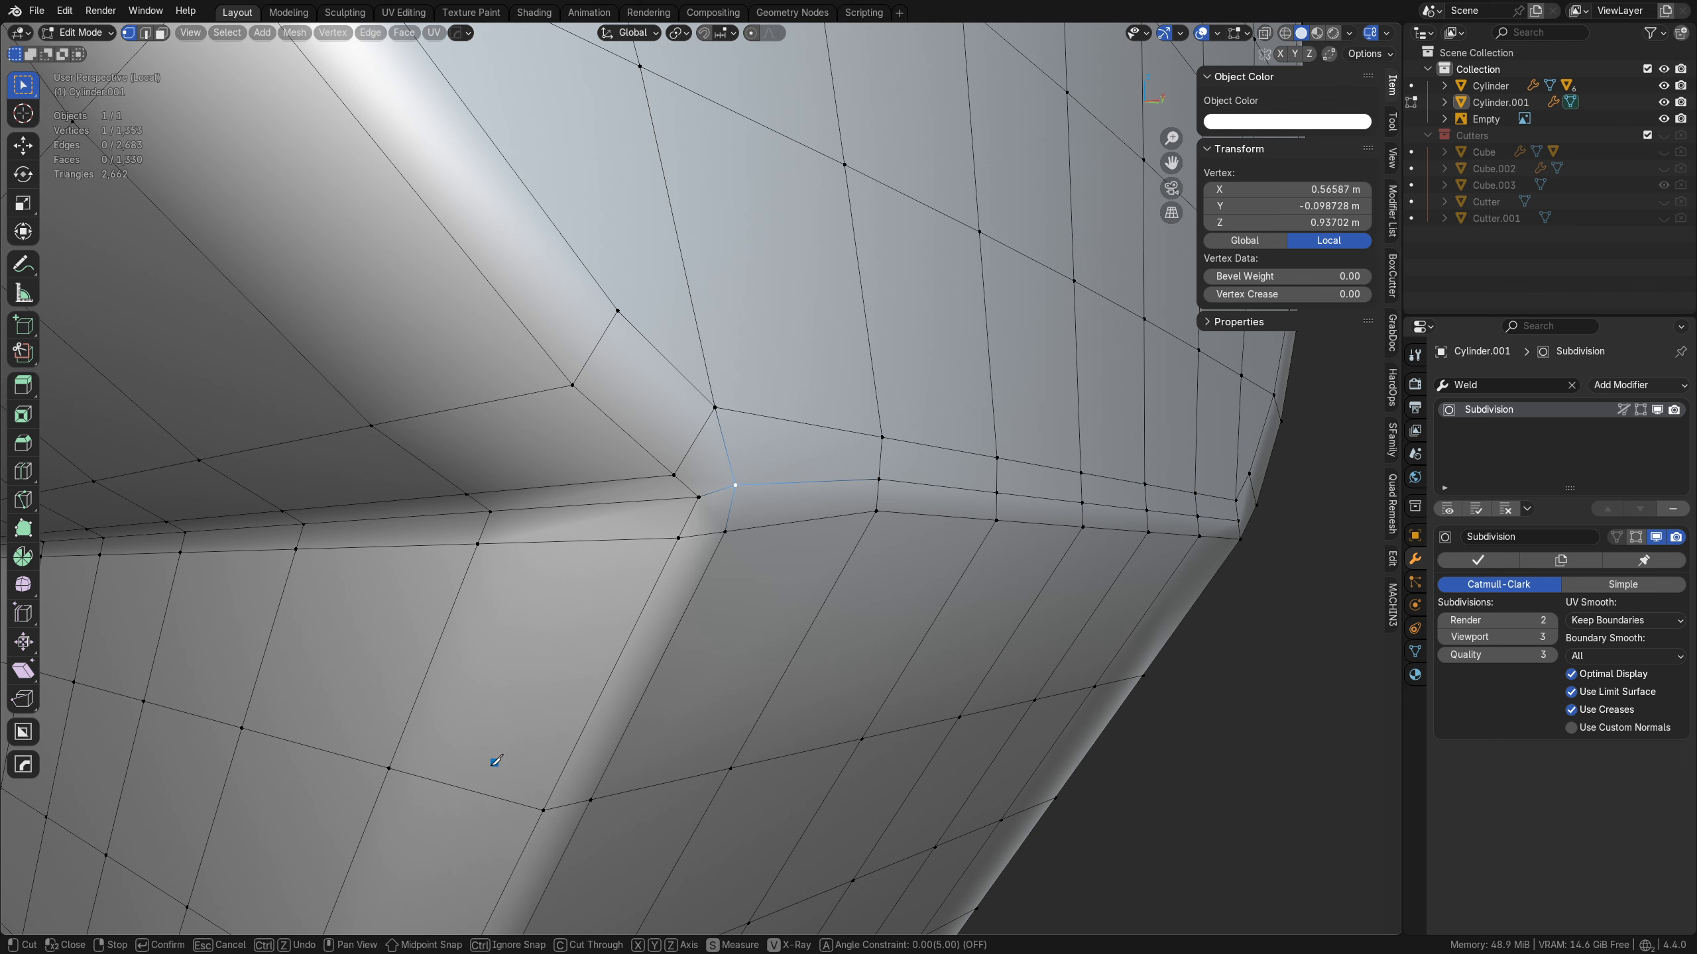
click(462, 789)
click(535, 640)
click(477, 544)
click(614, 666)
click(657, 666)
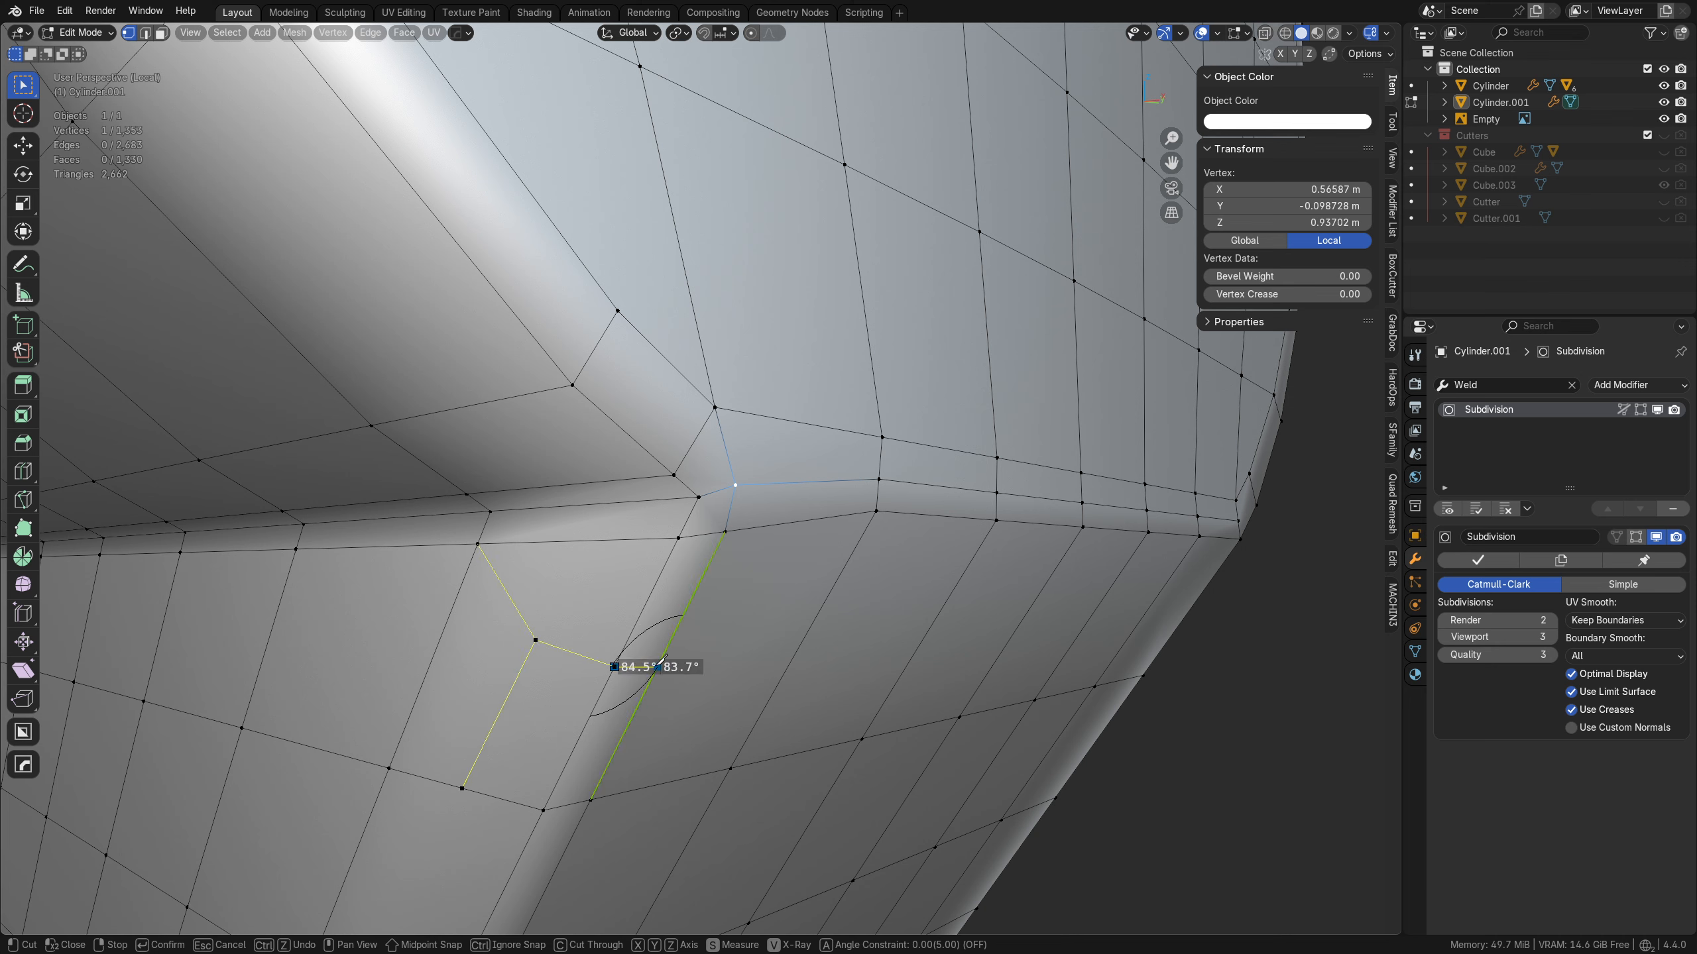
click(1185, 615)
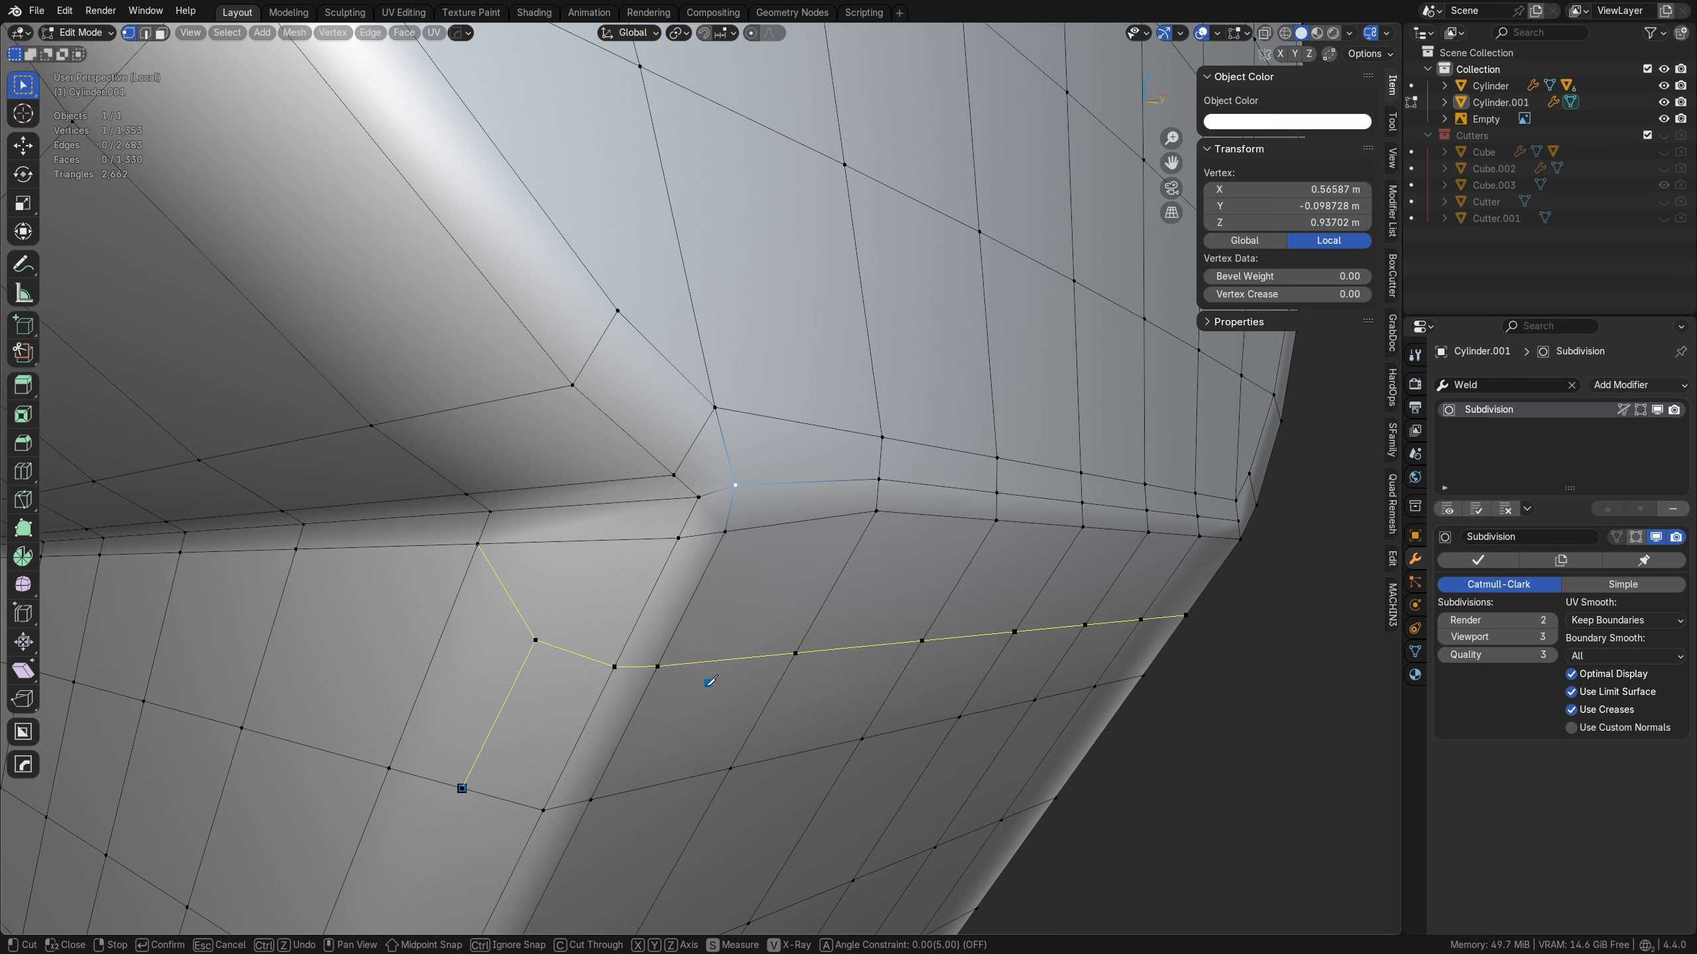
key(Escape)
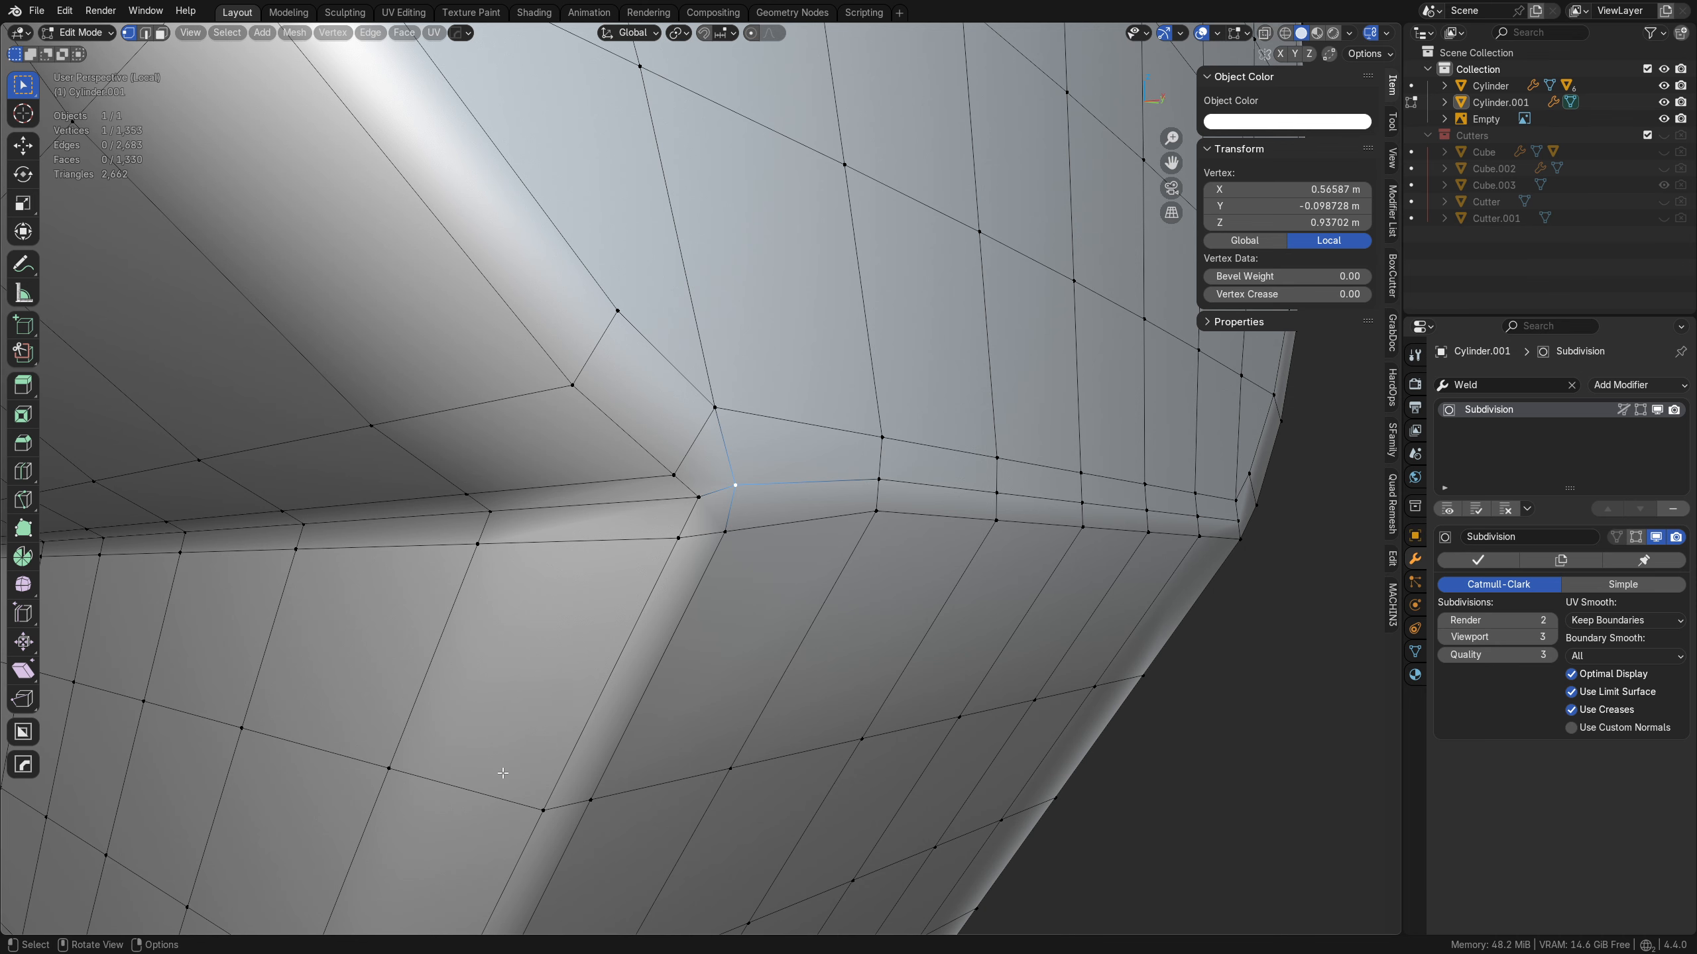
- Try a knife cut on the lower block's side face, dipping below the upper horizontal edge across two columns and ending at the corner edge
middle_drag(503, 773, 770, 588)
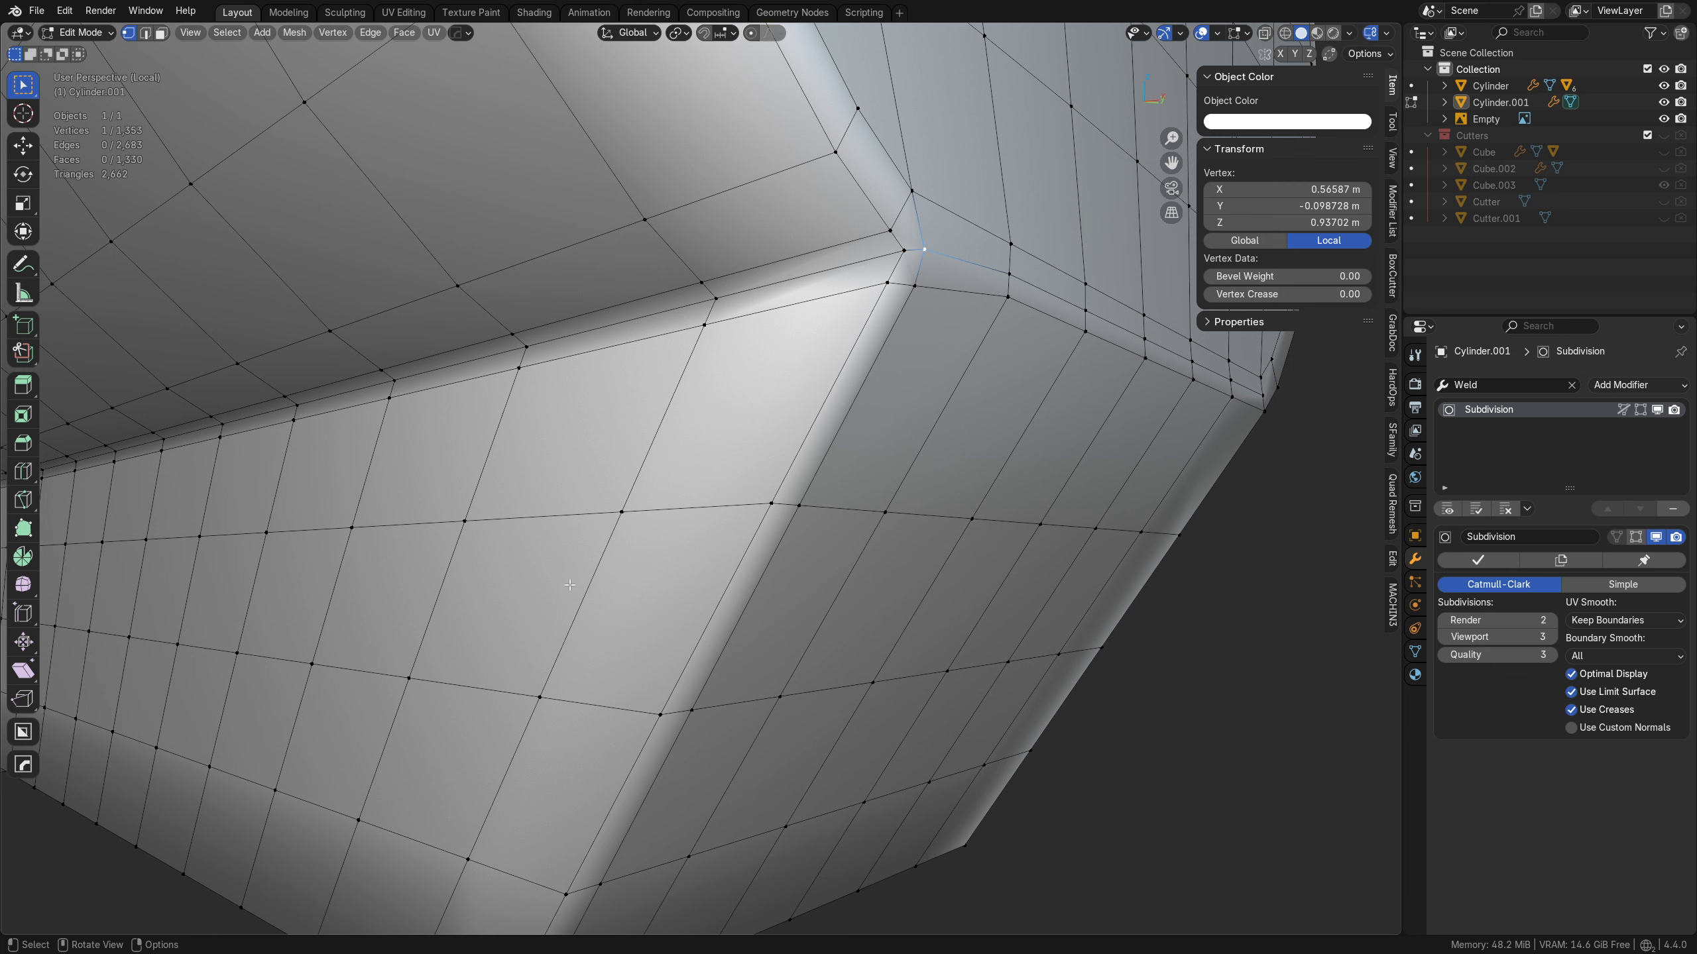
key(k)
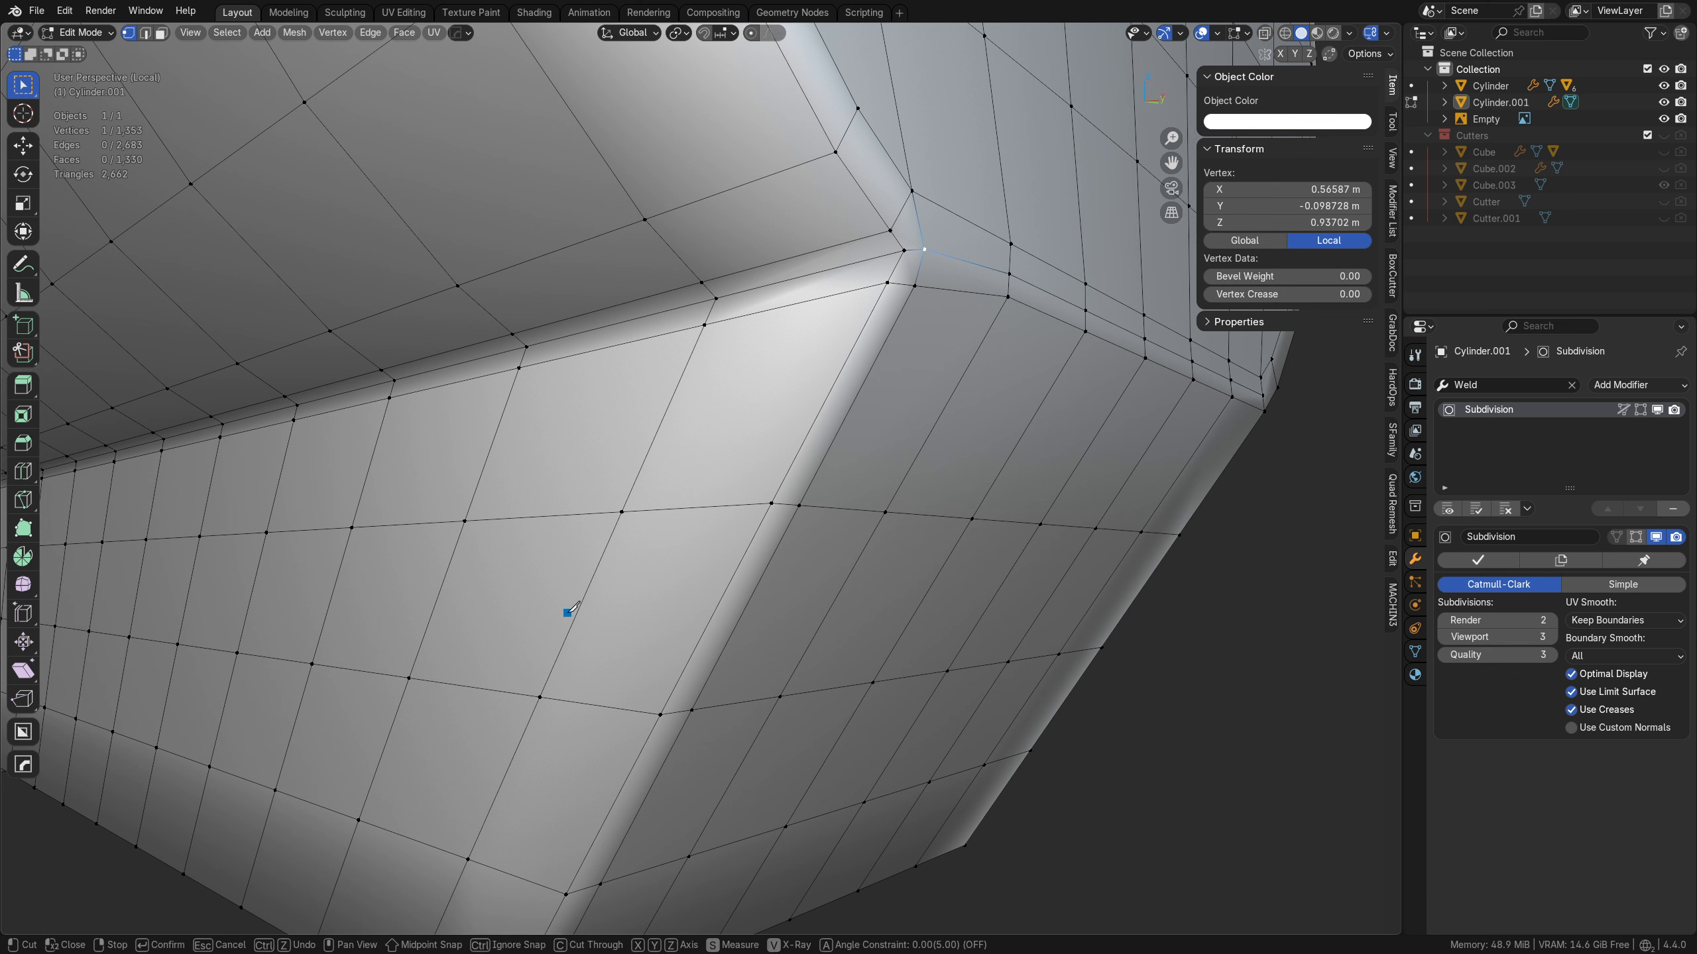
click(437, 599)
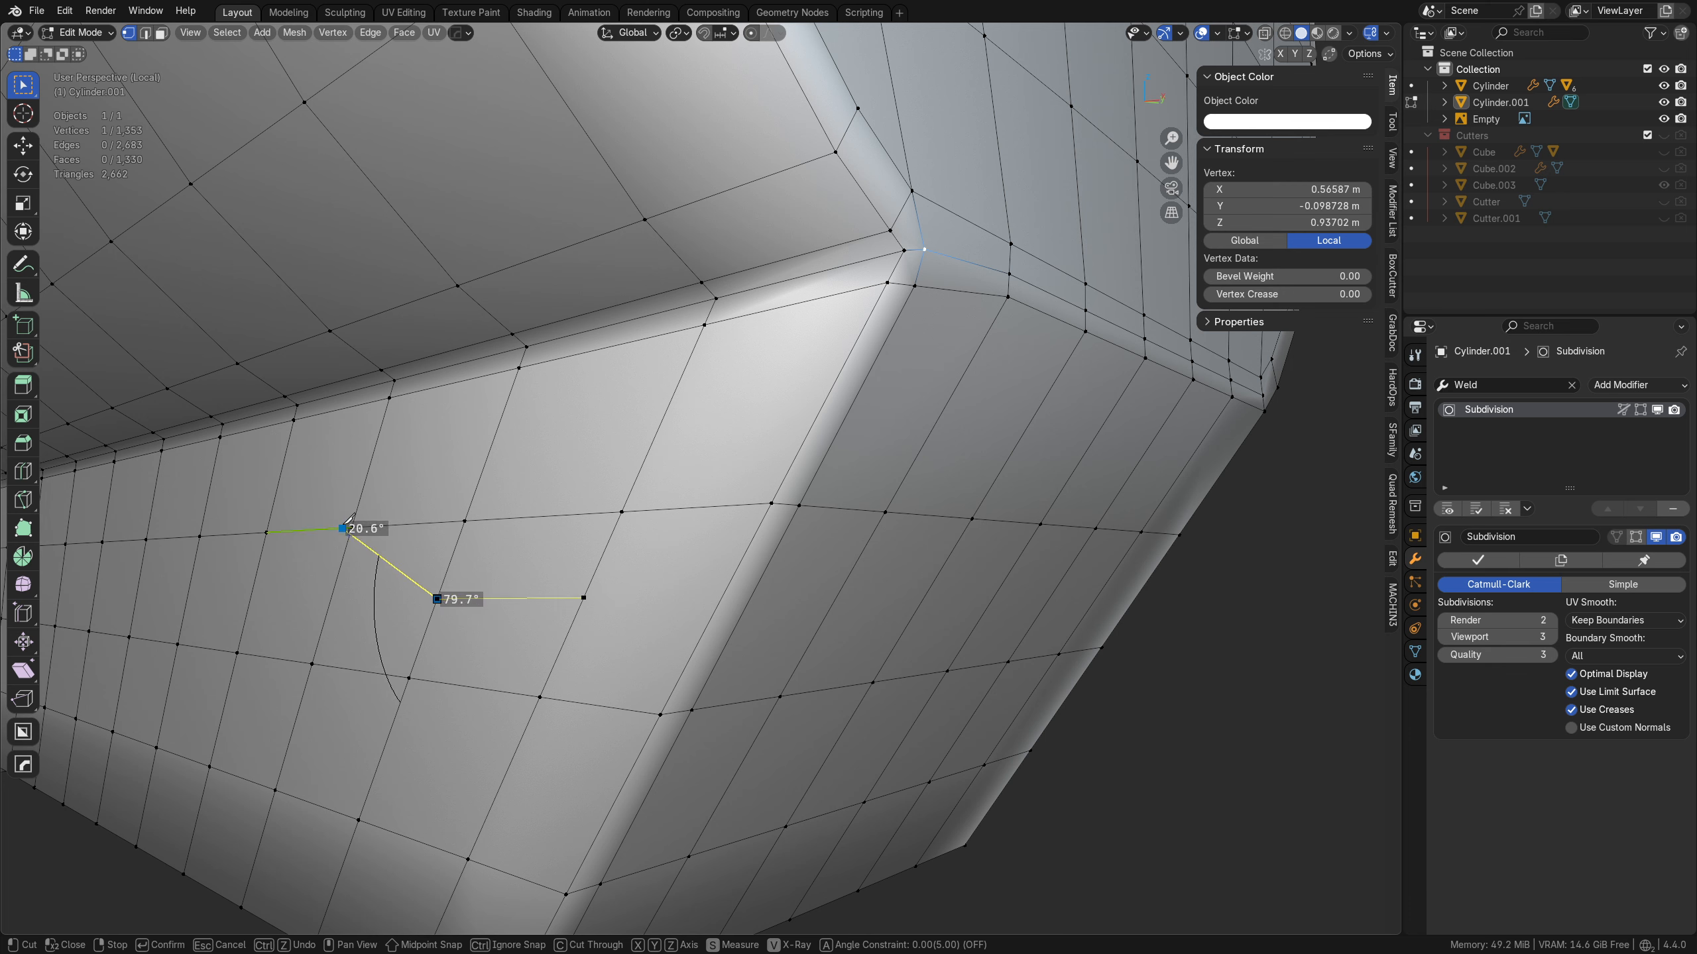
click(770, 502)
key(space)
- Try dissolving the two vertical edges that run above and through the dipping knife cut on the side face
key(Tab)
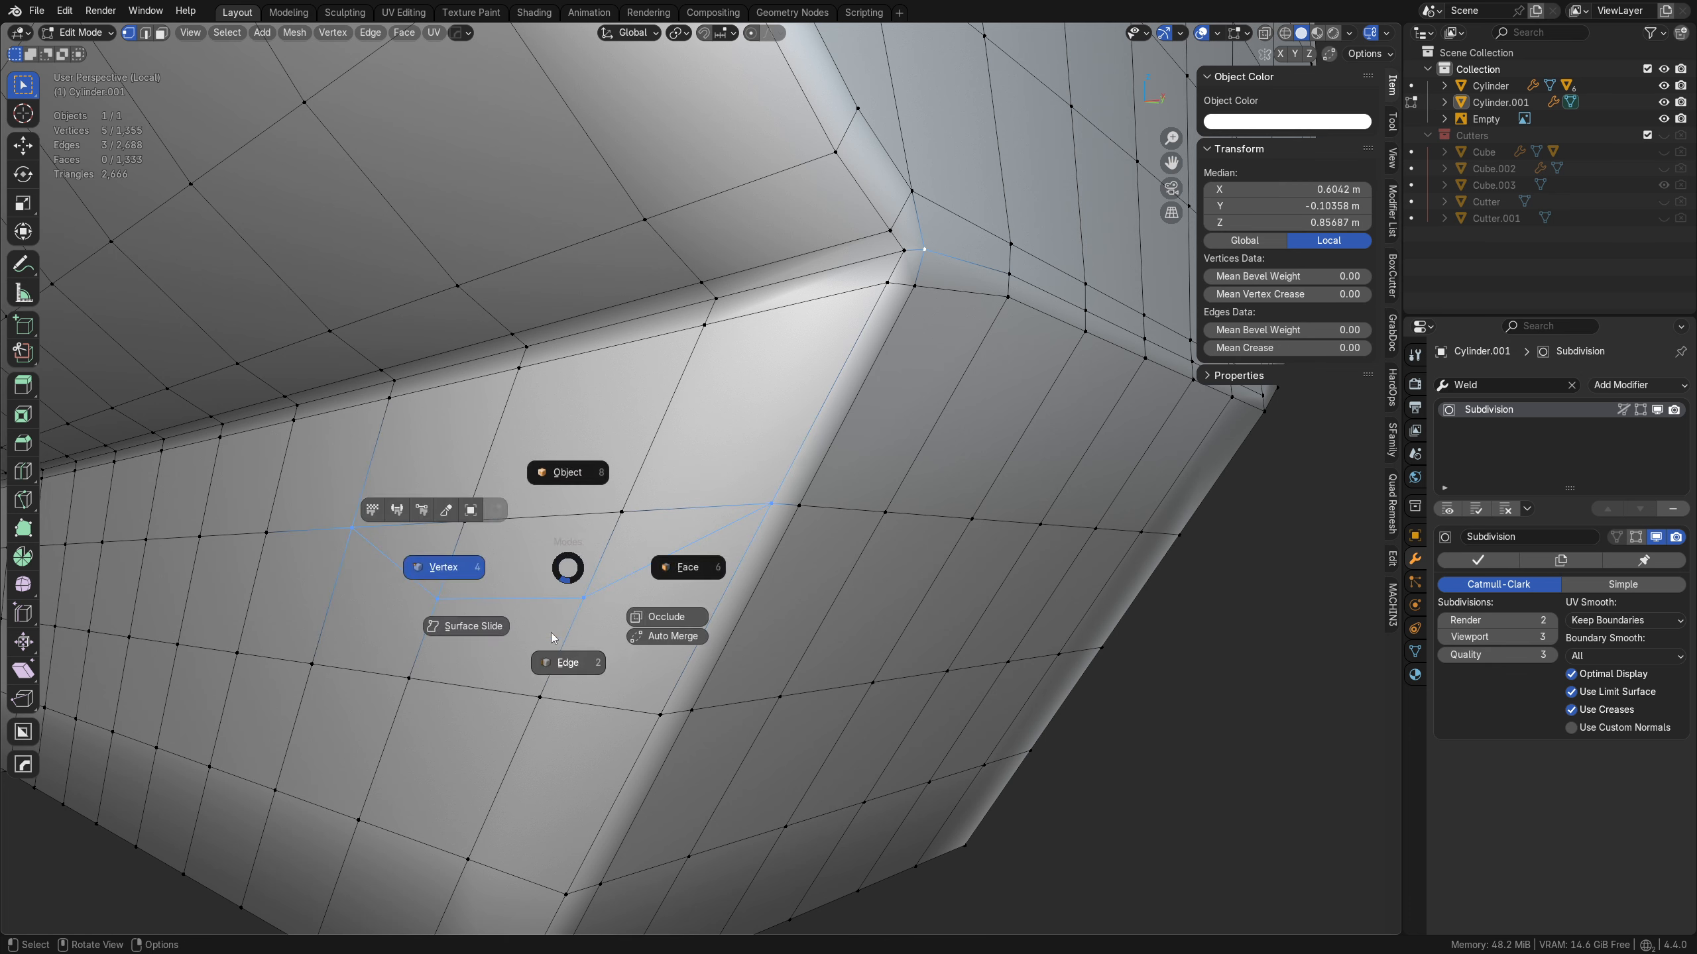
click(554, 636)
click(473, 563)
key(3)
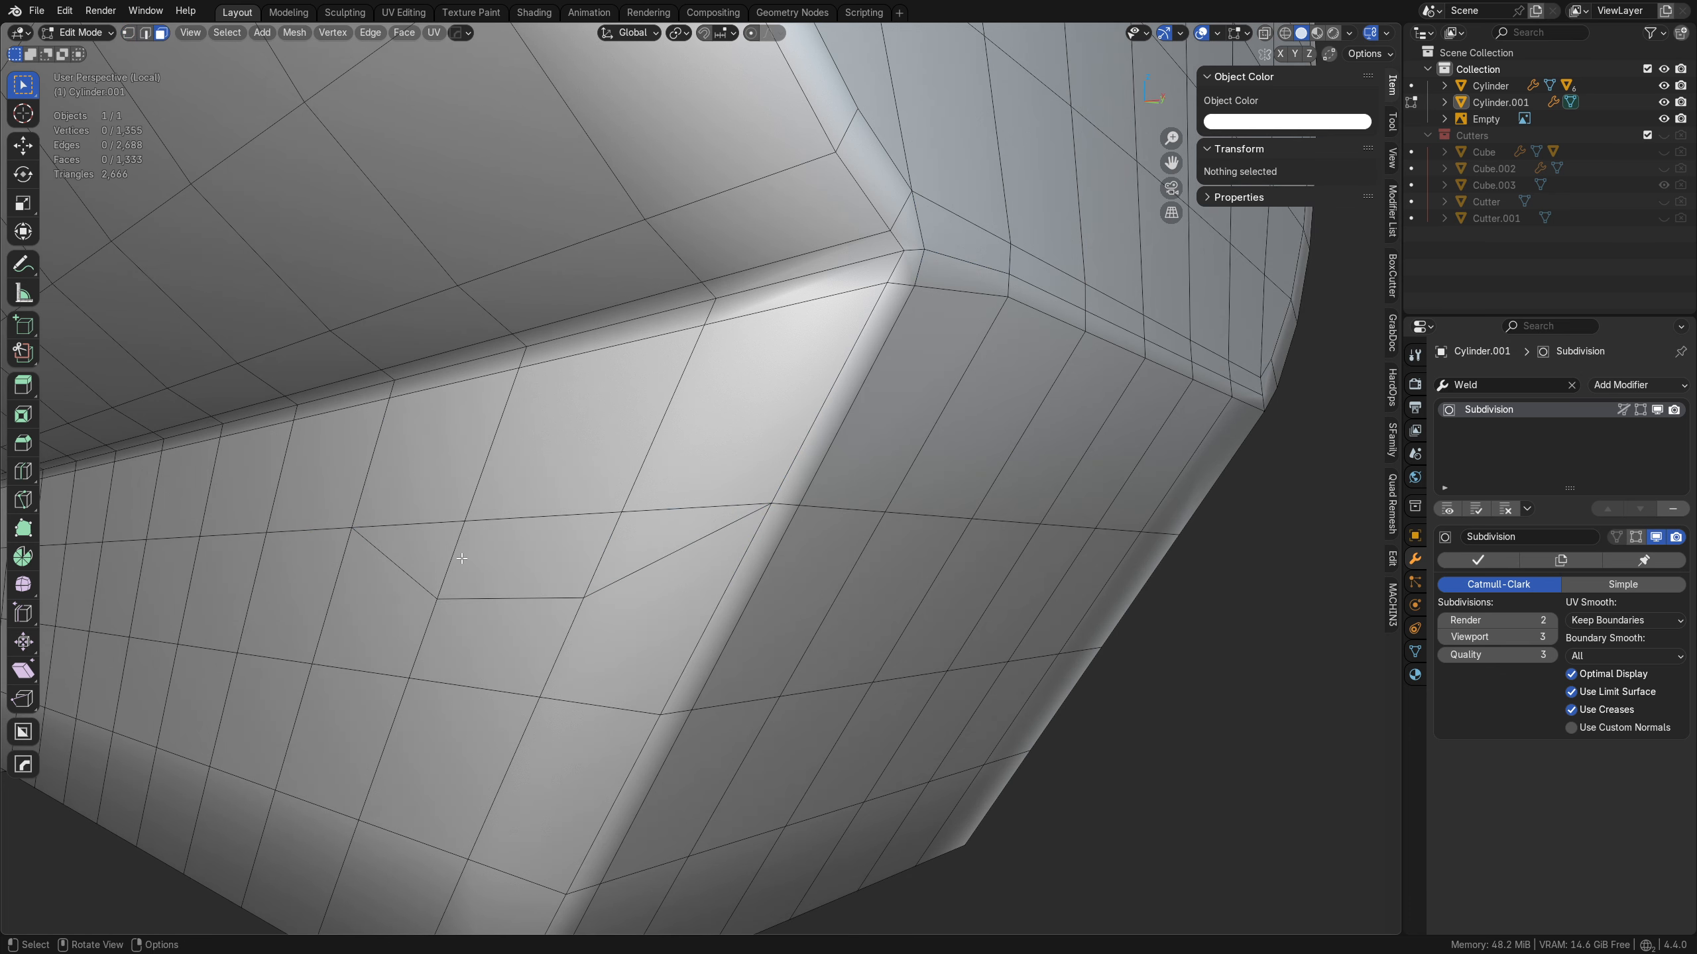
click(445, 554)
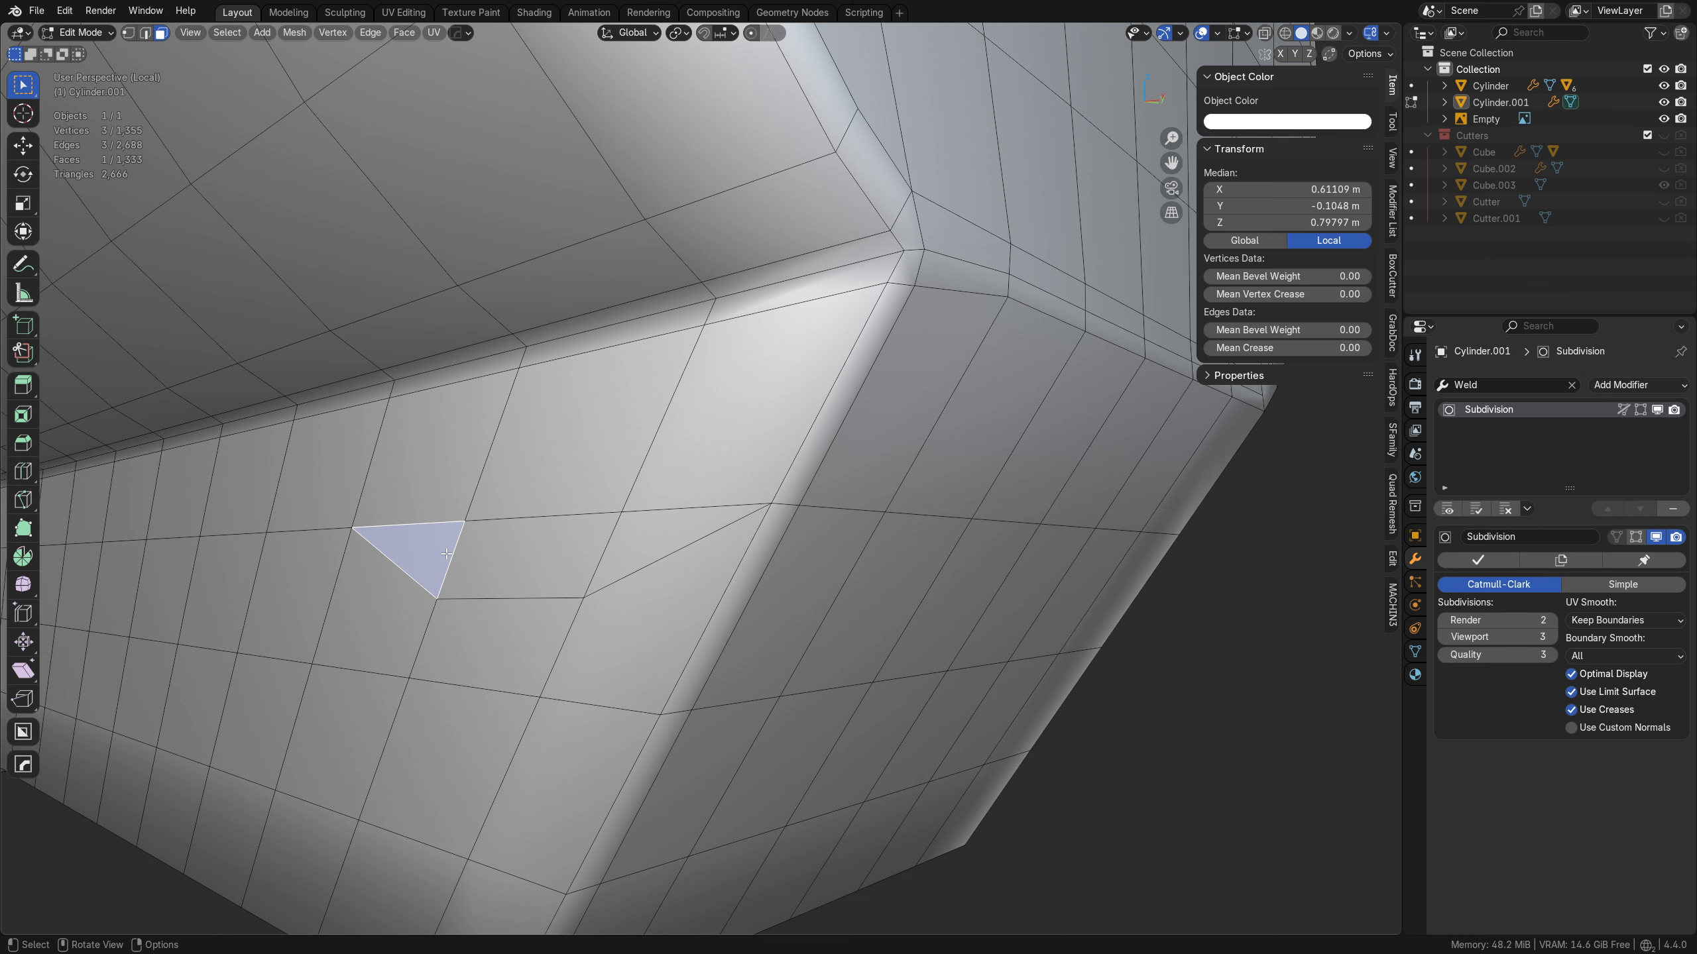
click(478, 513)
key(Tab)
click(489, 591)
click(493, 444)
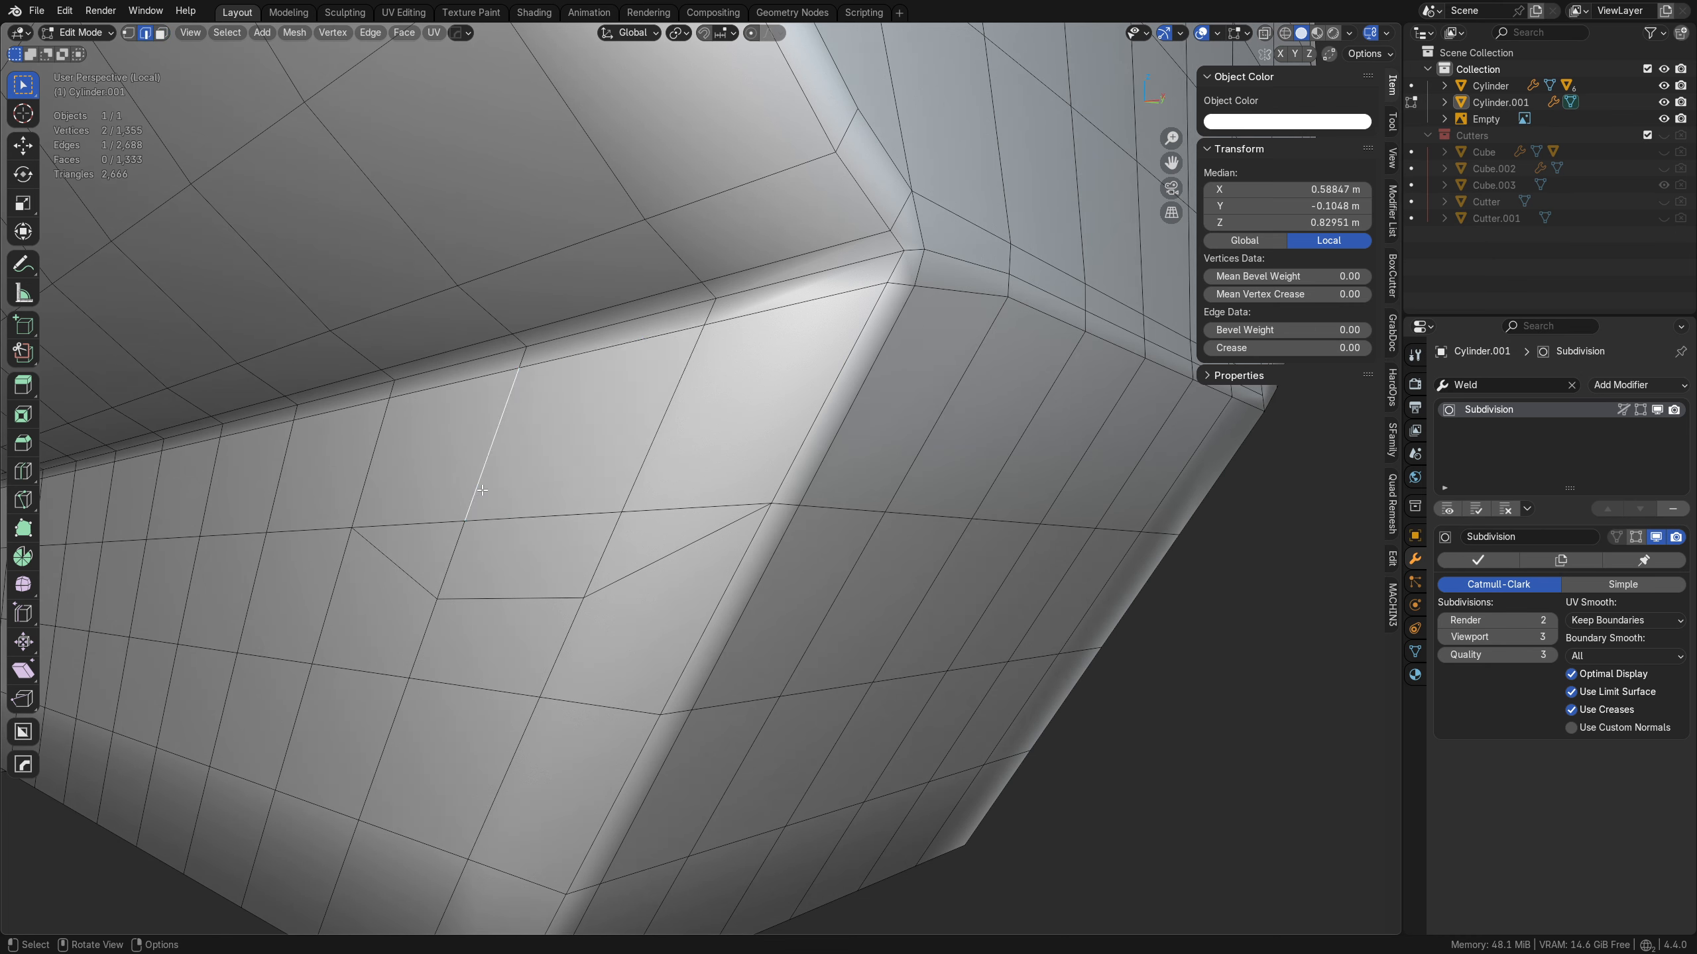
shift+click(652, 444)
key(ctrl+x)
key(ctrl+x)
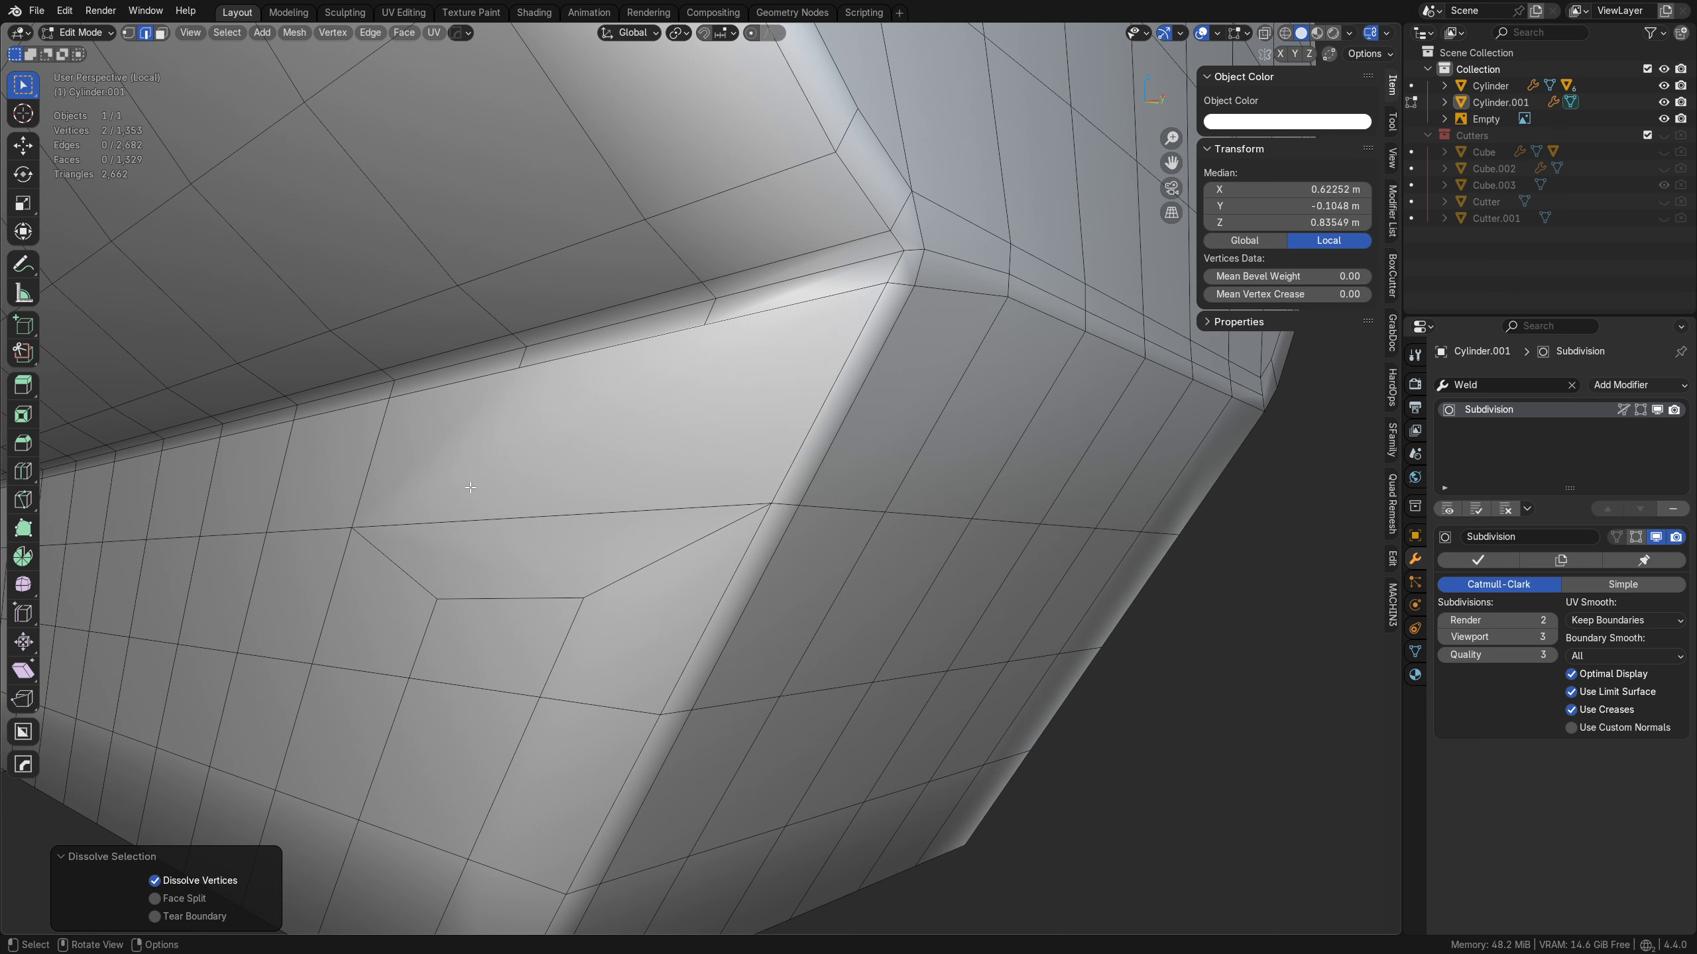
- Undo the edge dissolves and the dipping knife cut on the lower block's side face
key(ctrl+z)
key(ctrl+z)
key(ctrl+z)
key(ctrl+z)
key(ctrl+z)
key(ctrl+z)
key(ctrl+z)
key(ctrl+z)
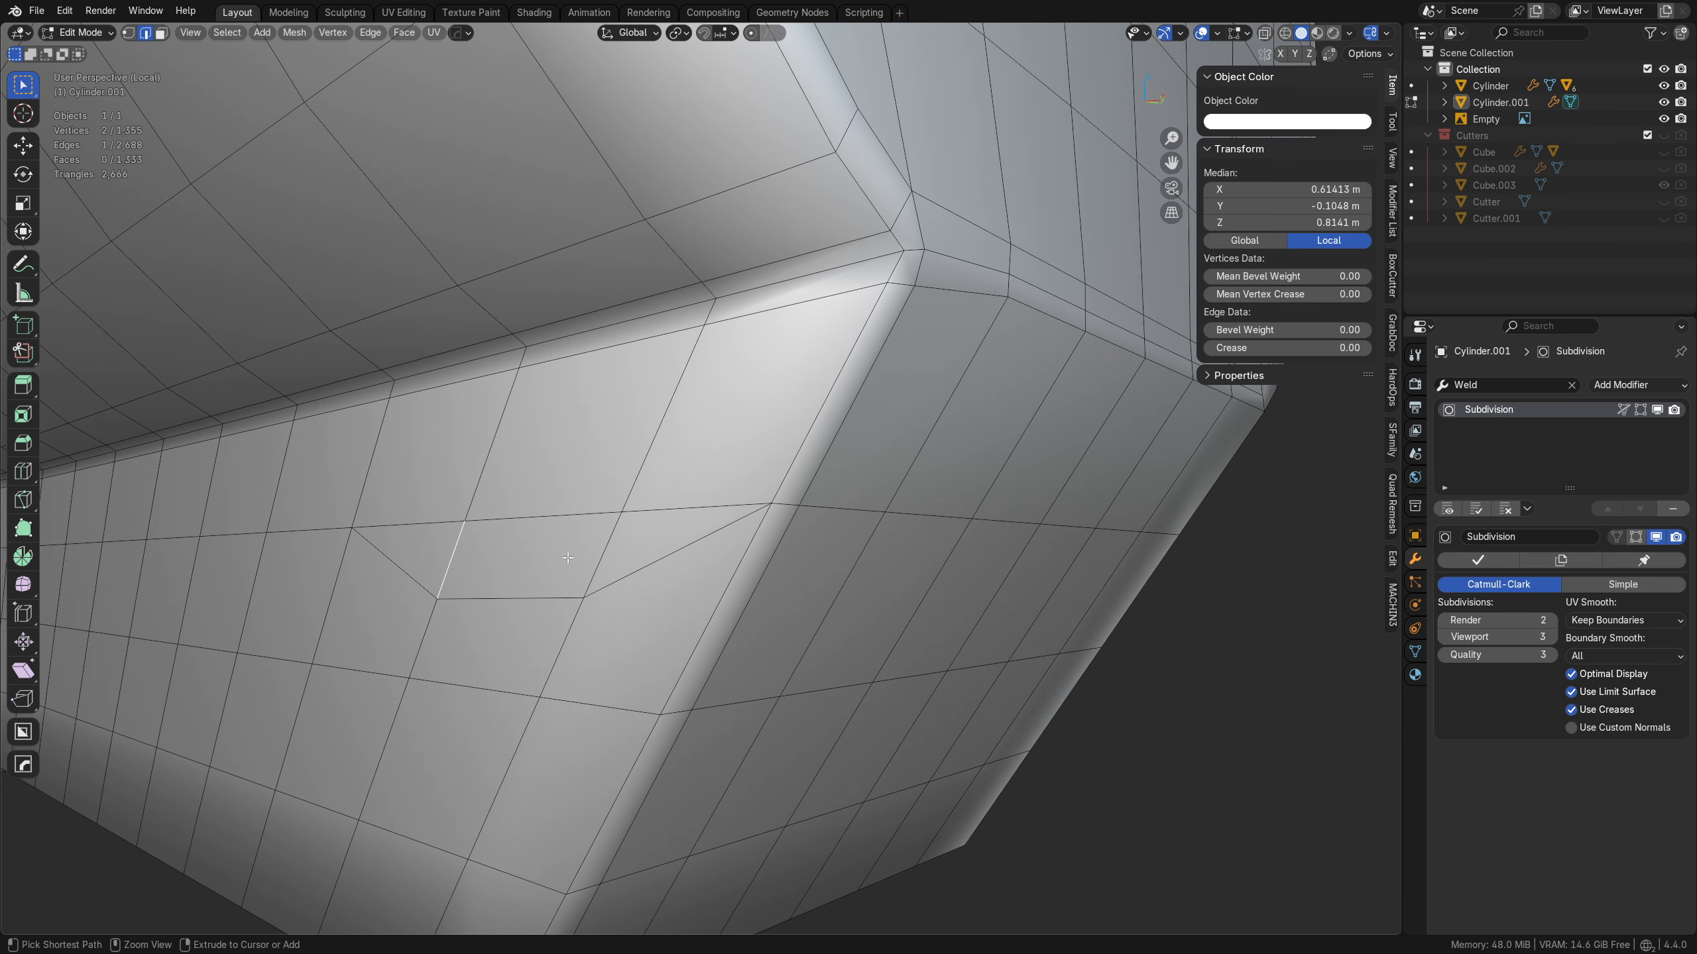
key(ctrl+z)
key(ctrl+z)
key(ctrl+z)
key(ctrl+z)
key(ctrl+z)
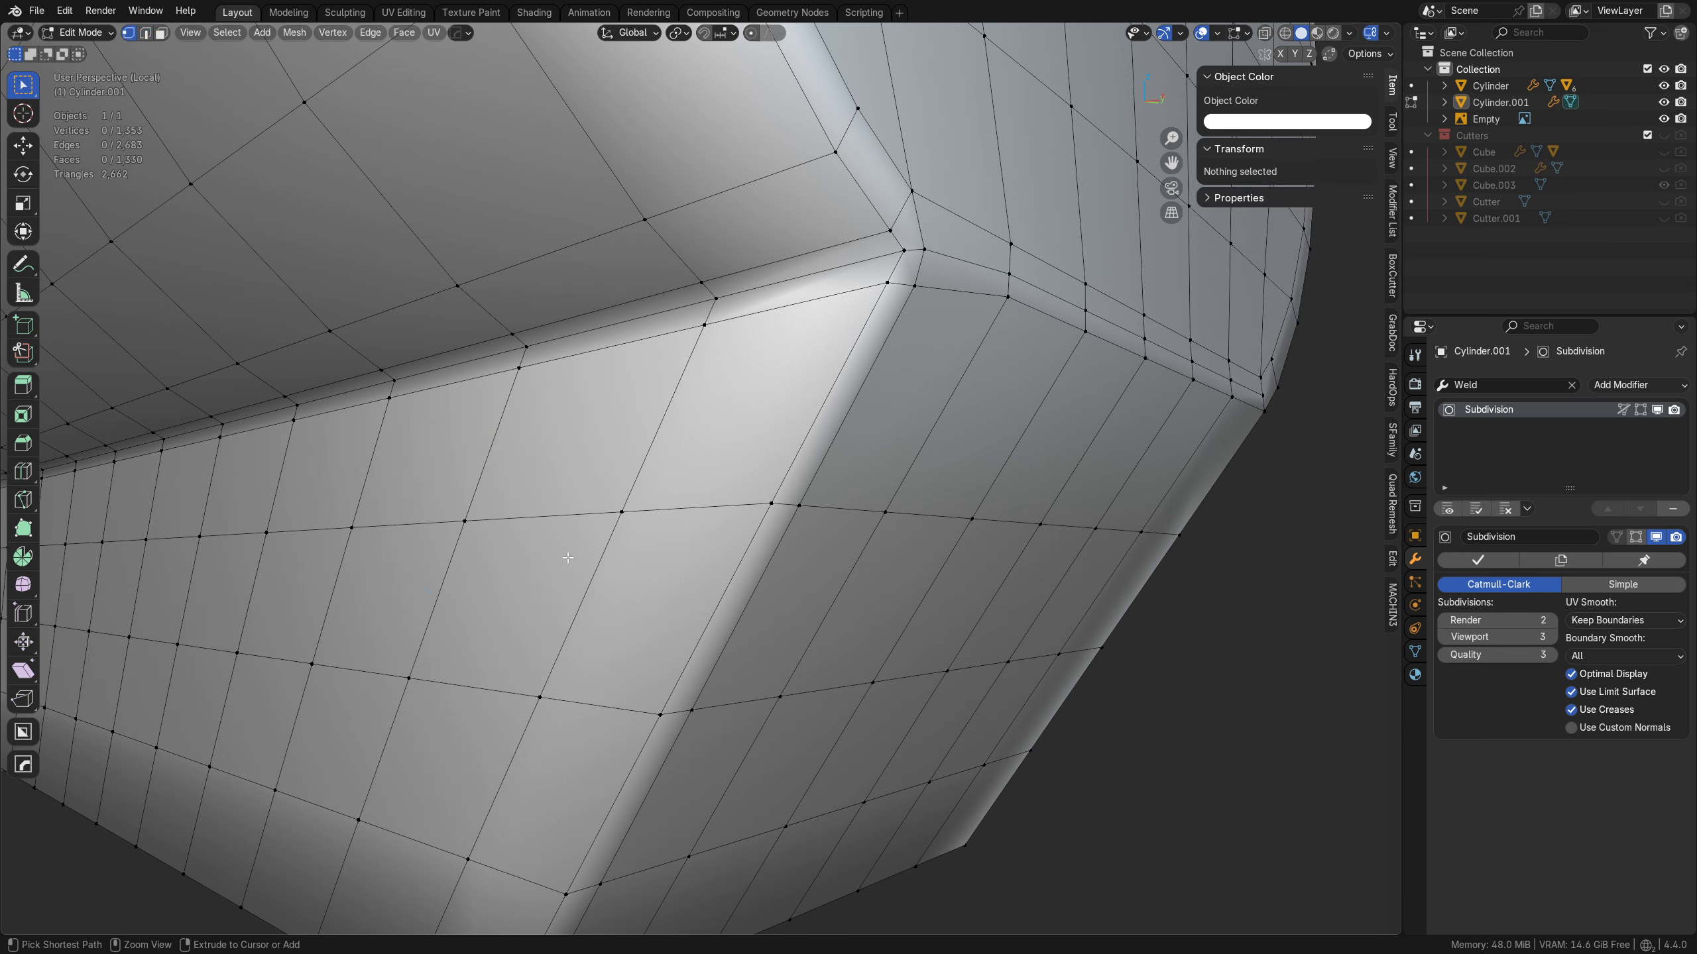
- Try insetting the three-column face region at the end of the lower block's side by 0.01027 m
key(Tab)
click(635, 560)
click(508, 888)
ctrl+shift+click(379, 587)
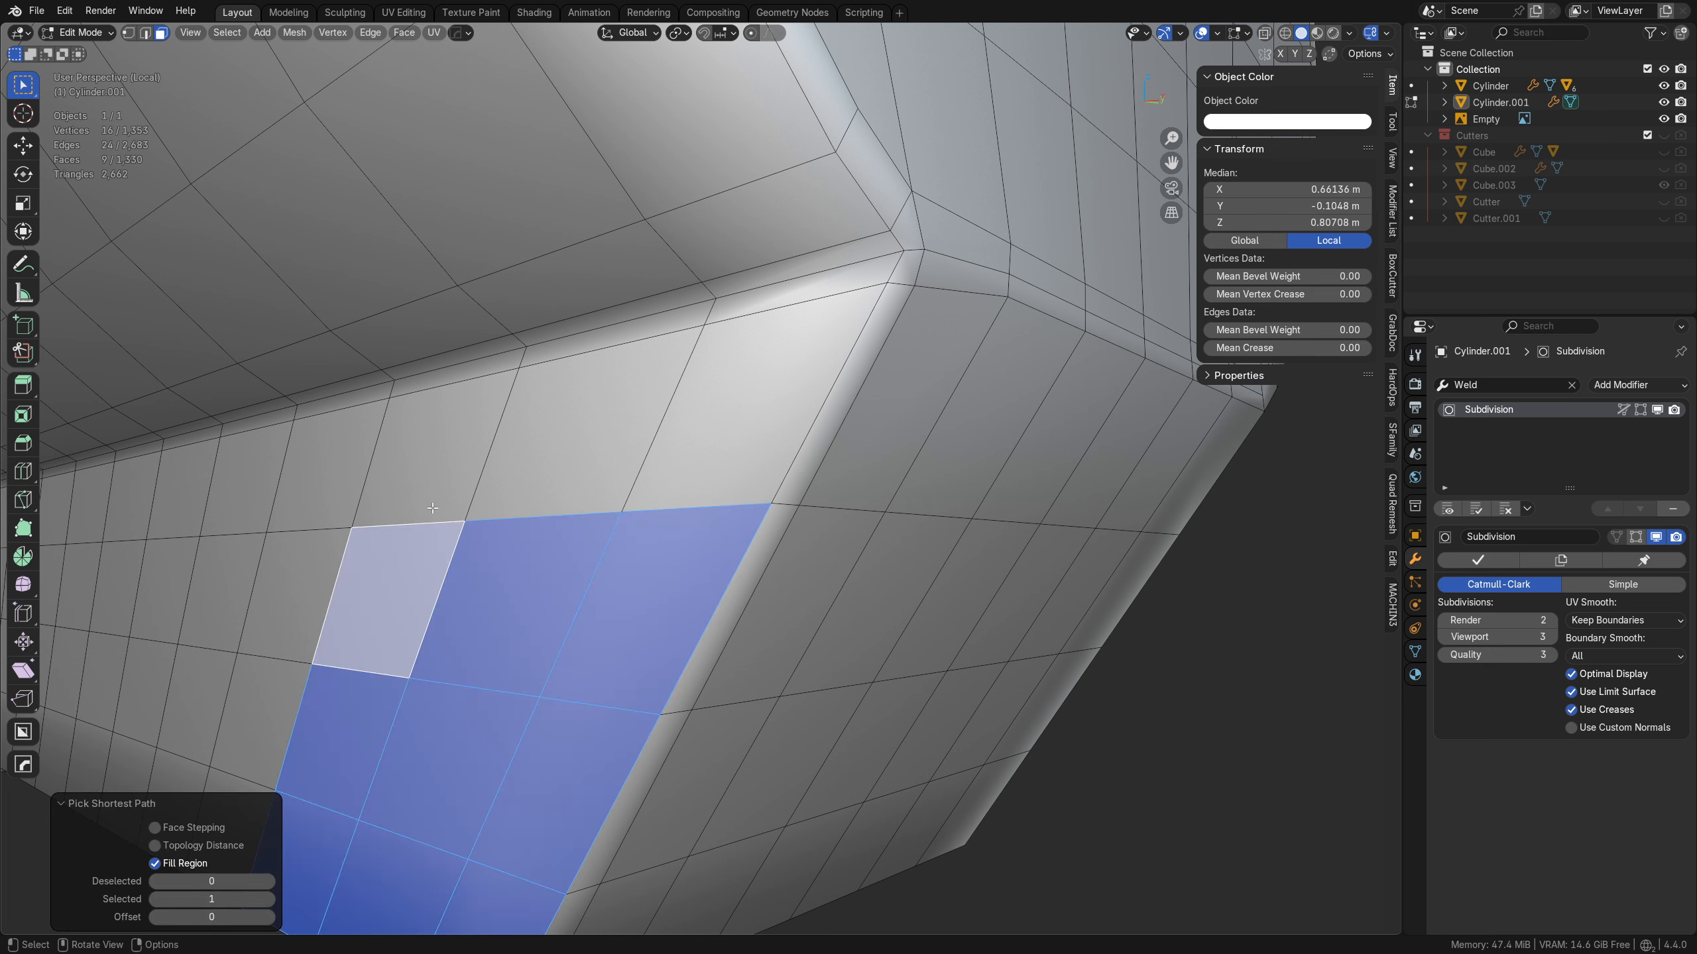
scroll(392, 447, up, 1)
ctrl+shift+click(393, 447)
ctrl+shift+click(711, 421)
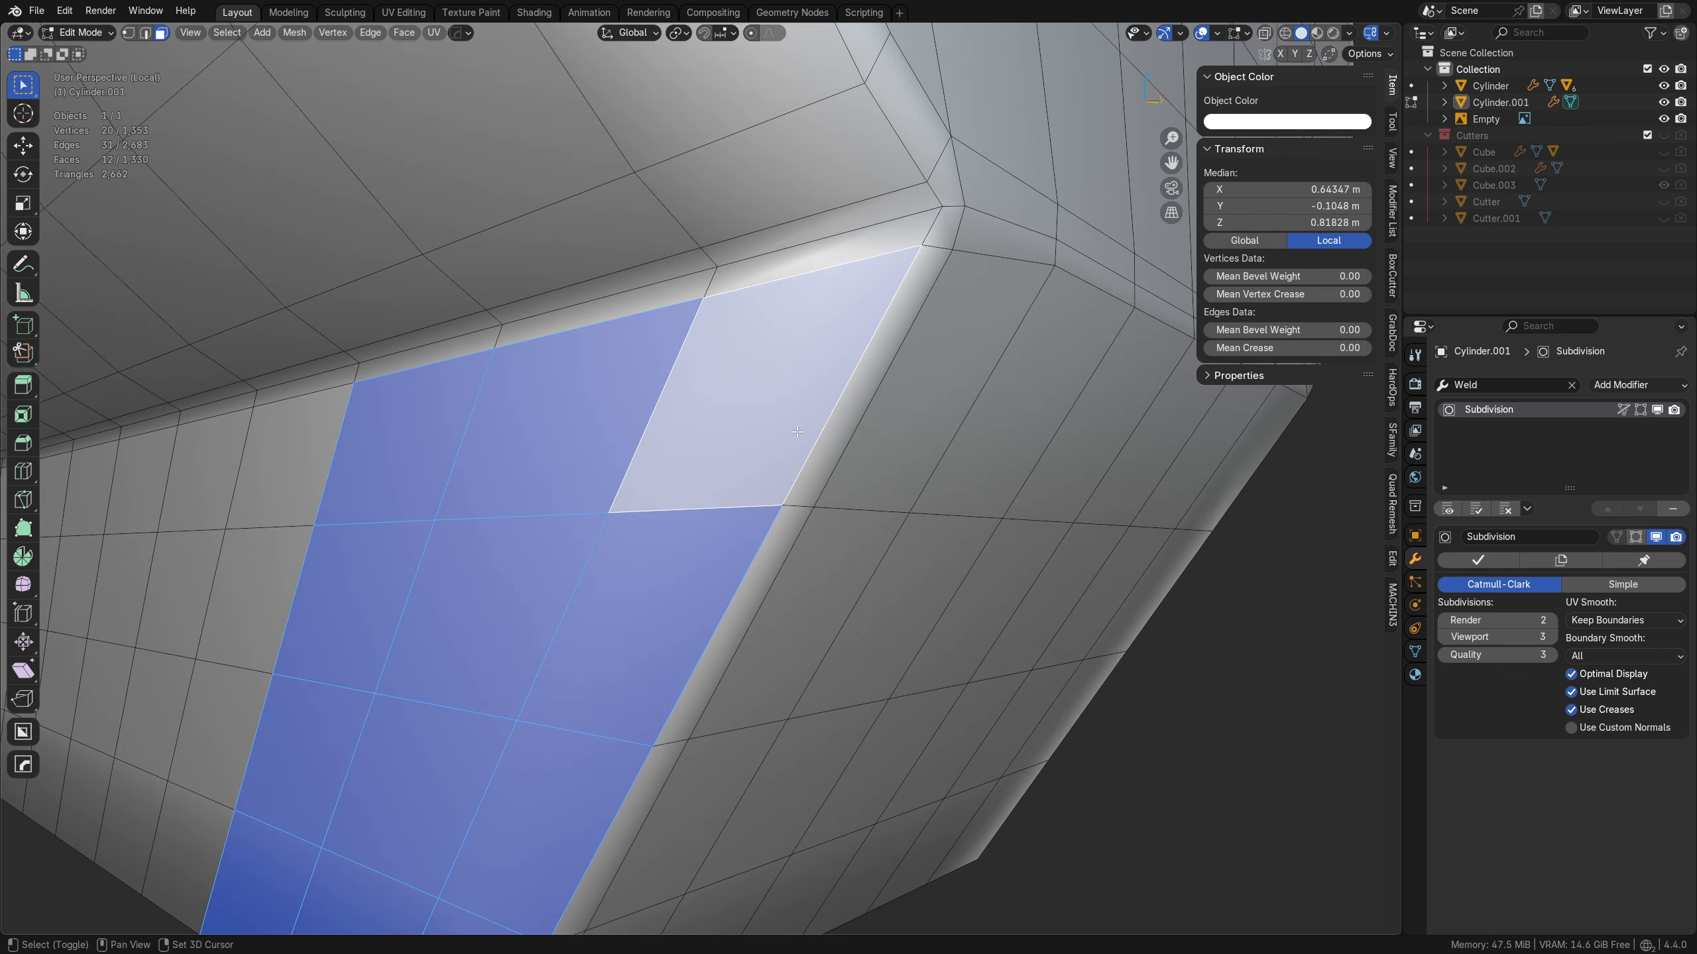
key(i)
click(905, 621)
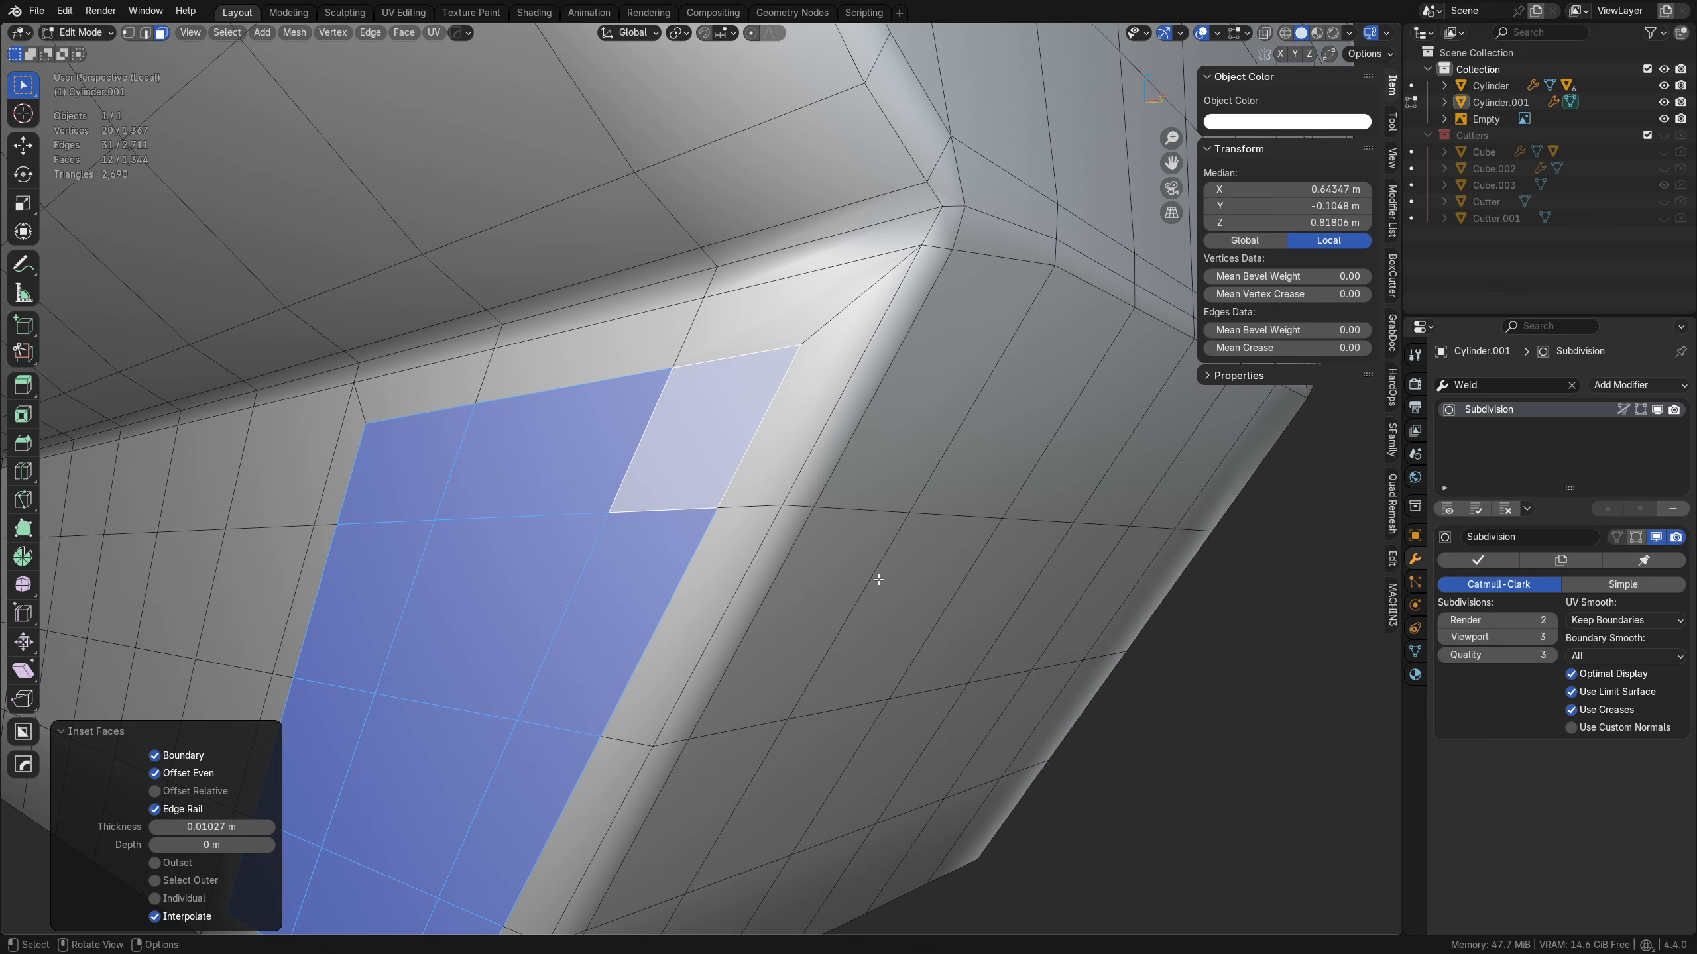
- Try moving the inset's upper corner vertex near the cap's lower corner
key(Tab)
click(699, 675)
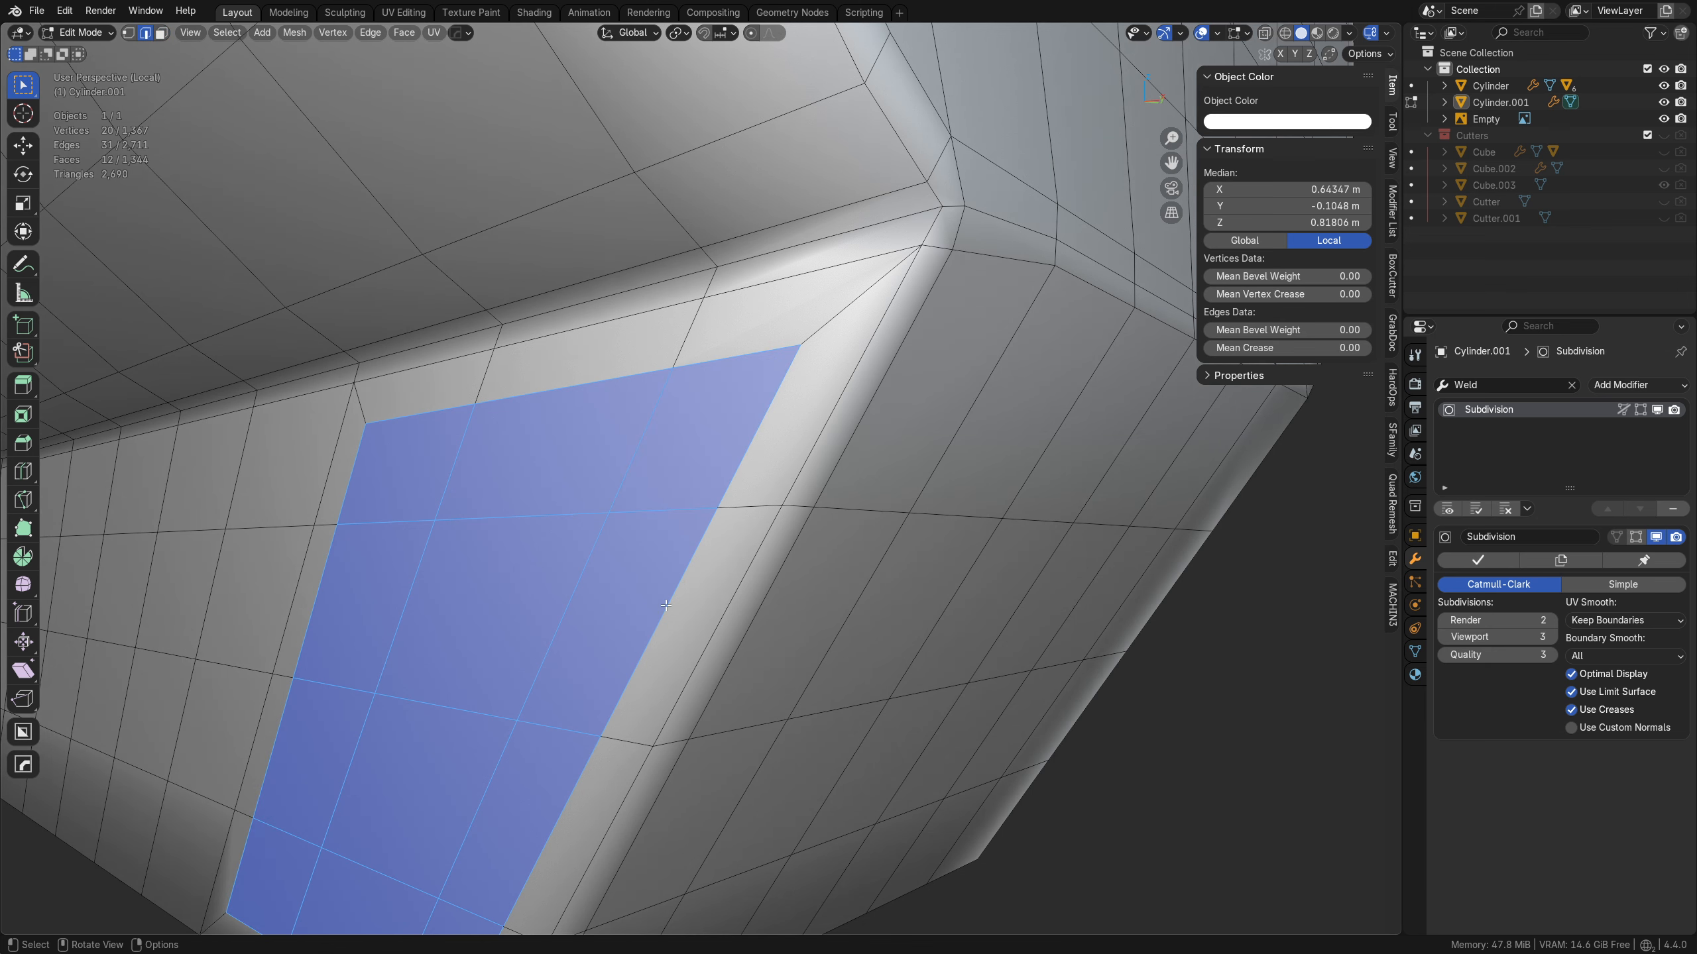
click(670, 619)
click(786, 369)
key(Tab)
click(737, 363)
click(786, 366)
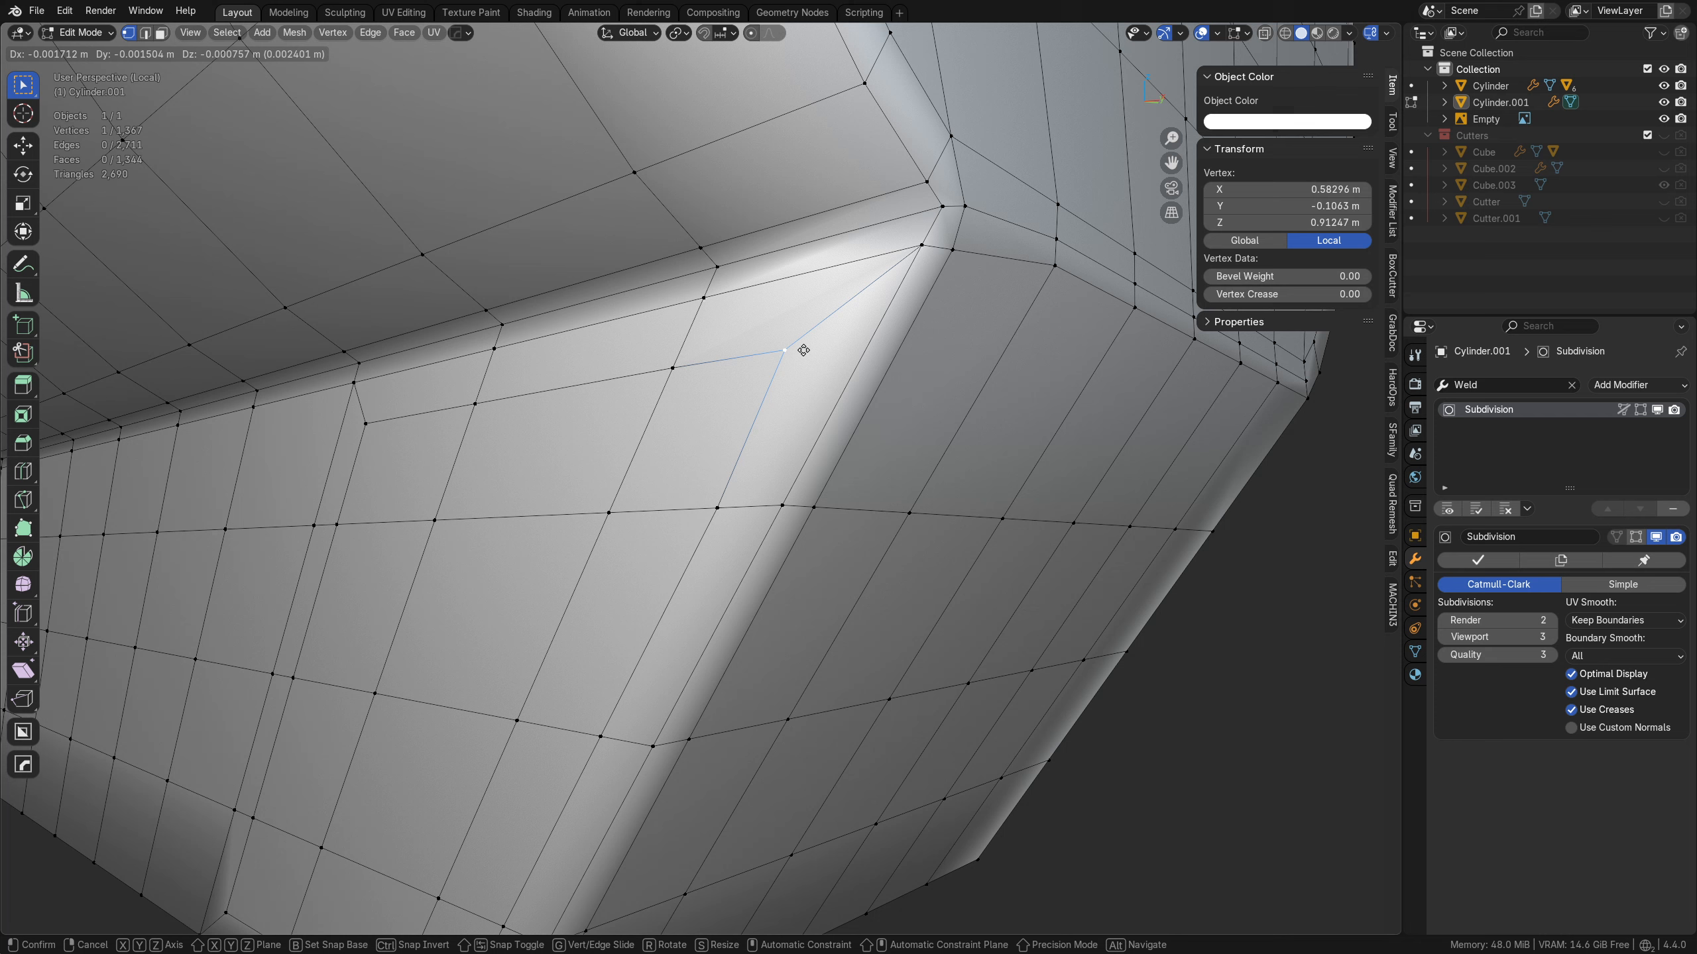
- Undo the vertex move, the inset and the face region selection
key(ctrl+z)
key(ctrl+z)
key(ctrl+z)
key(ctrl+z)
key(ctrl+z)
key(ctrl+z)
key(ctrl+z)
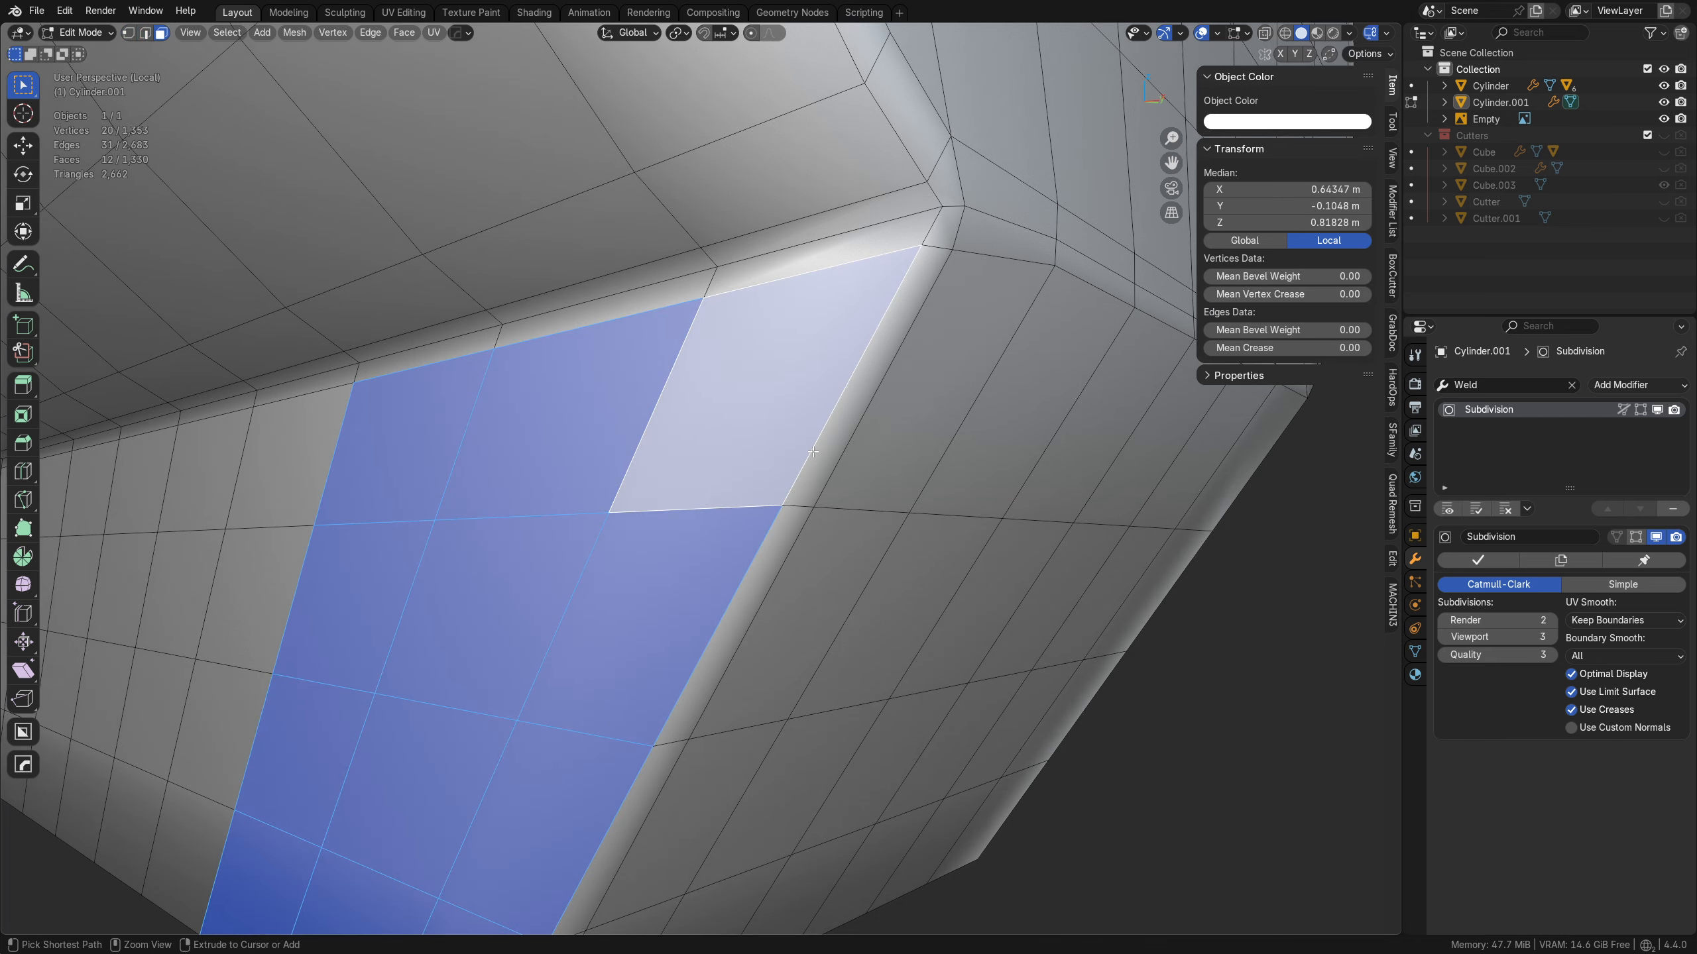
key(ctrl+z)
key(ctrl+z)
- Select the four vertices of the small corner face at the end of the body's upper ridge to inspect it
middle_drag(992, 409, 646, 719)
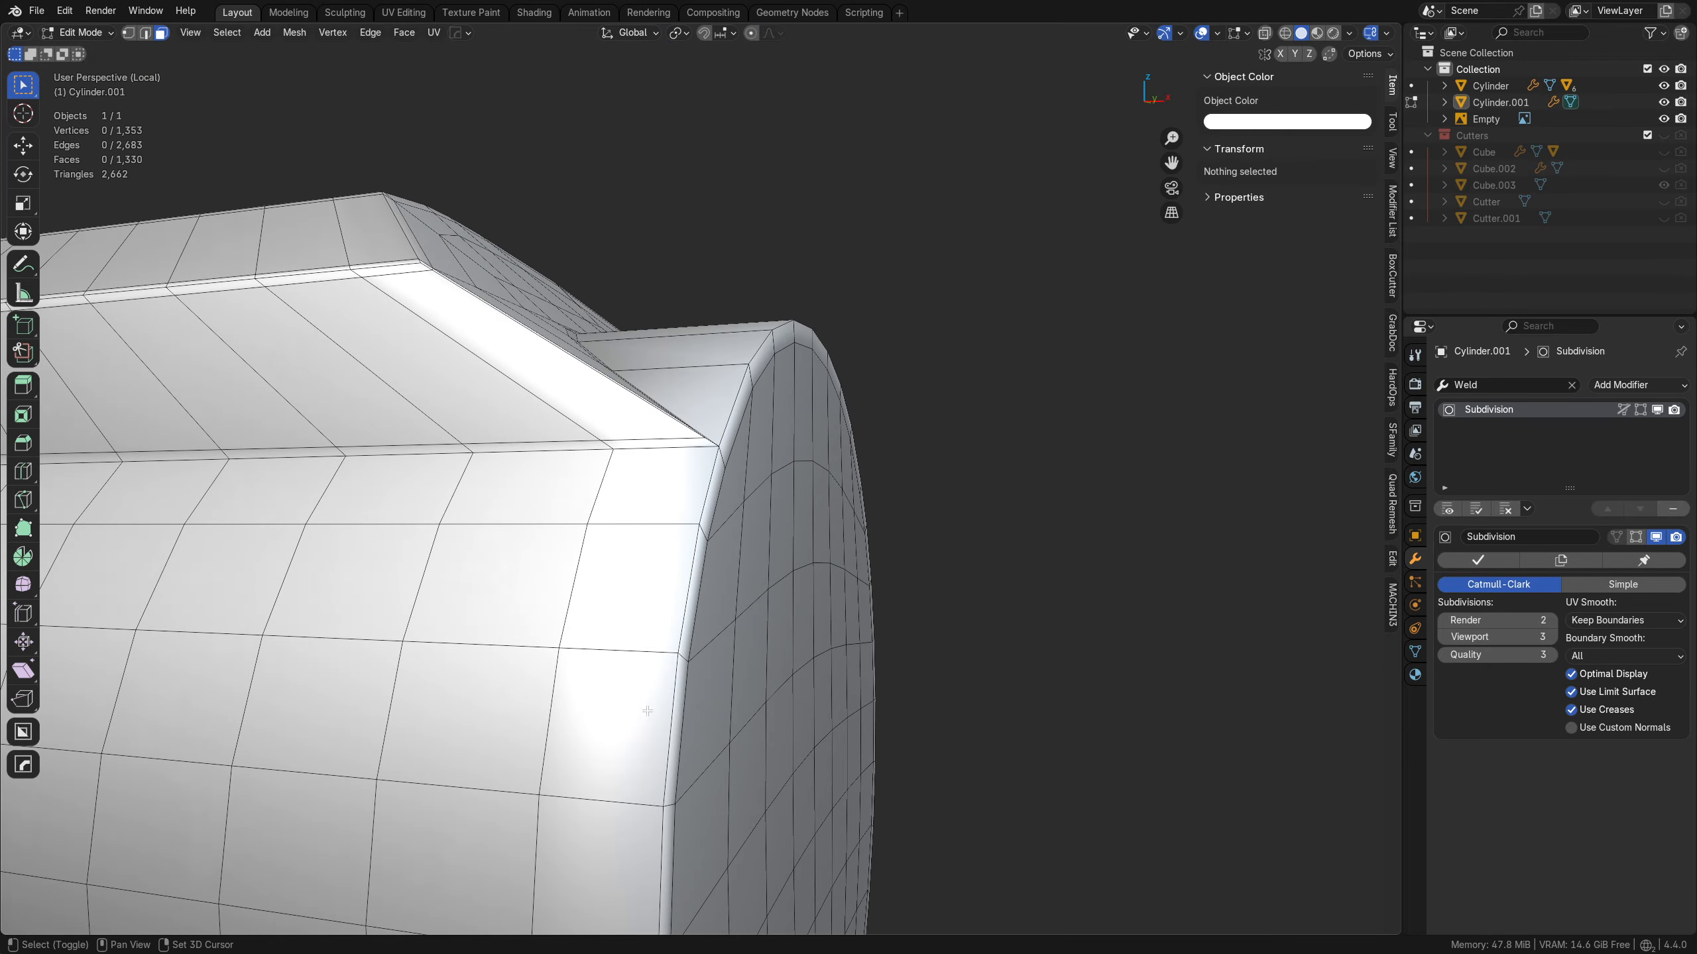
alt+middle_click(439, 240)
scroll(439, 240, up, 3)
middle_drag(768, 568, 725, 615)
alt+middle_click(740, 635)
key(Tab)
click(528, 505)
click(589, 453)
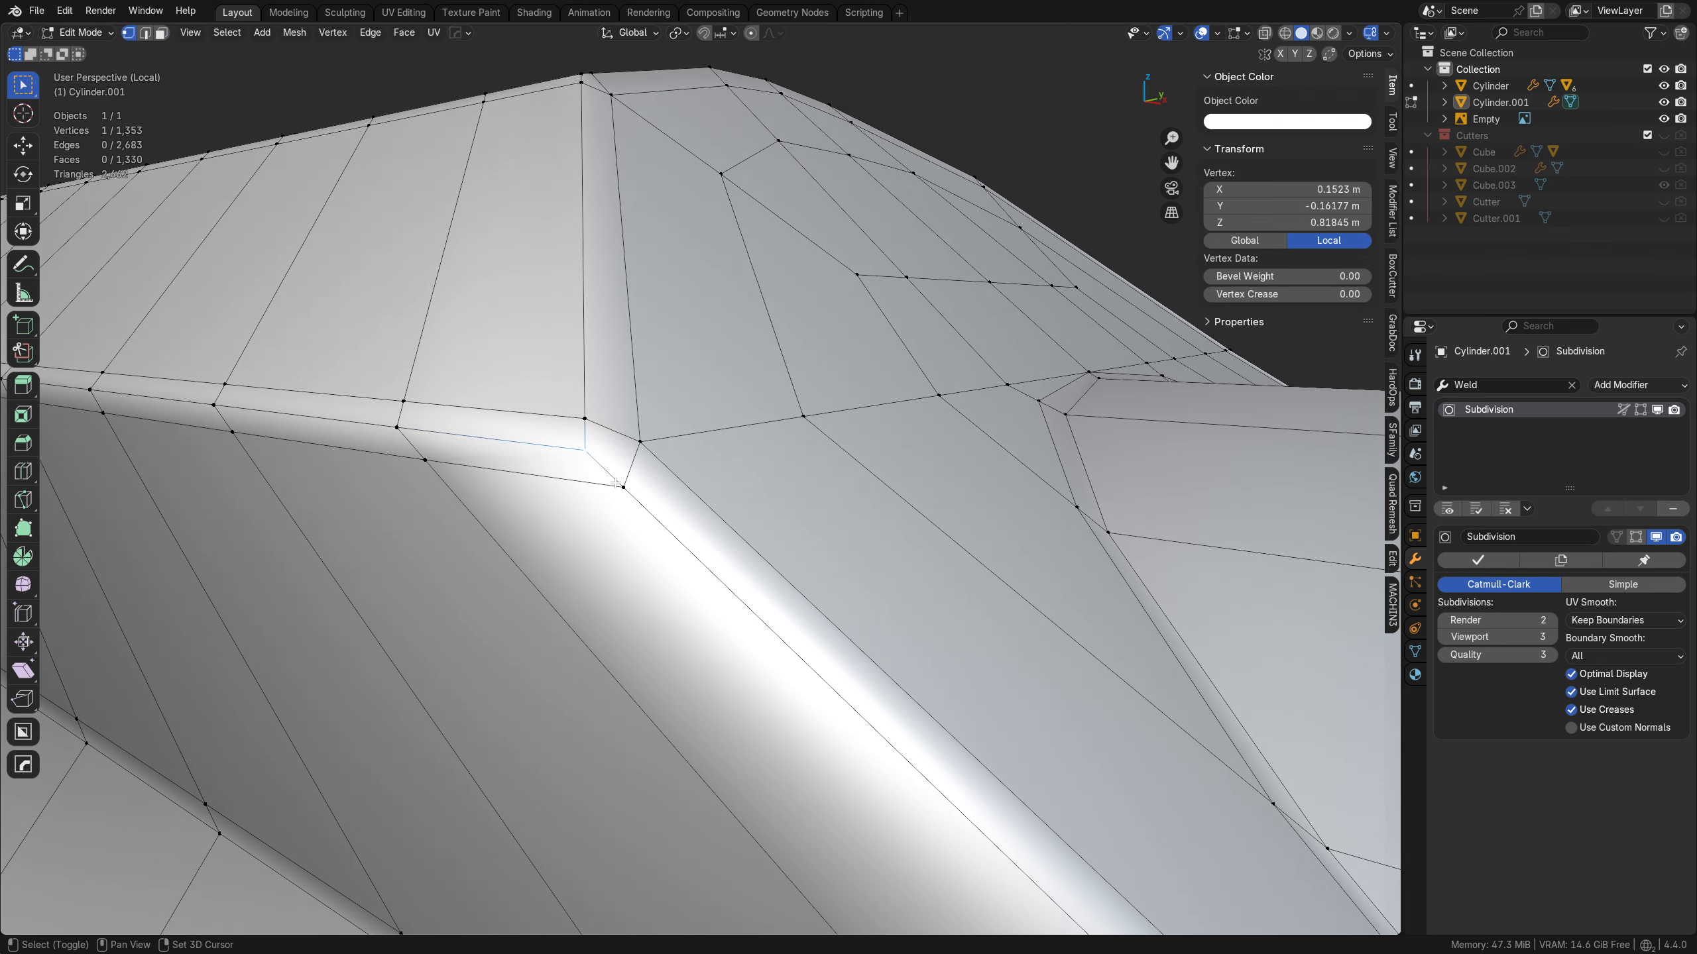
shift+click(621, 486)
shift+click(639, 445)
shift+click(587, 421)
- Examine the vertices around the cap's lower corner where it meets the lower block
scroll(583, 444, down, 6)
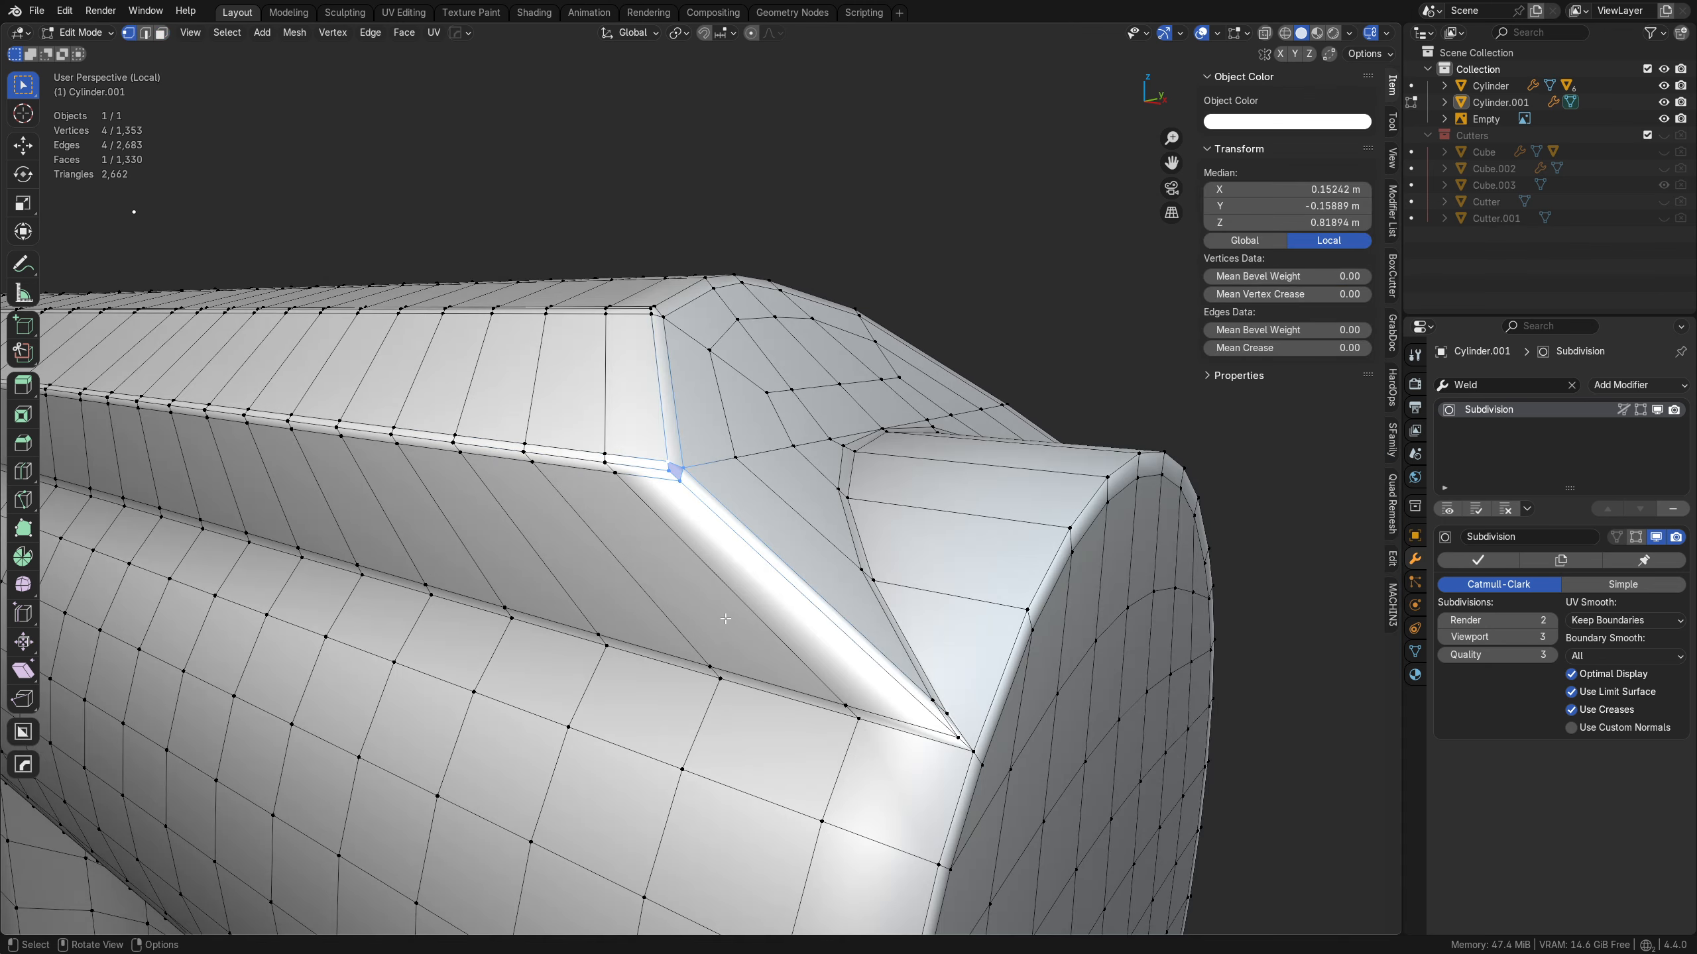
middle_drag(591, 444, 614, 348)
alt+middle_click(780, 597)
scroll(780, 597, up, 4)
middle_drag(812, 528, 700, 361)
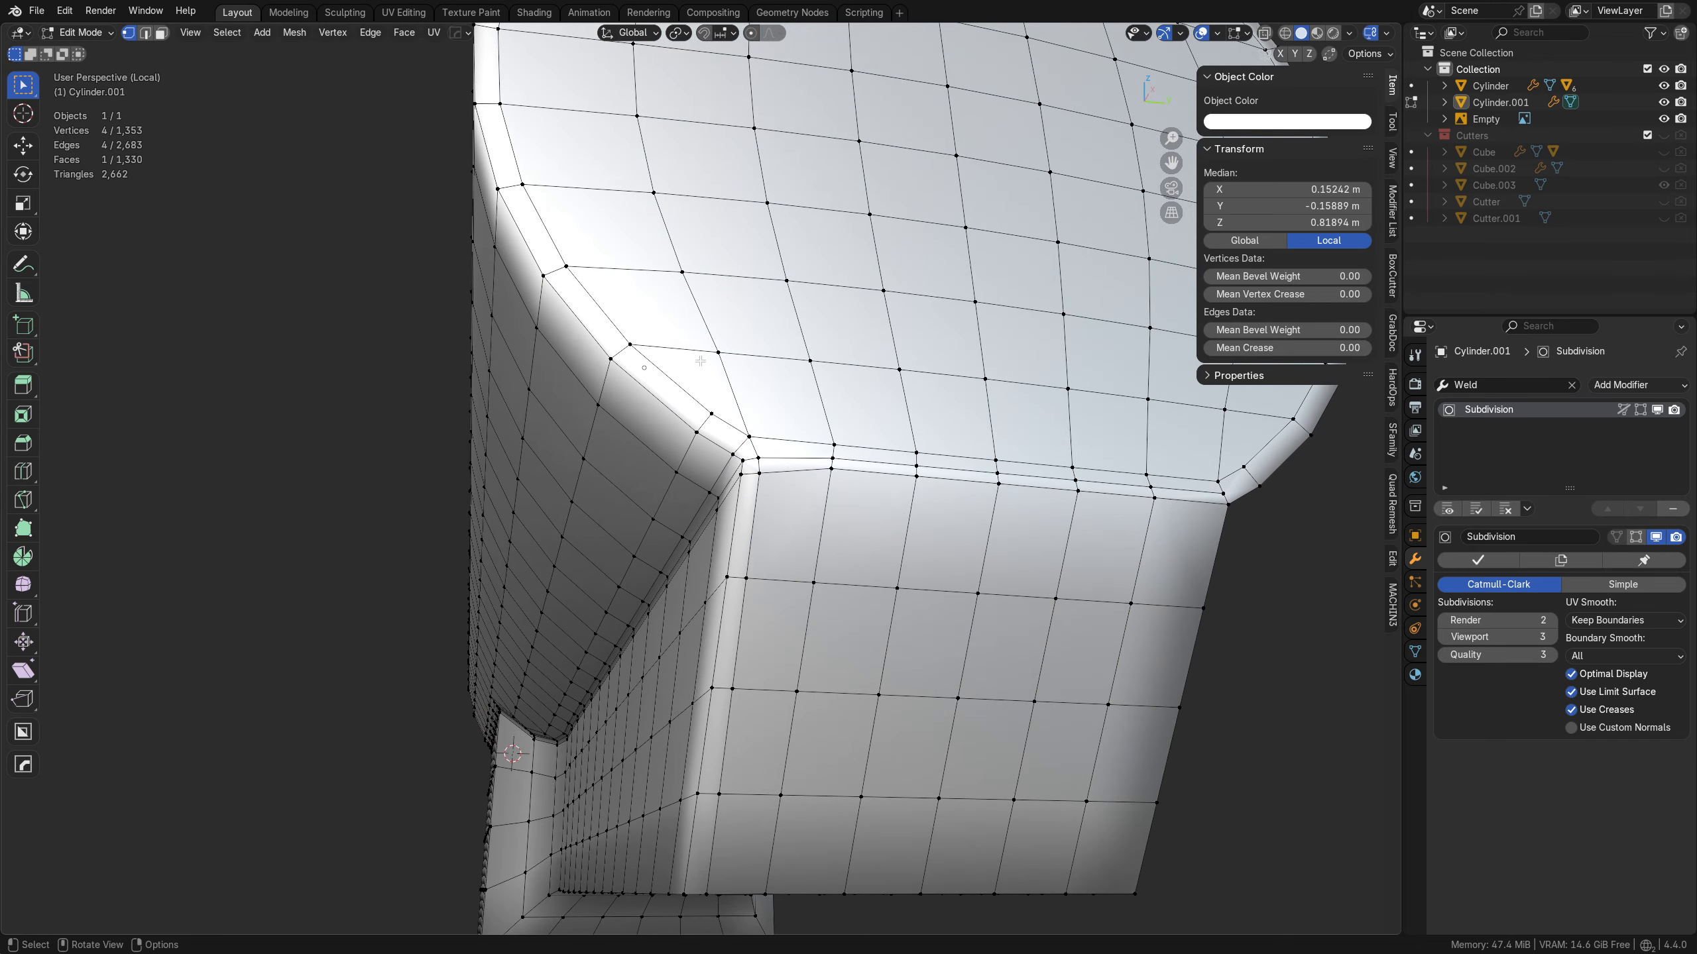
alt+middle_click(746, 486)
scroll(745, 482, up, 8)
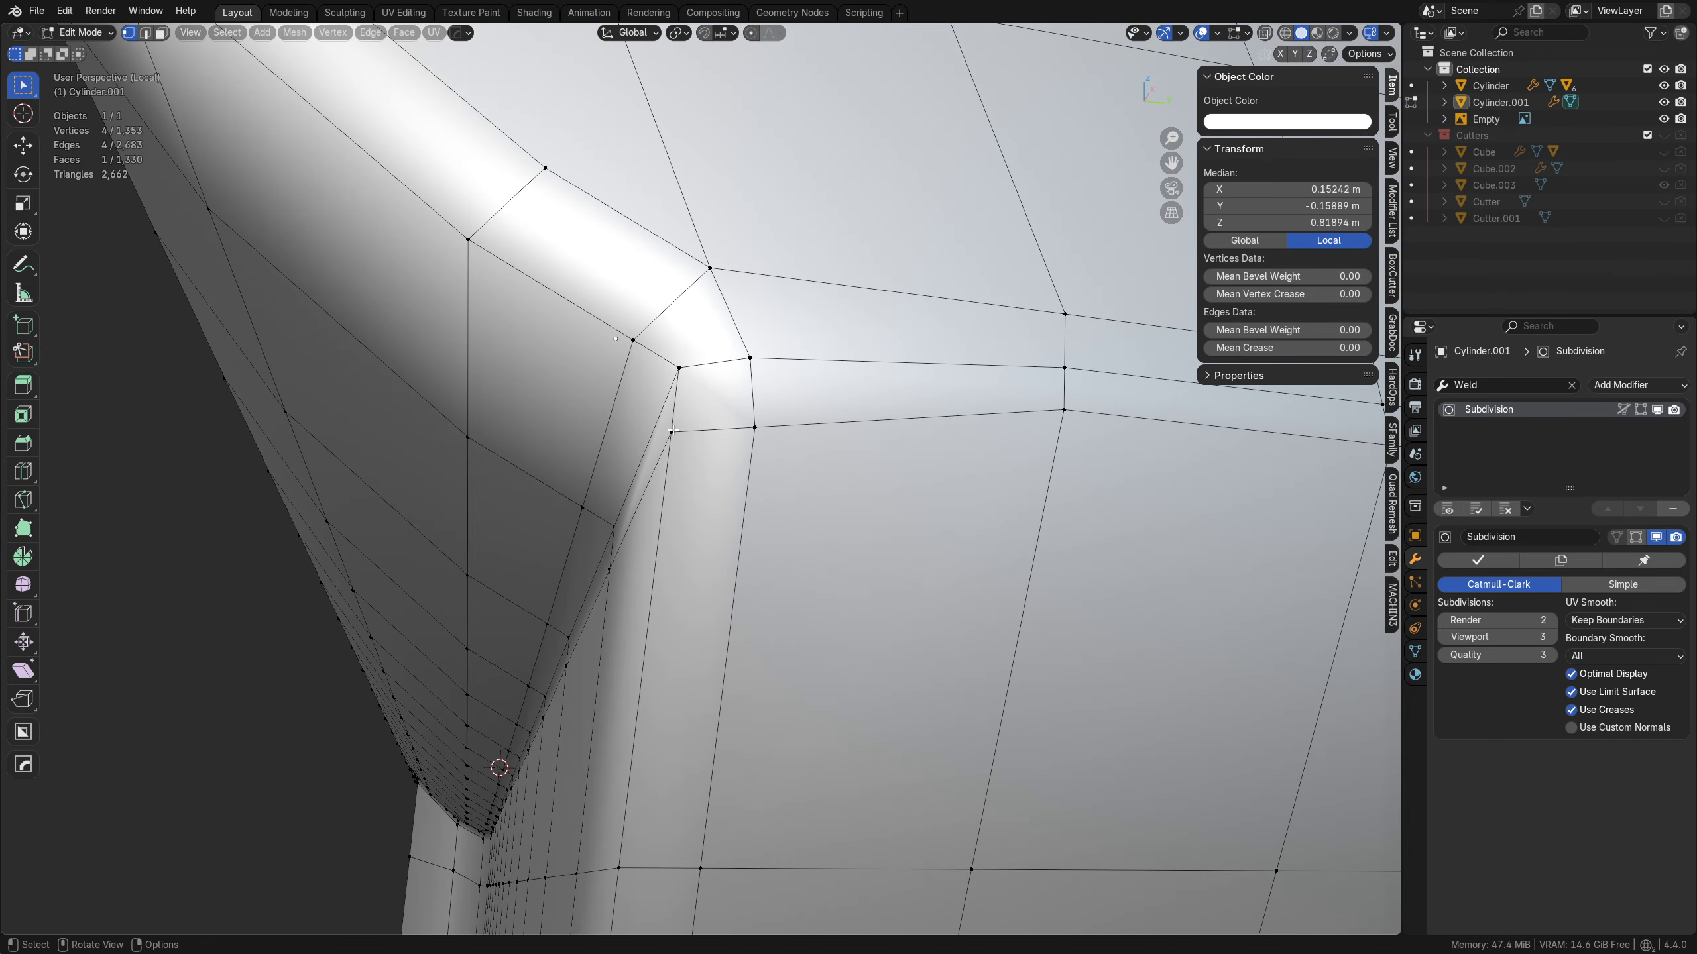
click(673, 434)
key(alt+a)
click(750, 359)
- Symmetrize the whole mesh with MACHIN3 along Y, from the negative to the positive side
middle_drag(755, 401, 791, 619)
scroll(858, 629, down, 4)
key(Tab)
click(793, 540)
scroll(766, 613, down, 6)
middle_drag(642, 588, 681, 602)
click(680, 550)
key(Tab)
click(764, 552)
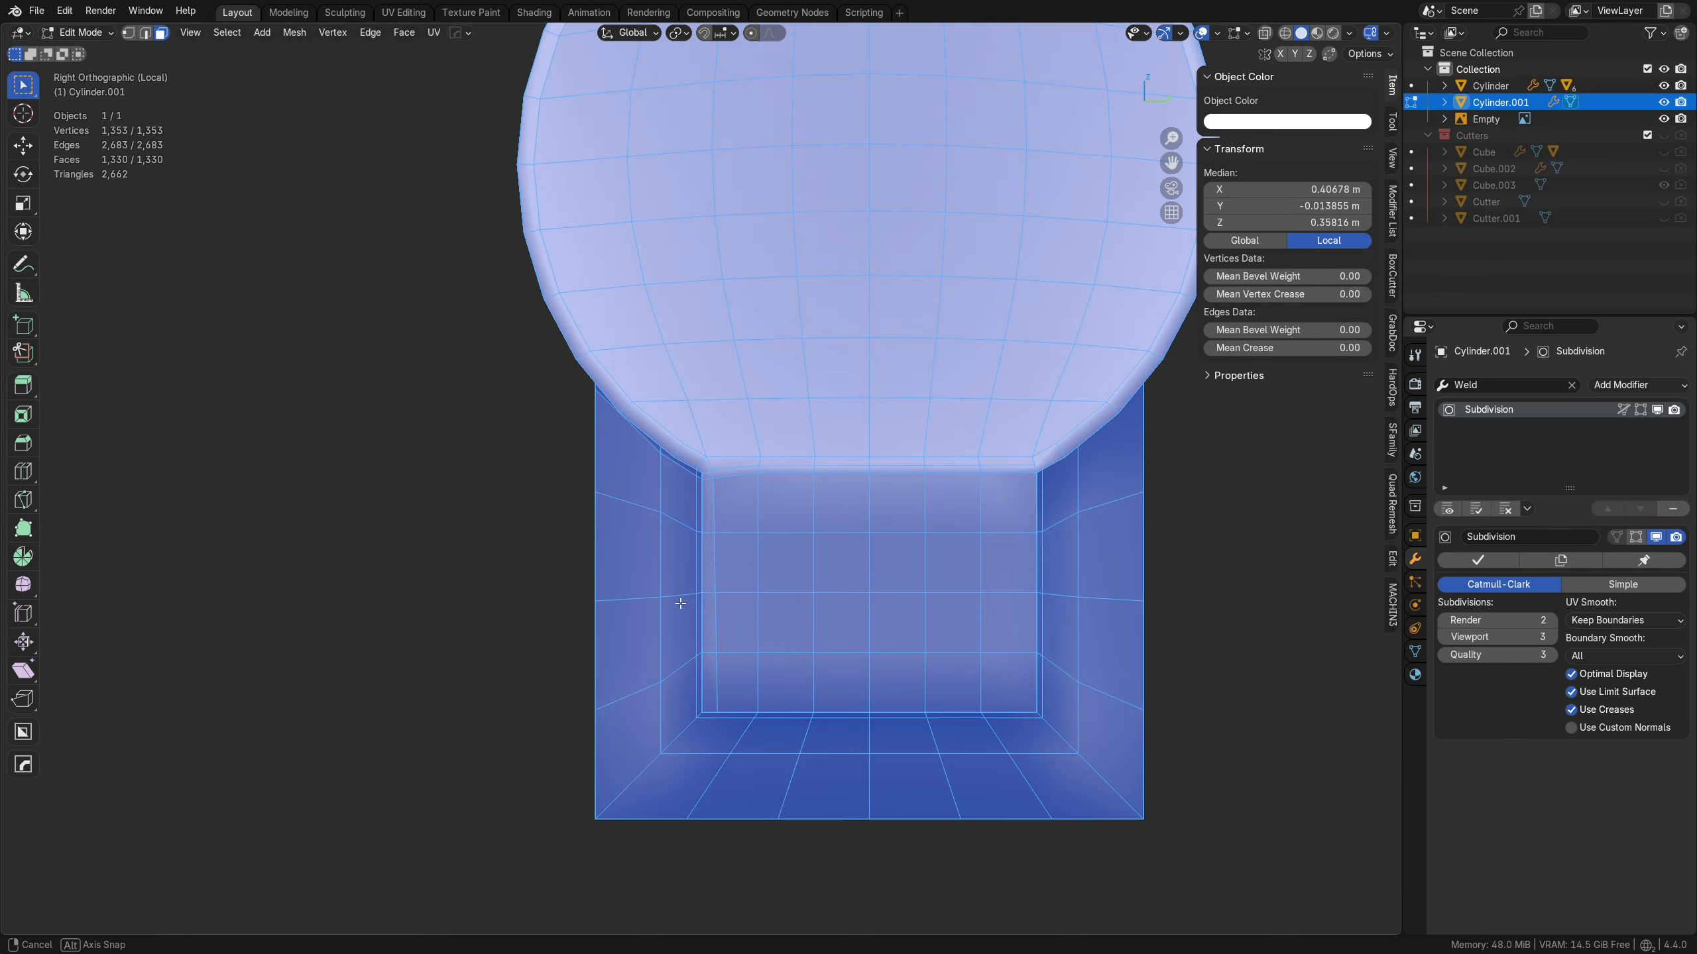
key(alt+x)
middle_drag(280, 567, 732, 507)
- Add a single loop cut around the lower block close to its bottom edge, with a slide factor of 0.626
key(ctrl+r)
key(Escape)
scroll(1090, 538, down, 4)
shift+middle_drag(1091, 538, 902, 561)
middle_drag(901, 561, 864, 532)
scroll(864, 532, up, 2)
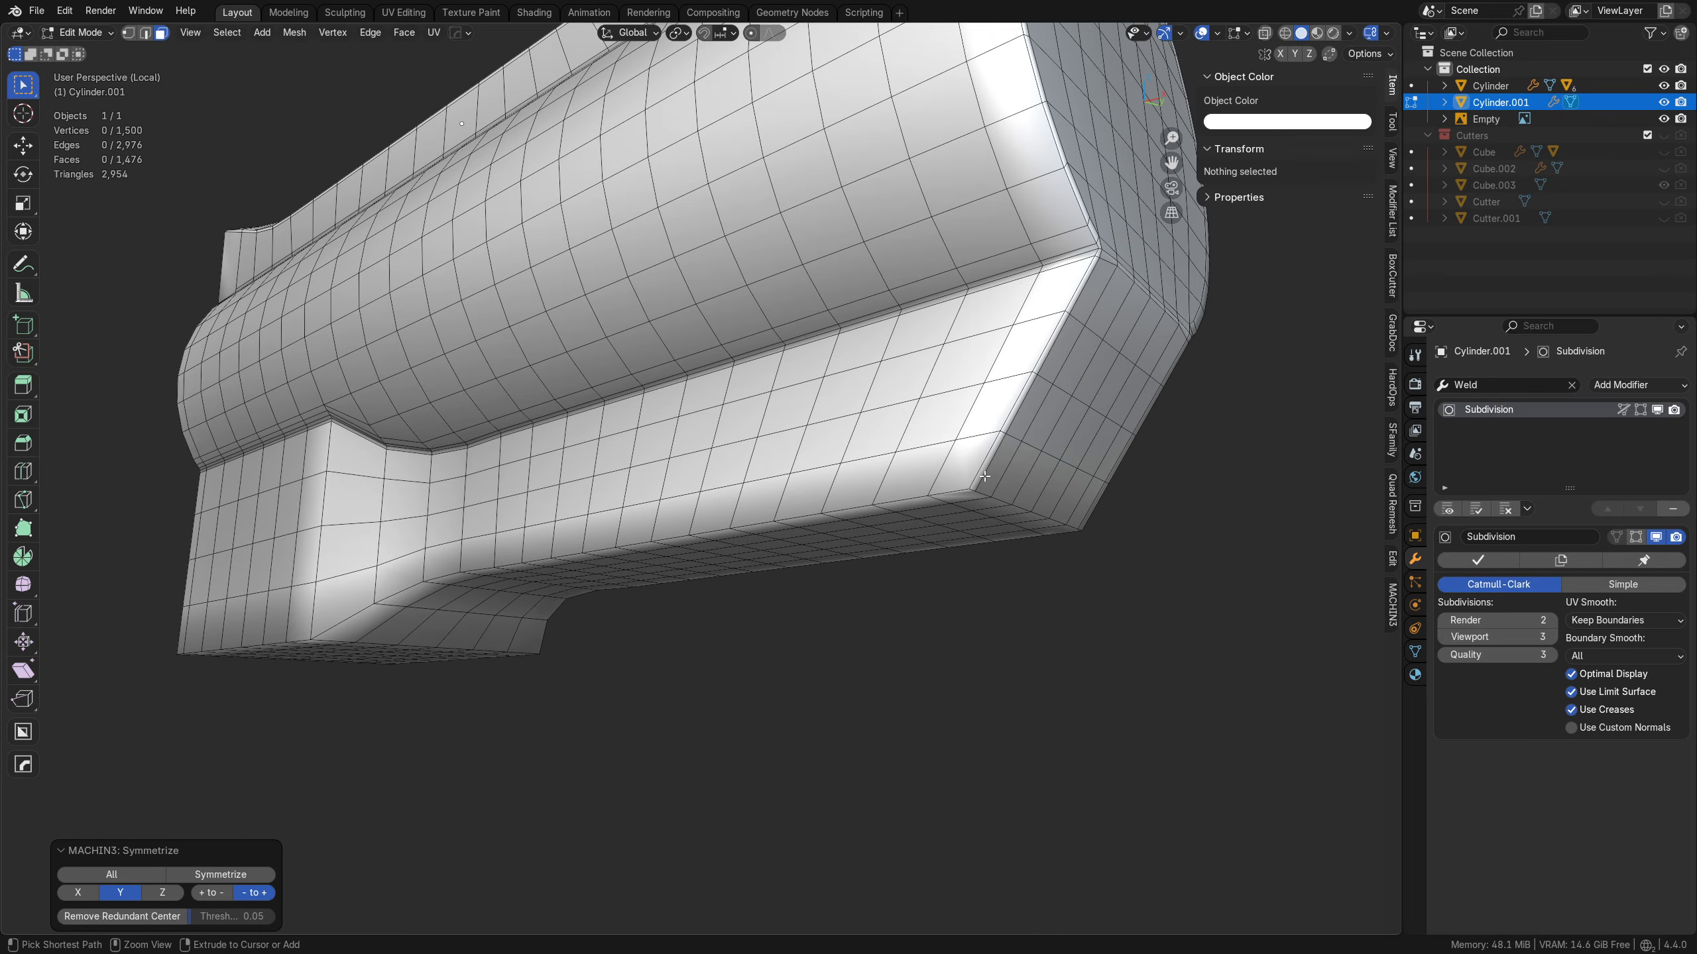
key(ctrl+r)
click(982, 484)
click(983, 483)
middle_drag(456, 640, 321, 692)
middle_drag(969, 602, 875, 625)
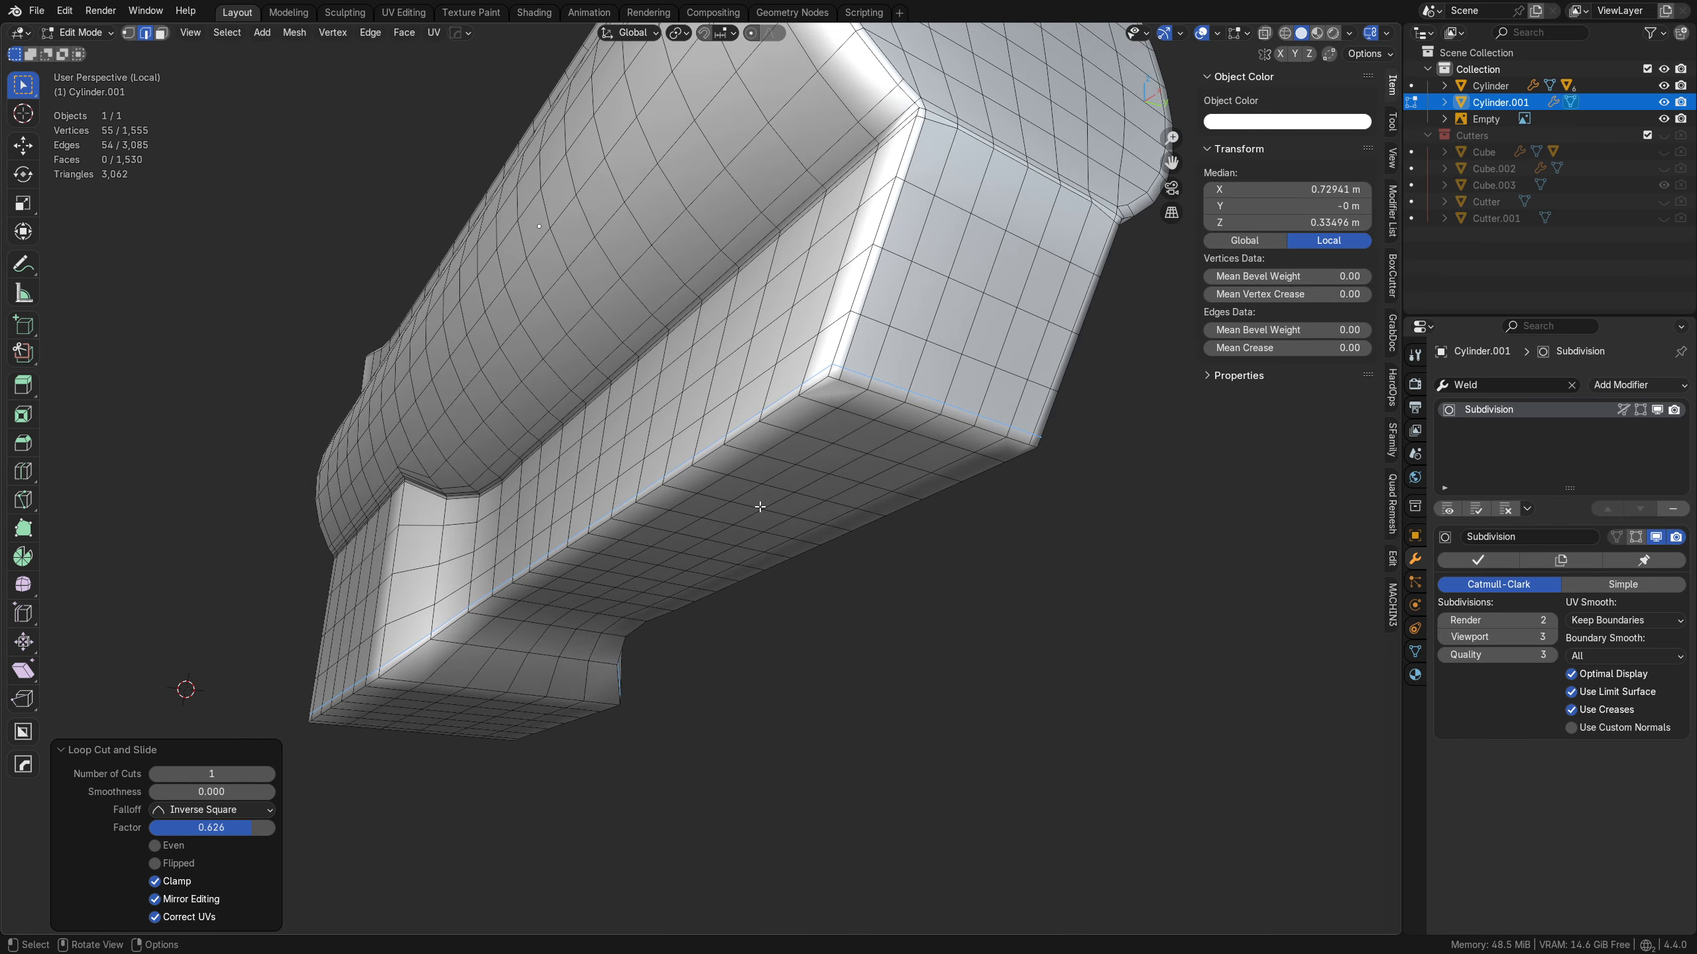
- Add a centred loop cut on the underside in the face strip along the lower block's long side edge
key(ctrl+r)
click(716, 464)
right_click(716, 465)
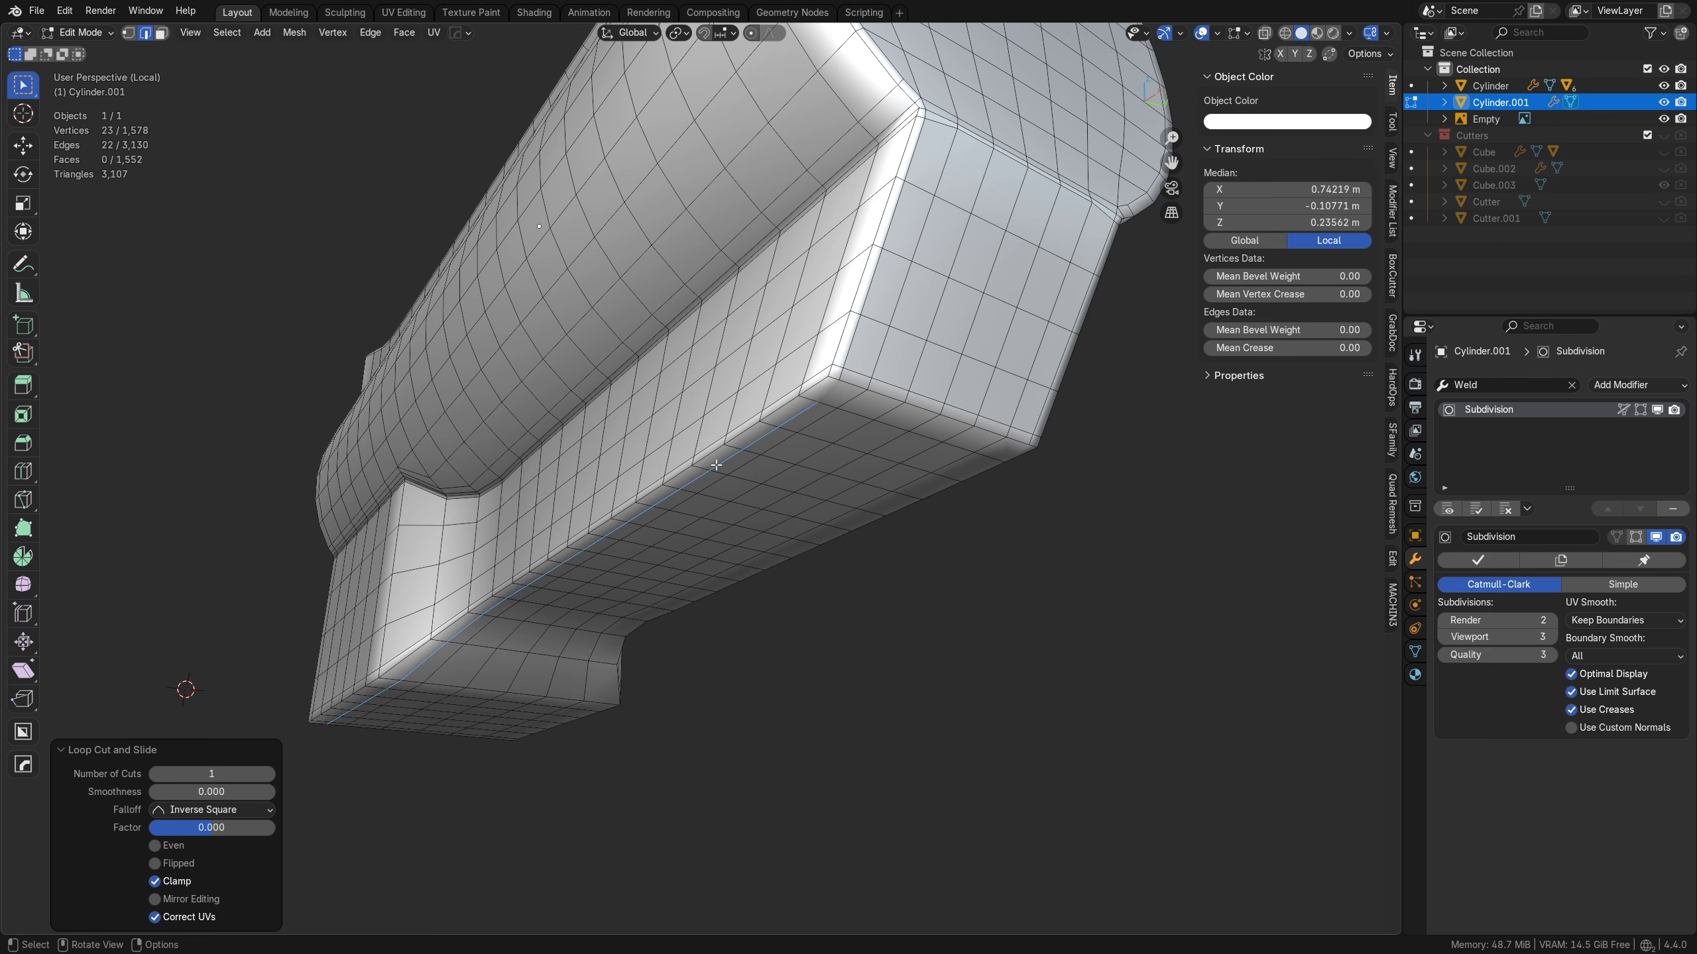
- Connect the end vertex of the new underside loop to the neighbouring vertex at the block's bottom corner
key(Tab)
click(737, 466)
click(818, 402)
shift+click(839, 381)
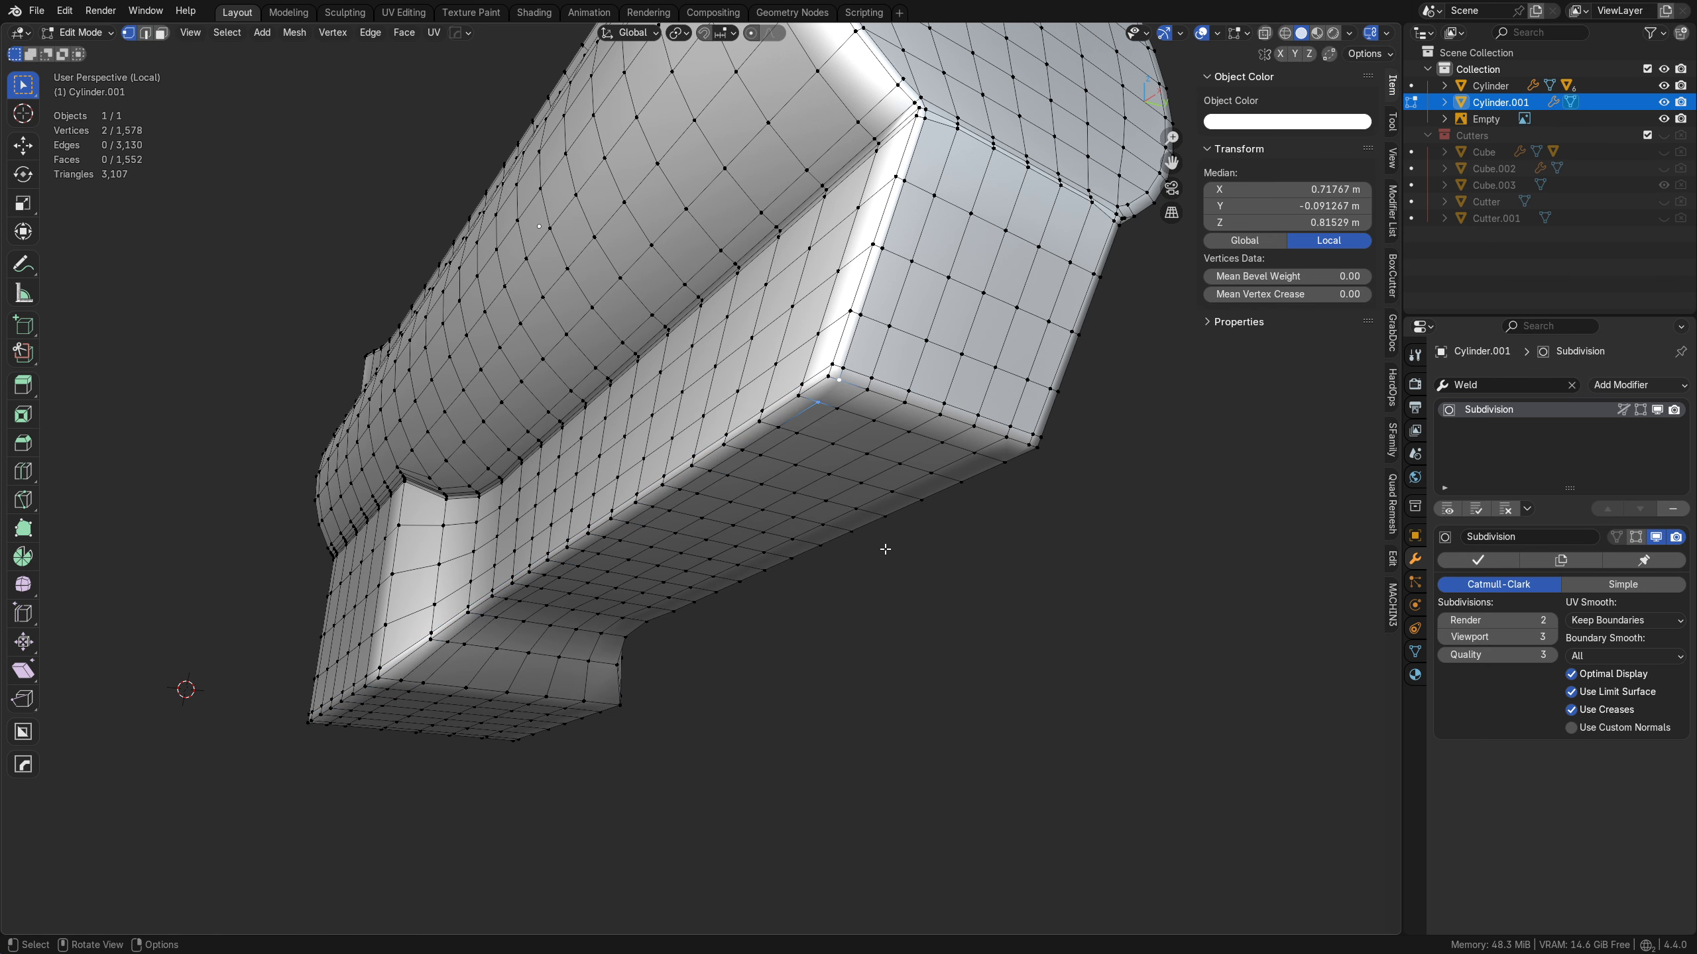
key(2)
- Examine the smoothed body and its bottom edges in Object Mode
key(Tab)
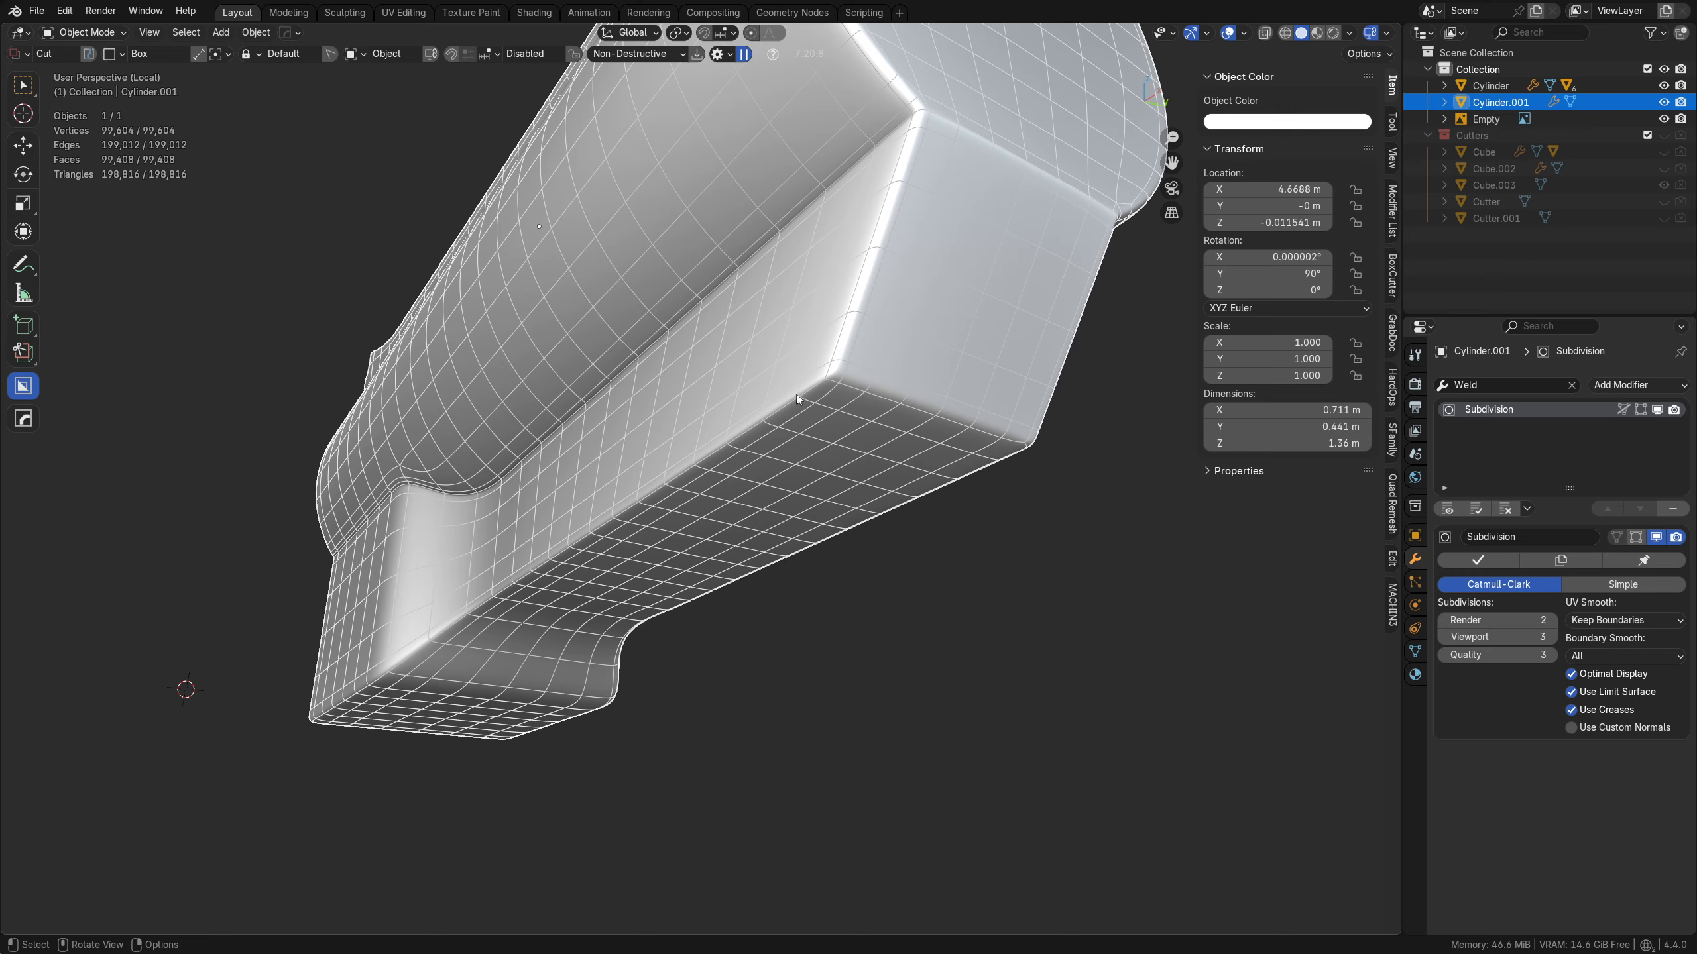
key(alt+a)
middle_drag(230, 454, 293, 489)
alt+middle_click(293, 489)
middle_drag(514, 548, 565, 565)
key(Tab)
- Try a single loop cut around the body beside the lower block's step corner, with a slide factor of -0.744
middle_drag(668, 484, 837, 644)
scroll(743, 533, up, 1)
double_click(696, 744)
key(a)
key(a)
scroll(742, 715, down, 3)
alt+click(734, 697)
scroll(772, 586, up, 6)
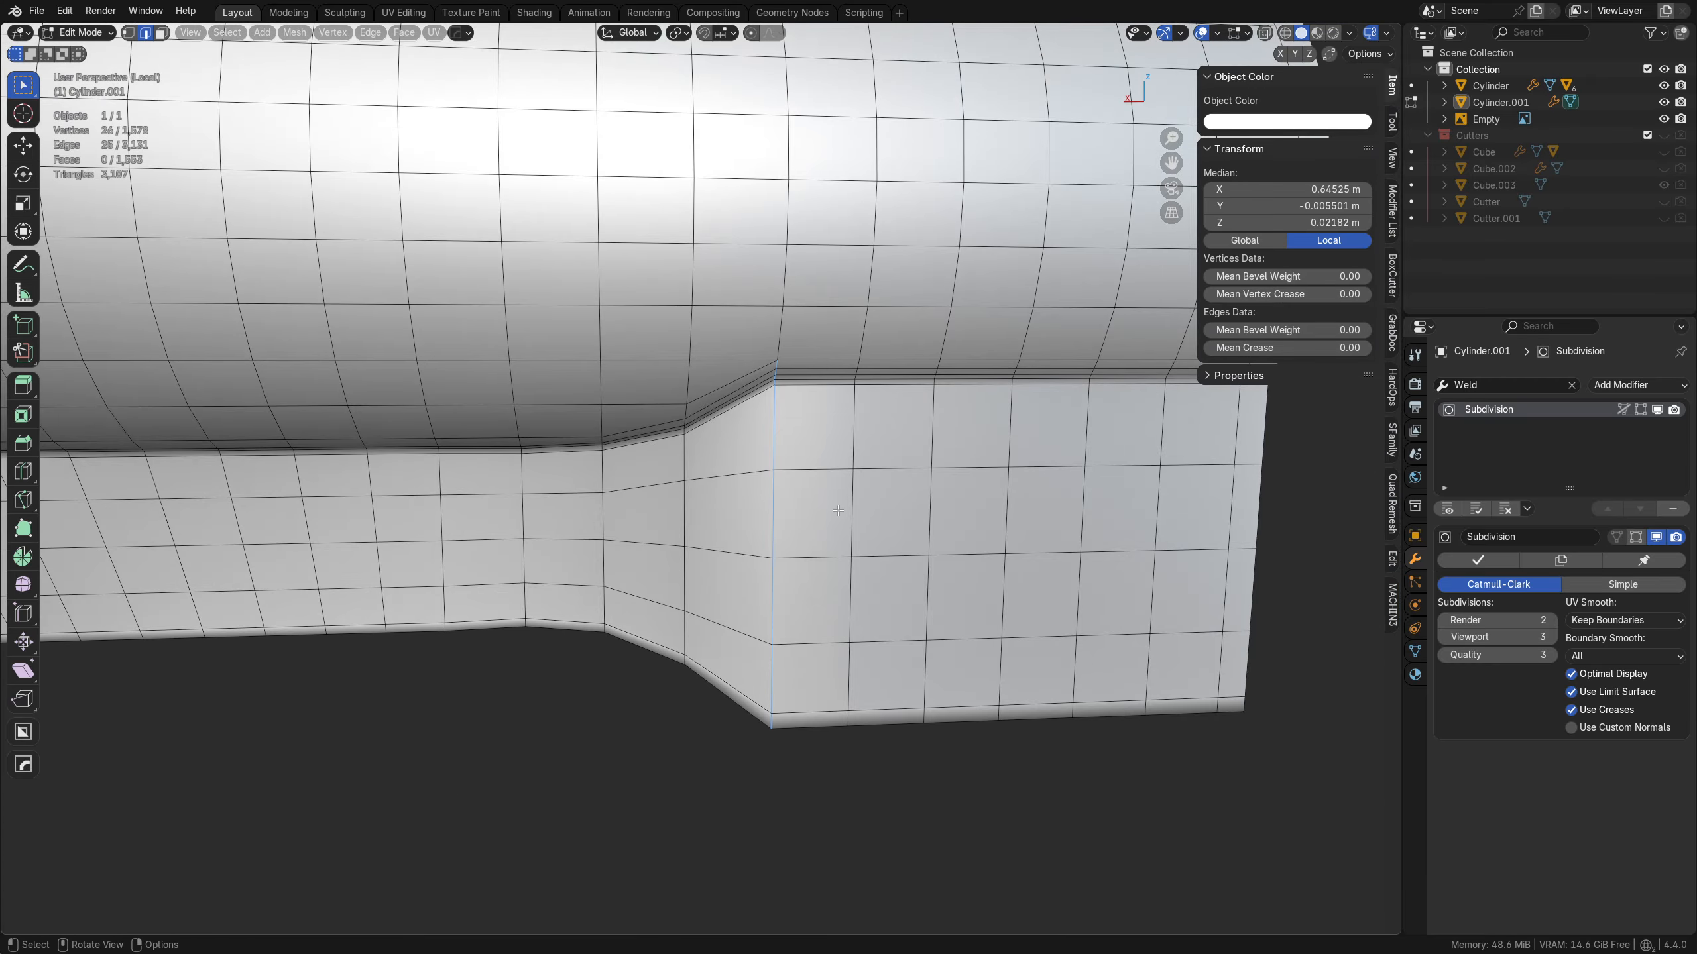
scroll(772, 586, down, 8)
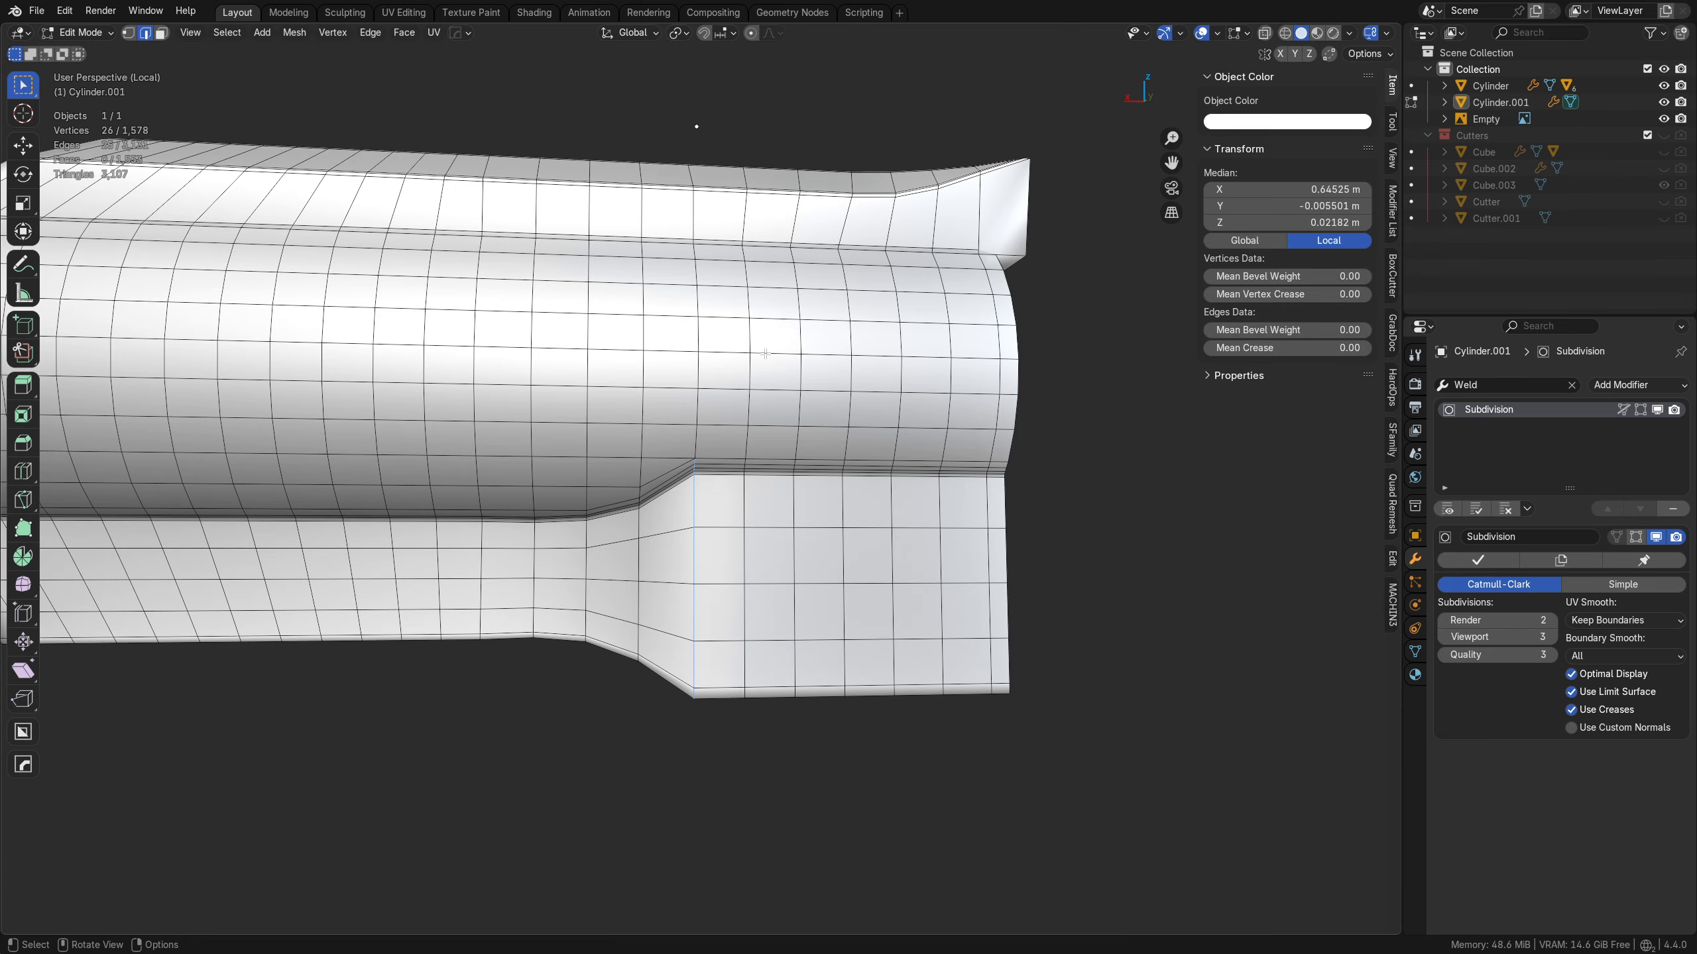
middle_drag(772, 586, 717, 469)
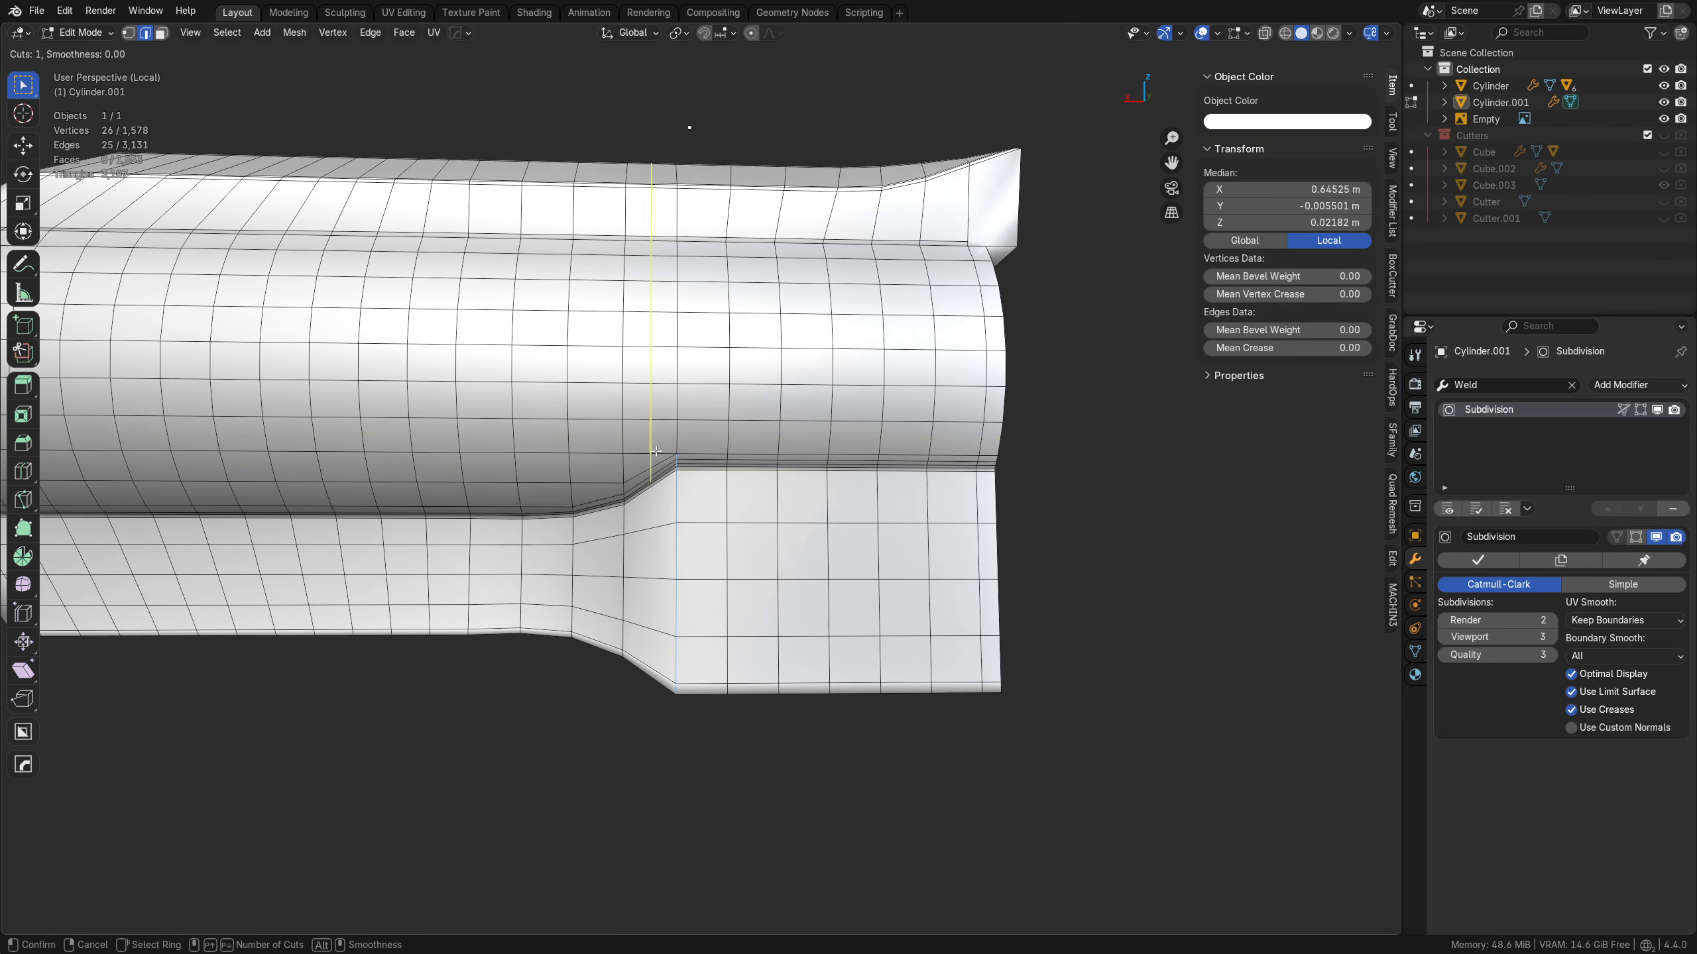
key(ctrl+r)
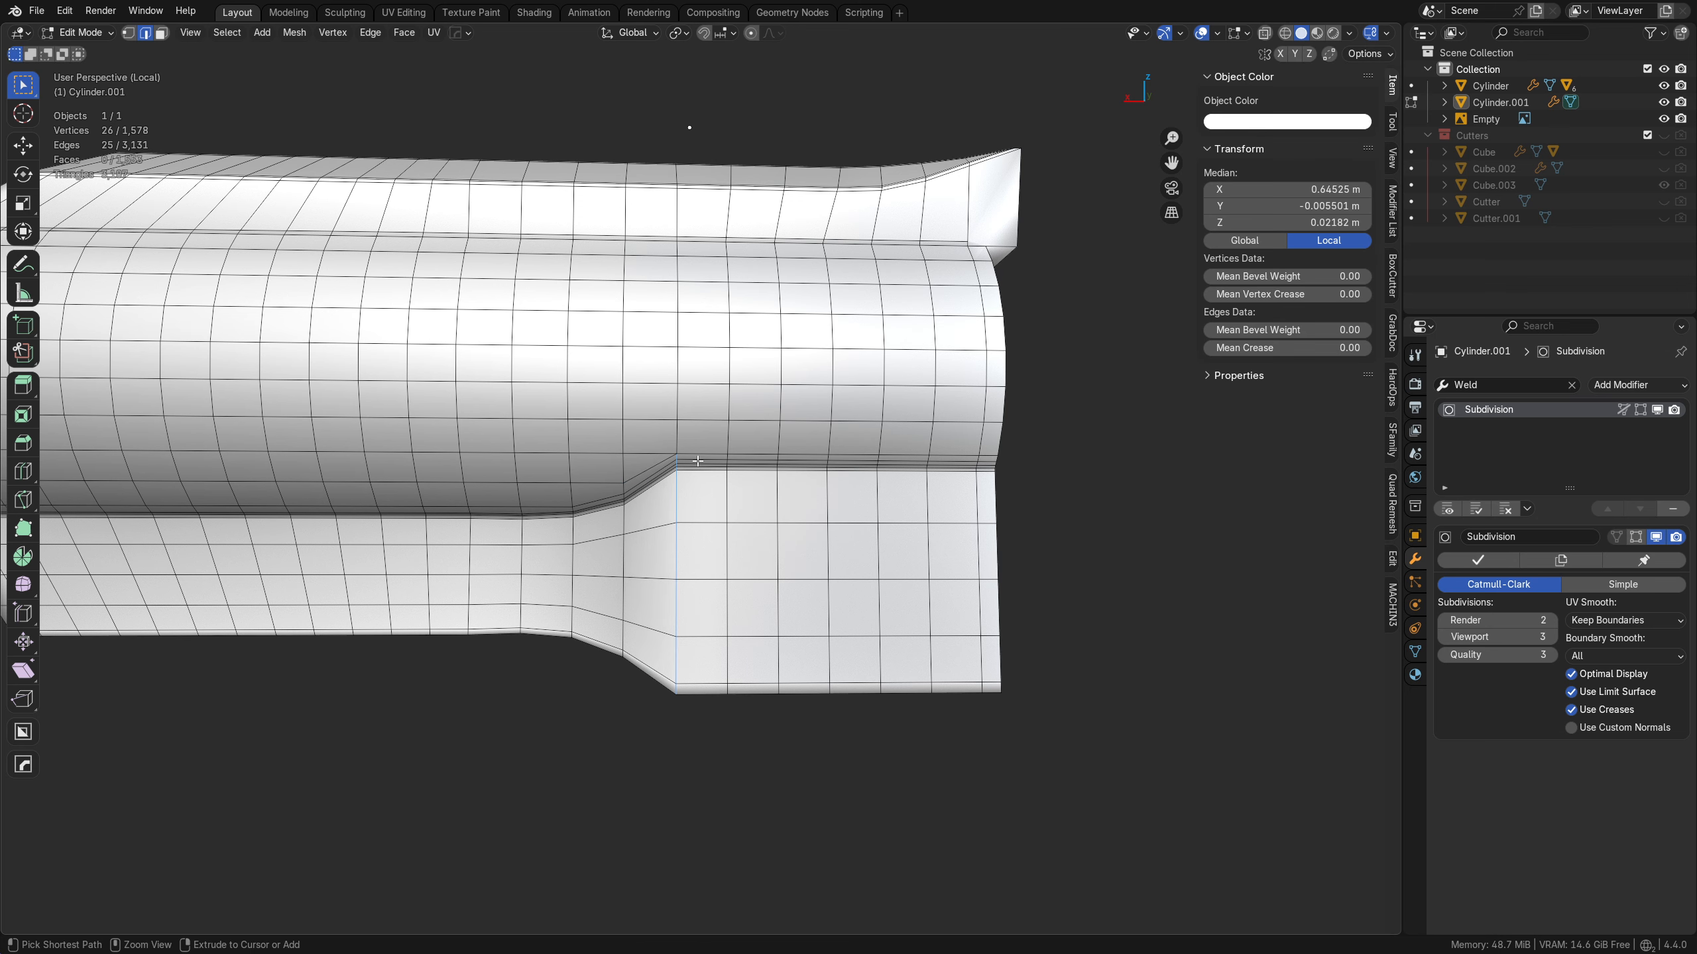
click(686, 460)
click(681, 462)
- Examine the smoothed step corner in Object Mode, with and without wireframe, comparing Optimal Display off and on
key(Tab)
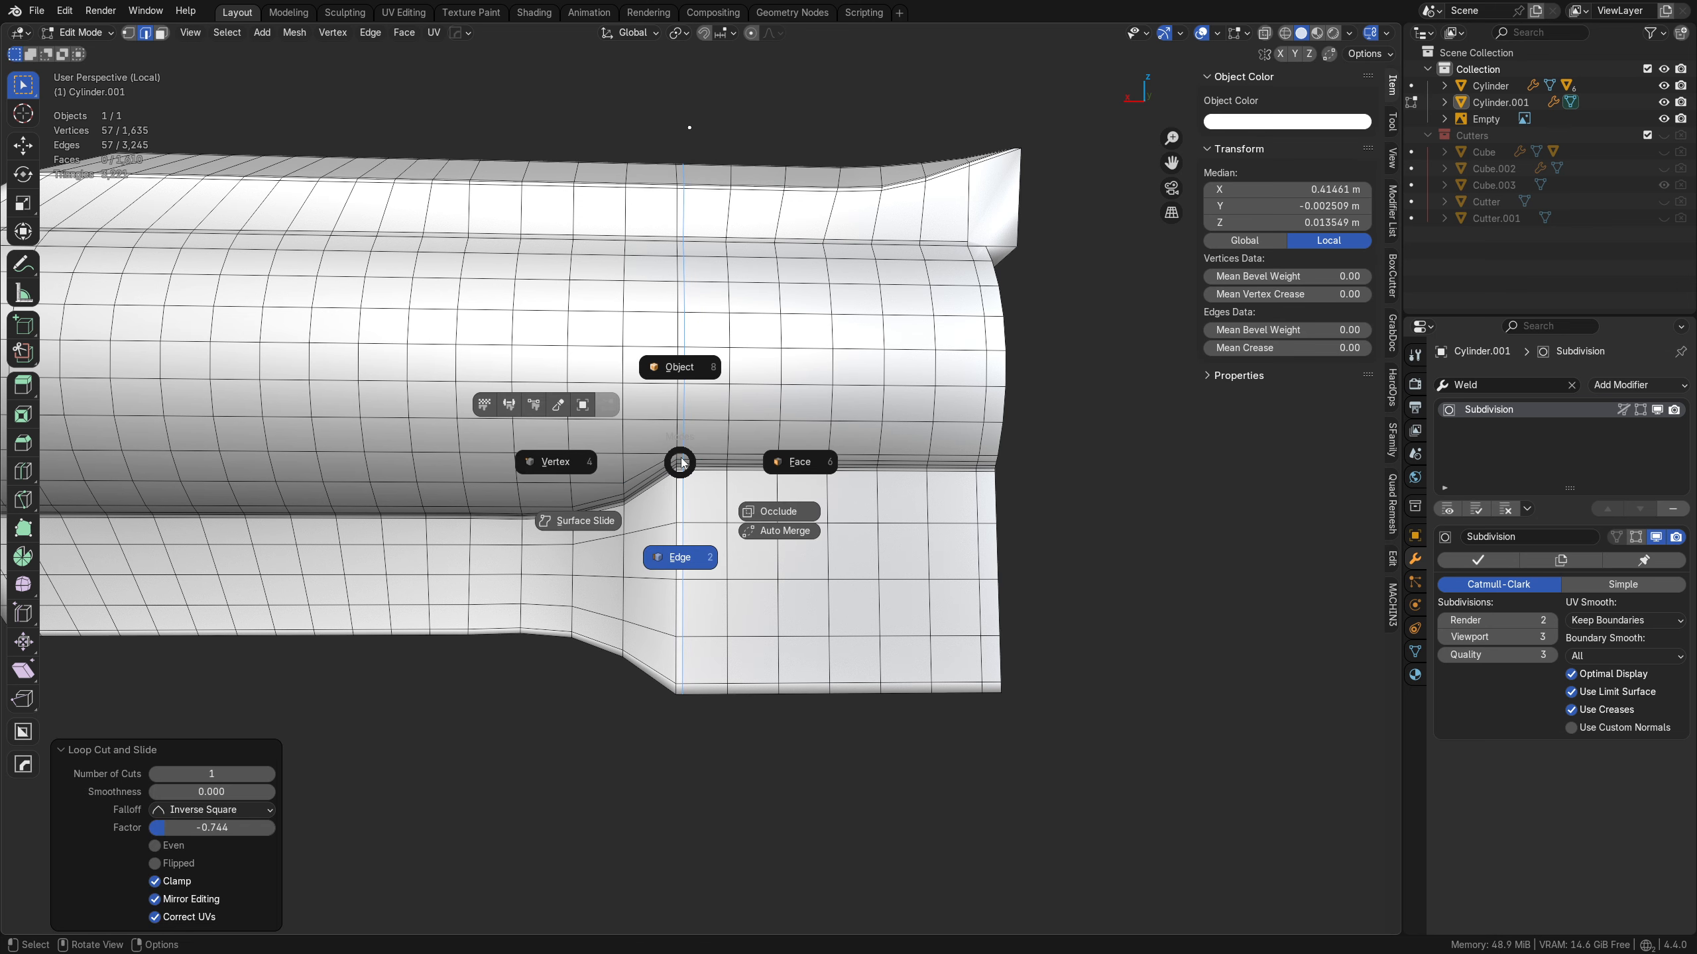
click(690, 408)
key(shift+z)
middle_drag(723, 524, 862, 513)
scroll(855, 495, up, 2)
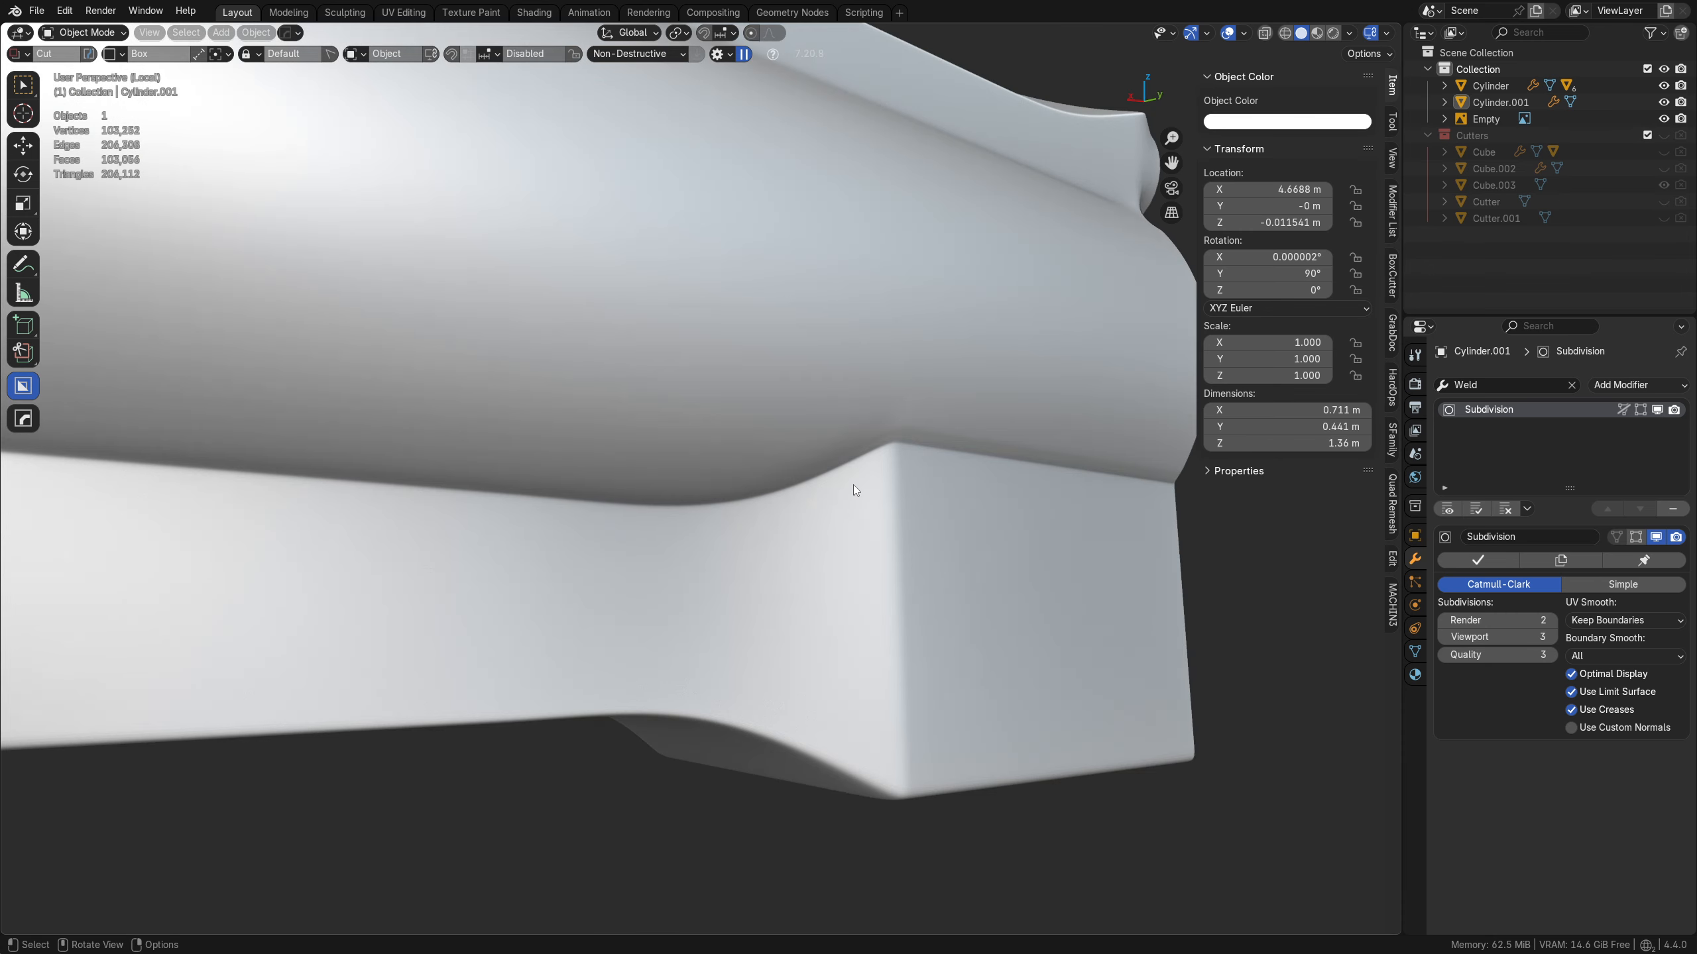
alt+scroll(868, 462, up, 1)
alt+middle_click(892, 434)
scroll(719, 524, up, 4)
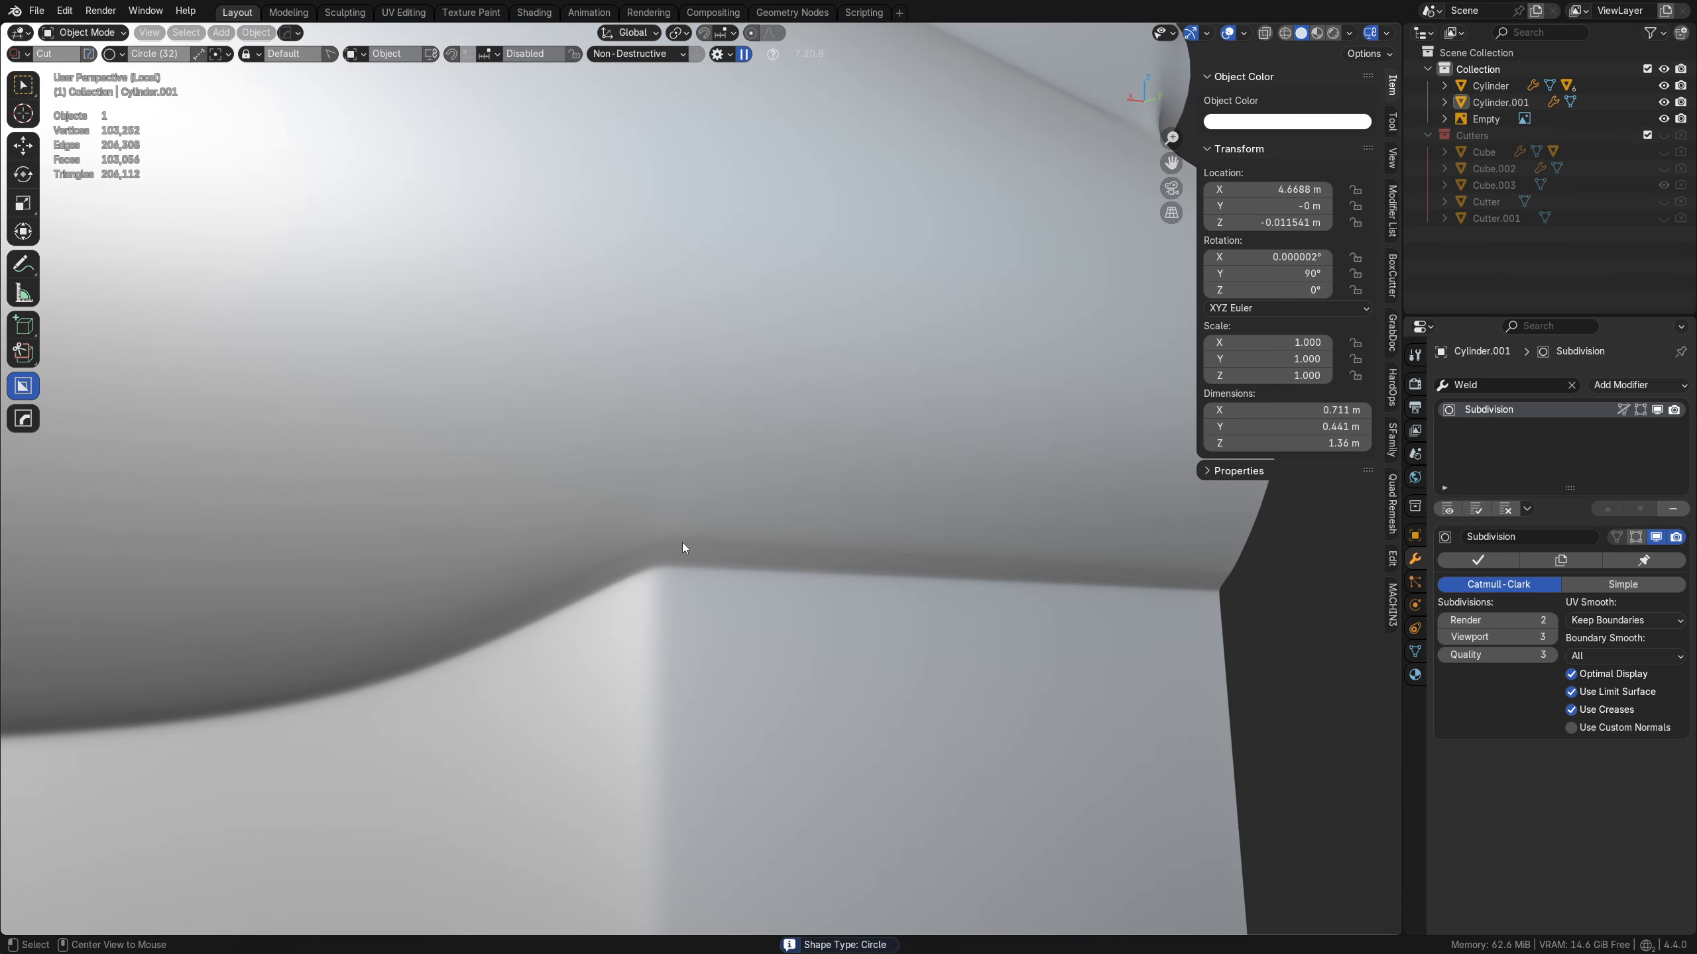
key(shift+z)
middle_drag(729, 544, 655, 527)
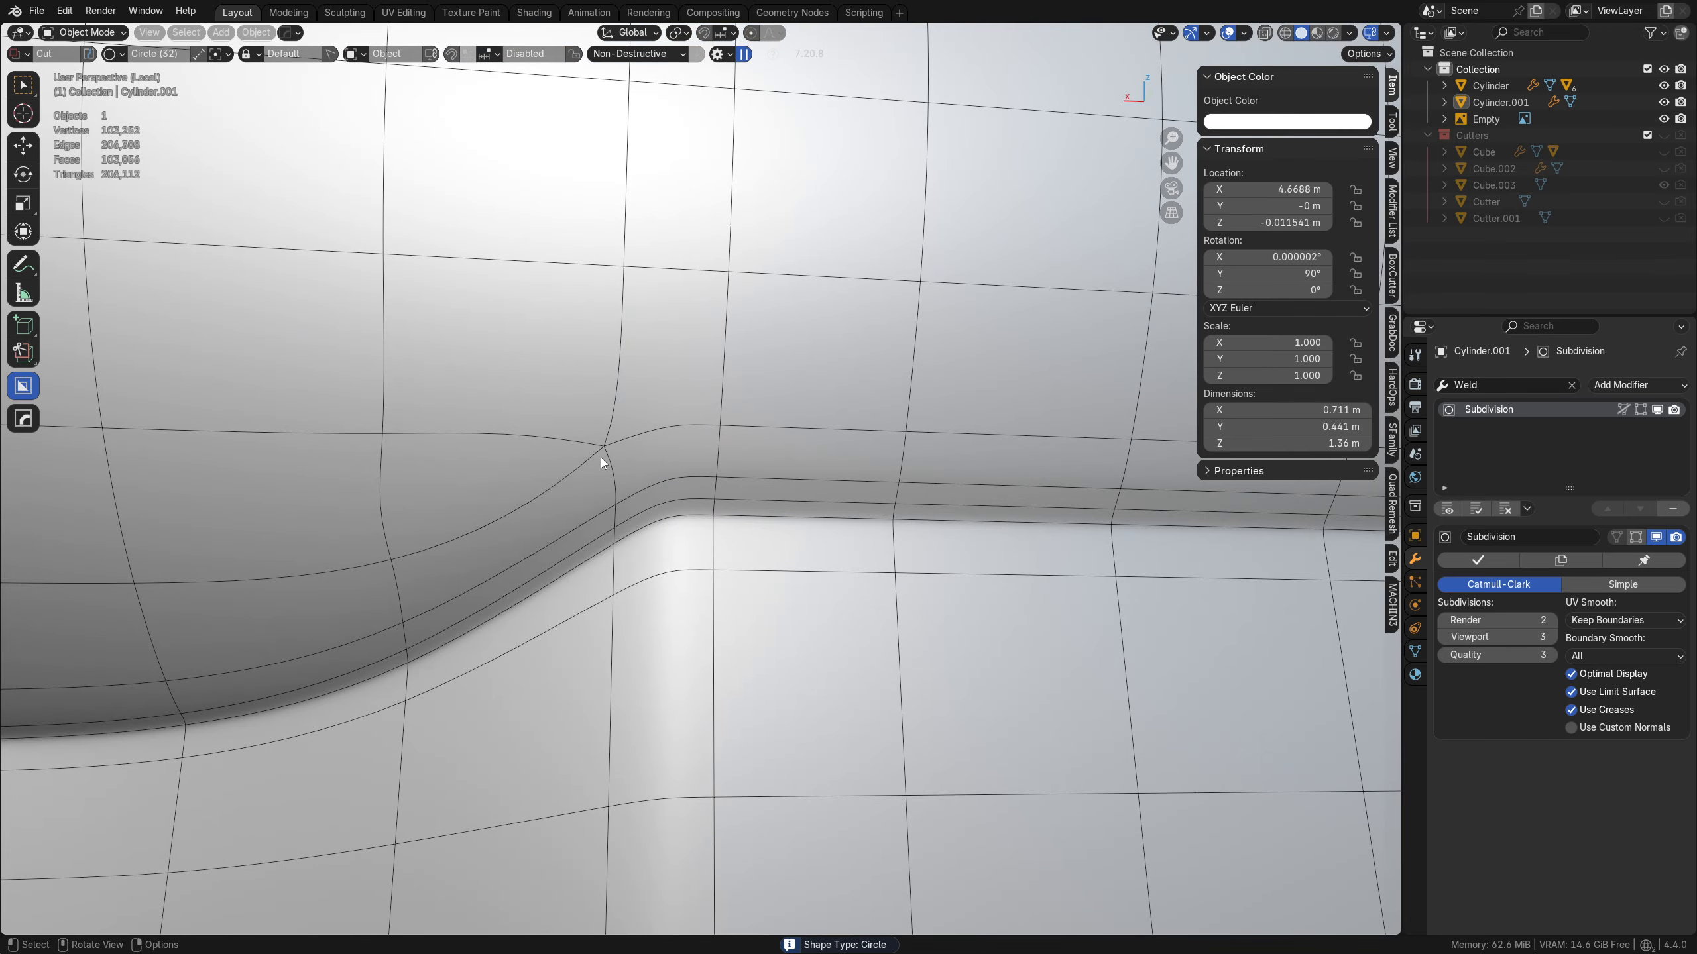
shift+middle_drag(604, 448, 620, 456)
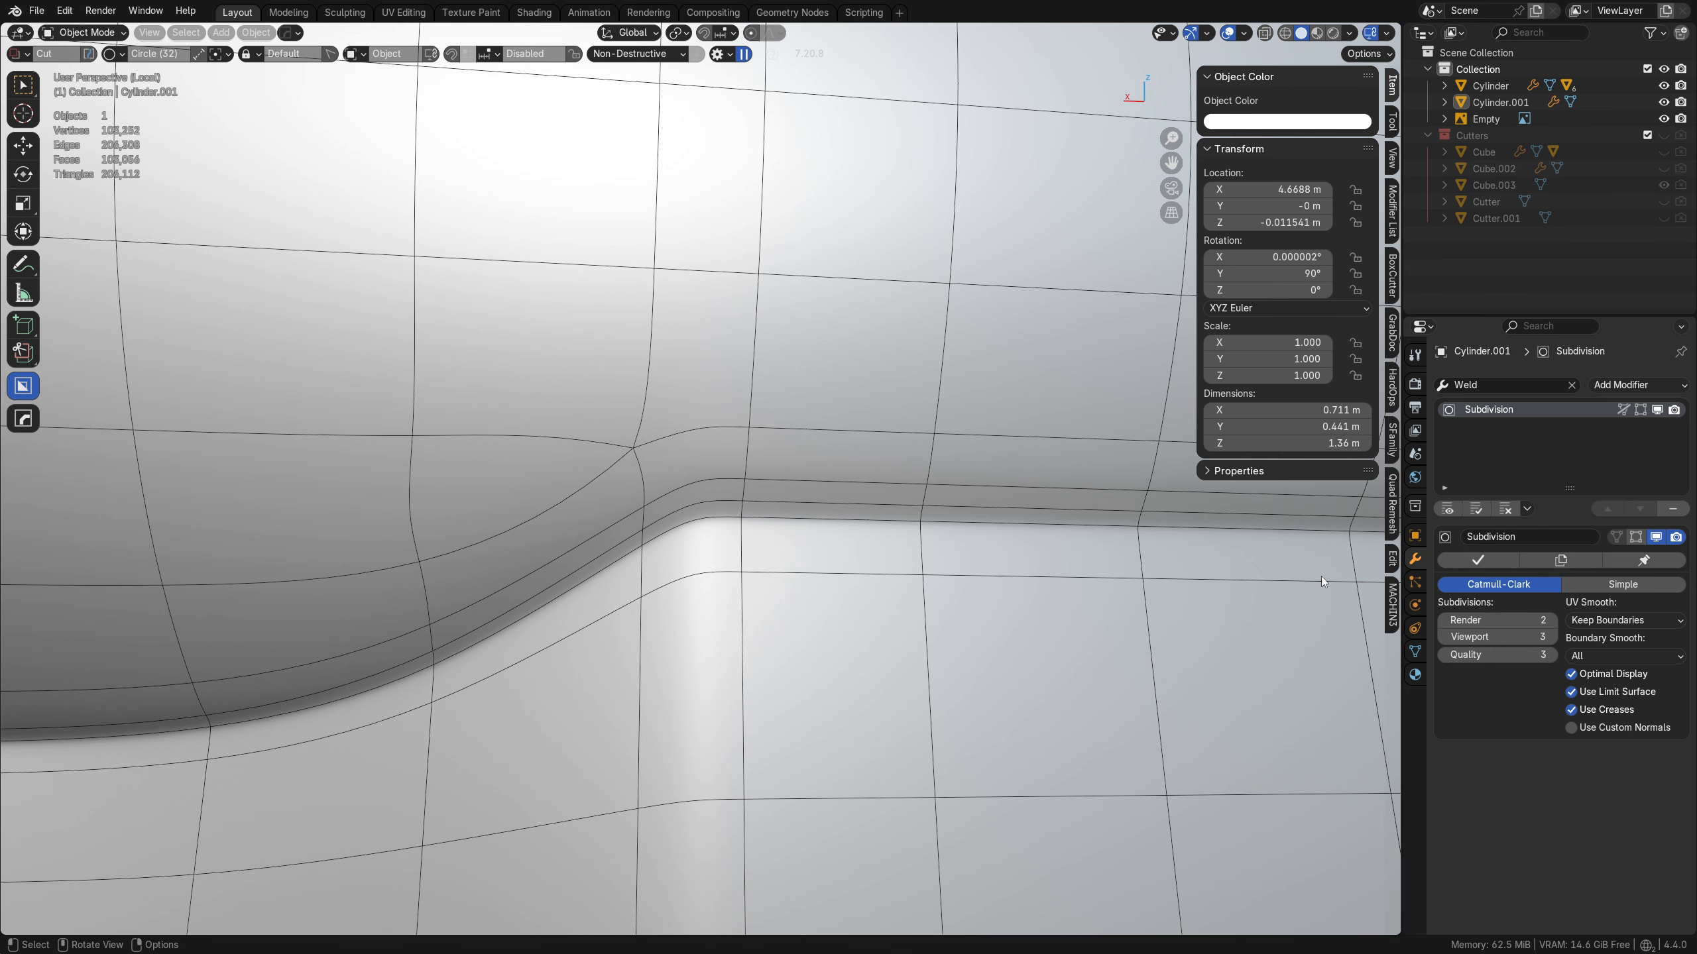
click(1630, 675)
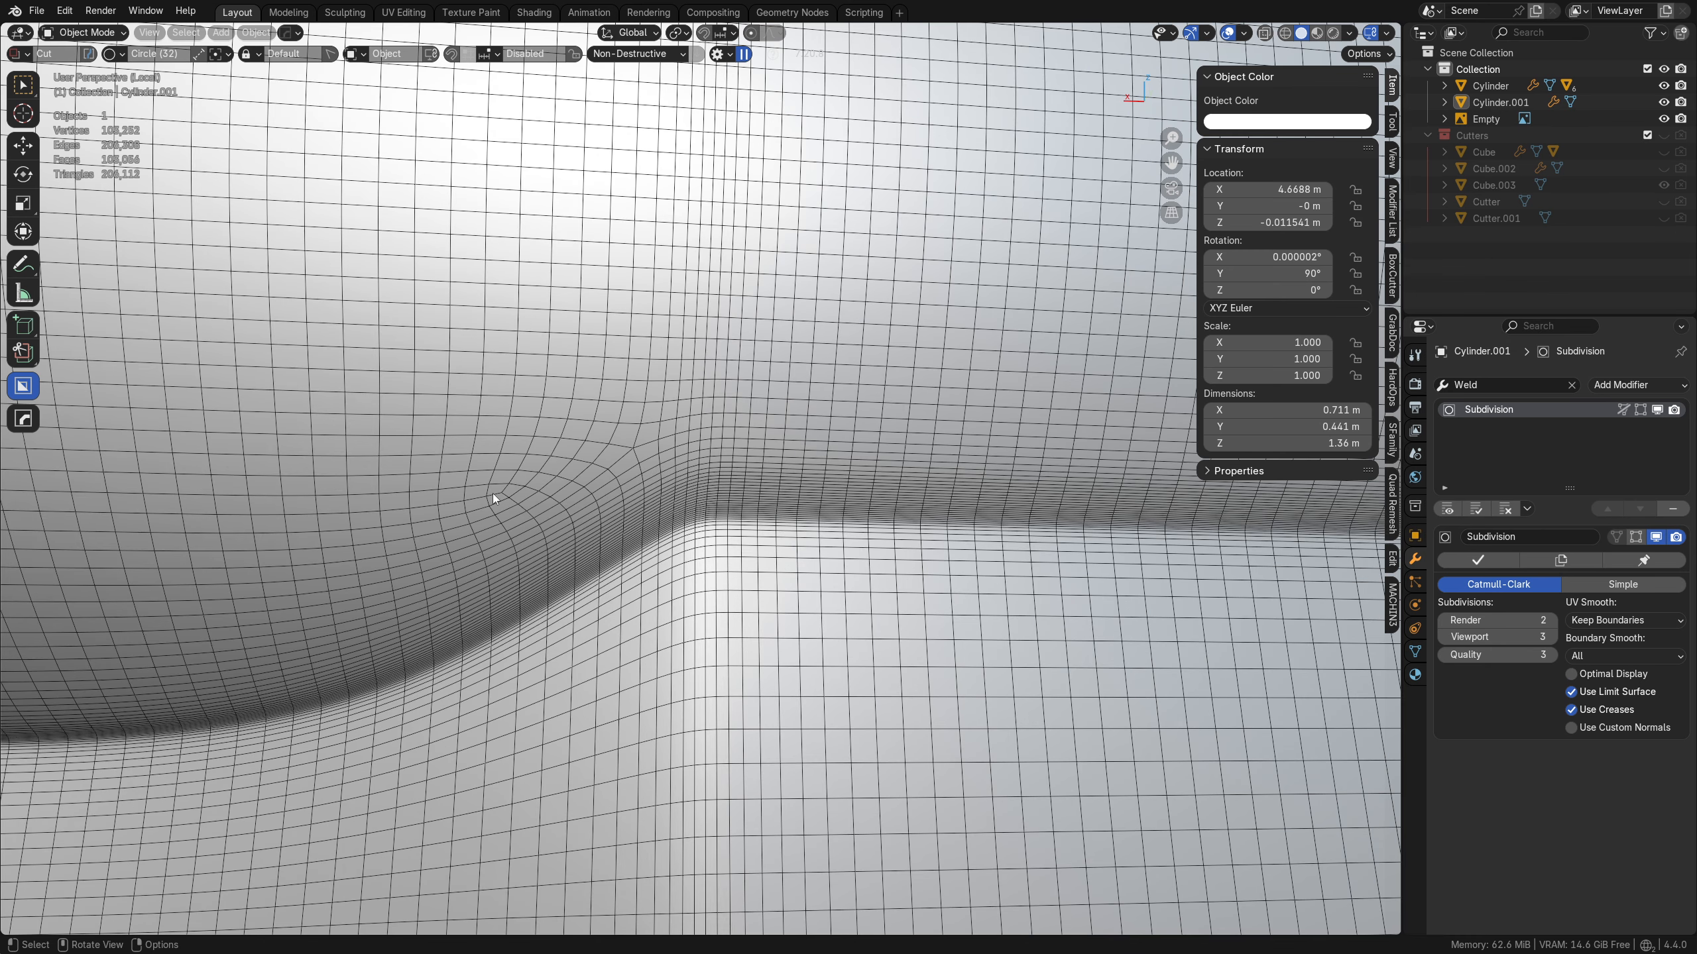
click(1597, 674)
- Dissolve the newly added edge loop beside the step corner in Edit Mode
key(Tab)
click(704, 603)
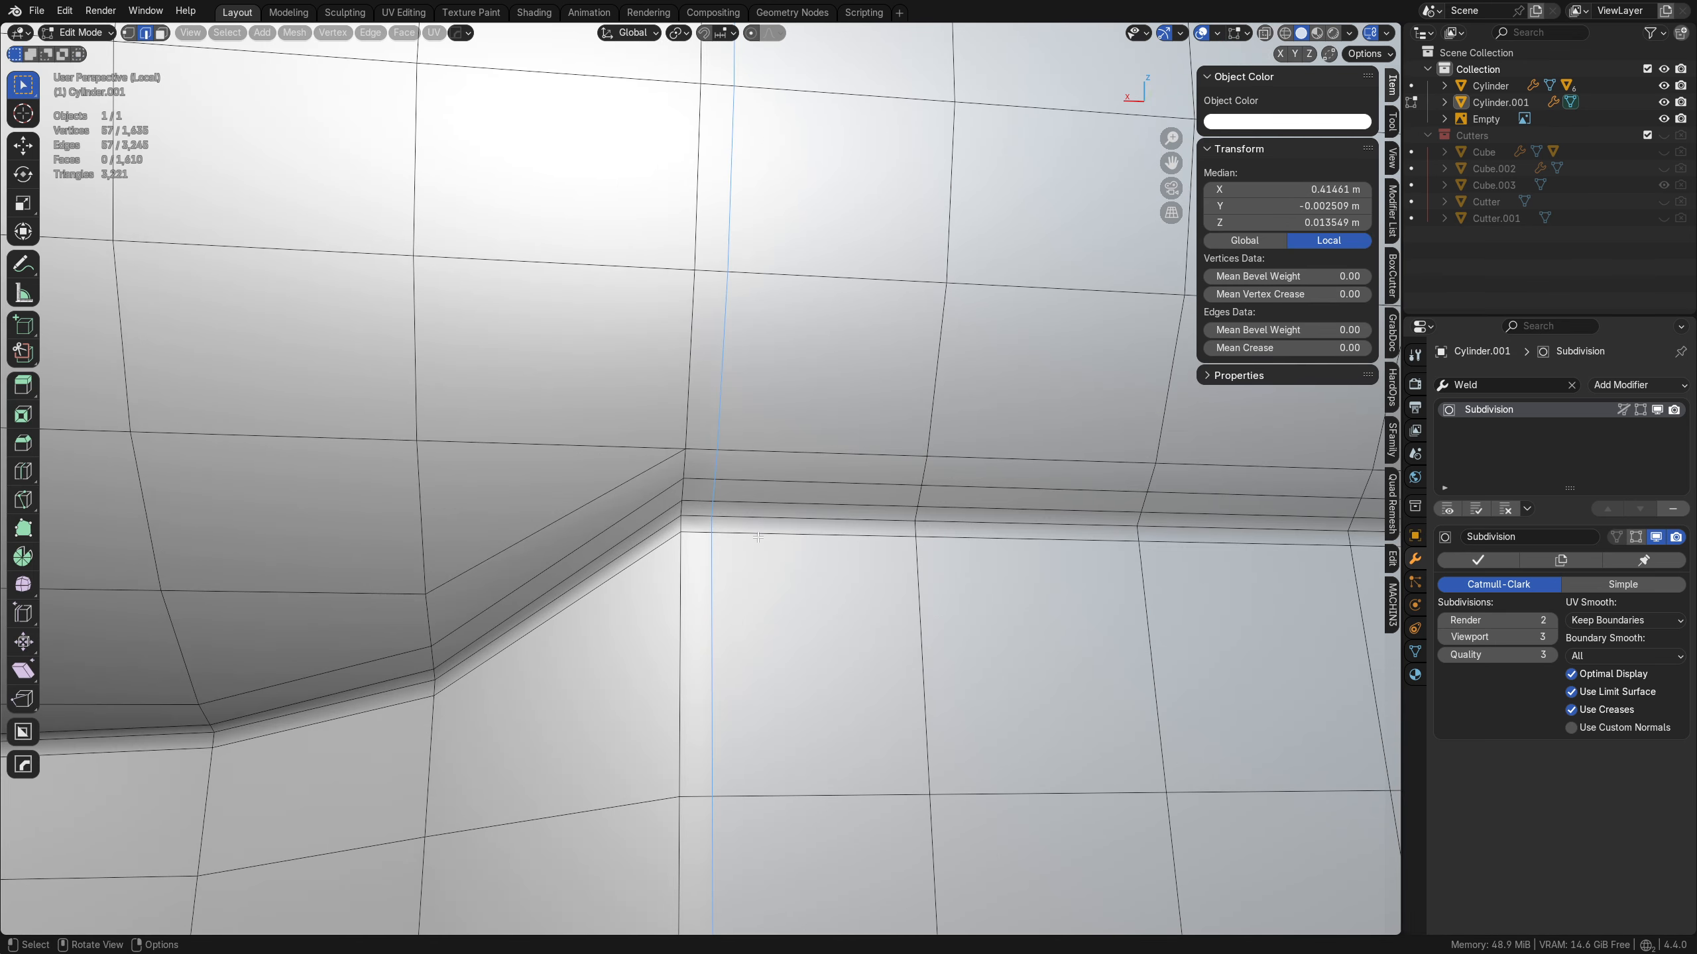
scroll(770, 499, down, 3)
key(ctrl+x)
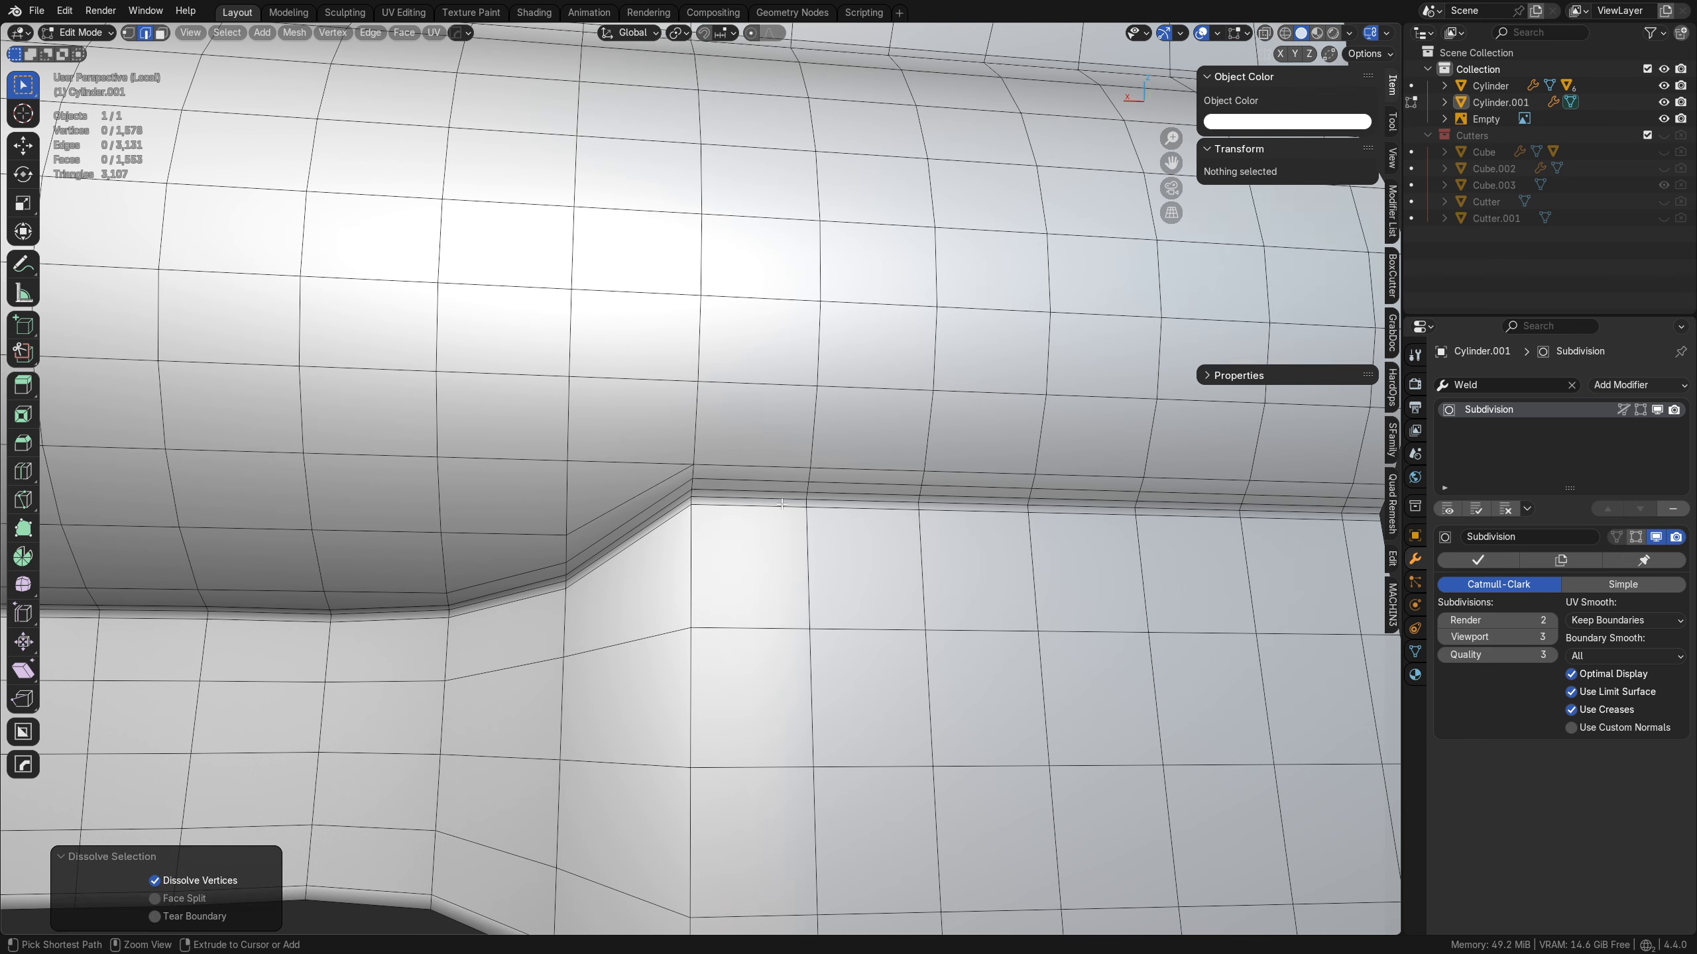
- Bevel the vertical edge loop running through the step corner and around the body with two segments, about 0.0125 m wide
alt+click(706, 556)
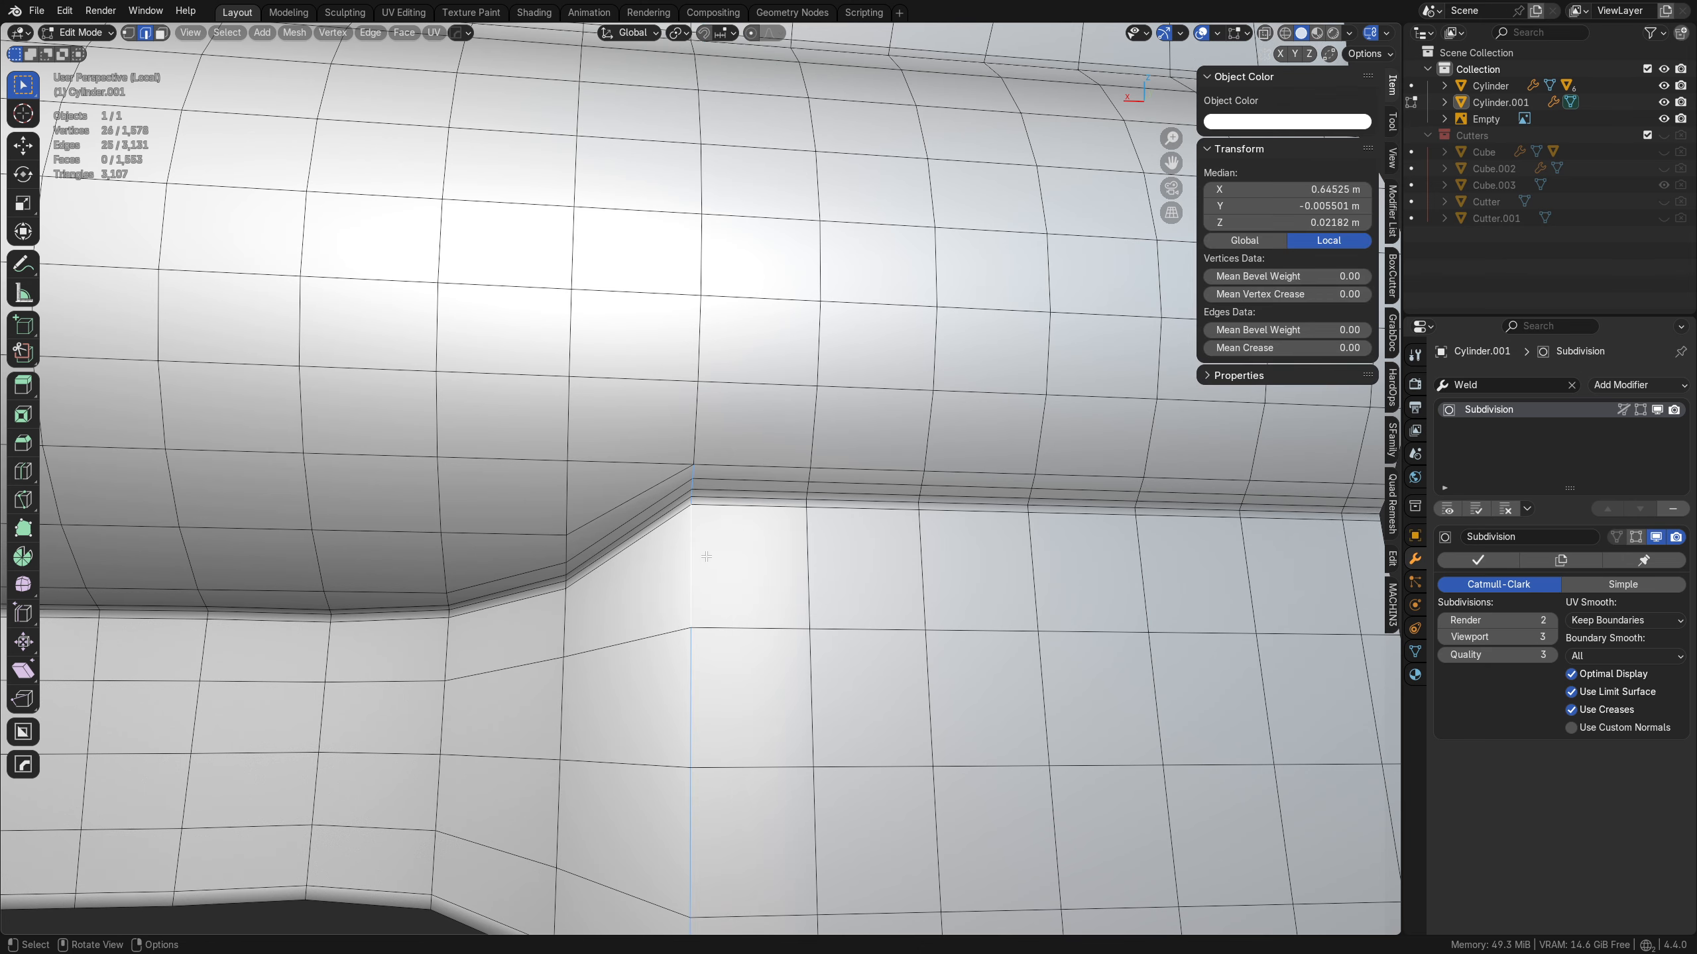
alt+shift+click(707, 425)
scroll(709, 428, down, 4)
middle_drag(743, 628, 722, 490)
scroll(723, 490, up, 6)
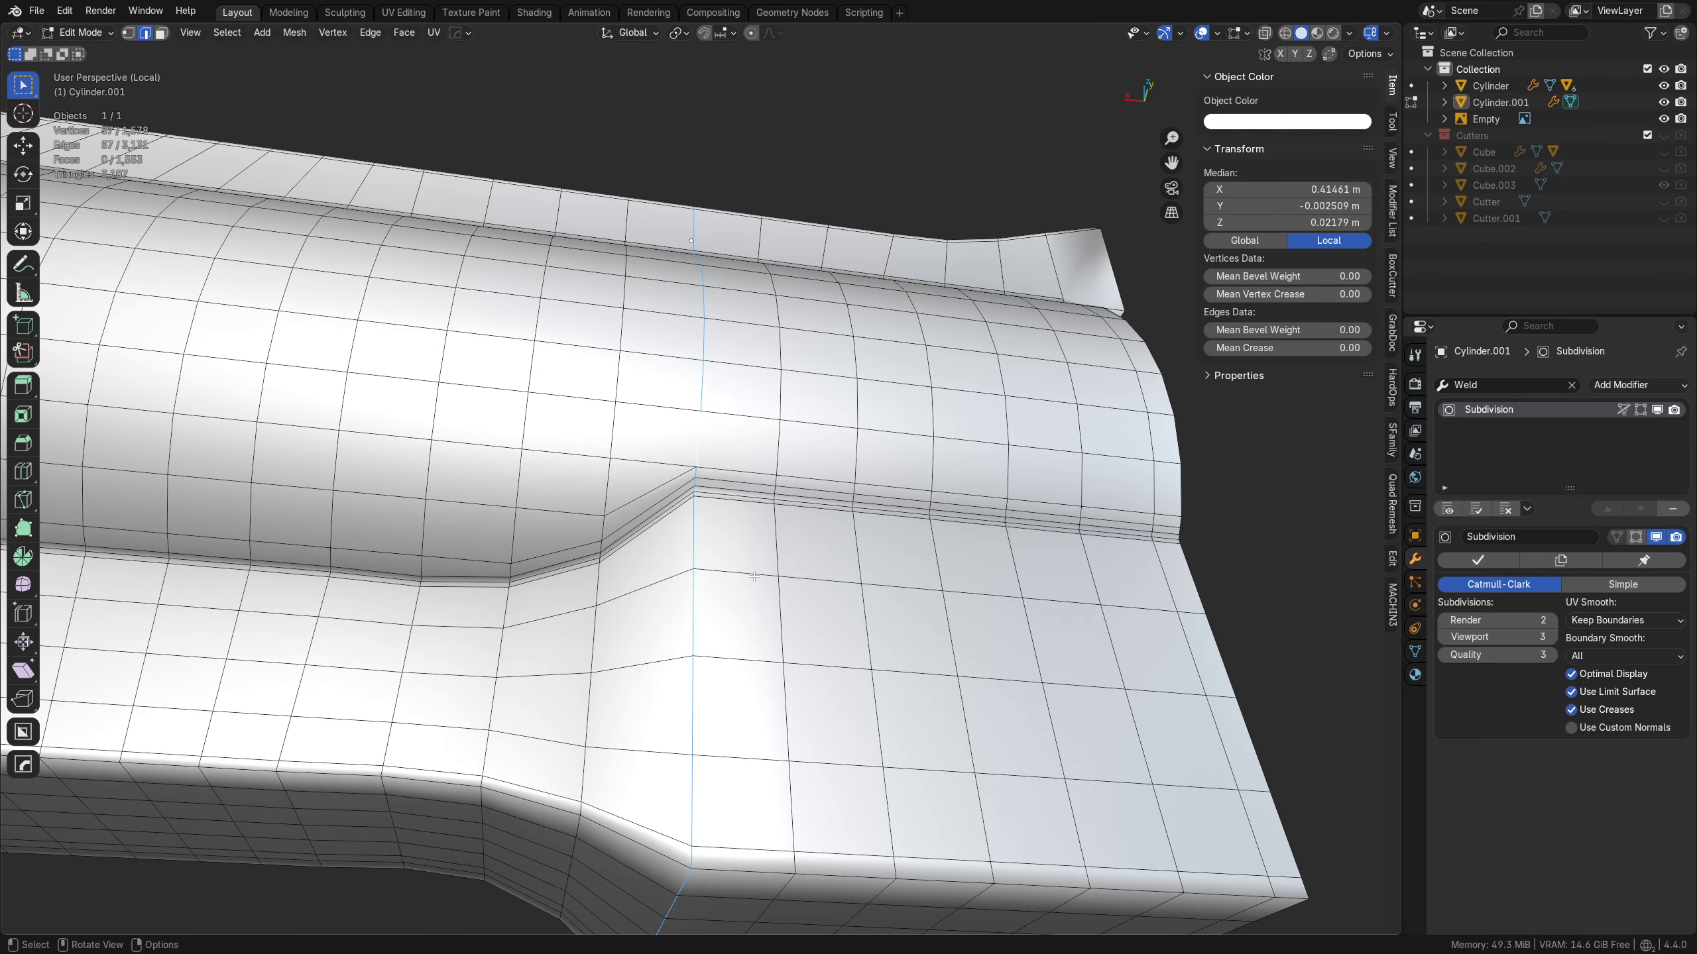
key(ctrl+b)
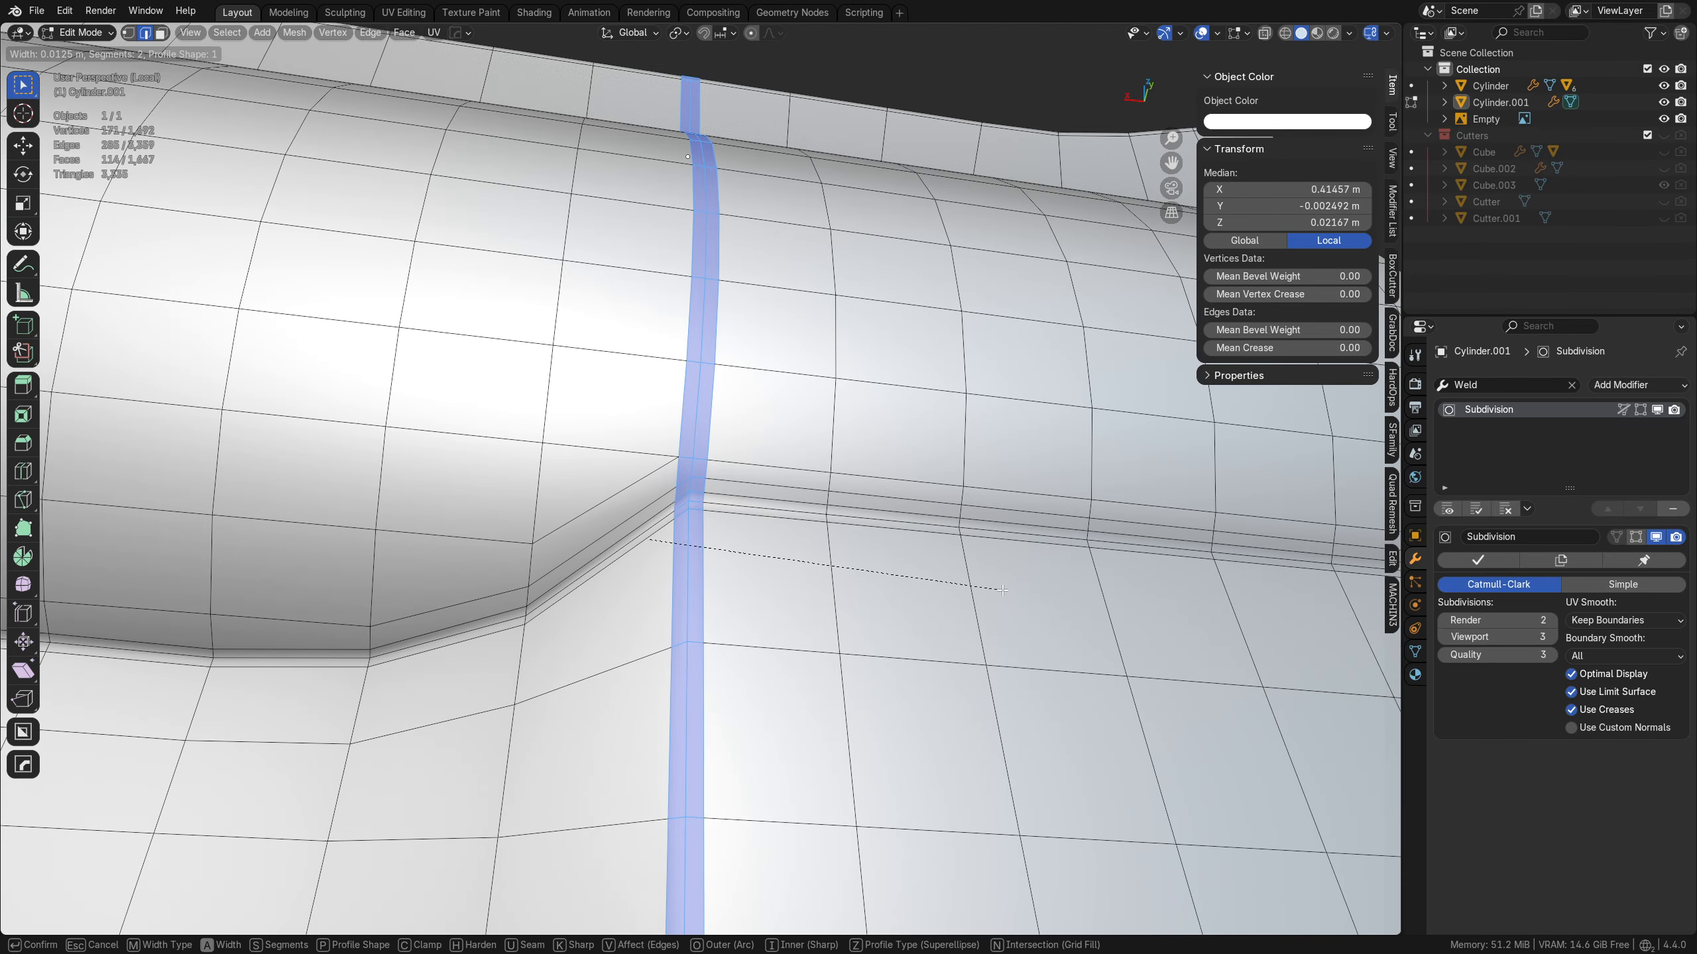
click(1008, 594)
click(921, 602)
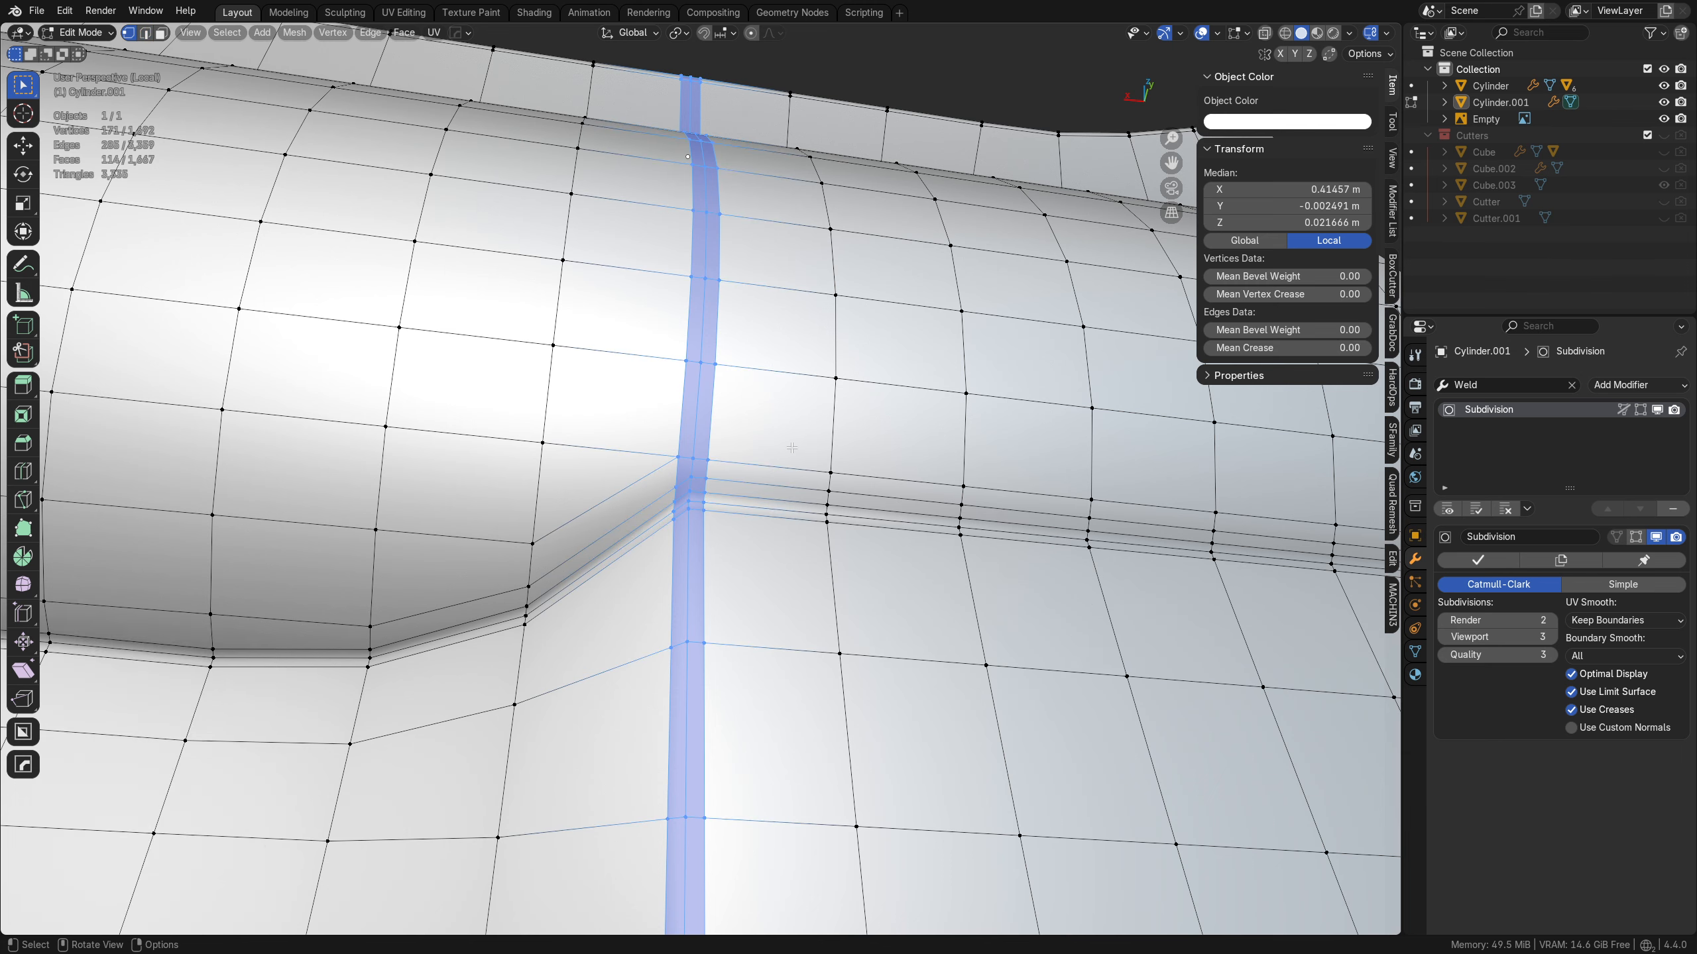
- Try merging the two outer bevel vertices just above the step corner into the middle vertex
key(alt+a)
shift+middle_drag(754, 352, 662, 326)
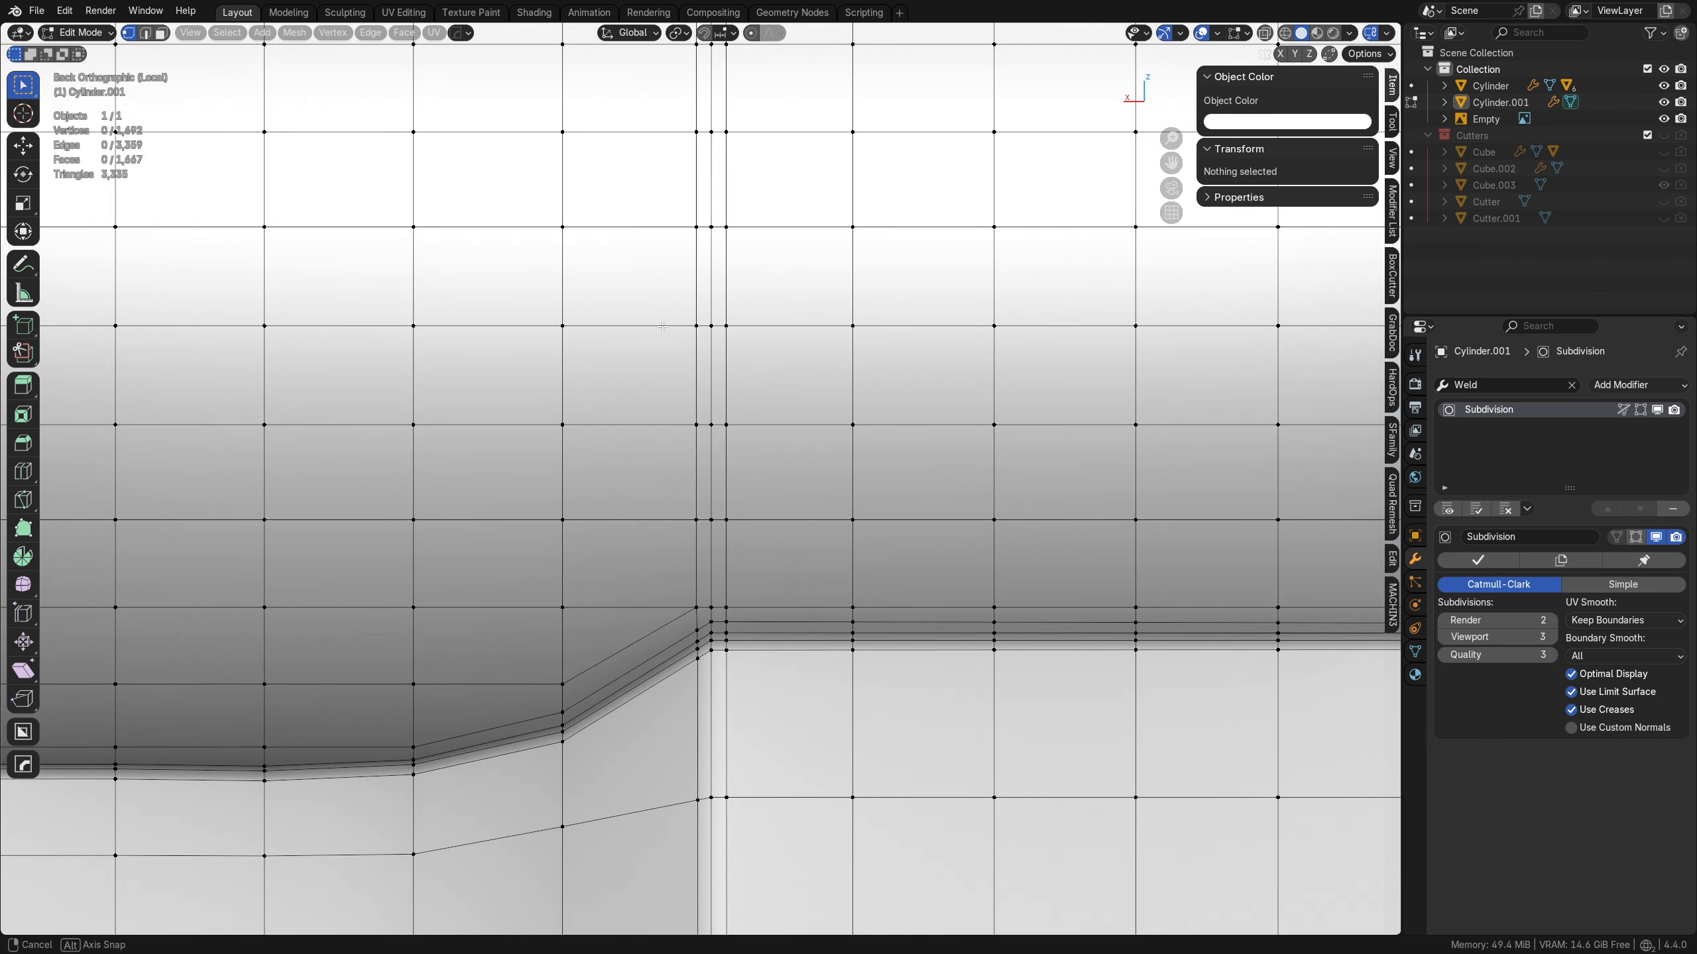
shift+middle_drag(740, 204, 733, 854)
shift+middle_drag(788, 708, 753, 256)
scroll(700, 428, up, 6)
shift+middle_drag(650, 372, 696, 417)
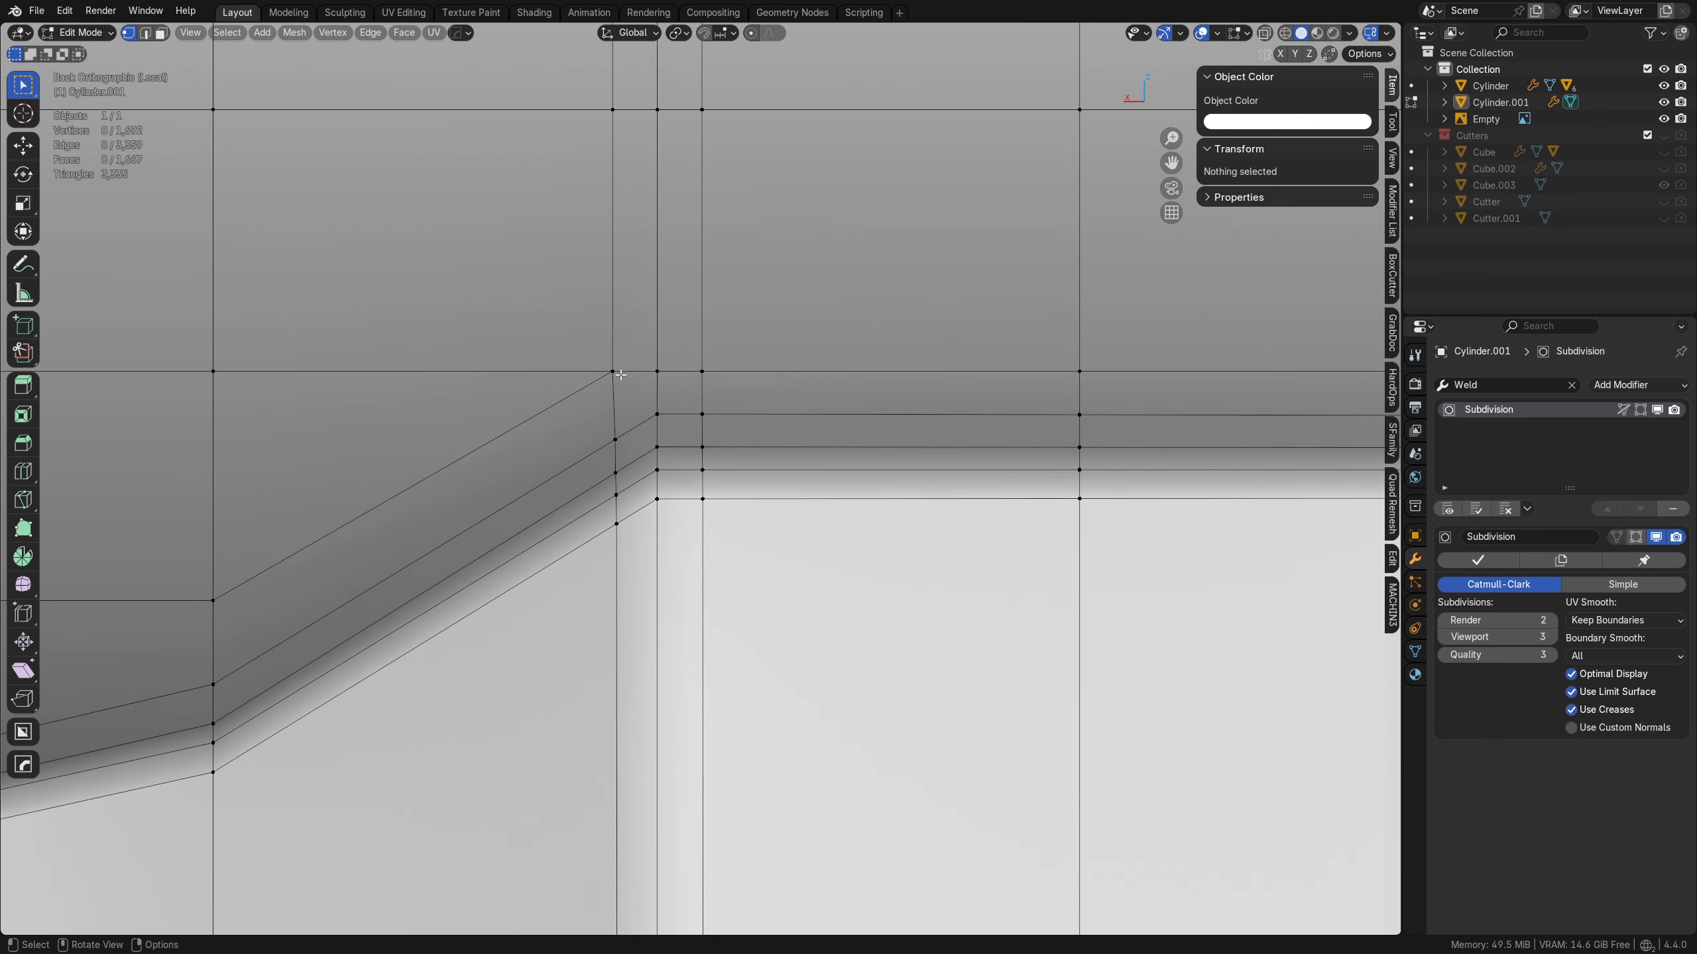
click(615, 373)
click(702, 373)
shift+click(658, 372)
key(1)
click(613, 372)
shift+click(657, 372)
key(1)
- Dissolve the short edge below the merged vertex and check the smoothed corner in Object Mode
key(Tab)
click(664, 438)
click(660, 397)
key(ctrl+x)
key(Tab)
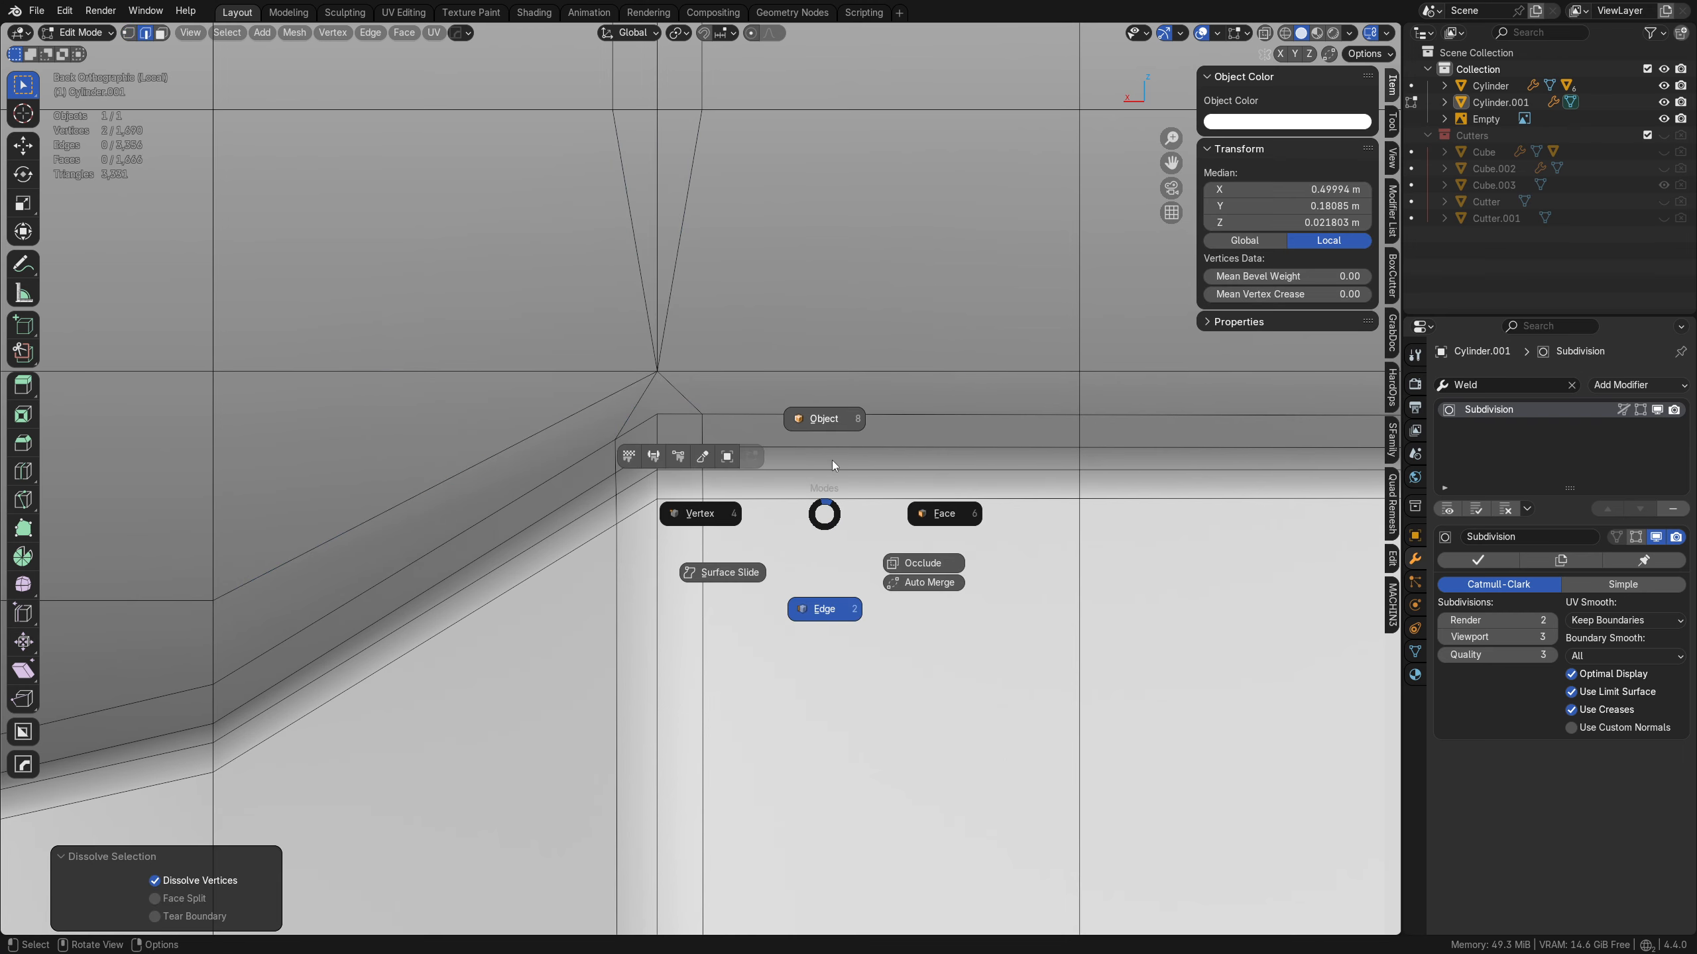
click(833, 449)
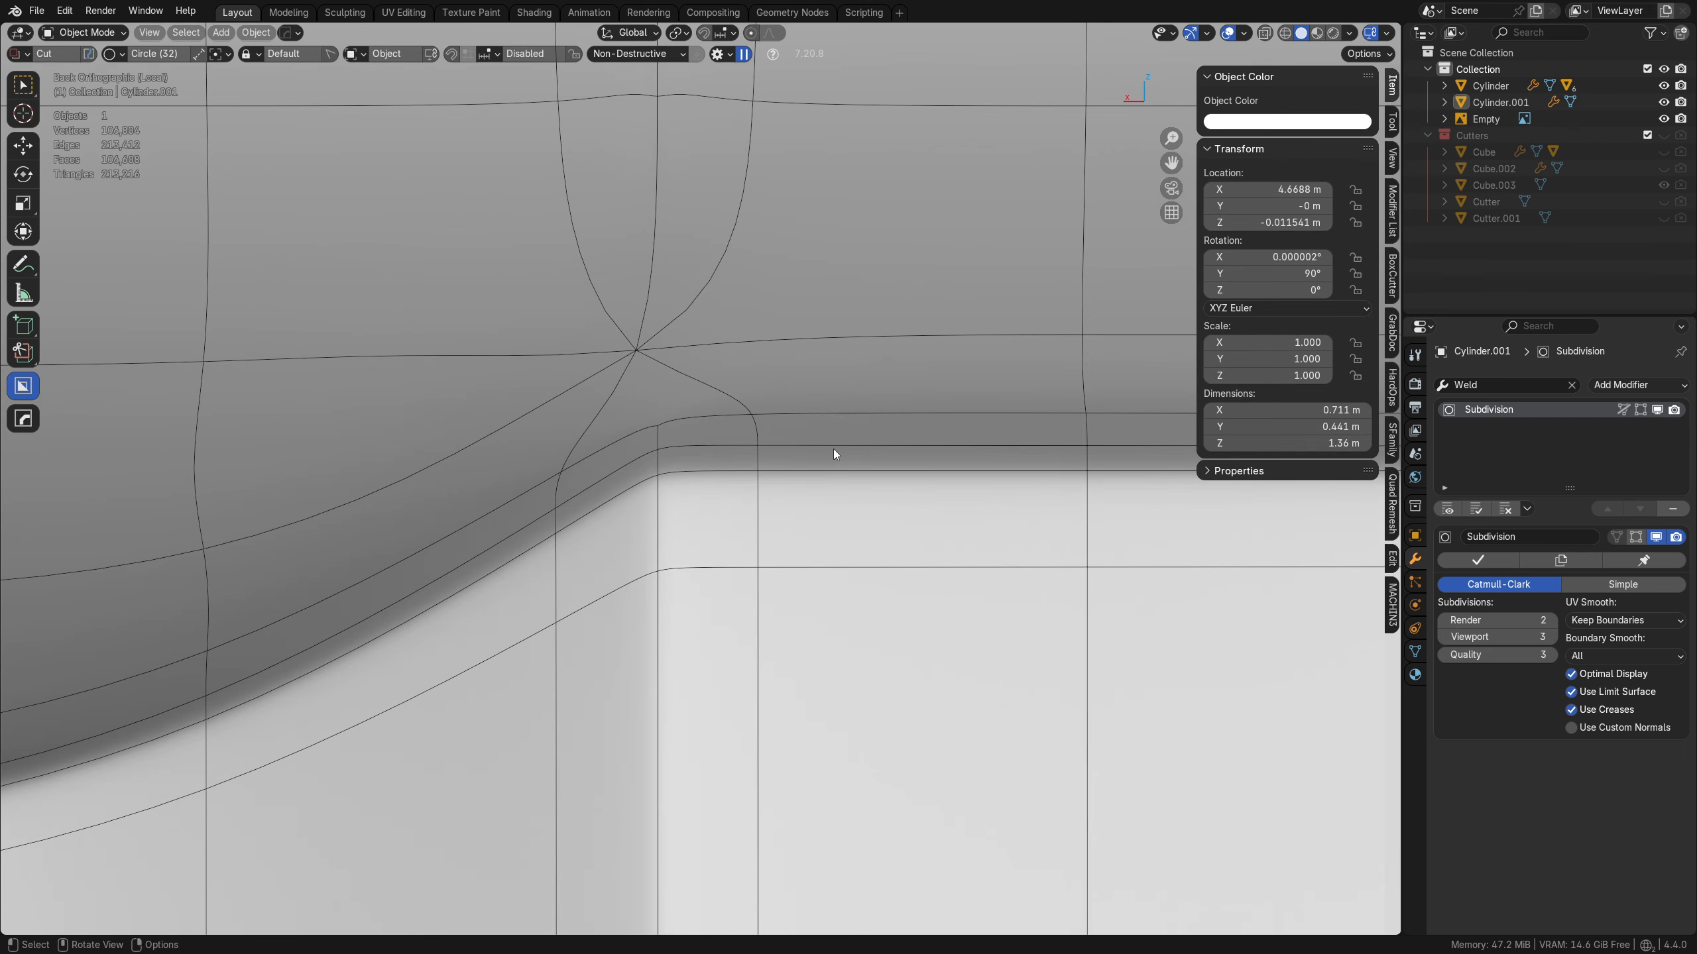
middle_drag(833, 448, 671, 474)
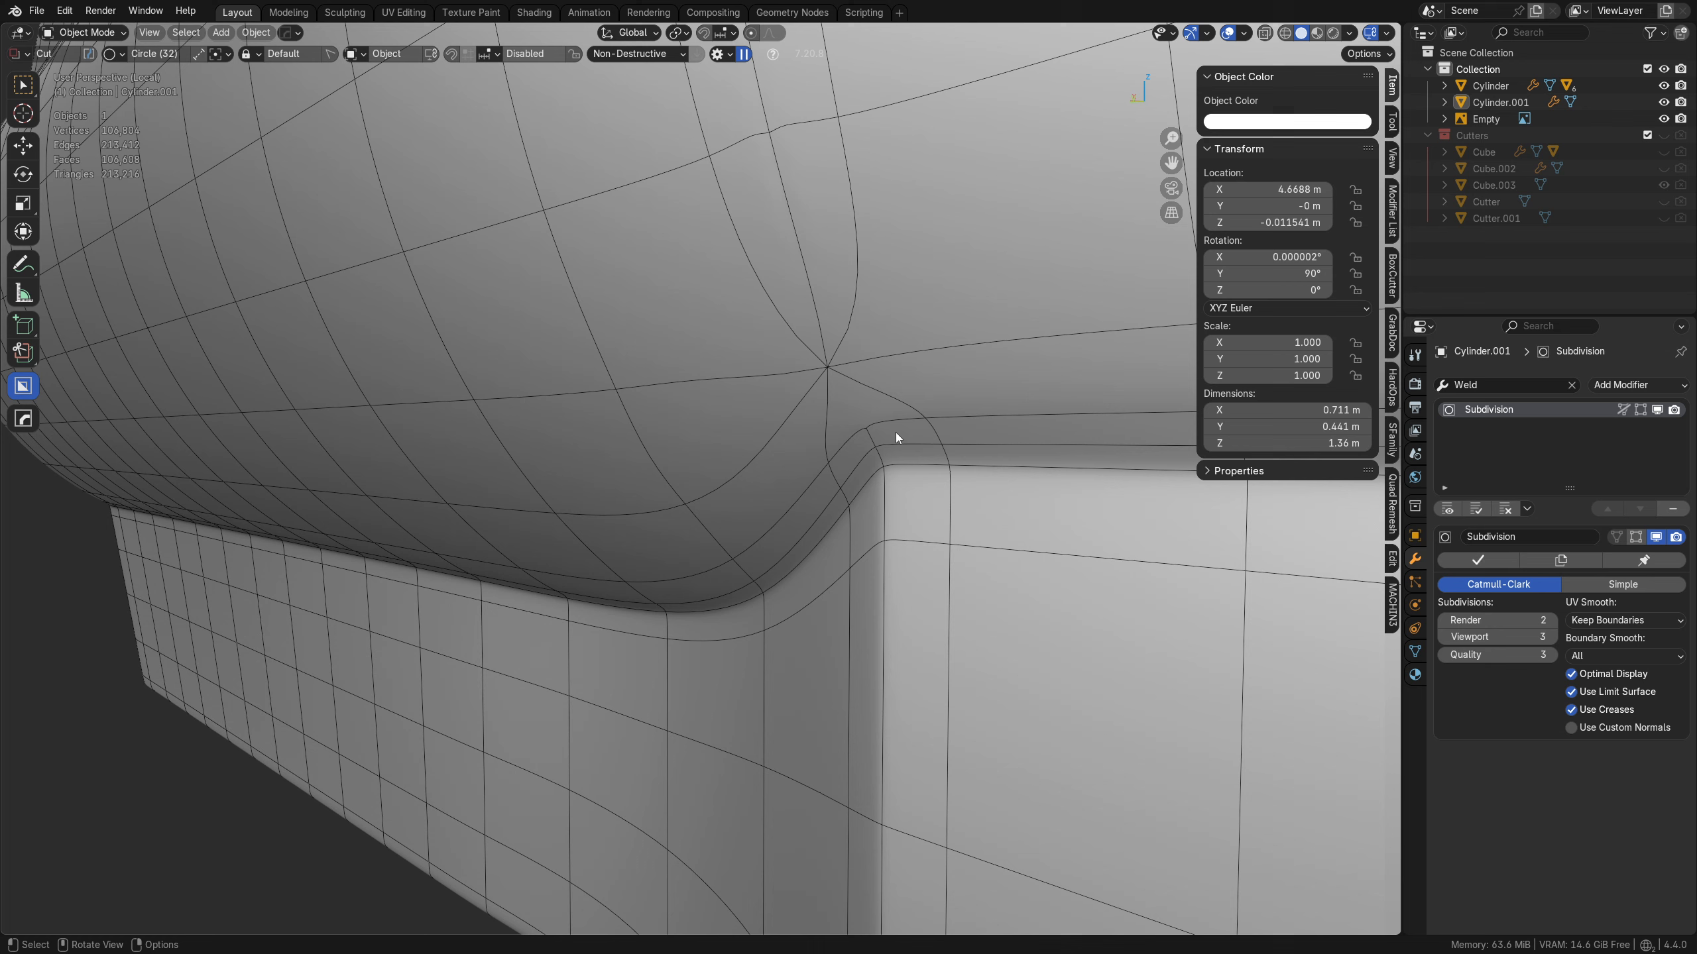
- Undo the edge dissolve and the vertex merges at the step corner
key(ctrl+z)
key(ctrl+z)
key(ctrl+z)
key(ctrl+z)
key(ctrl+z)
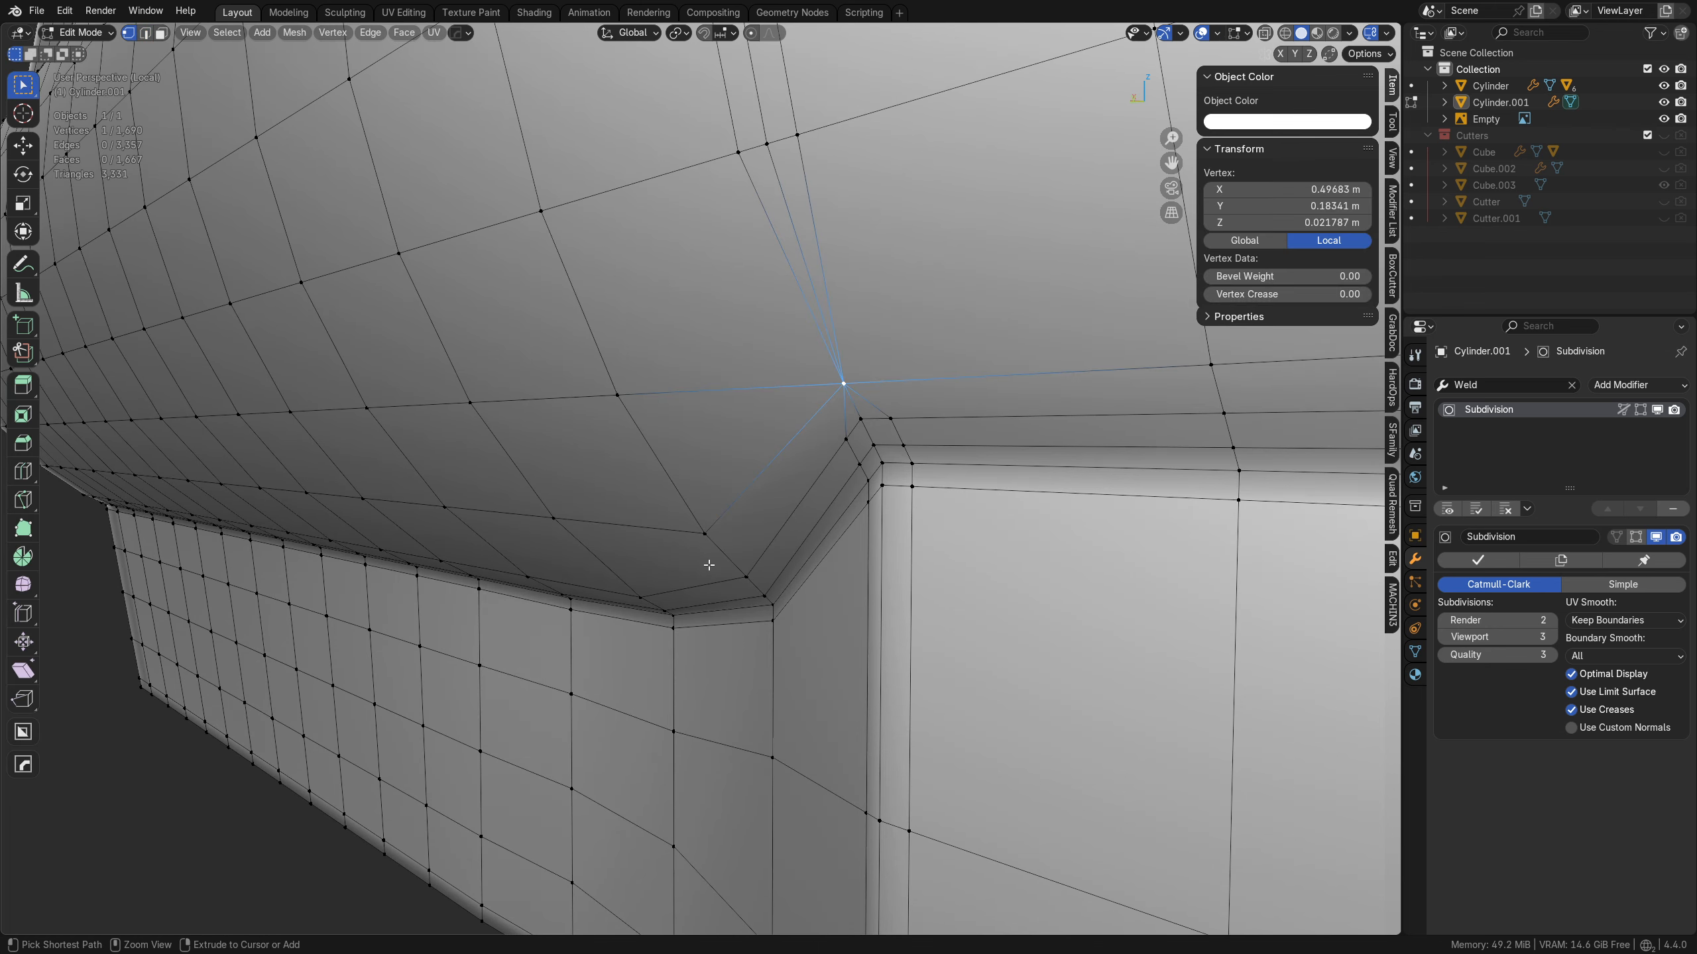
mouse_move(696, 576)
middle_down()
mouse_move(834, 541)
mouse_move(708, 507)
mouse_move(724, 542)
mouse_move(705, 583)
middle_up()
key(ctrl+z)
key(ctrl+z)
- Slide the two outer bevel vertices above the step corner away from the middle, with factors of 0.279 and 0.272
click(703, 408)
key(g)
key(g)
click(806, 409)
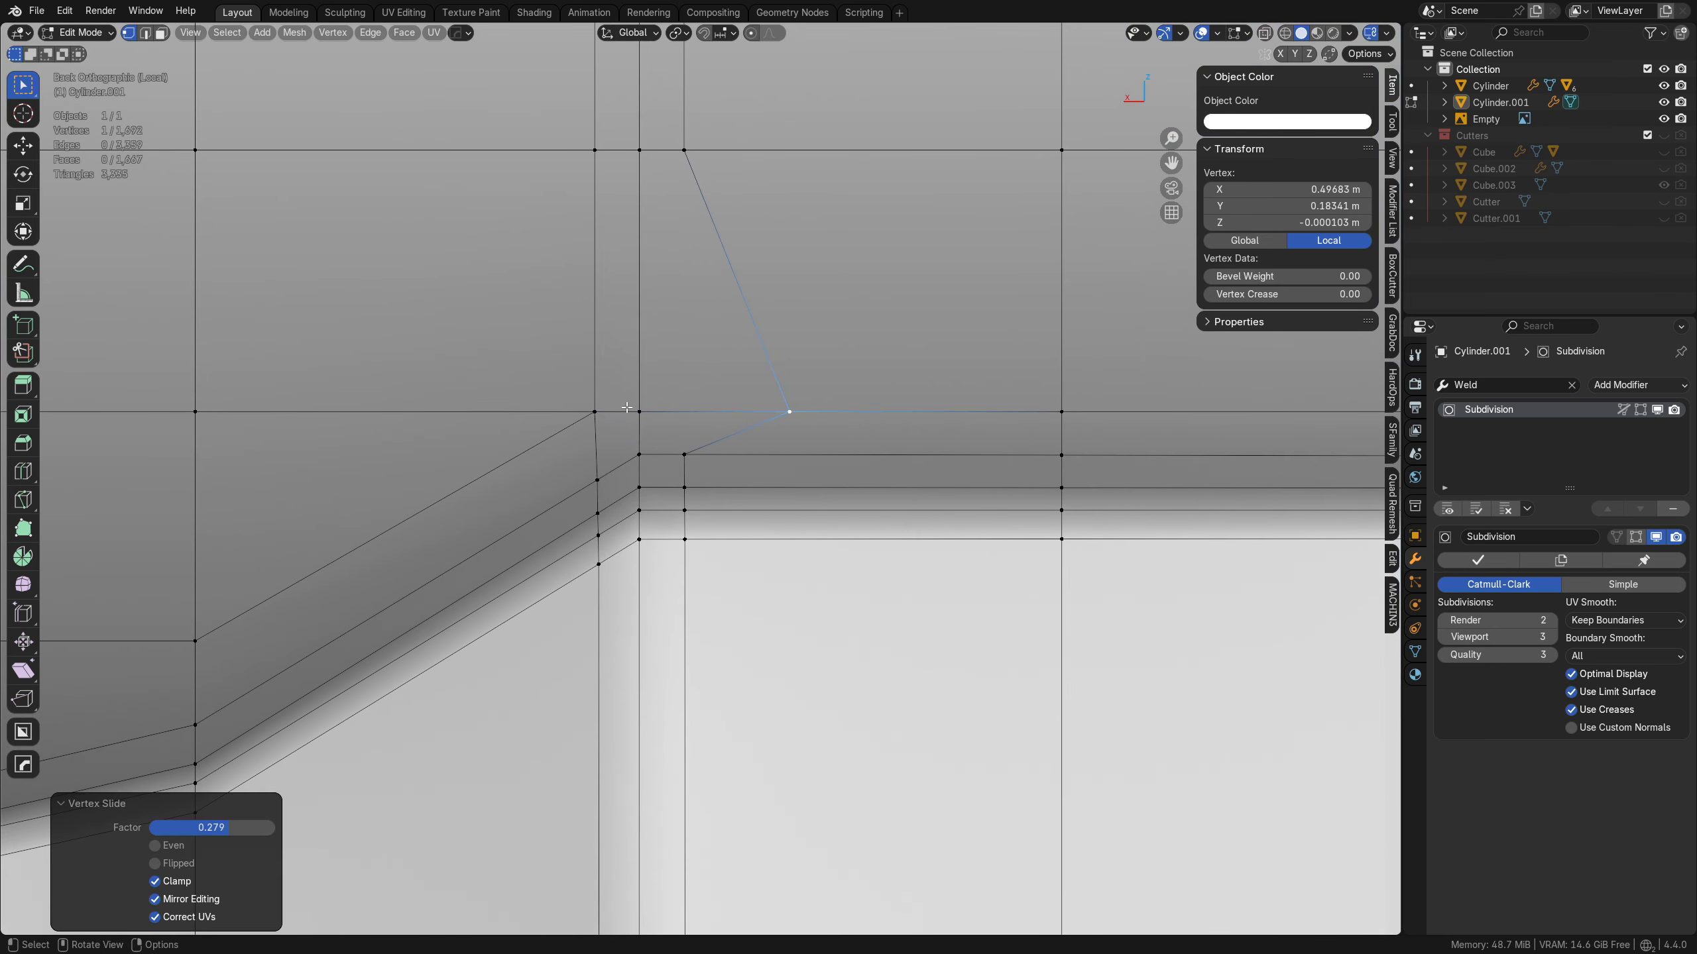
click(595, 410)
key(g)
key(g)
click(486, 408)
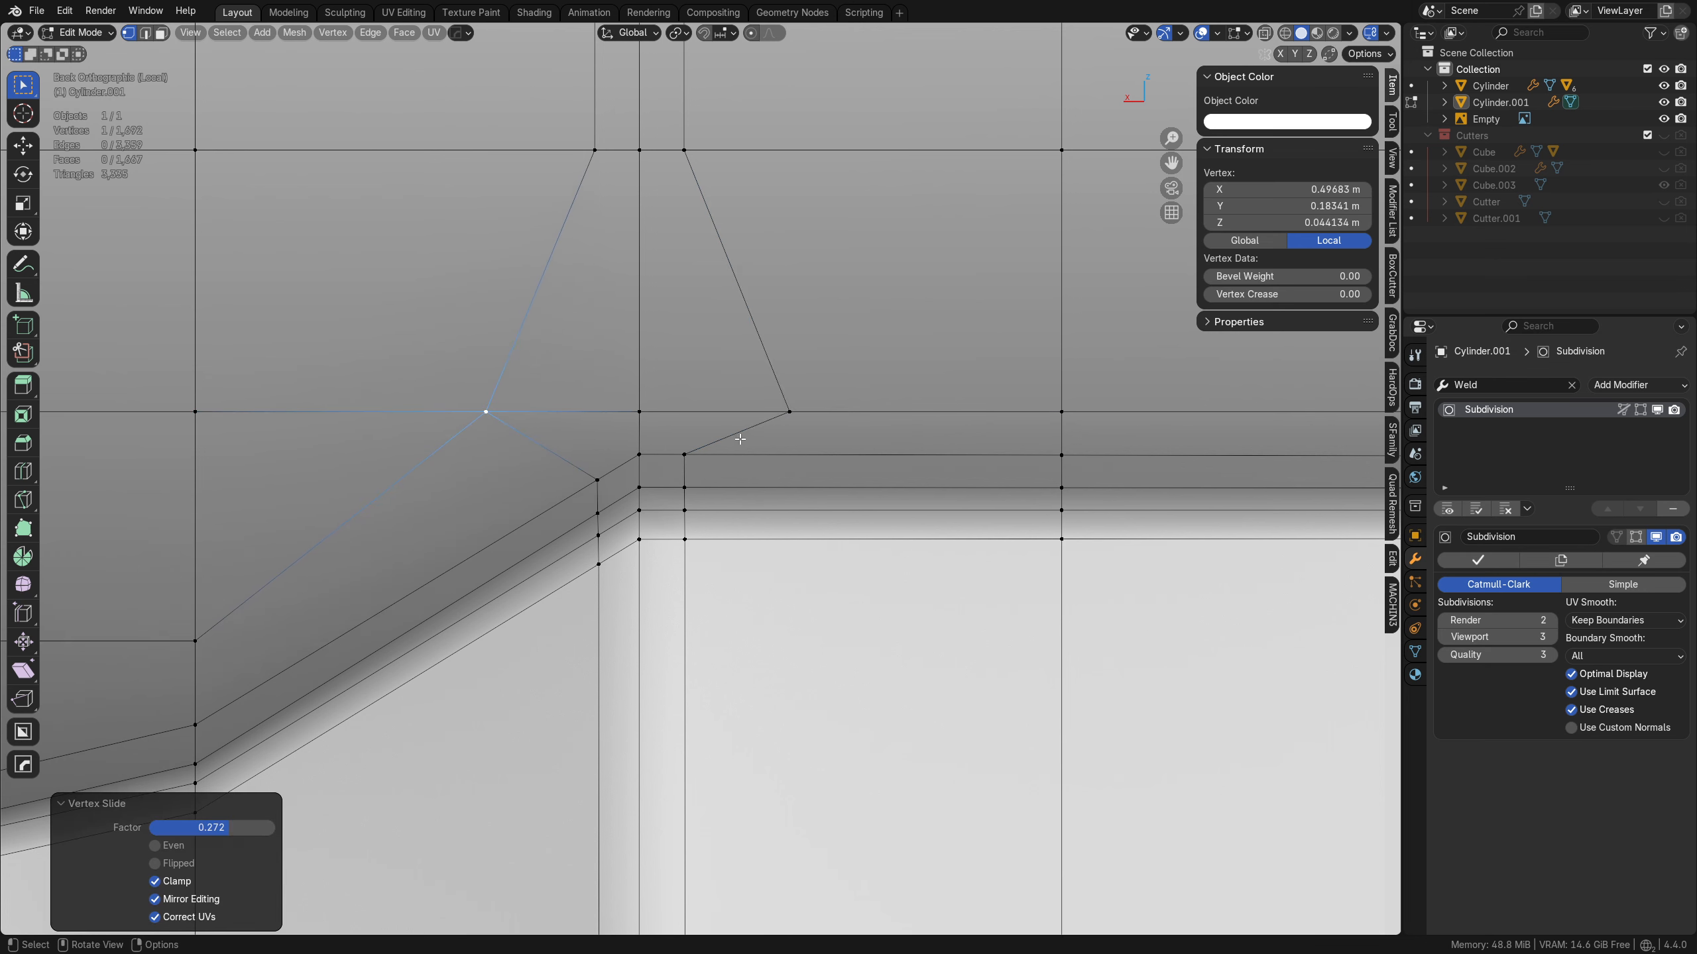
- Move the upper part of the bevel's block-side edge loop -0.018012 m along X, excluding the part at and below the step corner
shift+middle_drag(718, 226, 712, 476)
scroll(708, 477, down, 3)
key(Tab)
click(725, 554)
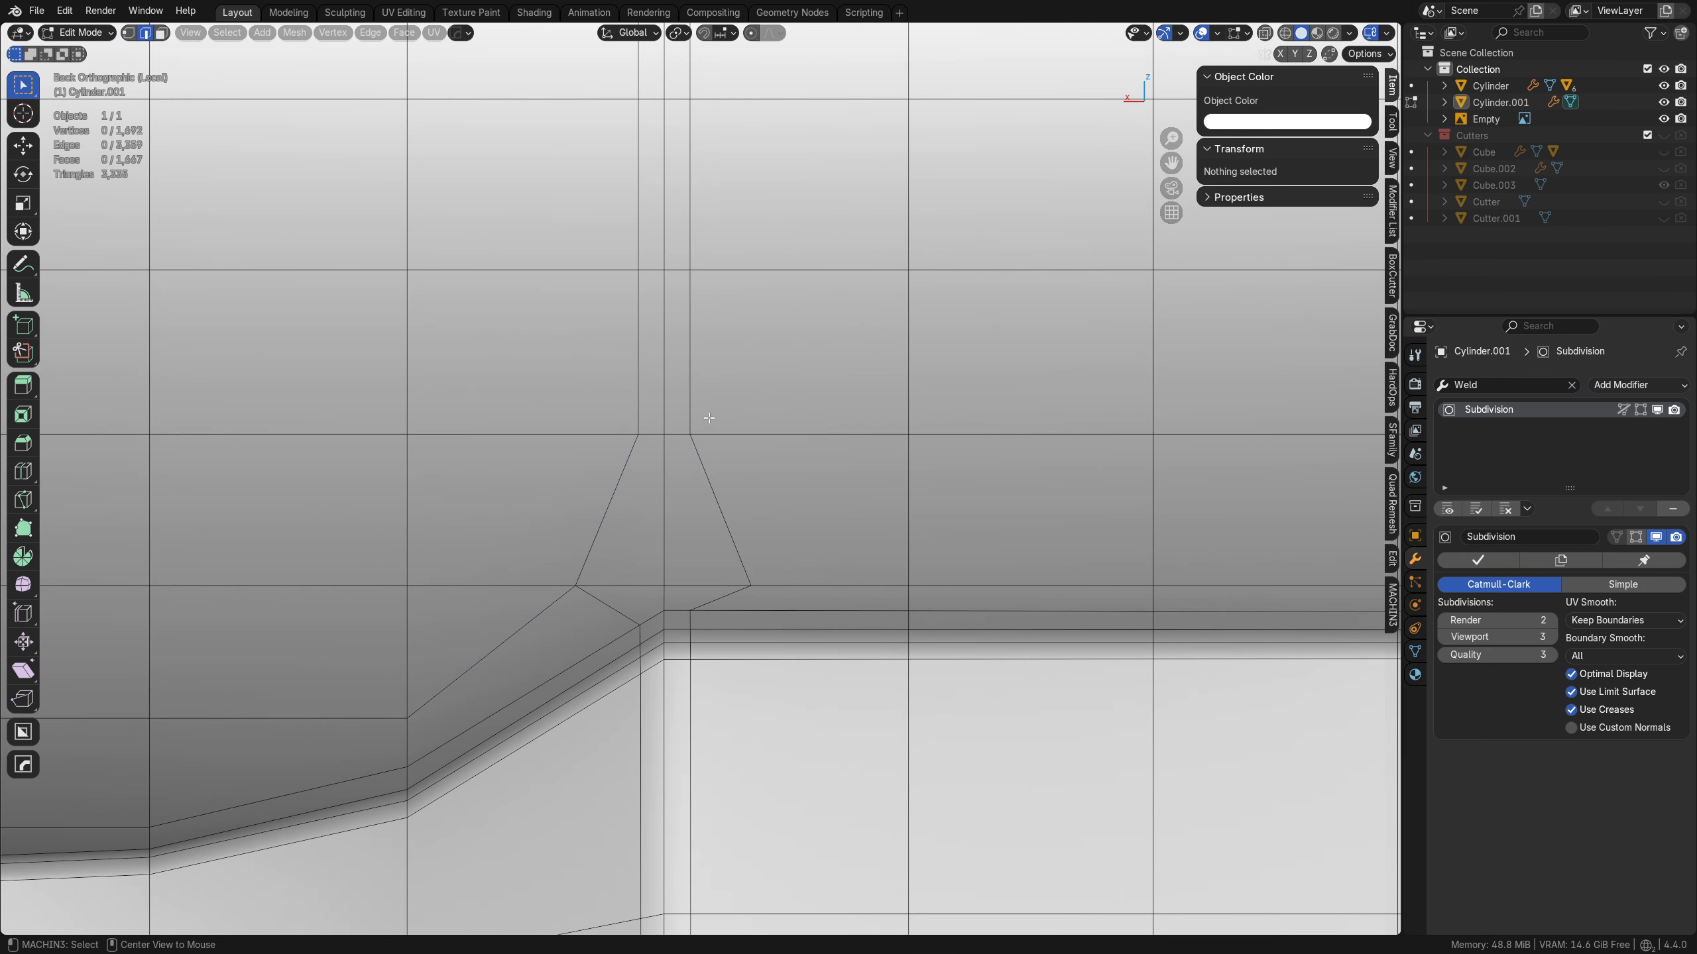
alt+click(709, 417)
scroll(701, 514, down, 5)
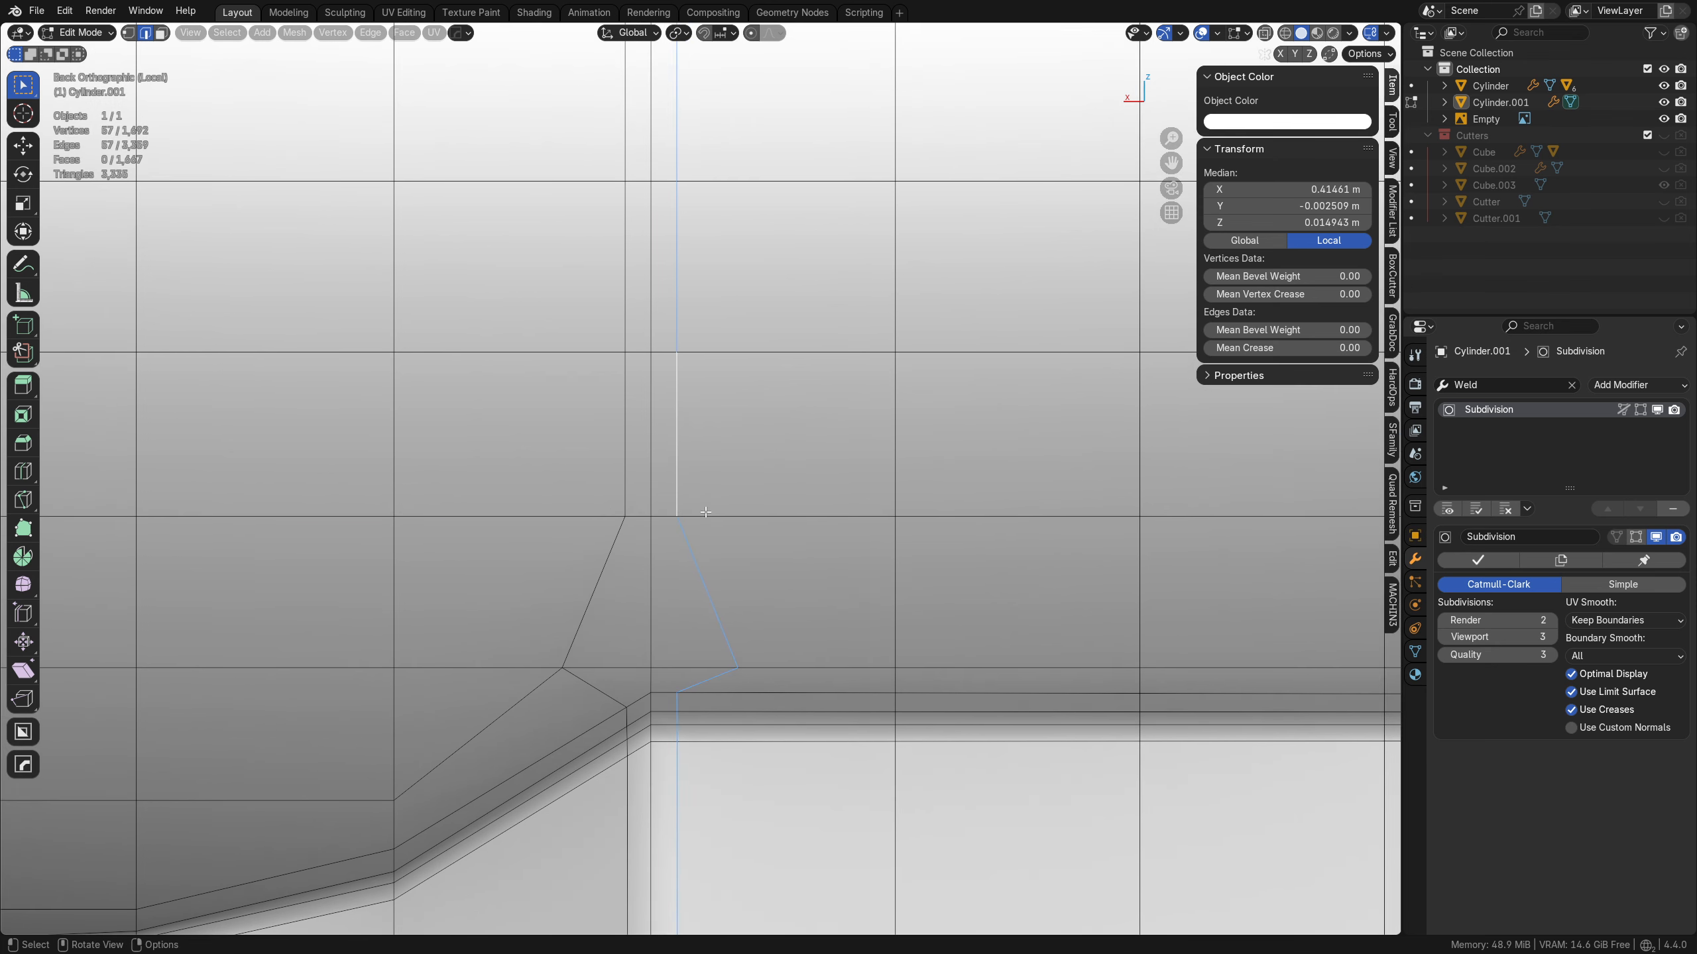
scroll(728, 548, down, 4)
scroll(722, 528, up, 2)
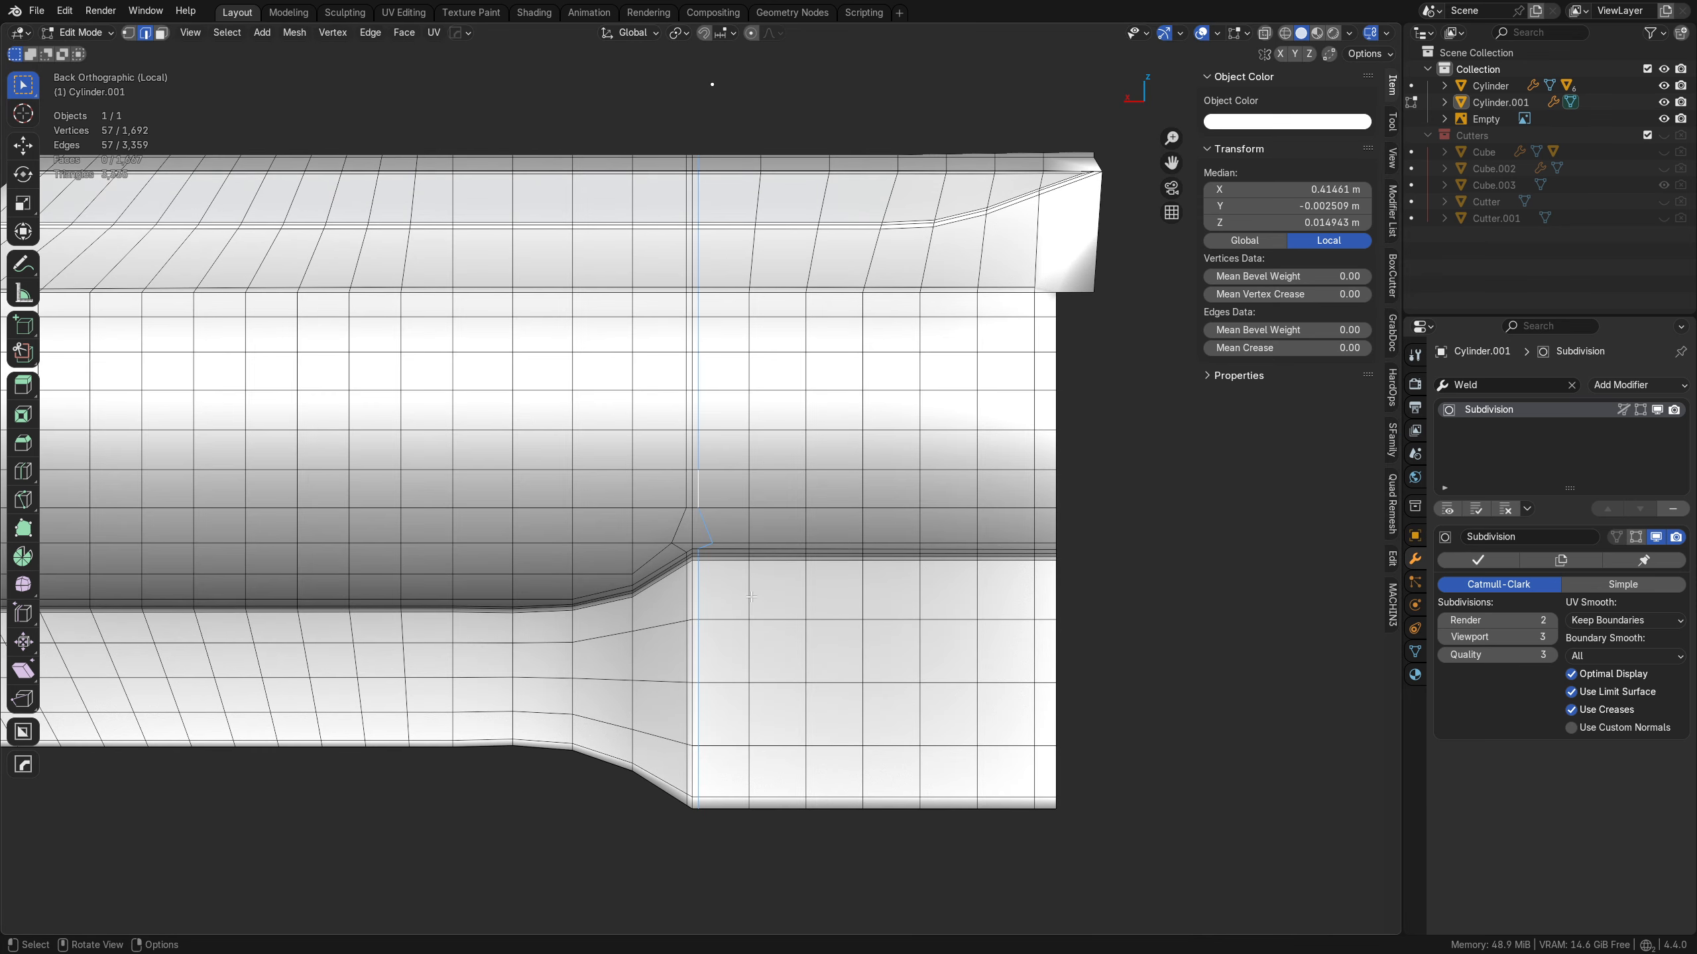
key(c)
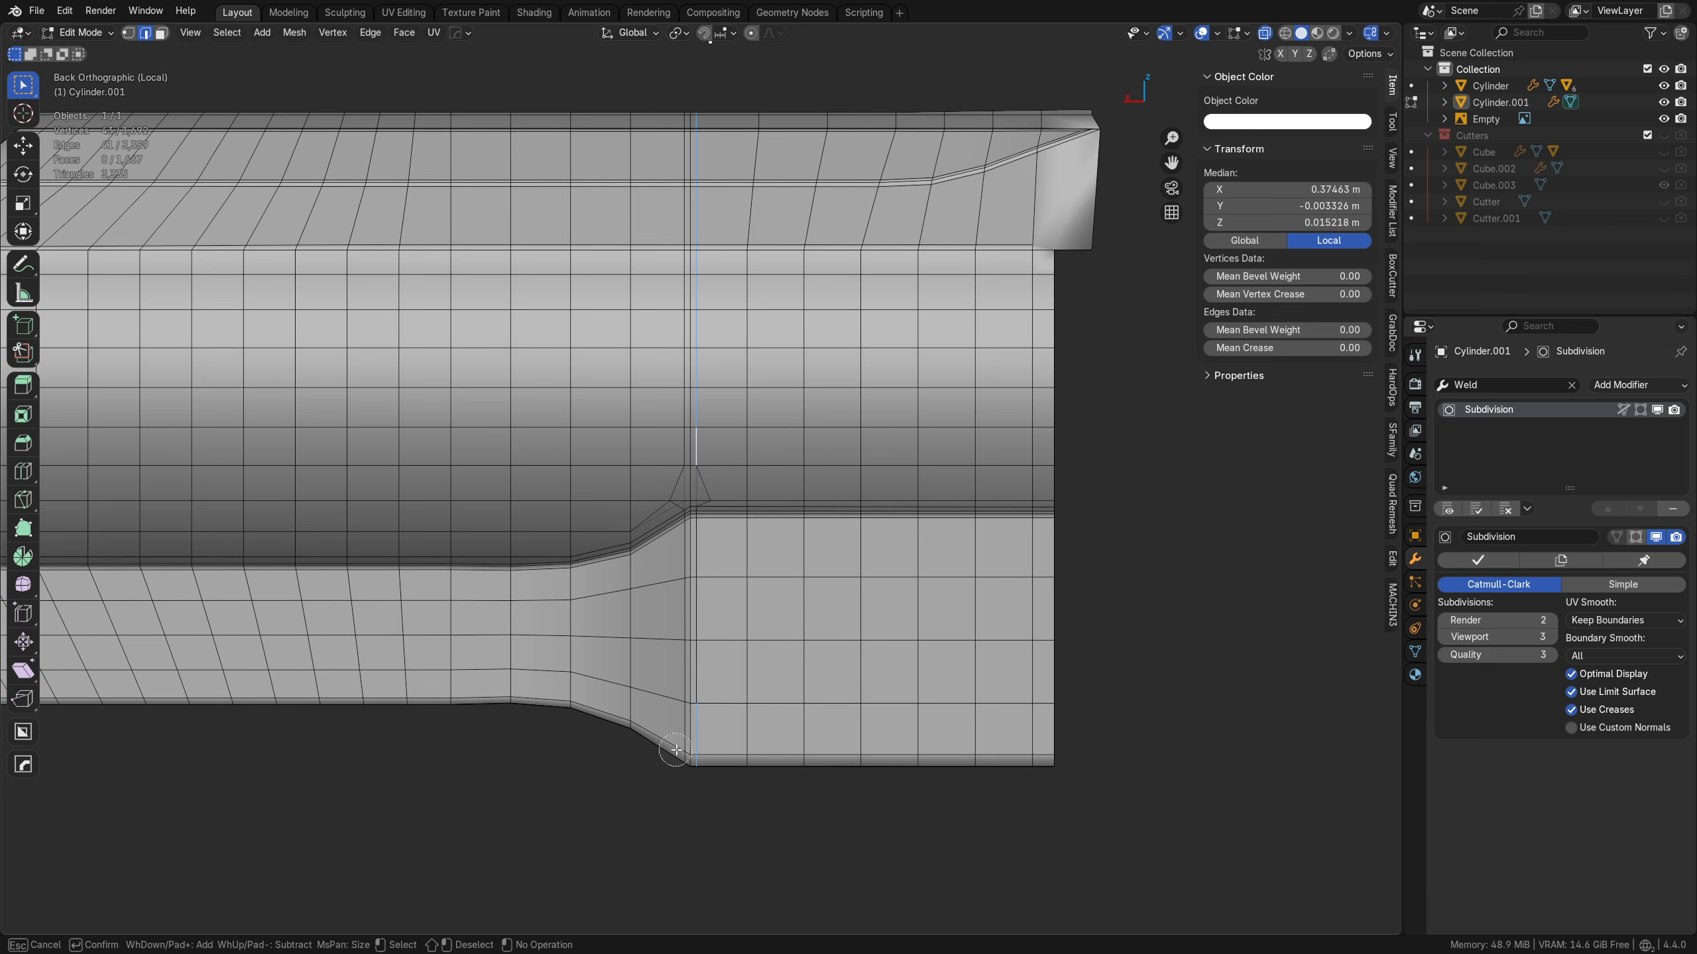
key(g)
key(y)
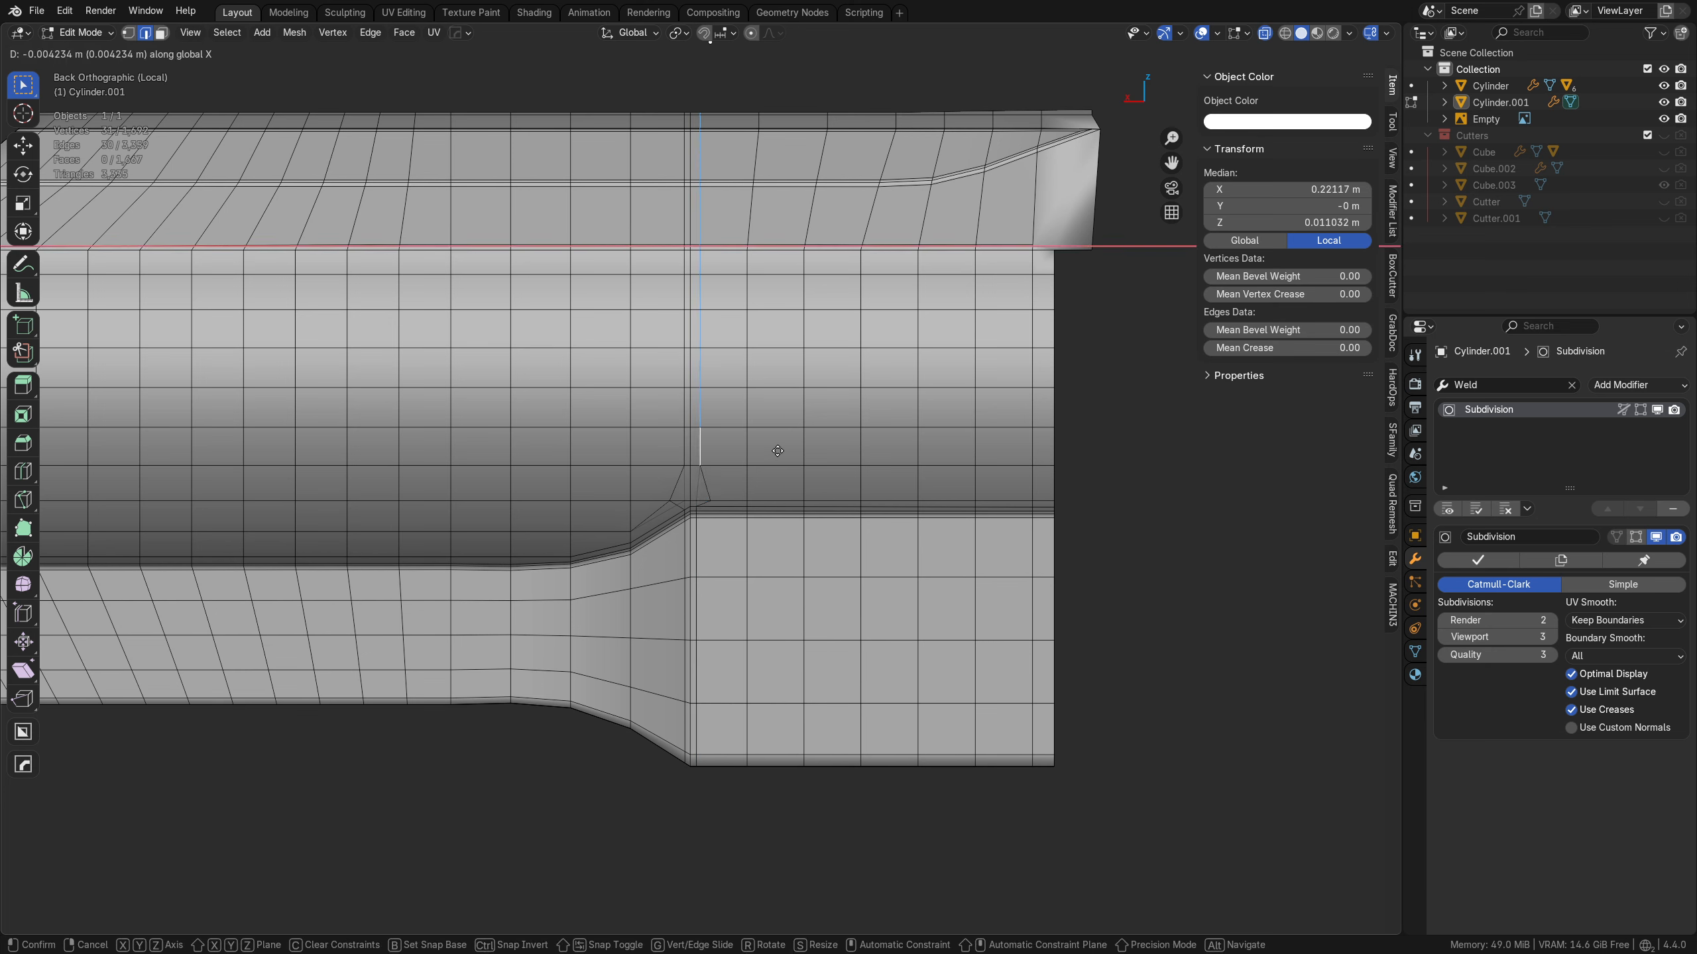
click(799, 509)
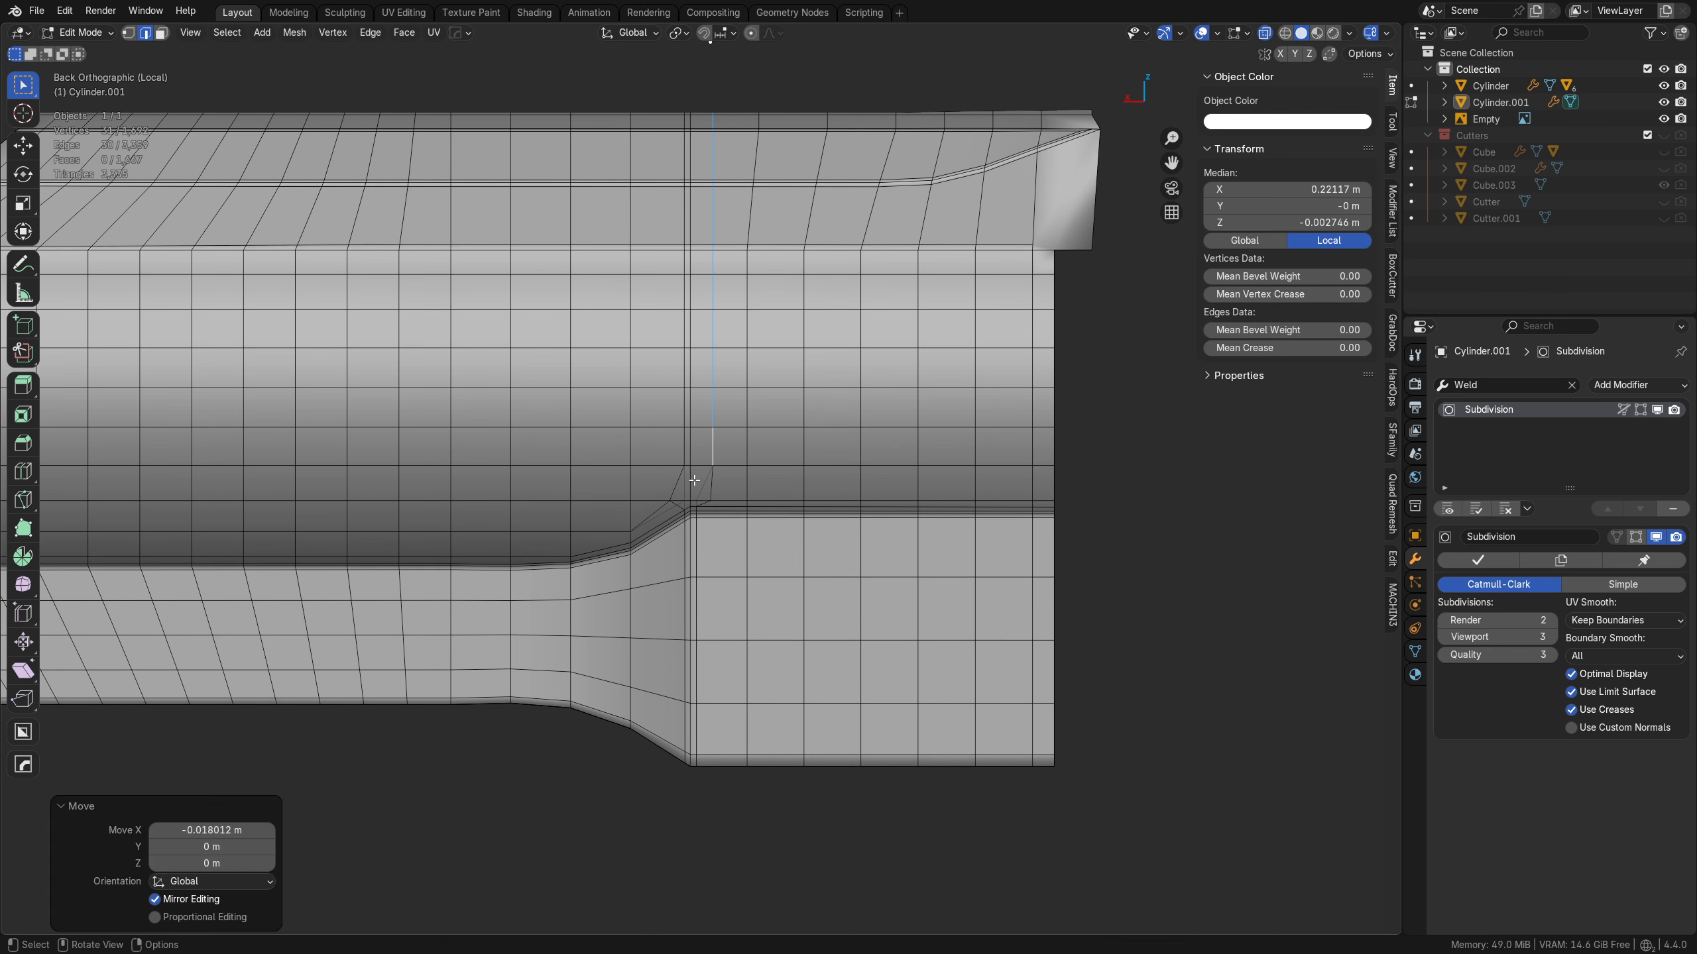
- Move the upper part of the opposite outer bevel loop 0.015429 m along X, leaving its lower part out of the selection
double_click(684, 453)
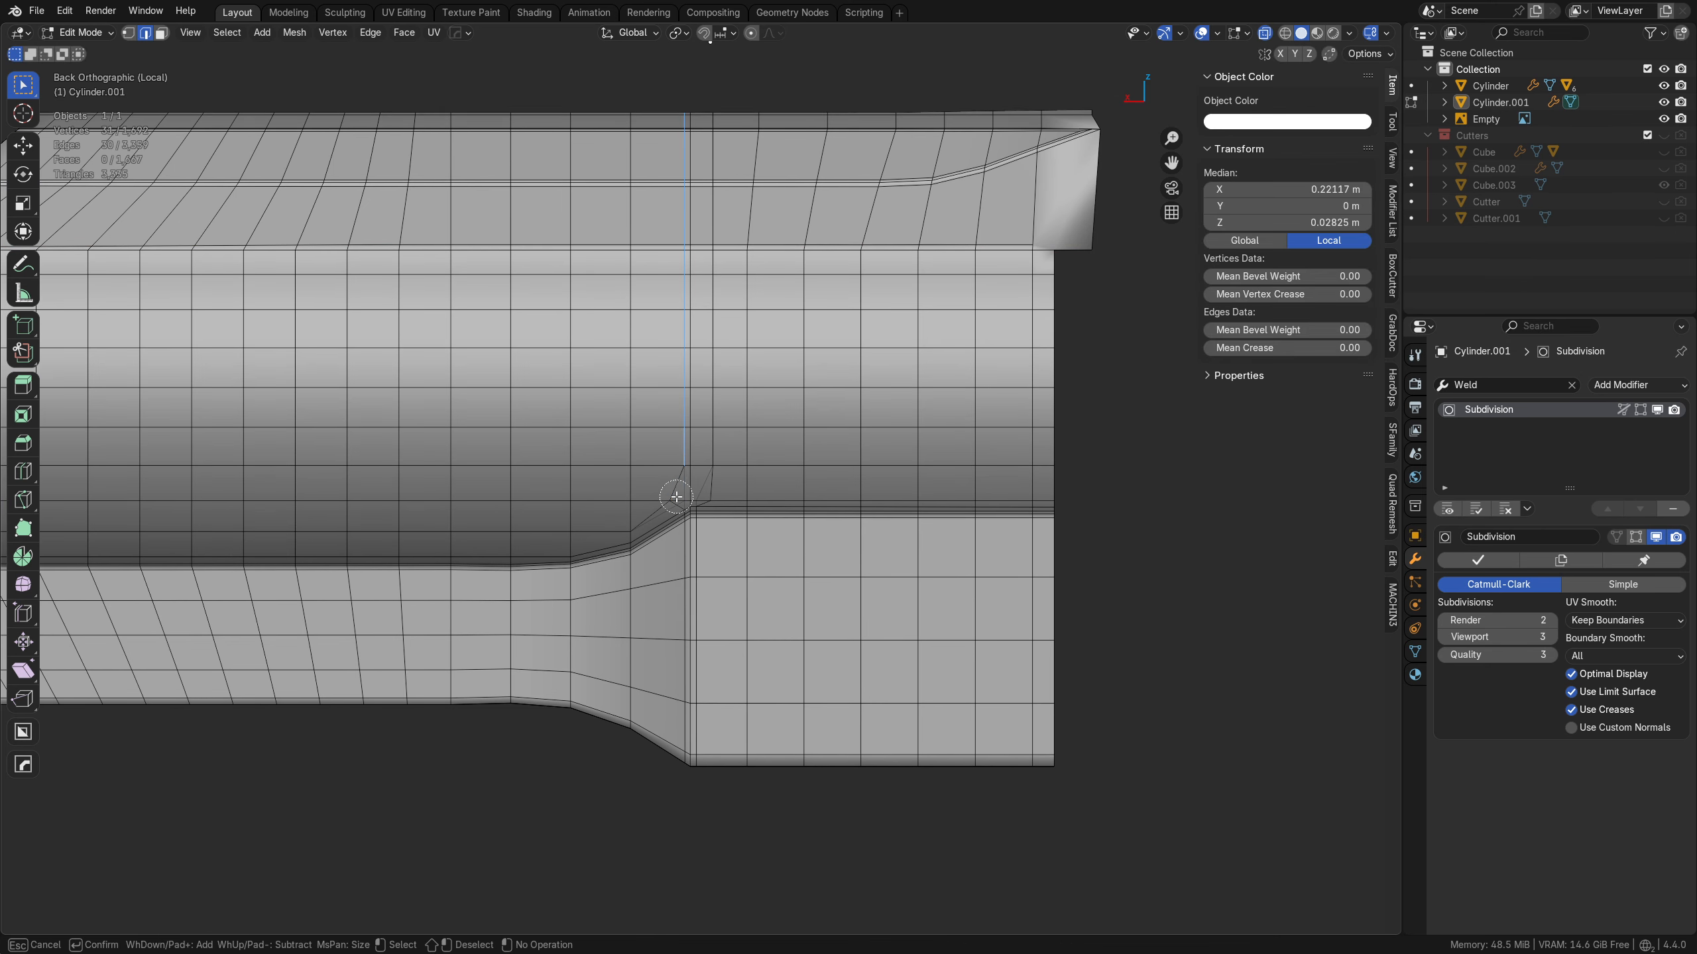
key(f)
key(g)
key(y)
key(y)
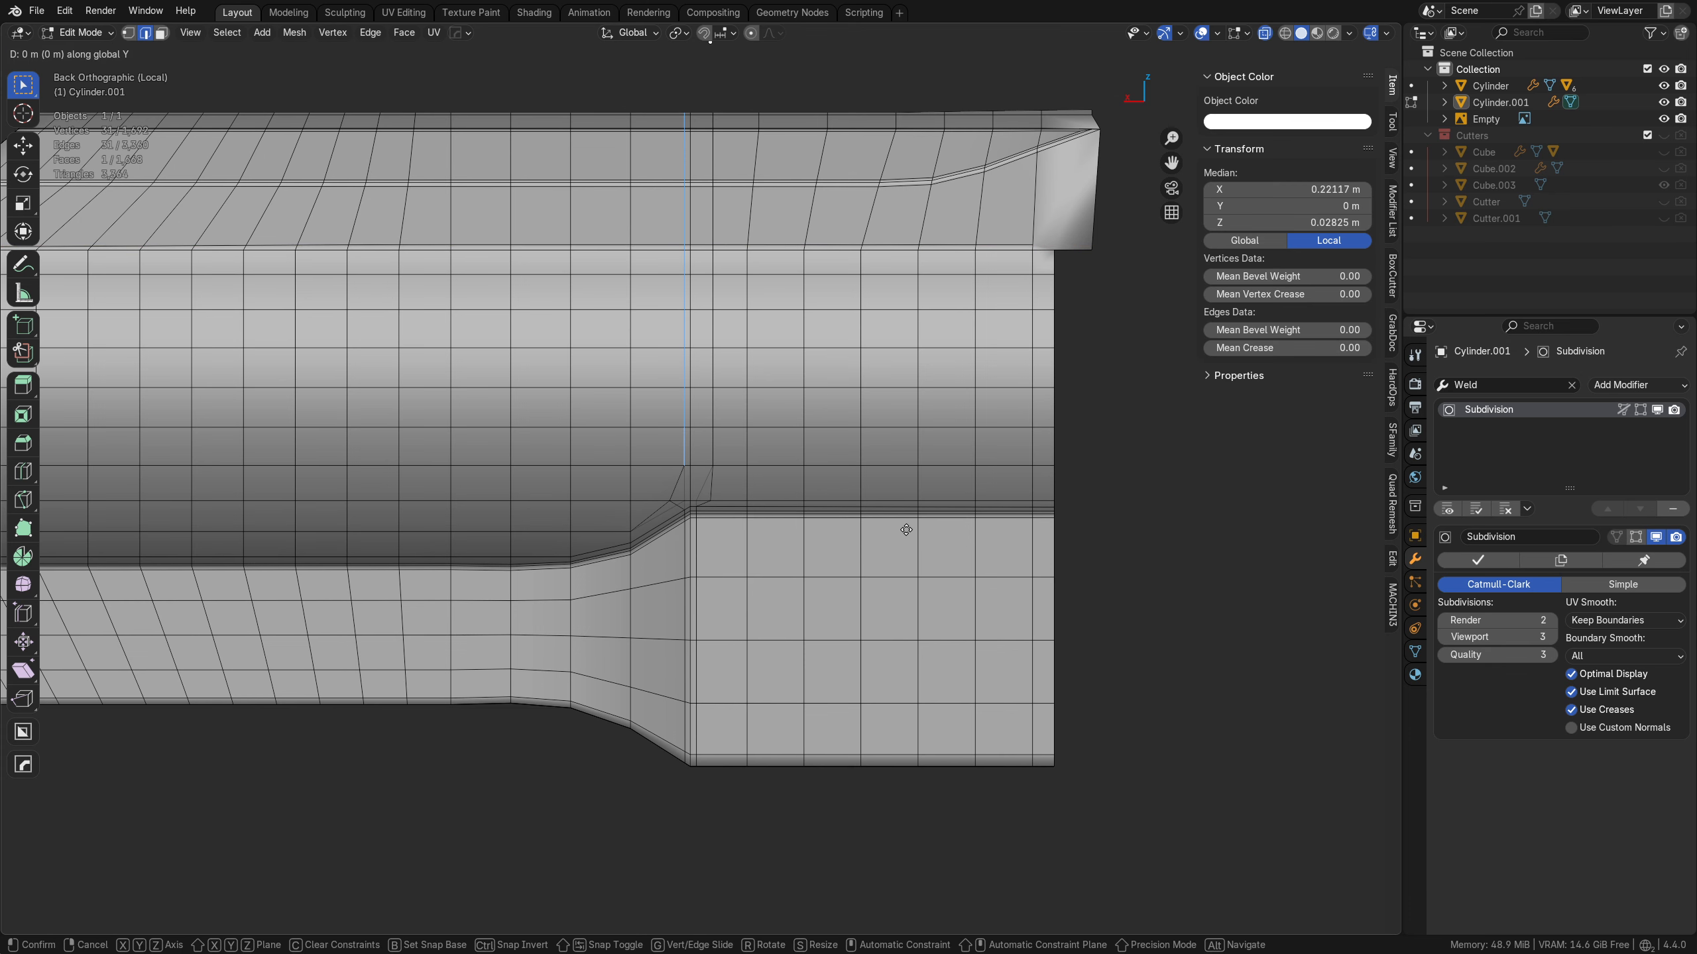
click(883, 524)
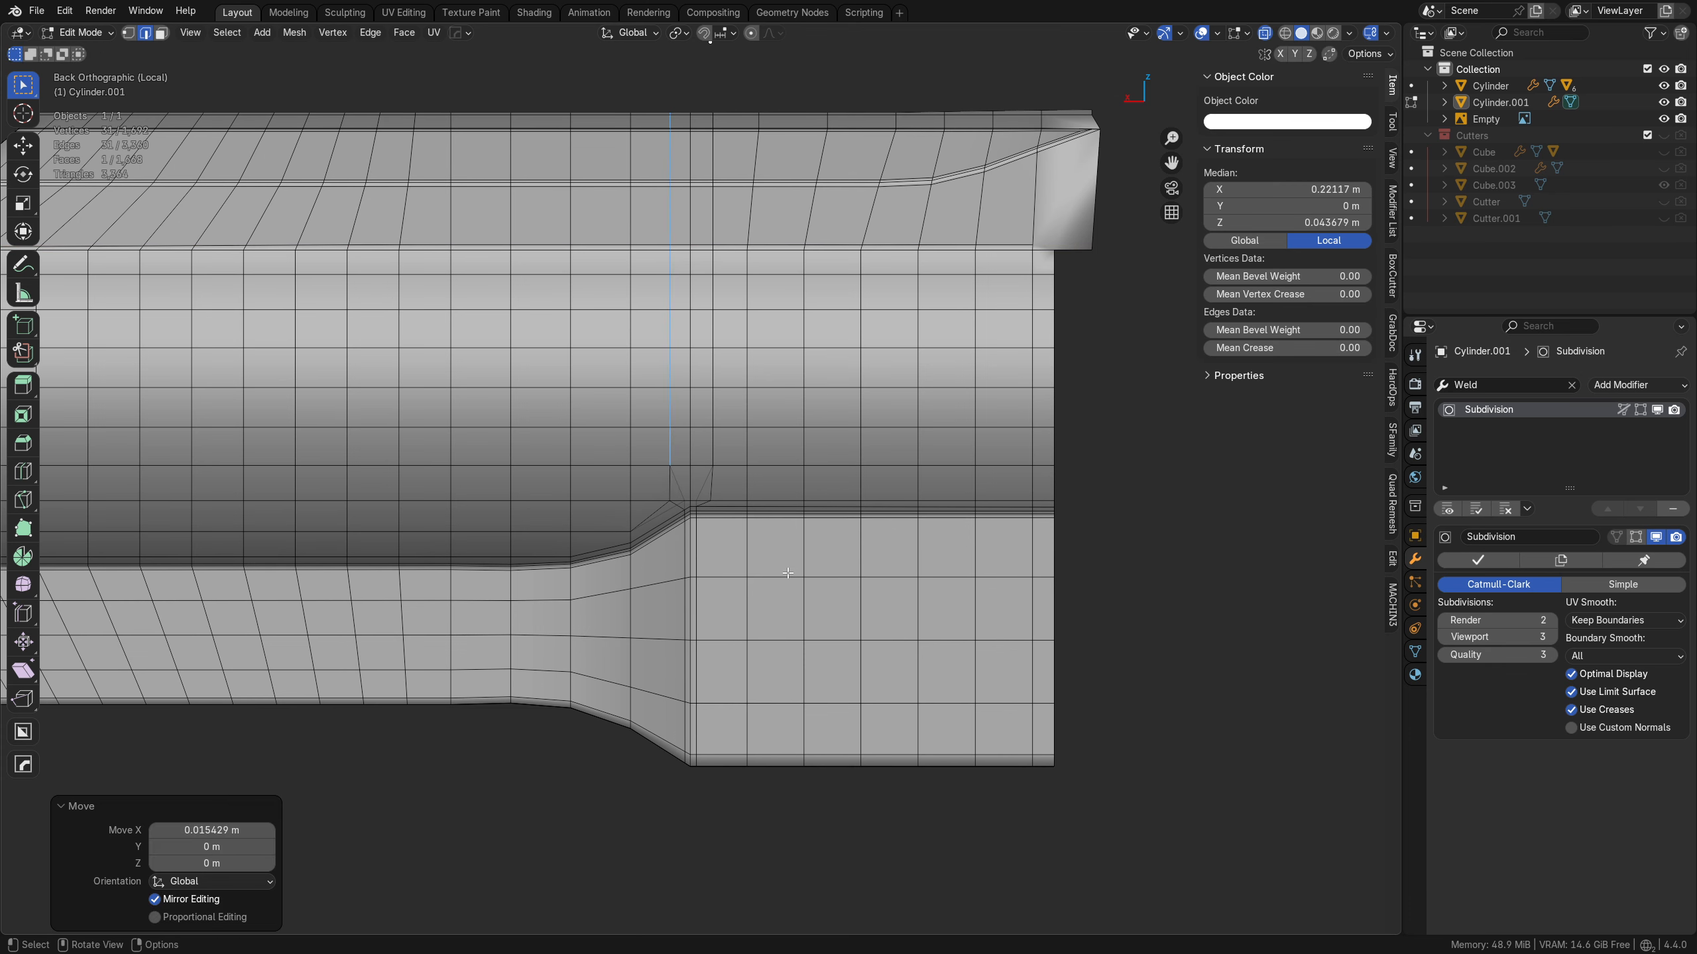
- Symmetrize the whole mesh across Y from positive to negative with X-ray off, and view the result in Object Mode
key(alt+z)
scroll(928, 513, down, 5)
key(a)
middle_drag(982, 500, 667, 564)
key(alt+x)
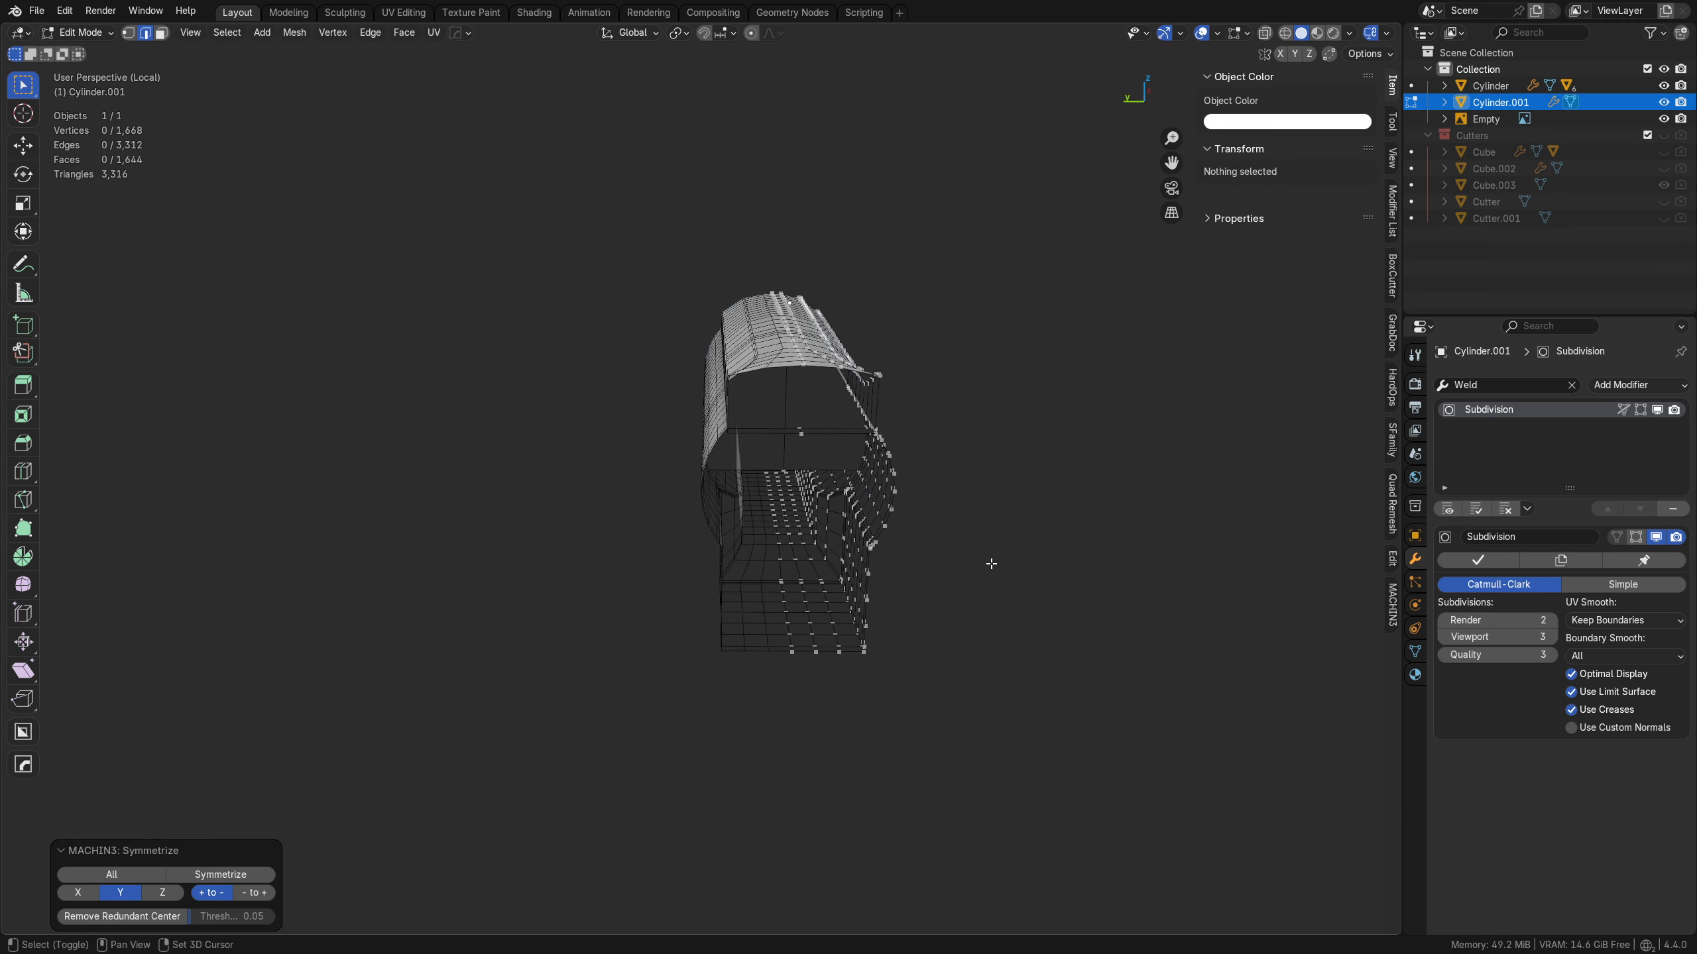
middle_drag(992, 565, 387, 564)
scroll(387, 564, up, 3)
key(Tab)
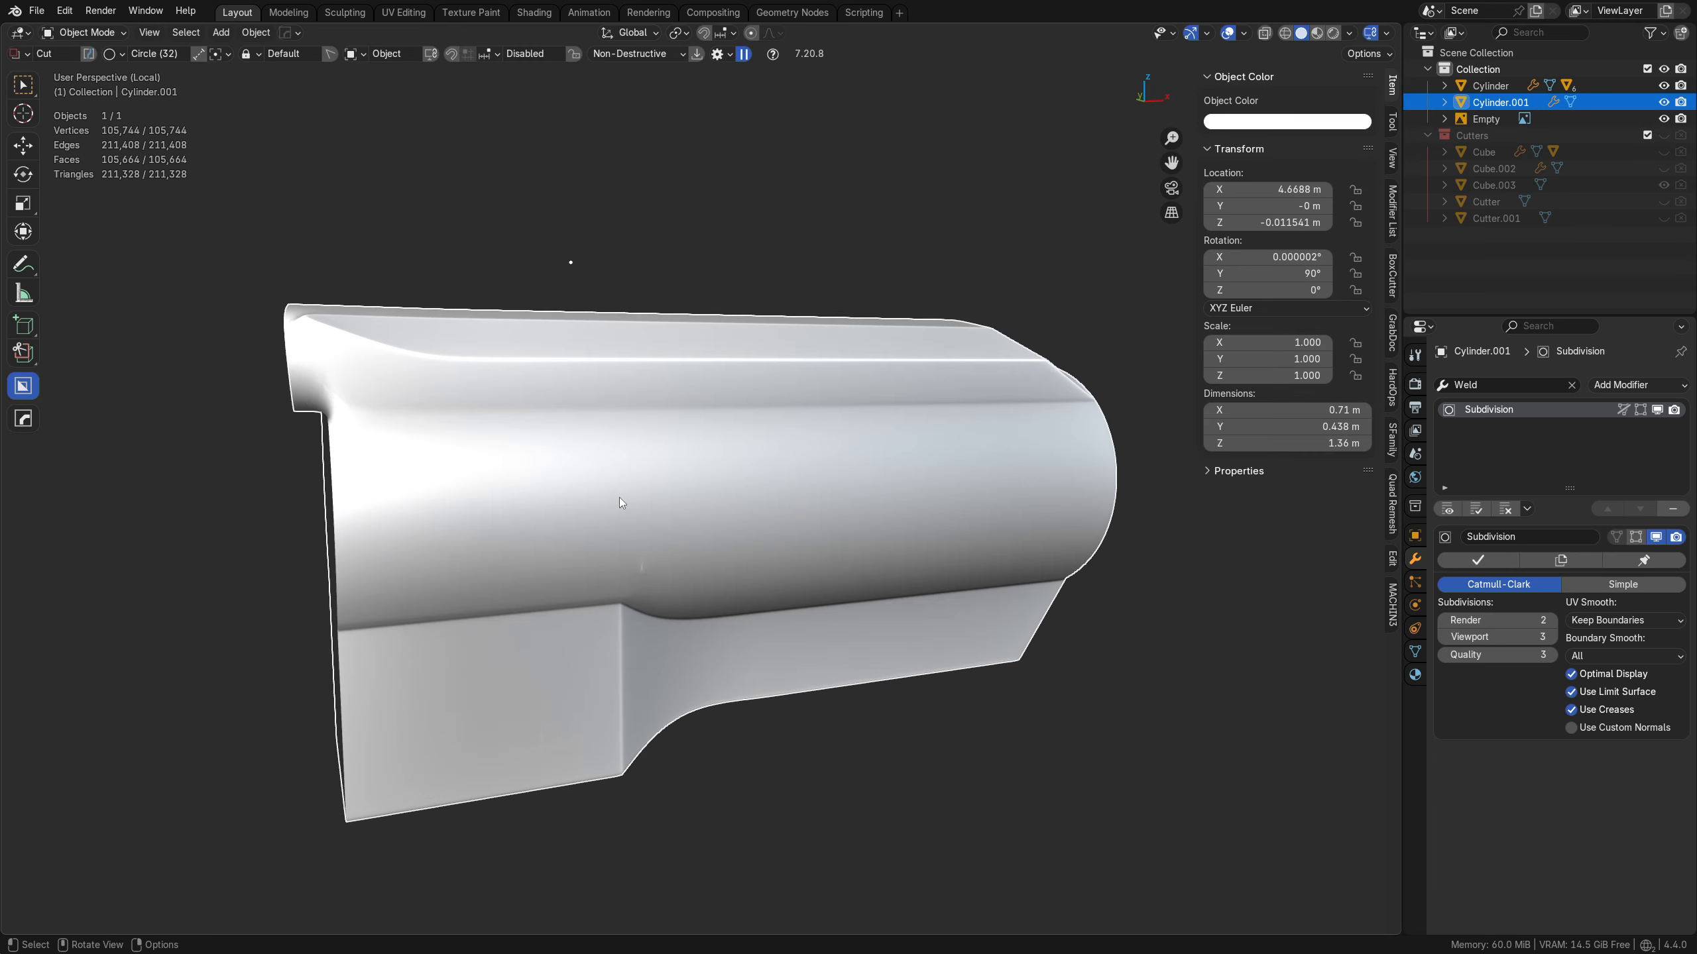
- Examine the topology and smoothed shading above the step corner in Edit Mode, with and without X-ray, and in Object Mode
scroll(652, 586, up, 4)
key(Tab)
click(650, 593)
click(704, 543)
key(Tab)
click(622, 544)
click(648, 527)
click(654, 458)
key(a)
key(alt+z)
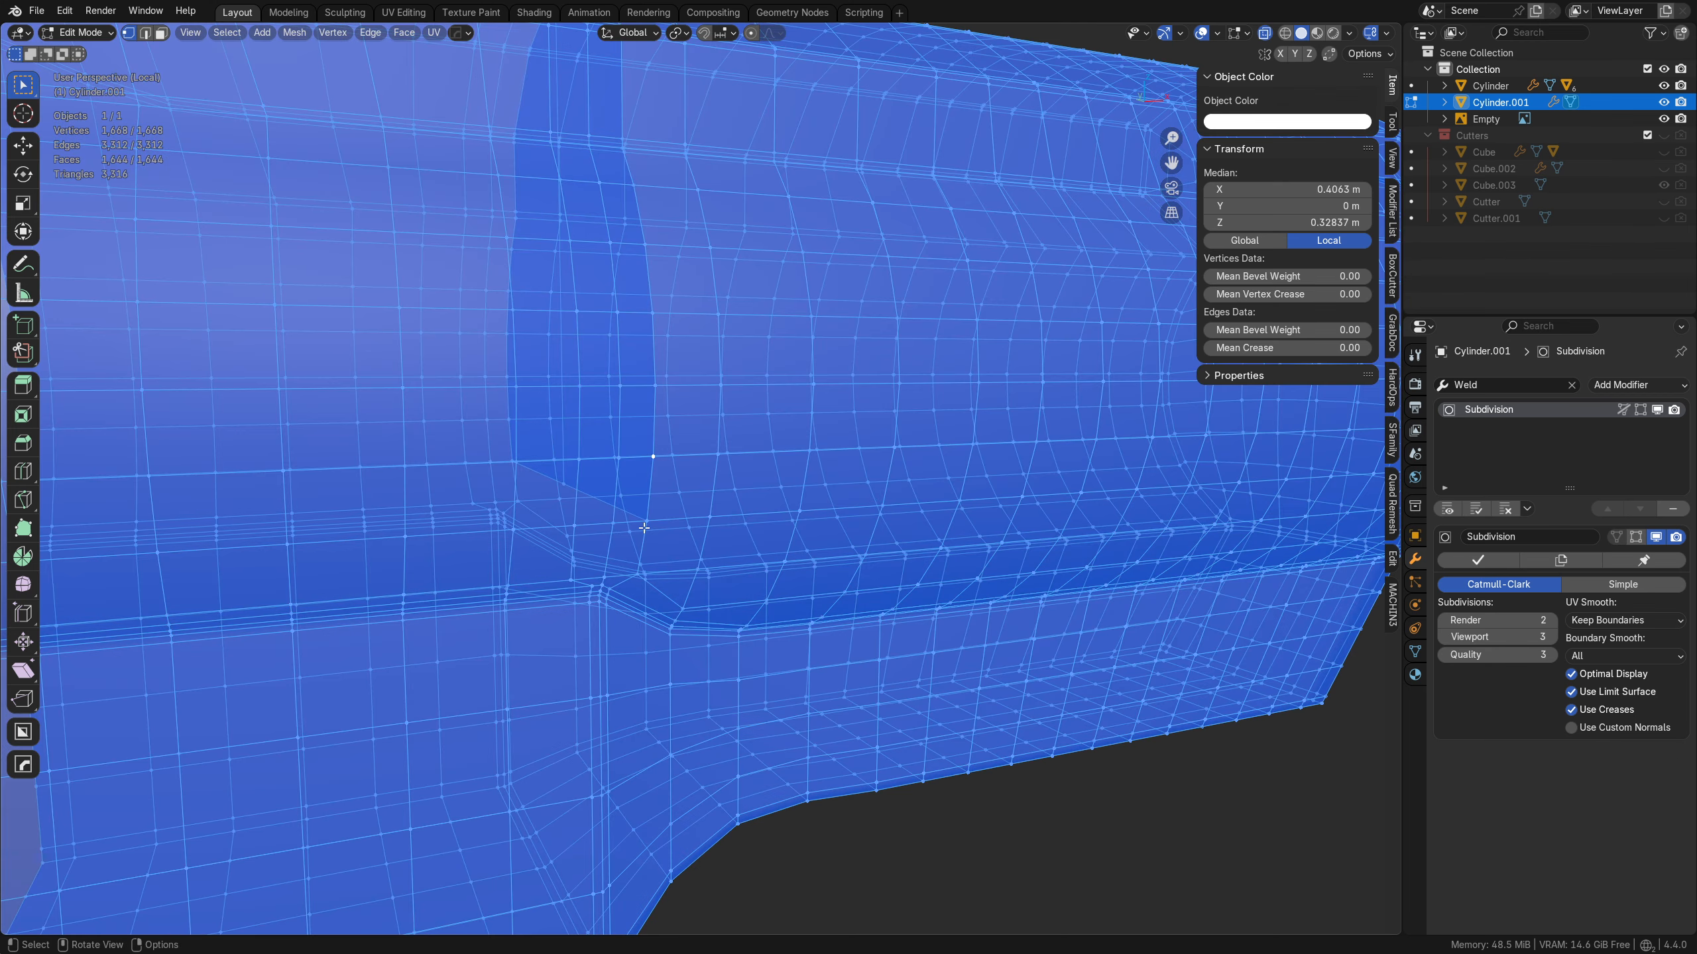
key(alt+z)
key(Tab)
click(636, 457)
scroll(677, 505, up, 8)
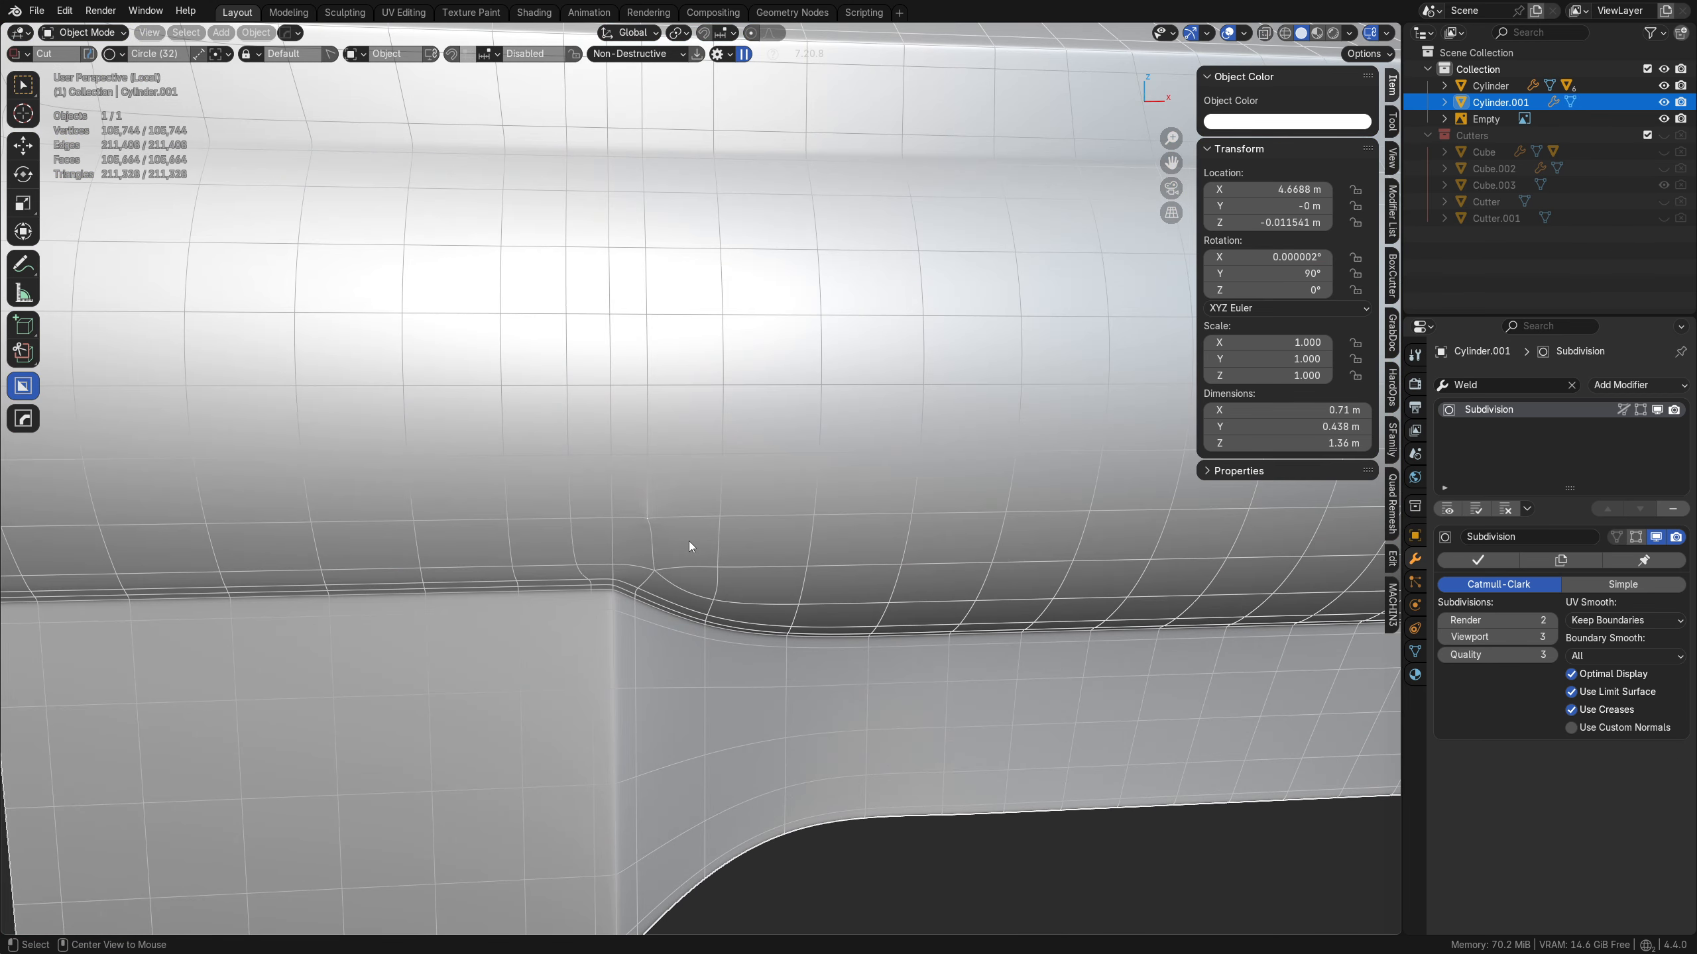
- Shift the vertex directly above the step corner's edge junction closer to that junction and return to Object Mode
key(Tab)
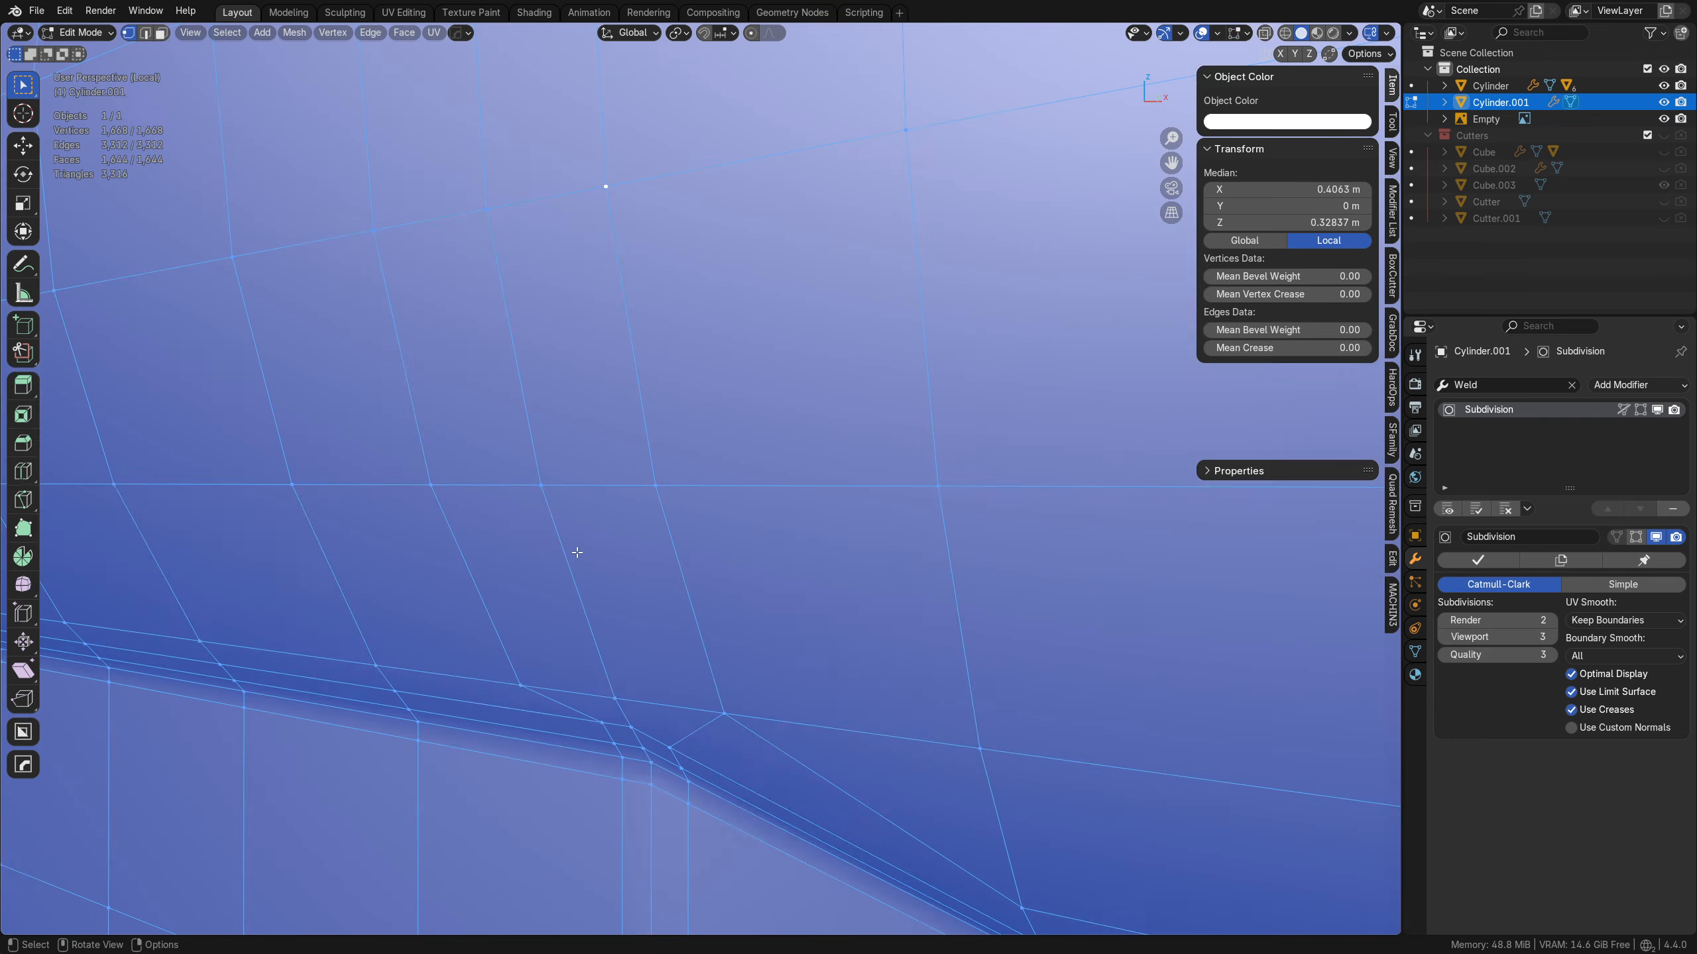
key(alt+a)
click(732, 695)
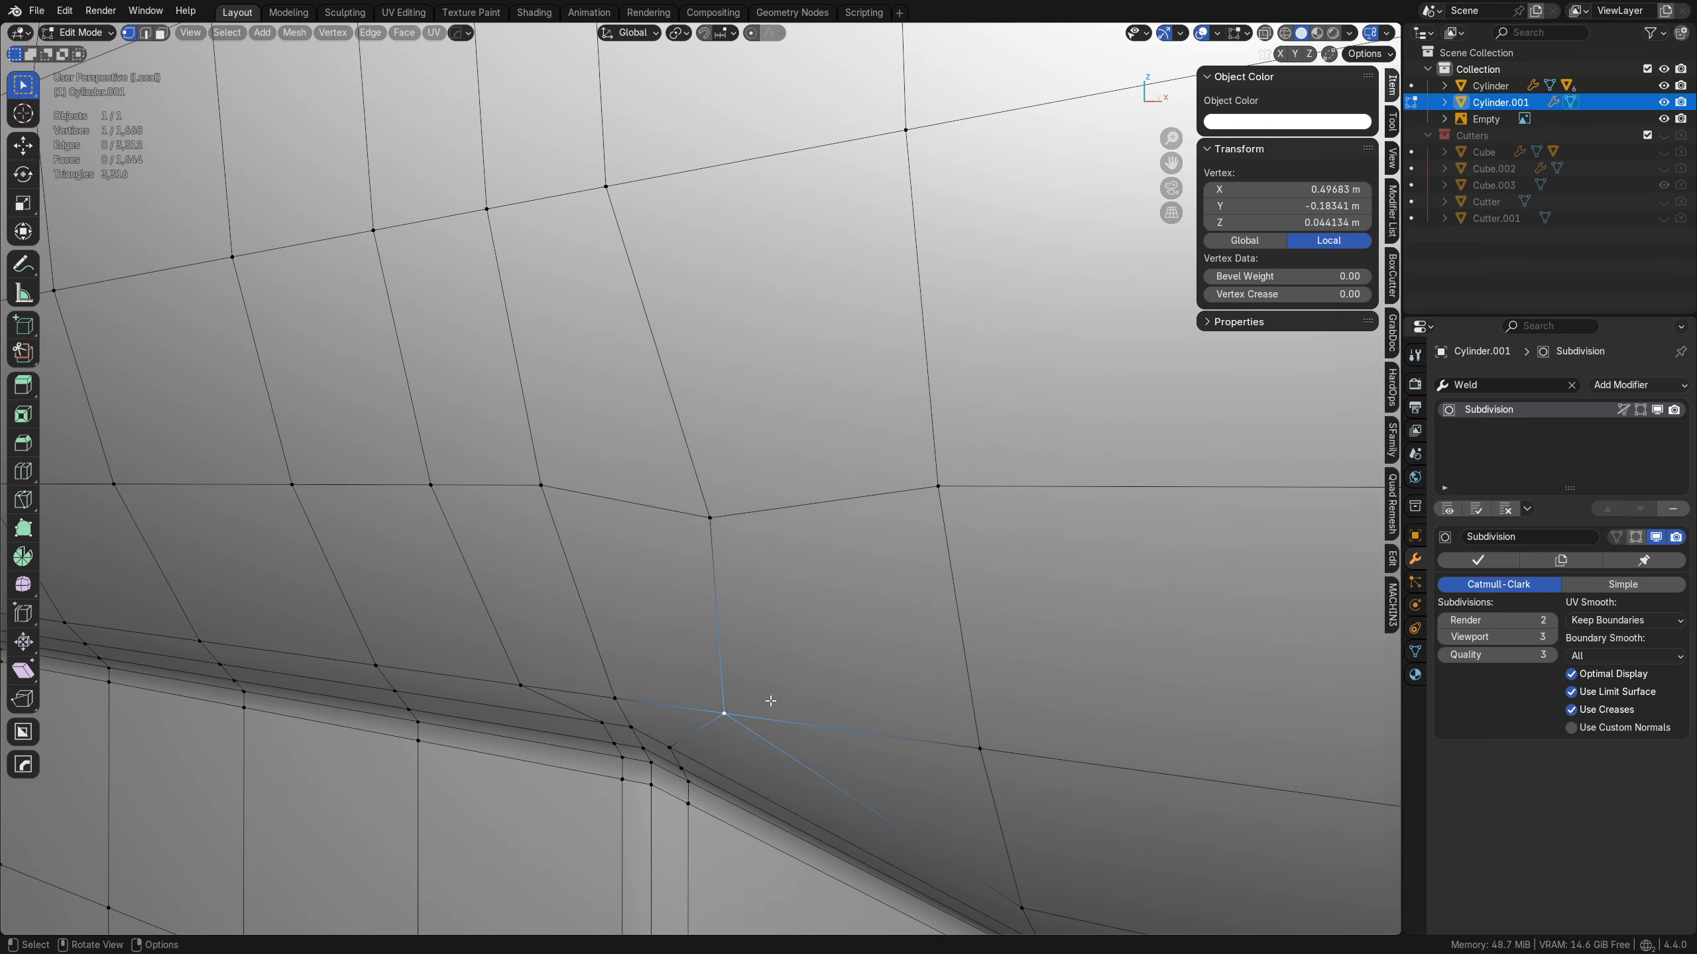
key(Tab)
- Delete the large n-gon faces capping one end of the body, selecting them in face mode with X-ray on
key(alt+z)
middle_drag(758, 555, 868, 574)
shift+middle_drag(892, 375, 685, 668)
key(Tab)
click(871, 422)
middle_drag(1019, 647, 597, 394)
scroll(554, 531, down, 10)
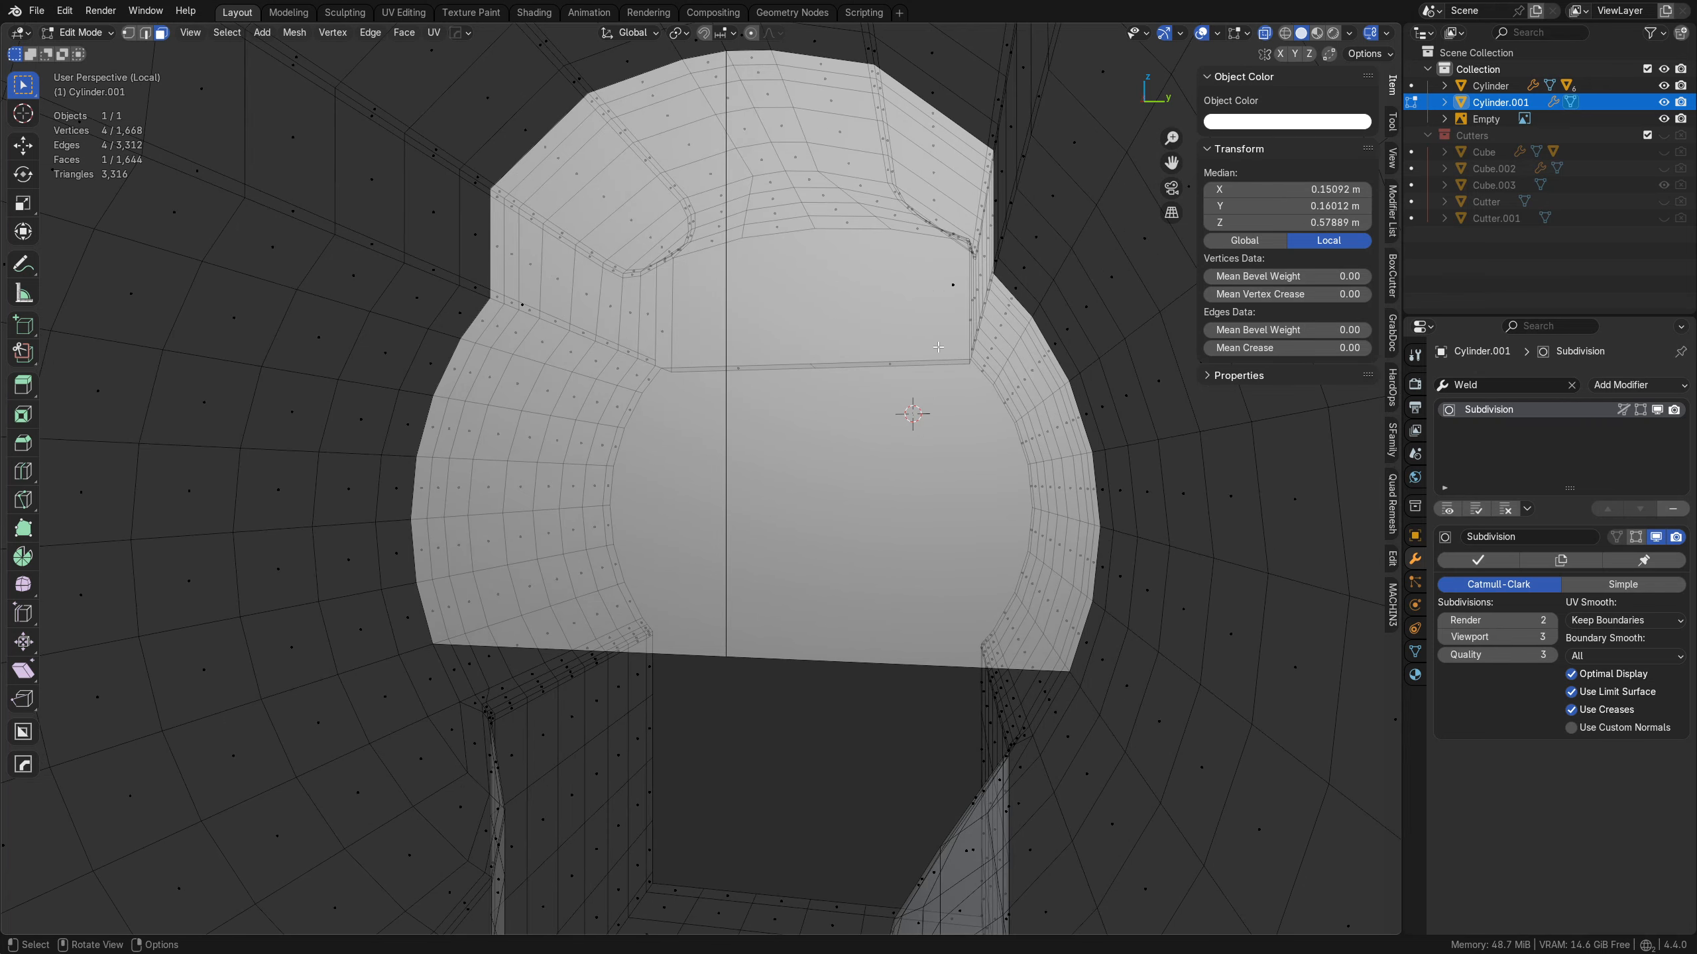
click(946, 281)
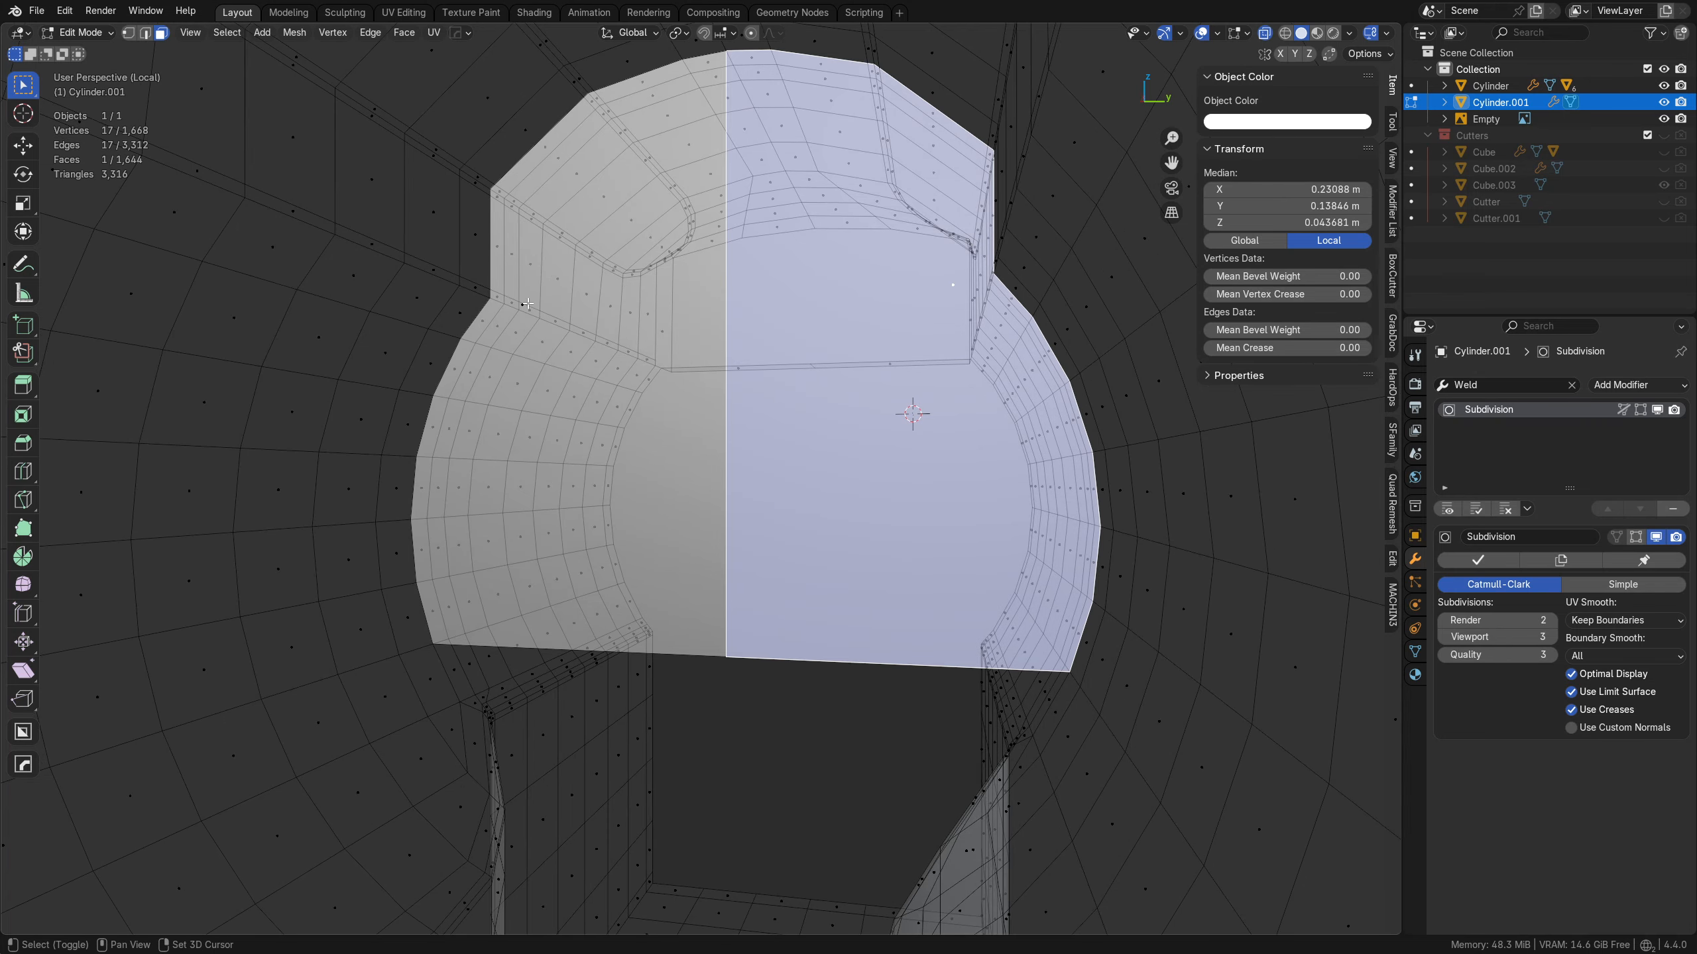
key(ctrl+l)
key(x)
click(846, 459)
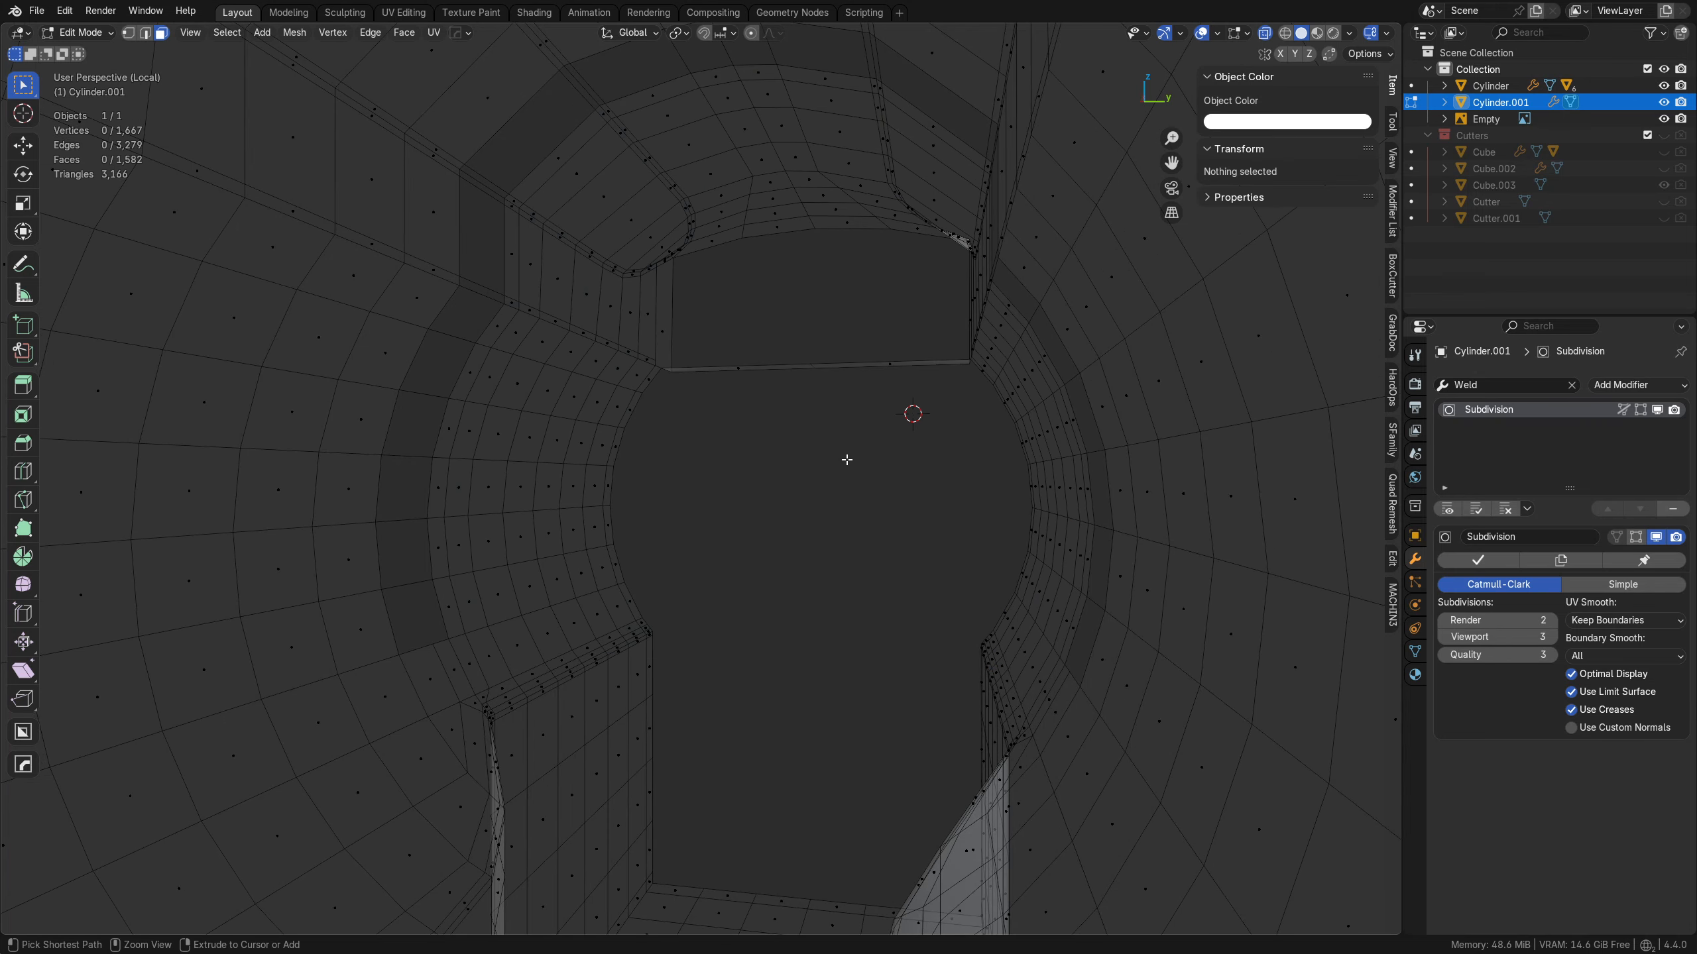
key(ctrl+z)
key(x)
click(828, 477)
- Delete the large cap faces at the opposite end of the body and return to Object Mode
key(Tab)
click(935, 381)
middle_drag(989, 414, 530, 546)
key(Tab)
click(533, 470)
middle_drag(738, 510, 827, 379)
alt+click(827, 378)
key(x)
click(829, 377)
key(Tab)
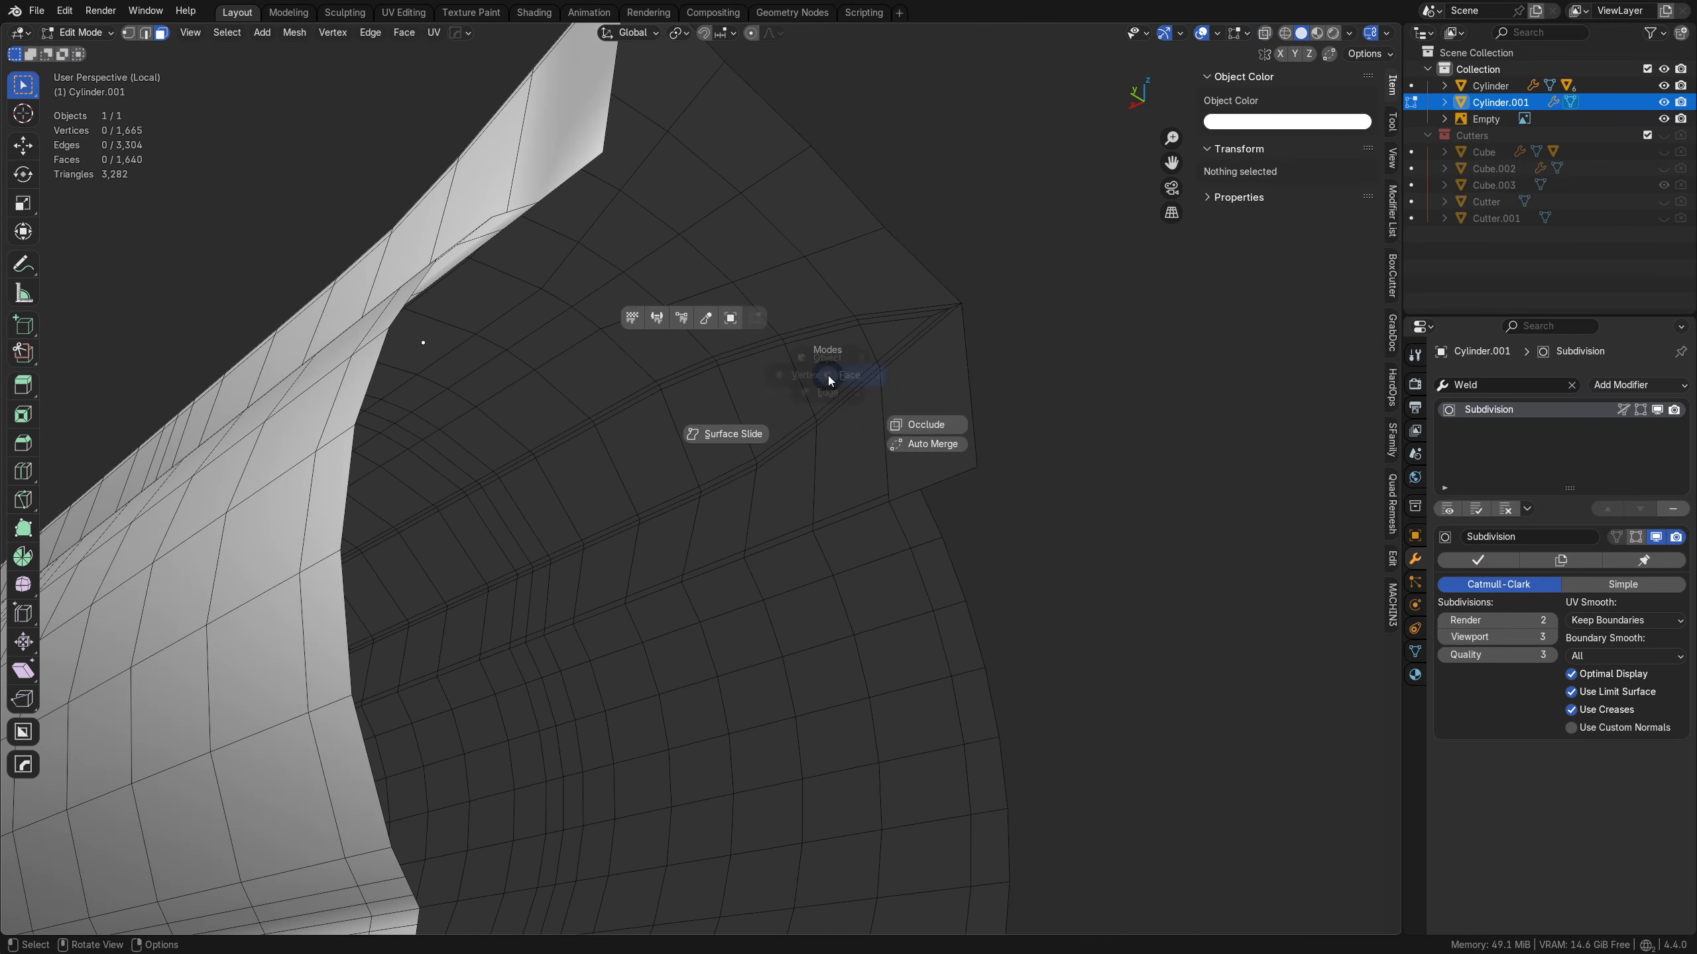
click(822, 334)
- In front view, knife a horizontal cut across the overhanging lip's lower side and a vertical cut in line with the body's end
middle_drag(820, 318, 485, 531)
middle_drag(715, 528, 594, 508)
click(788, 602)
alt+middle_drag(788, 601, 729, 579)
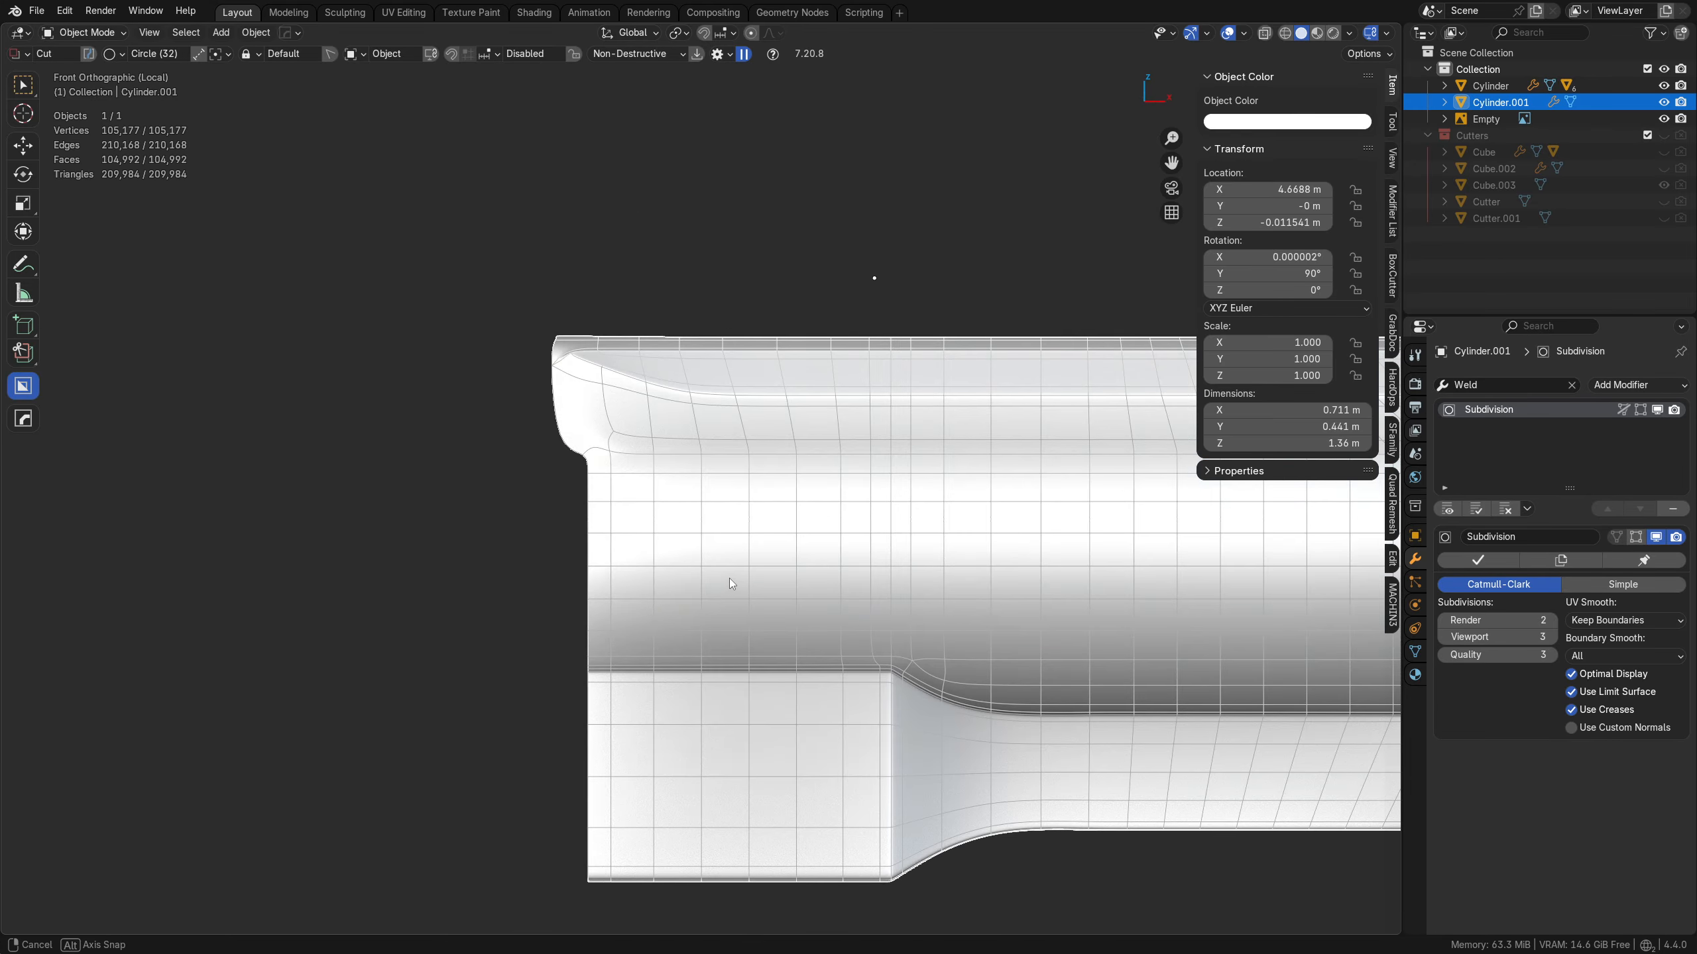
key(Tab)
click(710, 659)
scroll(694, 575, up, 5)
shift+middle_drag(621, 447, 868, 593)
scroll(825, 592, up, 2)
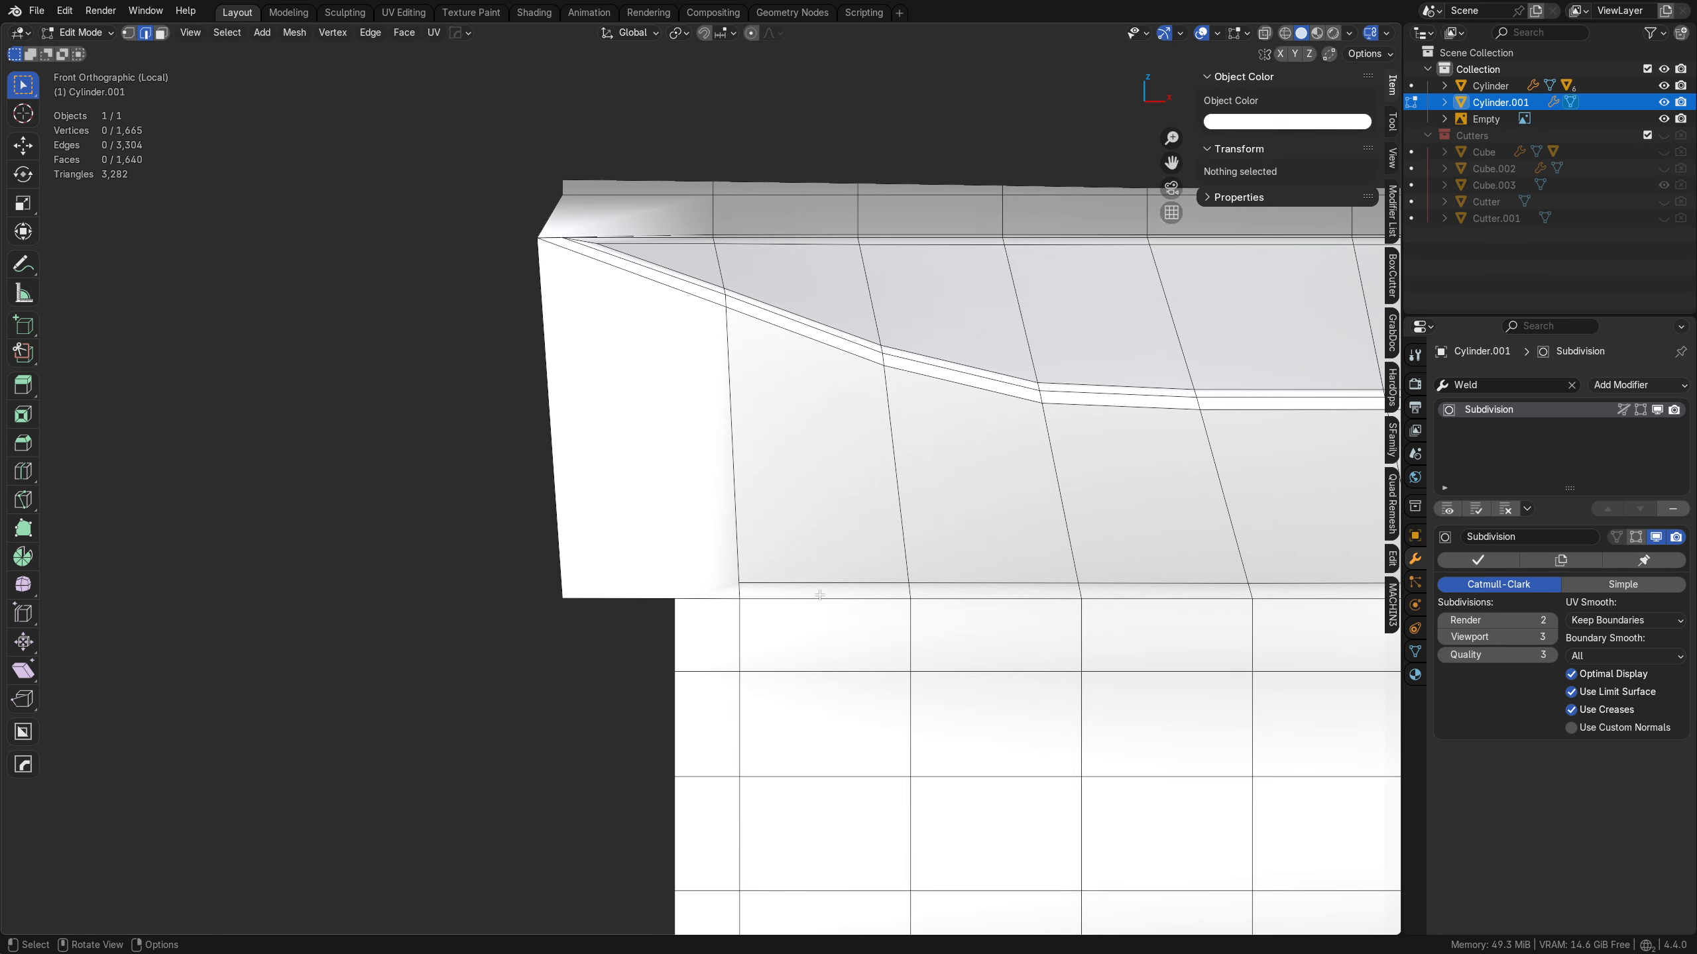
key(k)
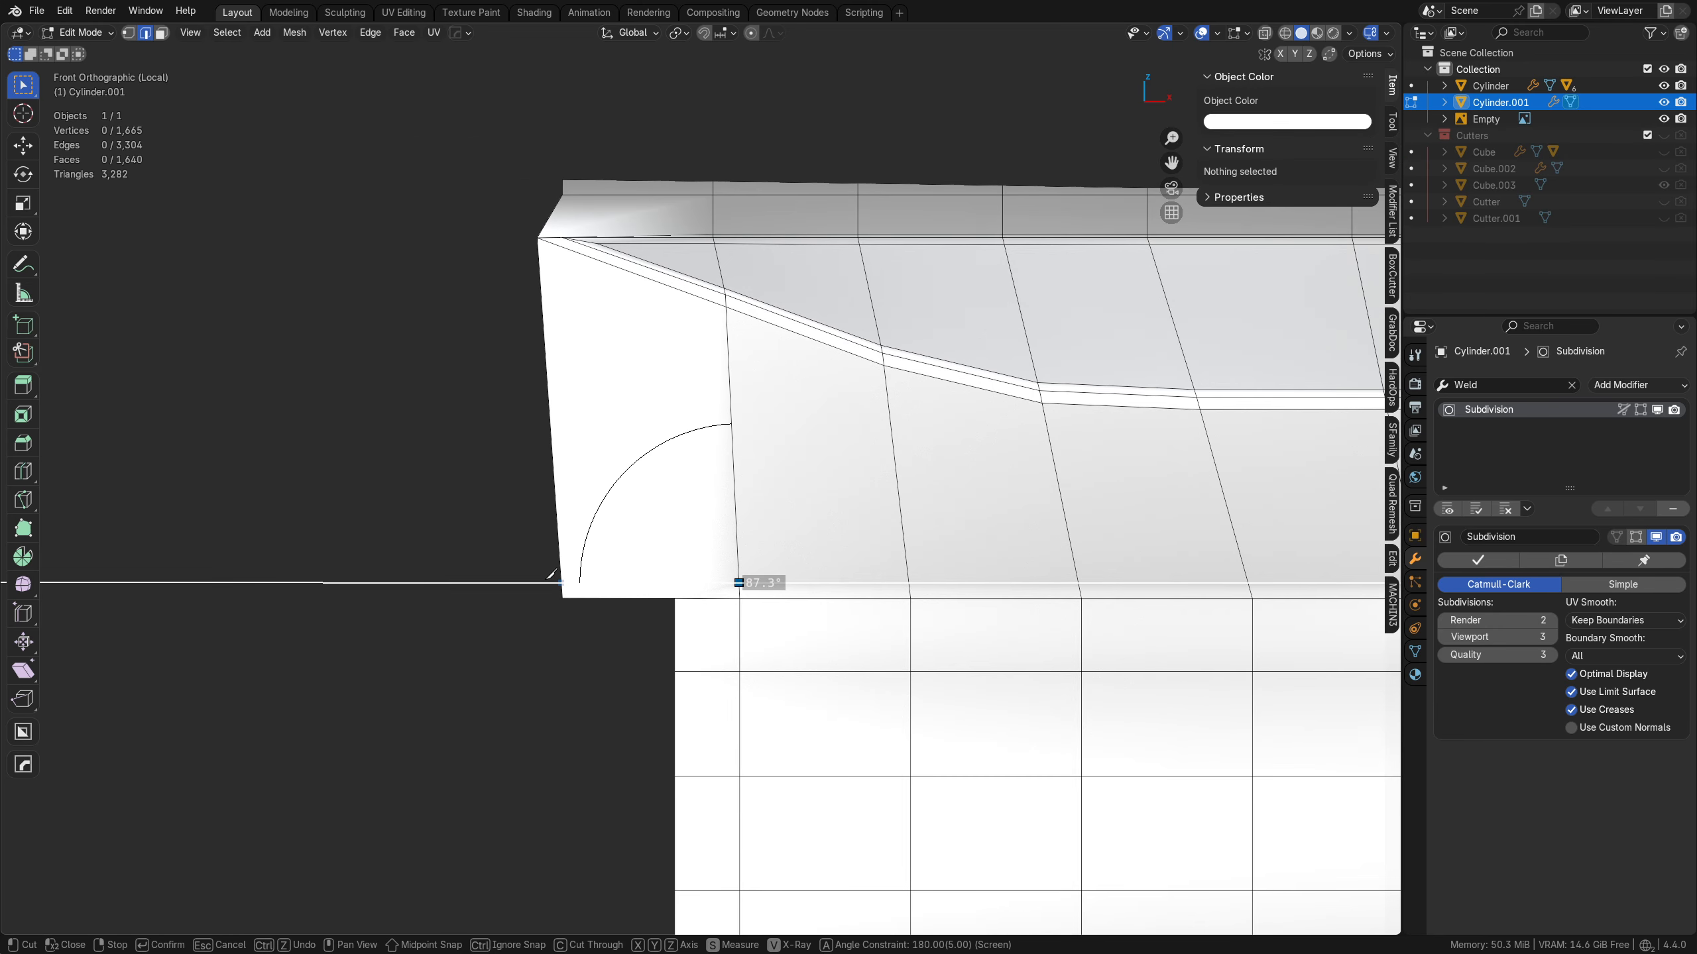
right_click(543, 579)
shift+middle_drag(745, 502, 752, 637)
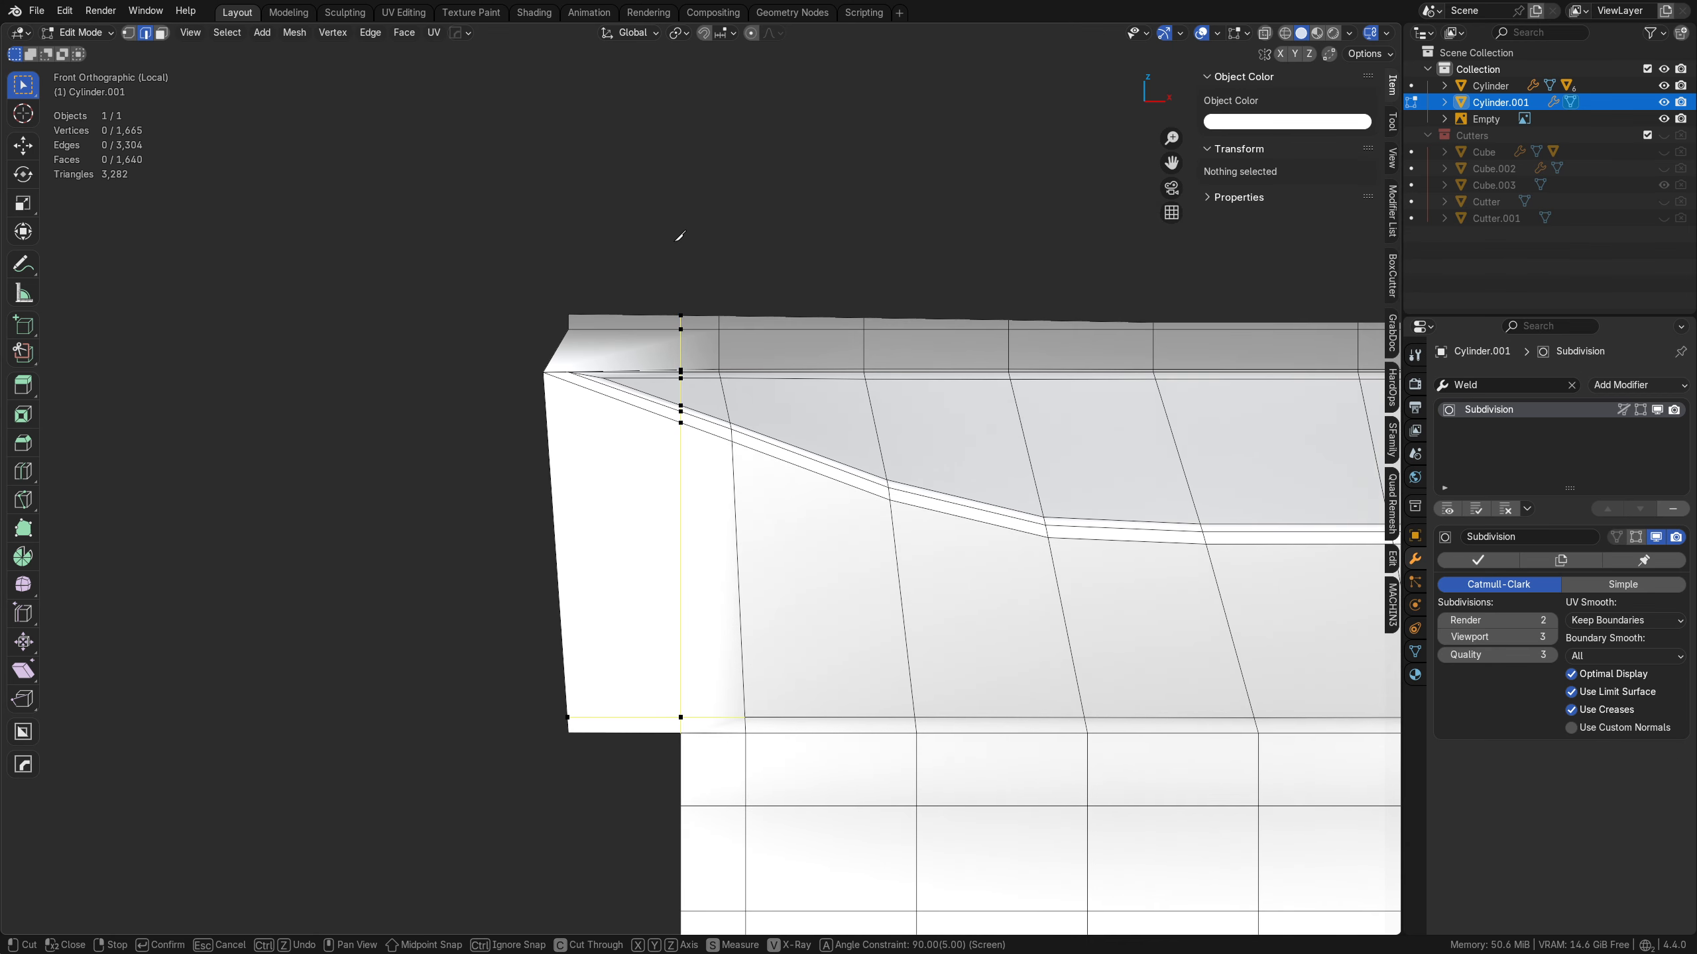
key(Return)
- Extrude the open boundary edge loop of the overhanging lip by -0.026485 m along X
key(Tab)
middle_drag(845, 478, 886, 546)
key(Tab)
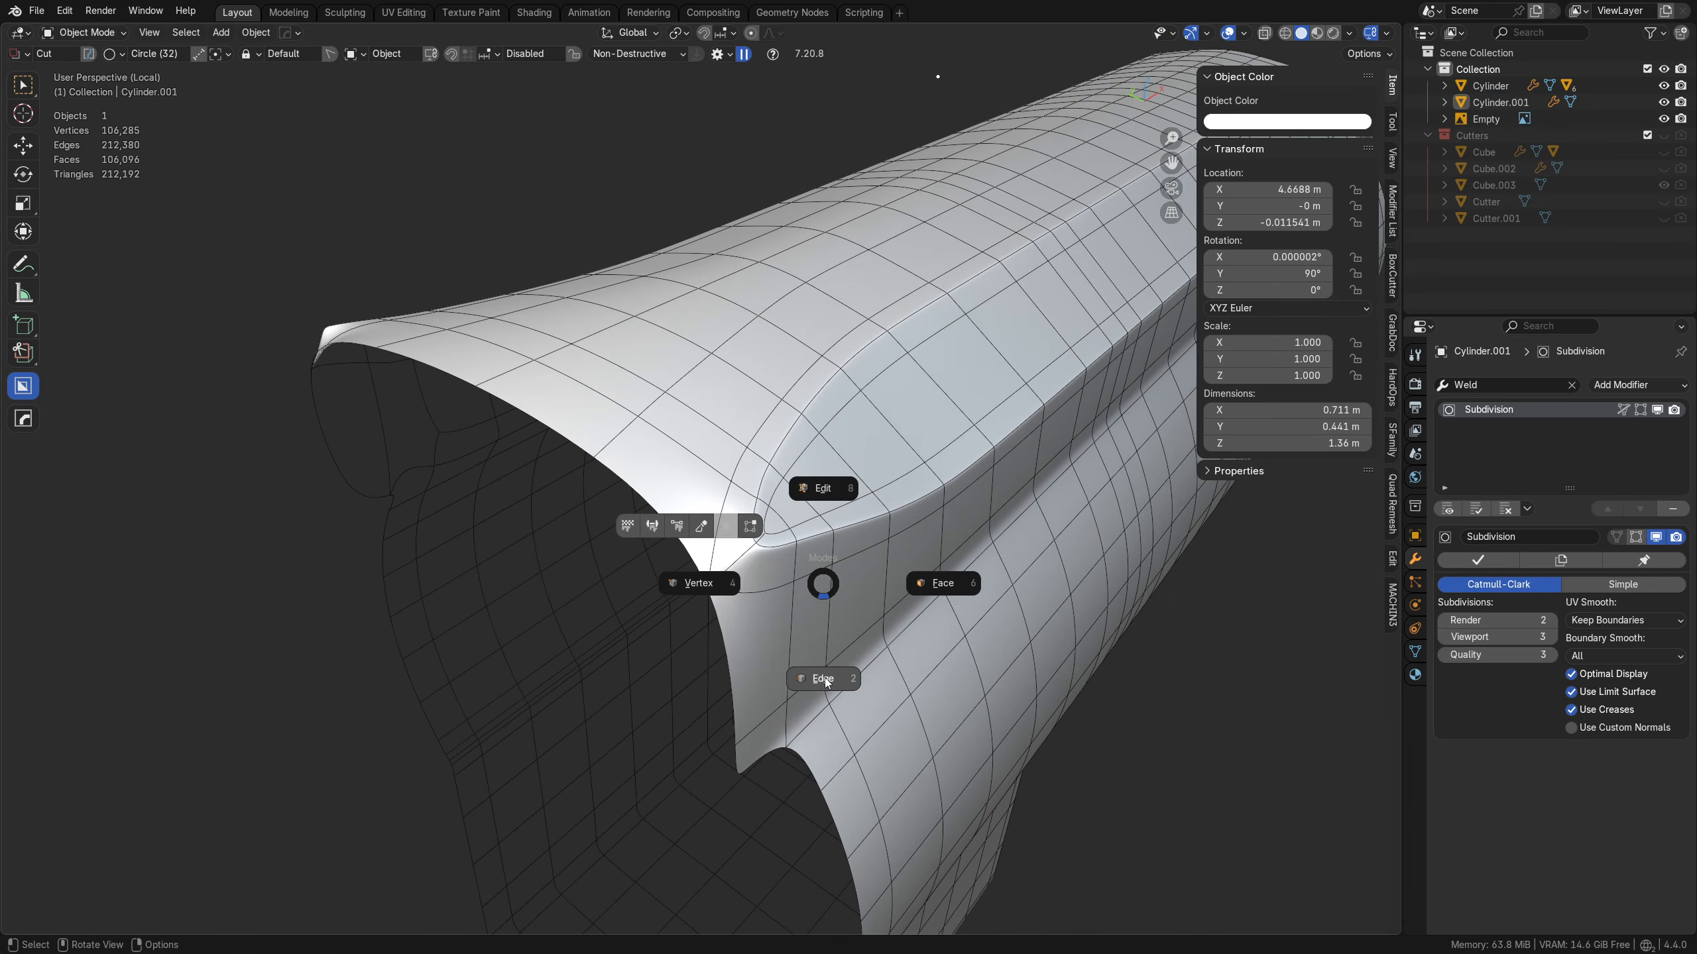
click(824, 677)
middle_drag(798, 622, 786, 588)
scroll(787, 588, up, 2)
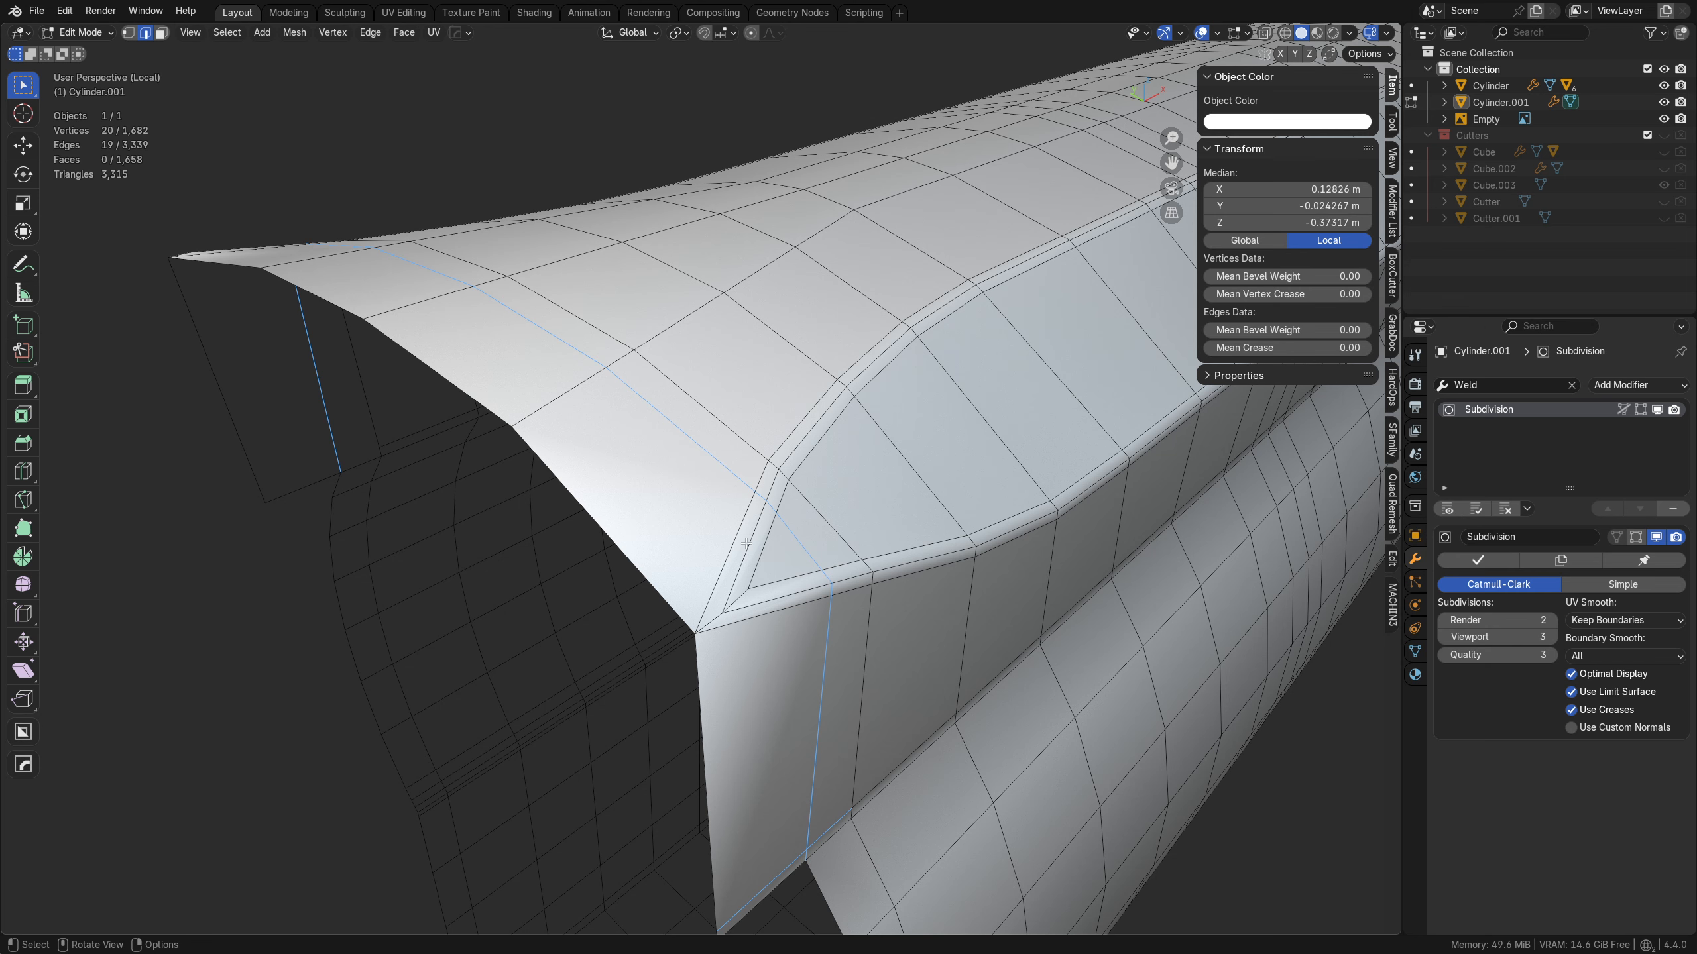
middle_drag(774, 688, 729, 588)
key(Tab)
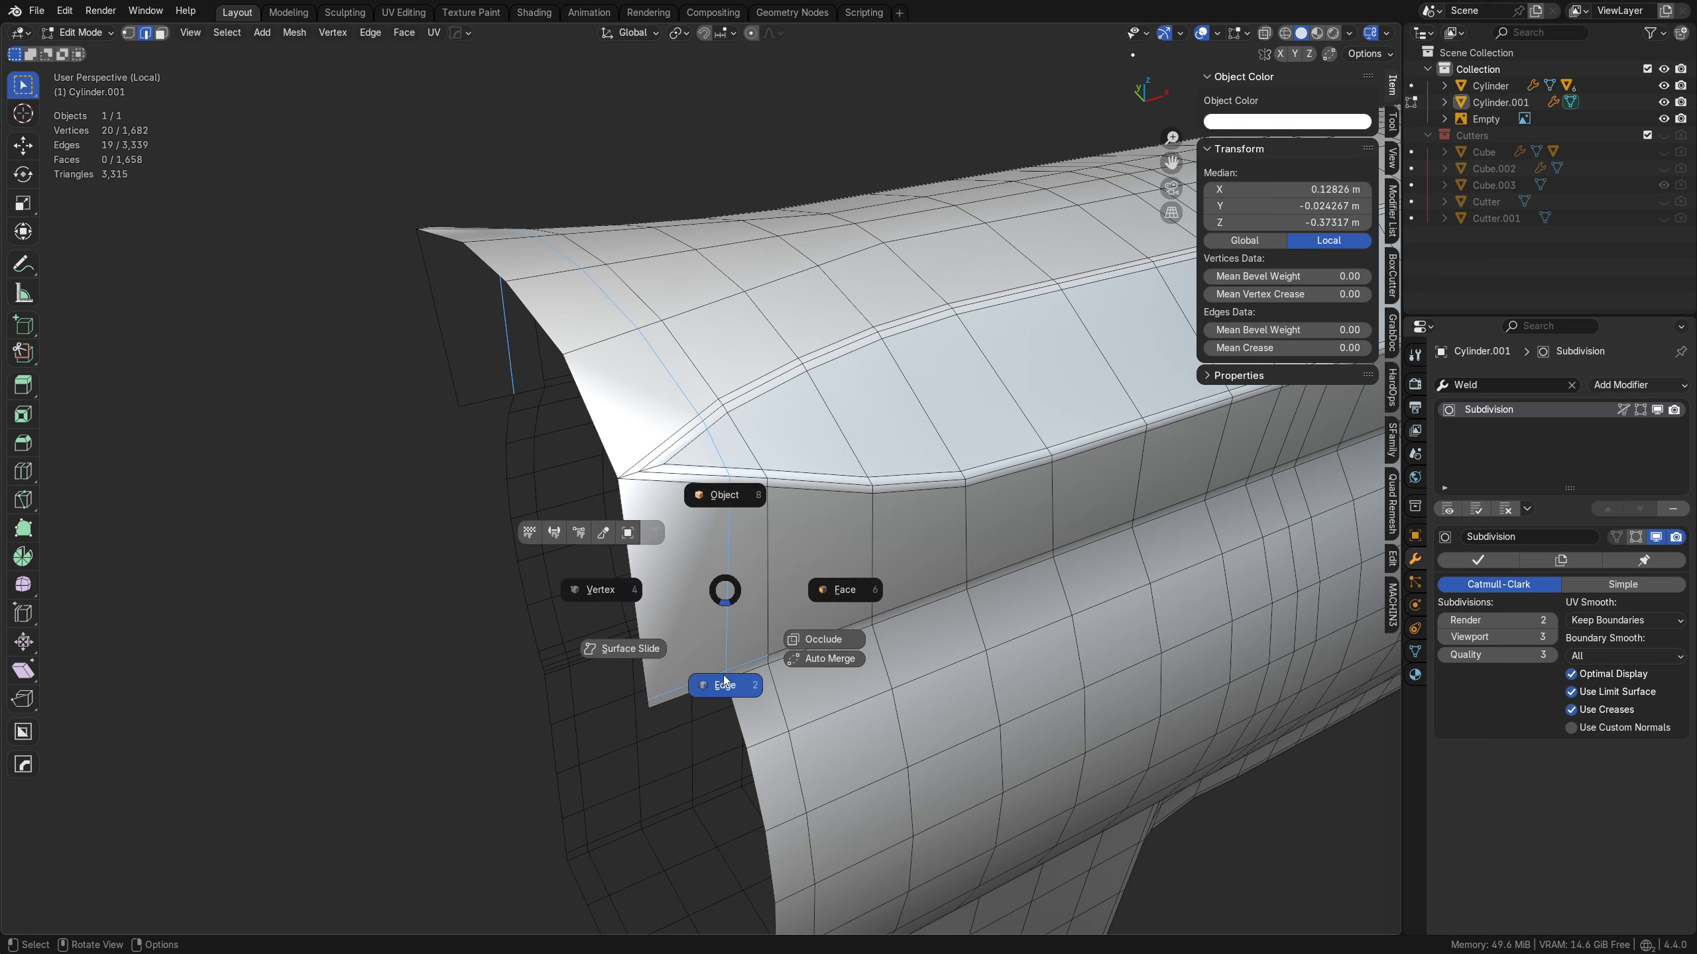
click(724, 681)
alt+click(642, 578)
key(e)
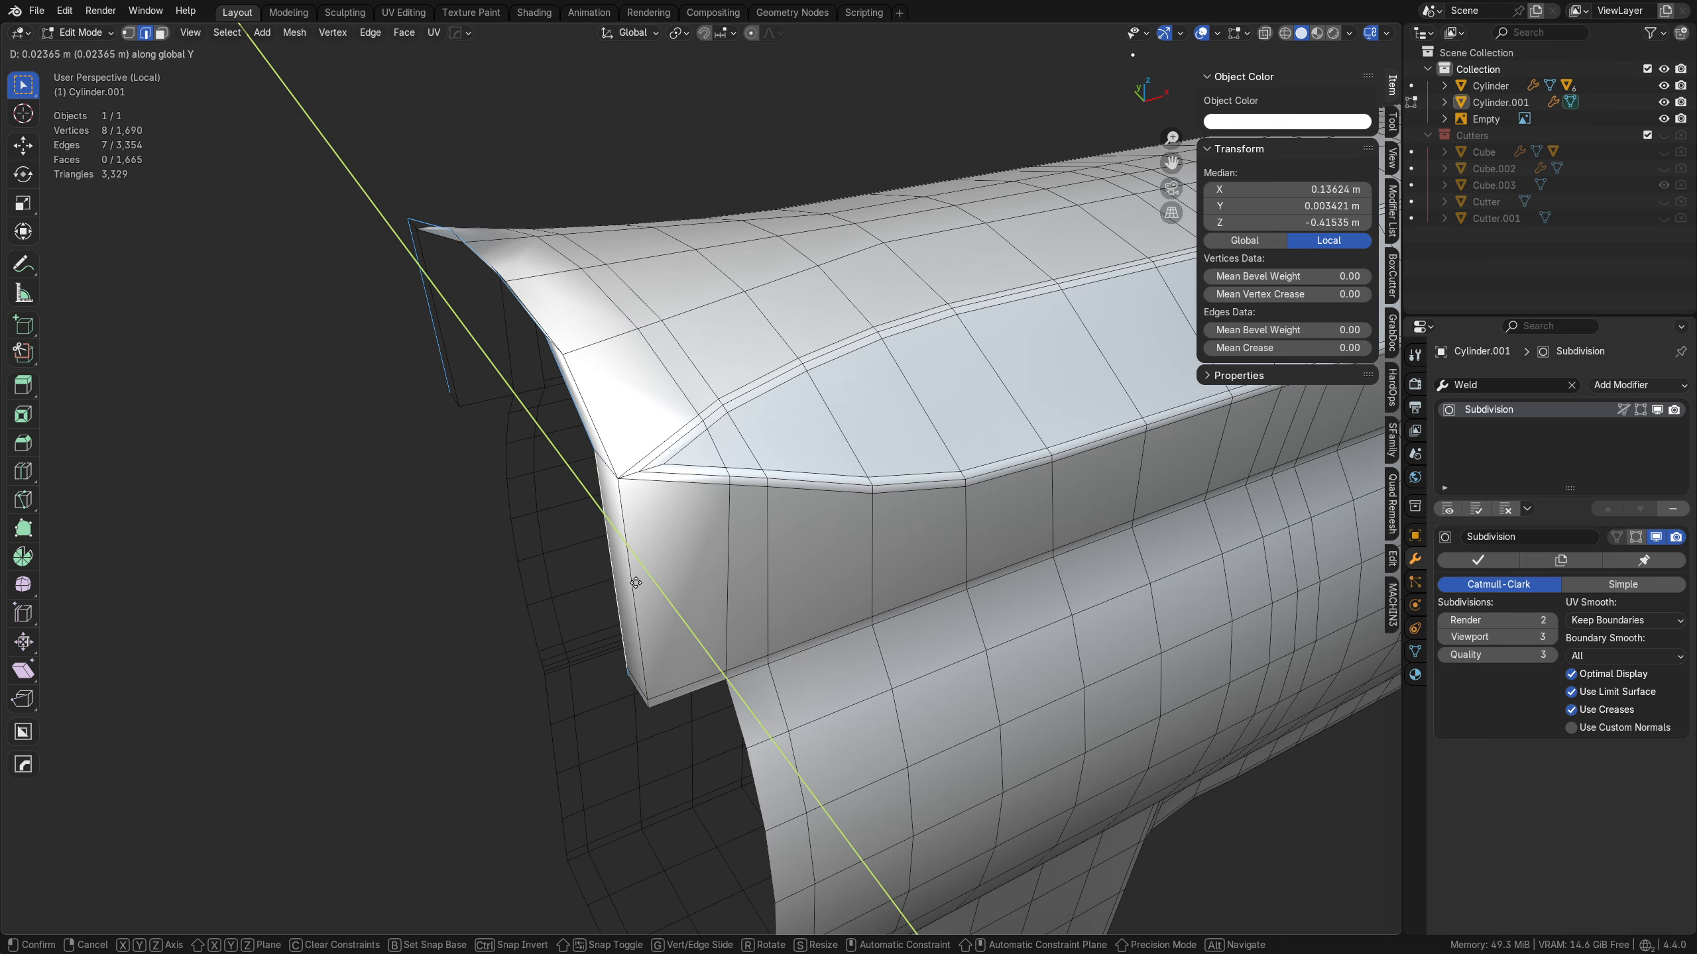
key(x)
click(635, 582)
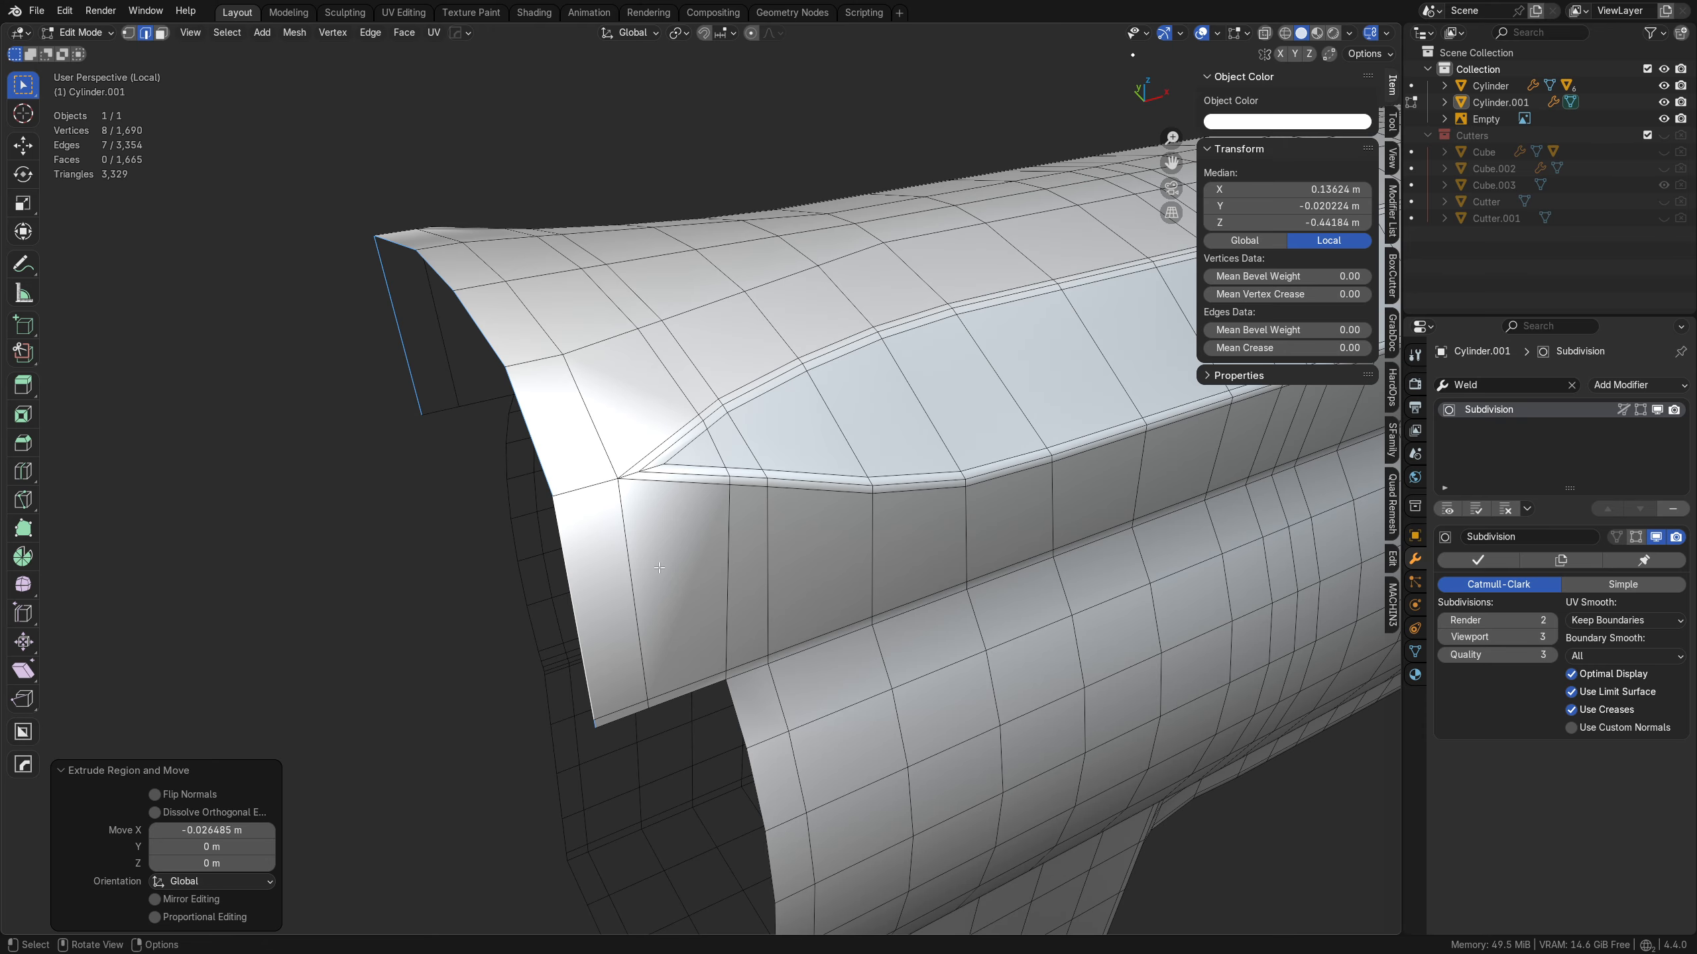
- Knife support edges along both sides of the extruded lip's corner edge up to the chamfer bevel, and switch to vertex selection
middle_drag(660, 567, 722, 568)
key(alt+a)
key(k)
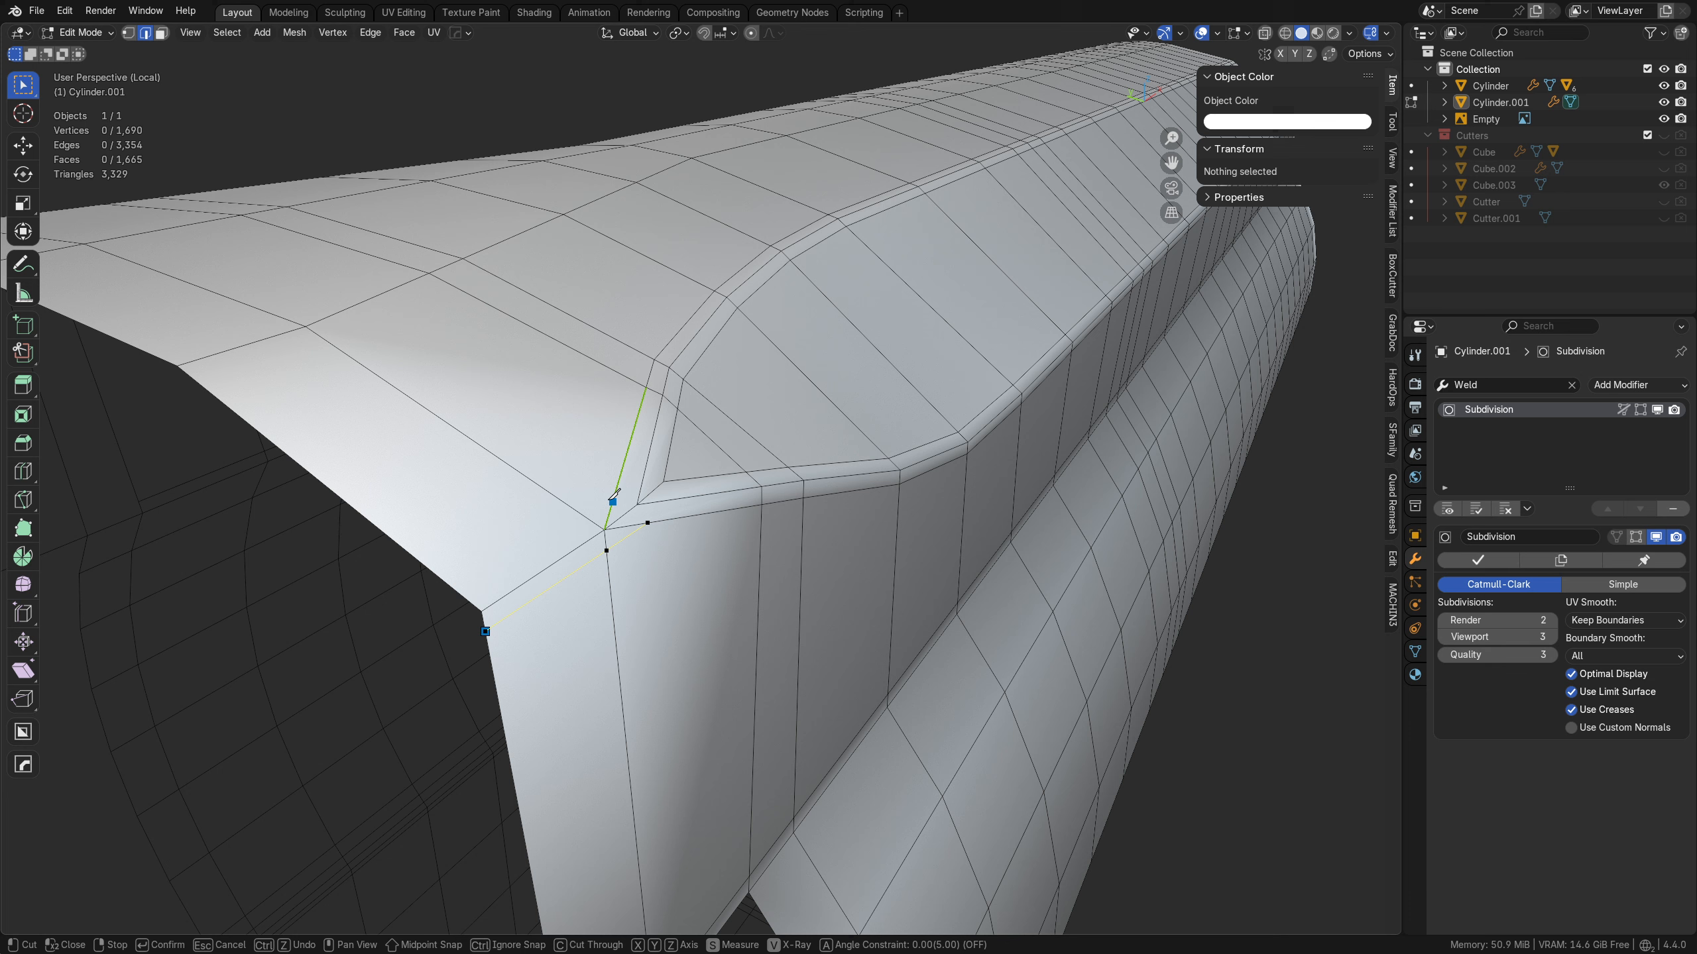
key(Return)
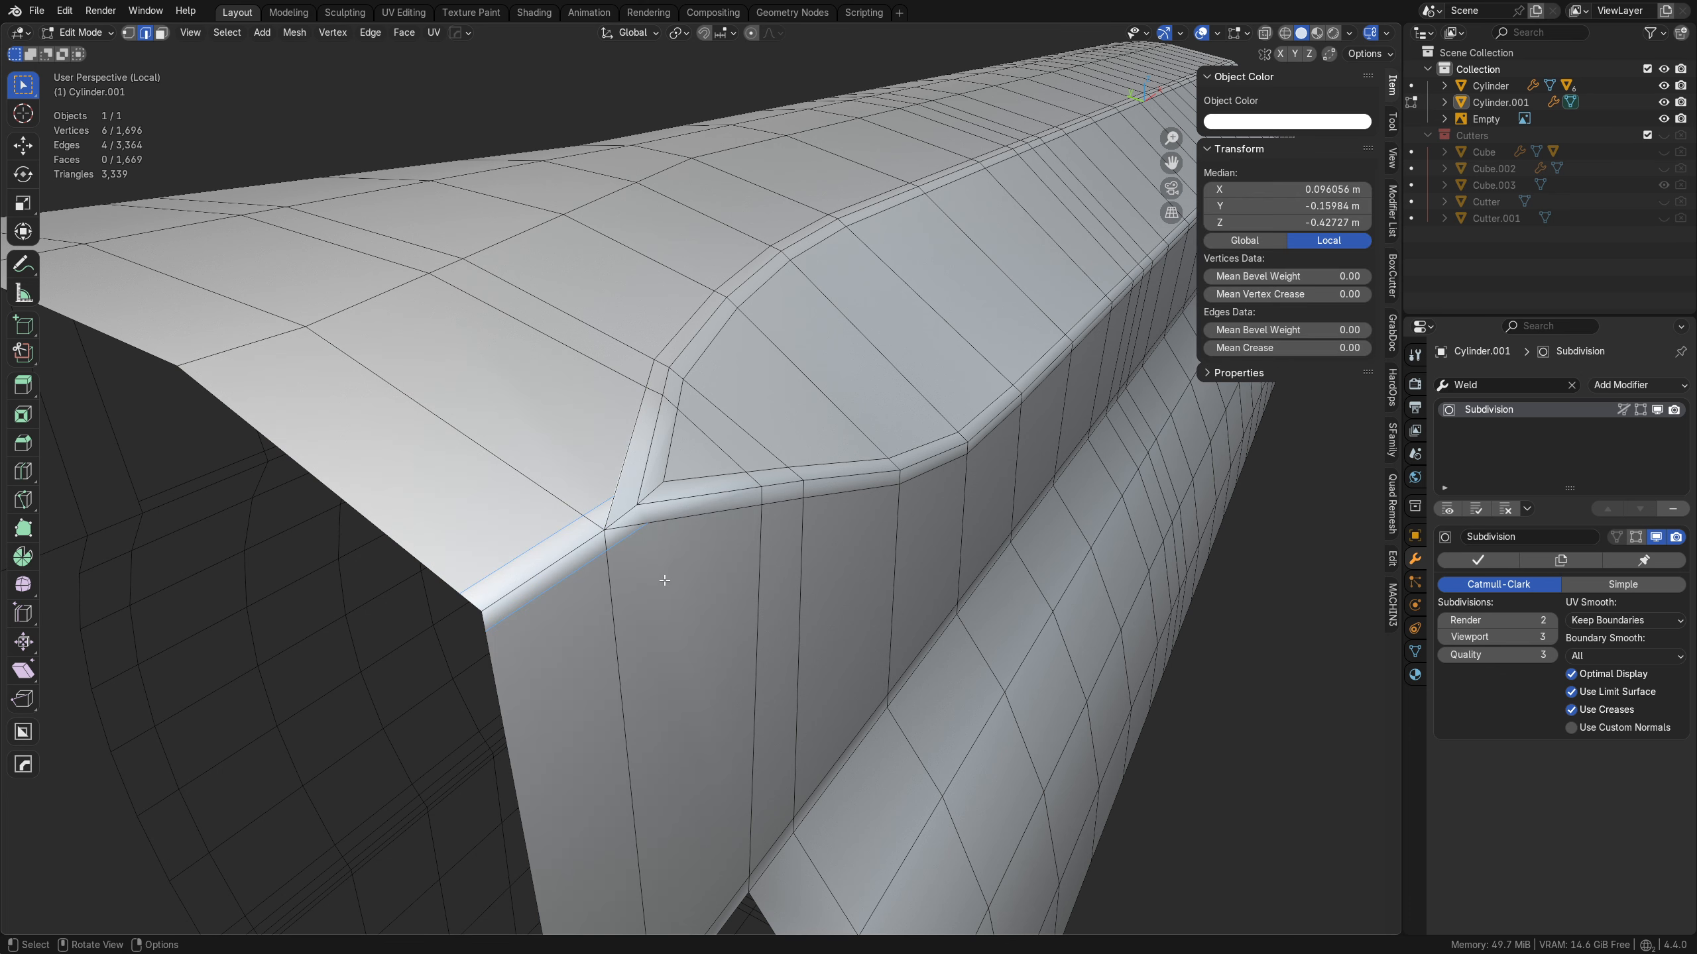
key(Tab)
click(576, 552)
- Try merging the knife vertices on the chamfer bevel into their lip-side neighbours on both sides of the corner, and undo the merges
click(646, 526)
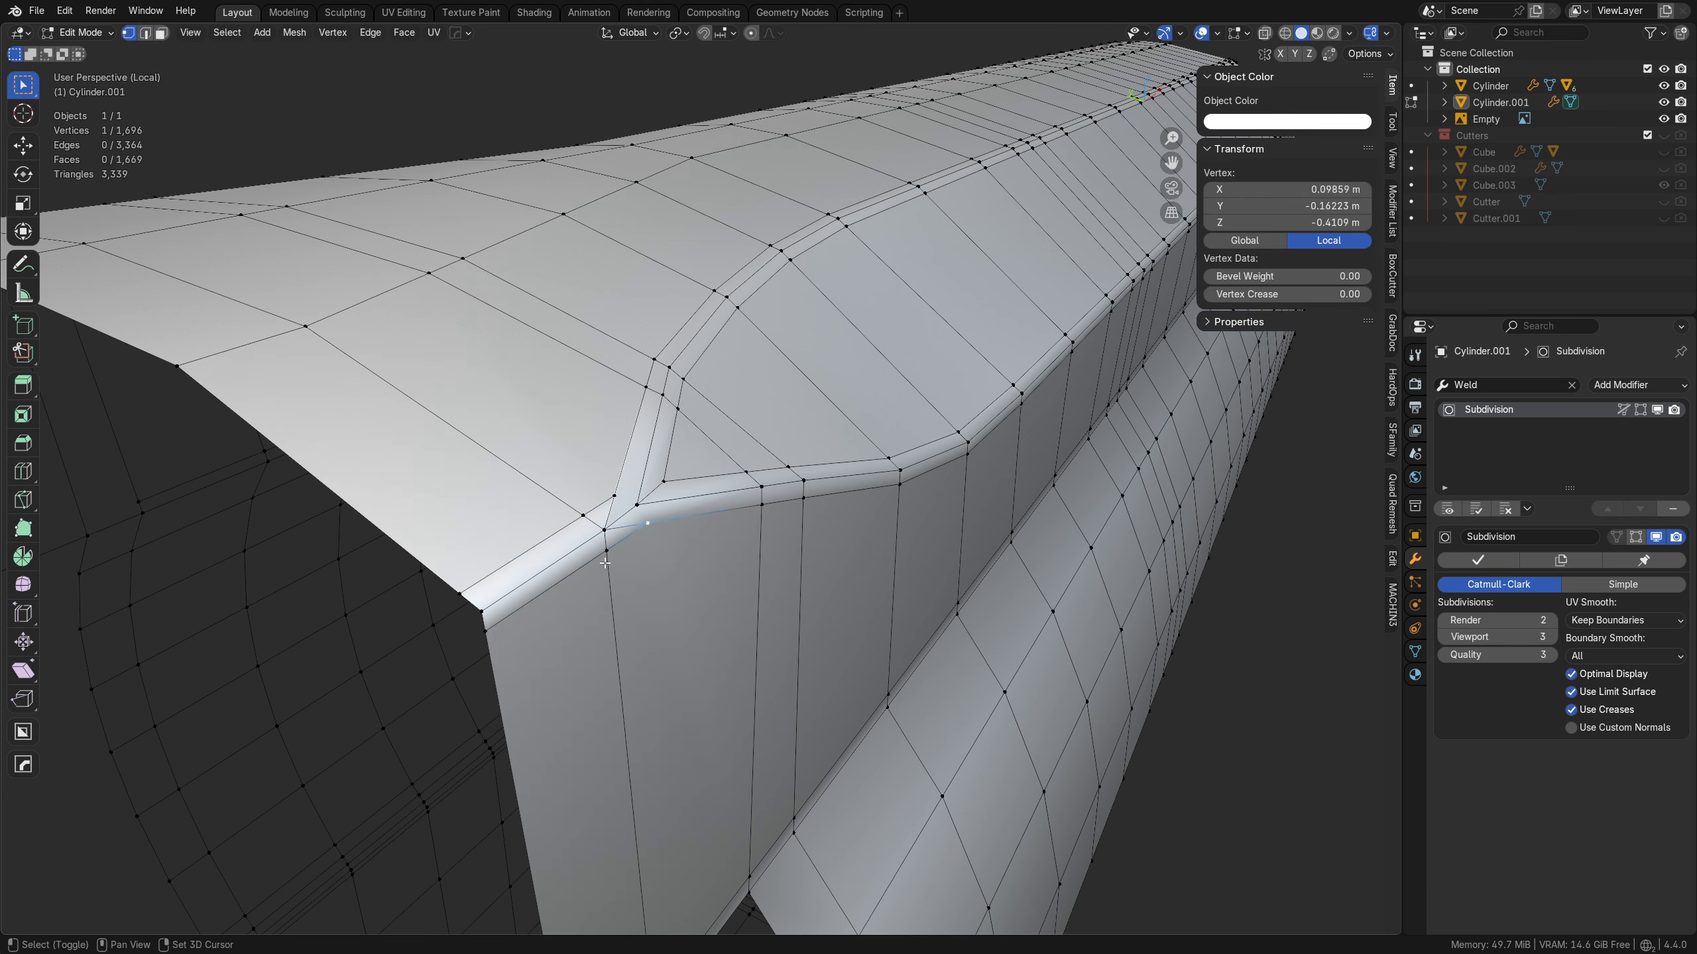
shift+click(605, 561)
key(1)
click(615, 498)
shift+click(583, 516)
key(1)
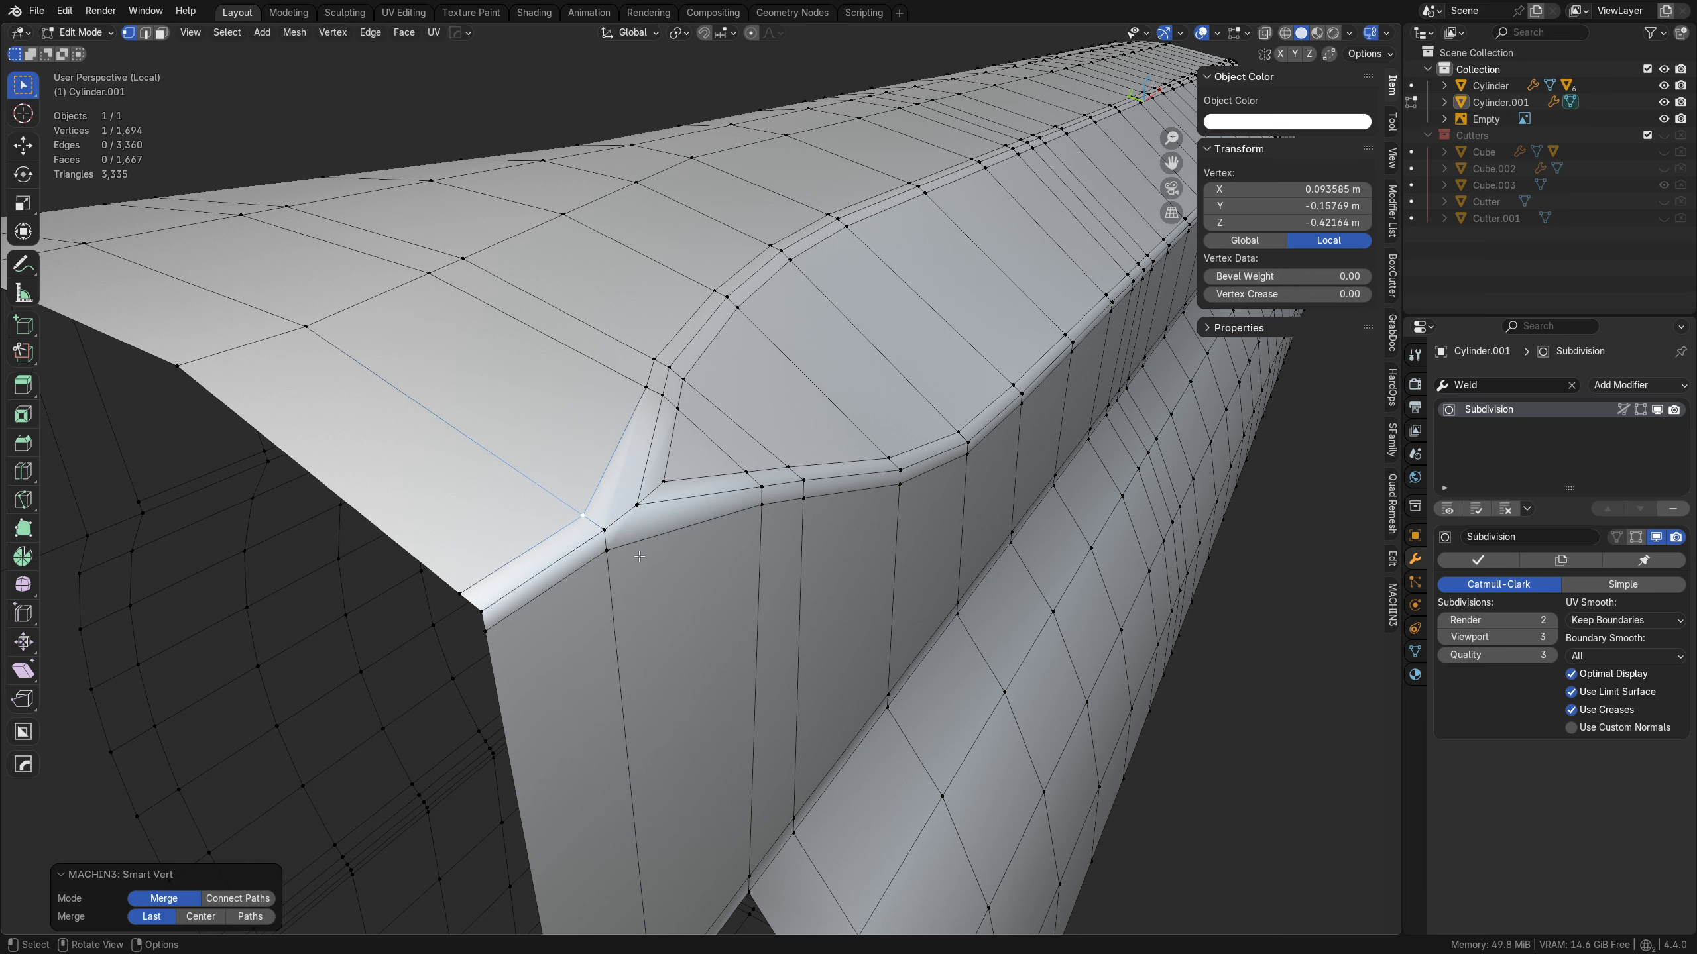
key(ctrl+z)
key(ctrl+z)
key(ctrl+z)
key(ctrl+z)
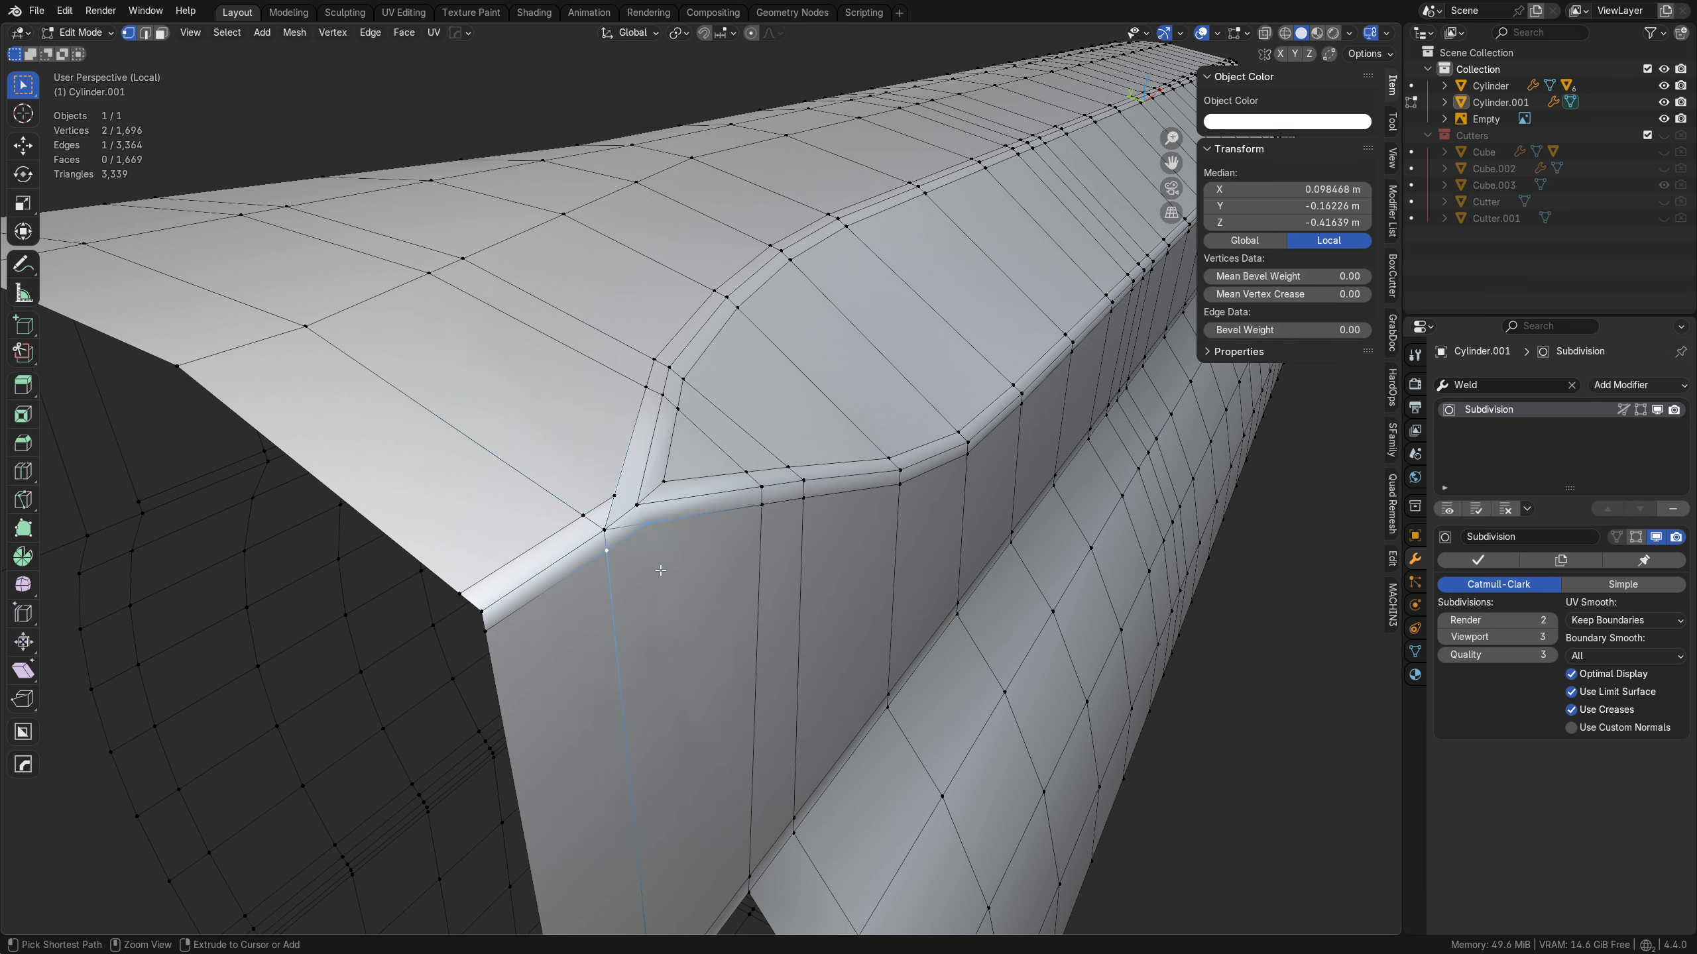
- Merge each lip-side knife vertex into its chamfer-bevel neighbour using Smart Vert at Last, and view the smoothed corner in Object Mode
click(609, 556)
shift+click(647, 526)
key(1)
click(583, 516)
shift+click(614, 497)
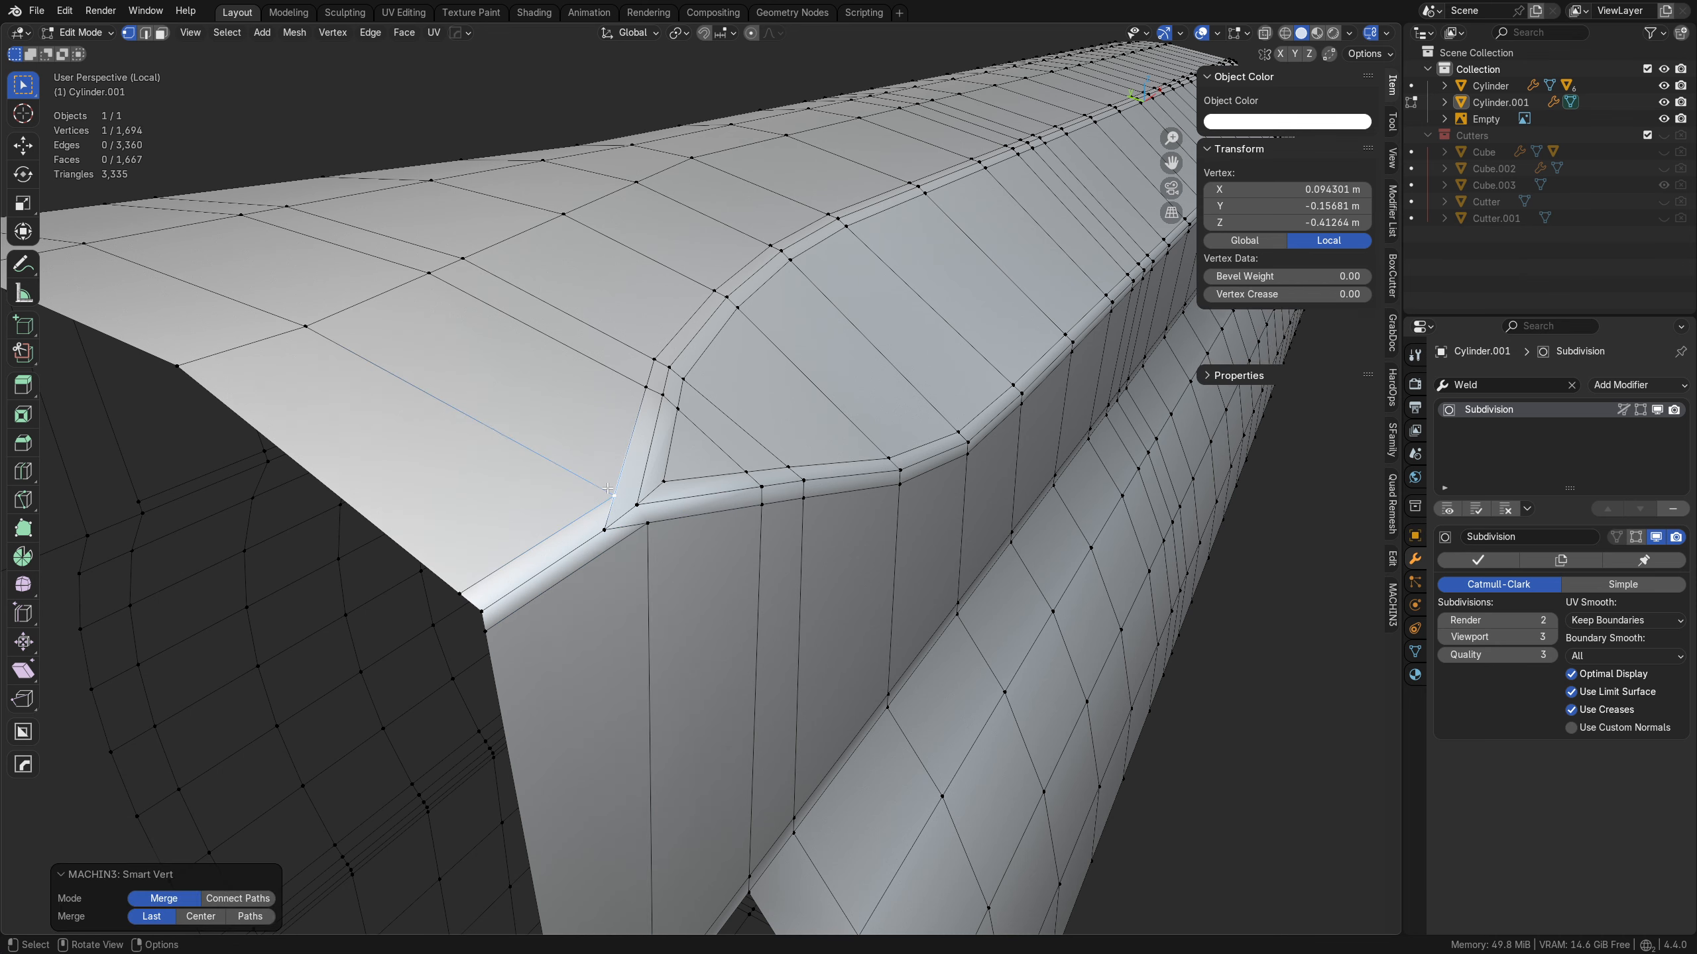
key(1)
key(Tab)
click(768, 504)
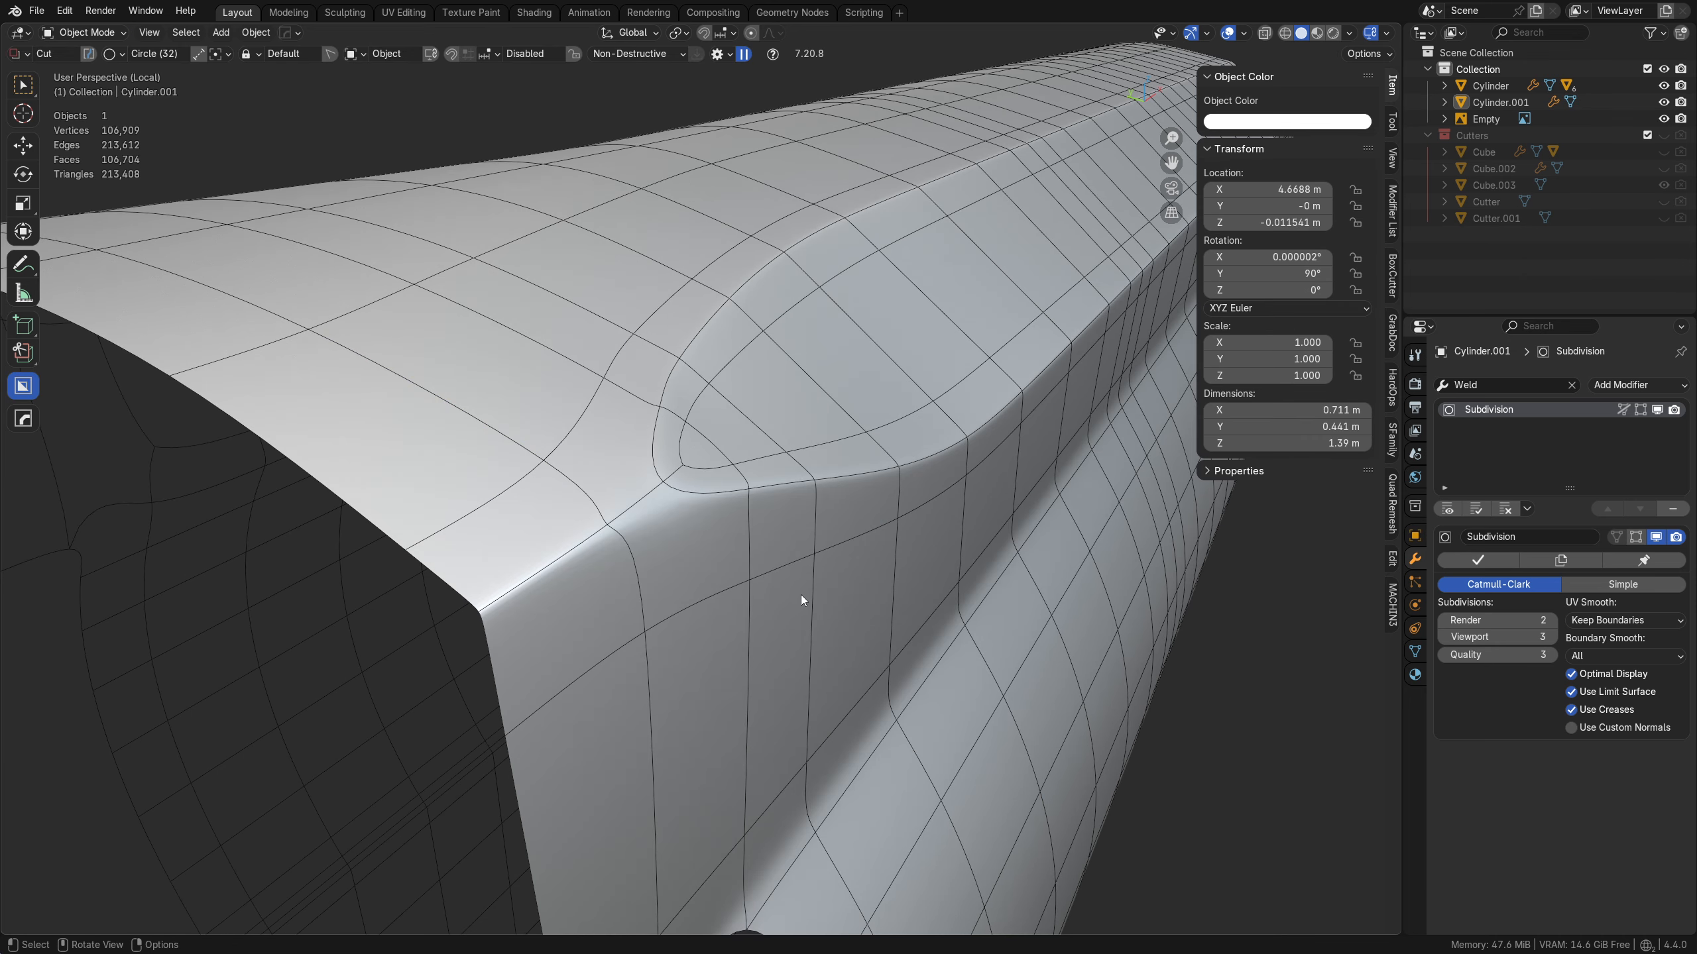
scroll(723, 594, up, 2)
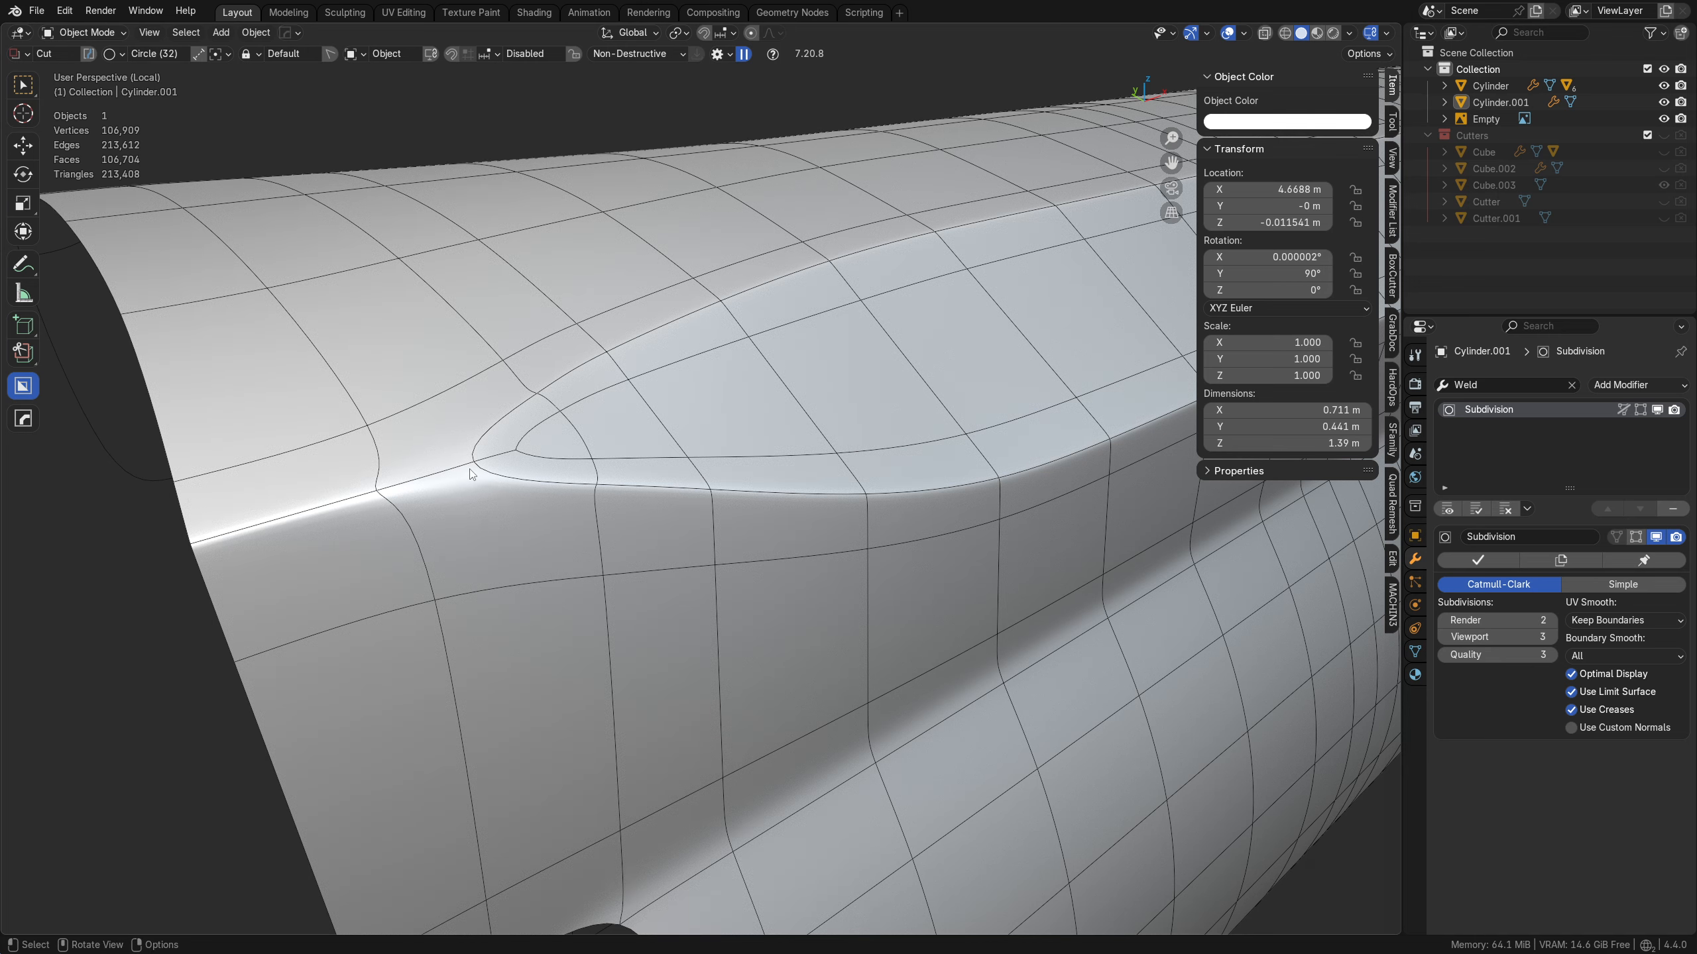
- Knife a cornered cut across both bevel strips and the chamfer face around its pointed tip, and view the result in Object Mode
key(Tab)
click(488, 569)
middle_drag(617, 597, 893, 497)
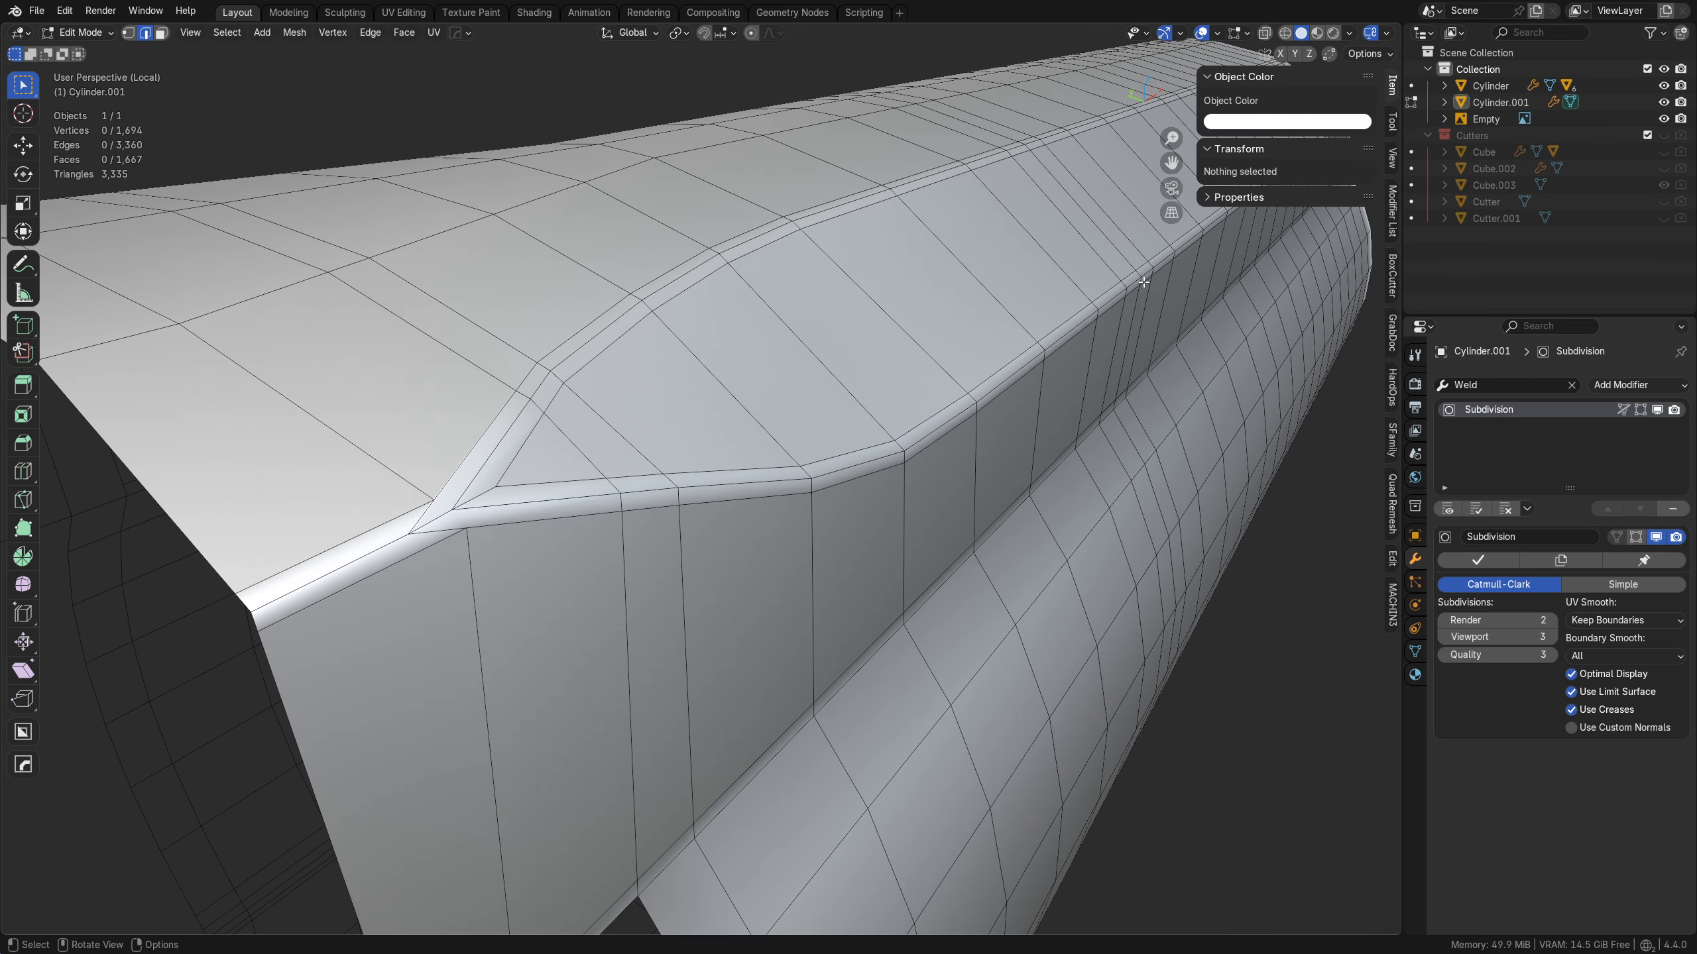
middle_drag(506, 528, 723, 553)
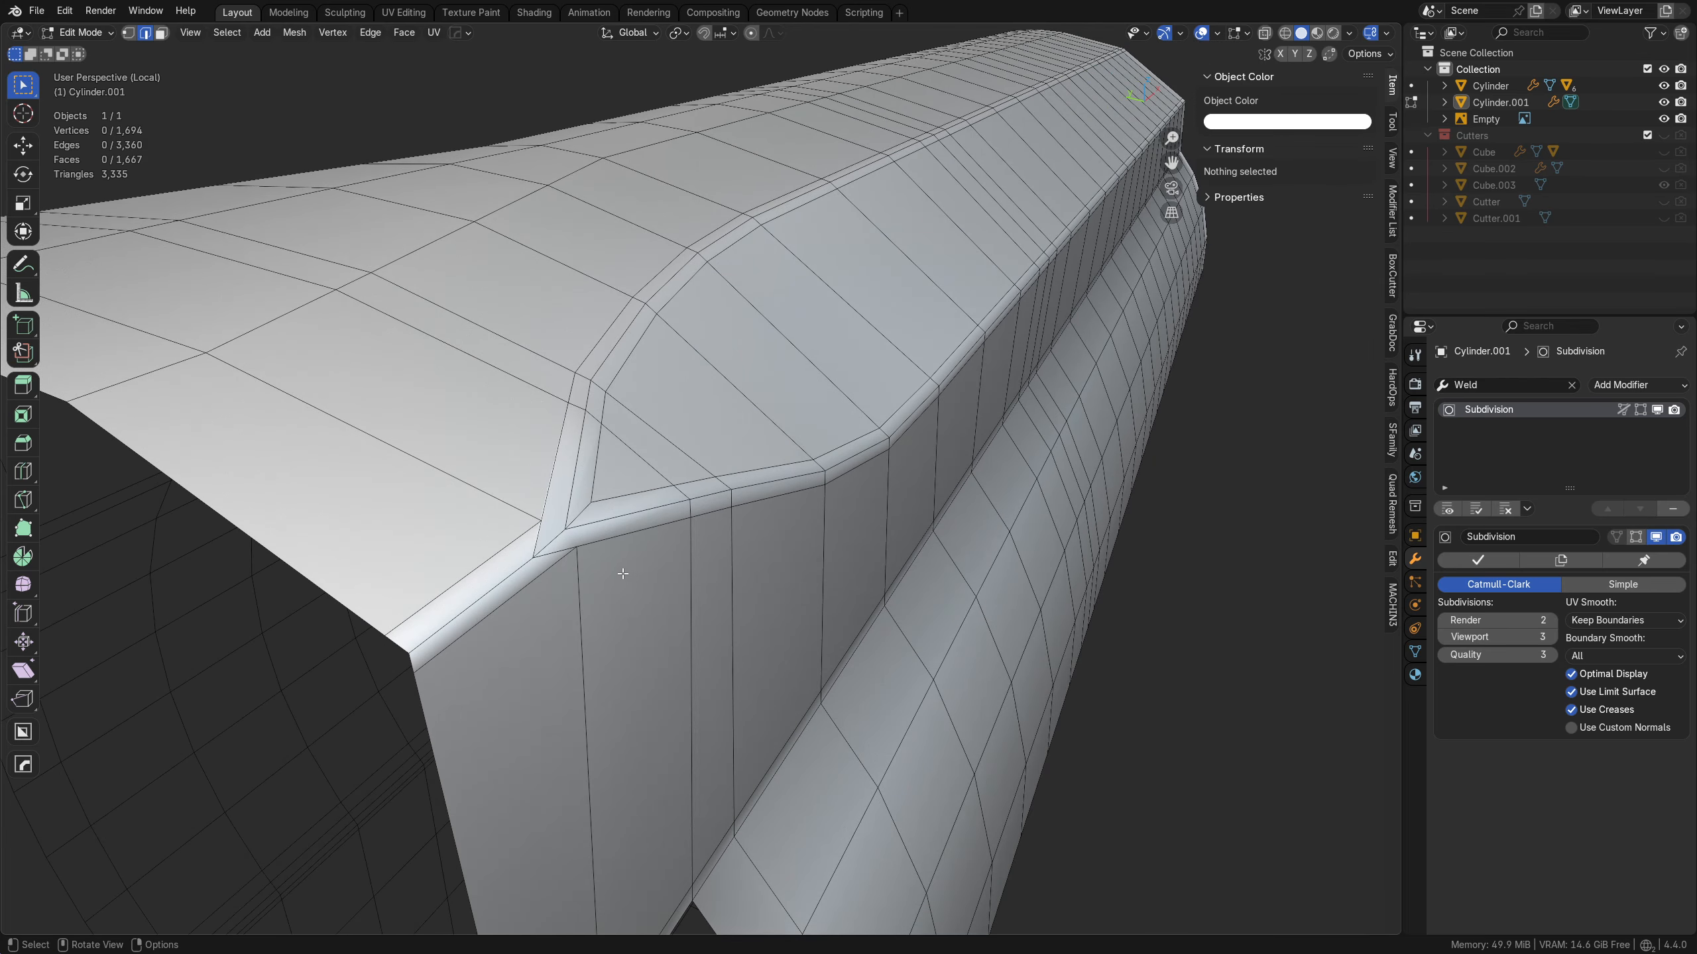
key(k)
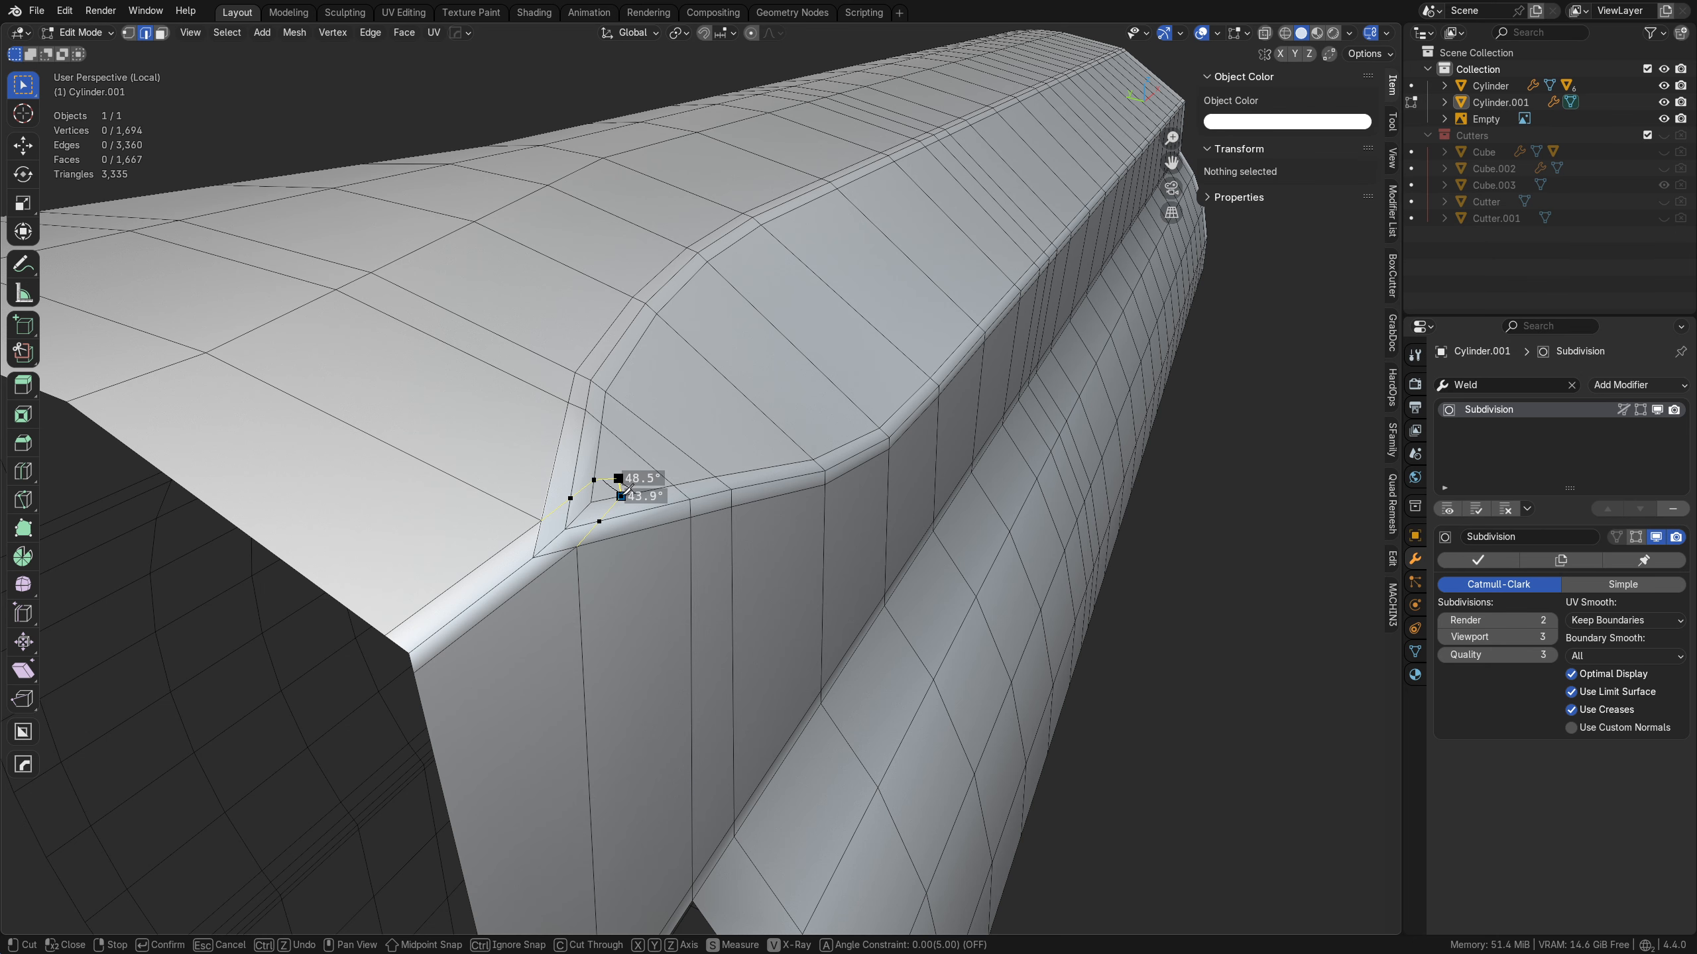
key(Return)
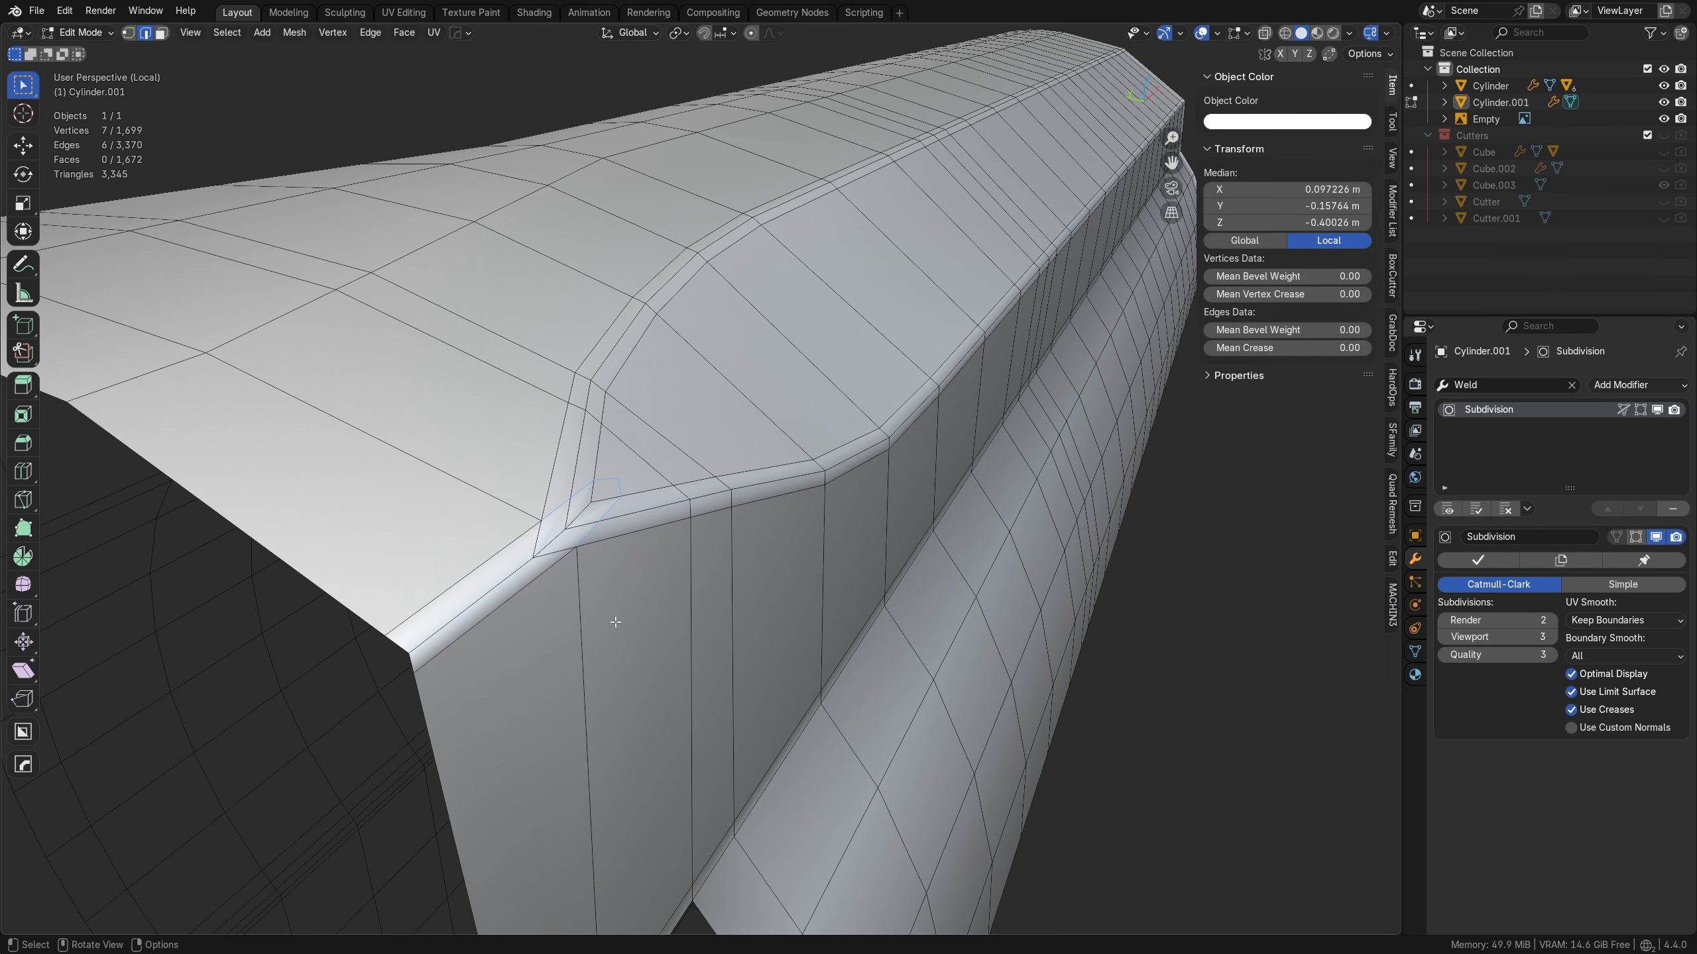
key(Tab)
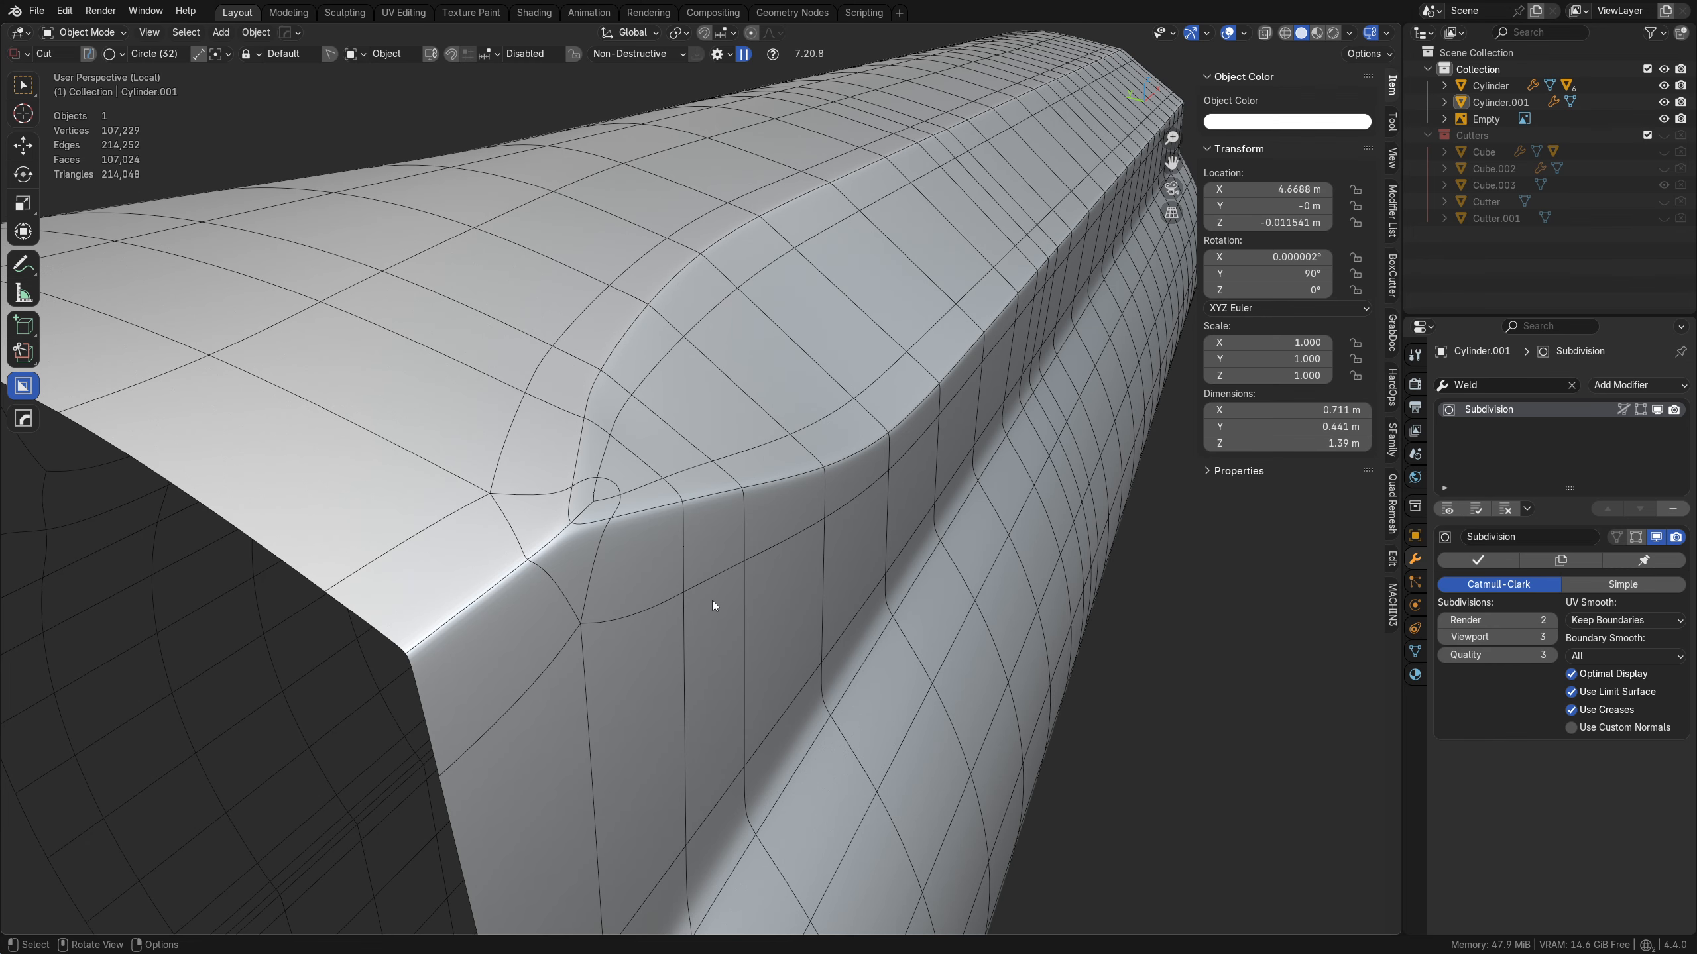
- Add one centred loop cut lengthwise through the long chamfer face and around the far end, with factor 0
key(Tab)
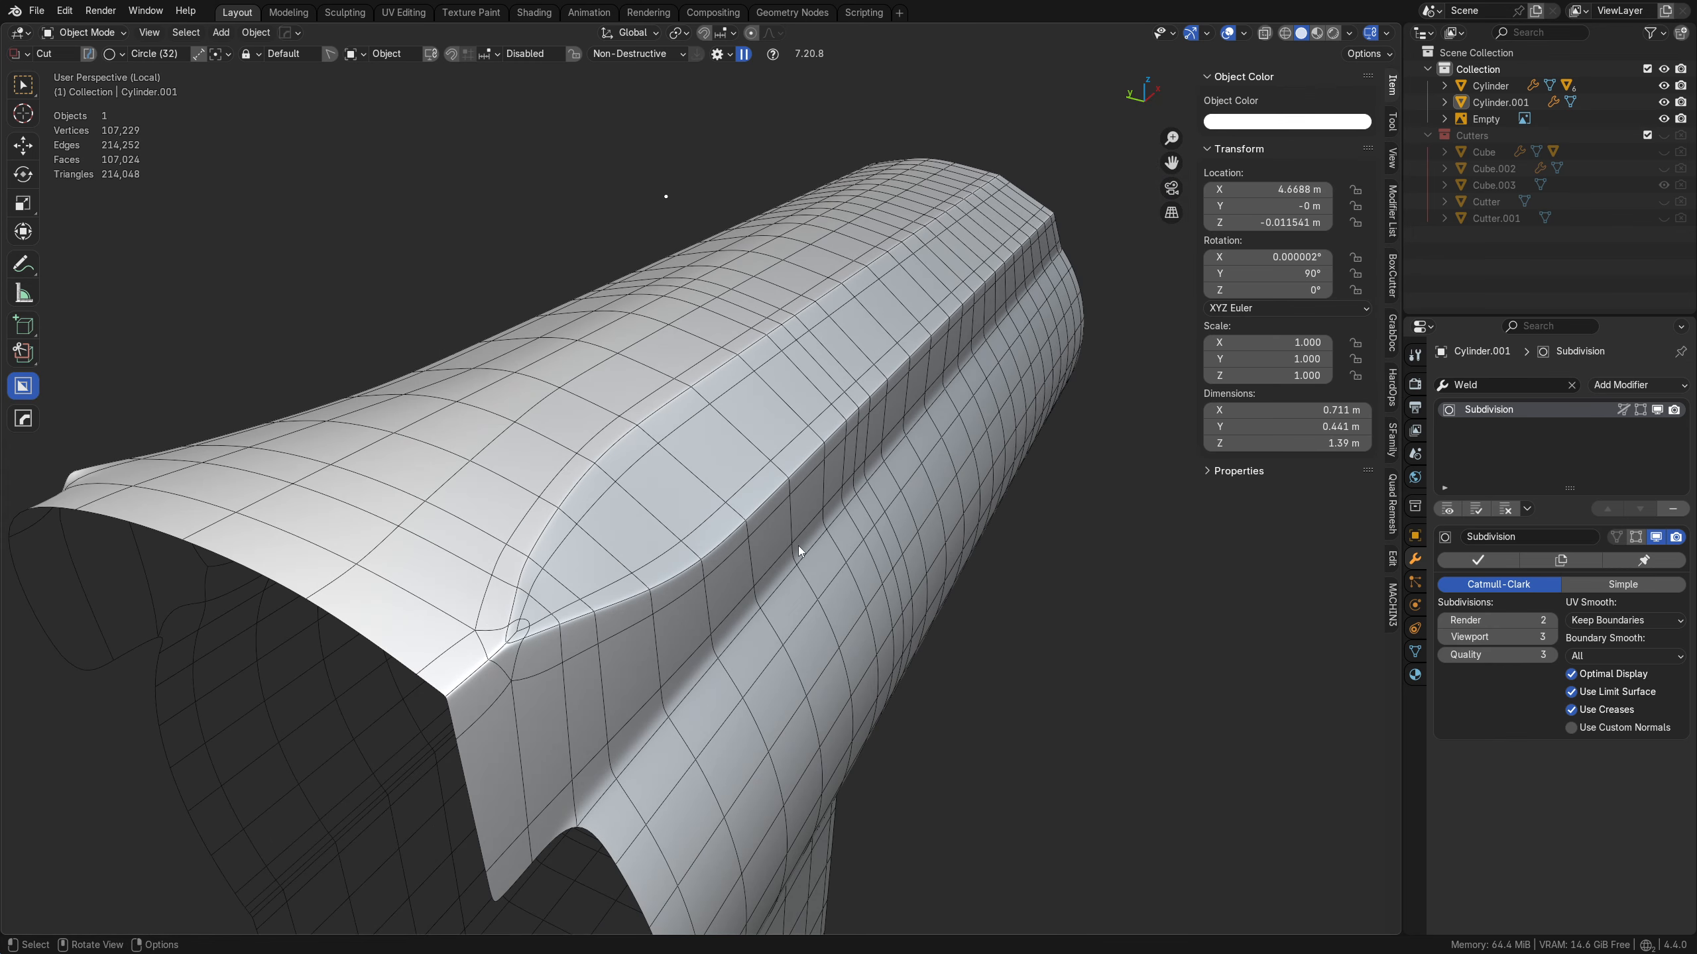
middle_drag(894, 511, 953, 528)
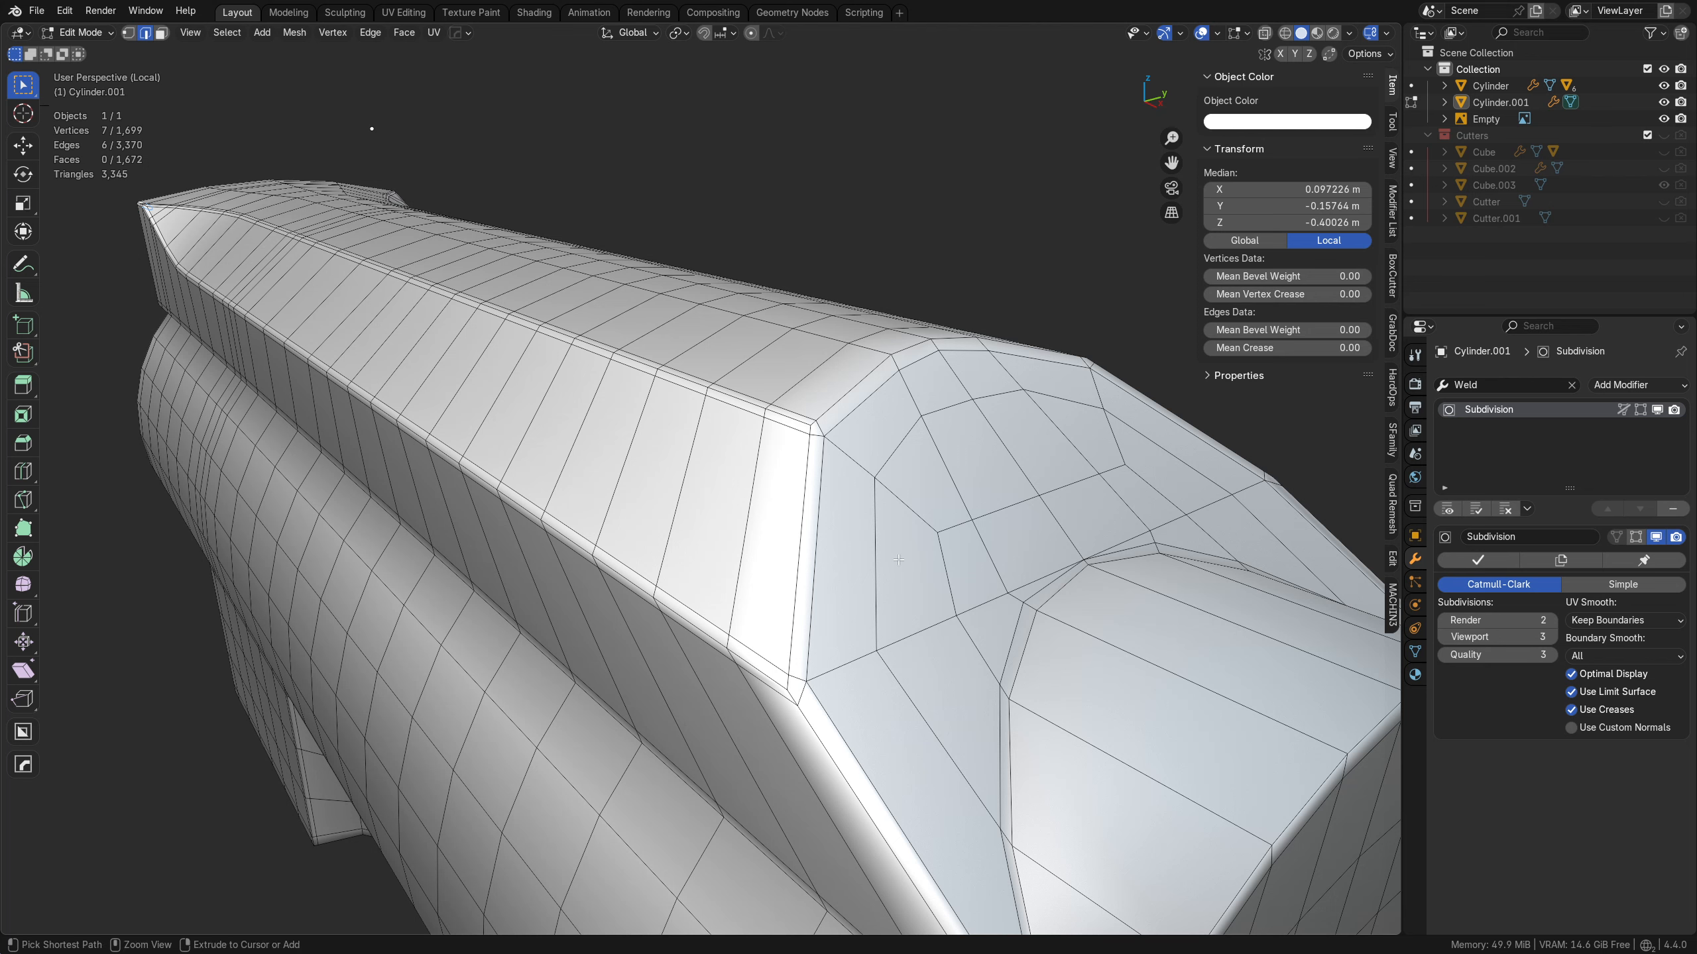
key(Escape)
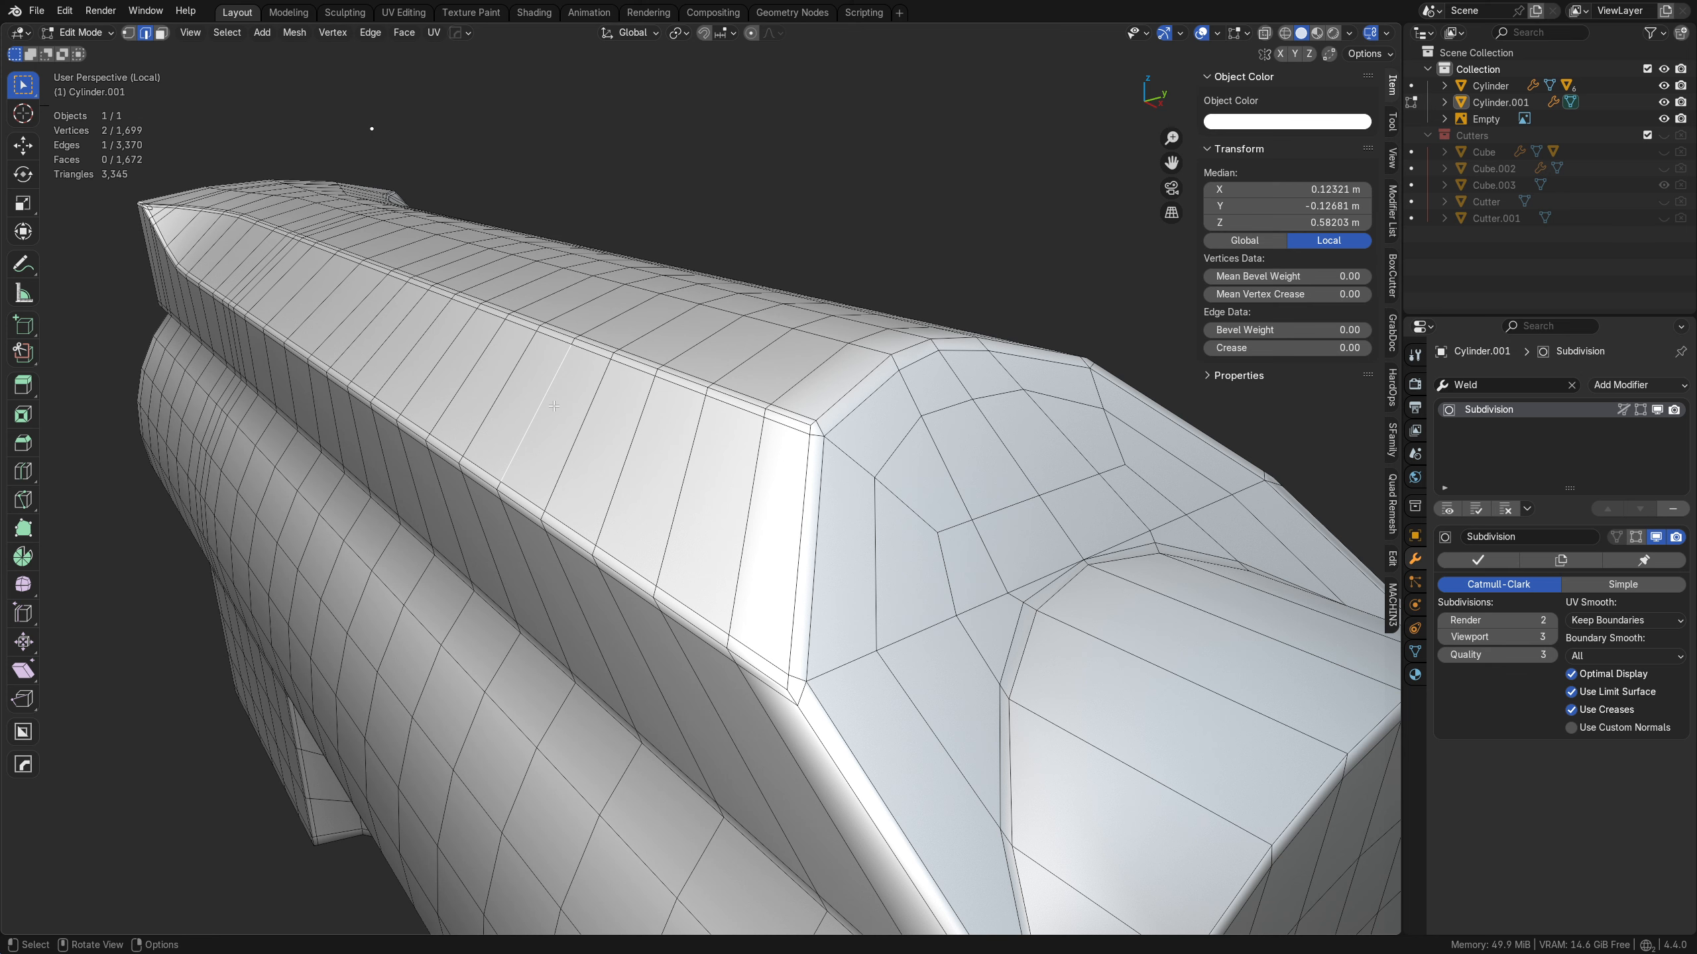
key(3)
click(538, 407)
key(ctrl+r)
click(627, 429)
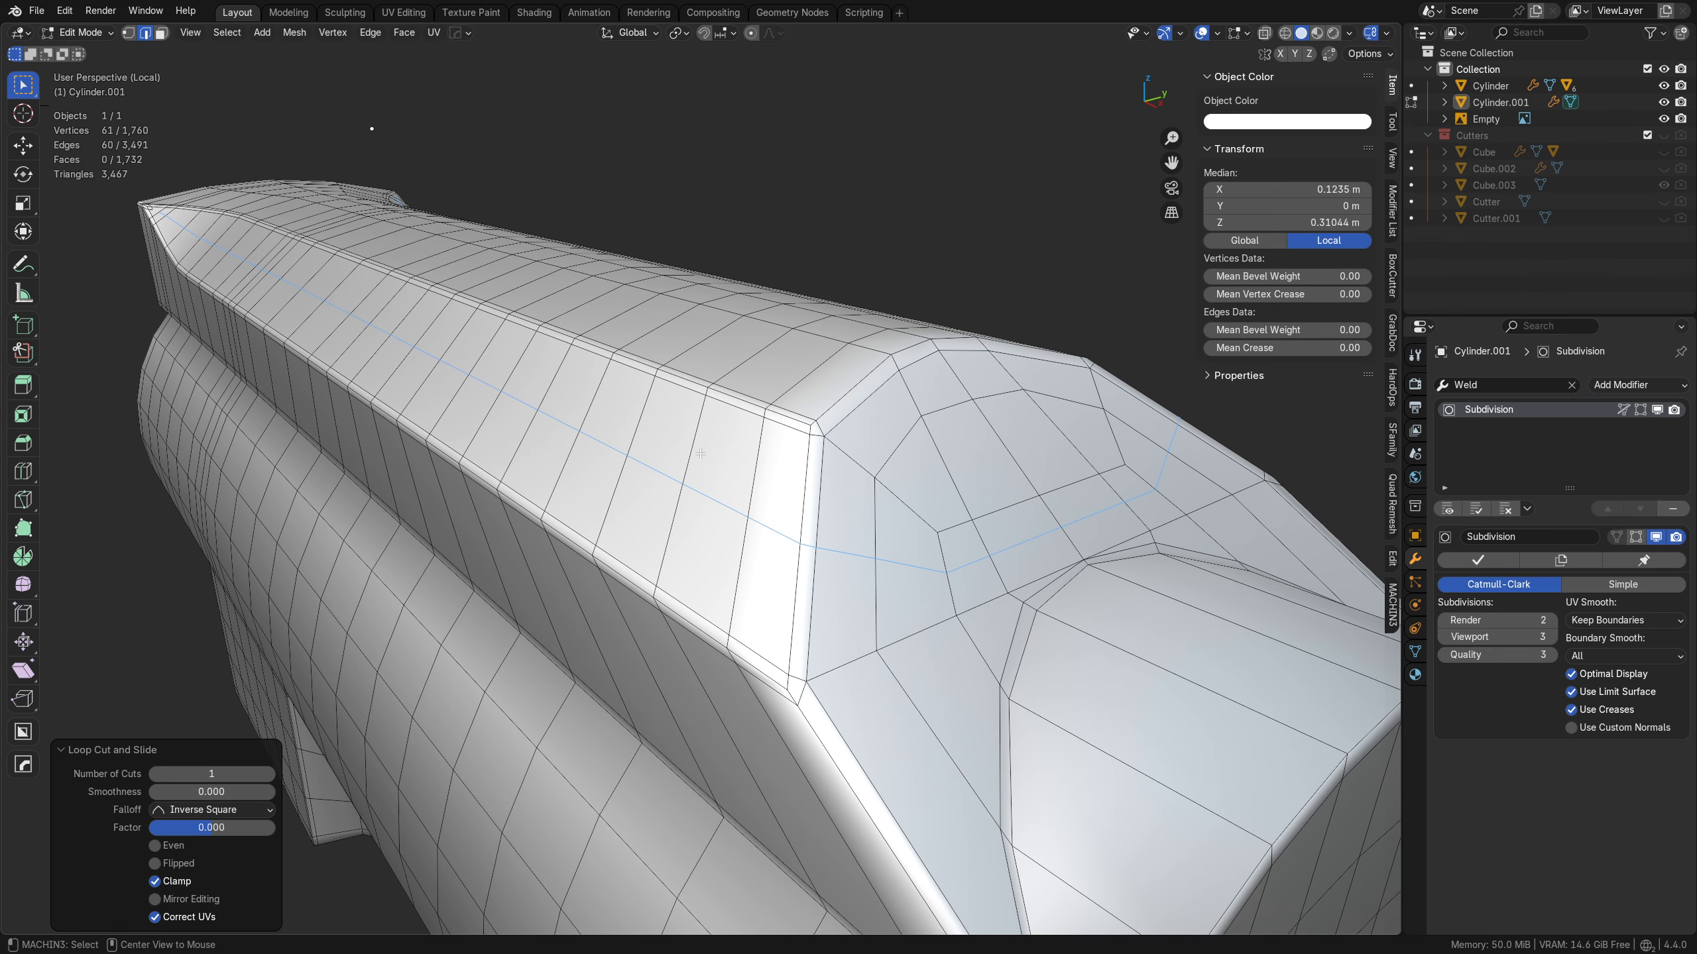
- Connect the centre loop cut's end vertex to the knife-cut vertex at the chamfer face's pointed tip
middle_drag(388, 367, 762, 515)
key(1)
click(759, 517)
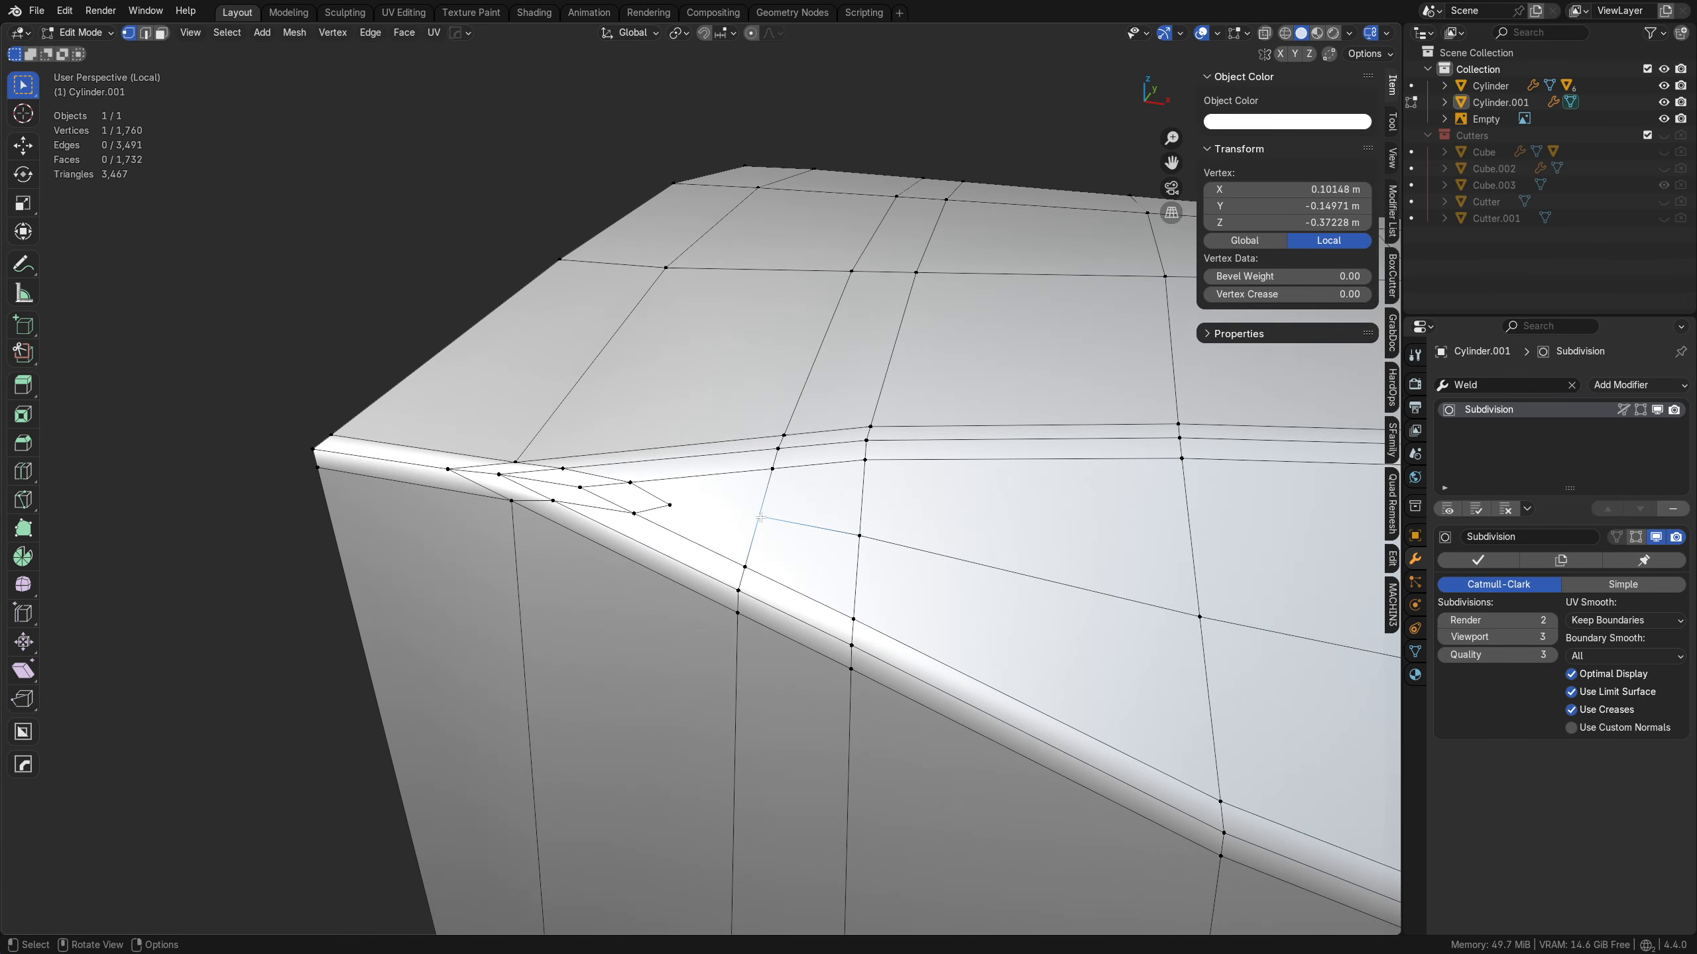
key(j)
- Symmetrize the whole mesh along Y in the - to + direction with MACHIN3 Symmetrize
key(a)
scroll(841, 549, down, 12)
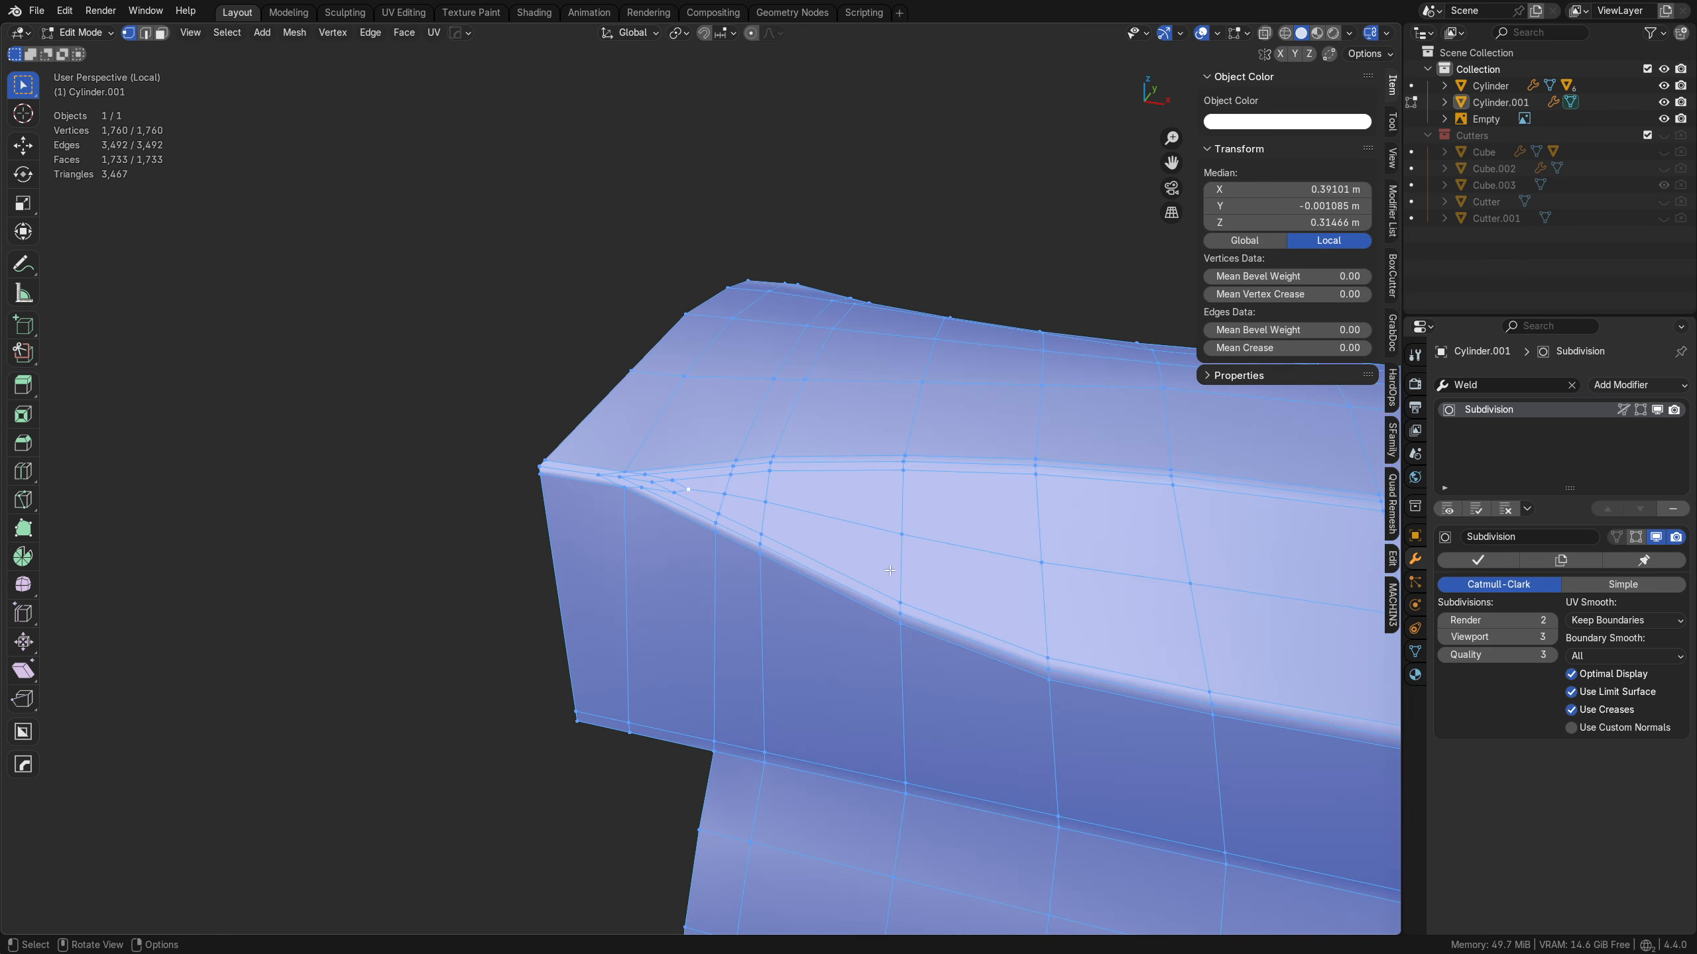
shift+middle_drag(1049, 618, 521, 581)
key(alt+x)
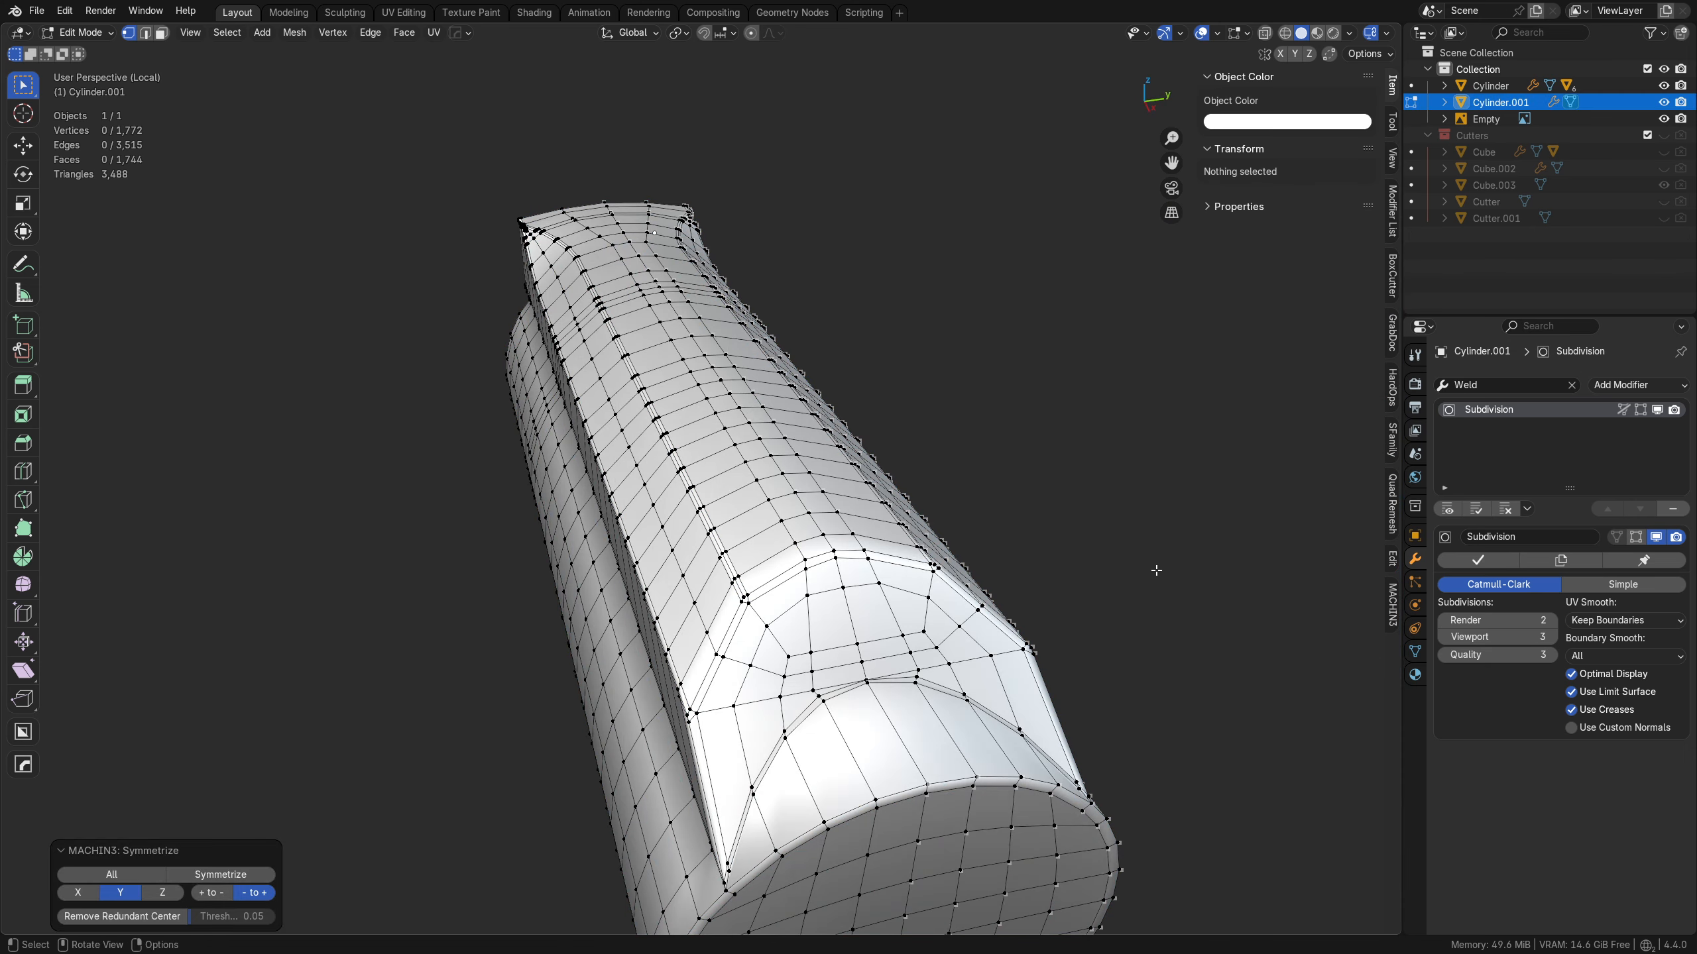
middle_drag(808, 695, 742, 581)
middle_drag(742, 581, 708, 561)
- Try one centred loop cut through the curved faces between the sloped chamfer and the round end, and undo it
scroll(708, 562, up, 7)
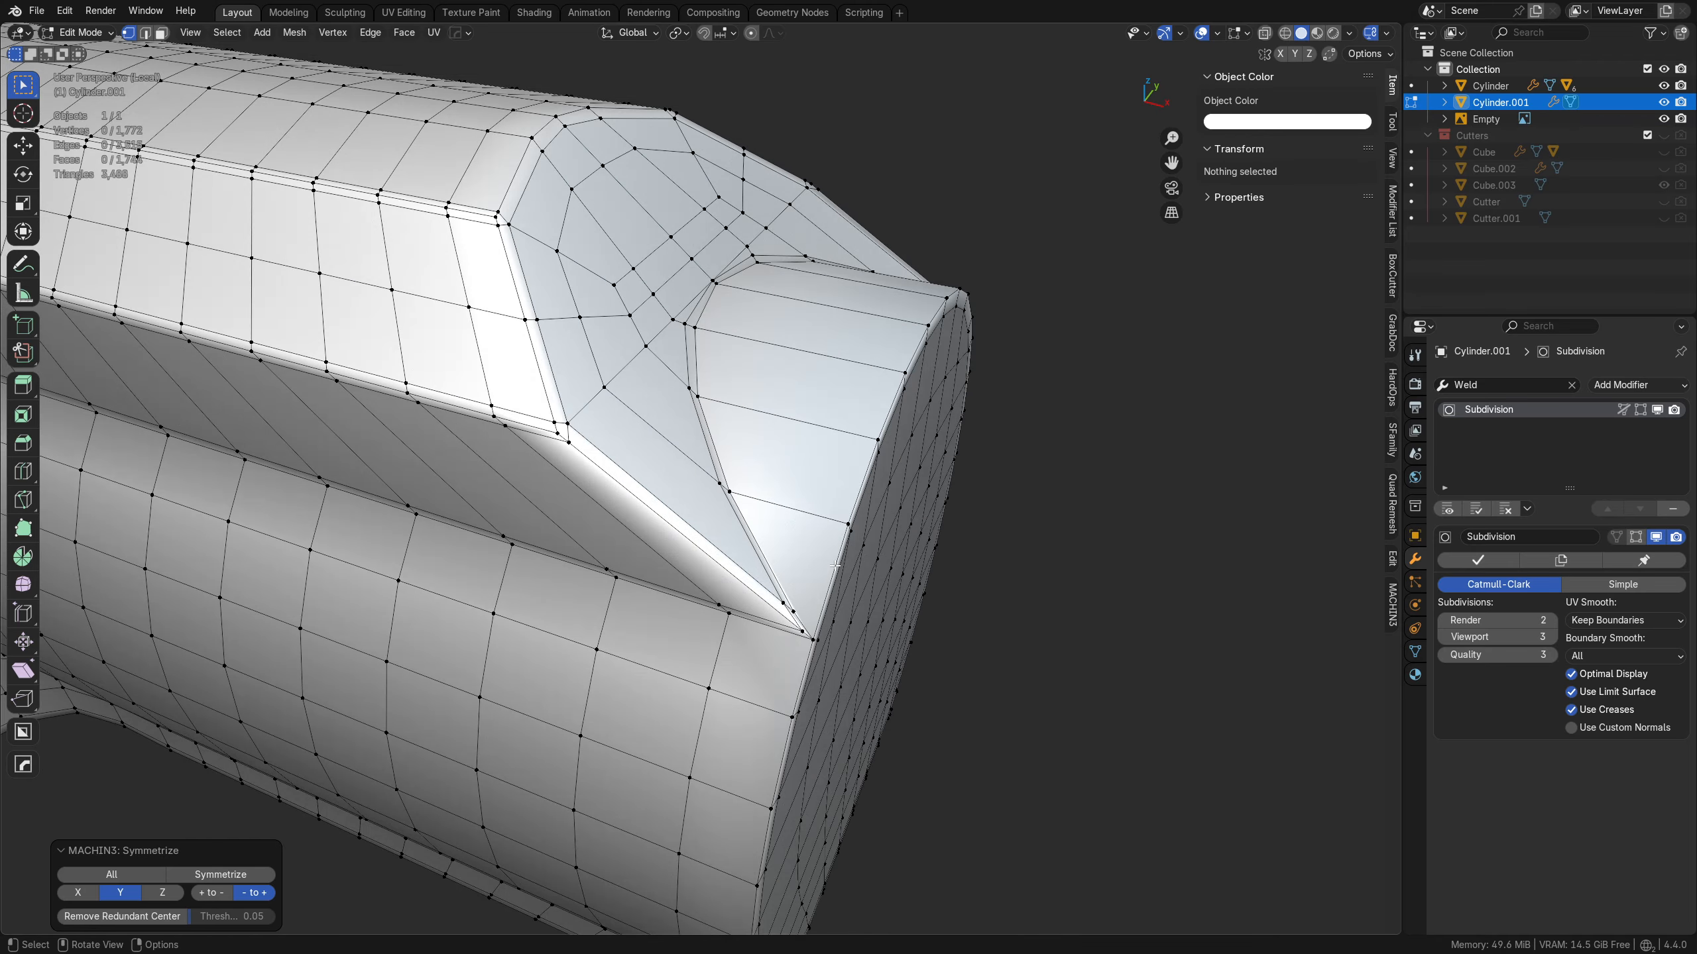
shift+middle_drag(1096, 701, 987, 679)
click(750, 468)
key(Tab)
click(868, 462)
click(748, 471)
click(749, 434)
shift+middle_drag(747, 430, 740, 635)
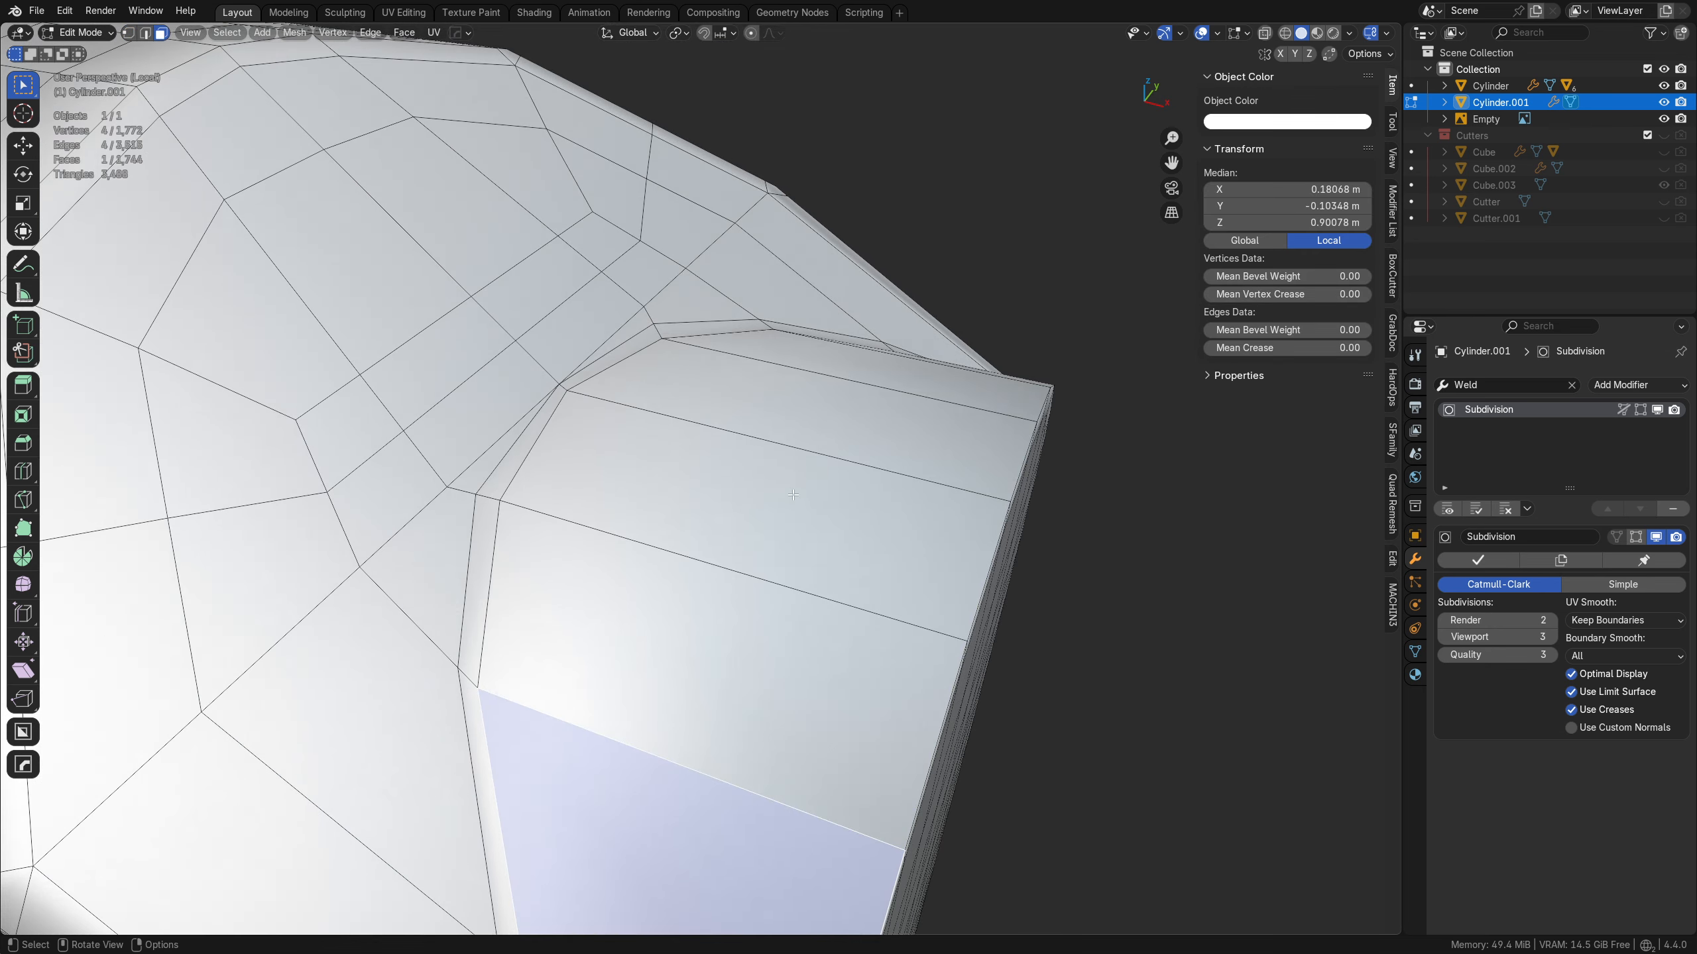
scroll(735, 602, down, 4)
shift+middle_drag(731, 573, 685, 439)
key(ctrl+r)
click(684, 439)
right_click(682, 461)
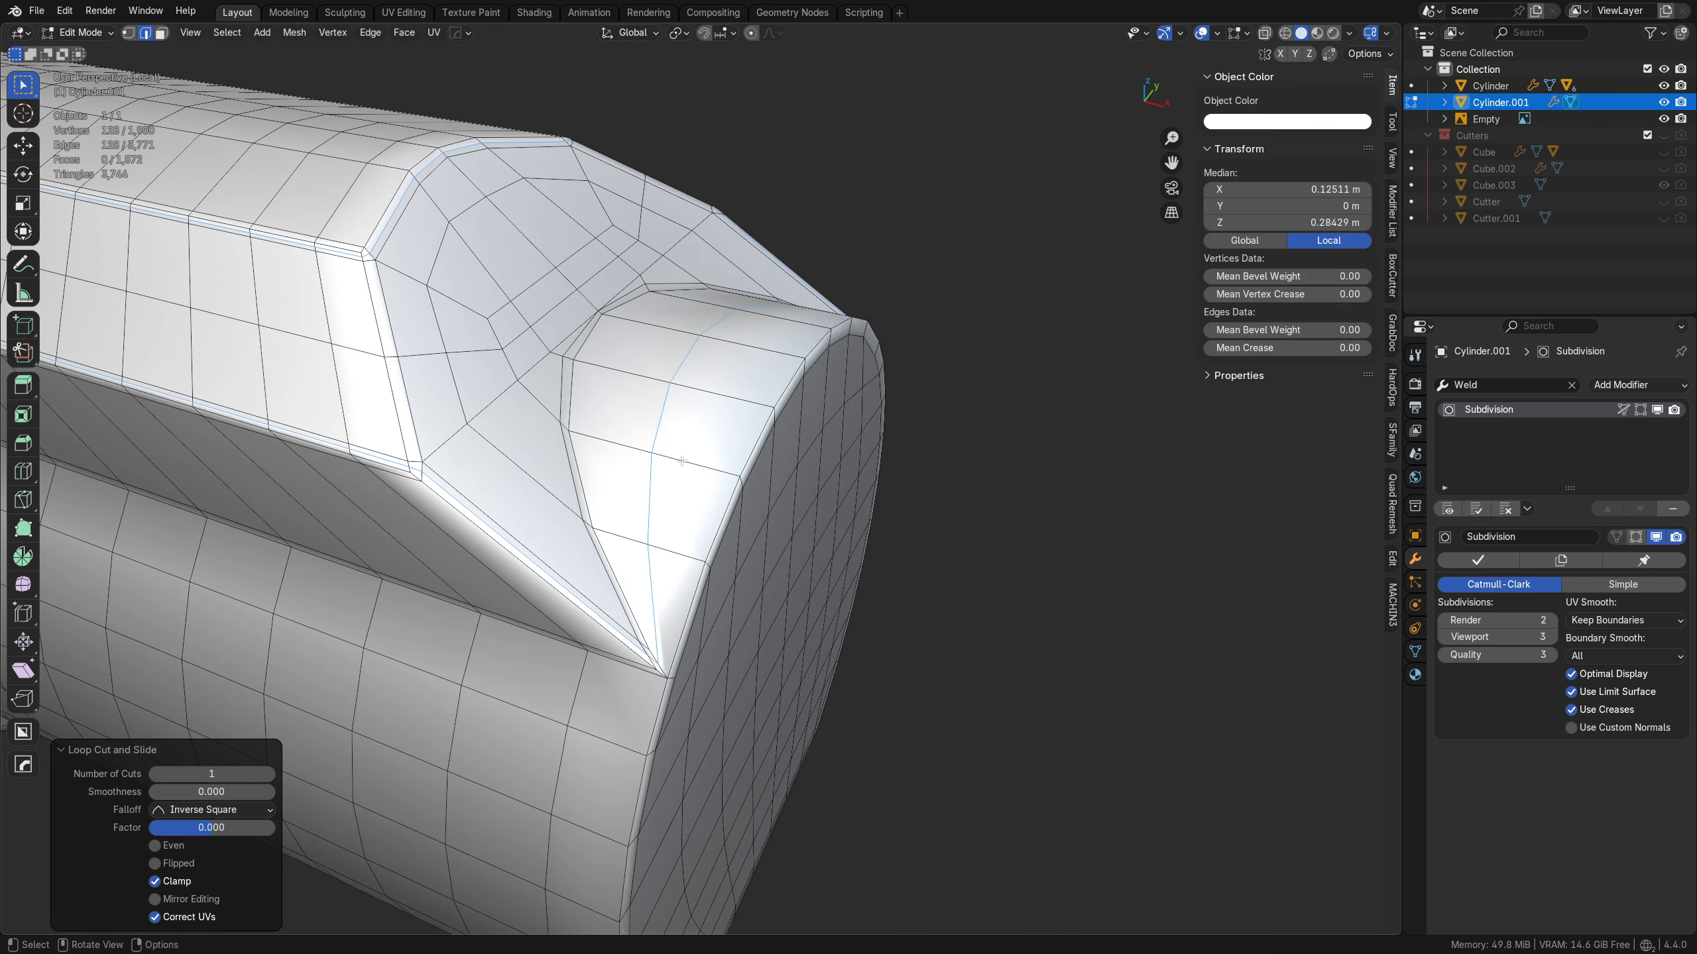
key(ctrl+z)
key(a)
key(a)
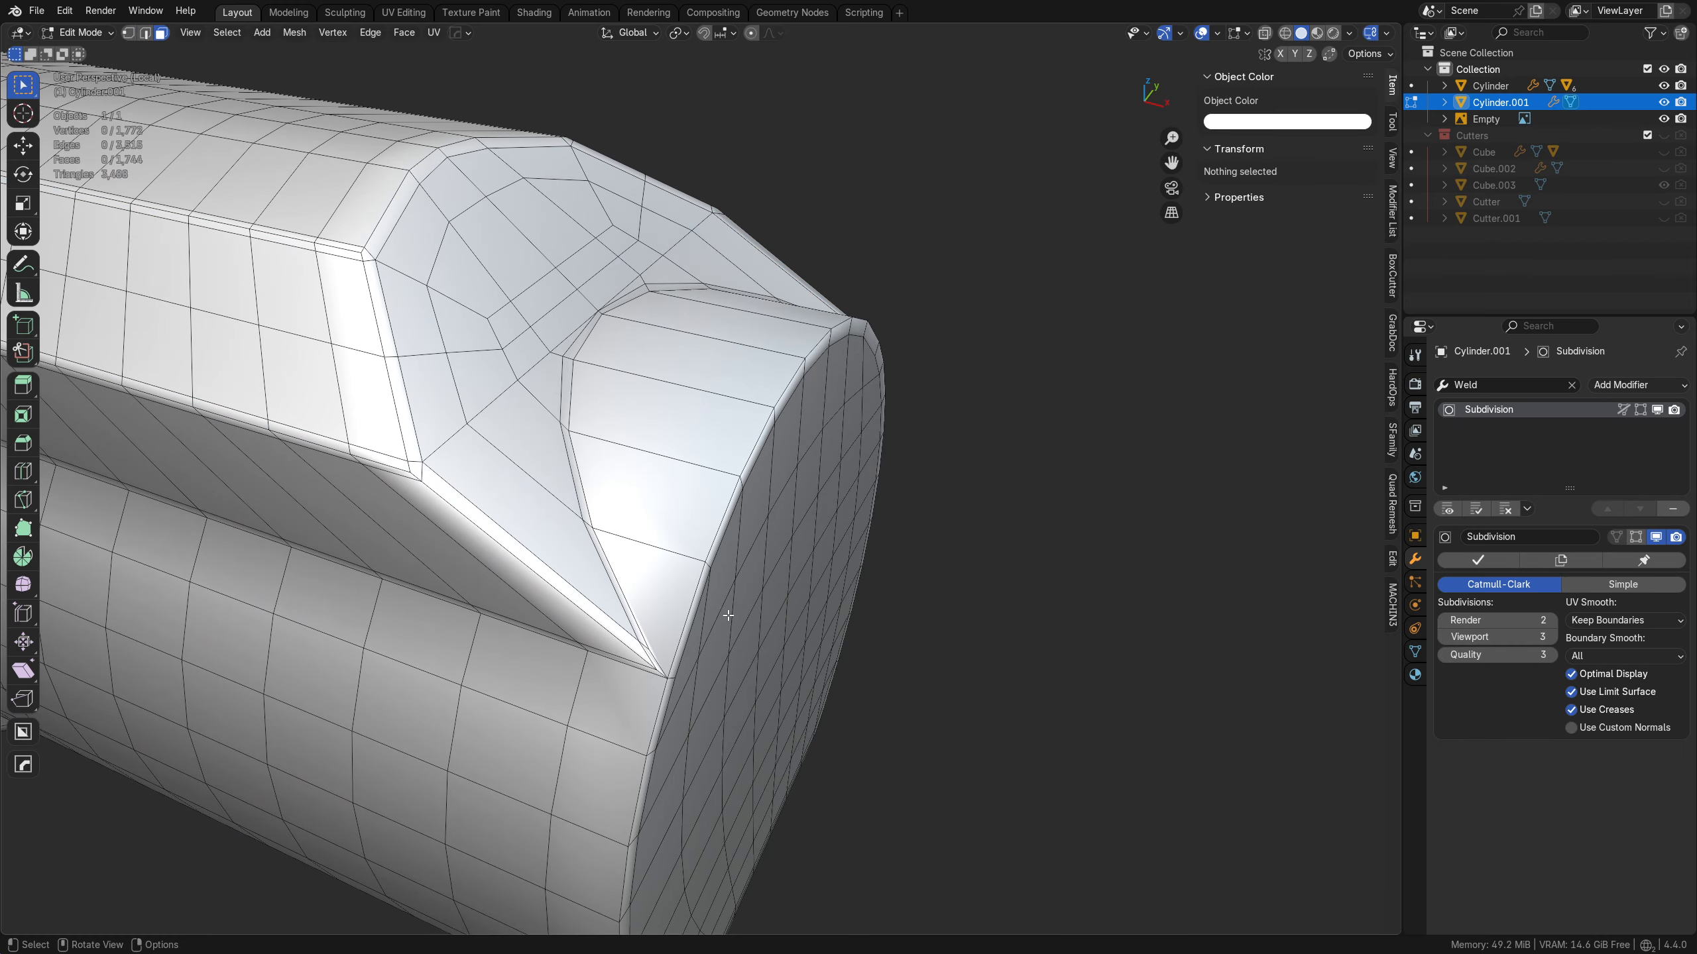
- Inset the eight curved faces between the sloped chamfer and the round end by about 0.004 m, and view the smoothed result
scroll(626, 527, up, 2)
shift+middle_drag(731, 613, 611, 499)
scroll(421, 526, down, 4)
scroll(905, 546, up, 5)
key(Tab)
click(655, 499)
click(617, 472)
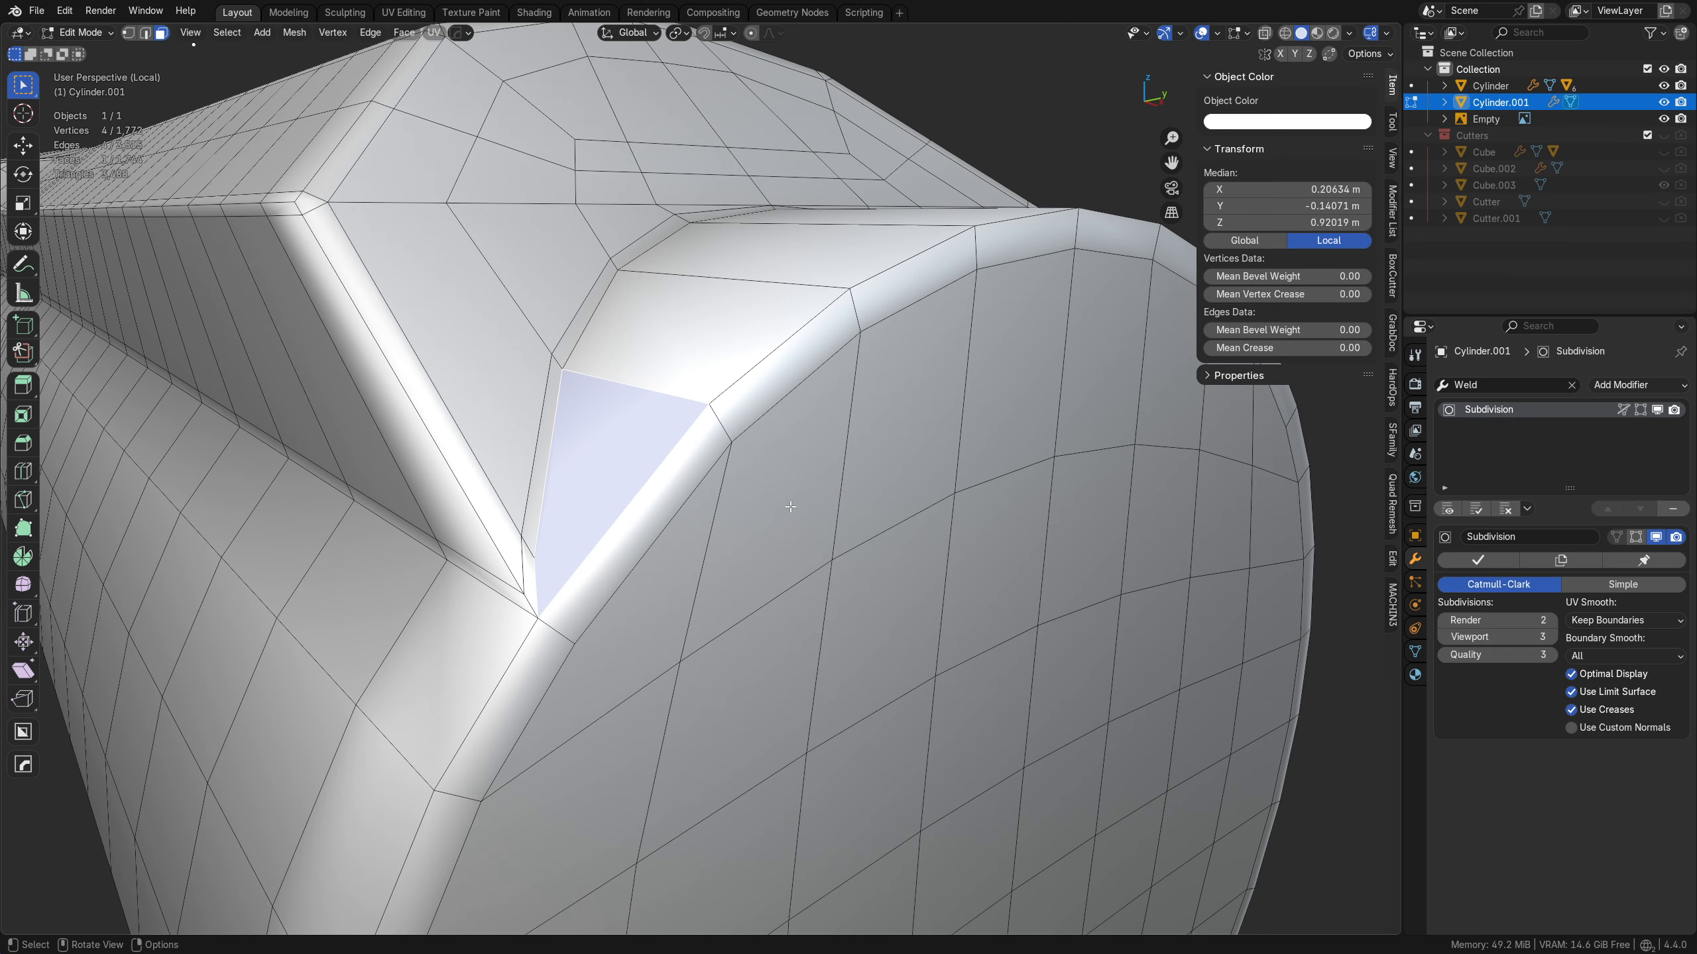
key(Tab)
middle_drag(790, 507, 795, 556)
key(Escape)
shift+click(621, 471)
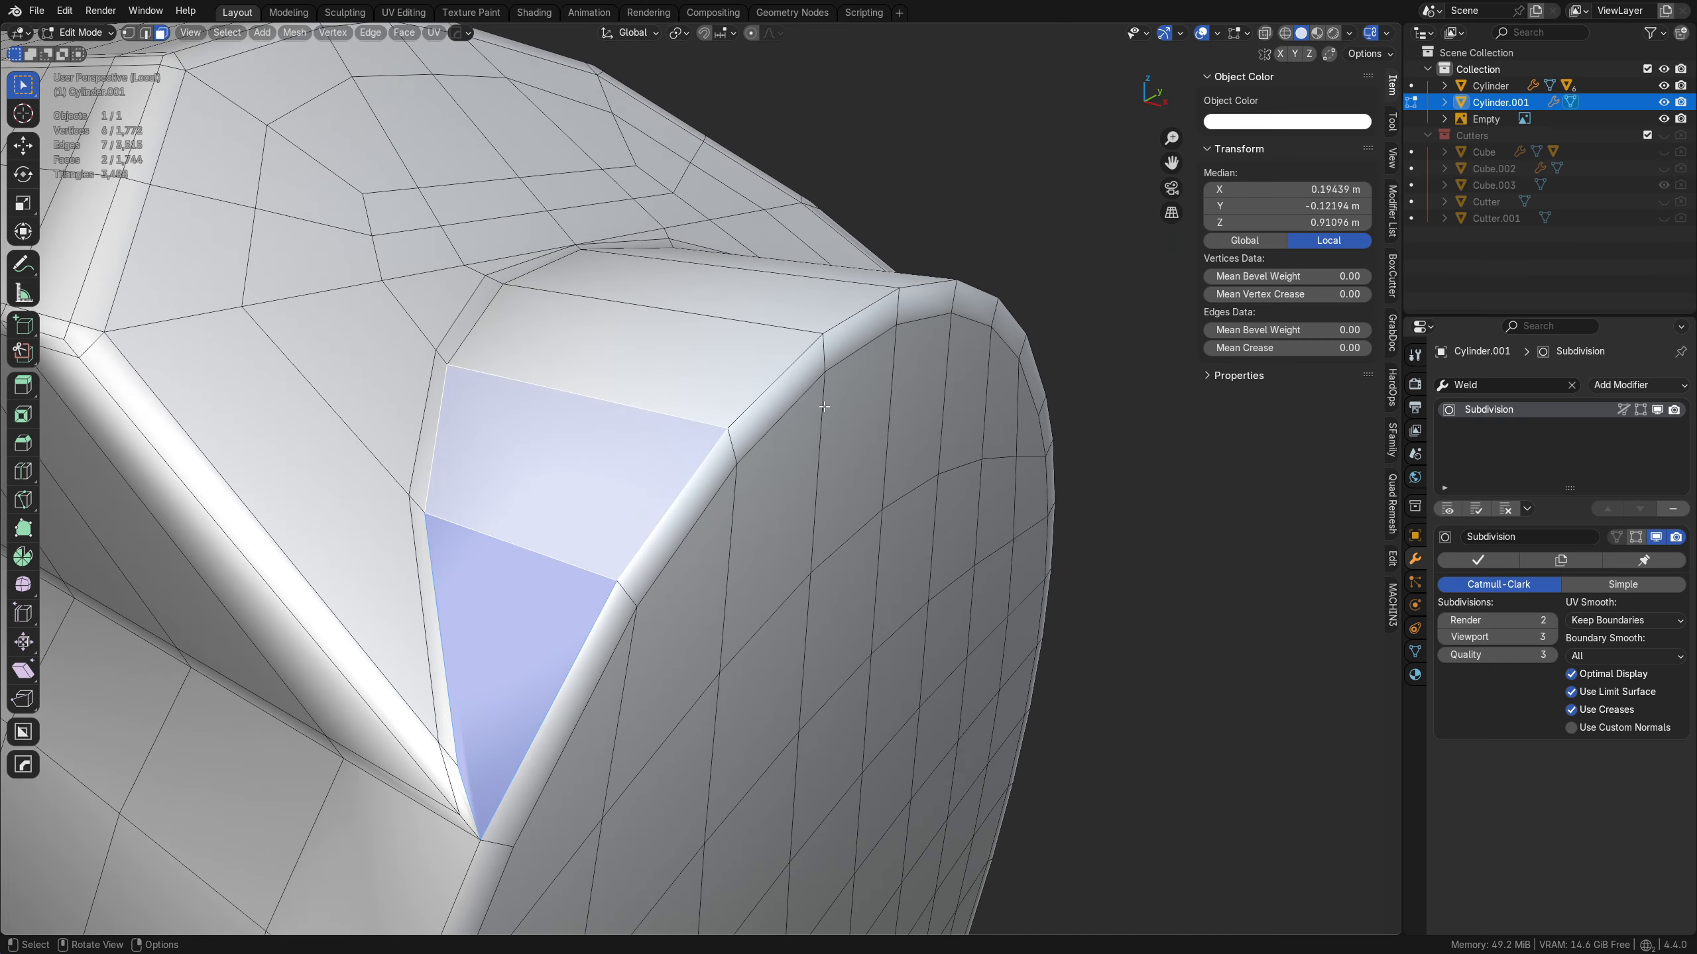
middle_drag(823, 406, 647, 435)
shift+click(548, 348)
shift+click(735, 381)
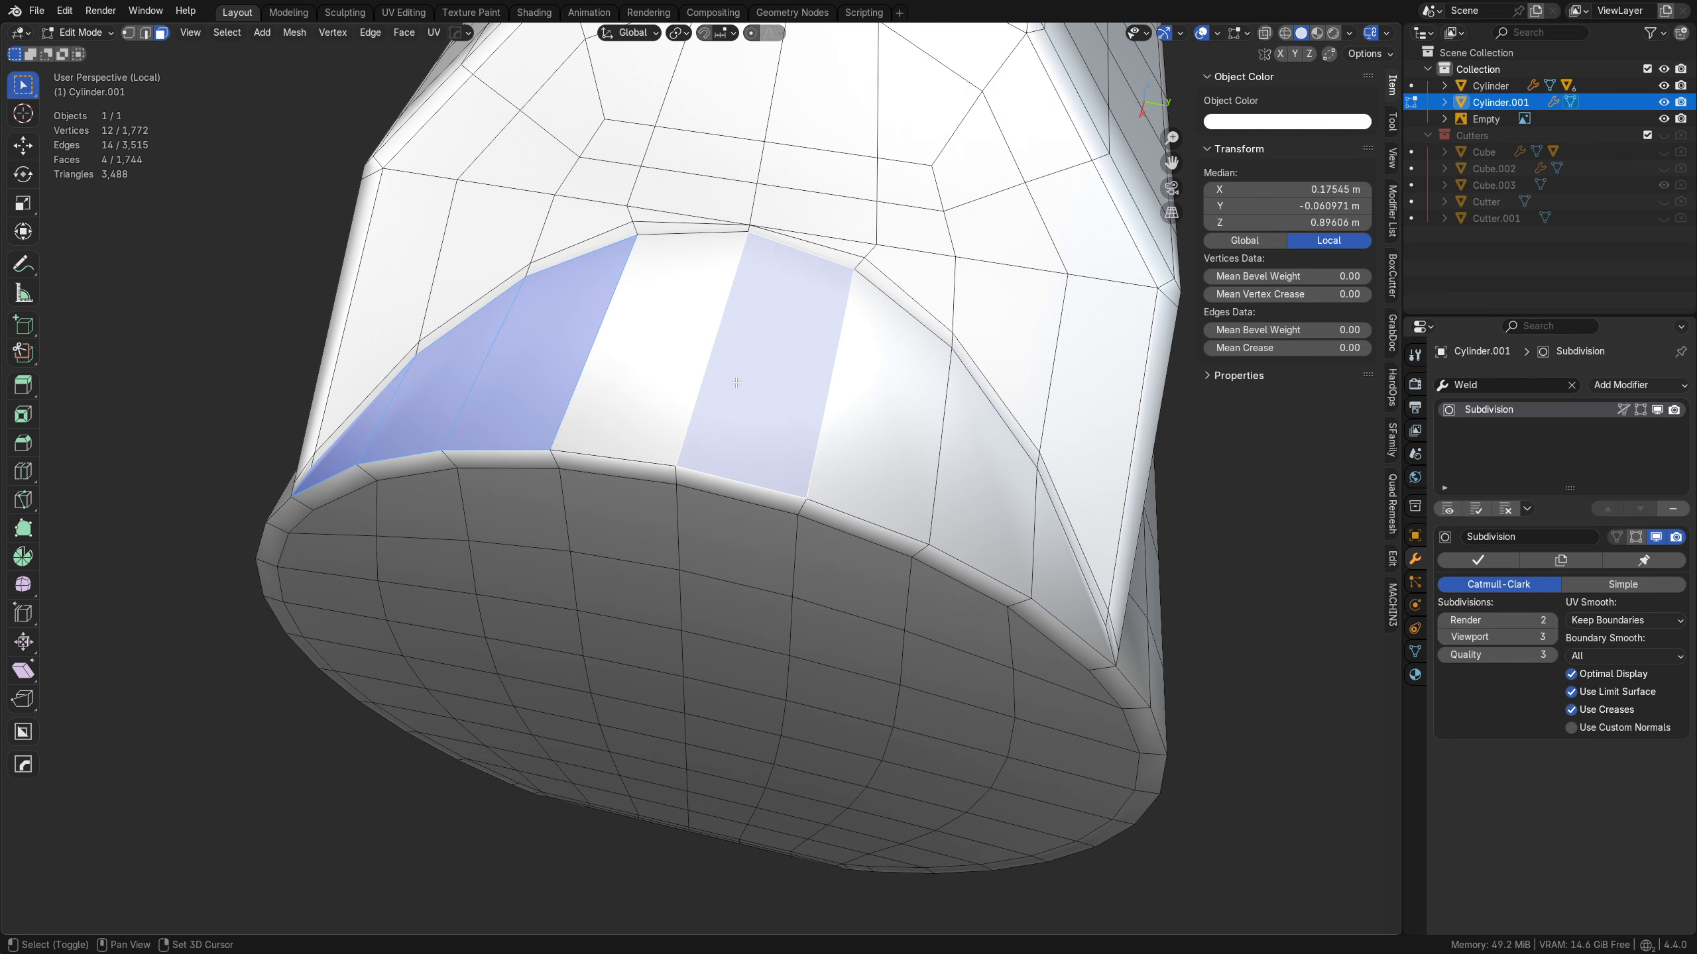
shift+click(654, 400)
middle_drag(1069, 534, 868, 545)
shift+click(767, 618)
shift+click(724, 467)
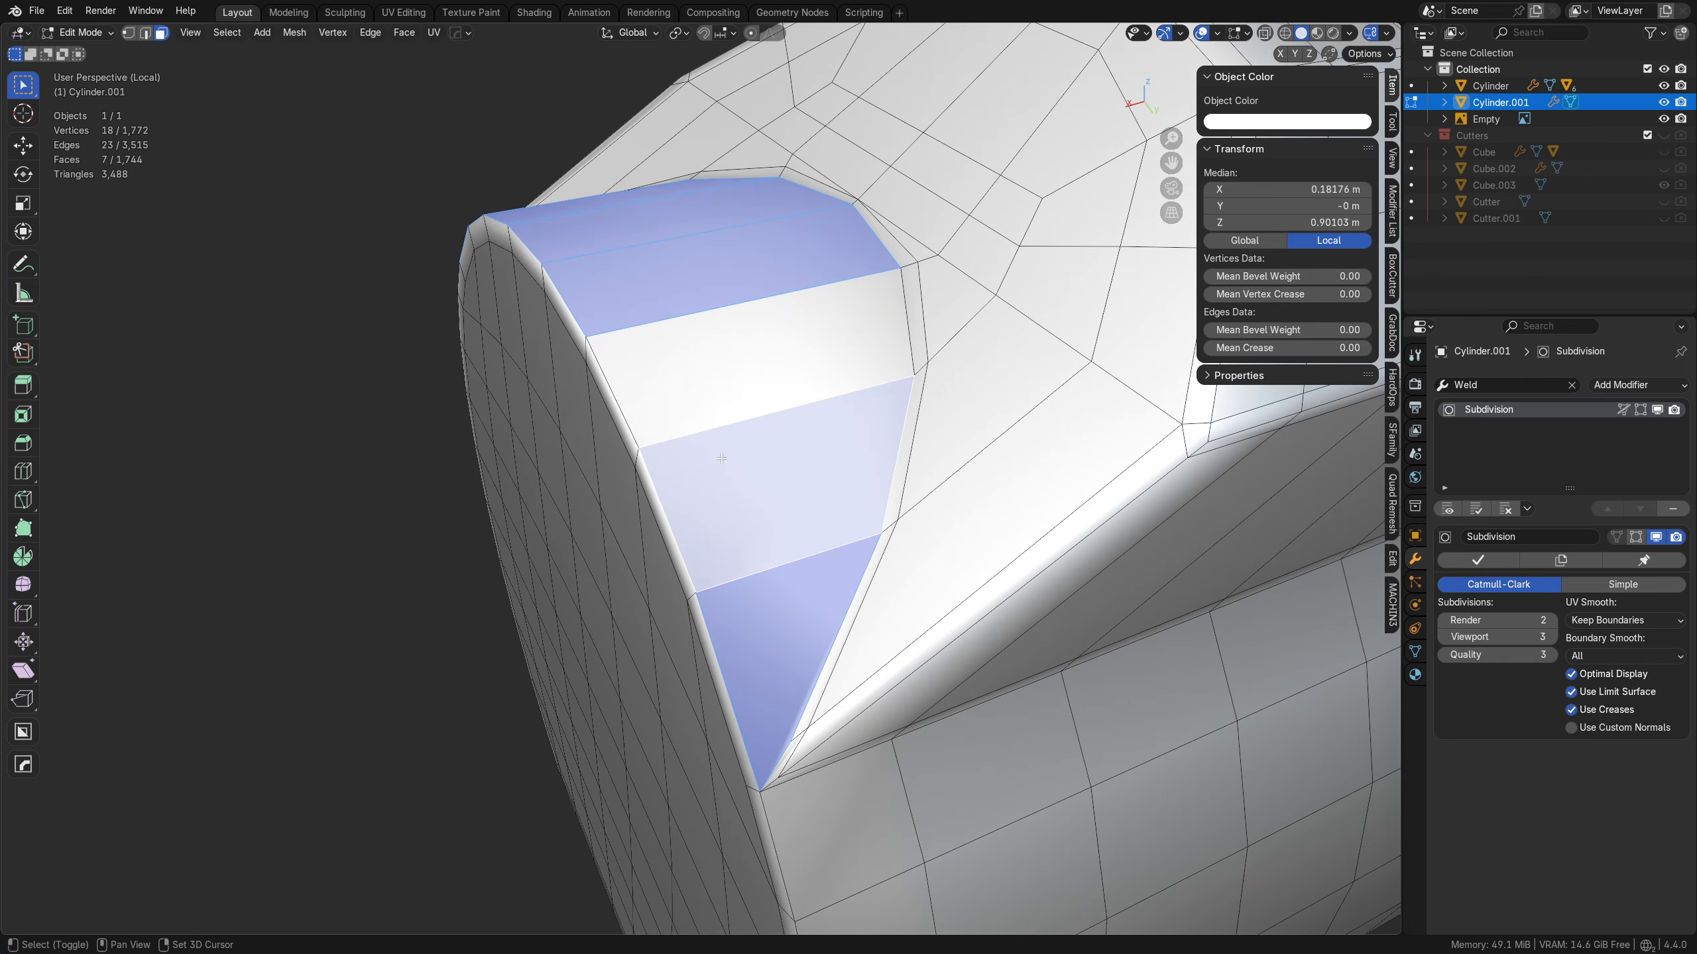
shift+click(676, 387)
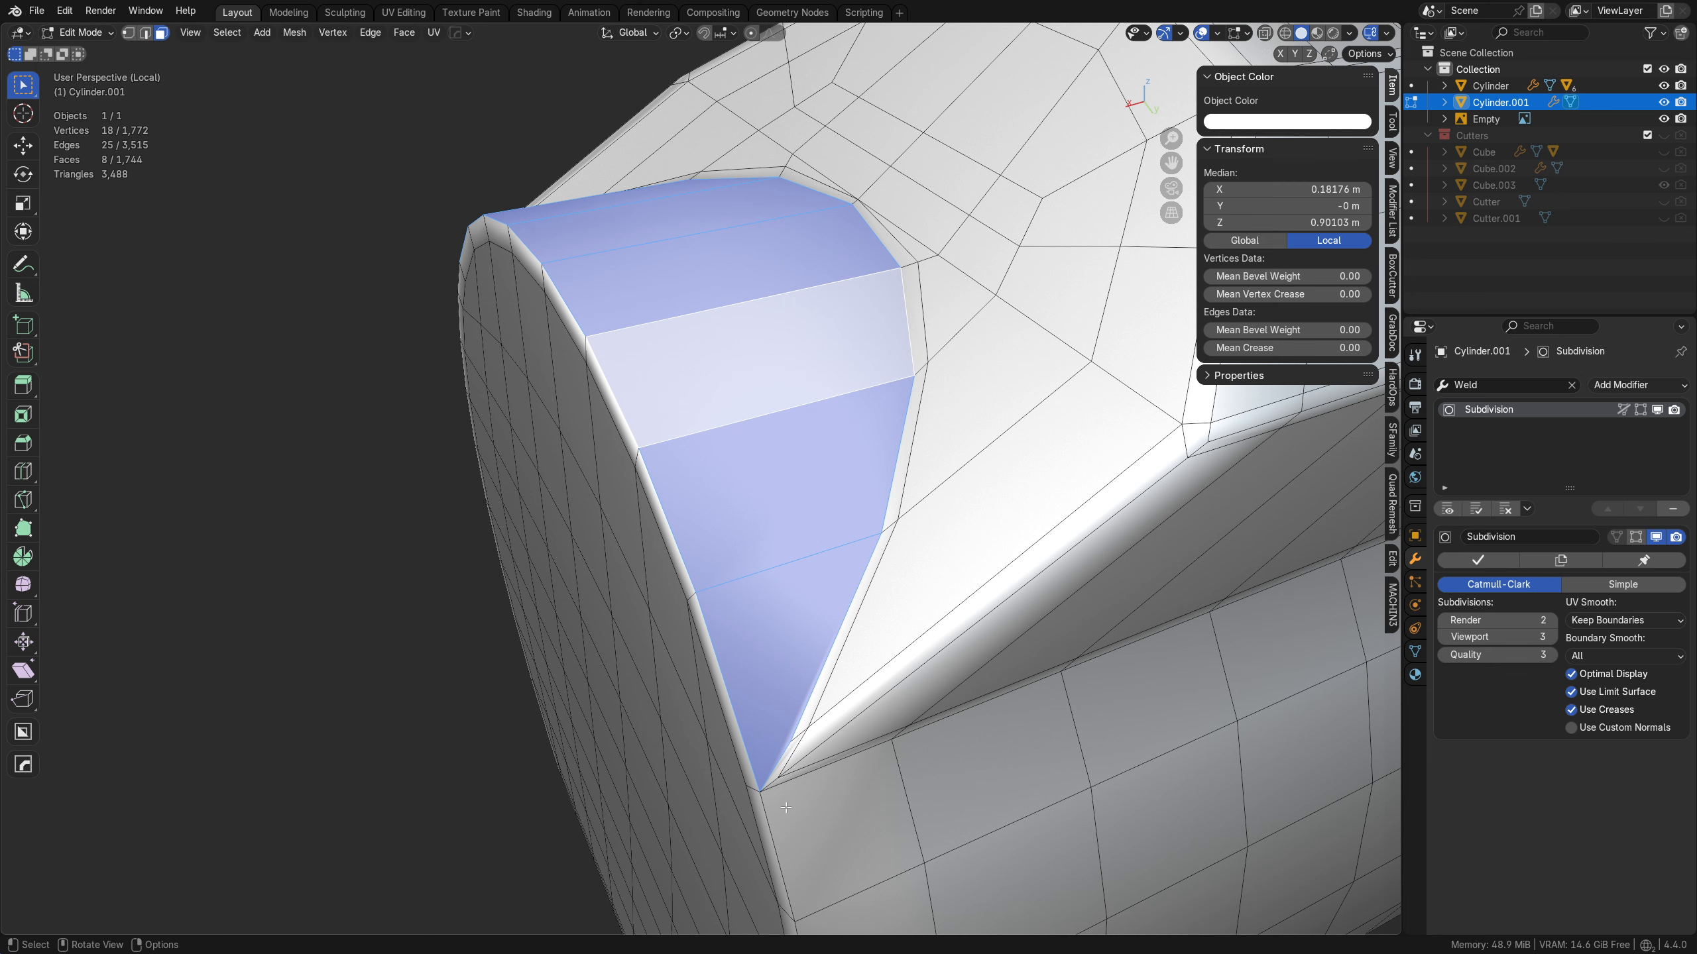
key(i)
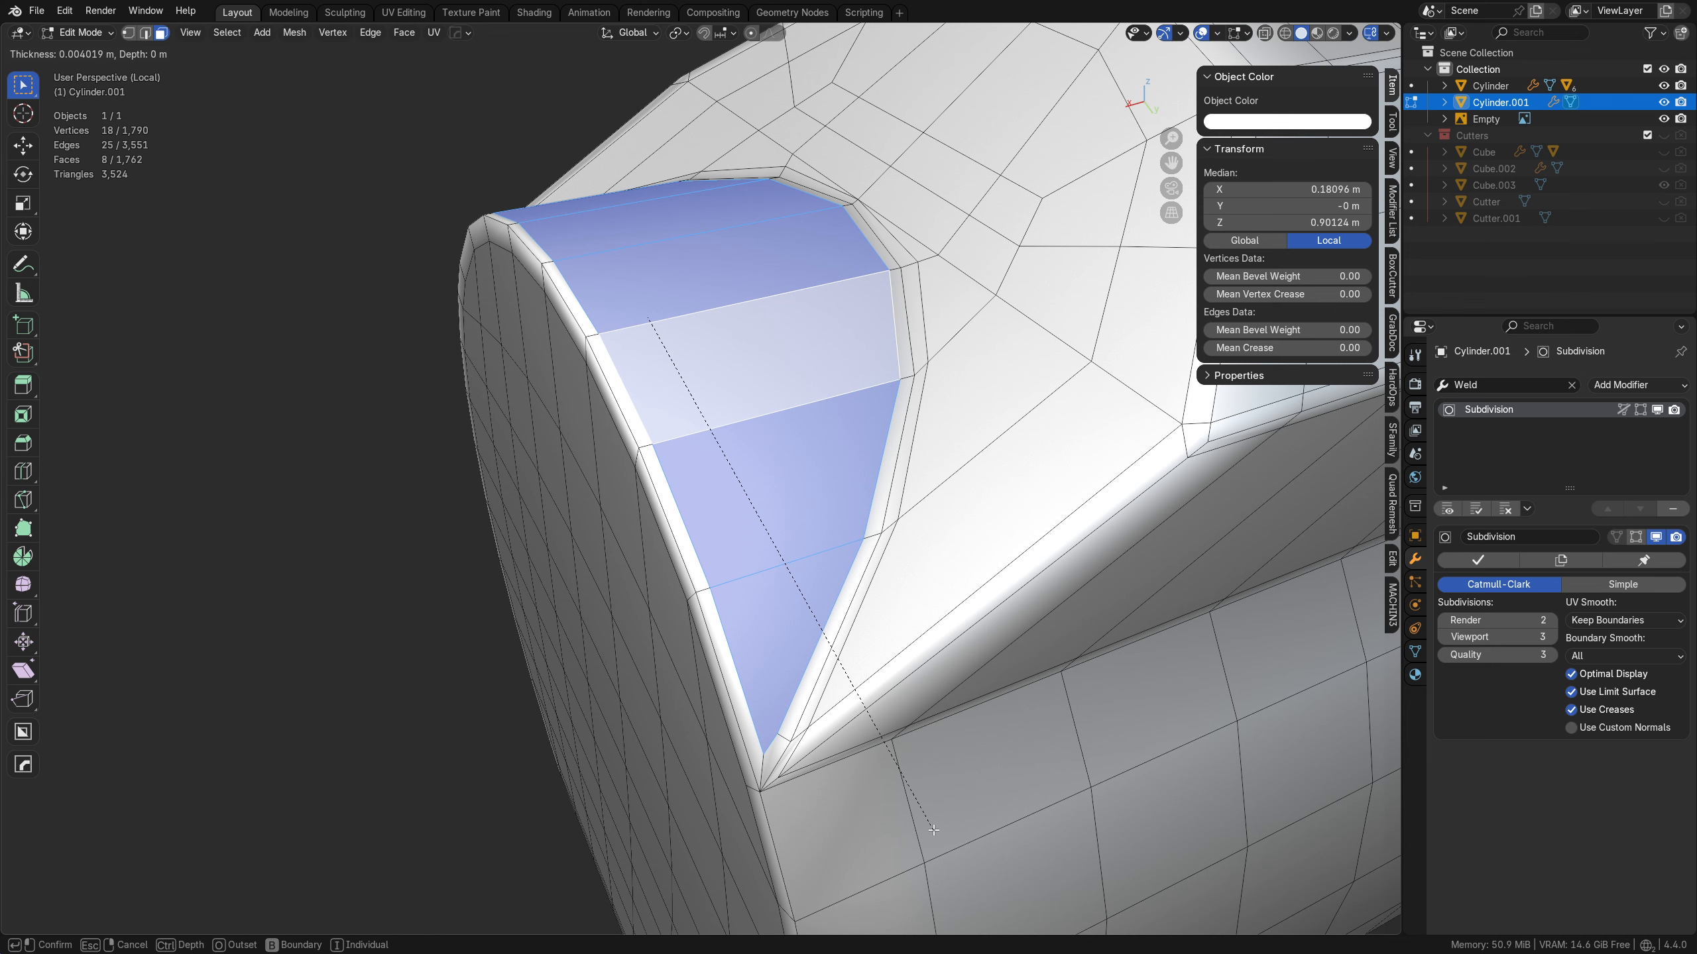
click(933, 829)
key(Tab)
click(870, 767)
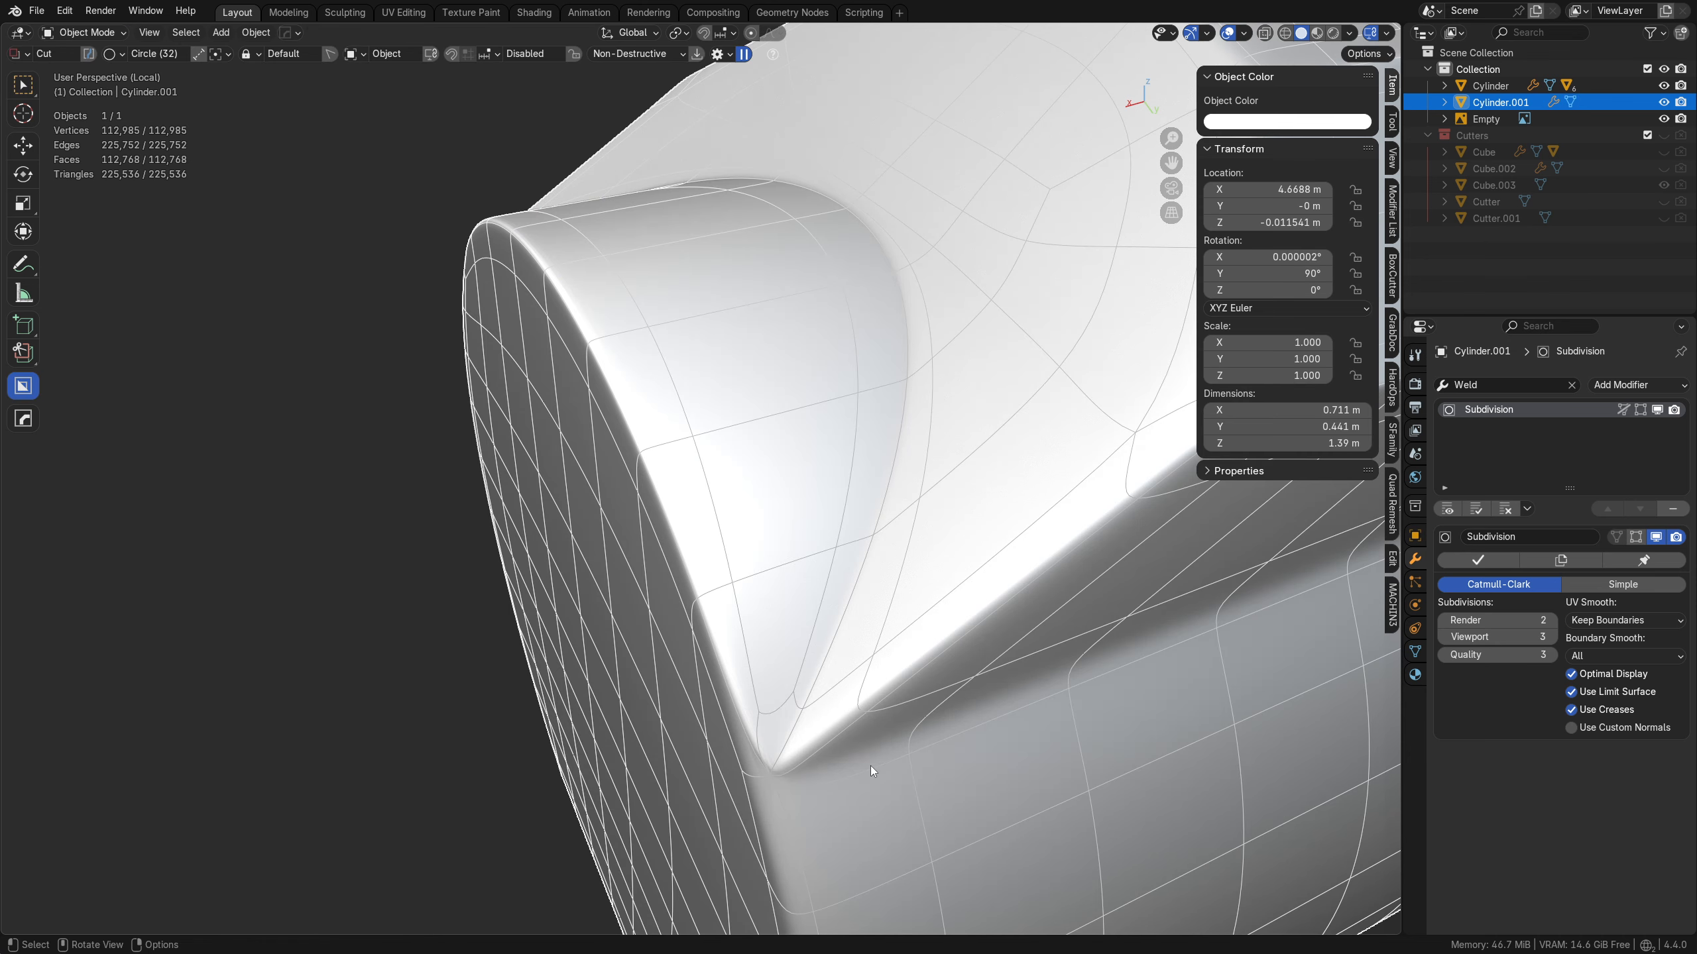
middle_drag(849, 770, 887, 654)
- Merge the inset's two vertices at the pointed corner using Smart Vert at Last, and check the corner in Object Mode
key(Tab)
click(875, 715)
scroll(887, 654, up, 3)
key(Tab)
click(869, 712)
click(917, 719)
shift+click(935, 679)
key(1)
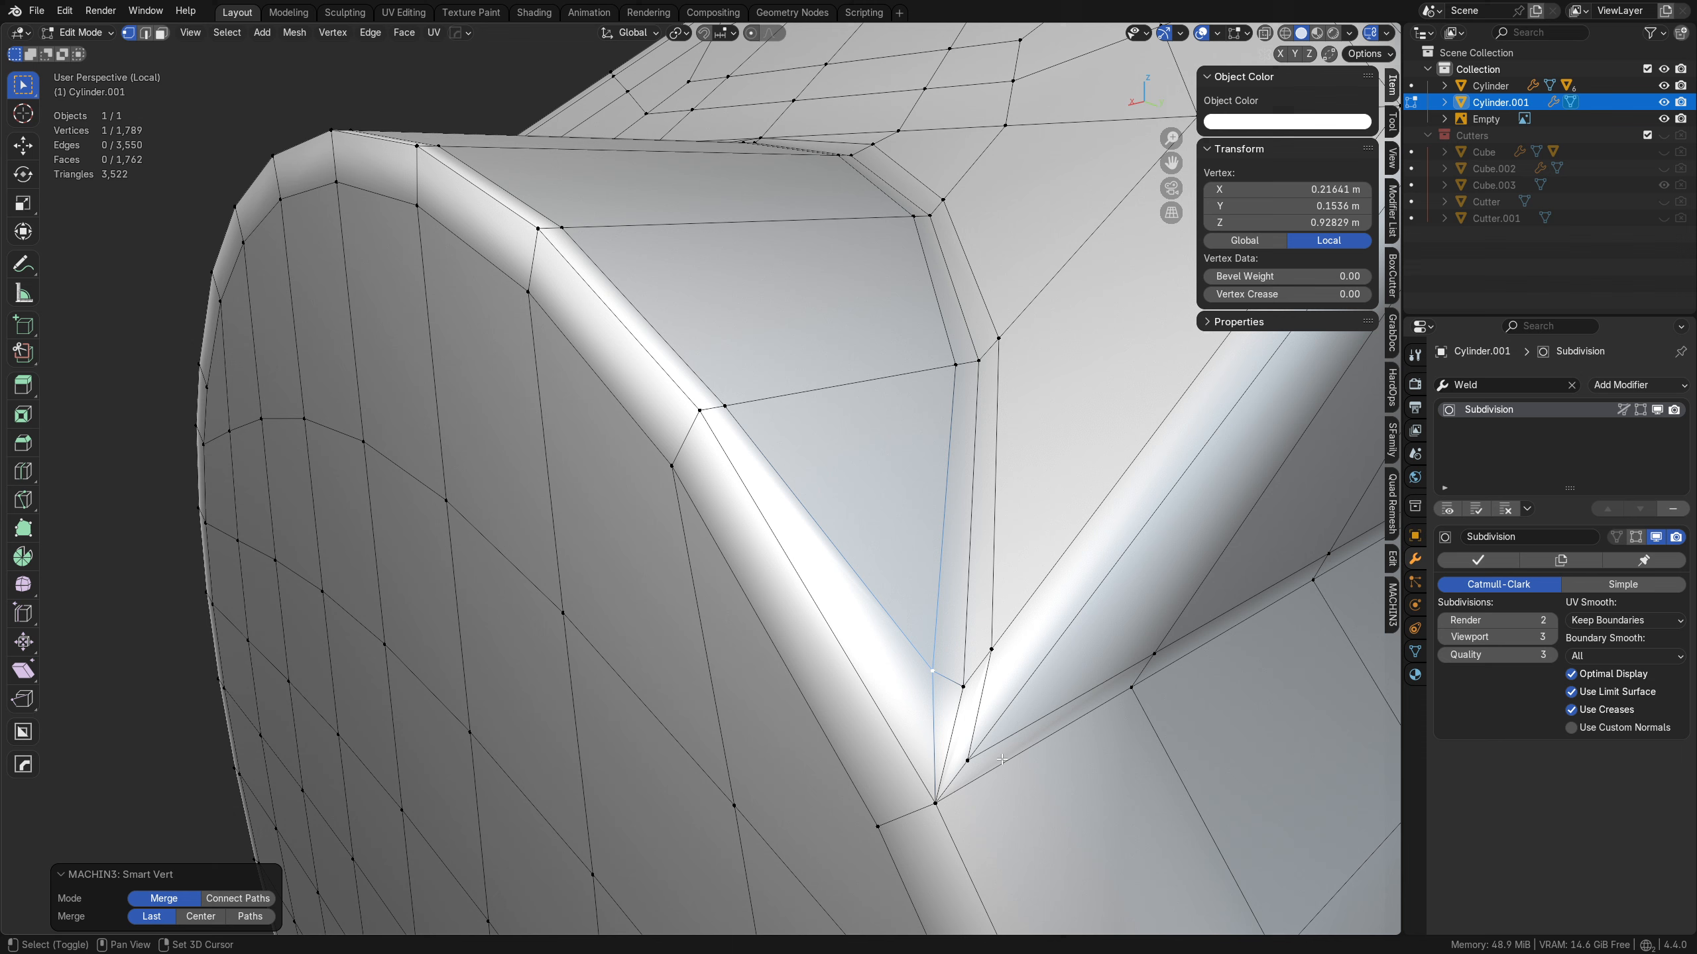
key(Tab)
click(1002, 723)
- Undo the corner vertex merge and the inset of the curved faces, and view the body in Object Mode
key(ctrl+z)
key(ctrl+z)
key(ctrl+z)
key(ctrl+z)
key(ctrl+z)
key(ctrl+z)
key(ctrl+z)
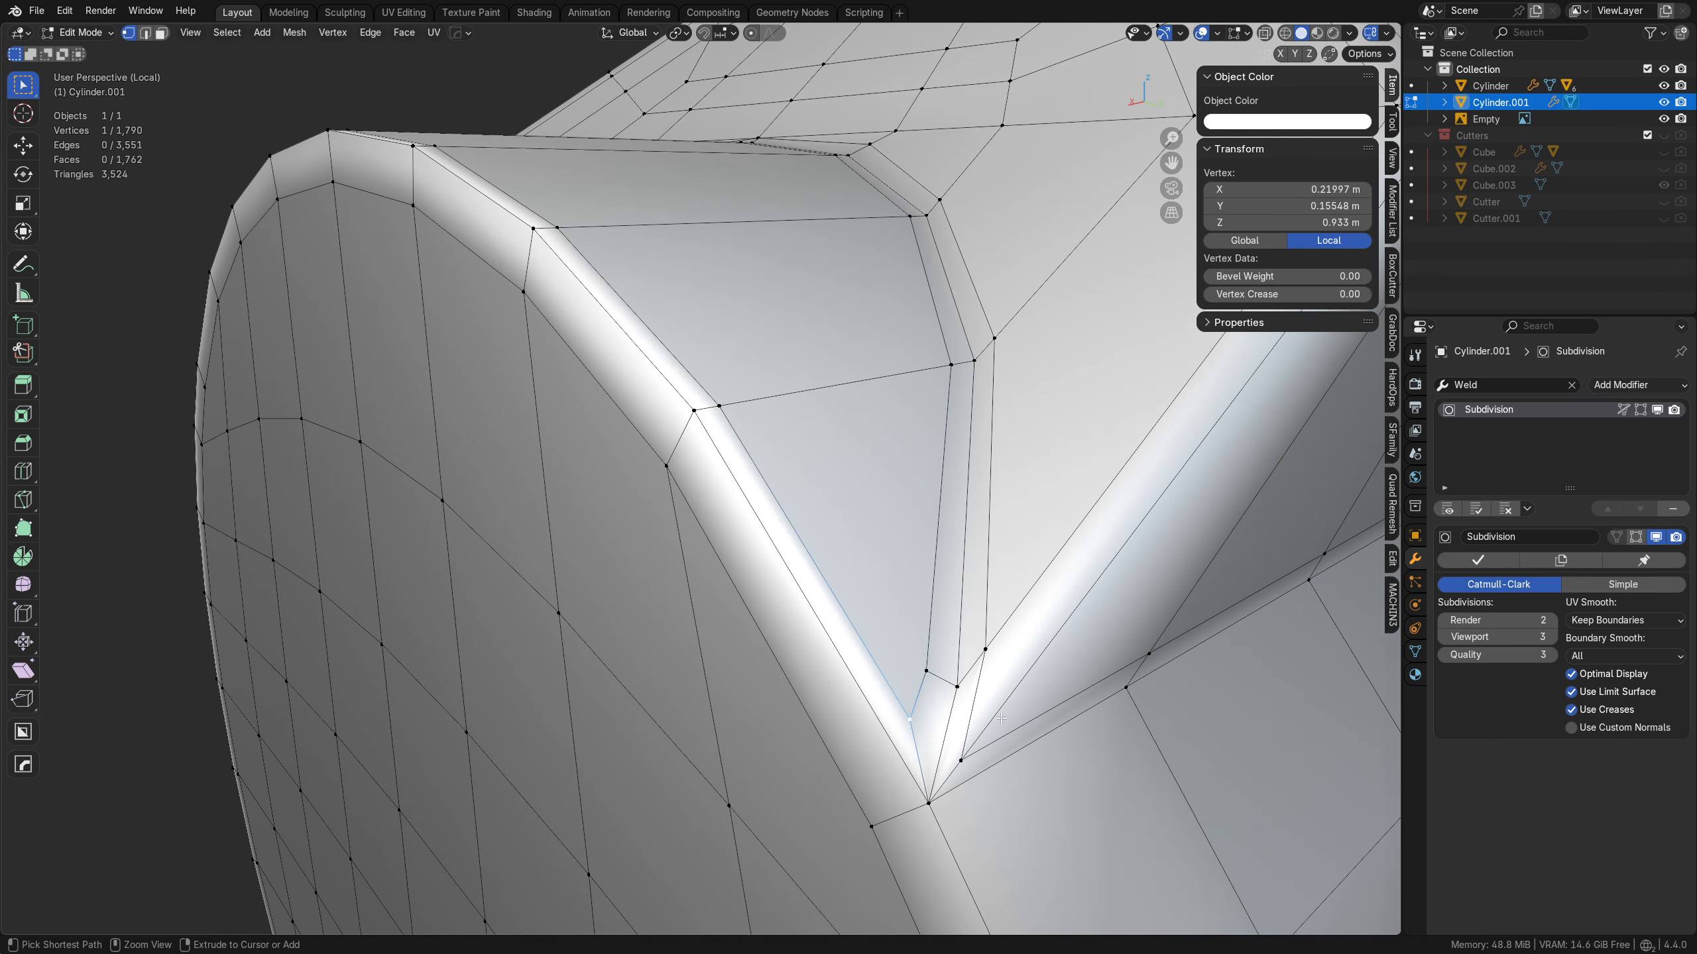
key(Tab)
click(1005, 662)
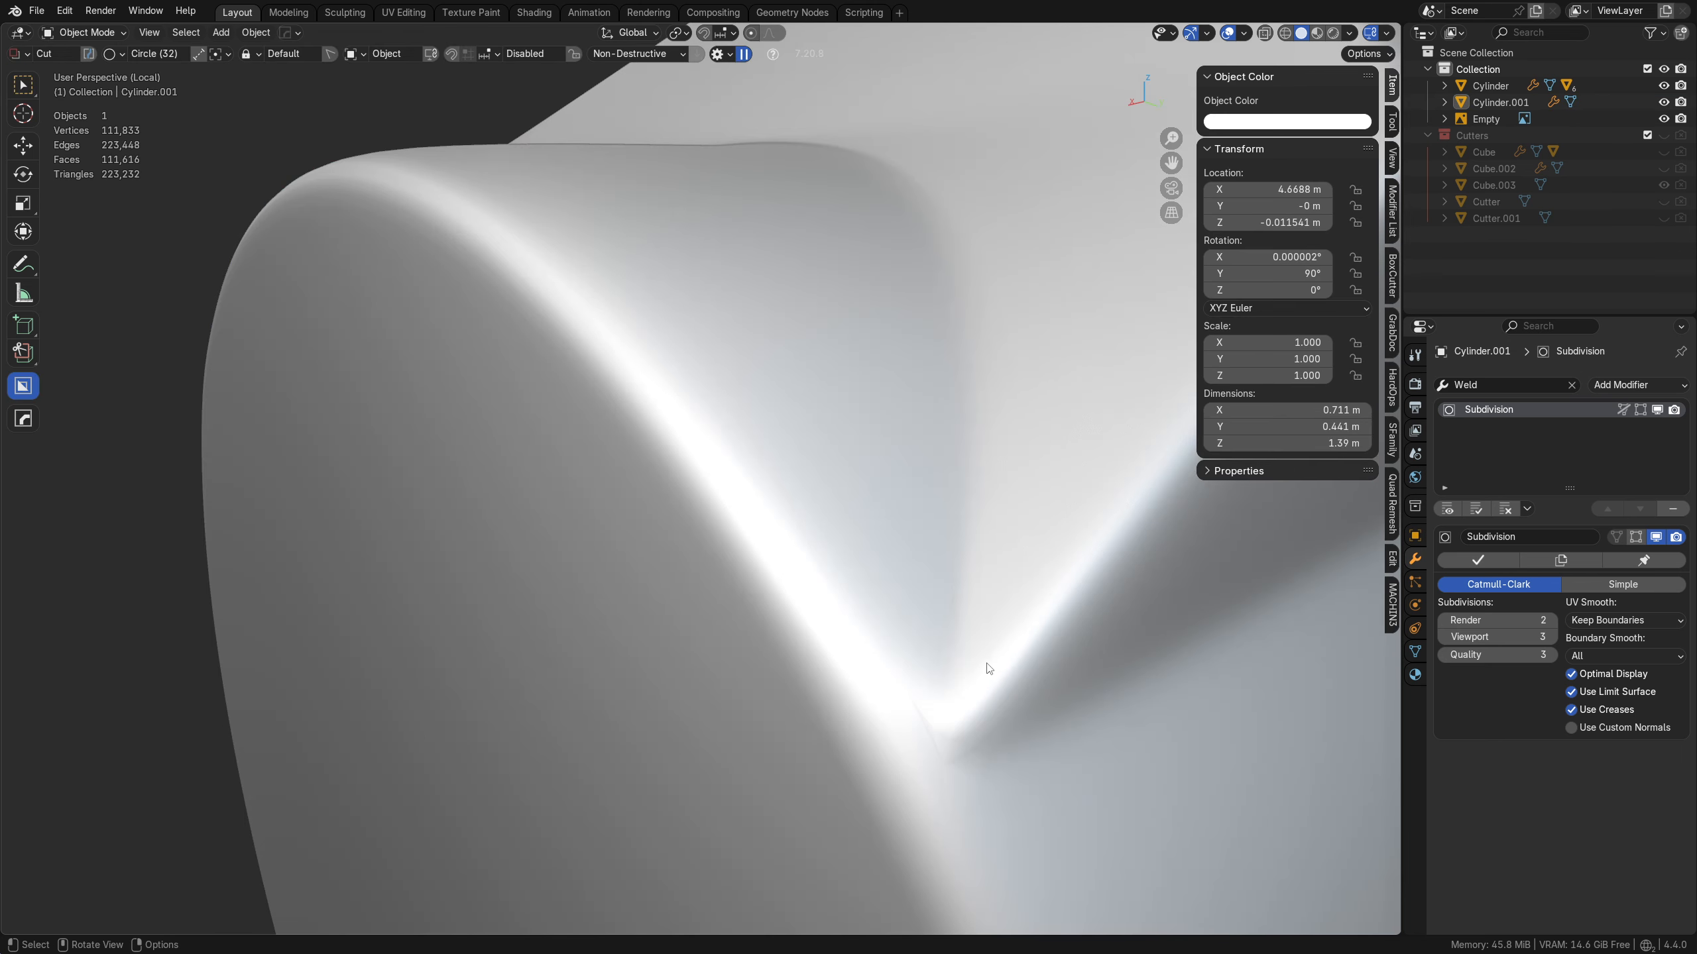
- Set the Subdivision viewport level to 4 and view the pointed corner beside the round end
key(ctrl+4)
click(945, 685)
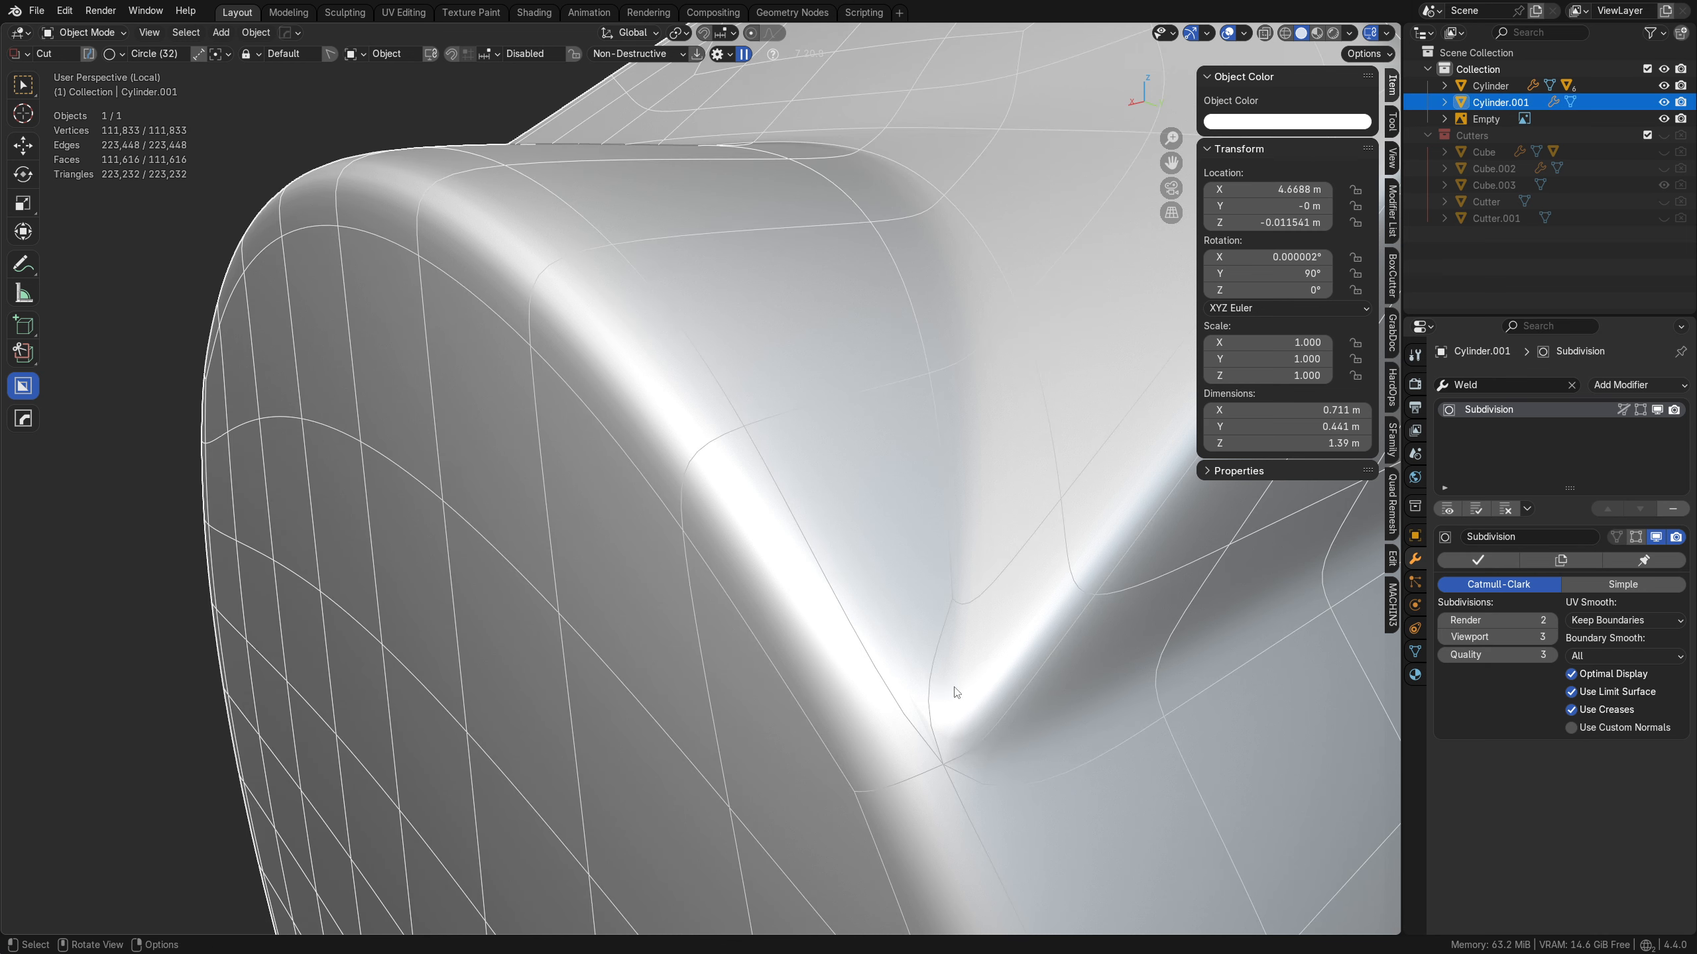
key(ctrl+4)
scroll(953, 682, down, 1)
middle_drag(953, 682, 811, 613)
key(shift+w)
- Try sliding the bevel vertex beside the pointed corner onto the corner vertex at the end rim, and cancel the slide
key(Tab)
click(810, 694)
key(a)
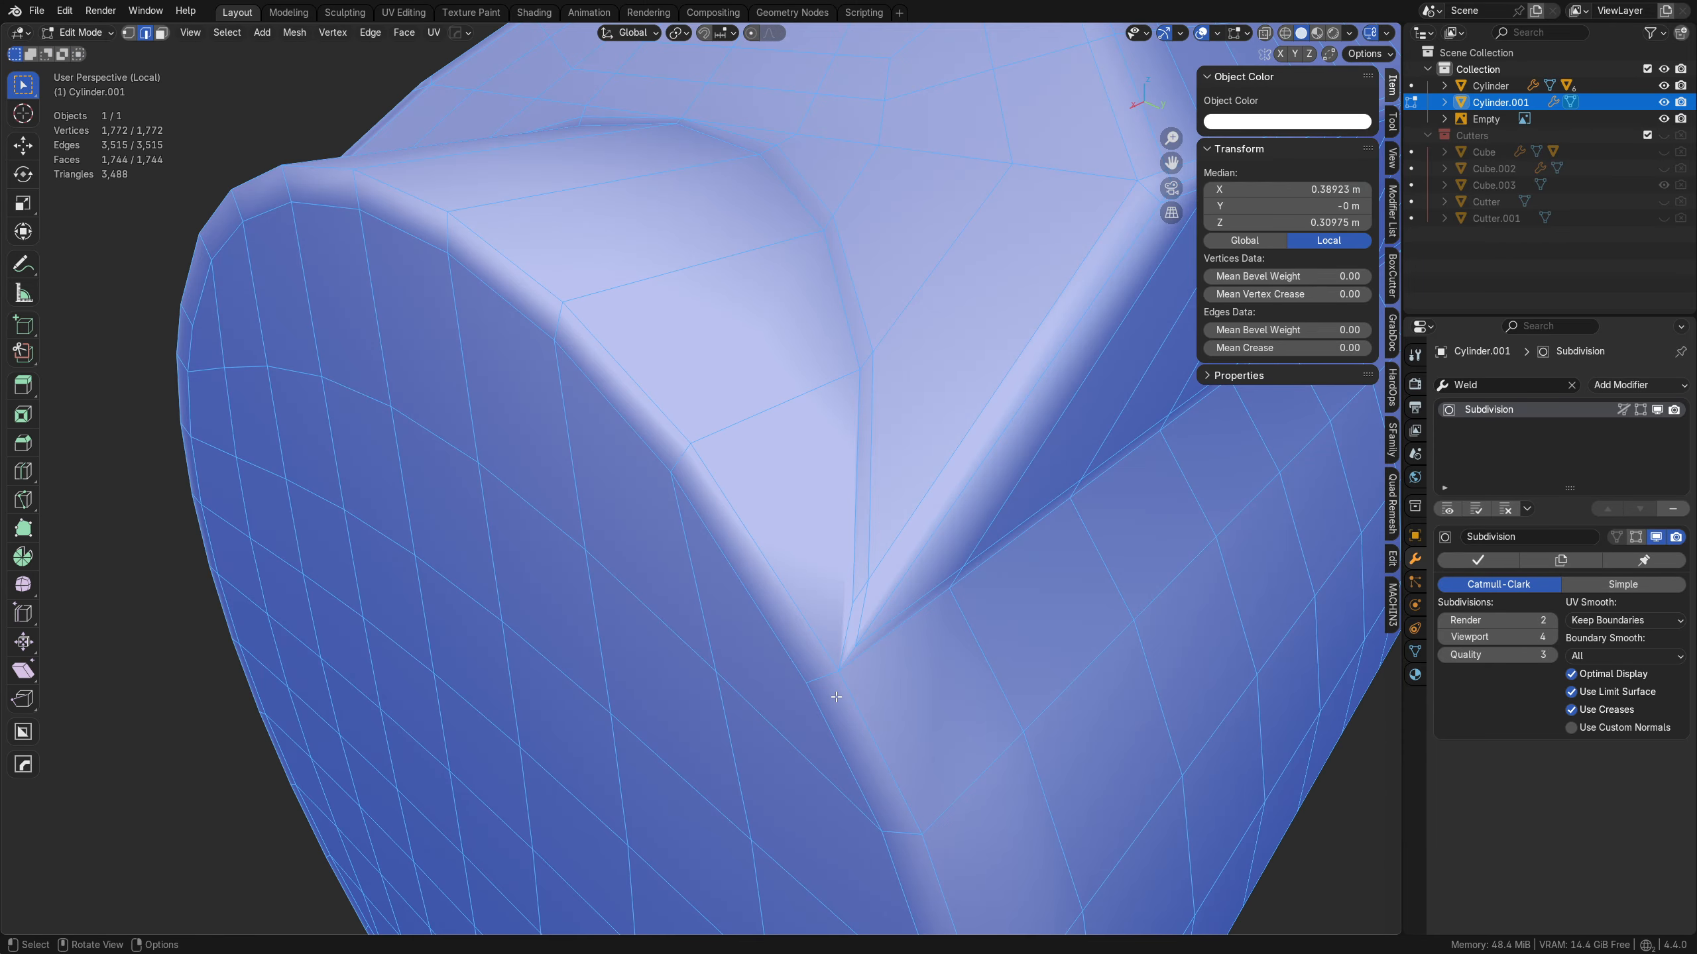
key(a)
middle_drag(810, 702, 833, 682)
middle_drag(807, 620, 853, 569)
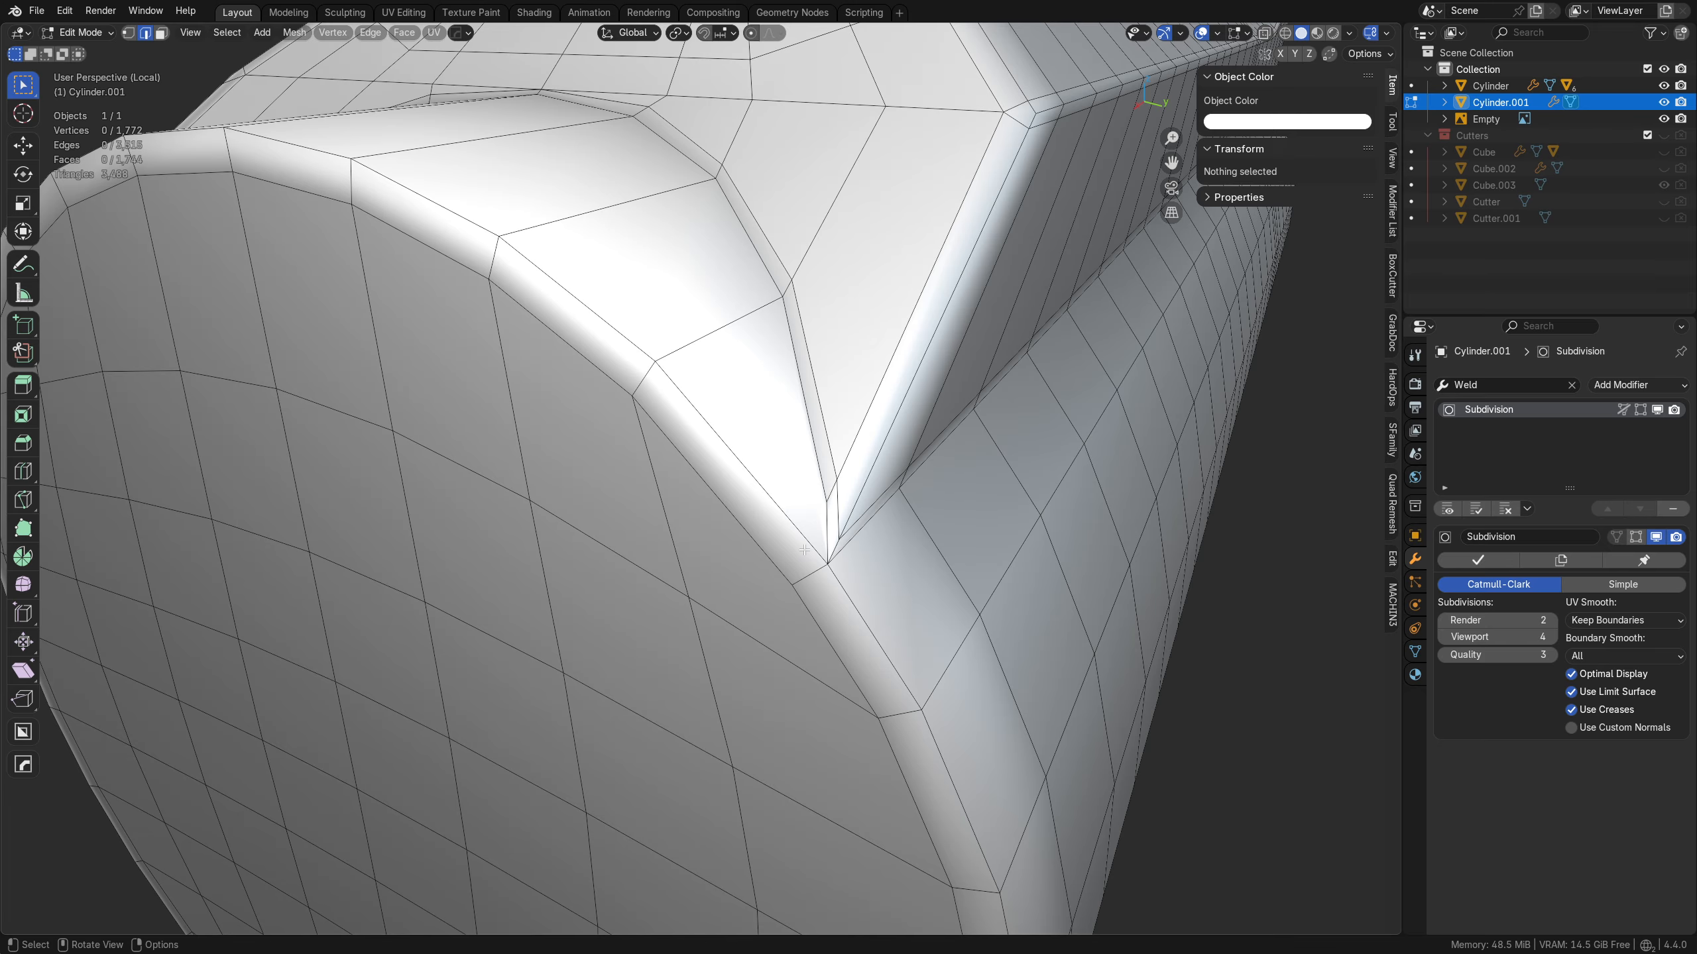
middle_drag(803, 550, 696, 636)
key(Tab)
click(565, 553)
click(594, 584)
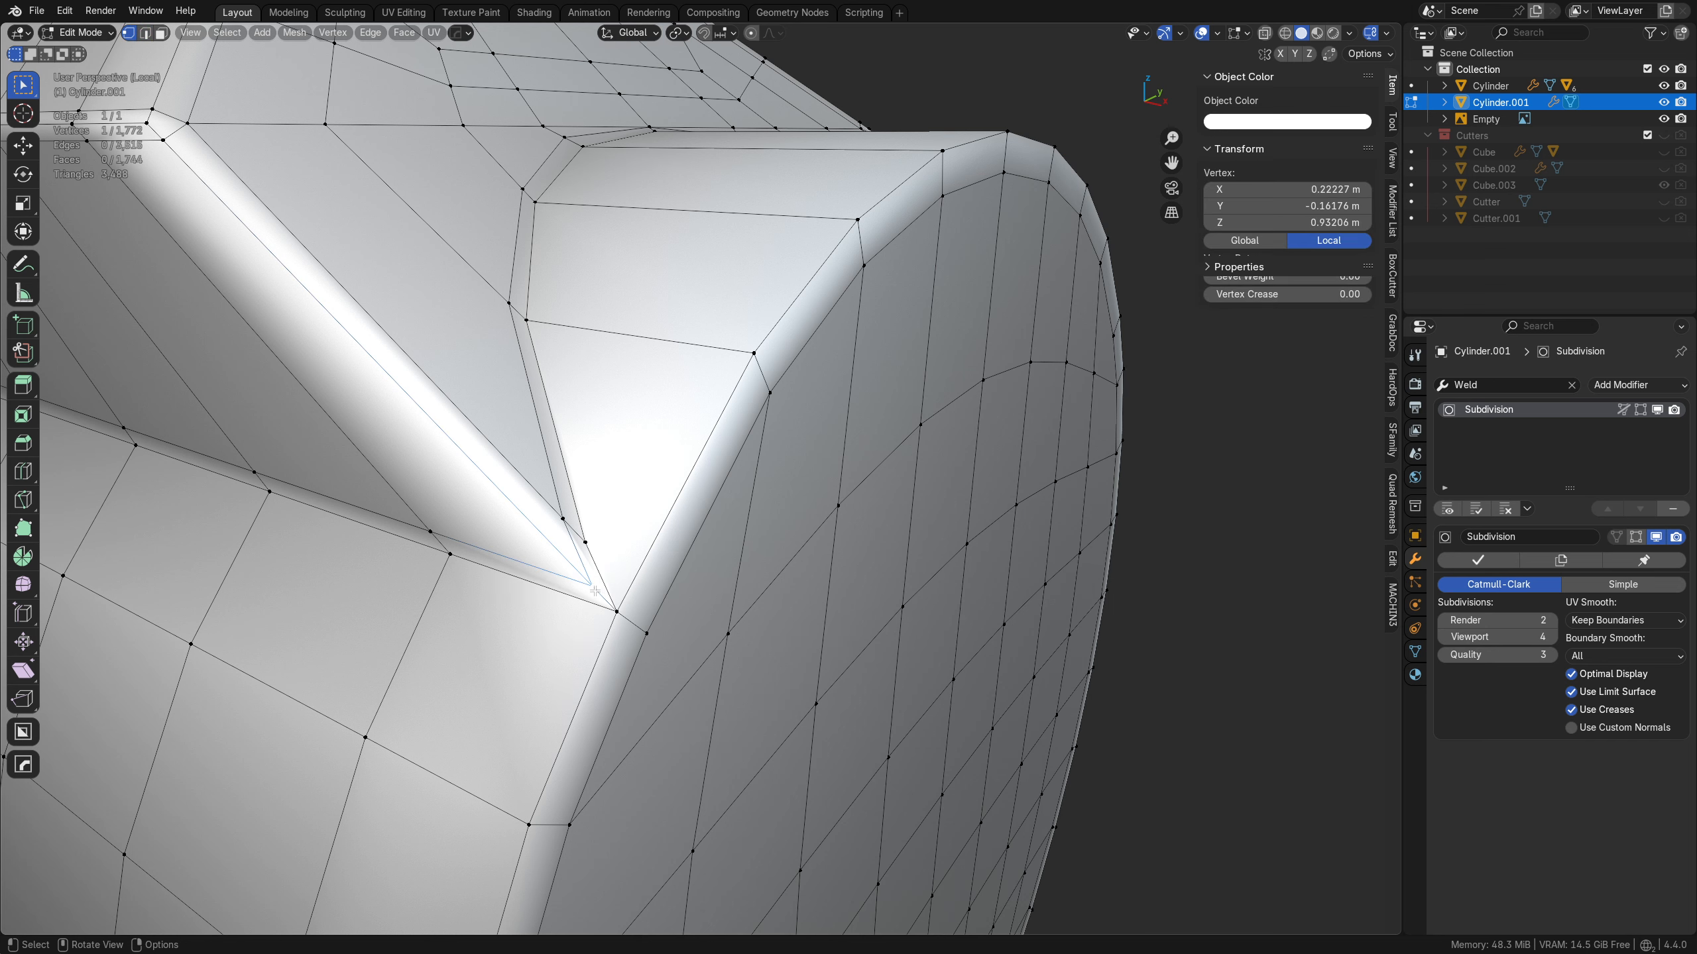
key(shift+v)
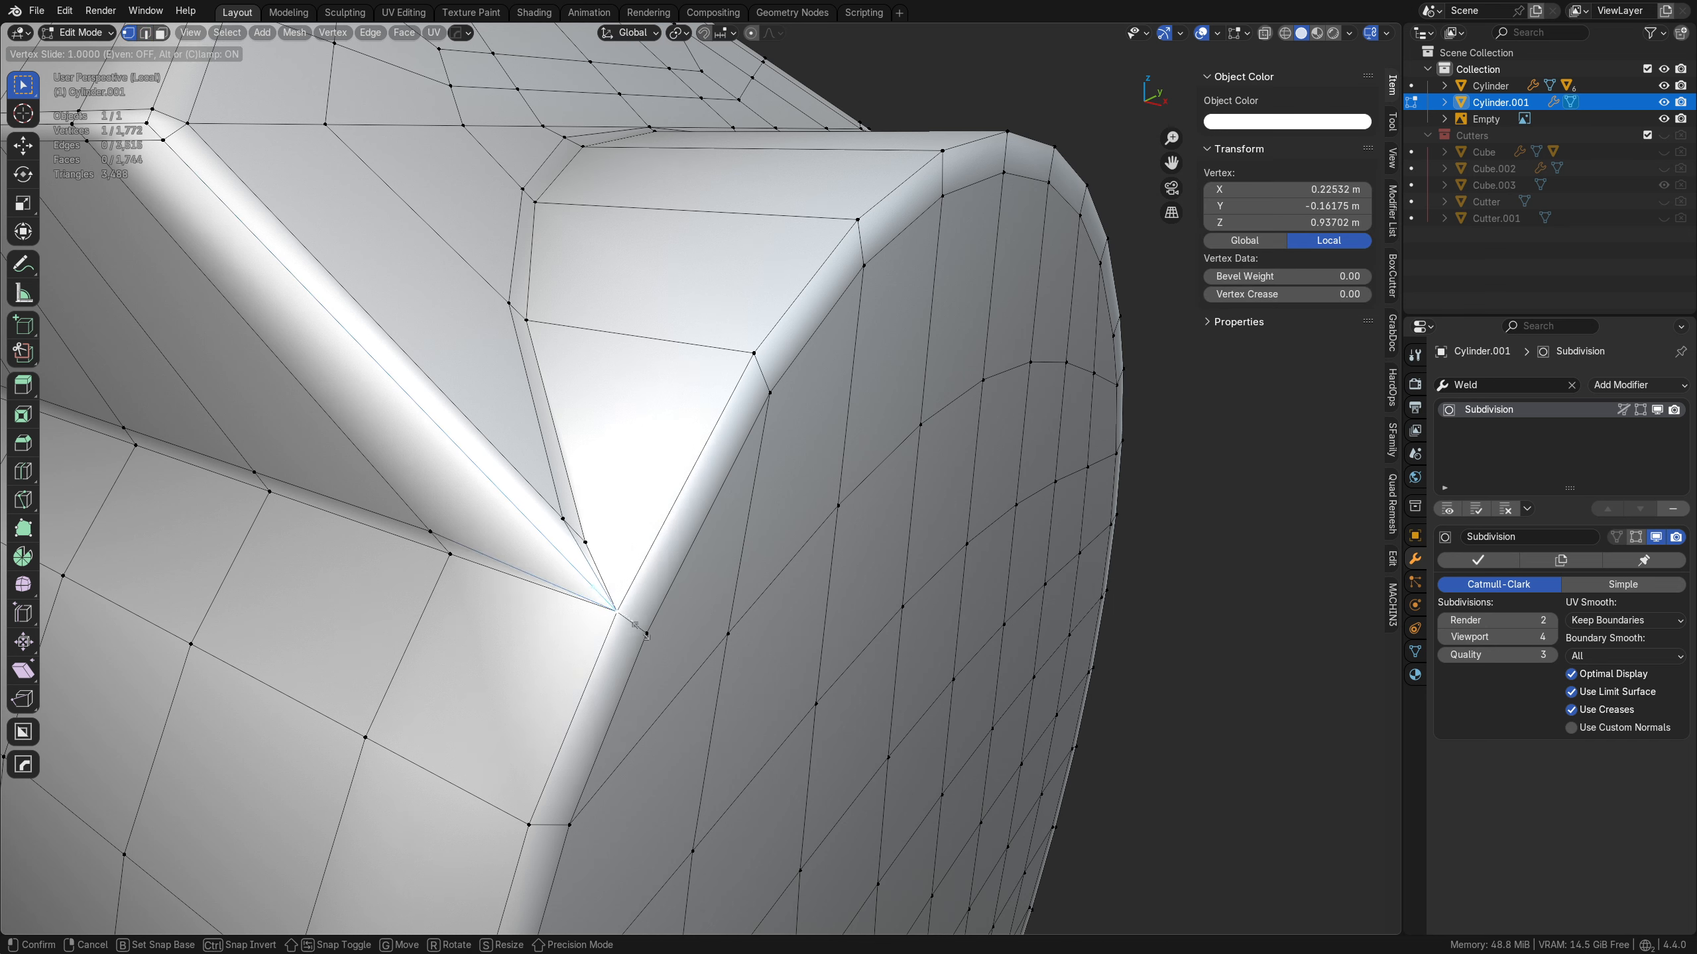
right_click(642, 632)
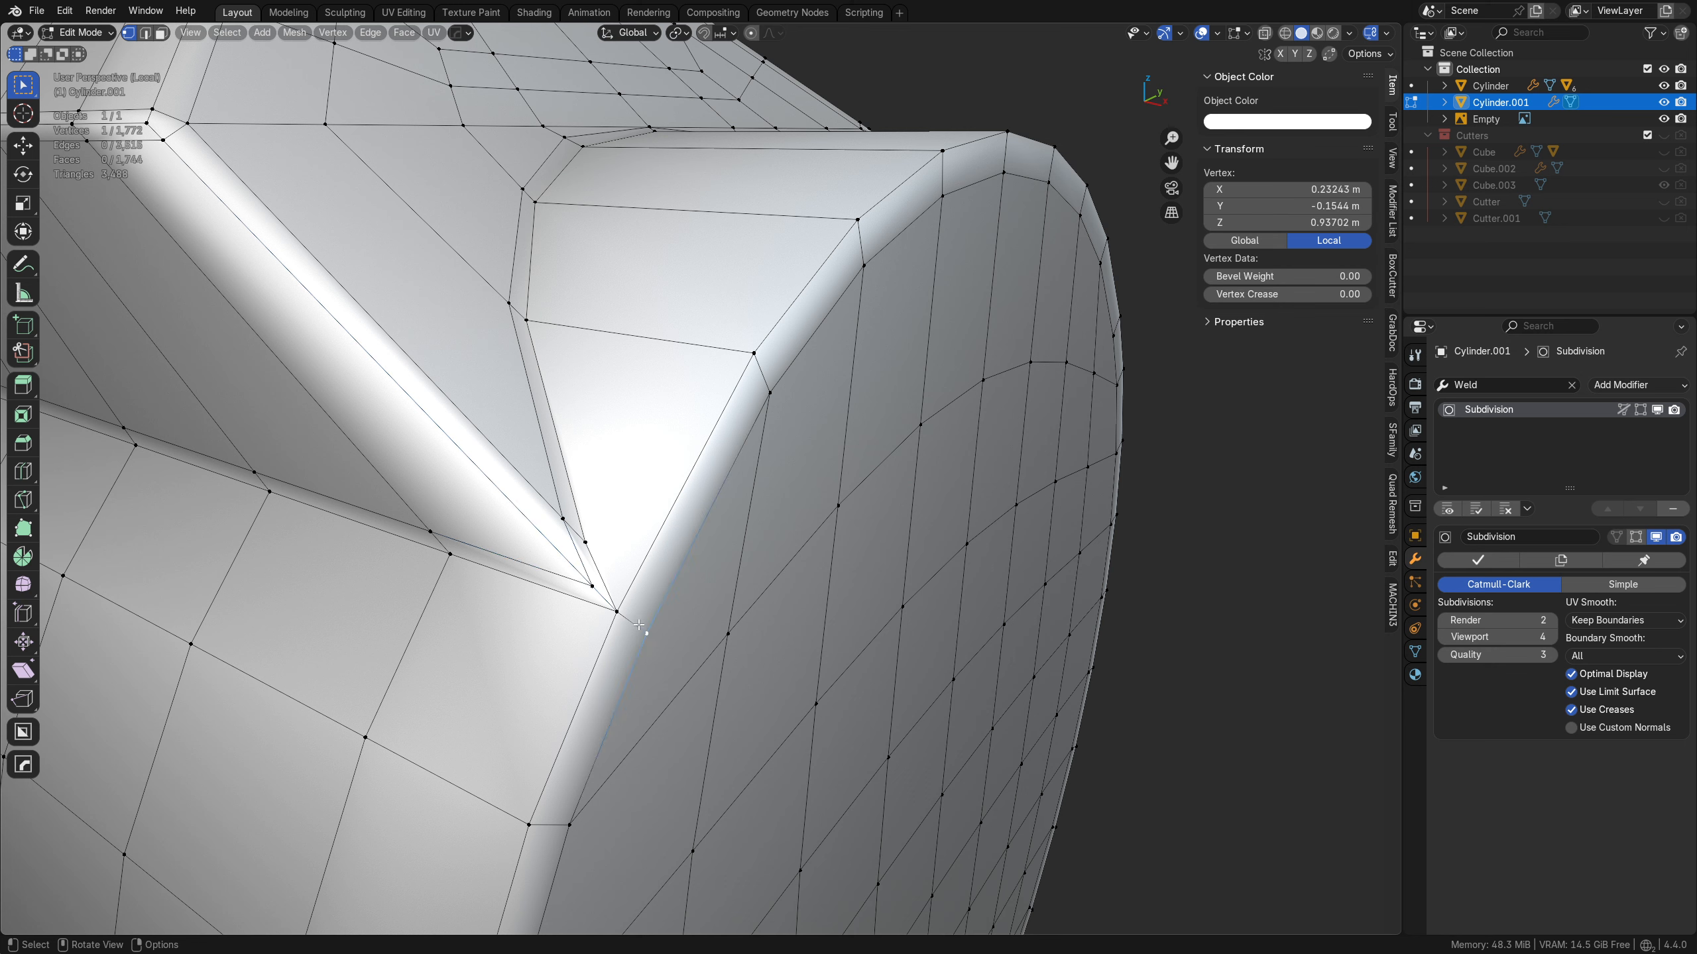
- Knife a cut from the vertex above the pointed corner to the inner rim vertex, and select both adjacent corner vertices
key(k)
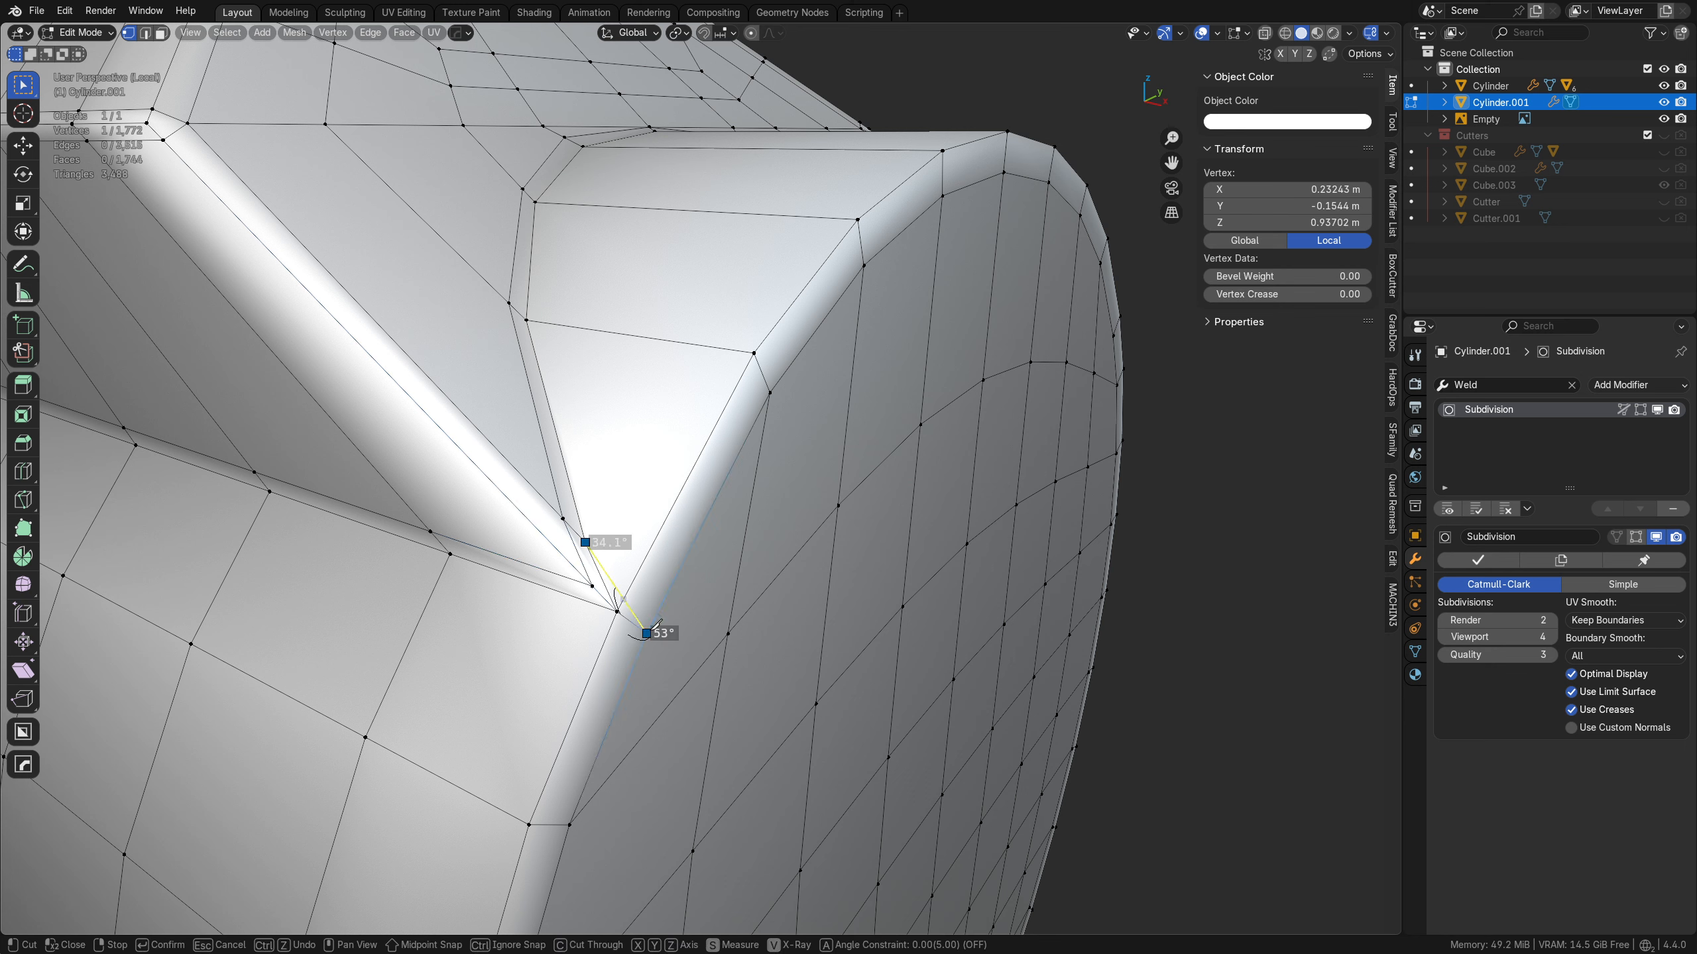
click(646, 633)
key(Return)
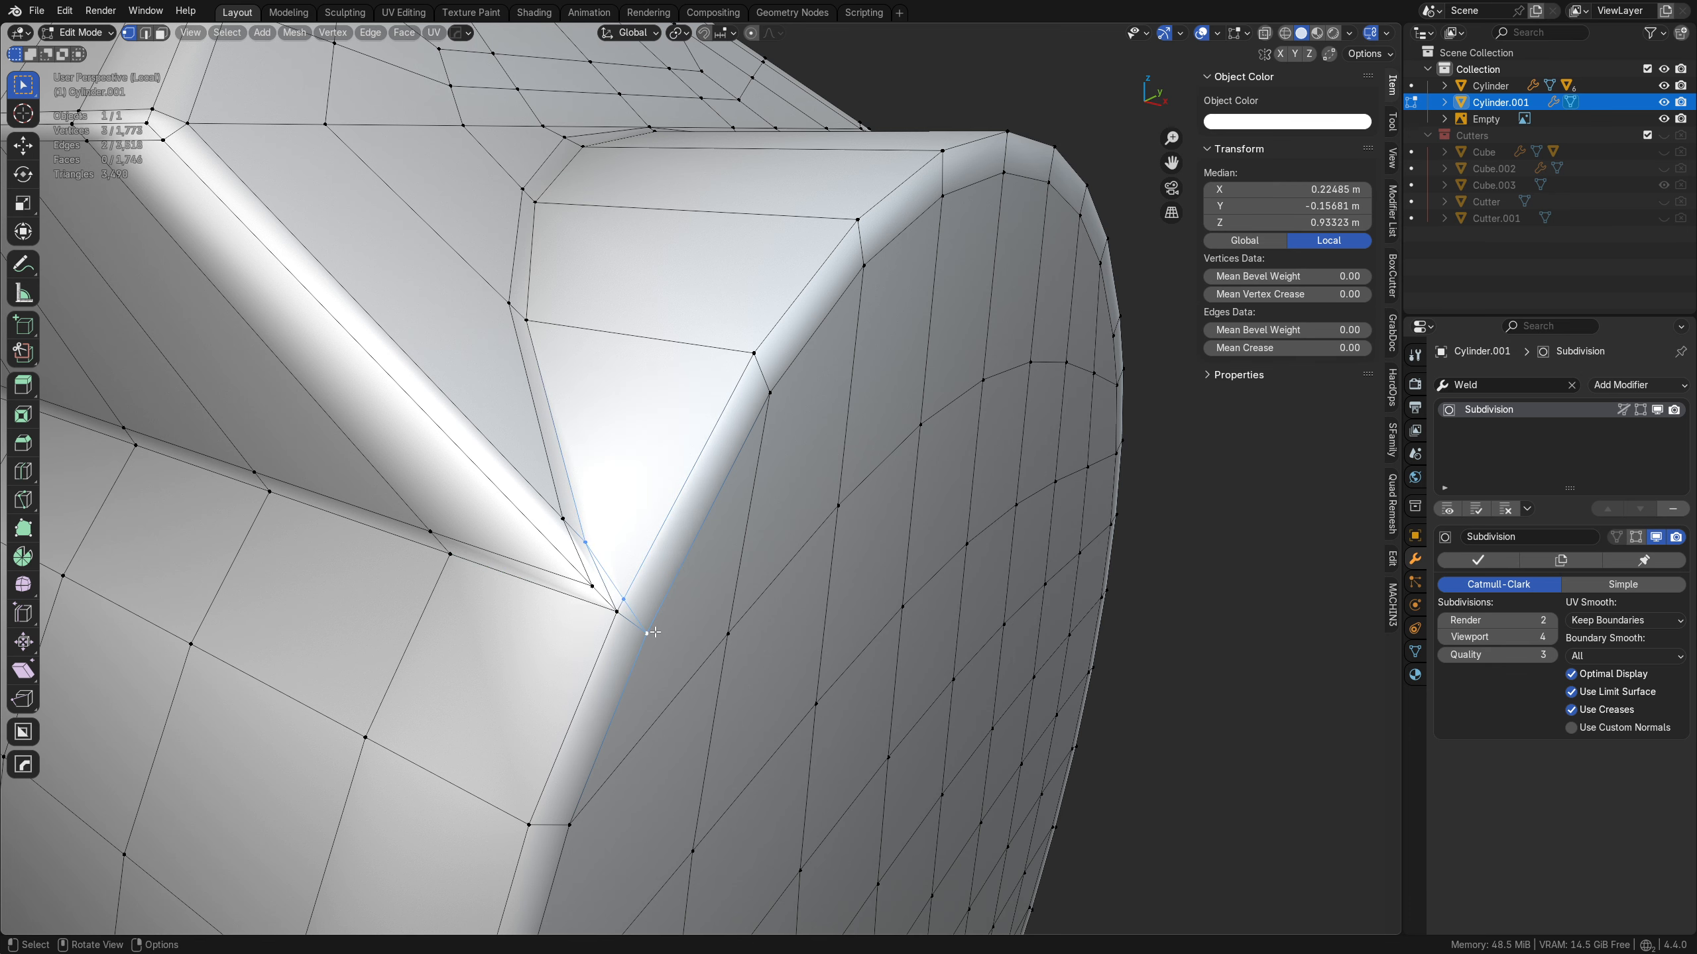
click(617, 612)
shift+click(624, 599)
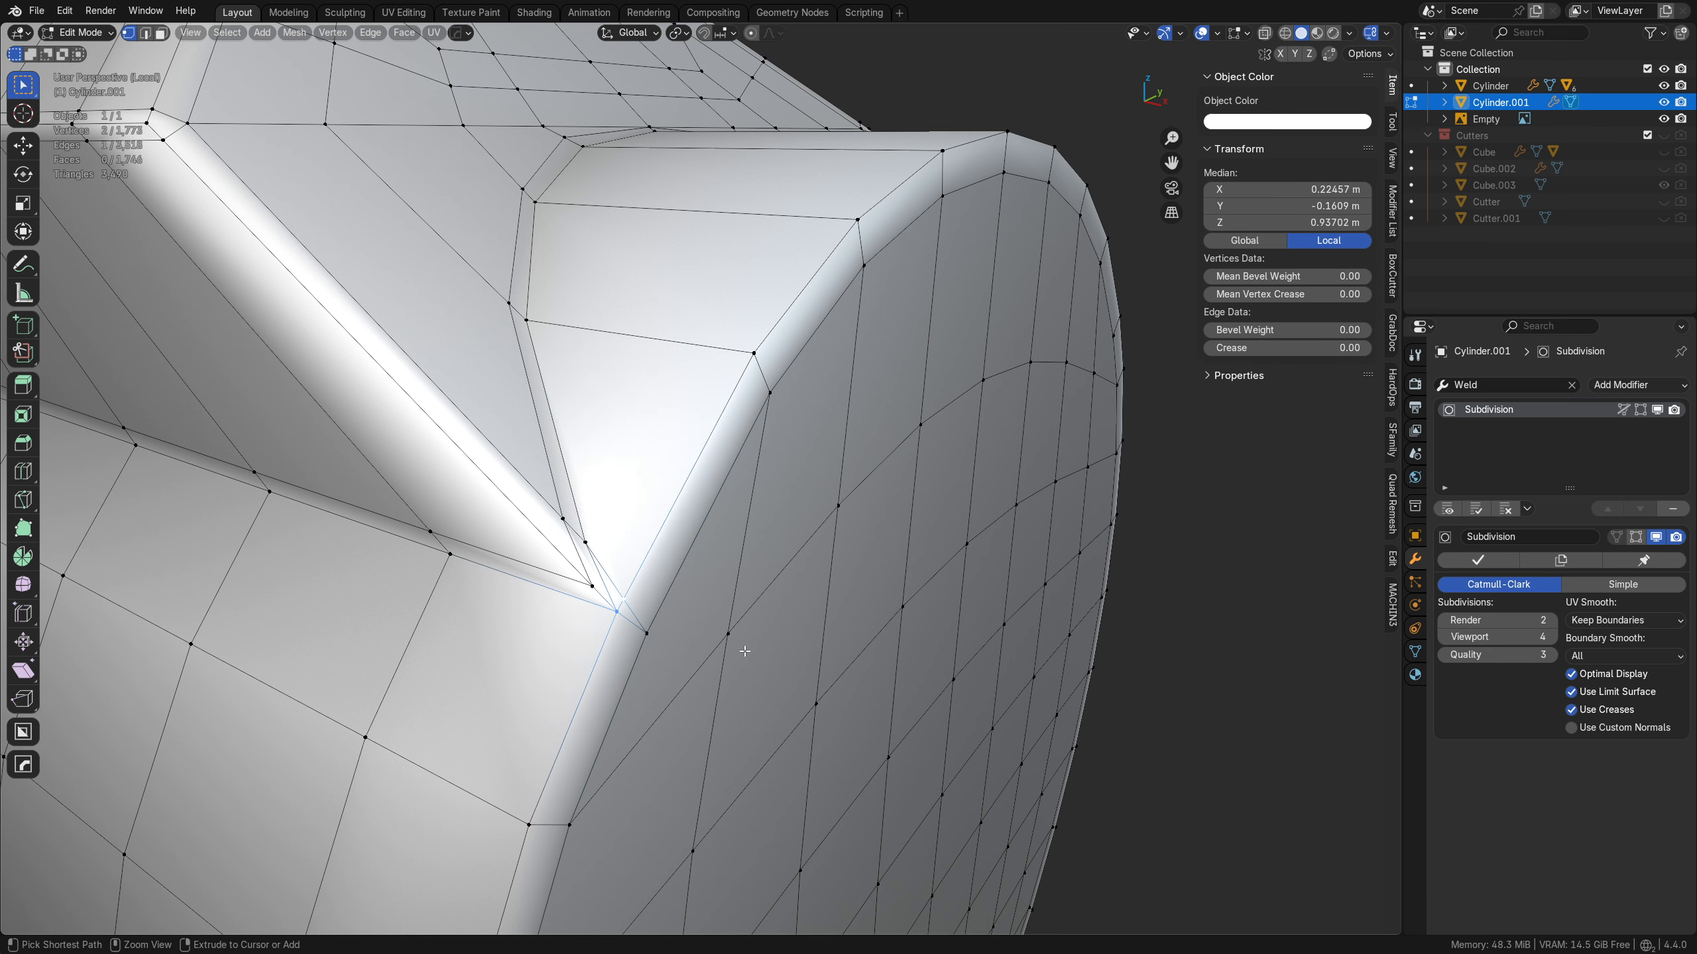
- Undo the knife cut at the pointed corner and view the smoothed body from its round end
key(ctrl+z)
key(ctrl+z)
key(ctrl+z)
scroll(744, 648, down, 2)
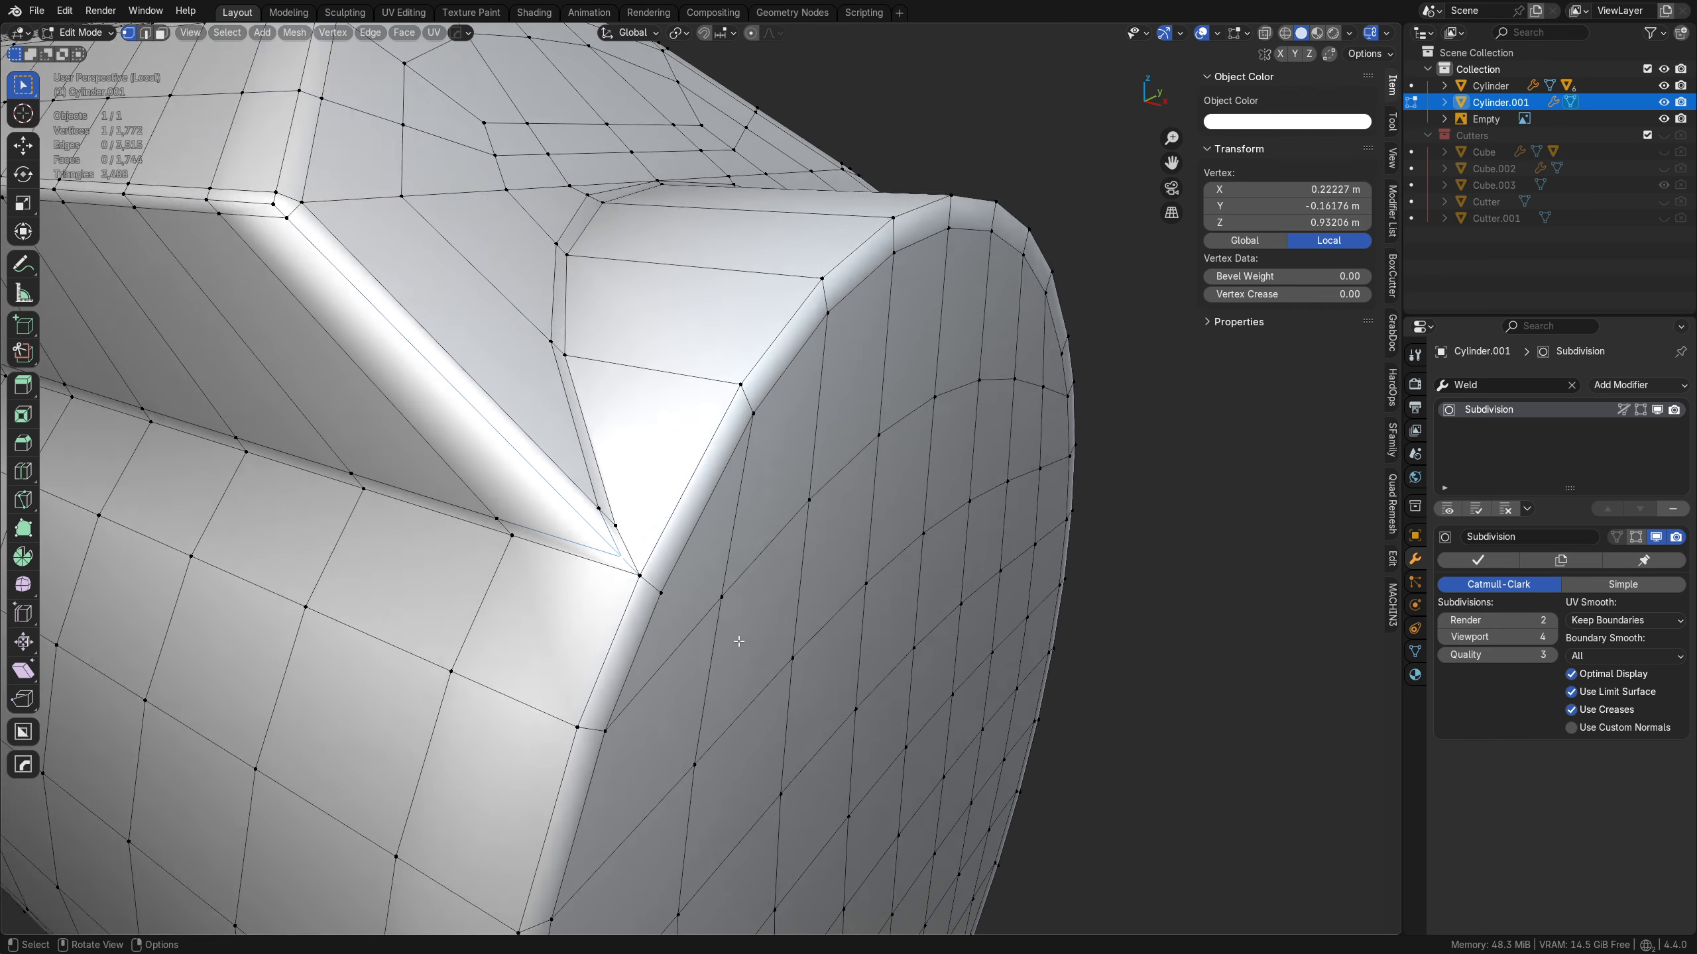
key(Tab)
key(shift+z)
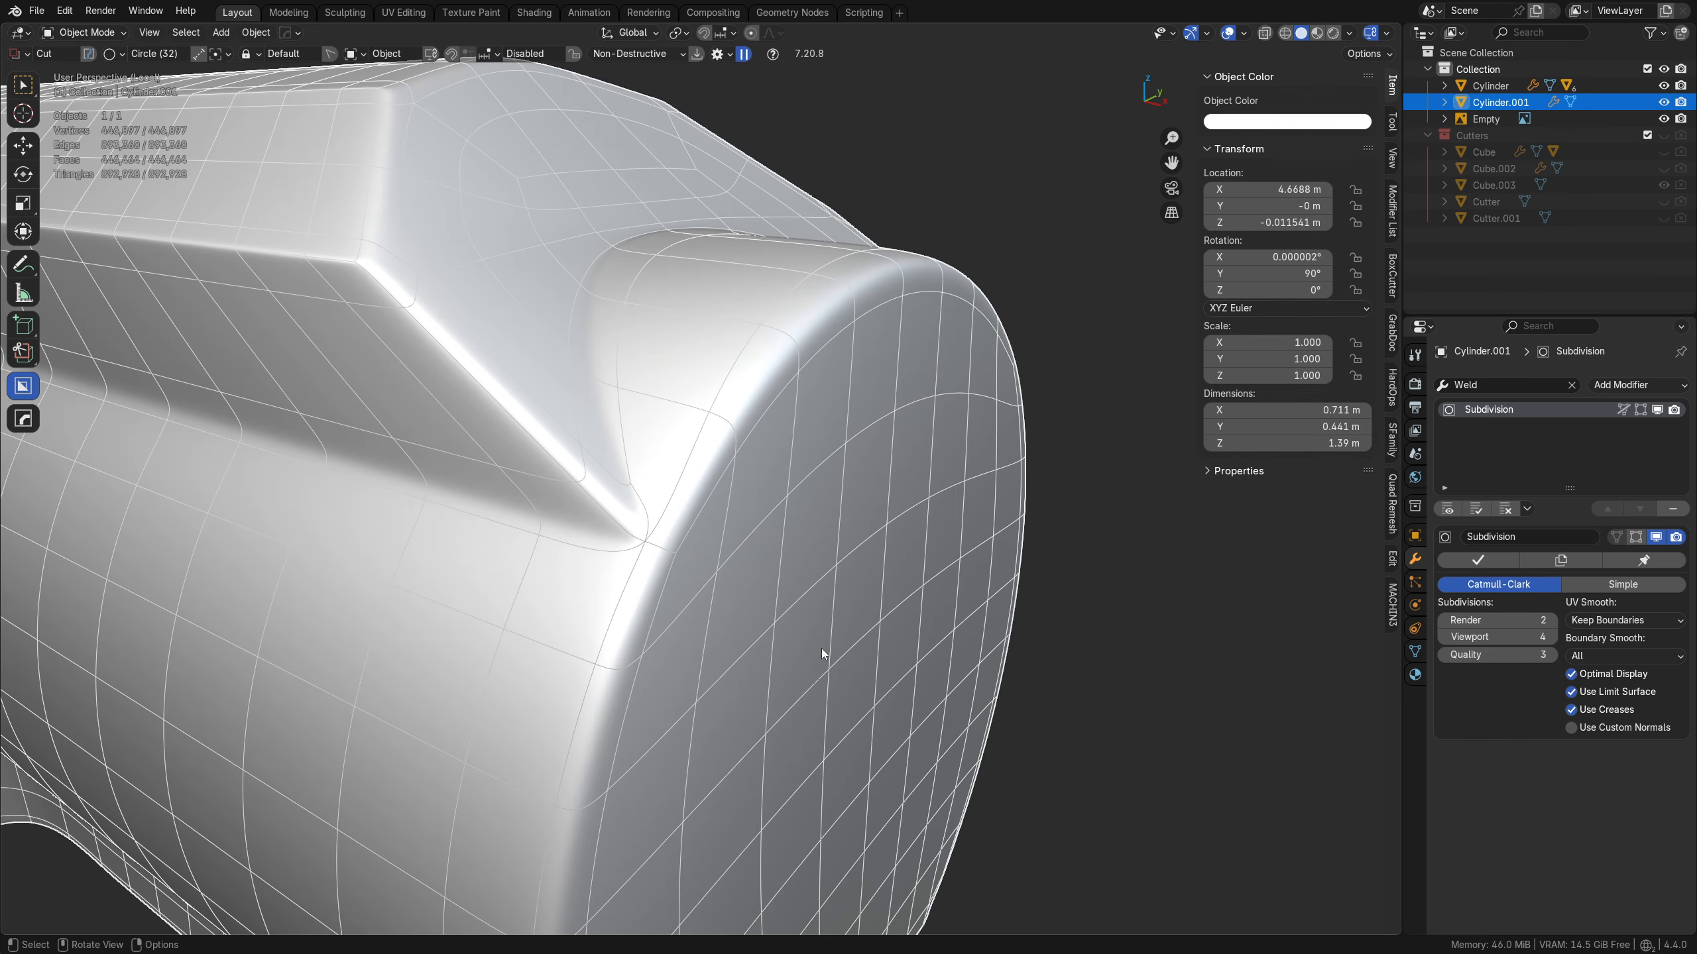
scroll(822, 648, down, 3)
key(alt+a)
middle_drag(675, 635, 703, 563)
key(Tab)
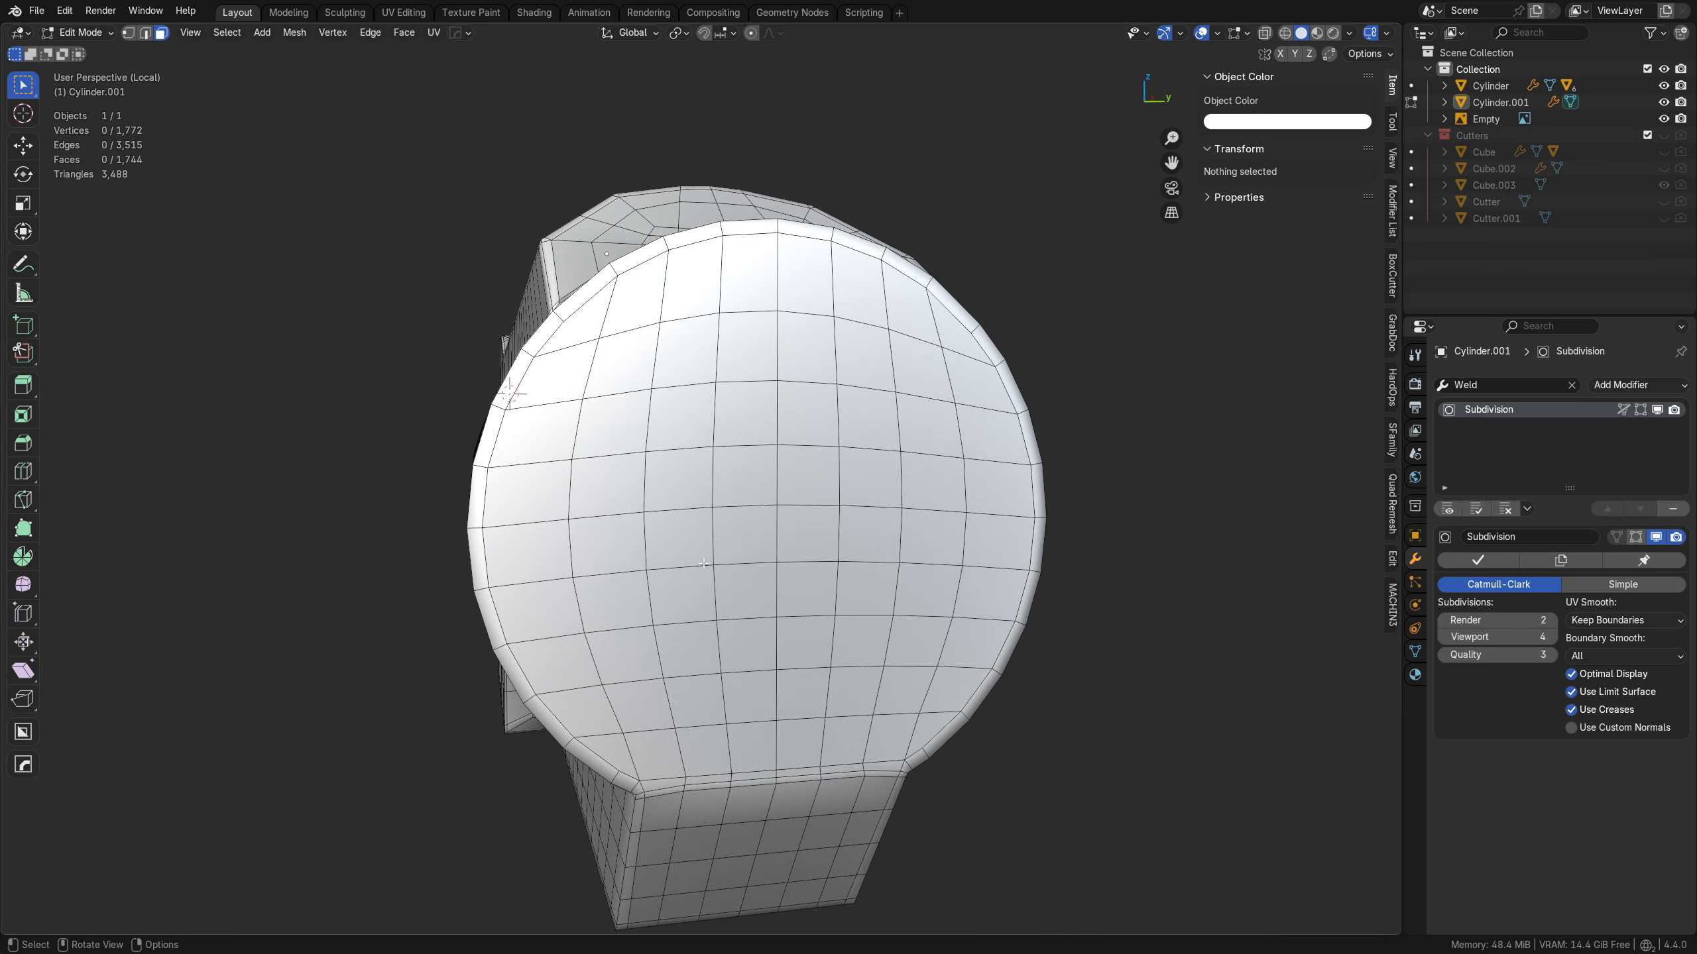
- Select the inner block of 42 faces on the round end cap and shape it into a circle with LoopTools
middle_drag(704, 436, 738, 545)
key(Tab)
click(739, 550)
click(628, 571)
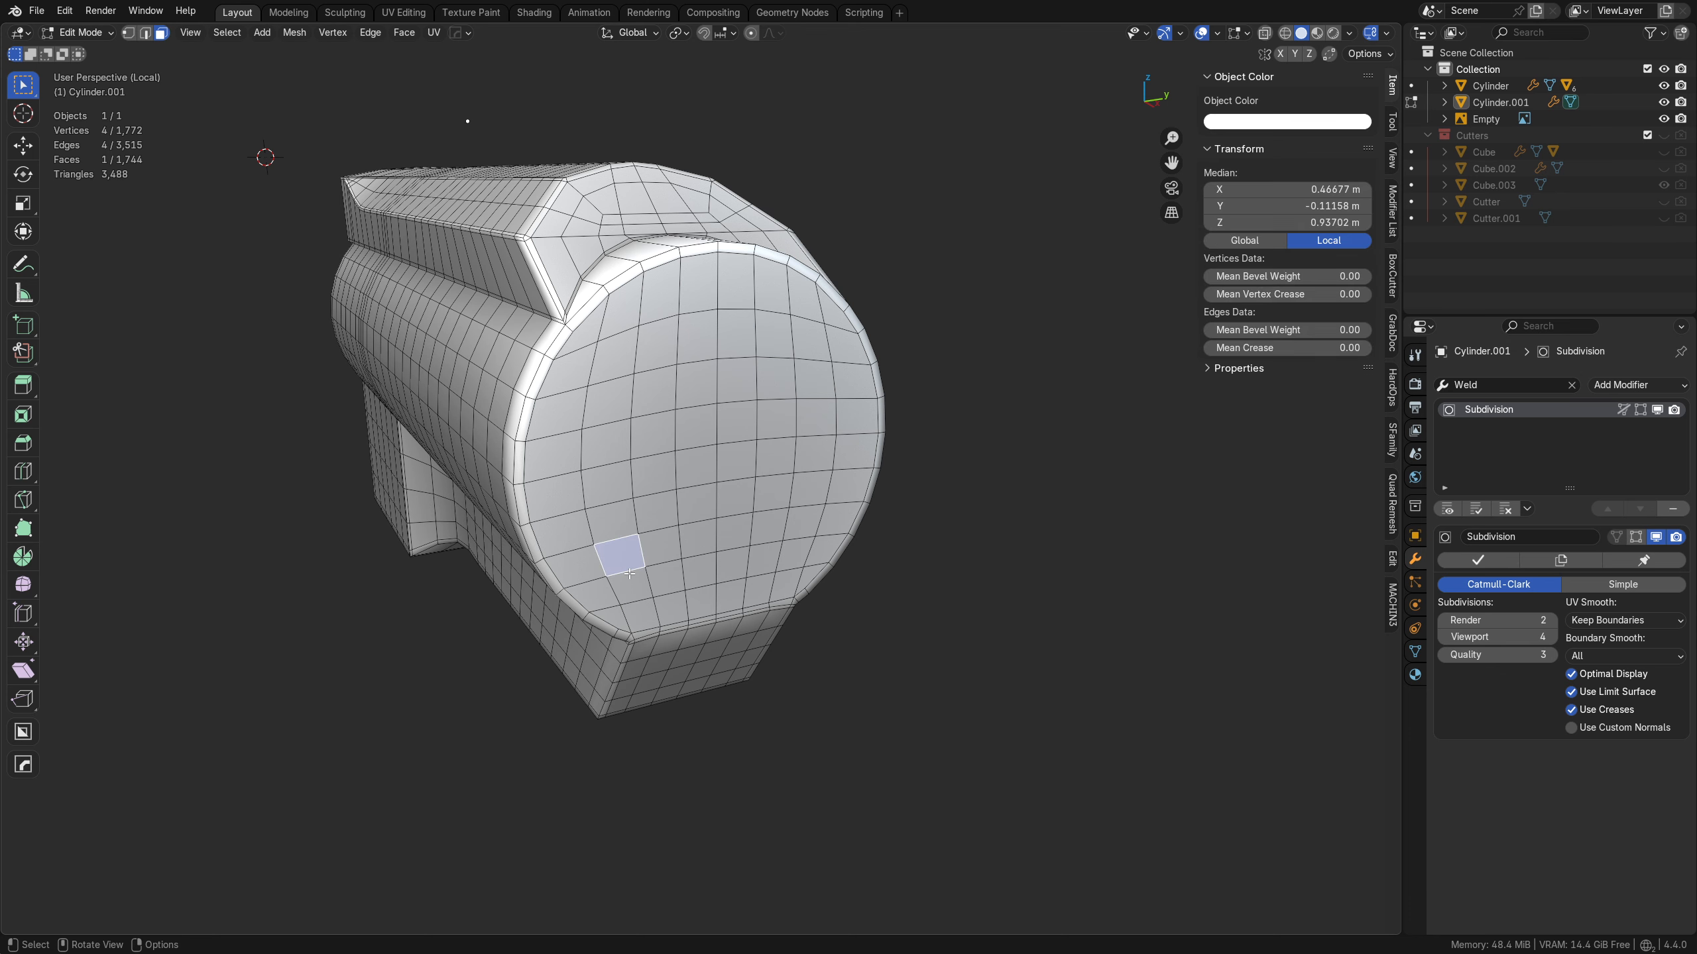
ctrl+shift+click(802, 346)
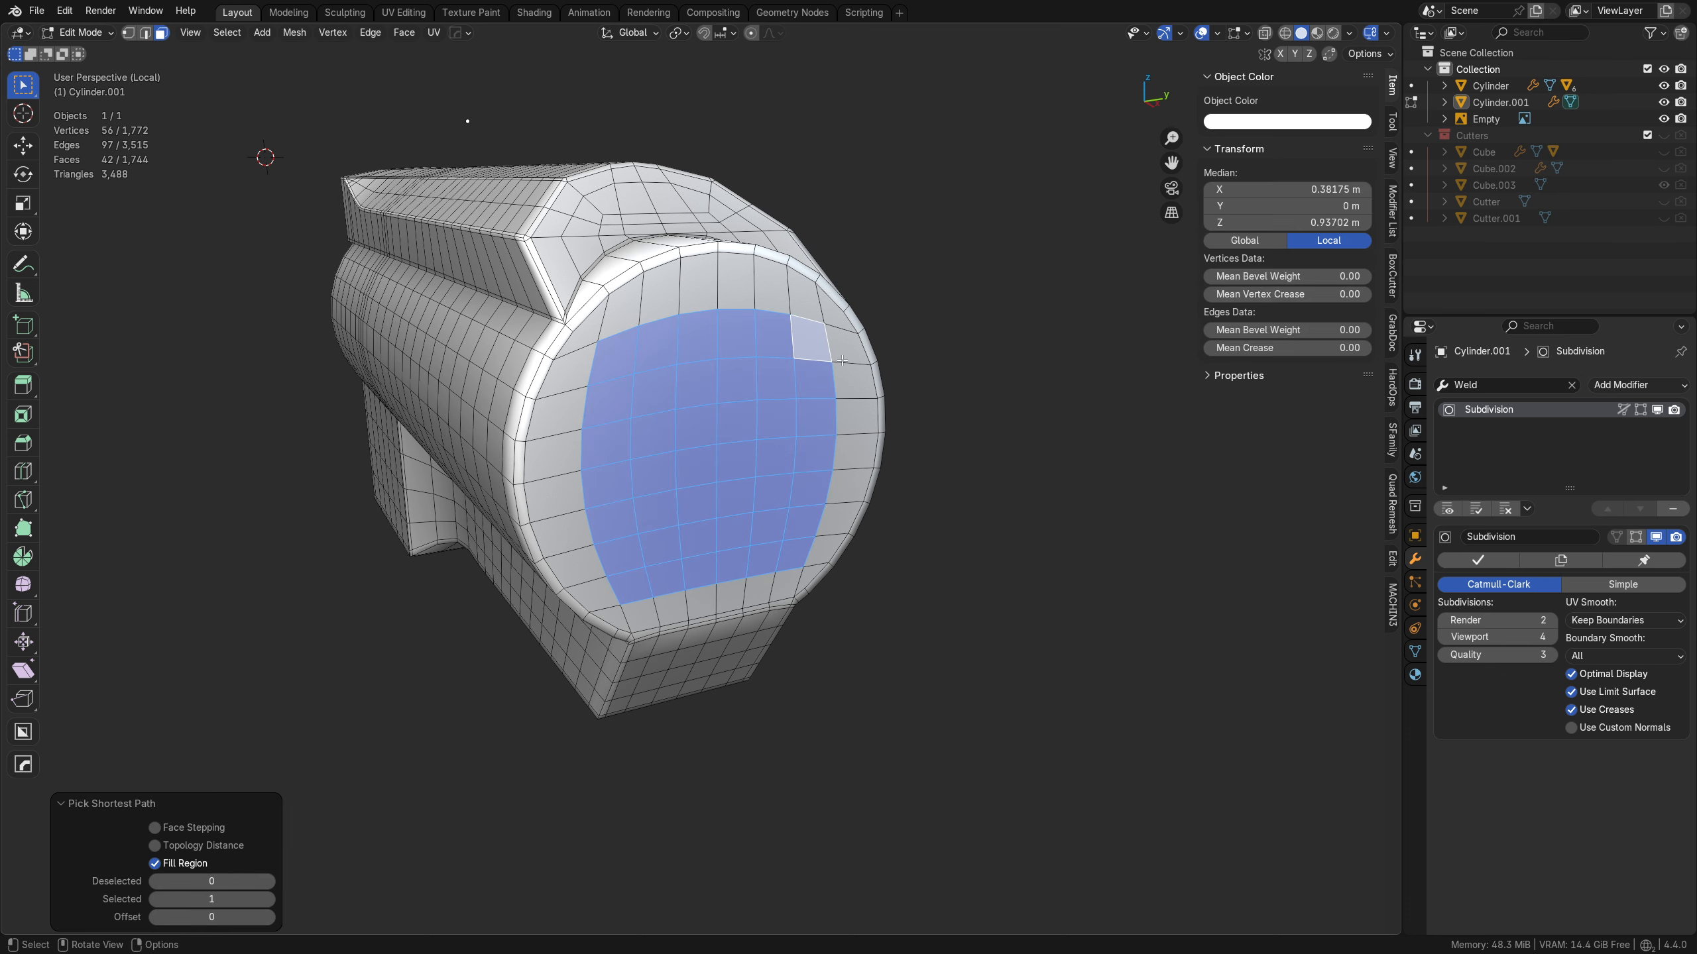
right_click(903, 344)
mouse_move(902, 326)
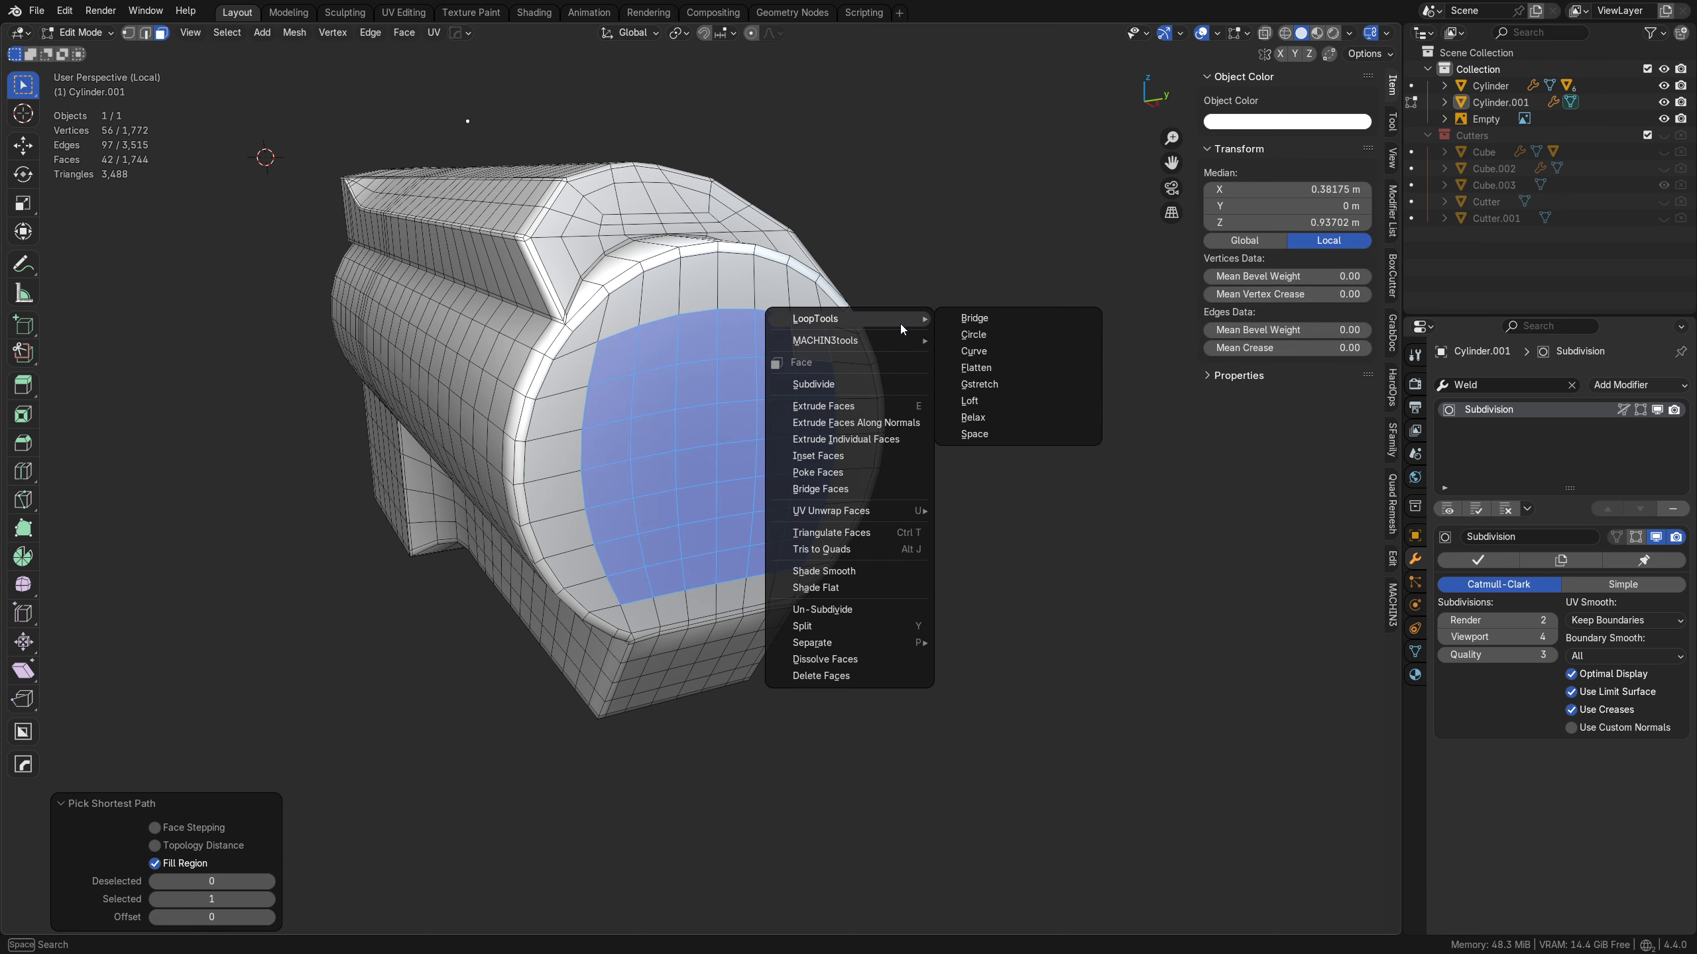
click(1005, 336)
- Try extruding the circular face region on the end cap, and undo the extrusion
key(e)
click(1076, 660)
middle_drag(1076, 661, 924, 576)
key(ctrl+z)
middle_drag(946, 636, 924, 579)
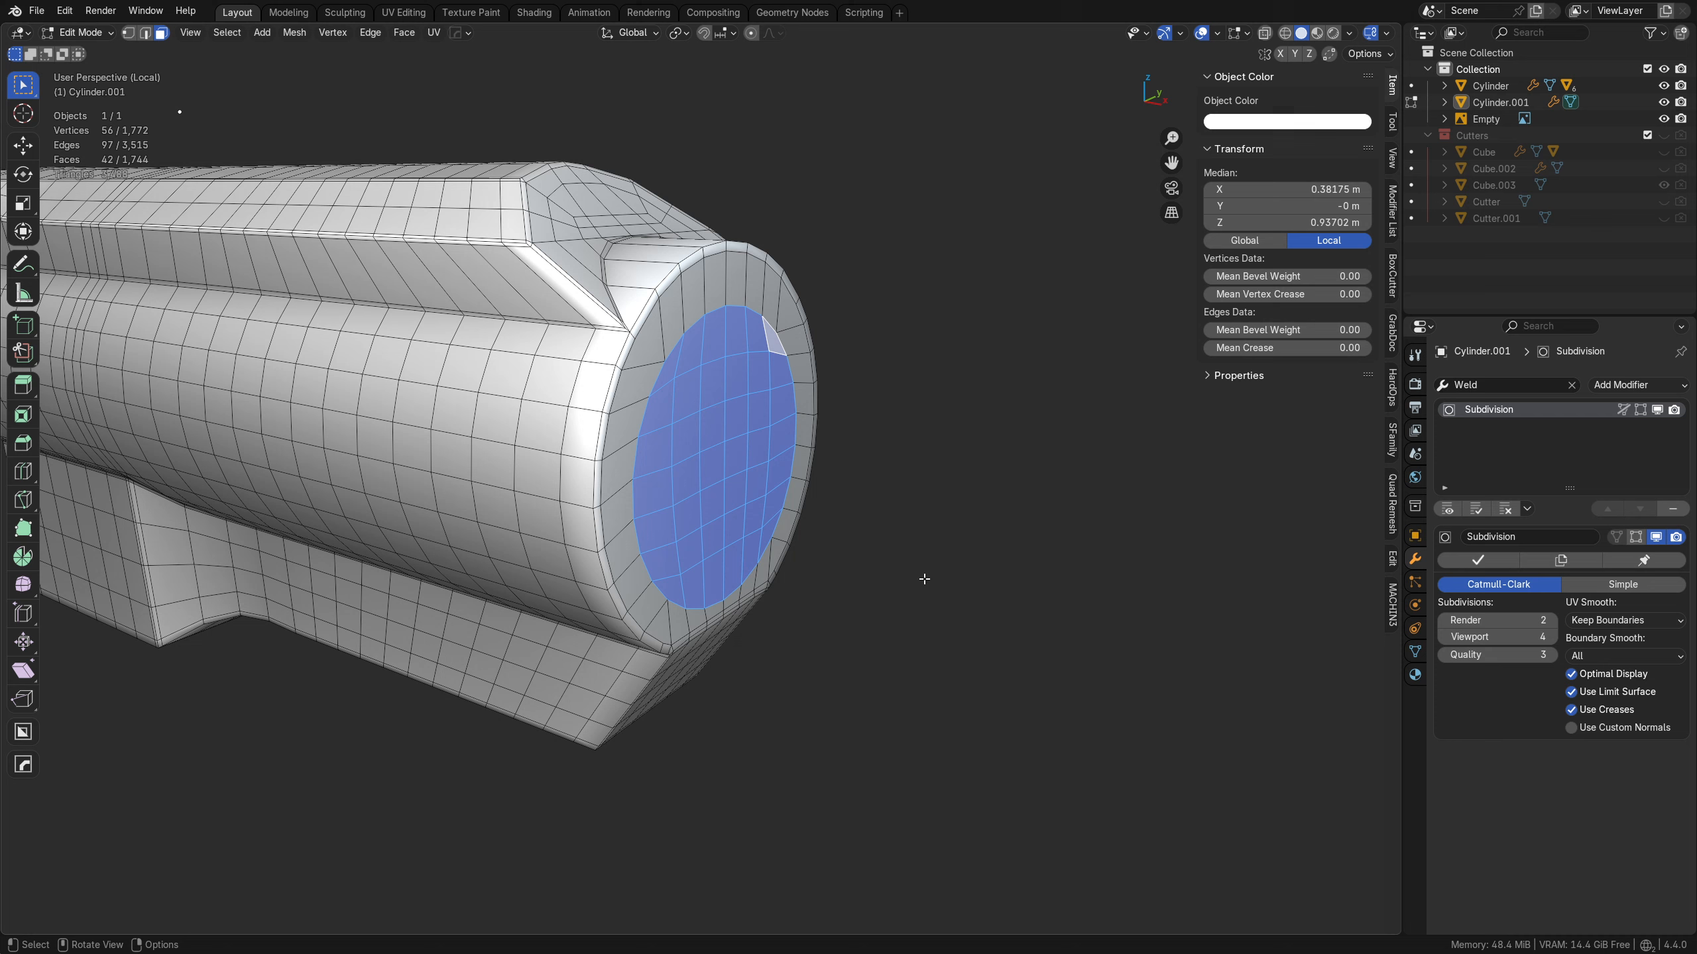
- Scale the circular face region on the end cap uniformly by 1.124
middle_drag(1025, 621, 1029, 627)
key(s)
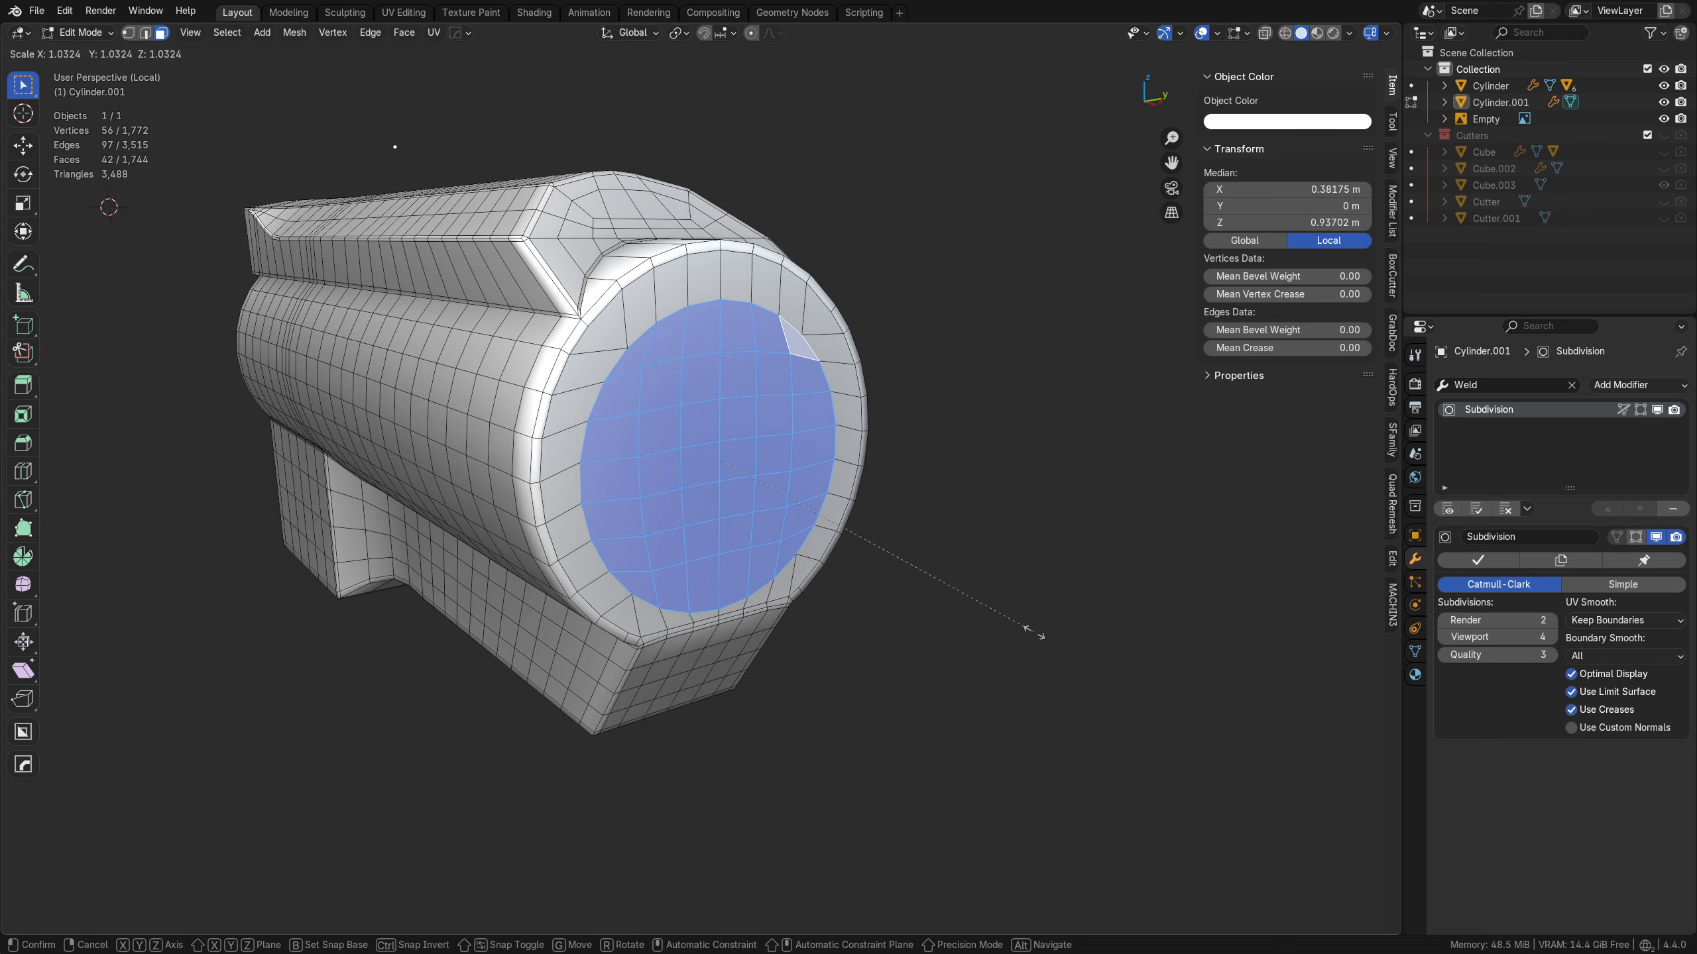
click(1067, 638)
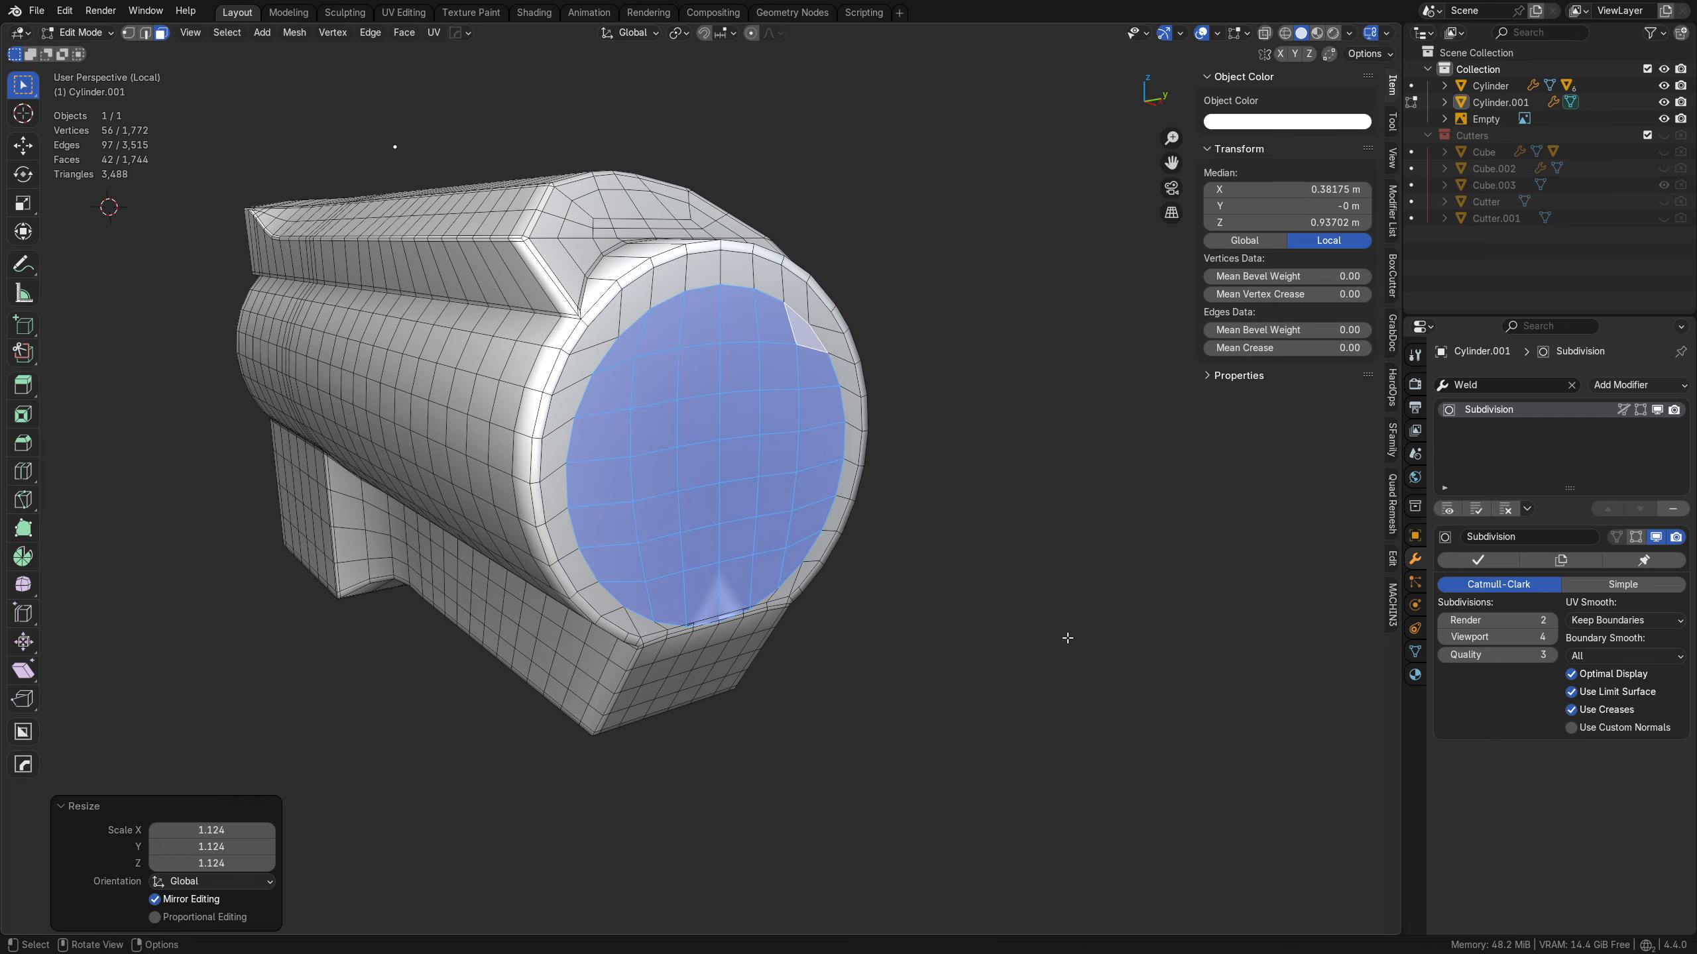
- Move the circular face region on the end cap along Z by about 0.0044 m
key(g)
key(z)
click(1072, 597)
middle_drag(985, 624, 981, 589)
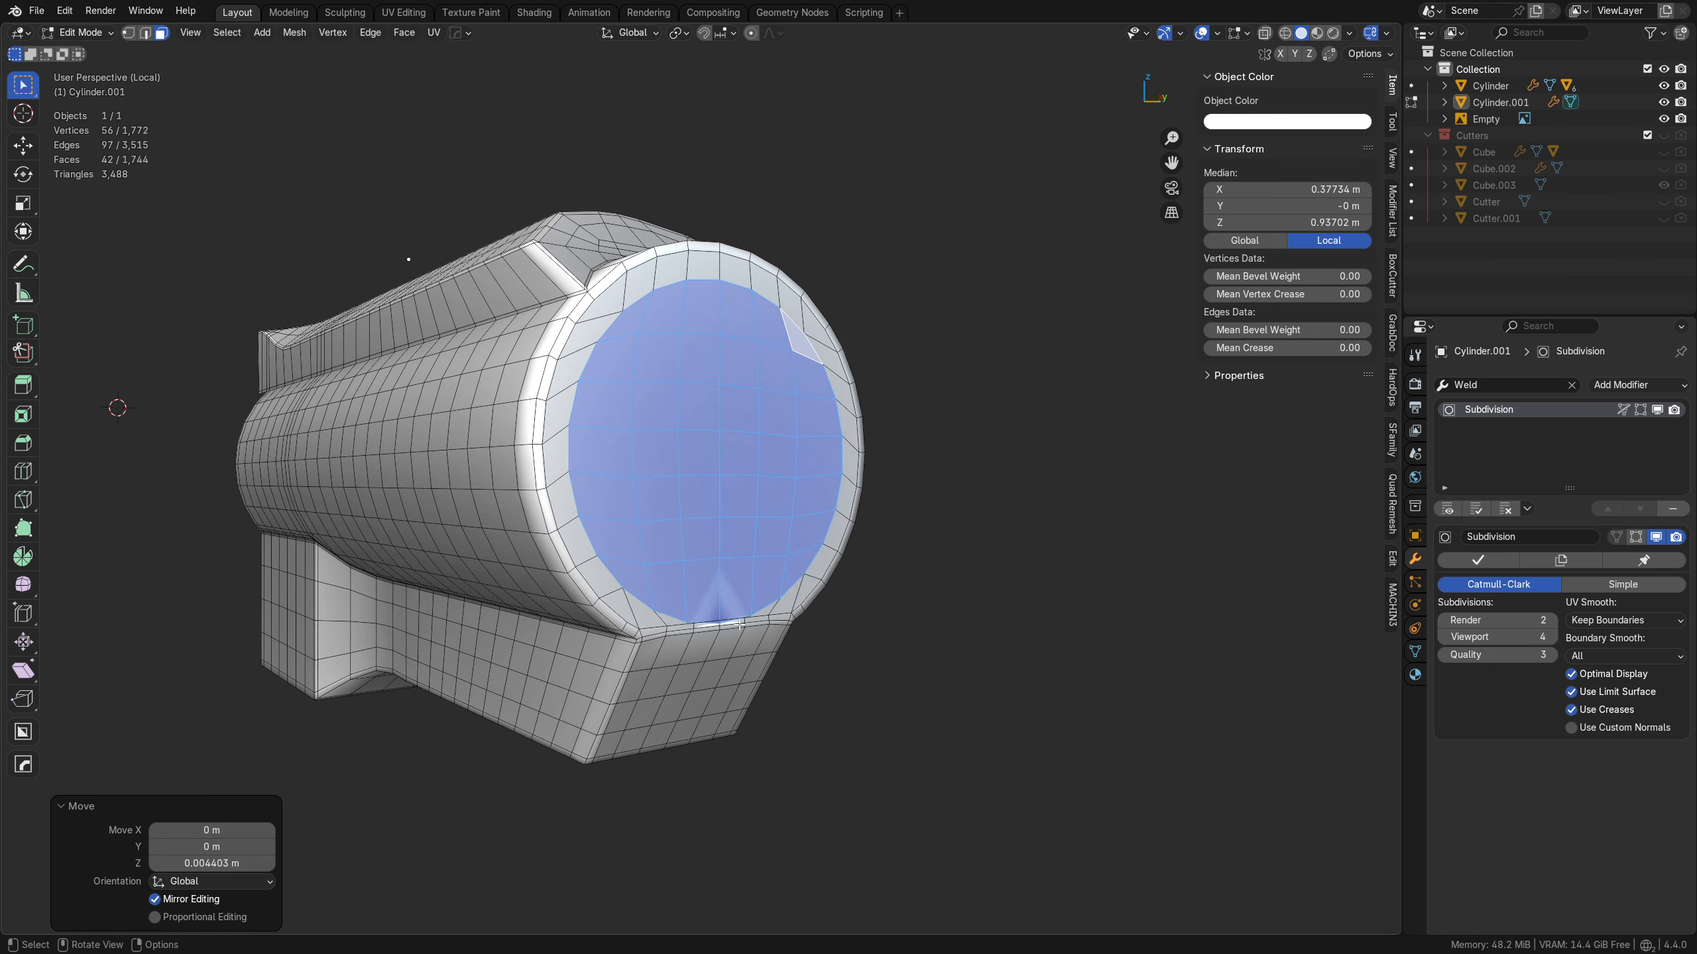
- Extrude the circular face region outward from the end cap by 0.060631 m along X
scroll(750, 625, up, 5)
middle_drag(679, 597, 646, 547)
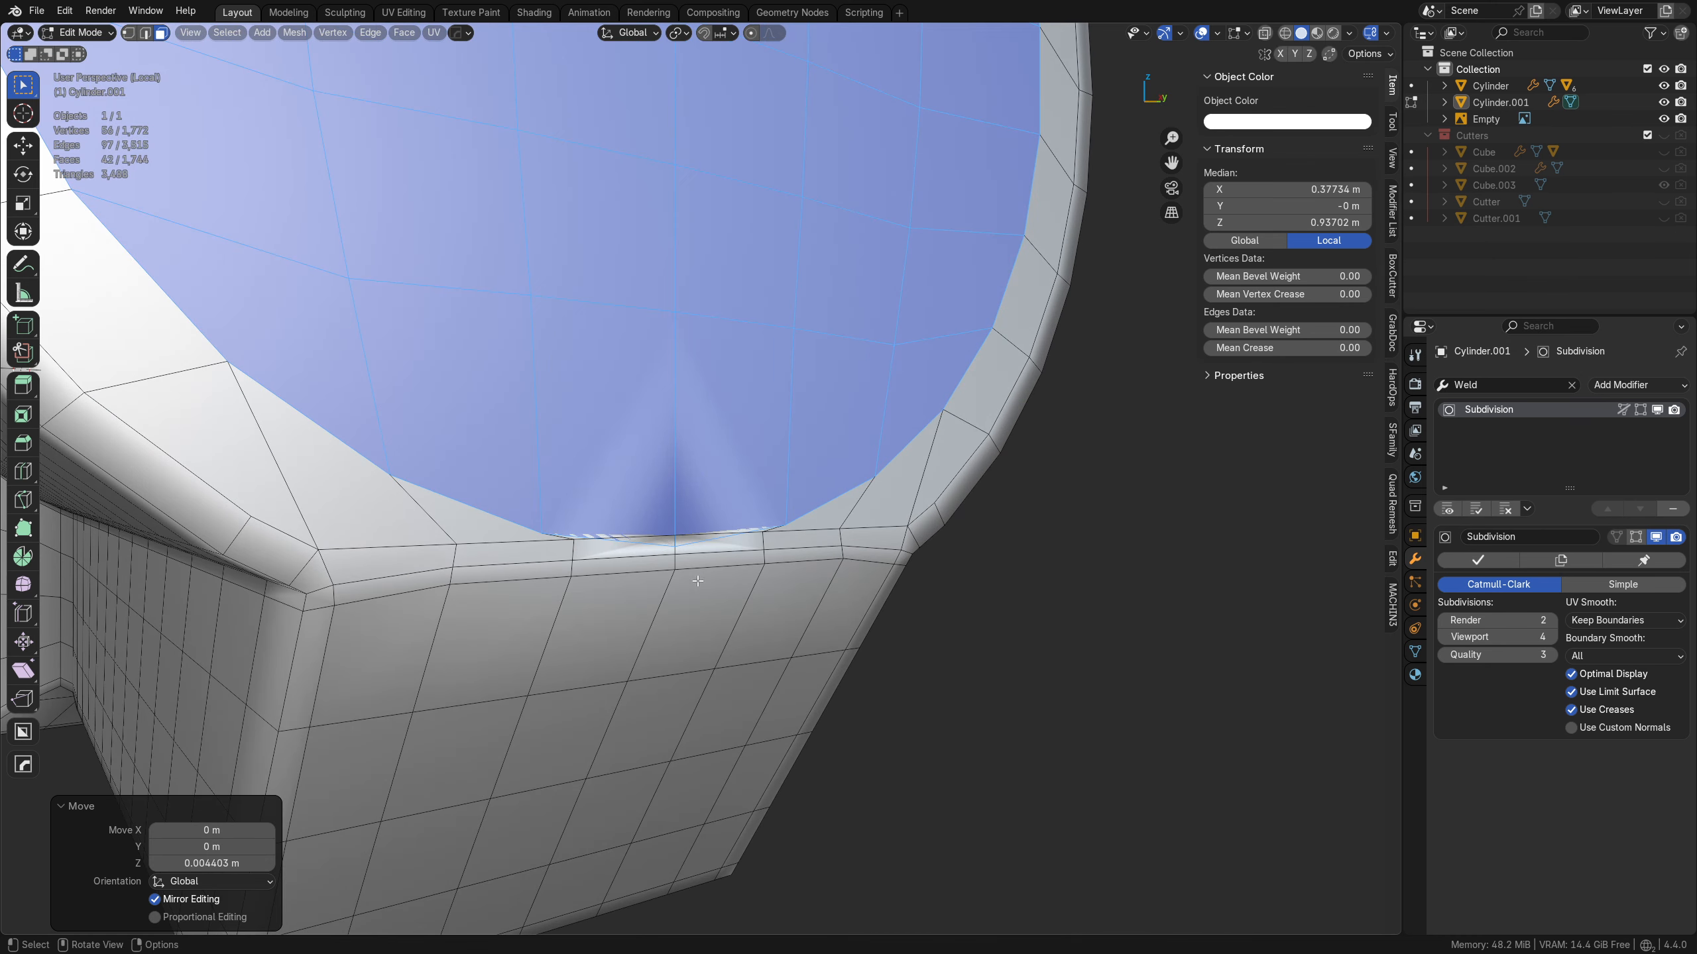
middle_drag(792, 613, 867, 599)
key(g)
key(y)
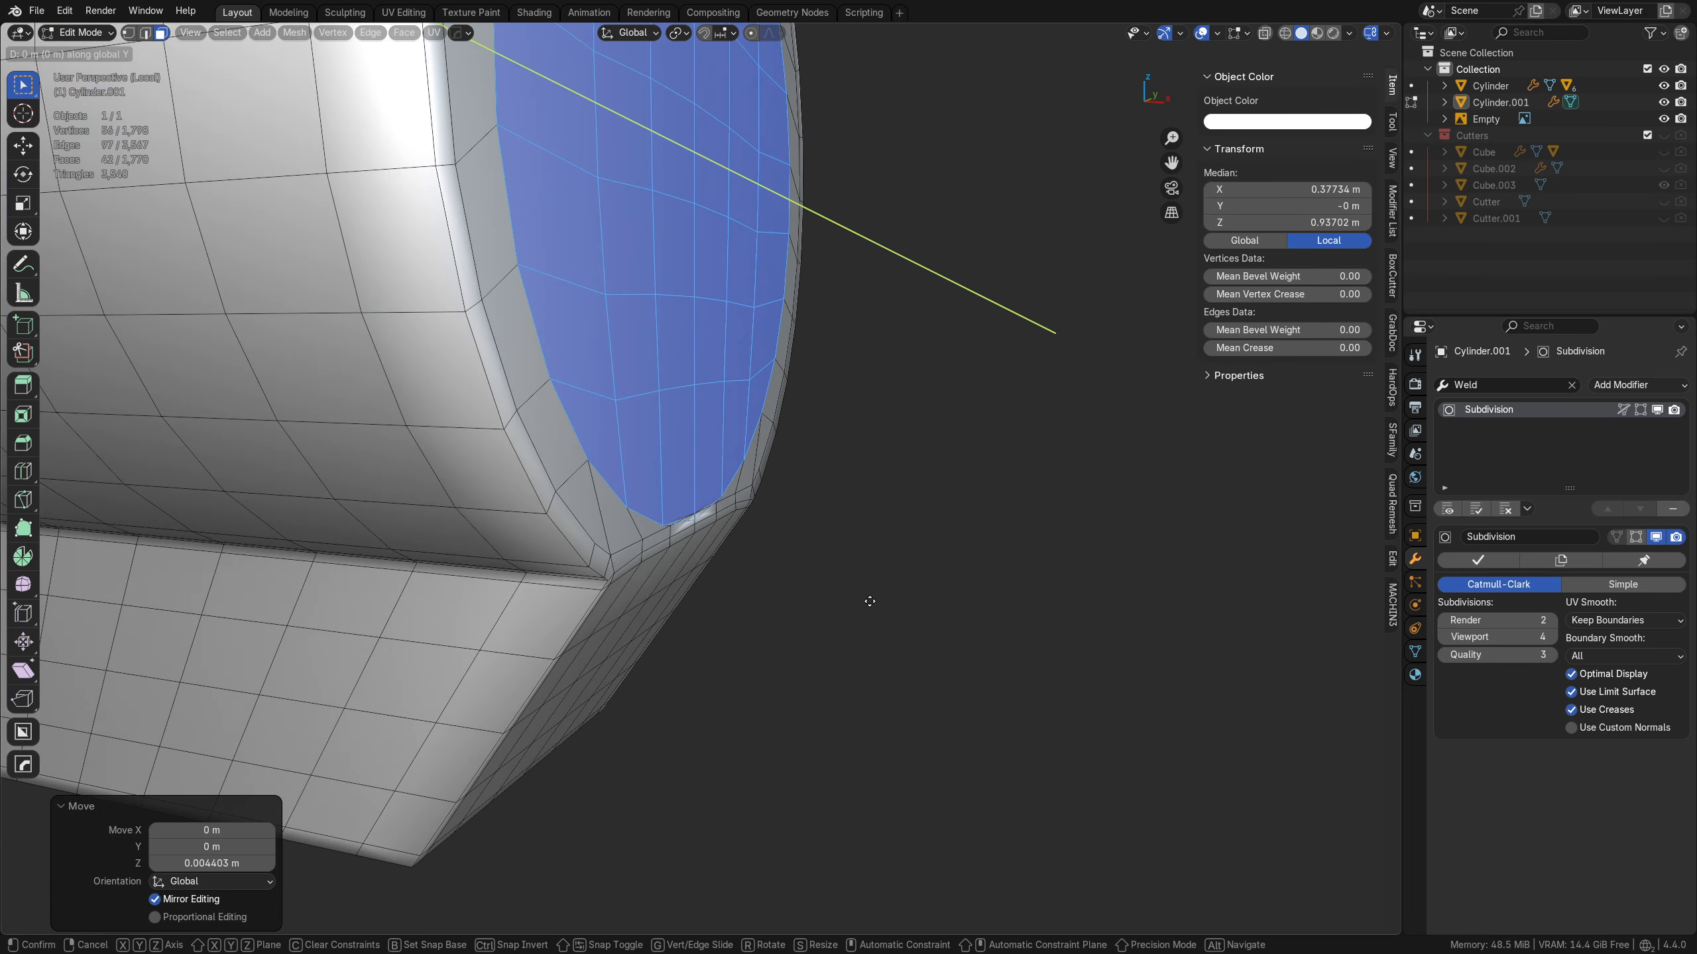
key(x)
click(985, 610)
- Scale the front faces of the extruded cap uniformly by 0.936
middle_drag(985, 610, 848, 575)
middle_drag(878, 444, 783, 520)
key(s)
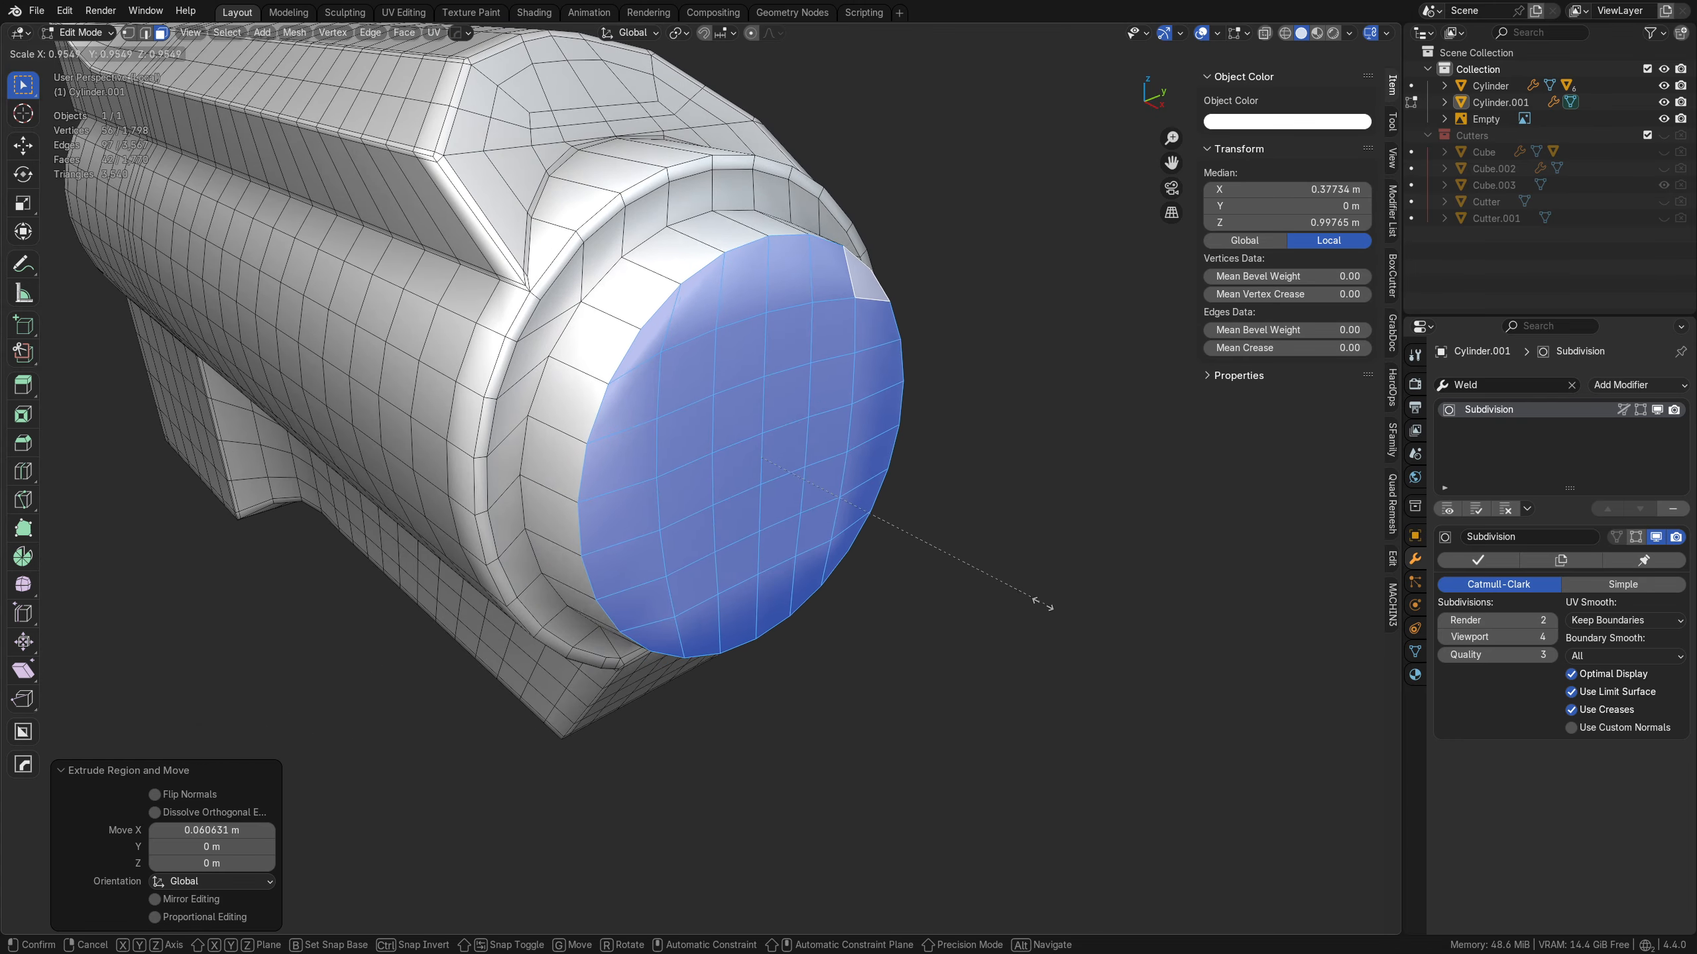
click(1039, 605)
- Add a loop cut around the extruded cap's side wall and slide it close to the base
key(ctrl+r)
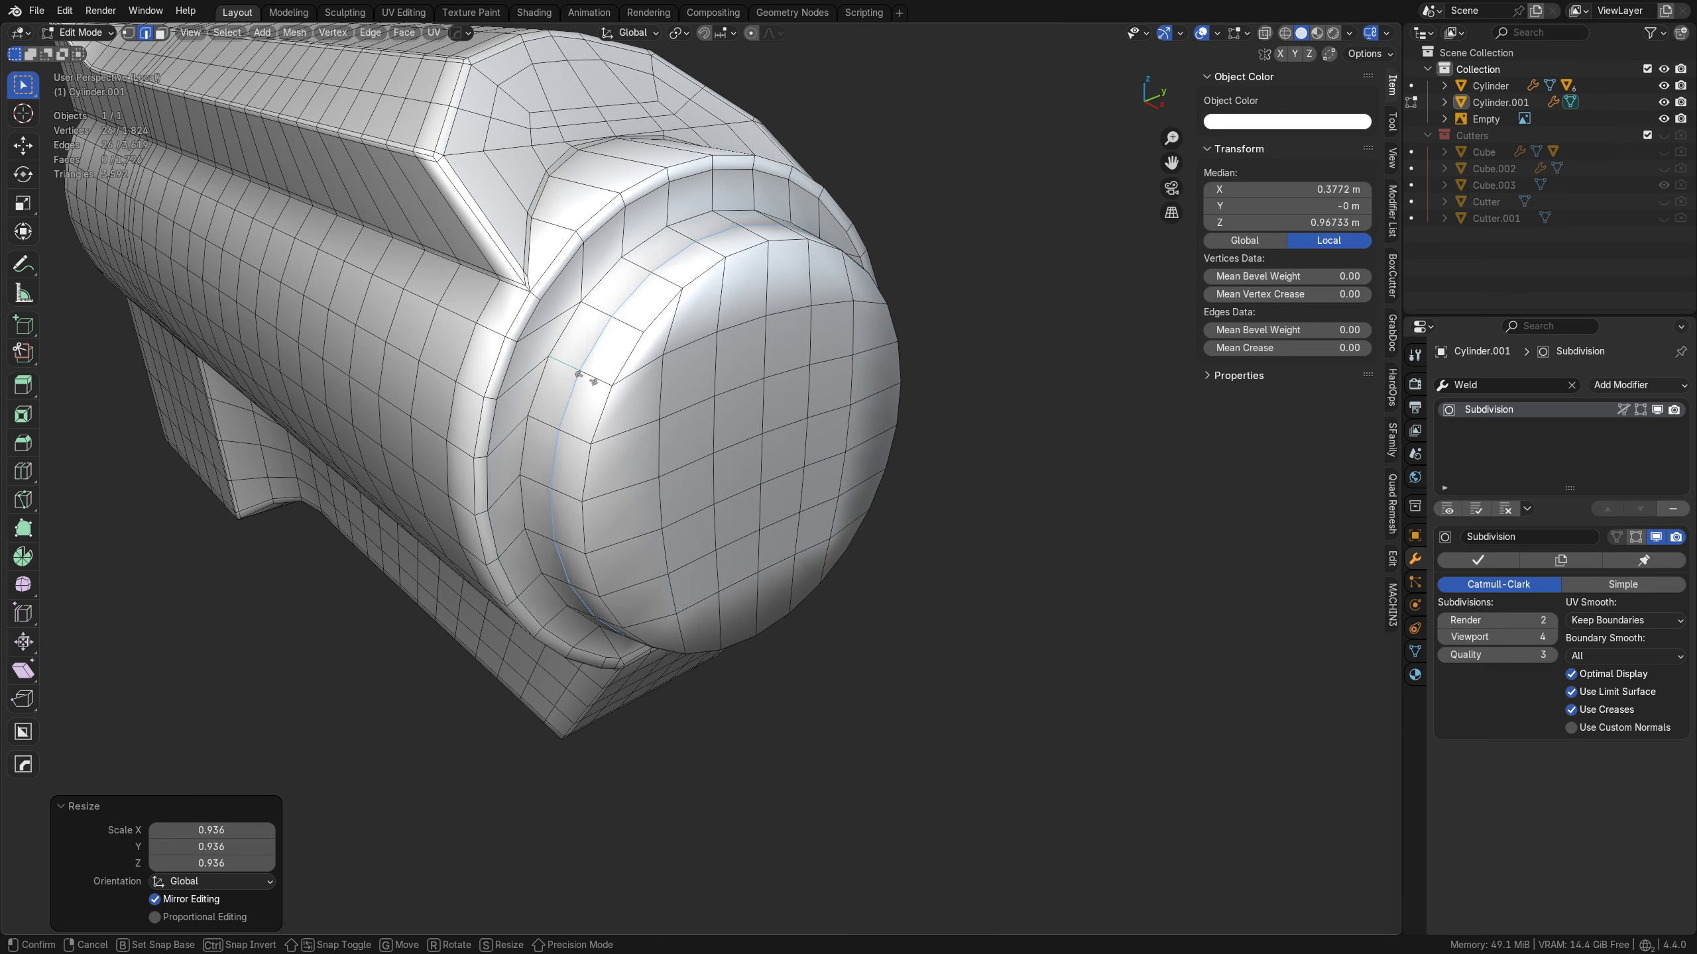
drag(578, 372, 562, 373)
key(Tab)
click(606, 502)
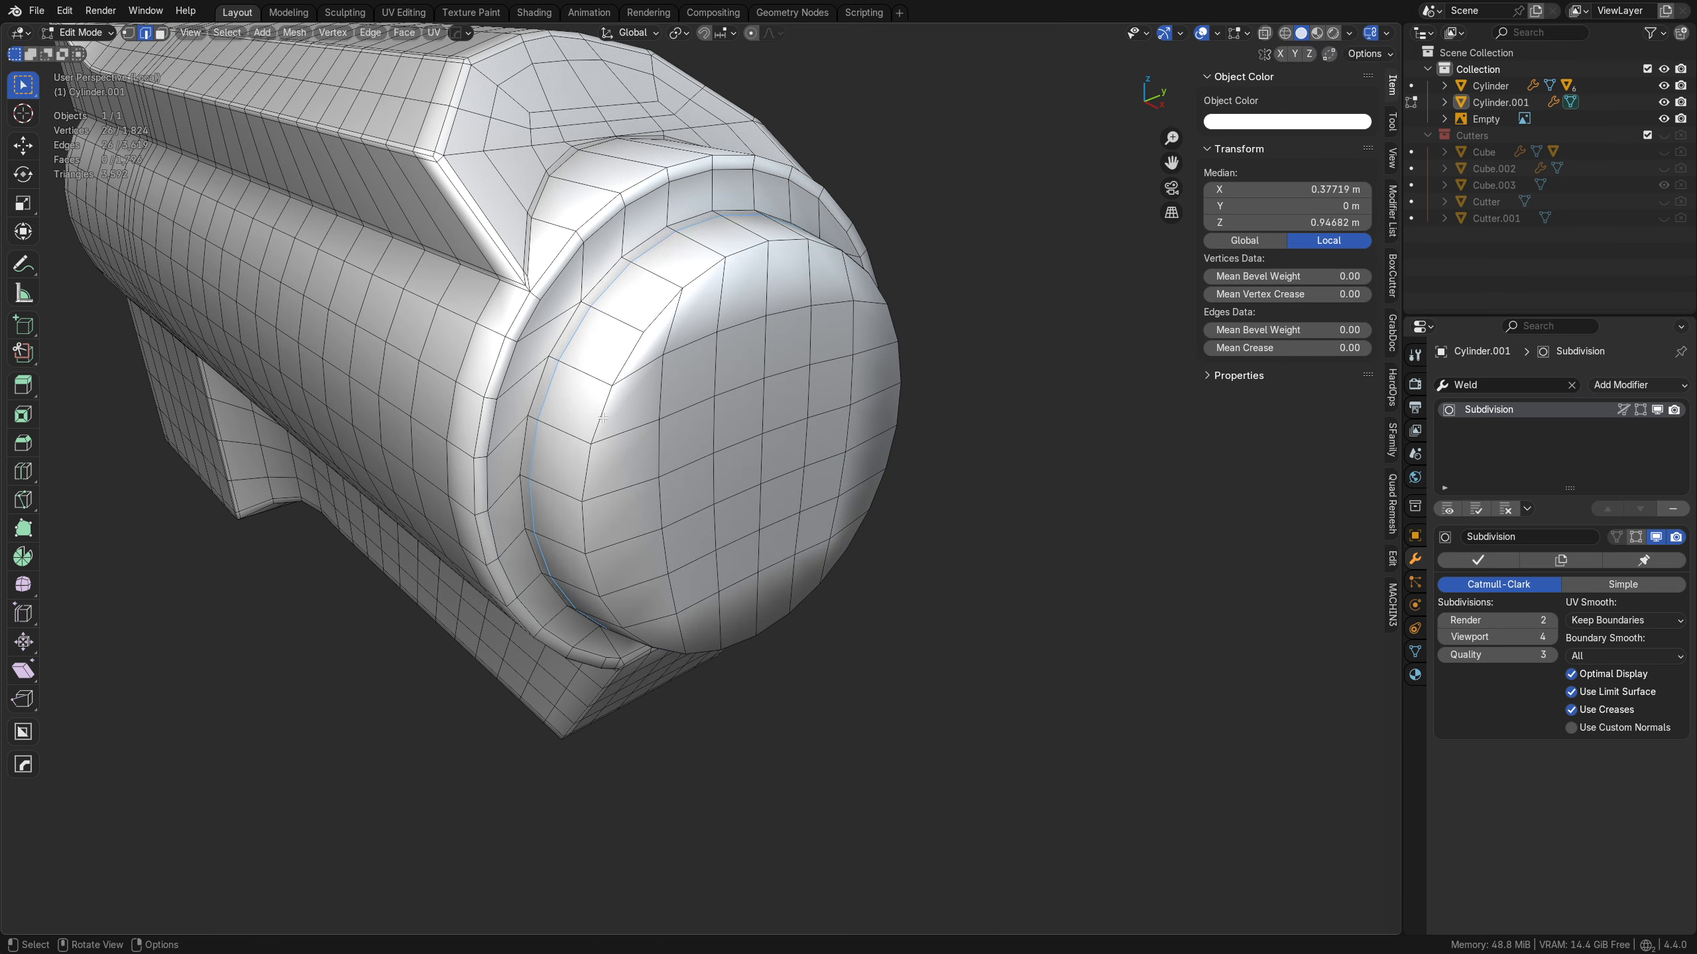
- Select the front rim edge loop of the extruded cap and bevel it narrowly with two segments
click(602, 415)
alt+click(602, 415)
key(ctrl+b)
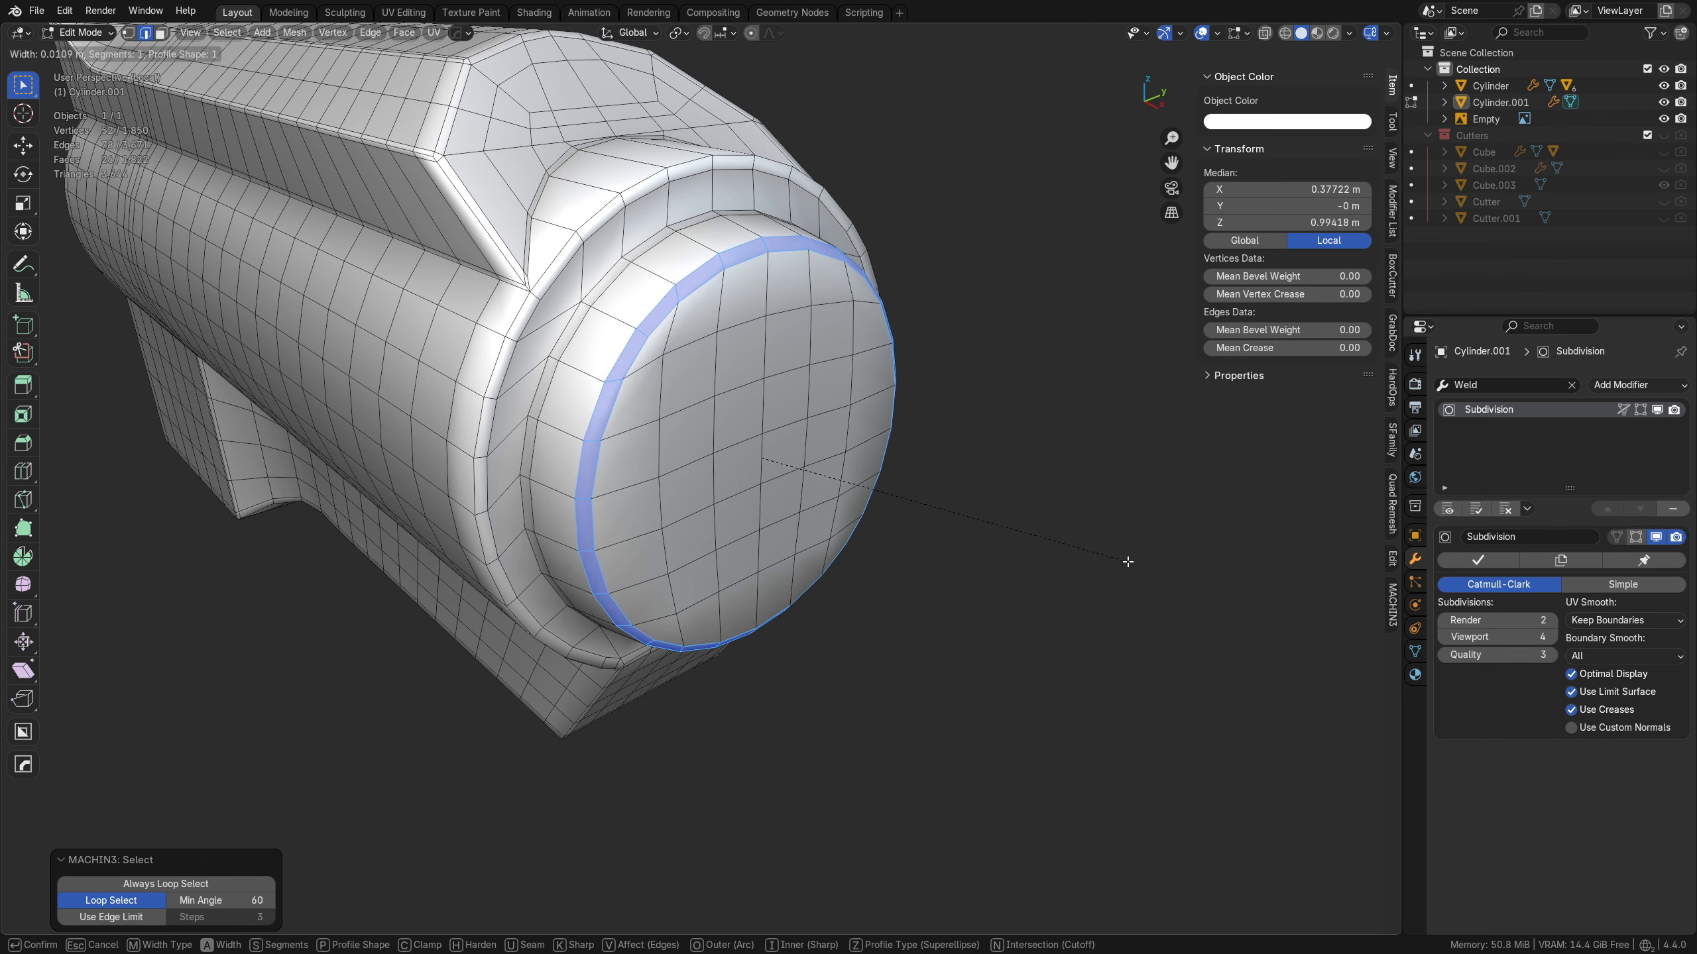
click(1124, 561)
key(Tab)
click(1124, 514)
click(1123, 513)
shift+middle_drag(670, 384, 625, 399)
middle_drag(833, 462, 782, 505)
scroll(768, 514, up, 5)
- Select the three centre-line vertices on the lower block's upper edge below the cap and move them downward along Z
key(Tab)
click(728, 519)
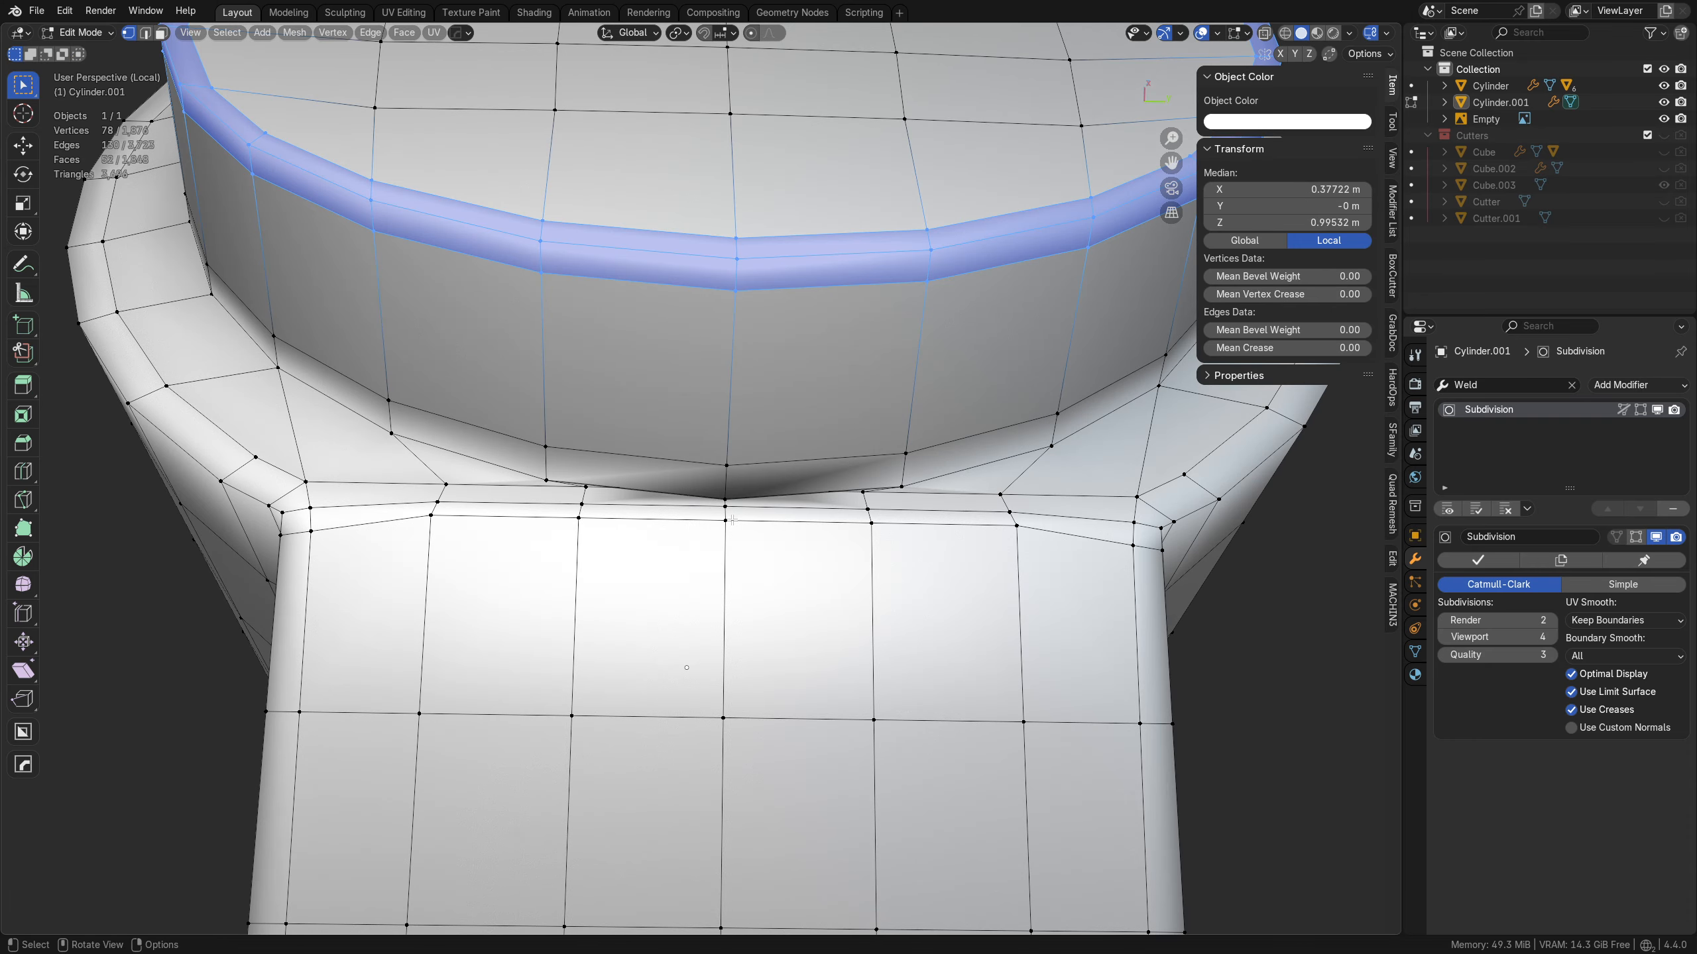
click(723, 515)
middle_drag(747, 522, 950, 632)
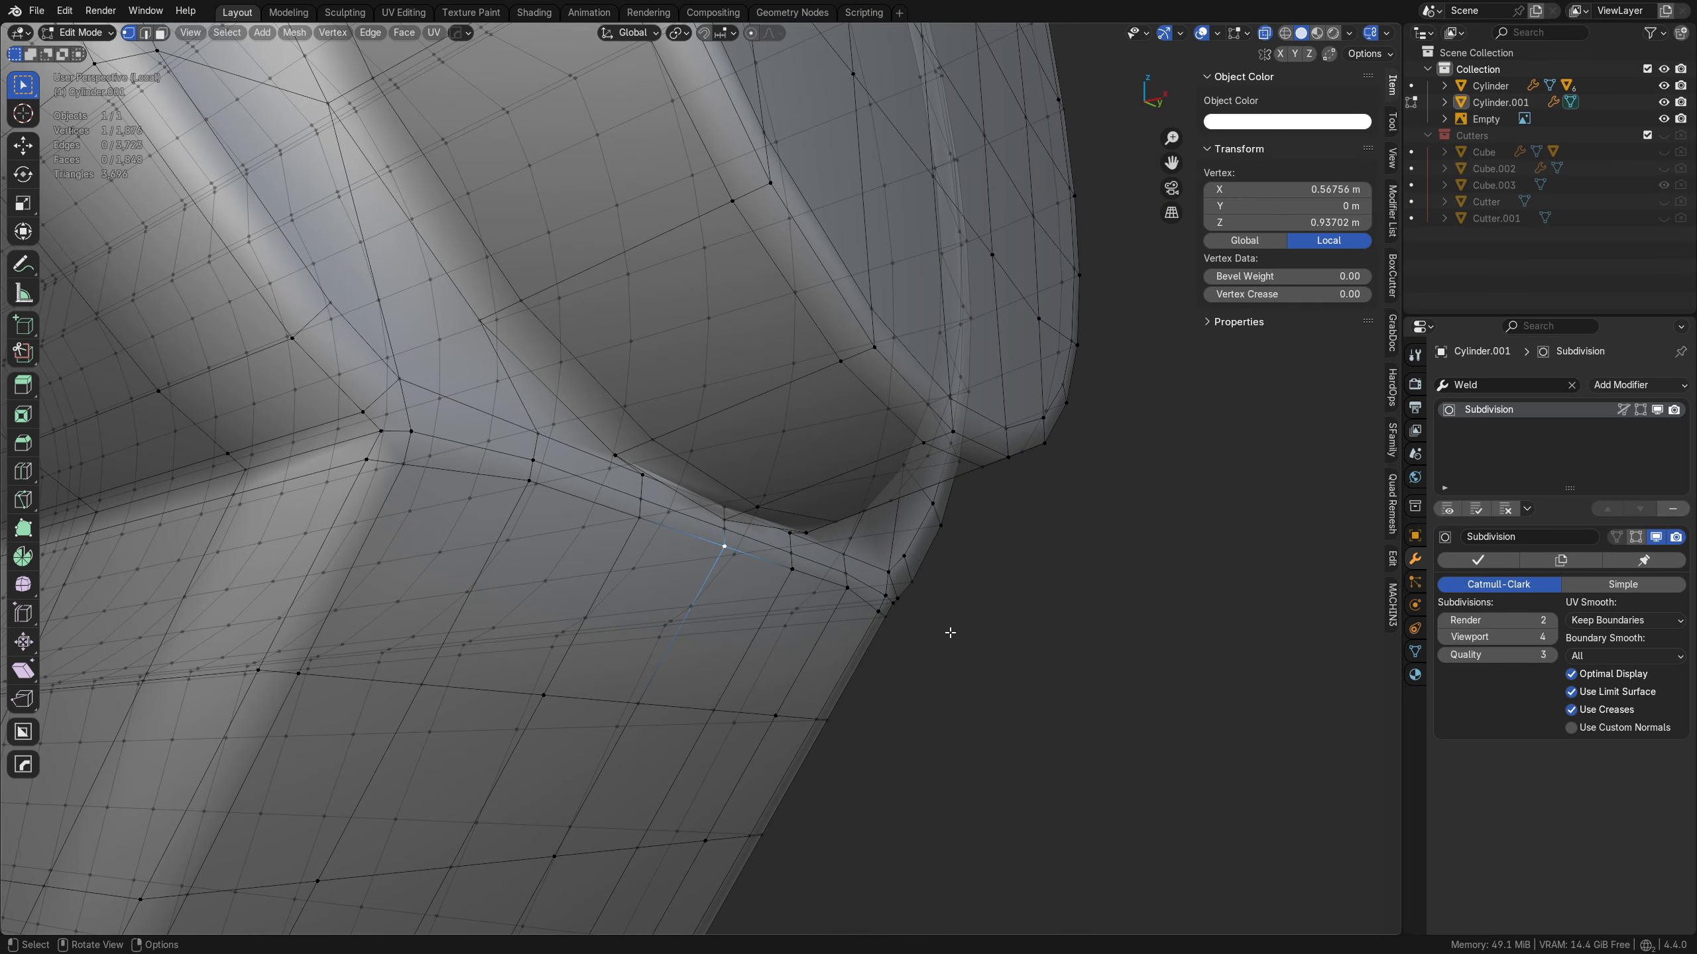
ctrl+click(728, 503)
key(g)
key(z)
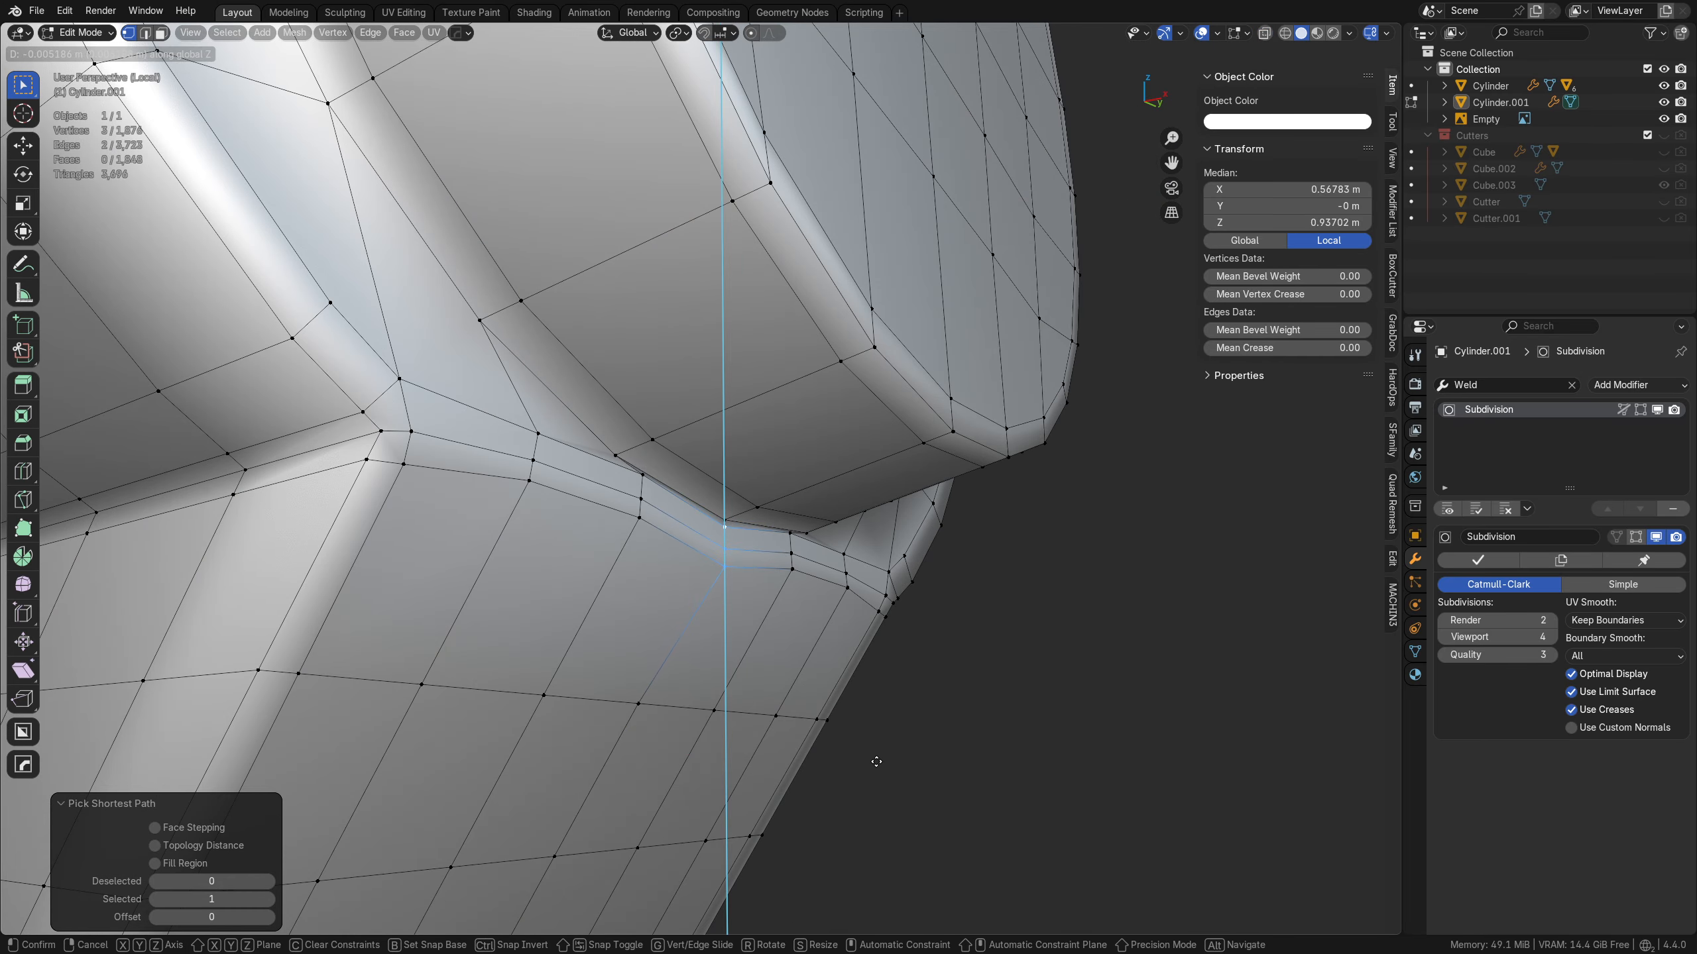
click(882, 733)
- Examine the smoothed transition between the raised cap and the lower block in Object Mode, and return to face editing
key(Tab)
click(899, 632)
middle_drag(911, 608, 674, 580)
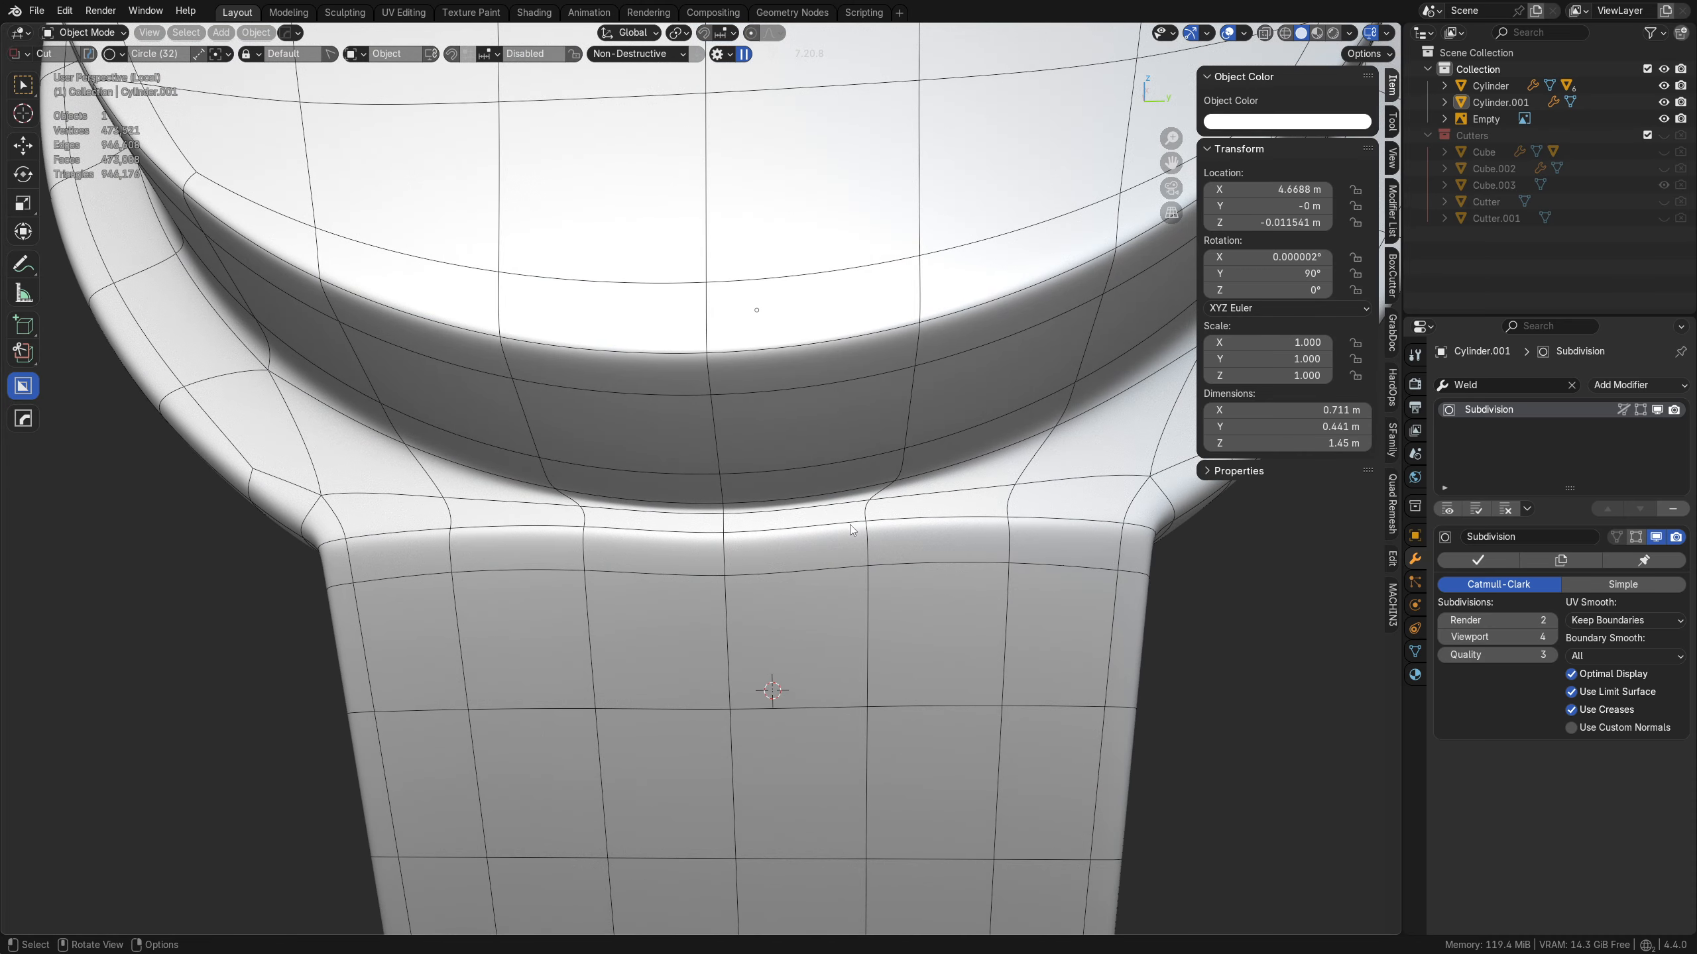
ctrl+middle_drag(923, 503, 822, 548)
middle_drag(822, 548, 573, 540)
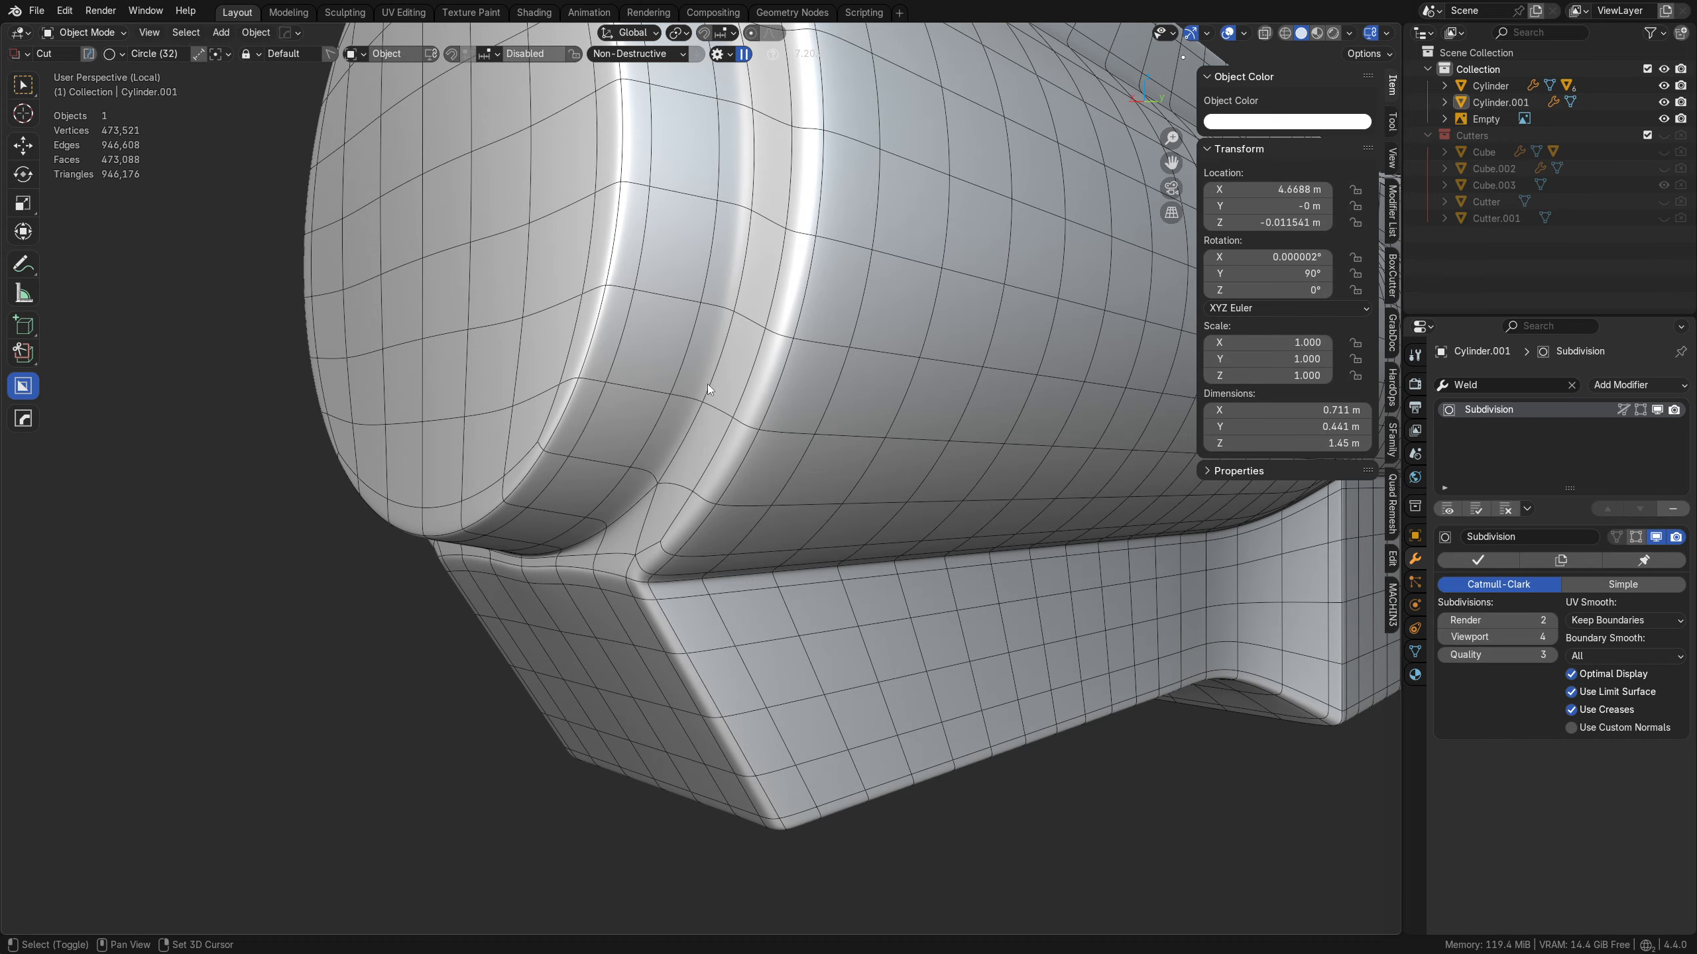
ctrl+middle_drag(782, 328, 771, 570)
key(Tab)
click(830, 640)
- Select the inner 24 faces on the lower block's sloped front, including the narrow upper rows, and extrude them 0.054876 m along X
click(573, 726)
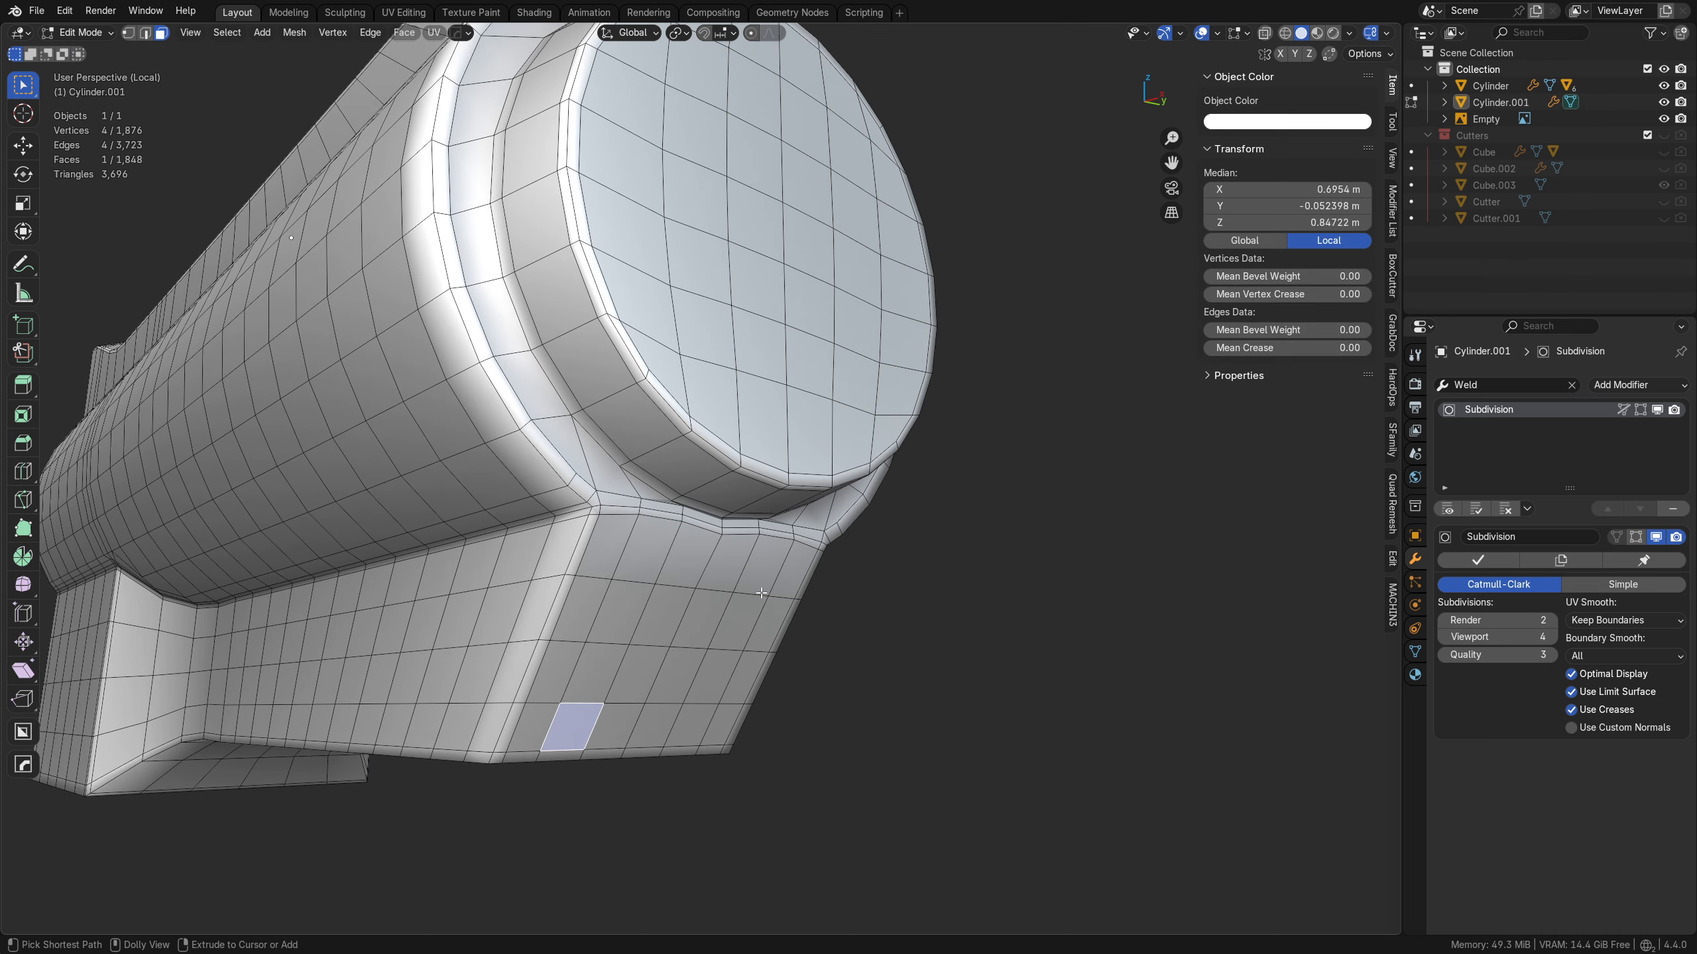
ctrl+shift+click(773, 534)
ctrl+middle_drag(771, 534, 649, 539)
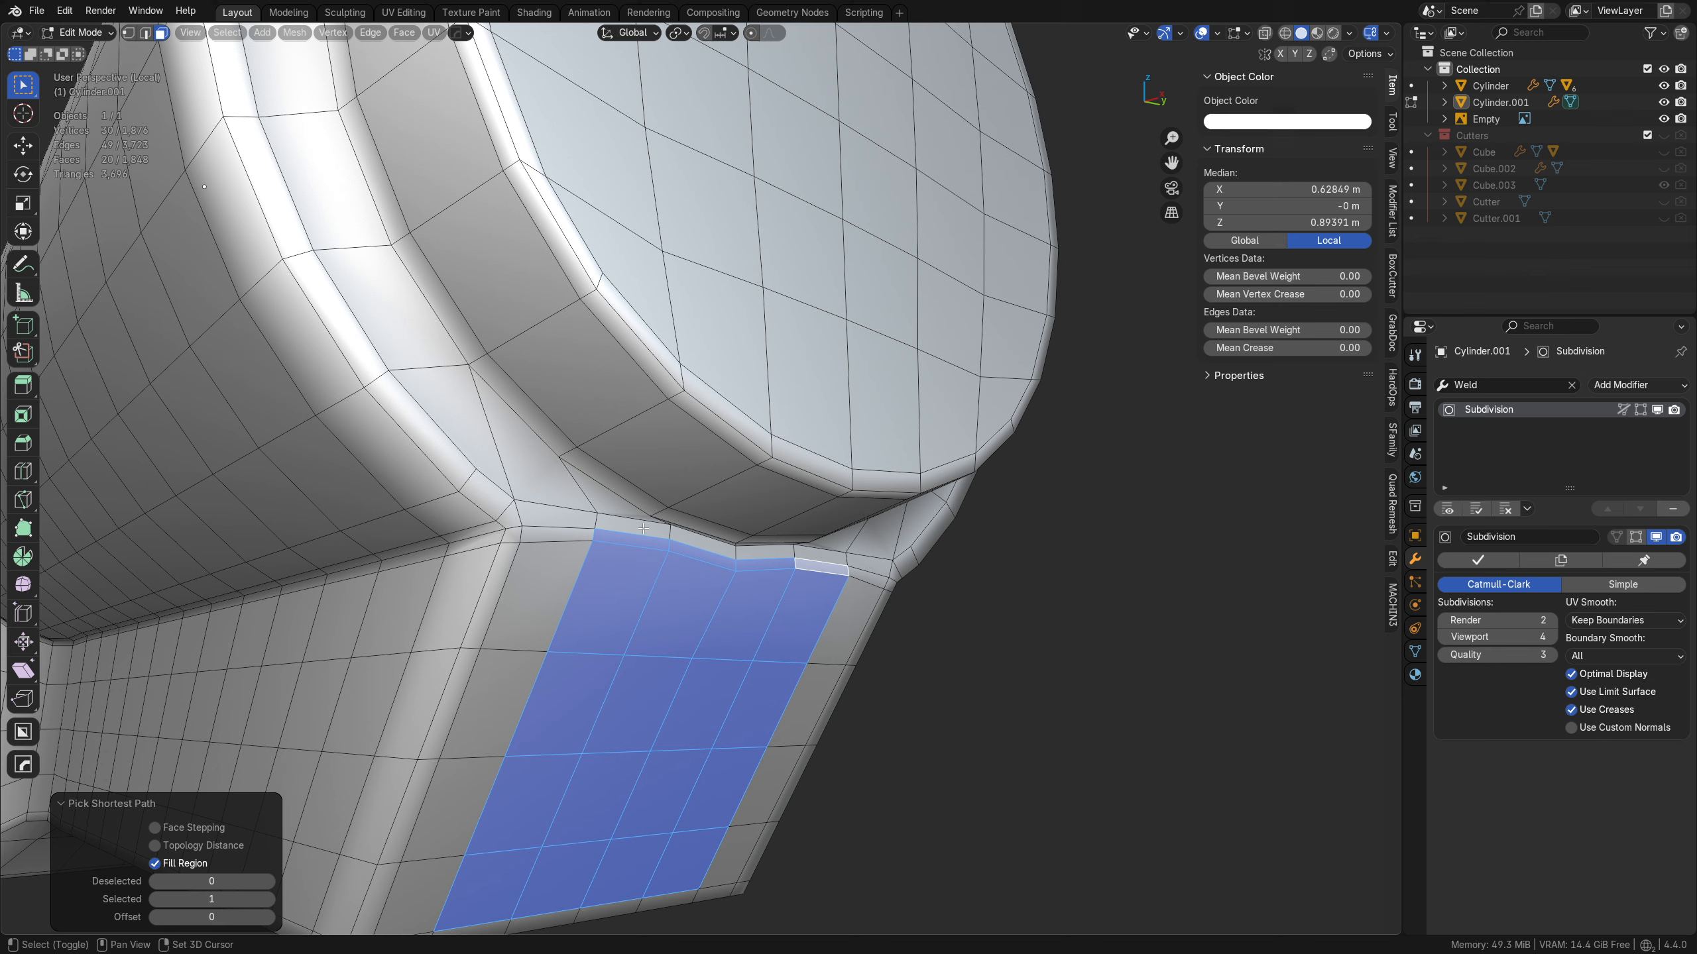
shift+click(644, 528)
ctrl+shift+click(821, 555)
middle_drag(892, 588, 780, 640)
key(e)
key(y)
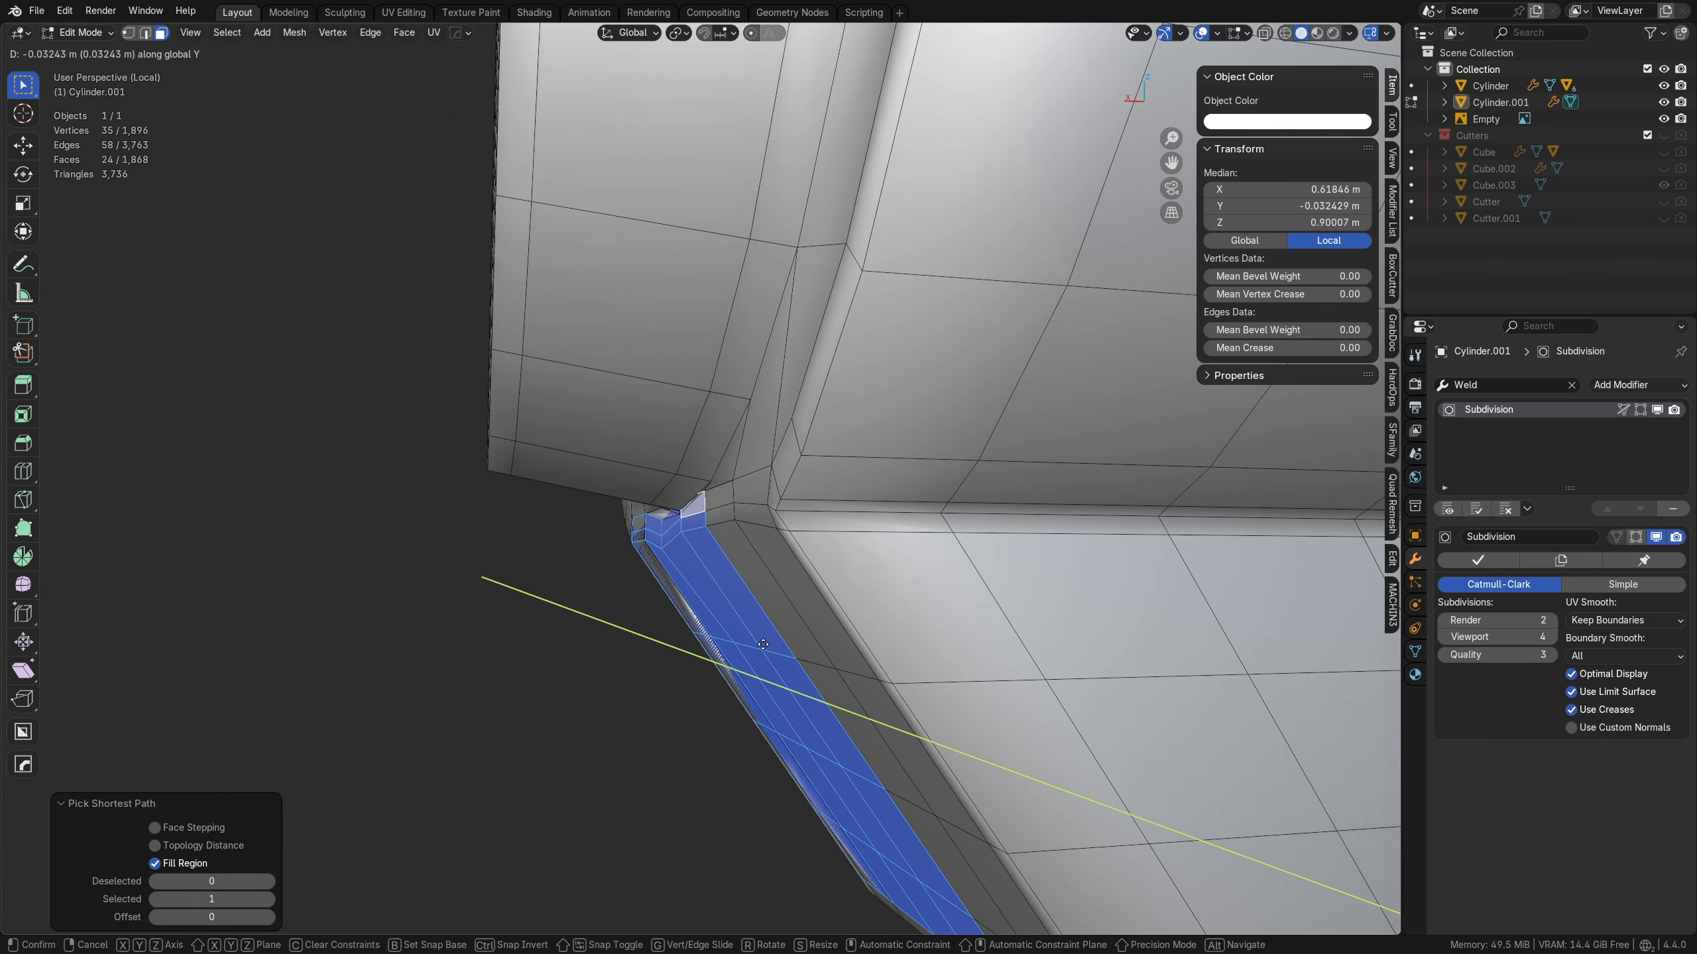
key(x)
click(688, 654)
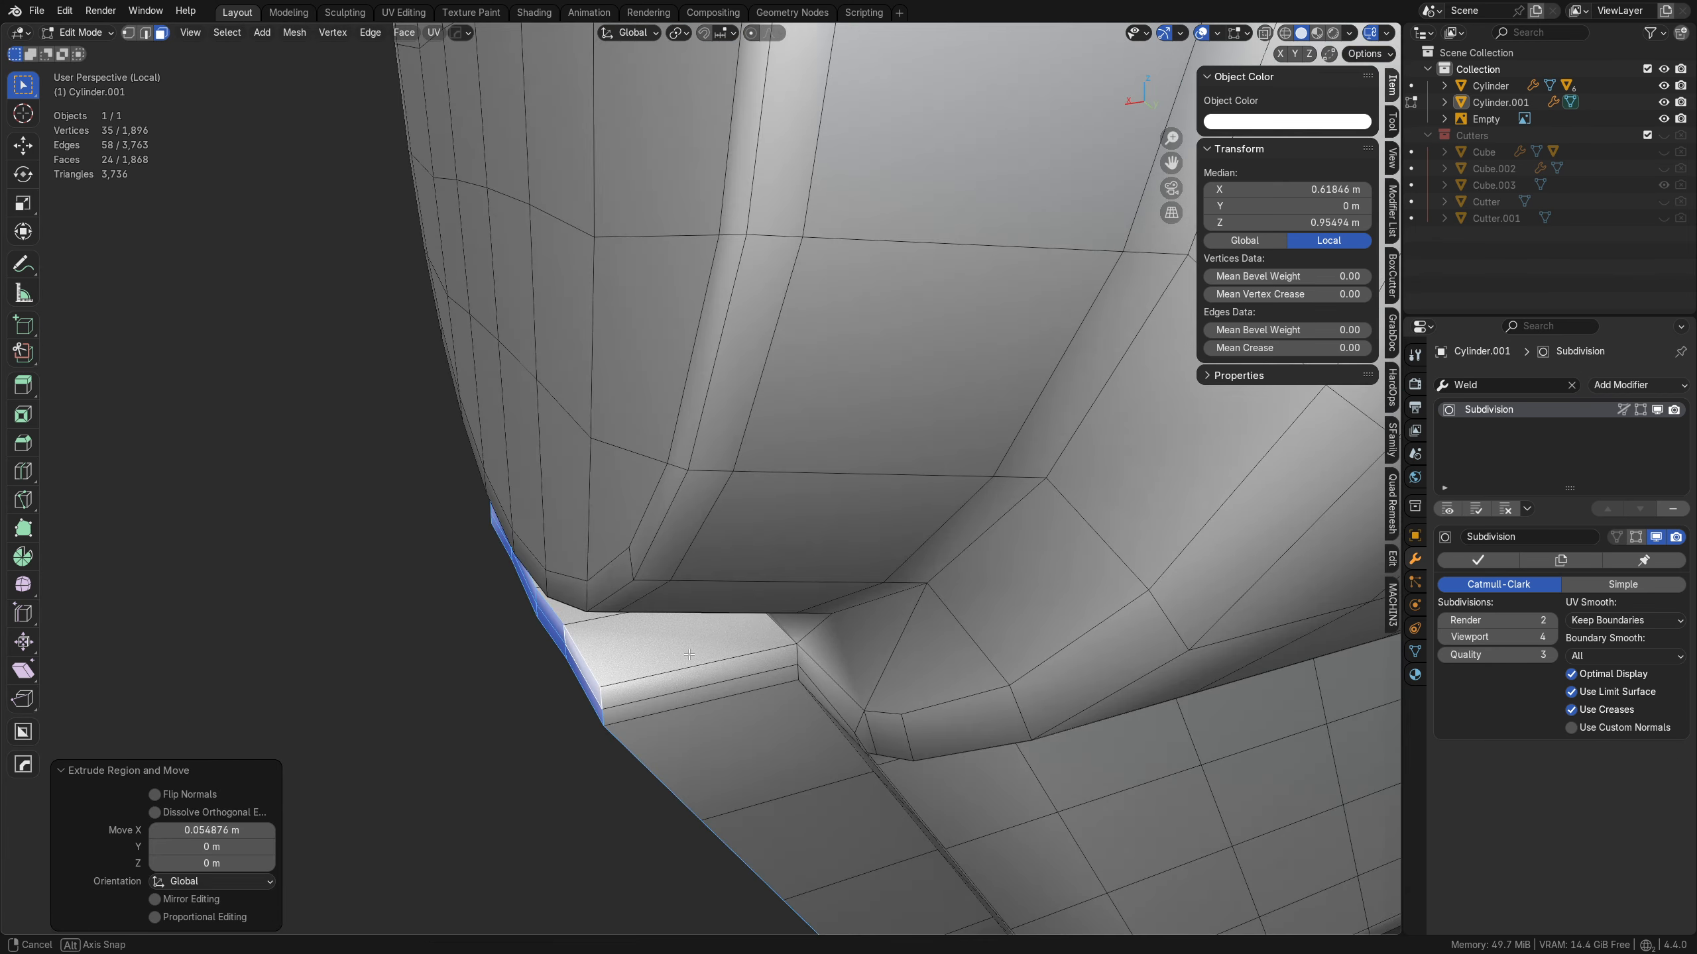
- Delete the row of upper side faces on the extruded block that face the round cap
key(alt+z)
middle_drag(689, 655, 870, 628)
key(alt+z)
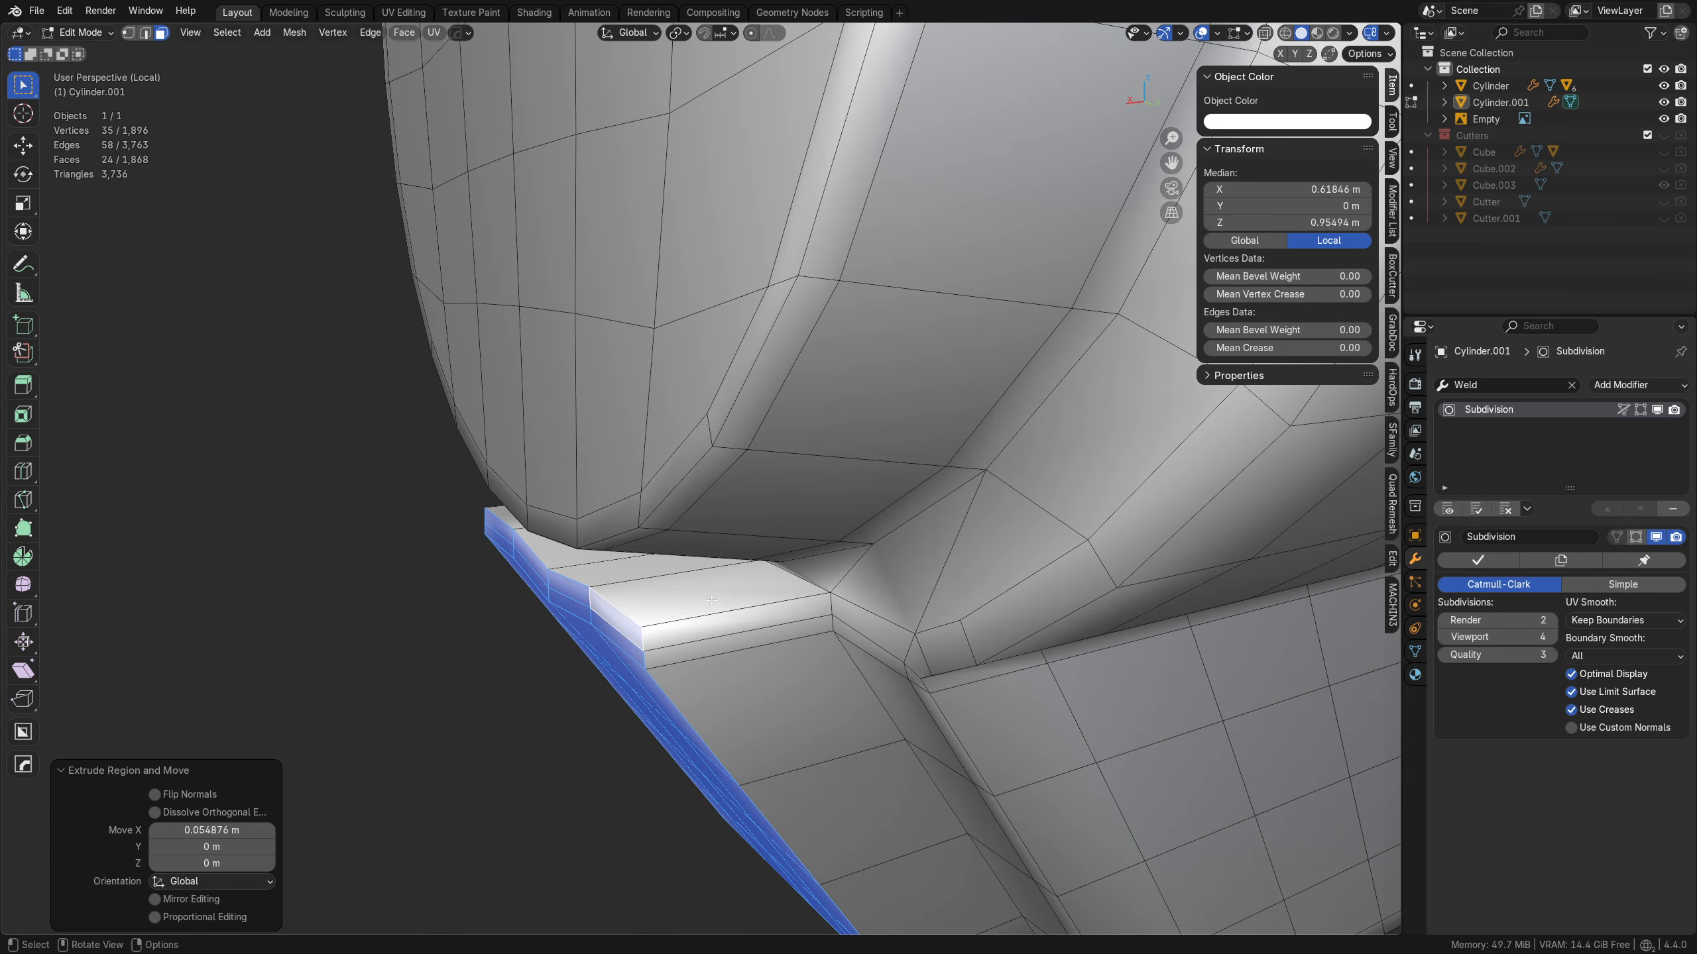
click(727, 622)
middle_drag(726, 622, 890, 531)
ctrl+click(679, 519)
key(x)
click(822, 619)
- Select the lower faces of the cap's neck and the adjoining narrow faces above the extruded block, and delete them
middle_drag(822, 619, 436, 505)
click(560, 531)
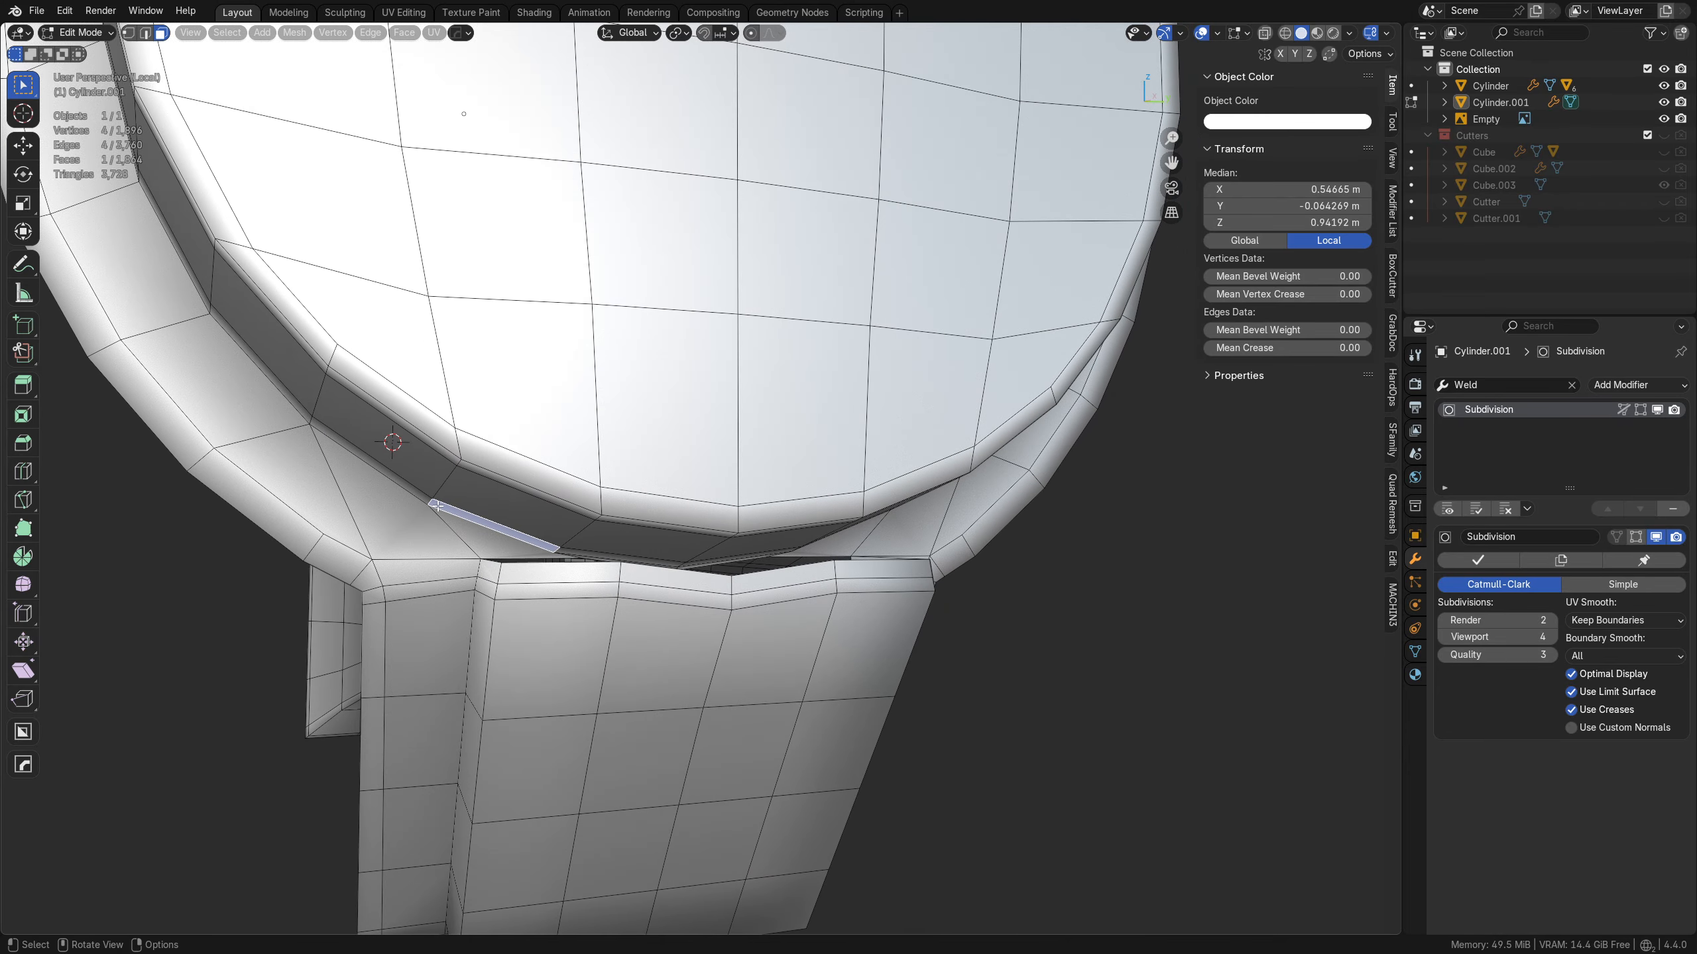
middle_drag(554, 552, 520, 538)
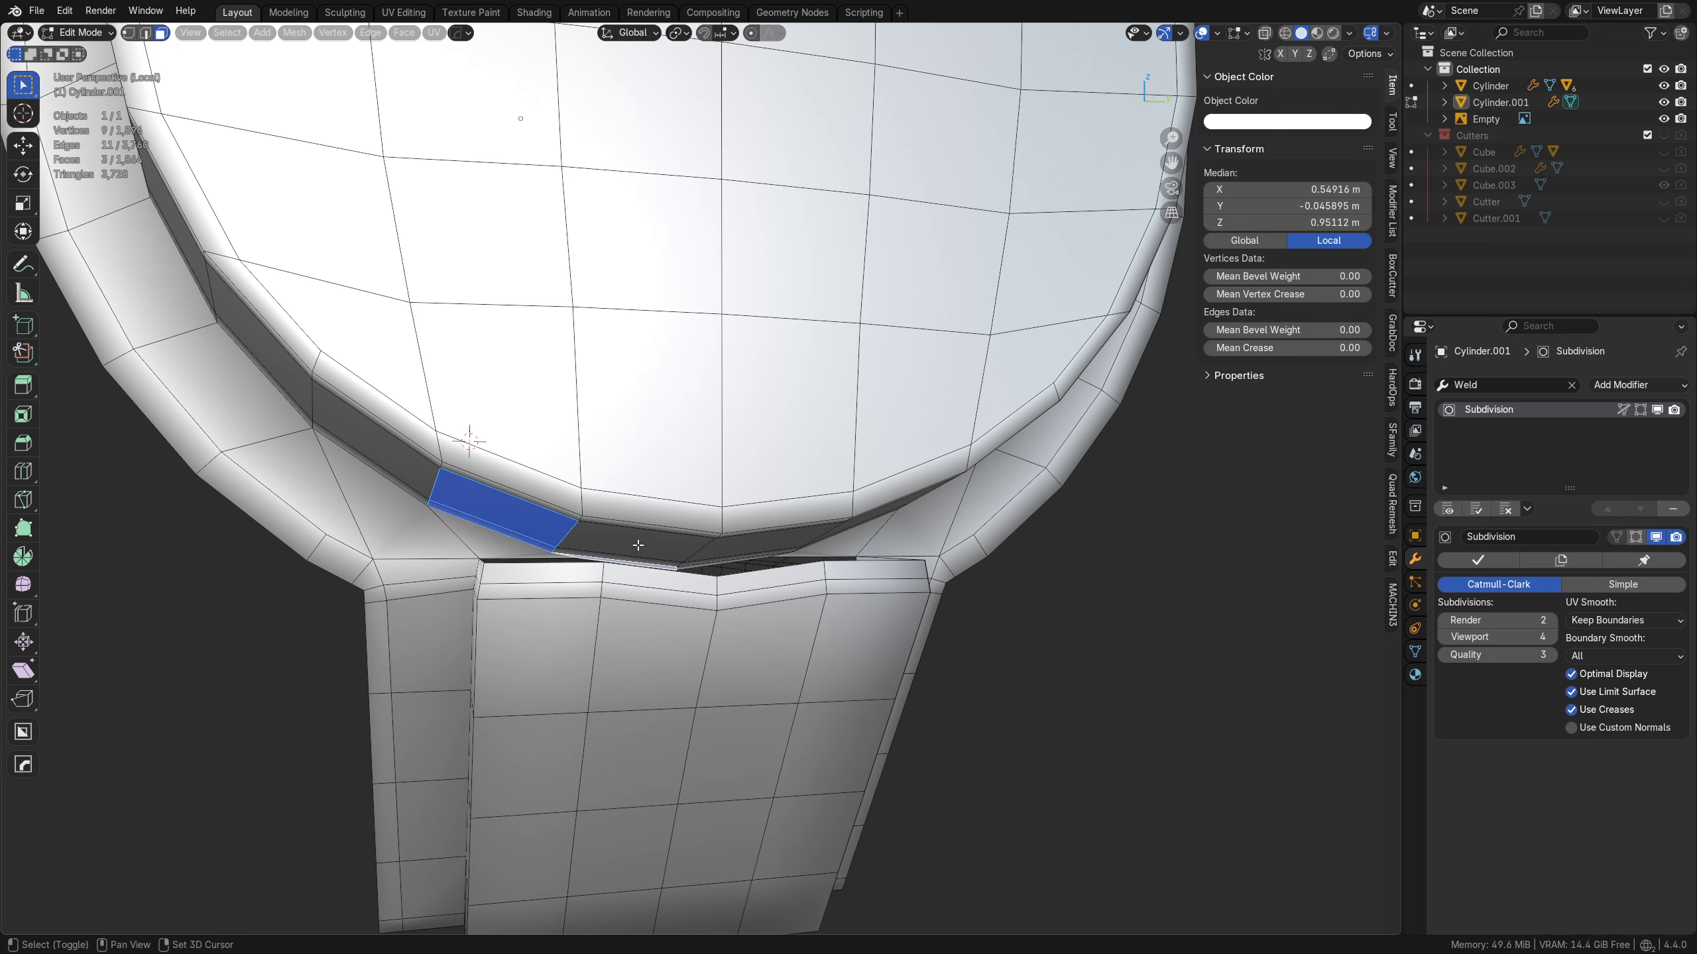
shift+click(587, 555)
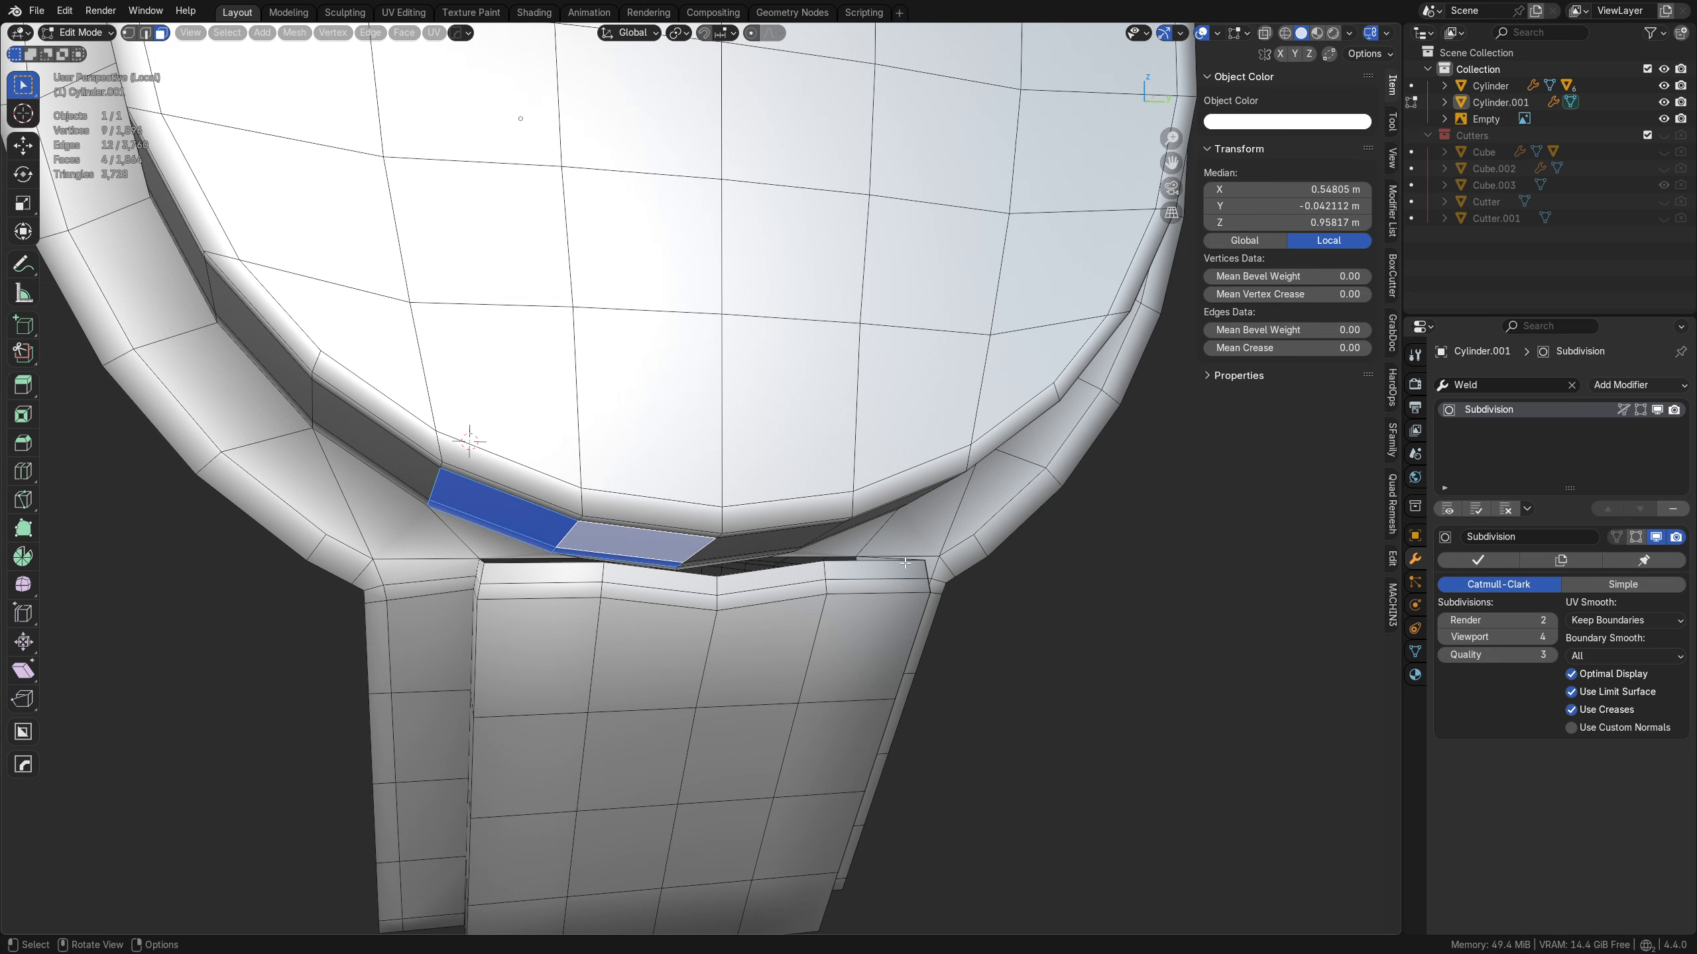
middle_drag(588, 554, 713, 560)
shift+click(736, 552)
shift+click(823, 532)
shift+click(811, 506)
middle_drag(812, 506, 979, 590)
shift+click(826, 549)
scroll(979, 590, up, 2)
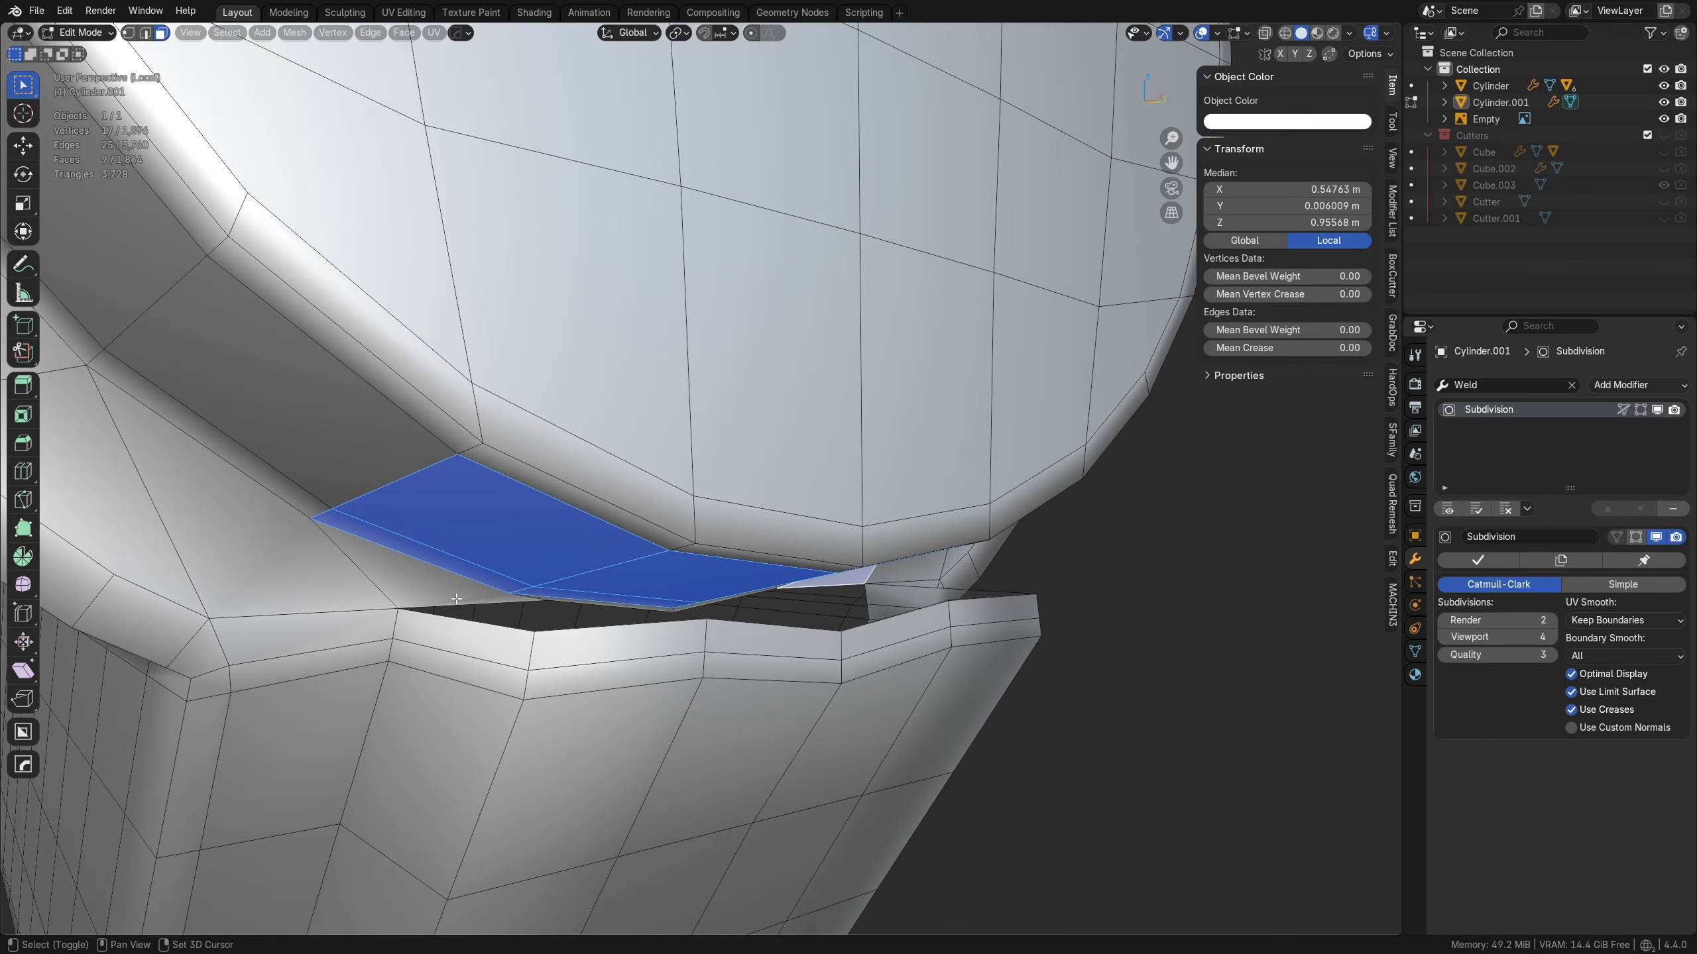
shift+click(409, 575)
middle_drag(409, 576, 808, 593)
key(x)
click(711, 600)
- Try filling a face between the cap's lower rim and the extruded block's upper edge, and undo it
key(Tab)
key(Escape)
middle_drag(679, 589, 632, 535)
click(632, 535)
key(Tab)
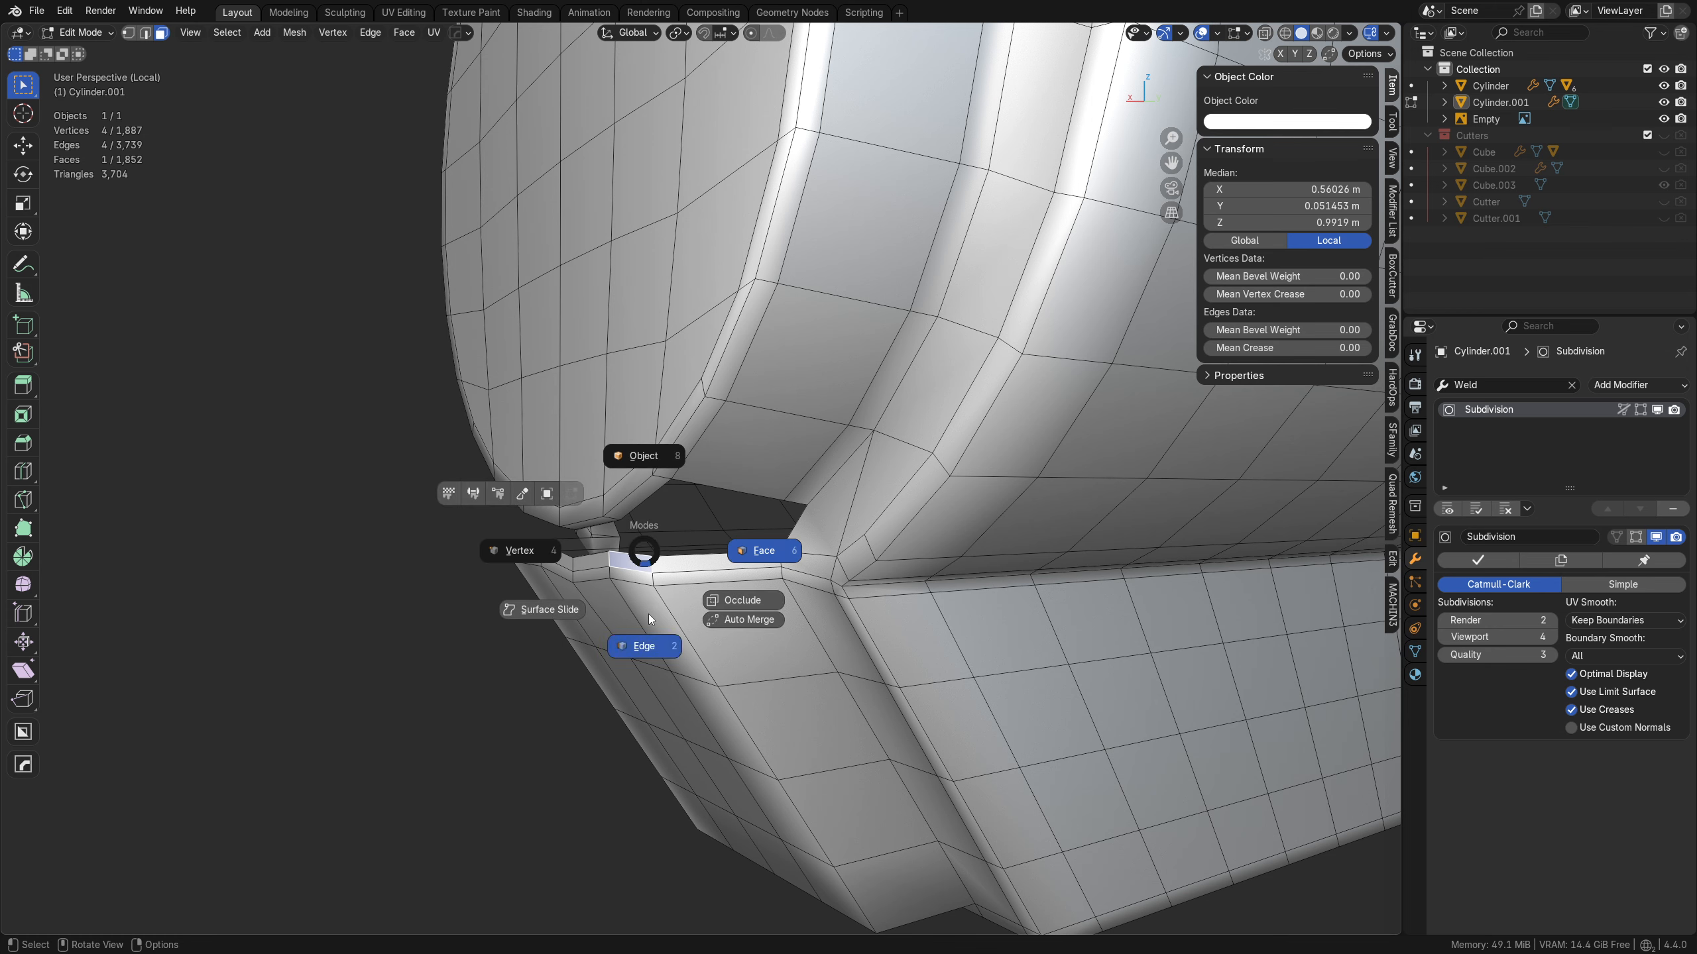
click(639, 563)
key(f)
middle_drag(611, 572, 762, 555)
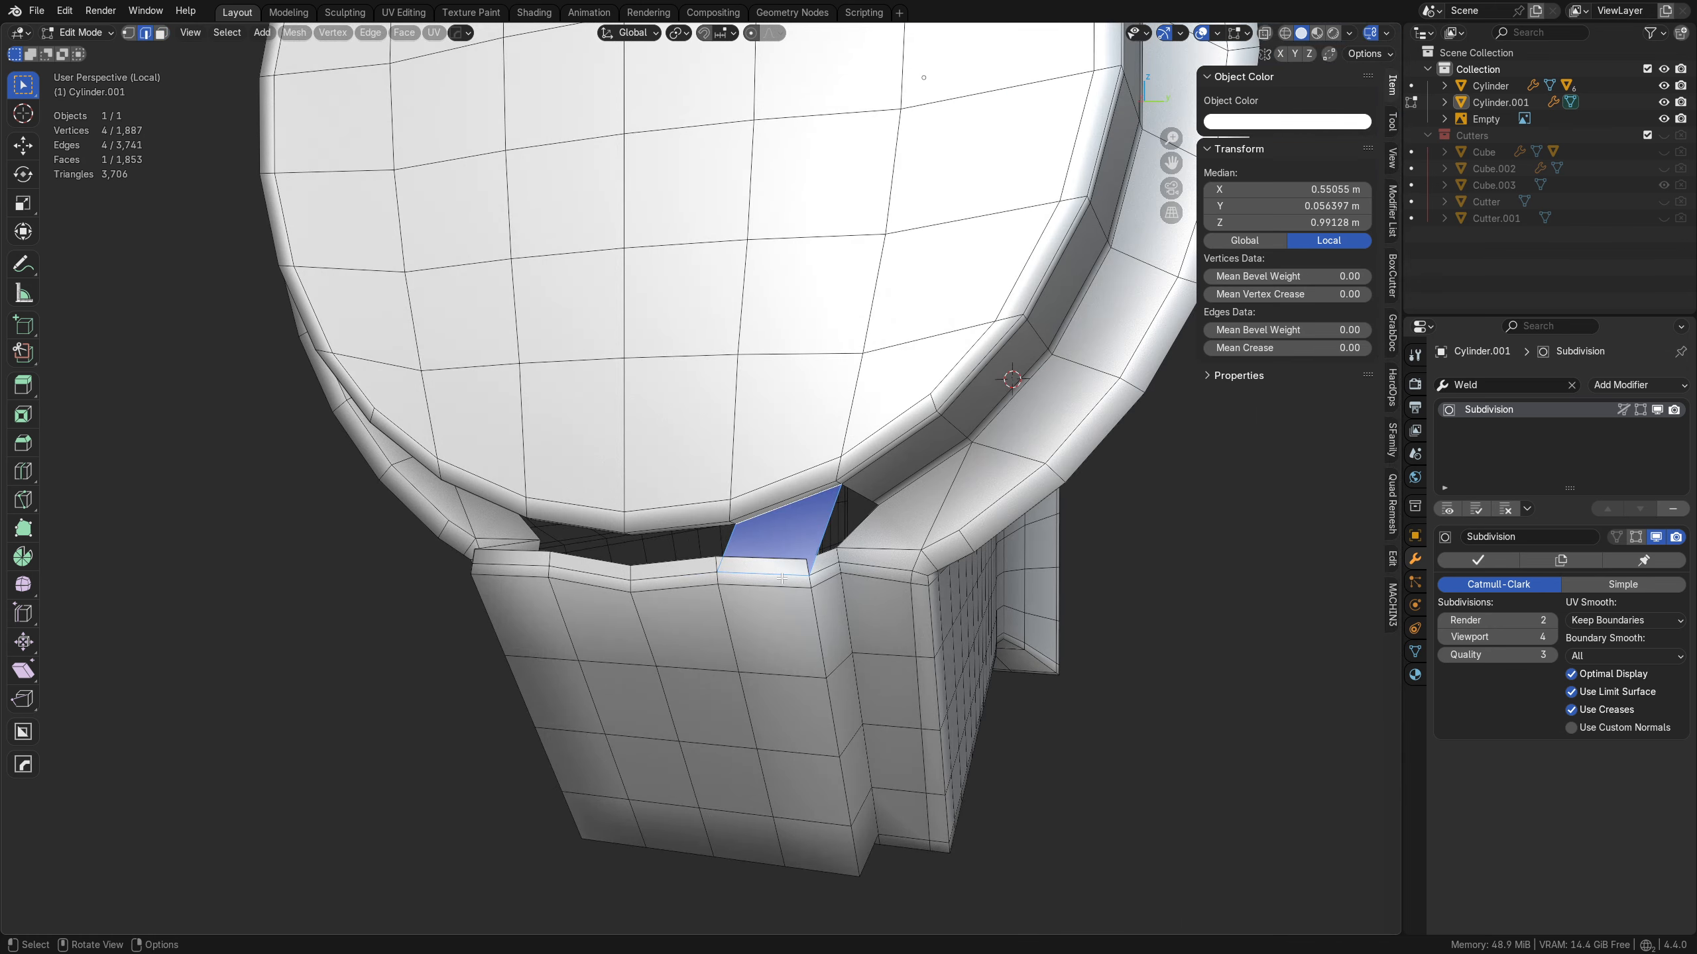
key(ctrl+z)
- Fill the middle of the gap between the cap's rim and the extruded block's upper edge with new faces
scroll(762, 555, up, 6)
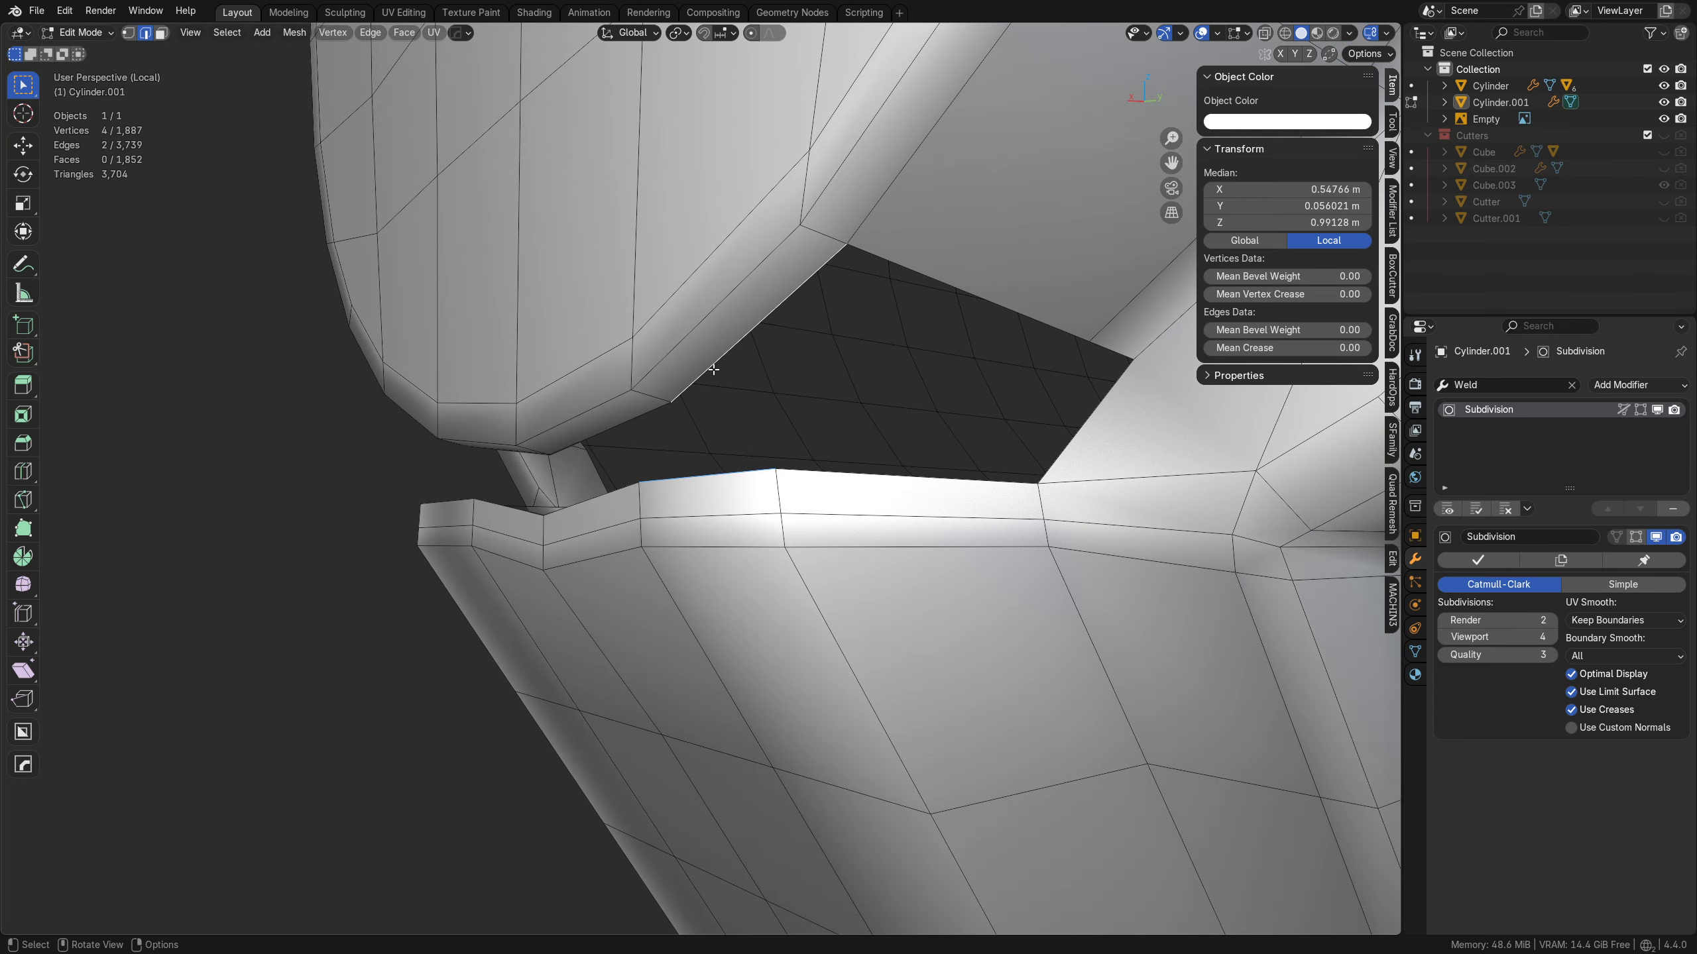
key(f)
click(654, 431)
middle_drag(655, 430, 772, 564)
key(f)
key(f)
key(f)
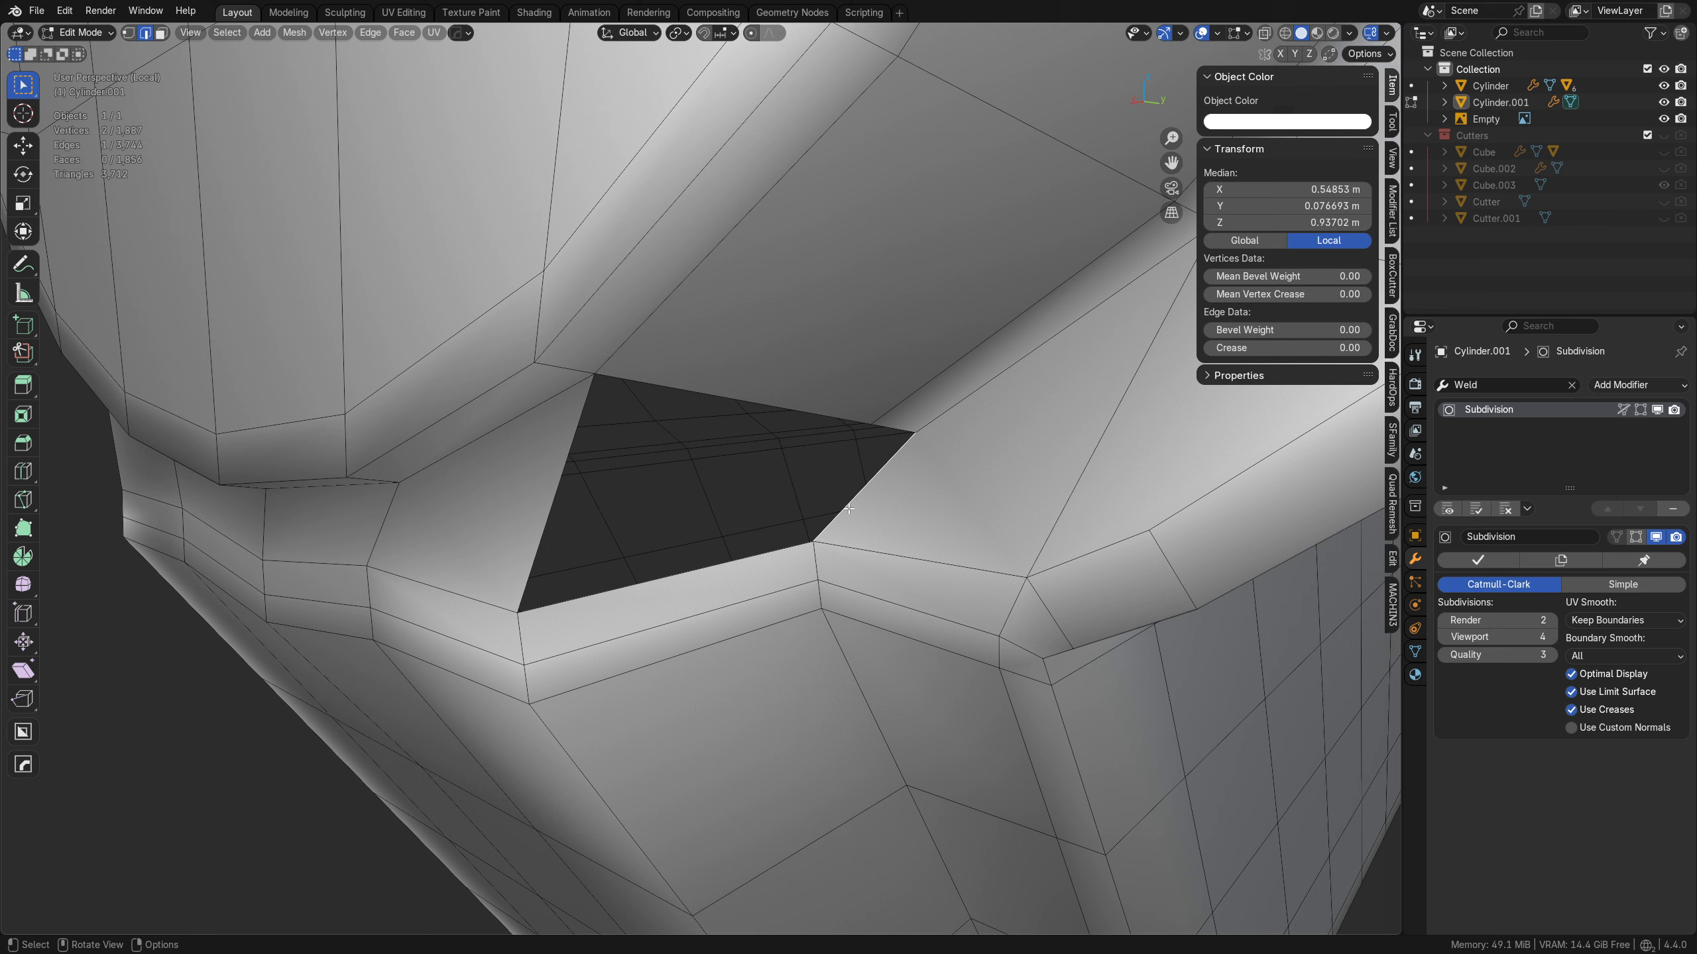
- Add one loop cut along the extruded block's side walls with a slide factor of 0.619
middle_drag(864, 554, 701, 735)
key(ctrl+r)
click(695, 491)
click(716, 487)
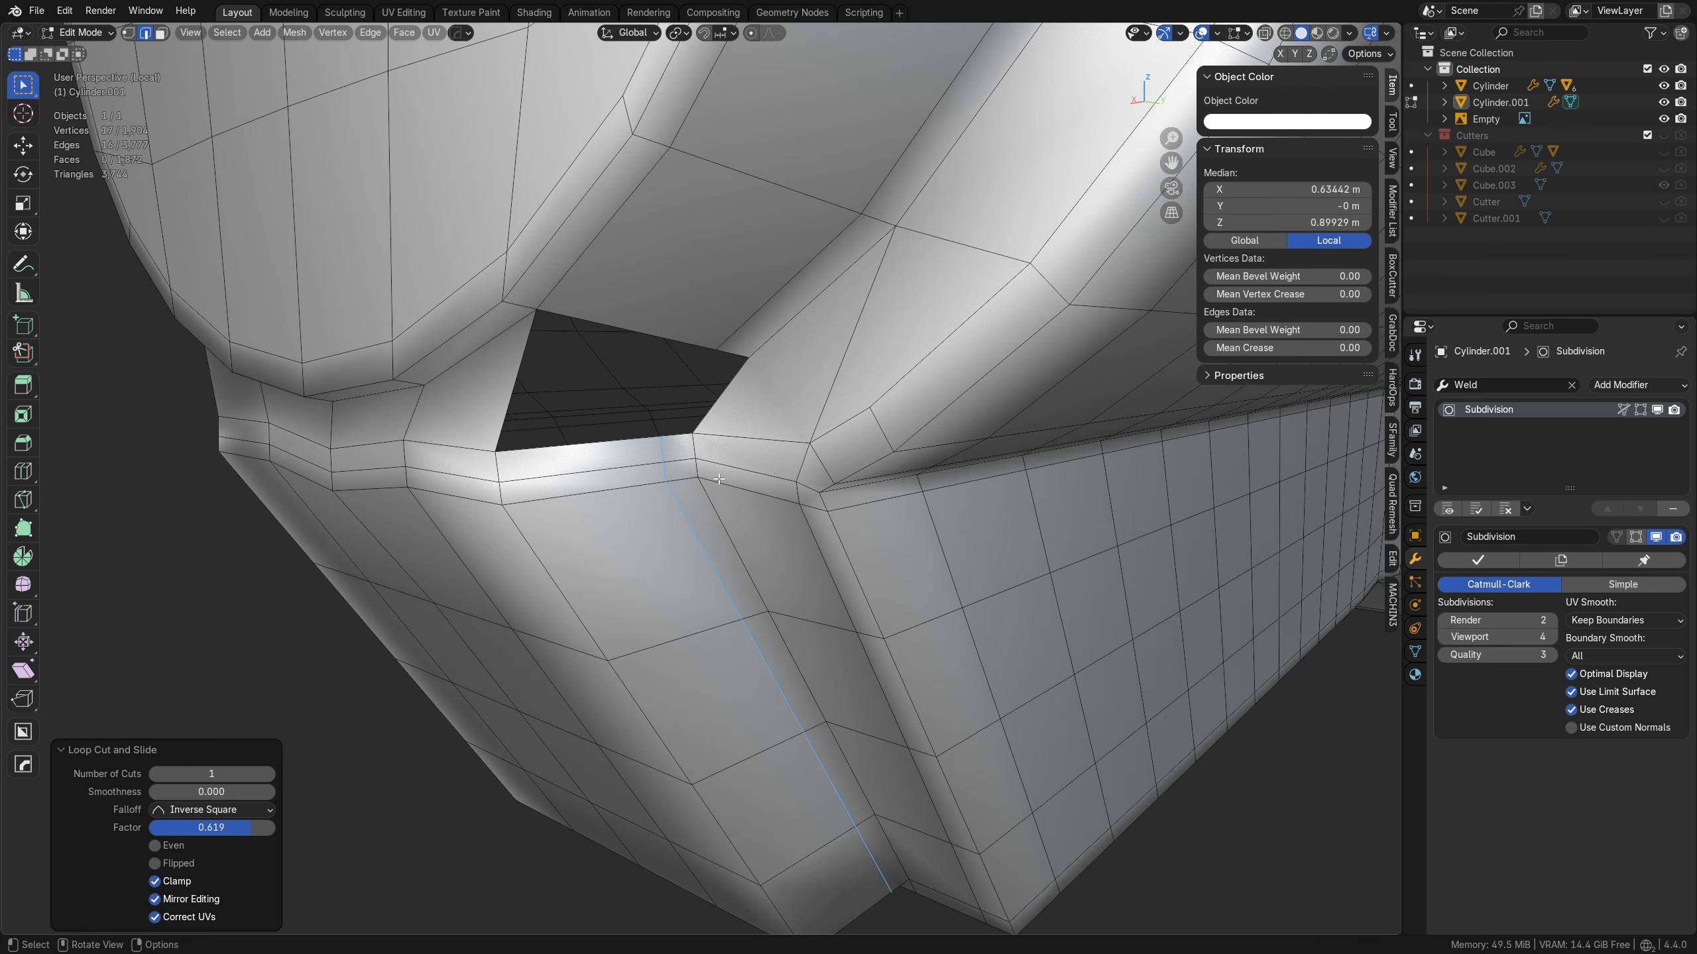
- Fill the remaining side gaps between the cap's neck and the extruded block with new faces
click(728, 391)
key(f)
middle_drag(728, 391, 840, 544)
key(f)
key(f)
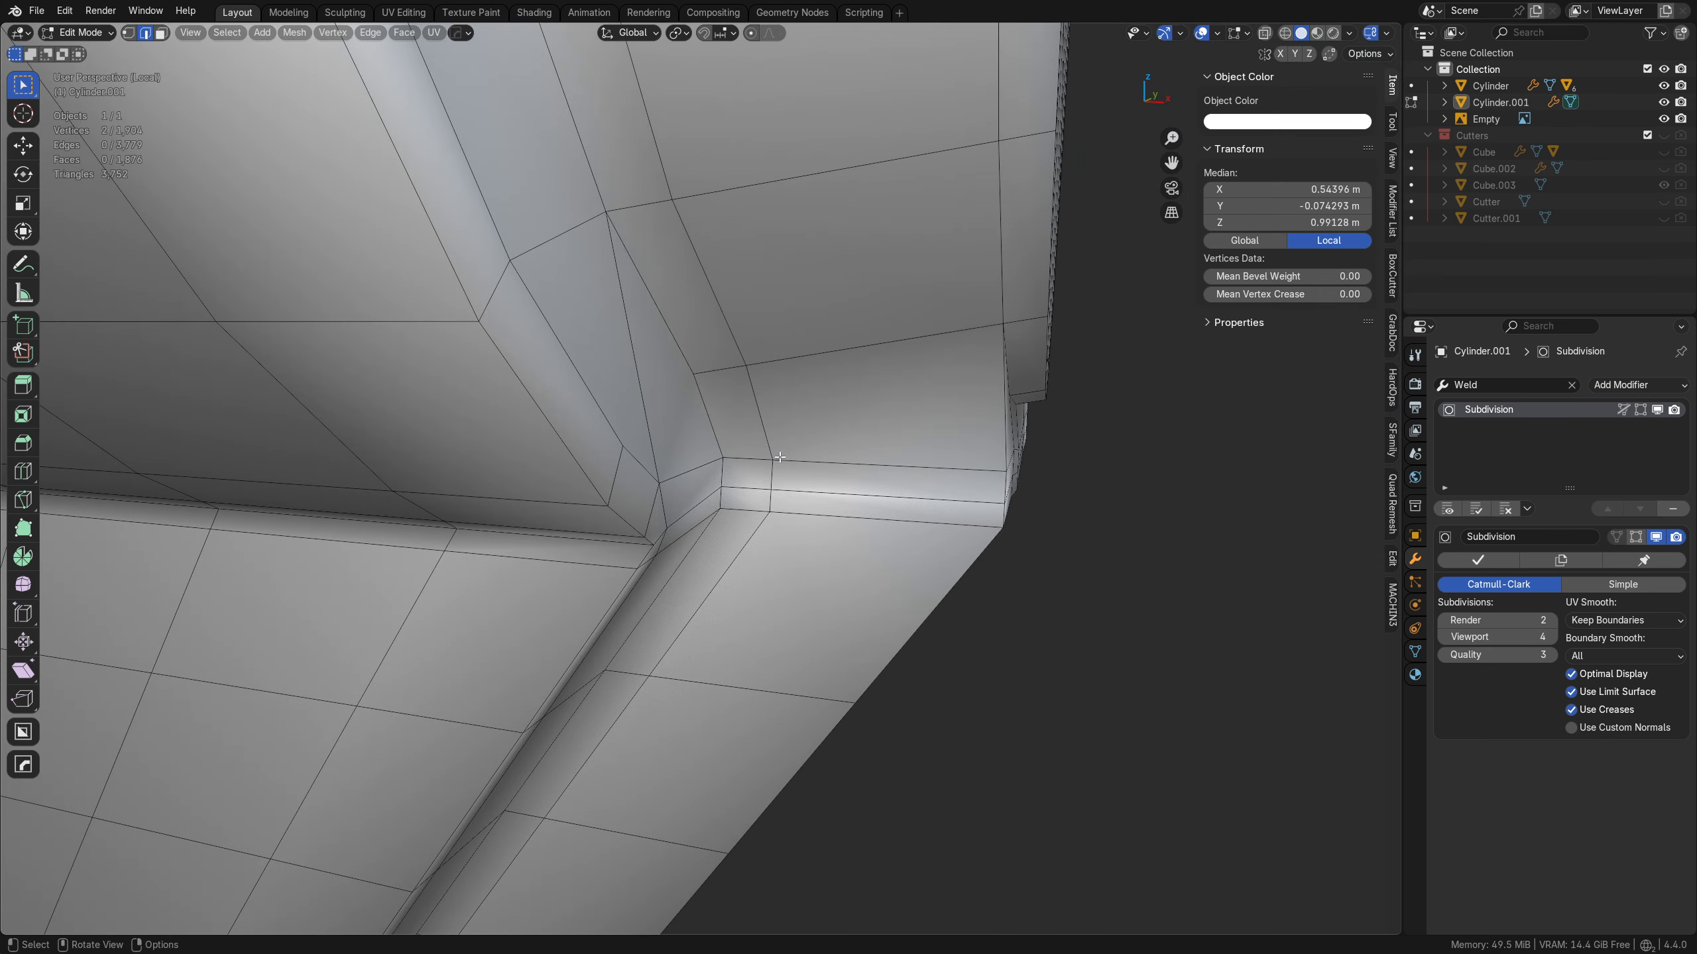
- Select the uppermost edge row across the extruded block and straighten it with MACHIN3 Align on local X using Min
middle_drag(734, 435, 822, 636)
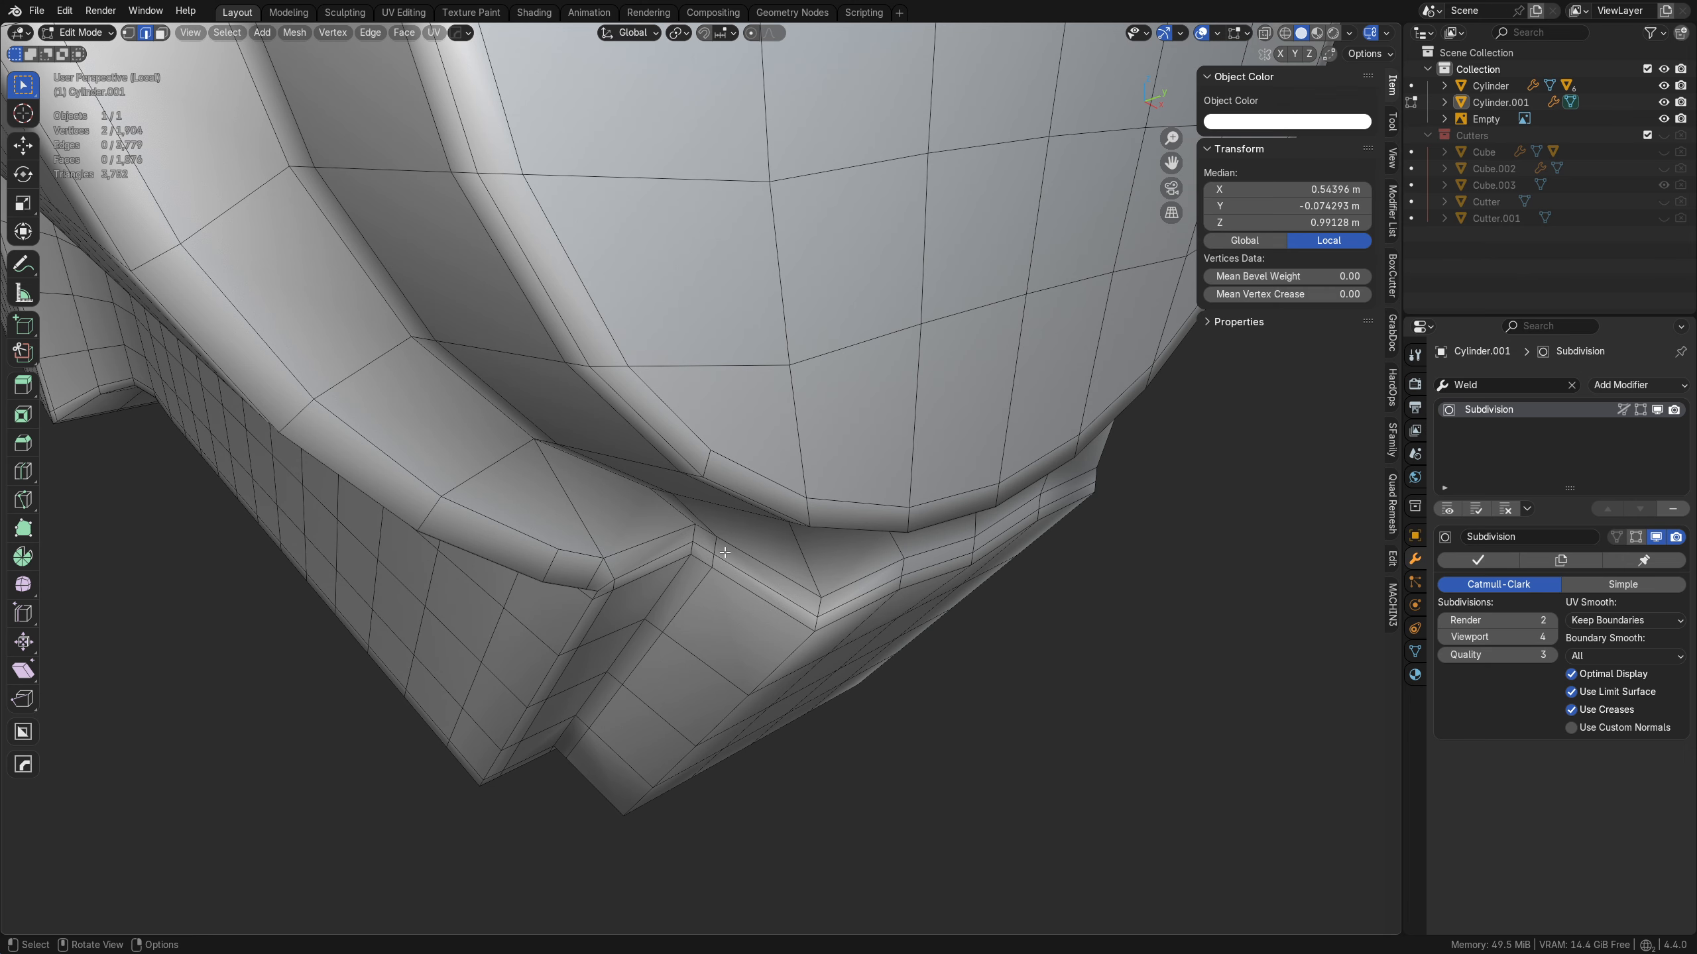
middle_drag(847, 706, 751, 570)
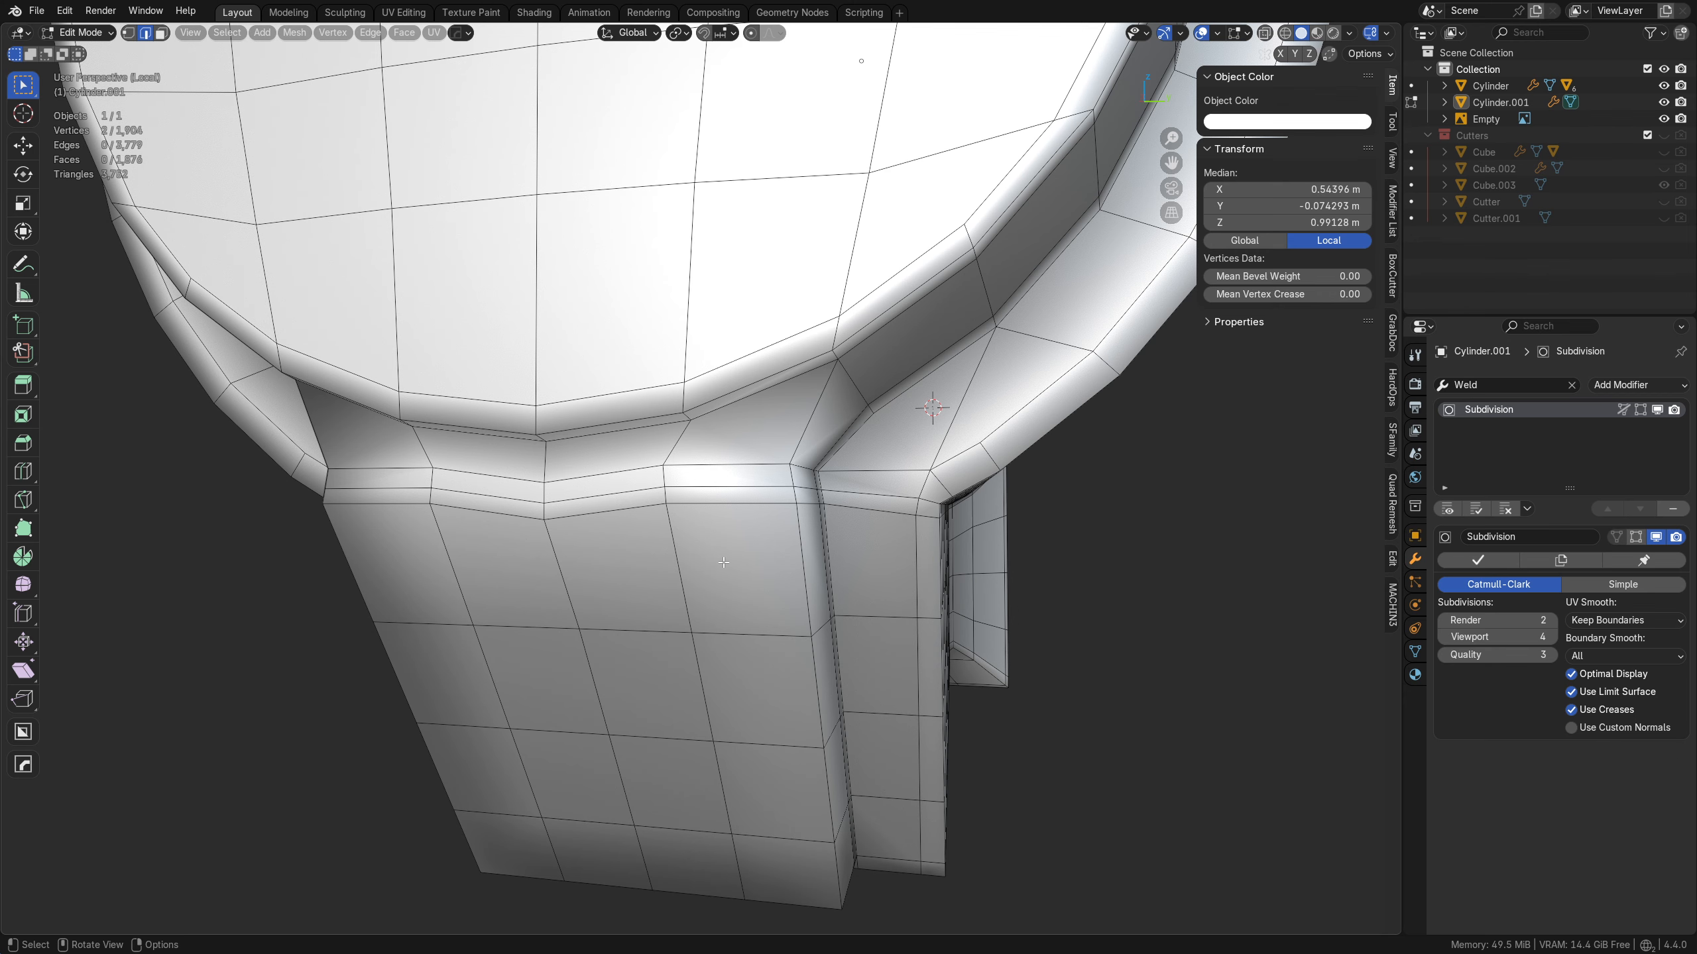
middle_drag(724, 563, 859, 550)
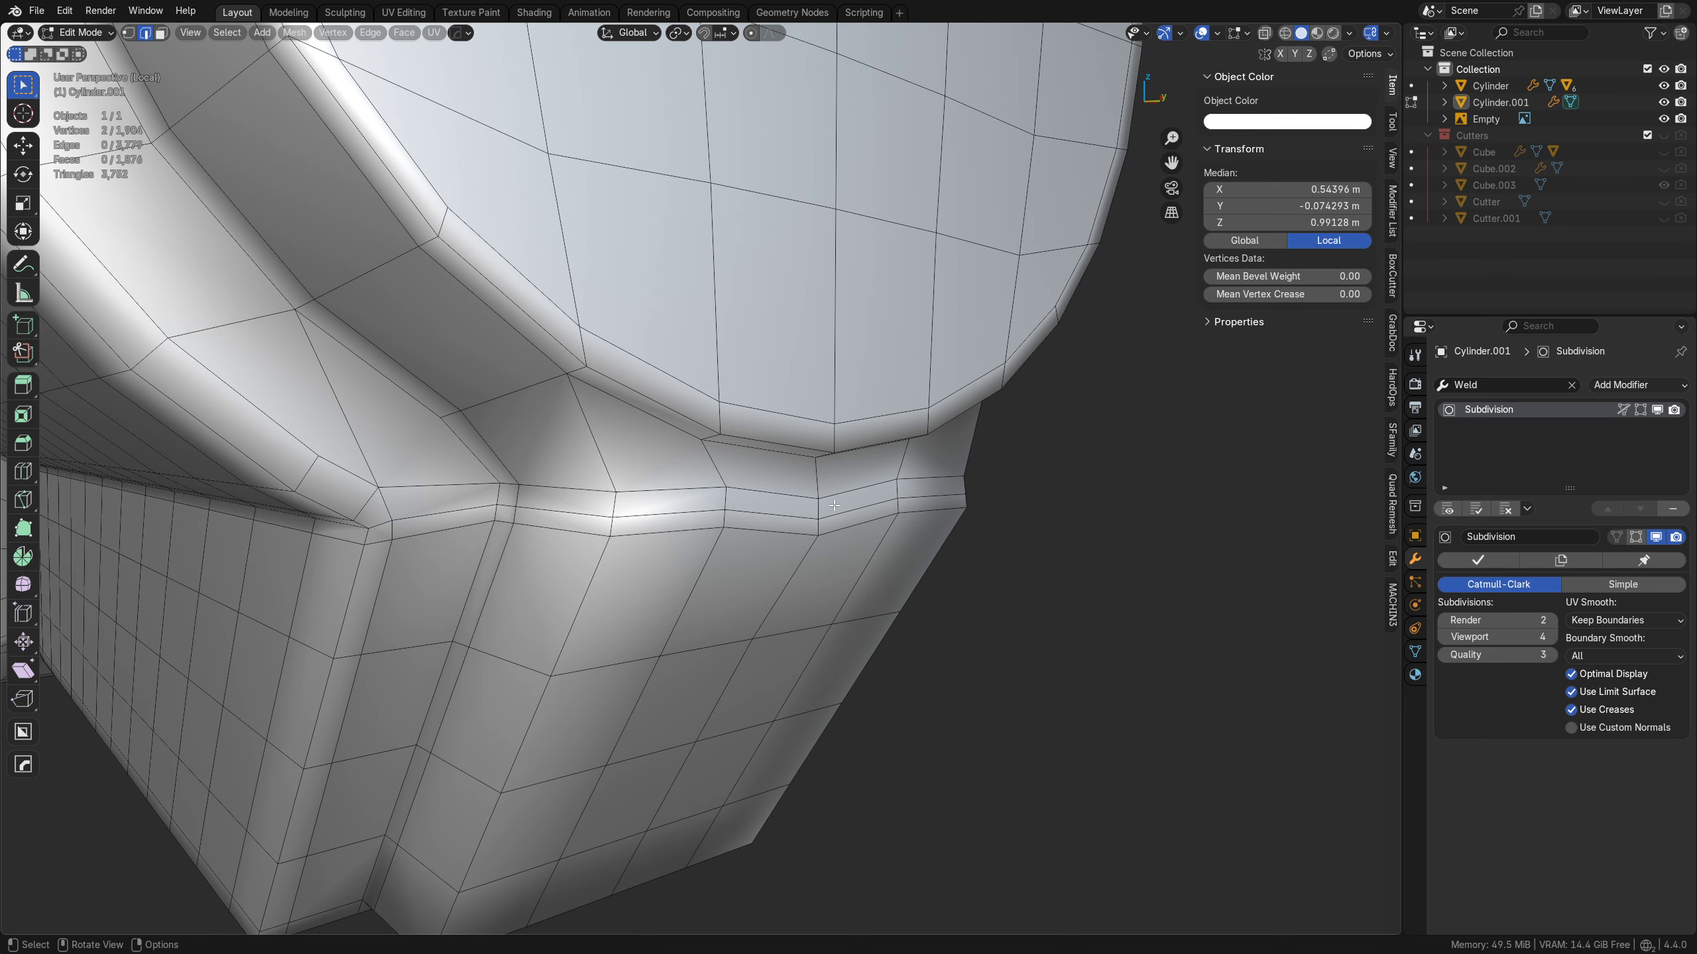
middle_drag(835, 506, 721, 527)
key(Tab)
click(720, 610)
alt+click(660, 495)
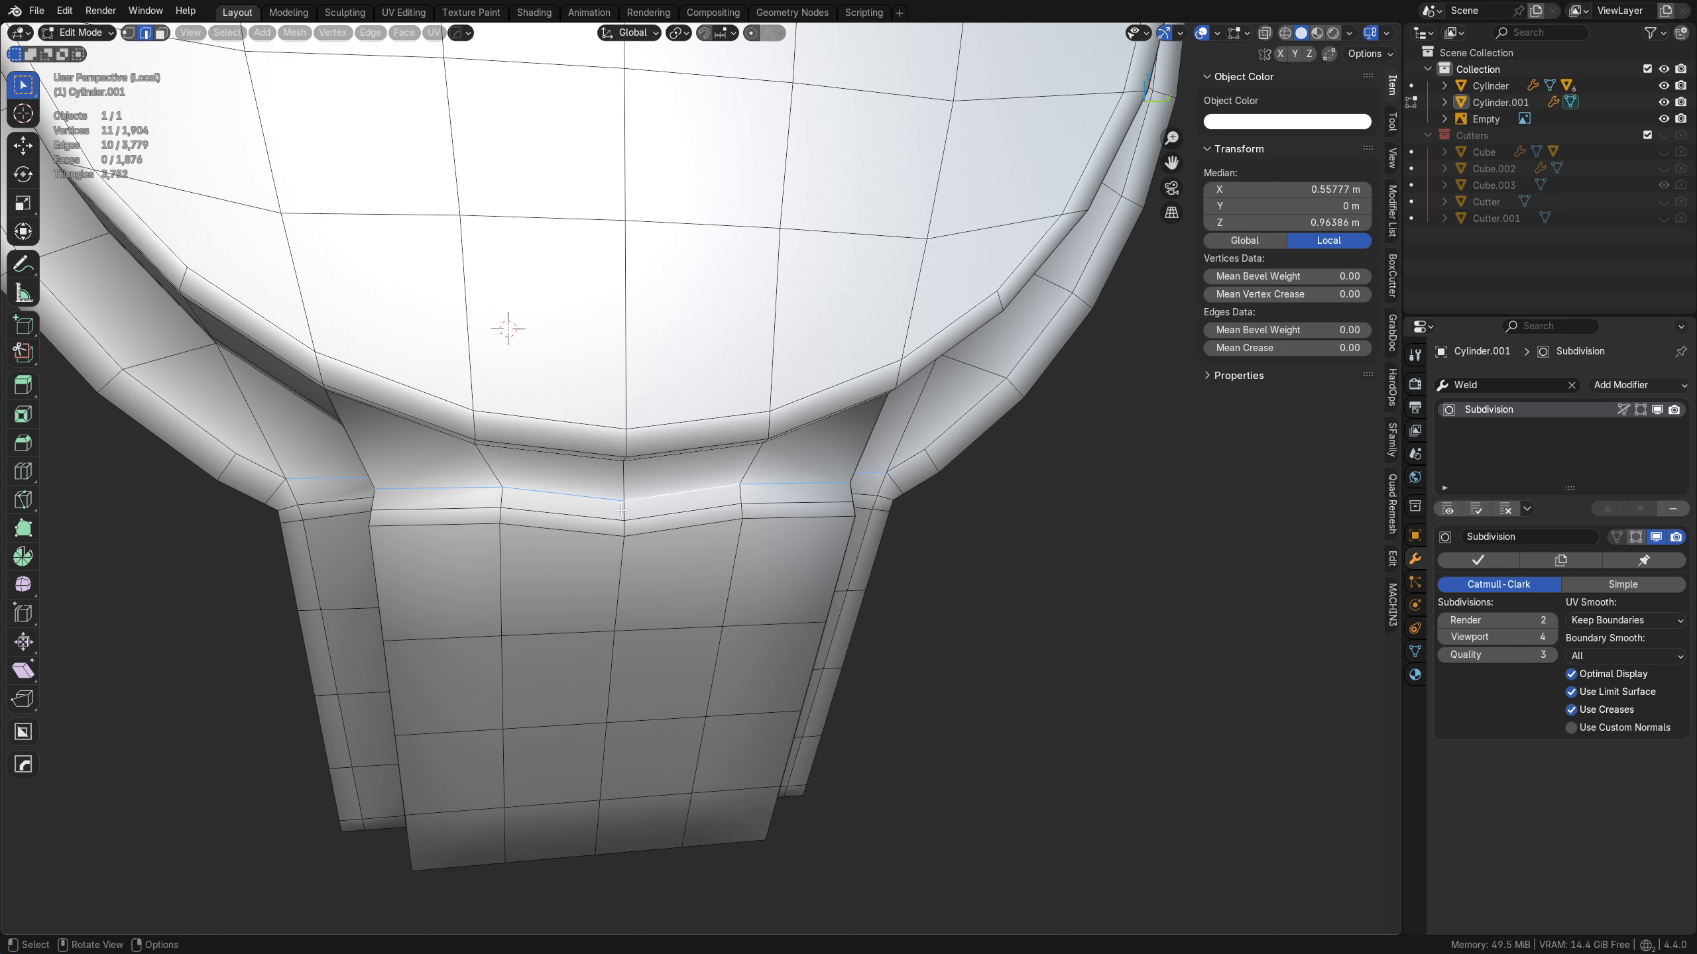
ctrl+click(768, 483)
key(alt+a)
click(748, 402)
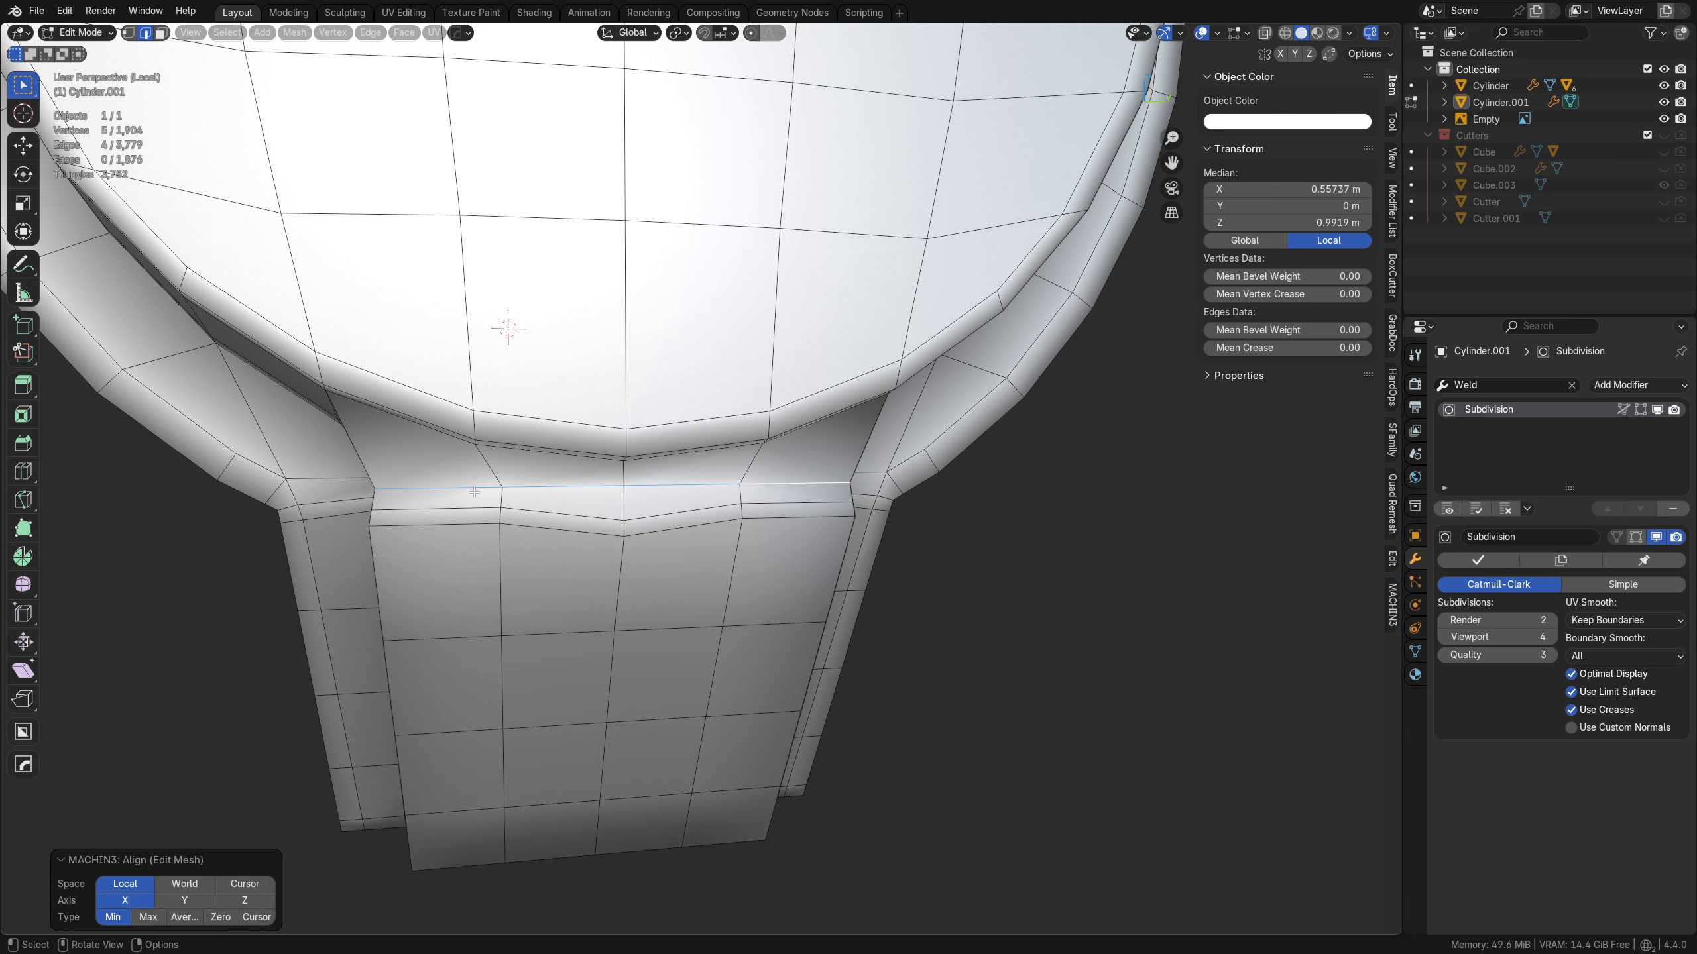
- Straighten the second and third edge rows across the extruded block with MACHIN3 Align on local X using Min
click(458, 506)
click(769, 409)
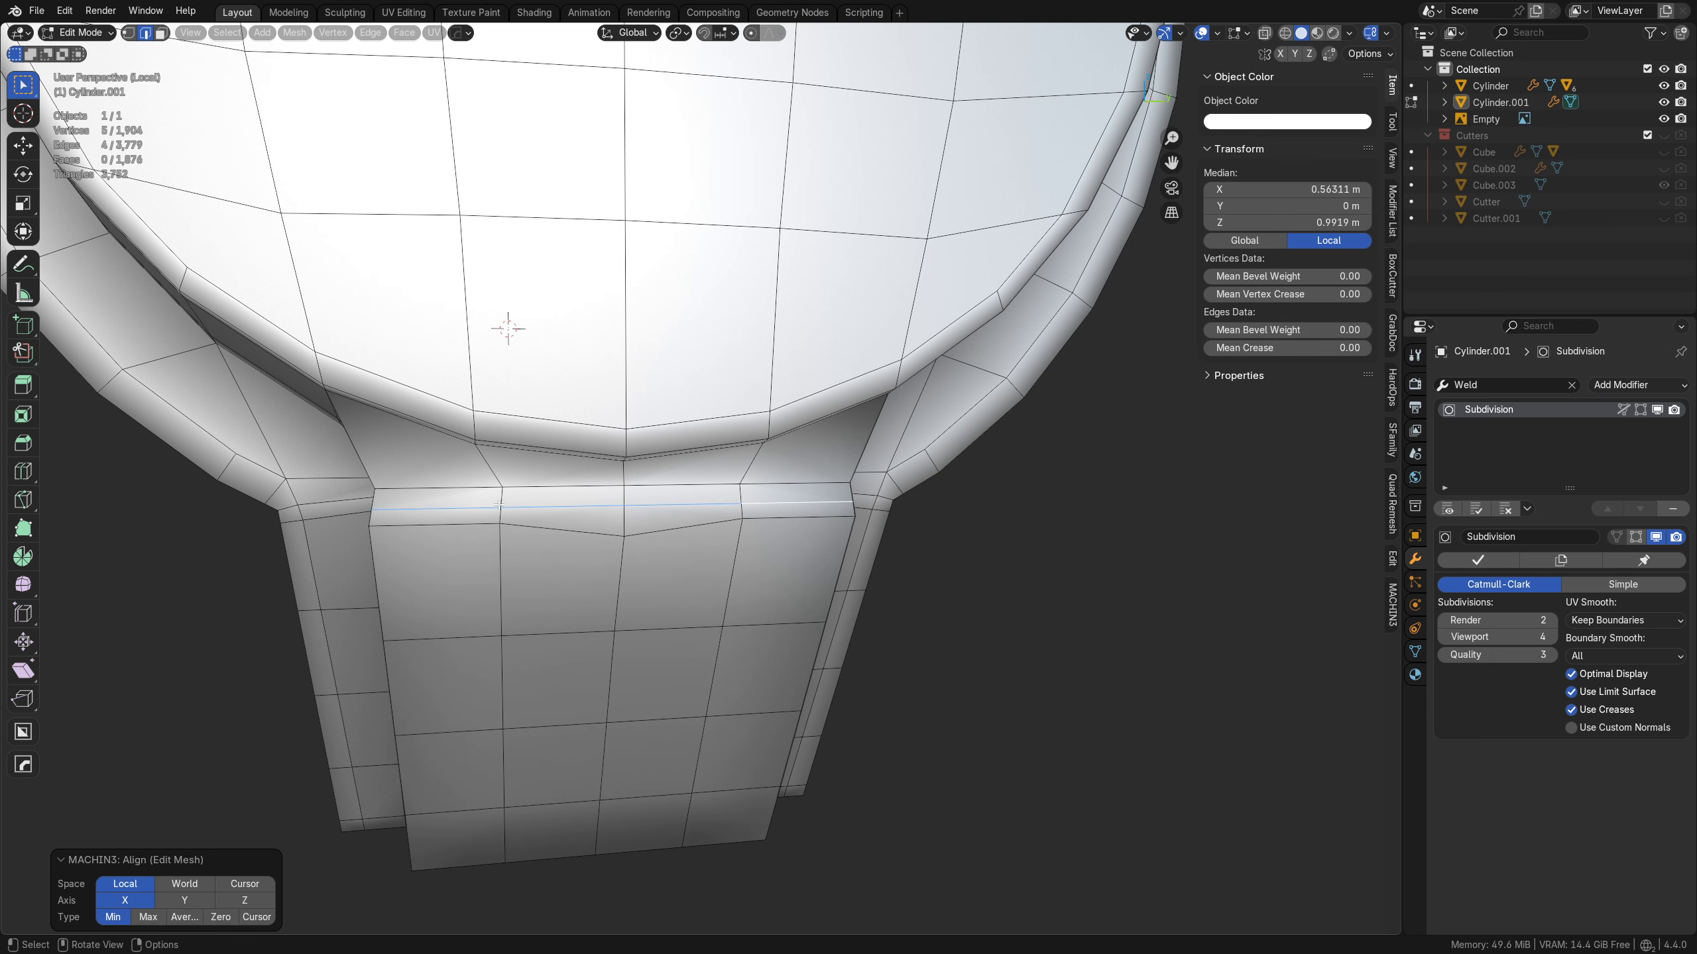
click(441, 527)
ctrl+click(721, 531)
key(alt+a)
click(774, 462)
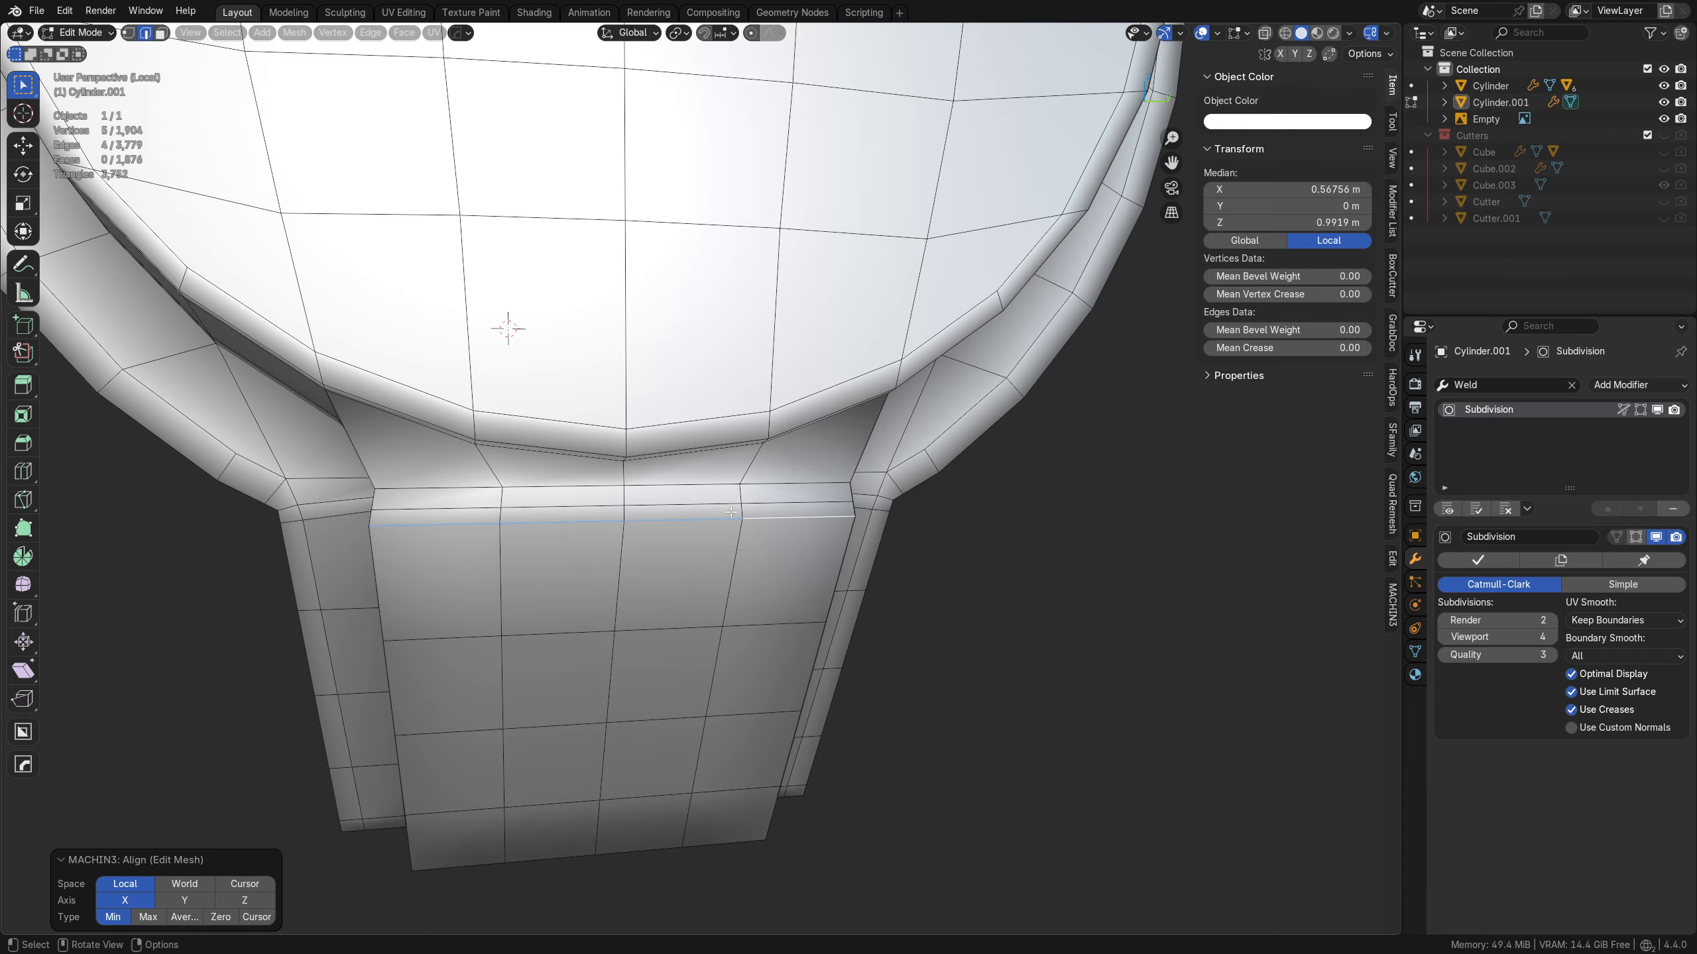
- Add a support loop cut around the lower block's side walls, slid close to its bottom edge, and return to Object Mode
middle_drag(731, 512, 721, 615)
key(ctrl+r)
click(782, 595)
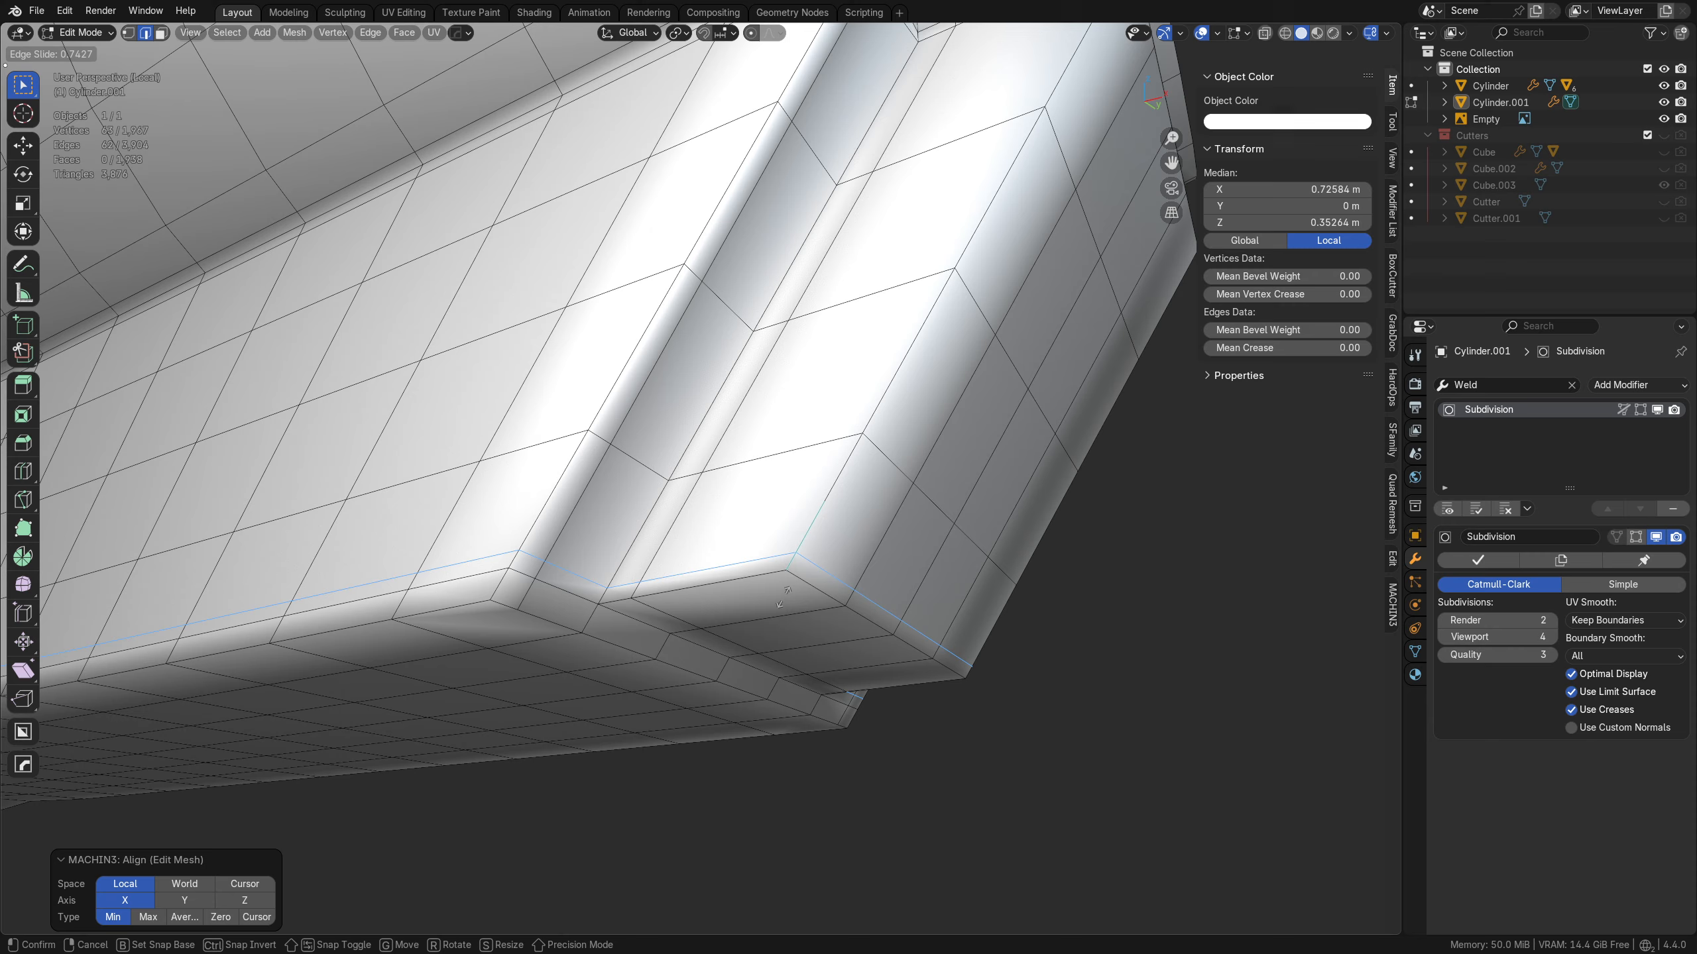
click(789, 600)
key(Tab)
click(843, 554)
- Examine the smoothed lower block, curved transition and end-cap junction with and without the wireframe overlay
middle_drag(837, 632, 843, 722)
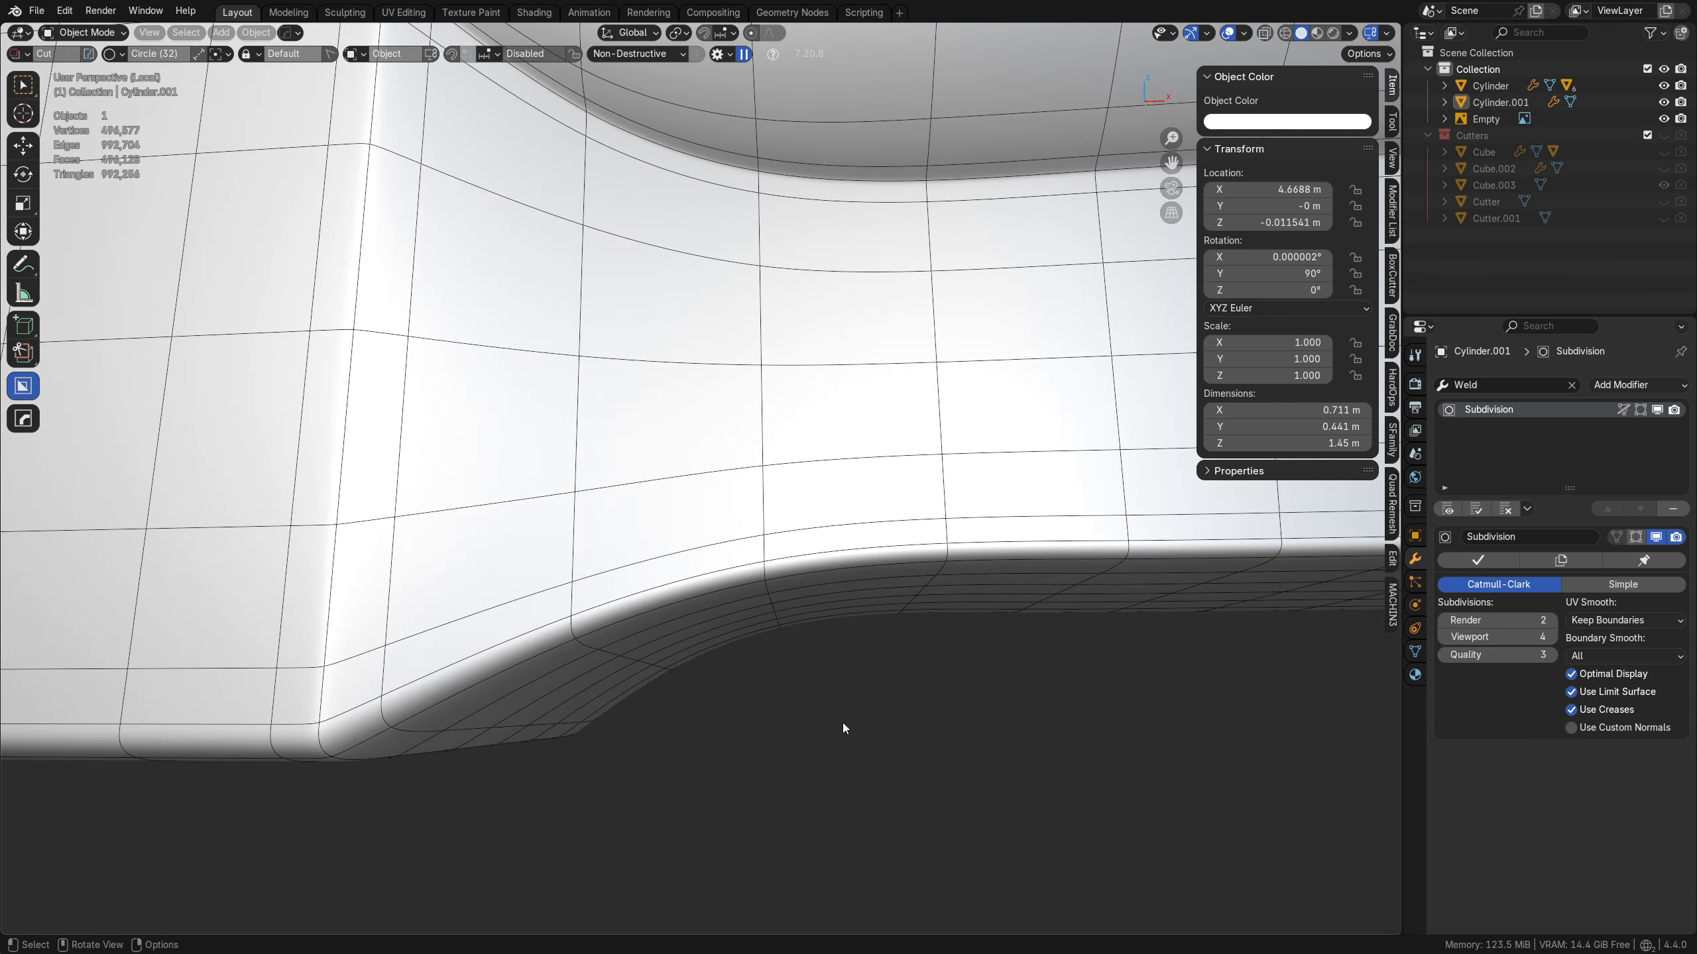
scroll(843, 722, down, 8)
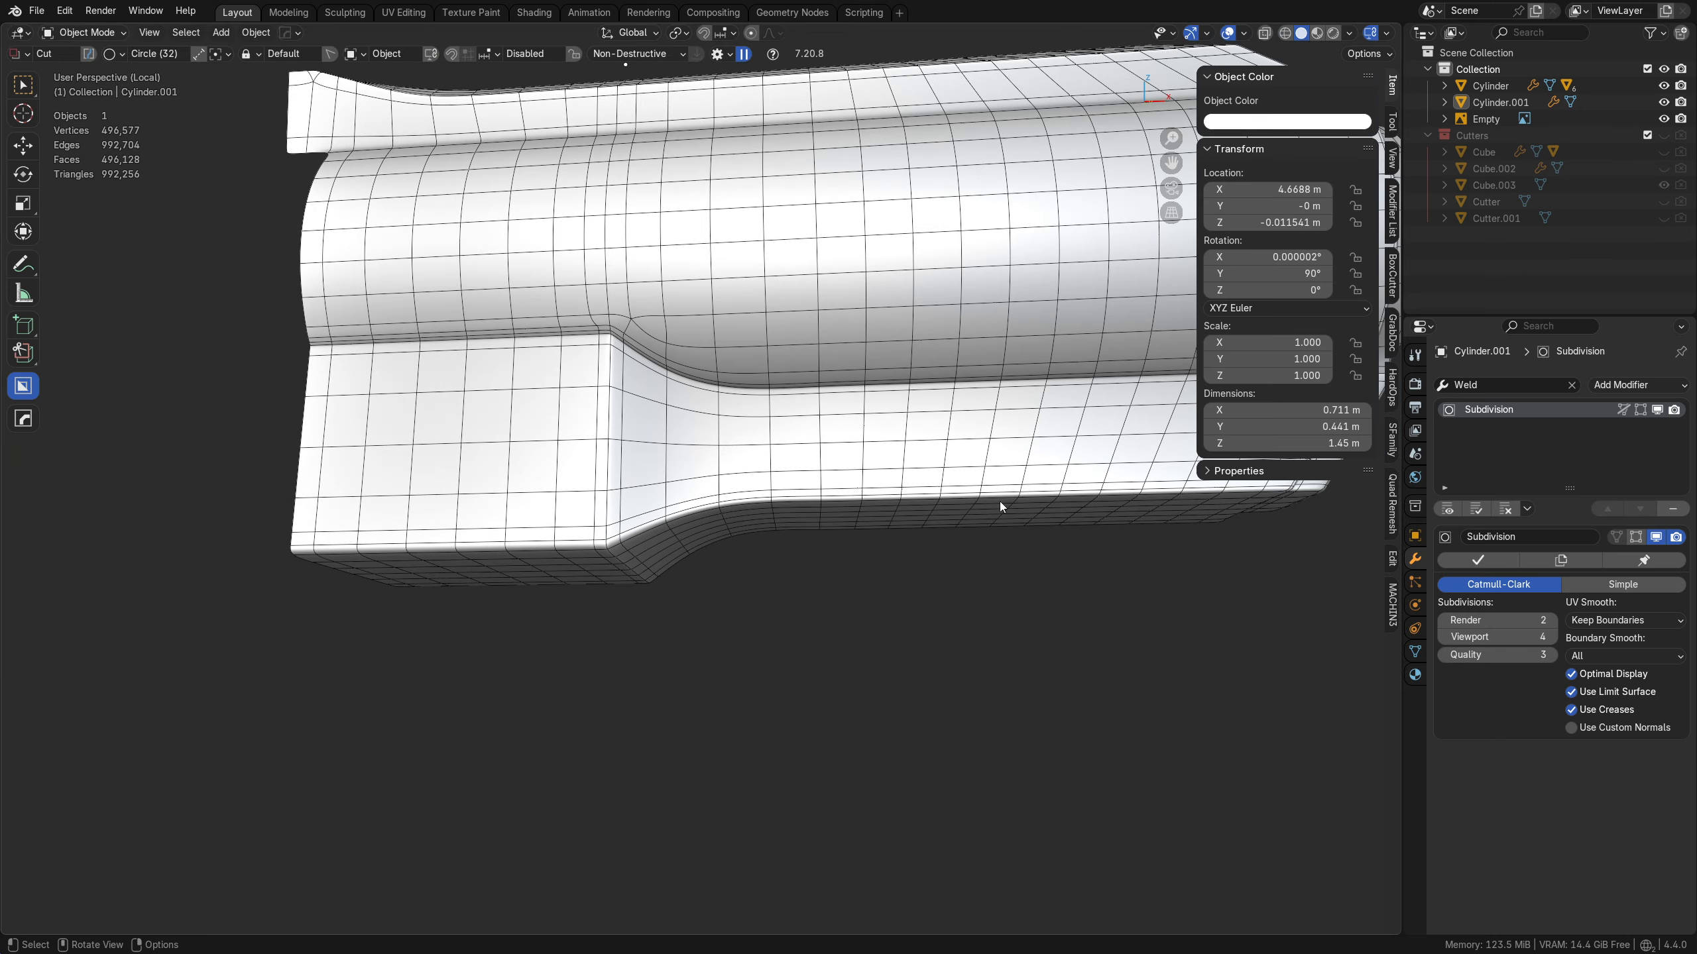
middle_drag(1000, 501, 843, 647)
key(shift+w)
scroll(895, 718, up, 2)
scroll(894, 718, down, 2)
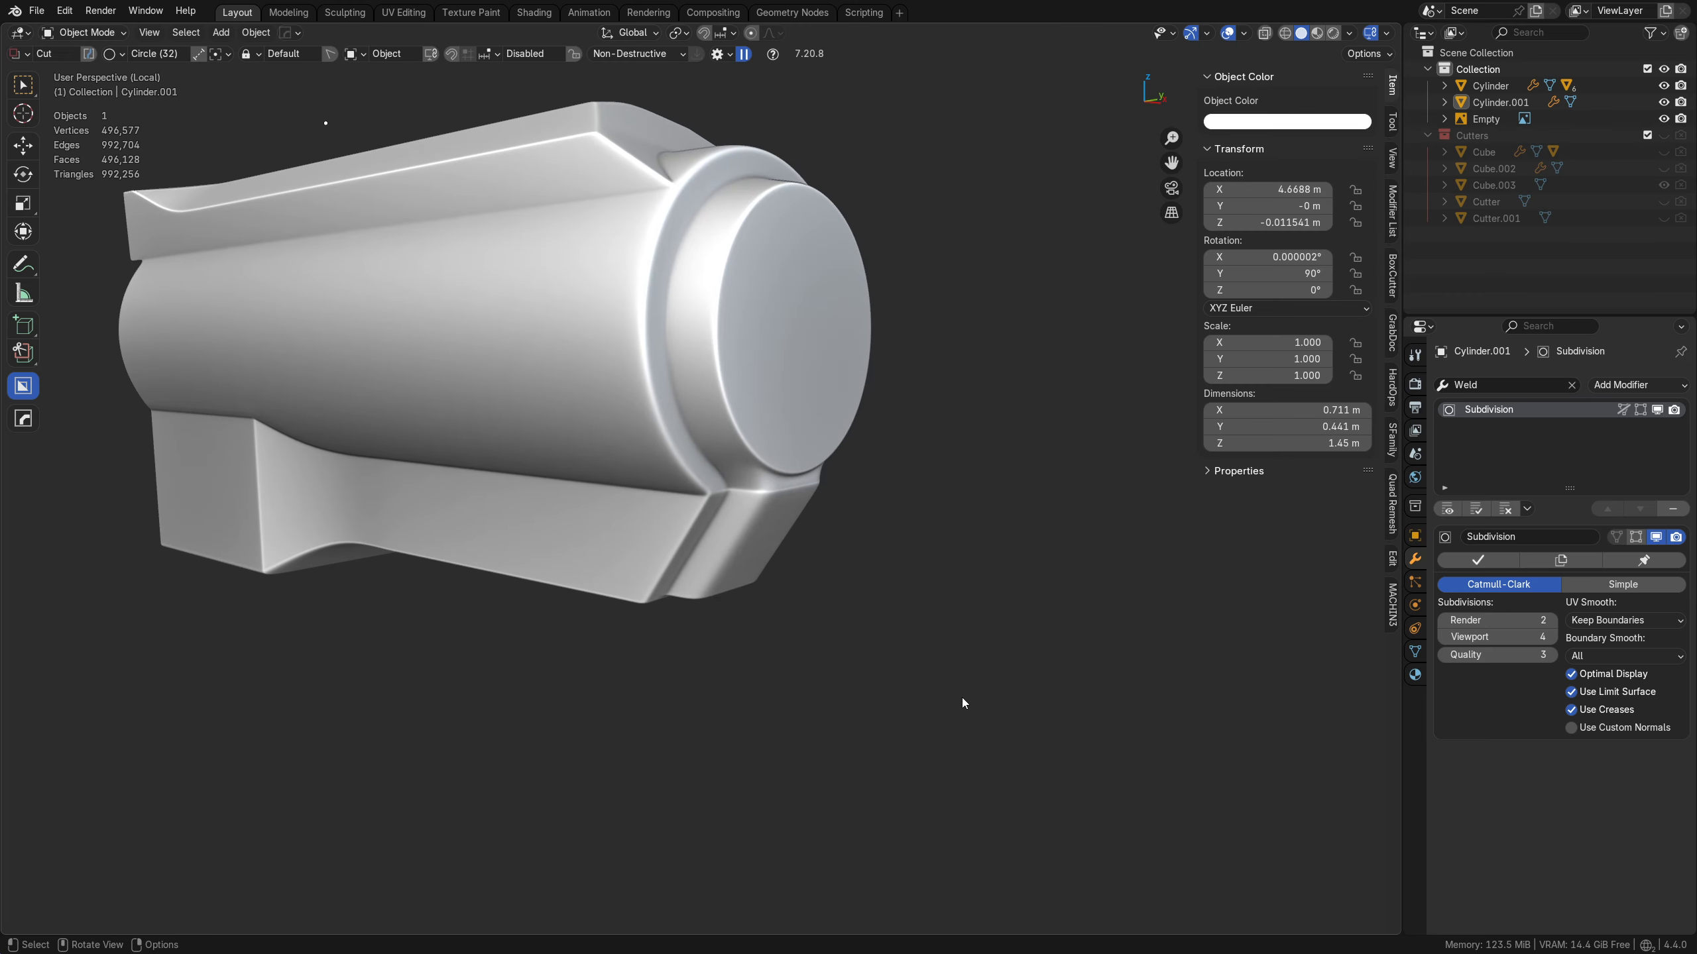
scroll(862, 709, up, 3)
alt+middle_click(774, 479)
scroll(737, 547, up, 5)
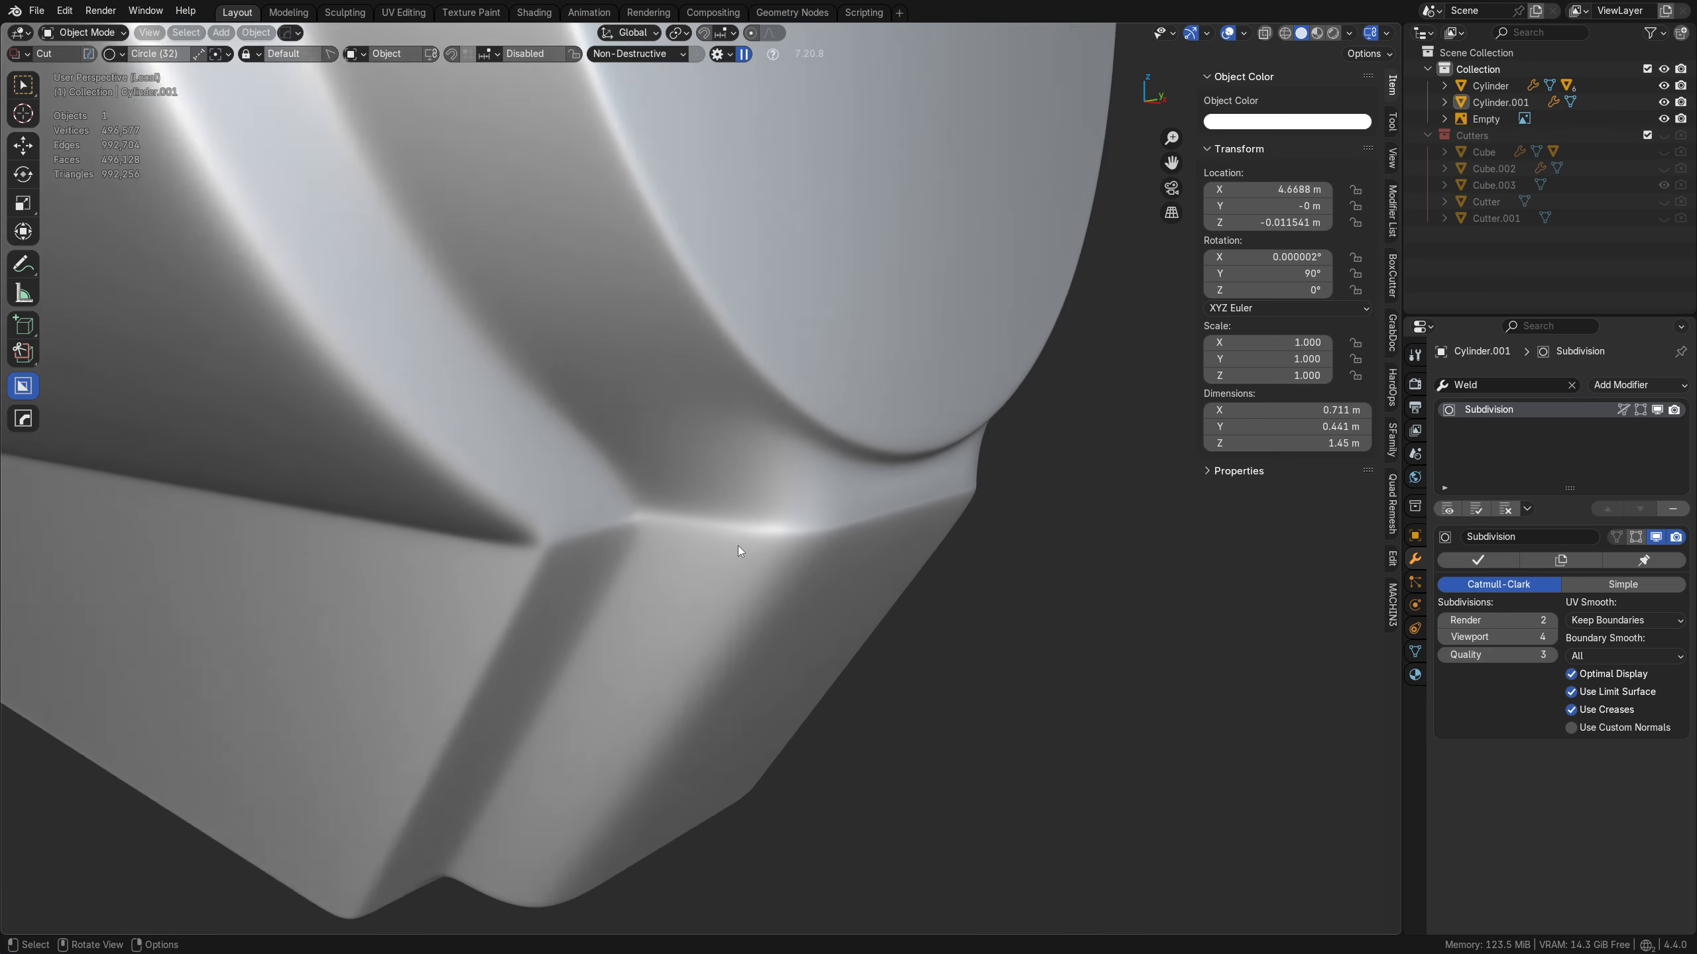
- Slide the edge row just beneath the extruded block's top rim downward, and check the smoothed shading in Object Mode
key(Tab)
click(738, 621)
middle_drag(707, 600, 674, 559)
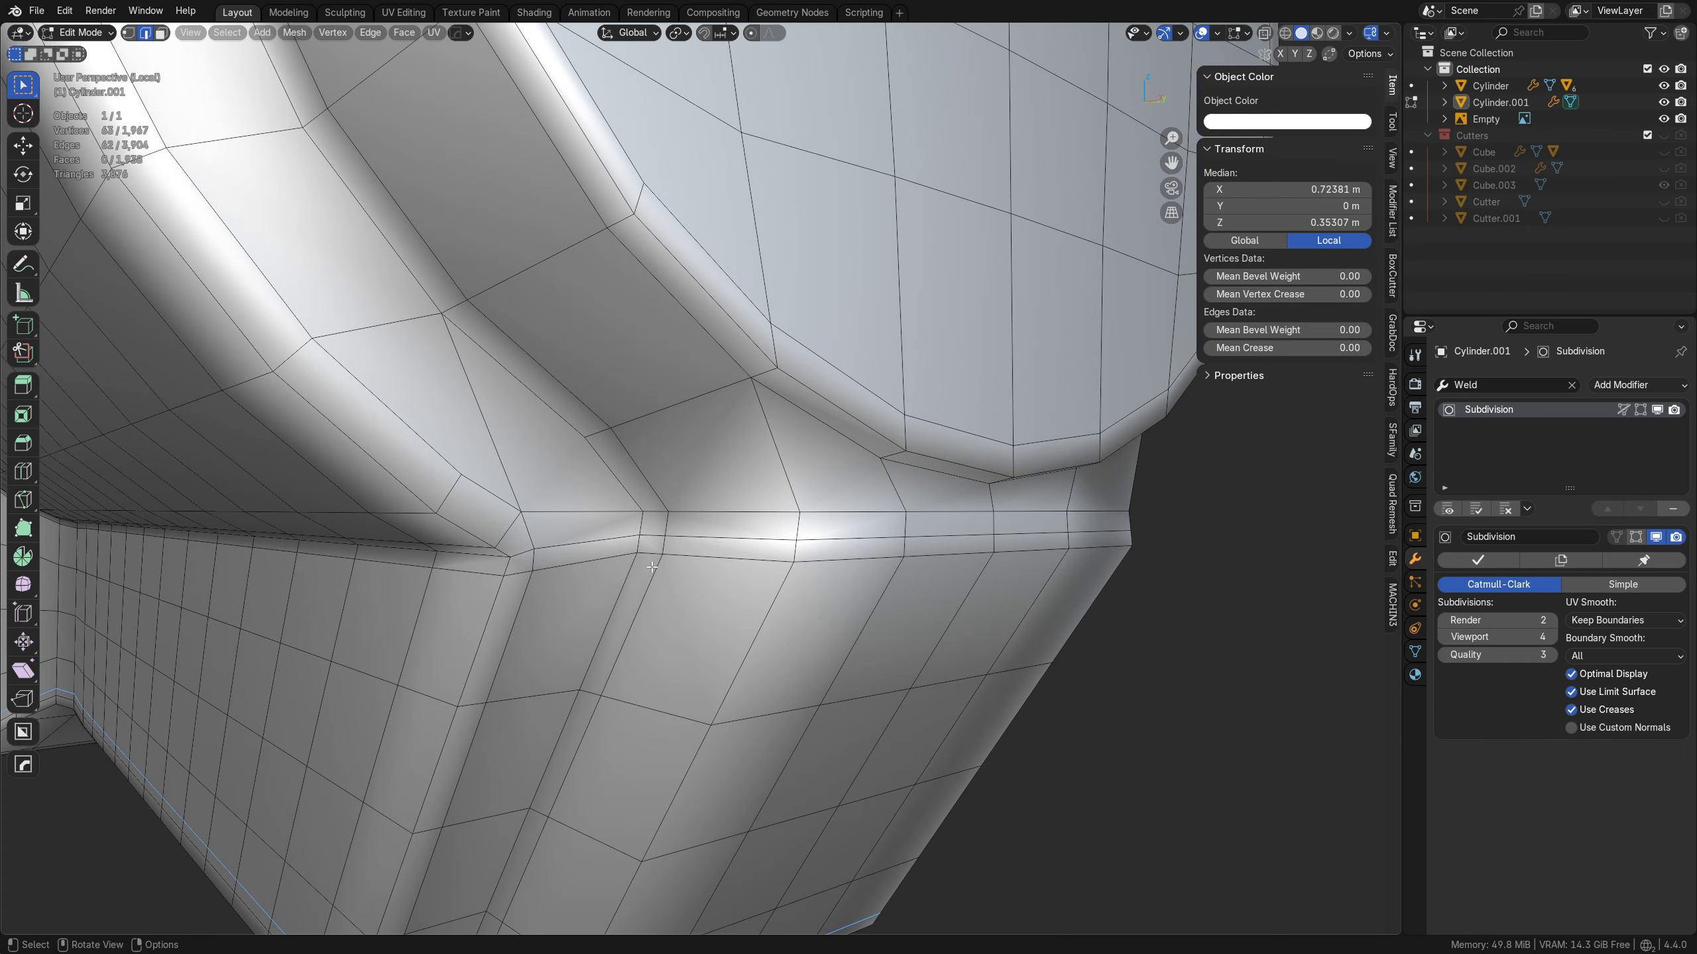
middle_drag(879, 633, 821, 608)
ctrl+click(816, 509)
middle_drag(816, 510, 847, 624)
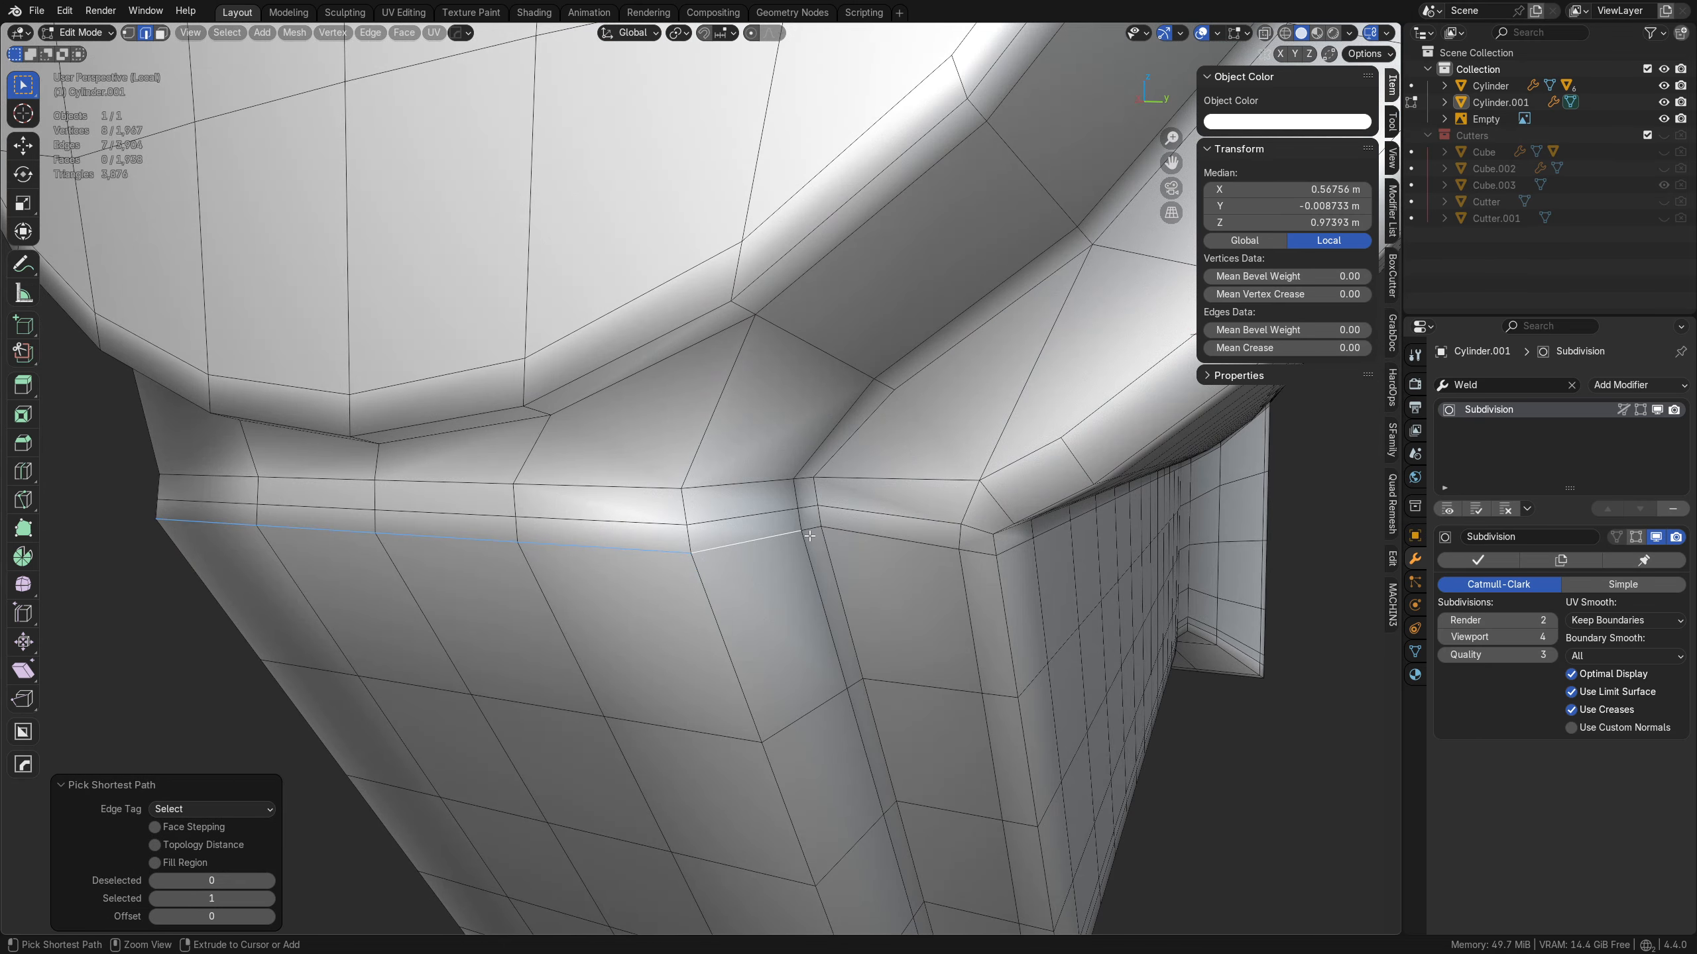
key(g)
key(g)
click(833, 701)
key(Tab)
click(825, 630)
middle_drag(825, 629, 726, 650)
- Slide the upper edge row where the cap's neck meets the extruded block, and check the result in Object Mode
key(Tab)
click(583, 513)
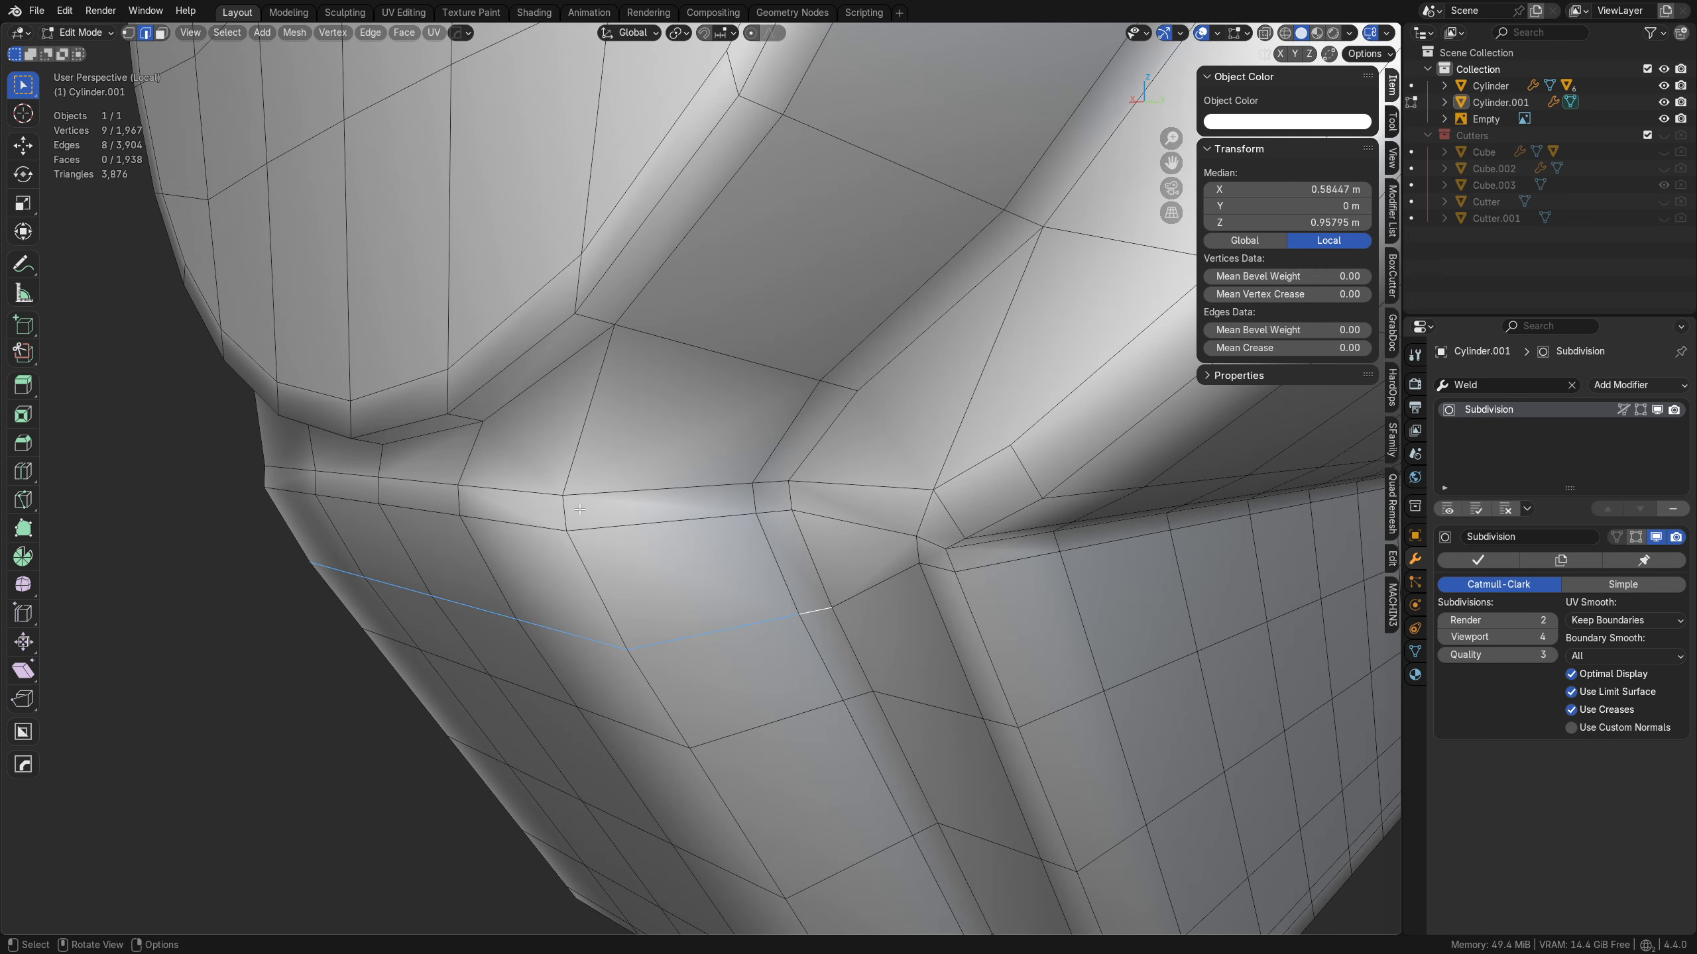
ctrl+click(289, 469)
middle_drag(601, 554, 666, 571)
key(g)
key(g)
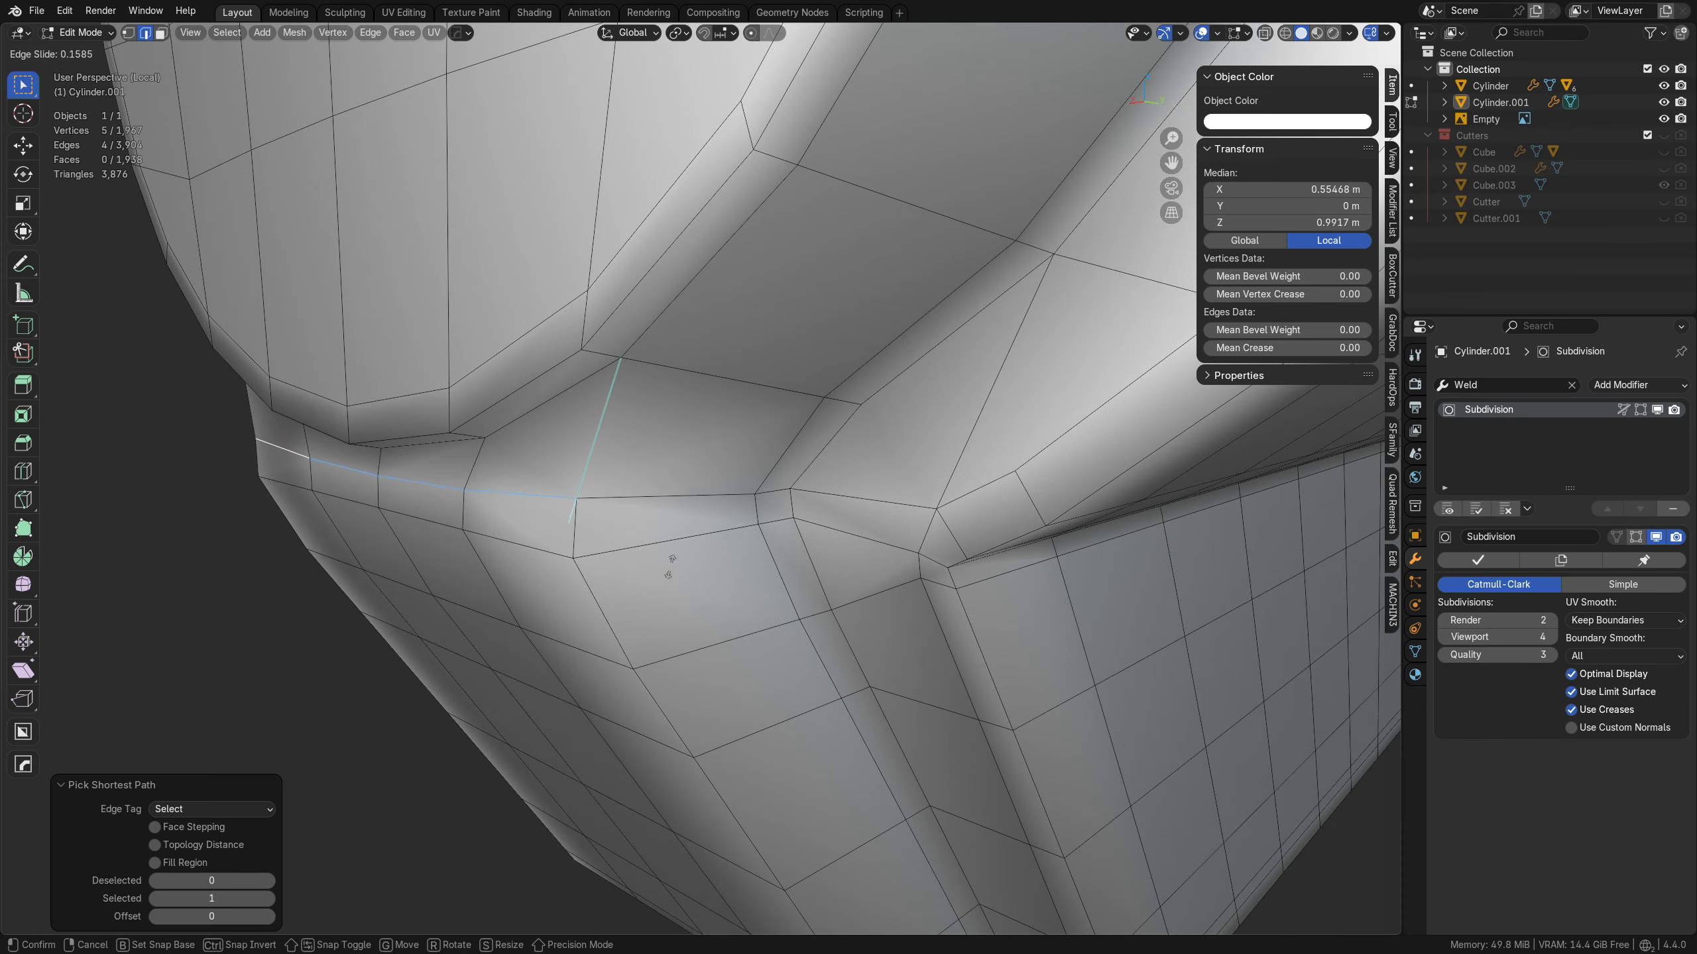
click(674, 553)
key(Tab)
click(684, 511)
middle_drag(688, 514, 902, 638)
- Slide the edge row below the neck junction across the extruded block with a factor of -0.519, and check the smoothed surface
key(Tab)
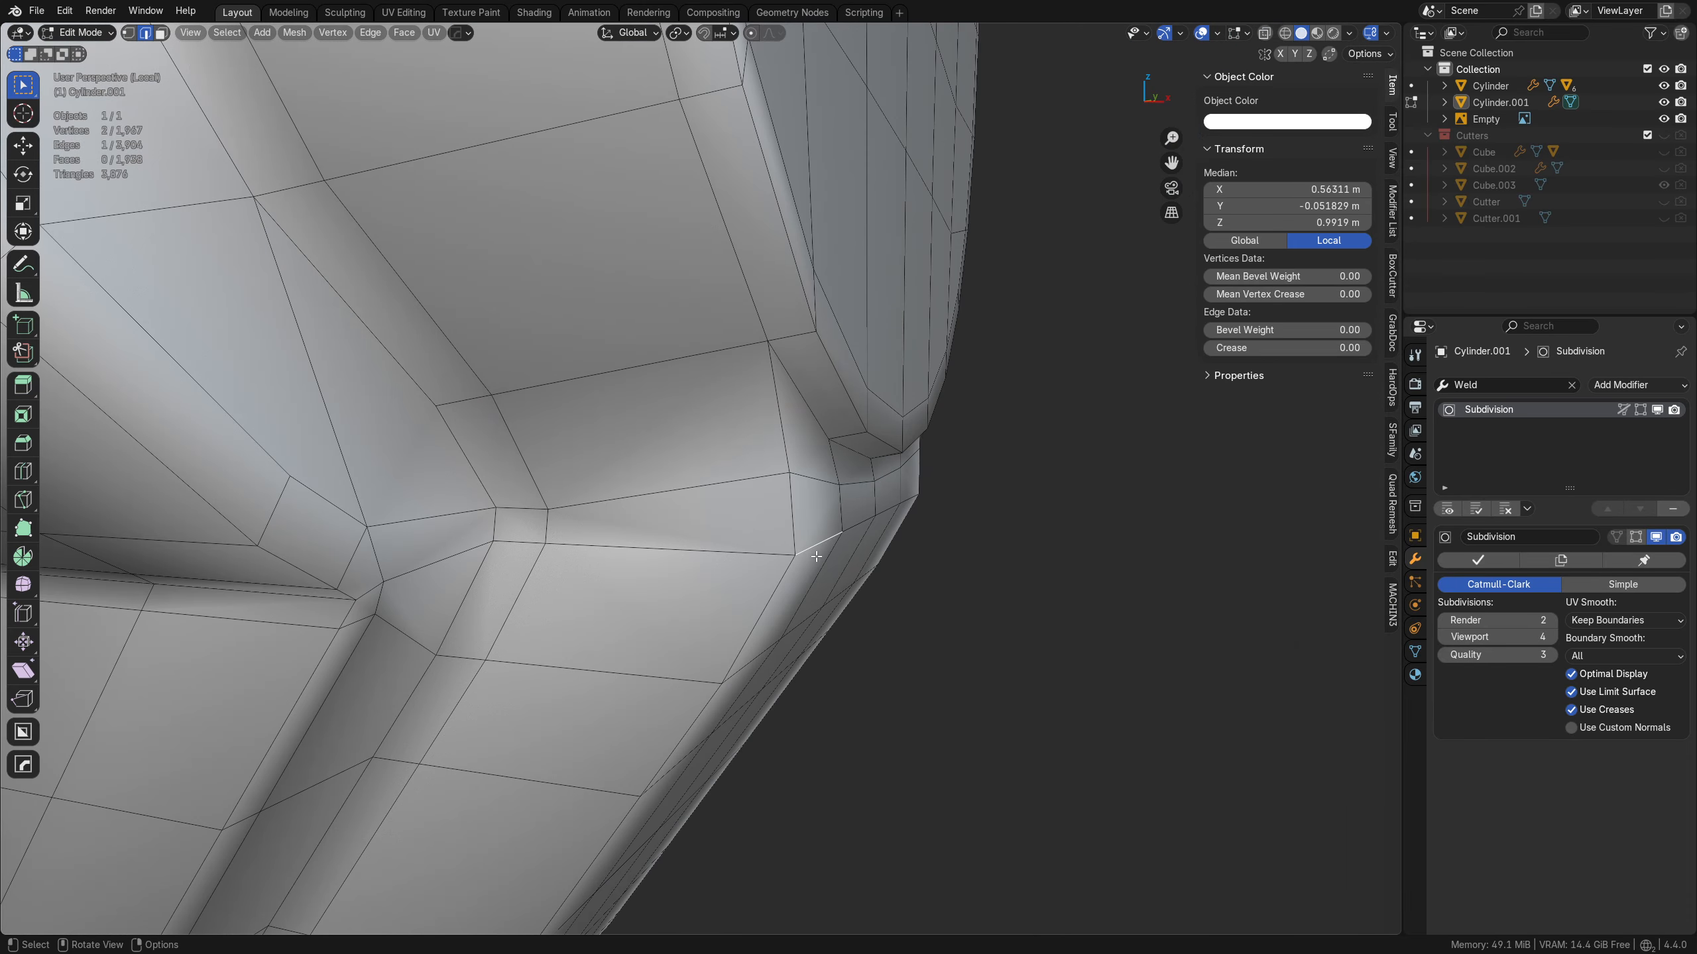
middle_drag(794, 659, 655, 631)
ctrl+click(878, 625)
key(g)
key(g)
click(647, 591)
key(Tab)
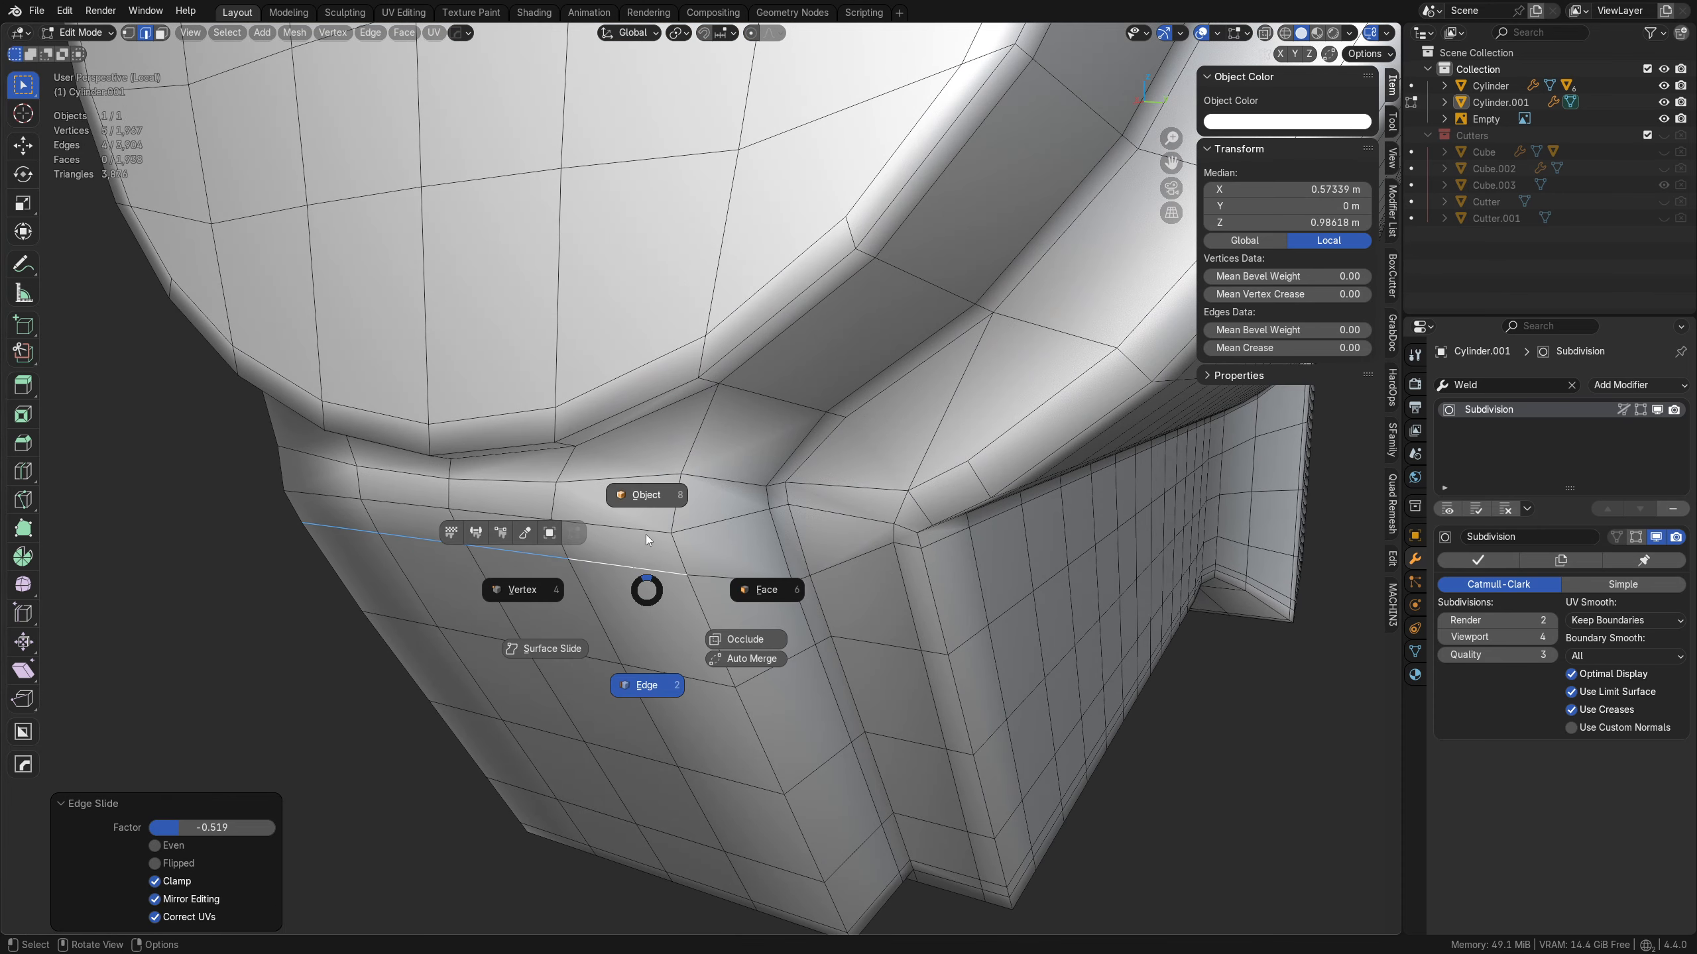
click(646, 535)
middle_drag(888, 591, 667, 452)
key(shift+w)
- Add one more support loop cut near the junction of the cap and extruded block, and deselect everything in Object Mode
key(Tab)
click(682, 531)
middle_drag(684, 529, 771, 496)
key(ctrl+r)
click(609, 458)
click(569, 455)
key(Tab)
click(693, 605)
middle_drag(693, 605, 595, 521)
key(a)
key(alt+a)
- Merge two neighbouring vertices at the pointed corner of the upper ridge on the body's open end, and check the smoothed corner
middle_drag(583, 374, 742, 591)
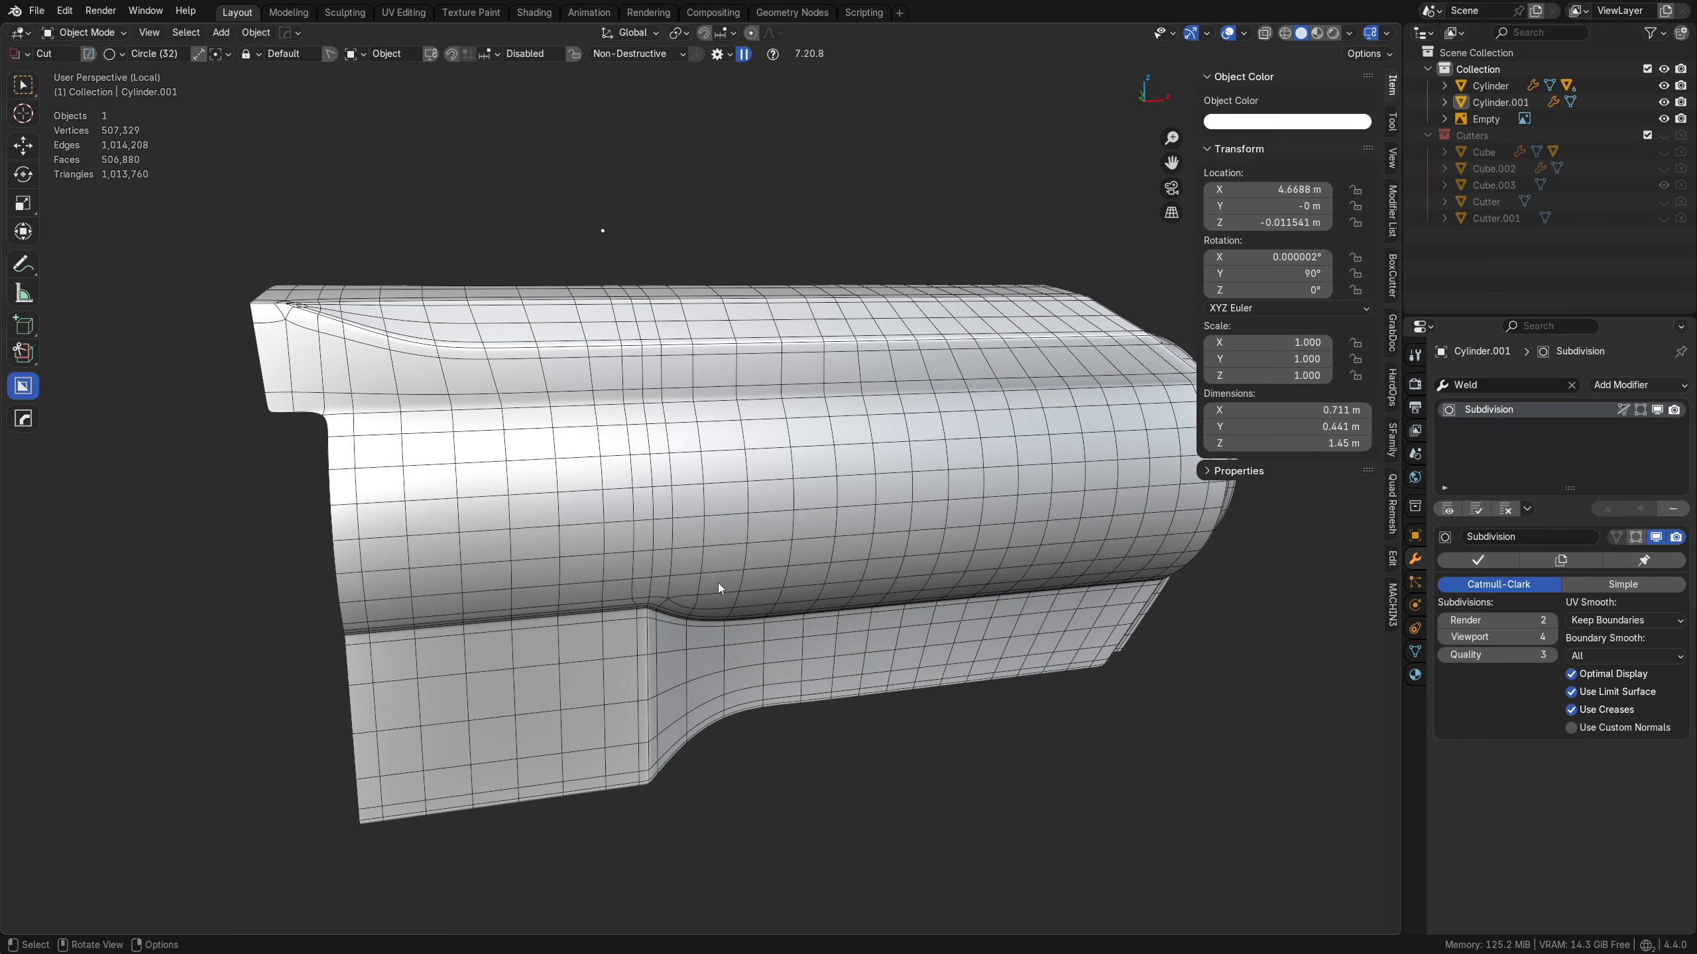
scroll(719, 583, up, 3)
middle_drag(718, 583, 427, 531)
alt+middle_click(432, 533)
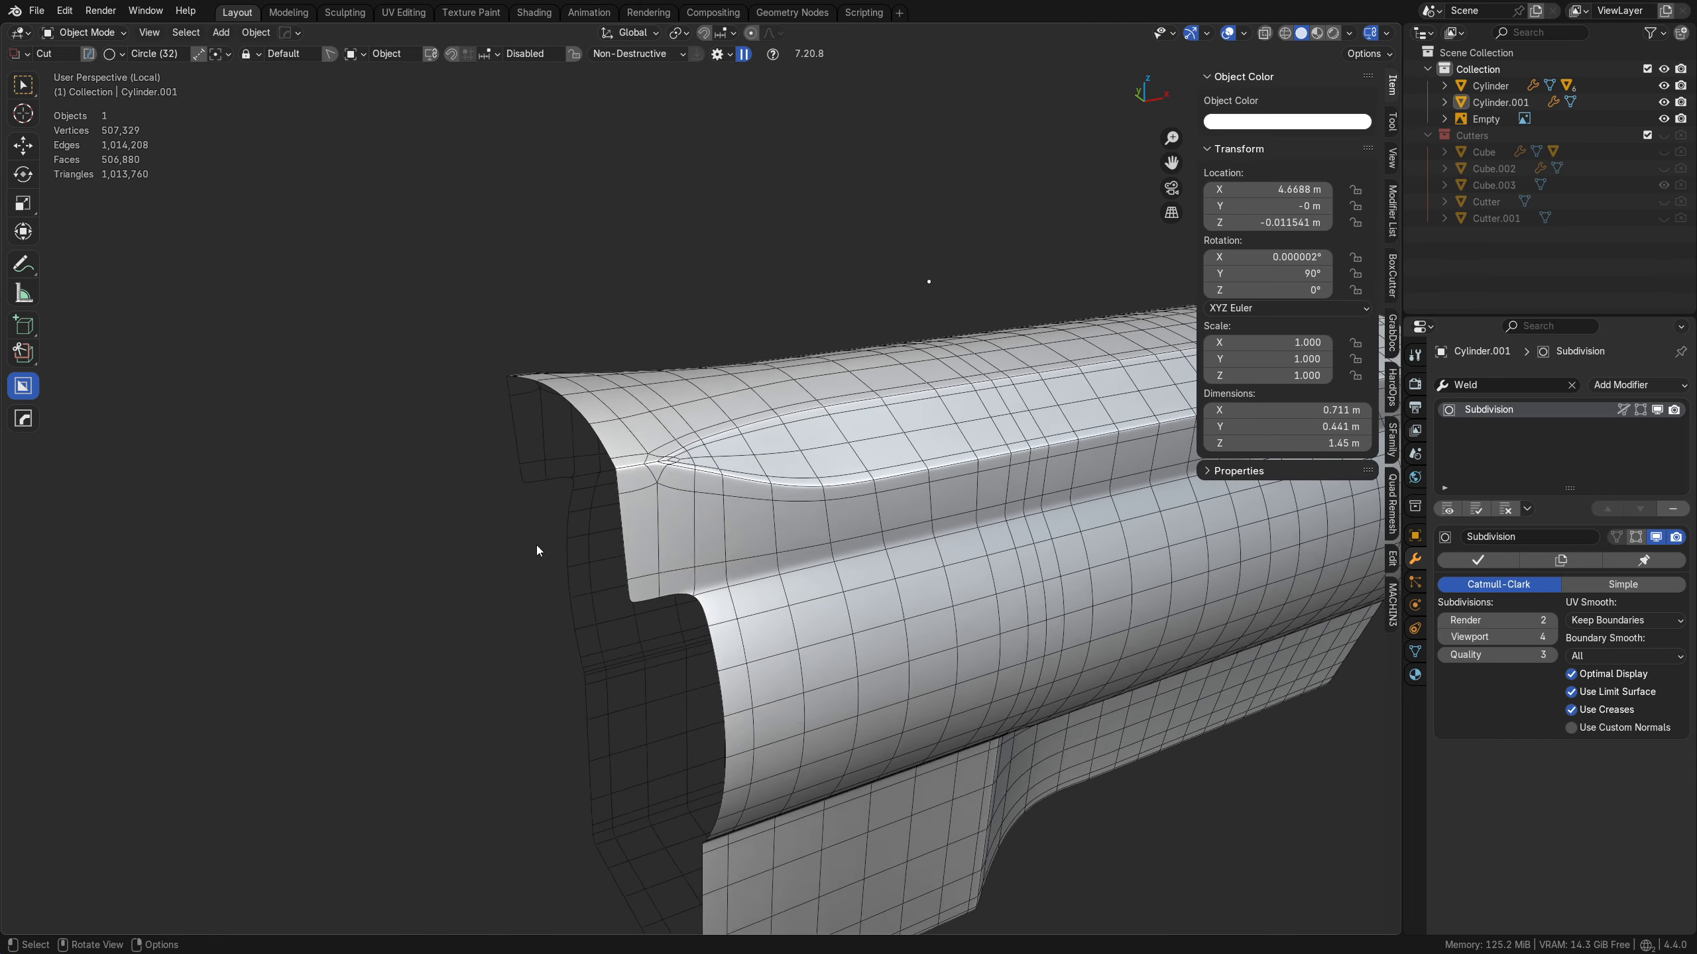
scroll(642, 525, up, 3)
click(697, 512)
key(Tab)
scroll(541, 461, up, 5)
shift+middle_drag(541, 461, 667, 576)
click(541, 445)
shift+click(590, 436)
key(1)
key(Tab)
click(668, 501)
middle_drag(931, 562, 830, 563)
- Cut a short new edge with the Knife across the narrow faces at the ridge's pointed corner, and preview it in Object Mode
key(Tab)
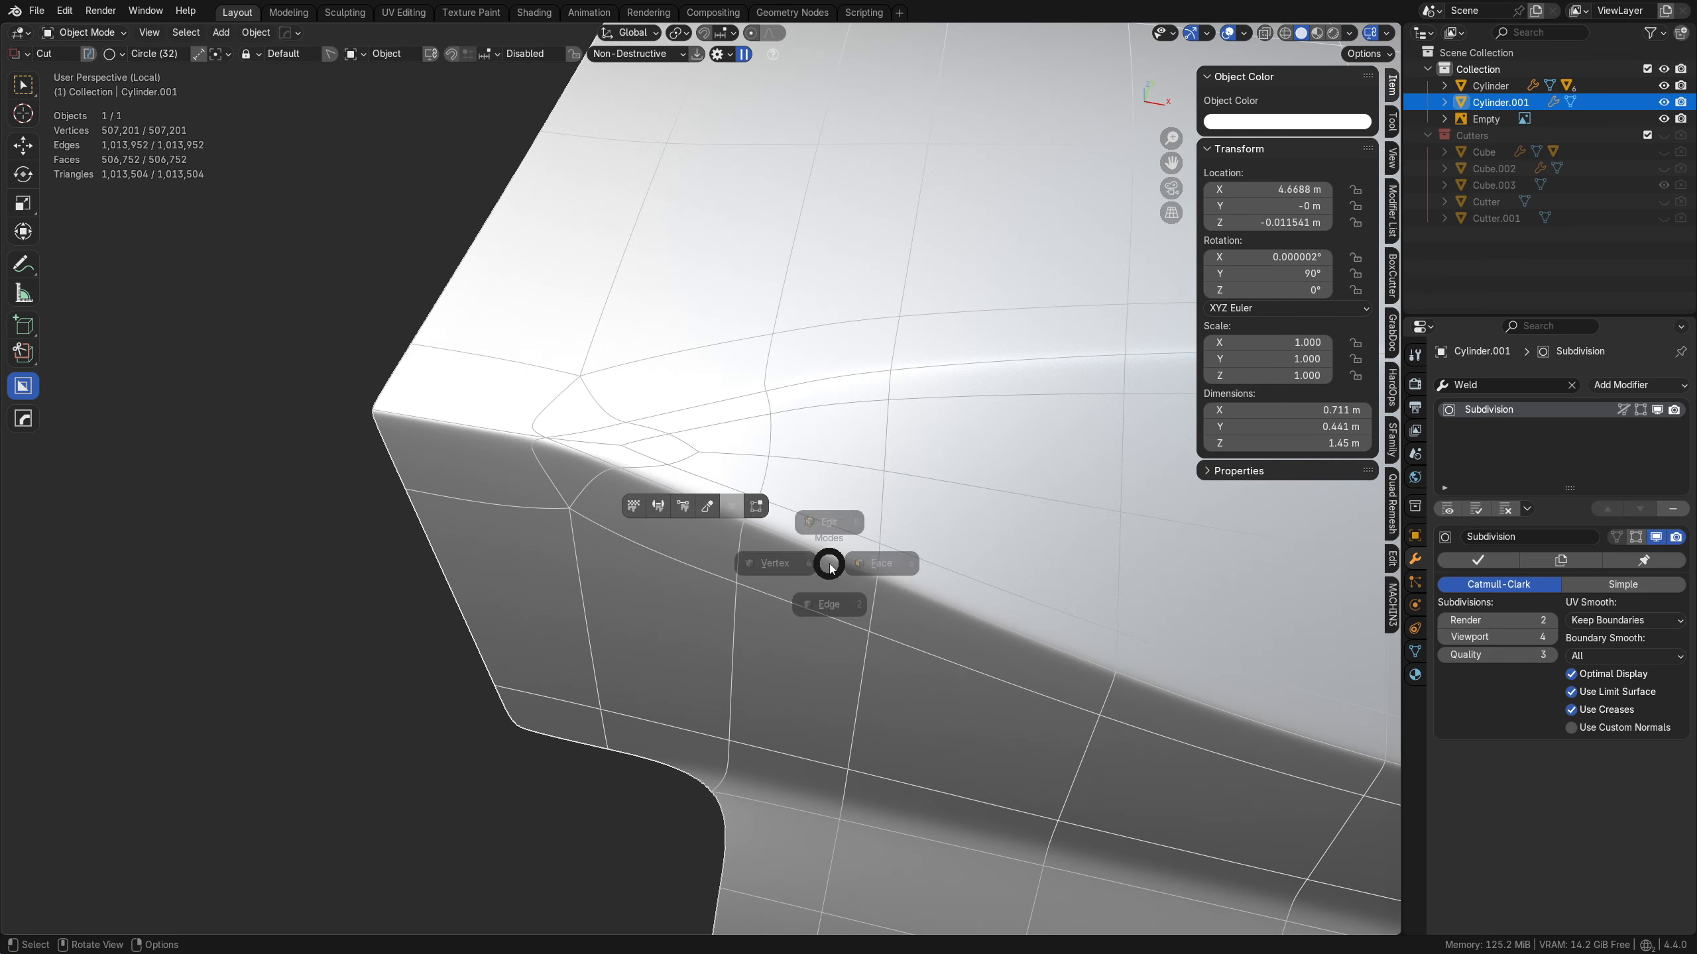
click(829, 580)
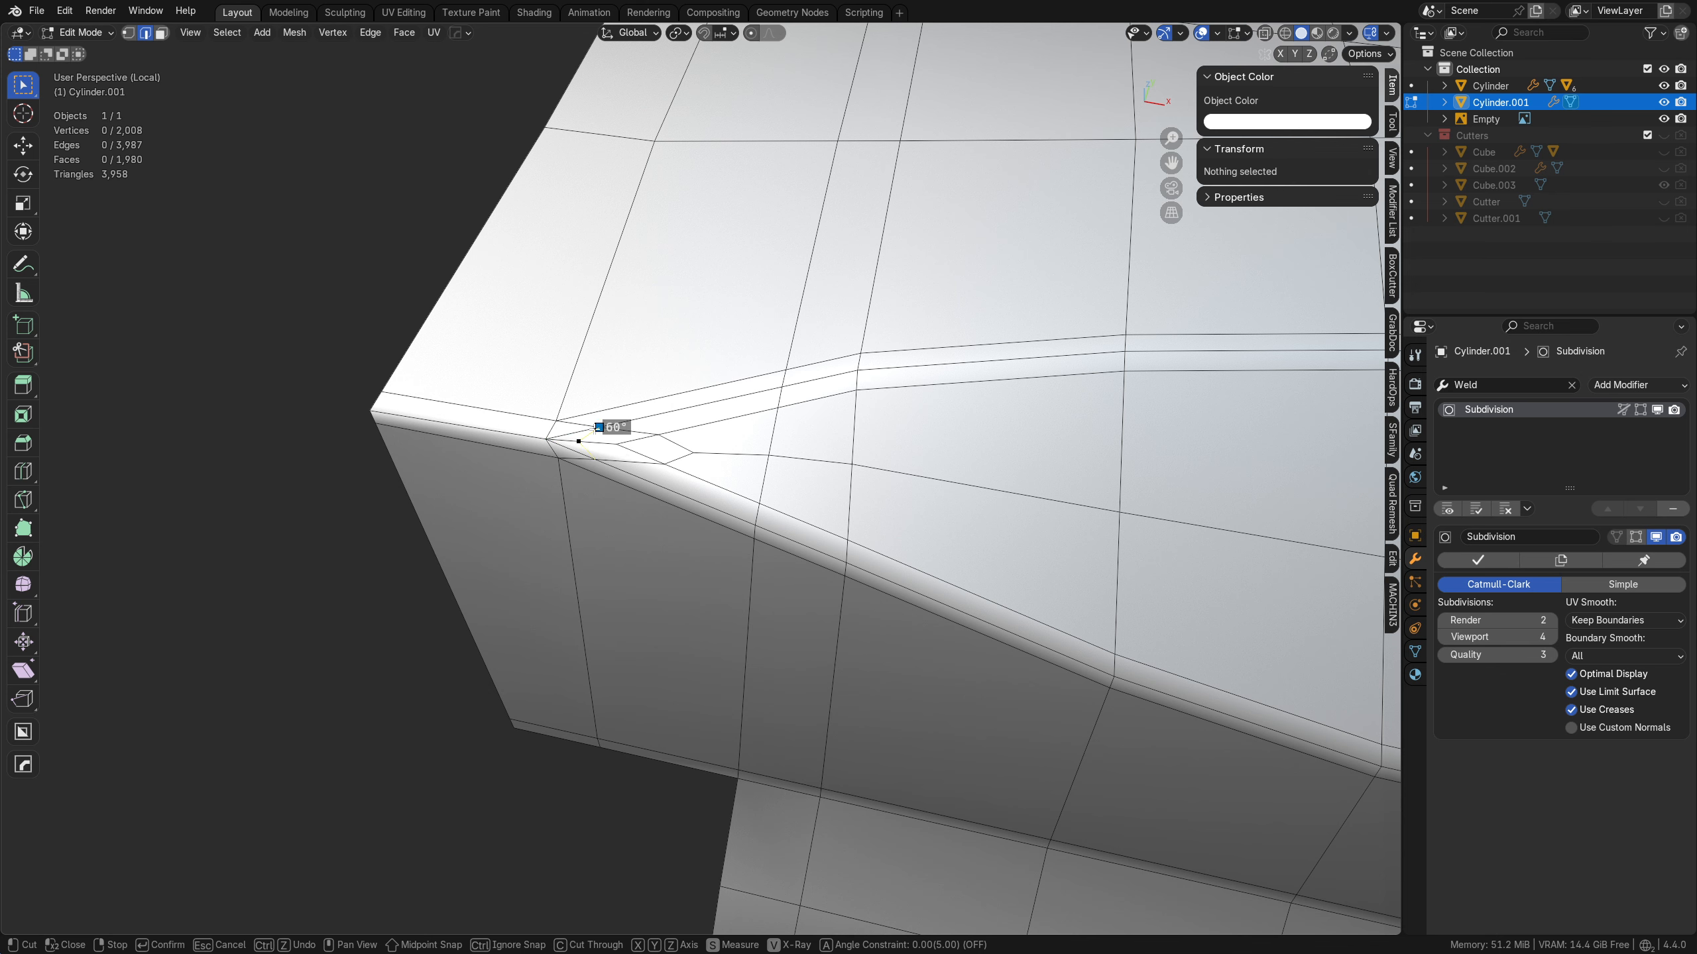
key(space)
key(Tab)
click(596, 528)
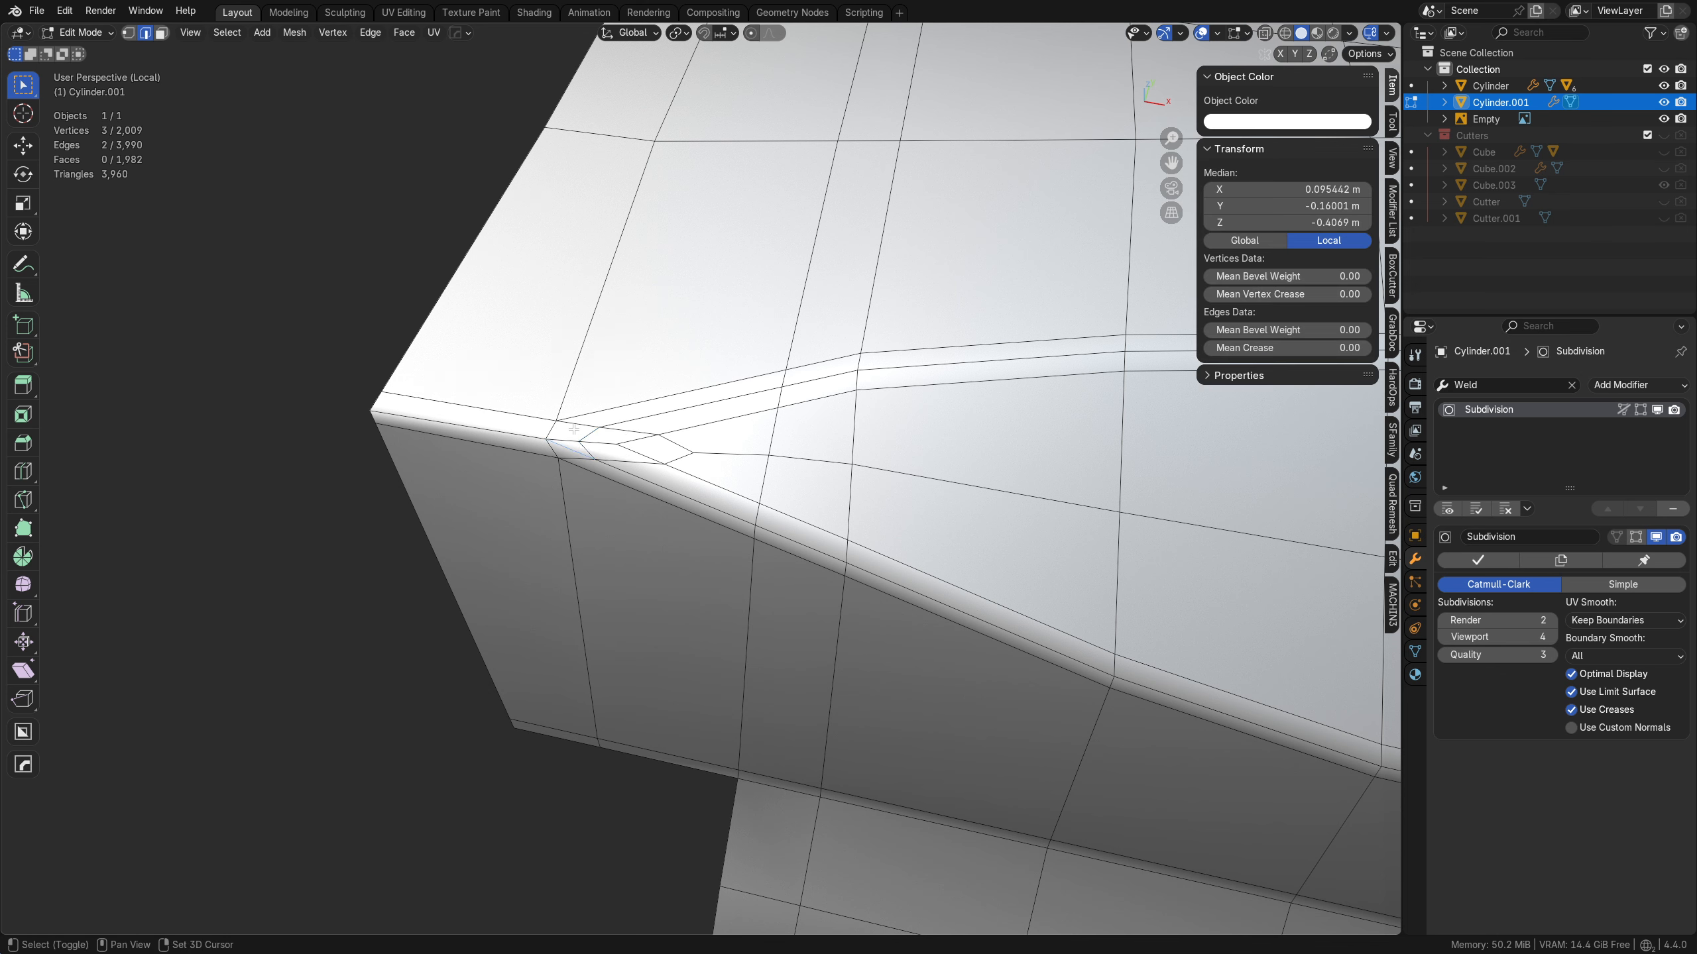
key(Tab)
click(784, 499)
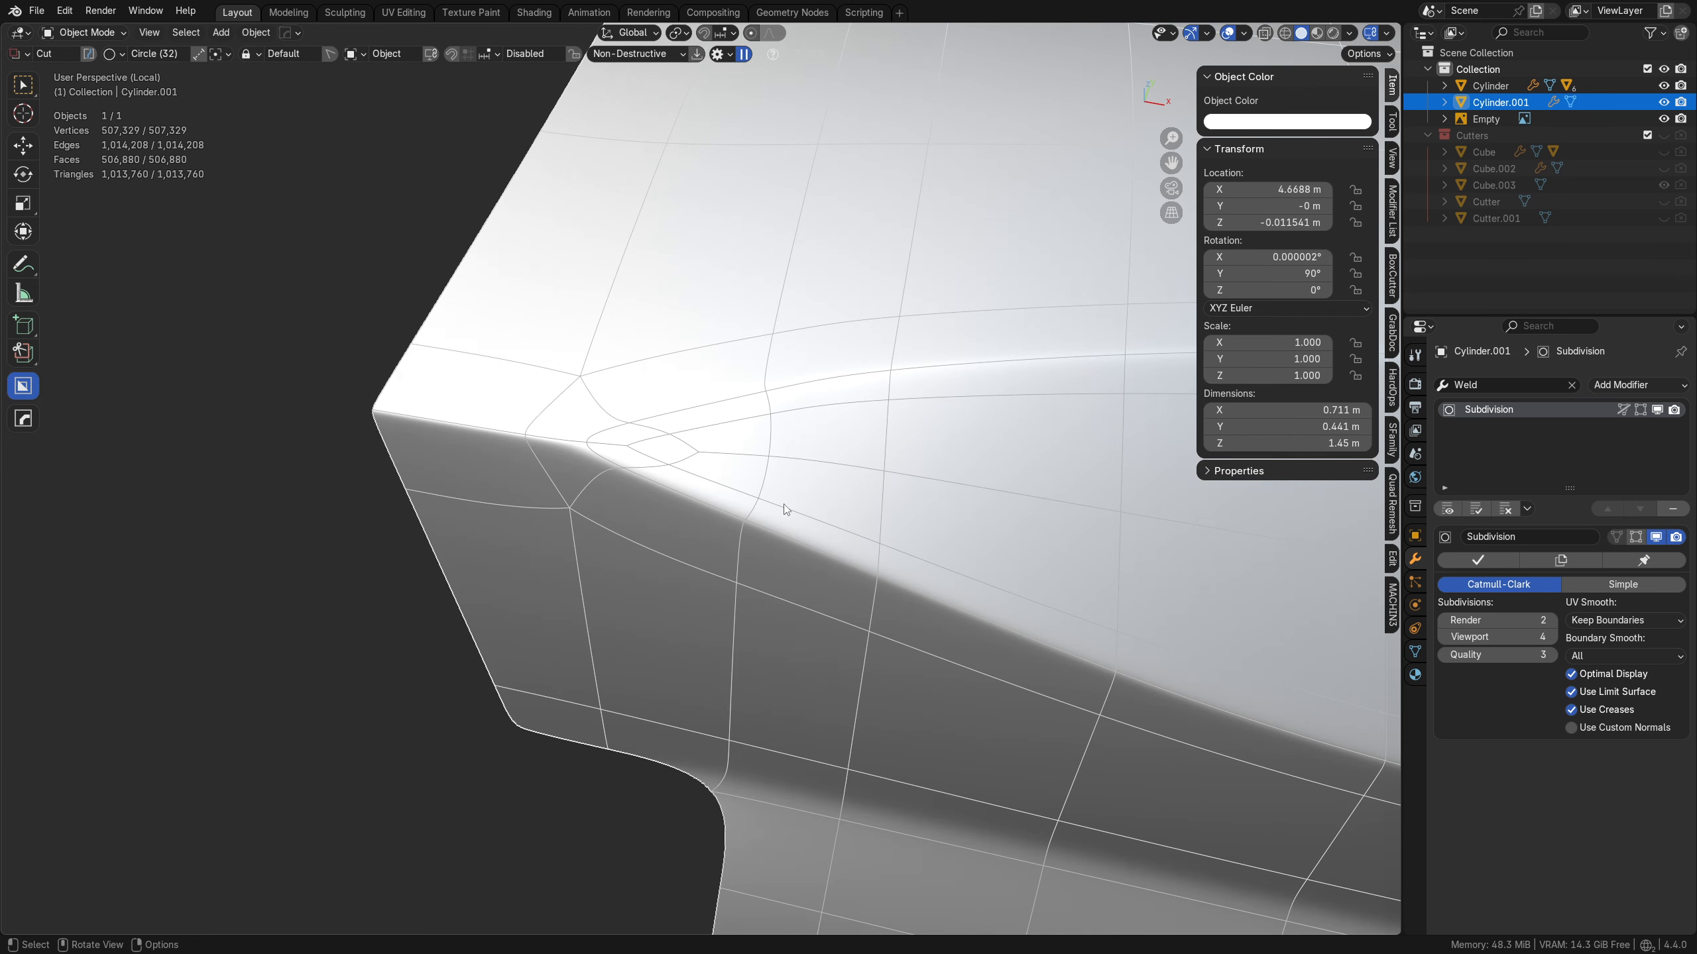
- Collapse the small diamond-shaped face at the ridge's pointed corner by merging its opposite vertices, and preview it in Object Mode
key(Tab)
key(1)
key(Tab)
click(756, 453)
click(716, 464)
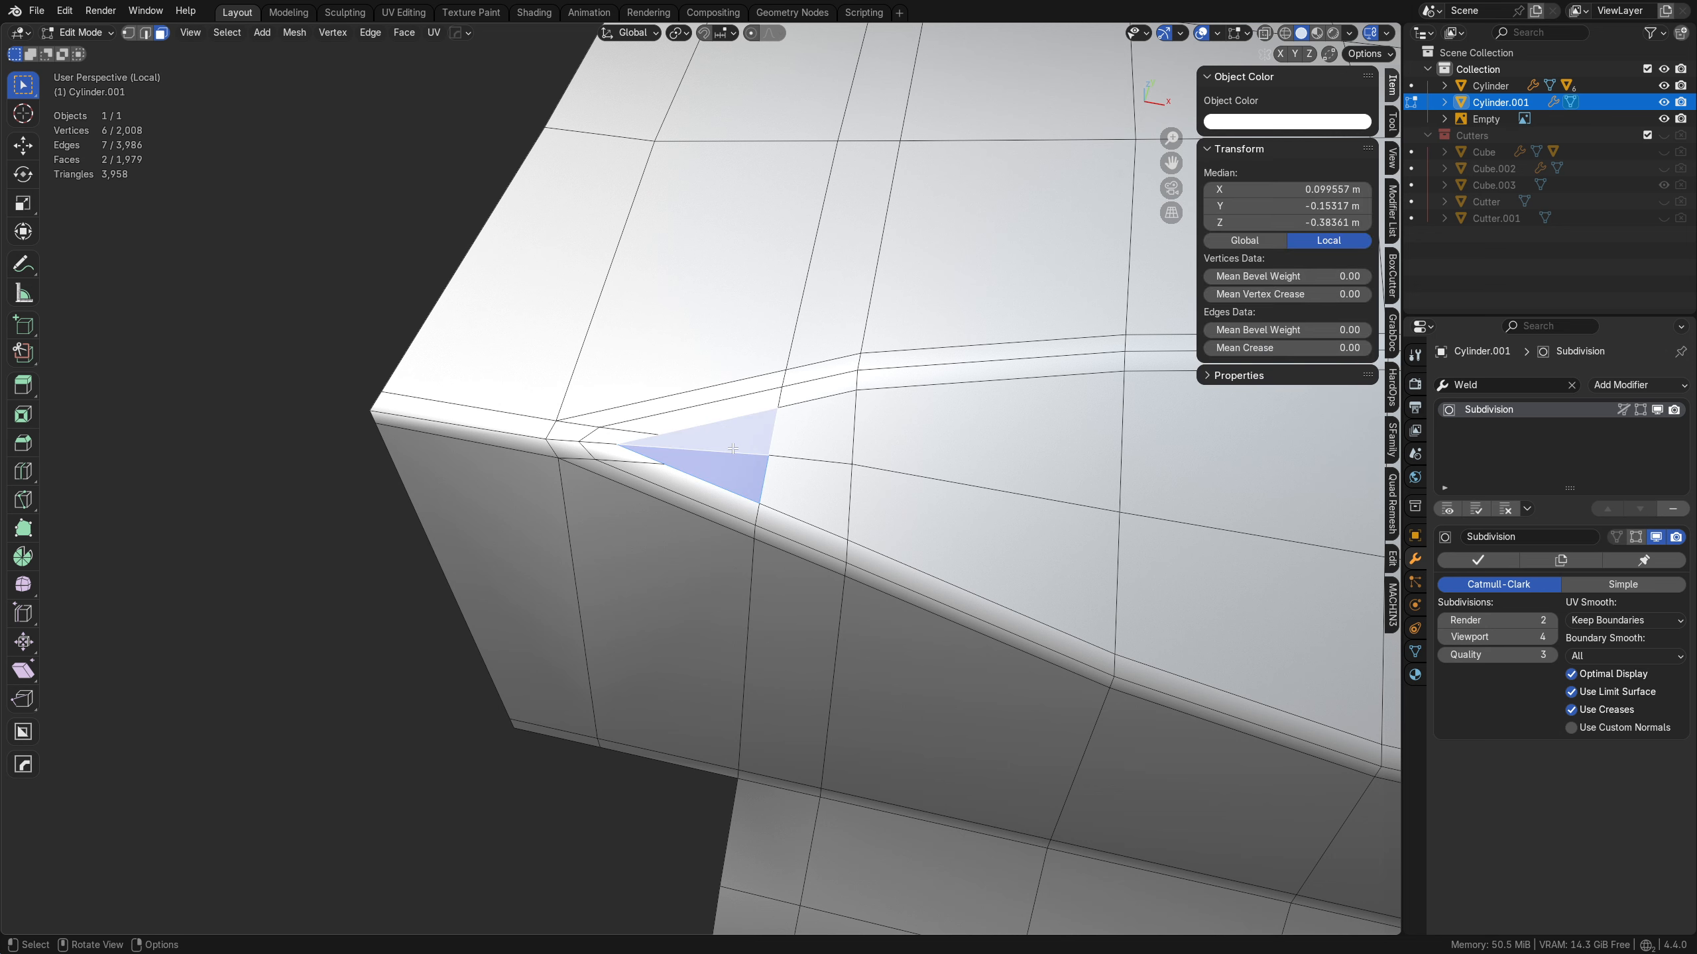
key(Tab)
click(734, 461)
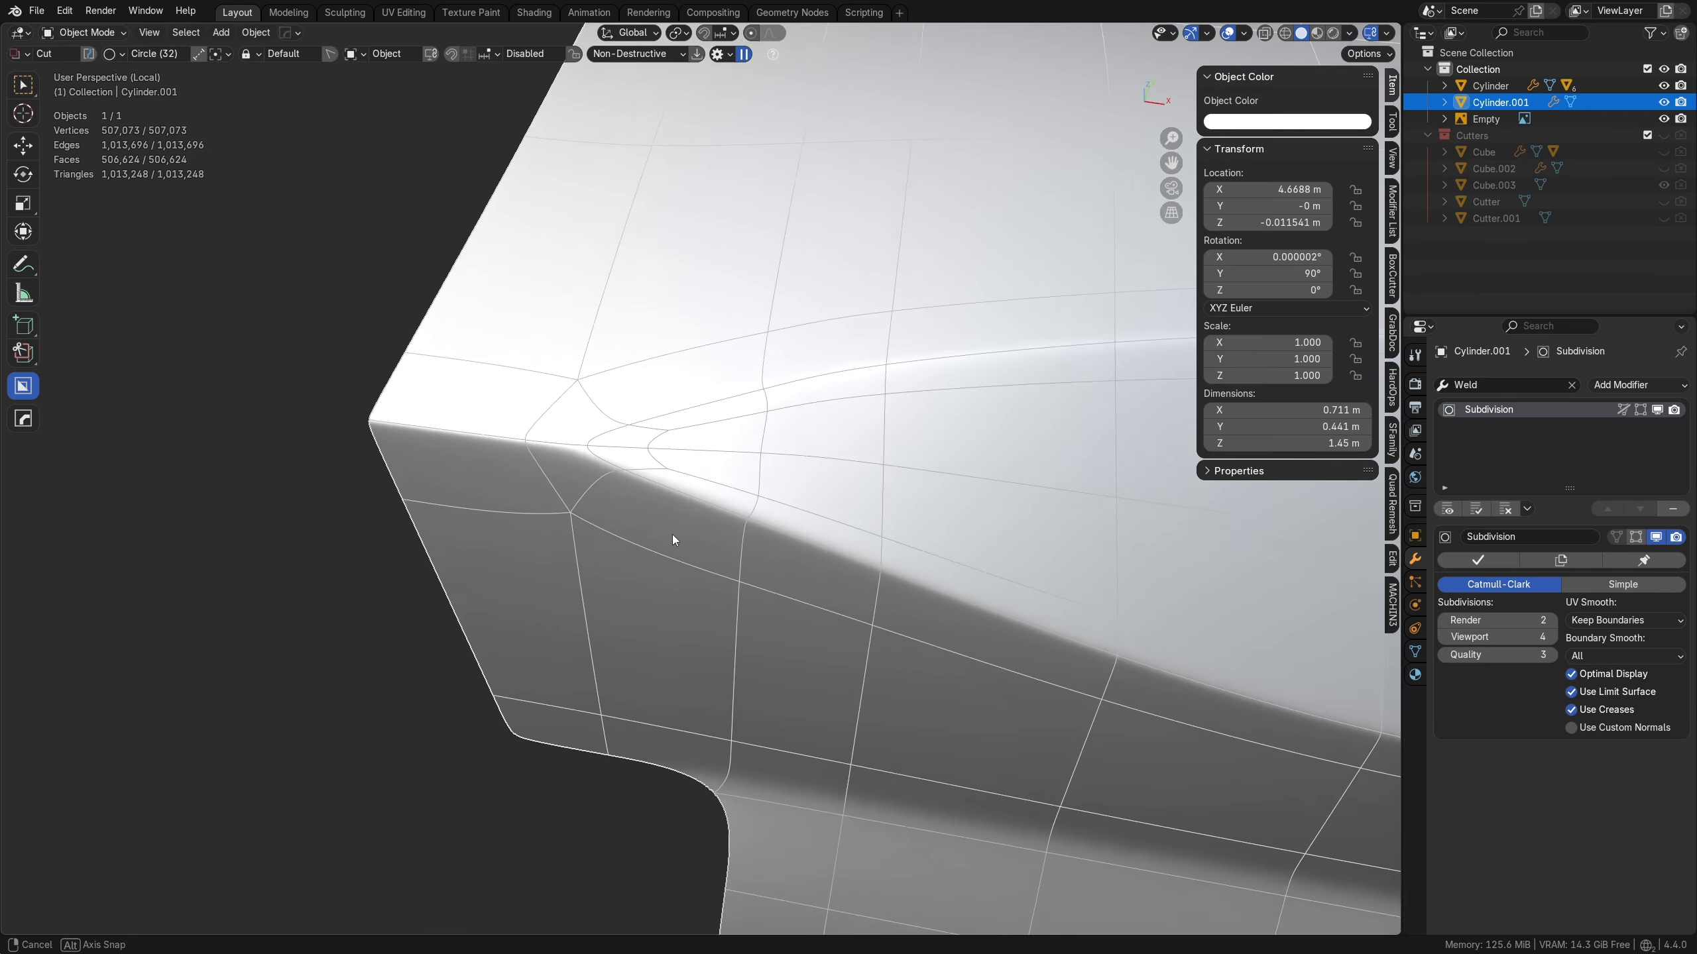
- Slide the vertex flow near the ridge's pointed corner, finishing with a Vertex Slide factor of 0.430, and check it in Object Mode
middle_drag(672, 535, 800, 485)
key(Tab)
click(709, 485)
click(665, 482)
scroll(707, 492, up, 1)
key(g)
key(g)
click(875, 541)
key(g)
key(g)
click(888, 515)
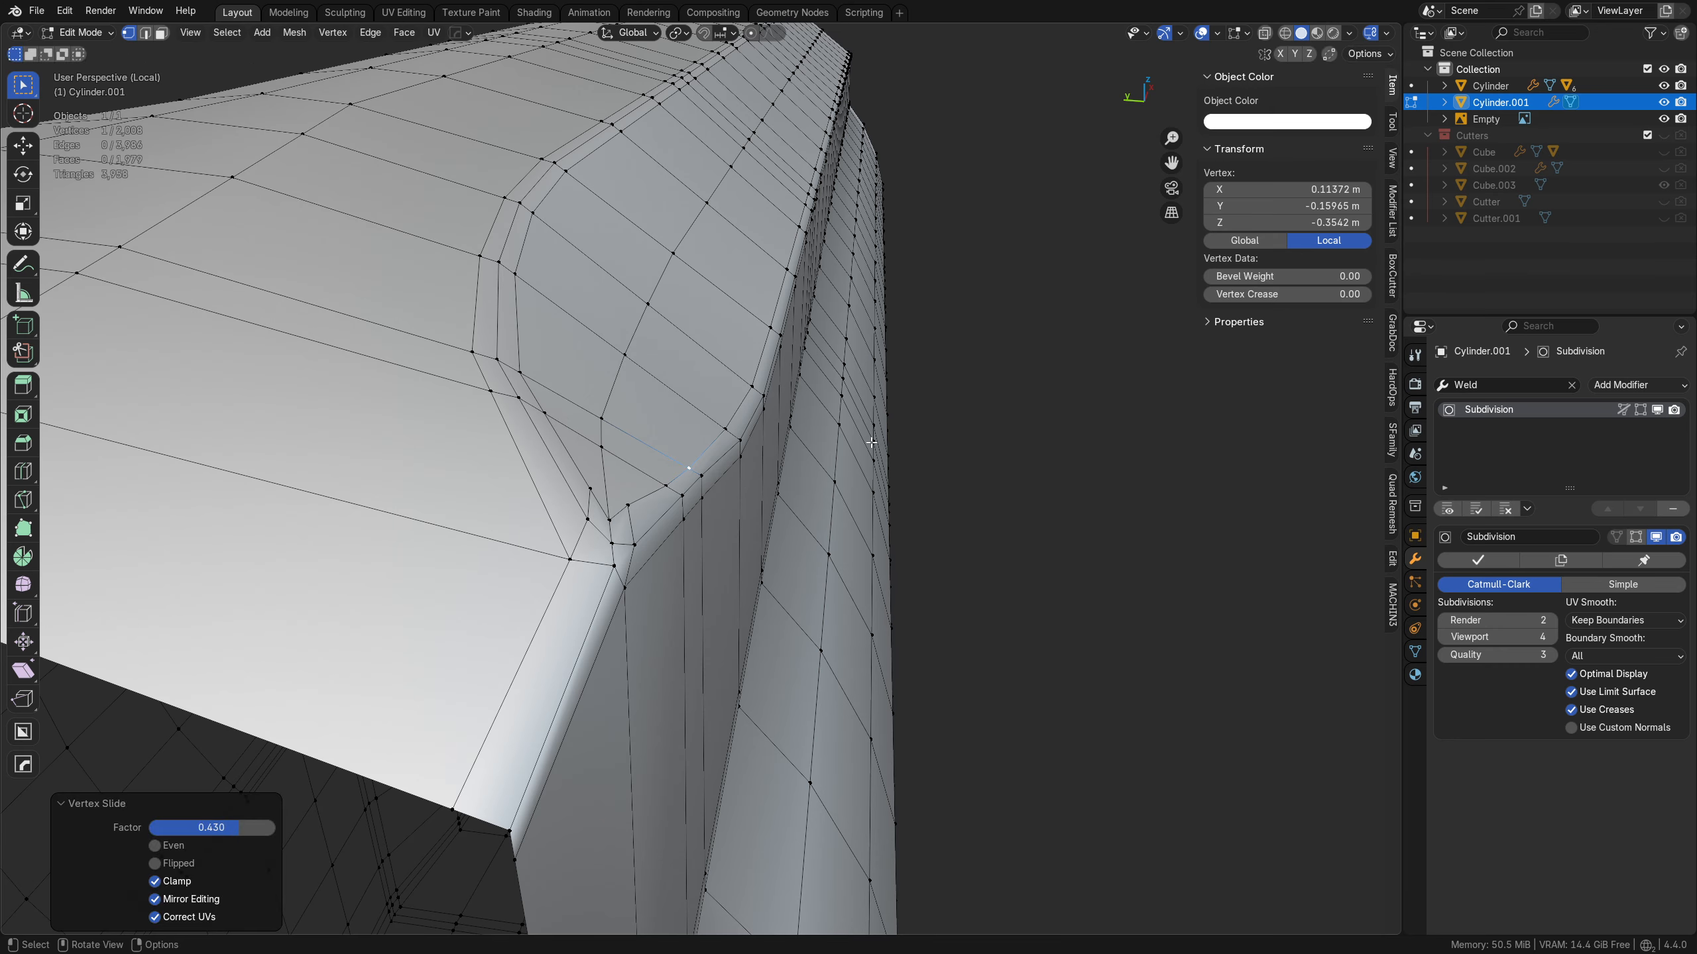
key(Tab)
click(864, 382)
scroll(843, 494, down, 3)
middle_drag(864, 382, 515, 474)
- Select the entire mesh and symmetrize it so the corner fix is mirrored to the opposite side
key(Tab)
click(912, 487)
key(a)
key(alt+x)
key(Tab)
click(819, 493)
click(934, 508)
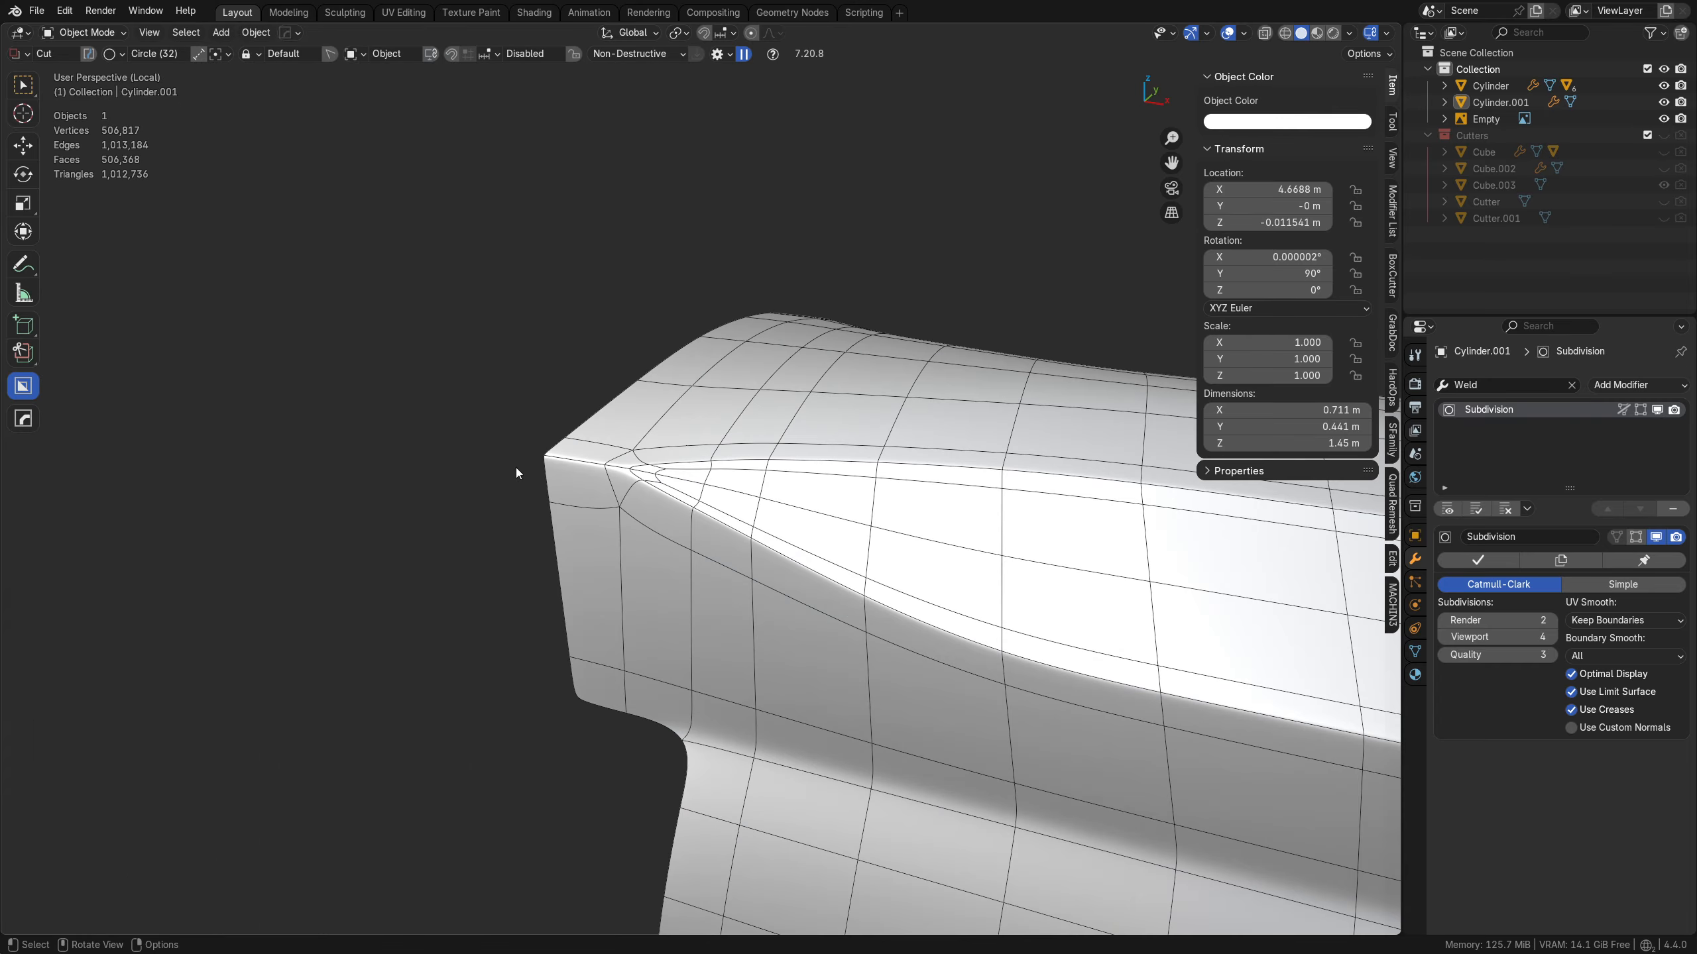
- Duplicate the body in place and apply the copy's Subdivision modifier at a reduced viewport level
scroll(1024, 656, down, 2)
shift+middle_drag(1023, 656, 638, 528)
scroll(747, 511, down, 2)
scroll(752, 562, down, 2)
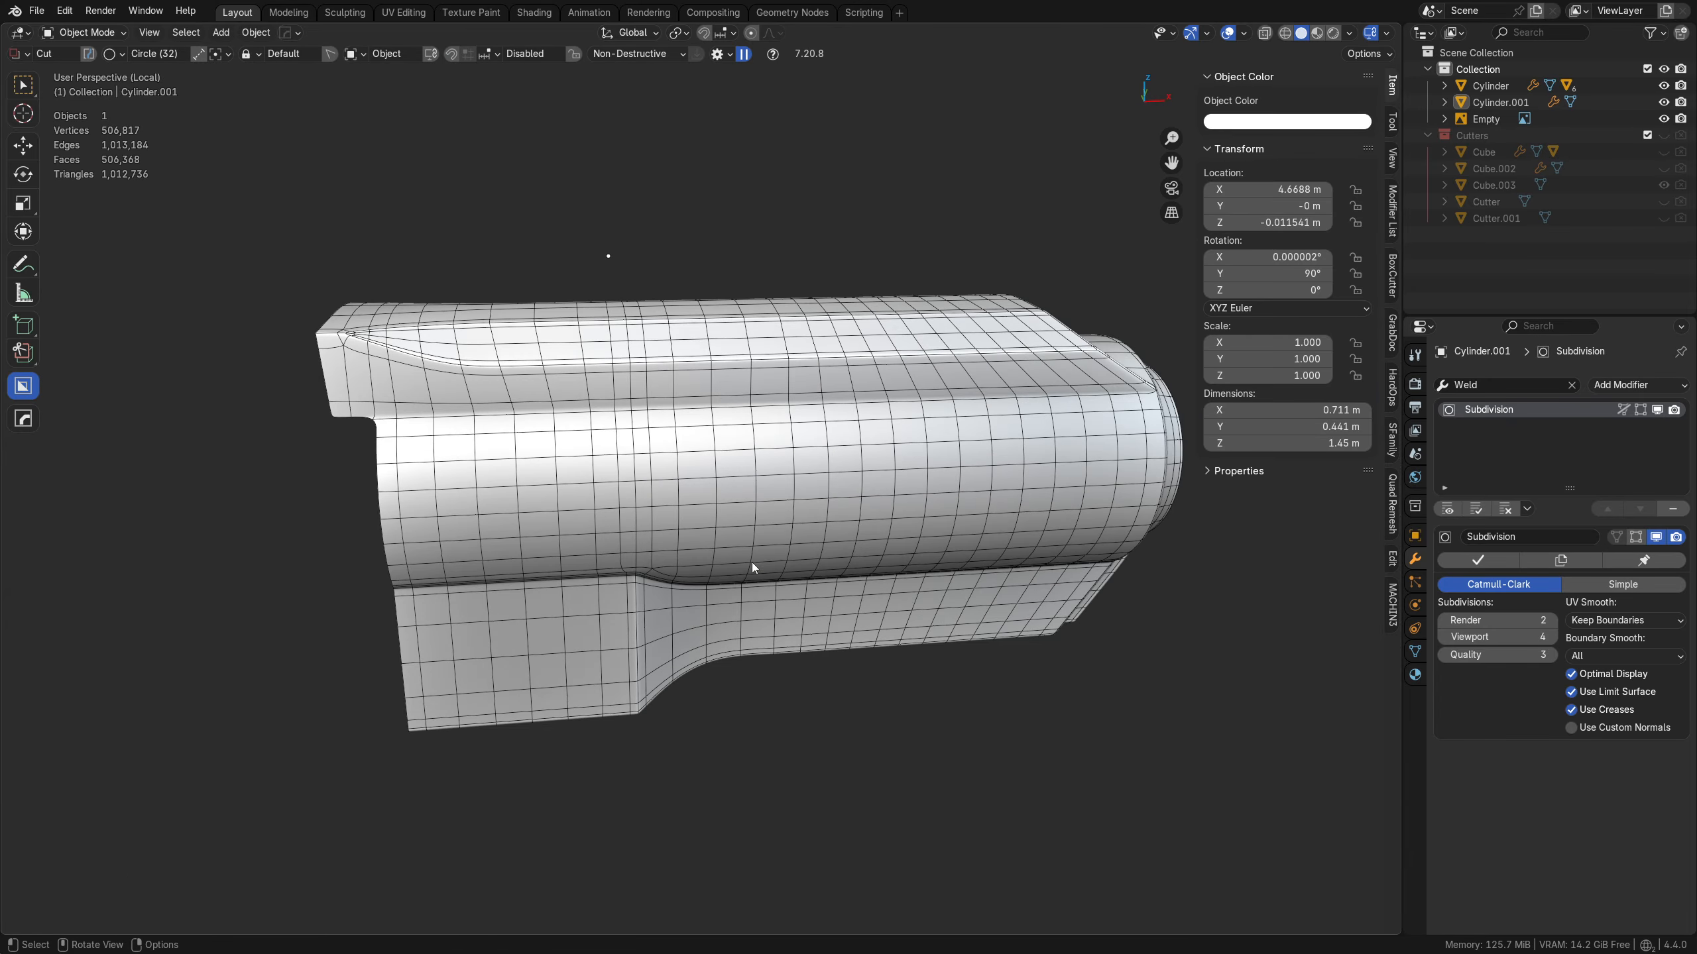
click(751, 562)
middle_drag(751, 562, 658, 503)
scroll(533, 526, down, 2)
key(shift+d)
right_click(601, 511)
right_click(532, 512)
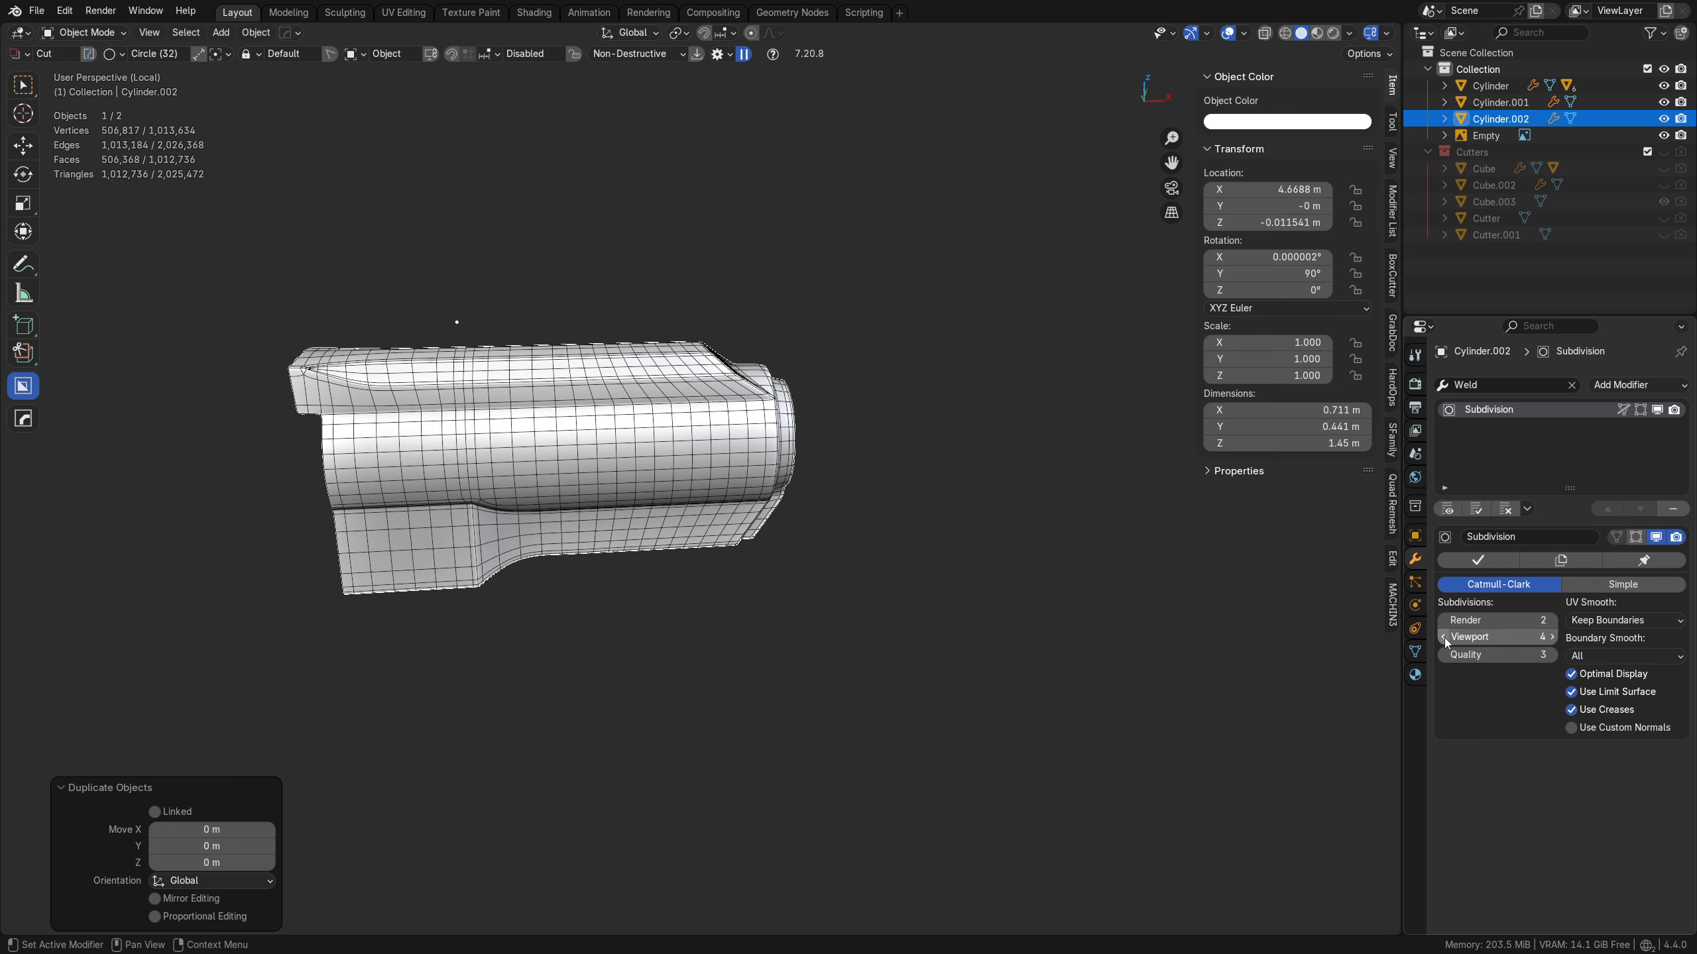
drag(1471, 639, 1451, 638)
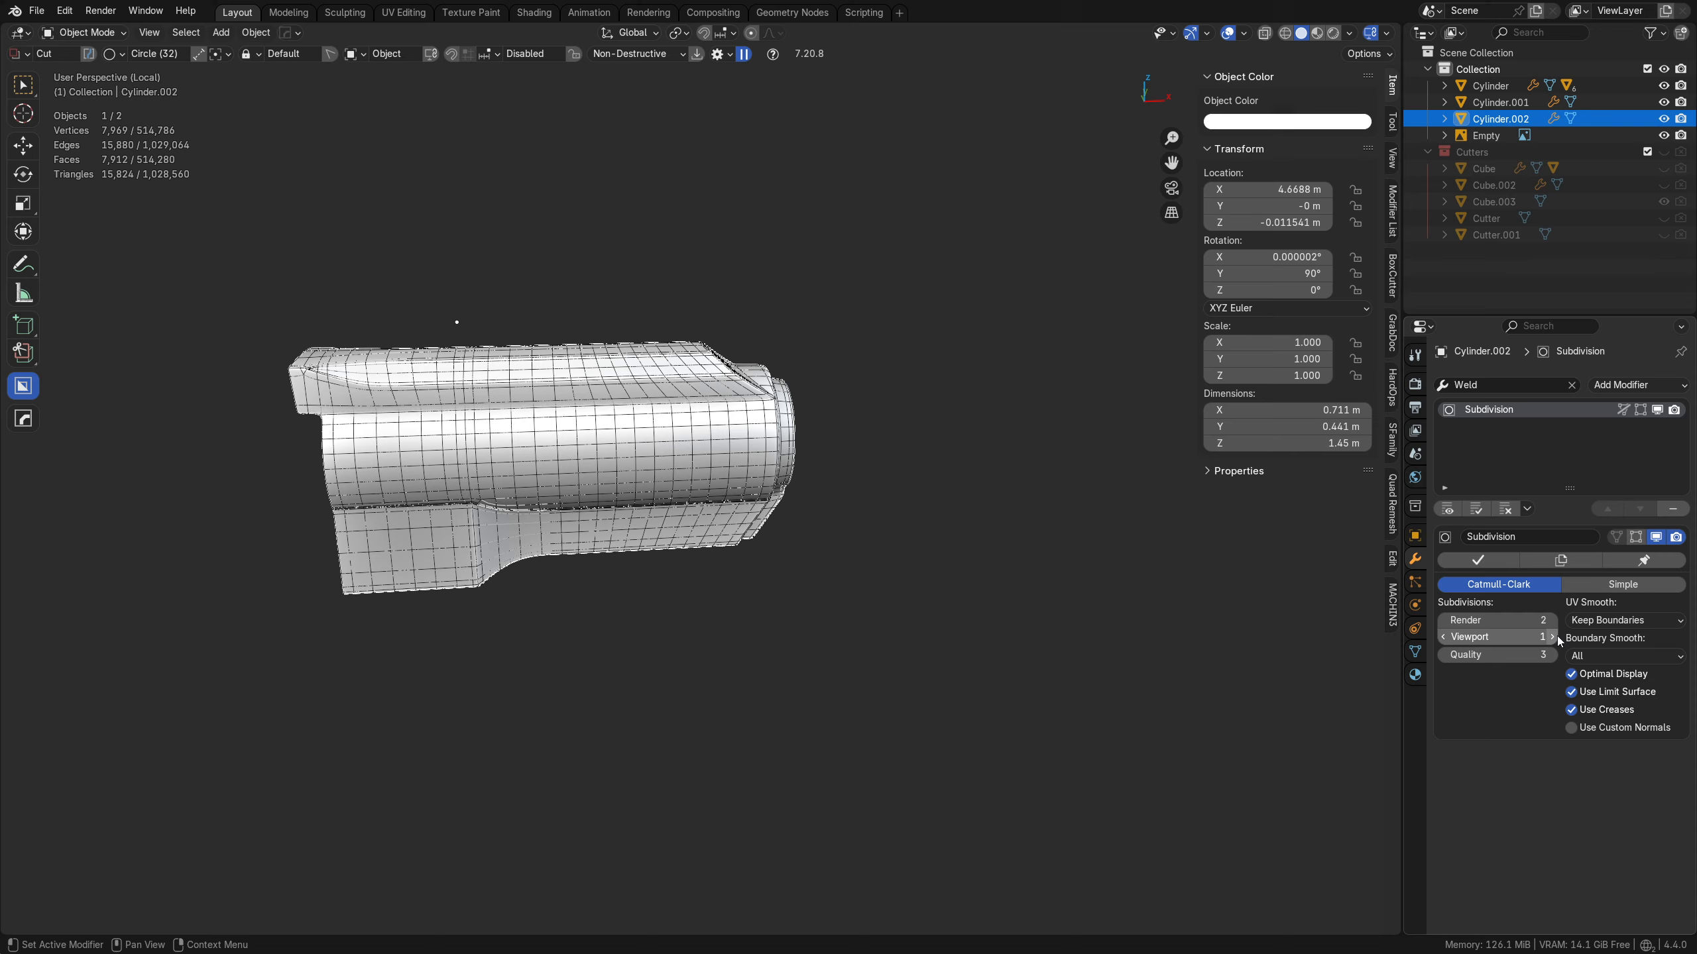
click(1477, 560)
- Move the duplicated body 1.7119 m along global X, clear of the original
key(g)
key(x)
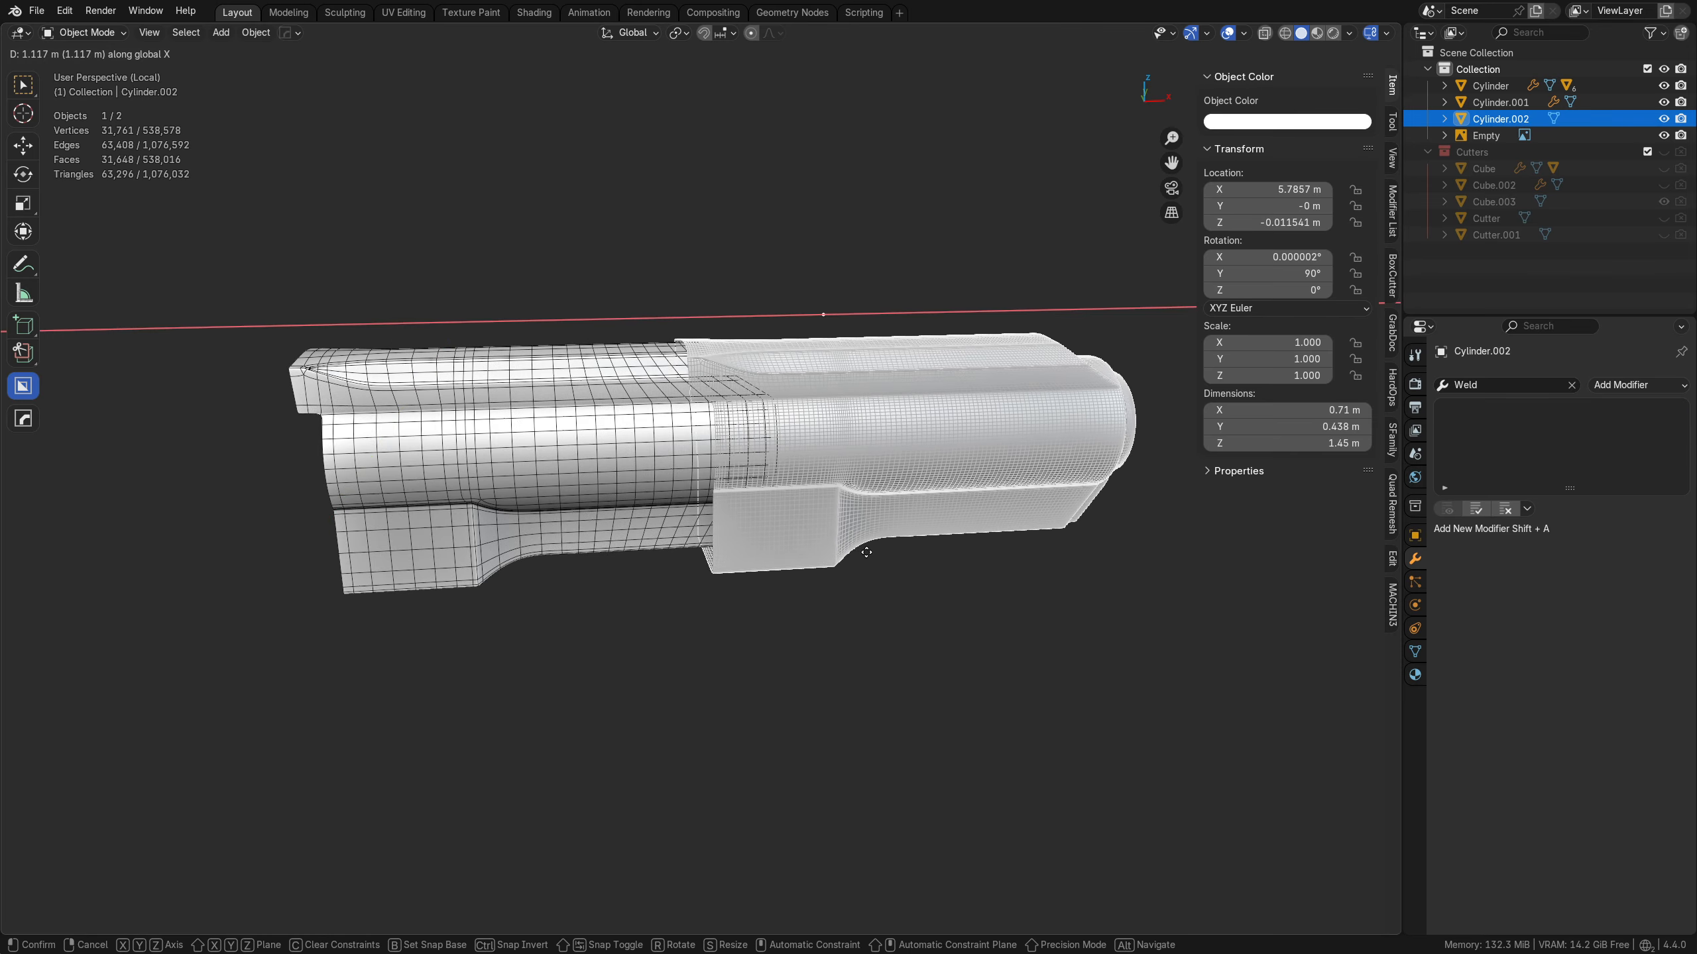
click(1056, 514)
shift+middle_drag(1057, 513, 718, 573)
- Examine the duplicate's dense applied mesh and shading along its creases, and compare it with the original body
scroll(1010, 483, up, 5)
key(alt+shift+z)
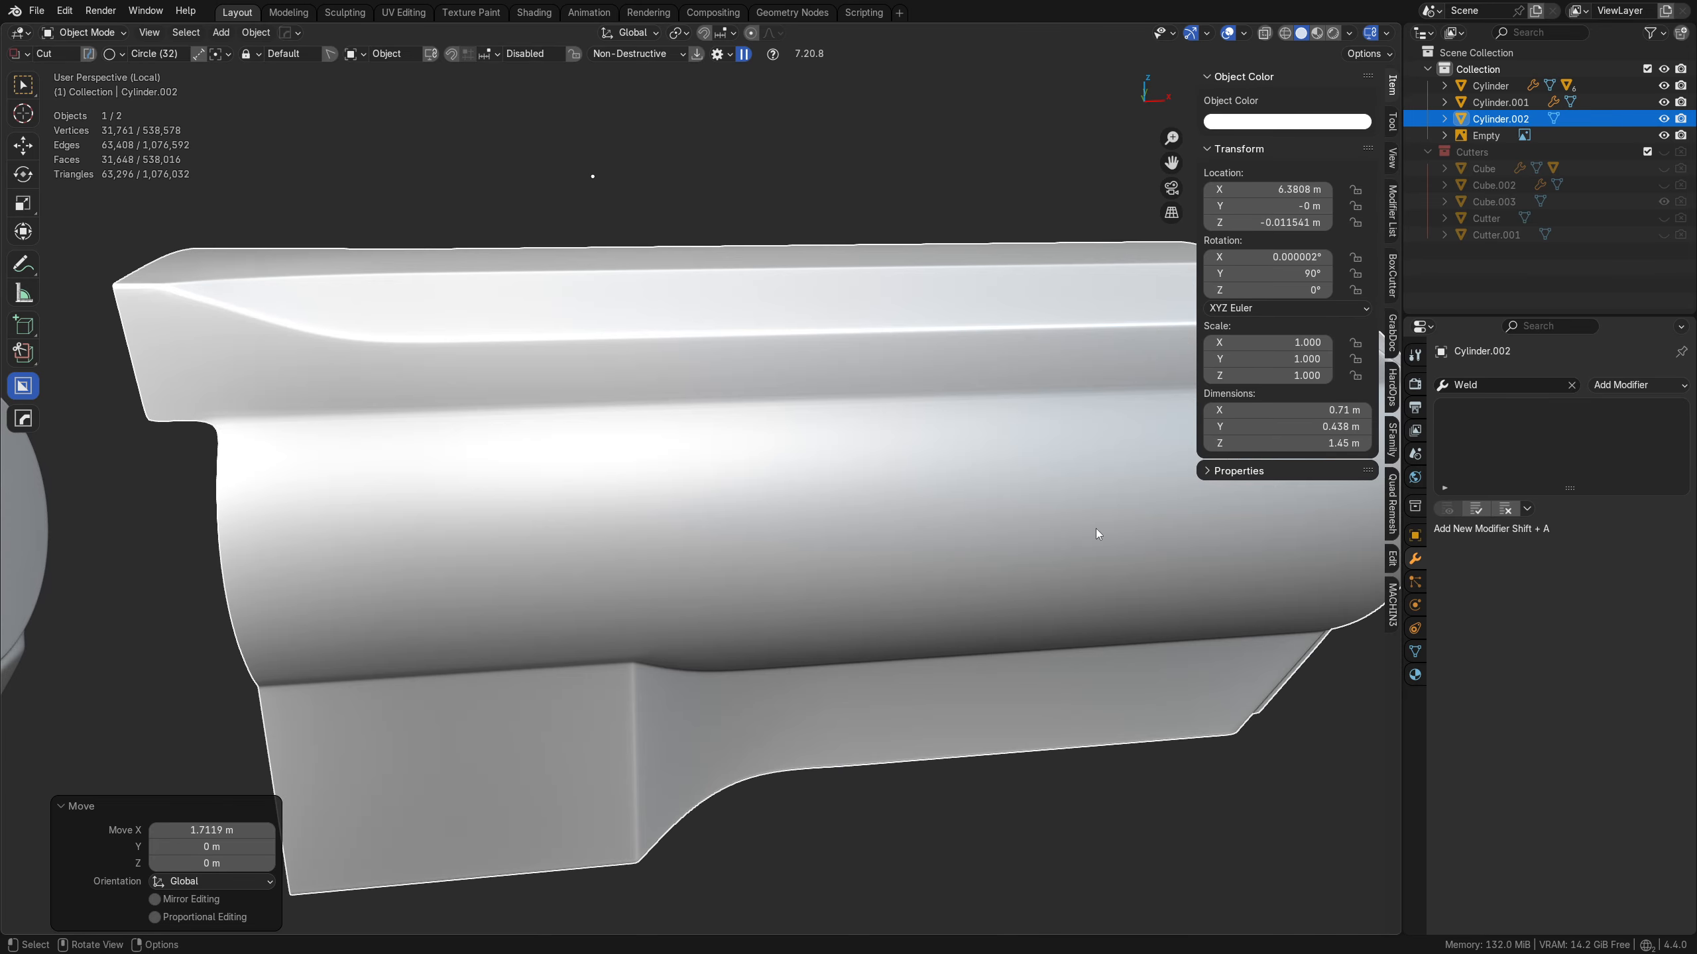
middle_drag(1094, 528, 901, 521)
key(alt+shift+z)
middle_drag(922, 587, 560, 581)
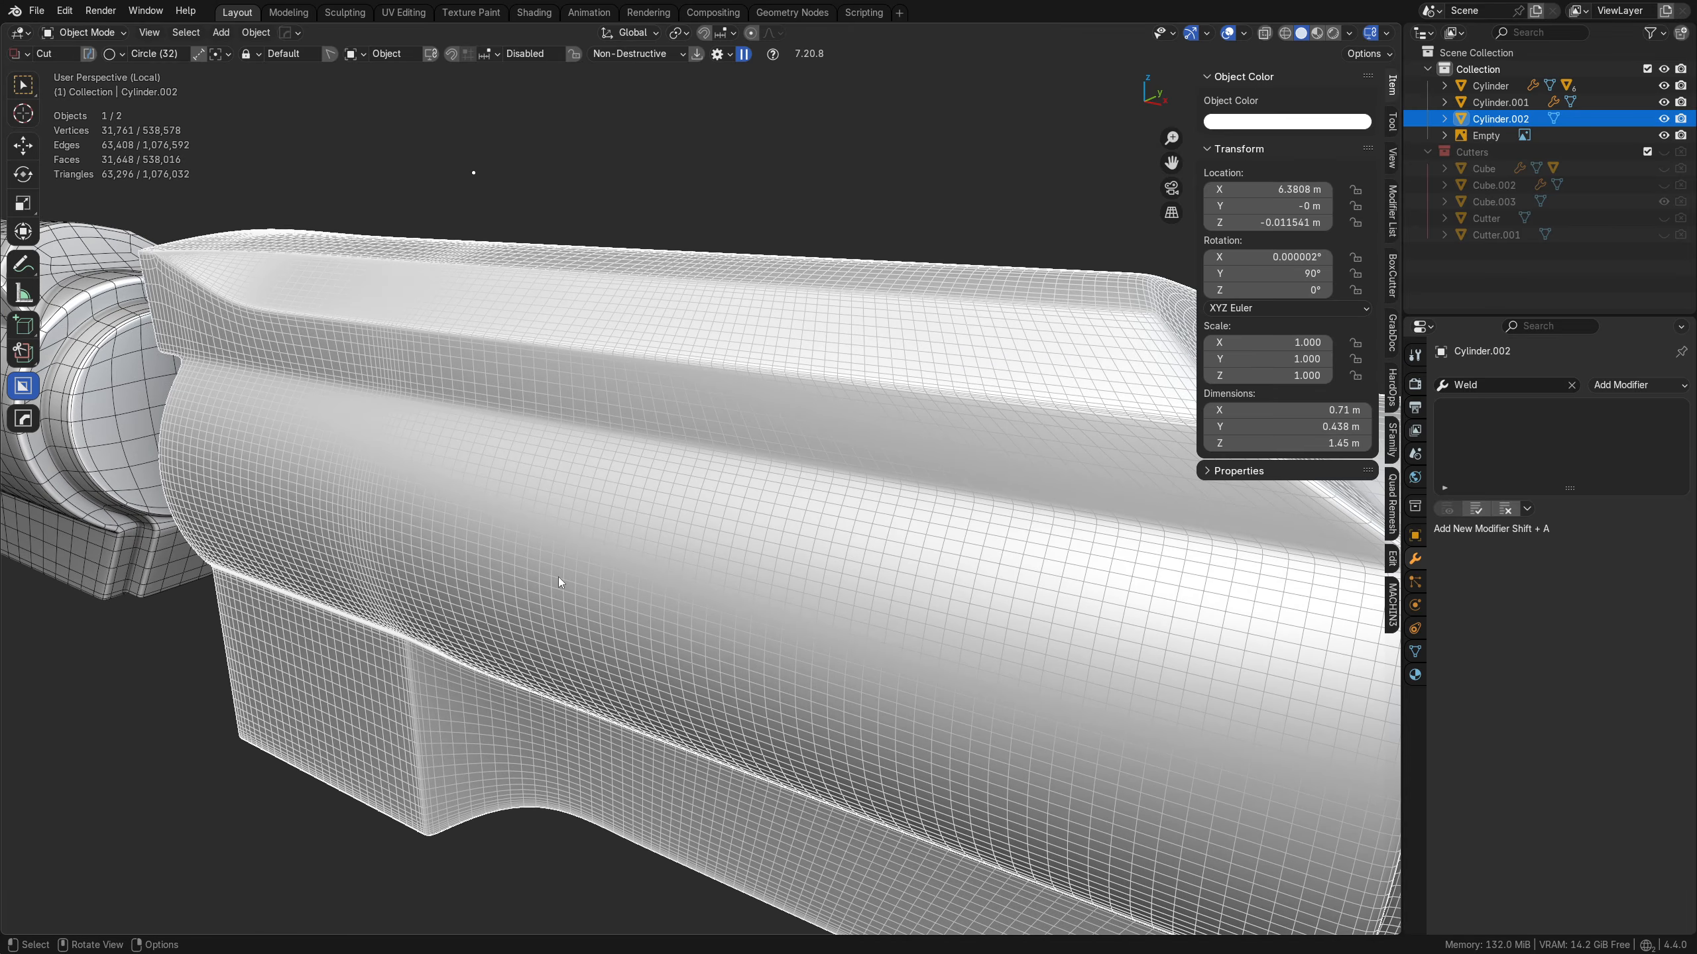
scroll(564, 582, down, 3)
scroll(564, 581, up, 4)
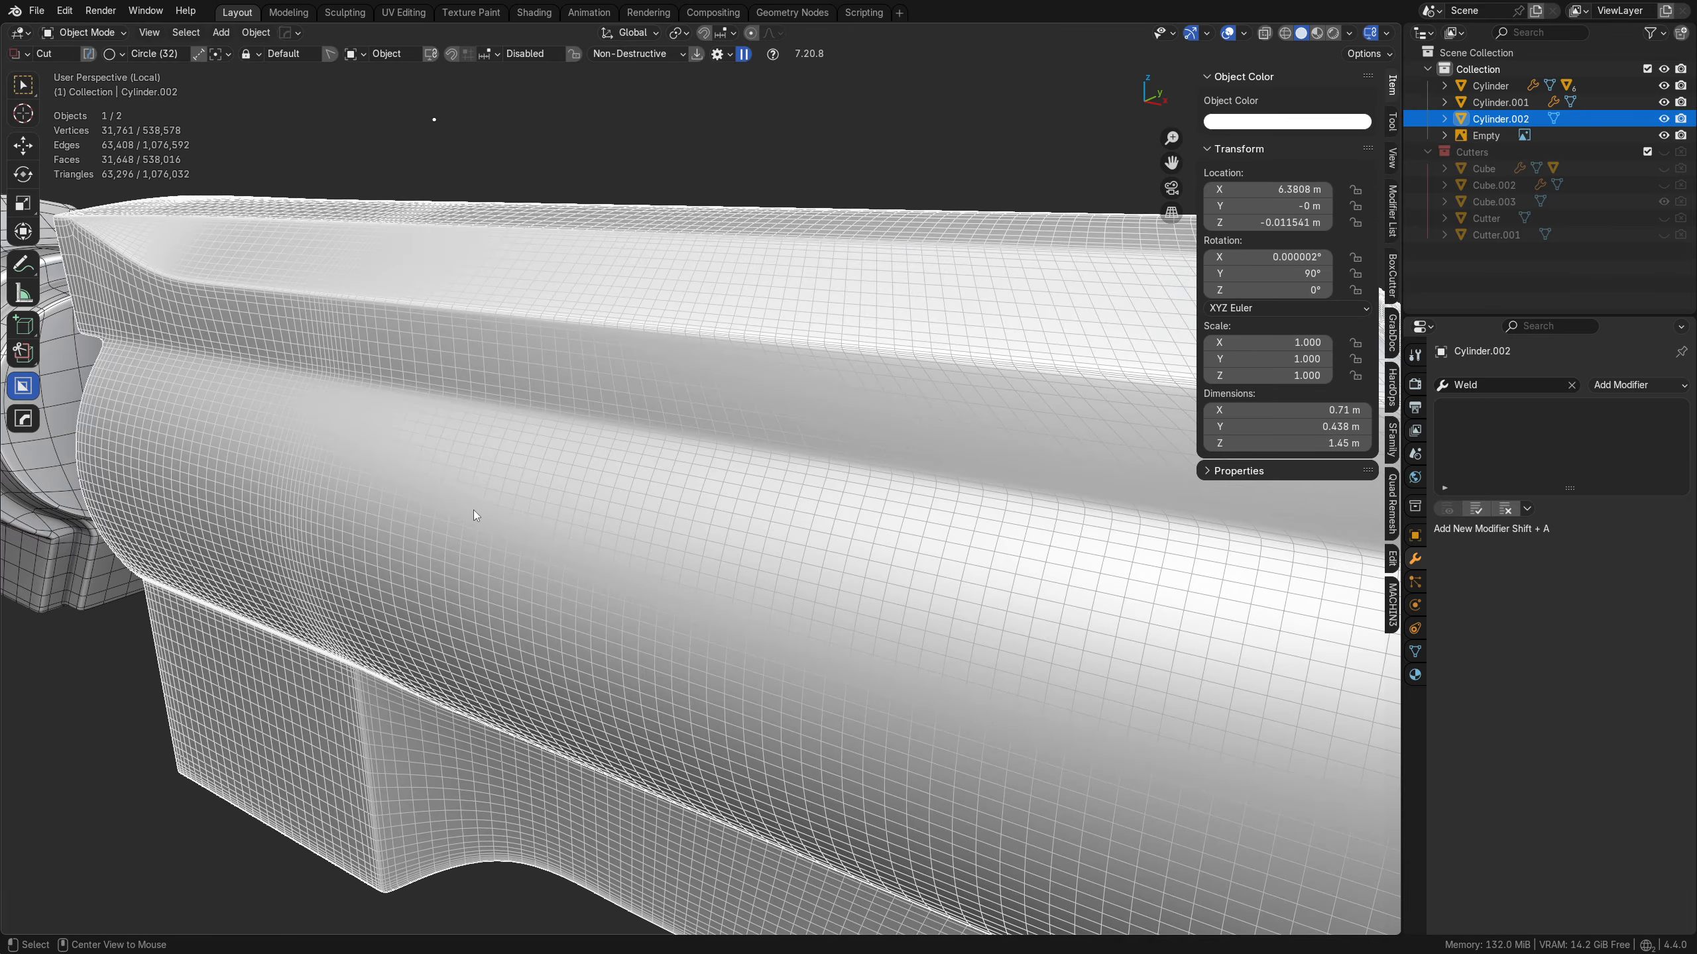
scroll(511, 515, up, 1)
shift+middle_drag(473, 513, 581, 497)
shift+middle_drag(581, 497, 643, 552)
middle_drag(575, 641, 708, 481)
scroll(761, 517, up, 6)
middle_drag(847, 553, 389, 292)
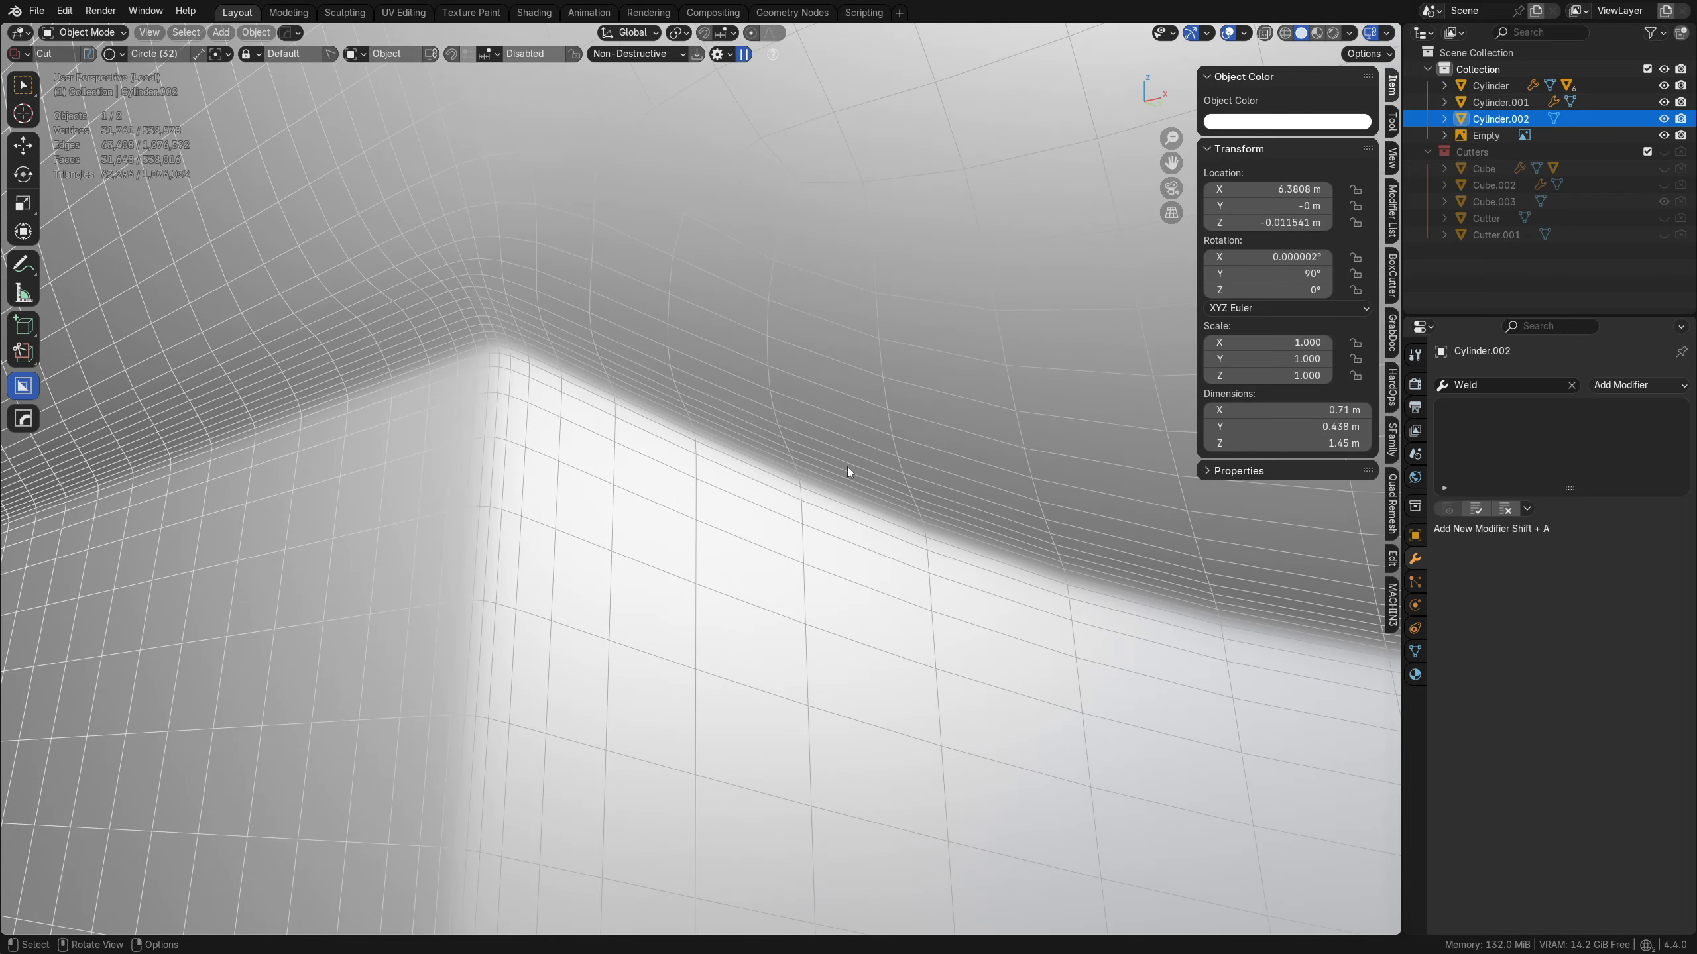
scroll(829, 522, down, 8)
shift+middle_drag(126, 515, 504, 567)
scroll(501, 570, up, 4)
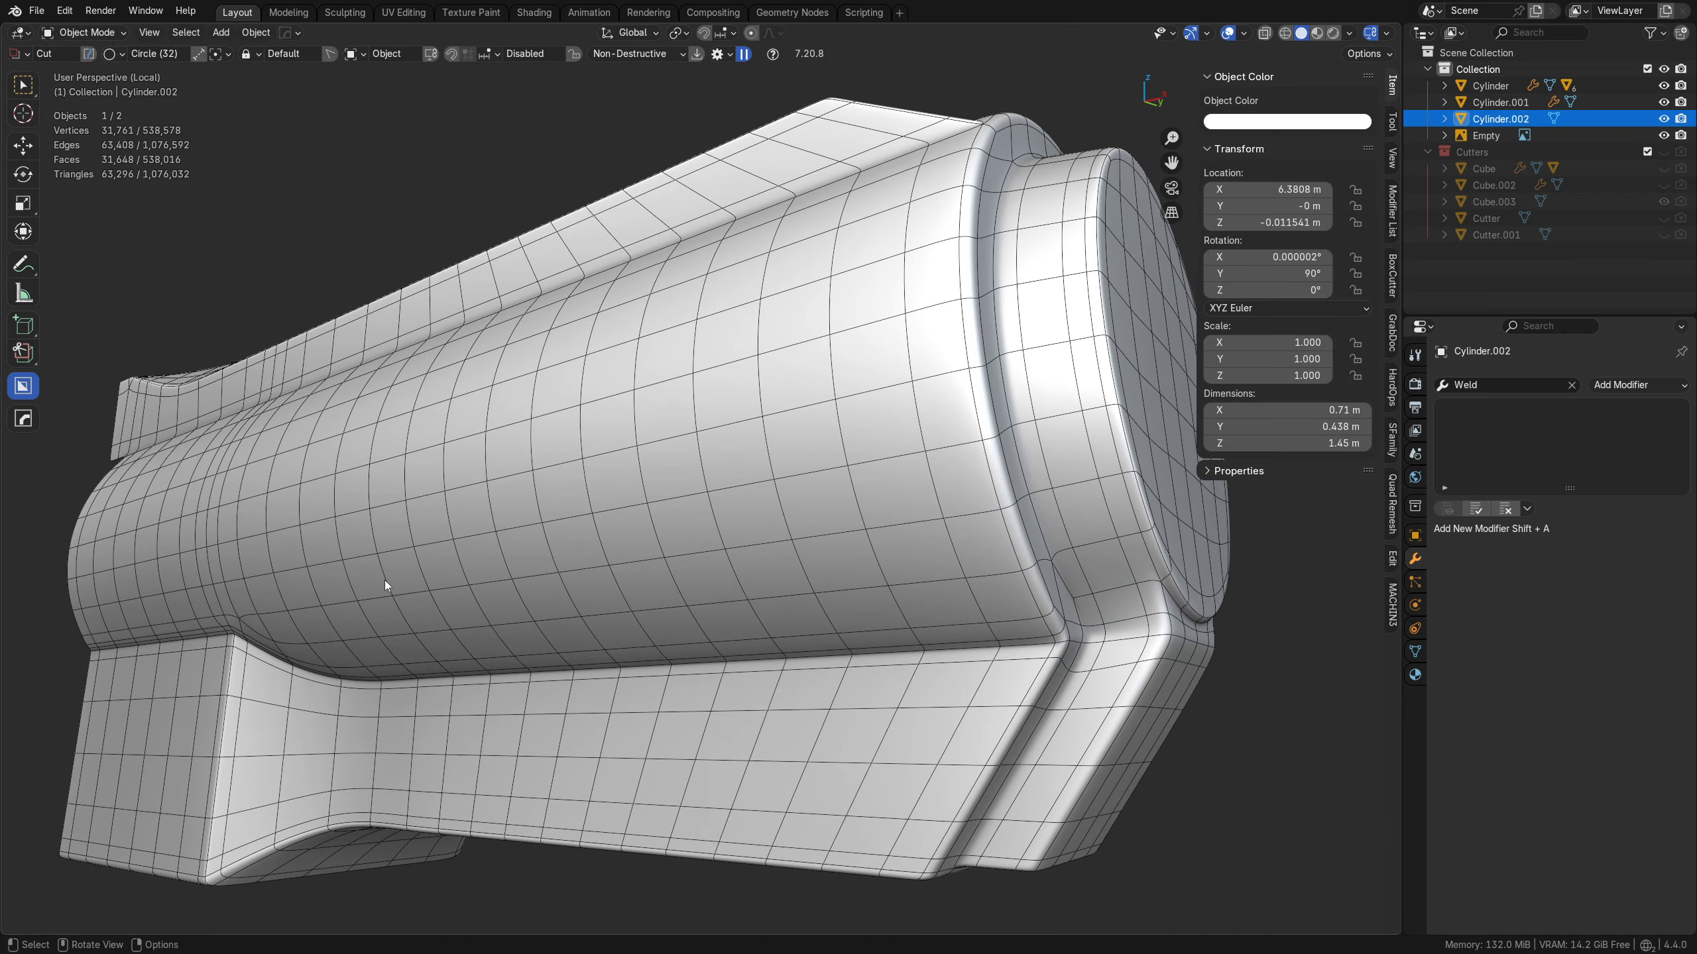
shift+middle_drag(385, 580, 481, 667)
scroll(795, 610, down, 4)
middle_drag(1055, 468, 902, 491)
shift+middle_drag(778, 525, 472, 620)
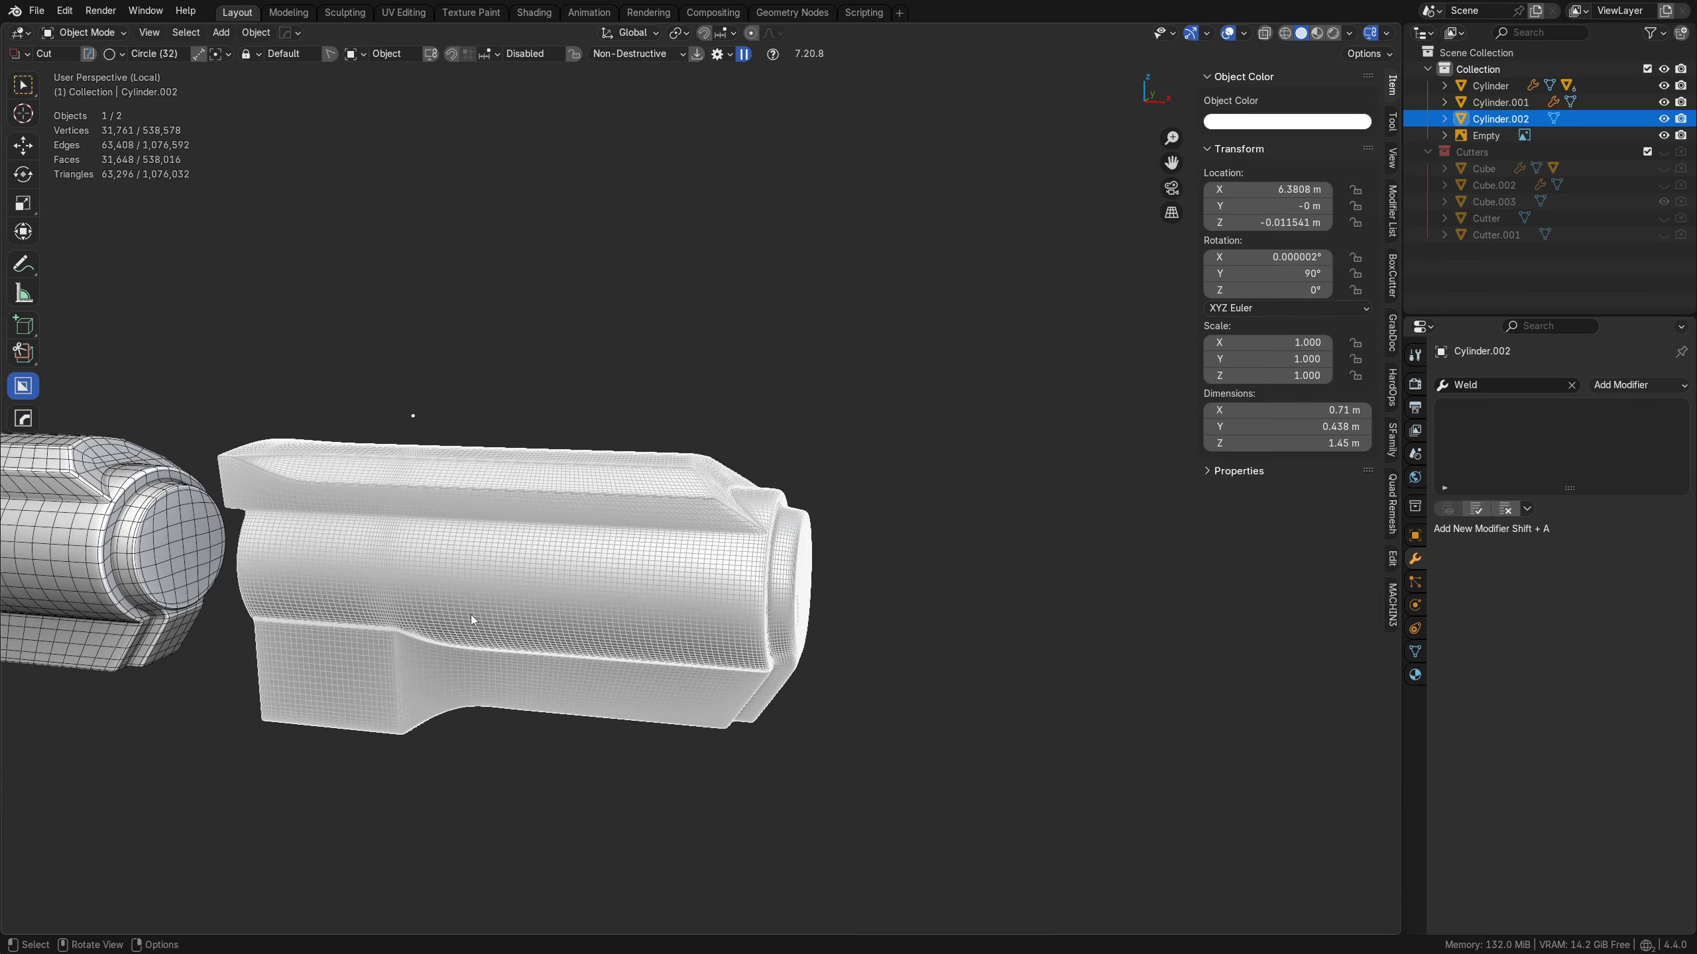
scroll(707, 561, up, 3)
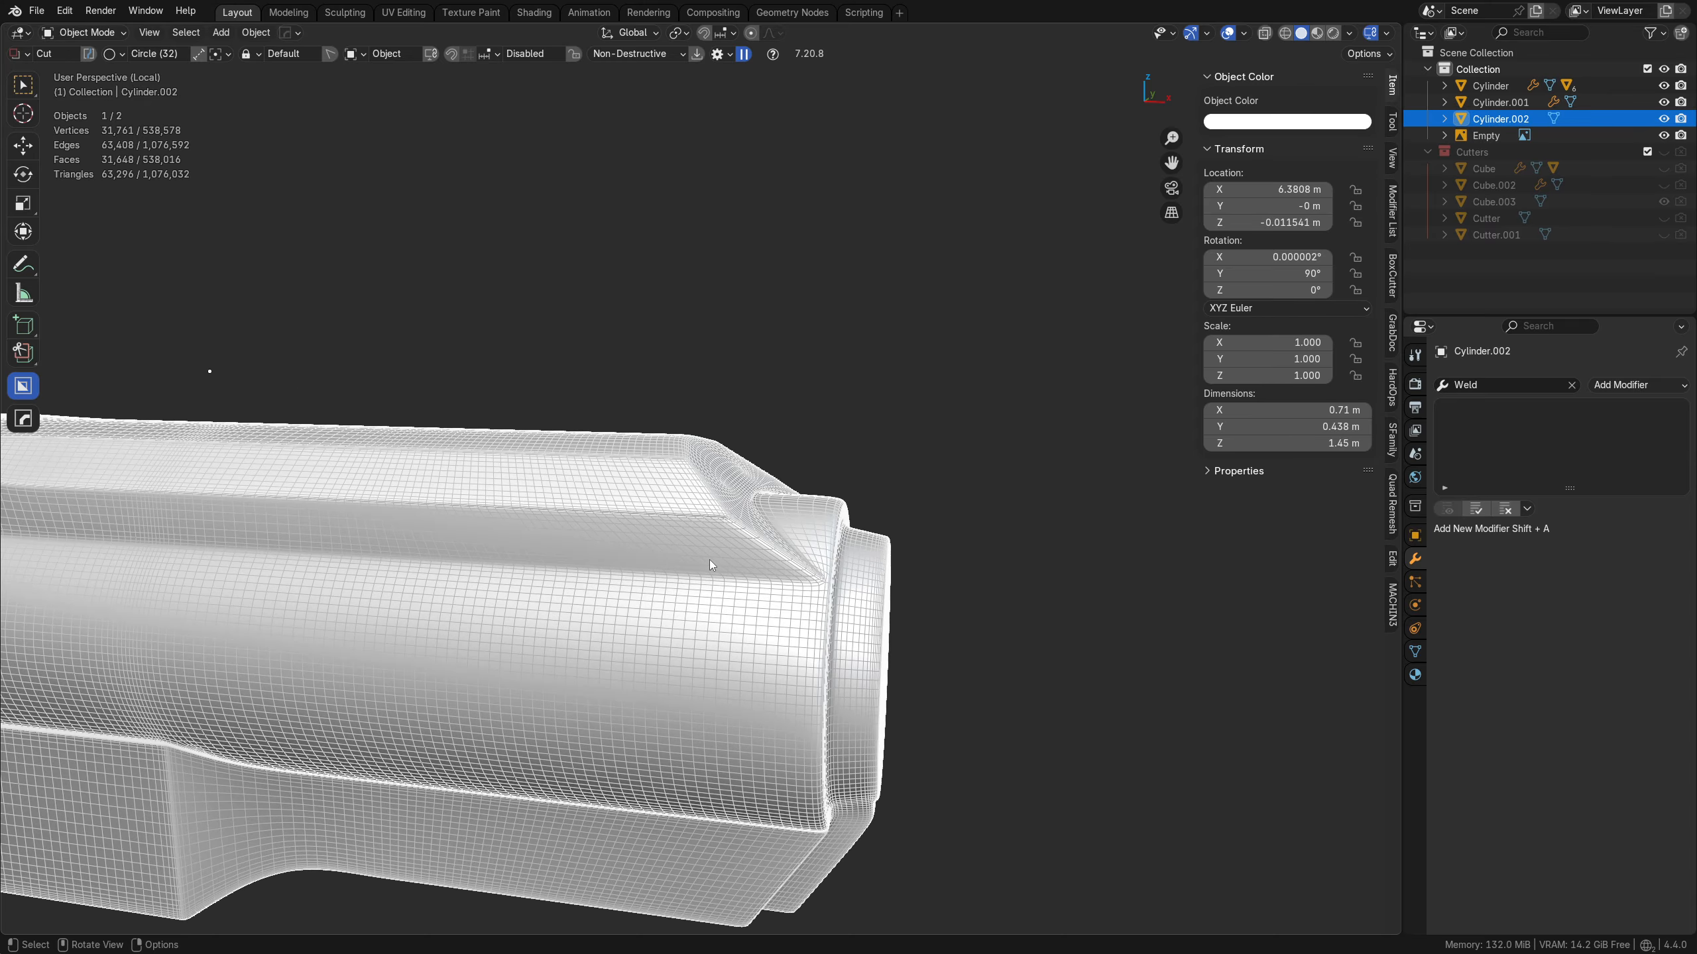
- Switch the duplicated body to Sculpt Mode
key(Tab)
click(593, 509)
mouse_move(595, 518)
middle_down()
mouse_move(652, 583)
mouse_move(1015, 201)
middle_up()
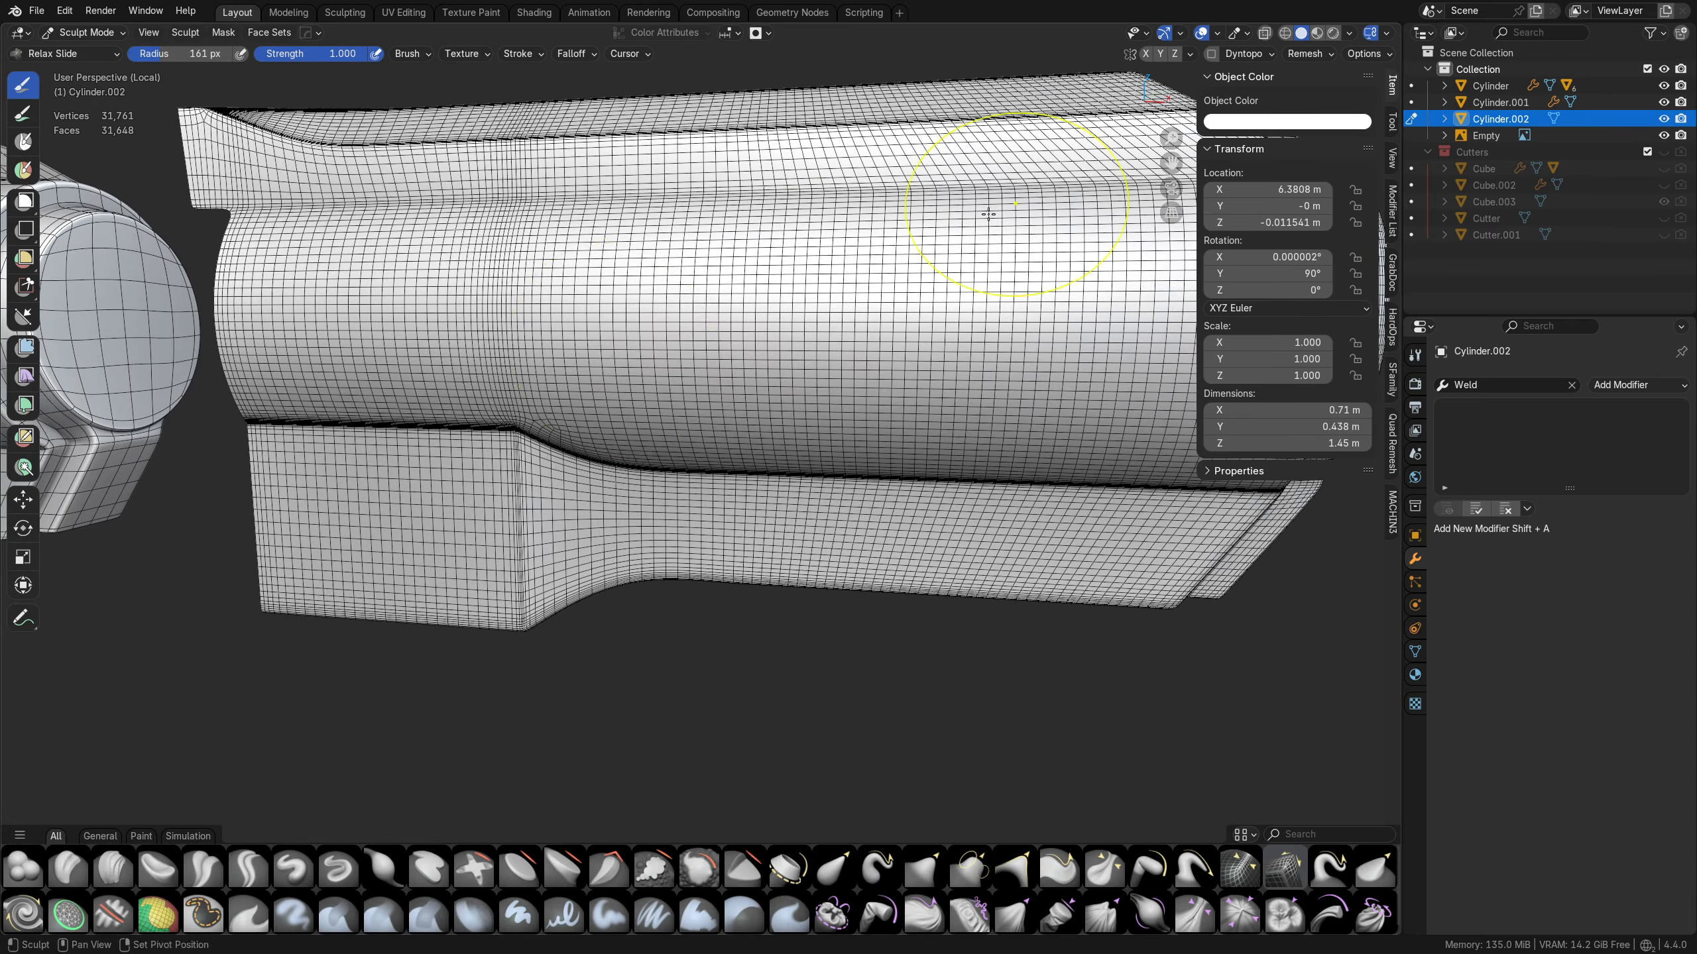
- Set the brush radius to about 56 px for the crease above the lower block, and select the Smooth brush
scroll(628, 435, up, 1)
scroll(627, 438, up, 6)
middle_drag(629, 474, 618, 585)
key(f)
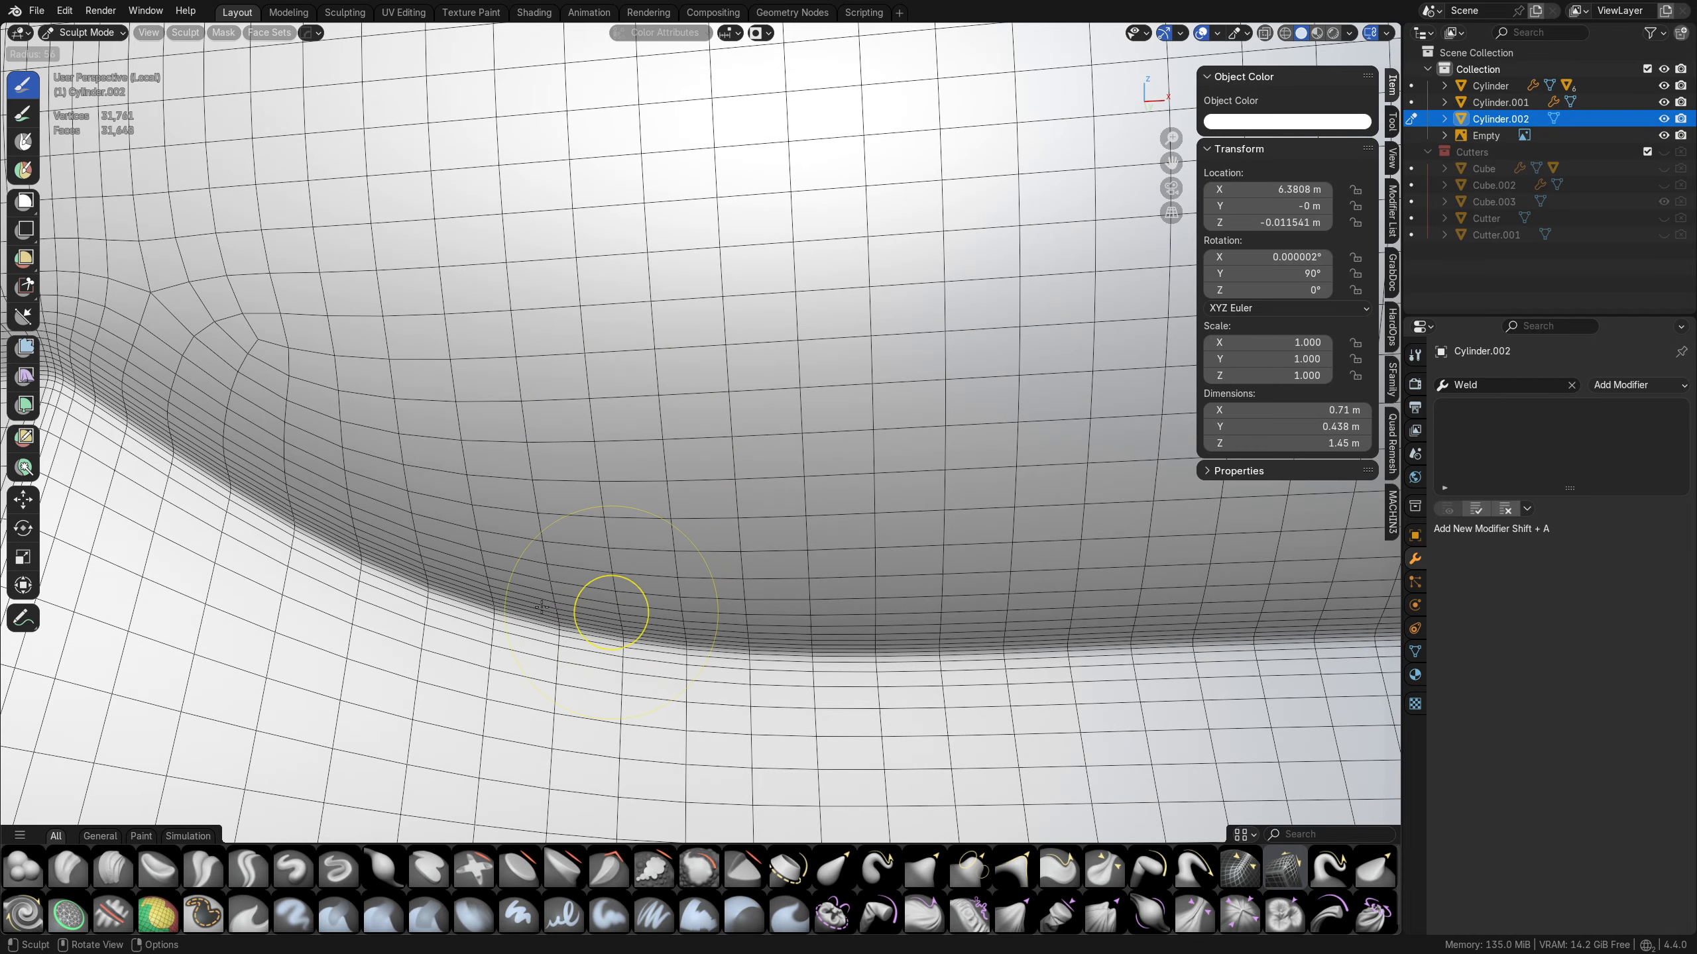
click(646, 606)
click(693, 872)
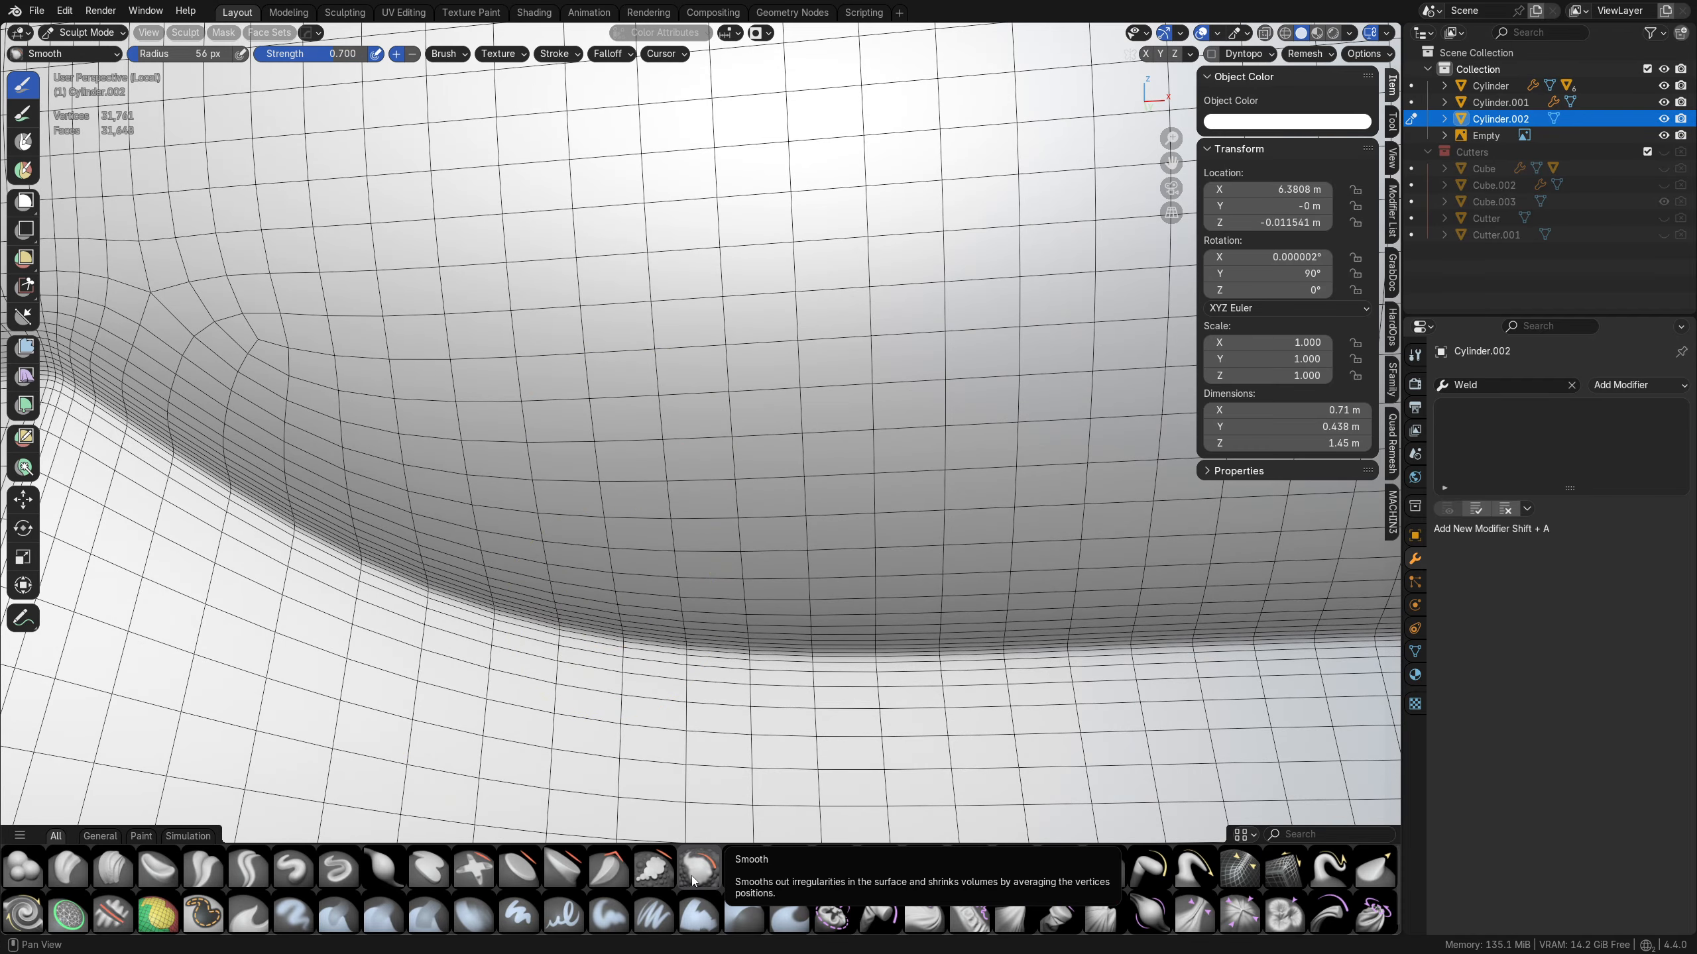
- Smooth the curved crease above the lower block with repeated Smooth strokes, using a 112 px radius for the wider pass
drag(518, 632, 1330, 662)
mouse_move(979, 685)
mouse_down()
mouse_move(716, 437)
mouse_move(828, 535)
mouse_up()
scroll(801, 594, down, 3)
mouse_move(761, 637)
middle_down()
mouse_move(928, 628)
mouse_move(832, 652)
middle_up()
drag(832, 652, 868, 545)
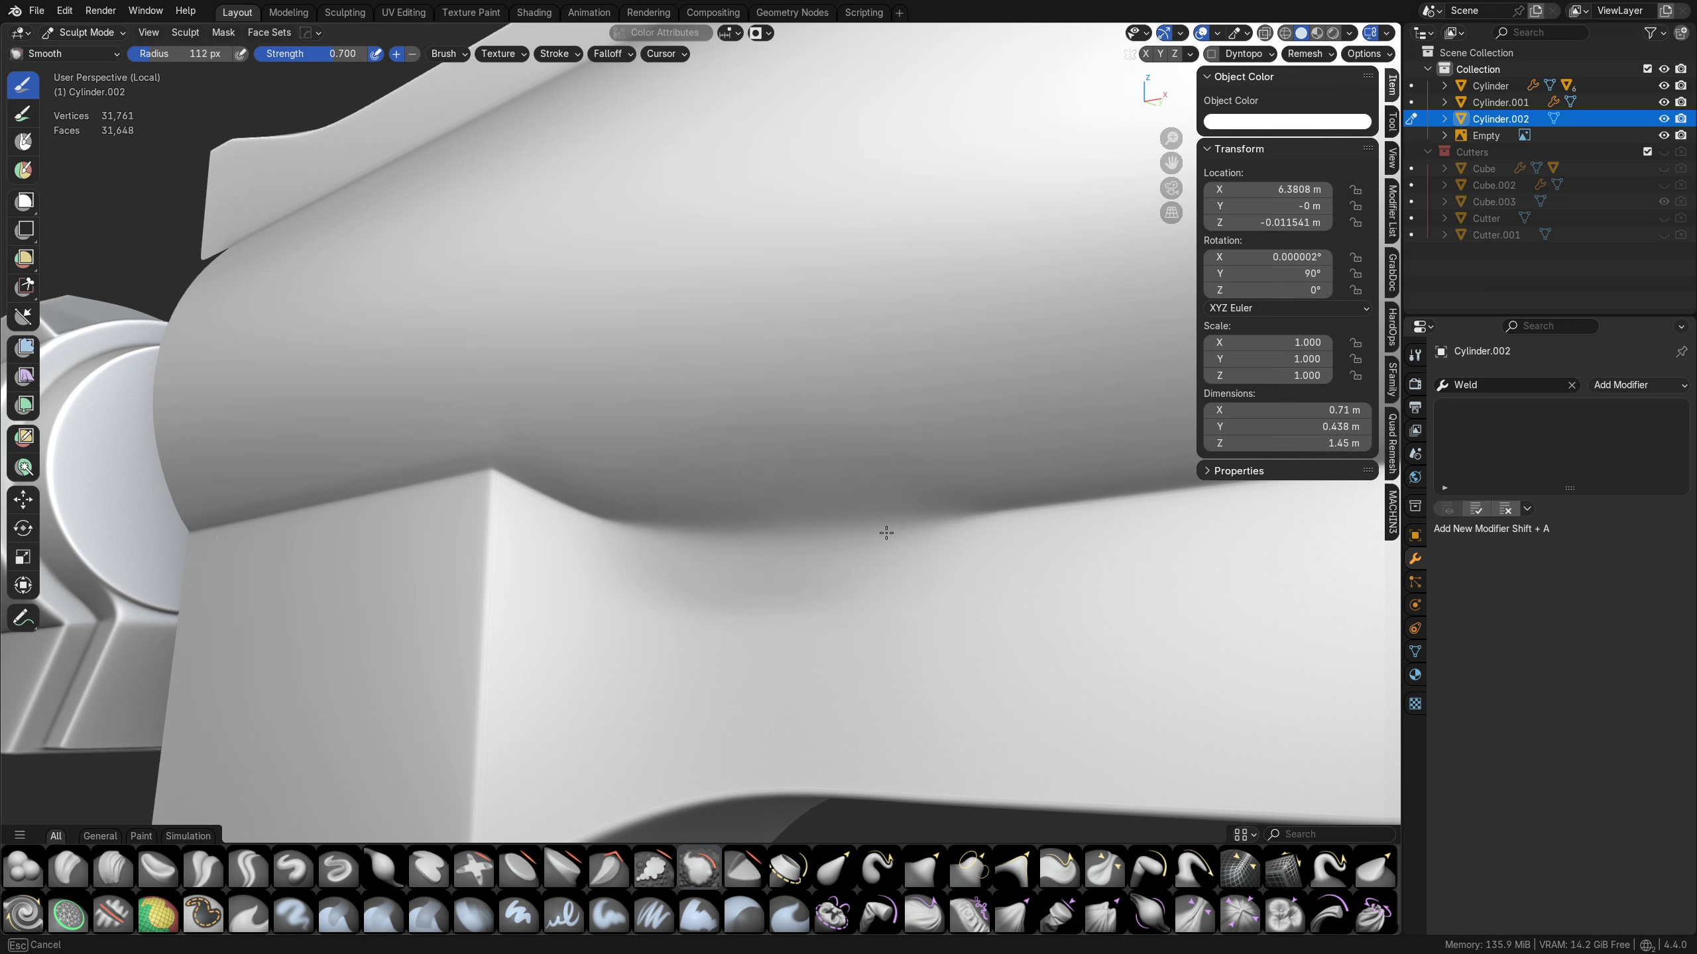
drag(673, 524, 896, 497)
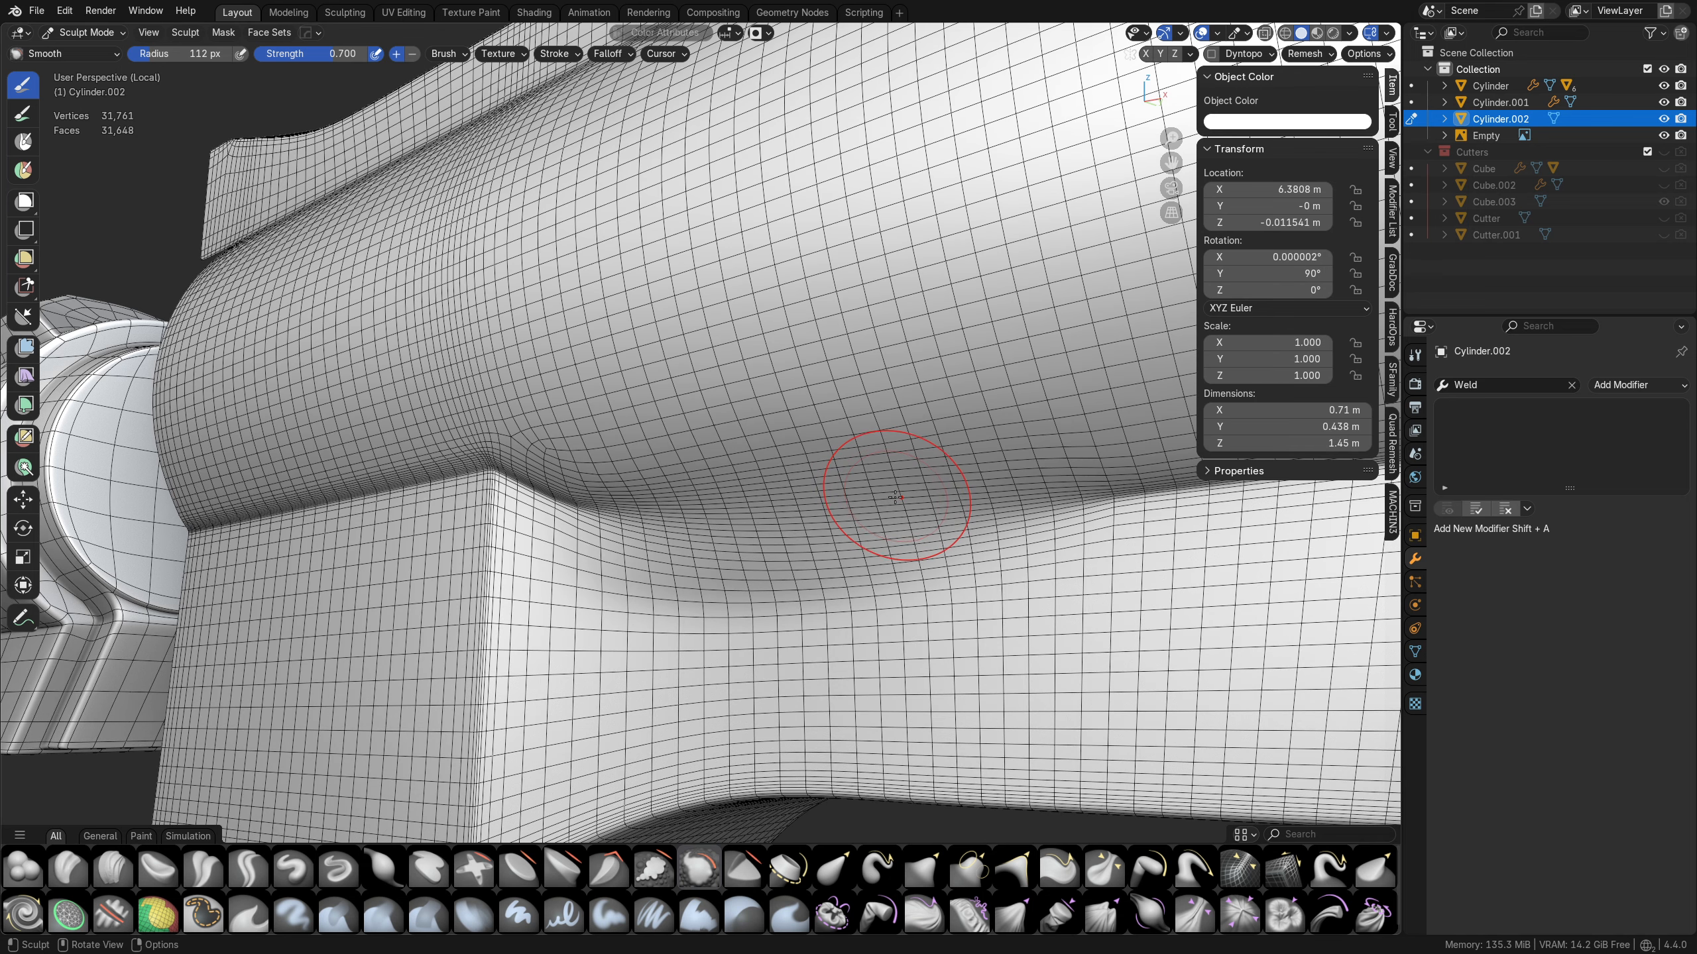
- Try short Smooth strokes on the crease around the lower block's upper corner, and undo the last stroke
key(Tab)
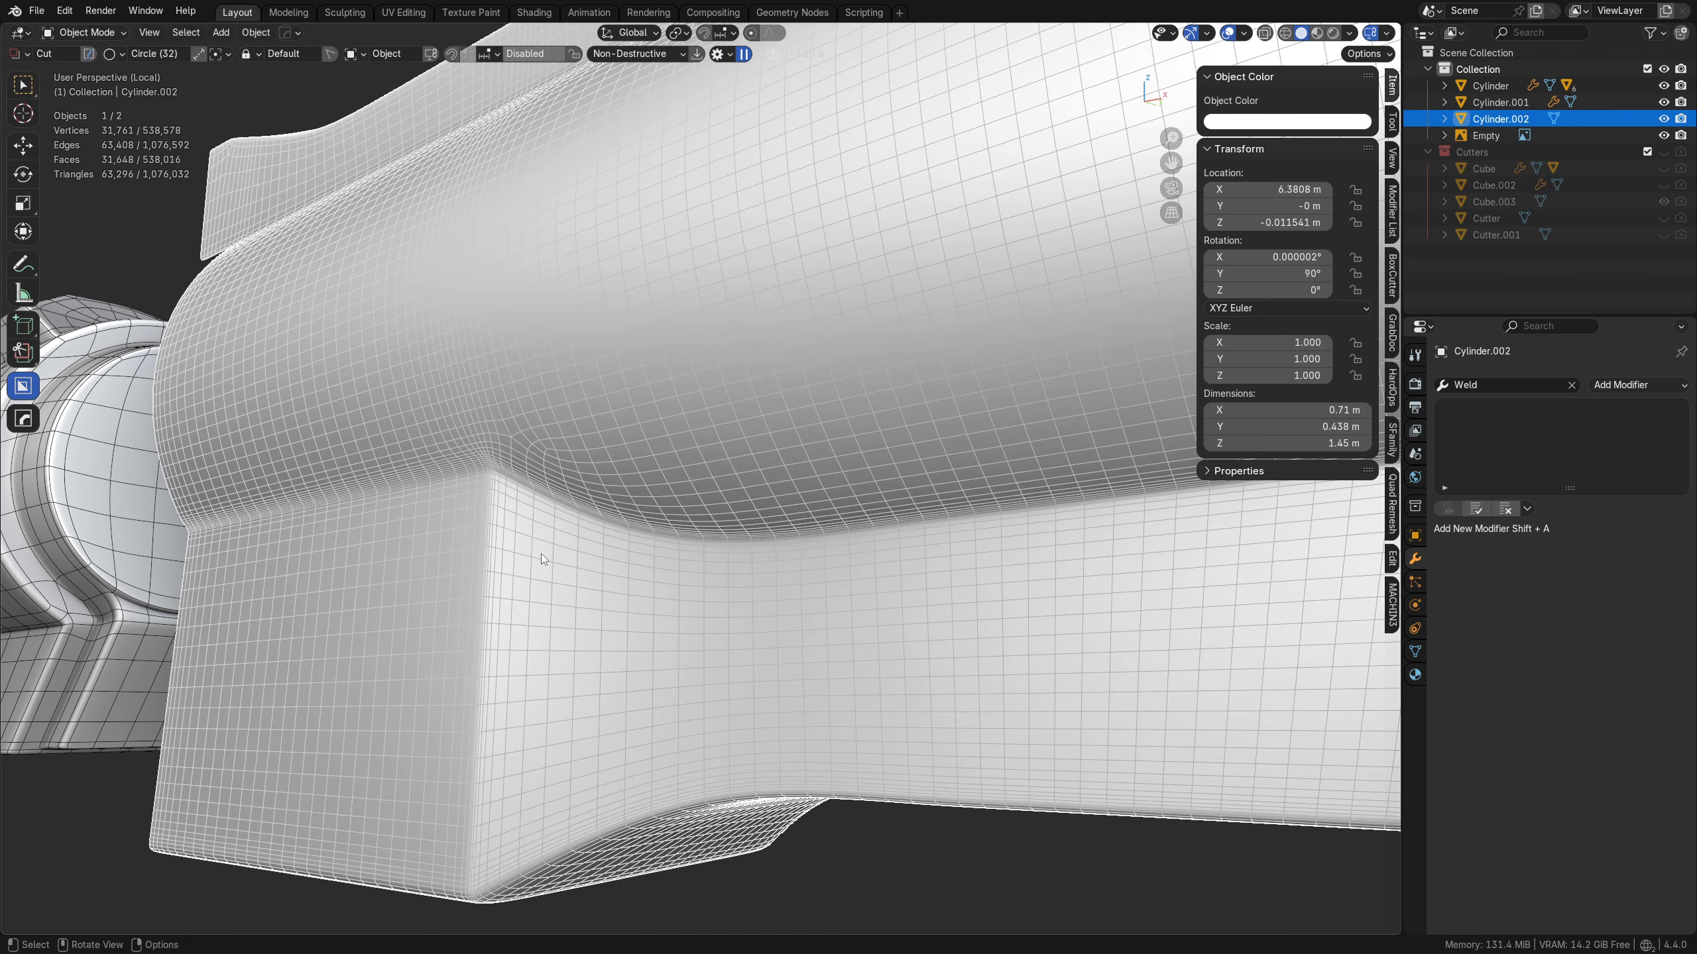
key(Tab)
click(634, 534)
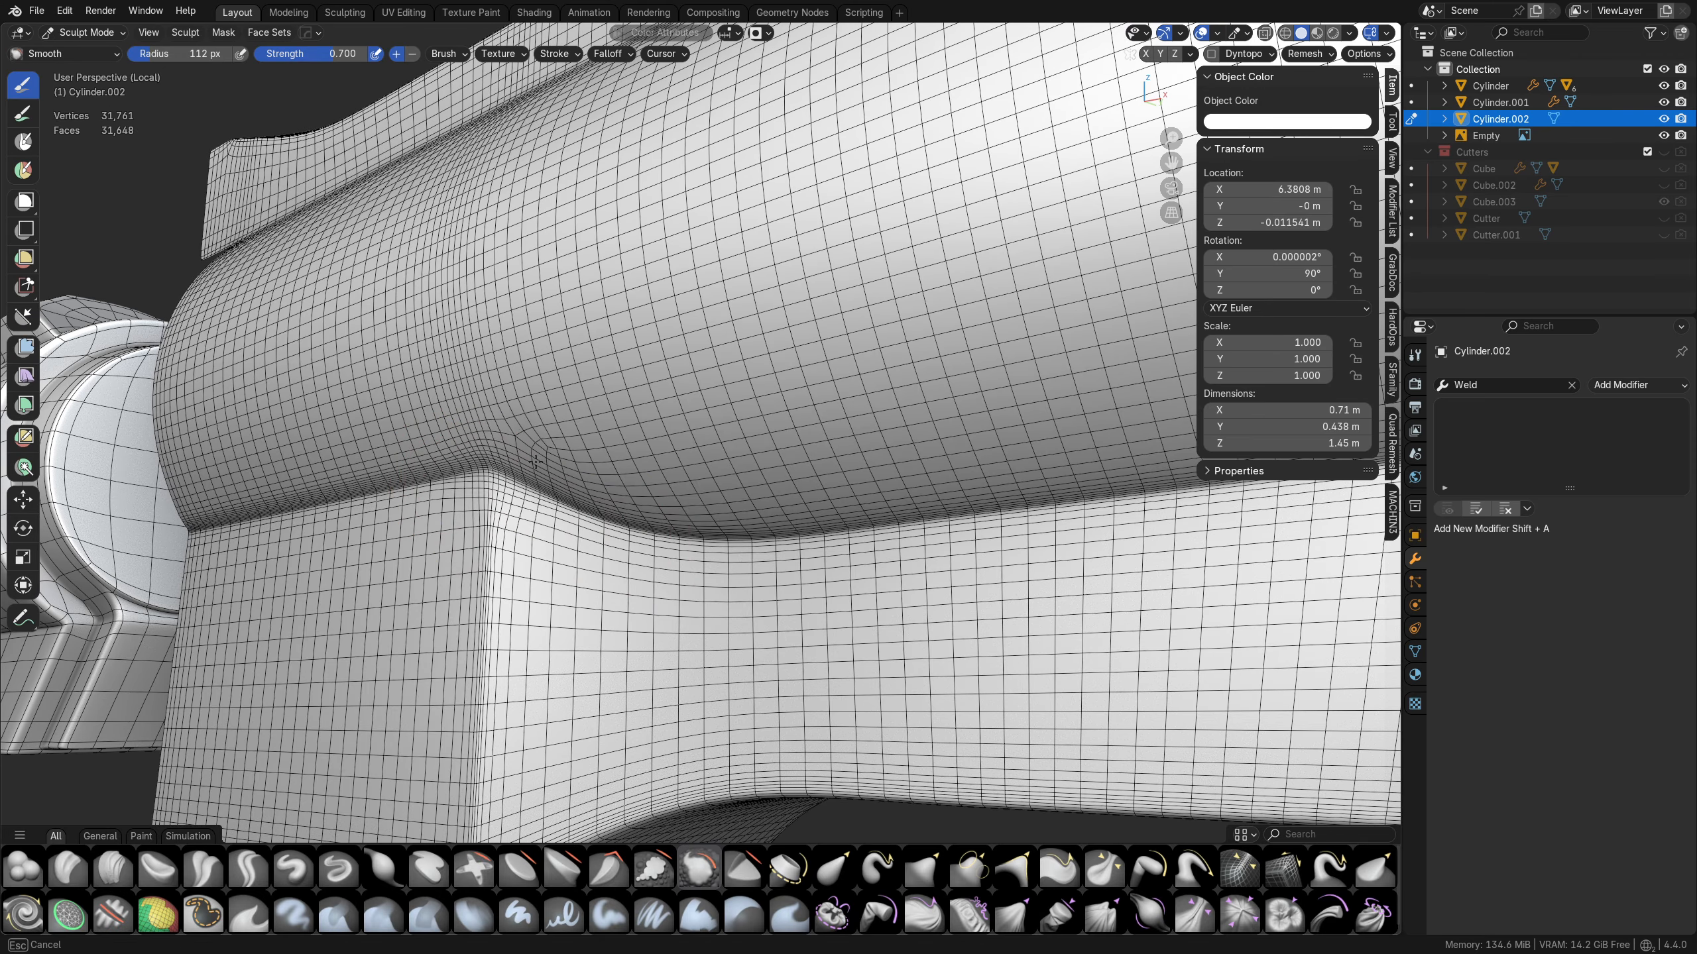
drag(474, 472, 489, 480)
key(ctrl+z)
- Try the Relax Slide brush at strength 1.000 along the curved crease beside the lower block's corner
key(shift+w)
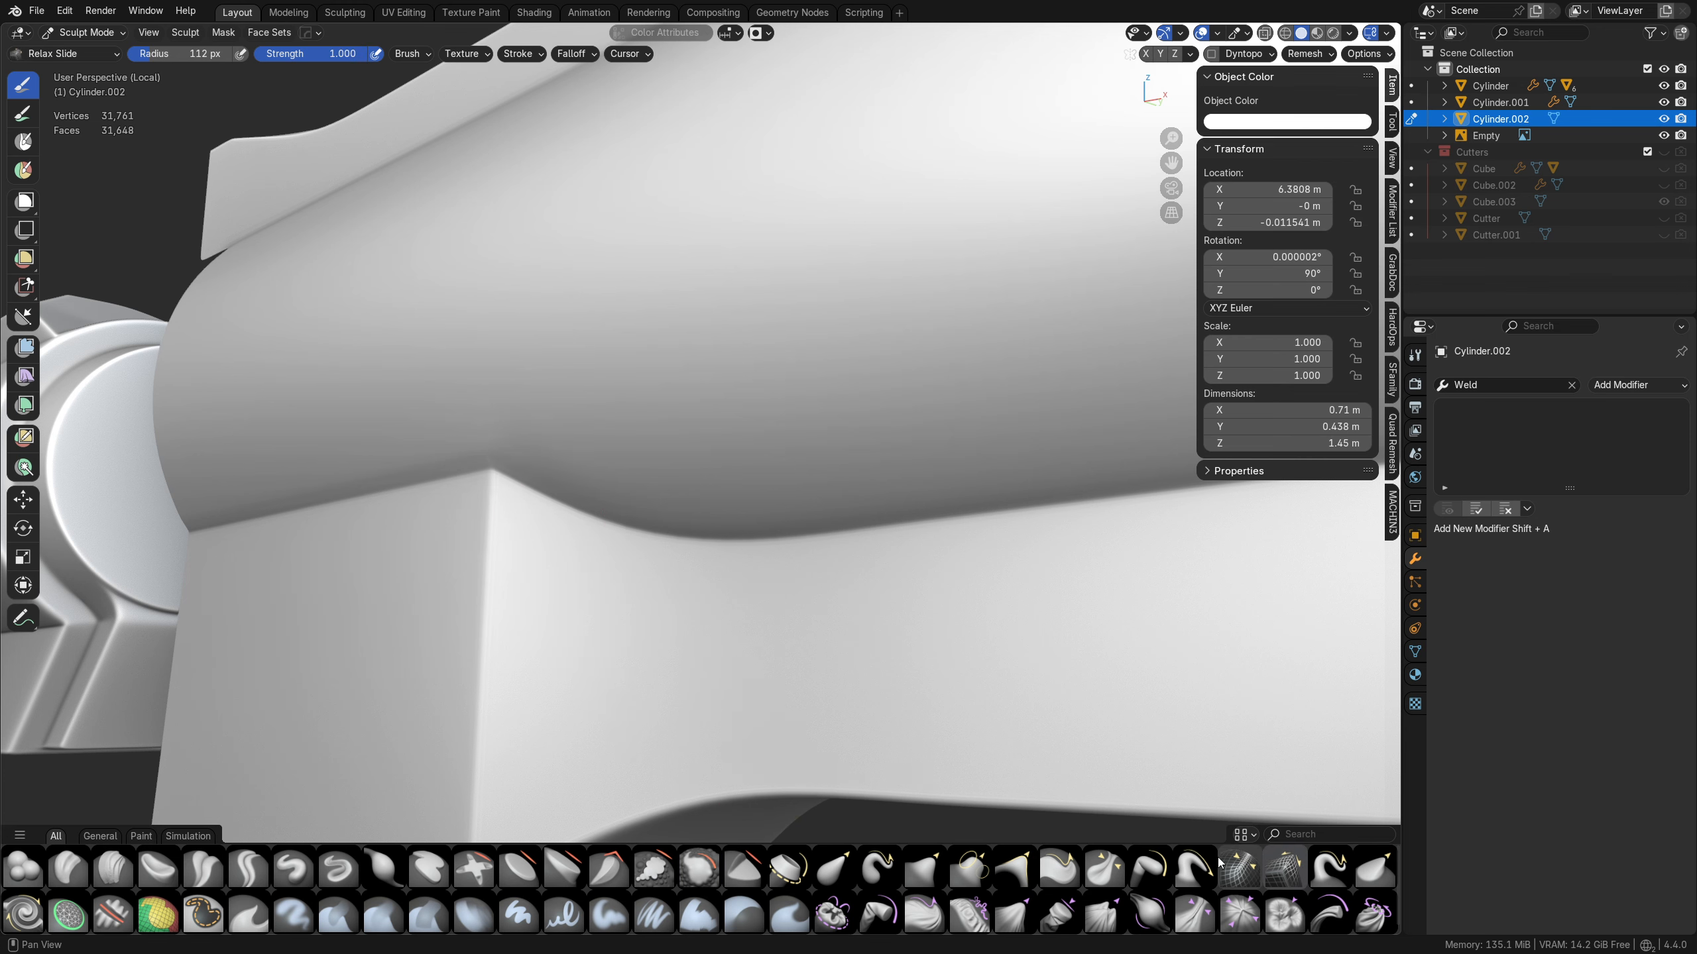
key(shift+w)
mouse_move(560, 442)
mouse_down()
mouse_move(555, 485)
mouse_move(699, 522)
mouse_move(819, 519)
mouse_move(798, 568)
mouse_up()
- Sculpt short Crease Sharp strokes, 79 px radius and 0.600 strength, on the curved crease and on the straight crease above the lower block
key(ctrl+Tab)
mouse_move(555, 559)
middle_down()
mouse_move(907, 576)
mouse_move(735, 571)
mouse_move(563, 893)
middle_up()
key(ctrl+Tab)
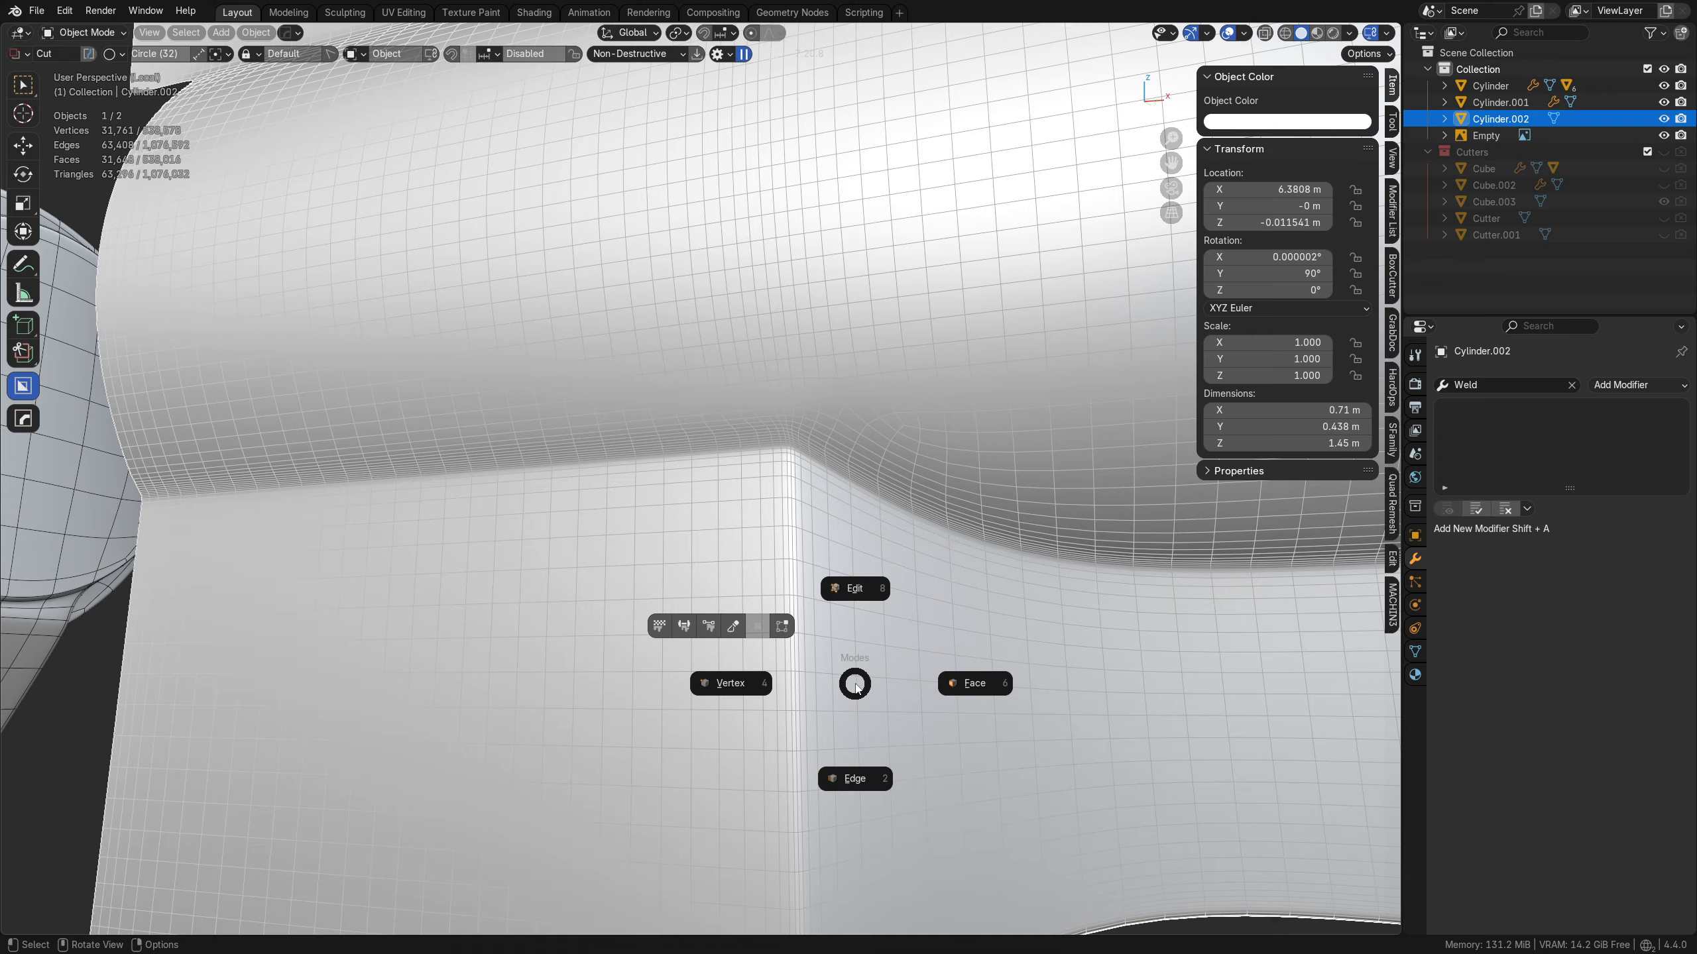
click(736, 635)
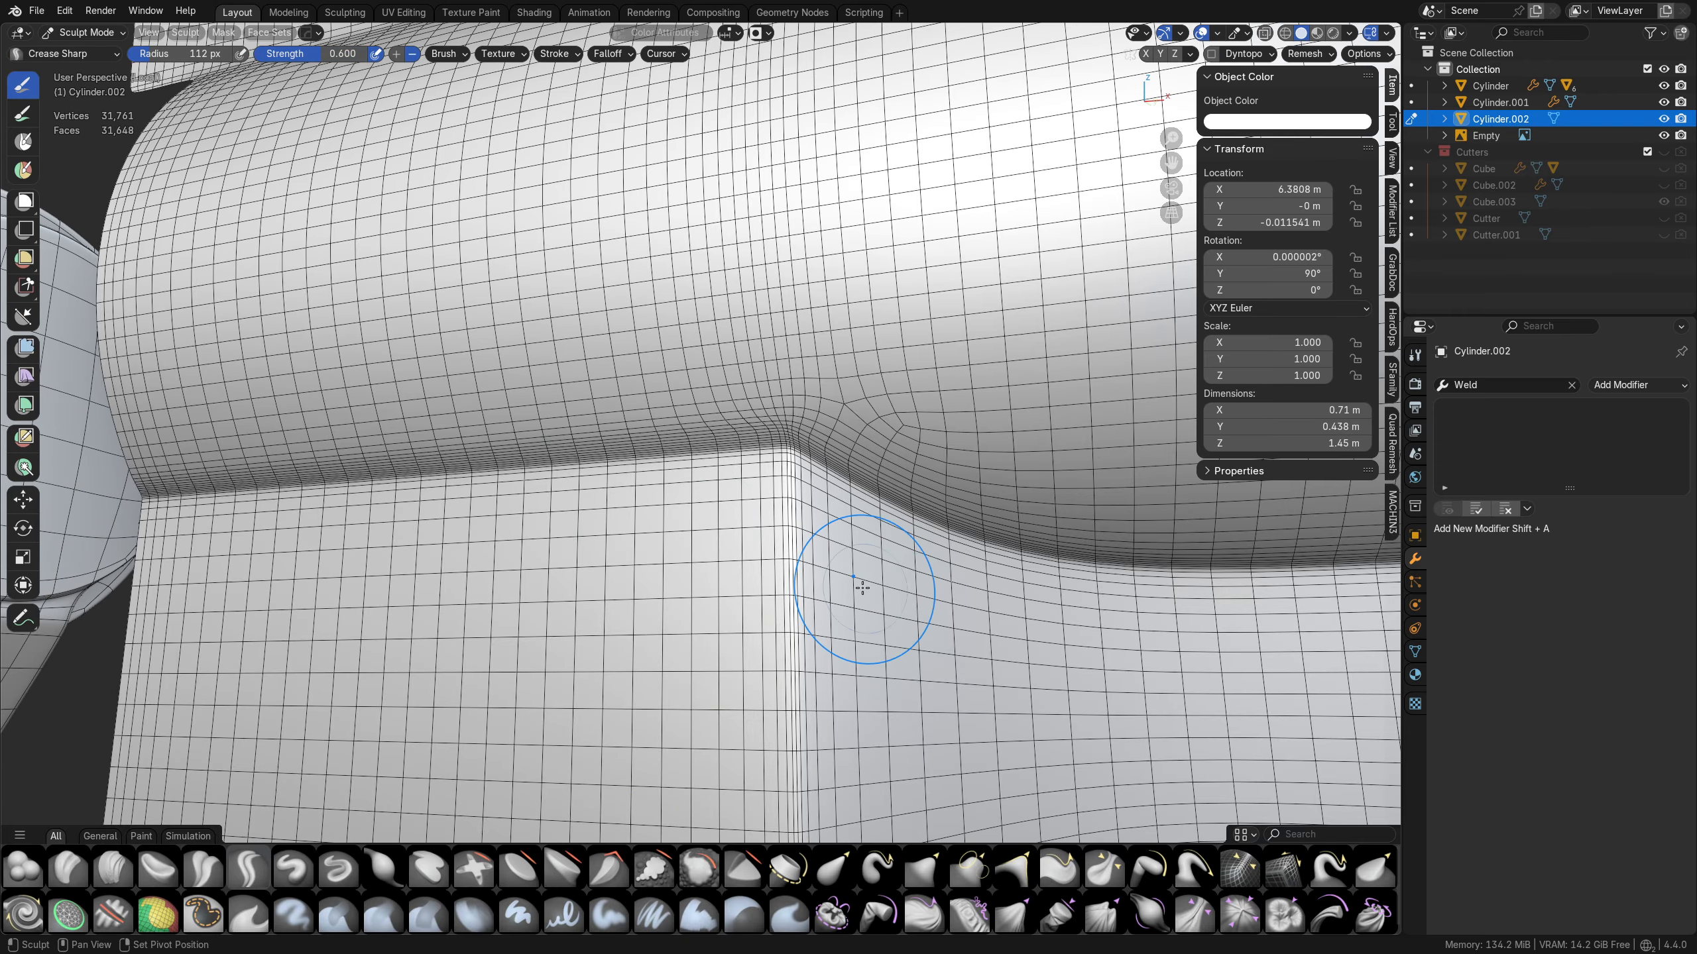
mouse_move(861, 587)
middle_down()
mouse_move(939, 594)
mouse_move(841, 561)
middle_up()
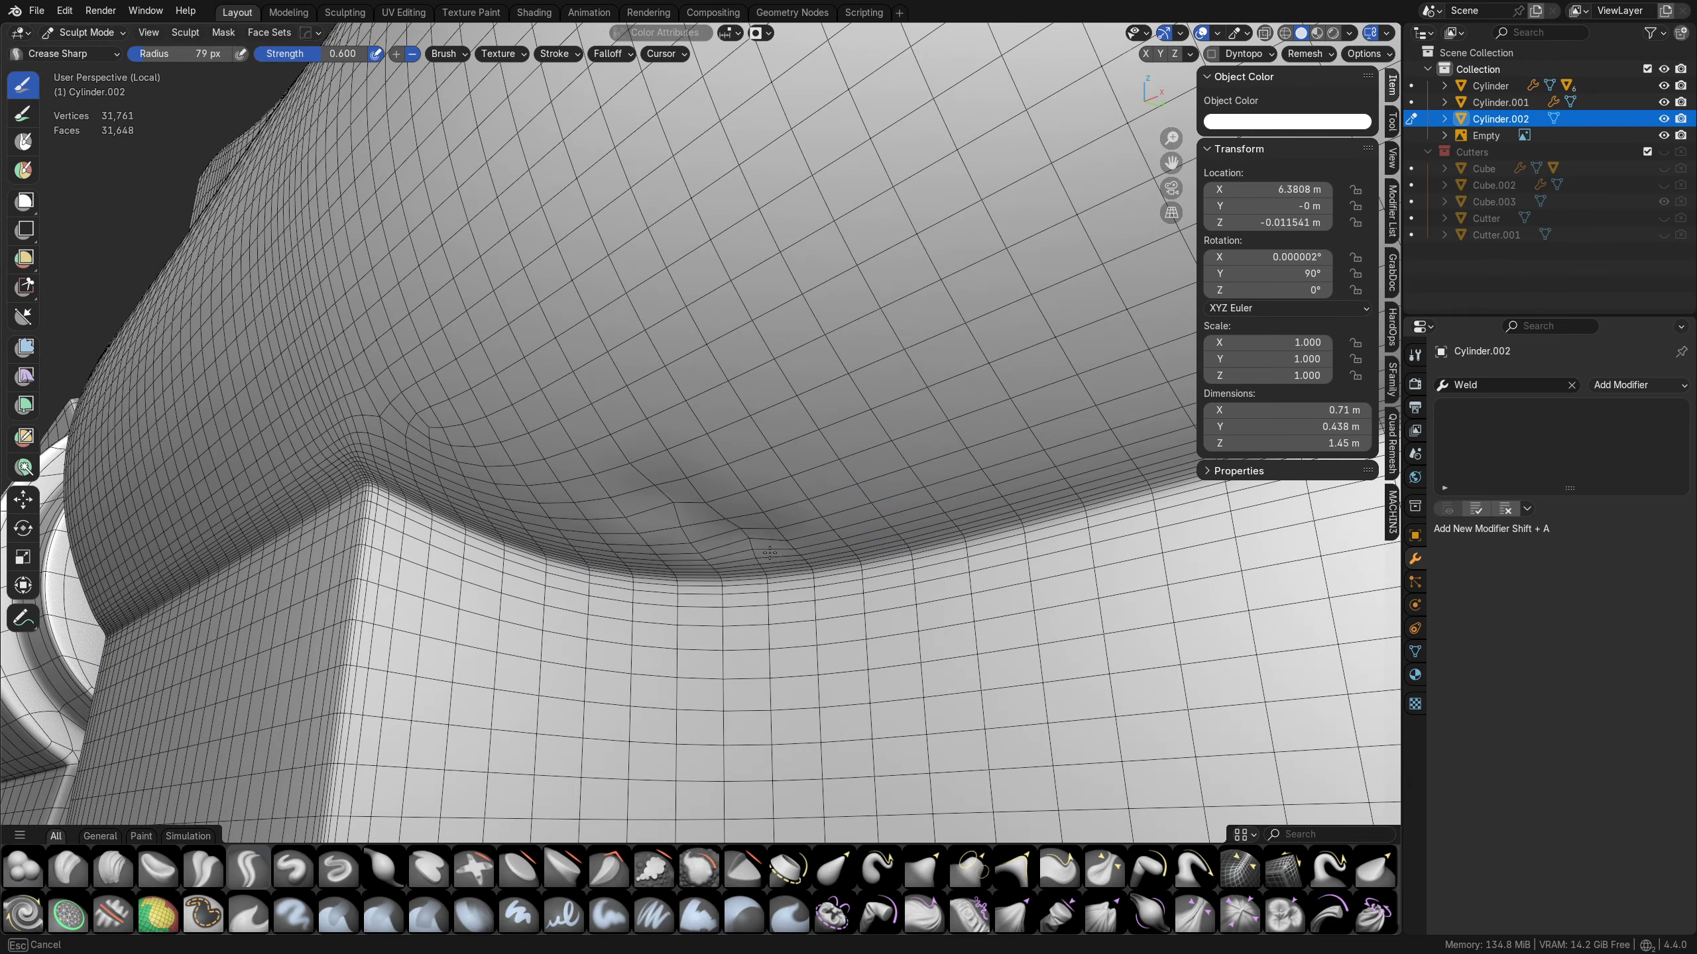
drag(872, 613, 824, 627)
middle_drag(815, 636, 1089, 583)
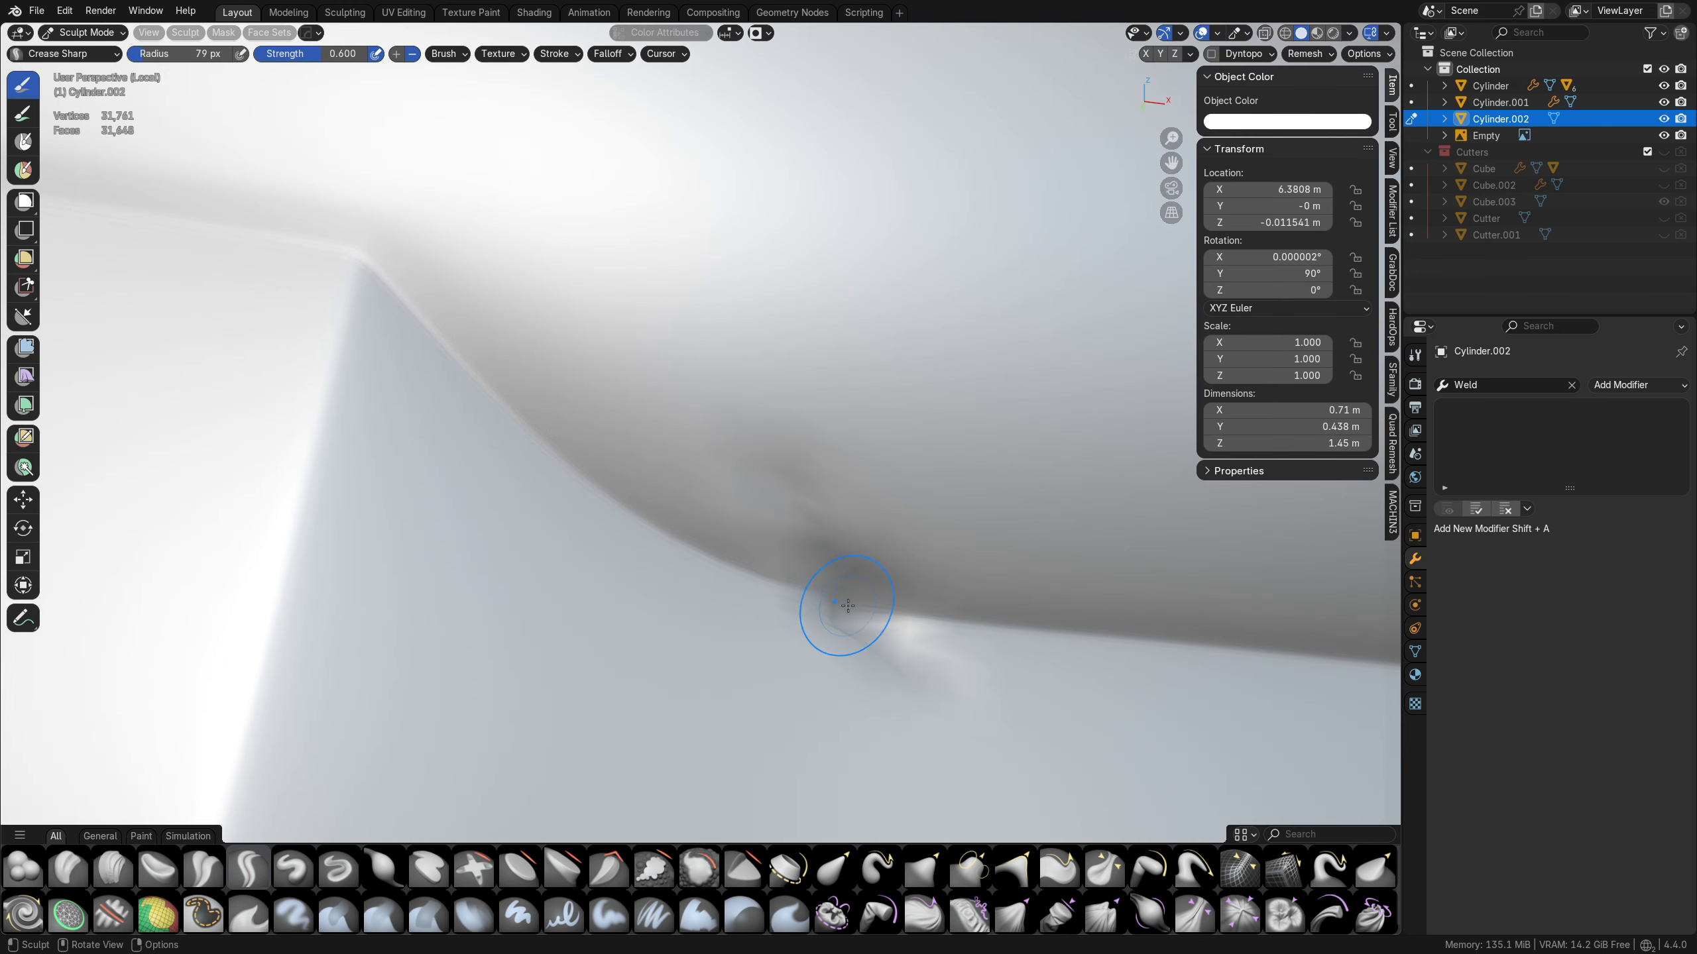
mouse_move(847, 605)
middle_down()
mouse_move(492, 625)
mouse_move(461, 479)
middle_up()
drag(496, 482, 501, 489)
- Return to Object Mode, add a Subdivision modifier with viewport level 3 to the duplicate, and shade it smooth
key(Tab)
key(ctrl+2)
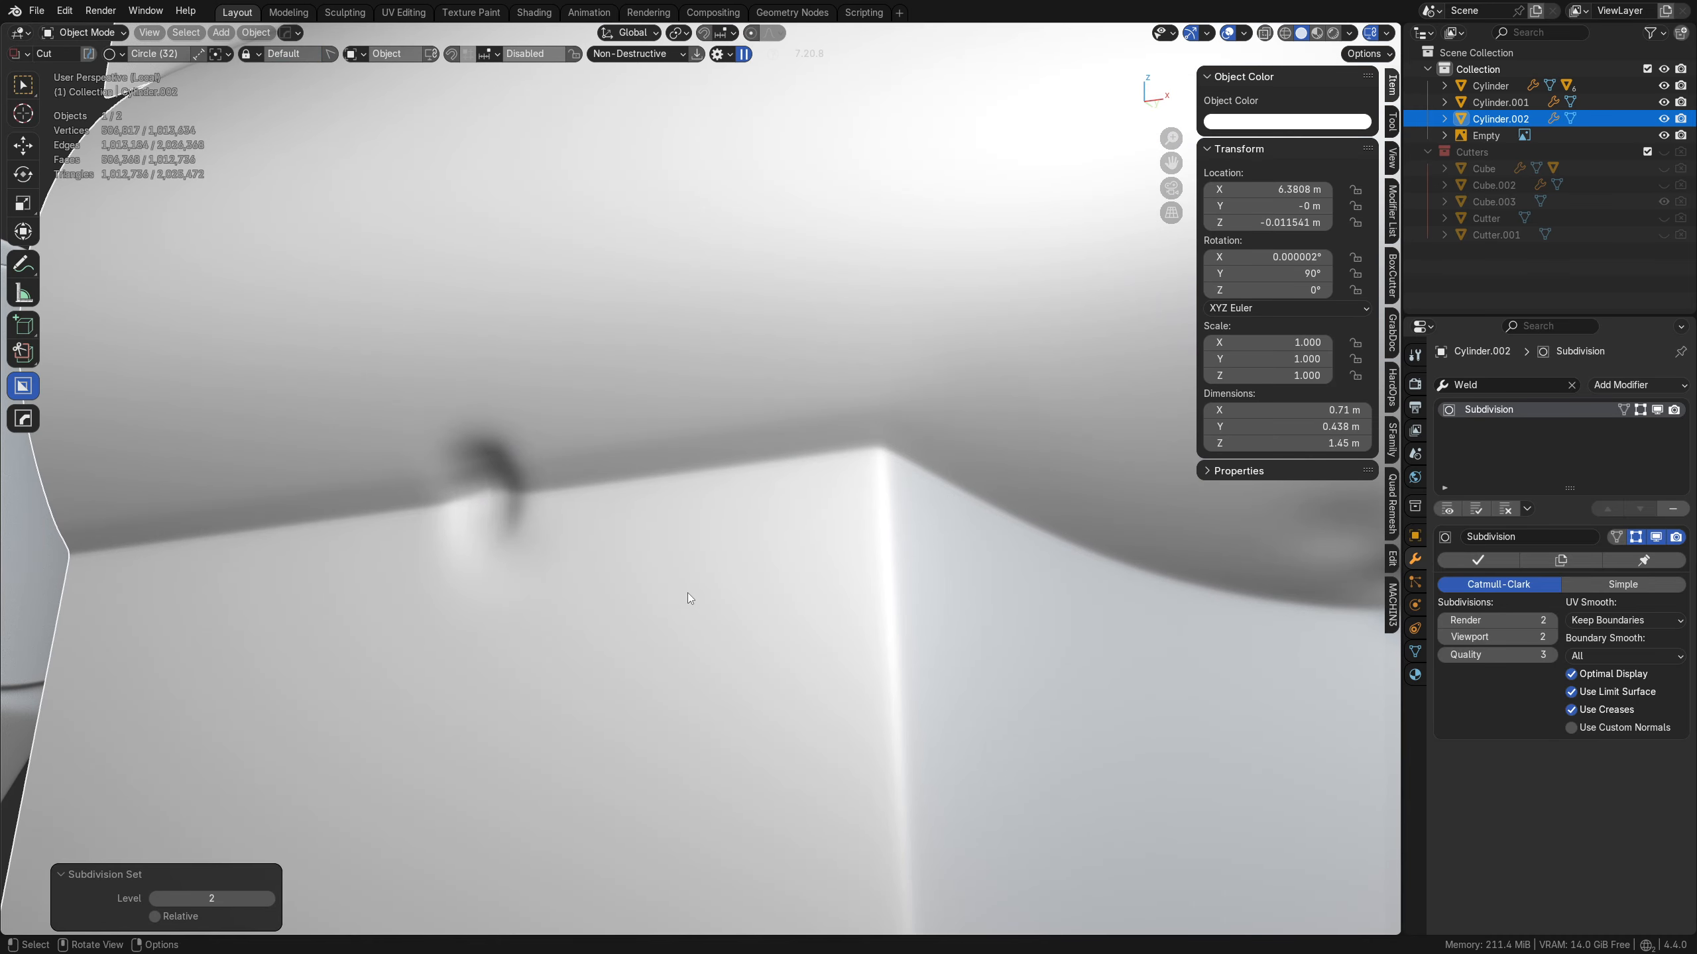
middle_drag(676, 597, 741, 536)
right_click(741, 536)
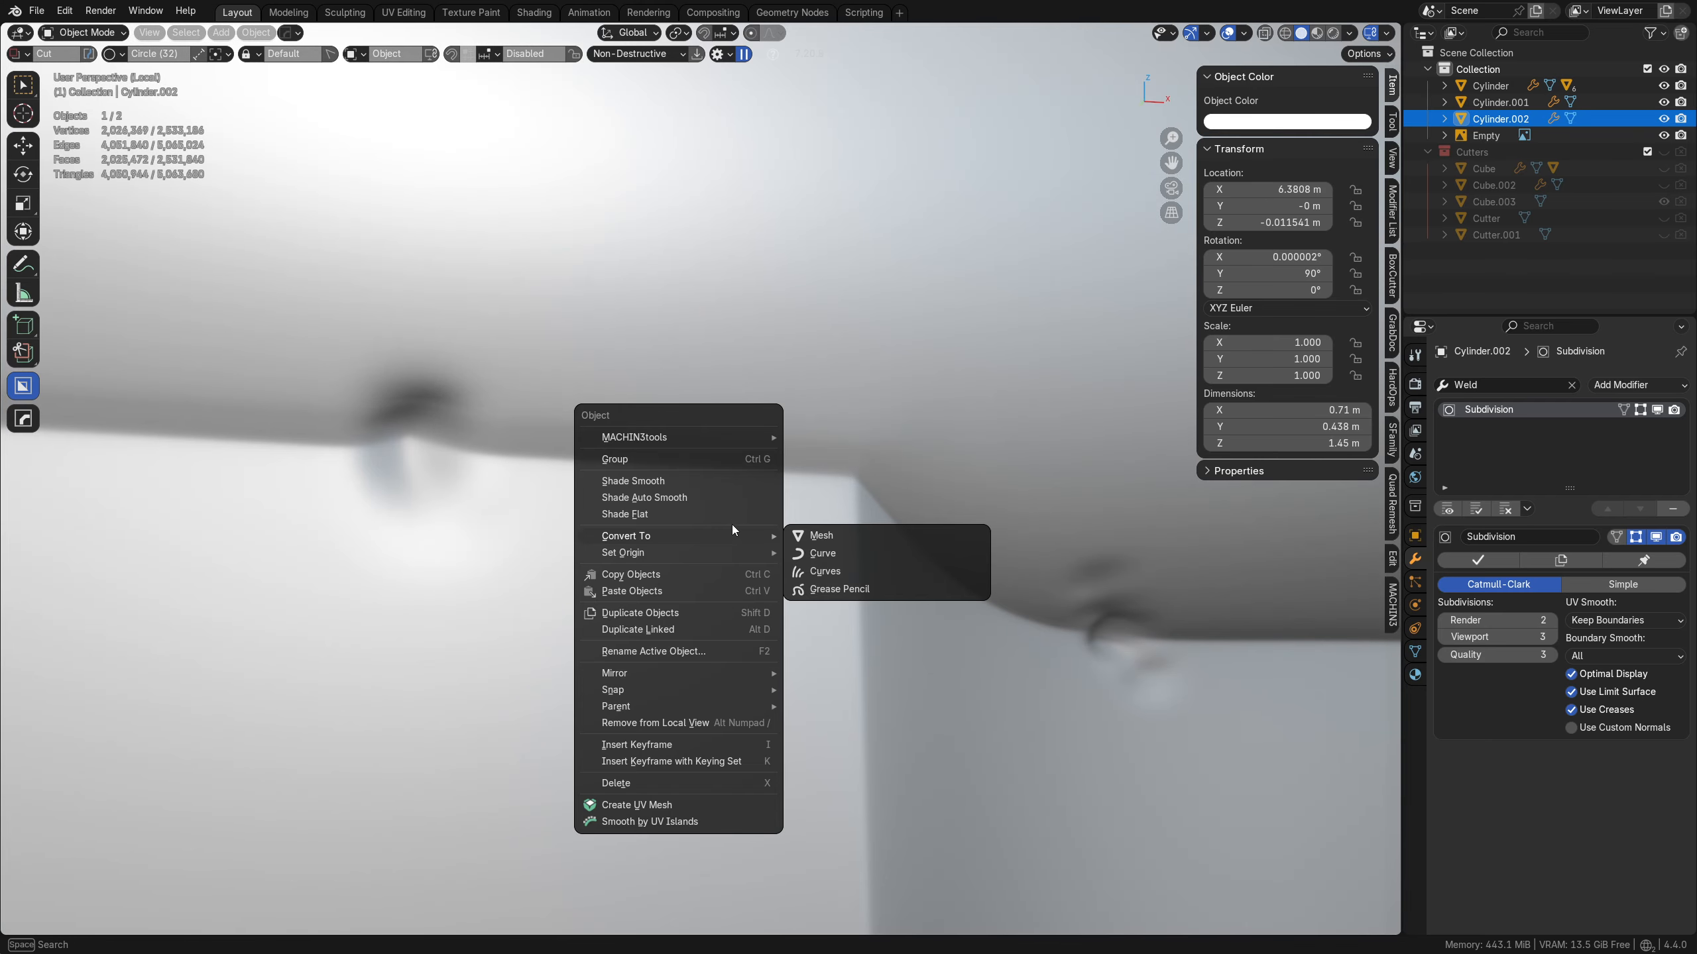
click(695, 483)
- Examine the sculpted crease marks on the subdivided duplicate up close and from a distance, with and without the wireframe
key(shift+w)
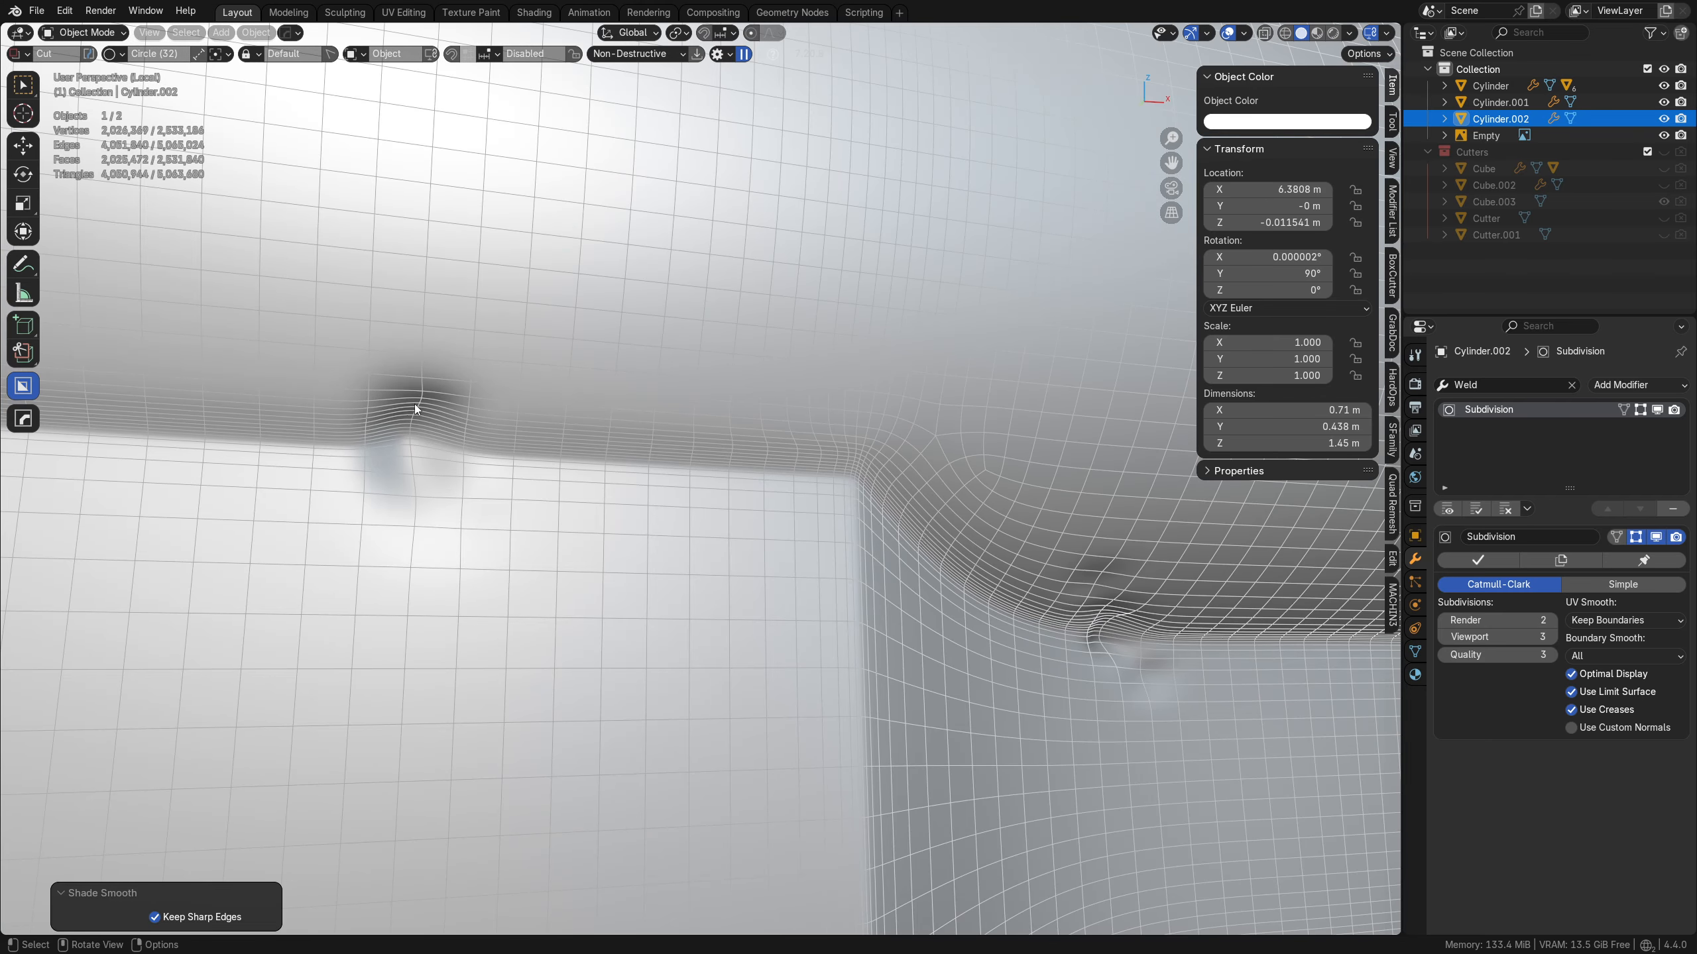
key(shift+w)
shift+middle_drag(1049, 710, 768, 634)
scroll(632, 549, up, 2)
key(shift+w)
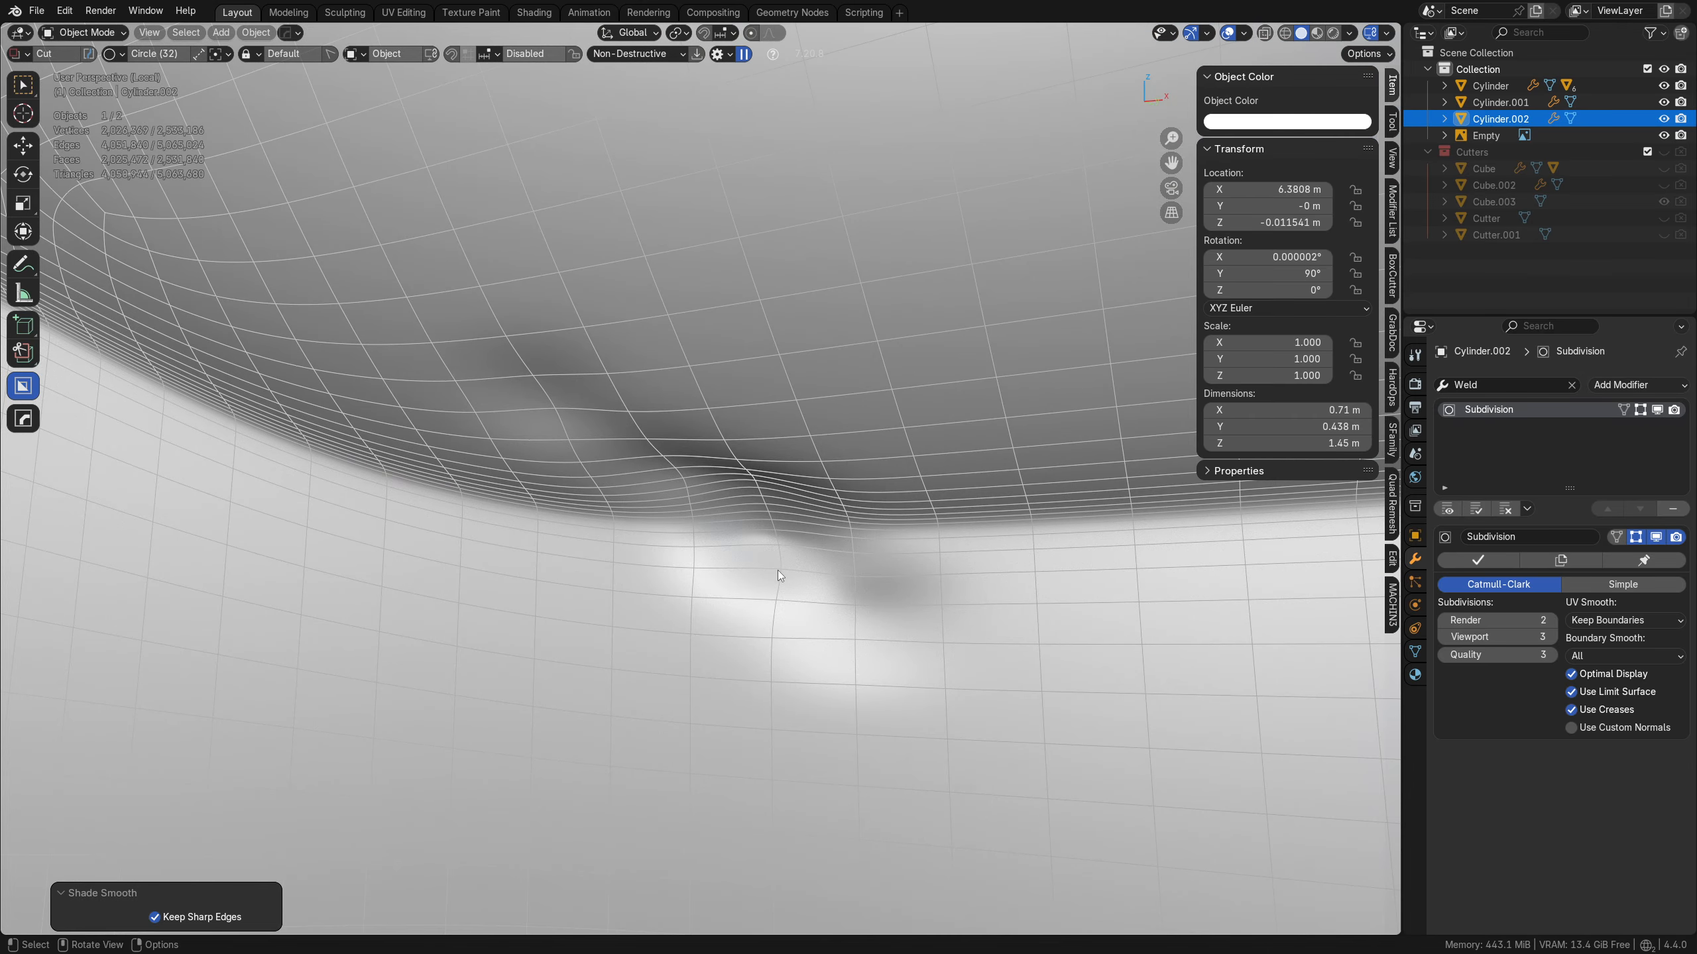
scroll(778, 570, down, 5)
key(shift+w)
scroll(778, 570, down, 6)
mouse_move(719, 548)
middle_down()
mouse_move(616, 499)
mouse_move(709, 569)
middle_up()
shift+middle_drag(709, 570, 775, 630)
middle_drag(760, 535, 843, 597)
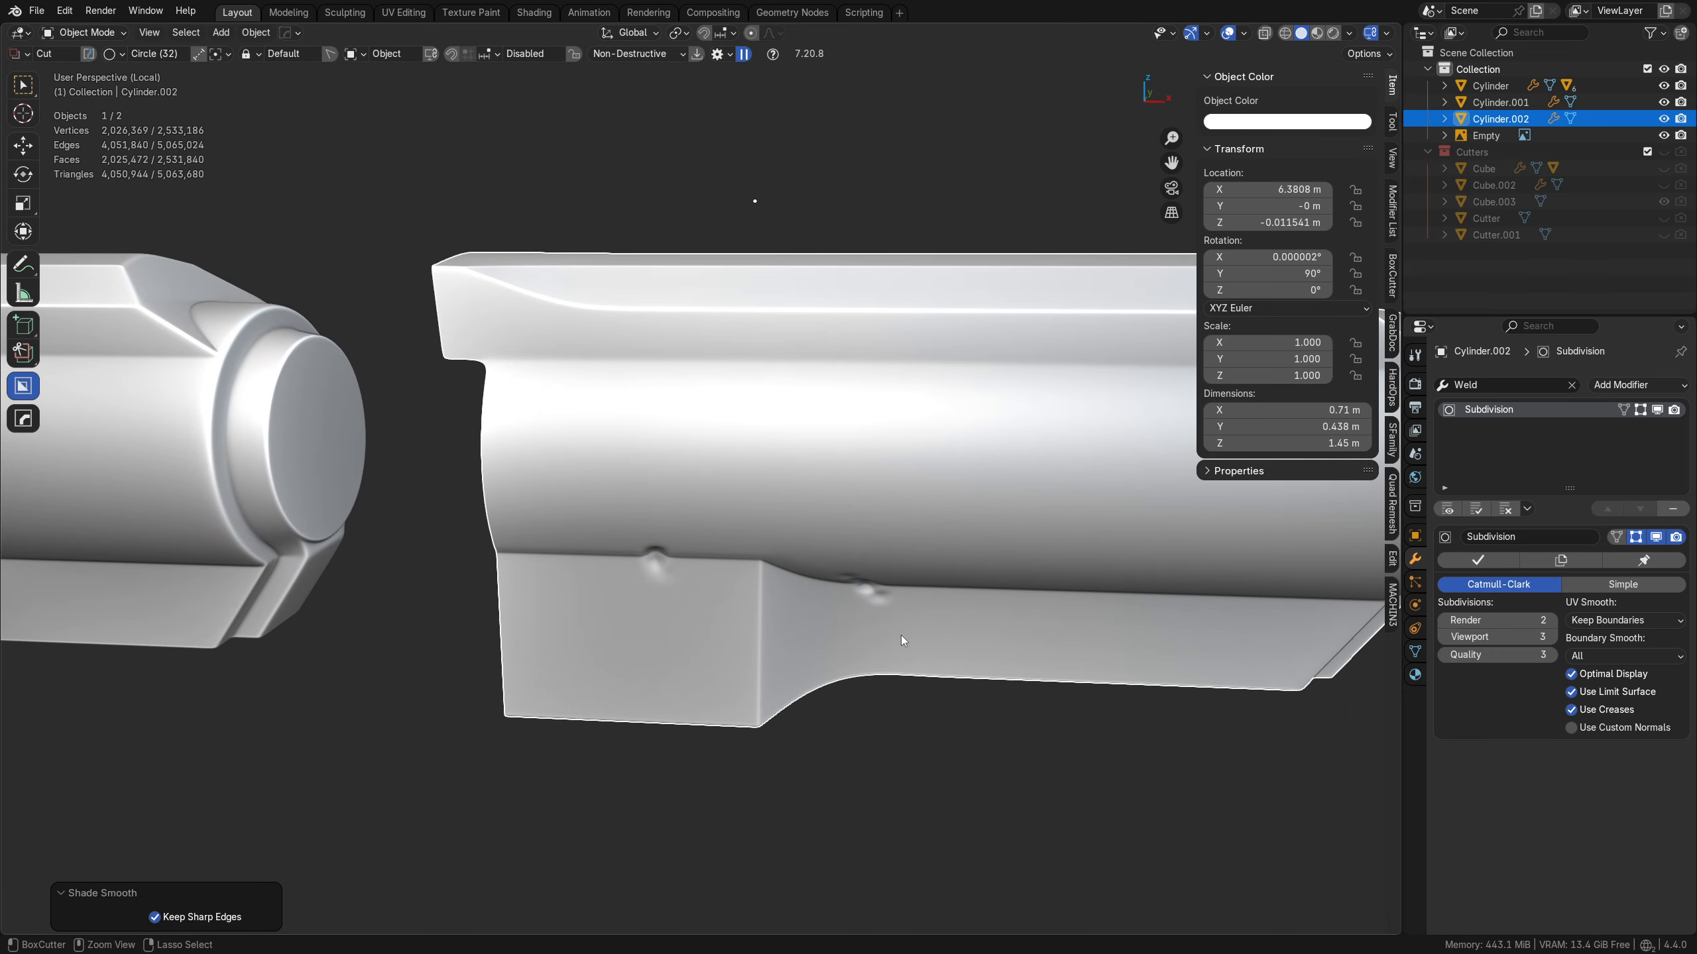
- Delete the sculpted duplicate and display the wireframe on the original body
key(Delete)
middle_drag(819, 614, 731, 574)
key(shift+w)
scroll(828, 541, up, 2)
mouse_move(731, 575)
middle_down()
mouse_move(688, 595)
mouse_move(745, 554)
mouse_move(765, 576)
middle_up()
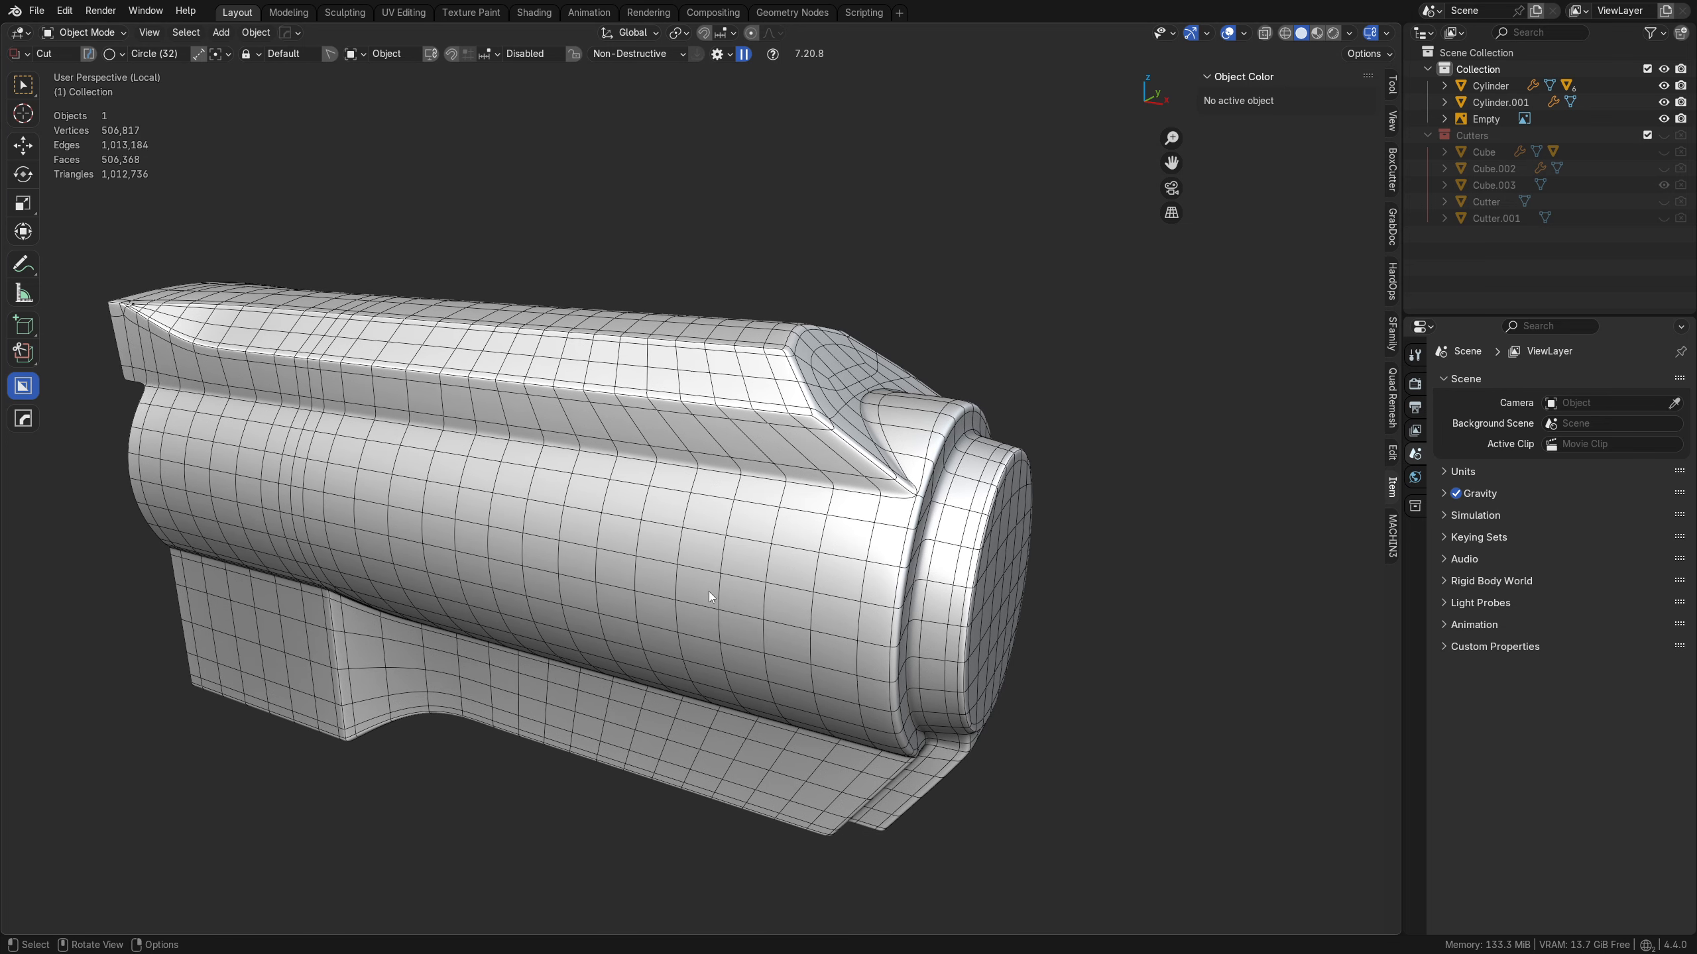